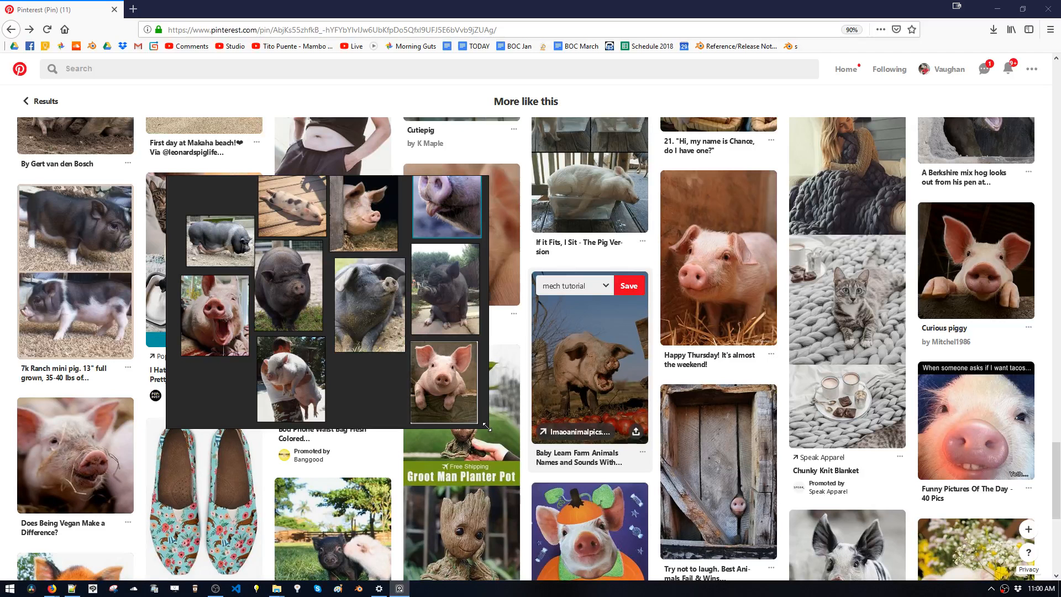
Move the pig reference board to the lower-left corner of the screen, clear of most of the Pinterest results.
{"action": "right_click_drag", "start_coordinate": [385, 319], "coordinate": [374, 384]}
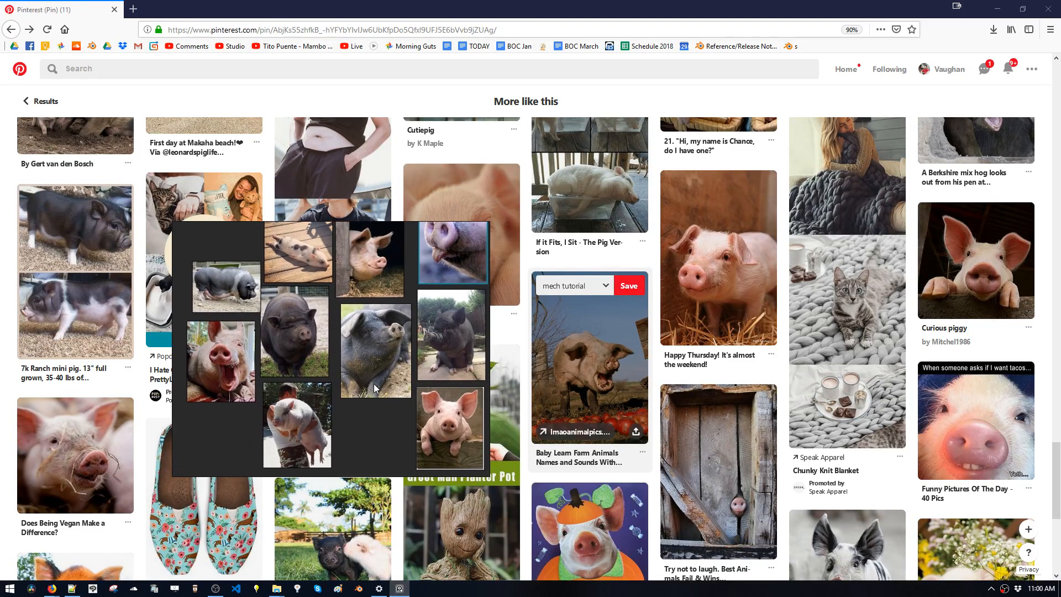
{"action": "mouse_move", "coordinate": [374, 384]}
{"action": "middle_mouse_down"}
{"action": "mouse_move", "coordinate": [374, 436]}
{"action": "mouse_move", "coordinate": [373, 410]}
{"action": "mouse_move", "coordinate": [330, 413]}
{"action": "mouse_move", "coordinate": [379, 393]}
{"action": "middle_mouse_up"}
{"action": "scroll", "coordinate": [362, 414], "scroll_direction": "down", "scroll_amount": 4}
{"action": "scroll", "coordinate": [379, 394], "scroll_direction": "up", "scroll_amount": 4}
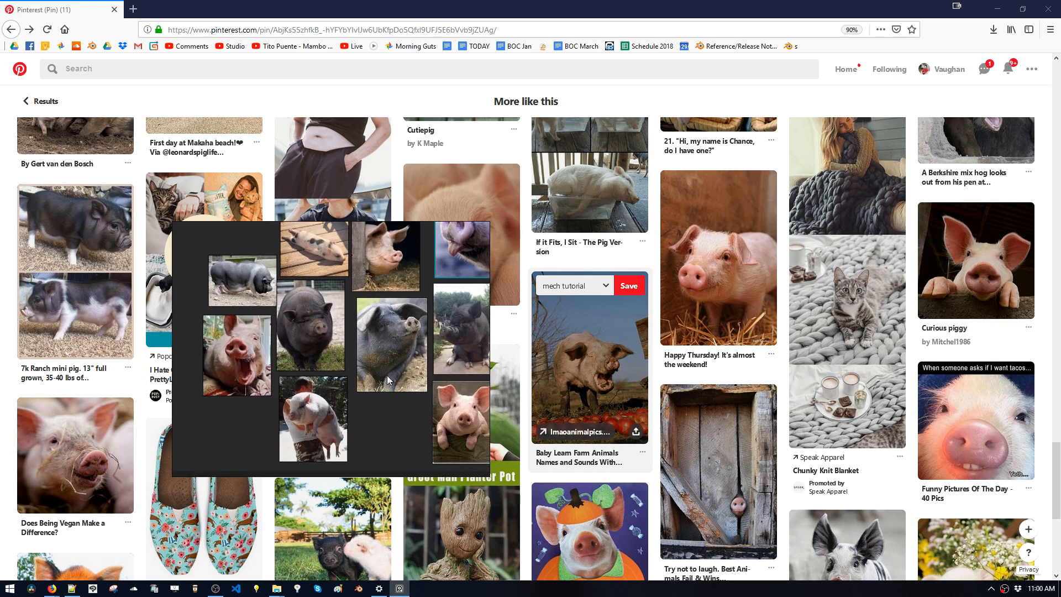
{"action": "scroll", "coordinate": [530, 473], "scroll_direction": "down", "scroll_amount": 5}
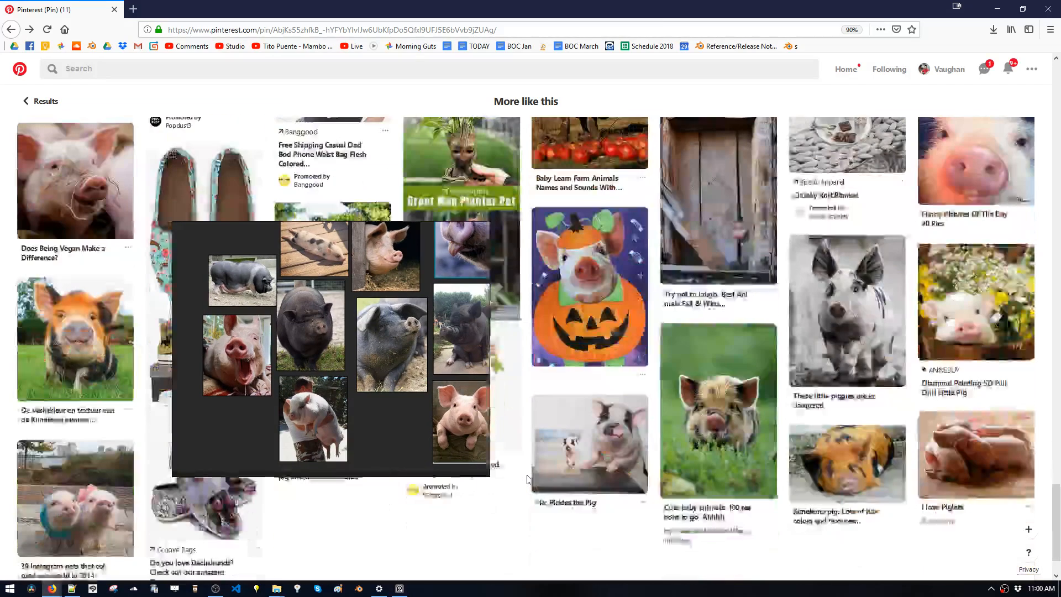
{"action": "scroll", "coordinate": [546, 532], "scroll_direction": "down", "scroll_amount": 2}
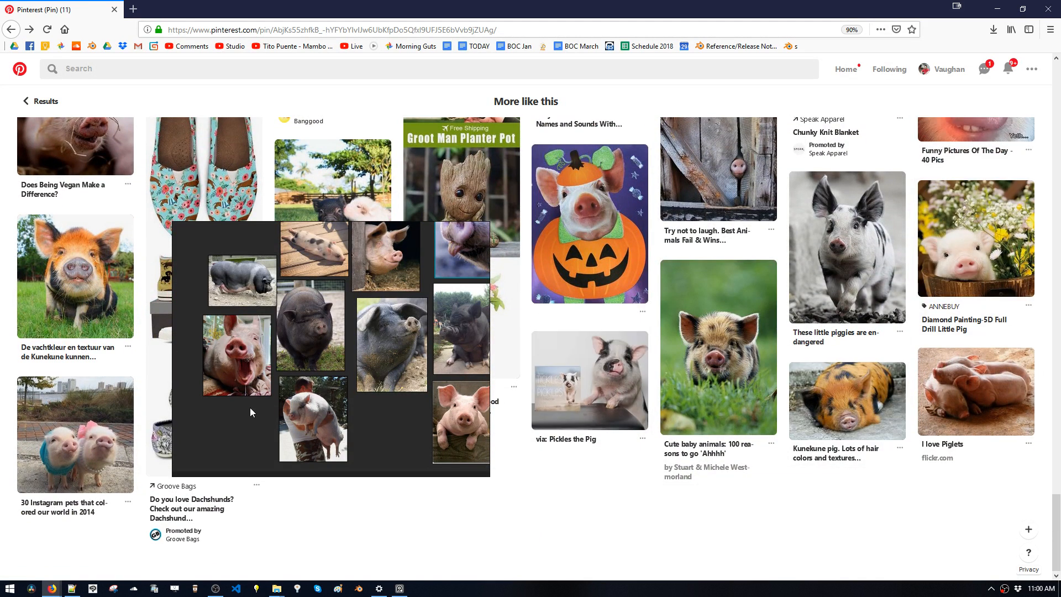
{"action": "left_click_drag", "start_coordinate": [253, 421], "coordinate": [387, 594]}
{"action": "right_click_drag", "start_coordinate": [309, 527], "coordinate": [304, 525]}
{"action": "scroll", "coordinate": [237, 471], "scroll_direction": "up", "scroll_amount": 5}
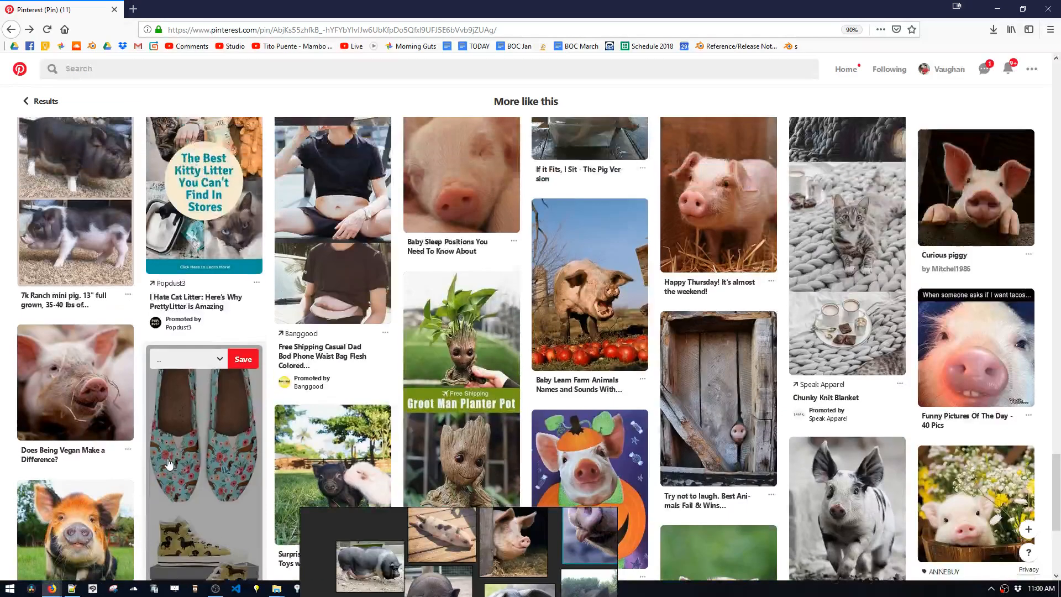
{"action": "left_click_drag", "start_coordinate": [323, 527], "coordinate": [12, 387]}
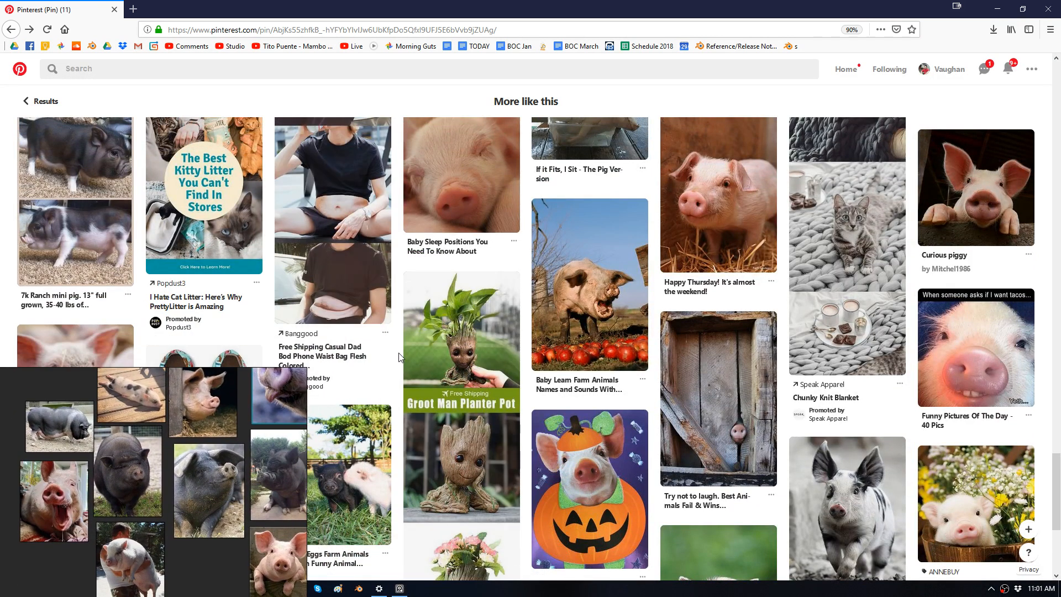
Find the pink piglet wearing a pearl necklace among the Pinterest results and add its picture to the reference board.
{"action": "scroll", "coordinate": [401, 357], "scroll_direction": "up", "scroll_amount": 2}
{"action": "scroll", "coordinate": [390, 376], "scroll_direction": "up", "scroll_amount": 3}
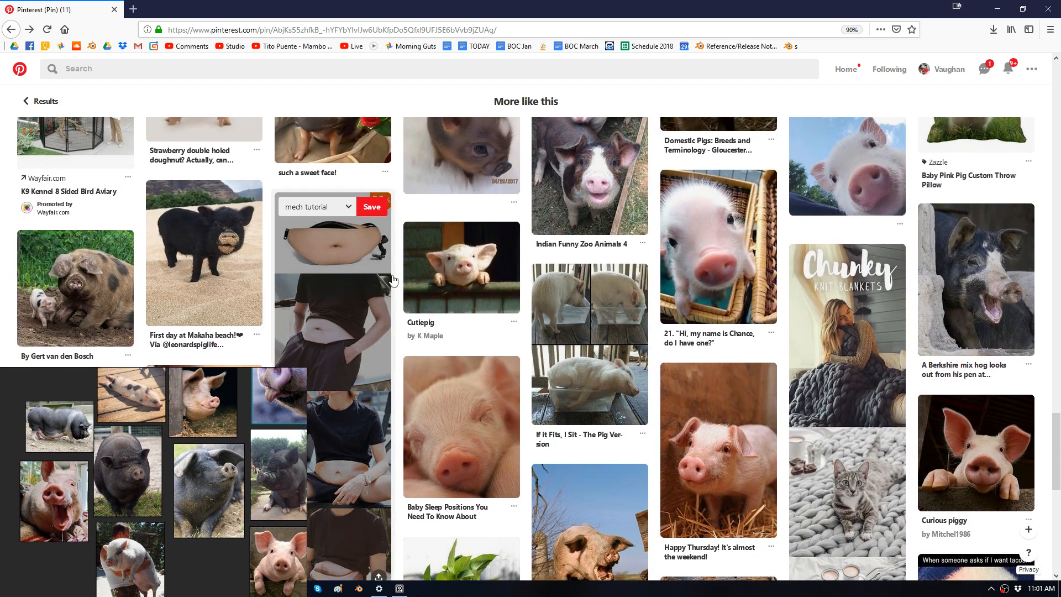
{"action": "scroll", "coordinate": [397, 275], "scroll_direction": "up", "scroll_amount": 2}
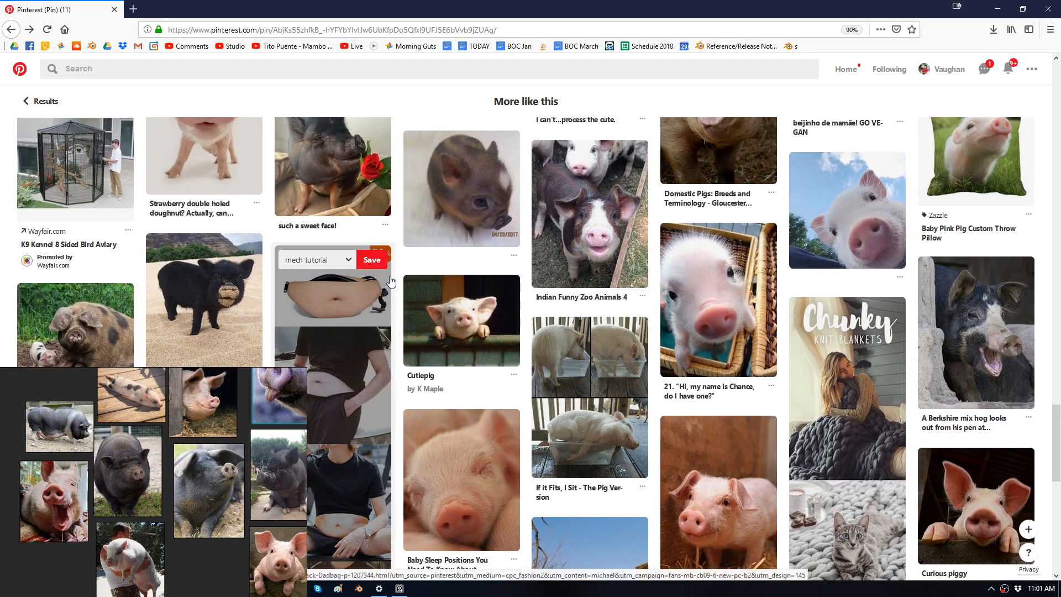
{"action": "scroll", "coordinate": [133, 253], "scroll_direction": "up", "scroll_amount": 6}
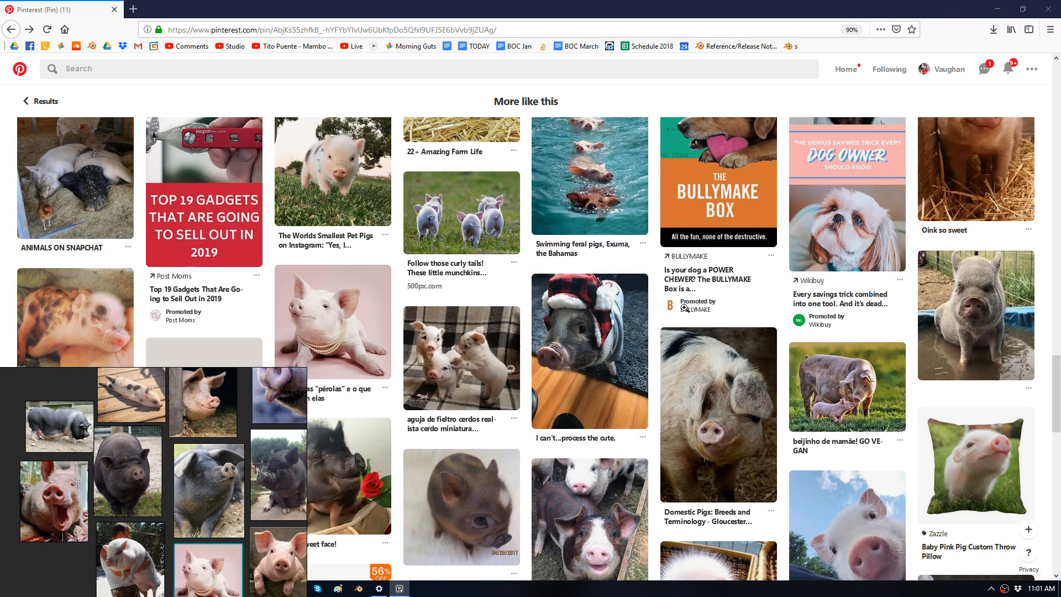
Add the Pinterest picture of the piglet in red boots to an empty spot on the reference board.
{"action": "scroll", "coordinate": [660, 284], "scroll_direction": "up", "scroll_amount": 6}
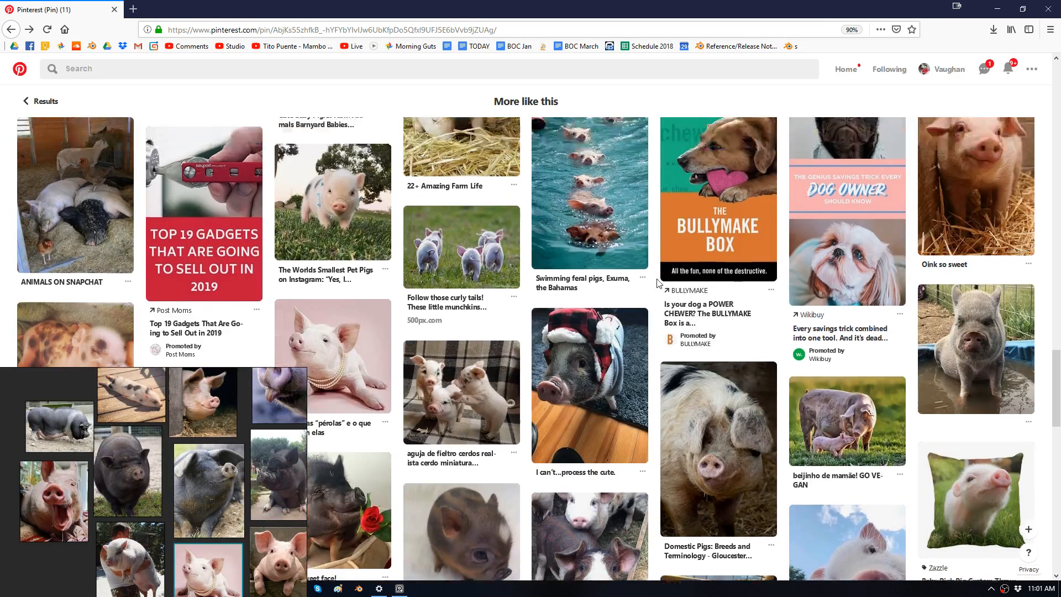
{"action": "scroll", "coordinate": [658, 284], "scroll_direction": "up", "scroll_amount": 4}
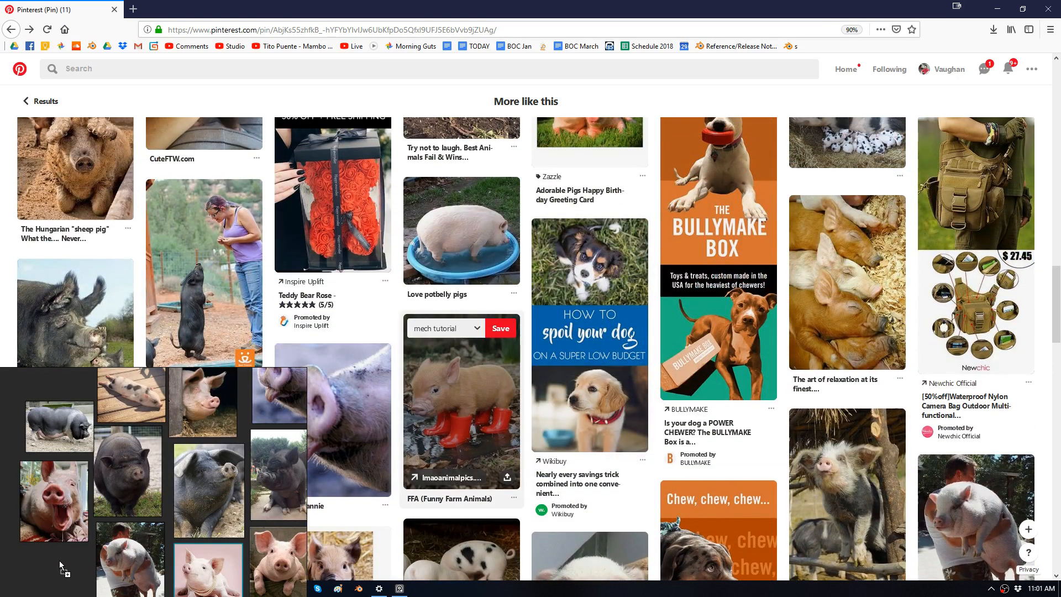
{"action": "left_click_drag", "start_coordinate": [60, 568], "coordinate": [61, 568]}
Switch to Blender and place the reference board over its image editor area.
{"action": "left_click_drag", "start_coordinate": [48, 381], "coordinate": [157, 203]}
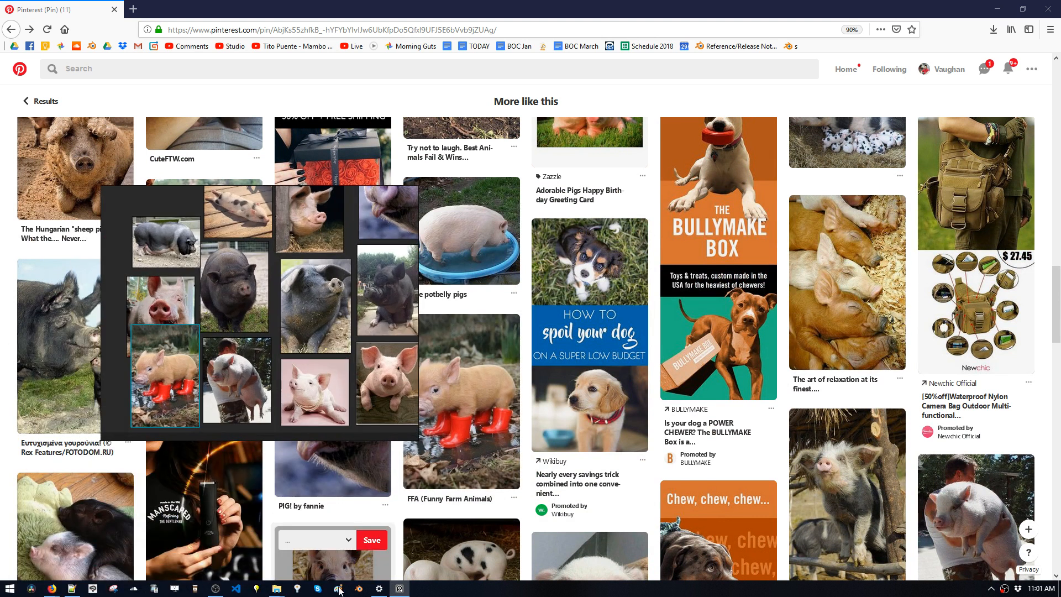
{"action": "left_click", "coordinate": [359, 588]}
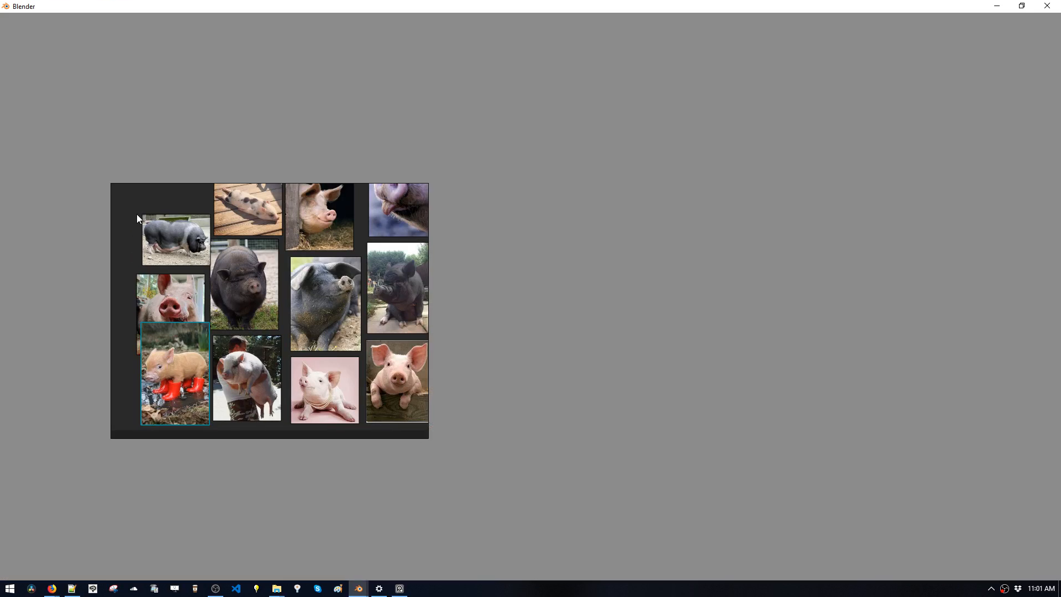
{"action": "left_click_drag", "start_coordinate": [137, 214], "coordinate": [569, 63]}
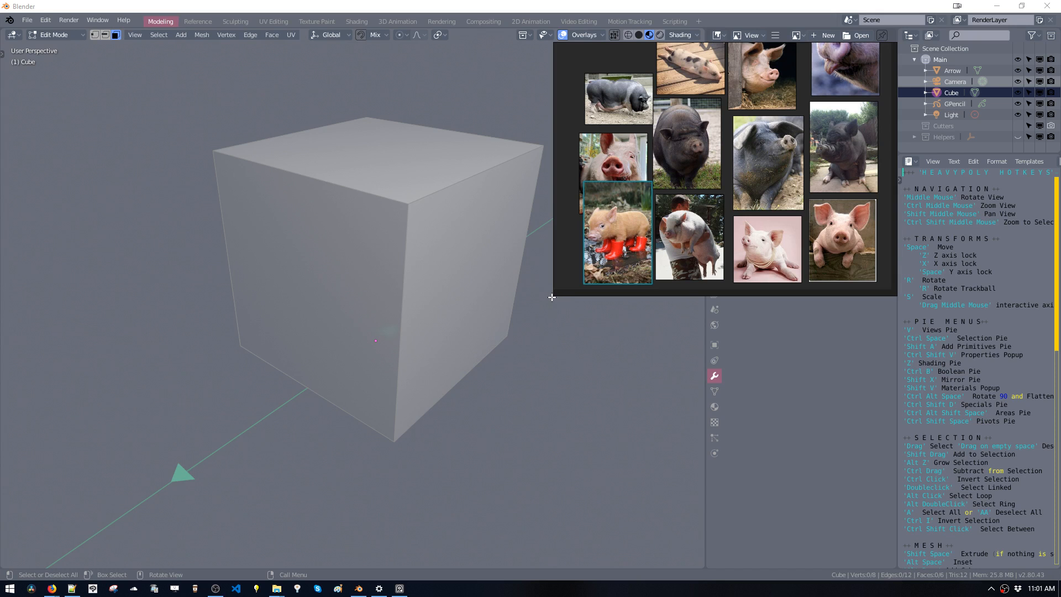
Shrink the reference board window to the image editor's size and fit the pig pictures inside it.
{"action": "left_click_drag", "start_coordinate": [554, 295], "coordinate": [706, 214]}
{"action": "scroll", "coordinate": [818, 169], "scroll_direction": "down", "scroll_amount": 3}
{"action": "middle_click_drag", "start_coordinate": [841, 171], "coordinate": [784, 149]}
{"action": "scroll", "coordinate": [785, 154], "scroll_direction": "down", "scroll_amount": 2}
{"action": "scroll", "coordinate": [822, 156], "scroll_direction": "up", "scroll_amount": 2}
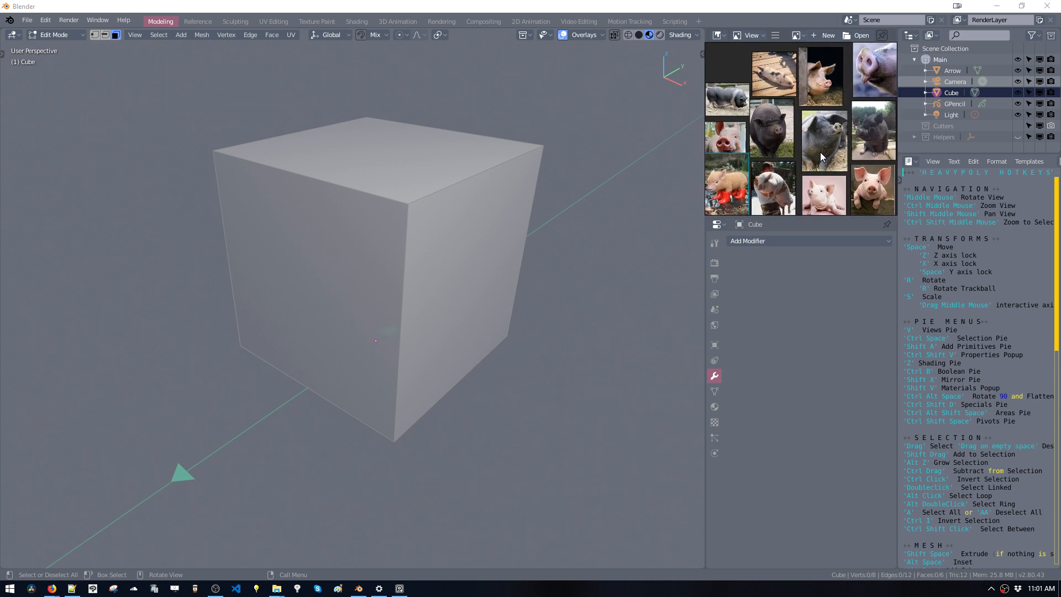
{"action": "scroll", "coordinate": [821, 157], "scroll_direction": "down", "scroll_amount": 1}
{"action": "scroll", "coordinate": [821, 157], "scroll_direction": "up", "scroll_amount": 1}
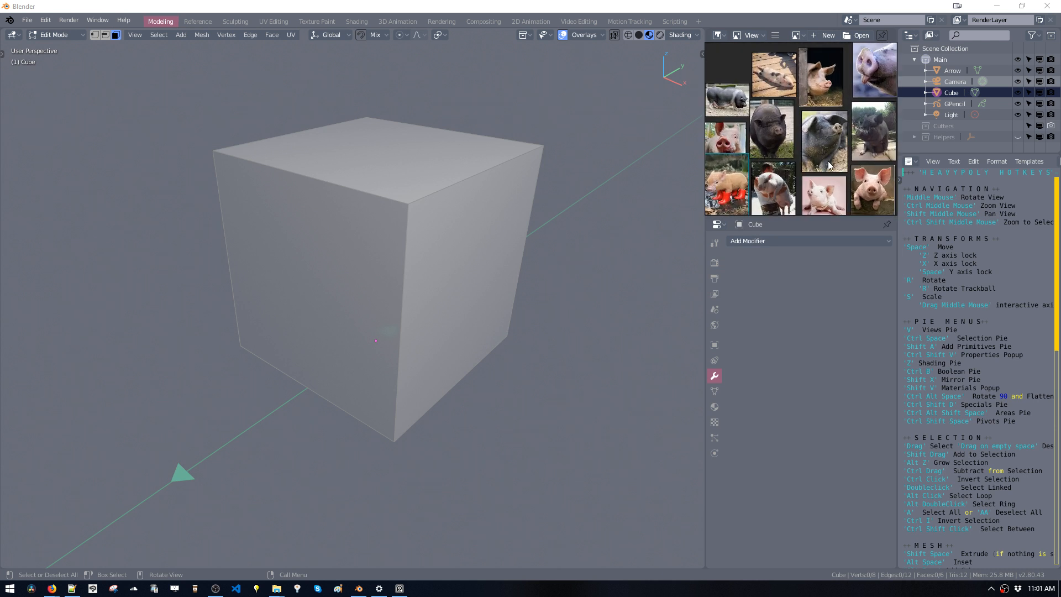
{"action": "middle_click_drag", "start_coordinate": [828, 166], "coordinate": [832, 164]}
Lock the reference board window in place.
{"action": "right_click", "coordinate": [796, 105]}
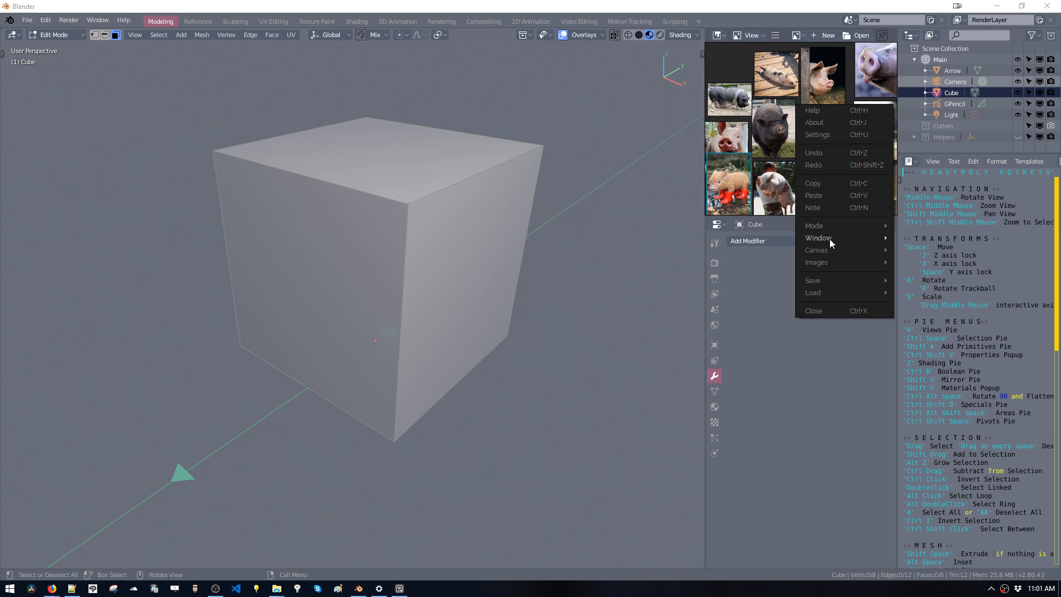
{"action": "mouse_move", "coordinate": [831, 253]}
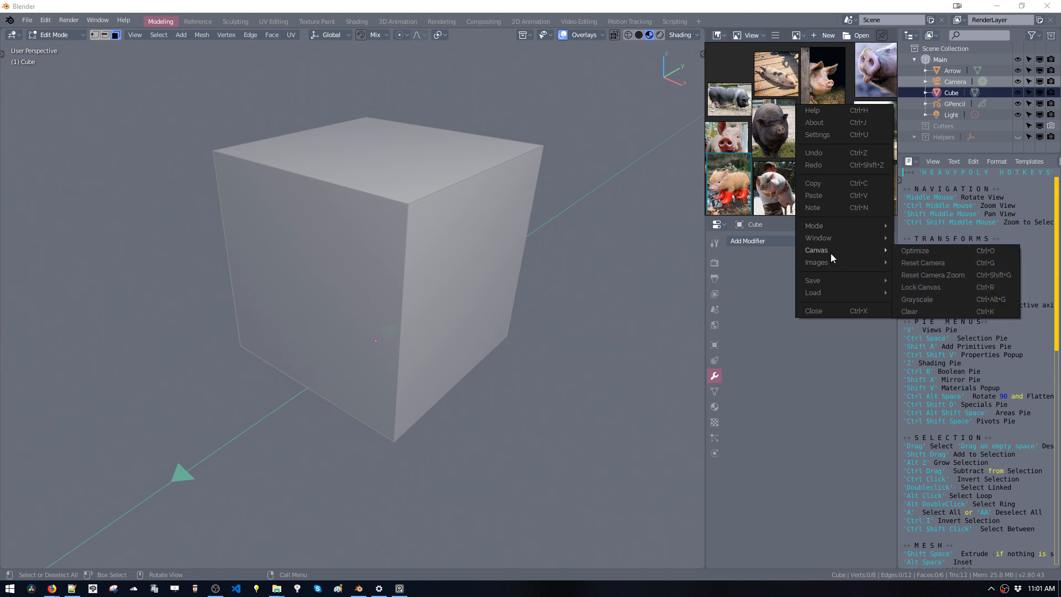
{"action": "mouse_move", "coordinate": [833, 283]}
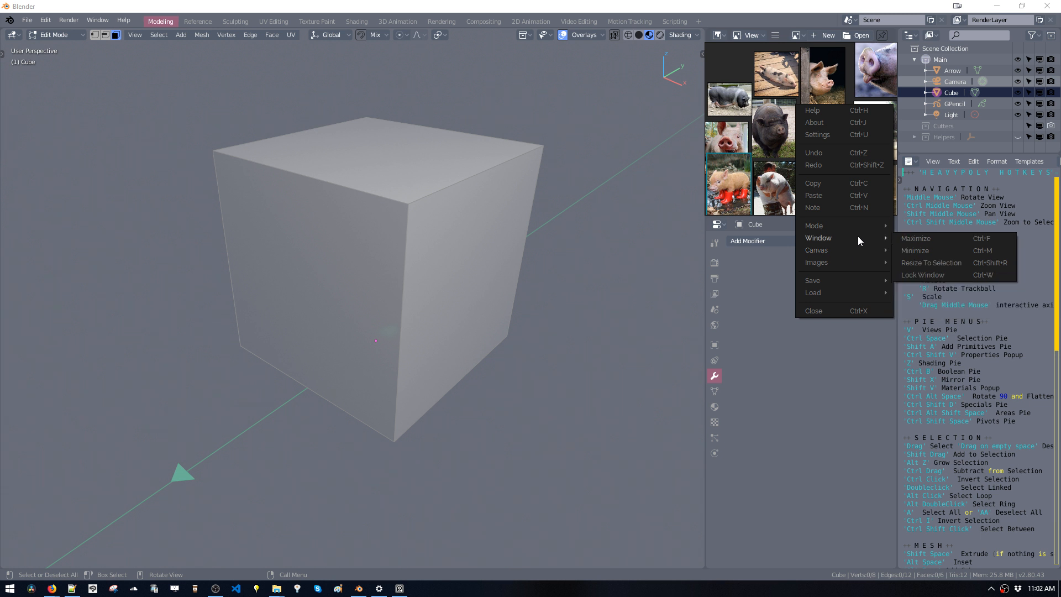
{"action": "left_click", "coordinate": [960, 274]}
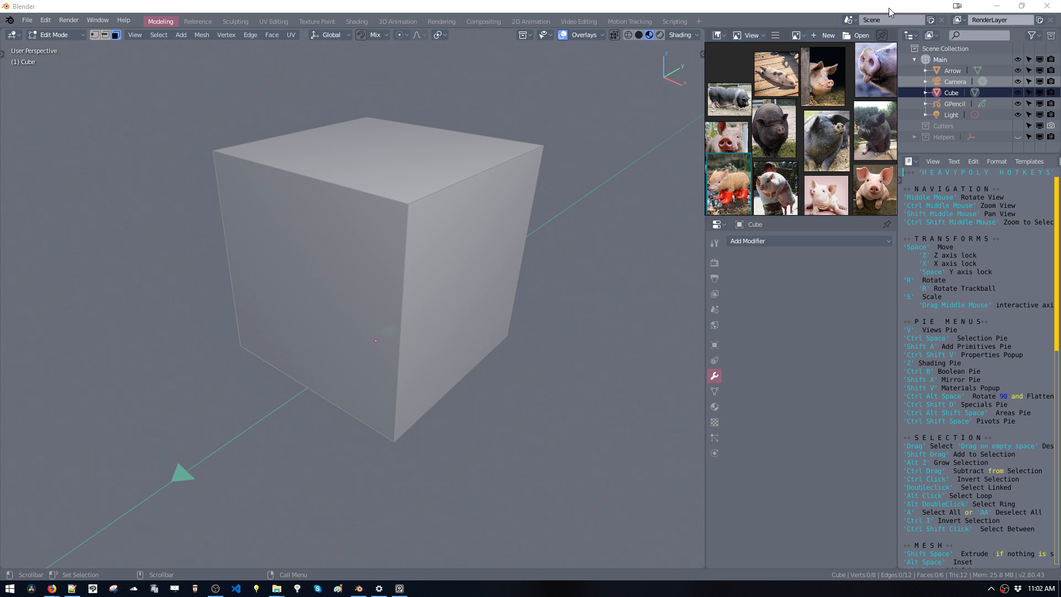
Enlarge the image editor area downward into the properties editor and sideways into the 3D viewport.
{"action": "scroll", "coordinate": [808, 138], "scroll_direction": "up", "scroll_amount": 5}
{"action": "scroll", "coordinate": [808, 138], "scroll_direction": "down", "scroll_amount": 2}
{"action": "middle_click_drag", "start_coordinate": [808, 138], "coordinate": [764, 139]}
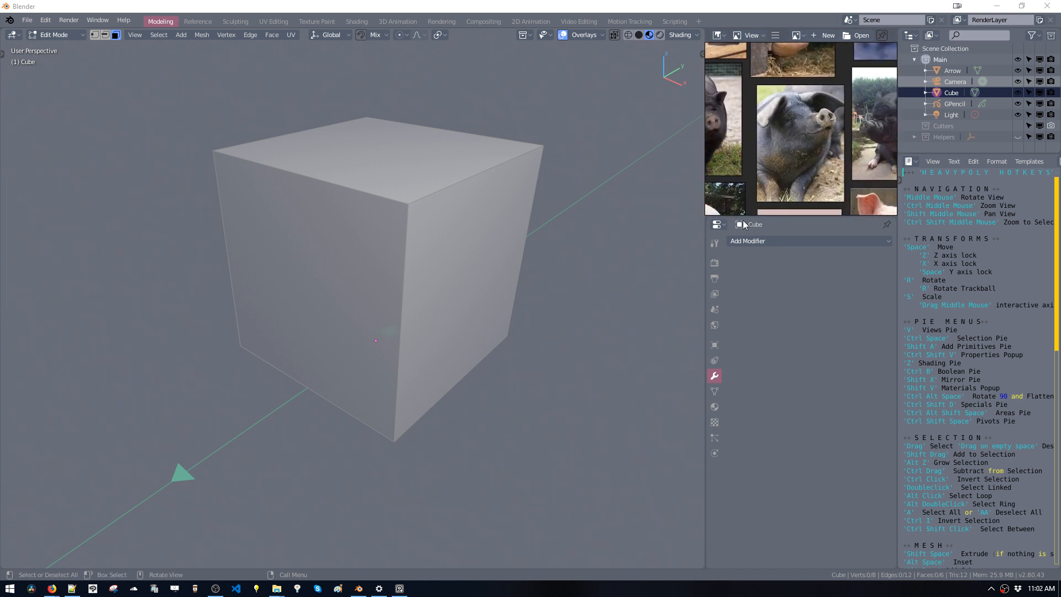
{"action": "left_click_drag", "start_coordinate": [744, 216], "coordinate": [744, 398]}
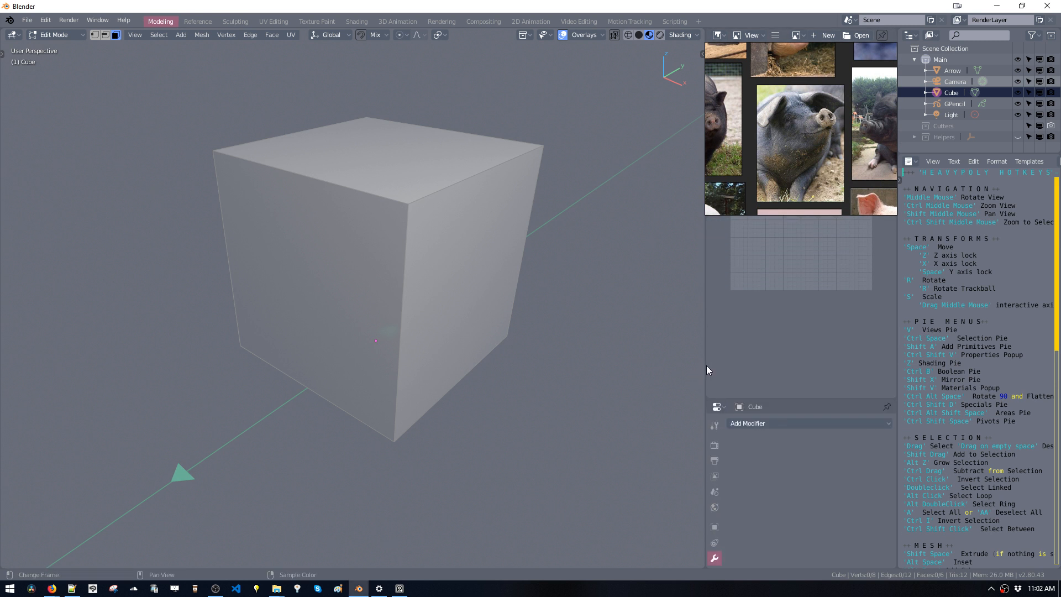
{"action": "left_click_drag", "start_coordinate": [706, 365], "coordinate": [564, 381]}
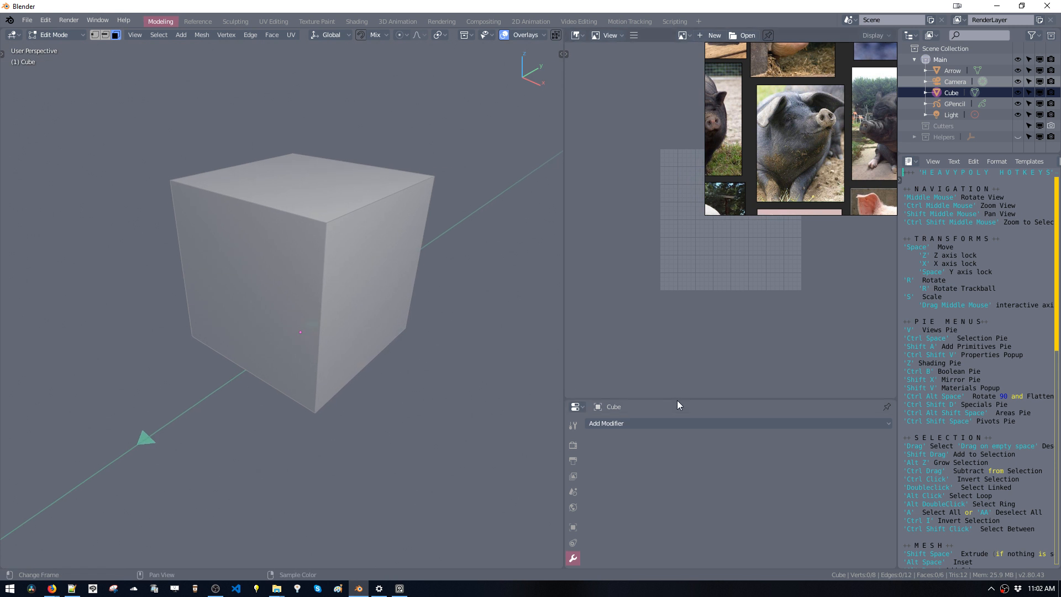
{"action": "left_click_drag", "start_coordinate": [681, 399], "coordinate": [685, 345]}
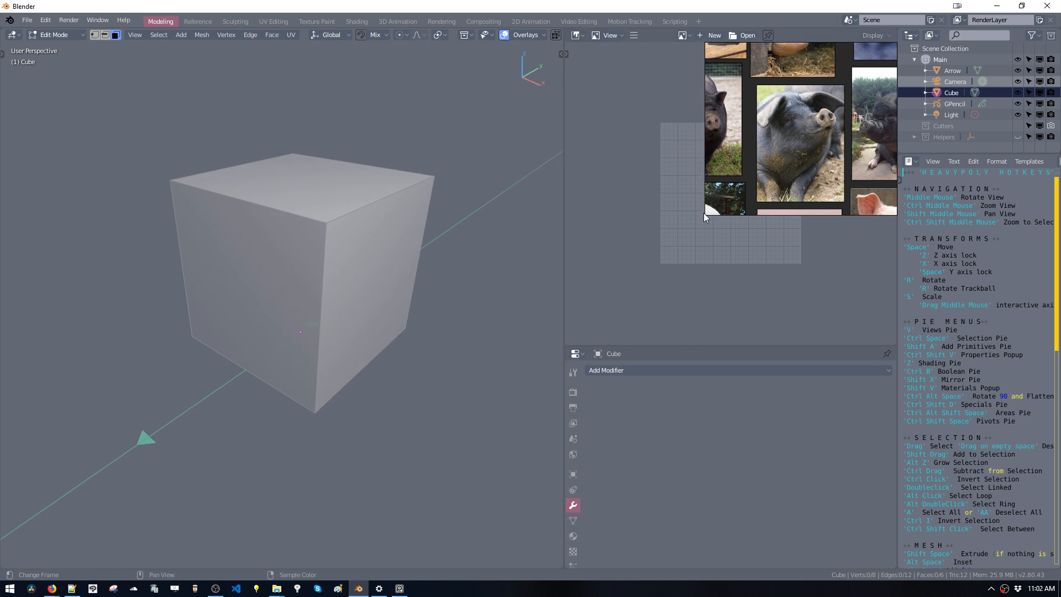
Resize the reference board window to fill the enlarged image editor area and lock it again.
{"action": "right_click", "coordinate": [733, 190]}
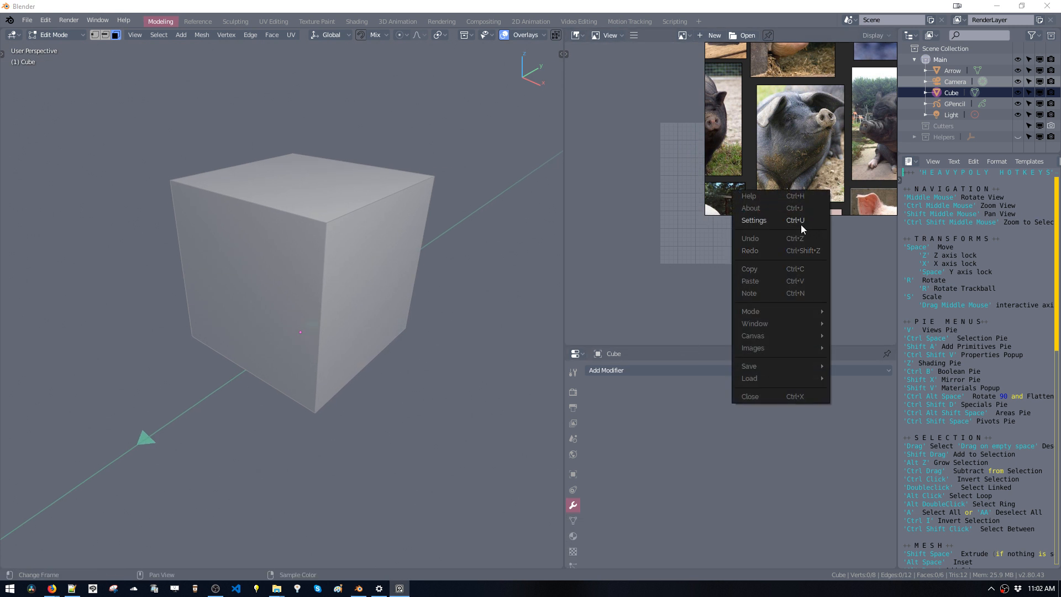
{"action": "left_click", "coordinate": [746, 164]}
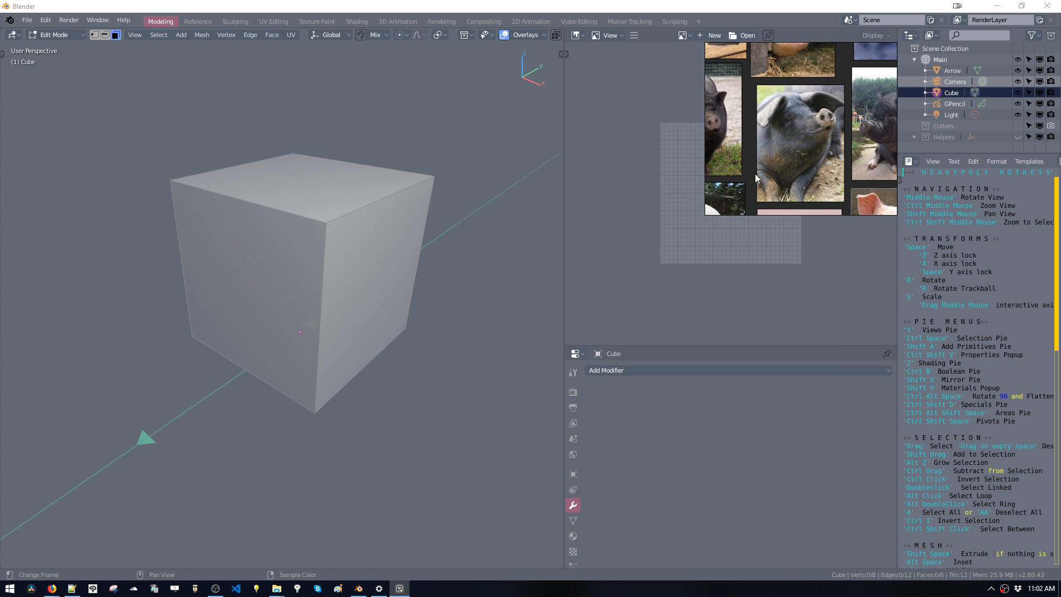
{"action": "left_click_drag", "start_coordinate": [706, 216], "coordinate": [566, 343]}
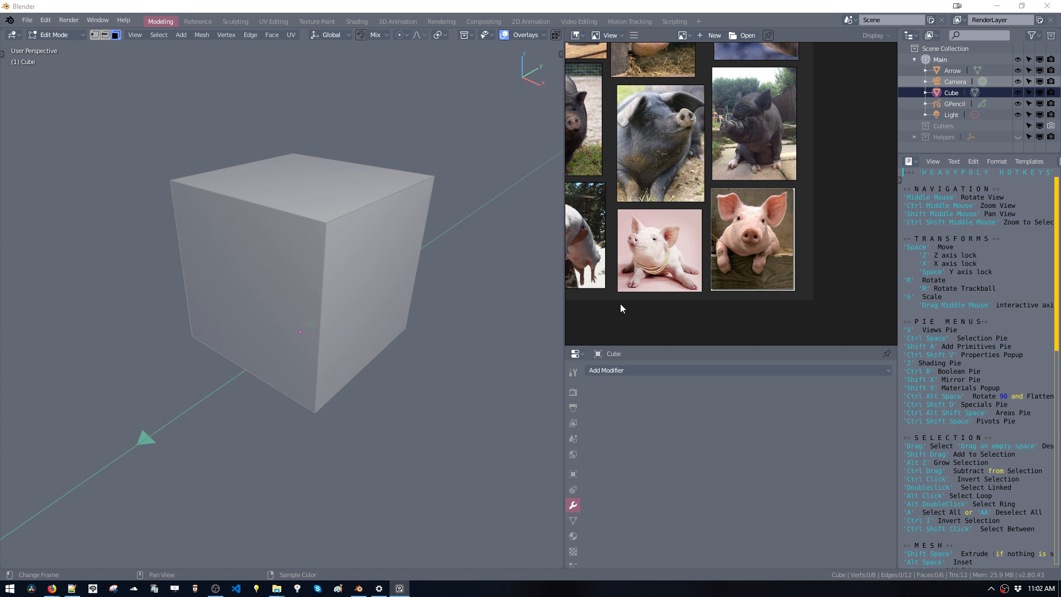
{"action": "mouse_move", "coordinate": [620, 308]}
{"action": "left_mouse_down"}
{"action": "mouse_move", "coordinate": [640, 310]}
{"action": "mouse_move", "coordinate": [614, 305]}
{"action": "left_mouse_up"}
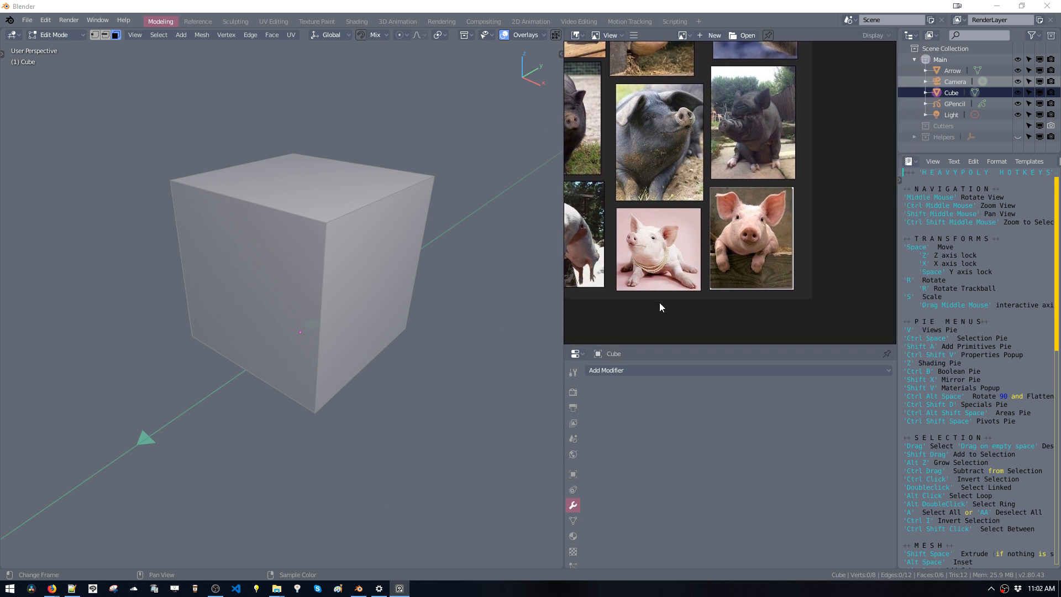
{"action": "key", "text": "ctrl+w"}
Fit all the pig pictures into the reference board's view.
{"action": "middle_click_drag", "start_coordinate": [685, 236], "coordinate": [795, 286]}
{"action": "scroll", "coordinate": [784, 278], "scroll_direction": "down", "scroll_amount": 3}
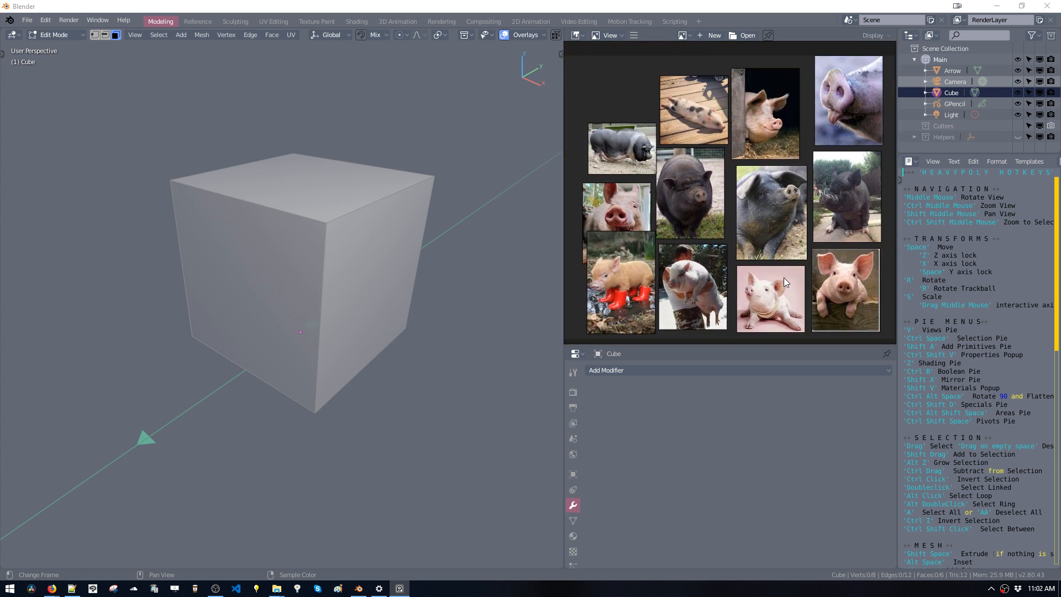
{"action": "mouse_move", "coordinate": [779, 274]}
{"action": "middle_mouse_down"}
{"action": "mouse_move", "coordinate": [825, 267]}
{"action": "mouse_move", "coordinate": [761, 266]}
{"action": "mouse_move", "coordinate": [772, 263]}
{"action": "middle_mouse_up"}
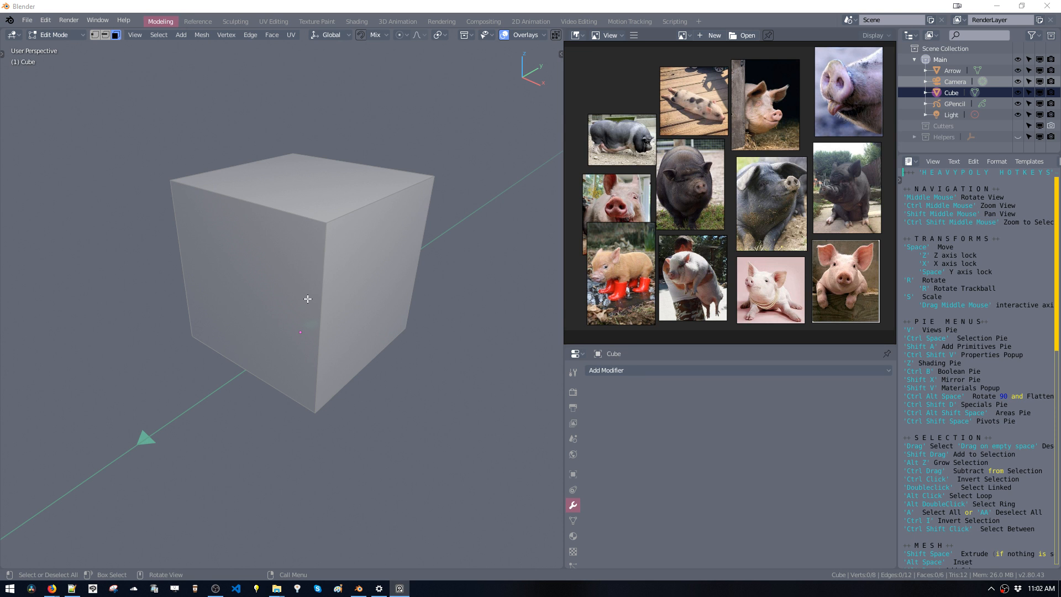
Extrude the cube's face that points toward the green arrow outward twice to lengthen the body.
{"action": "left_click", "coordinate": [322, 319]}
{"action": "left_click", "coordinate": [298, 327]}
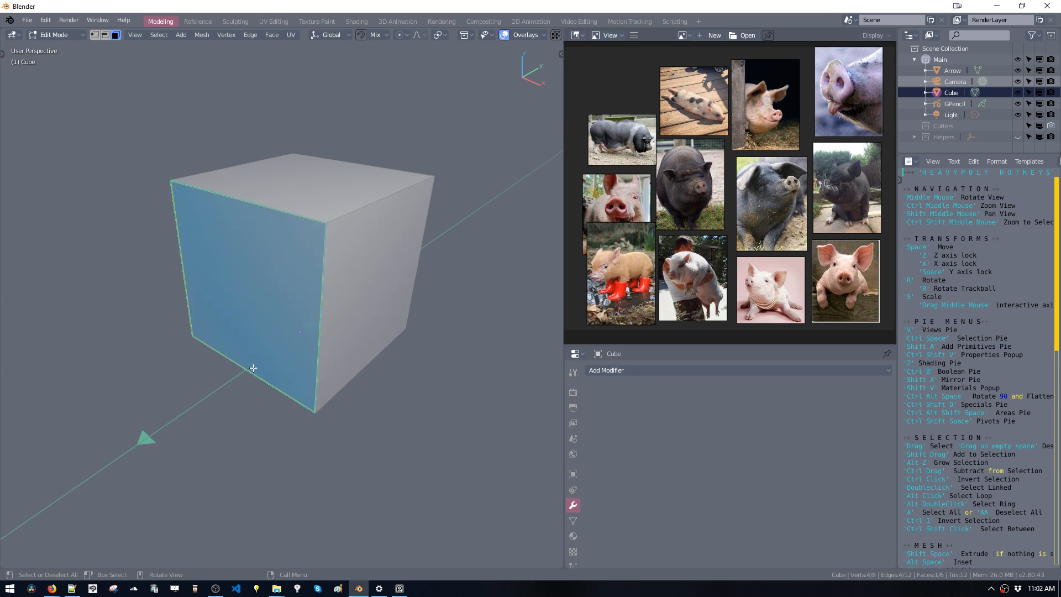
{"action": "middle_click_drag", "start_coordinate": [306, 319], "coordinate": [363, 314]}
{"action": "double_click", "coordinate": [373, 308]}
{"action": "left_click", "coordinate": [369, 315]}
{"action": "key", "text": "shift+space"}
{"action": "left_click", "coordinate": [355, 341]}
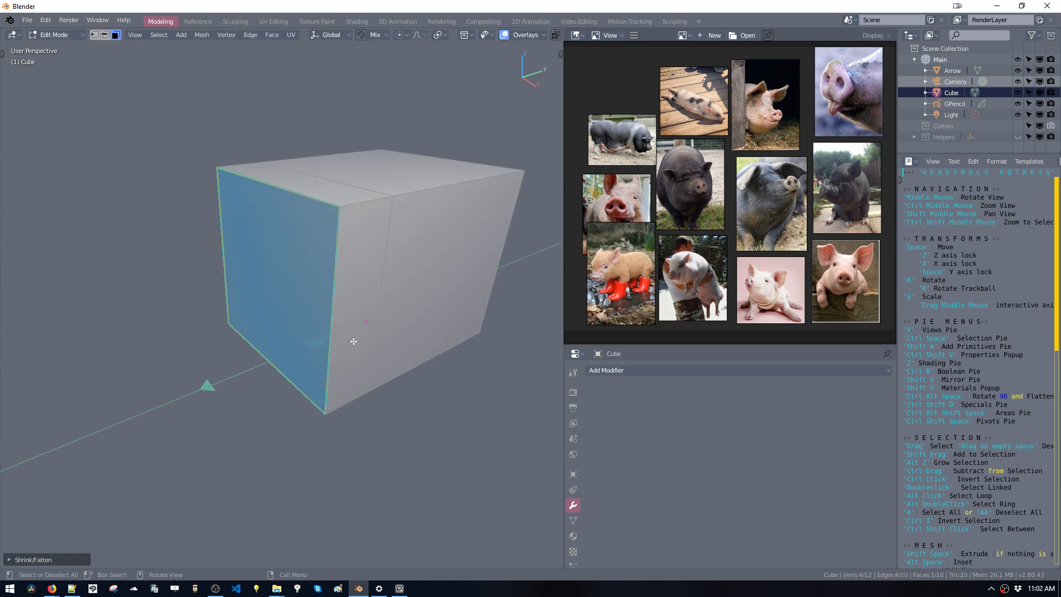
{"action": "key", "text": "shift+space"}
{"action": "left_click", "coordinate": [349, 375]}
Select the face loop around the first extruded section, move it along the Y axis and scale it up.
{"action": "left_click", "coordinate": [368, 326]}
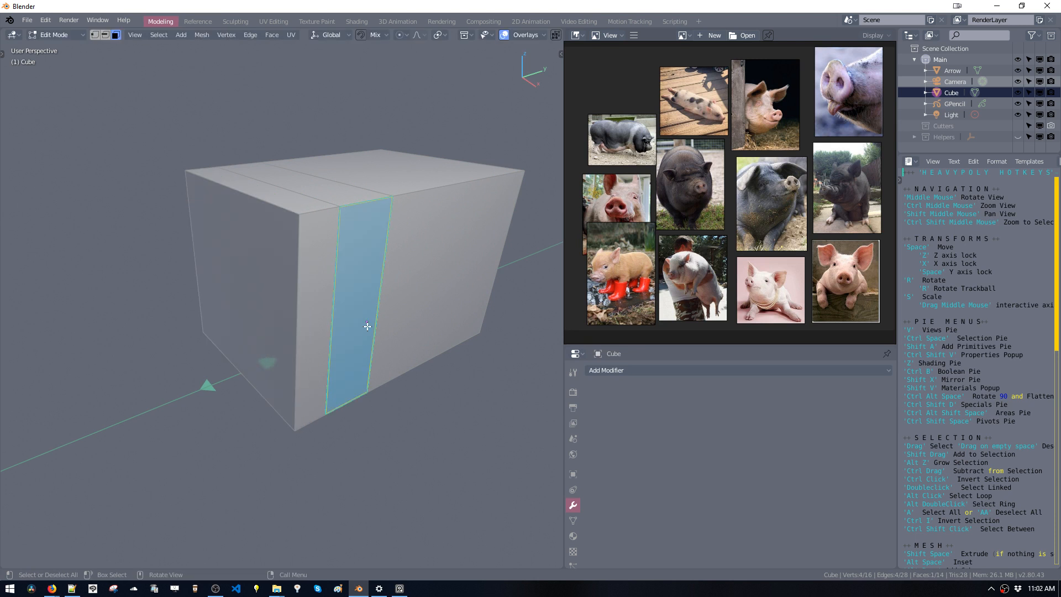
{"action": "left_click", "coordinate": [388, 205], "text": "alt"}
{"action": "middle_click_drag", "start_coordinate": [391, 220], "coordinate": [371, 241]}
{"action": "key", "text": "space"}
{"action": "key", "text": "space"}
{"action": "left_click", "coordinate": [413, 260]}
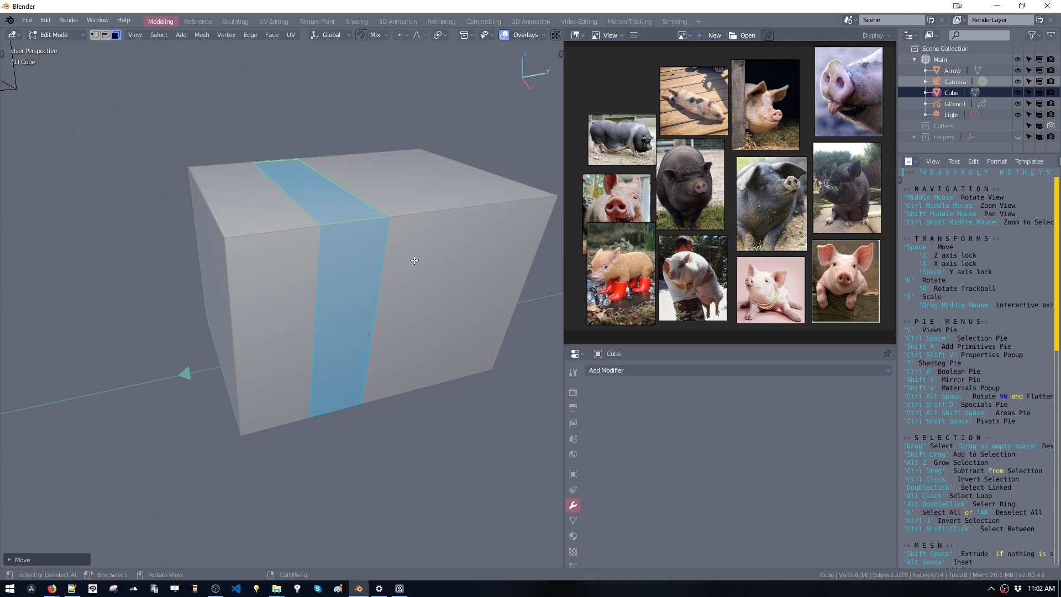
{"action": "key", "text": "s"}
{"action": "left_click", "coordinate": [446, 348]}
Scale up the body's end face opposite the green arrow and extrude it outward.
{"action": "middle_click_drag", "start_coordinate": [446, 348], "coordinate": [332, 298]}
{"action": "left_click", "coordinate": [363, 297]}
{"action": "key", "text": "s"}
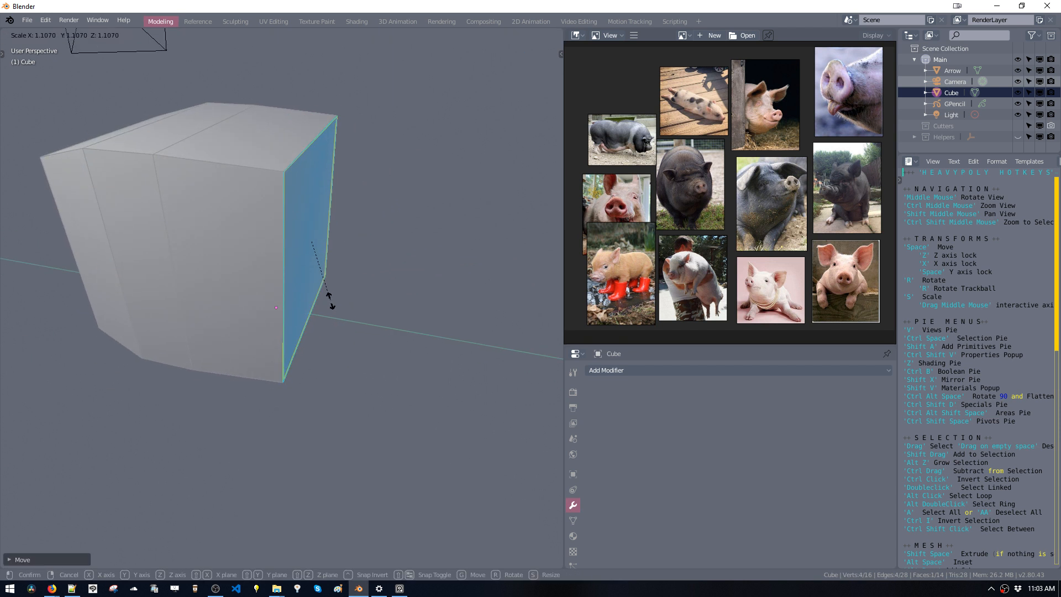
{"action": "left_click", "coordinate": [316, 276]}
{"action": "key", "text": "shift+space"}
{"action": "left_click", "coordinate": [361, 326]}
Extrude the rear end face outward once more and adjust its scale.
{"action": "middle_click_drag", "start_coordinate": [357, 334], "coordinate": [344, 304]}
{"action": "key", "text": "alt+a"}
{"action": "left_click", "coordinate": [339, 258]}
{"action": "key", "text": "shift+space"}
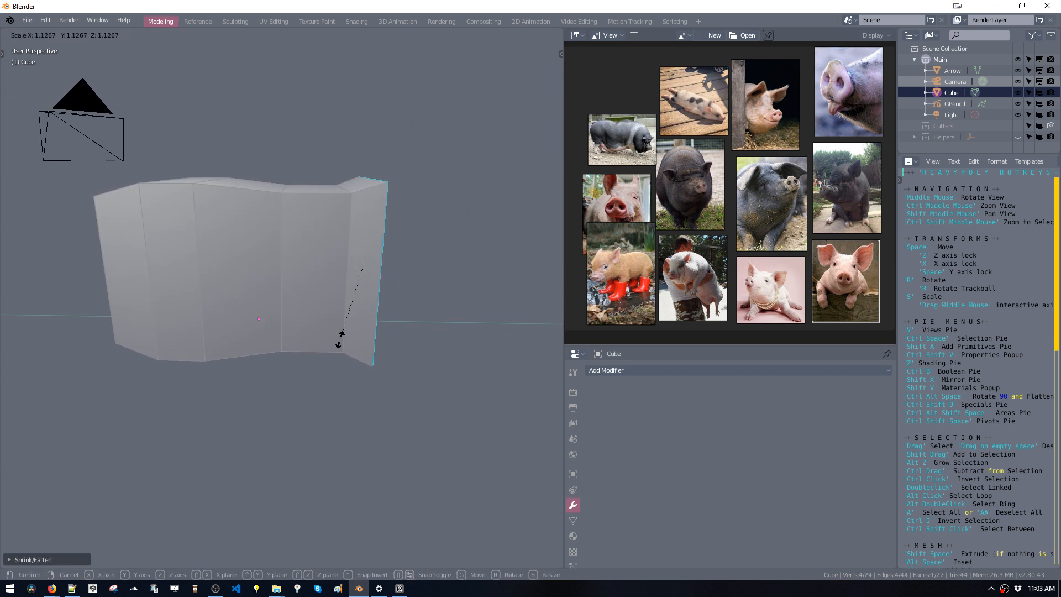
{"action": "left_click", "coordinate": [339, 321]}
Select the edge loop just before the rear end and scale it up slightly.
{"action": "left_click", "coordinate": [347, 314], "text": "alt"}
{"action": "key", "text": "s"}
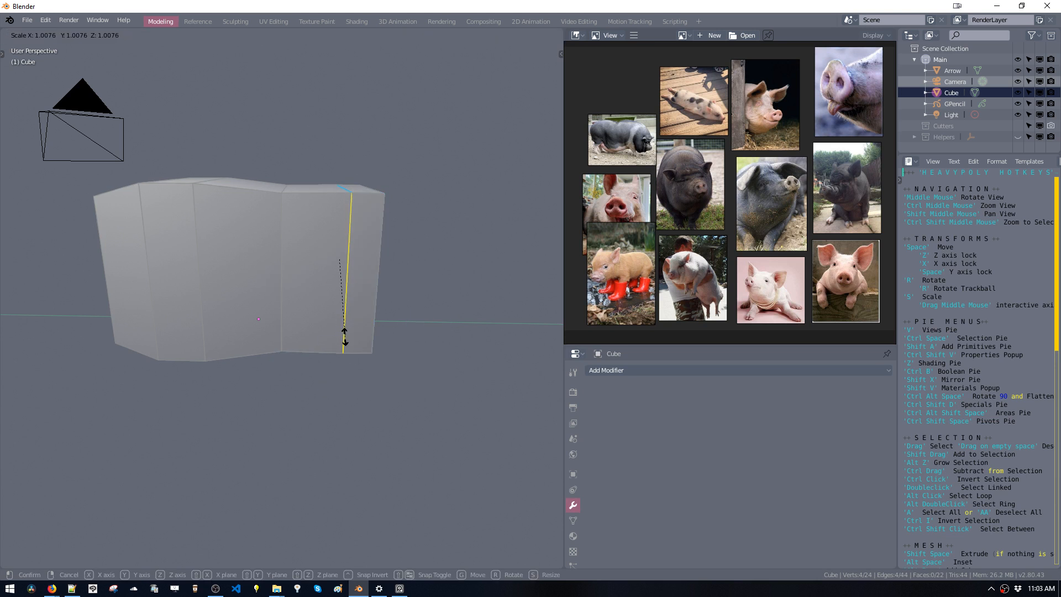
{"action": "left_click", "coordinate": [346, 339]}
Scale down the rear end face and move it along the Y axis, using the side-view pig picture as reference.
{"action": "middle_click_drag", "start_coordinate": [617, 139], "coordinate": [663, 155]}
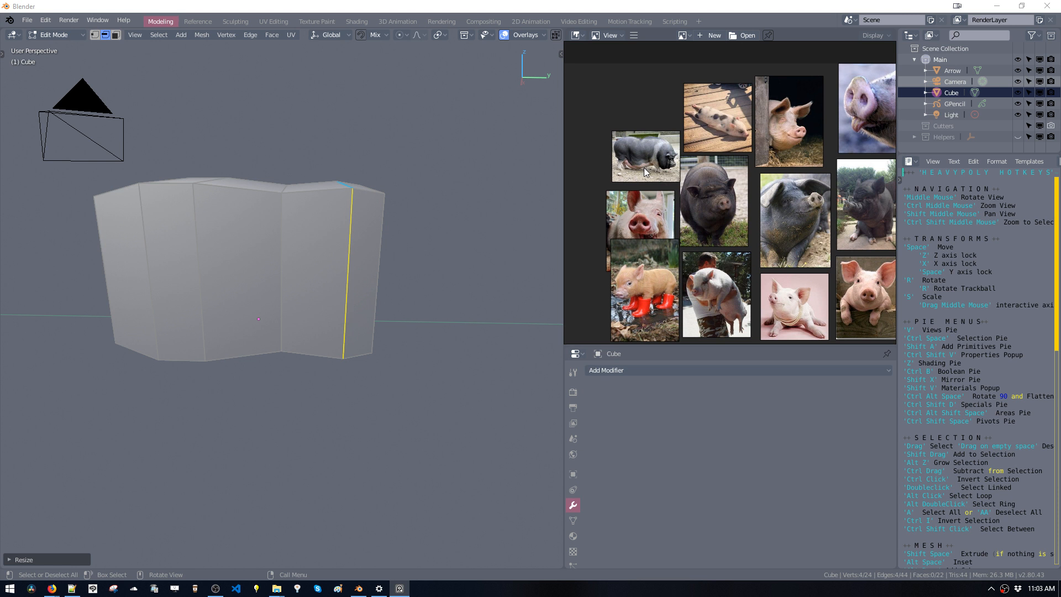
{"action": "scroll", "coordinate": [645, 167], "scroll_direction": "up", "scroll_amount": 5}
{"action": "scroll", "coordinate": [642, 167], "scroll_direction": "down", "scroll_amount": 2}
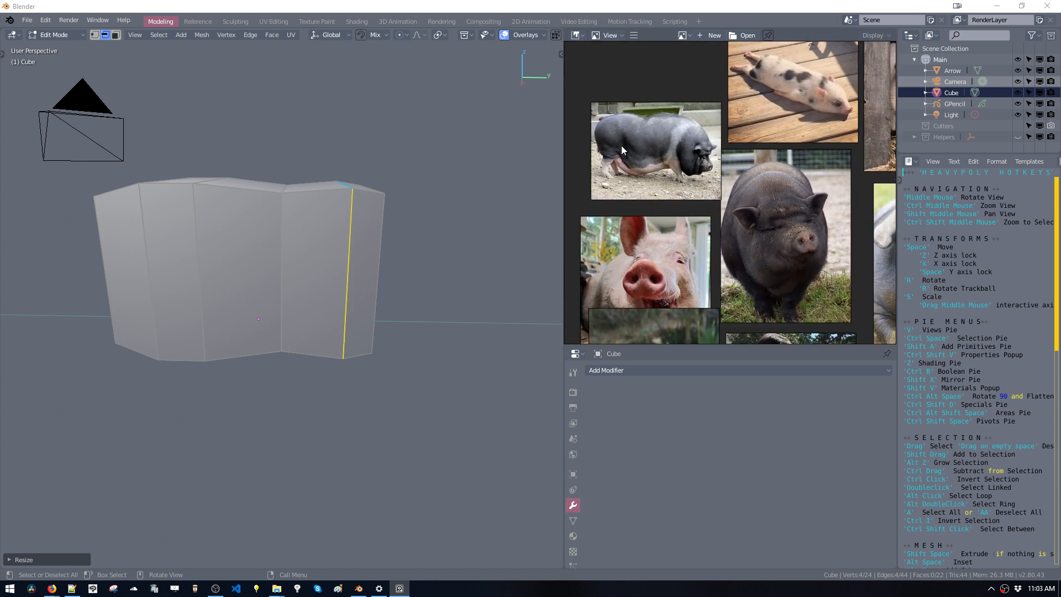
{"action": "mouse_move", "coordinate": [341, 276]}
{"action": "middle_mouse_down"}
{"action": "mouse_move", "coordinate": [275, 296]}
{"action": "mouse_move", "coordinate": [334, 268]}
{"action": "middle_mouse_up"}
{"action": "key", "text": "ctrl+space"}
{"action": "left_click", "coordinate": [307, 277]}
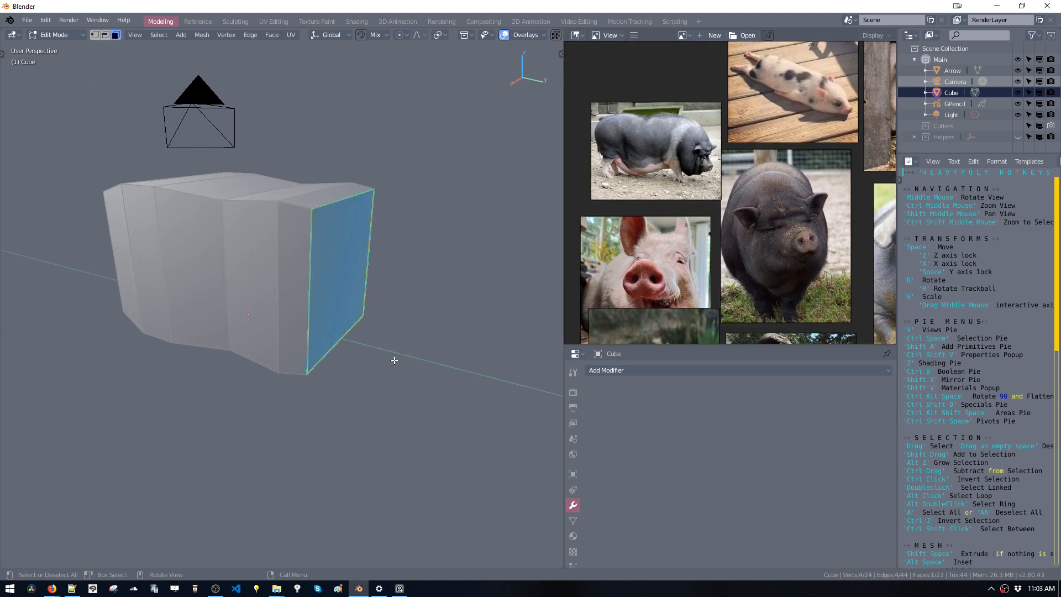
{"action": "key", "text": "s"}
{"action": "left_click", "coordinate": [374, 327]}
{"action": "key", "text": "space"}
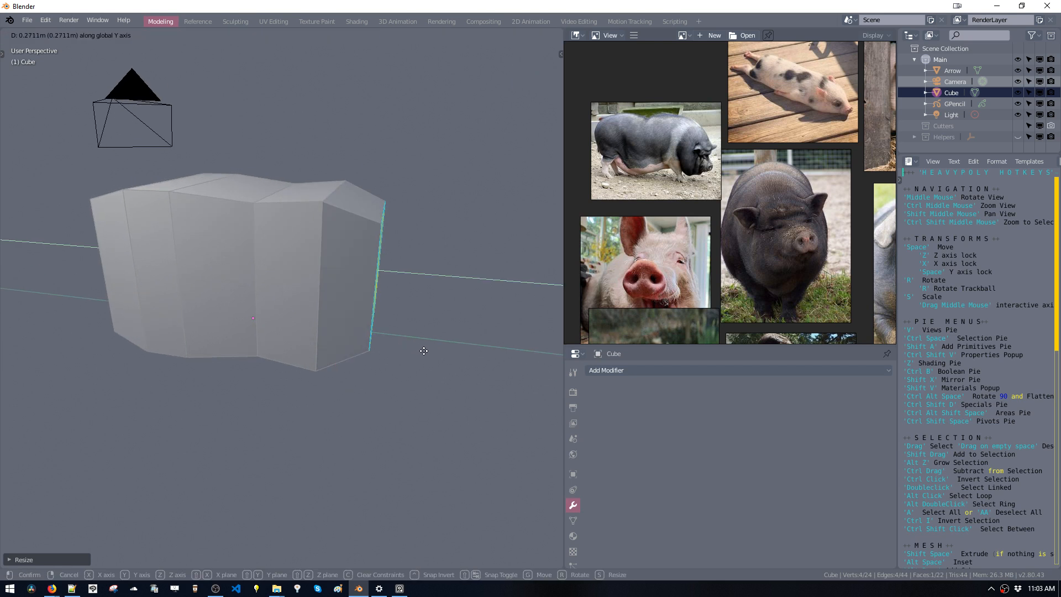
{"action": "left_click", "coordinate": [423, 352]}
Grow the selection to the whole rear end section and move it along the Y axis.
{"action": "middle_click_drag", "start_coordinate": [424, 351], "coordinate": [467, 336]}
{"action": "key", "text": "alt+z"}
{"action": "key", "text": "space"}
{"action": "key", "text": "space"}
{"action": "left_click", "coordinate": [403, 348]}
Extrude the end face nearest the green arrow outward and scale it down to taper the front of the body.
{"action": "middle_click_drag", "start_coordinate": [709, 274], "coordinate": [665, 147]}
{"action": "middle_click_drag", "start_coordinate": [673, 265], "coordinate": [628, 156]}
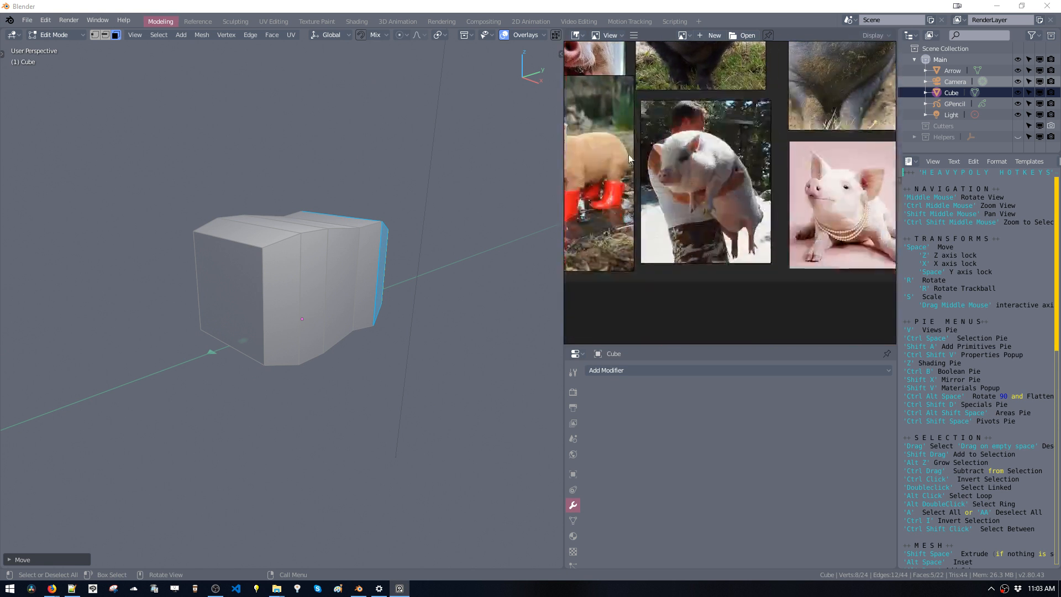
{"action": "middle_click_drag", "start_coordinate": [666, 219], "coordinate": [685, 217]}
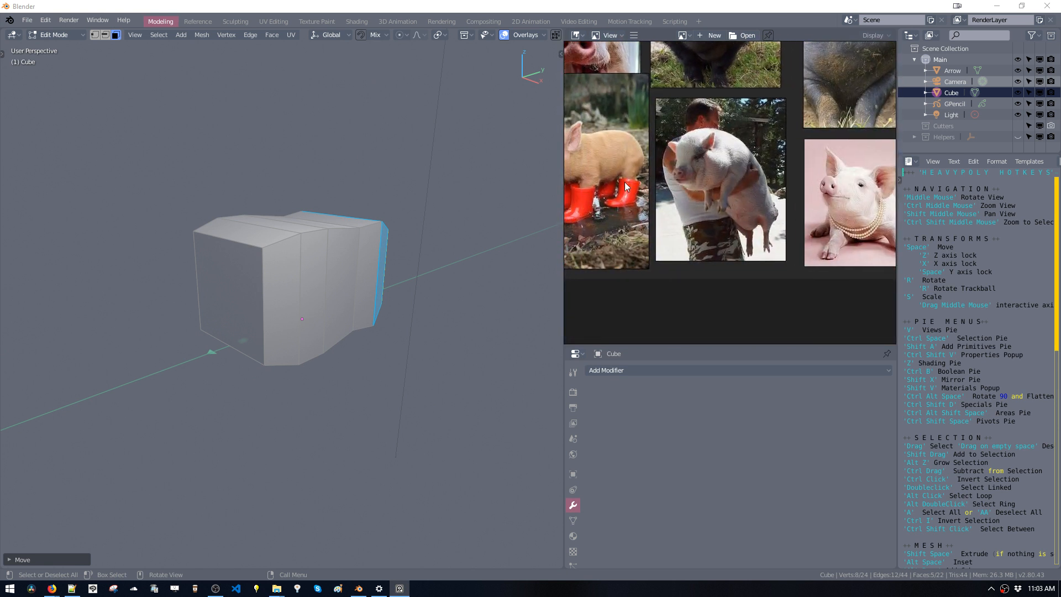
{"action": "middle_click_drag", "start_coordinate": [276, 283], "coordinate": [367, 339]}
{"action": "left_click", "coordinate": [247, 303]}
{"action": "key", "text": "shift+space"}
{"action": "left_click", "coordinate": [334, 335]}
{"action": "key", "text": "s"}
{"action": "left_click", "coordinate": [337, 330]}
Move the tapered front face along the Y axis, and extrude a short snout block from it with a smaller tip.
{"action": "key", "text": "space"}
{"action": "key", "text": "space"}
{"action": "left_click", "coordinate": [347, 332]}
{"action": "key", "text": "shift+space"}
{"action": "left_click", "coordinate": [359, 351]}
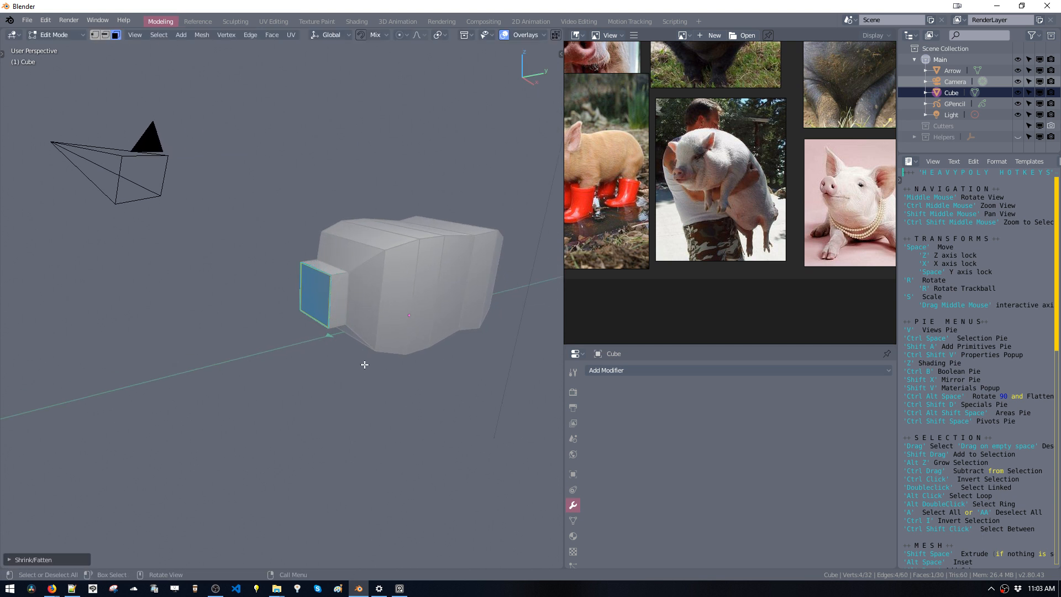
{"action": "key", "text": "s"}
{"action": "left_click", "coordinate": [358, 345]}
Lower the whole snout block along the Z axis.
{"action": "middle_click_drag", "start_coordinate": [359, 339], "coordinate": [345, 330]}
{"action": "key", "text": "space"}
{"action": "key", "text": "z"}
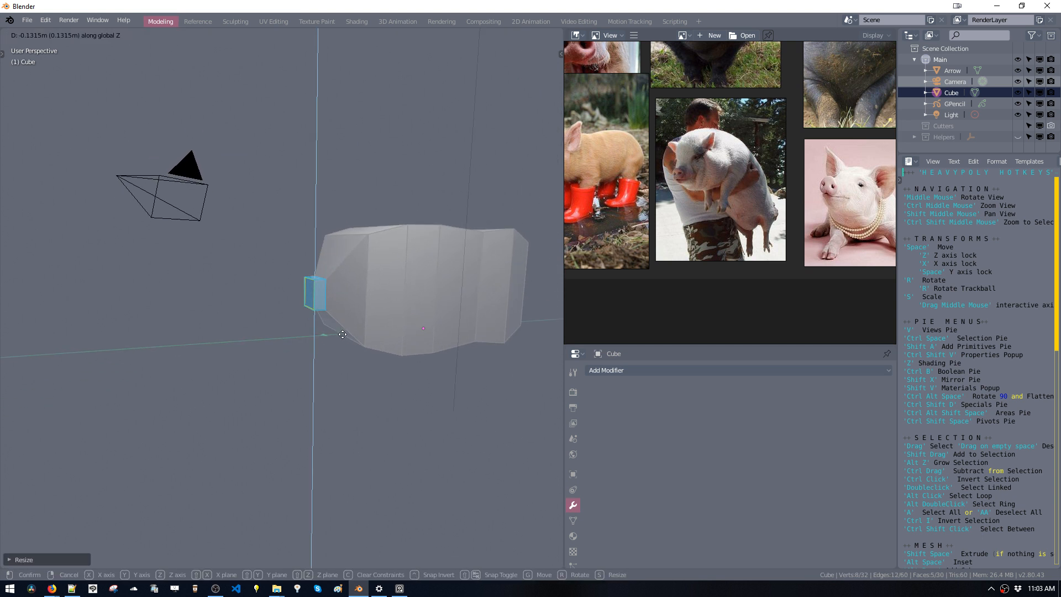
{"action": "left_click", "coordinate": [345, 335]}
{"action": "key", "text": "space"}
{"action": "key", "text": "z"}
{"action": "left_click", "coordinate": [345, 330]}
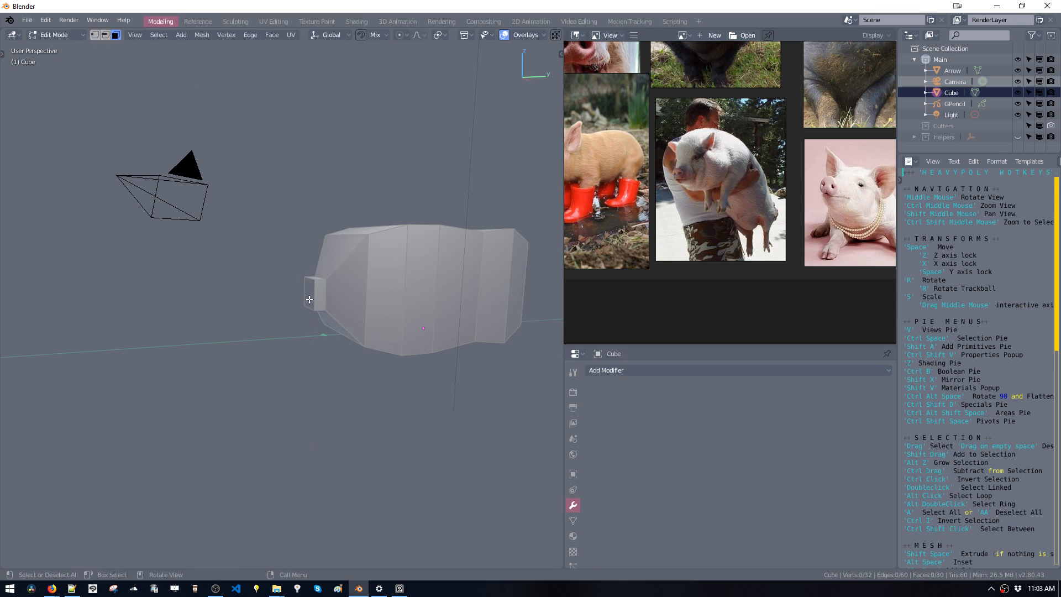
Select the snout's end face and move it along the Y axis to adjust the snout's length.
{"action": "left_click", "coordinate": [309, 299]}
{"action": "middle_click_drag", "start_coordinate": [310, 300], "coordinate": [349, 331]}
{"action": "key", "text": "space"}
{"action": "key", "text": "space"}
{"action": "left_click", "coordinate": [310, 312]}
{"action": "middle_click_drag", "start_coordinate": [349, 331], "coordinate": [422, 535], "text": "ctrl"}
{"action": "middle_click_drag", "start_coordinate": [393, 389], "coordinate": [322, 381]}
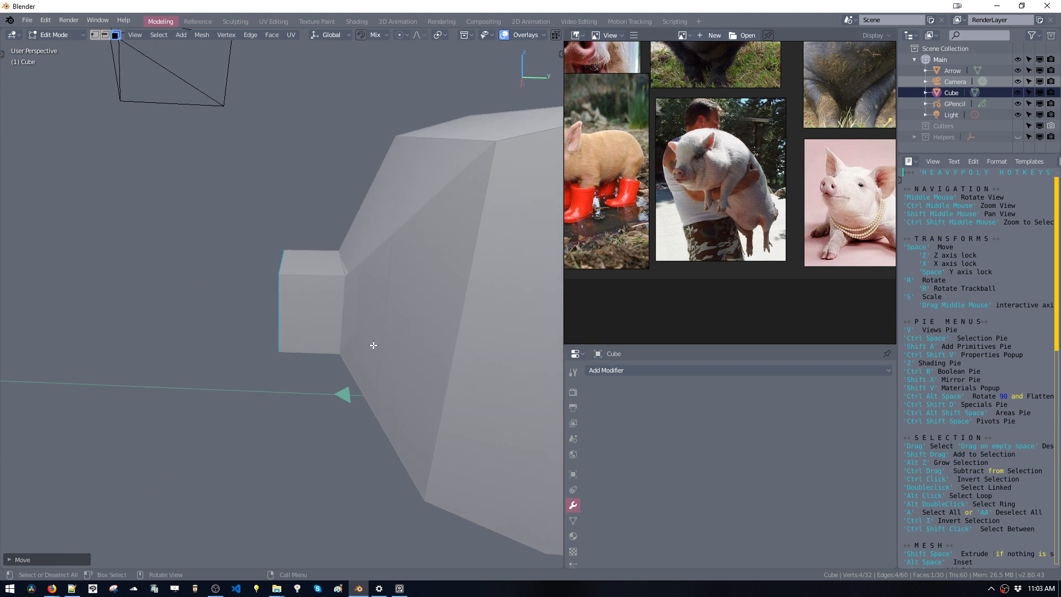
{"action": "middle_click_drag", "start_coordinate": [443, 282], "coordinate": [356, 475]}
{"action": "key", "text": "space"}
{"action": "key", "text": "space"}
{"action": "left_click", "coordinate": [328, 341]}
Try narrowing the top edge of the body's front section by scaling it, and undo the changes.
{"action": "middle_click_drag", "start_coordinate": [319, 376], "coordinate": [319, 267]}
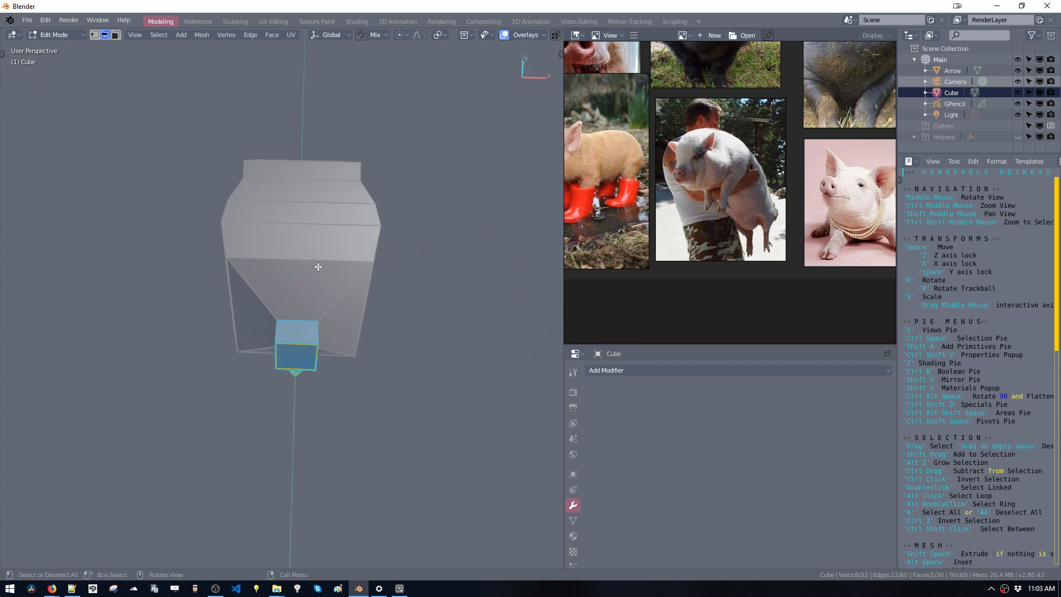
{"action": "key", "text": "s"}
{"action": "left_click", "coordinate": [348, 359]}
{"action": "middle_click_drag", "start_coordinate": [349, 360], "coordinate": [311, 366]}
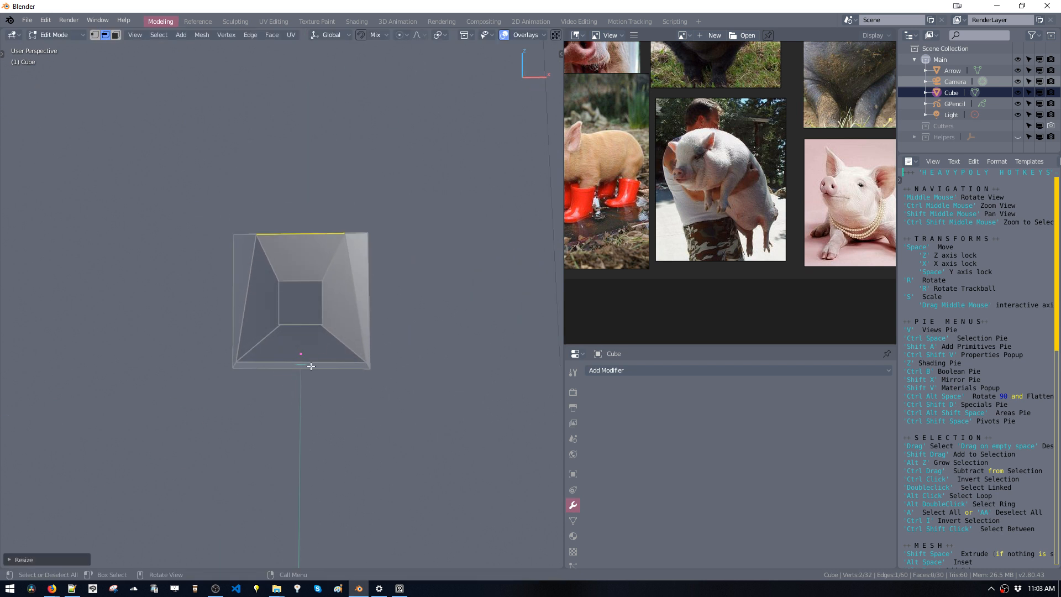
{"action": "key", "text": "s"}
{"action": "middle_click_drag", "start_coordinate": [332, 372], "coordinate": [321, 343]}
{"action": "key", "text": "ctrl+z"}
{"action": "key", "text": "ctrl+z"}
{"action": "key", "text": "ctrl+z"}
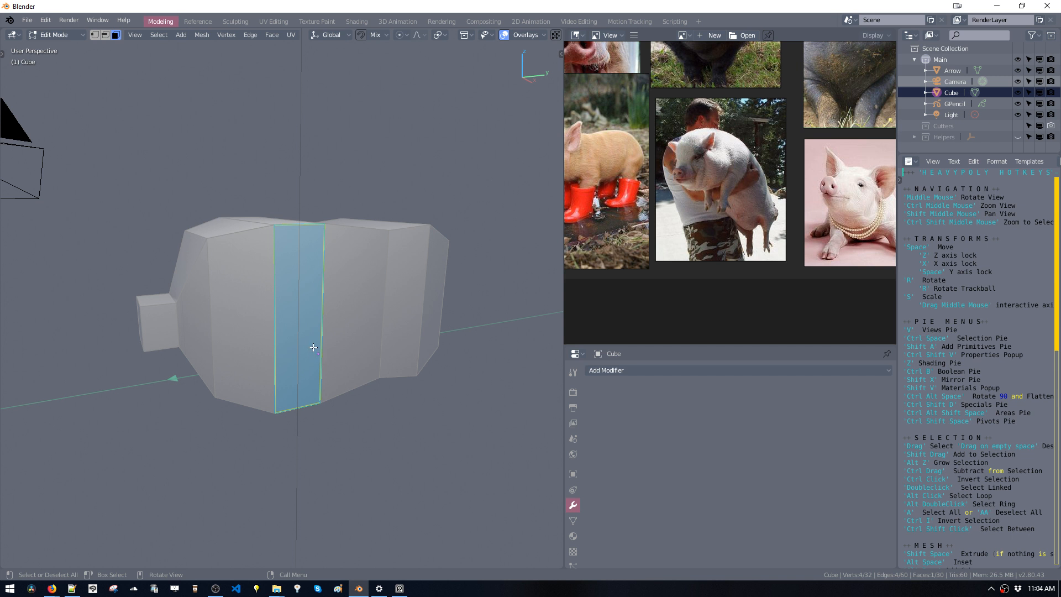
Select the rear end face and rotate it about the X axis so the rump slopes.
{"action": "middle_click_drag", "start_coordinate": [308, 351], "coordinate": [335, 355]}
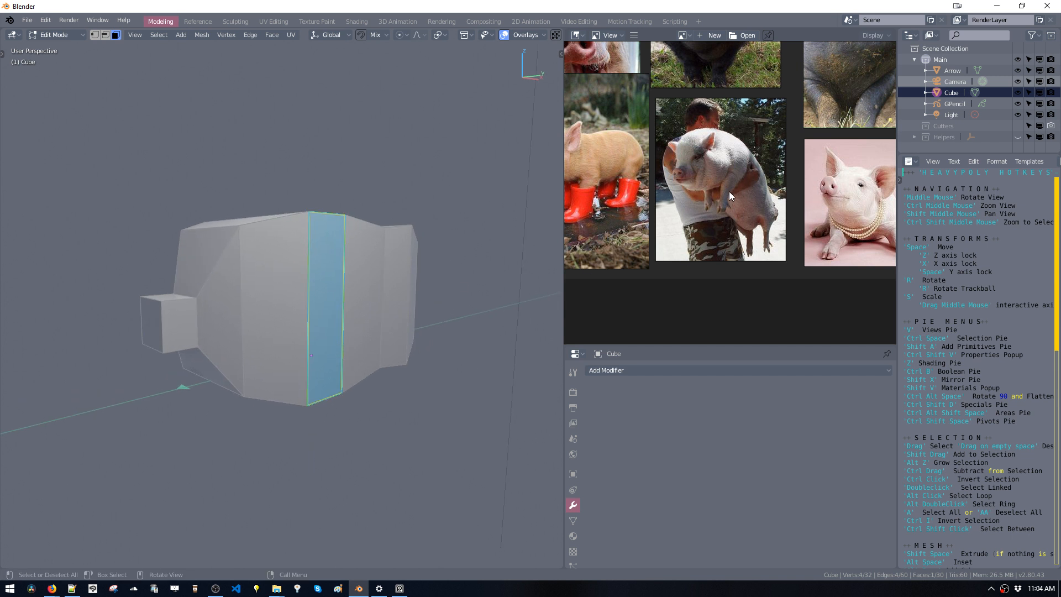
{"action": "middle_click_drag", "start_coordinate": [353, 355], "coordinate": [379, 346]}
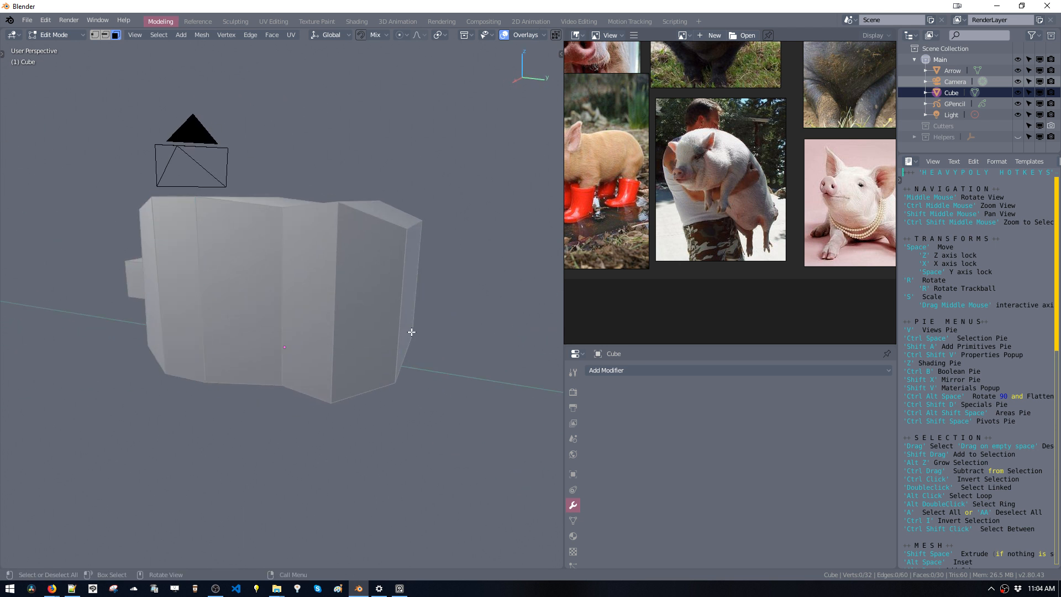
{"action": "key", "text": "r"}
{"action": "key", "text": "x"}
{"action": "left_click", "coordinate": [369, 389]}
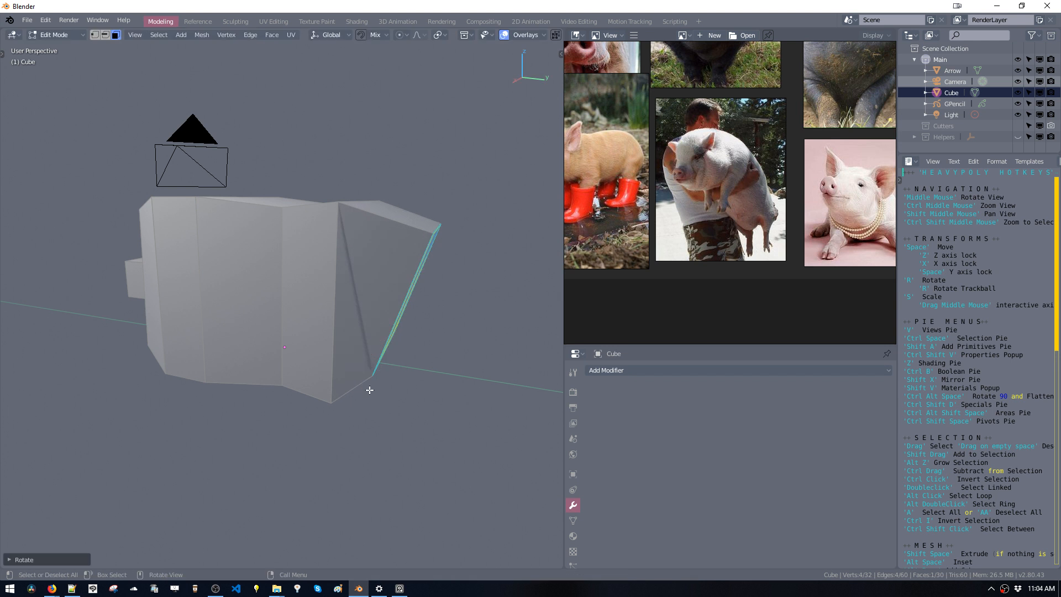
Lower the tilted rear end face along the Z axis and scale it down.
{"action": "key", "text": "space"}
{"action": "key", "text": "z"}
{"action": "left_click", "coordinate": [422, 437]}
{"action": "key", "text": "s"}
{"action": "left_click", "coordinate": [419, 422]}
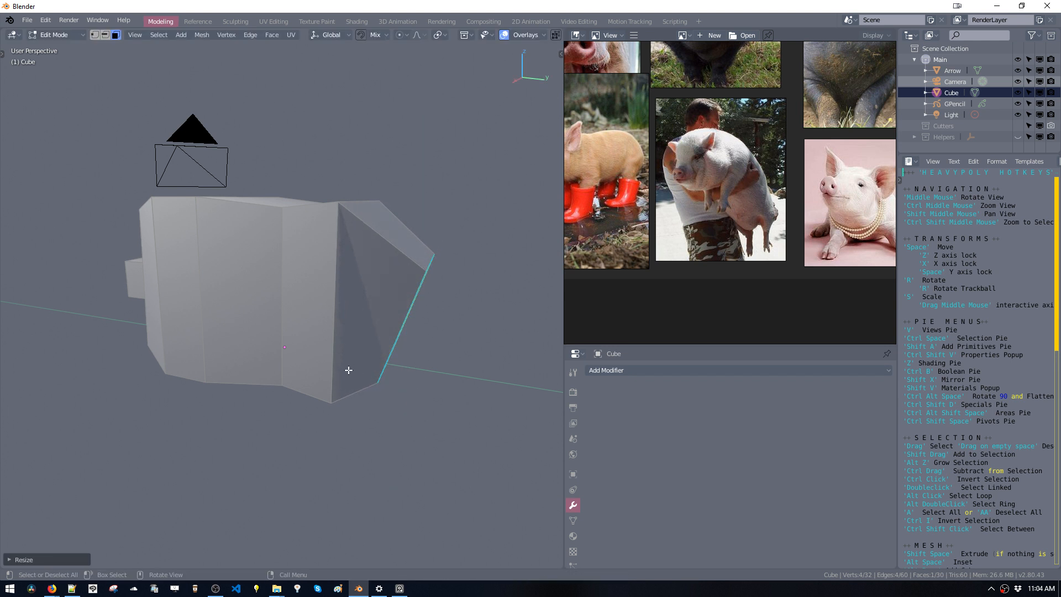
Tilt the edge loop in front of the rump about the X axis and shift it along the Y axis.
{"action": "key", "text": "ctrl+space"}
{"action": "left_click", "coordinate": [332, 299], "text": "alt"}
{"action": "middle_click_drag", "start_coordinate": [331, 299], "coordinate": [371, 311]}
{"action": "key", "text": "r"}
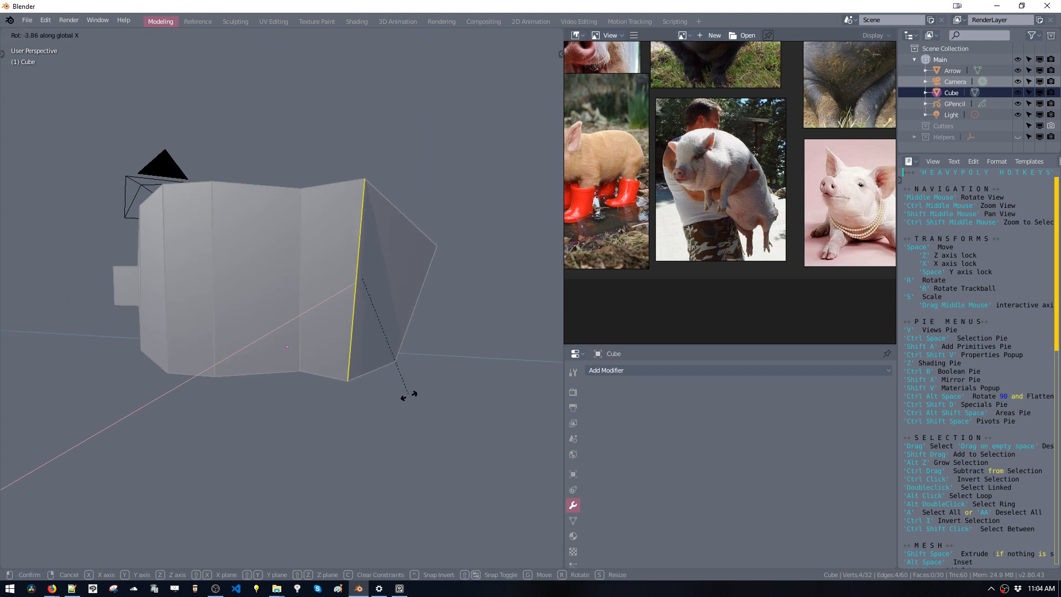
{"action": "left_click", "coordinate": [409, 391]}
{"action": "key", "text": "space"}
{"action": "key", "text": "x"}
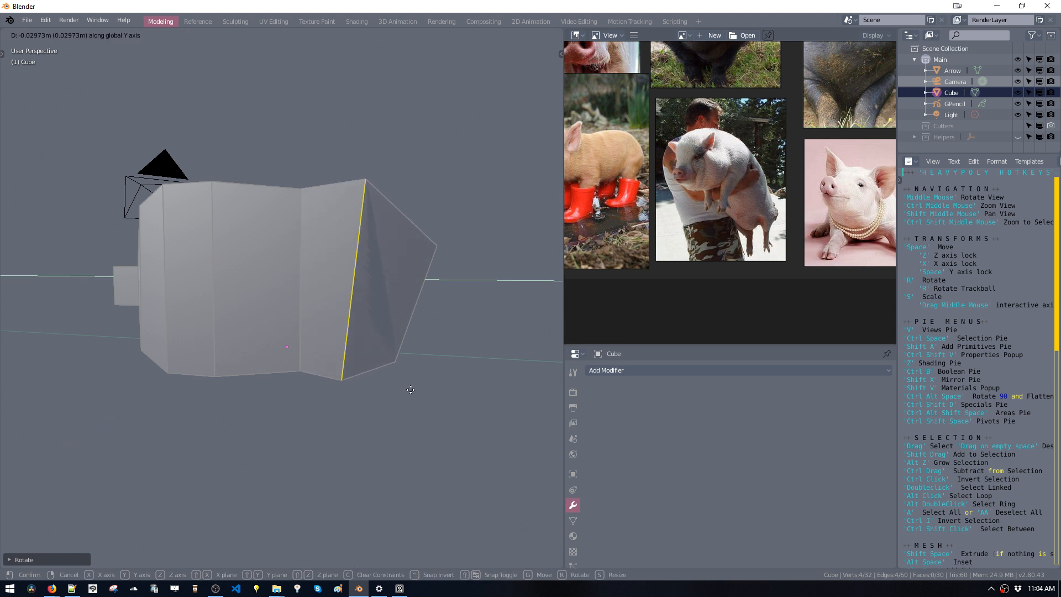
{"action": "left_click", "coordinate": [391, 367]}
Select another loop of the body, rotate it about the X axis and move it along the Y axis.
{"action": "middle_click_drag", "start_coordinate": [390, 367], "coordinate": [323, 321]}
{"action": "key", "text": "ctrl+space"}
{"action": "middle_click_drag", "start_coordinate": [370, 347], "coordinate": [421, 387]}
{"action": "key", "text": "r"}
{"action": "key", "text": "x"}
{"action": "left_click", "coordinate": [382, 372]}
{"action": "key", "text": "space"}
{"action": "key", "text": "space"}
{"action": "left_click", "coordinate": [405, 368]}
Add a Catmull-Clark subdivision surface modifier to smooth the pig body.
{"action": "middle_click_drag", "start_coordinate": [421, 381], "coordinate": [455, 379]}
{"action": "key", "text": "Tab"}
{"action": "middle_click_drag", "start_coordinate": [420, 332], "coordinate": [316, 343]}
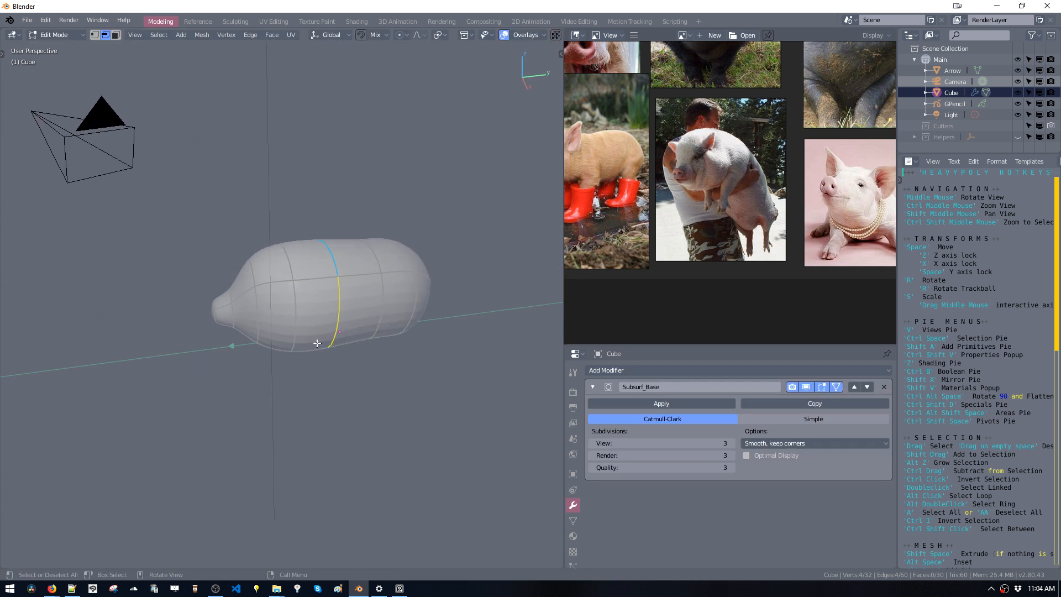
Scale up the edge loops around the front of the belly and the hindquarters to bulge the body.
{"action": "key", "text": "s"}
{"action": "left_click", "coordinate": [339, 360]}
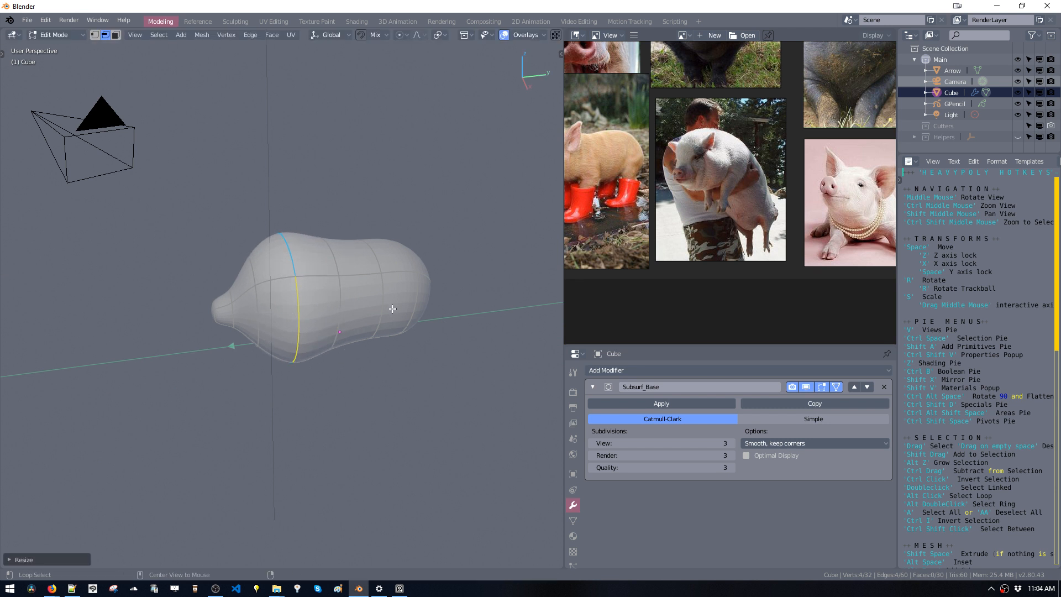
{"action": "left_click", "coordinate": [387, 309], "text": "alt"}
{"action": "key", "text": "s"}
{"action": "left_click", "coordinate": [415, 355]}
{"action": "key", "text": "s"}
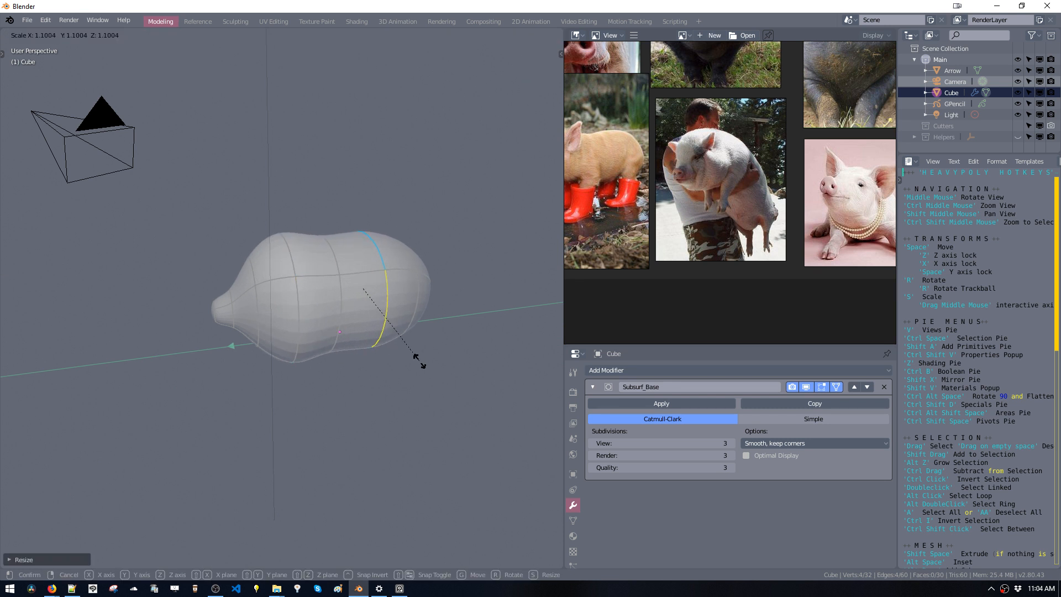
{"action": "left_click", "coordinate": [423, 363]}
Select the edge loop around the middle of the body and move it along the Y axis.
{"action": "left_click", "coordinate": [337, 303]}
{"action": "middle_click_drag", "start_coordinate": [344, 314], "coordinate": [321, 296]}
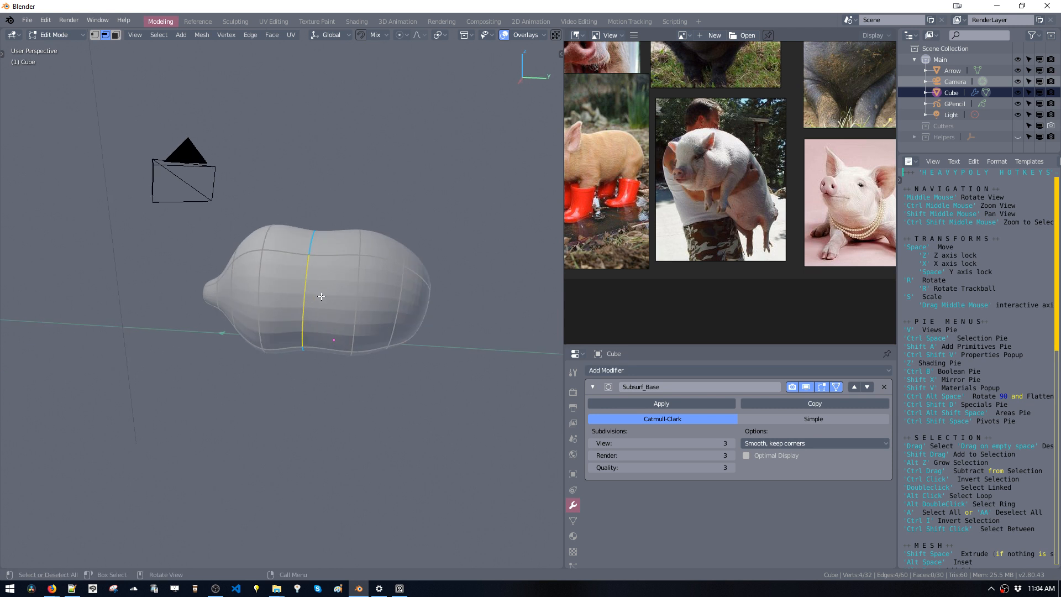
{"action": "key", "text": "space"}
{"action": "key", "text": "space"}
{"action": "left_click", "coordinate": [357, 312]}
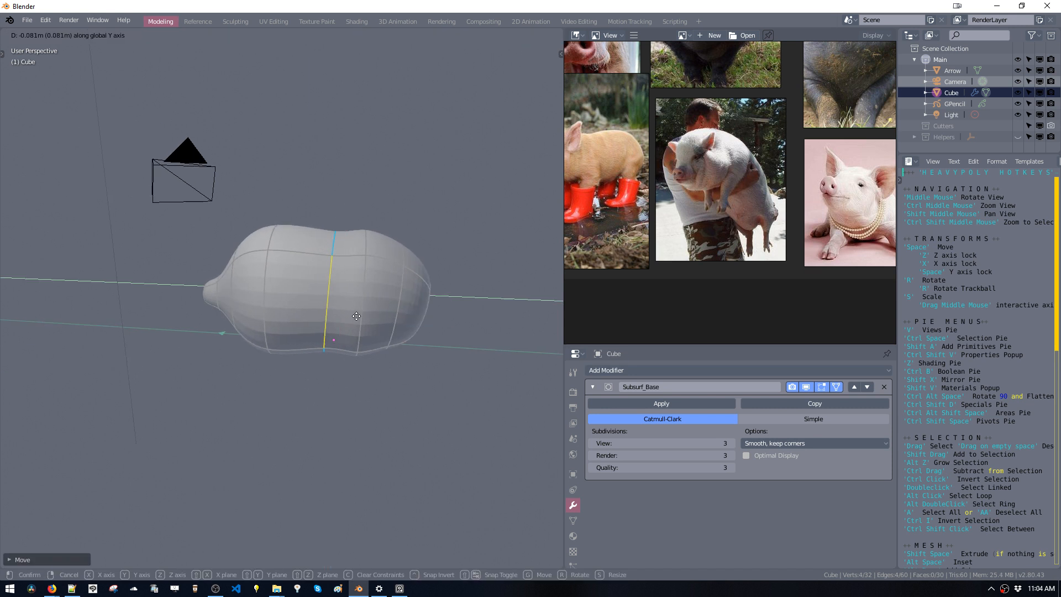
Select the rear end face and move it along the Y axis toward the body to flatten the rump.
{"action": "middle_click_drag", "start_coordinate": [398, 325], "coordinate": [431, 319]}
{"action": "key", "text": "ctrl+space"}
{"action": "left_click", "coordinate": [409, 311]}
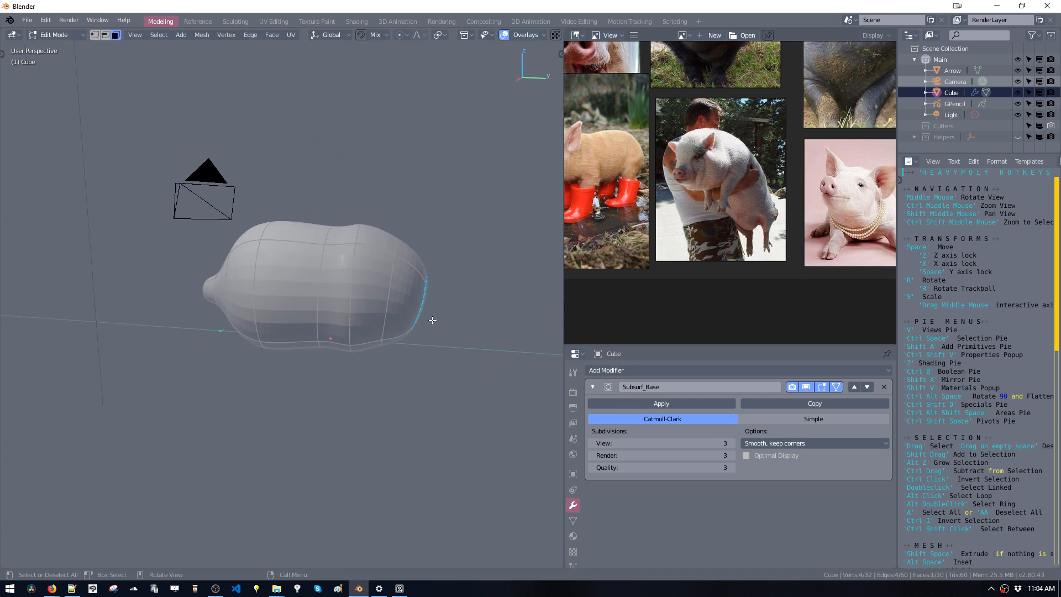
{"action": "key", "text": "space"}
{"action": "key", "text": "space"}
{"action": "left_click", "coordinate": [418, 321]}
Check the snouts in the reference pictures and extrude the snout's end face outward.
{"action": "middle_click_drag", "start_coordinate": [755, 218], "coordinate": [608, 299]}
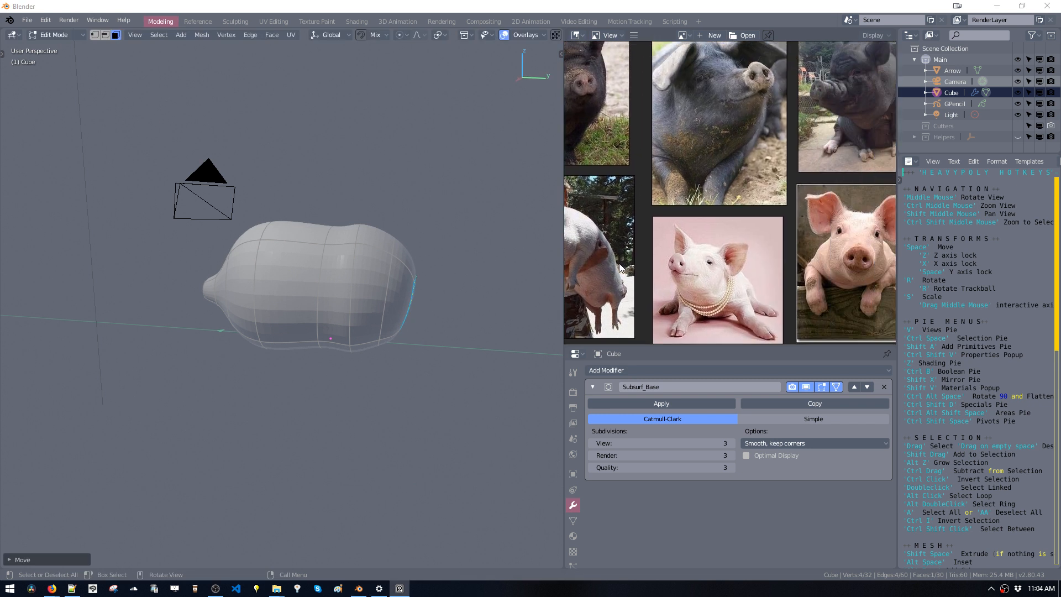
{"action": "middle_click_drag", "start_coordinate": [690, 238], "coordinate": [675, 289]}
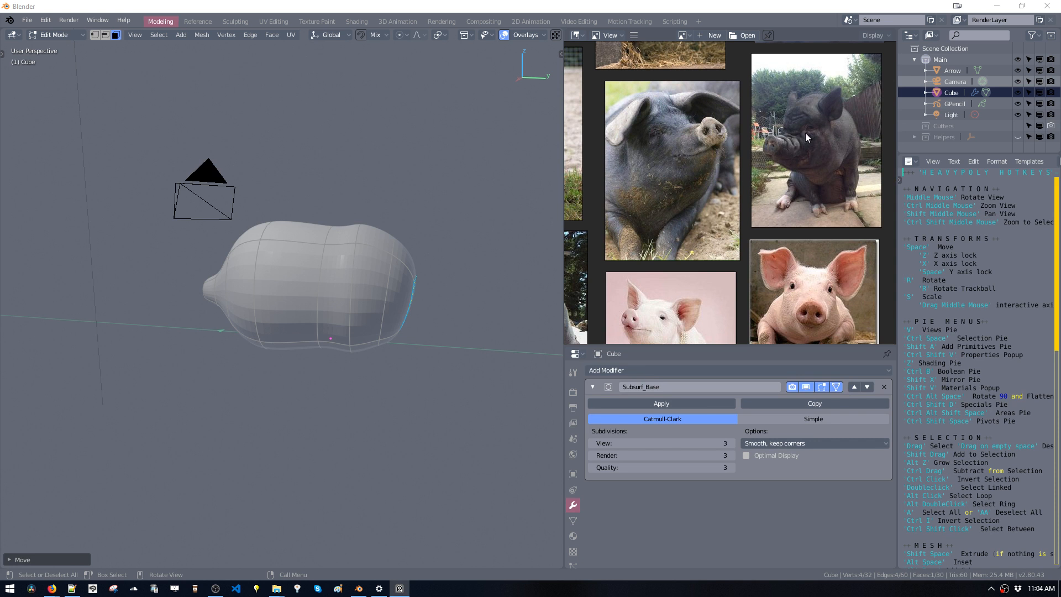
{"action": "middle_click_drag", "start_coordinate": [498, 177], "coordinate": [515, 236]}
{"action": "middle_click_drag", "start_coordinate": [580, 206], "coordinate": [669, 169]}
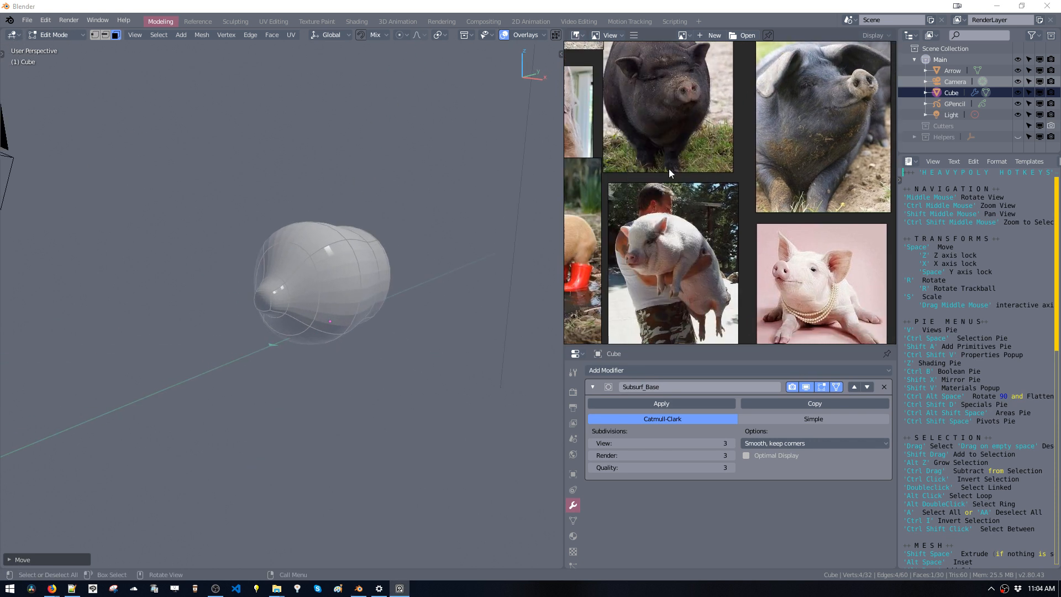
{"action": "middle_click_drag", "start_coordinate": [372, 236], "coordinate": [346, 306]}
{"action": "left_click", "coordinate": [298, 299]}
{"action": "key", "text": "KP_Decimal"}
{"action": "key", "text": "shift+space"}
{"action": "left_click", "coordinate": [330, 367]}
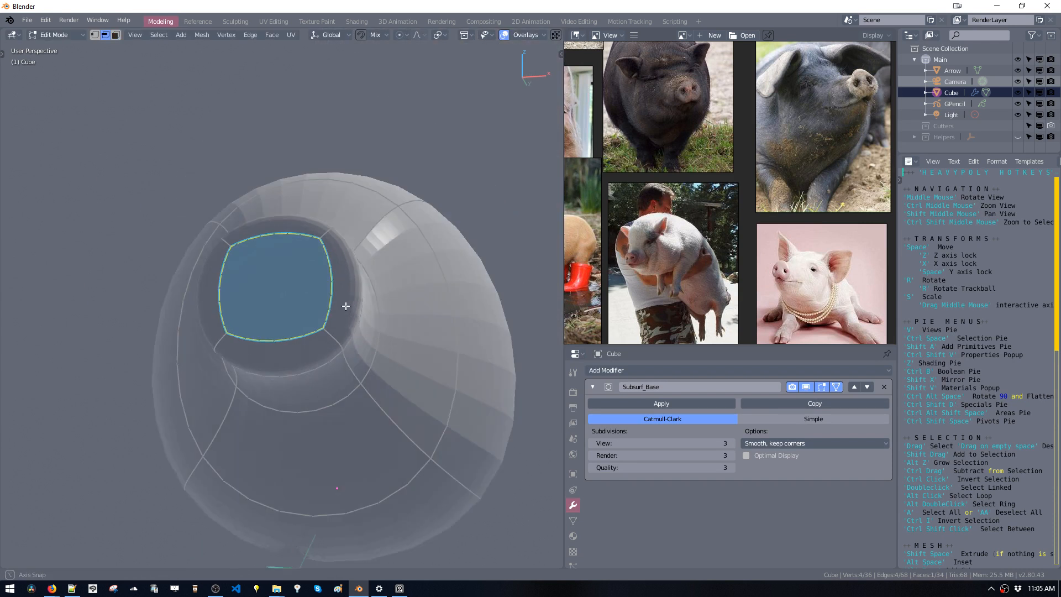
Select the underside face of the snout tip and scale it, adjusting its width along the X axis.
{"action": "key", "text": "ctrl+space"}
{"action": "left_click", "coordinate": [320, 332]}
{"action": "left_click", "coordinate": [311, 360]}
{"action": "middle_click_drag", "start_coordinate": [310, 380], "coordinate": [400, 375]}
{"action": "key", "text": "s"}
{"action": "left_click", "coordinate": [395, 383]}
{"action": "key", "text": "s"}
{"action": "key", "text": "y"}
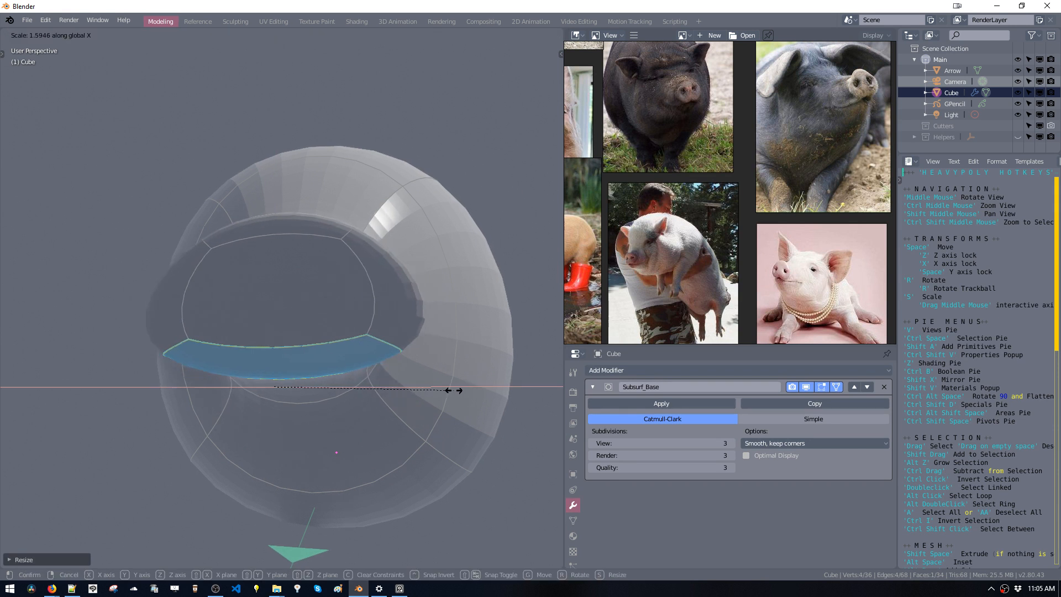
{"action": "left_click", "coordinate": [392, 374]}
Select the upper face of the snout tip and scale it along the X axis.
{"action": "middle_click_drag", "start_coordinate": [405, 370], "coordinate": [373, 337]}
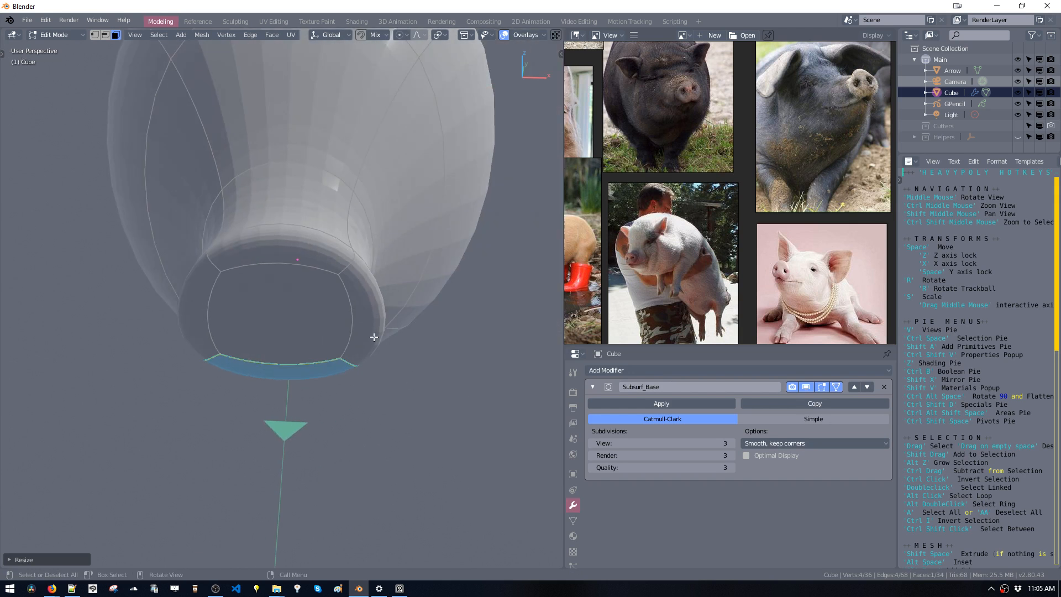
{"action": "left_click", "coordinate": [303, 252]}
{"action": "key", "text": "s"}
{"action": "key", "text": "x"}
{"action": "left_click", "coordinate": [406, 269]}
Select the flat end face of the snout and resize it.
{"action": "middle_click_drag", "start_coordinate": [409, 263], "coordinate": [346, 218]}
{"action": "left_click", "coordinate": [291, 317]}
{"action": "middle_click_drag", "start_coordinate": [291, 317], "coordinate": [258, 371]}
{"action": "key", "text": "s"}
{"action": "left_click", "coordinate": [422, 346]}
Select the end and side faces of the snout tip and move them along the Y axis.
{"action": "scroll", "coordinate": [386, 335], "scroll_direction": "down", "scroll_amount": 3}
{"action": "left_click", "coordinate": [235, 338], "text": "alt"}
{"action": "key", "text": "ctrl+KP_Add"}
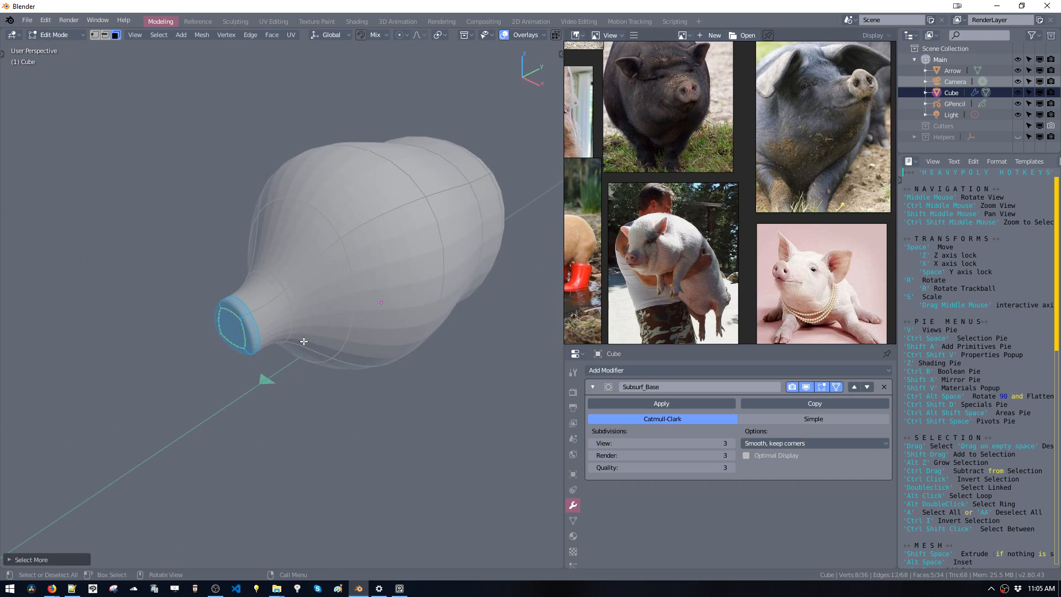
{"action": "scroll", "coordinate": [237, 334], "scroll_direction": "up", "scroll_amount": 3}
{"action": "key", "text": "g"}
{"action": "key", "text": "y"}
{"action": "left_click", "coordinate": [286, 330]}
{"action": "key", "text": "ctrl+r"}
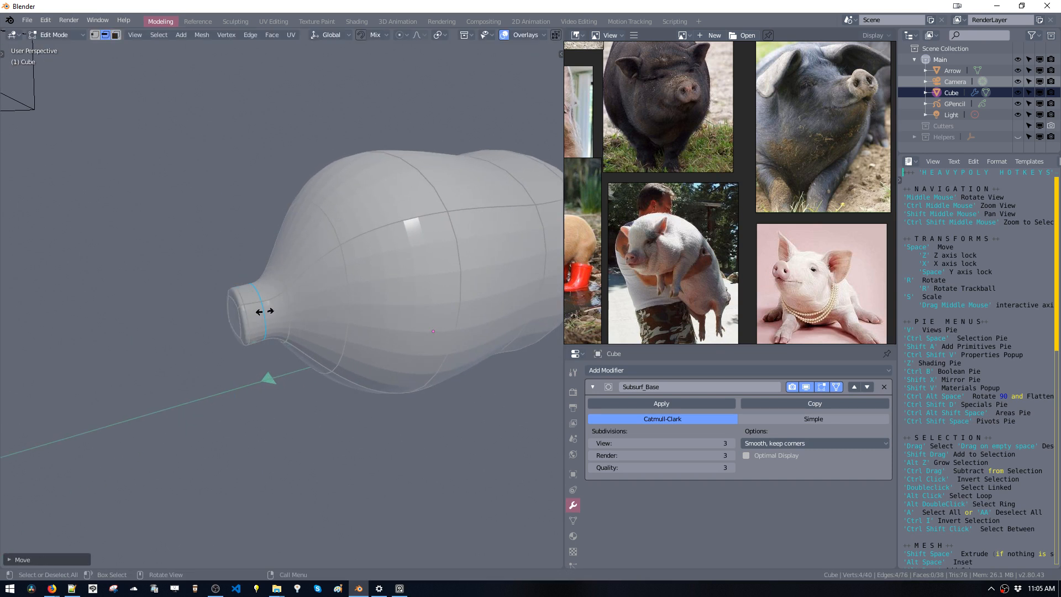
{"action": "left_click", "coordinate": [268, 312]}
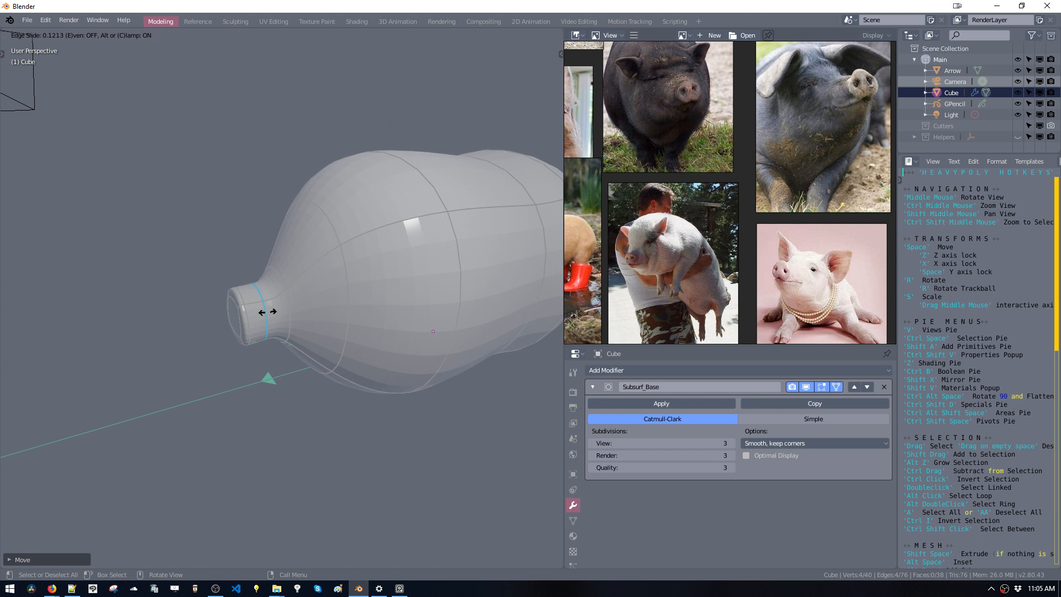
{"action": "left_click", "coordinate": [267, 312]}
{"action": "middle_click_drag", "start_coordinate": [267, 312], "coordinate": [244, 331], "text": "shift"}
{"action": "key", "text": "ctrl+z"}
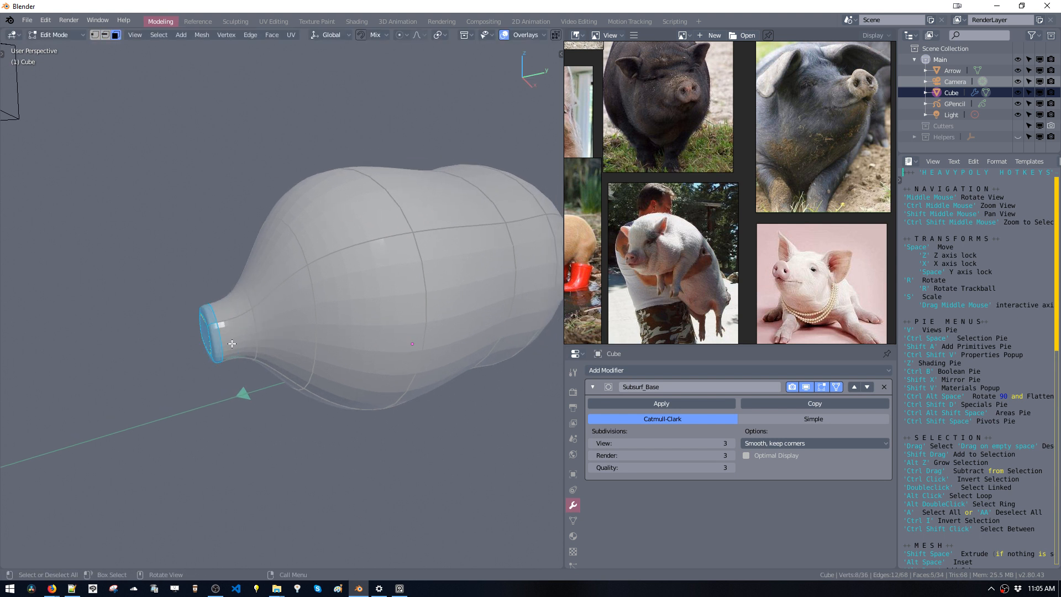
Add an edge loop around the snout behind its tip and scale it down.
{"action": "key", "text": "ctrl+r"}
{"action": "left_click", "coordinate": [232, 344]}
{"action": "left_click", "coordinate": [232, 343]}
{"action": "key", "text": "s"}
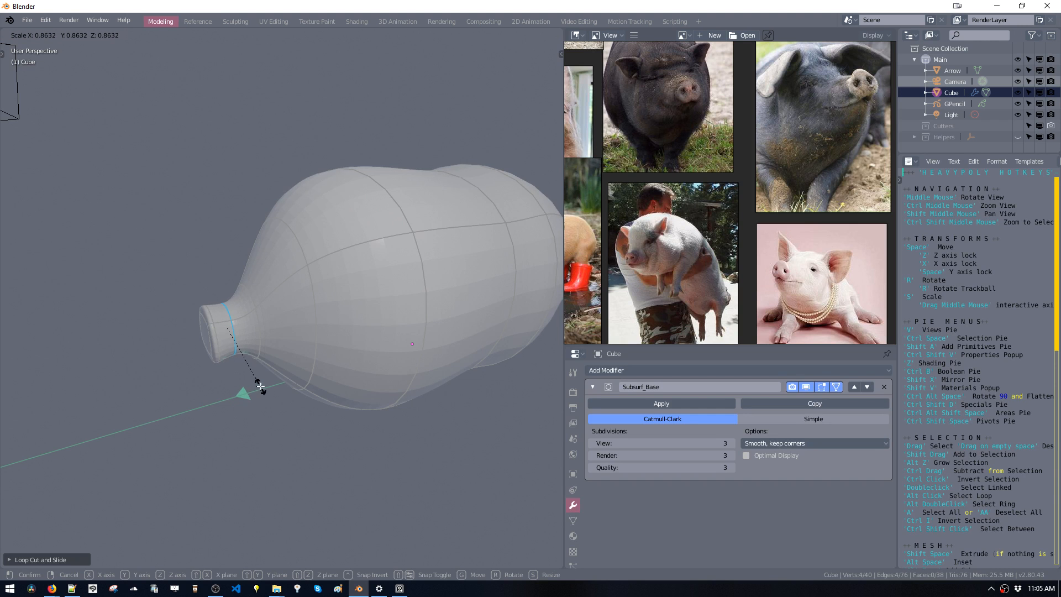
{"action": "left_click", "coordinate": [261, 387]}
Move the new snout edge loop along the Y axis to adjust its position behind the tip.
{"action": "key", "text": "g"}
{"action": "key", "text": "y"}
{"action": "left_click", "coordinate": [249, 383]}
{"action": "key", "text": "g"}
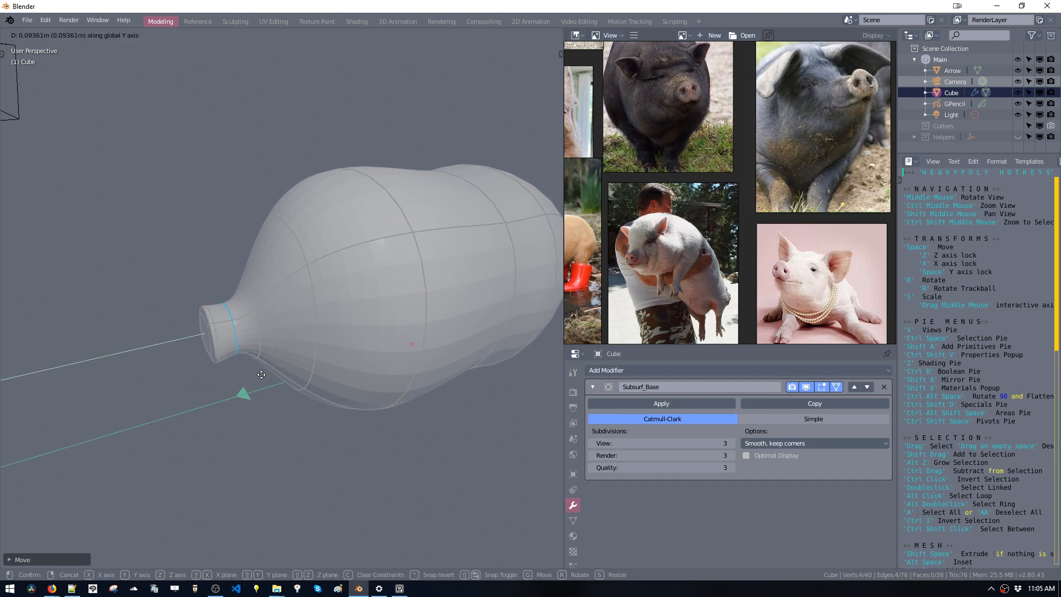
{"action": "left_click", "coordinate": [264, 374]}
Return to Object Mode and shade the pig's body smooth.
{"action": "mouse_move", "coordinate": [265, 374]}
{"action": "middle_mouse_down"}
{"action": "mouse_move", "coordinate": [312, 356]}
{"action": "mouse_move", "coordinate": [320, 332]}
{"action": "mouse_move", "coordinate": [320, 372]}
{"action": "mouse_move", "coordinate": [234, 334]}
{"action": "mouse_move", "coordinate": [330, 316]}
{"action": "mouse_move", "coordinate": [446, 365]}
{"action": "mouse_move", "coordinate": [349, 360]}
{"action": "mouse_move", "coordinate": [271, 413]}
{"action": "mouse_move", "coordinate": [226, 391]}
{"action": "mouse_move", "coordinate": [230, 406]}
{"action": "mouse_move", "coordinate": [279, 399]}
{"action": "mouse_move", "coordinate": [235, 367]}
{"action": "middle_mouse_up"}
{"action": "key", "text": "Tab"}
{"action": "key", "text": "z"}
{"action": "left_click", "coordinate": [350, 474]}
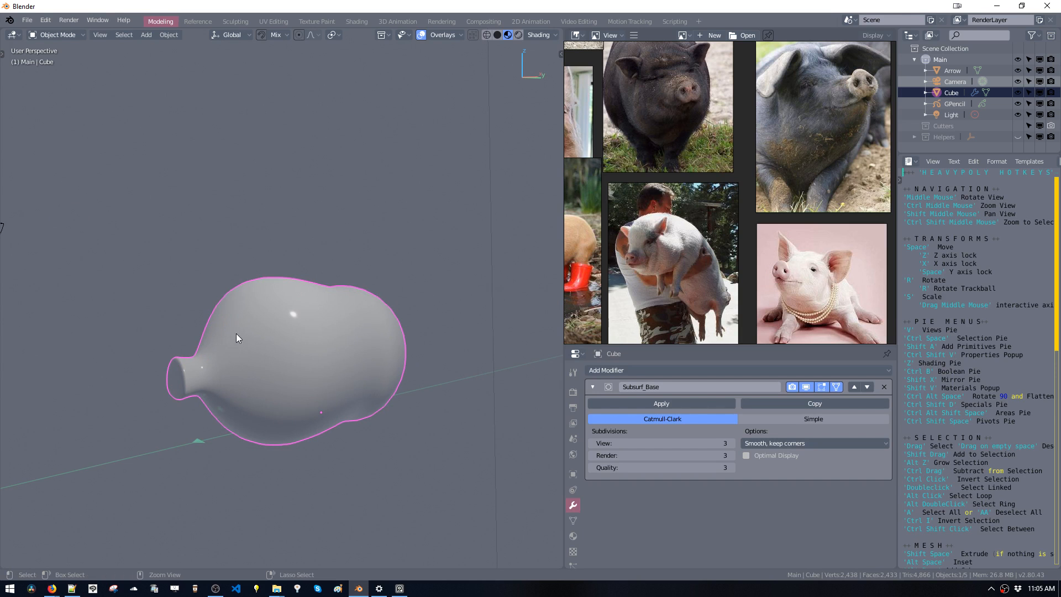
Save the scene as pig.blend in the 2019 folder.
{"action": "key", "text": "ctrl+shift+s"}
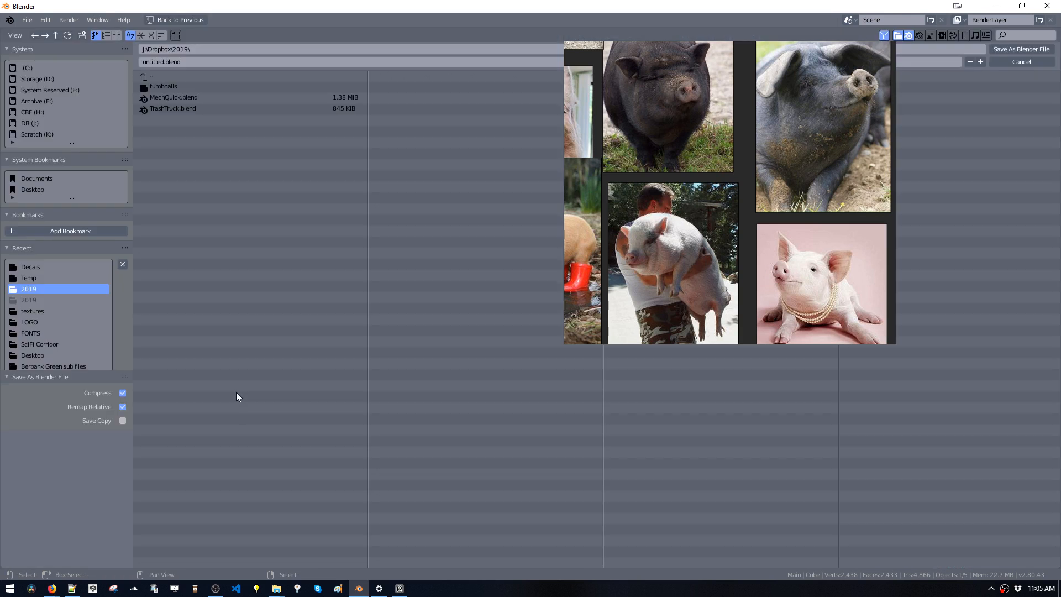
{"action": "left_click", "coordinate": [161, 62]}
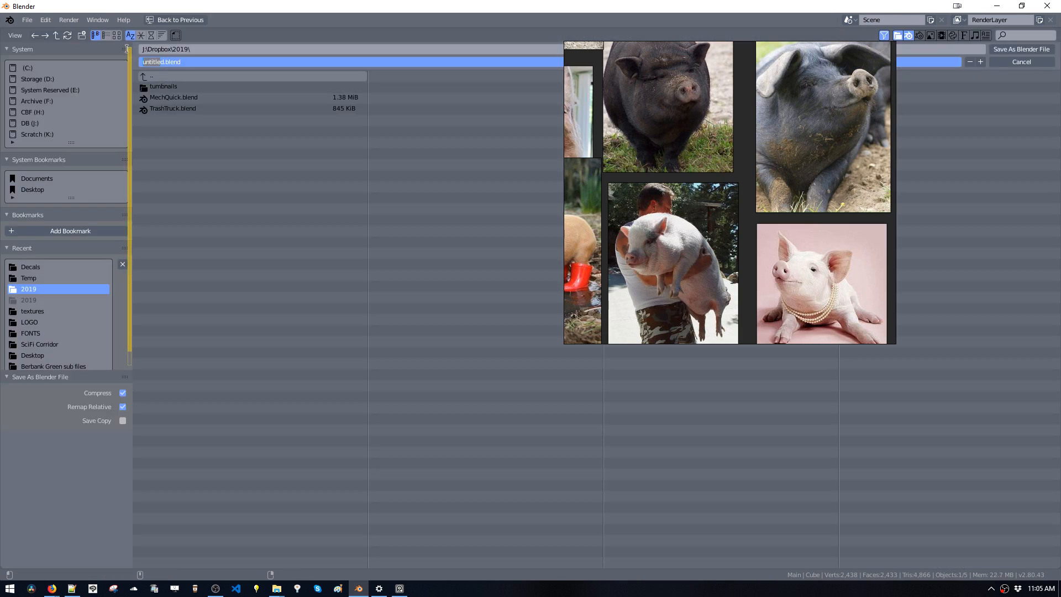
{"action": "key", "text": "Return"}
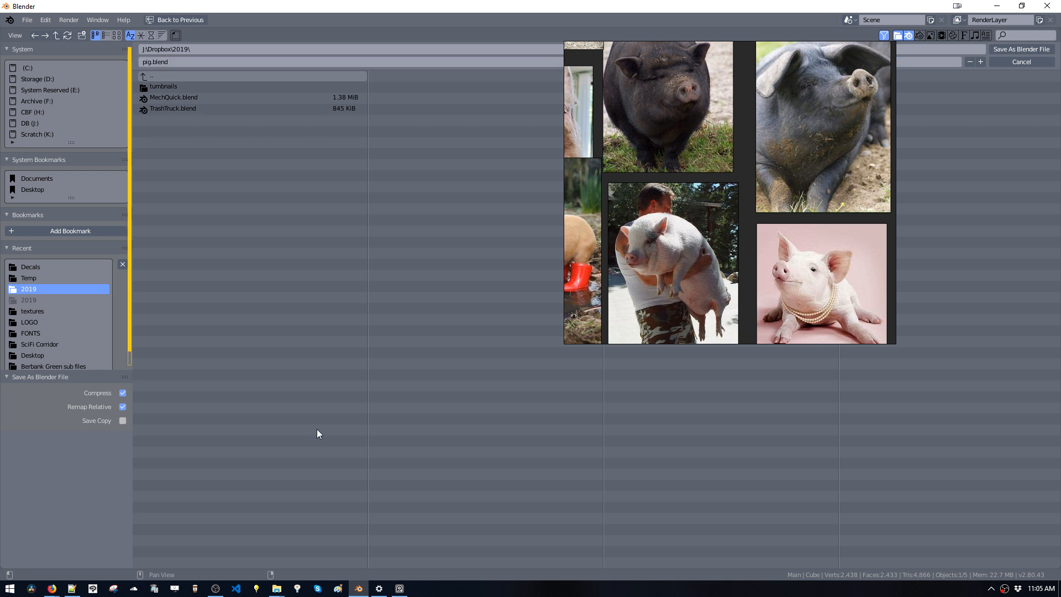
{"action": "key", "text": "Return"}
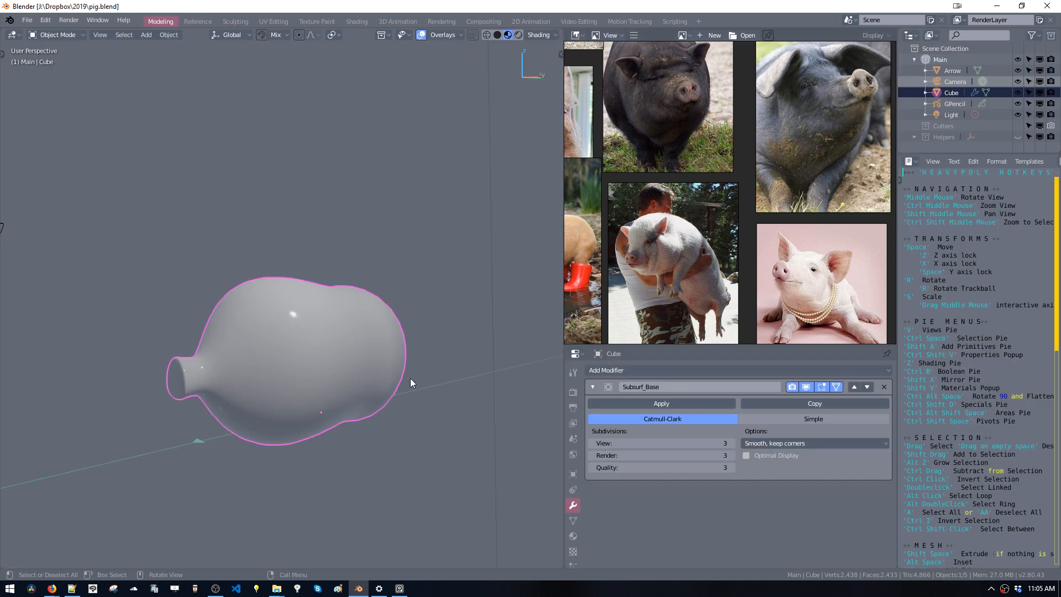
{"action": "mouse_move", "coordinate": [403, 380]}
{"action": "middle_mouse_down"}
{"action": "mouse_move", "coordinate": [410, 372]}
{"action": "mouse_move", "coordinate": [404, 380]}
{"action": "middle_mouse_up"}
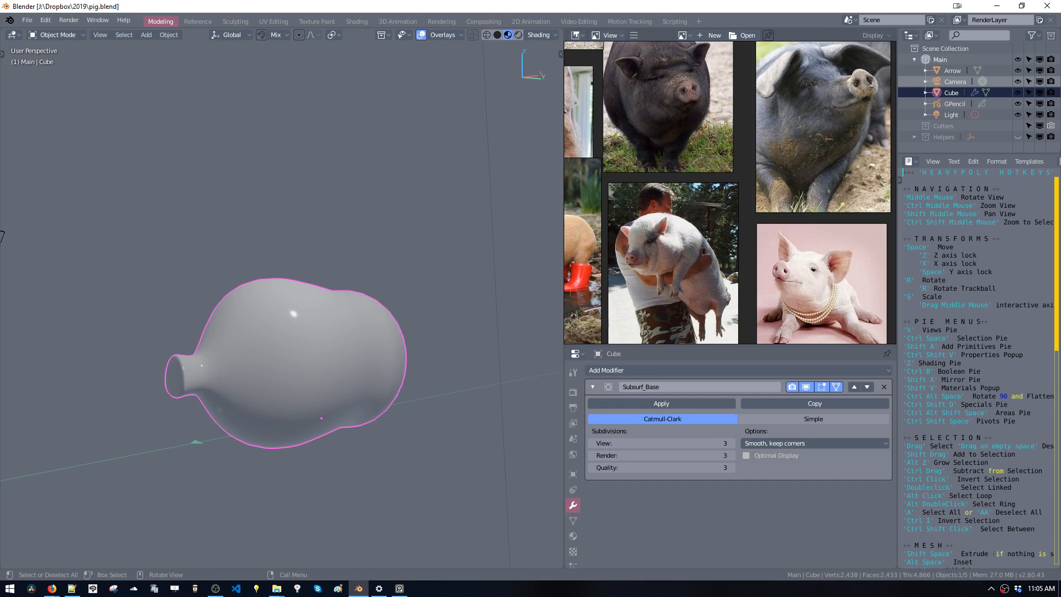
{"action": "key", "text": "alt+Tab"}
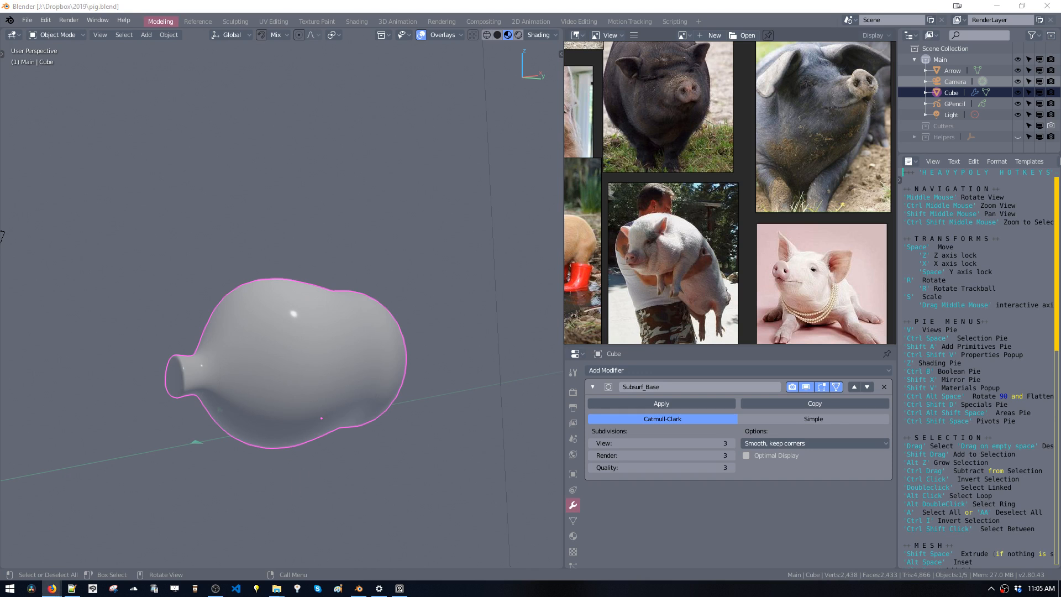
{"action": "left_click", "coordinate": [343, 440]}
{"action": "middle_click_drag", "start_coordinate": [338, 420], "coordinate": [389, 440]}
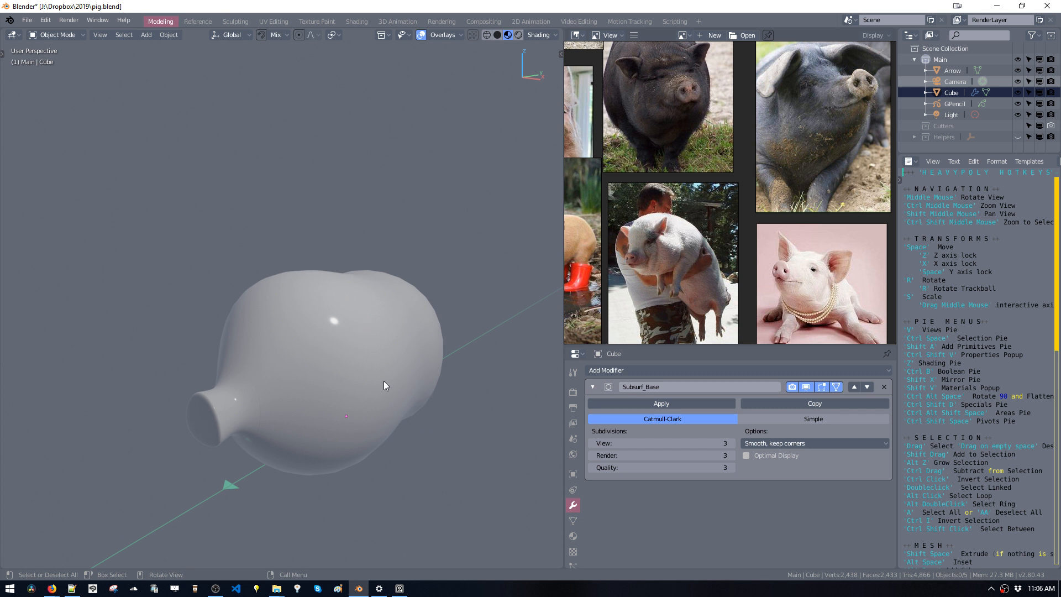
{"action": "middle_click_drag", "start_coordinate": [383, 382], "coordinate": [349, 344]}
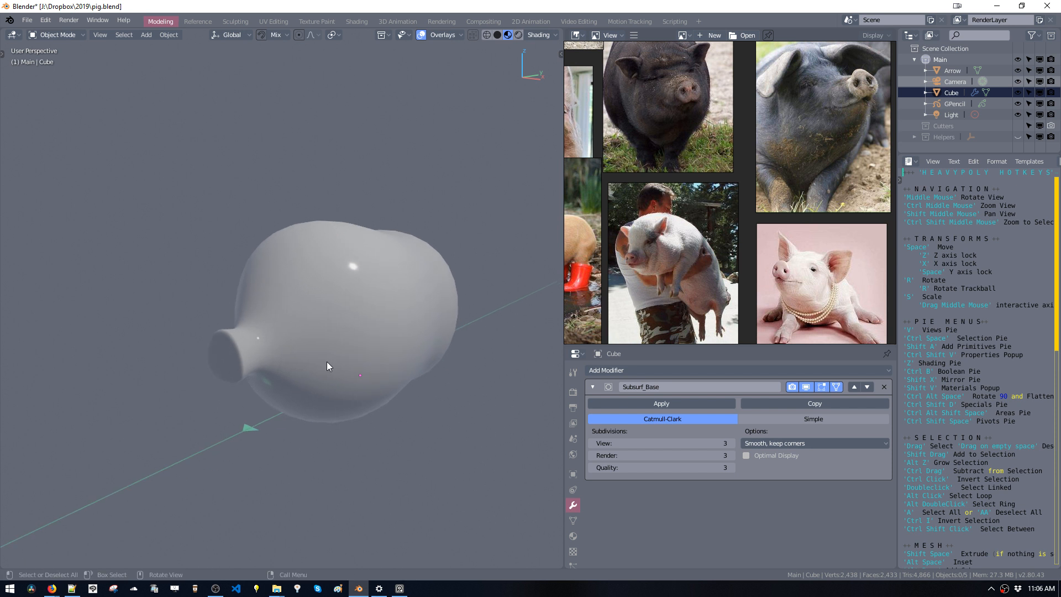
Select the body, enter Edit Mode and move its edges to refine the shape, including the rear edge loop.
{"action": "left_click", "coordinate": [396, 318]}
{"action": "middle_click_drag", "start_coordinate": [398, 303], "coordinate": [320, 363]}
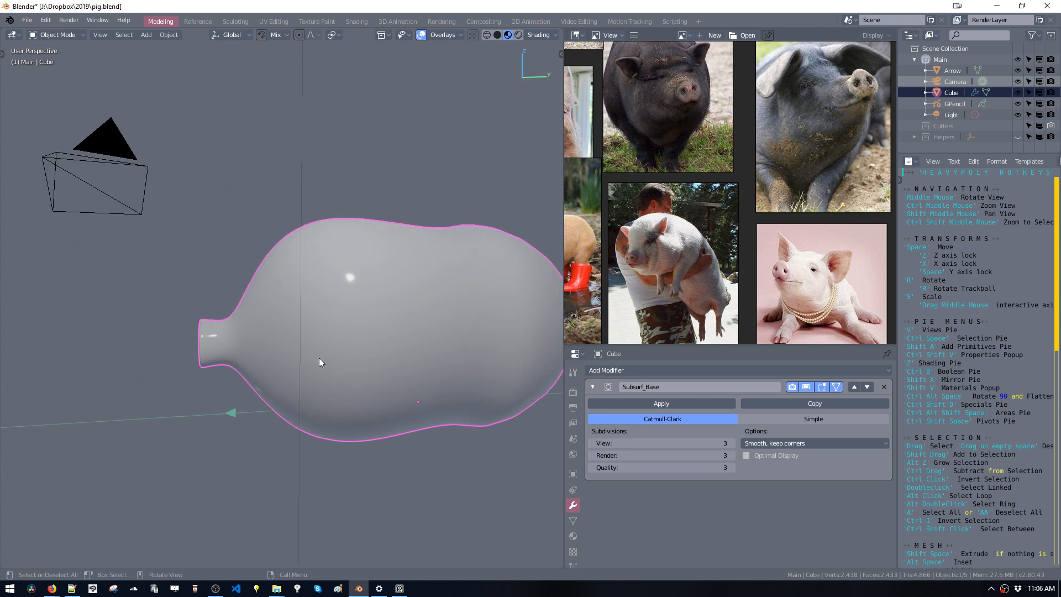
{"action": "key", "text": "Tab"}
{"action": "middle_click_drag", "start_coordinate": [412, 332], "coordinate": [328, 313]}
{"action": "key", "text": "space"}
{"action": "left_click", "coordinate": [344, 305]}
{"action": "key", "text": "space"}
{"action": "middle_click_drag", "start_coordinate": [328, 313], "coordinate": [354, 381]}
{"action": "left_click", "coordinate": [326, 309]}
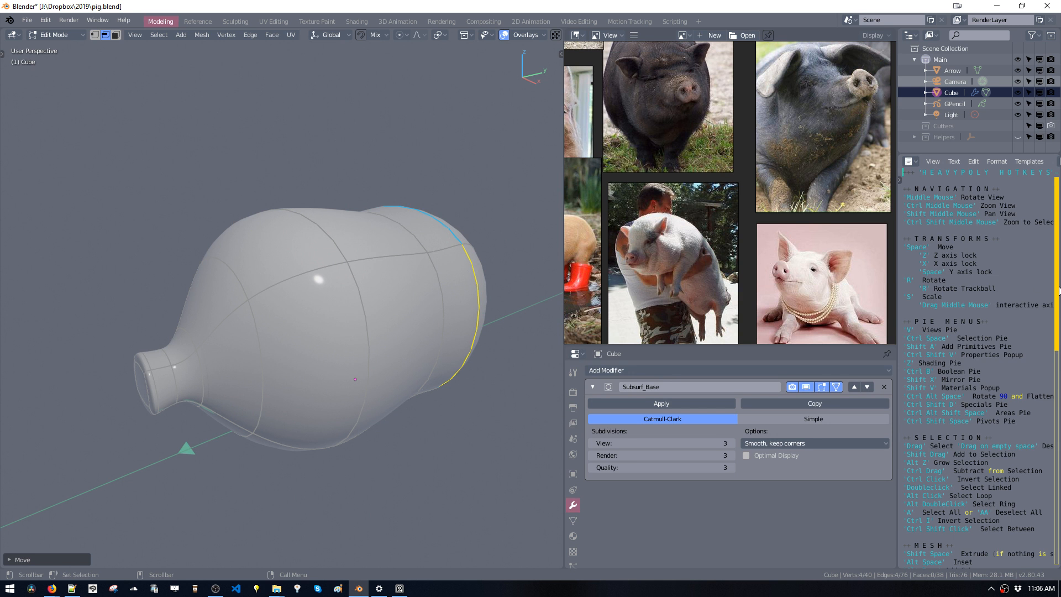
Return the body to Object Mode and save the file.
{"action": "left_click_drag", "start_coordinate": [919, 256], "coordinate": [996, 76]}
{"action": "left_click", "coordinate": [913, 175]}
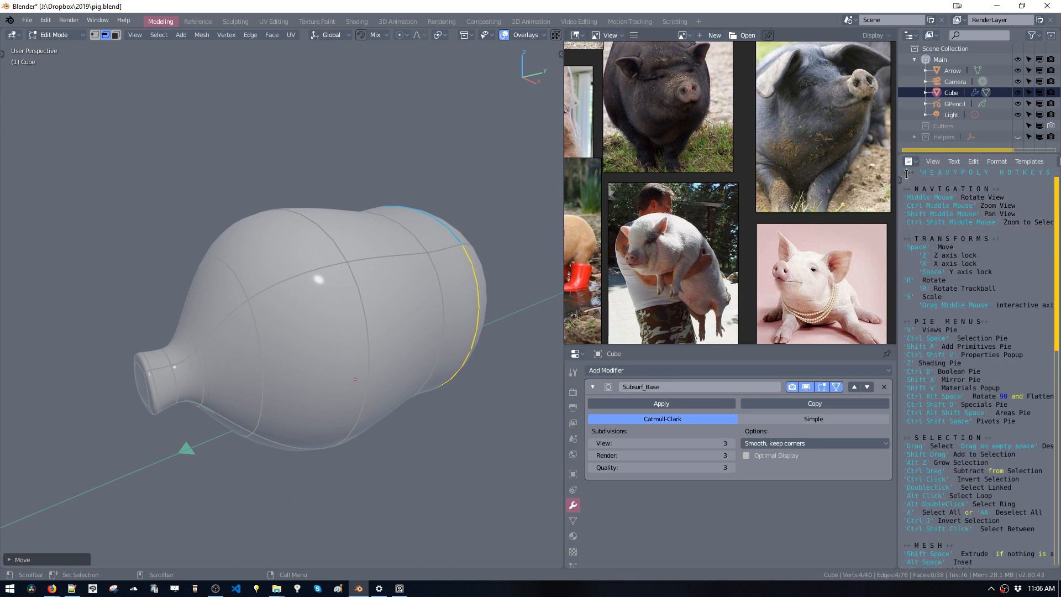
{"action": "middle_click_drag", "start_coordinate": [332, 425], "coordinate": [339, 376]}
{"action": "key", "text": "Tab"}
{"action": "key", "text": "ctrl+s"}
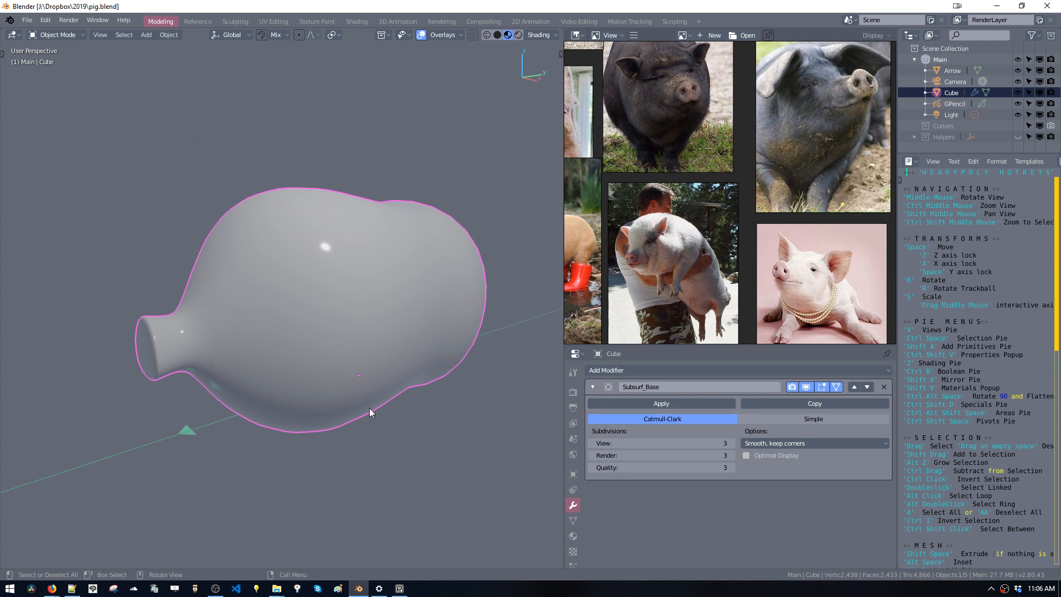
{"action": "mouse_move", "coordinate": [370, 412]}
{"action": "middle_mouse_down"}
{"action": "mouse_move", "coordinate": [374, 404]}
{"action": "mouse_move", "coordinate": [377, 416]}
{"action": "mouse_move", "coordinate": [375, 403]}
{"action": "middle_mouse_up"}
{"action": "key", "text": "z"}
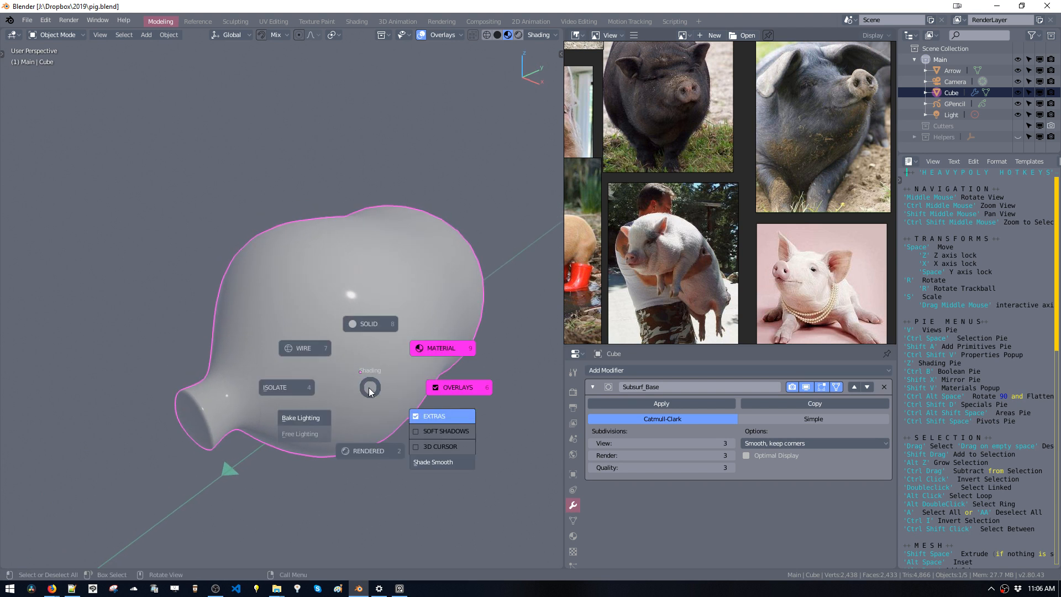
{"action": "key", "text": "Escape"}
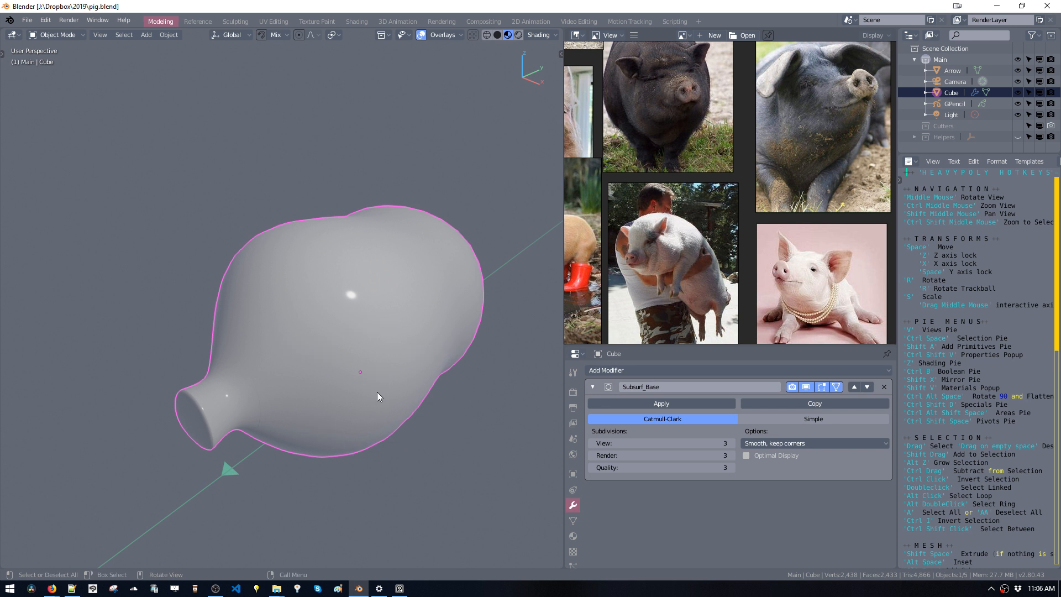
{"action": "key", "text": "ctrl+space"}
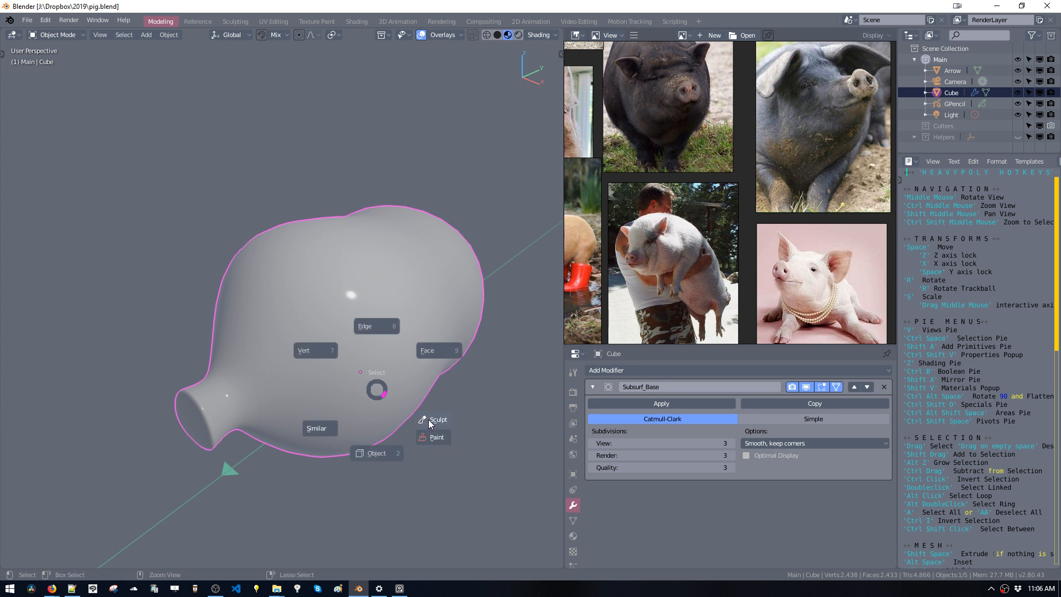
{"action": "left_click", "coordinate": [429, 420]}
{"action": "mouse_move", "coordinate": [426, 419]}
{"action": "middle_mouse_down"}
{"action": "mouse_move", "coordinate": [335, 366]}
{"action": "mouse_move", "coordinate": [383, 394]}
{"action": "middle_mouse_up"}
{"action": "key", "text": "ctrl+z"}
Apply the Subsurf_Base modifier to the body and switch to Sculpt Mode.
{"action": "left_click", "coordinate": [665, 406]}
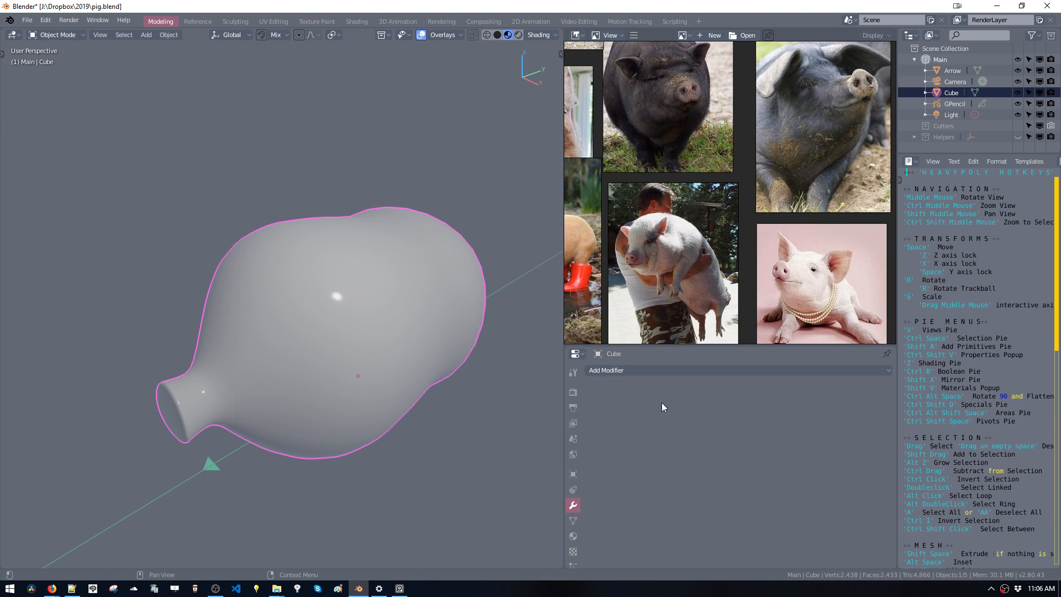
{"action": "key", "text": "ctrl+space"}
{"action": "left_click", "coordinate": [393, 334]}
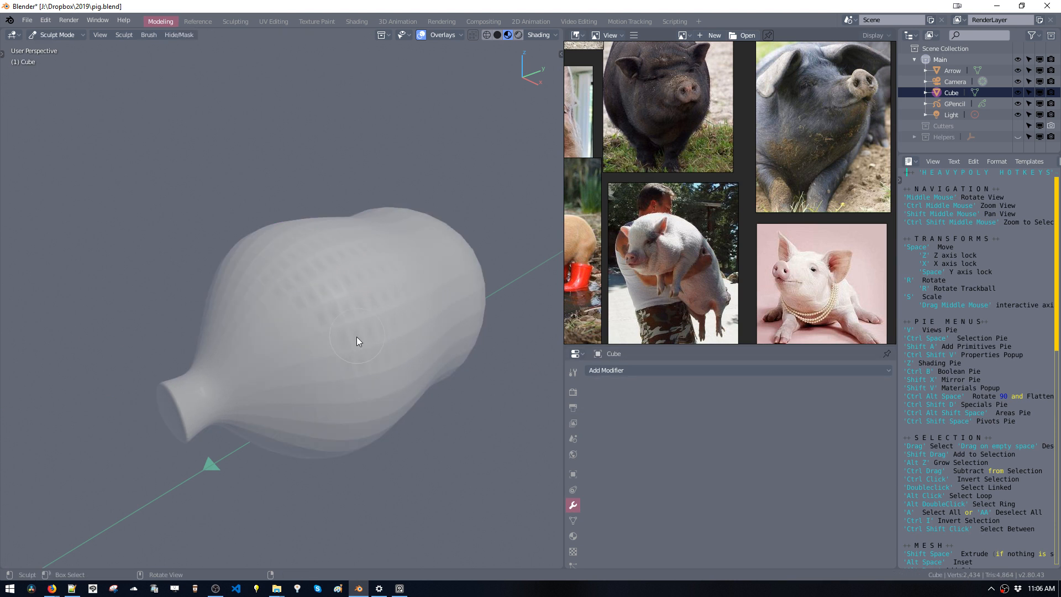
Try a Draw brush stroke on the lower flank of the body, undo it and return to Object Mode.
{"action": "middle_click_drag", "start_coordinate": [357, 337], "coordinate": [362, 377]}
{"action": "mouse_move", "coordinate": [431, 302]}
{"action": "middle_mouse_down"}
{"action": "mouse_move", "coordinate": [409, 320]}
{"action": "mouse_move", "coordinate": [337, 310]}
{"action": "mouse_move", "coordinate": [334, 348]}
{"action": "mouse_move", "coordinate": [299, 318]}
{"action": "mouse_move", "coordinate": [323, 299]}
{"action": "mouse_move", "coordinate": [346, 332]}
{"action": "mouse_move", "coordinate": [333, 342]}
{"action": "mouse_move", "coordinate": [338, 330]}
{"action": "mouse_move", "coordinate": [287, 320]}
{"action": "middle_mouse_up"}
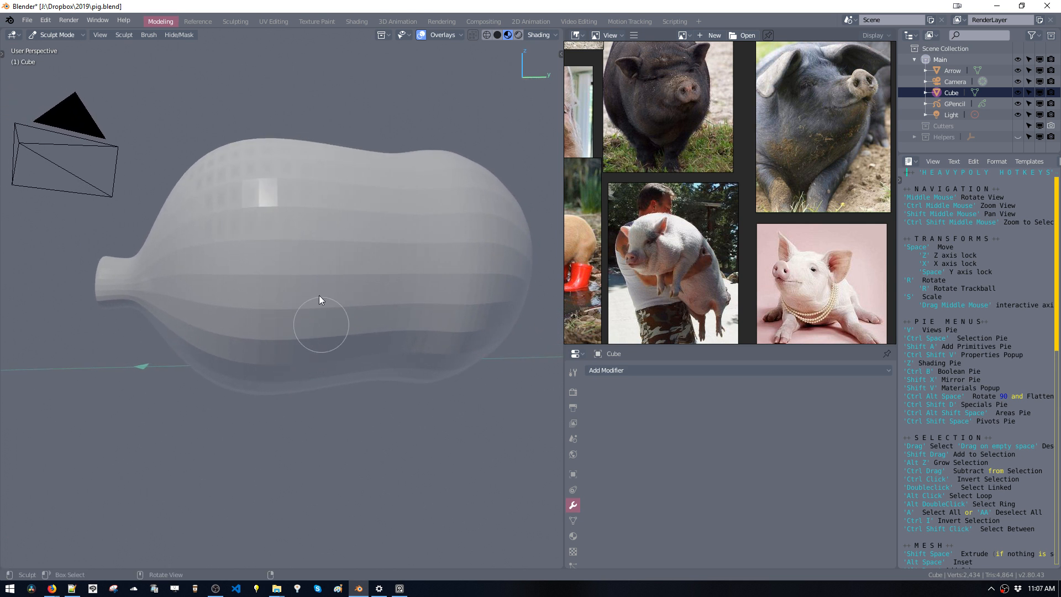
{"action": "key", "text": "t"}
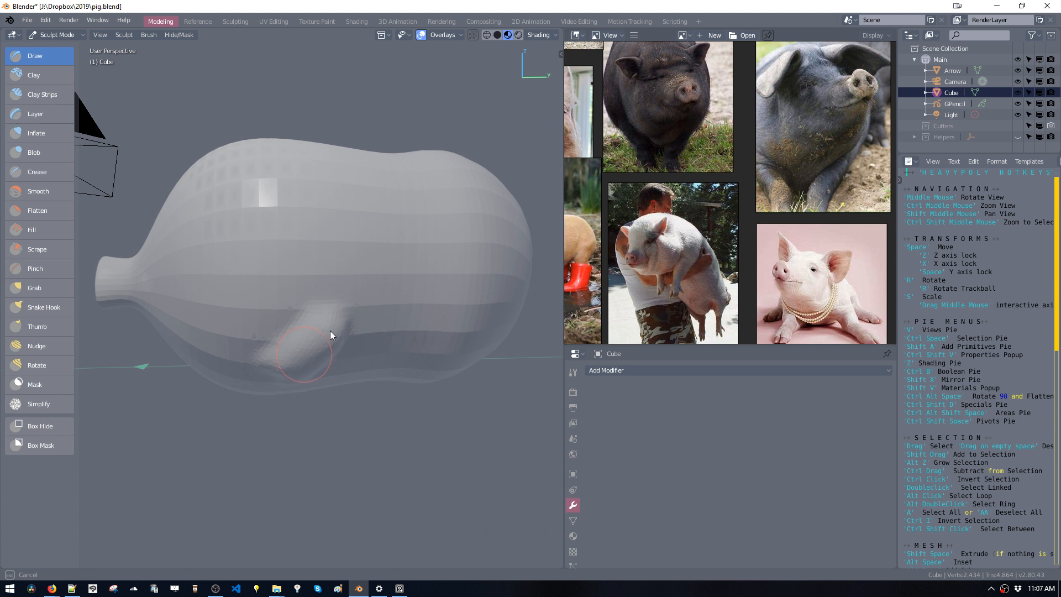
{"action": "mouse_move", "coordinate": [314, 330]}
{"action": "middle_mouse_down"}
{"action": "mouse_move", "coordinate": [355, 303]}
{"action": "mouse_move", "coordinate": [407, 326]}
{"action": "mouse_move", "coordinate": [444, 302]}
{"action": "mouse_move", "coordinate": [371, 307]}
{"action": "mouse_move", "coordinate": [320, 337]}
{"action": "mouse_move", "coordinate": [341, 303]}
{"action": "middle_mouse_up"}
{"action": "key", "text": "ctrl+z"}
{"action": "key", "text": "ctrl+space"}
{"action": "left_click", "coordinate": [334, 409]}
Try adding a cylinder as a leg, move it beside the body, and delete it.
{"action": "key", "text": "shift+a"}
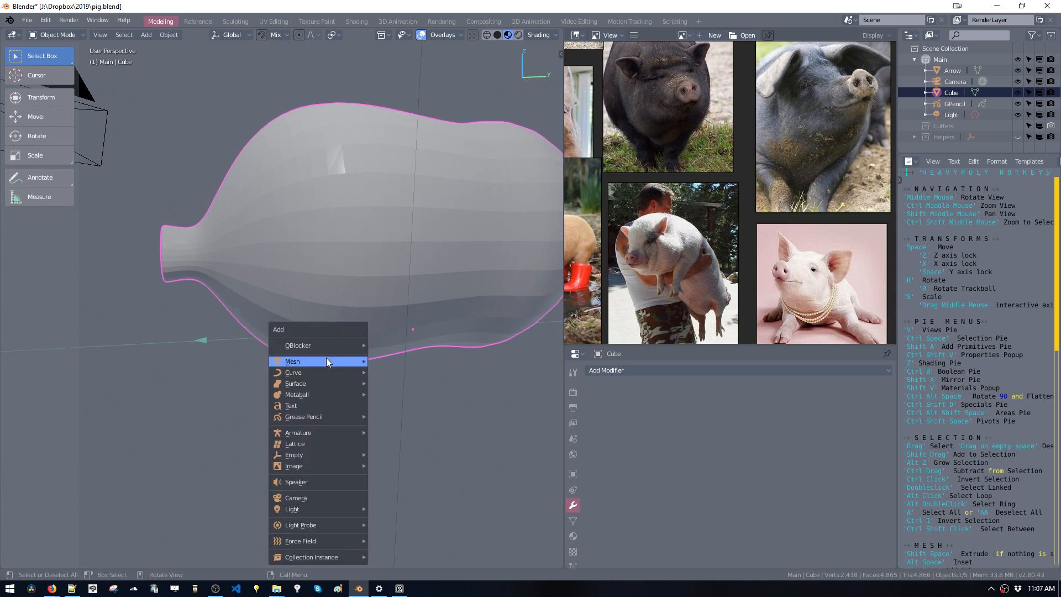
{"action": "mouse_move", "coordinate": [339, 360]}
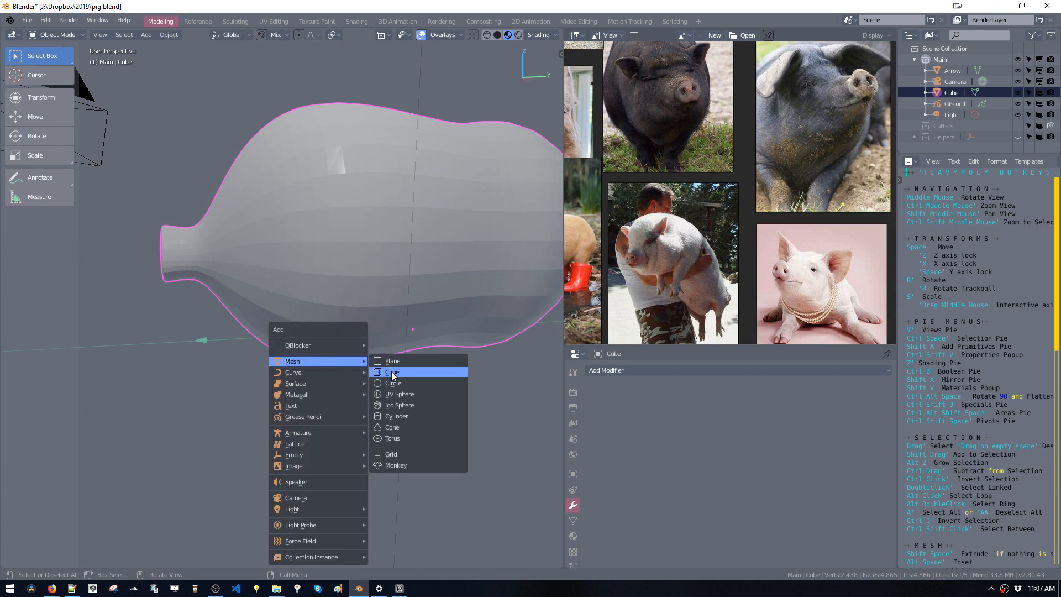
{"action": "left_click", "coordinate": [388, 416]}
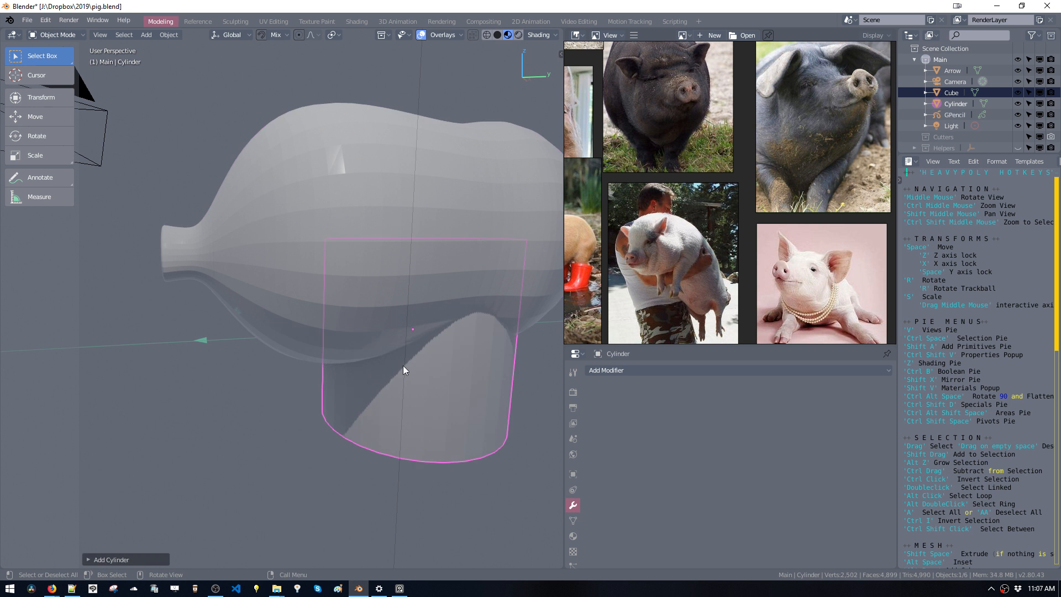
{"action": "middle_click_drag", "start_coordinate": [403, 366], "coordinate": [432, 360]}
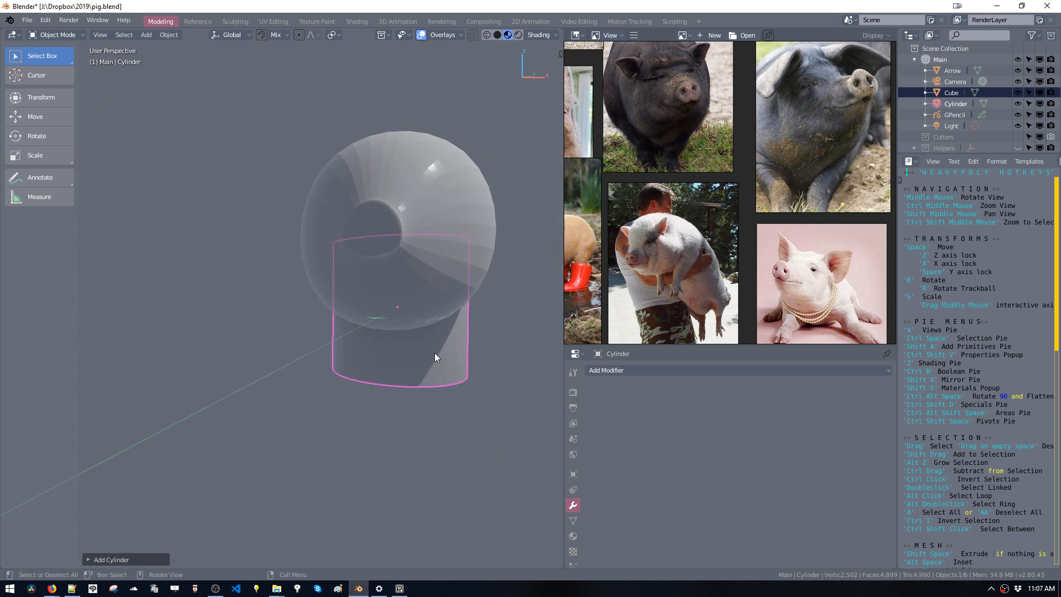
{"action": "key", "text": "space"}
{"action": "left_click", "coordinate": [516, 344]}
{"action": "middle_click_drag", "start_coordinate": [515, 344], "coordinate": [386, 355]}
{"action": "key", "text": "x"}
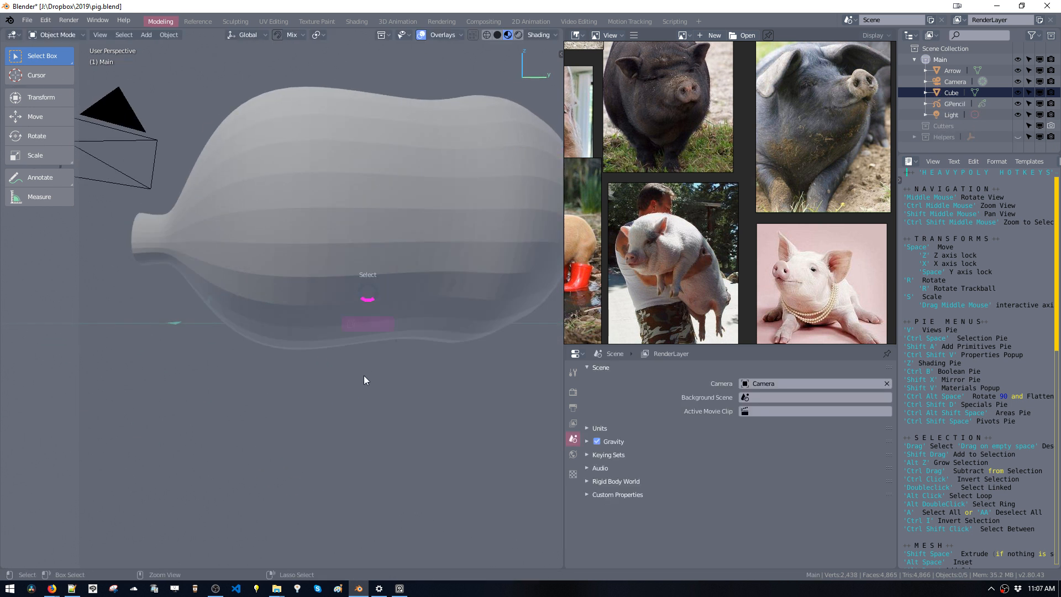
Select the body, enter Edit Mode and extrude a single vertex from its lower flank.
{"action": "left_click", "coordinate": [344, 285]}
{"action": "key", "text": "Tab"}
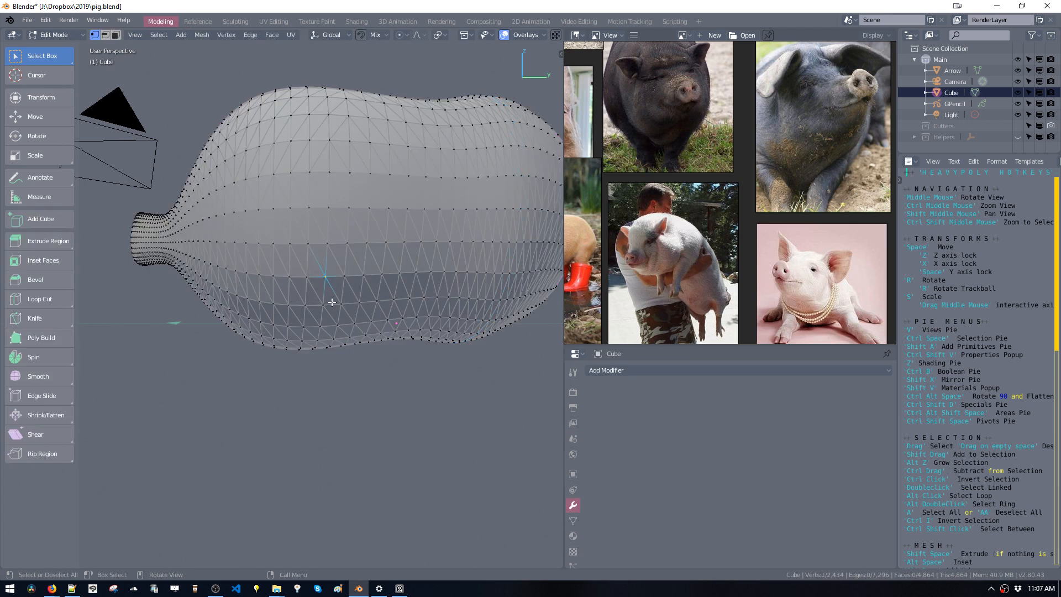
{"action": "middle_click_drag", "start_coordinate": [332, 303], "coordinate": [442, 280]}
{"action": "key", "text": "shift+d"}
{"action": "left_click", "coordinate": [405, 332]}
{"action": "key", "text": "space"}
{"action": "left_click", "coordinate": [403, 308]}
{"action": "key", "text": "shift+space"}
{"action": "left_click", "coordinate": [386, 334]}
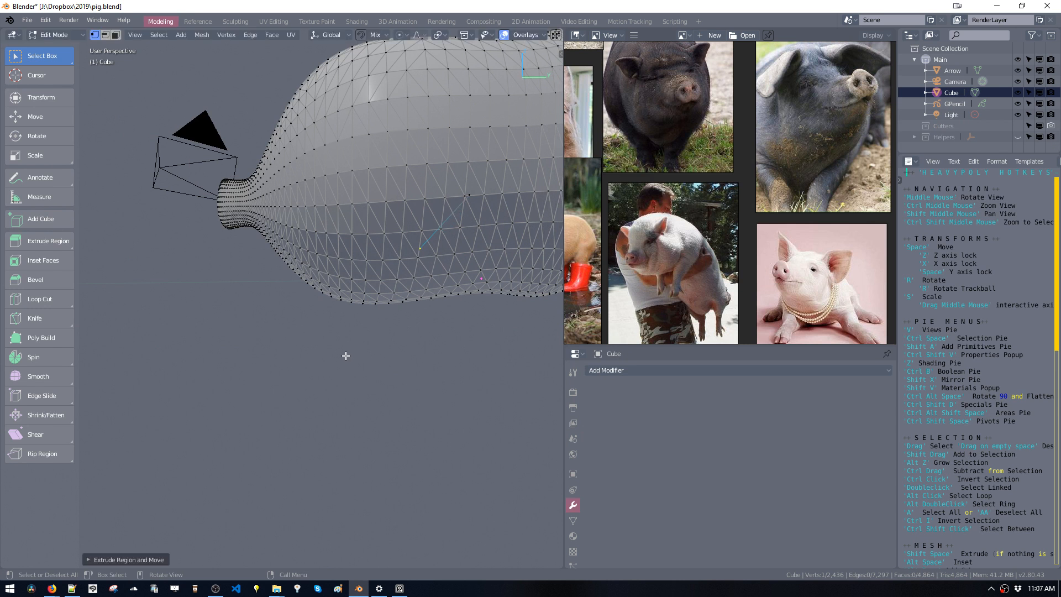
Extrude further vertices below the body to extend the edge chain.
{"action": "key", "text": "shift+space"}
{"action": "left_click", "coordinate": [346, 331]}
{"action": "key", "text": "shift+space"}
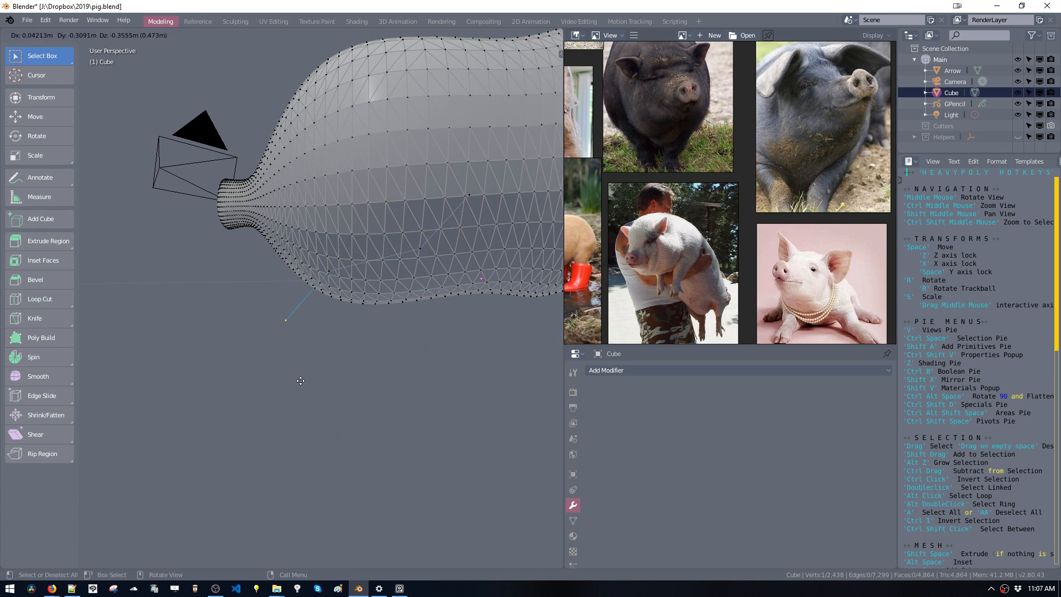
{"action": "left_click", "coordinate": [309, 376]}
{"action": "middle_click_drag", "start_coordinate": [343, 359], "coordinate": [508, 321]}
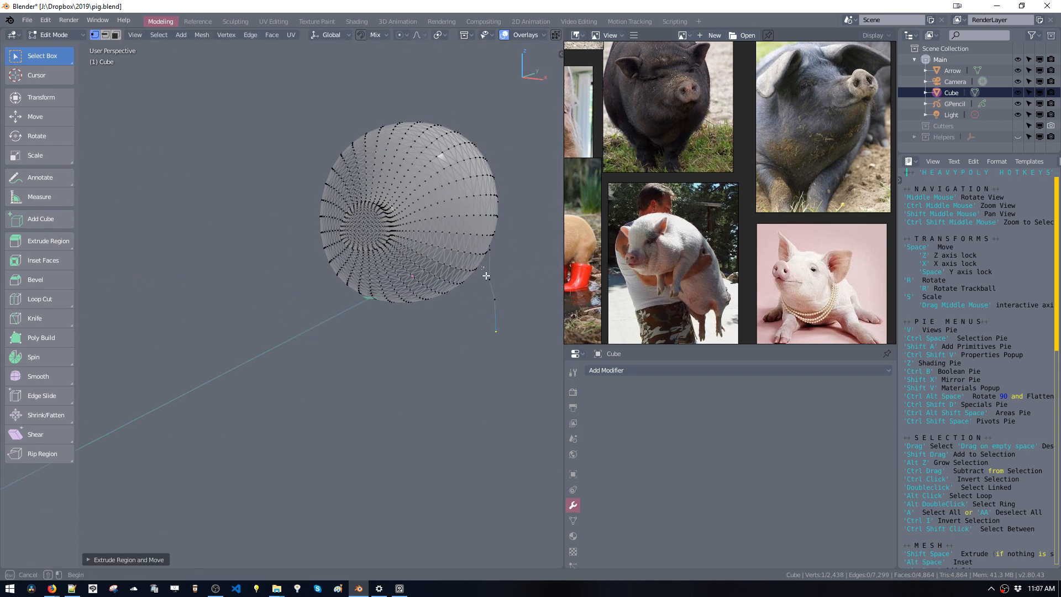
Shift the loose edge chain's lower vertices inward beneath the body, one bend at a time.
{"action": "left_click_drag", "start_coordinate": [486, 275], "coordinate": [509, 358]}
{"action": "key", "text": "space"}
{"action": "left_click", "coordinate": [496, 363]}
{"action": "left_click_drag", "start_coordinate": [460, 294], "coordinate": [495, 363]}
{"action": "key", "text": "space"}
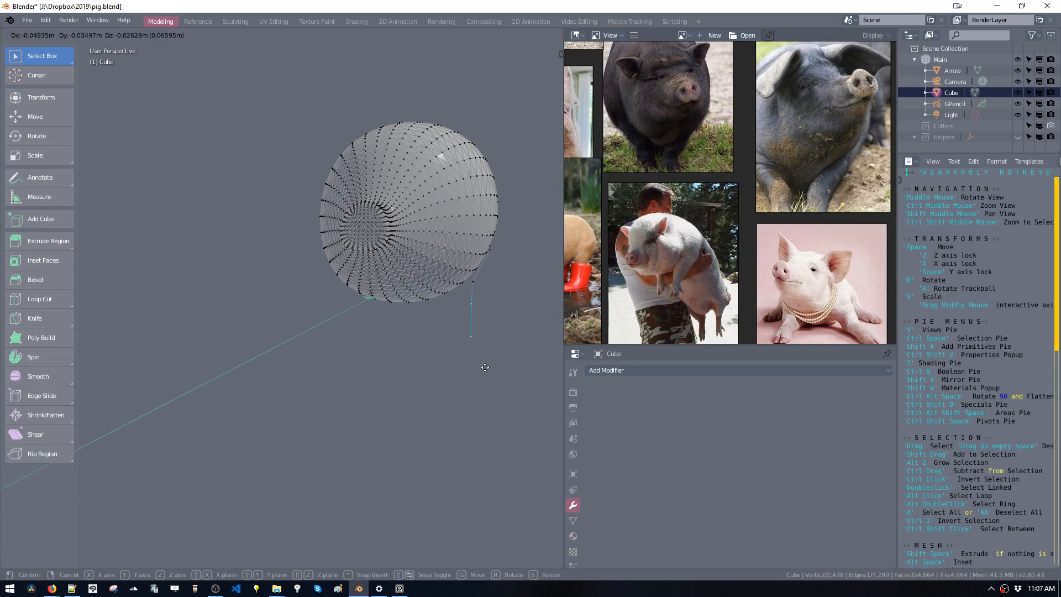
{"action": "left_click", "coordinate": [458, 366]}
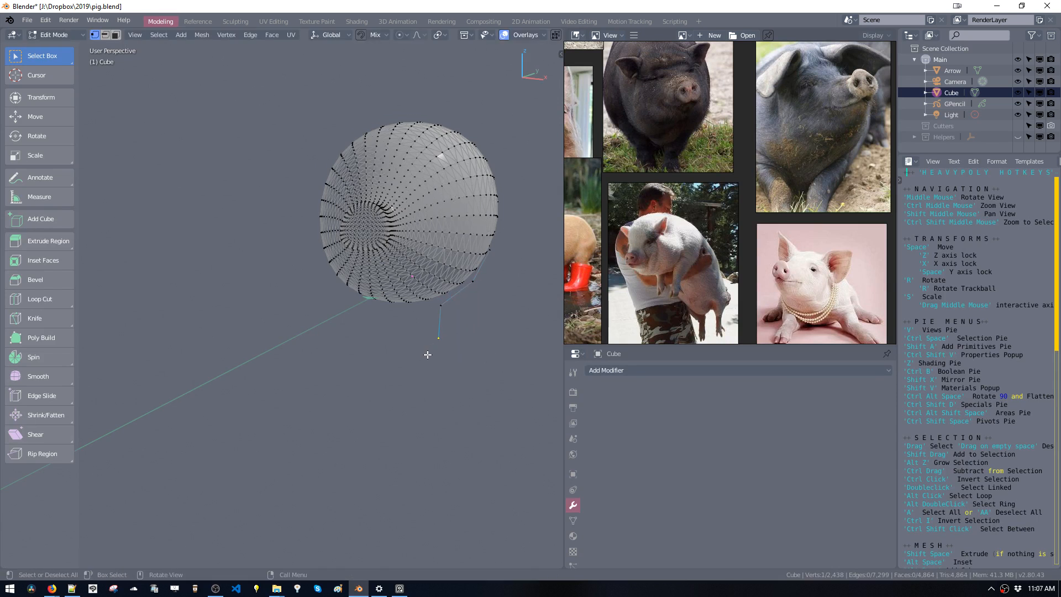
{"action": "key", "text": "space"}
{"action": "left_click", "coordinate": [399, 377]}
Pull the chain's end vertex forward below the belly, then move its neighbouring vertex back and offset it along X.
{"action": "middle_click_drag", "start_coordinate": [395, 373], "coordinate": [311, 358]}
{"action": "key", "text": "space"}
{"action": "left_click", "coordinate": [320, 374]}
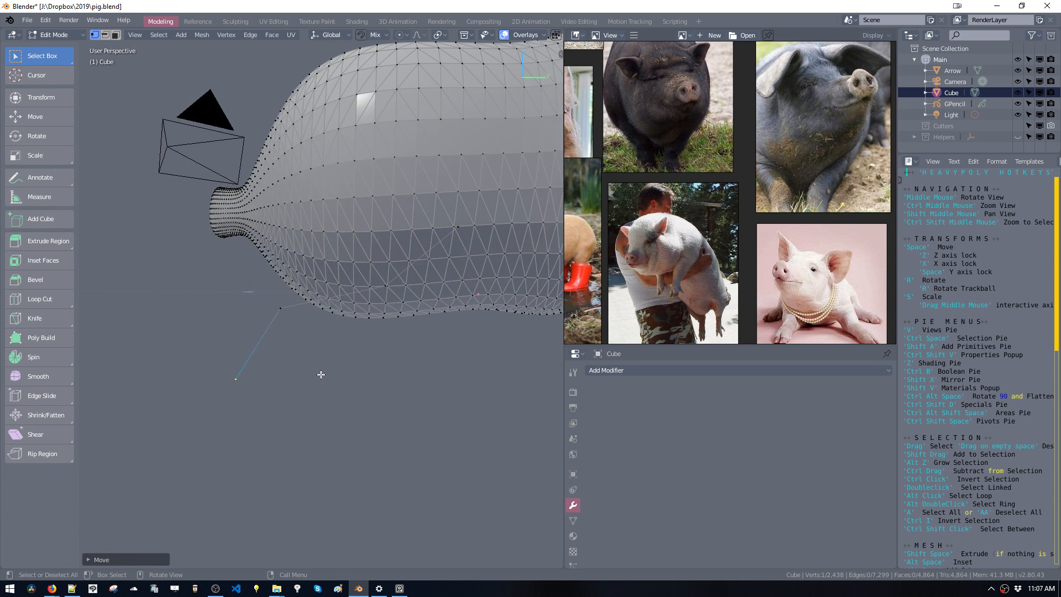
{"action": "left_click", "coordinate": [288, 308]}
{"action": "key", "text": "space"}
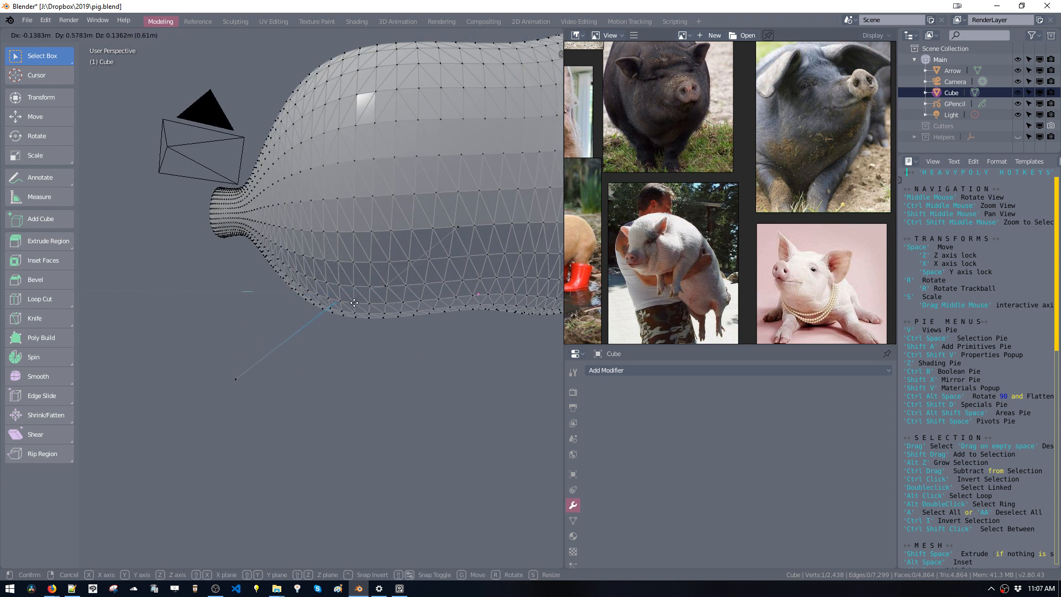
{"action": "left_click", "coordinate": [354, 303]}
{"action": "middle_click_drag", "start_coordinate": [354, 303], "coordinate": [431, 330]}
{"action": "key", "text": "space"}
{"action": "key", "text": "x"}
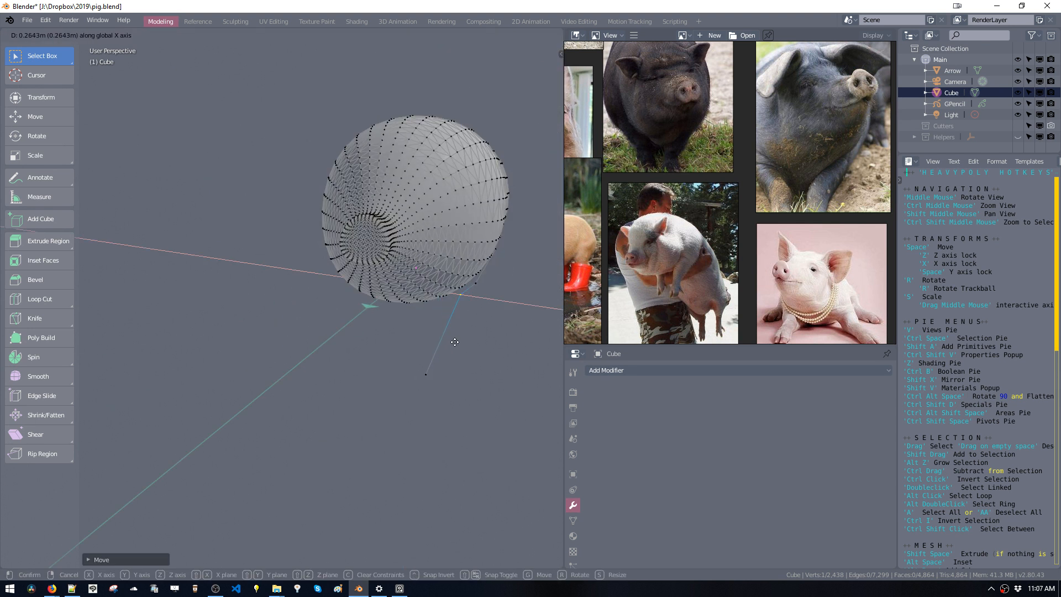
{"action": "left_click", "coordinate": [456, 343]}
Select vertices of the leg chain and offset them outward along the X axis.
{"action": "double_click", "coordinate": [425, 374]}
{"action": "middle_click_drag", "start_coordinate": [425, 374], "coordinate": [357, 303]}
{"action": "key", "text": "ctrl+space"}
{"action": "left_click", "coordinate": [517, 286]}
{"action": "left_click", "coordinate": [470, 290]}
{"action": "key", "text": "space"}
{"action": "key", "text": "x"}
{"action": "left_click", "coordinate": [492, 301]}
{"action": "key", "text": "1"}
{"action": "key", "text": "space"}
{"action": "key", "text": "x"}
{"action": "left_click", "coordinate": [471, 310]}
Extrude a new vertex from the chain's upper end up the flank and position the upper vertices along the body's side.
{"action": "key", "text": "space"}
{"action": "left_click", "coordinate": [353, 303]}
{"action": "key", "text": "shift+space"}
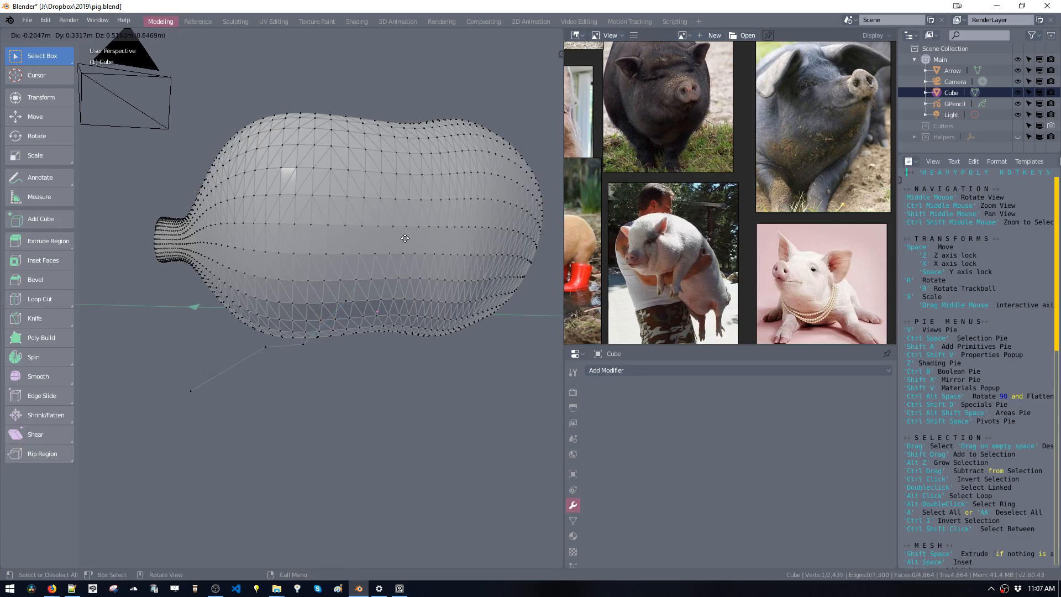
{"action": "left_click", "coordinate": [405, 238]}
{"action": "middle_click_drag", "start_coordinate": [406, 237], "coordinate": [467, 247]}
{"action": "key", "text": "space"}
{"action": "left_click", "coordinate": [446, 261]}
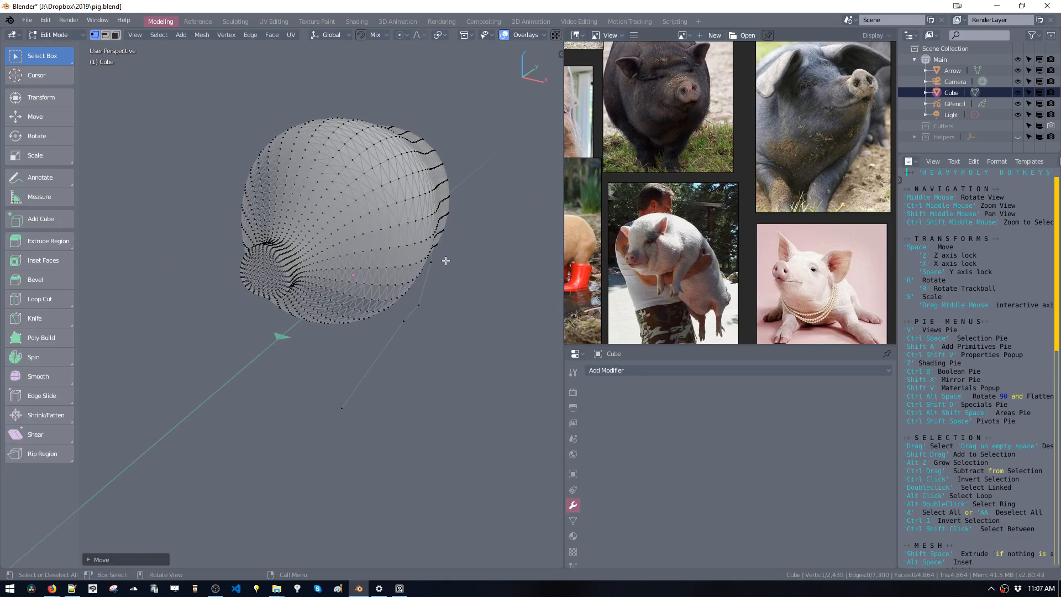
{"action": "key", "text": "space"}
{"action": "left_click", "coordinate": [455, 273]}
{"action": "middle_click_drag", "start_coordinate": [437, 264], "coordinate": [385, 303]}
Convert the linked edge chain into a tube with Quick Pipe and reduce its thickness.
{"action": "key", "text": "ctrl+shift+d"}
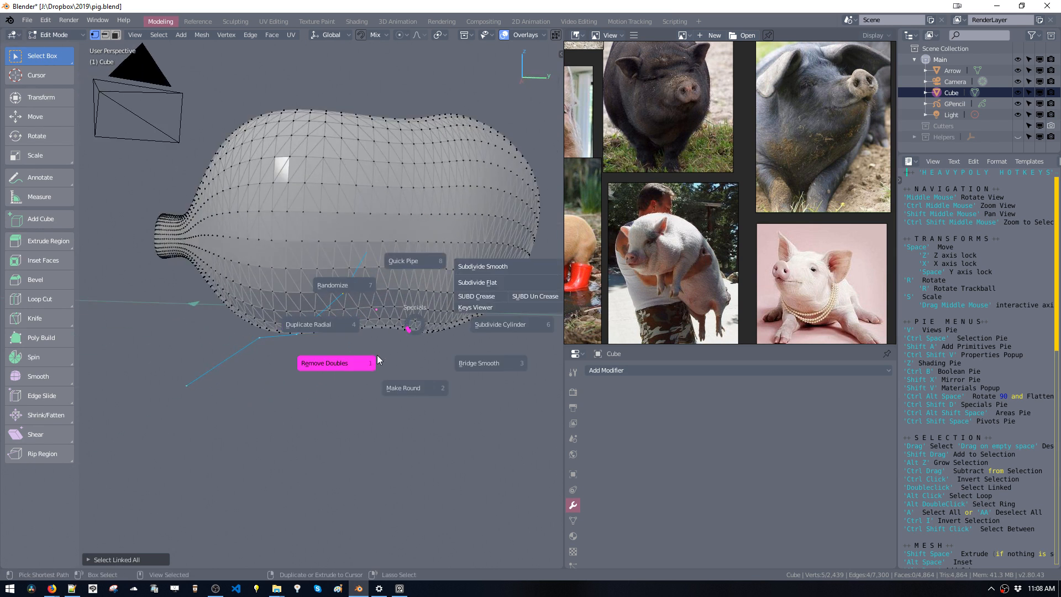
{"action": "left_click", "coordinate": [413, 264]}
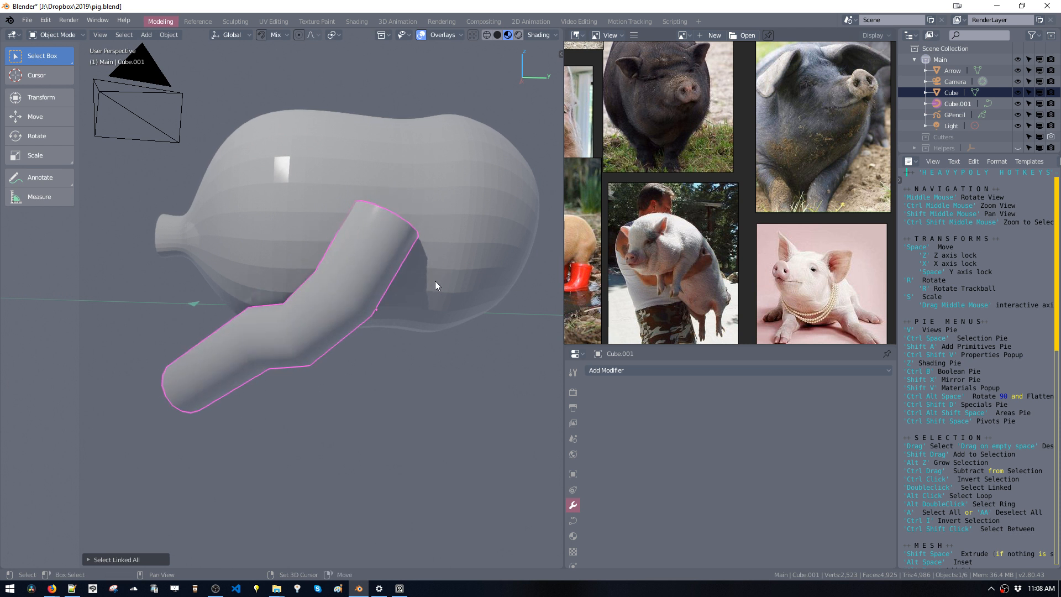
{"action": "key", "text": "ctrl+shift+v"}
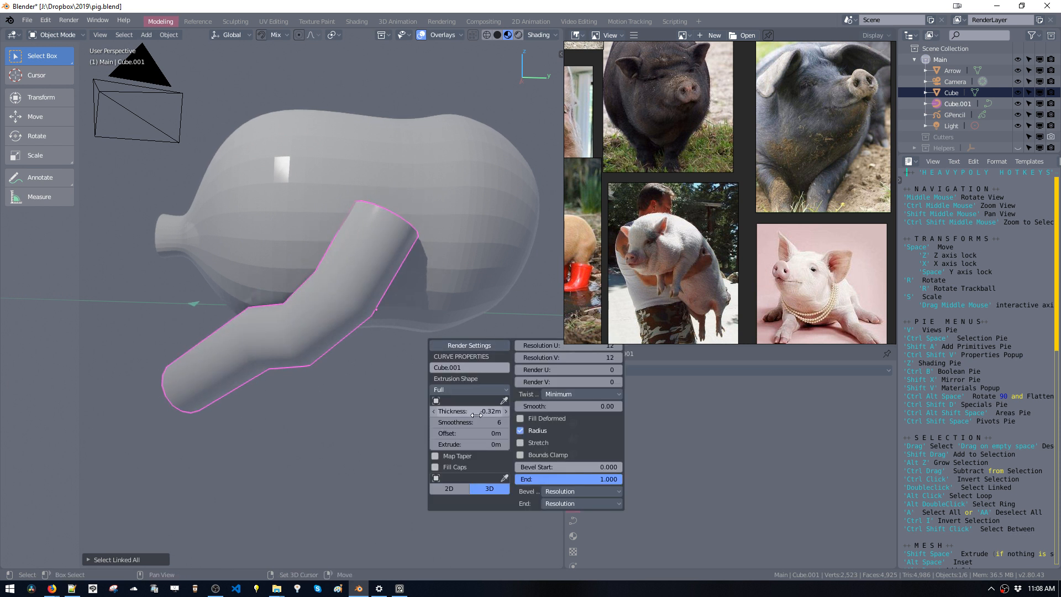
{"action": "left_click_drag", "start_coordinate": [451, 412], "coordinate": [464, 412]}
Enter Edit Mode on the pipe curve and reposition its top control point against the body's flank.
{"action": "key", "text": "Tab"}
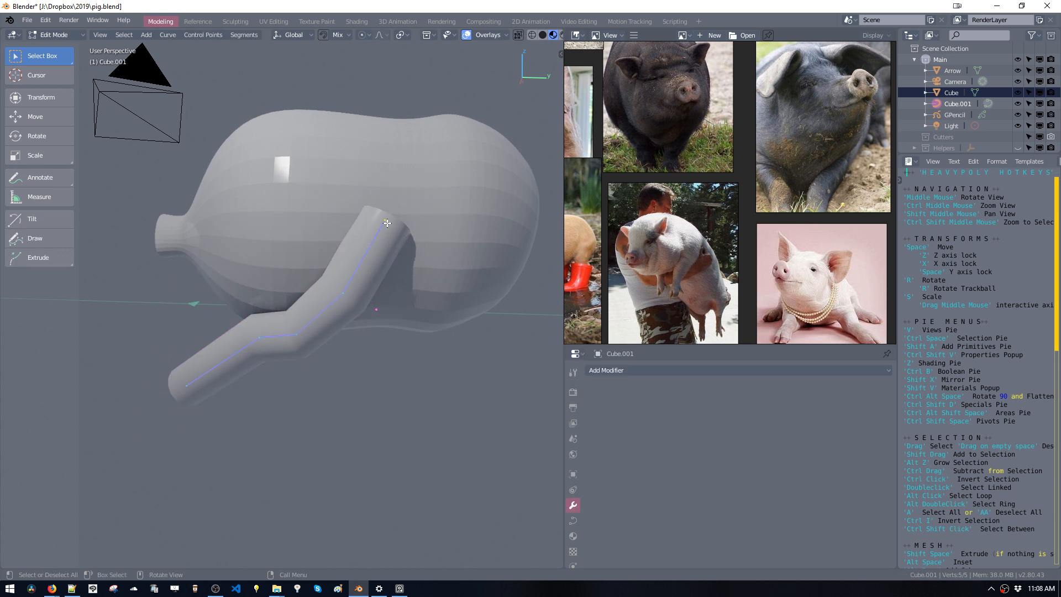
{"action": "left_click", "coordinate": [388, 223]}
{"action": "key", "text": "space"}
{"action": "left_click", "coordinate": [389, 245]}
{"action": "middle_click_drag", "start_coordinate": [390, 244], "coordinate": [467, 261]}
{"action": "key", "text": "space"}
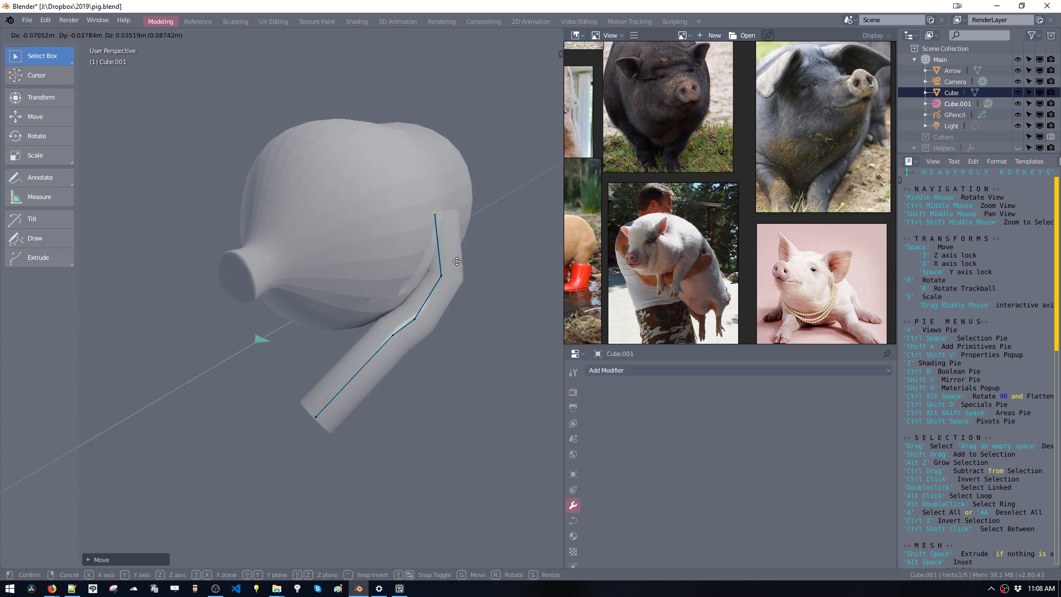
{"action": "left_click", "coordinate": [461, 255]}
Extrude another control point from the curve's upper end and place it higher on the flank.
{"action": "key", "text": "shift+space"}
{"action": "left_click", "coordinate": [454, 204]}
{"action": "middle_click_drag", "start_coordinate": [454, 206], "coordinate": [398, 252]}
{"action": "key", "text": "space"}
{"action": "left_click", "coordinate": [335, 252]}
{"action": "key", "text": "space"}
{"action": "left_click", "coordinate": [372, 233]}
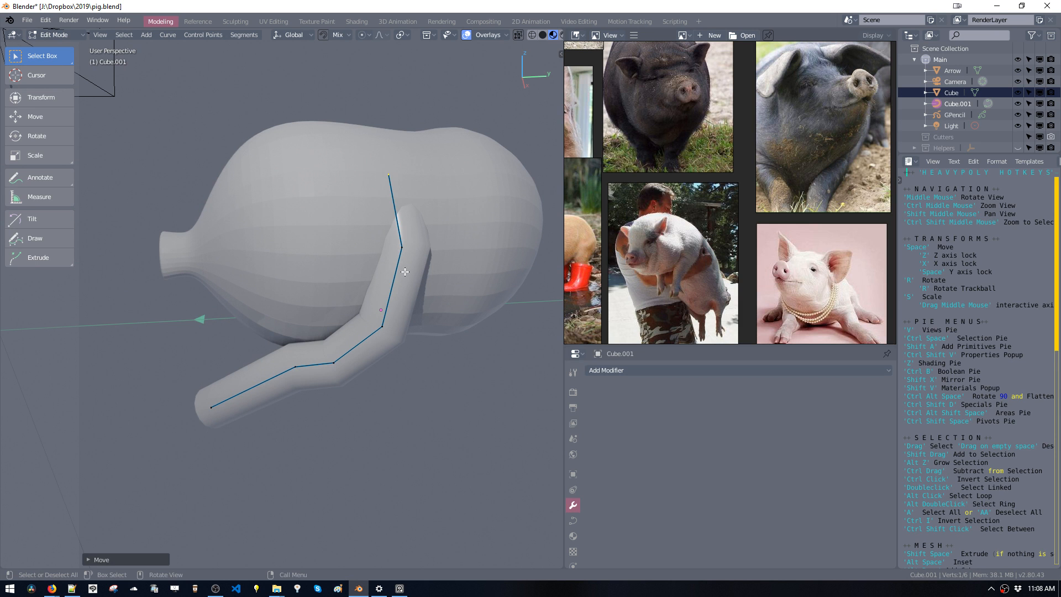
Shrink the curve radius at the top control point and enlarge it at the next point and the knee bend.
{"action": "key", "text": "alt+s"}
{"action": "left_click", "coordinate": [442, 298]}
{"action": "left_click", "coordinate": [402, 250]}
{"action": "key", "text": "alt+s"}
{"action": "left_click", "coordinate": [429, 292]}
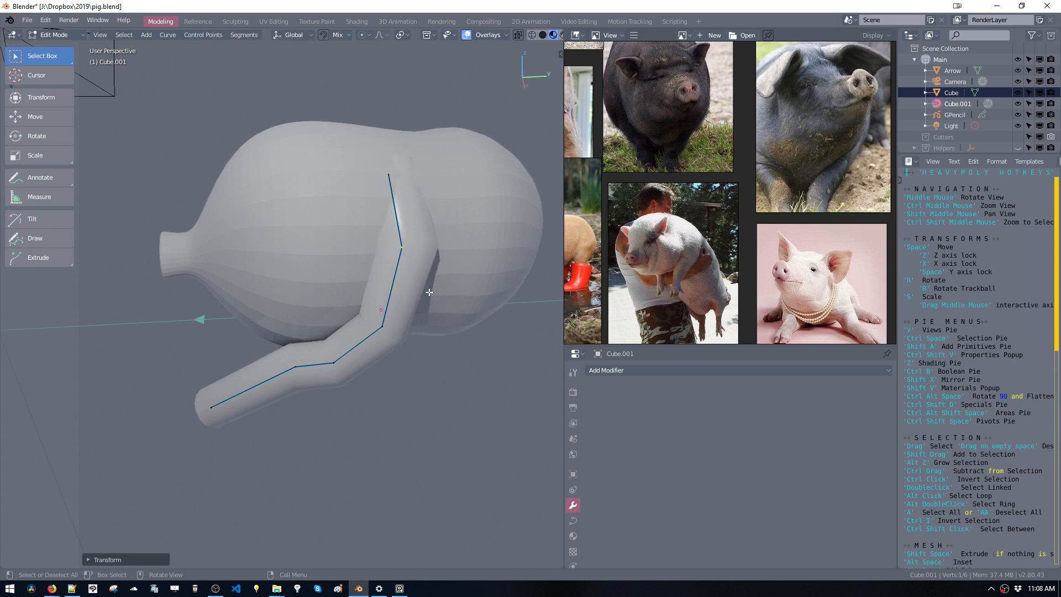
{"action": "left_click", "coordinate": [378, 325]}
{"action": "key", "text": "alt+s"}
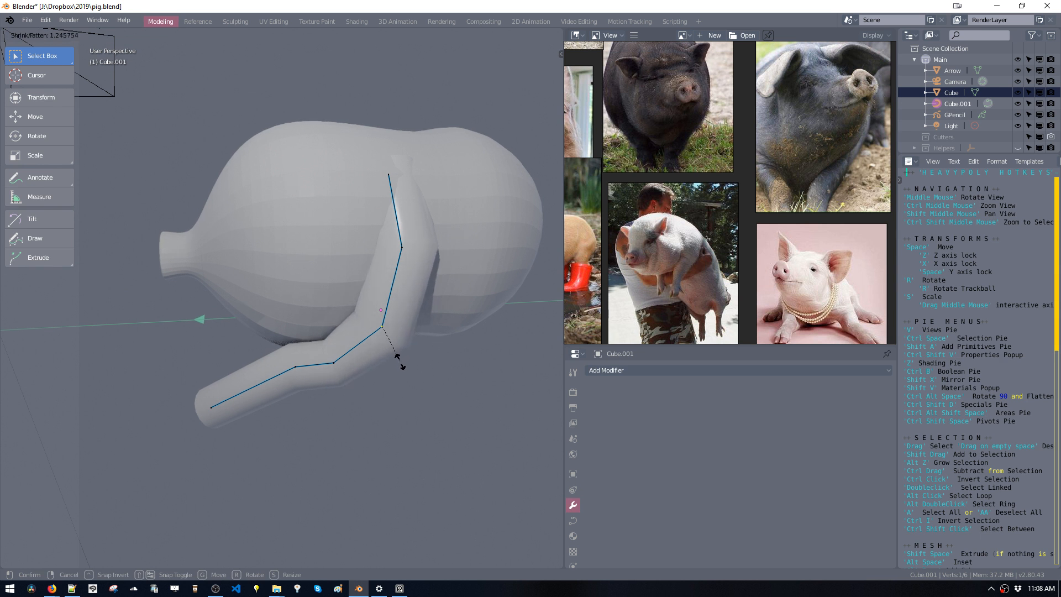
{"action": "left_click", "coordinate": [399, 362]}
Shrink the curve radius at the foot end and reposition the lower bend's control point.
{"action": "left_click", "coordinate": [212, 408]}
{"action": "key", "text": "alt+s"}
{"action": "left_click", "coordinate": [265, 458]}
{"action": "left_click", "coordinate": [297, 395]}
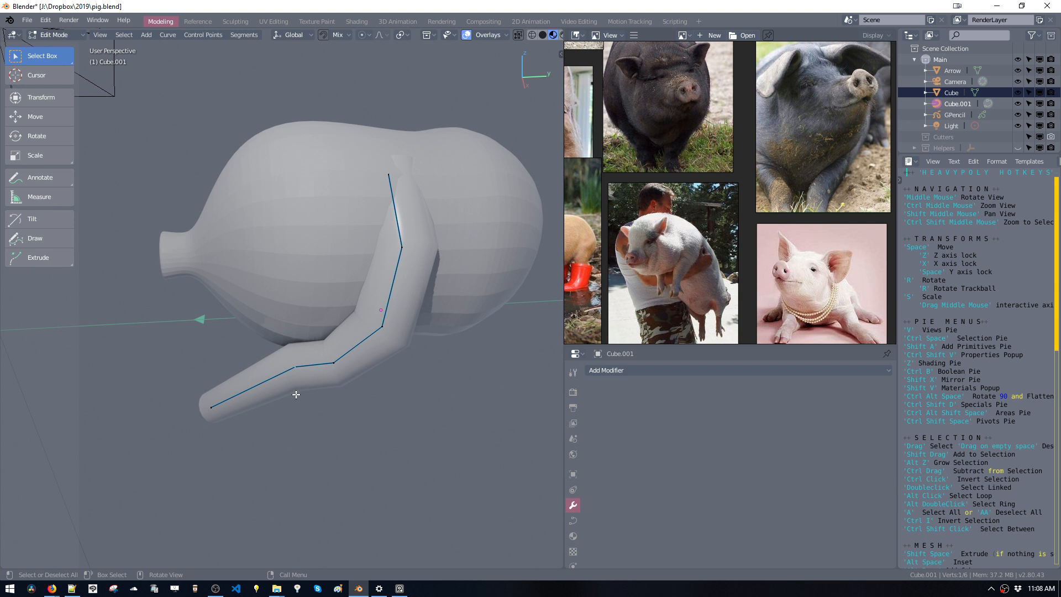
{"action": "key", "text": "space"}
{"action": "left_click", "coordinate": [290, 402]}
Adjust the curve radius at the upper leg's control point and move the point along X.
{"action": "middle_click_drag", "start_coordinate": [302, 390], "coordinate": [328, 359]}
{"action": "left_click", "coordinate": [378, 215]}
{"action": "middle_click_drag", "start_coordinate": [388, 239], "coordinate": [400, 272]}
{"action": "key", "text": "alt+s"}
{"action": "left_click", "coordinate": [359, 268]}
{"action": "key", "text": "space"}
{"action": "key", "text": "x"}
{"action": "left_click", "coordinate": [455, 278]}
Add a Subsurf_Base modifier with 3 subdivisions to the leg curve and return to Edit Mode.
{"action": "key", "text": "Tab"}
{"action": "key", "text": "ctrl+space"}
{"action": "left_click", "coordinate": [407, 327]}
{"action": "middle_click_drag", "start_coordinate": [407, 329], "coordinate": [384, 354]}
{"action": "key", "text": "Tab"}
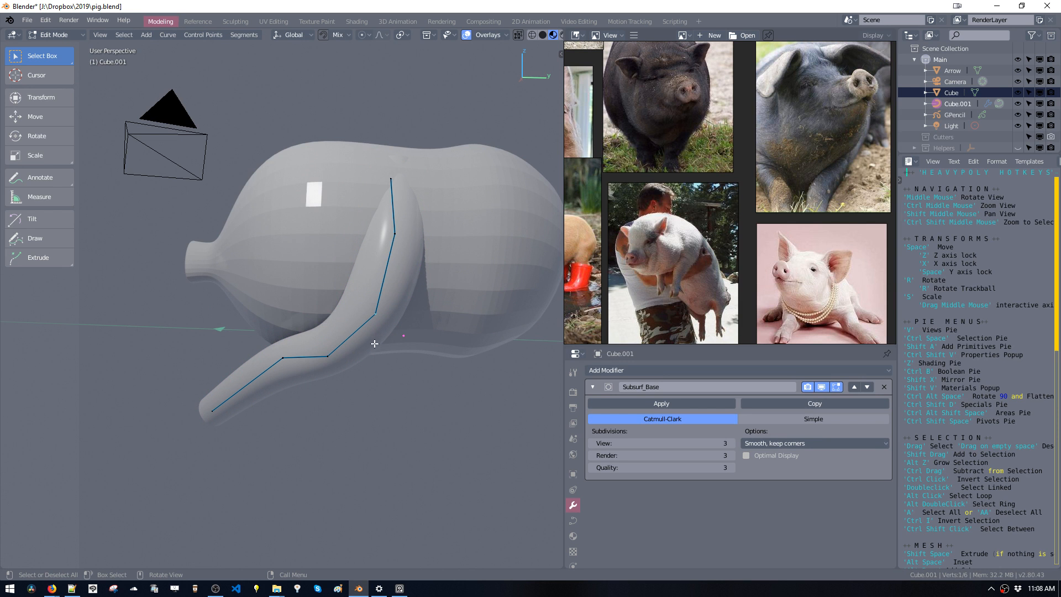
Try extruding and rotating new points from the leg curve, and delete them.
{"action": "key", "text": "e"}
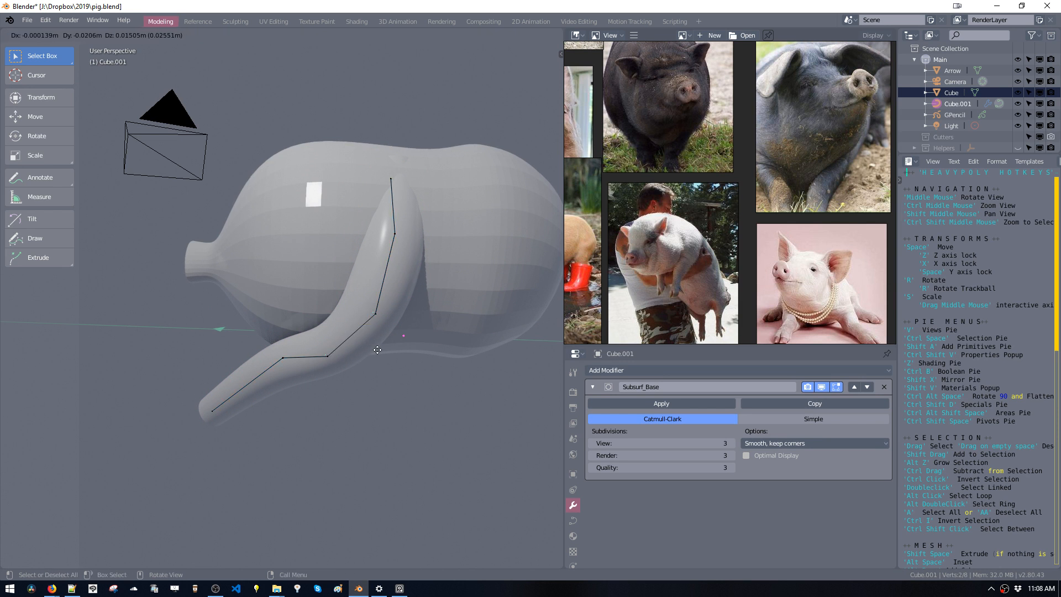
{"action": "left_click", "coordinate": [398, 379]}
{"action": "key", "text": "r"}
{"action": "left_click", "coordinate": [402, 378]}
{"action": "key", "text": "x"}
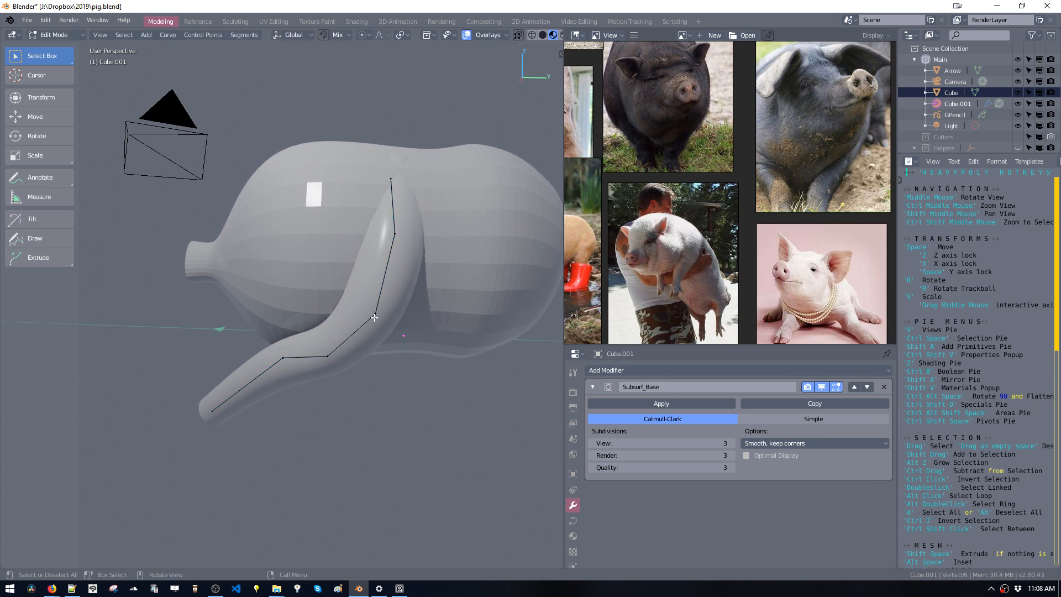
Subdivide the leg curve's segment between the knee bend and the lower bend.
{"action": "left_click", "coordinate": [339, 340], "text": "shift"}
{"action": "right_click", "coordinate": [386, 358]}
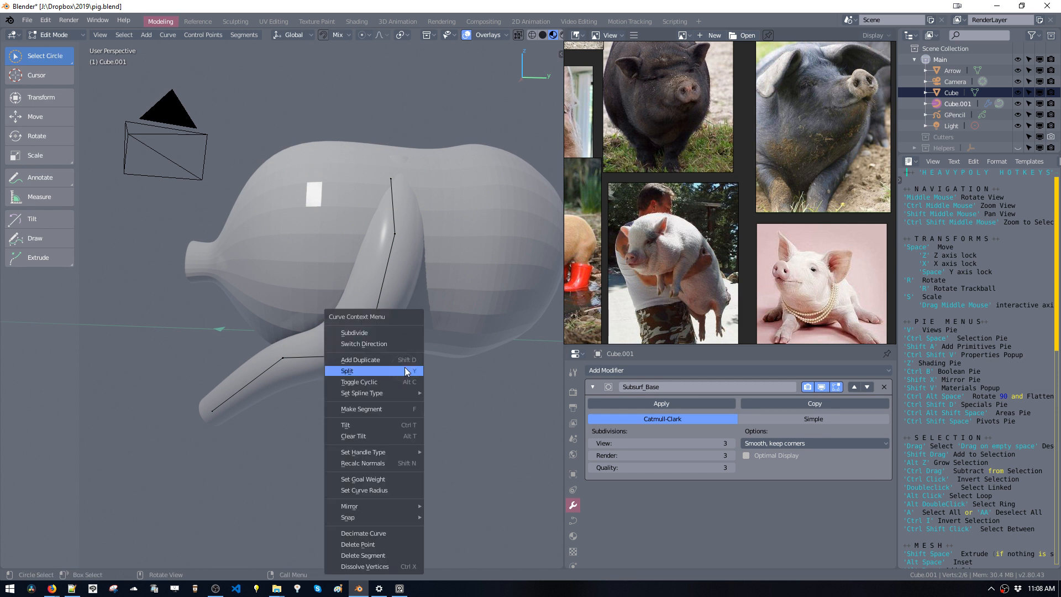
{"action": "right_click", "coordinate": [368, 349]}
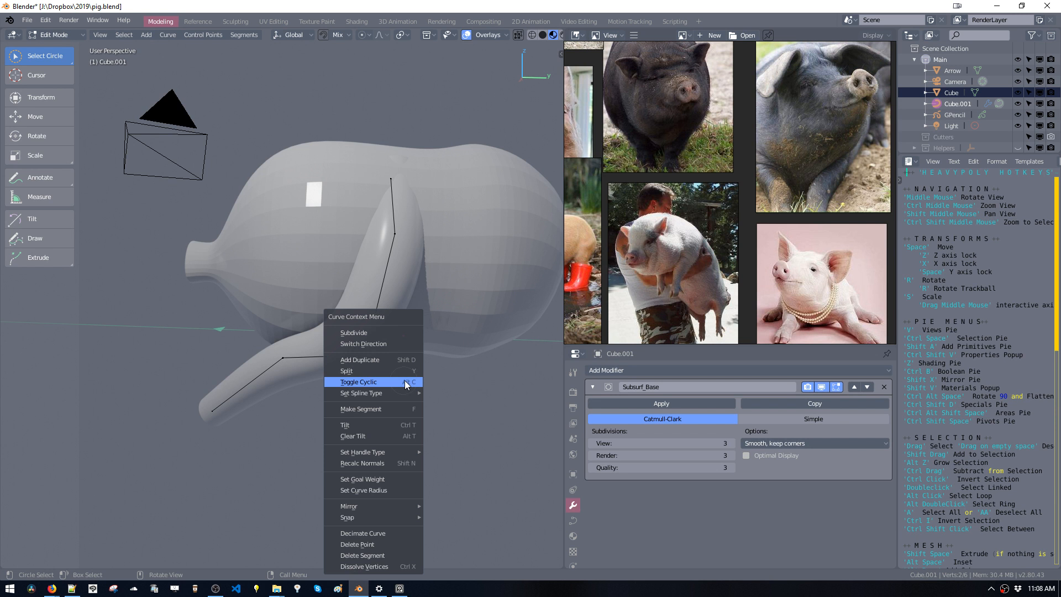
{"action": "left_click", "coordinate": [386, 329]}
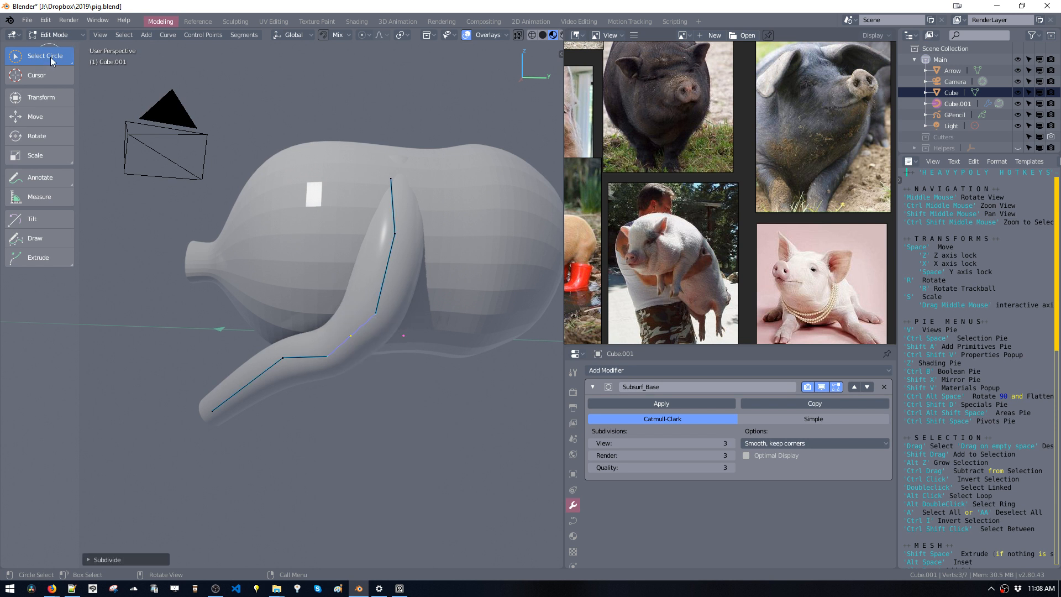
Switch back to box selection and slide the new control point and its neighbour down toward the ankle bend.
{"action": "left_click_drag", "start_coordinate": [51, 57], "coordinate": [39, 91]}
{"action": "left_click", "coordinate": [353, 349]}
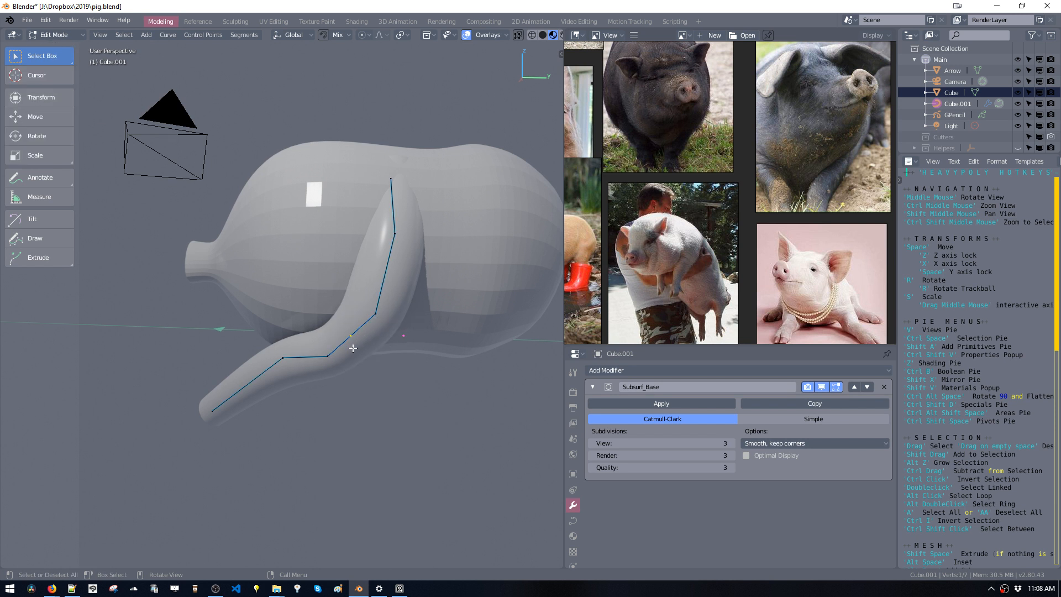
{"action": "left_click_drag", "start_coordinate": [350, 342], "coordinate": [336, 362]}
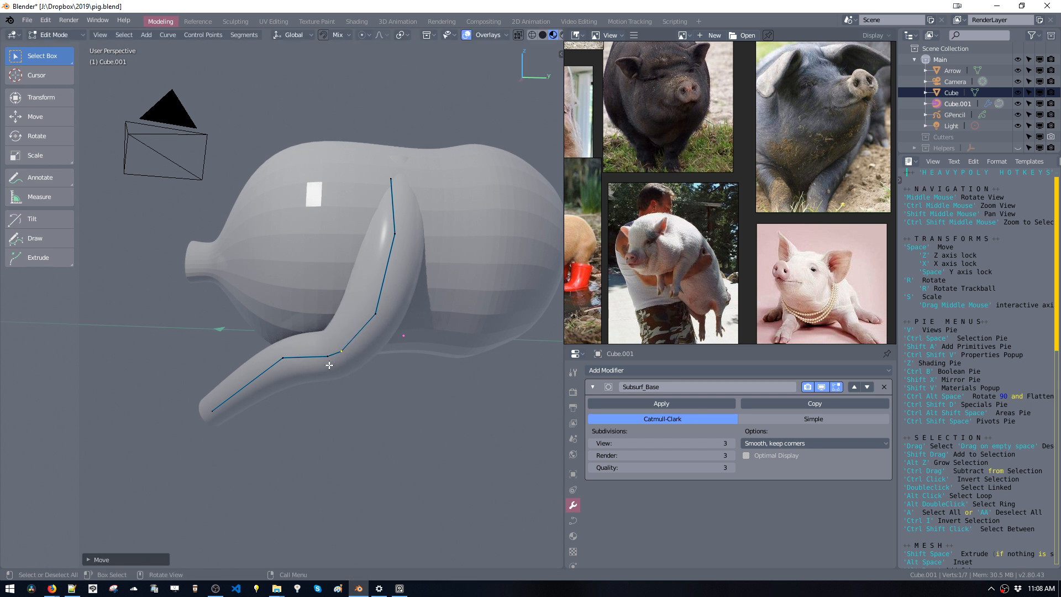
{"action": "left_click", "coordinate": [330, 365]}
{"action": "key", "text": "space"}
{"action": "left_click", "coordinate": [307, 357]}
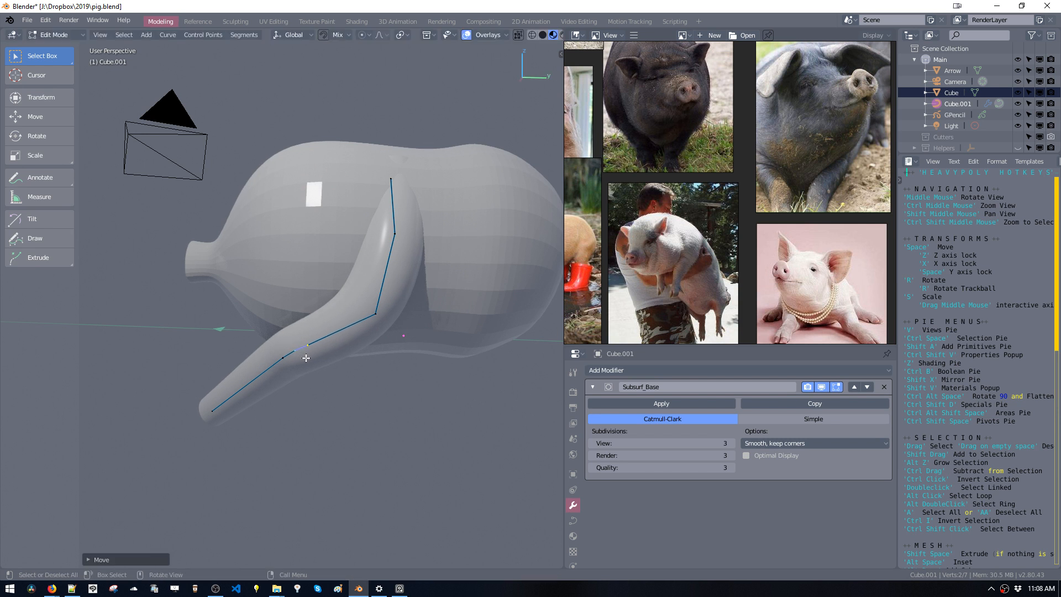
Offset the two selected ankle points along X and adjust their position in the lower leg.
{"action": "mouse_move", "coordinate": [307, 358]}
{"action": "middle_mouse_down"}
{"action": "mouse_move", "coordinate": [429, 374]}
{"action": "mouse_move", "coordinate": [311, 343]}
{"action": "middle_mouse_up"}
{"action": "key", "text": "space"}
{"action": "key", "text": "x"}
{"action": "left_click", "coordinate": [421, 373]}
{"action": "key", "text": "space"}
{"action": "left_click", "coordinate": [325, 334]}
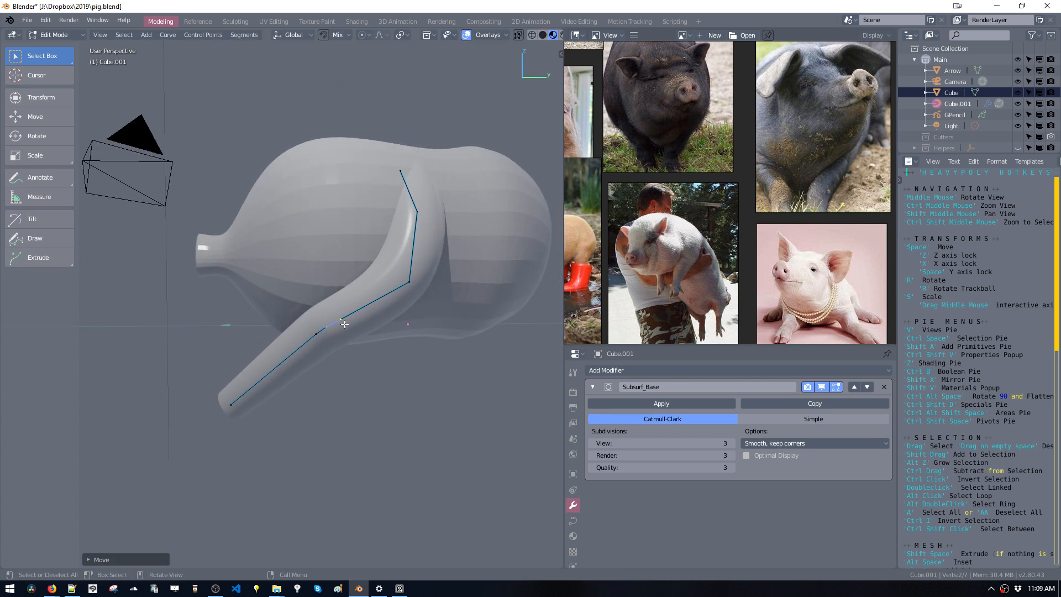
Nudge the upper ankle point along the leg and pull the knee point backward and down.
{"action": "left_click", "coordinate": [344, 325]}
{"action": "key", "text": "space"}
{"action": "left_click", "coordinate": [334, 328]}
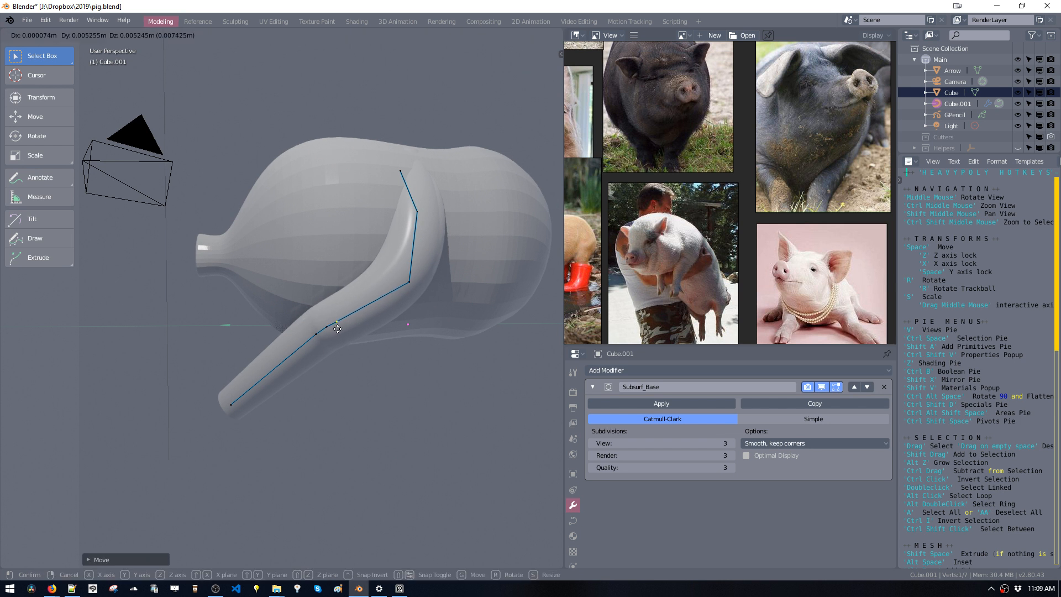
{"action": "left_click", "coordinate": [407, 286]}
{"action": "key", "text": "space"}
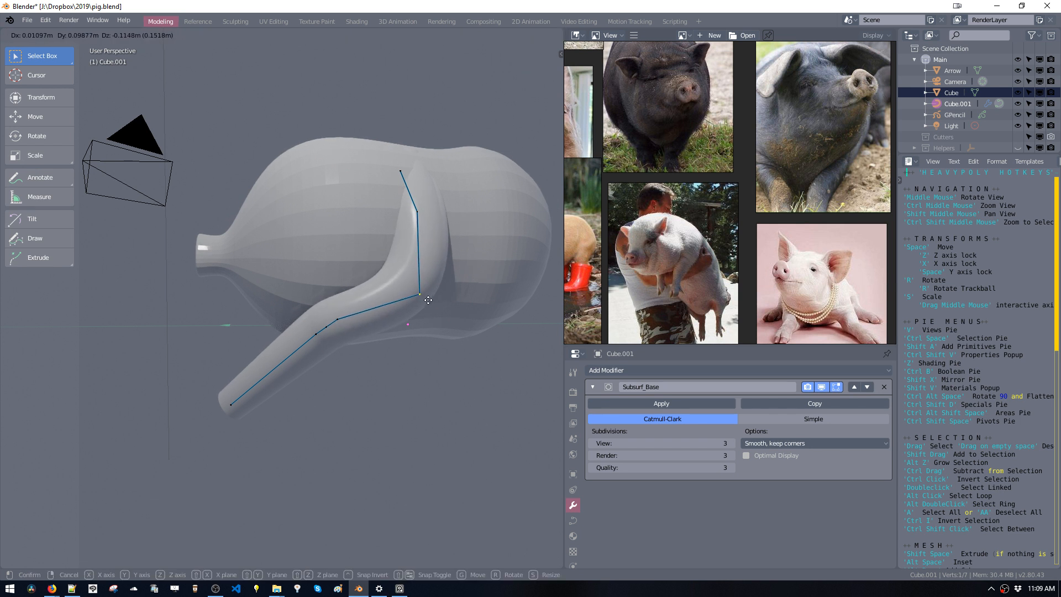
{"action": "left_click", "coordinate": [431, 298]}
Subdivide the leg curve's segment between the knee point and the upper leg point.
{"action": "middle_click_drag", "start_coordinate": [435, 293], "coordinate": [371, 297]}
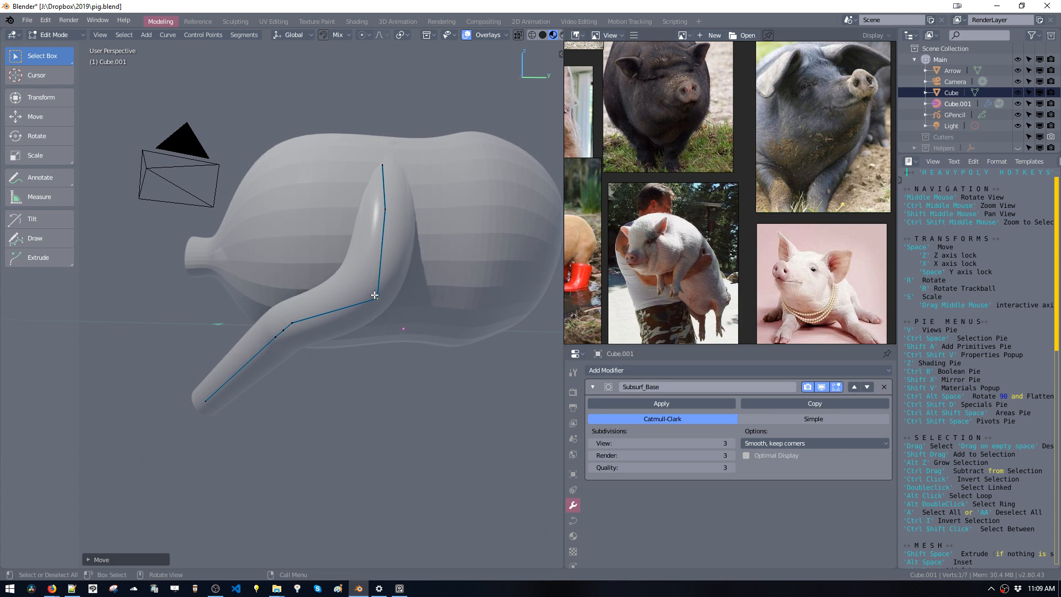
{"action": "left_click", "coordinate": [388, 214], "text": "shift"}
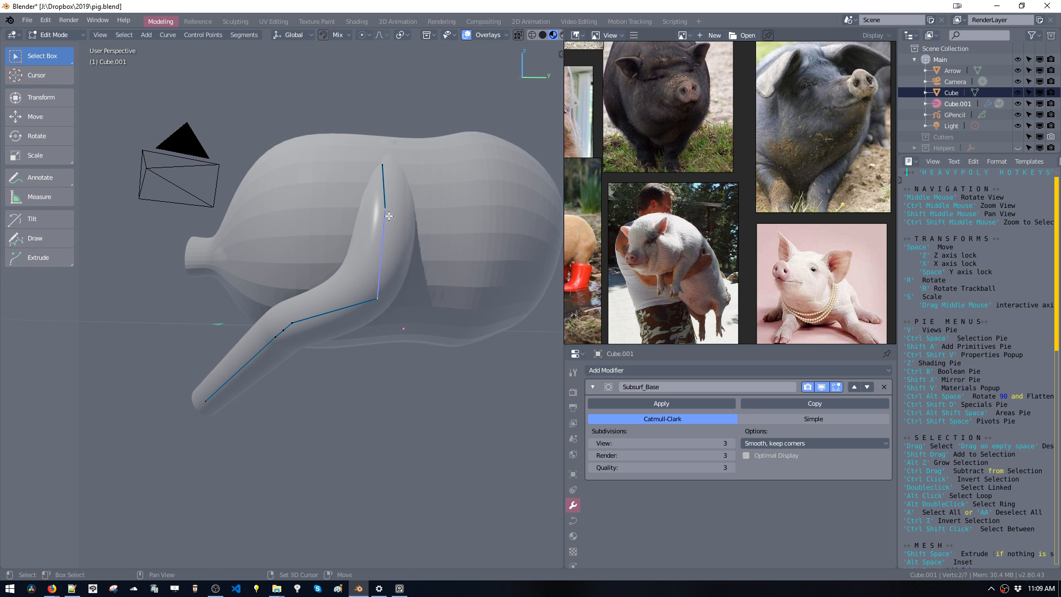
{"action": "key", "text": "w"}
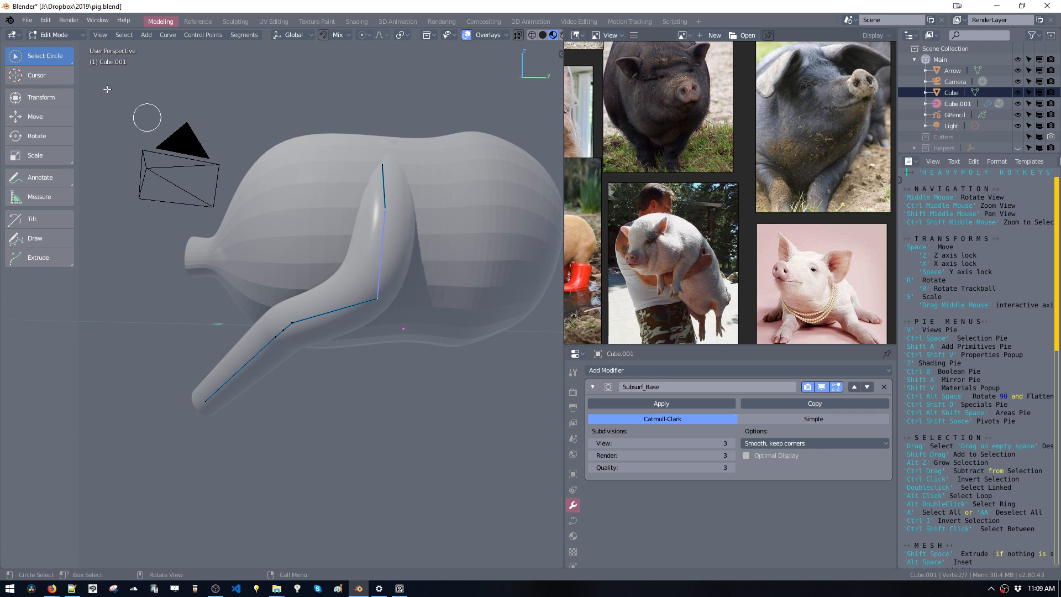
{"action": "left_click_drag", "start_coordinate": [25, 57], "coordinate": [37, 108]}
{"action": "right_click", "coordinate": [424, 275]}
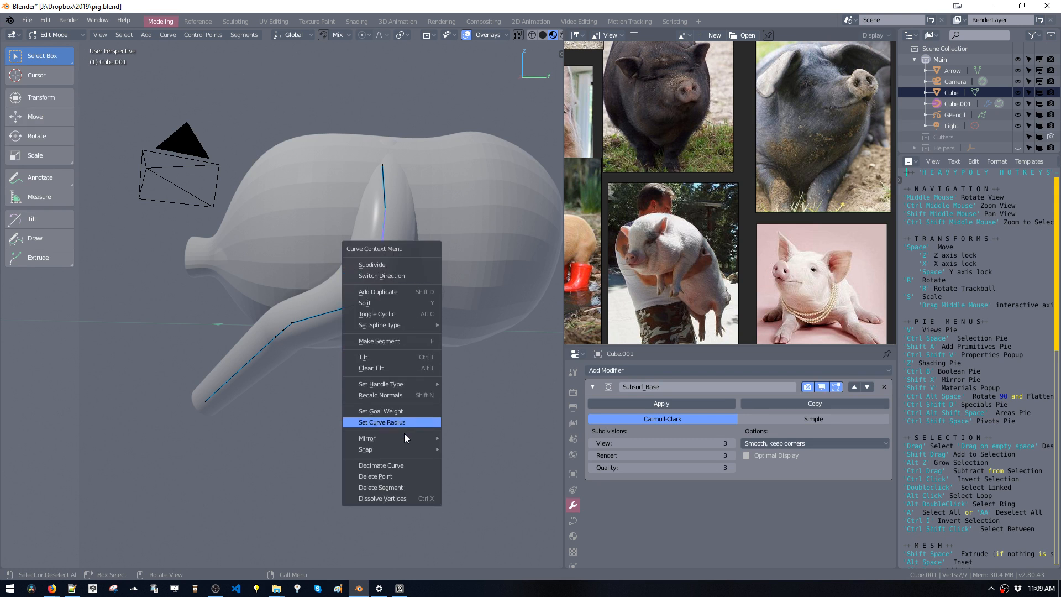
{"action": "left_click", "coordinate": [400, 276]}
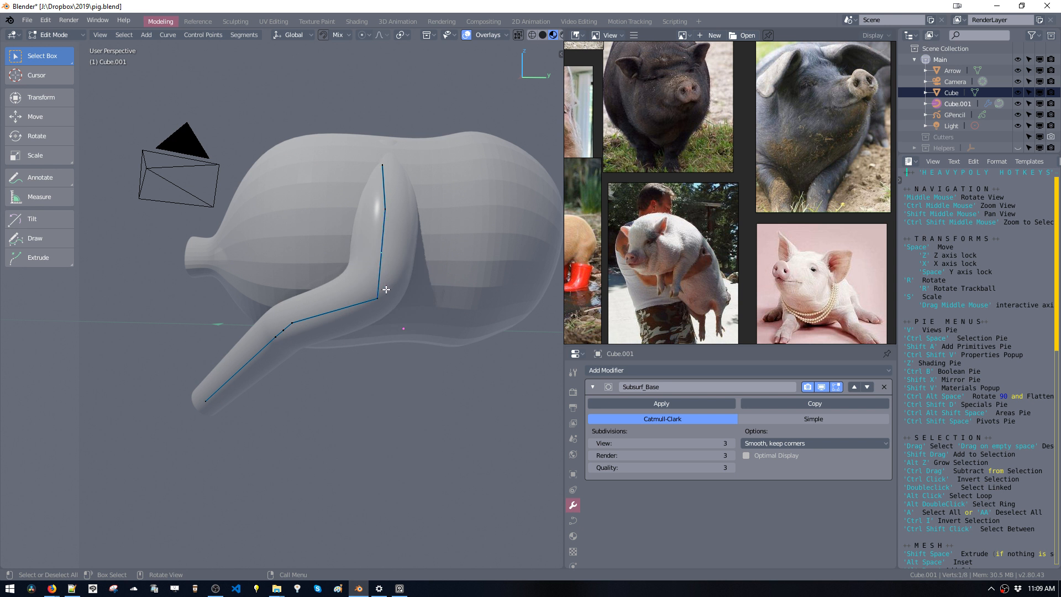
Move the new upper leg control point down beside the knee to sharpen the bend.
{"action": "middle_click_drag", "start_coordinate": [387, 290], "coordinate": [387, 353]}
{"action": "key", "text": "shift+g"}
{"action": "key", "text": "space"}
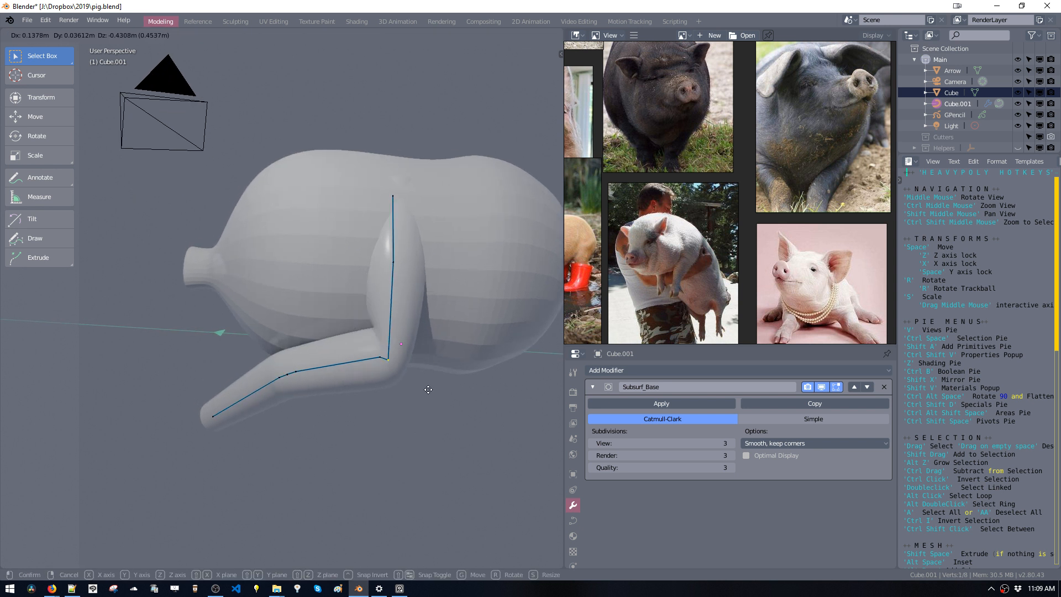
{"action": "left_click", "coordinate": [429, 390]}
{"action": "middle_click_drag", "start_coordinate": [429, 390], "coordinate": [399, 343]}
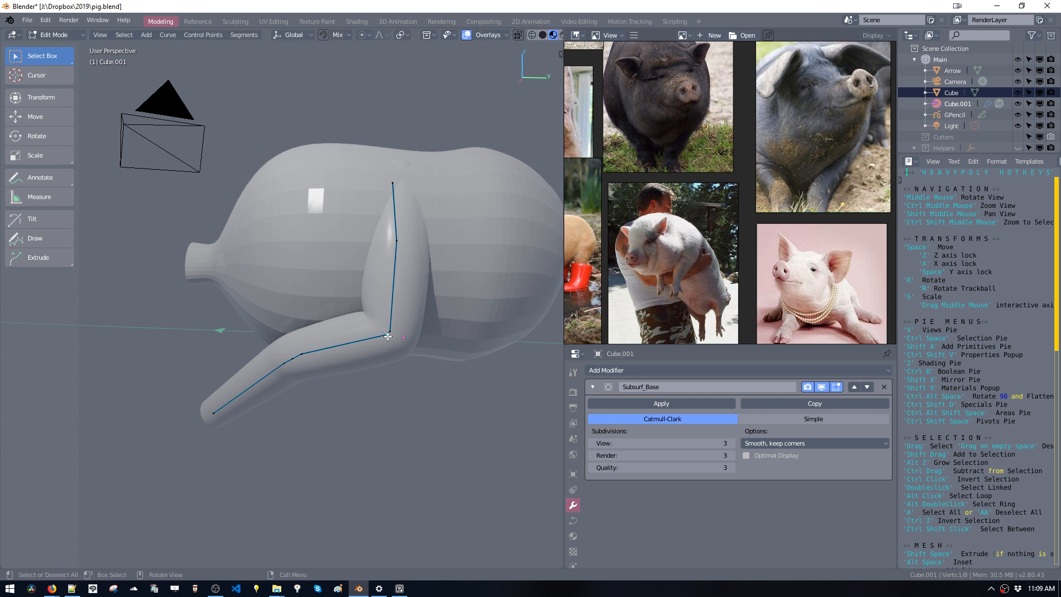
Adjust the positions of the two closely spaced knee points on the front leg curve.
{"action": "middle_click_drag", "start_coordinate": [379, 351], "coordinate": [371, 243]}
{"action": "key", "text": "space"}
{"action": "left_click", "coordinate": [375, 351]}
{"action": "left_click", "coordinate": [363, 340]}
{"action": "key", "text": "space"}
{"action": "left_click", "coordinate": [360, 339]}
Reposition the leg curve's top shoulder point and thicken its radius by a factor of about 1.5.
{"action": "left_click", "coordinate": [384, 231]}
{"action": "key", "text": "space"}
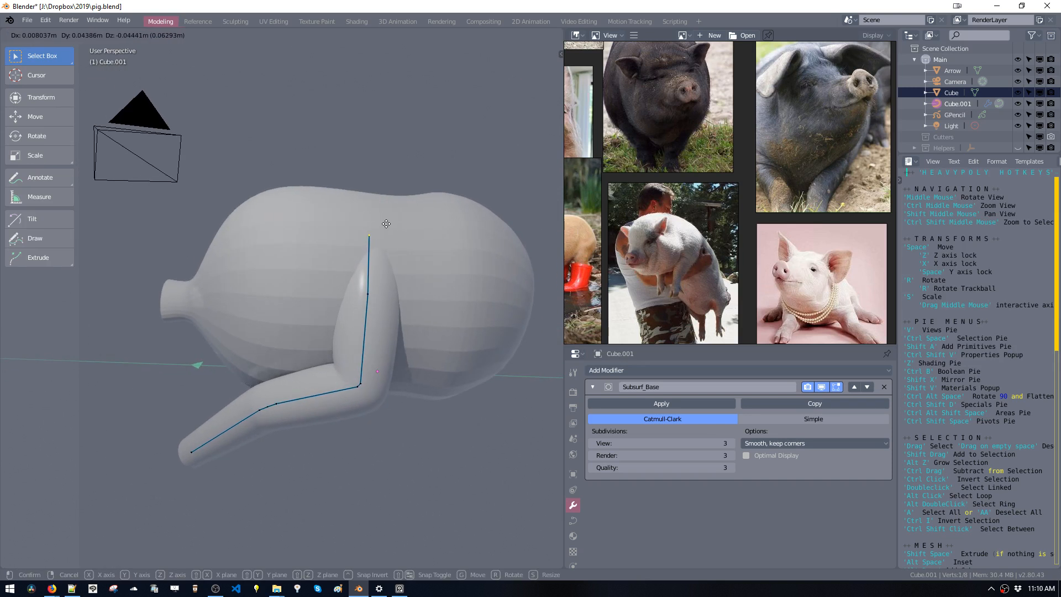
{"action": "left_click", "coordinate": [386, 224]}
{"action": "key", "text": "alt+s"}
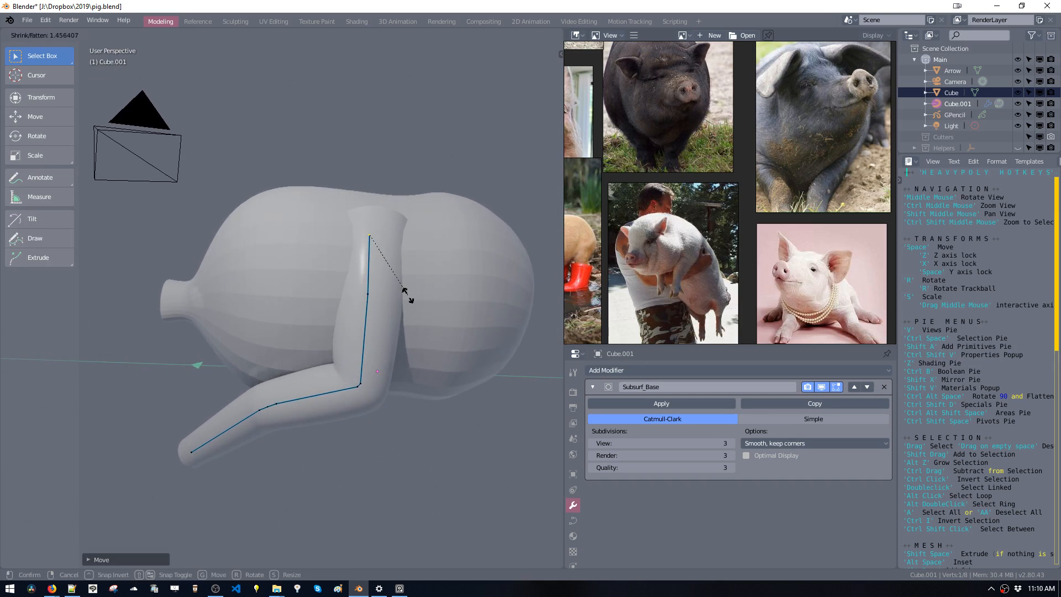
{"action": "left_click", "coordinate": [404, 289]}
Extrude the shoulder point inward into the body and position the top points to round off the shoulder.
{"action": "middle_click_drag", "start_coordinate": [404, 288], "coordinate": [262, 291]}
{"action": "key", "text": "e"}
{"action": "left_click", "coordinate": [464, 318]}
{"action": "left_click", "coordinate": [275, 286], "text": "shift"}
{"action": "key", "text": "space"}
{"action": "left_click", "coordinate": [236, 291]}
{"action": "key", "text": "space"}
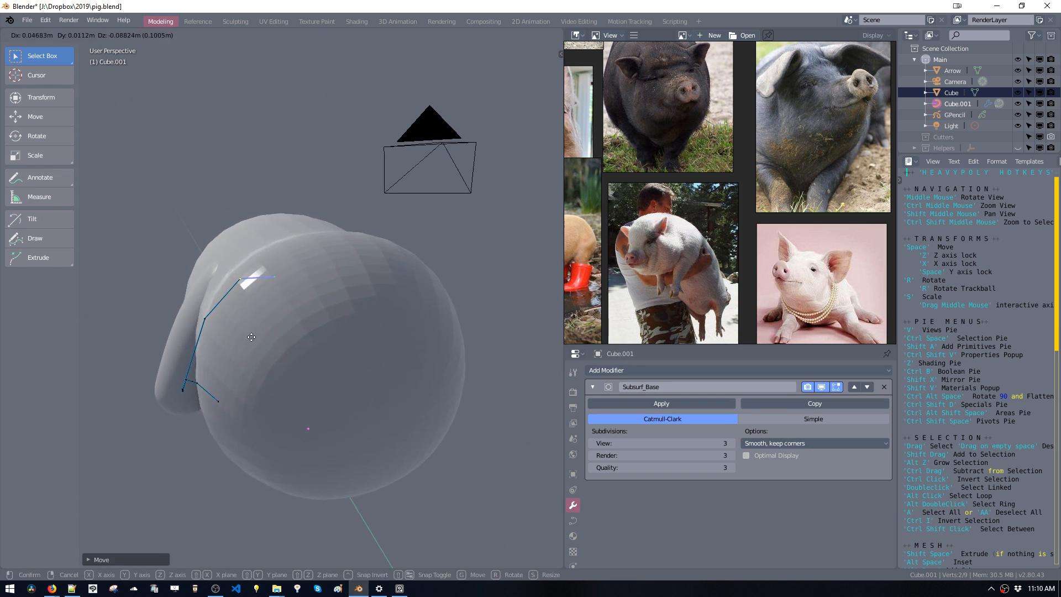
{"action": "left_click", "coordinate": [252, 337]}
{"action": "middle_click_drag", "start_coordinate": [251, 338], "coordinate": [369, 347]}
{"action": "key", "text": "space"}
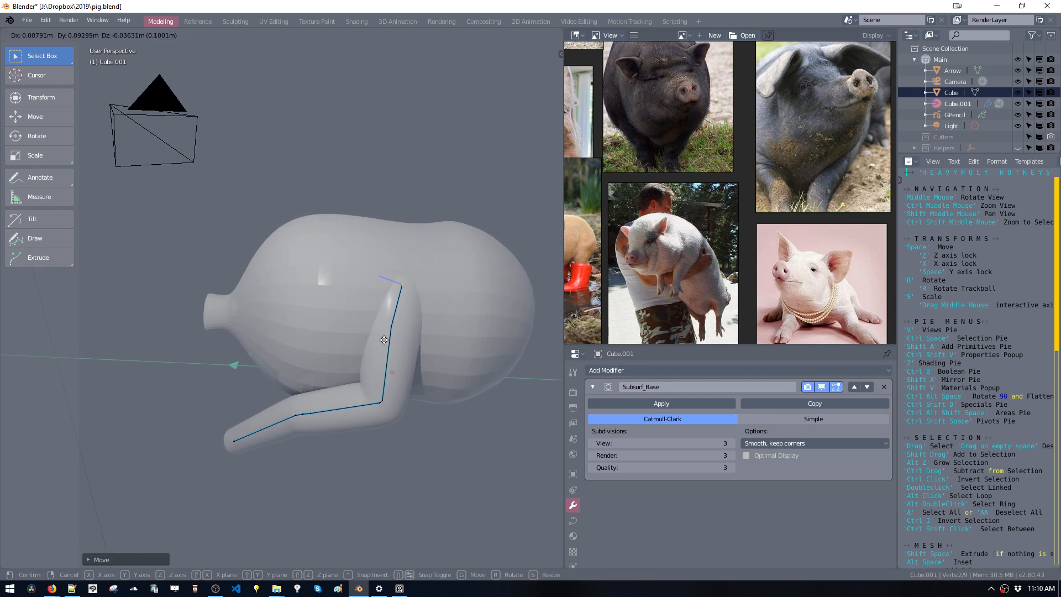
{"action": "left_click", "coordinate": [392, 331]}
Nudge the upper leg point slightly backward and thicken its radius by a factor of about 1.7.
{"action": "left_click", "coordinate": [392, 332]}
{"action": "key", "text": "space"}
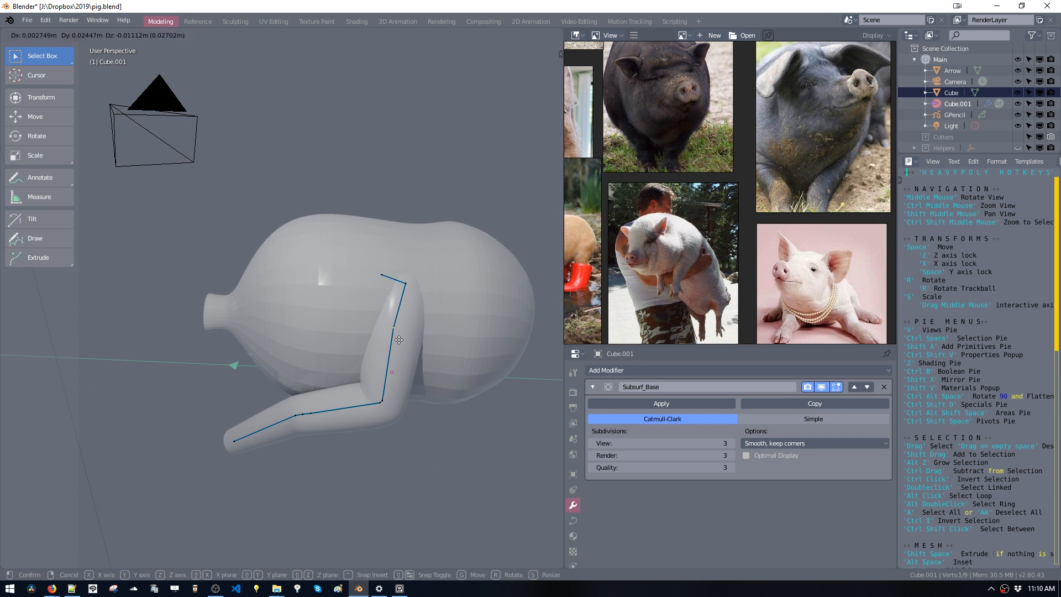
{"action": "left_click", "coordinate": [399, 340]}
{"action": "key", "text": "alt+s"}
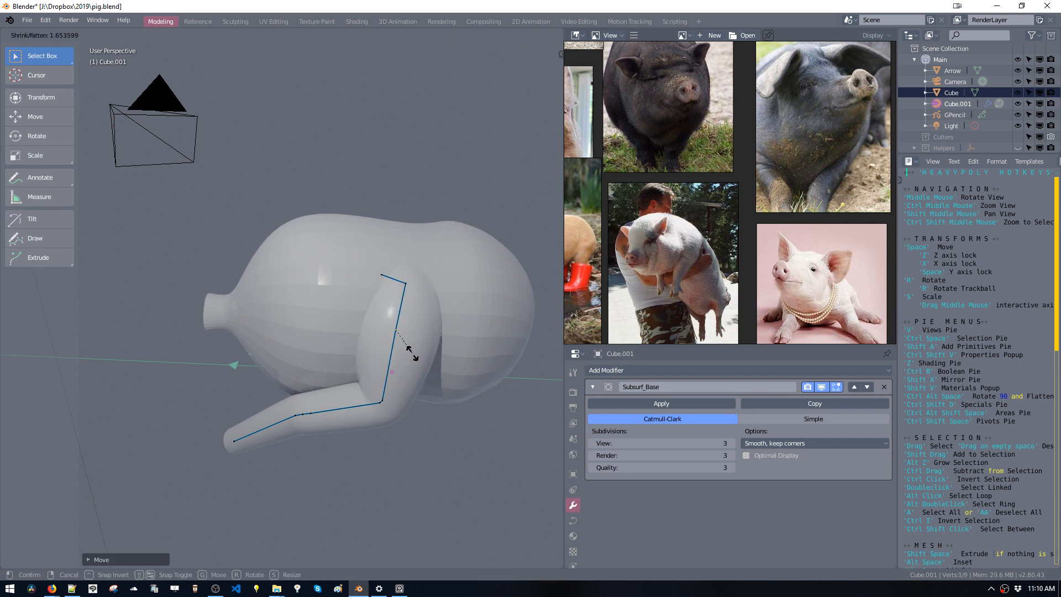
{"action": "left_click", "coordinate": [416, 354]}
Move the foot's end point to straighten the lower leg and finish editing the leg curve.
{"action": "middle_click_drag", "start_coordinate": [416, 353], "coordinate": [431, 334]}
{"action": "left_click", "coordinate": [301, 489]}
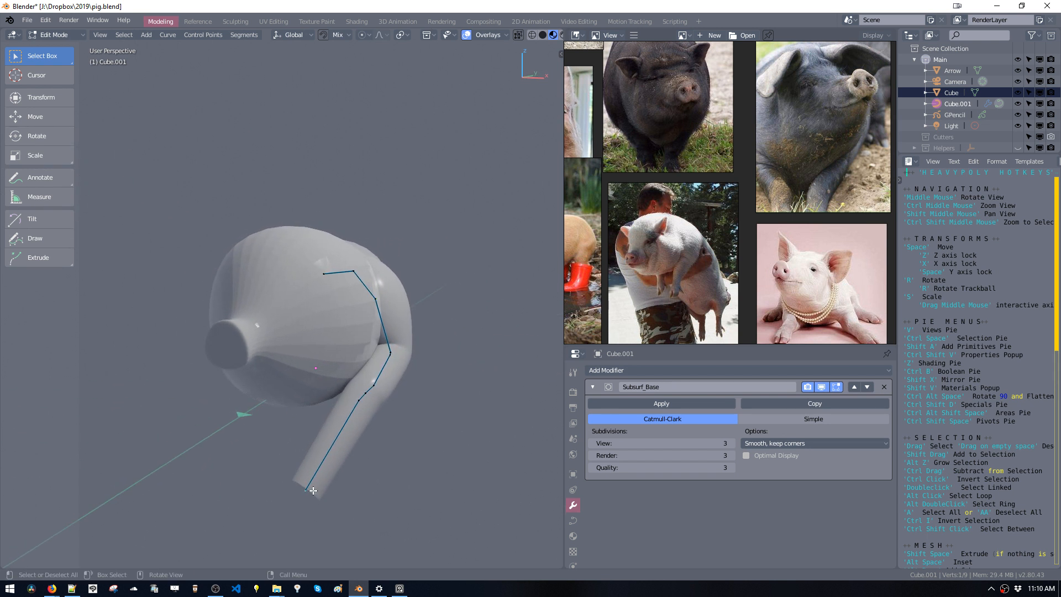
{"action": "middle_click_drag", "start_coordinate": [301, 489], "coordinate": [365, 449]}
{"action": "key", "text": "g"}
{"action": "left_click", "coordinate": [290, 454]}
{"action": "key", "text": "Tab"}
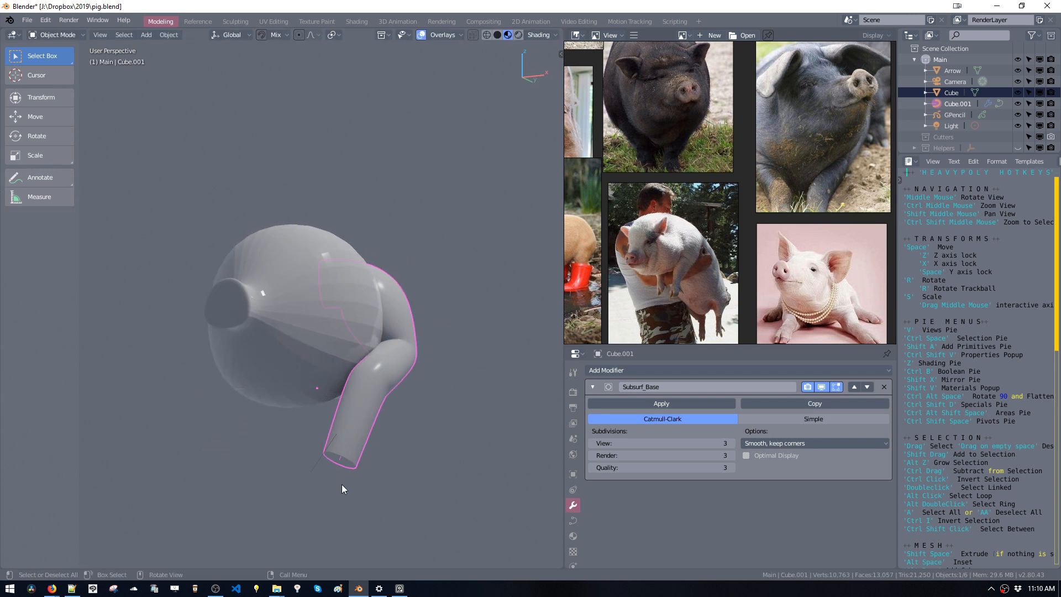
{"action": "left_click", "coordinate": [318, 469]}
{"action": "key", "text": "Tab"}
{"action": "double_click", "coordinate": [310, 472]}
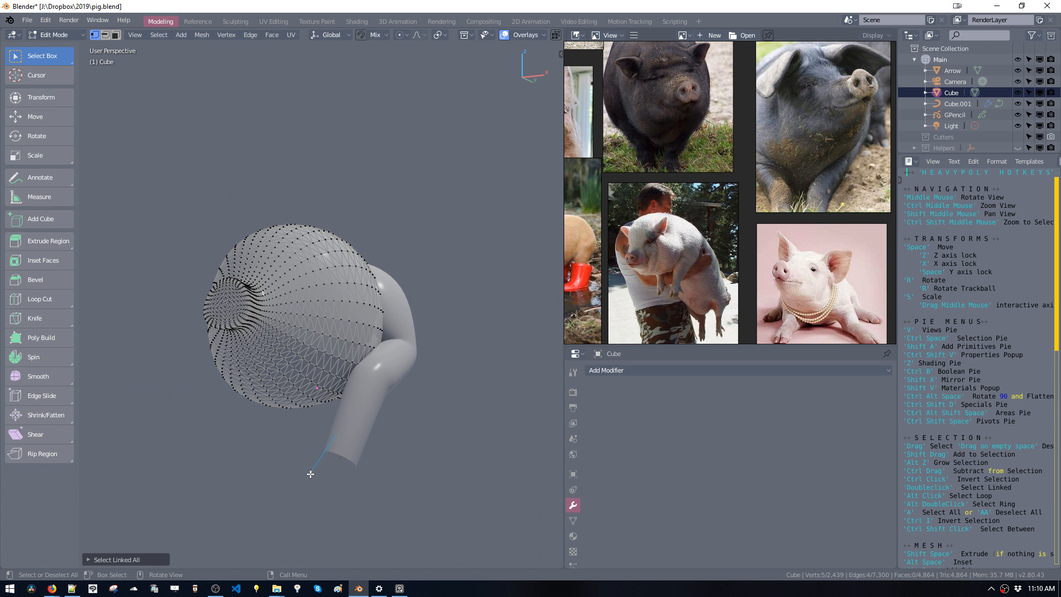
{"action": "middle_click_drag", "start_coordinate": [368, 422], "coordinate": [373, 389]}
{"action": "key", "text": "Tab"}
Add a Live Mirror across X to the front leg curve to create the opposite leg.
{"action": "left_click", "coordinate": [320, 454]}
{"action": "key", "text": "Tab"}
{"action": "key", "text": "shift+x"}
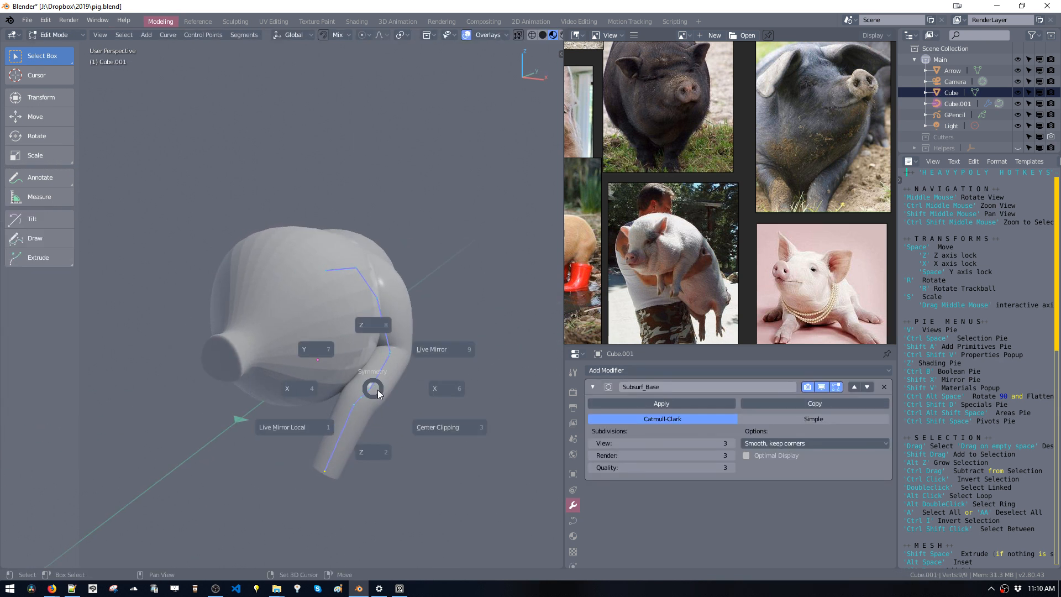
{"action": "left_click", "coordinate": [443, 338]}
{"action": "middle_click_drag", "start_coordinate": [444, 339], "coordinate": [346, 397]}
{"action": "key", "text": "Tab"}
{"action": "middle_click_drag", "start_coordinate": [376, 384], "coordinate": [356, 372]}
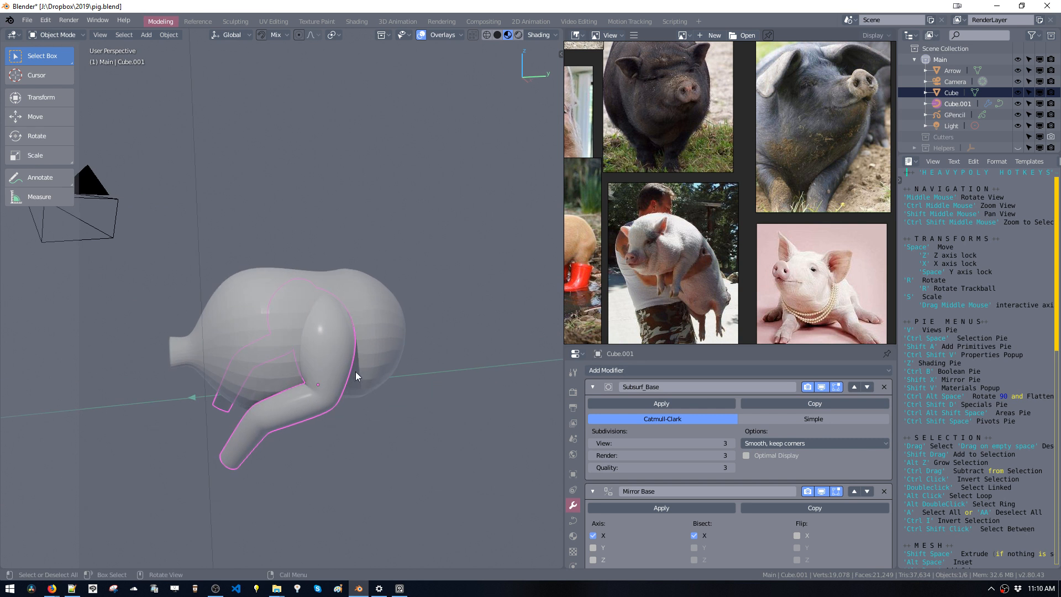
Move the mirrored leg object slightly backward along Y and down along Z.
{"action": "key", "text": "space"}
{"action": "key", "text": "space"}
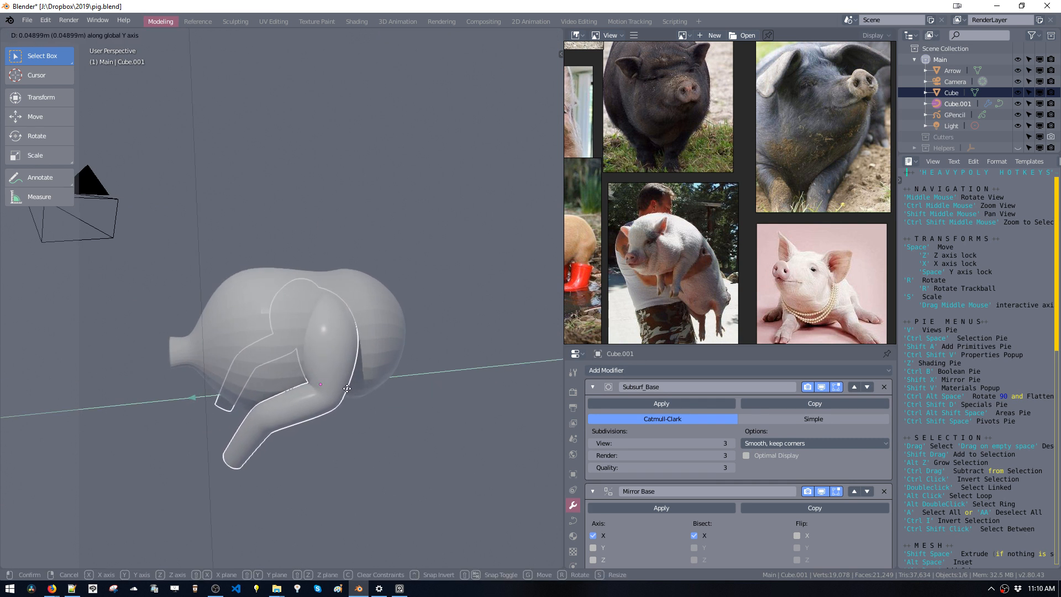
{"action": "left_click", "coordinate": [352, 388]}
{"action": "key", "text": "space"}
{"action": "key", "text": "z"}
{"action": "left_click", "coordinate": [352, 404]}
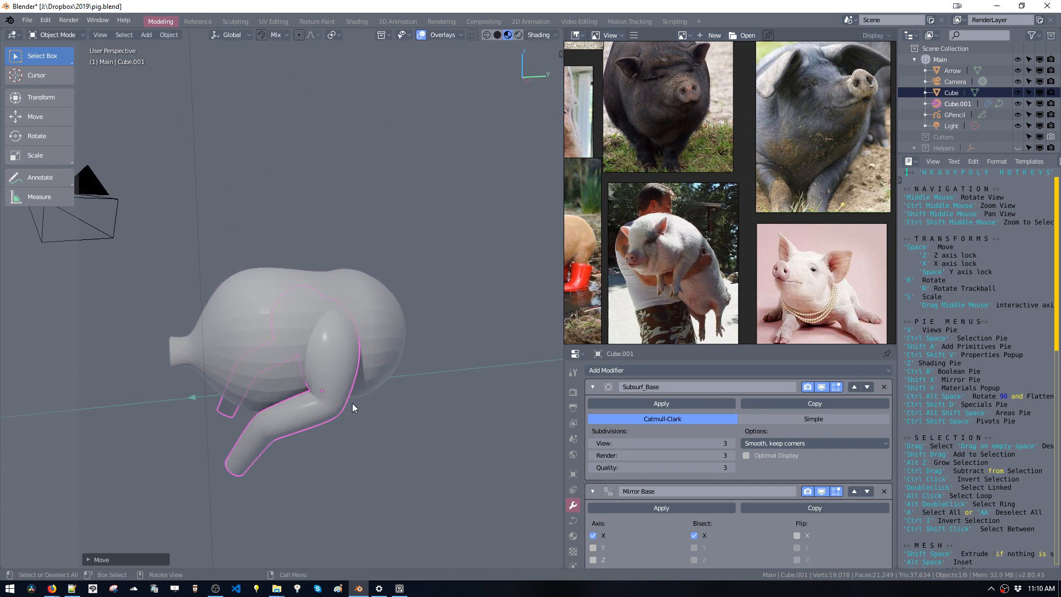
Adjust the spacing of the mirrored front legs by moving the leg object along X.
{"action": "mouse_move", "coordinate": [353, 403]}
{"action": "middle_mouse_down"}
{"action": "mouse_move", "coordinate": [433, 398]}
{"action": "mouse_move", "coordinate": [337, 399]}
{"action": "mouse_move", "coordinate": [356, 392]}
{"action": "middle_mouse_up"}
{"action": "key", "text": "space"}
{"action": "key", "text": "x"}
{"action": "left_click", "coordinate": [428, 407]}
{"action": "left_click", "coordinate": [350, 393]}
{"action": "left_click", "coordinate": [345, 404]}
Duplicate the foot's end point up along Z above the head and extrude it into an ear segment reaching the head.
{"action": "key", "text": "Tab"}
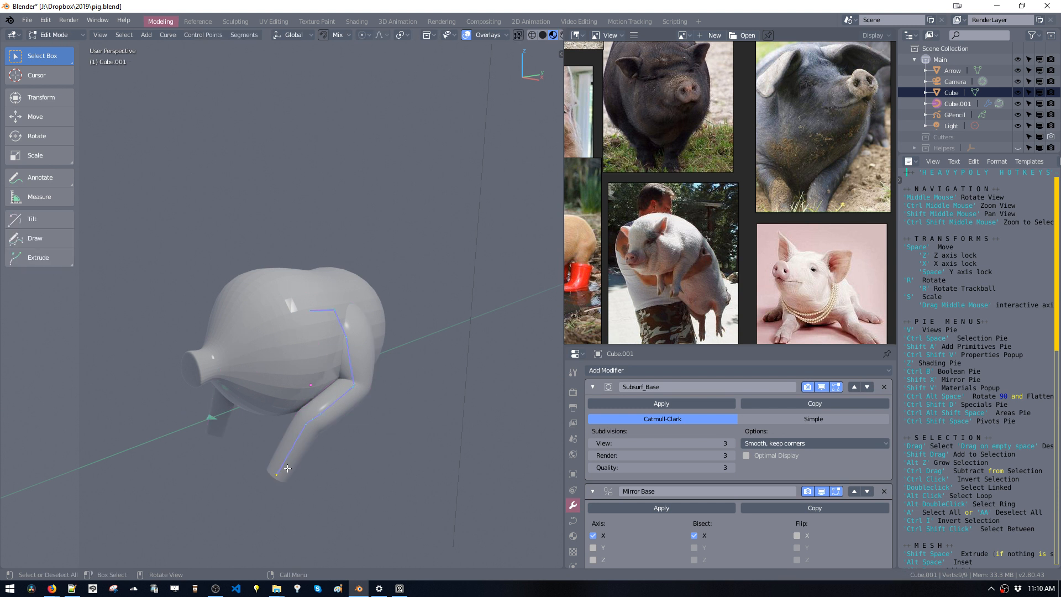
{"action": "key", "text": "g"}
{"action": "key", "text": "z"}
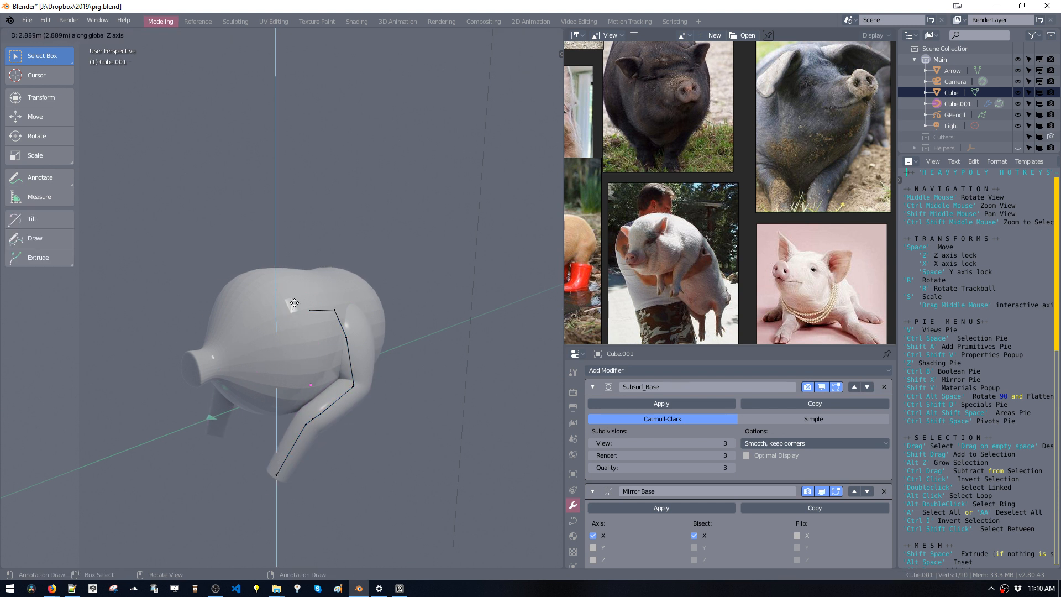
{"action": "left_click", "coordinate": [305, 274]}
{"action": "middle_click_drag", "start_coordinate": [304, 275], "coordinate": [355, 266]}
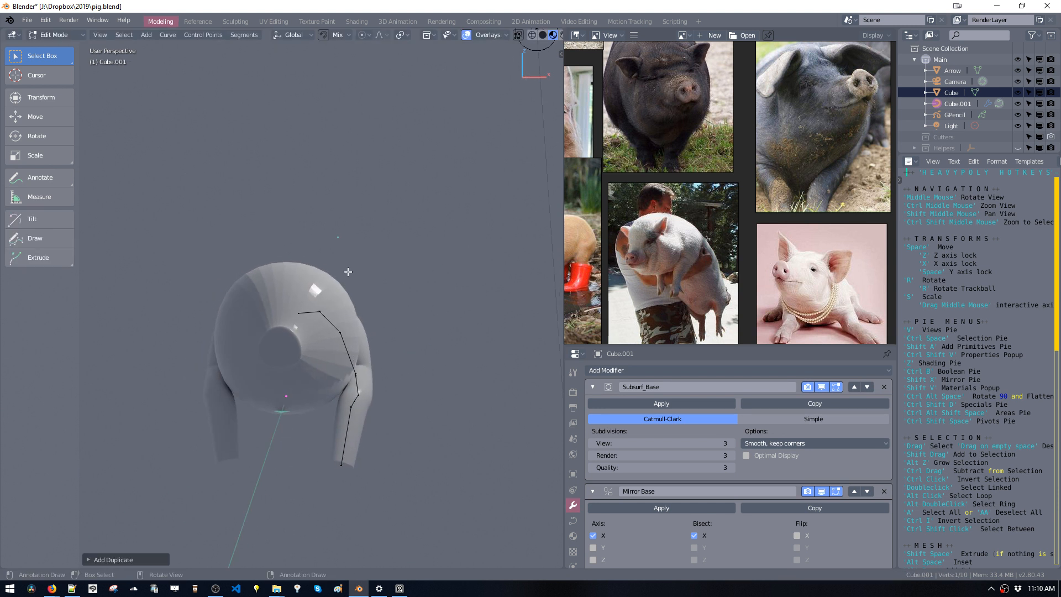
{"action": "key", "text": "e"}
{"action": "left_click", "coordinate": [369, 297]}
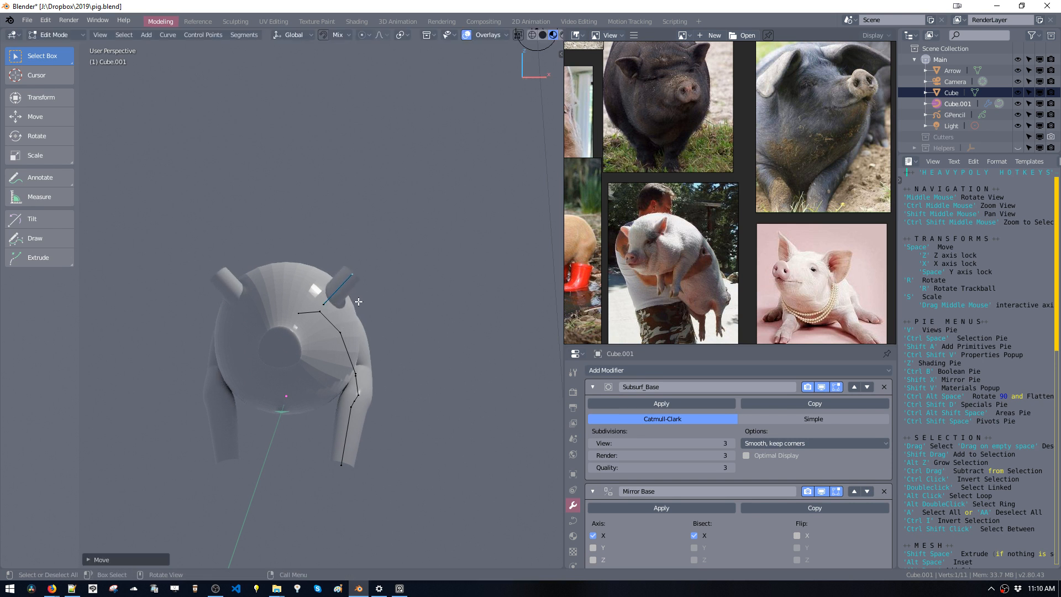
Shrink the ear's tip to a point and widen its base radius.
{"action": "key", "text": "alt+s"}
{"action": "left_click", "coordinate": [326, 305]}
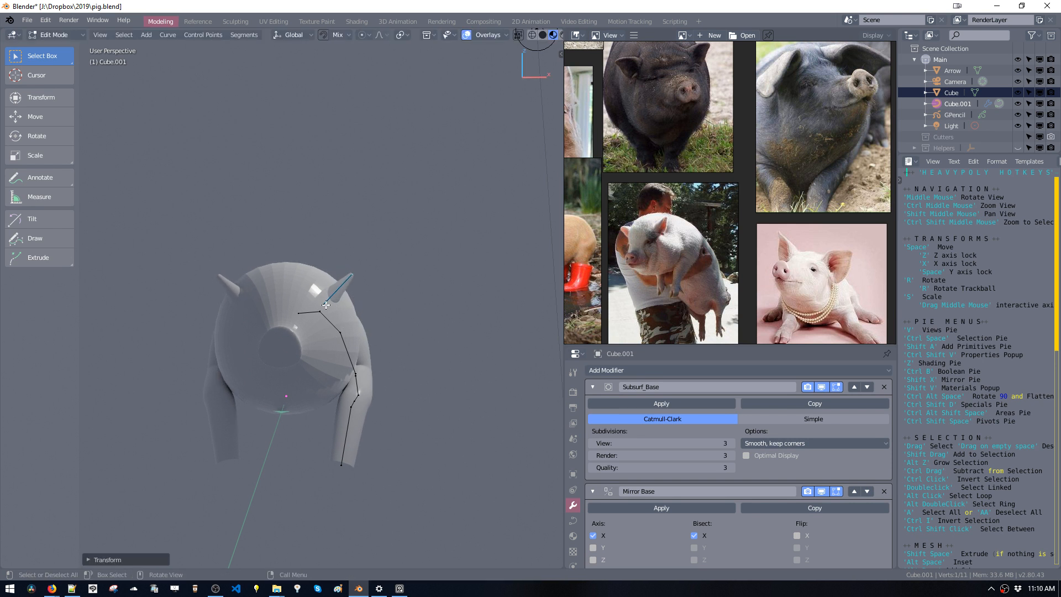
{"action": "key", "text": "alt+s"}
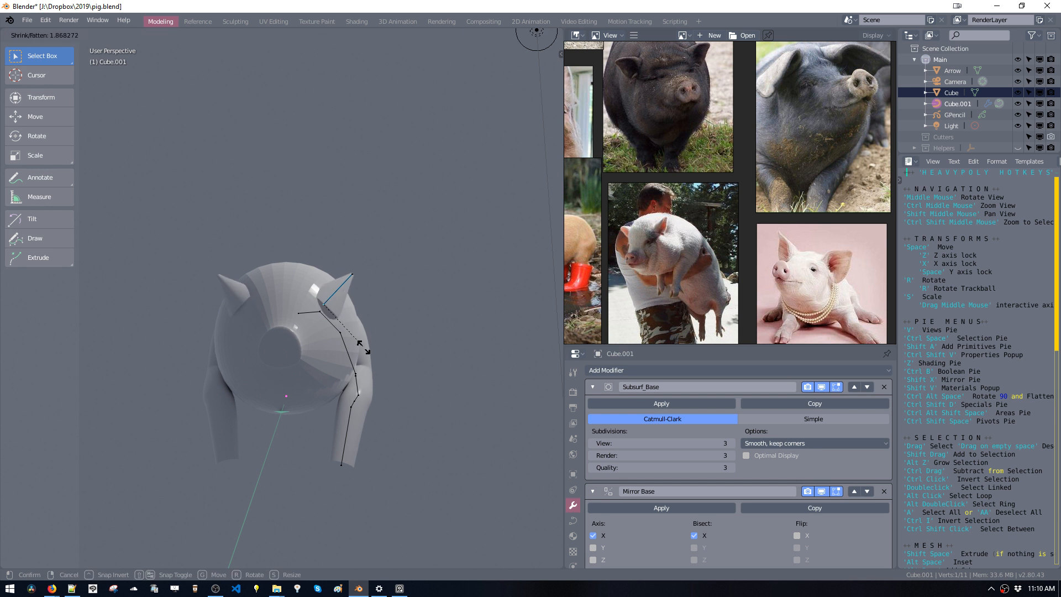
{"action": "left_click", "coordinate": [356, 334]}
Shift the ear's base and tip points outward on the side of the head.
{"action": "middle_click_drag", "start_coordinate": [356, 334], "coordinate": [361, 292]}
{"action": "key", "text": "space"}
{"action": "left_click", "coordinate": [254, 314]}
{"action": "left_click", "coordinate": [346, 289]}
{"action": "key", "text": "space"}
{"action": "left_click", "coordinate": [363, 285]}
{"action": "key", "text": "space"}
{"action": "left_click", "coordinate": [370, 319]}
Fine-tune the ear's tip and set its base slightly inward so it sits in the head.
{"action": "key", "text": "space"}
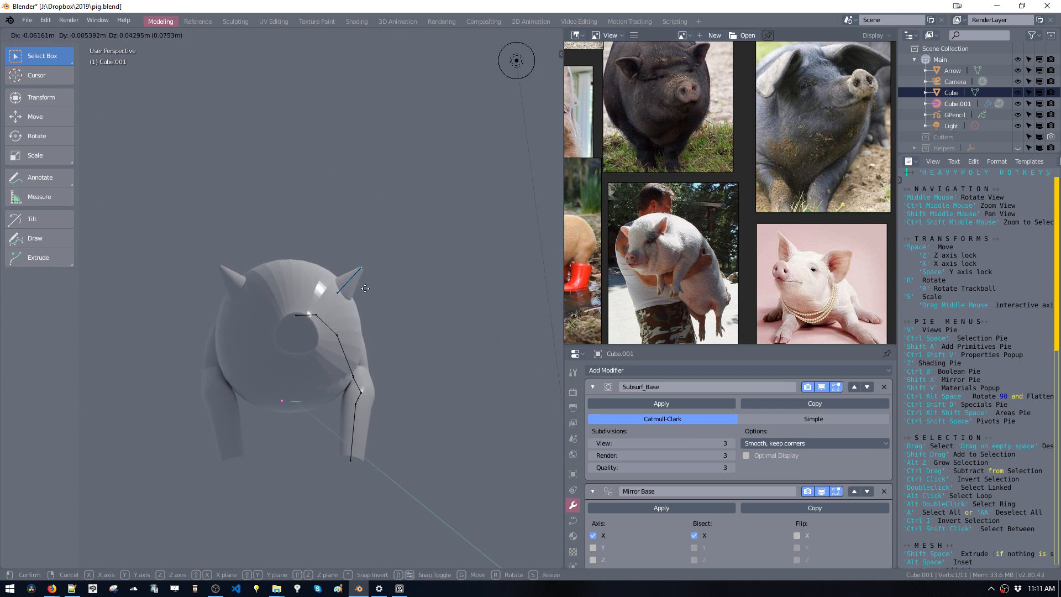
{"action": "left_click", "coordinate": [338, 296]}
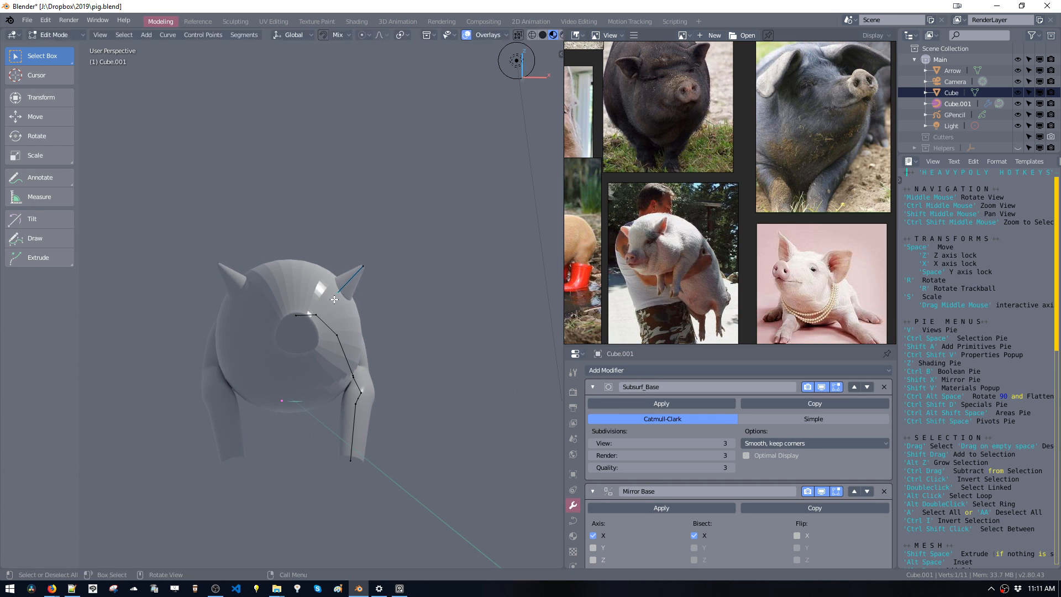
{"action": "key", "text": "space"}
{"action": "left_click", "coordinate": [335, 300]}
{"action": "middle_click_drag", "start_coordinate": [334, 299], "coordinate": [350, 323]}
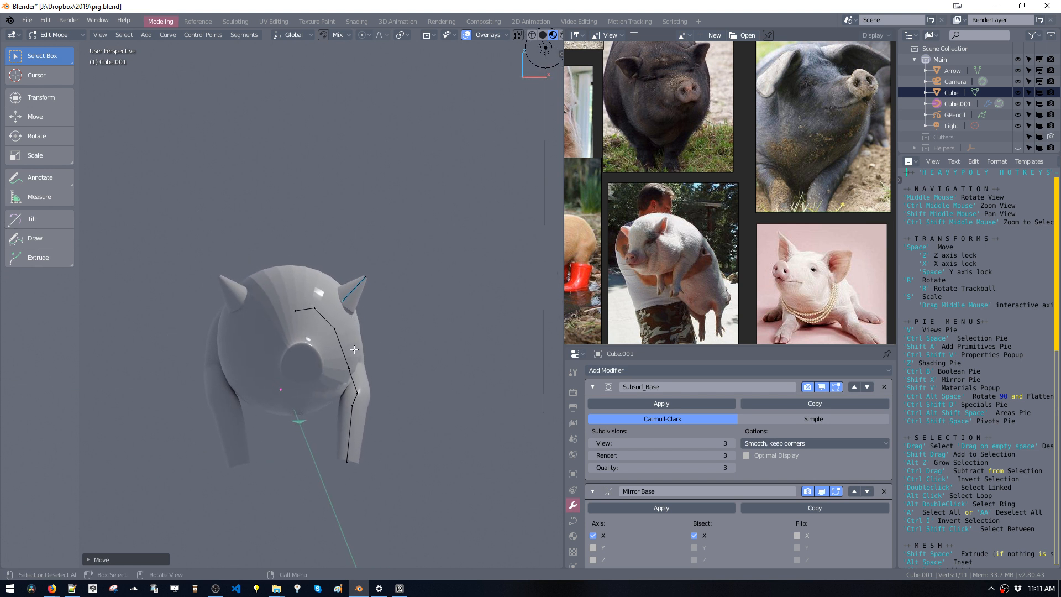
{"action": "key", "text": "space"}
{"action": "left_click", "coordinate": [343, 343]}
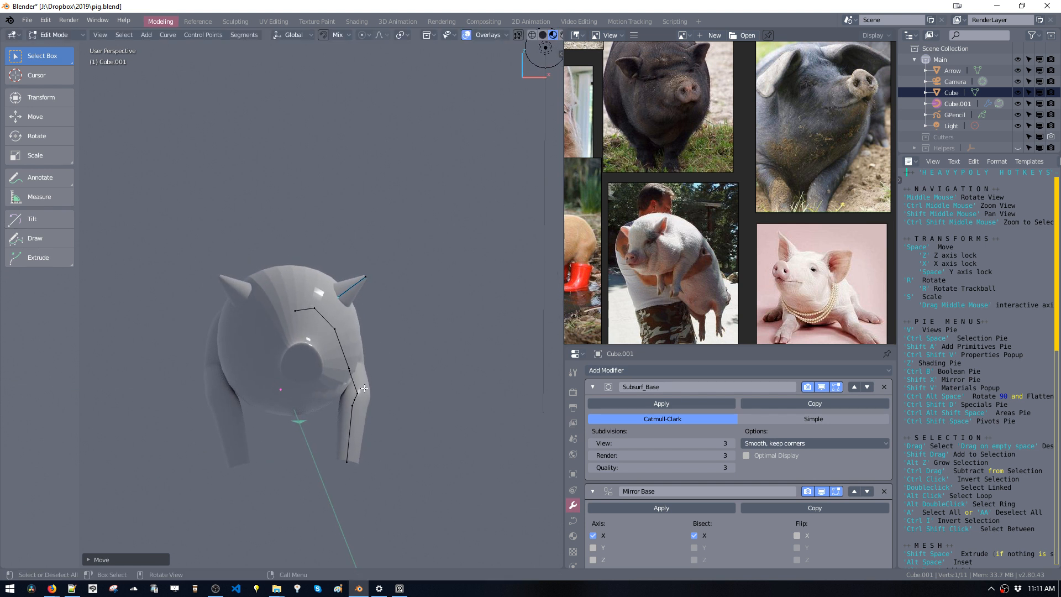
Select both ear points and move the whole ear into place on the head in side view.
{"action": "middle_click_drag", "start_coordinate": [390, 360], "coordinate": [243, 303]}
{"action": "left_click", "coordinate": [230, 302], "text": "shift"}
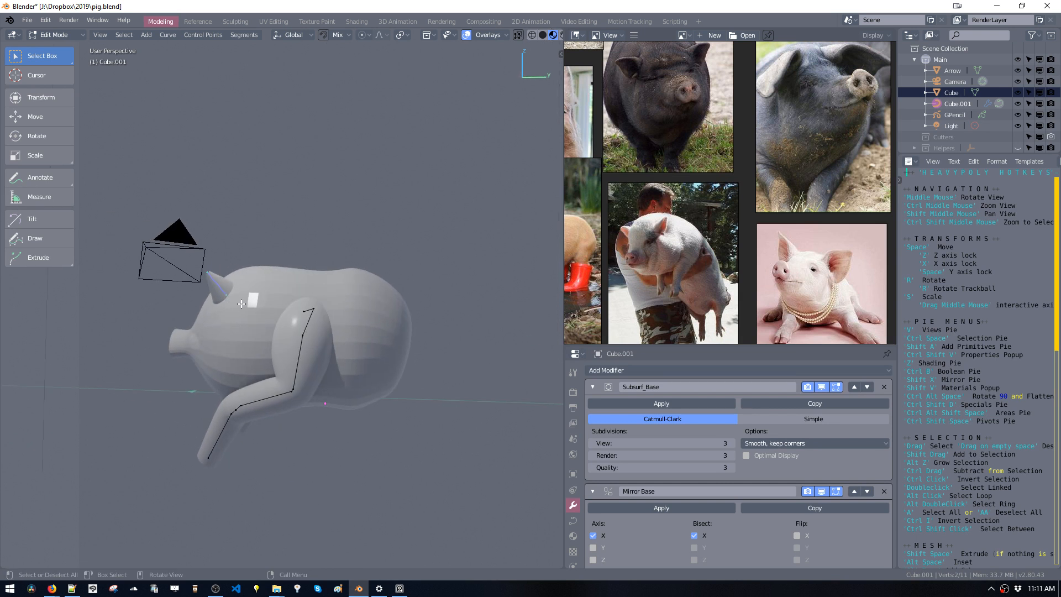
{"action": "middle_click_drag", "start_coordinate": [316, 351], "coordinate": [287, 364]}
{"action": "key", "text": "space"}
{"action": "left_click", "coordinate": [306, 349]}
Duplicate the front leg curve 1.53 m along Y as a hind leg and scale the copy down.
{"action": "double_click", "coordinate": [292, 346]}
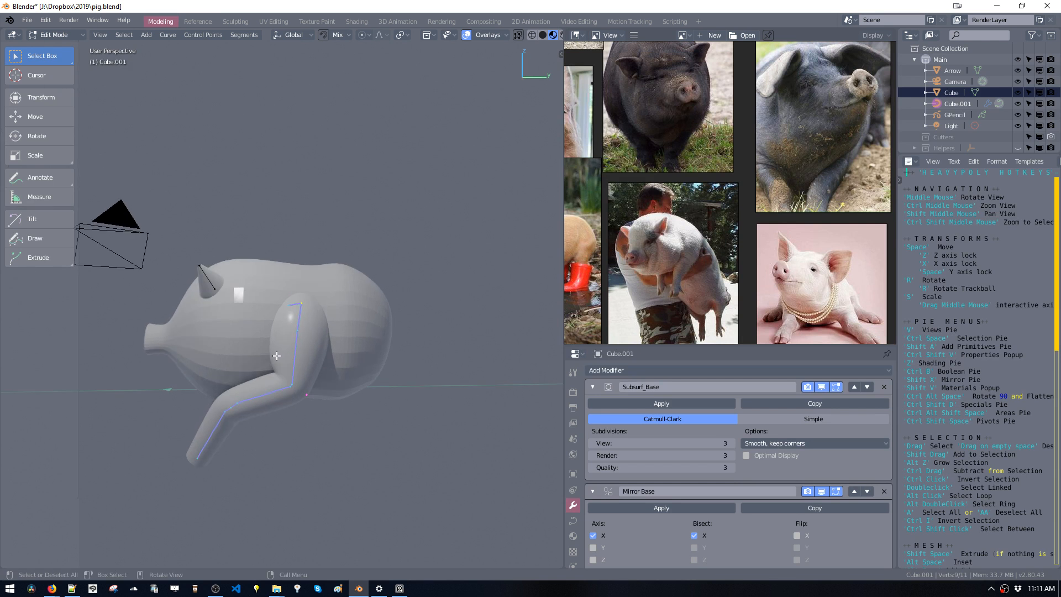
{"action": "key", "text": "shift+d"}
{"action": "key", "text": "space"}
{"action": "left_click", "coordinate": [380, 385]}
{"action": "key", "text": "F9"}
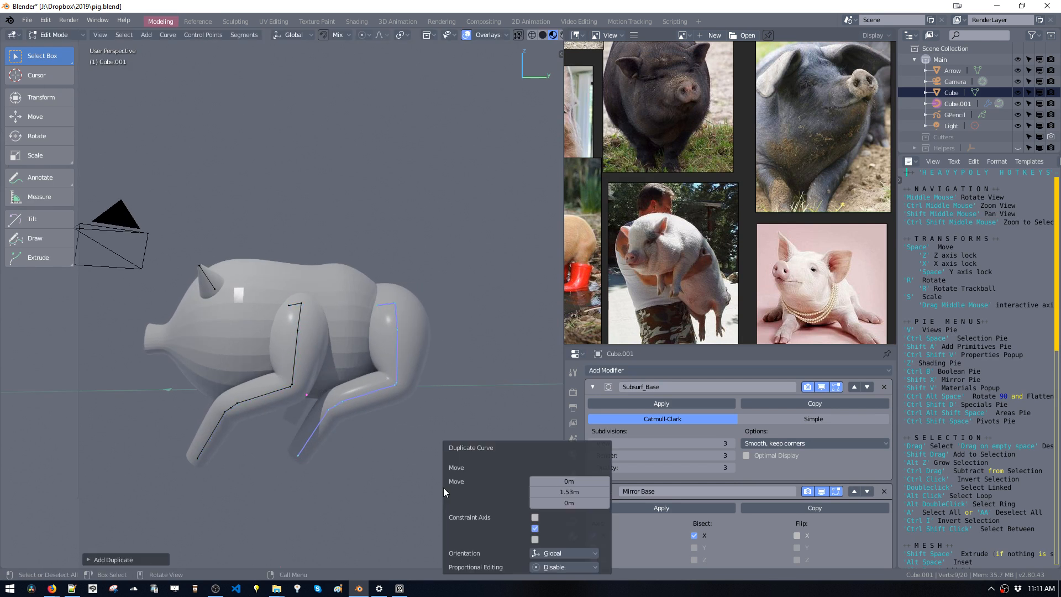
{"action": "key", "text": "s"}
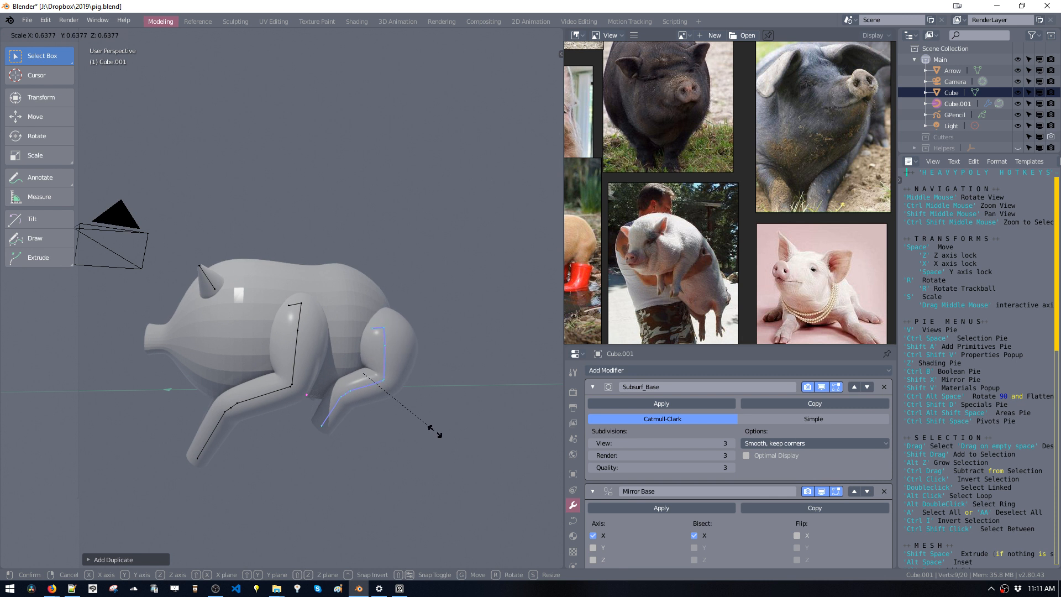
{"action": "left_click", "coordinate": [429, 416]}
Select the hind leg's four lower points and move them backward beneath the knee.
{"action": "middle_click_drag", "start_coordinate": [434, 429], "coordinate": [333, 396]}
{"action": "left_click", "coordinate": [311, 410]}
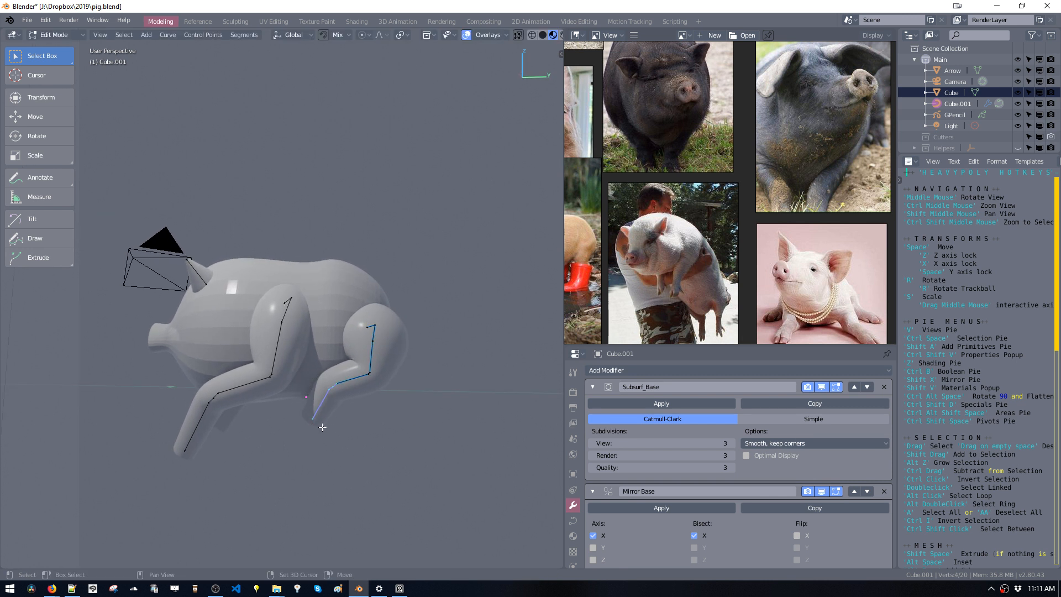
{"action": "key", "text": "g"}
{"action": "left_click", "coordinate": [339, 437]}
{"action": "middle_click_drag", "start_coordinate": [338, 437], "coordinate": [381, 451]}
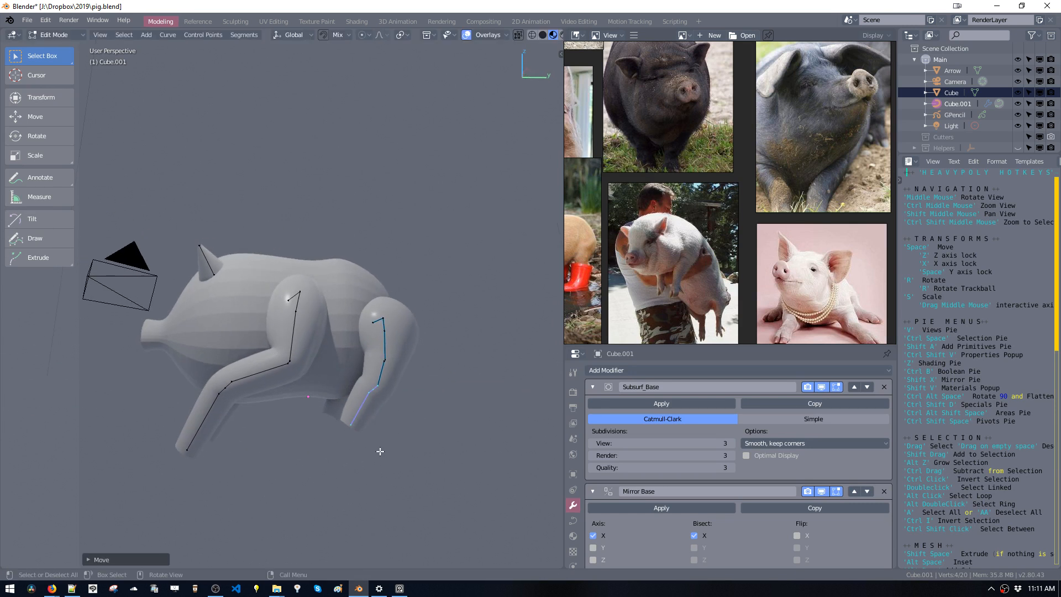
Rotate the hind leg's lower points to a near-vertical angle and nudge them into place.
{"action": "key", "text": "r"}
{"action": "left_click", "coordinate": [496, 379]}
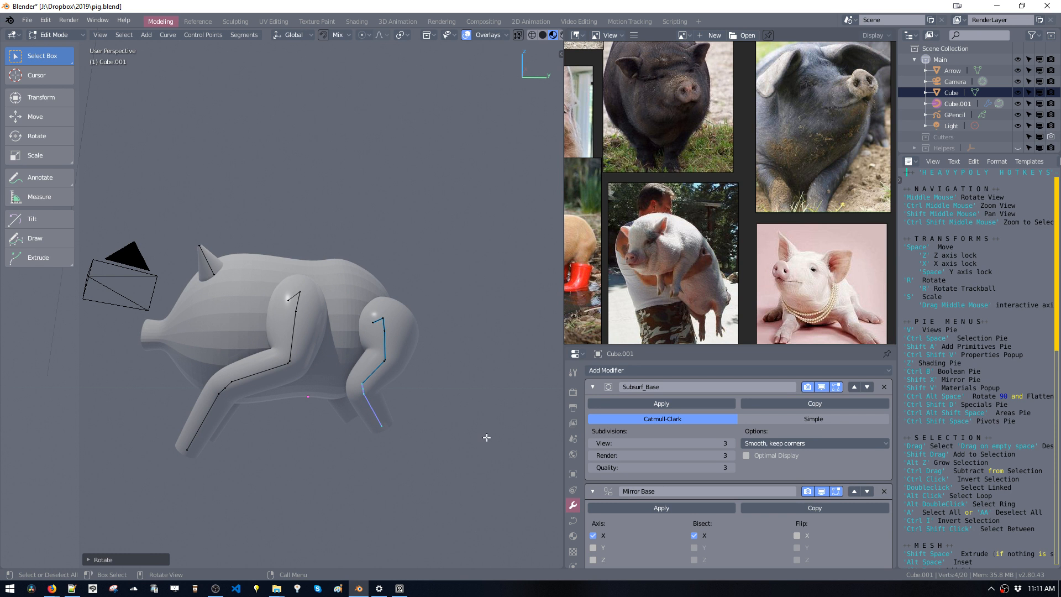
{"action": "key", "text": "g"}
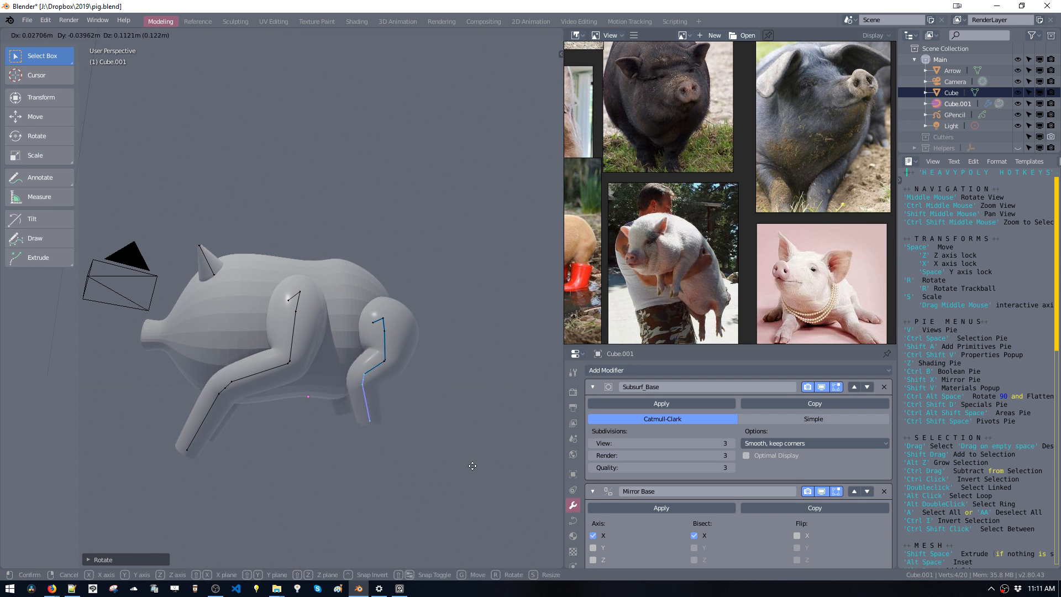
{"action": "left_click", "coordinate": [478, 474]}
Move the hind leg's innermost hip point up into the body and shift the neighbouring hip point backward.
{"action": "middle_click_drag", "start_coordinate": [479, 474], "coordinate": [430, 473]}
{"action": "middle_click_drag", "start_coordinate": [363, 354], "coordinate": [391, 333]}
{"action": "key", "text": "g"}
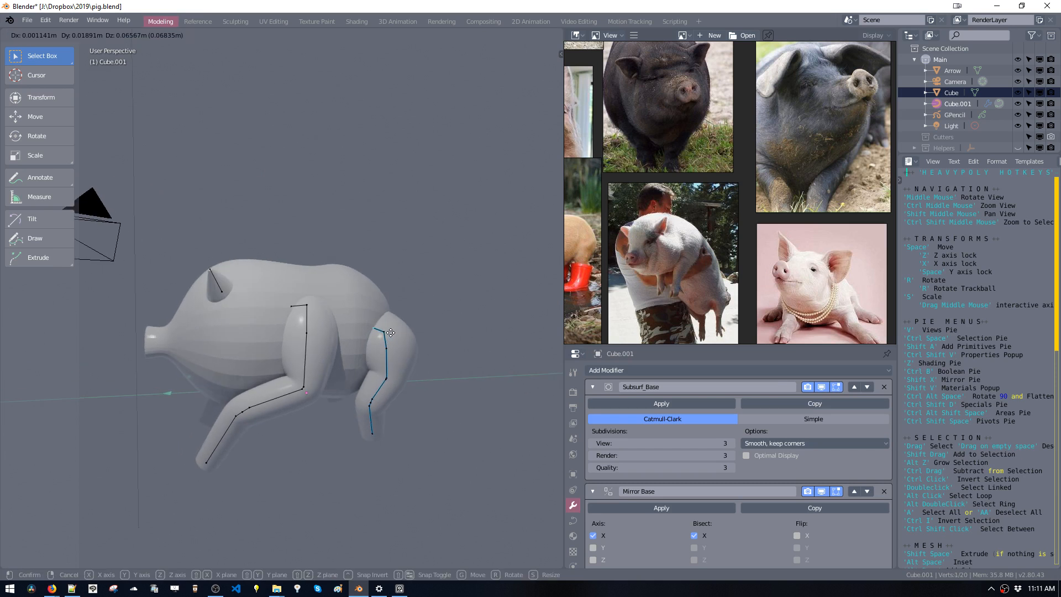
{"action": "left_click", "coordinate": [387, 337]}
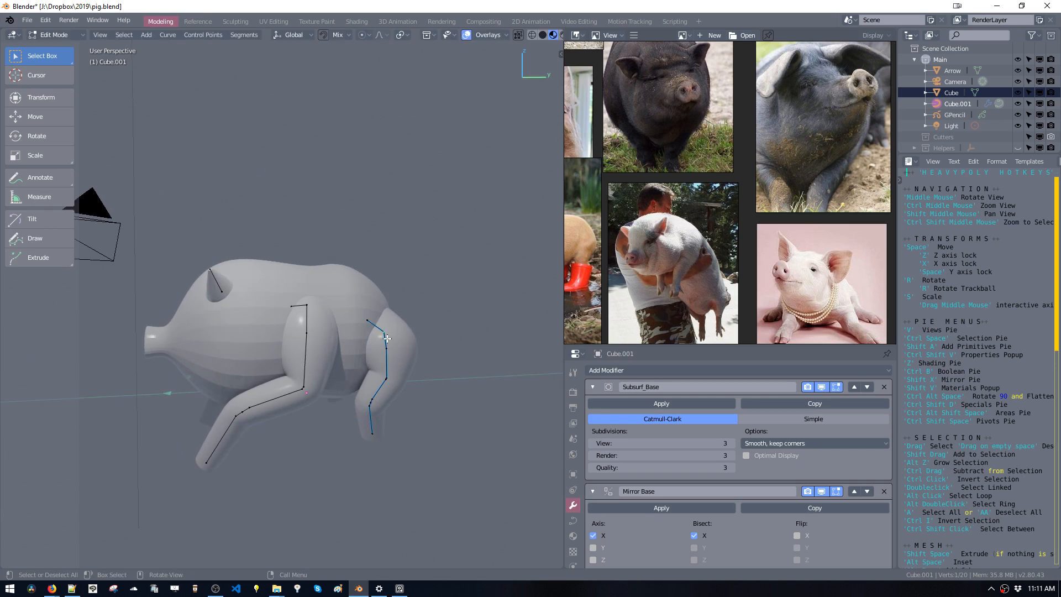
{"action": "key", "text": "g"}
{"action": "left_click", "coordinate": [391, 354]}
Move the hind leg's thigh point backward and thicken its radius for a fuller haunch.
{"action": "key", "text": "g"}
{"action": "left_click", "coordinate": [400, 360]}
{"action": "key", "text": "alt+s"}
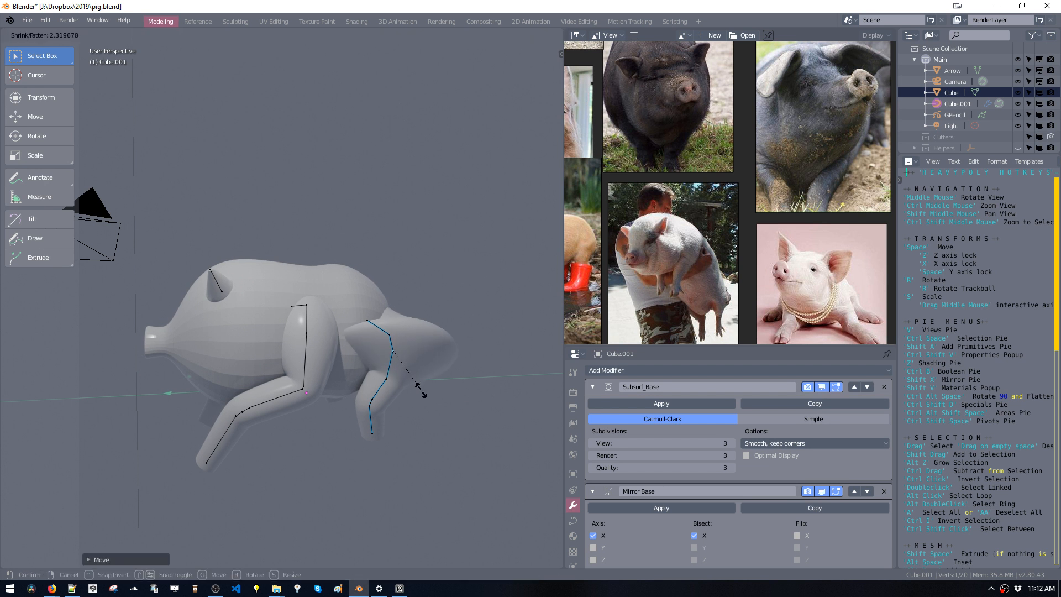
{"action": "left_click", "coordinate": [402, 361]}
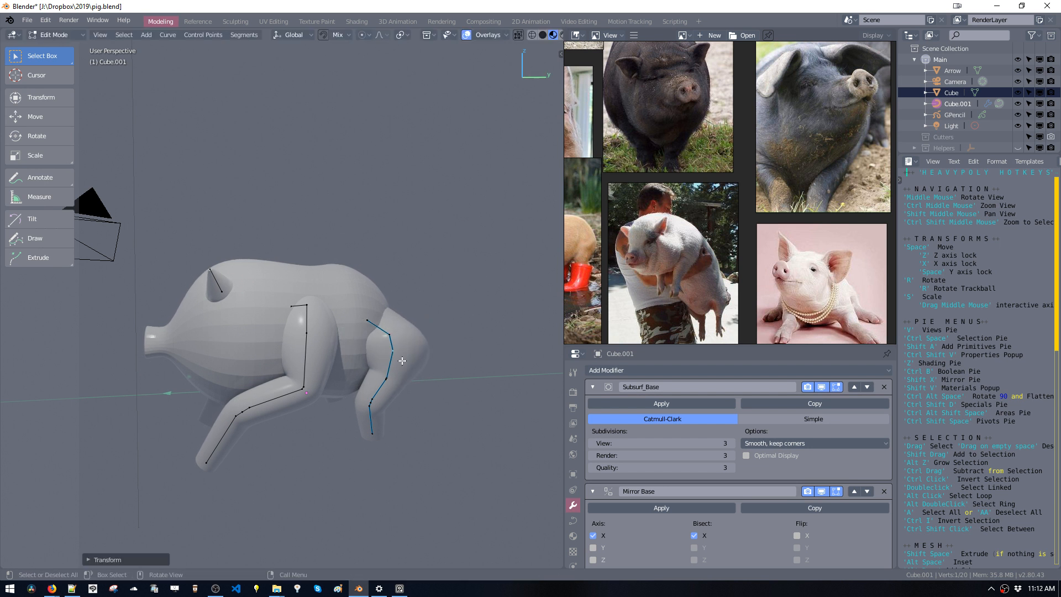
Move the hind leg's hip point up and forward, and pull the hip and thigh points inward toward the body.
{"action": "key", "text": "g"}
{"action": "left_click", "coordinate": [391, 333]}
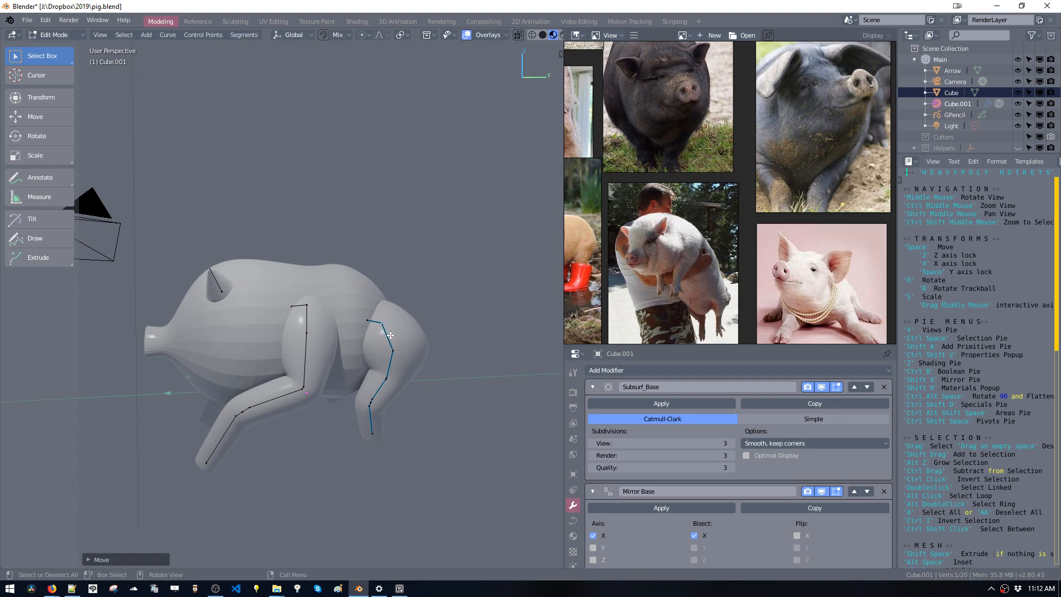
{"action": "middle_click_drag", "start_coordinate": [392, 334], "coordinate": [243, 322]}
{"action": "key", "text": "space"}
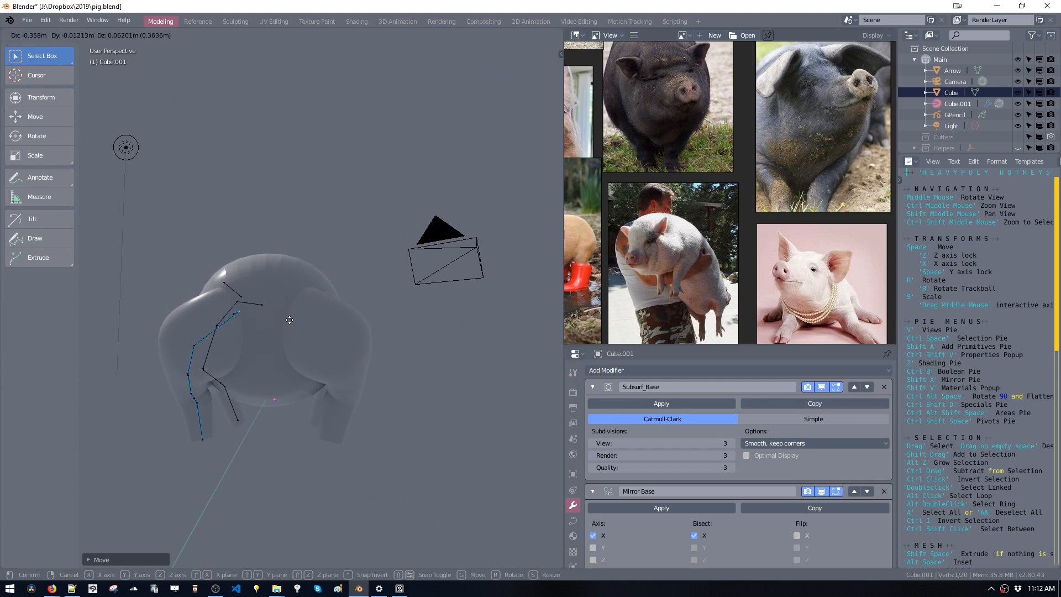
{"action": "left_click", "coordinate": [293, 318]}
{"action": "key", "text": "space"}
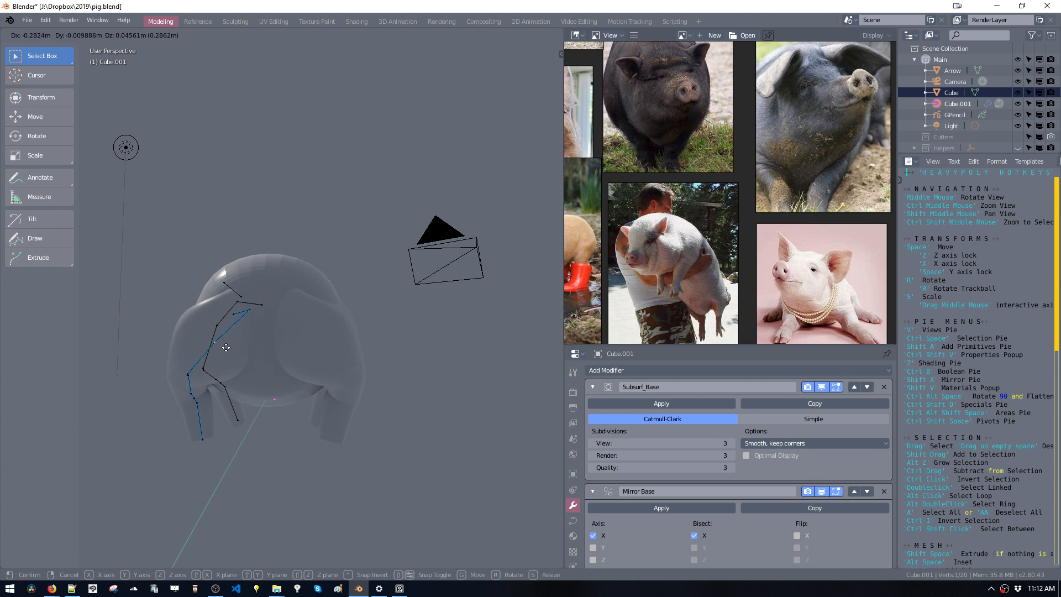
{"action": "left_click", "coordinate": [234, 350]}
Nudge the hind leg's thigh and knee points to refine the leg's side profile.
{"action": "middle_click_drag", "start_coordinate": [235, 350], "coordinate": [365, 362]}
{"action": "key", "text": "space"}
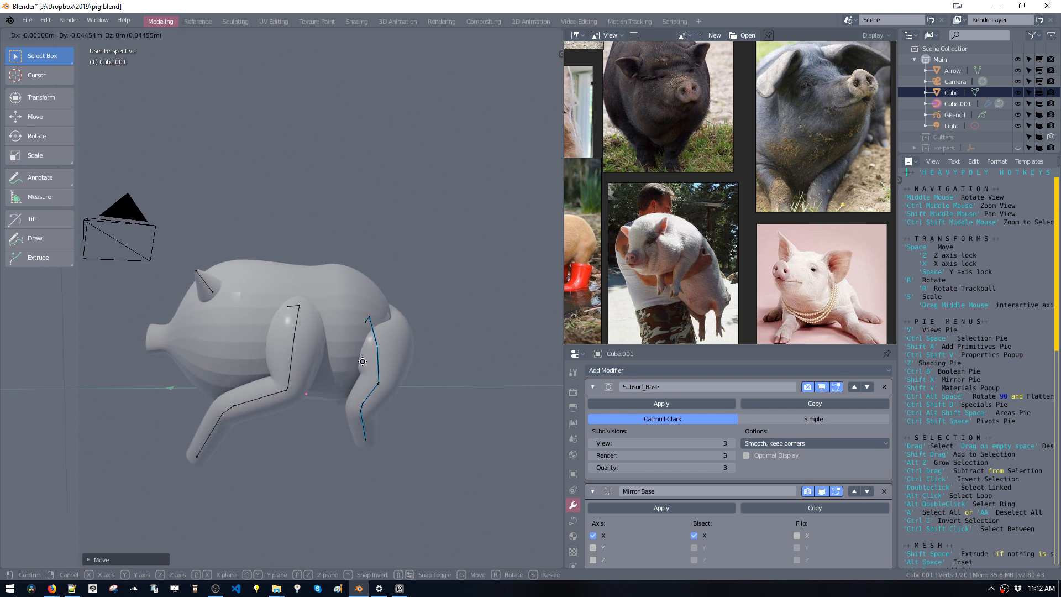
{"action": "left_click", "coordinate": [373, 376]}
{"action": "key", "text": "space"}
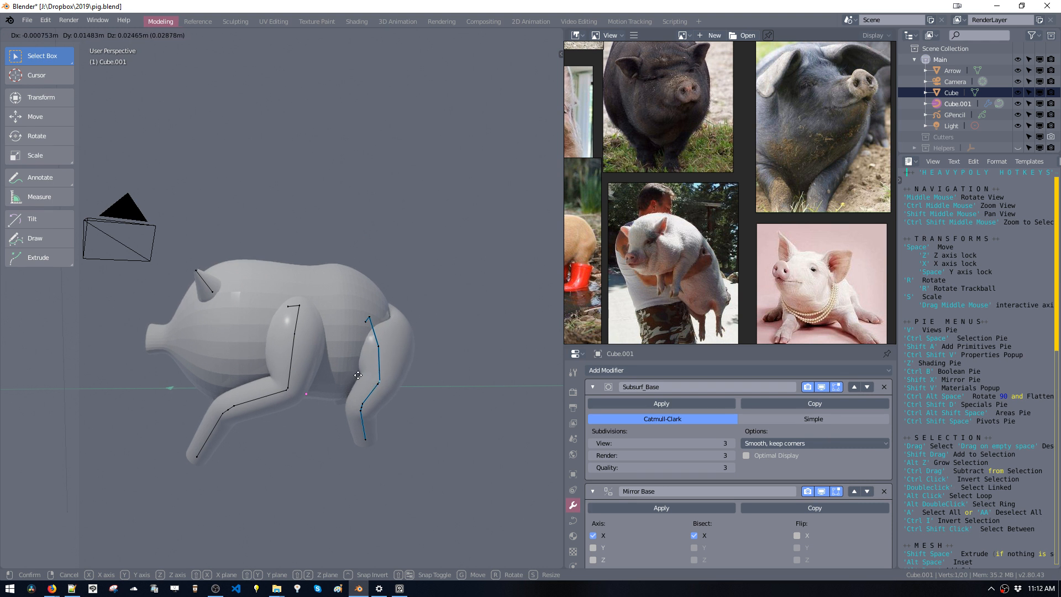
{"action": "left_click", "coordinate": [358, 375]}
Select the four lower points of the hind leg and nudge them slightly backward.
{"action": "middle_click_drag", "start_coordinate": [358, 375], "coordinate": [366, 382]}
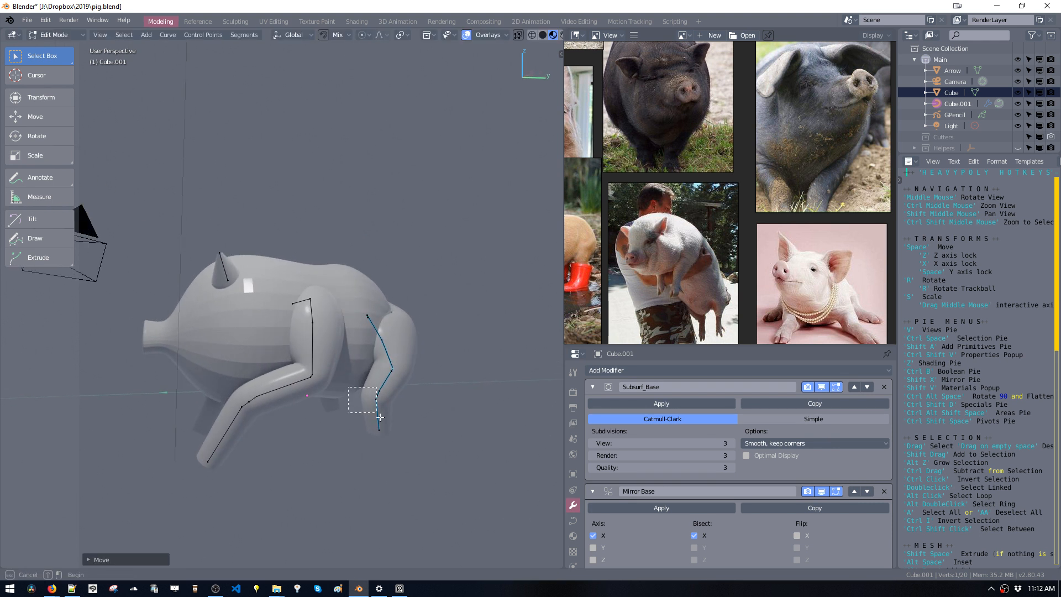
{"action": "left_click_drag", "start_coordinate": [380, 418], "coordinate": [382, 420]}
{"action": "key", "text": "space"}
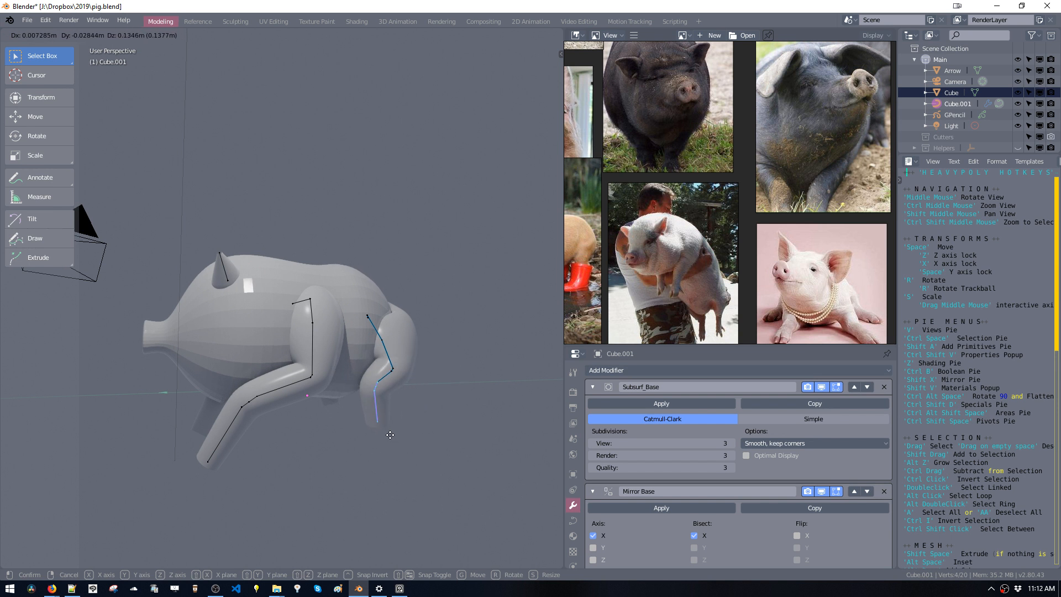
{"action": "left_click", "coordinate": [435, 502]}
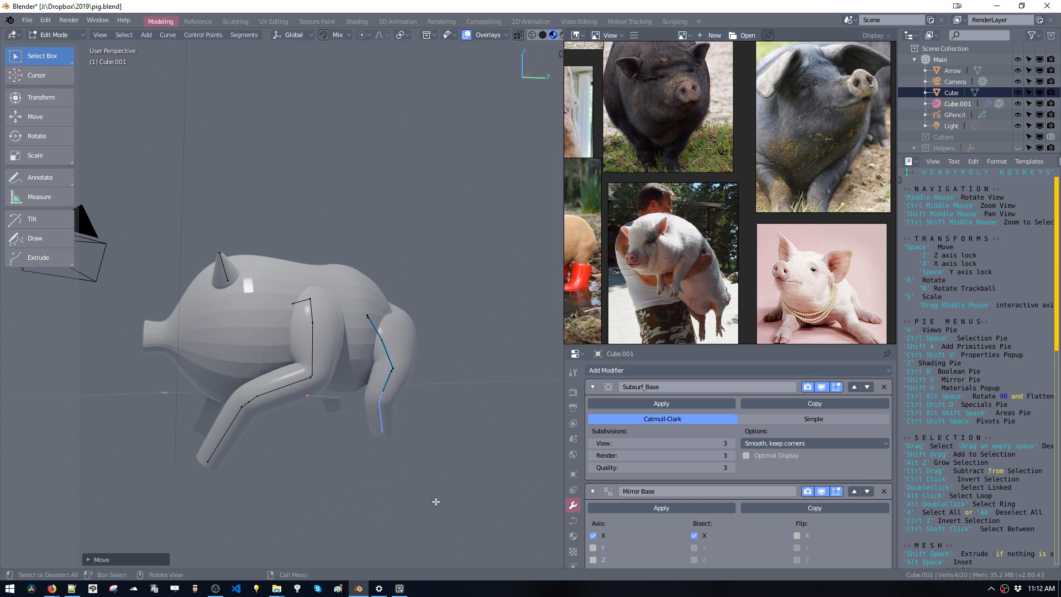
Leave curve editing, select the pig's body and shade it smooth.
{"action": "middle_click_drag", "start_coordinate": [436, 502], "coordinate": [332, 446]}
{"action": "key", "text": "v"}
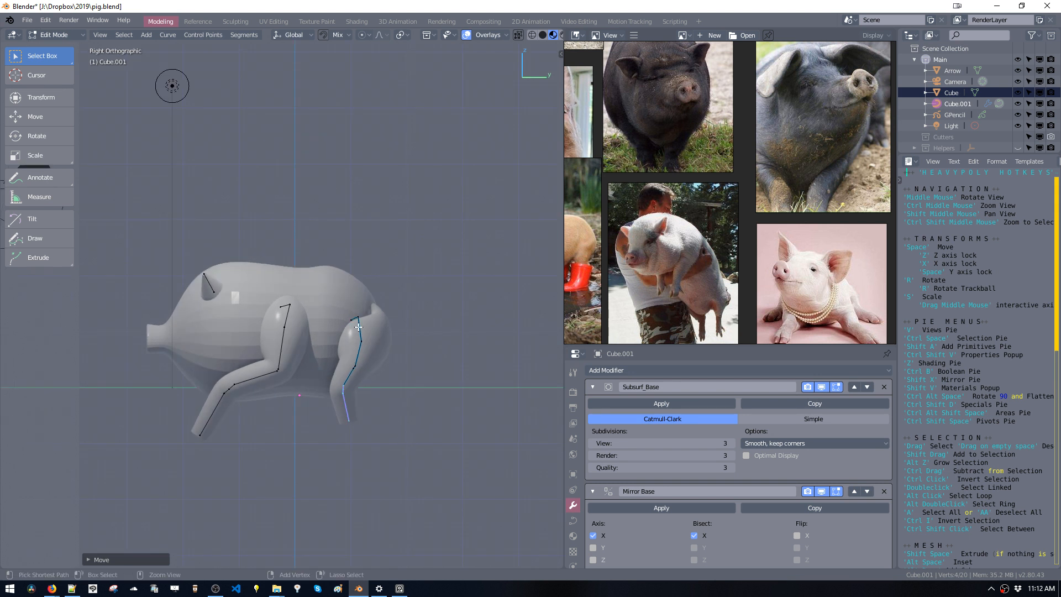
{"action": "key", "text": "Tab"}
{"action": "mouse_move", "coordinate": [344, 345]}
{"action": "middle_mouse_down"}
{"action": "mouse_move", "coordinate": [404, 325]}
{"action": "mouse_move", "coordinate": [346, 353]}
{"action": "middle_mouse_up"}
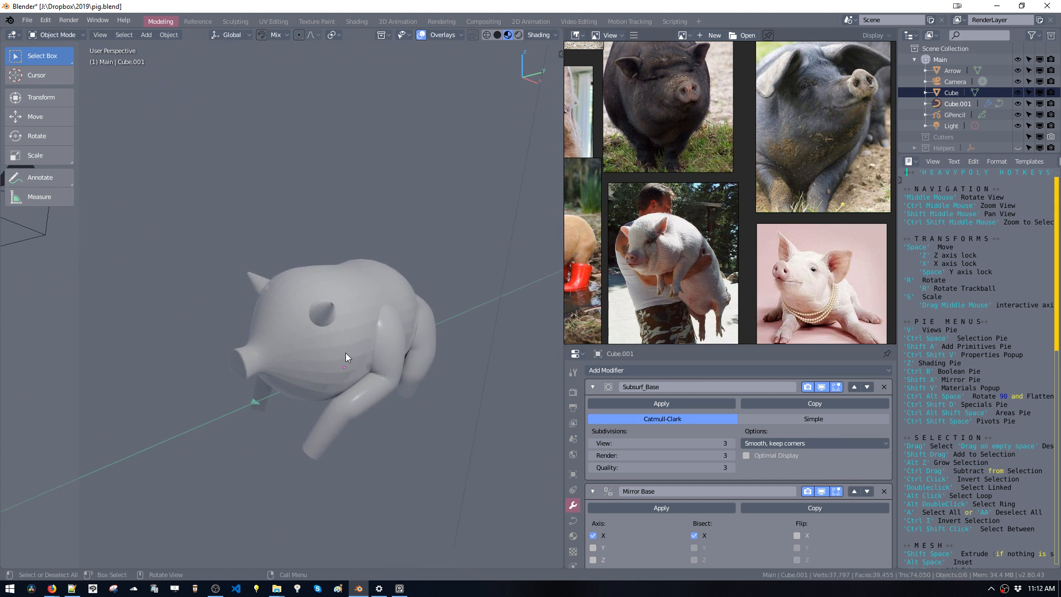
{"action": "left_click", "coordinate": [346, 354]}
{"action": "key", "text": "z"}
{"action": "left_click", "coordinate": [396, 424]}
{"action": "mouse_move", "coordinate": [396, 425]}
{"action": "middle_mouse_down"}
{"action": "mouse_move", "coordinate": [324, 341]}
{"action": "mouse_move", "coordinate": [336, 360]}
{"action": "mouse_move", "coordinate": [192, 346]}
{"action": "mouse_move", "coordinate": [356, 362]}
{"action": "middle_mouse_up"}
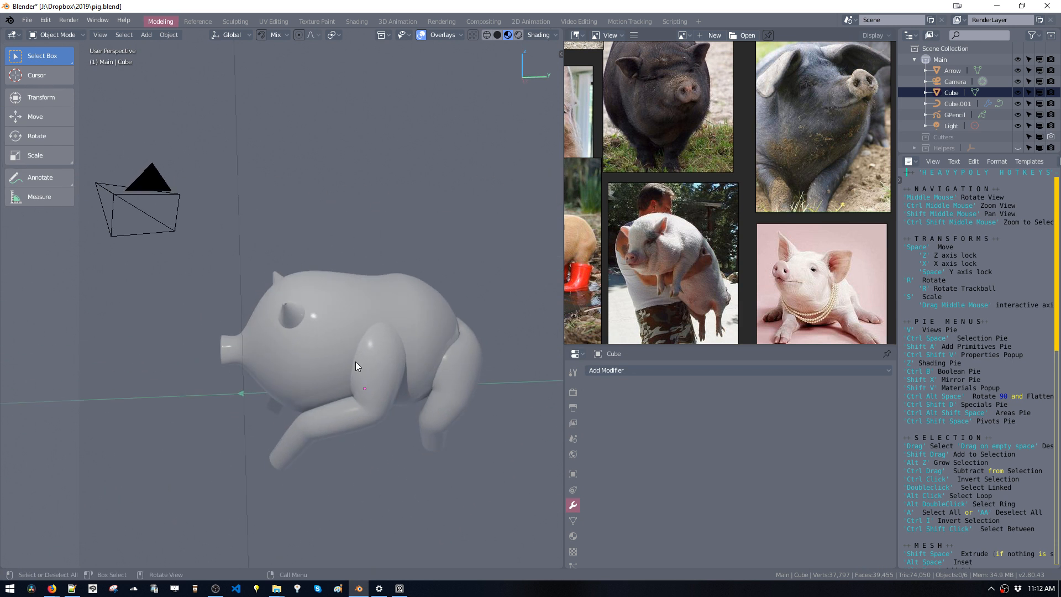
Bring further pig reference photos into view, and open the body mesh for edge editing in the right side view.
{"action": "middle_click_drag", "start_coordinate": [805, 241], "coordinate": [861, 220]}
{"action": "middle_click_drag", "start_coordinate": [713, 197], "coordinate": [750, 304]}
{"action": "middle_click_drag", "start_coordinate": [771, 269], "coordinate": [671, 172]}
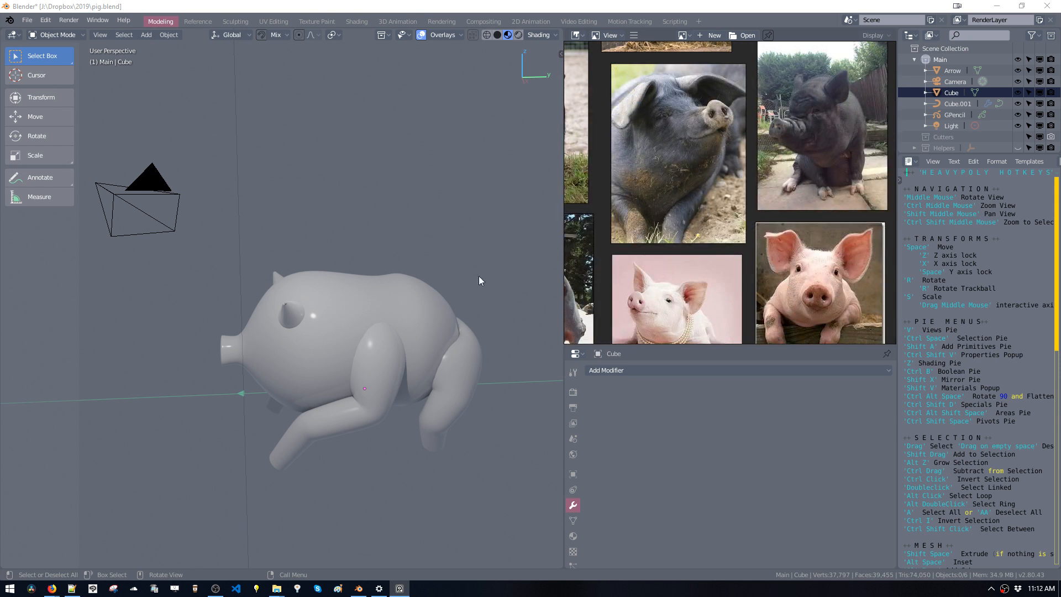
{"action": "middle_click_drag", "start_coordinate": [479, 277], "coordinate": [403, 308]}
{"action": "key", "text": "v"}
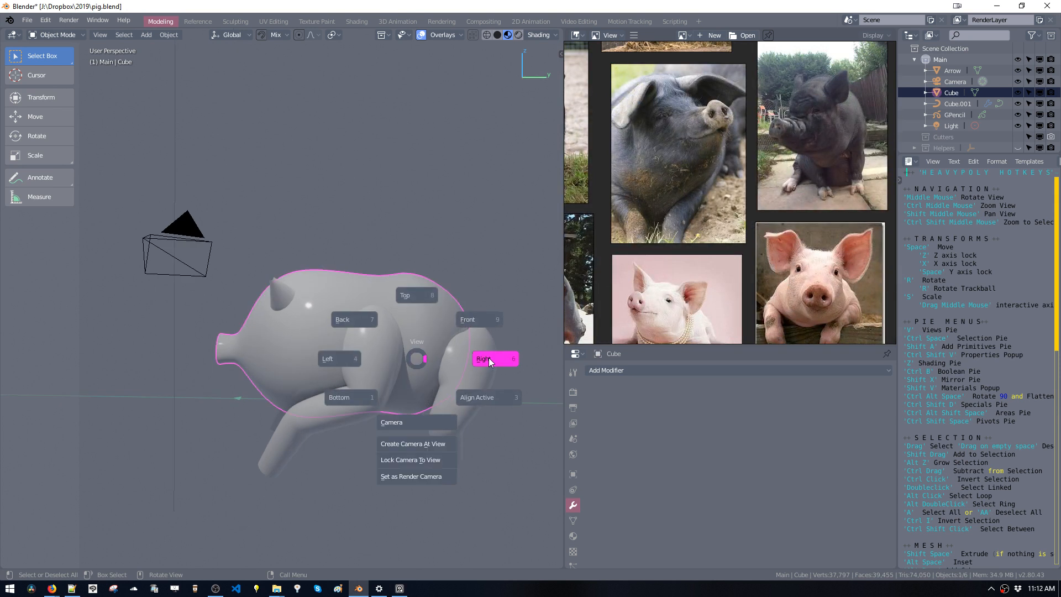
{"action": "left_click", "coordinate": [488, 357]}
{"action": "key", "text": "ctrl+space"}
{"action": "left_click", "coordinate": [376, 272]}
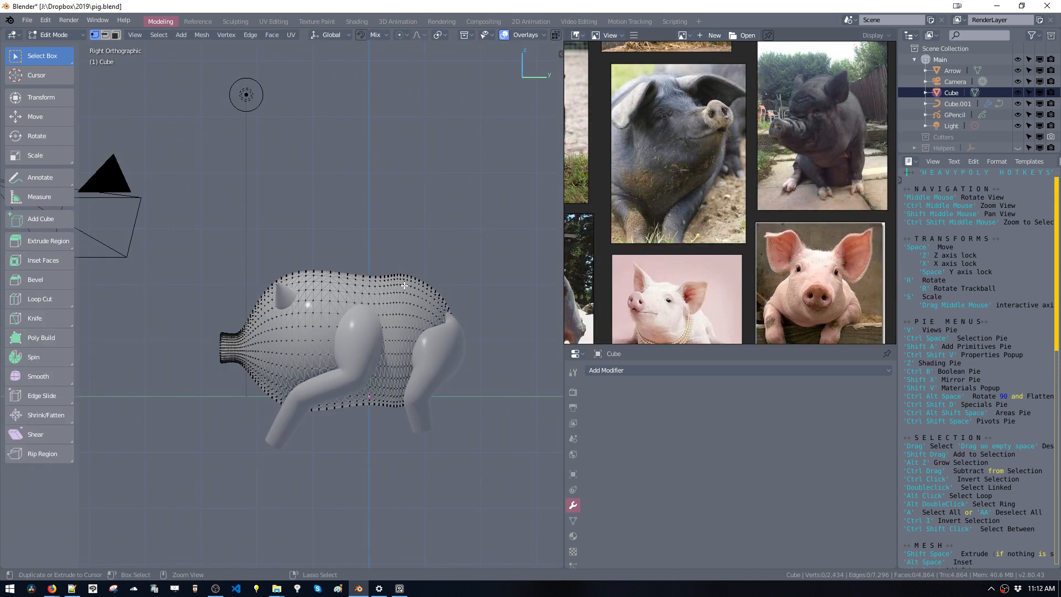
{"action": "key", "text": "Tab"}
{"action": "middle_click_drag", "start_coordinate": [403, 360], "coordinate": [417, 420]}
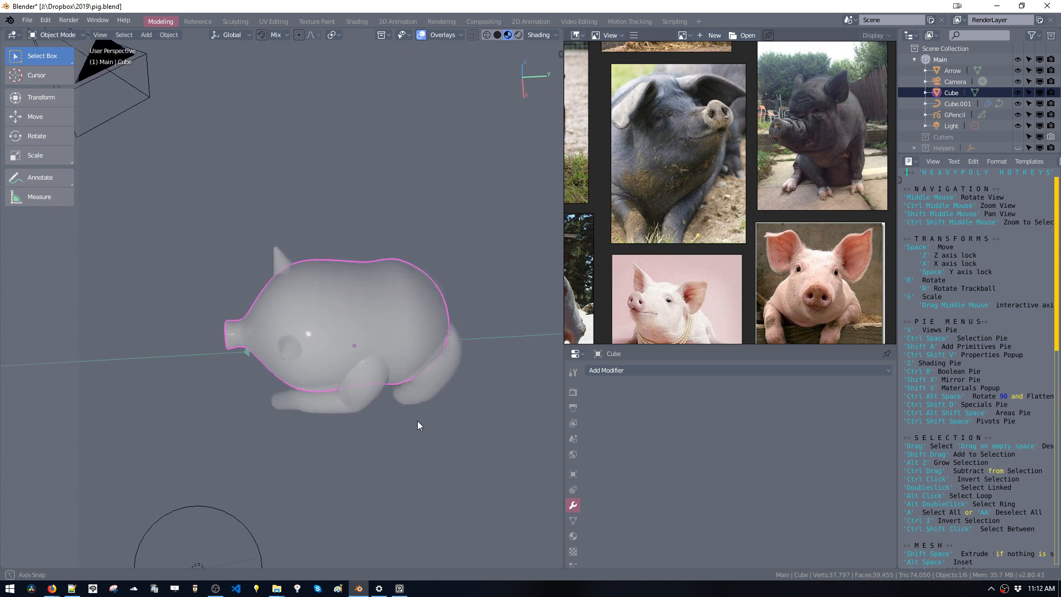
{"action": "key", "text": "v"}
{"action": "left_click", "coordinate": [497, 346]}
{"action": "key", "text": "ctrl+space"}
{"action": "left_click", "coordinate": [409, 303]}
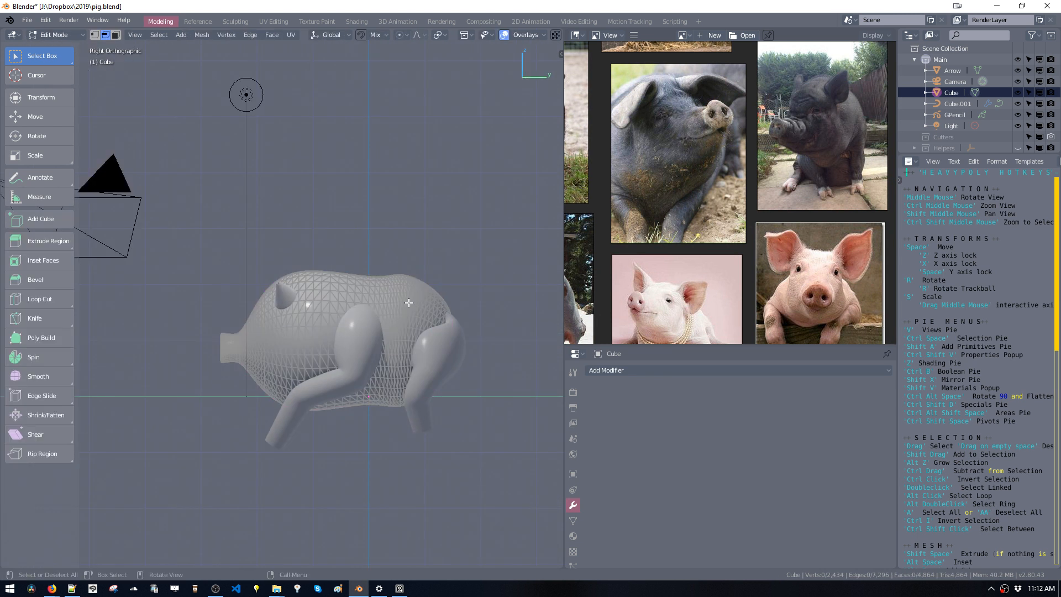
{"action": "key", "text": "ctrl+space"}
{"action": "left_click", "coordinate": [409, 353]}
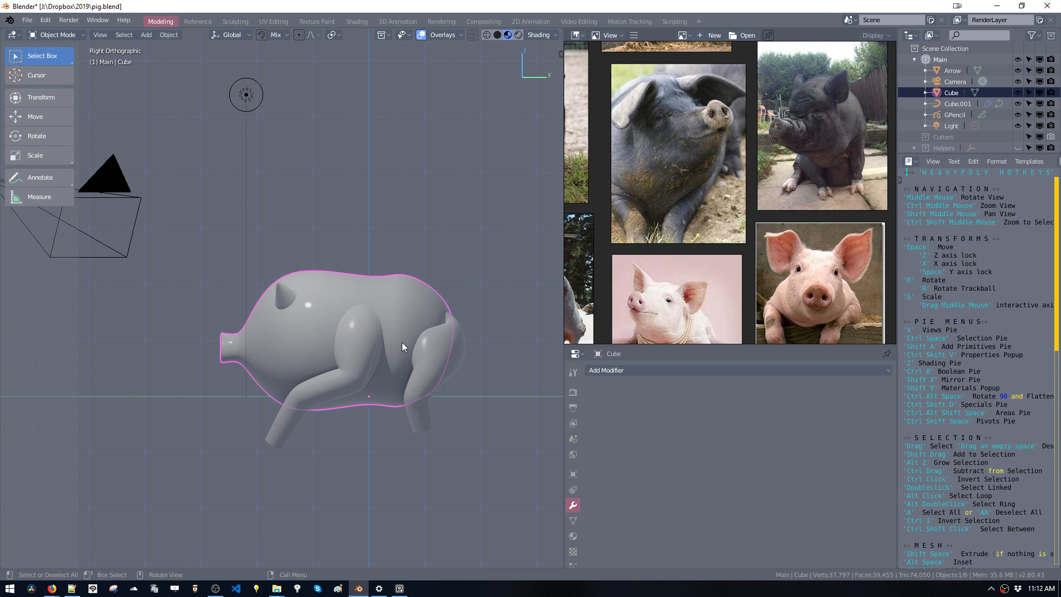
{"action": "key", "text": "ctrl+space"}
{"action": "key", "text": "a"}
{"action": "key", "text": "a"}
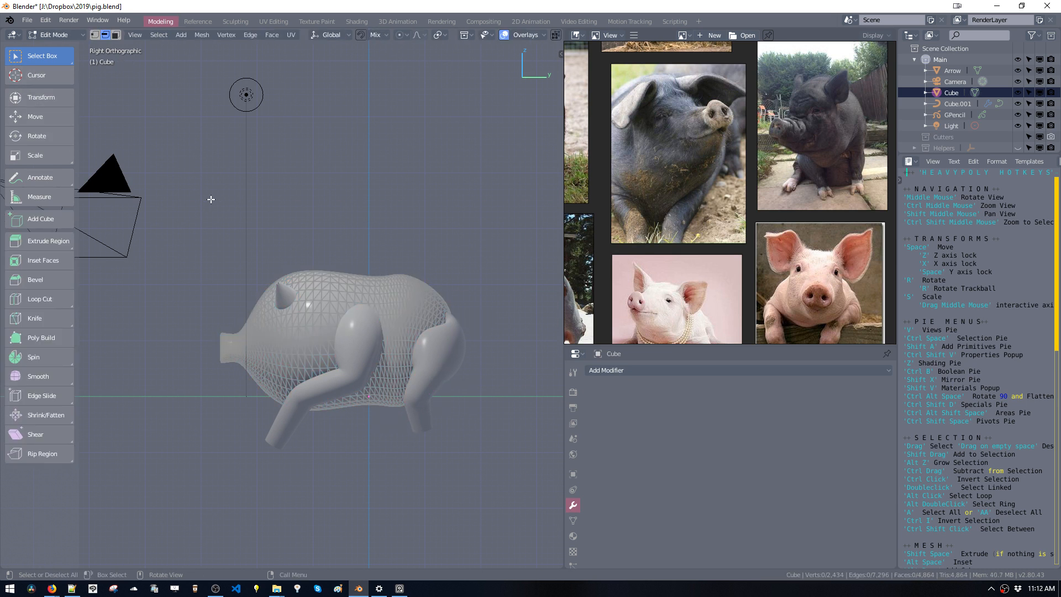
{"action": "key", "text": "ctrl+space"}
{"action": "left_click", "coordinate": [314, 305]}
{"action": "key", "text": "z"}
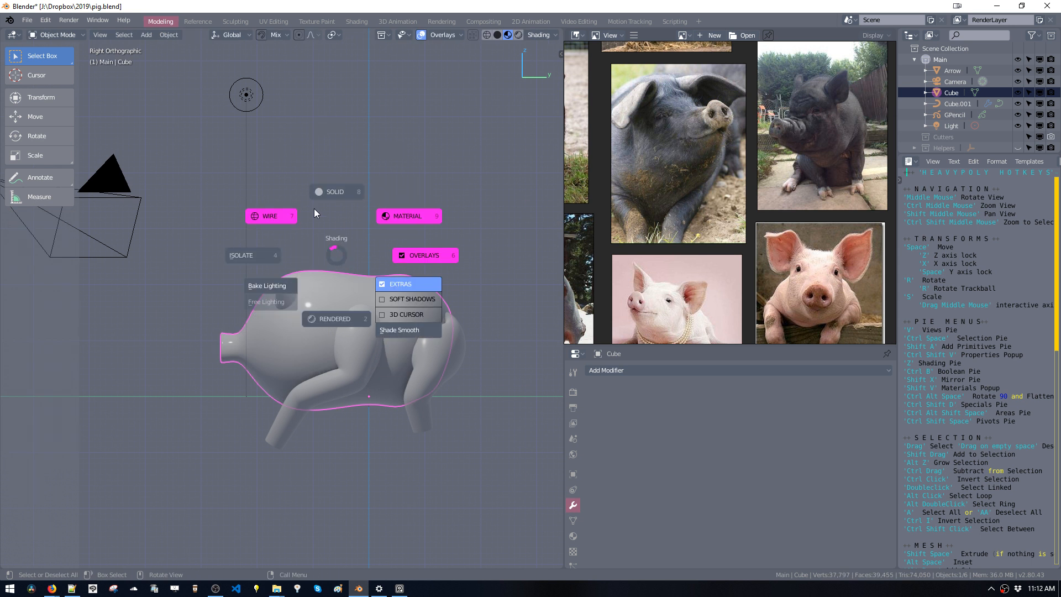
{"action": "key", "text": "Escape"}
{"action": "key", "text": "ctrl+space"}
{"action": "left_click", "coordinate": [393, 283]}
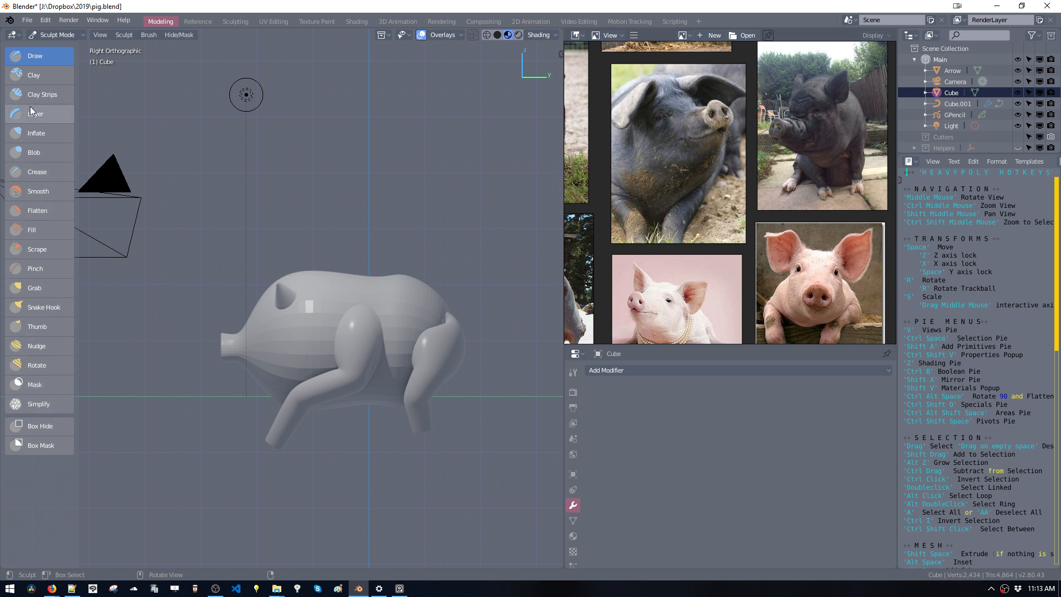
Select the body mesh's rear section in Edit Mode and enable proportional editing.
{"action": "key", "text": "Tab"}
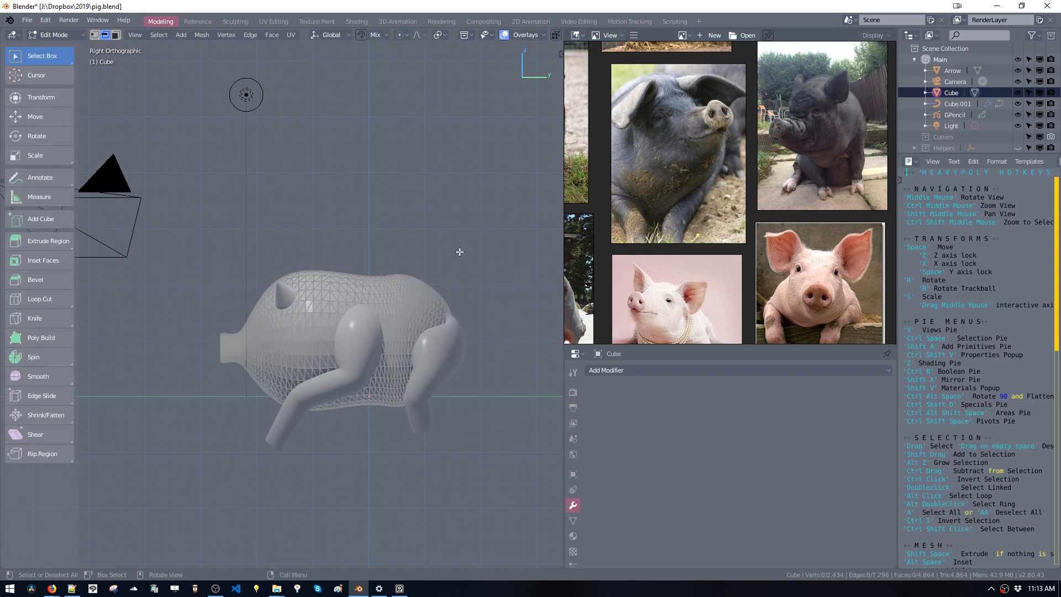
{"action": "left_click_drag", "start_coordinate": [503, 250], "coordinate": [401, 437]}
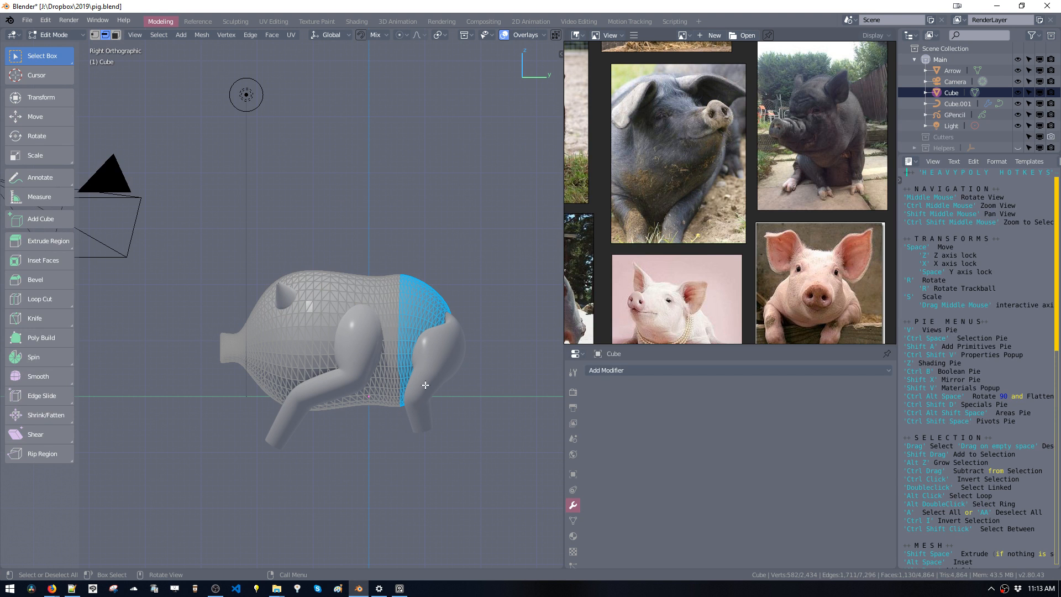
{"action": "left_click", "coordinate": [401, 34]}
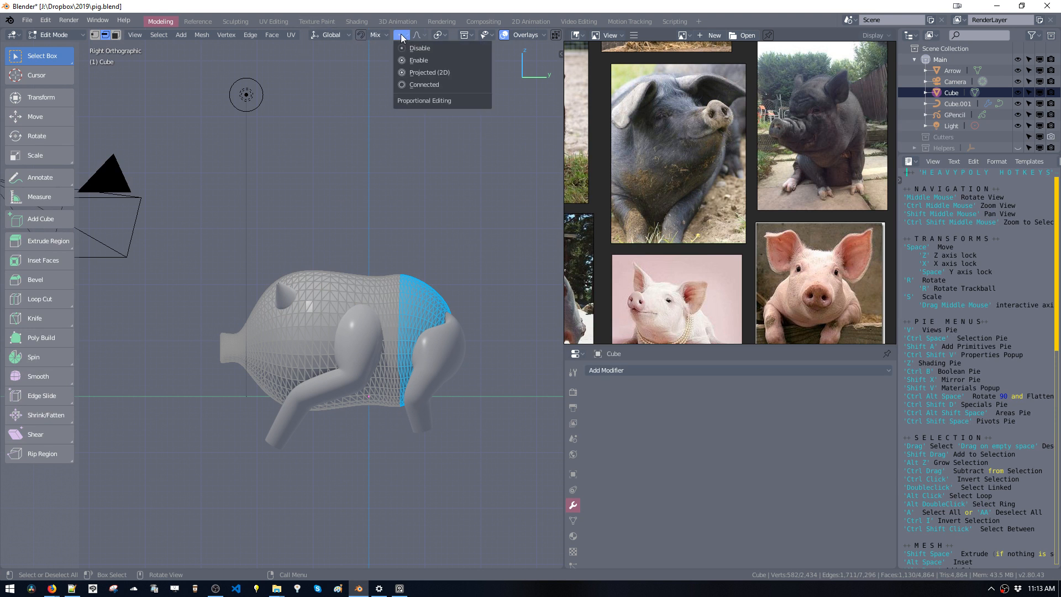
{"action": "left_click", "coordinate": [407, 62]}
Try to rotate and move the body's rear section with proportional editing, and undo both transforms.
{"action": "key", "text": "r"}
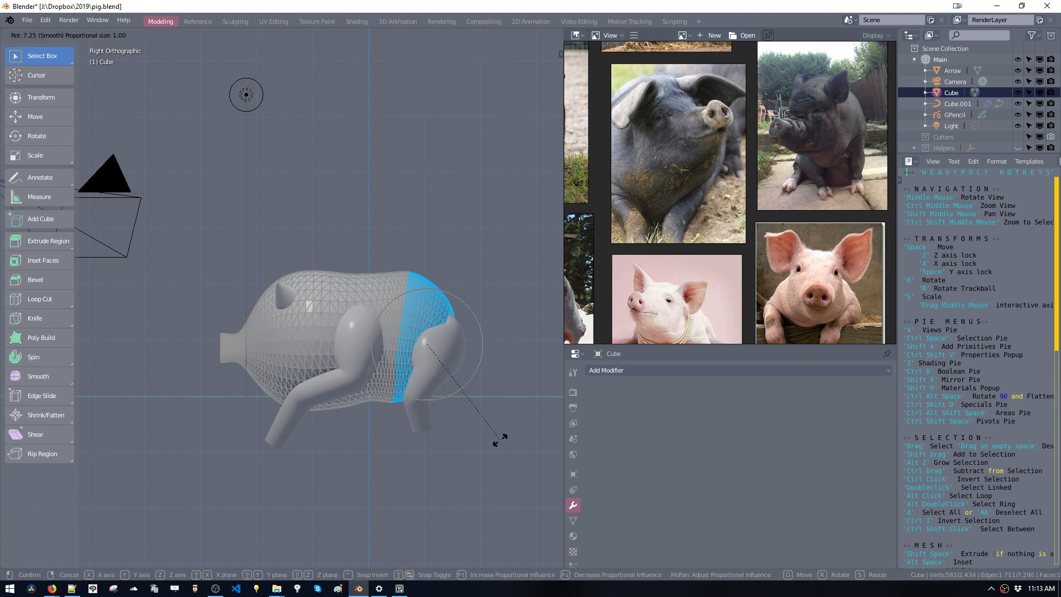
{"action": "left_click", "coordinate": [450, 467]}
{"action": "key", "text": "g"}
{"action": "left_click", "coordinate": [443, 463]}
{"action": "key", "text": "ctrl+z"}
{"action": "key", "text": "ctrl+z"}
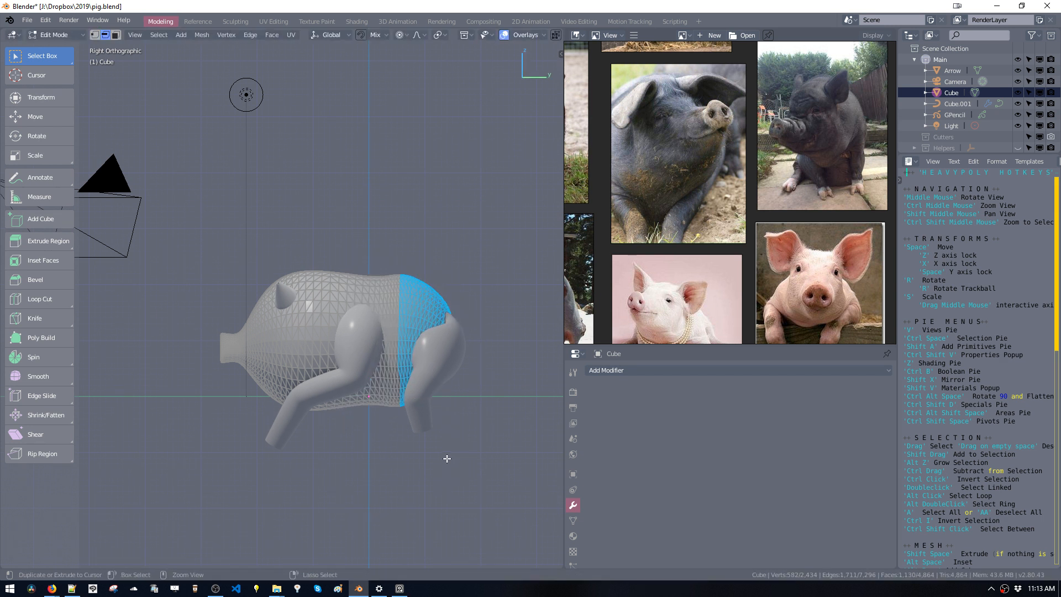
Move the body's rear section slightly down and forward with proportional size 1.33, and tilt the rump downward.
{"action": "key", "text": "g"}
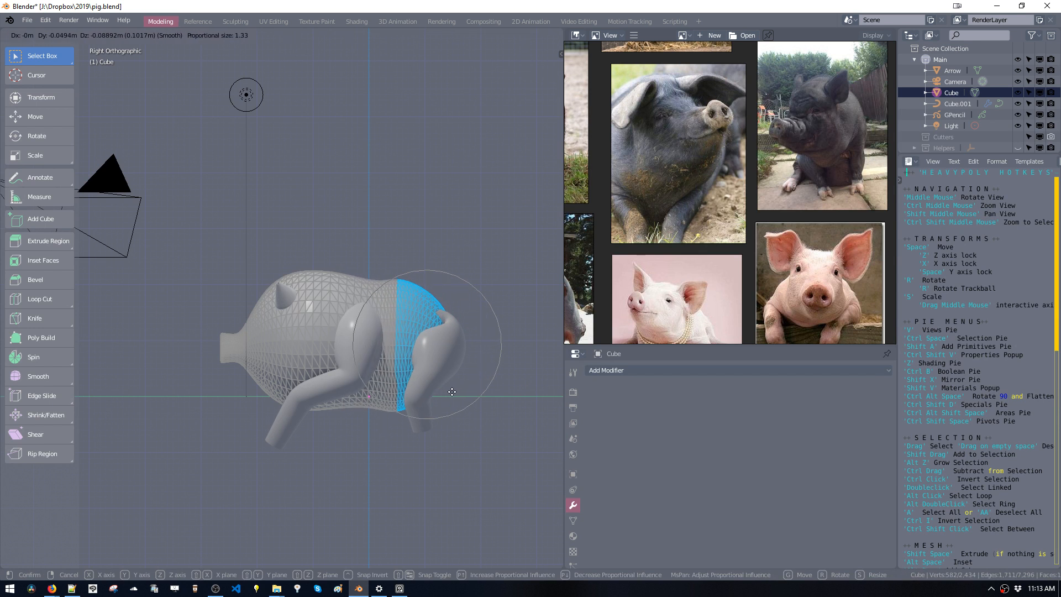
{"action": "left_click", "coordinate": [452, 393]}
{"action": "key", "text": "r"}
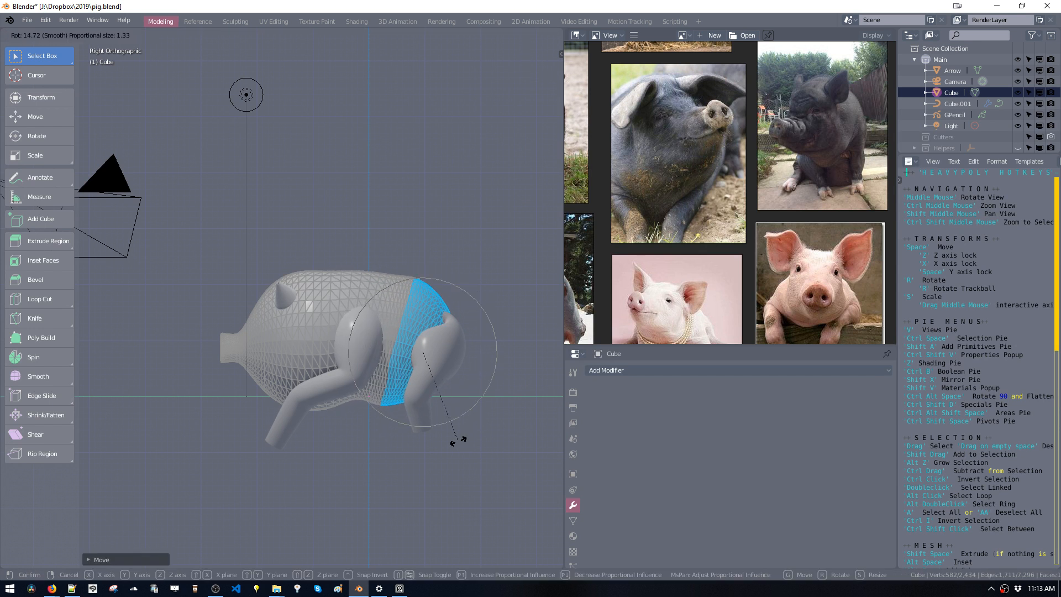
{"action": "left_click", "coordinate": [445, 442]}
Lower the rear section further, rotate it again and shift it forward so the rump curls under the body.
{"action": "key", "text": "g"}
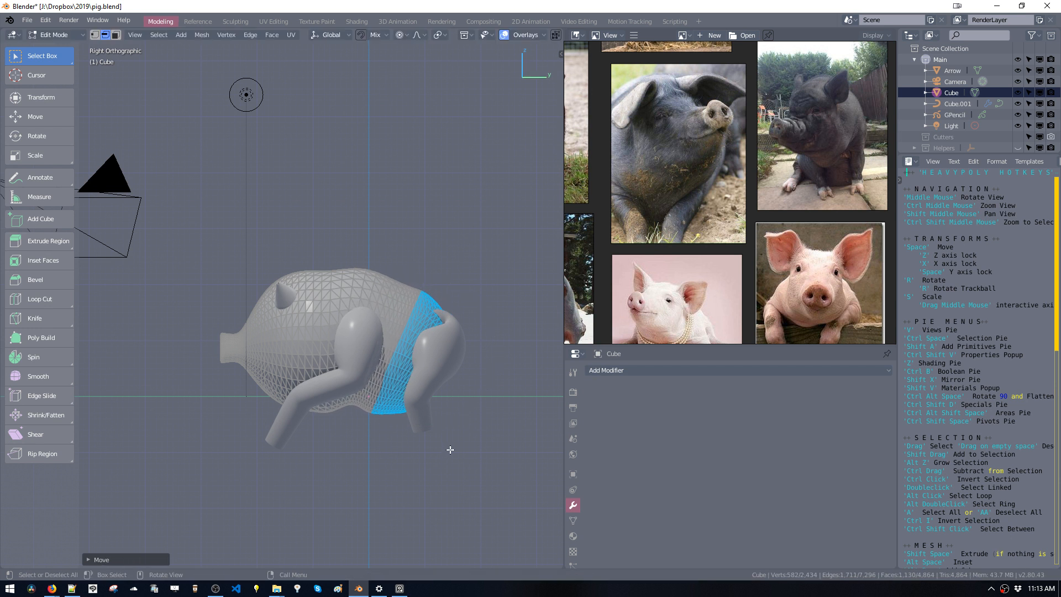
{"action": "left_click", "coordinate": [399, 467]}
{"action": "key", "text": "r"}
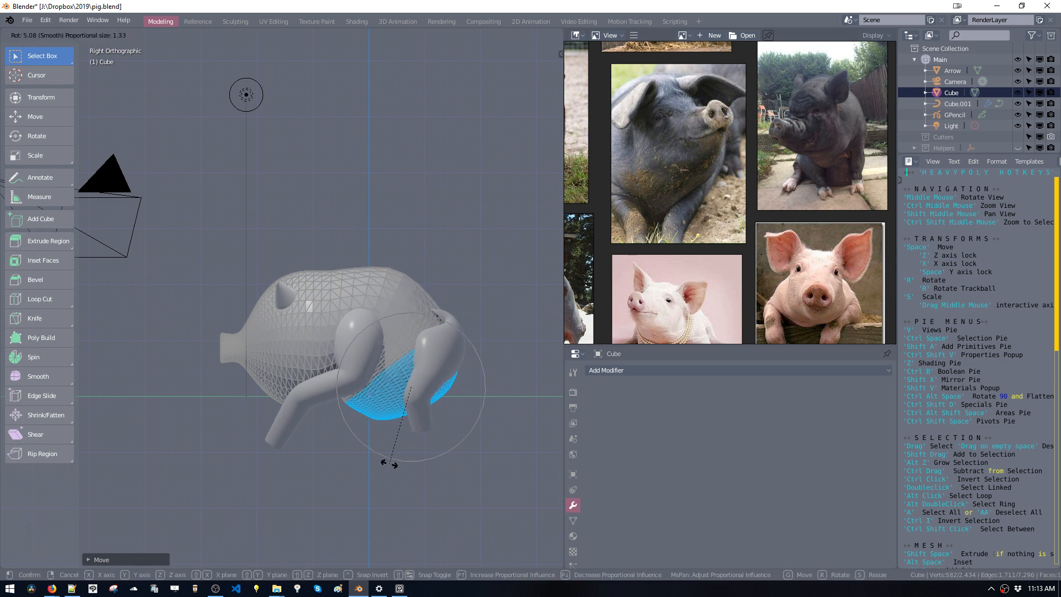
{"action": "left_click", "coordinate": [380, 438]}
{"action": "key", "text": "space"}
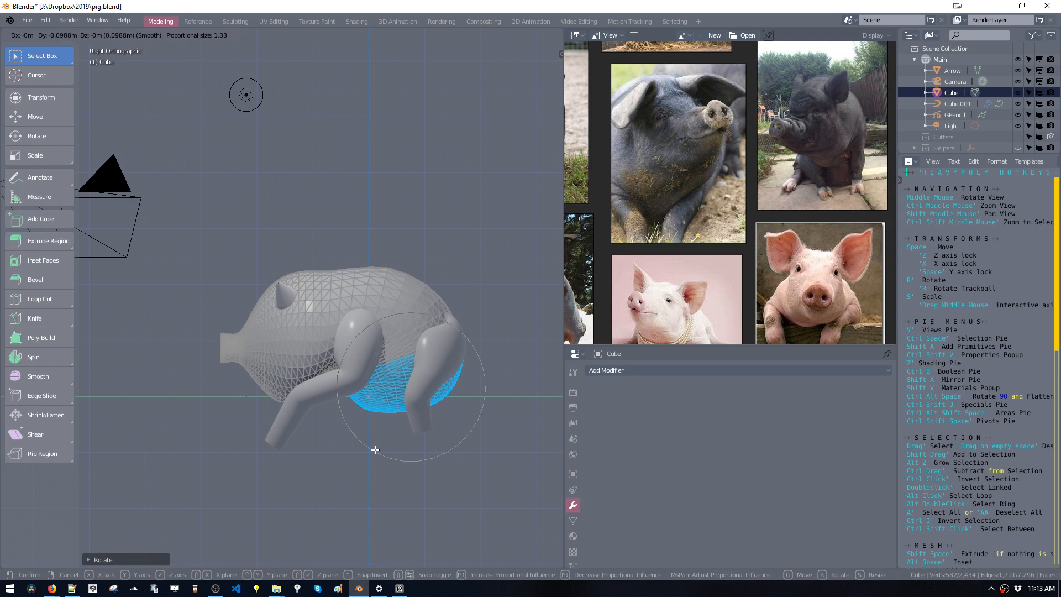
{"action": "left_click", "coordinate": [374, 449]}
Open the leg curves for editing and move the whole hind leg straight down to meet the reshaped rump.
{"action": "mouse_move", "coordinate": [397, 420]}
{"action": "middle_mouse_down"}
{"action": "mouse_move", "coordinate": [471, 365]}
{"action": "mouse_move", "coordinate": [473, 314]}
{"action": "mouse_move", "coordinate": [405, 381]}
{"action": "mouse_move", "coordinate": [504, 407]}
{"action": "mouse_move", "coordinate": [514, 383]}
{"action": "mouse_move", "coordinate": [389, 393]}
{"action": "mouse_move", "coordinate": [393, 334]}
{"action": "mouse_move", "coordinate": [384, 396]}
{"action": "mouse_move", "coordinate": [429, 432]}
{"action": "mouse_move", "coordinate": [434, 416]}
{"action": "middle_mouse_up"}
{"action": "key", "text": "Tab"}
{"action": "left_click", "coordinate": [396, 406]}
{"action": "key", "text": "Tab"}
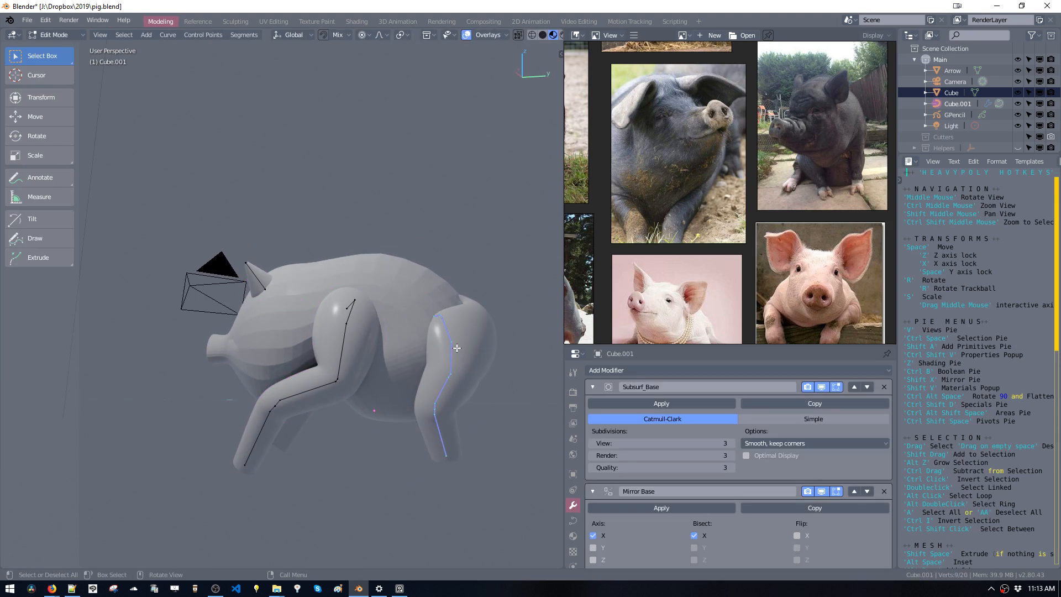
{"action": "key", "text": "space"}
{"action": "key", "text": "z"}
{"action": "left_click", "coordinate": [480, 443]}
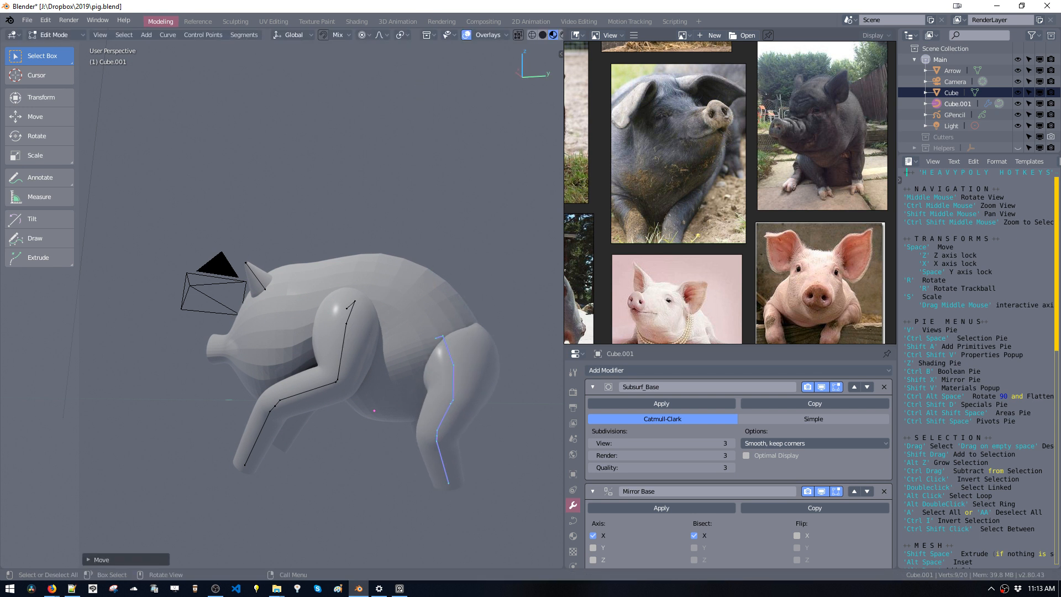
Rotate the hind leg so its foot swings forward, and move the leg forward beneath the rump.
{"action": "key", "text": "r"}
{"action": "left_click", "coordinate": [350, 399]}
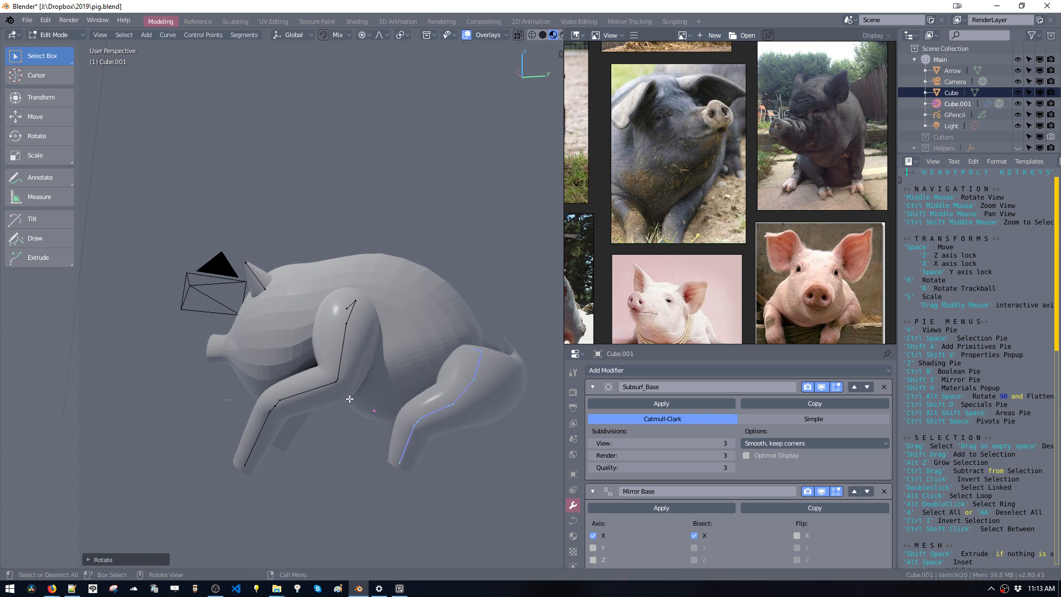
{"action": "key", "text": "space"}
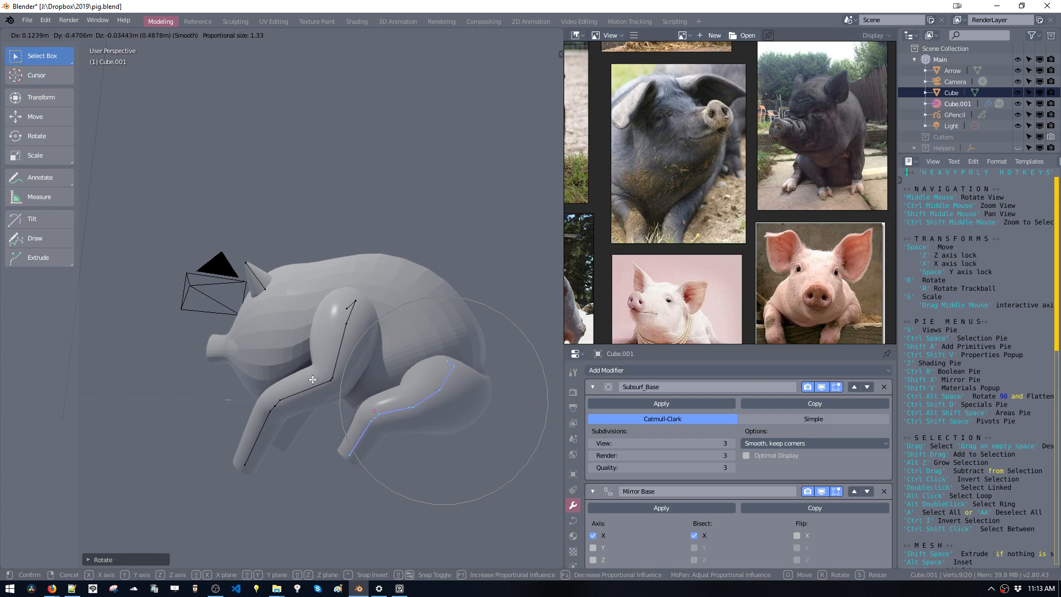
{"action": "left_click", "coordinate": [313, 380]}
Turn off proportional editing and move only the hind foot's end point slightly forward and up.
{"action": "middle_click_drag", "start_coordinate": [313, 380], "coordinate": [380, 441]}
{"action": "left_click_drag", "start_coordinate": [402, 463], "coordinate": [404, 464]}
{"action": "middle_click_drag", "start_coordinate": [403, 464], "coordinate": [369, 447]}
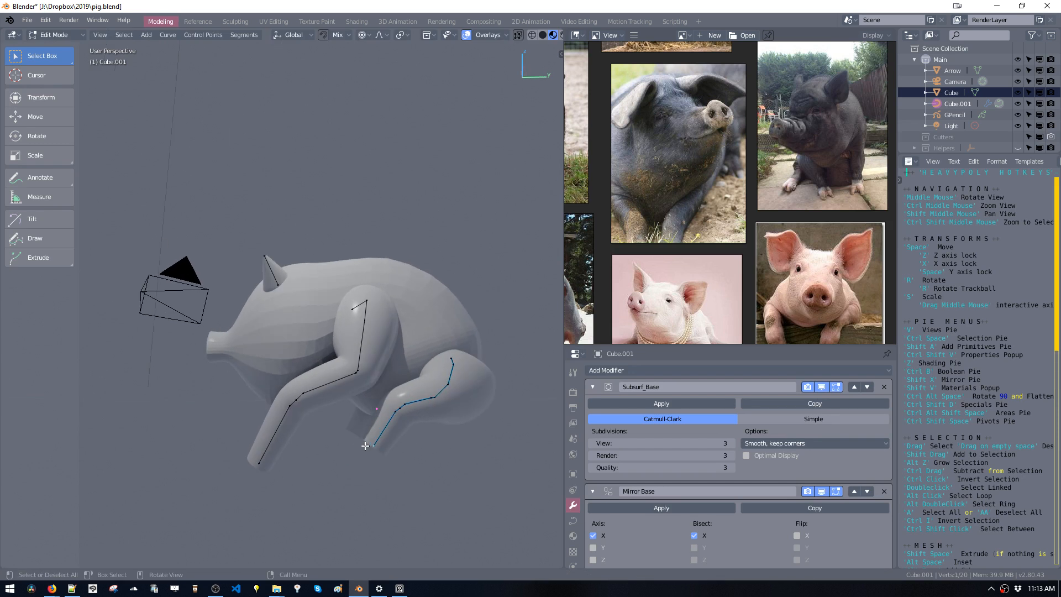
{"action": "key", "text": "space"}
{"action": "left_click", "coordinate": [360, 435]}
{"action": "key", "text": "ctrl+z"}
{"action": "left_click", "coordinate": [363, 35]}
{"action": "left_click", "coordinate": [376, 59]}
{"action": "key", "text": "space"}
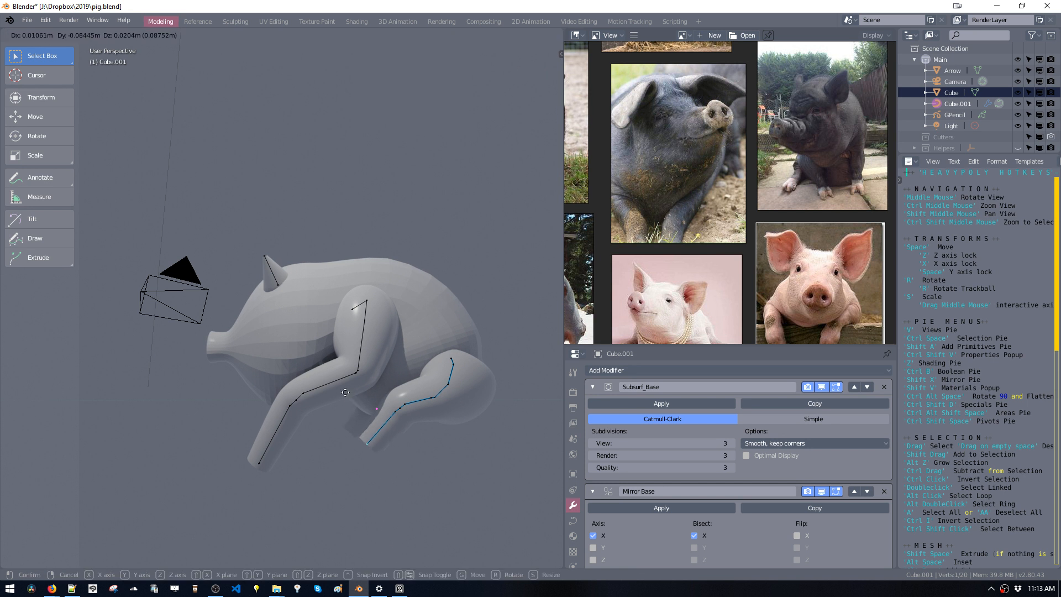
{"action": "left_click", "coordinate": [349, 383]}
Readjust the hind foot's end point from several angles so the lower leg points forward and lies nearly flat.
{"action": "middle_click_drag", "start_coordinate": [350, 383], "coordinate": [327, 424]}
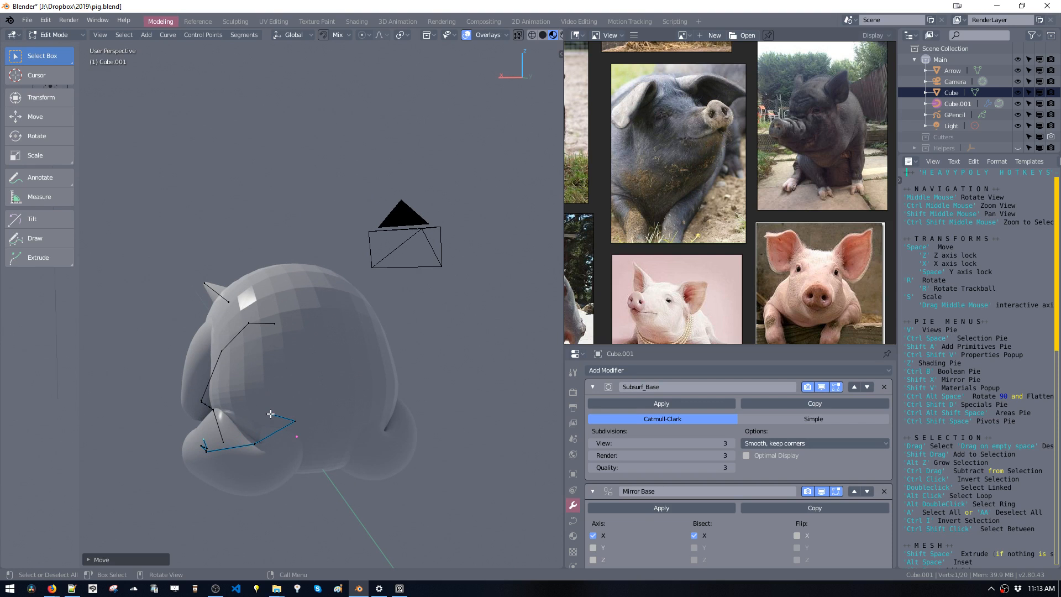
{"action": "middle_click_drag", "start_coordinate": [270, 414], "coordinate": [402, 369]}
{"action": "key", "text": "g"}
{"action": "left_click", "coordinate": [293, 378]}
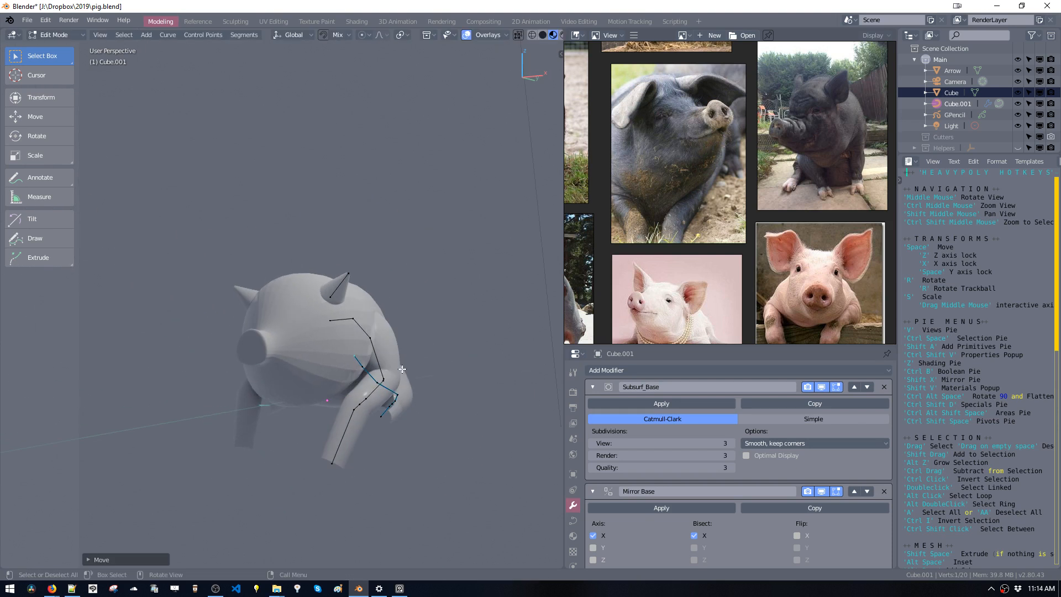
{"action": "left_click", "coordinate": [327, 448]}
{"action": "middle_click_drag", "start_coordinate": [349, 404], "coordinate": [269, 398]}
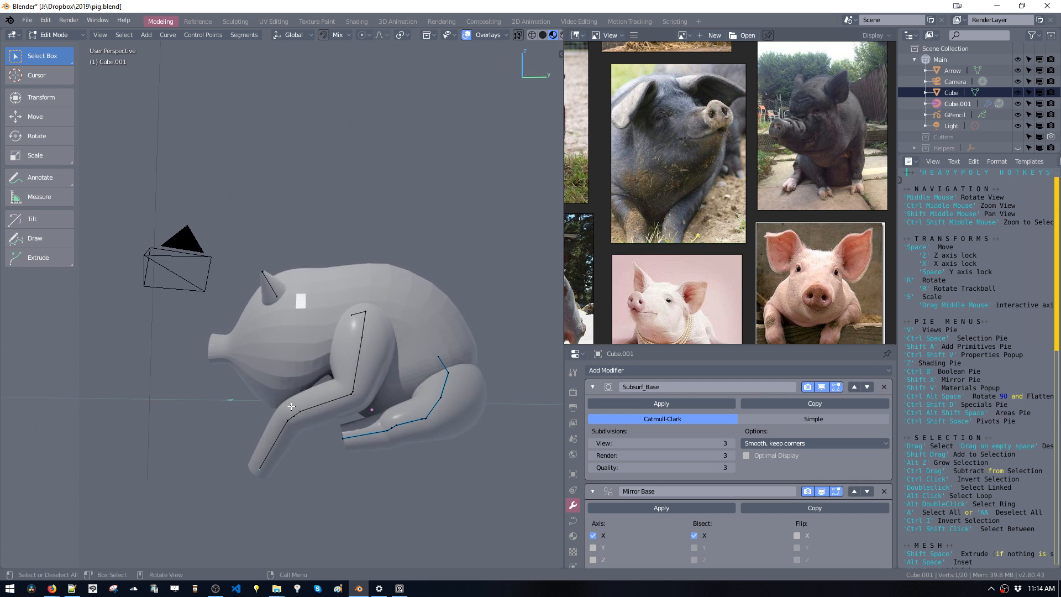
Delete the front leg's protruding elbow control point so the upper leg runs straight to the lower joint.
{"action": "left_click", "coordinate": [352, 394]}
{"action": "key", "text": "x"}
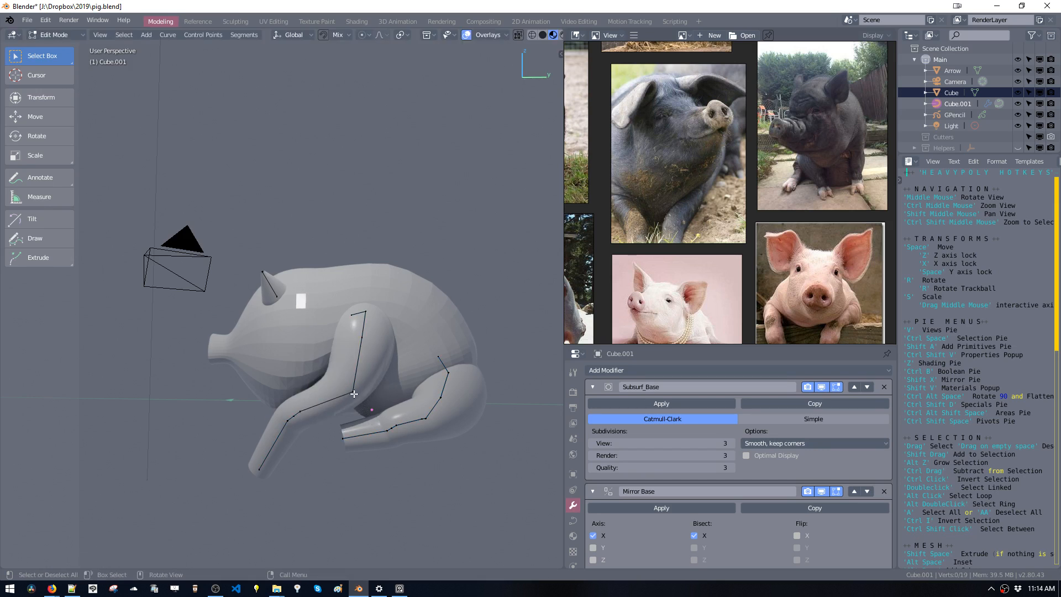
{"action": "key", "text": "x"}
{"action": "middle_click_drag", "start_coordinate": [343, 409], "coordinate": [350, 398]}
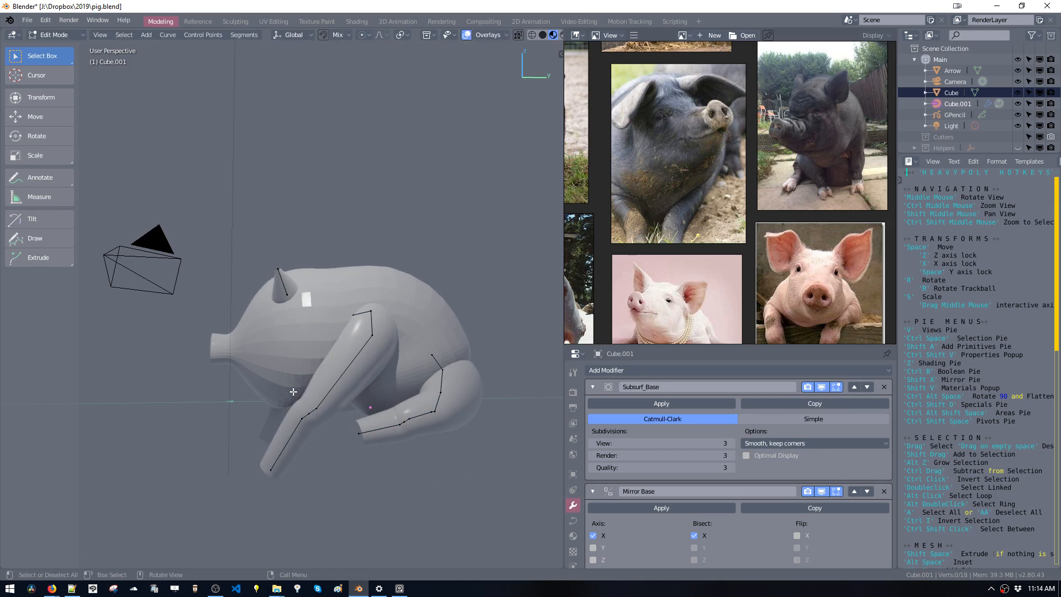
Adjust the front leg's lower joint and swing the foot's end point back so the lower leg stands beneath the chest.
{"action": "left_click_drag", "start_coordinate": [325, 428], "coordinate": [325, 430]}
{"action": "middle_click_drag", "start_coordinate": [326, 429], "coordinate": [339, 423]}
{"action": "key", "text": "g"}
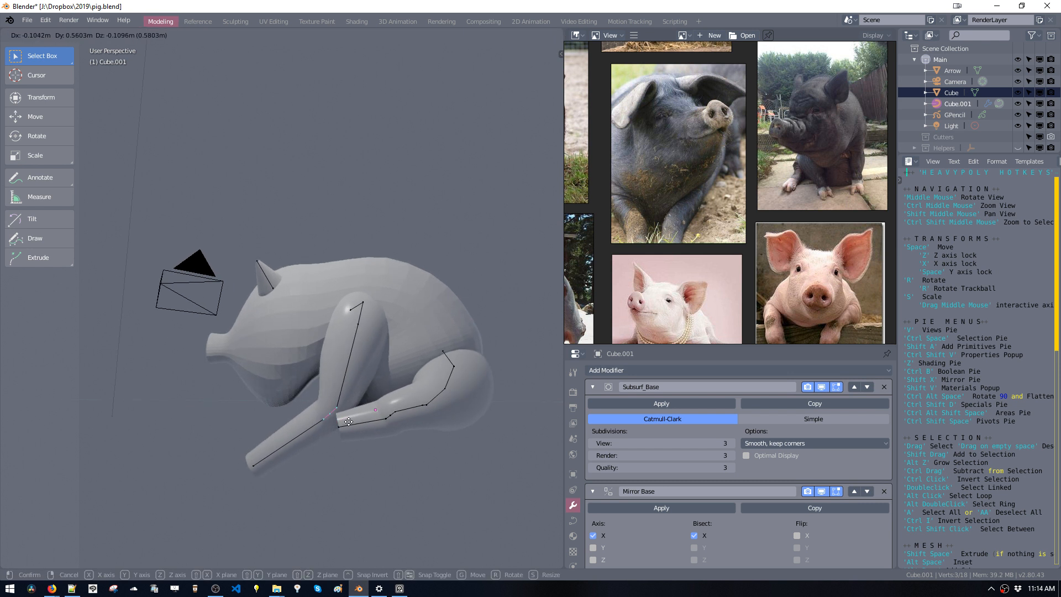
{"action": "left_click", "coordinate": [273, 428]}
{"action": "left_click_drag", "start_coordinate": [286, 505], "coordinate": [285, 505]}
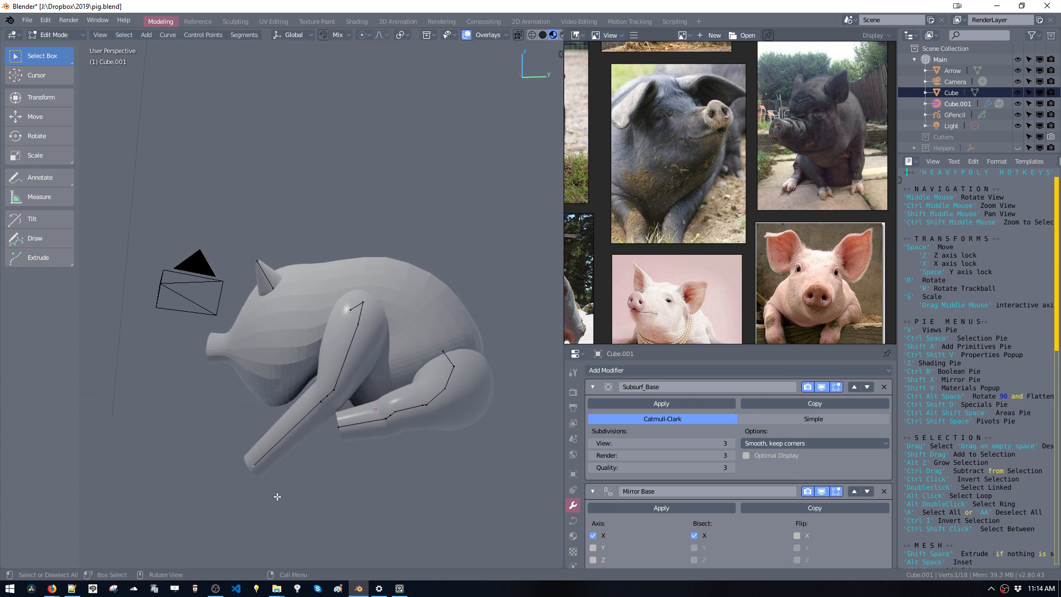
{"action": "key", "text": "g"}
{"action": "left_click", "coordinate": [337, 478]}
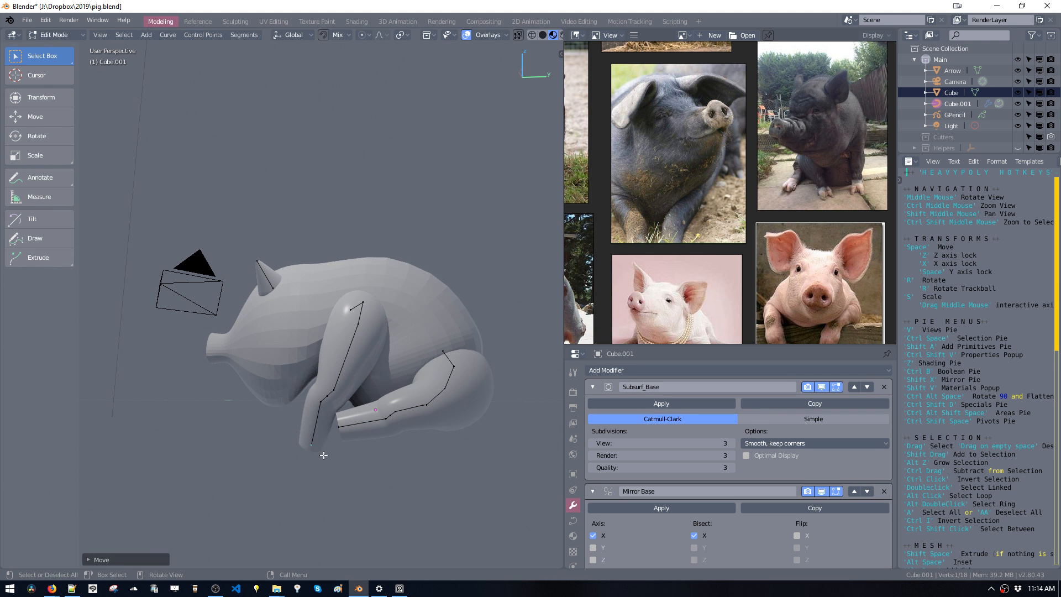
Select the front leg's lower points, reposition them beneath the body, and leave curve editing.
{"action": "middle_click_drag", "start_coordinate": [324, 456], "coordinate": [304, 406]}
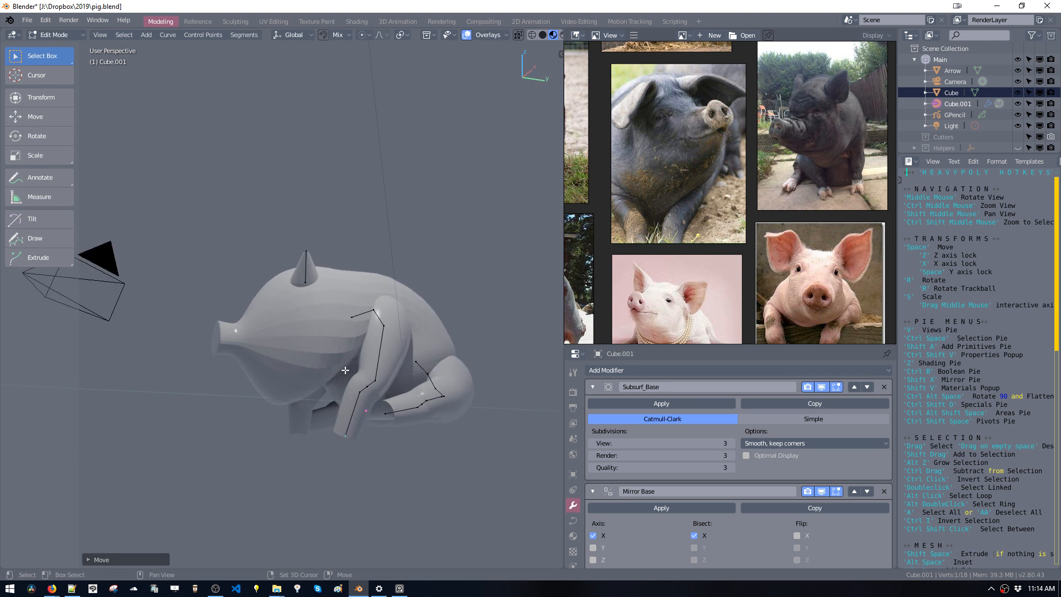
{"action": "left_click_drag", "start_coordinate": [328, 449], "coordinate": [384, 373]}
{"action": "key", "text": "space"}
{"action": "middle_click_drag", "start_coordinate": [384, 382], "coordinate": [382, 413]}
{"action": "left_click", "coordinate": [347, 386]}
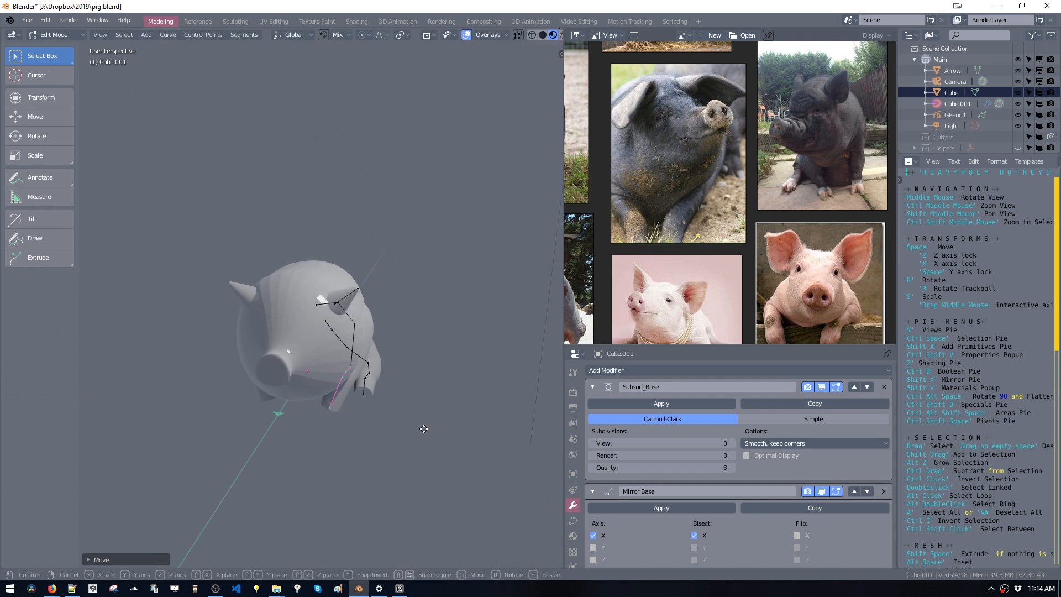
{"action": "key", "text": "Tab"}
{"action": "mouse_move", "coordinate": [312, 373]}
{"action": "middle_mouse_down"}
{"action": "mouse_move", "coordinate": [251, 360]}
{"action": "mouse_move", "coordinate": [313, 366]}
{"action": "middle_mouse_up"}
{"action": "left_click", "coordinate": [271, 369]}
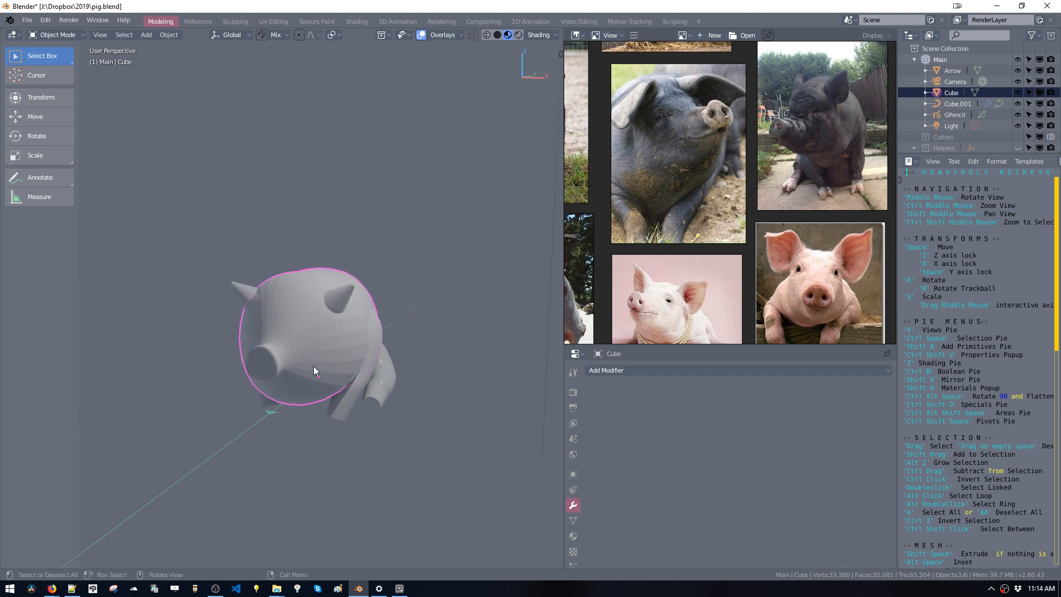
{"action": "key", "text": "shift+a"}
{"action": "middle_click_drag", "start_coordinate": [375, 309], "coordinate": [316, 365]}
{"action": "key", "text": "ctrl+space"}
{"action": "key", "text": "ctrl+space"}
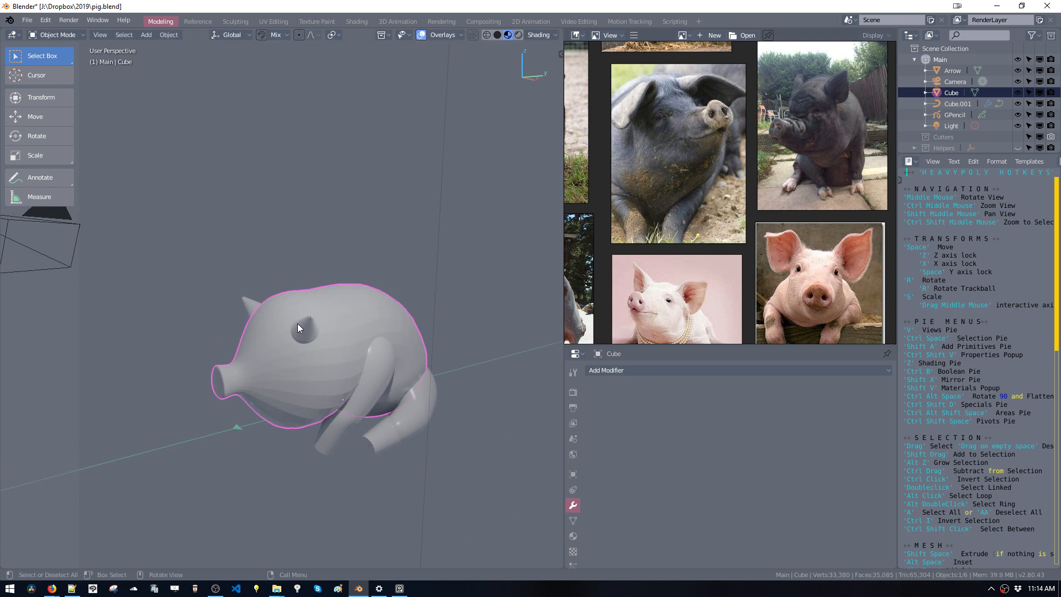
Open the ears-and-legs curve for editing and shift the ear's base point slightly inward toward the head.
{"action": "left_click", "coordinate": [298, 324]}
{"action": "mouse_move", "coordinate": [299, 323]}
{"action": "middle_mouse_down"}
{"action": "mouse_move", "coordinate": [367, 323]}
{"action": "mouse_move", "coordinate": [353, 299]}
{"action": "middle_mouse_up"}
{"action": "key", "text": "Tab"}
{"action": "key", "text": "space"}
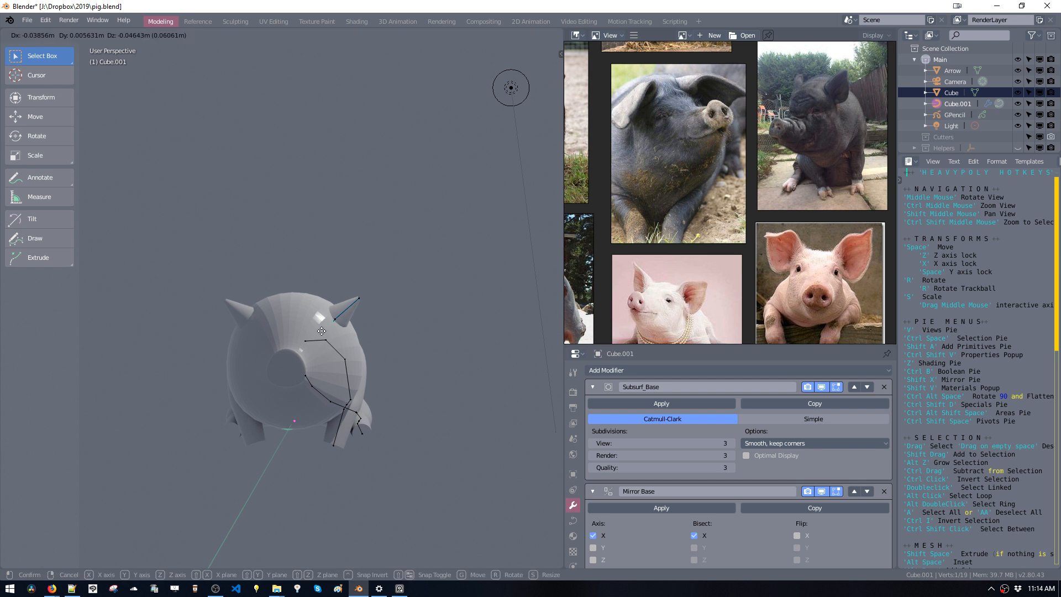
{"action": "left_click", "coordinate": [325, 331]}
Increase the curve radius at the ear's middle point to make the ear wider.
{"action": "left_click", "coordinate": [339, 319]}
{"action": "key", "text": "shift+space"}
{"action": "left_click", "coordinate": [345, 319]}
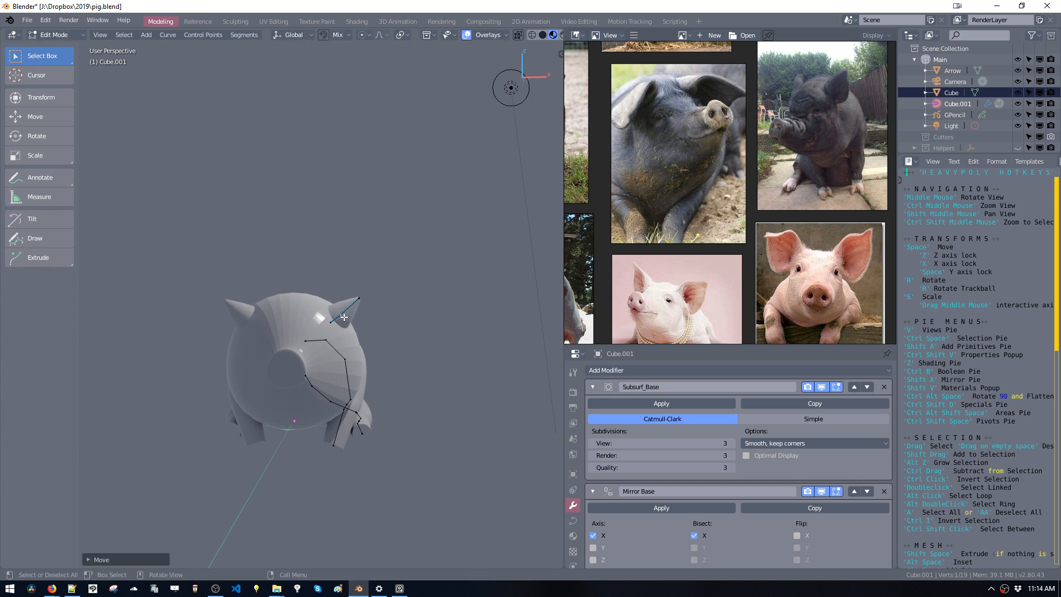
{"action": "key", "text": "alt+s"}
{"action": "left_click", "coordinate": [354, 345]}
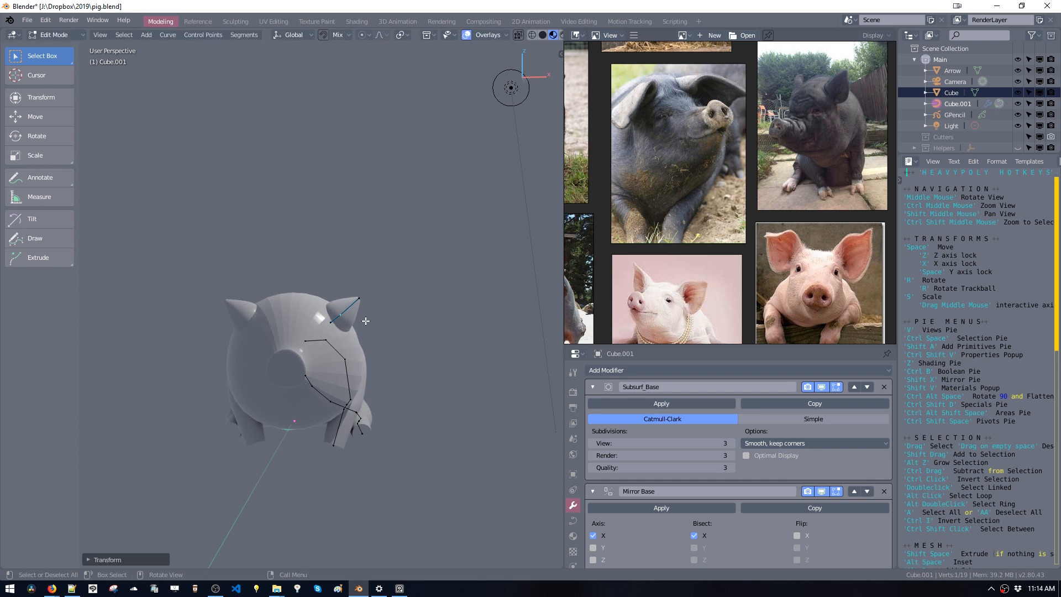
Move the ear's tip slightly outward and up, and increase its radius to make the ear rounder.
{"action": "middle_click_drag", "start_coordinate": [363, 305], "coordinate": [379, 310]}
{"action": "key", "text": "space"}
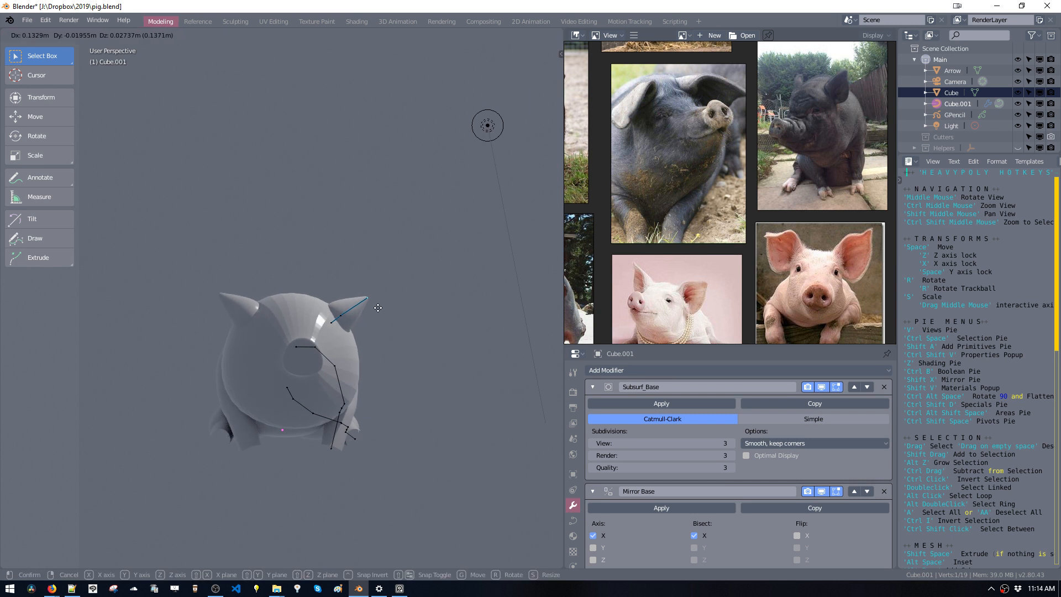
{"action": "left_click", "coordinate": [375, 308]}
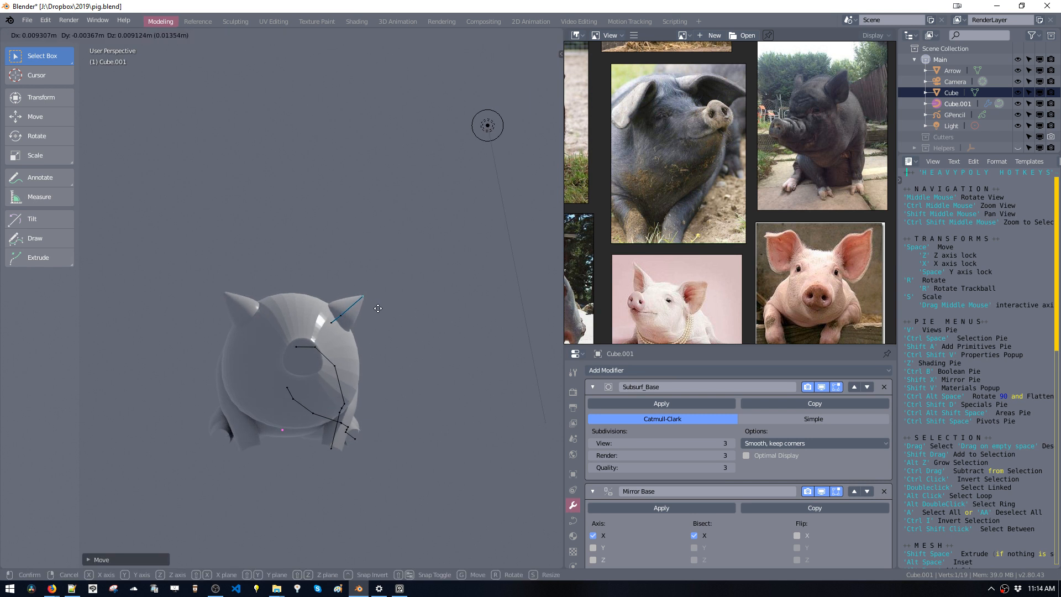
{"action": "key", "text": "alt+s"}
{"action": "right_click", "coordinate": [362, 335]}
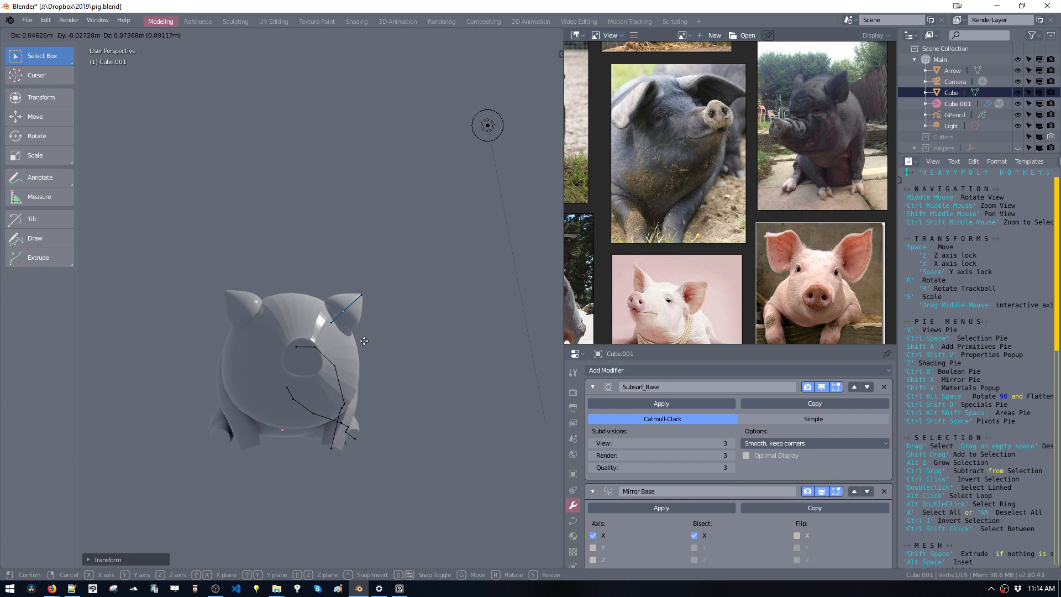
{"action": "middle_click_drag", "start_coordinate": [360, 344], "coordinate": [371, 362]}
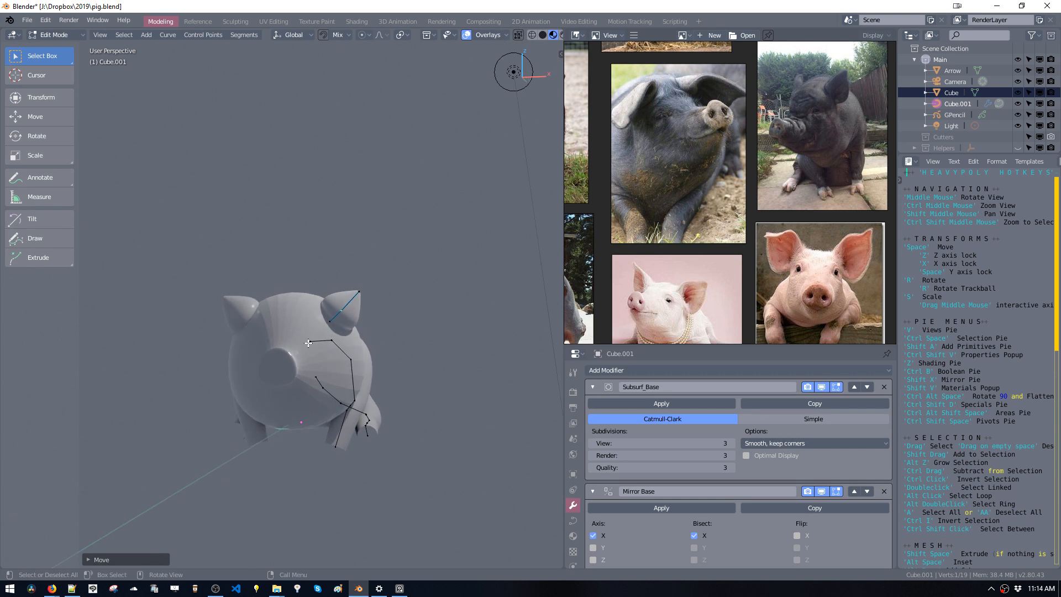
Select the front leg's points from shoulder to lower joint and move them slightly outward and down, leaving the foot in place.
{"action": "left_click_drag", "start_coordinate": [343, 351], "coordinate": [345, 352]}
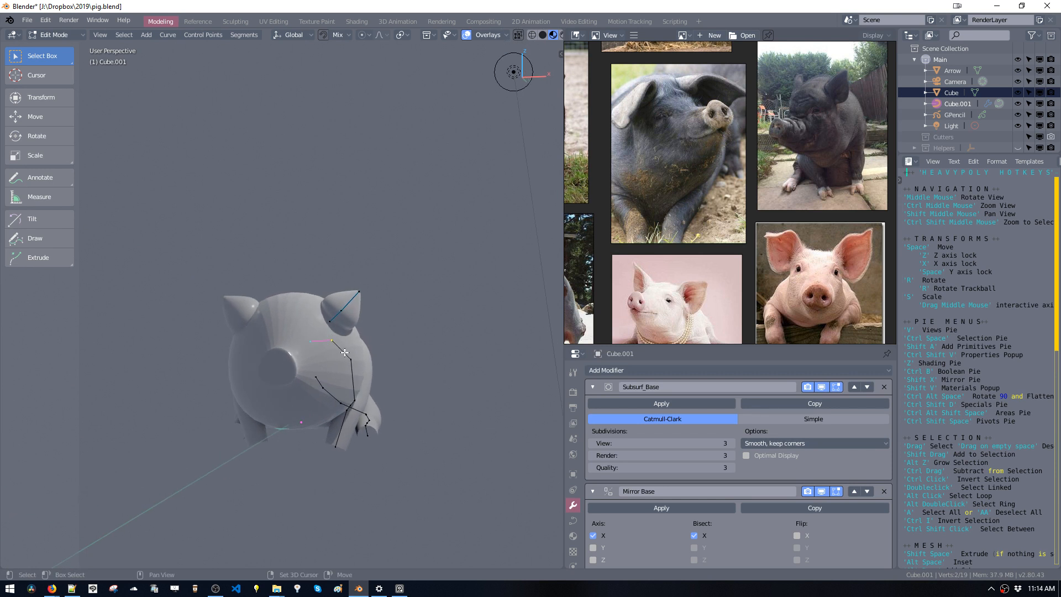
{"action": "left_click", "coordinate": [355, 399], "text": "shift"}
{"action": "middle_click_drag", "start_coordinate": [355, 399], "coordinate": [362, 426]}
{"action": "key", "text": "space"}
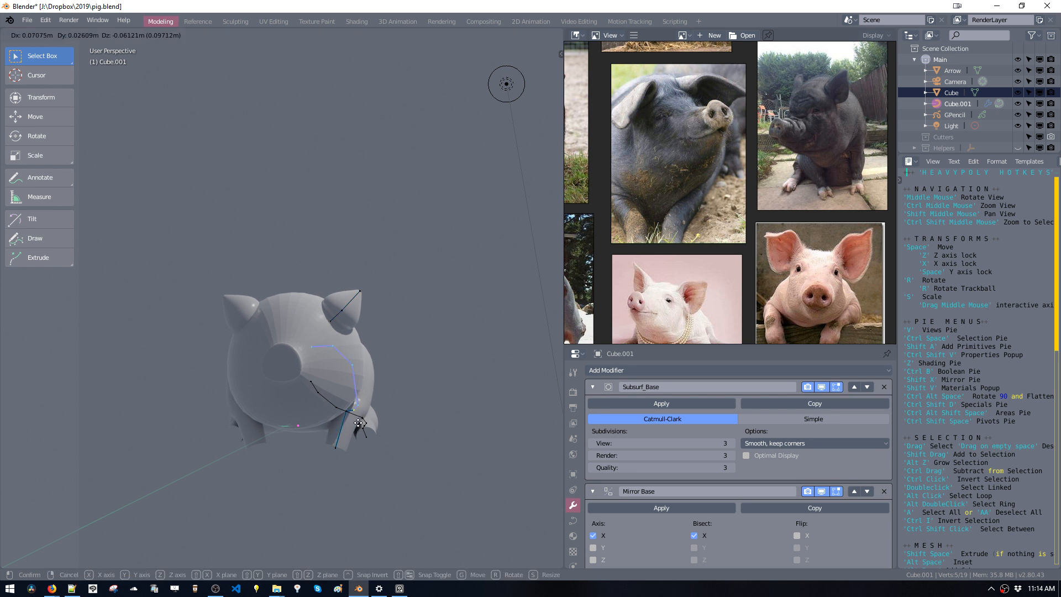
{"action": "left_click", "coordinate": [347, 412]}
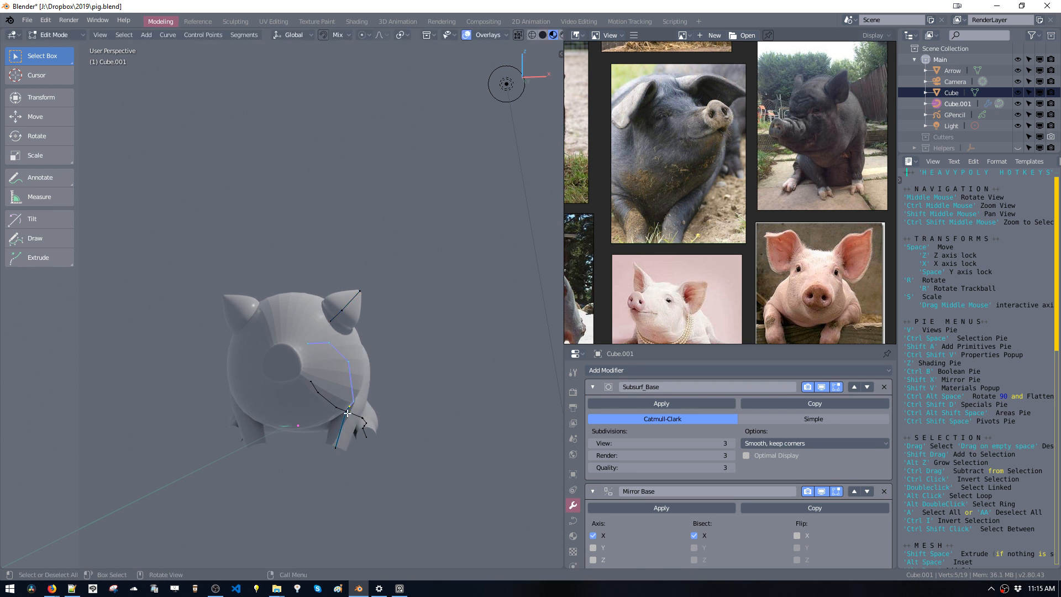
{"action": "key", "text": "space"}
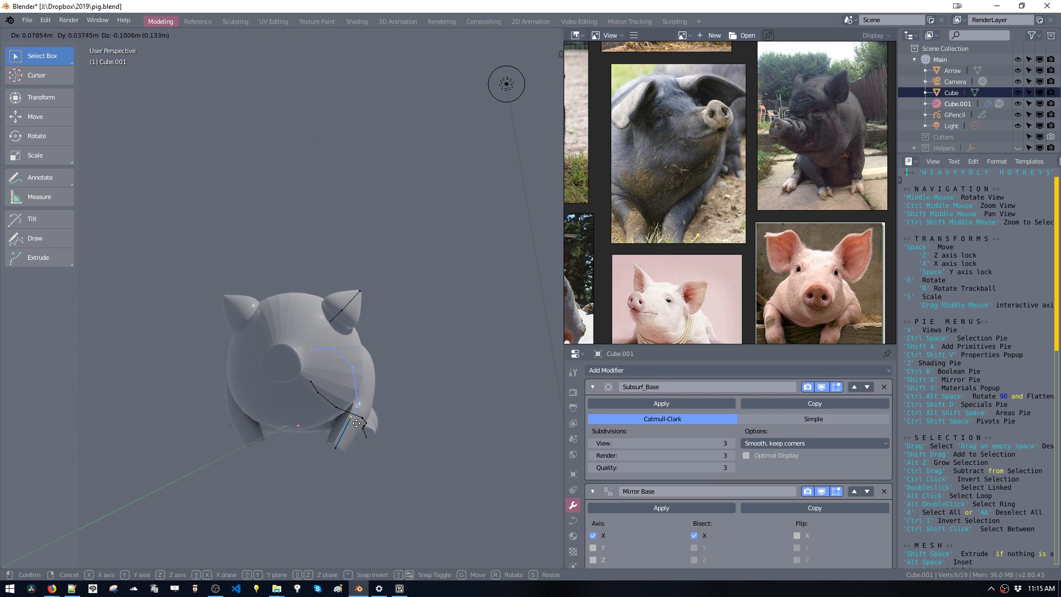
{"action": "left_click", "coordinate": [355, 423]}
{"action": "middle_click_drag", "start_coordinate": [361, 400], "coordinate": [370, 436]}
Delete the body mesh and reopen the ears-and-legs curve for editing in the right side view.
{"action": "key", "text": "Tab"}
{"action": "left_click", "coordinate": [299, 397]}
{"action": "key", "text": "Delete"}
{"action": "left_click", "coordinate": [371, 446]}
{"action": "key", "text": "Tab"}
{"action": "left_click", "coordinate": [300, 373]}
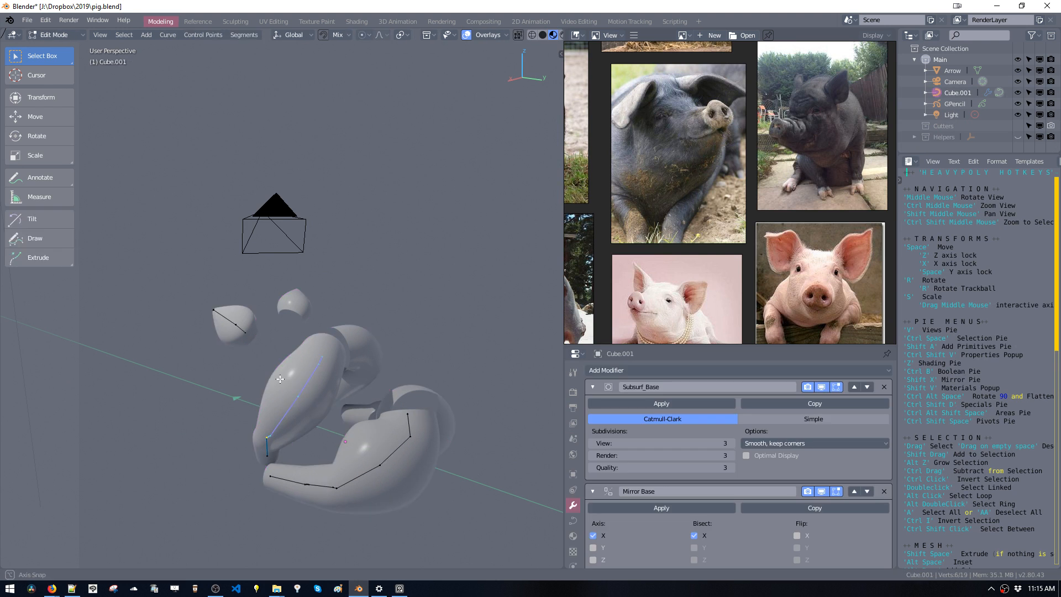
{"action": "middle_click_drag", "start_coordinate": [300, 374], "coordinate": [323, 381]}
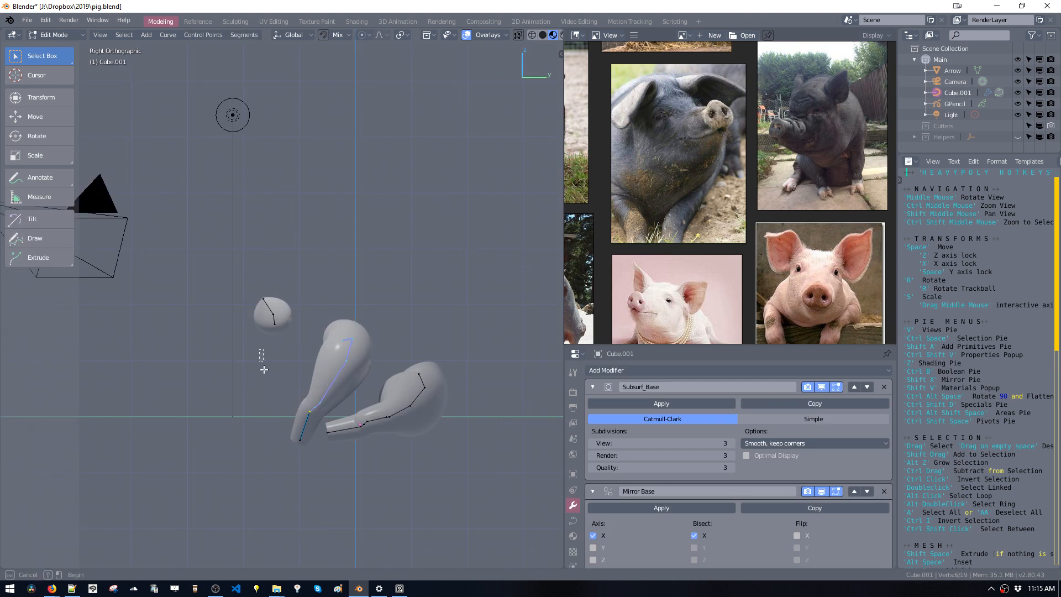
{"action": "left_click_drag", "start_coordinate": [264, 370], "coordinate": [263, 372]}
{"action": "key", "text": "shift+a"}
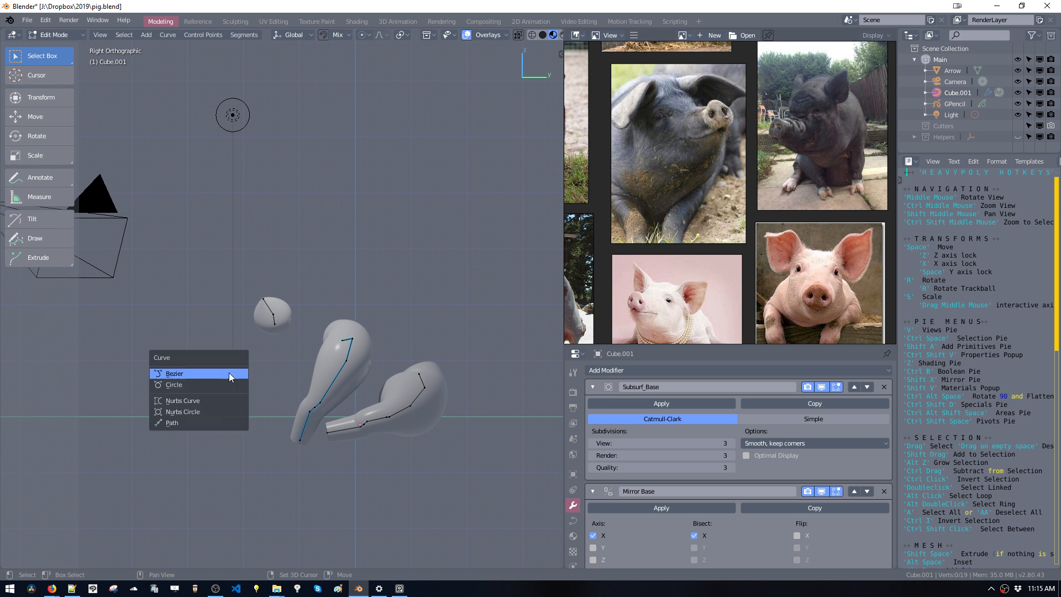
{"action": "key", "text": "ctrl+space"}
{"action": "left_click", "coordinate": [244, 348]}
{"action": "key", "text": "Tab"}
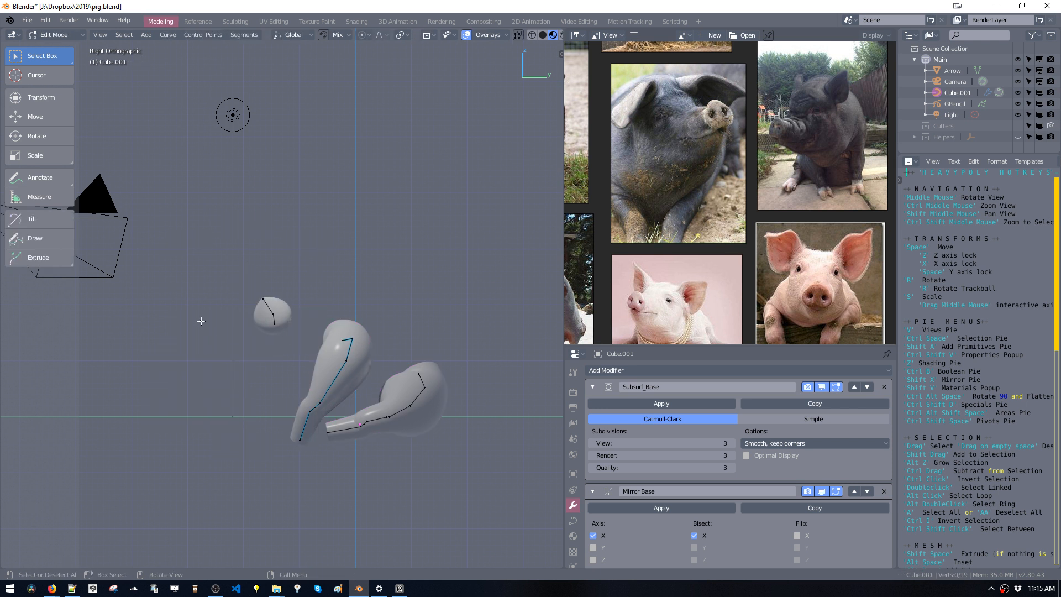
Add a Path curve and move it about 1.9 m forward and 0.7 m up, in front of the legs.
{"action": "key", "text": "shift+a"}
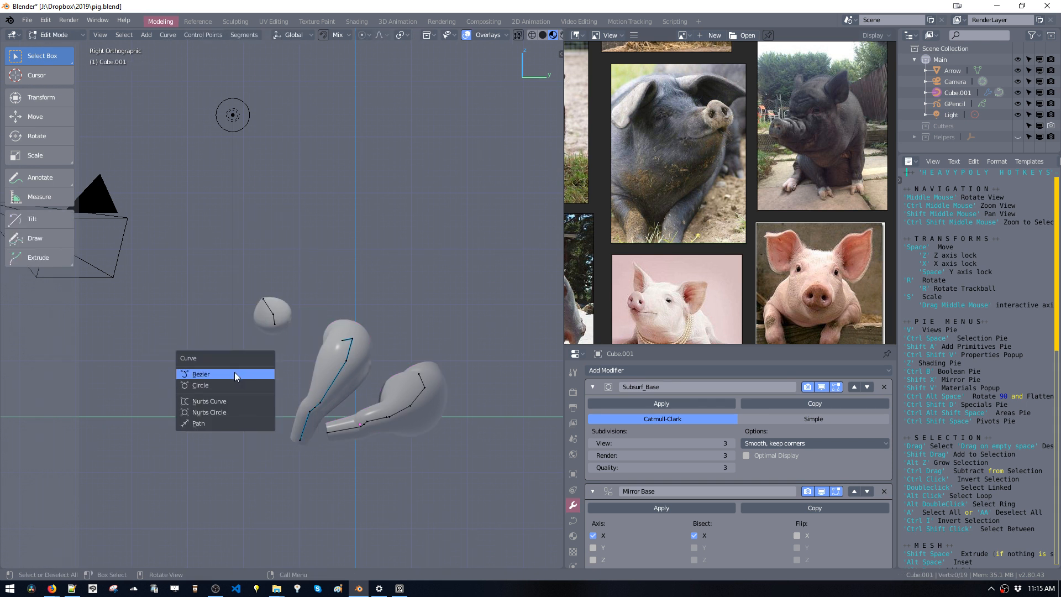
{"action": "left_click", "coordinate": [234, 423]}
{"action": "key", "text": "space"}
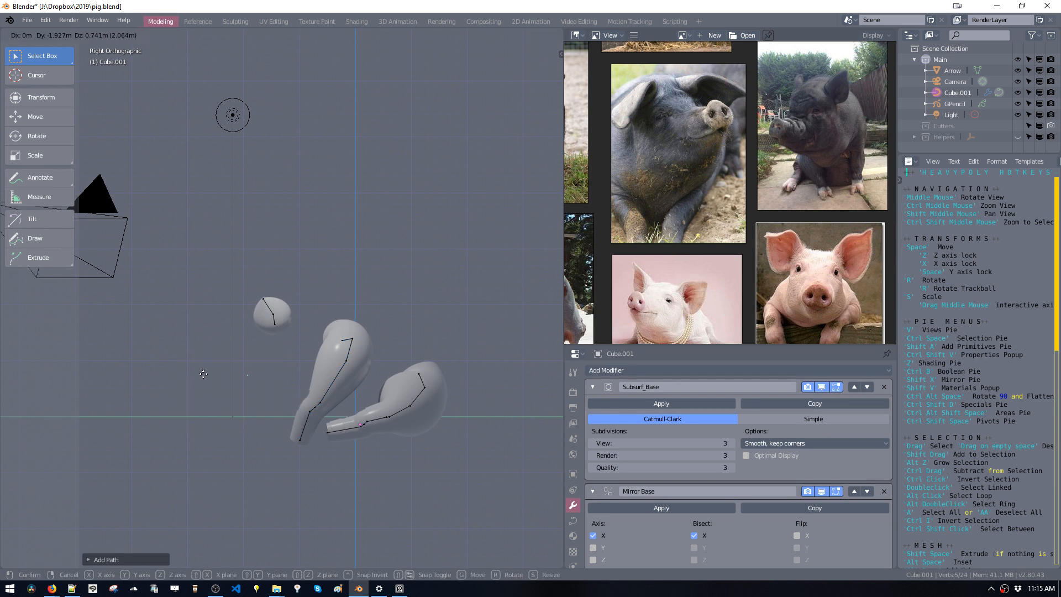
{"action": "left_click", "coordinate": [208, 376]}
Rotate the new path 90 degrees about the vertical axis so it runs along the pig's length.
{"action": "middle_click_drag", "start_coordinate": [207, 376], "coordinate": [315, 415]}
{"action": "key", "text": "v"}
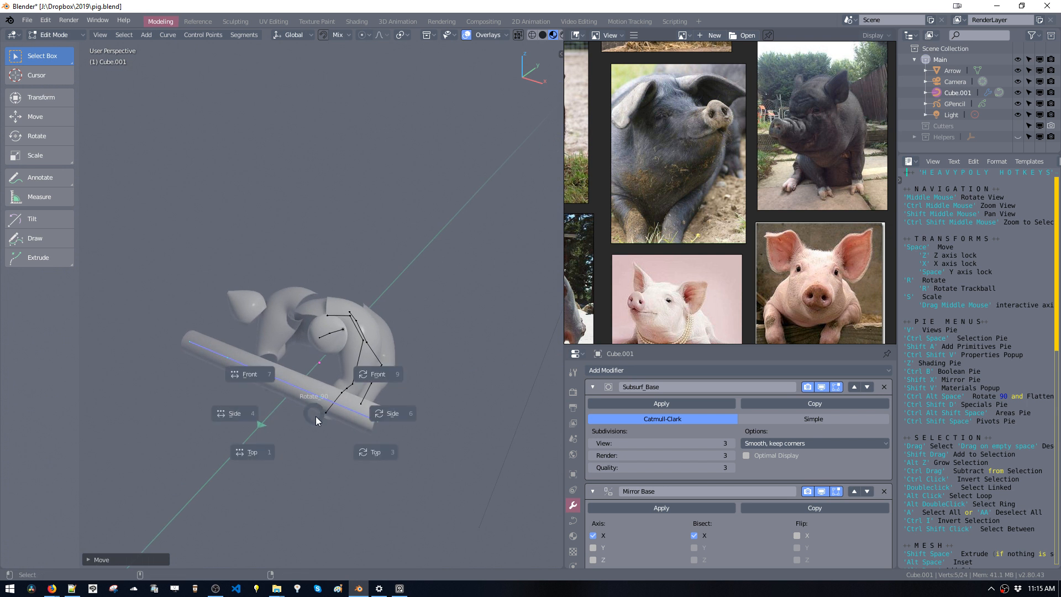
{"action": "left_click", "coordinate": [358, 453]}
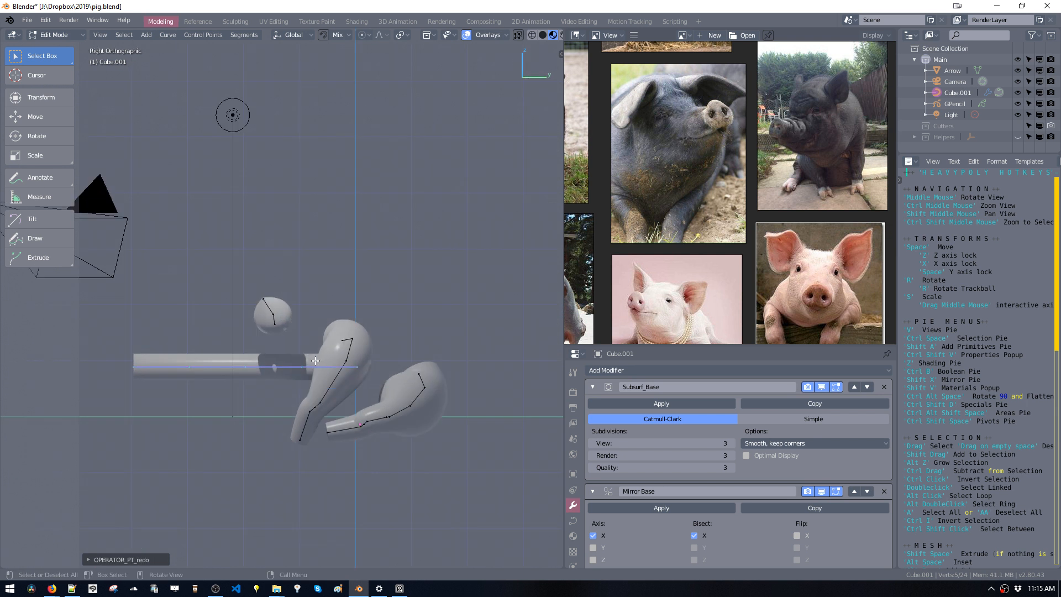
Move the path back and up to shoulder height between the ears and legs, and separate it into its own object.
{"action": "key", "text": "space"}
{"action": "left_click", "coordinate": [344, 331]}
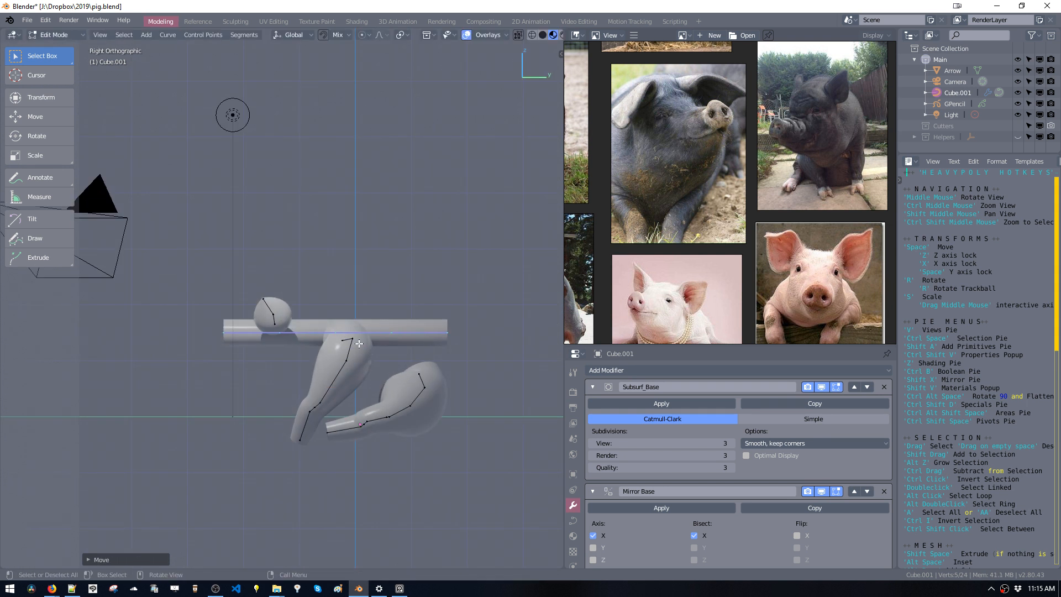
{"action": "key", "text": "p"}
{"action": "left_click", "coordinate": [375, 354]}
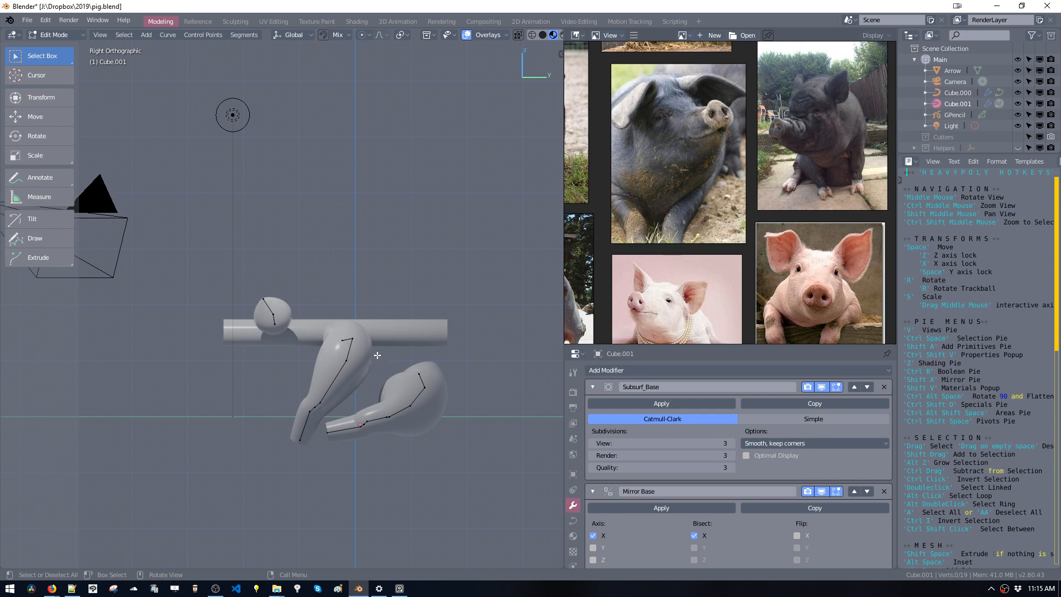
Remove the Mirror modifier from the ears-and-legs curve and open the body path for editing.
{"action": "left_click", "coordinate": [884, 491]}
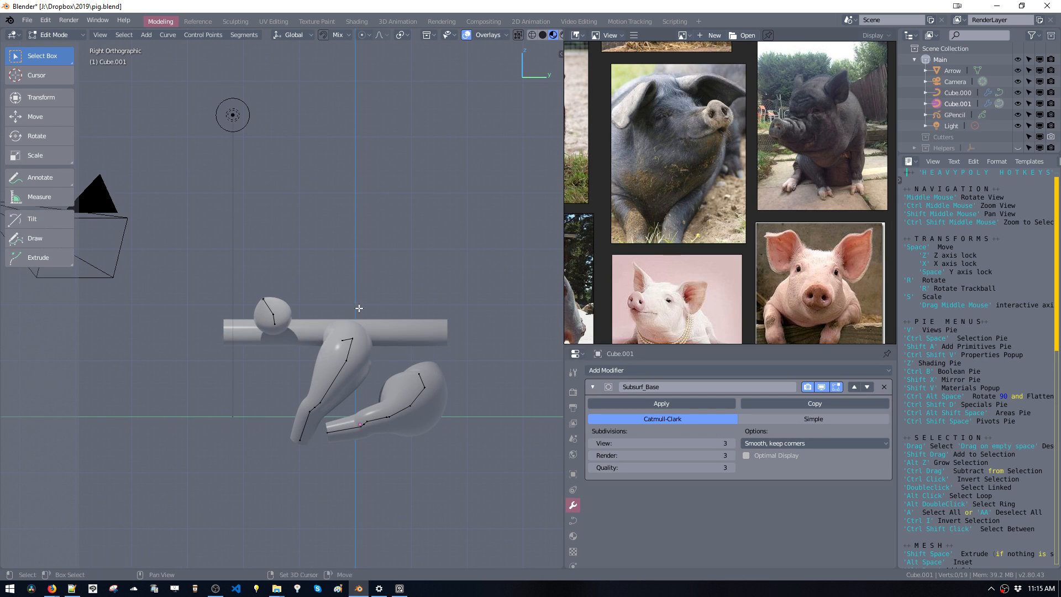
{"action": "key", "text": "Tab"}
{"action": "left_click", "coordinate": [391, 341]}
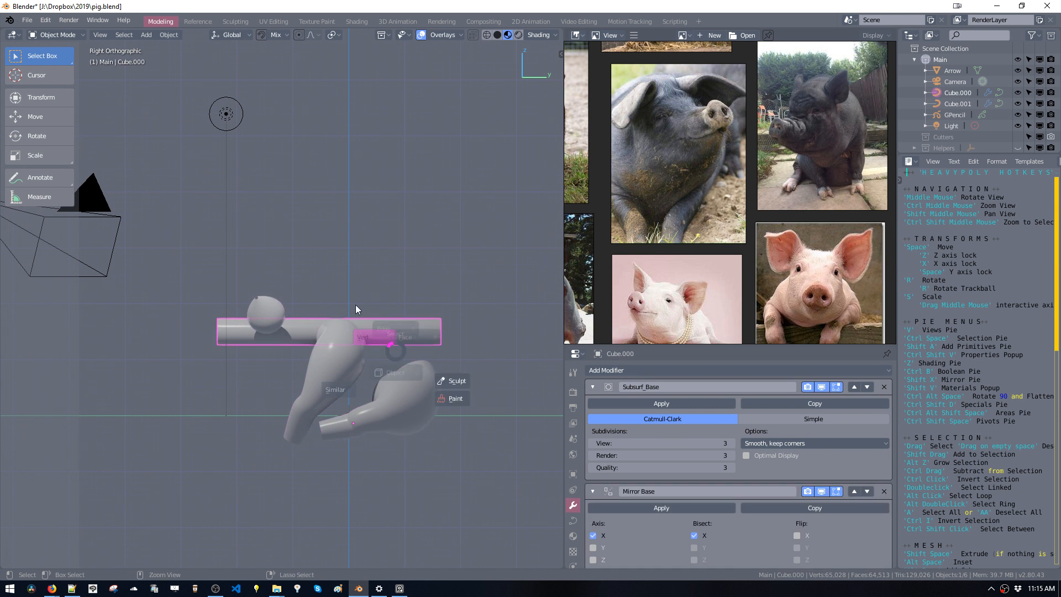
{"action": "key", "text": "Tab"}
Bend the body path down at the rear by moving its end point to the hind leg and lowering the neighbouring point.
{"action": "key", "text": "space"}
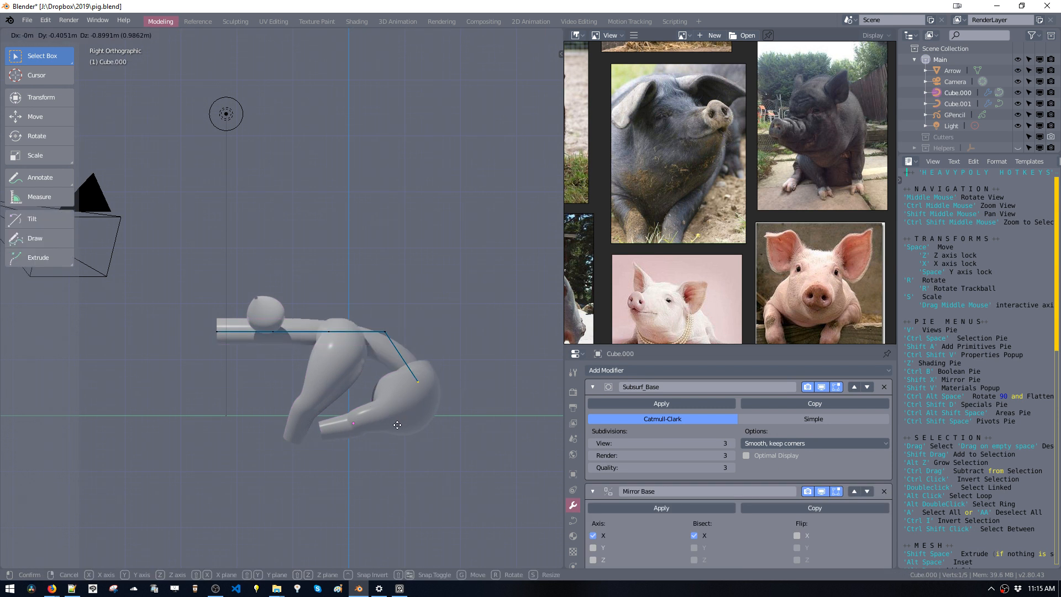
{"action": "left_click", "coordinate": [393, 444]}
{"action": "left_click", "coordinate": [386, 334]}
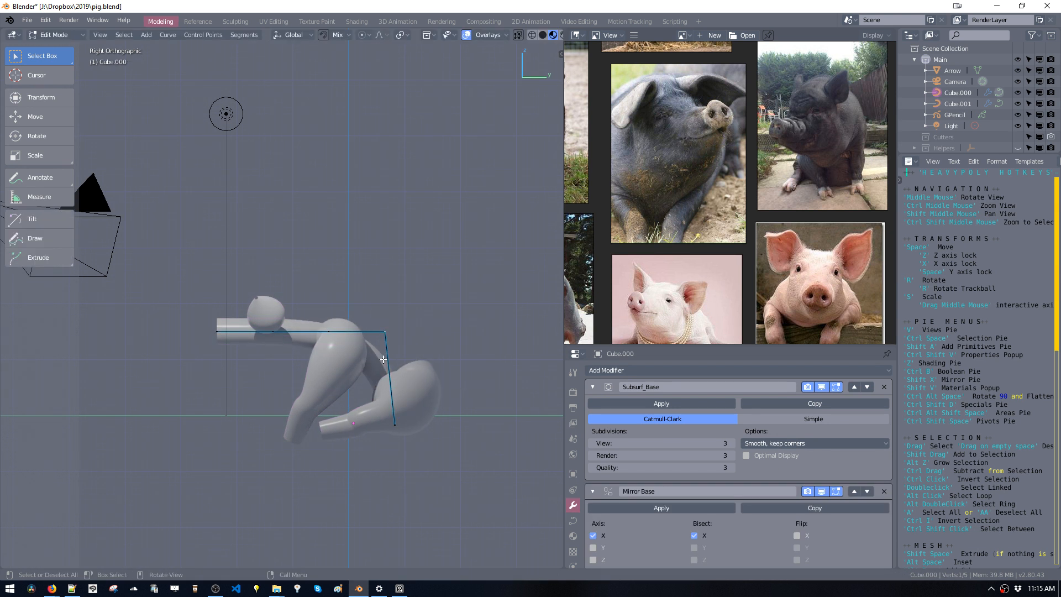
{"action": "key", "text": "space"}
{"action": "left_click", "coordinate": [377, 380]}
Enlarge the radius of all body path points in several passes until the tube has the thickness of a torso.
{"action": "key", "text": "a"}
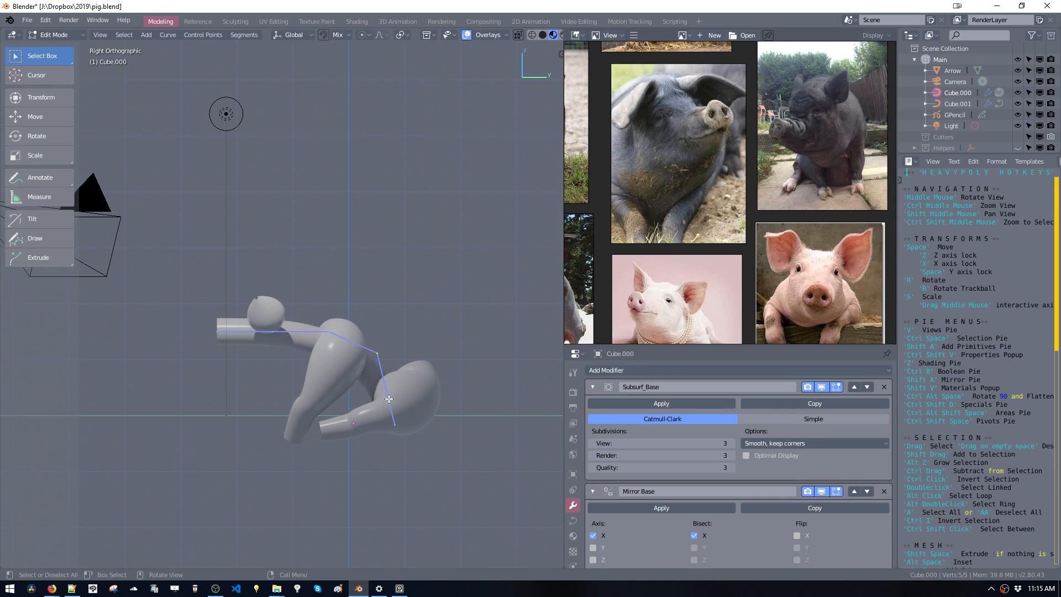
{"action": "key", "text": "alt+s"}
{"action": "left_click", "coordinate": [505, 493]}
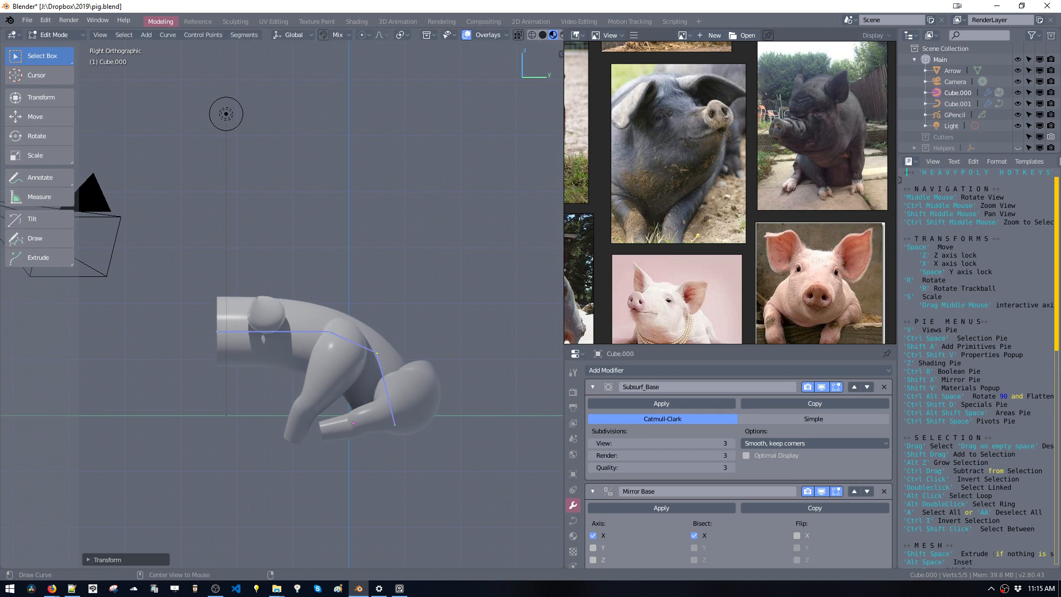
{"action": "key", "text": "alt+s"}
{"action": "left_click", "coordinate": [484, 480]}
{"action": "key", "text": "alt+s"}
{"action": "left_click", "coordinate": [482, 480]}
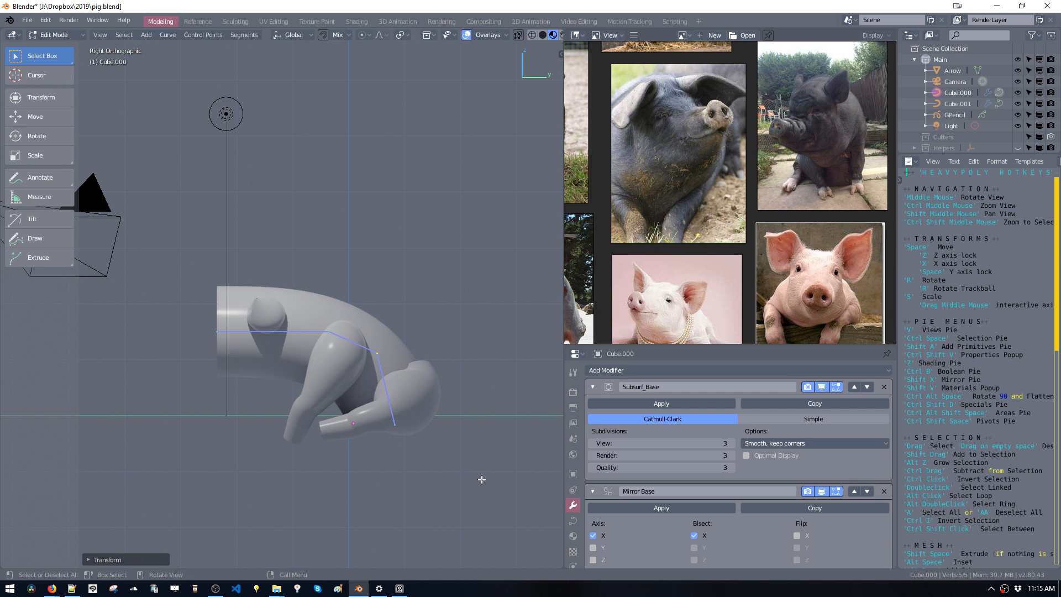
Move the upper rump point of the body path backward and enlarge its radius to round out the hindquarters.
{"action": "left_click", "coordinate": [380, 357]}
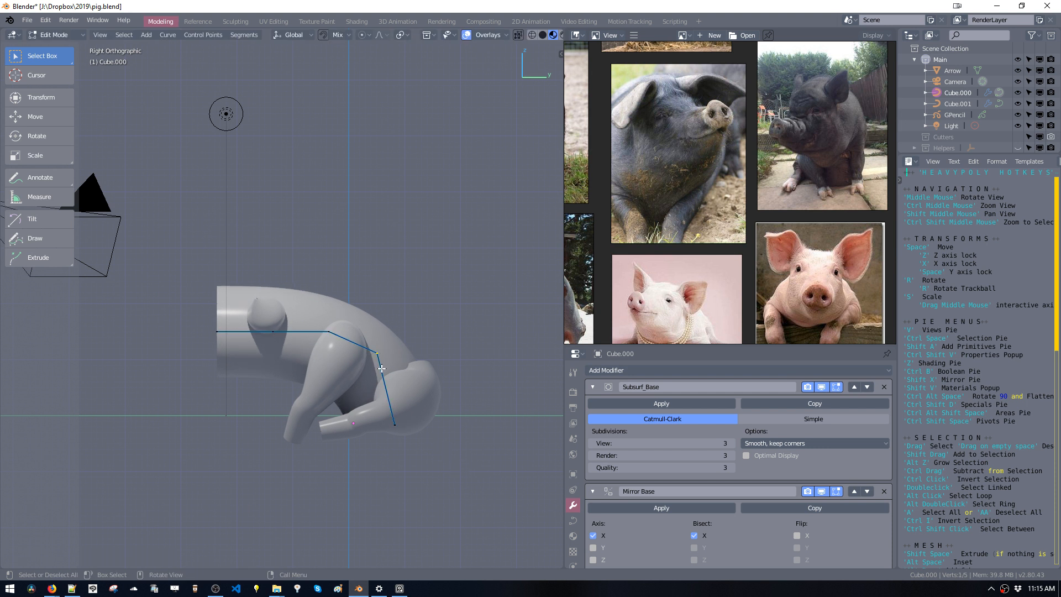
{"action": "key", "text": "space"}
{"action": "left_click", "coordinate": [420, 349]}
{"action": "key", "text": "alt+s"}
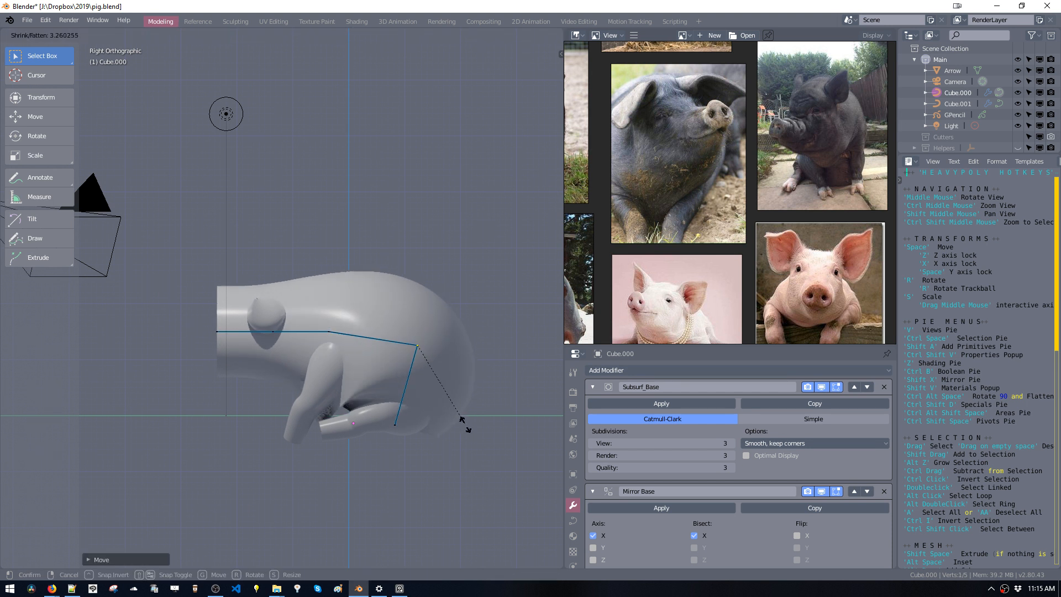
{"action": "left_click", "coordinate": [448, 397]}
Shift the rear end point of the body path back under the rump and raise the shoulder point slightly.
{"action": "key", "text": "space"}
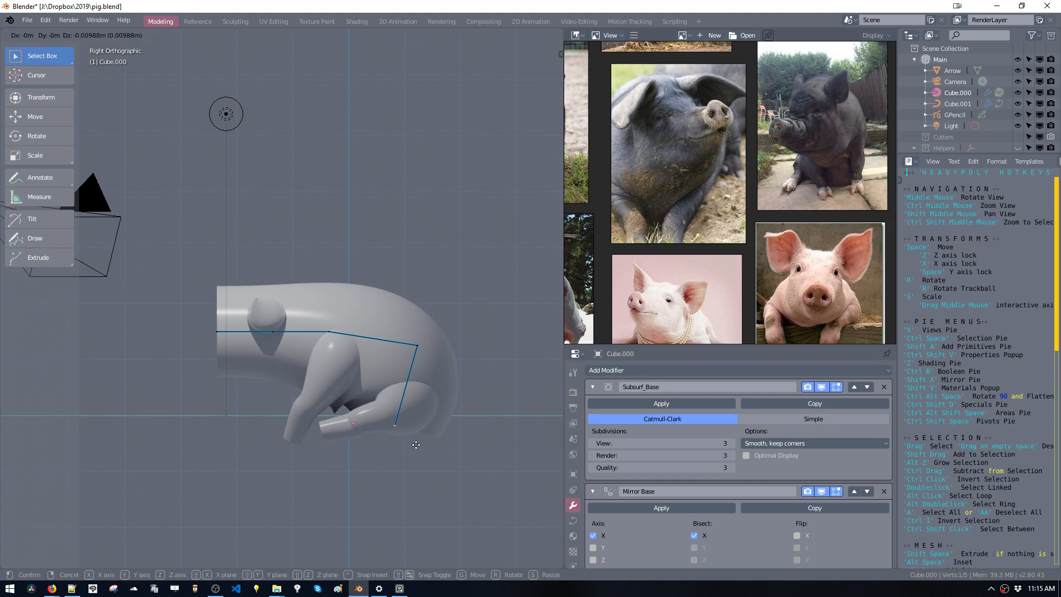
{"action": "left_click", "coordinate": [415, 441]}
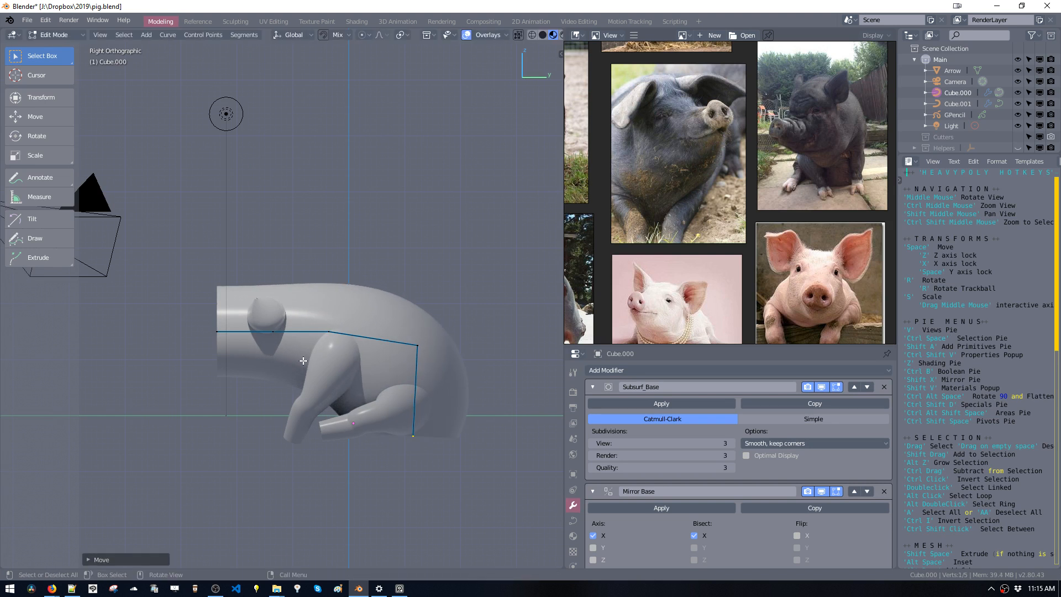
{"action": "left_click", "coordinate": [326, 334]}
{"action": "key", "text": "space"}
{"action": "left_click", "coordinate": [332, 331]}
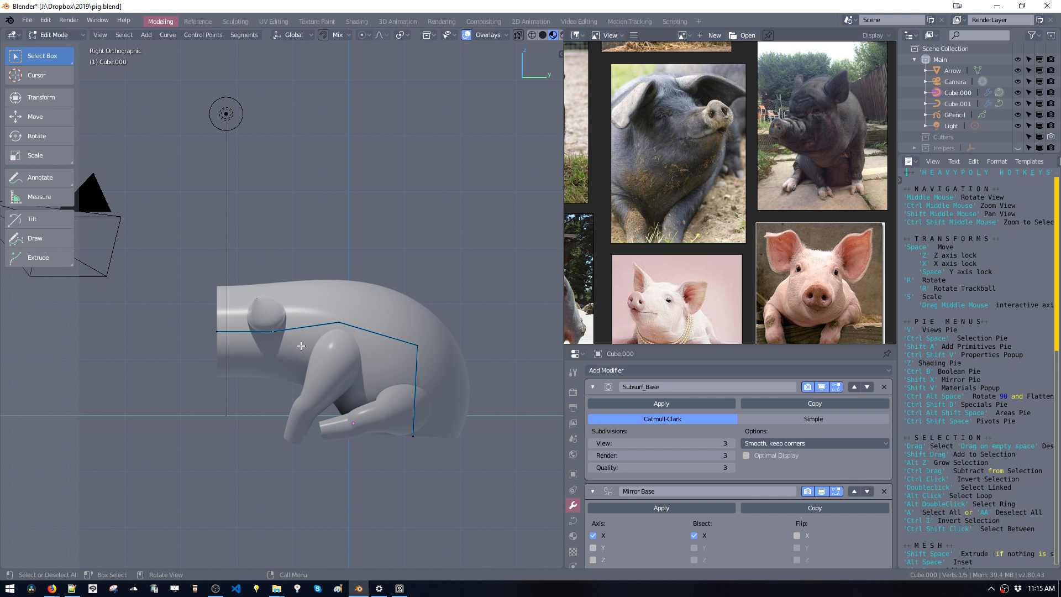
Select the front end point and look through the body curve's shape, bevel, path animation and active spline settings for capping the open ends.
{"action": "left_click", "coordinate": [211, 332]}
{"action": "middle_click_drag", "start_coordinate": [211, 332], "coordinate": [235, 347]}
{"action": "scroll", "coordinate": [624, 486], "scroll_direction": "down", "scroll_amount": 5}
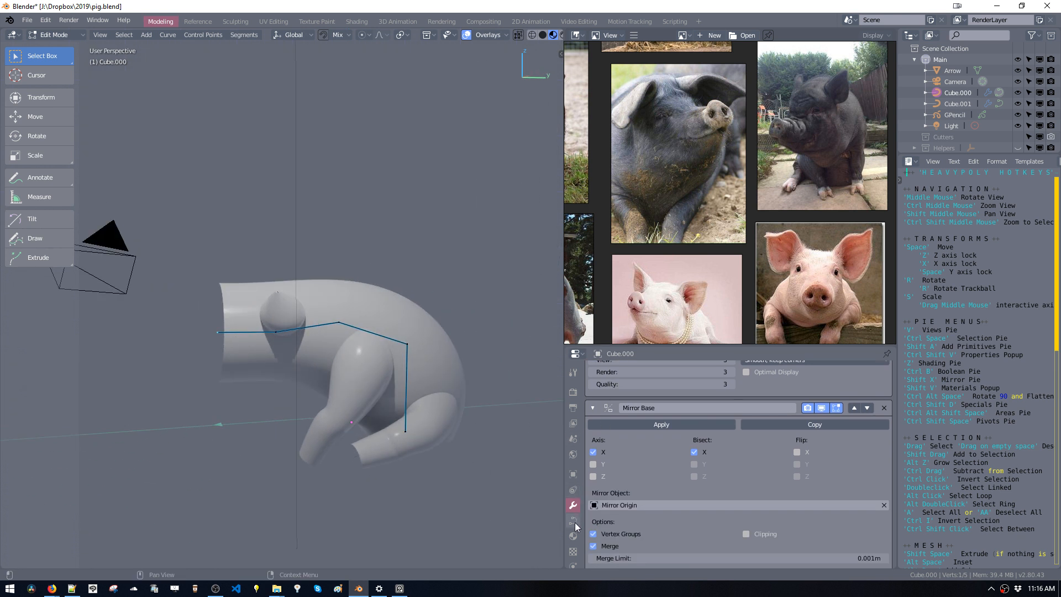
{"action": "left_click", "coordinate": [574, 520]}
{"action": "middle_click_drag", "start_coordinate": [627, 532], "coordinate": [640, 459]}
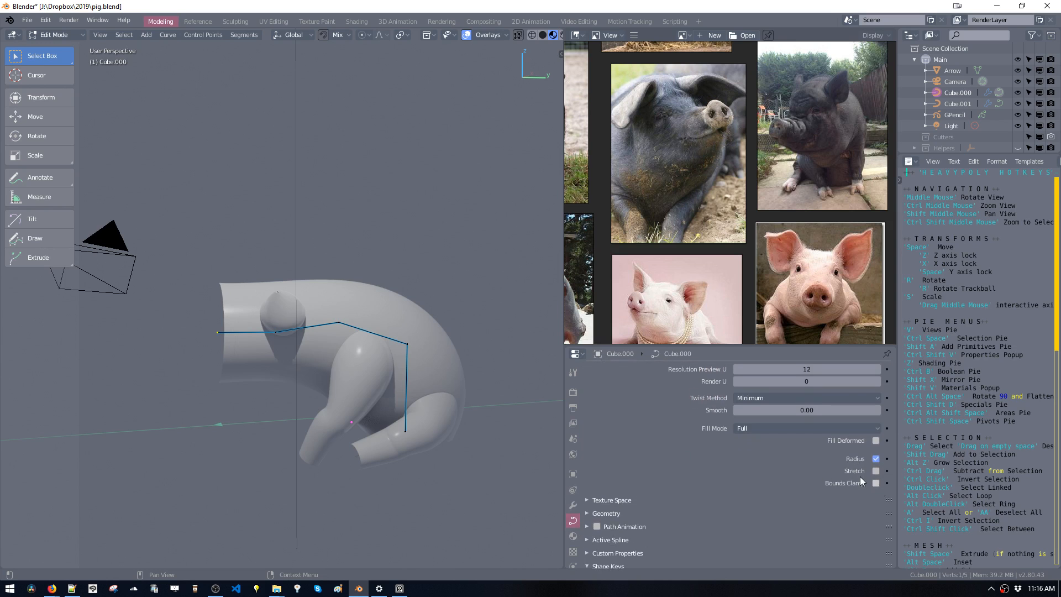
{"action": "middle_click_drag", "start_coordinate": [787, 519], "coordinate": [777, 441]}
{"action": "left_click", "coordinate": [590, 456]}
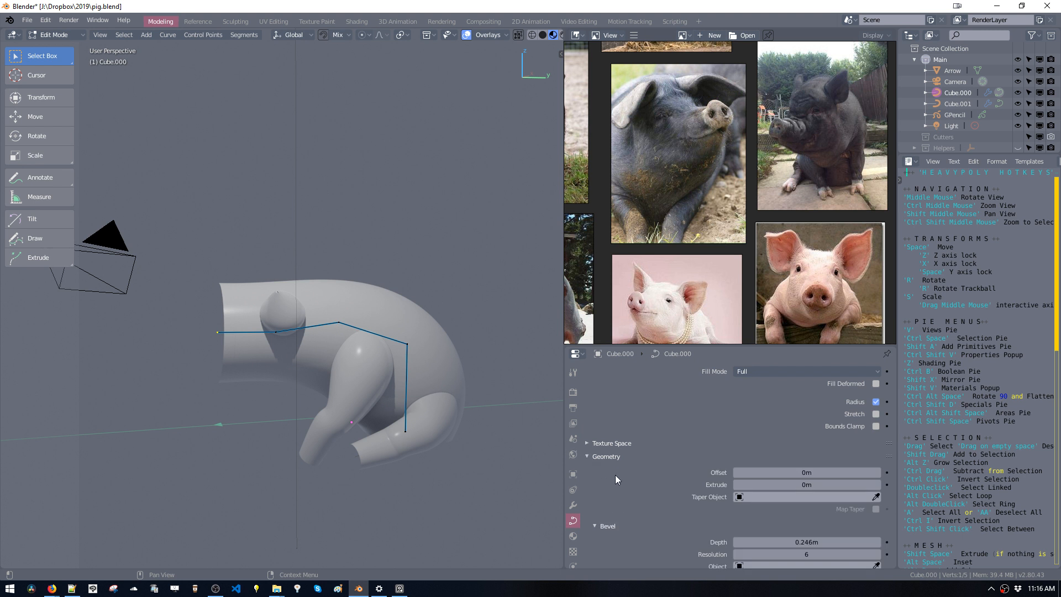
{"action": "middle_click_drag", "start_coordinate": [680, 497], "coordinate": [669, 425]}
{"action": "scroll", "coordinate": [666, 423], "scroll_direction": "down", "scroll_amount": 2}
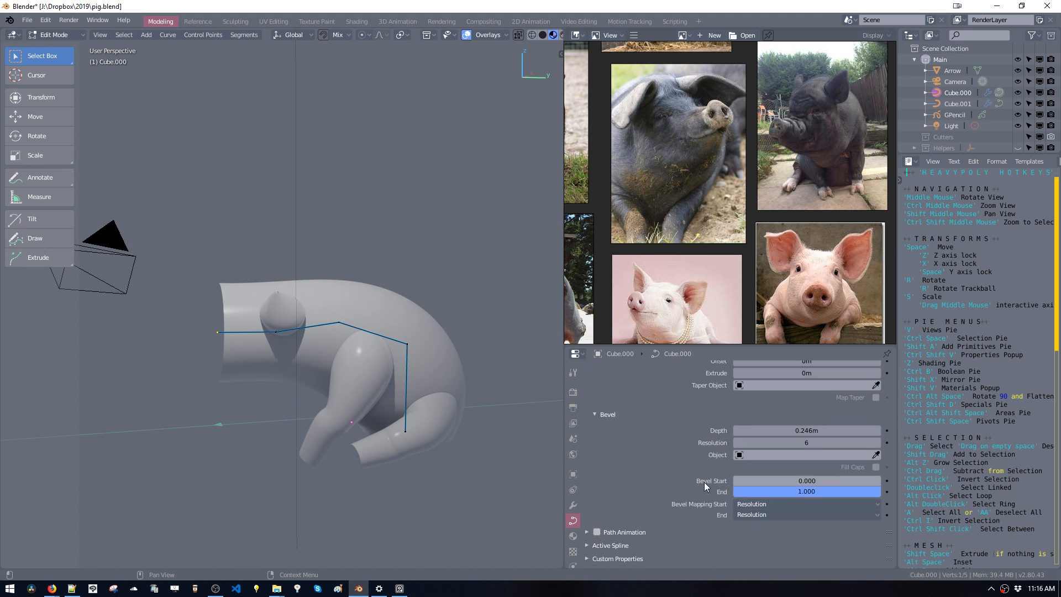
{"action": "left_click", "coordinate": [745, 516]}
{"action": "left_click", "coordinate": [745, 515]}
{"action": "left_click", "coordinate": [756, 533]}
{"action": "scroll", "coordinate": [659, 500], "scroll_direction": "down", "scroll_amount": 5}
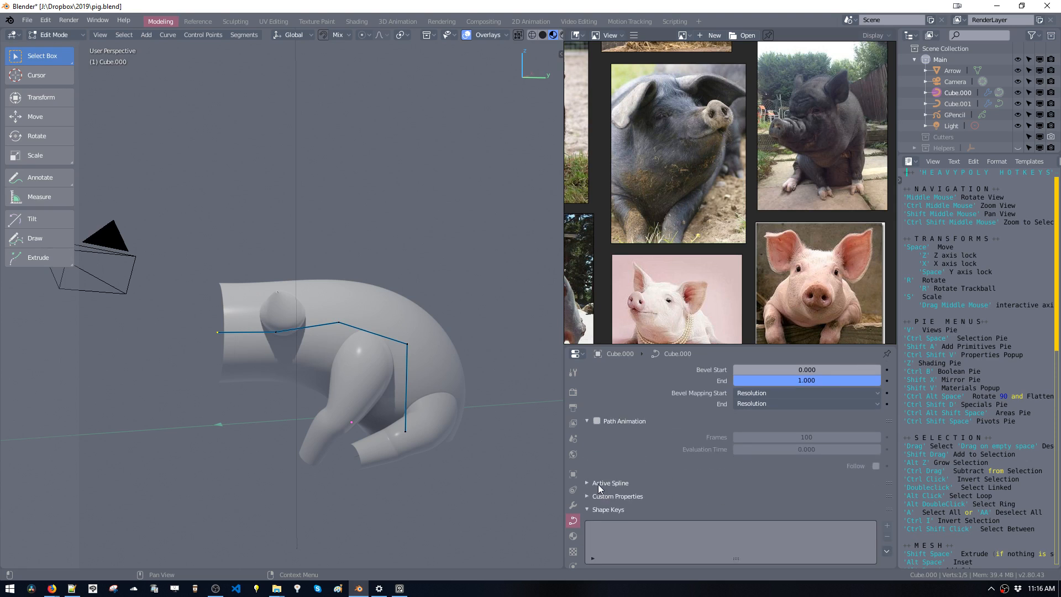
{"action": "left_click", "coordinate": [598, 483]}
{"action": "scroll", "coordinate": [629, 513], "scroll_direction": "down", "scroll_amount": 3}
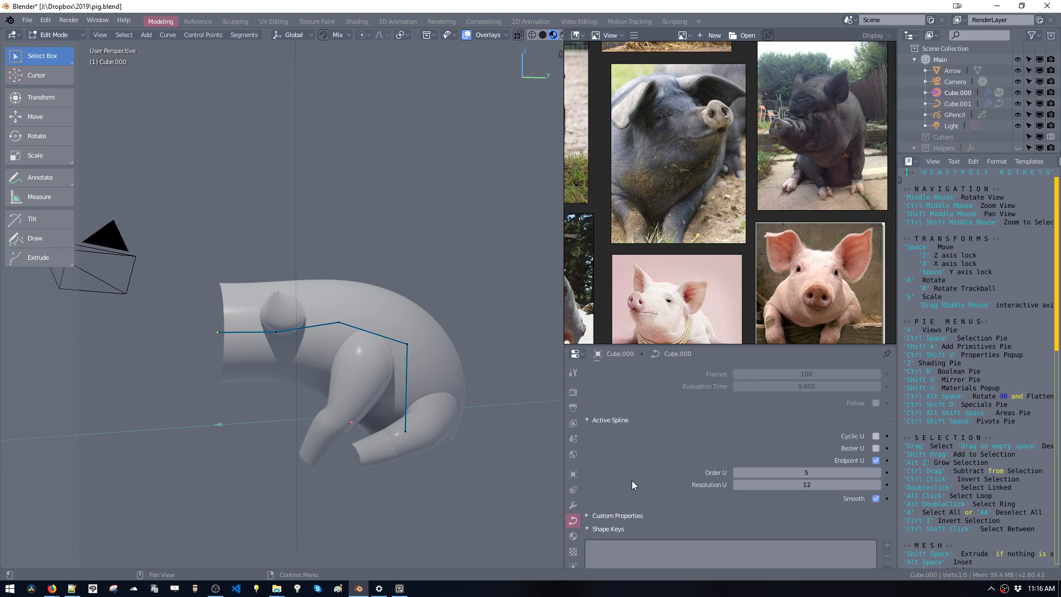
{"action": "scroll", "coordinate": [650, 423], "scroll_direction": "down", "scroll_amount": 1}
{"action": "left_click", "coordinate": [621, 498]}
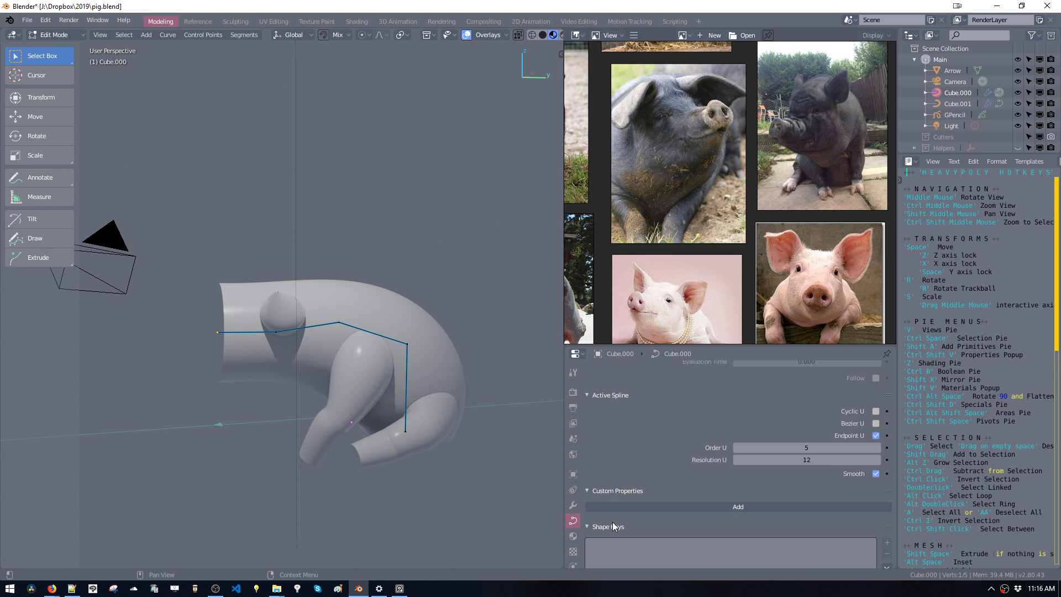
{"action": "left_click", "coordinate": [615, 532]}
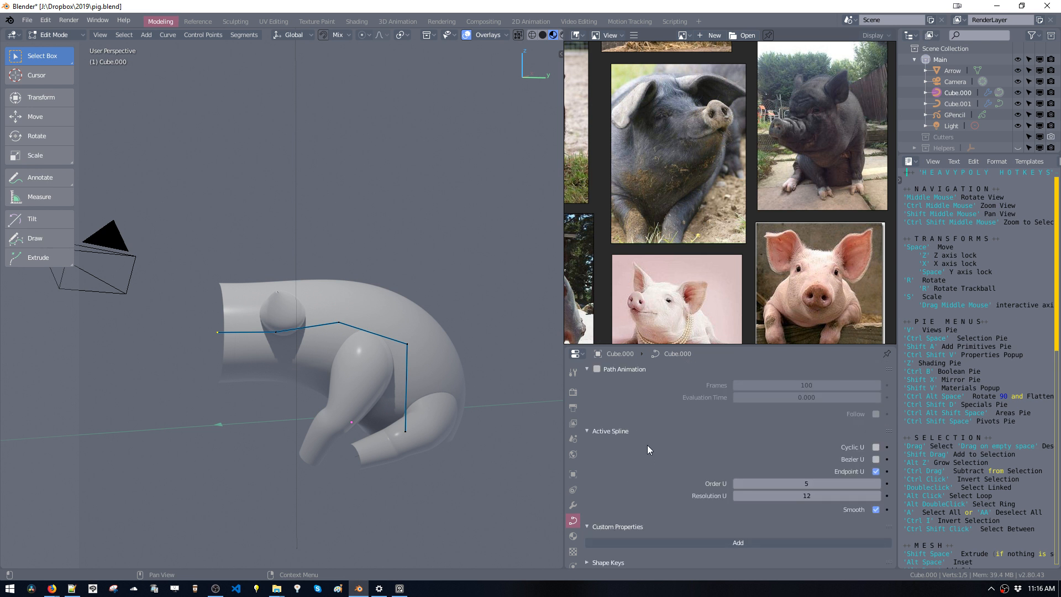
{"action": "scroll", "coordinate": [648, 446], "scroll_direction": "up", "scroll_amount": 6}
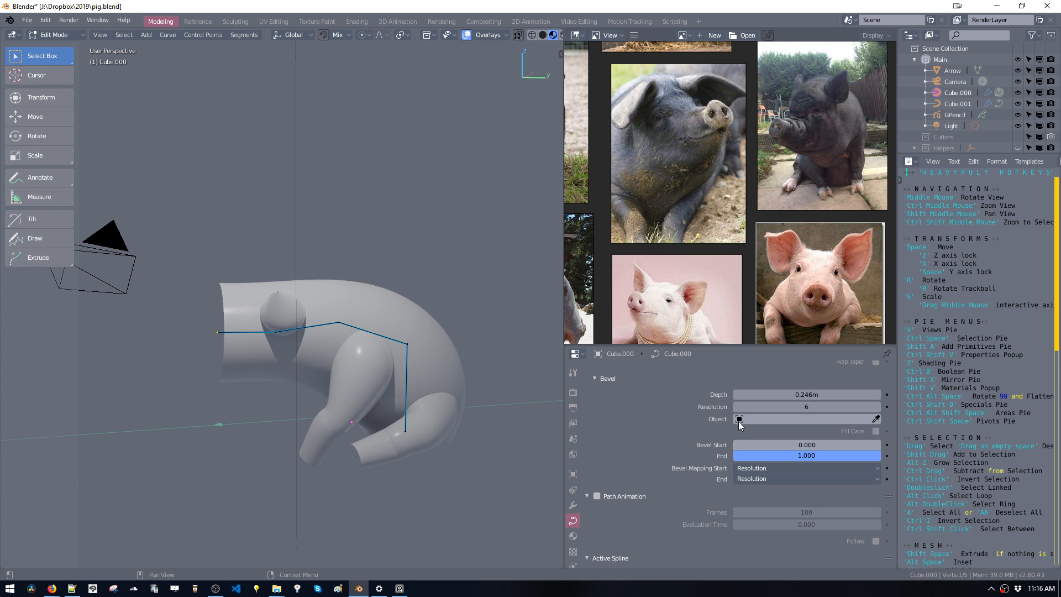
Pull the front end point of the body path back toward the ears and shrink its radius to form the face.
{"action": "middle_click_drag", "start_coordinate": [446, 380], "coordinate": [485, 367]}
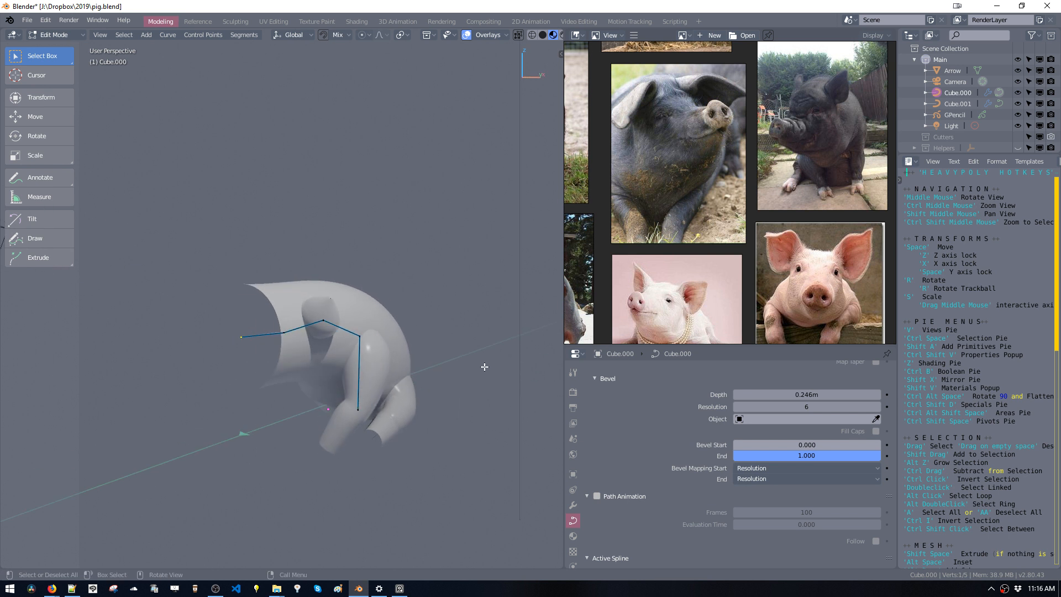
{"action": "middle_click_drag", "start_coordinate": [398, 359], "coordinate": [365, 329]}
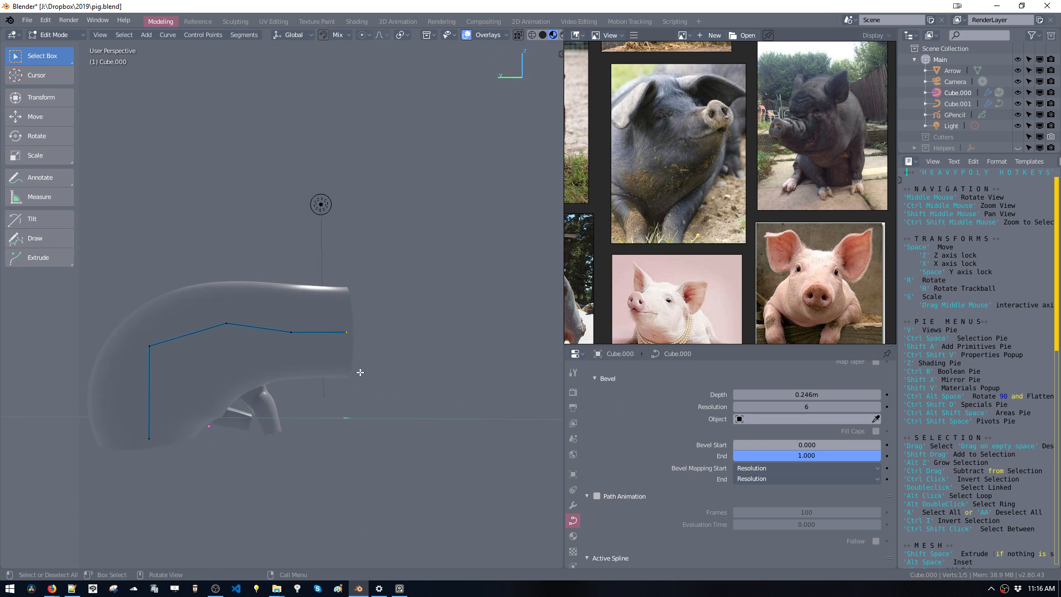
{"action": "key", "text": "g"}
{"action": "left_click", "coordinate": [323, 401]}
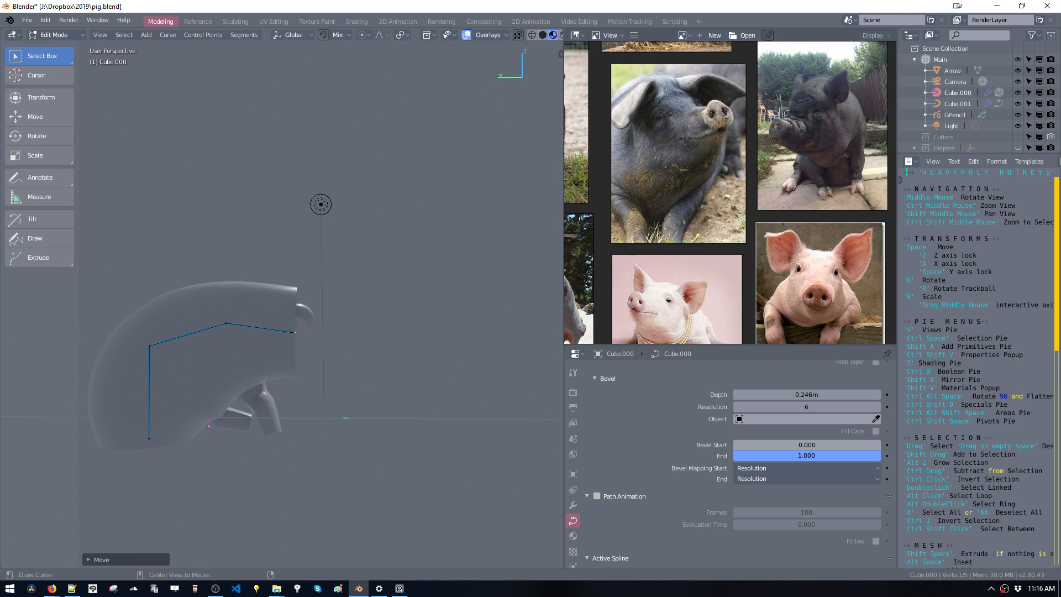
{"action": "key", "text": "alt+s"}
{"action": "left_click", "coordinate": [320, 363]}
Extrude the front end point forward along the Y axis as a snout and lower both snout points below the head.
{"action": "key", "text": "e"}
{"action": "key", "text": "y"}
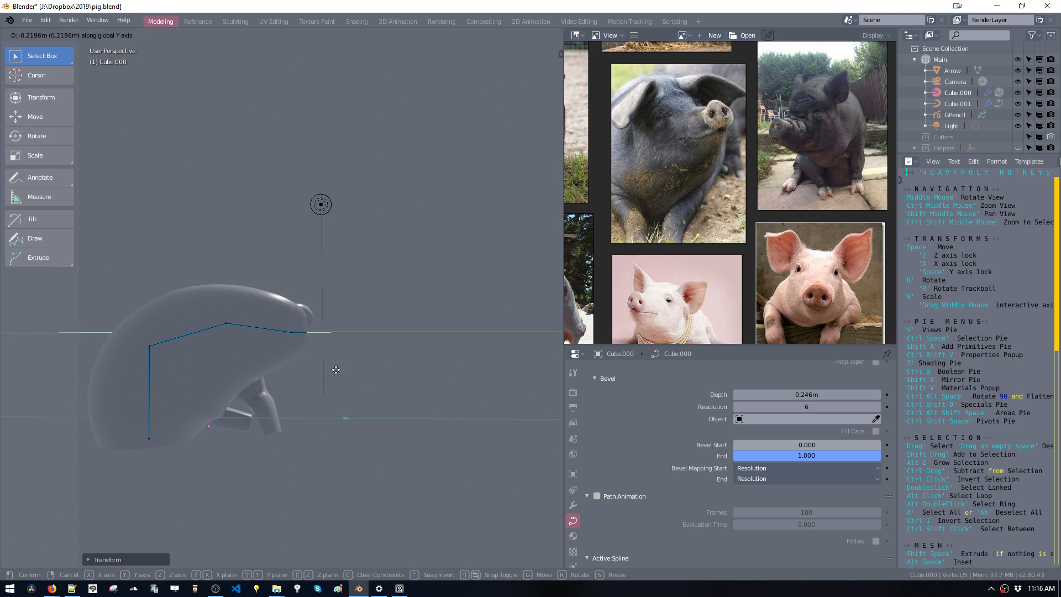
{"action": "left_click", "coordinate": [367, 384]}
{"action": "middle_click_drag", "start_coordinate": [367, 384], "coordinate": [251, 343]}
{"action": "left_click", "coordinate": [255, 333], "text": "shift"}
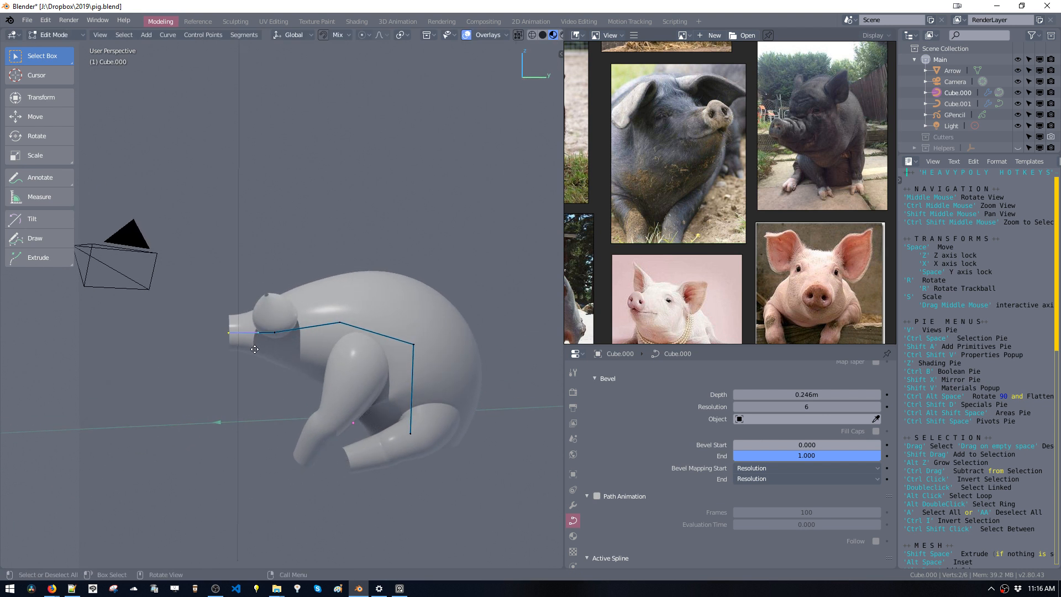
{"action": "key", "text": "g"}
{"action": "left_click", "coordinate": [268, 347]}
Adjust the radius of the body path's head point between the ears and of the shoulder point behind it.
{"action": "left_click", "coordinate": [274, 332]}
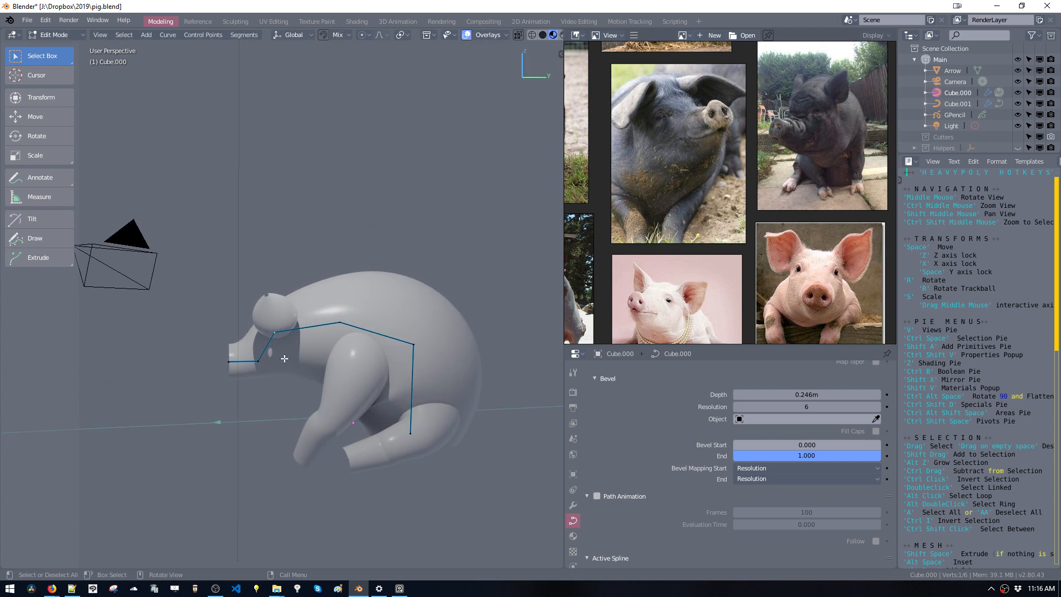
{"action": "middle_click_drag", "start_coordinate": [273, 333], "coordinate": [435, 351]}
{"action": "key", "text": "alt+s"}
{"action": "left_click", "coordinate": [295, 382]}
{"action": "key", "text": "alt+s"}
{"action": "left_click", "coordinate": [313, 440]}
Return to Object Mode and mirror the ears-and-legs curve across the X axis.
{"action": "key", "text": "ctrl+space"}
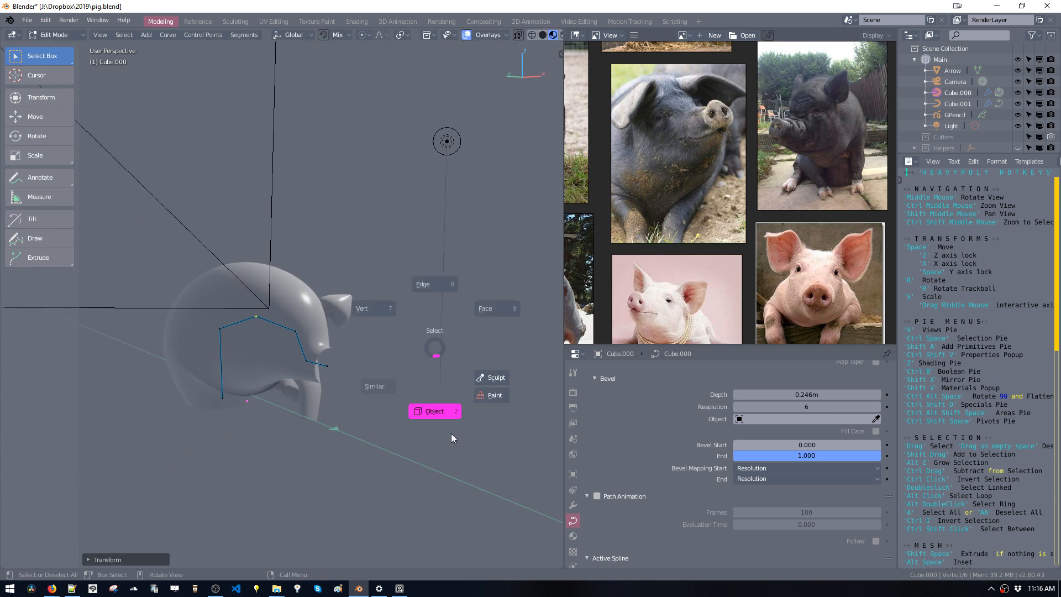
{"action": "left_click", "coordinate": [451, 434]}
{"action": "middle_click_drag", "start_coordinate": [442, 428], "coordinate": [383, 371]}
{"action": "left_click", "coordinate": [336, 319]}
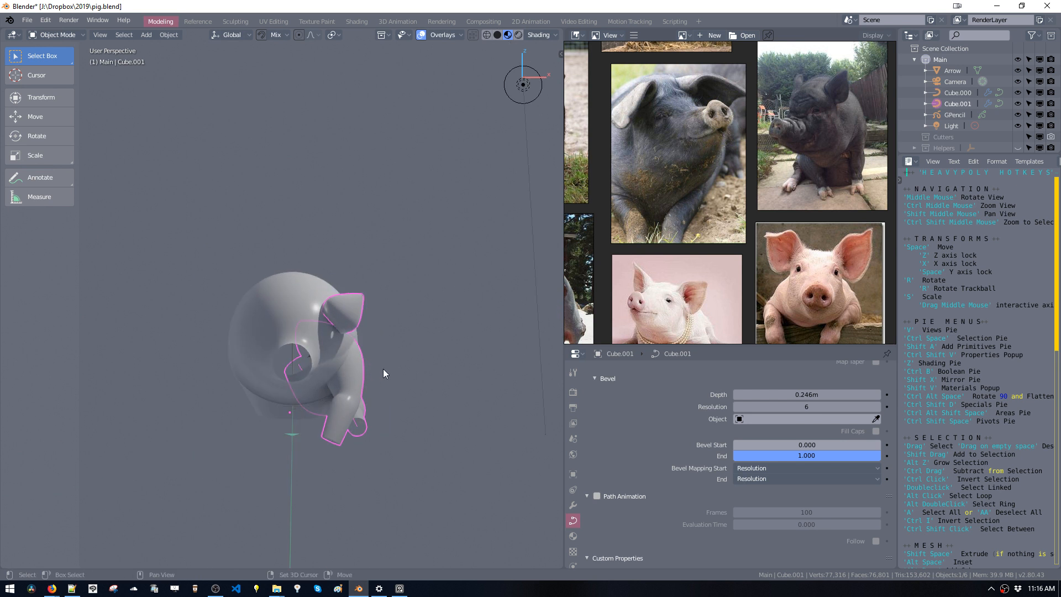
{"action": "key", "text": "v"}
{"action": "left_click", "coordinate": [446, 321]}
Try removing the Mirror modifier from the body curve and undo the removal.
{"action": "left_click", "coordinate": [298, 304]}
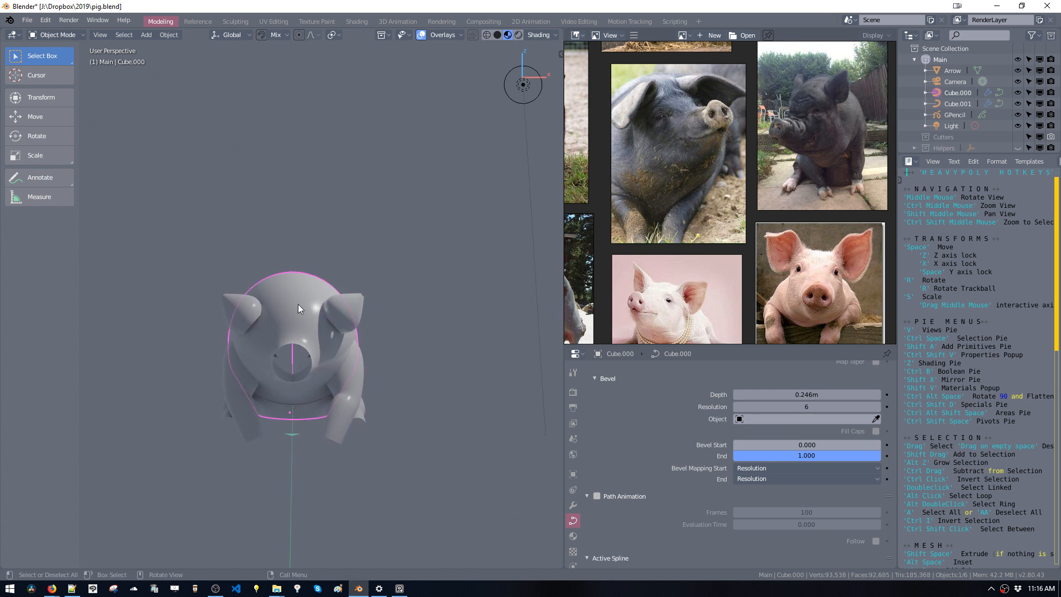
{"action": "left_click", "coordinate": [574, 506]}
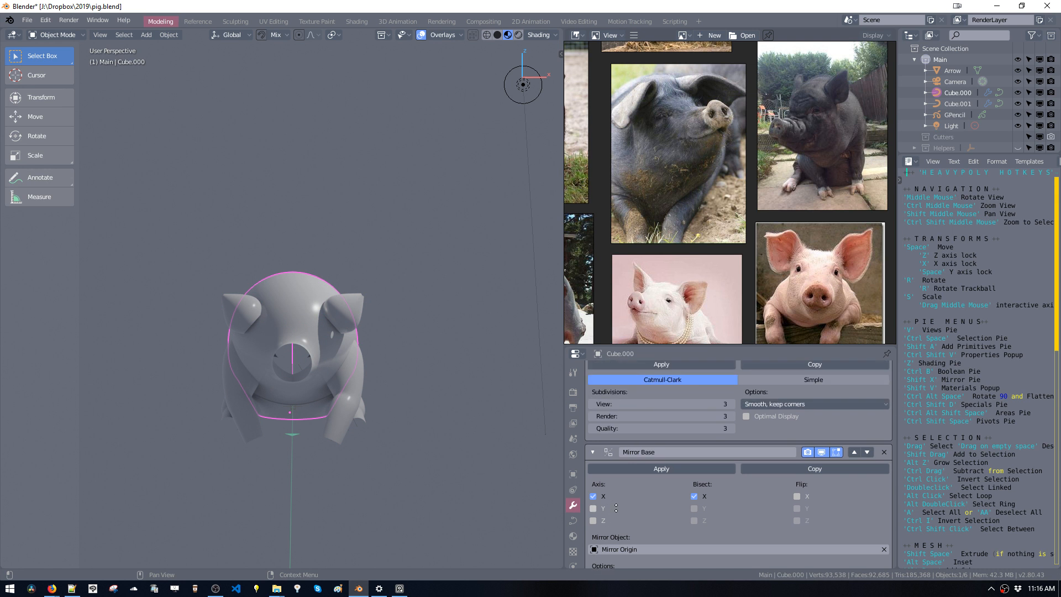
{"action": "scroll", "coordinate": [608, 512], "scroll_direction": "down", "scroll_amount": 3}
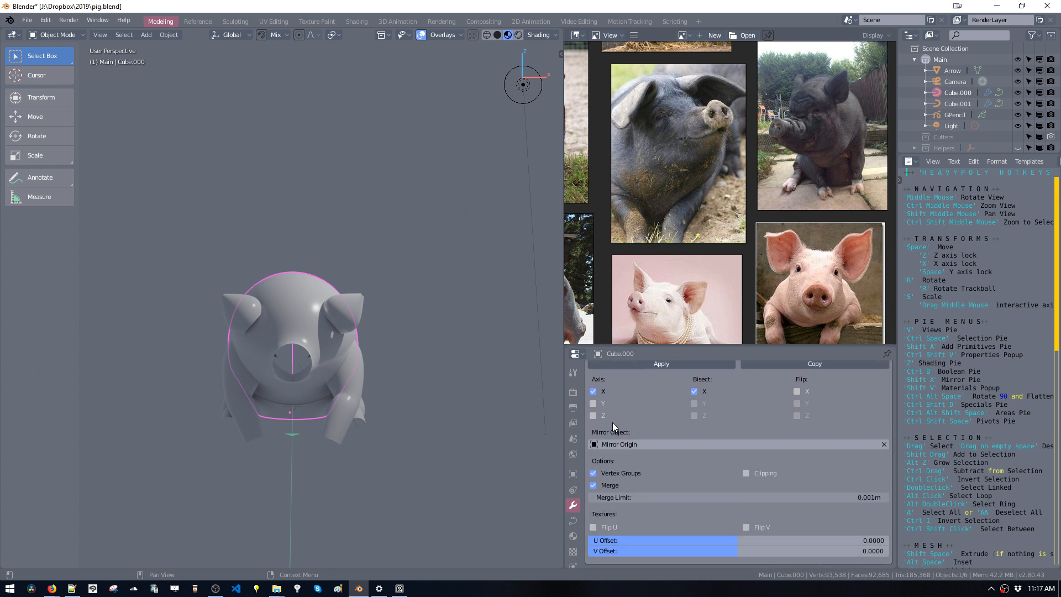
{"action": "middle_click_drag", "start_coordinate": [329, 328], "coordinate": [343, 305]}
{"action": "left_click", "coordinate": [339, 328]}
{"action": "left_click", "coordinate": [294, 297]}
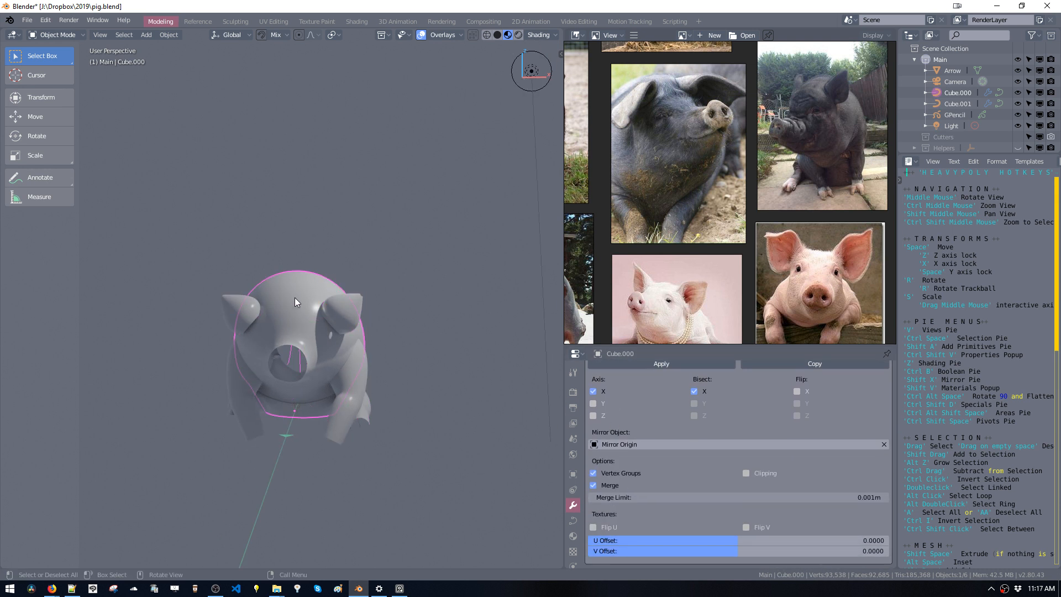
{"action": "scroll", "coordinate": [669, 432], "scroll_direction": "up", "scroll_amount": 5}
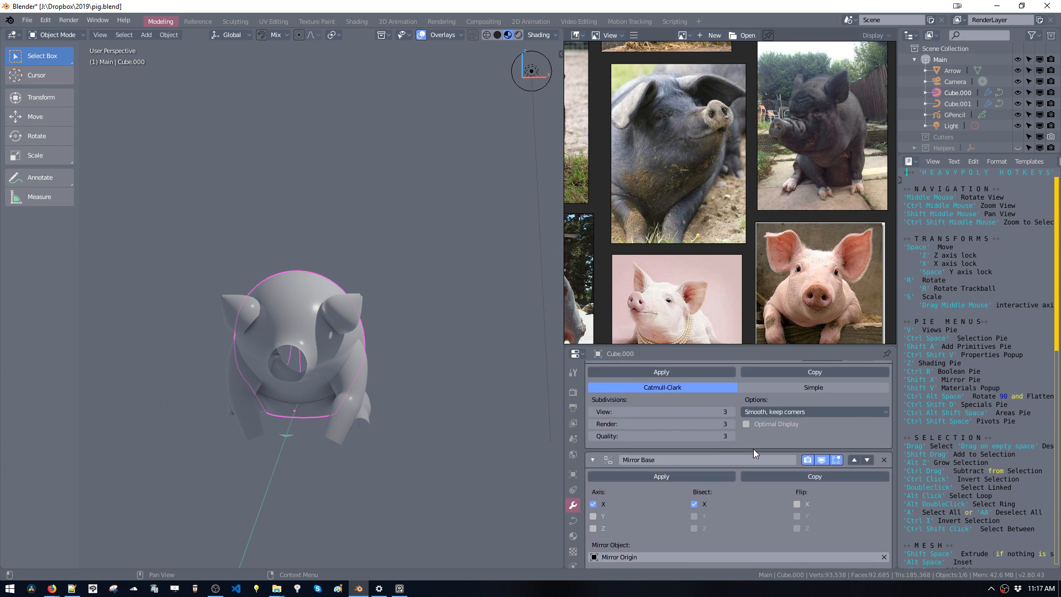
{"action": "left_click", "coordinate": [885, 460]}
{"action": "key", "text": "ctrl+z"}
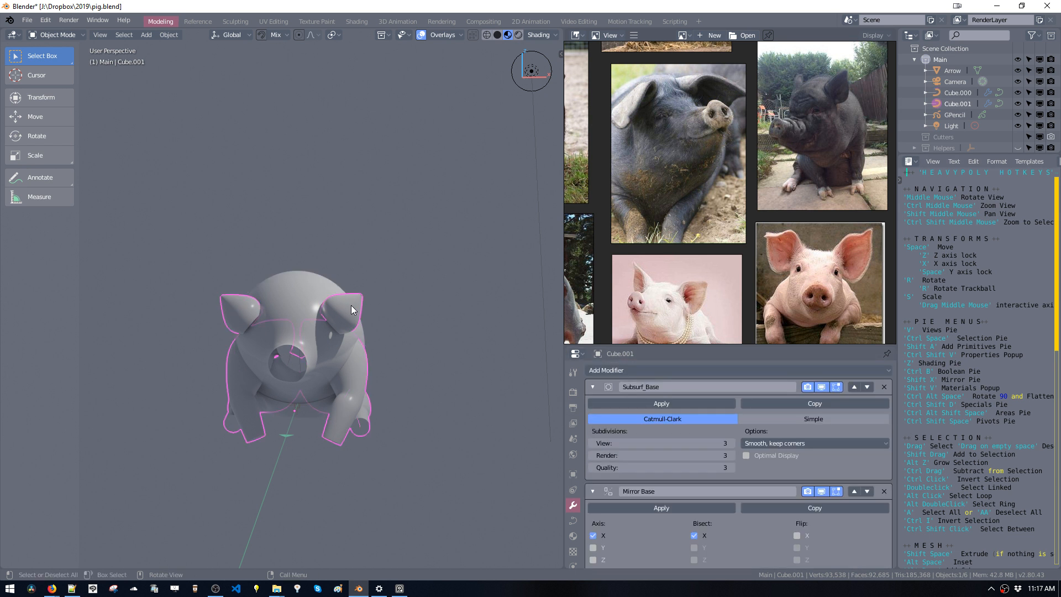
Redo the last undone change on the body curve.
{"action": "middle_click_drag", "start_coordinate": [403, 345], "coordinate": [374, 321]}
{"action": "key", "text": "ctrl+shift+z"}
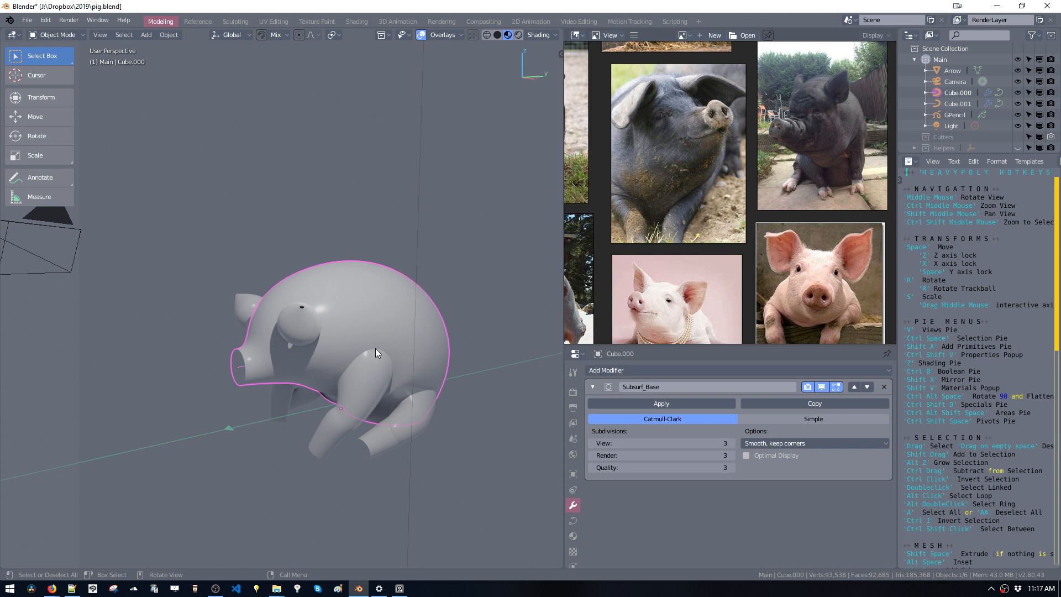
{"action": "middle_click_drag", "start_coordinate": [376, 349], "coordinate": [313, 376]}
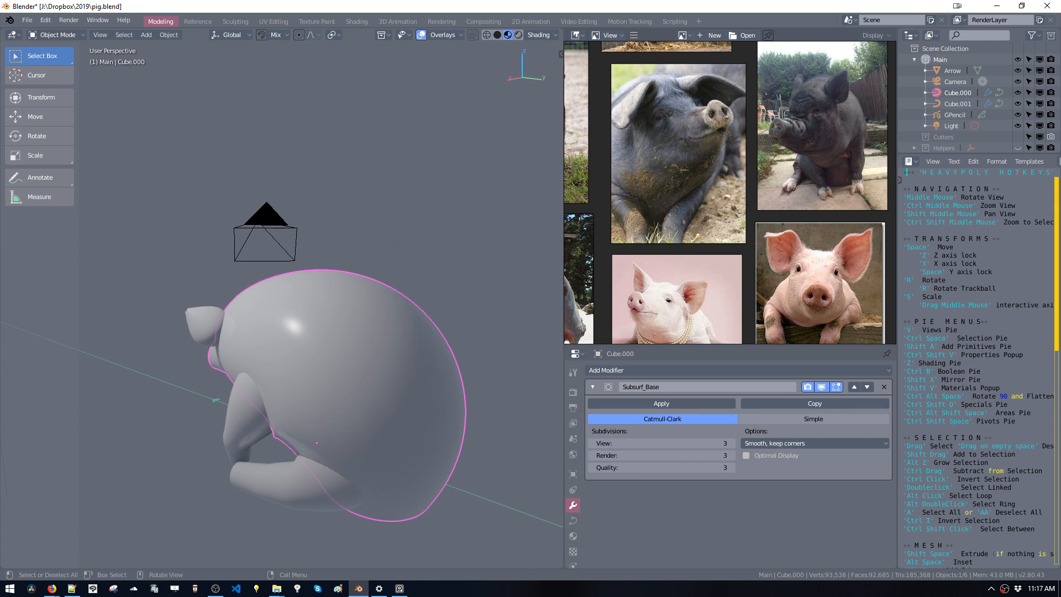
{"action": "key", "text": "alt+Tab"}
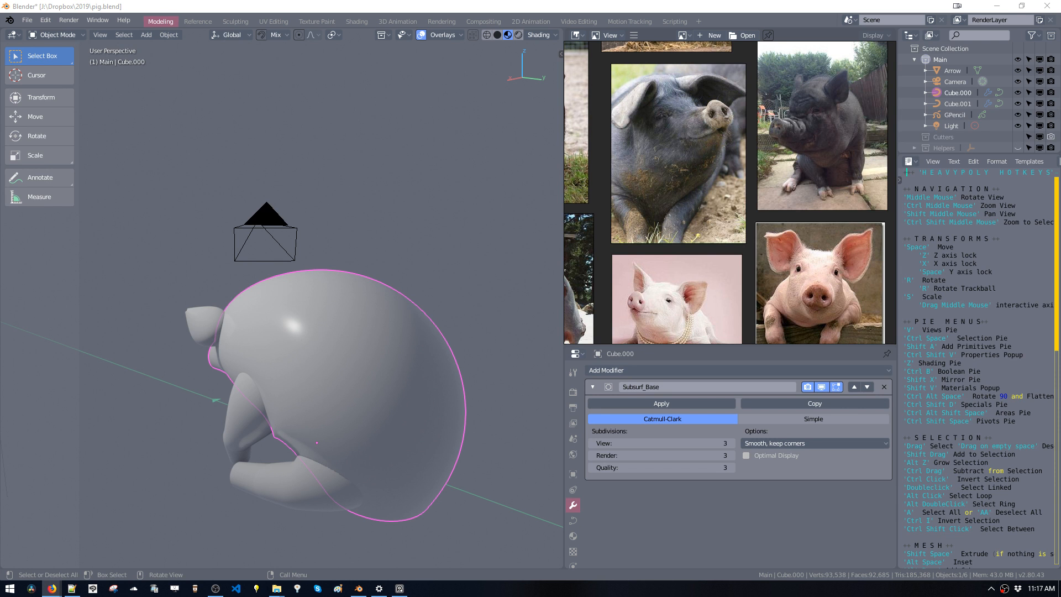
Move the end point of the body curve's snout along the Y axis and extrude a short extra point from it.
{"action": "mouse_move", "coordinate": [243, 376]}
{"action": "middle_mouse_down"}
{"action": "mouse_move", "coordinate": [397, 305]}
{"action": "mouse_move", "coordinate": [400, 361]}
{"action": "mouse_move", "coordinate": [373, 330]}
{"action": "mouse_move", "coordinate": [390, 335]}
{"action": "mouse_move", "coordinate": [387, 360]}
{"action": "middle_mouse_up"}
{"action": "key", "text": "Tab"}
{"action": "left_click", "coordinate": [360, 366]}
{"action": "key", "text": "space"}
{"action": "key", "text": "space"}
{"action": "left_click", "coordinate": [377, 365]}
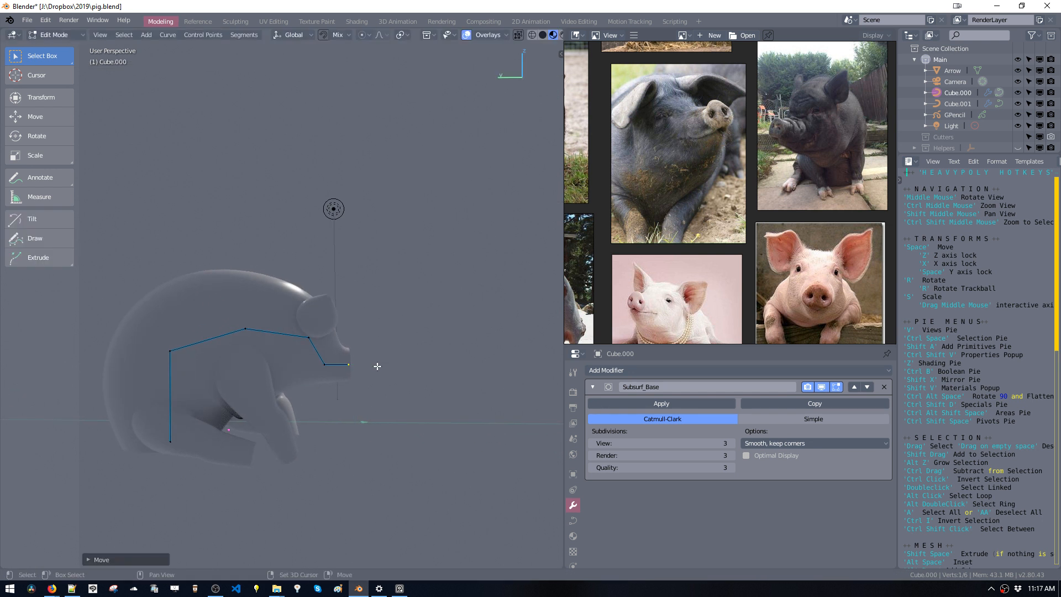
{"action": "key", "text": "shift+space"}
{"action": "key", "text": "space"}
{"action": "left_click", "coordinate": [371, 370]}
{"action": "middle_click_drag", "start_coordinate": [372, 370], "coordinate": [383, 425]}
{"action": "middle_click", "coordinate": [315, 382], "text": "ctrl+shift"}
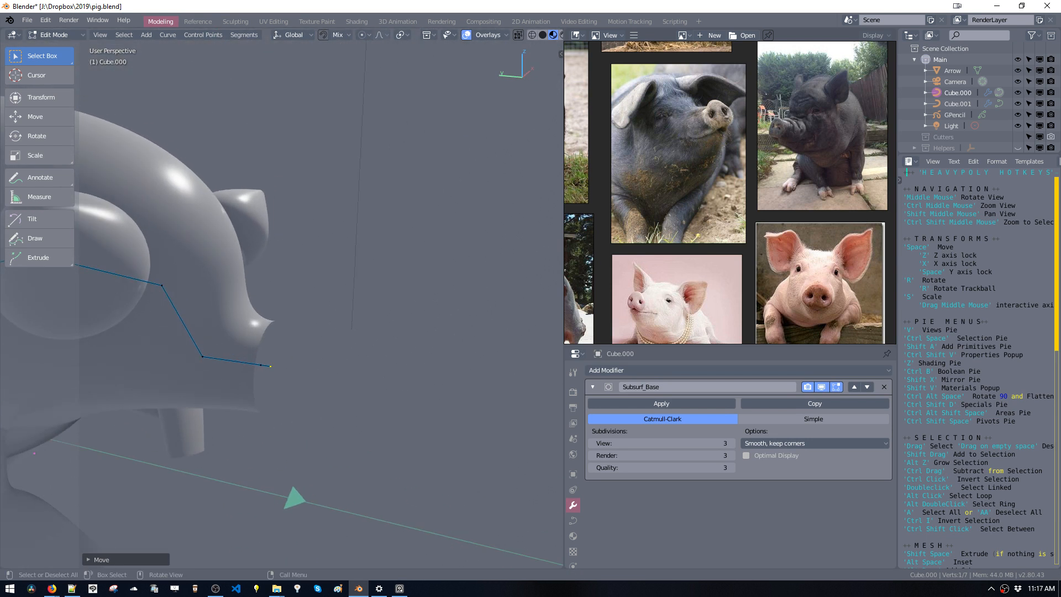
Switch to editing the ears-and-legs curve and move the ear's points outward and up on the head.
{"action": "key", "text": "alt+Tab"}
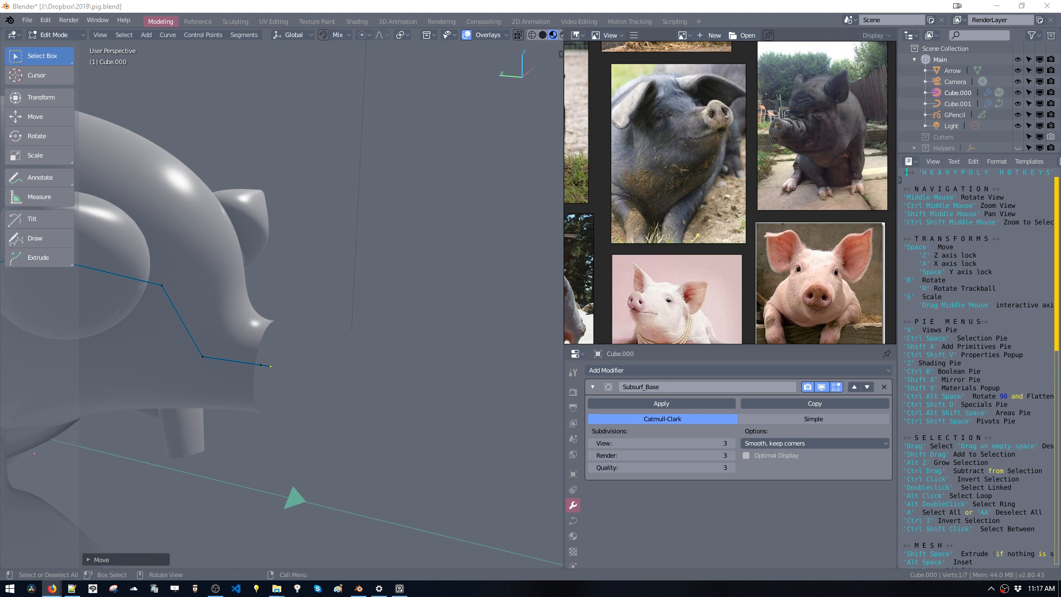
{"action": "middle_click_drag", "start_coordinate": [320, 322], "coordinate": [408, 324]}
{"action": "middle_click_drag", "start_coordinate": [647, 251], "coordinate": [838, 260]}
{"action": "middle_click_drag", "start_coordinate": [765, 219], "coordinate": [686, 248]}
{"action": "middle_click_drag", "start_coordinate": [464, 334], "coordinate": [330, 376]}
{"action": "key", "text": "Tab"}
{"action": "left_click", "coordinate": [369, 391]}
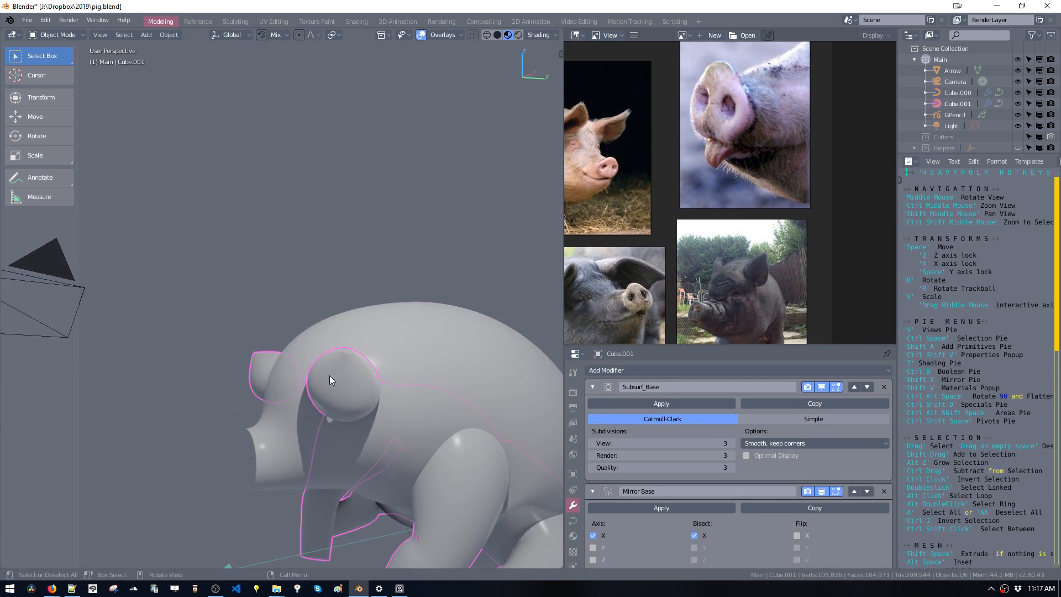
{"action": "key", "text": "Tab"}
{"action": "left_click_drag", "start_coordinate": [320, 331], "coordinate": [366, 420]}
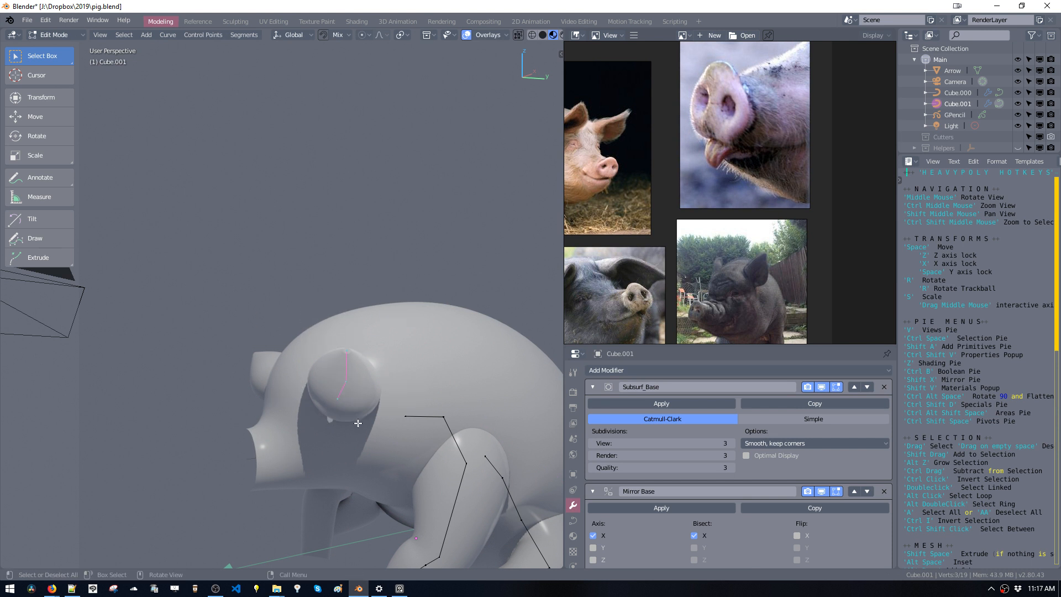
{"action": "middle_click_drag", "start_coordinate": [366, 420], "coordinate": [417, 379]}
{"action": "key", "text": "space"}
{"action": "left_click", "coordinate": [332, 381]}
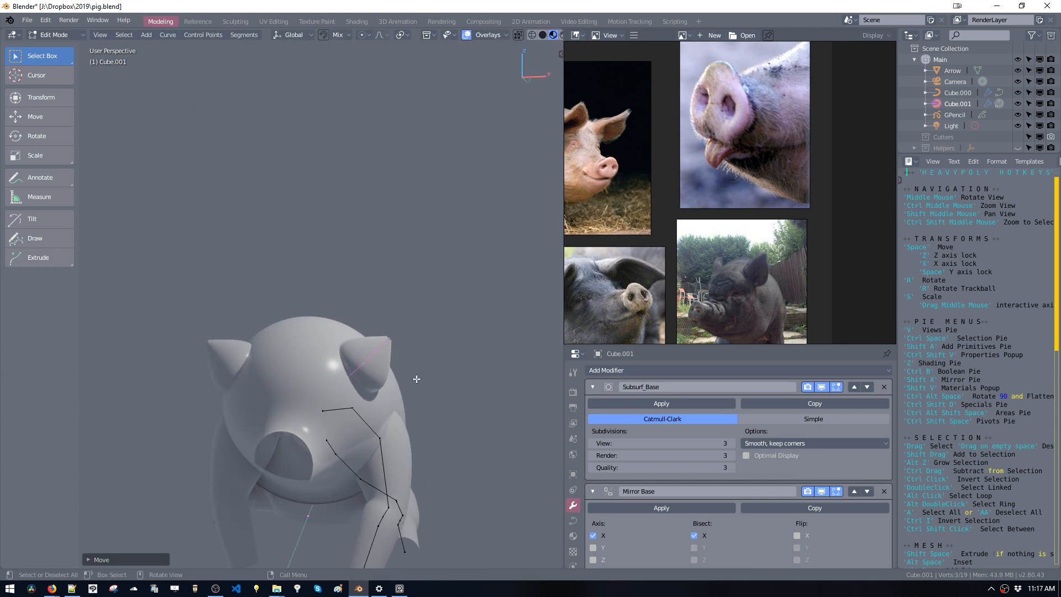
{"action": "key", "text": "space"}
{"action": "left_click", "coordinate": [431, 373]}
{"action": "left_click_drag", "start_coordinate": [432, 379], "coordinate": [428, 388]}
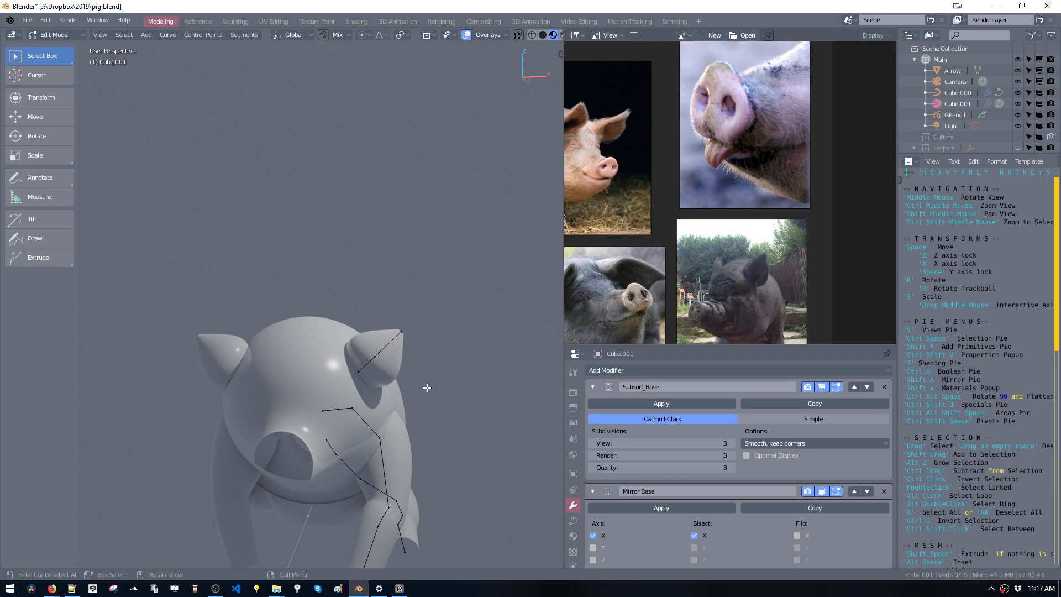
Select the whole ear spline and adjust its position against the side of the head.
{"action": "double_click", "coordinate": [380, 361]}
{"action": "middle_click_drag", "start_coordinate": [381, 361], "coordinate": [458, 327]}
{"action": "key", "text": "space"}
{"action": "left_click", "coordinate": [417, 378]}
{"action": "key", "text": "space"}
{"action": "left_click", "coordinate": [411, 375]}
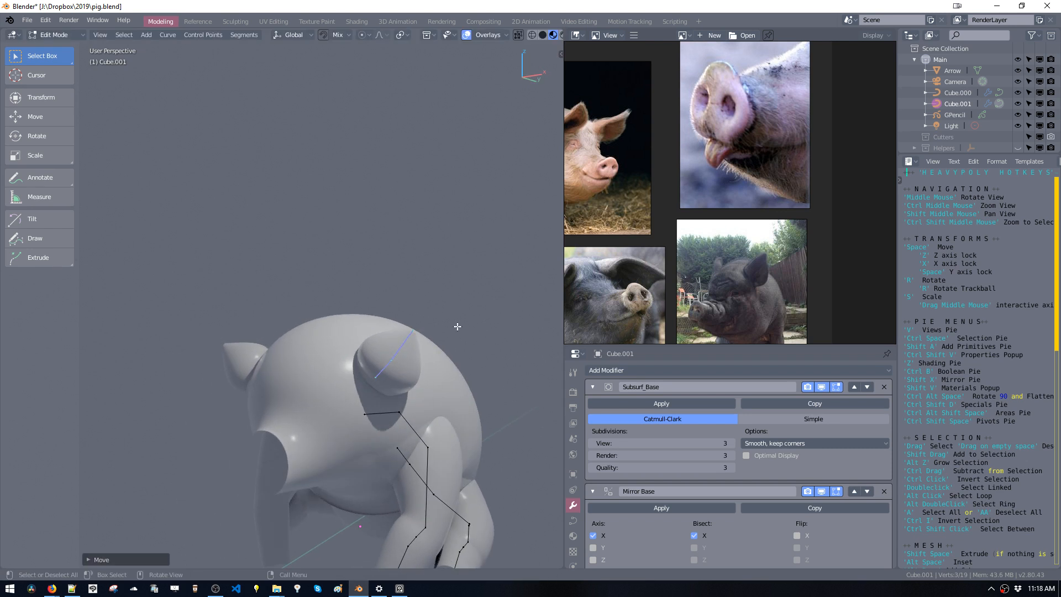
Return to Object Mode, select the body curve and save the file.
{"action": "middle_click_drag", "start_coordinate": [640, 192], "coordinate": [718, 172]}
{"action": "middle_click_drag", "start_coordinate": [443, 354], "coordinate": [326, 373]}
{"action": "middle_click_drag", "start_coordinate": [327, 373], "coordinate": [373, 364]}
{"action": "middle_click_drag", "start_coordinate": [635, 163], "coordinate": [662, 219]}
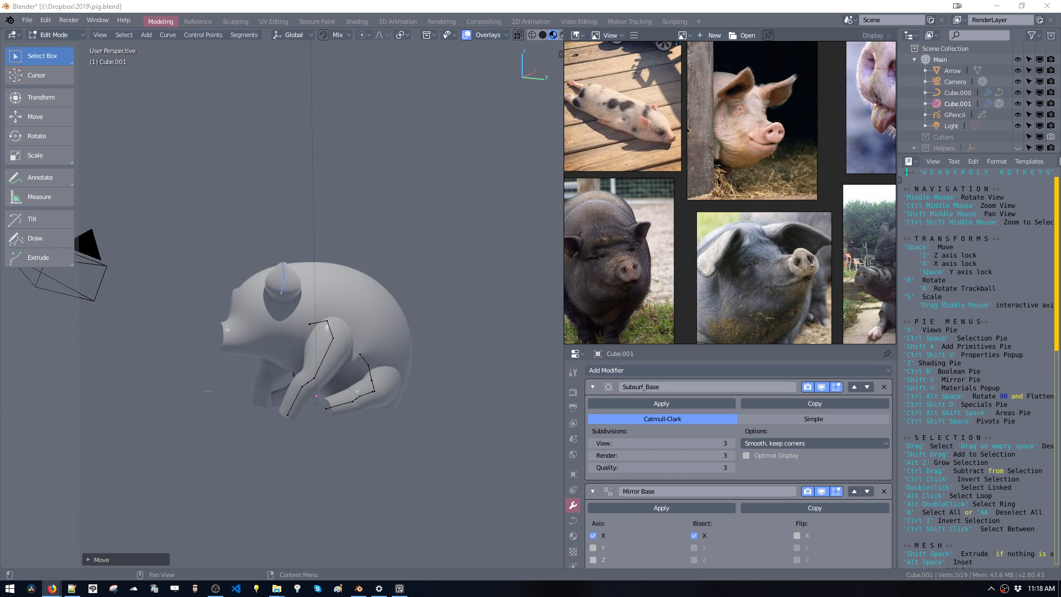
{"action": "middle_click_drag", "start_coordinate": [361, 378], "coordinate": [363, 401]}
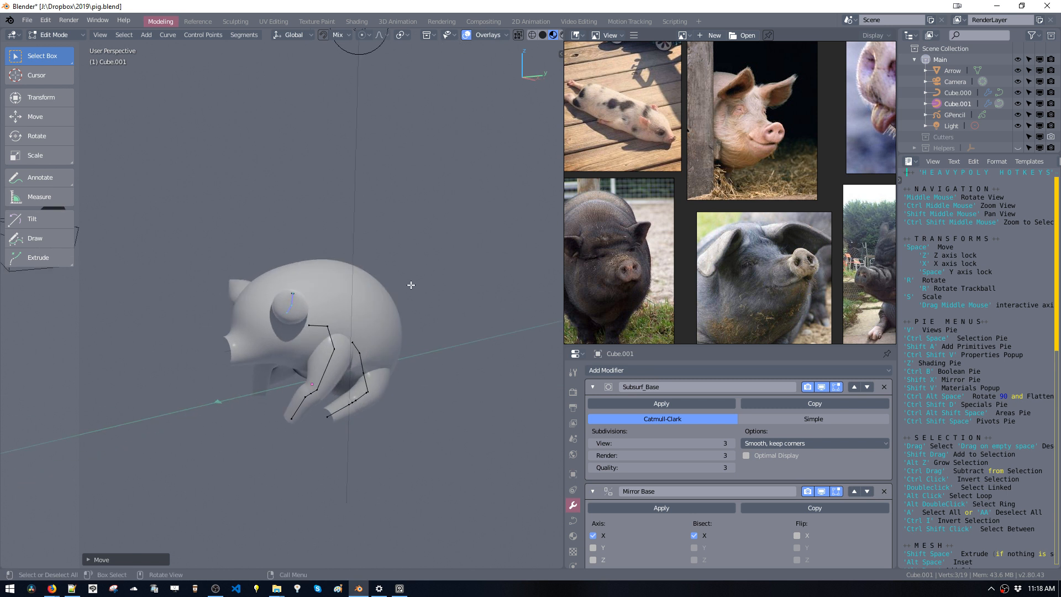
{"action": "key", "text": "Tab"}
{"action": "left_click", "coordinate": [399, 339]}
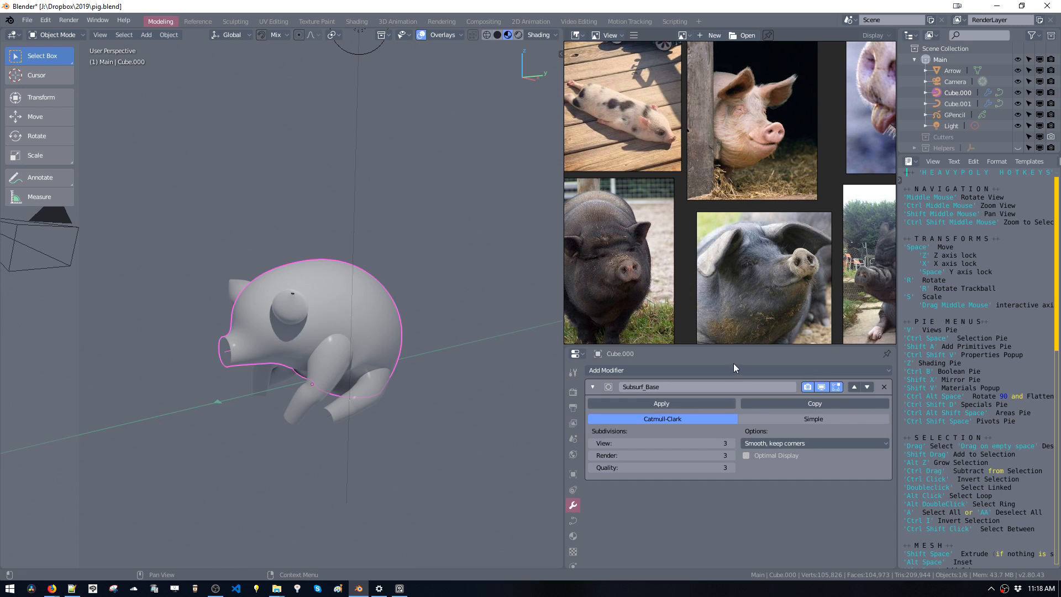
{"action": "middle_click_drag", "start_coordinate": [315, 294], "coordinate": [389, 337]}
{"action": "key", "text": "ctrl+s"}
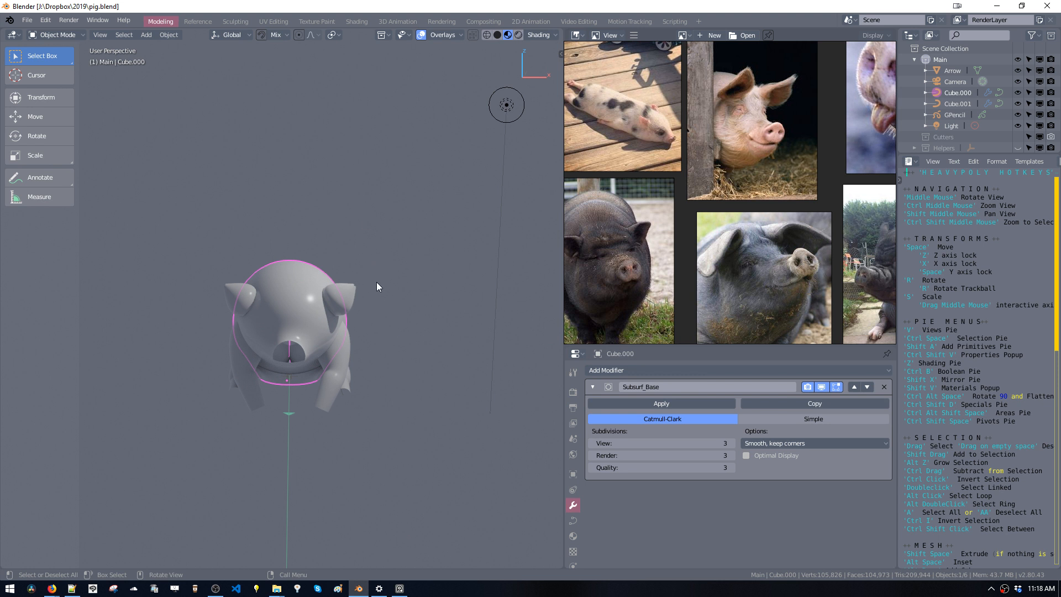
Select all points of the body curve, set its bevel depth to 0 and remove its Subsurf_Base modifier.
{"action": "middle_click_drag", "start_coordinate": [390, 289], "coordinate": [426, 287]}
{"action": "key", "text": "ctrl+space"}
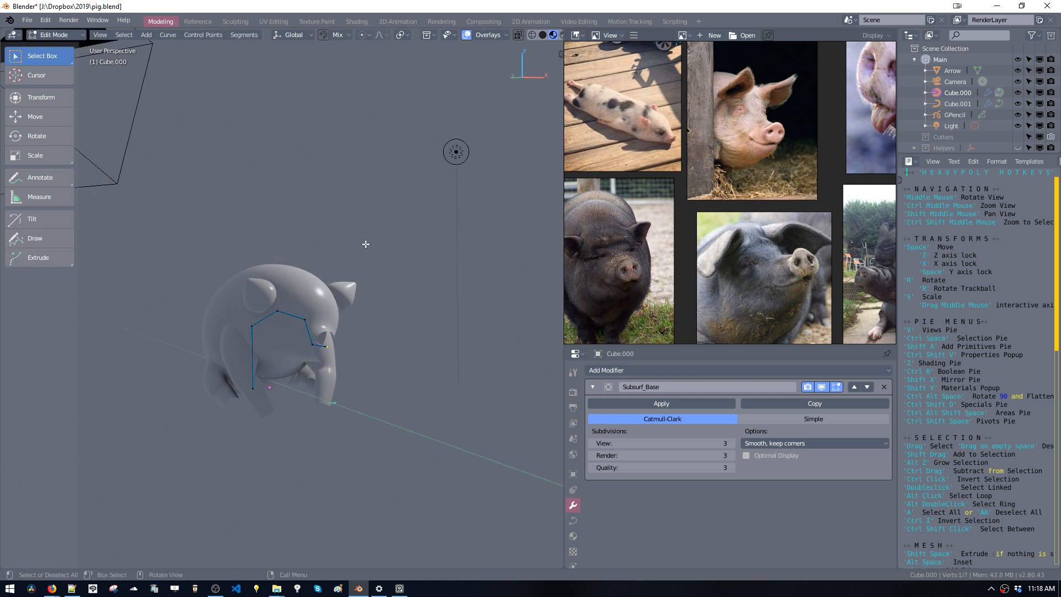
{"action": "left_click_drag", "start_coordinate": [250, 240], "coordinate": [236, 241]}
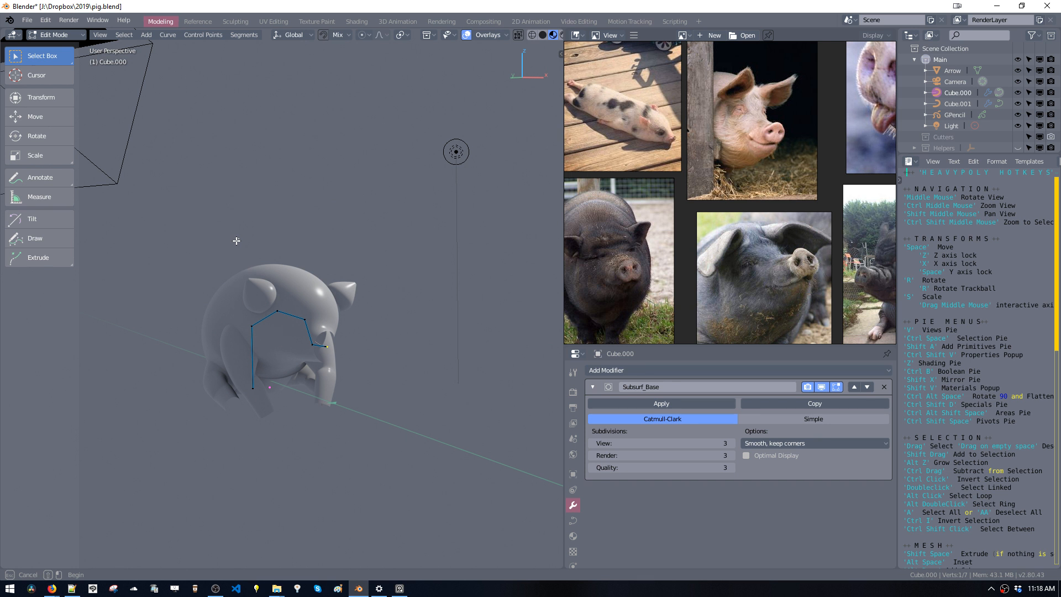
{"action": "middle_click_drag", "start_coordinate": [273, 247], "coordinate": [298, 242]}
{"action": "left_click_drag", "start_coordinate": [159, 242], "coordinate": [439, 457]}
{"action": "middle_click_drag", "start_coordinate": [446, 399], "coordinate": [495, 370]}
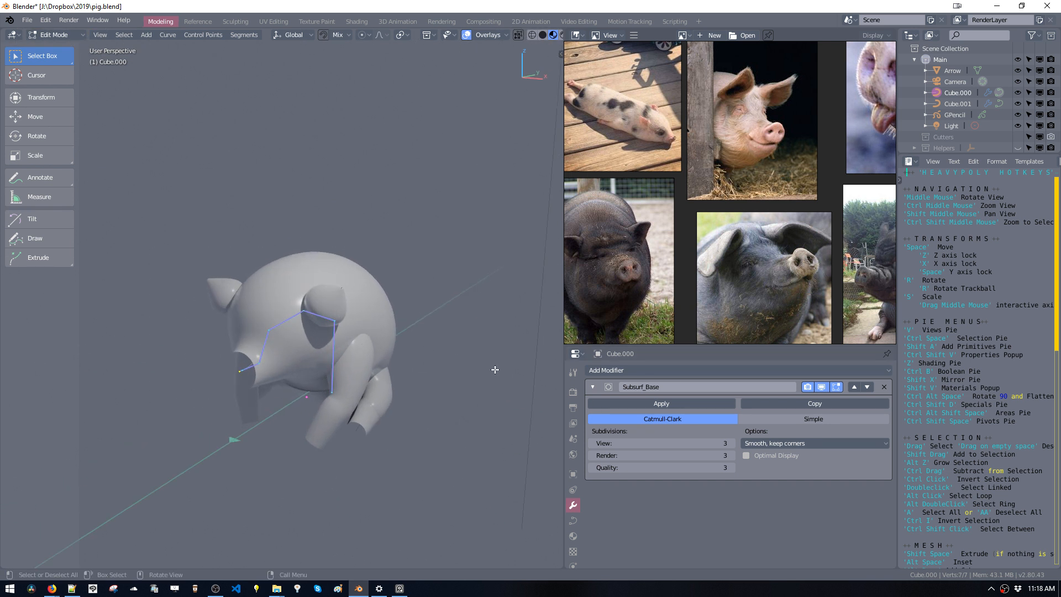
{"action": "key", "text": "ctrl+shift+v"}
{"action": "left_click", "coordinate": [477, 416]}
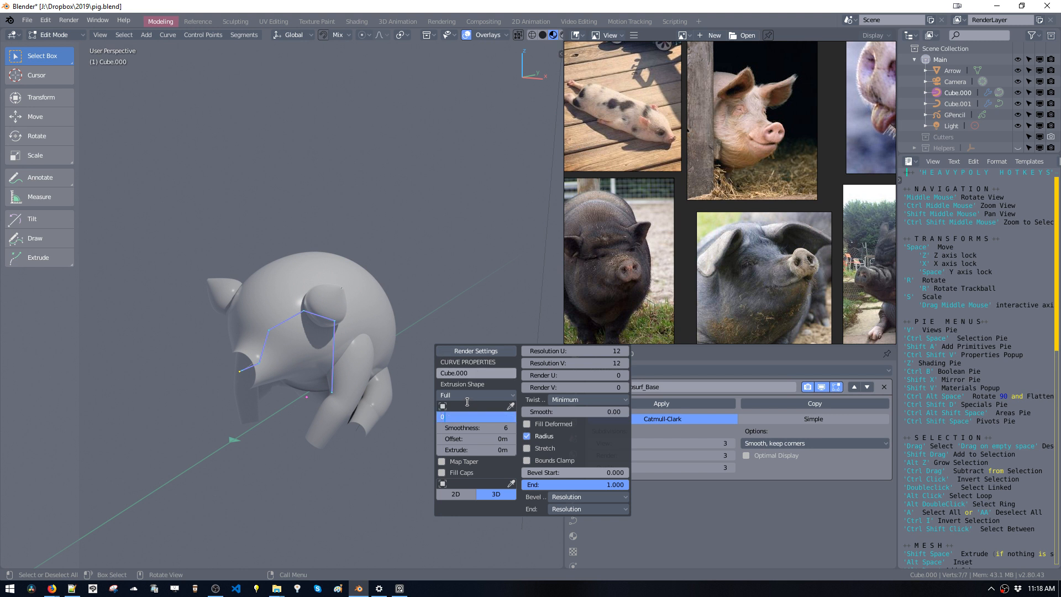
{"action": "type", "text": "0"}
{"action": "key", "text": "Return"}
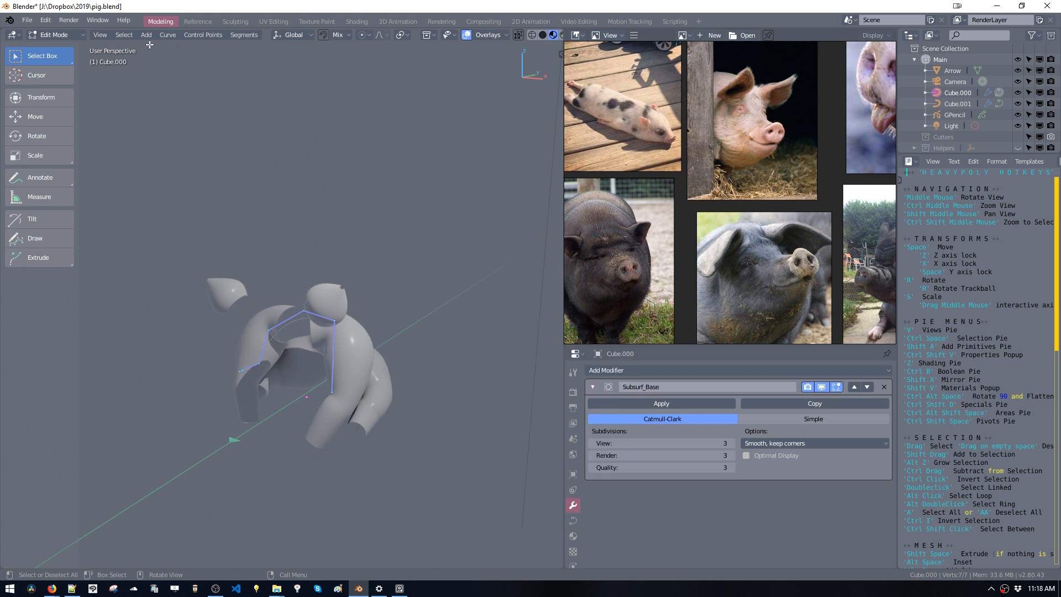
{"action": "left_click", "coordinate": [167, 36]}
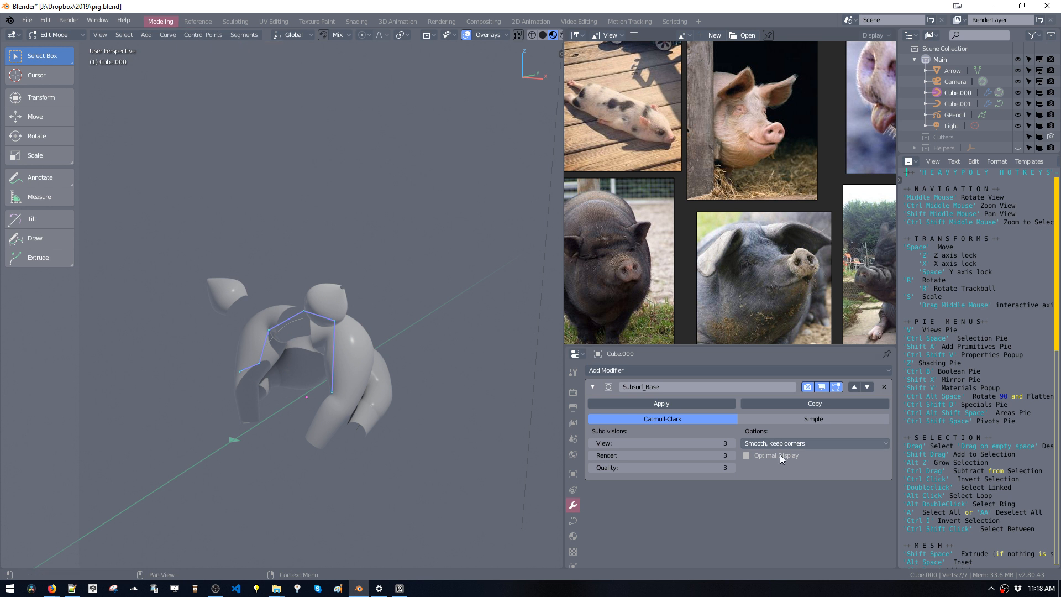
{"action": "left_click", "coordinate": [884, 388]}
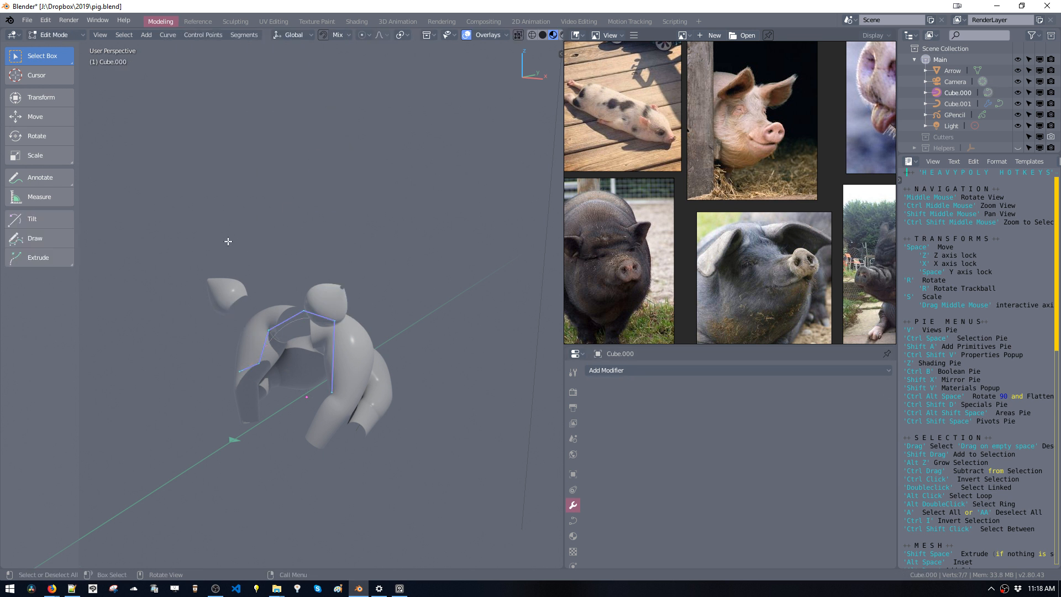
{"action": "left_click", "coordinate": [203, 34]}
{"action": "mouse_move", "coordinate": [243, 40]}
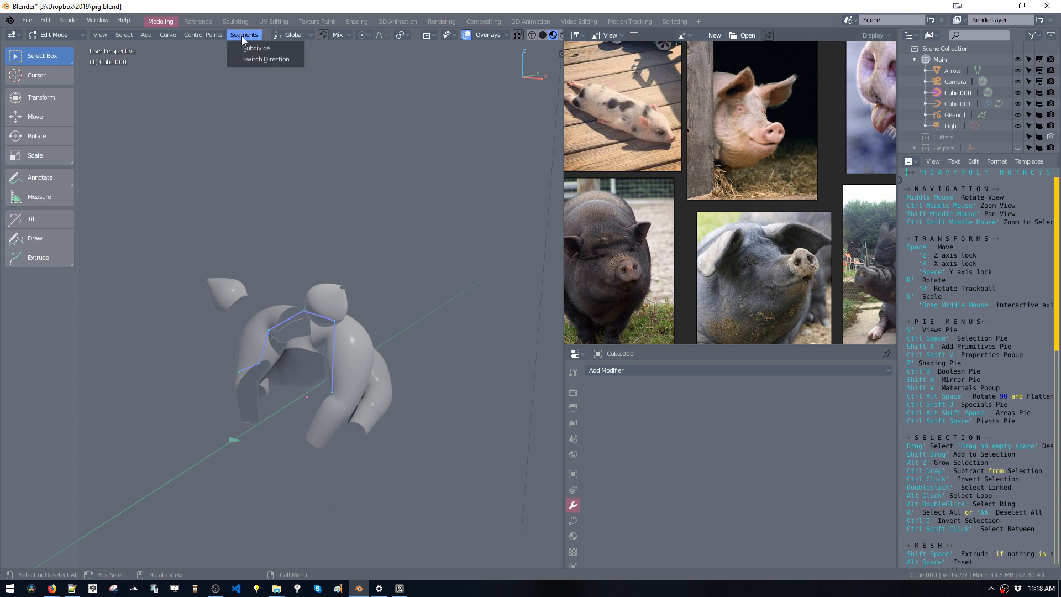
{"action": "mouse_move", "coordinate": [166, 36]}
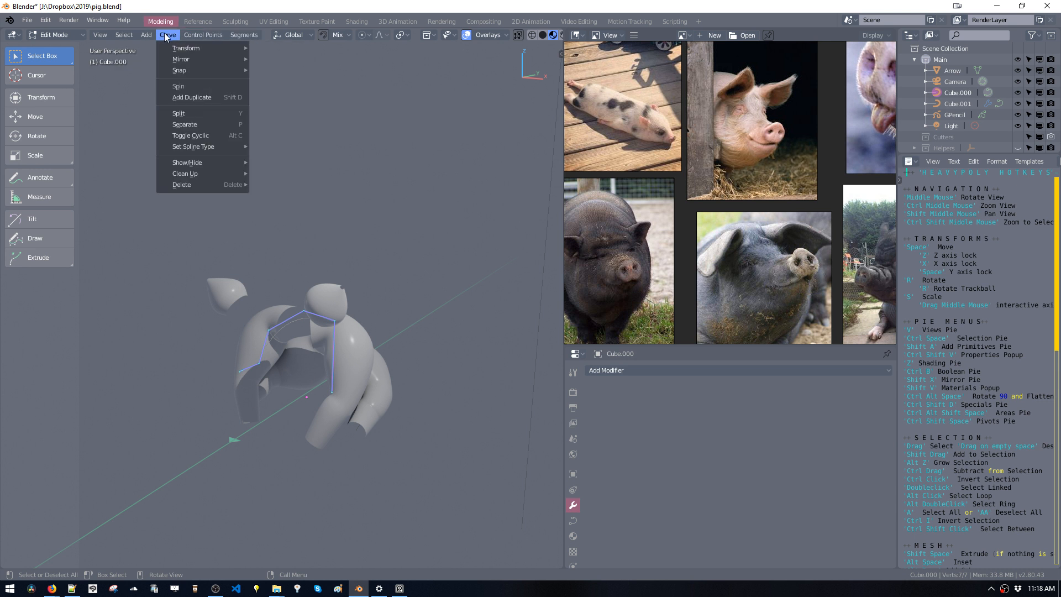
{"action": "mouse_move", "coordinate": [103, 36]}
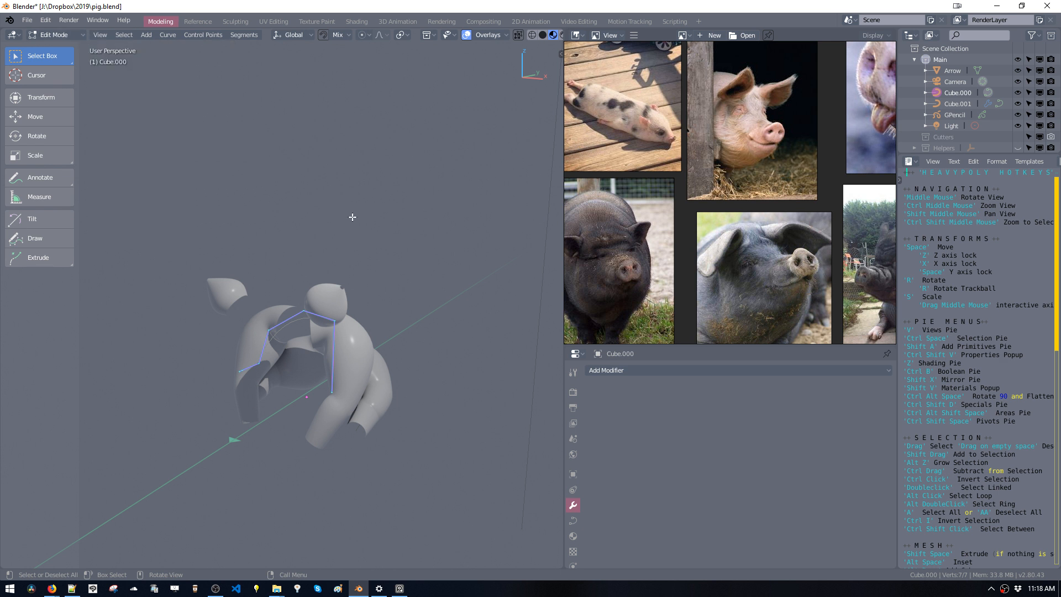
{"action": "key", "text": "F3"}
{"action": "type", "text": "convert"}
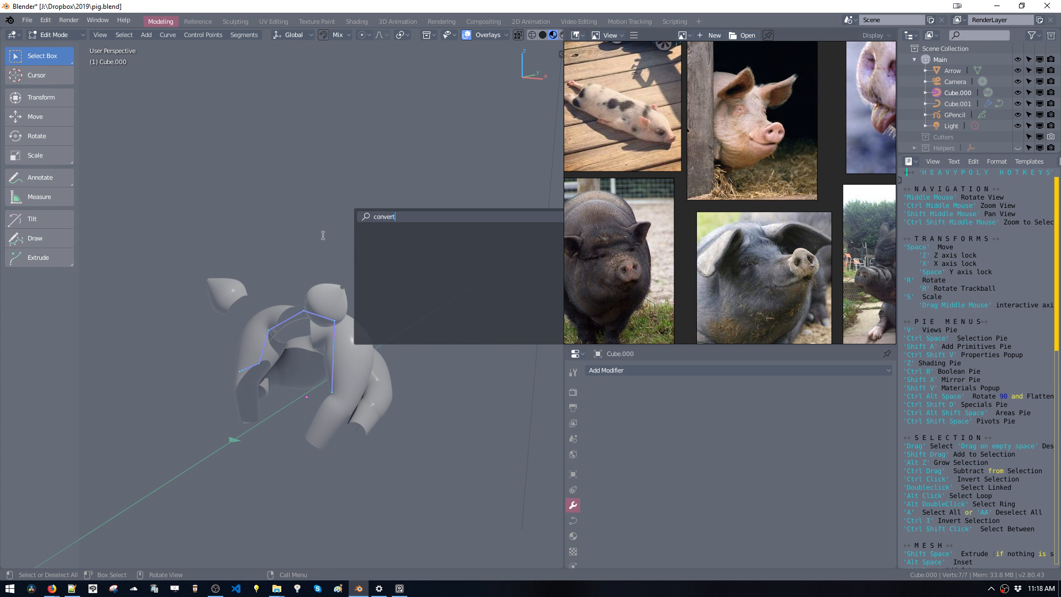
{"action": "key", "text": "Escape"}
Convert the body curve to a mesh in Object Mode and enter vertex editing on it.
{"action": "key", "text": "Tab"}
{"action": "left_click", "coordinate": [169, 34]}
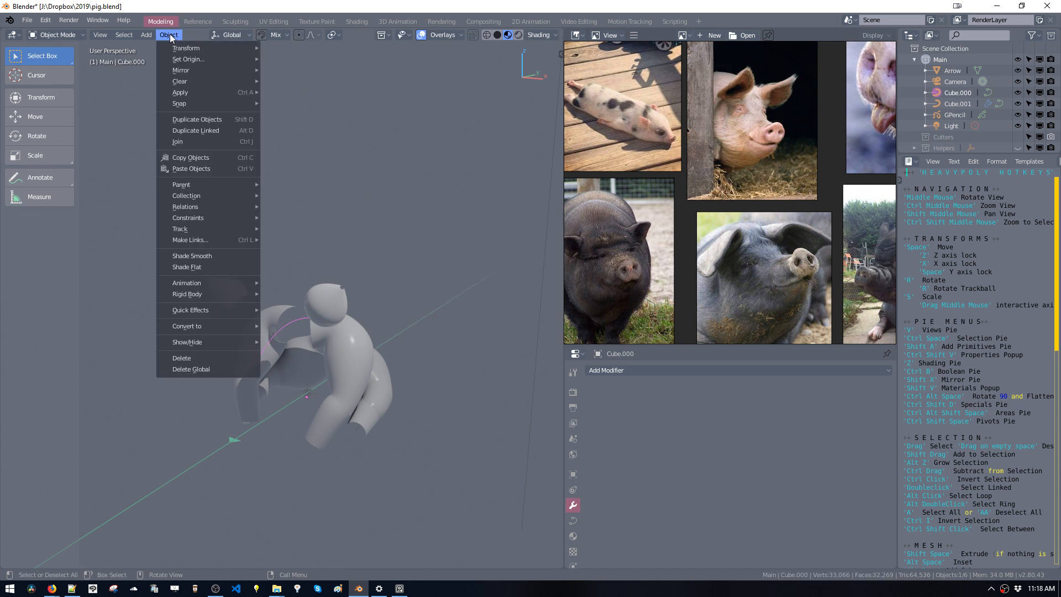
{"action": "mouse_move", "coordinate": [211, 327]}
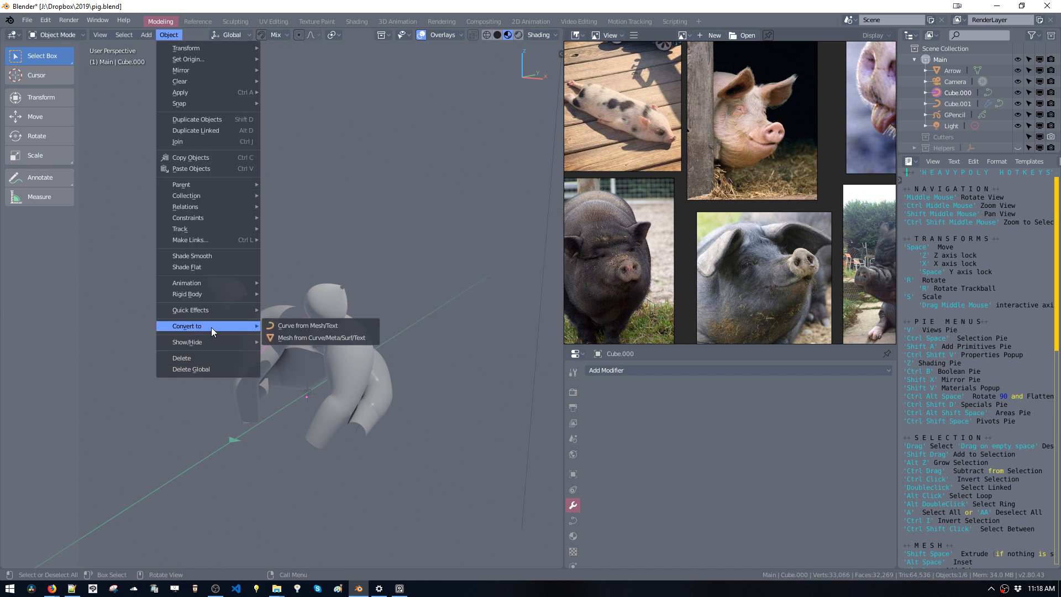
{"action": "left_click", "coordinate": [290, 336]}
{"action": "key", "text": "ctrl+space"}
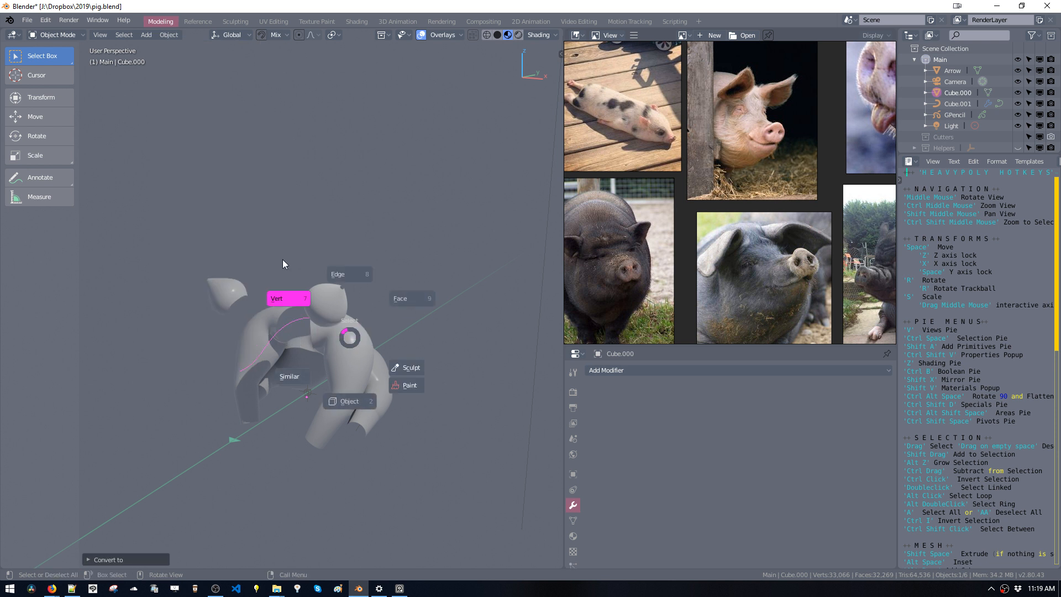
{"action": "left_click", "coordinate": [284, 262]}
Start a new low-poly path just above the snout's end vertex and extrude it back along Y and up into the head.
{"action": "middle_click_drag", "start_coordinate": [290, 309], "coordinate": [408, 358]}
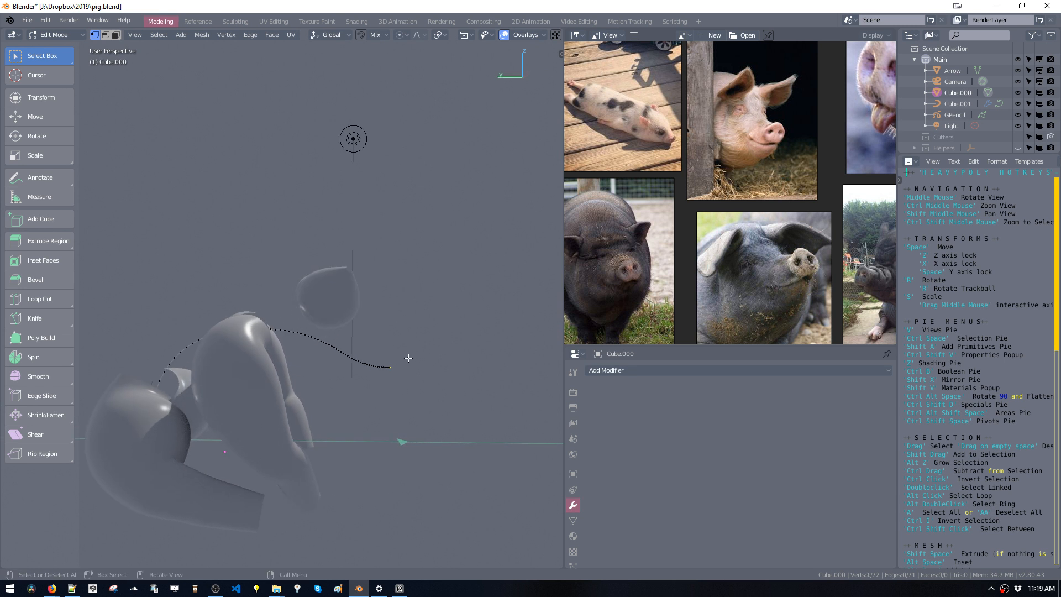
{"action": "key", "text": "shift+space"}
{"action": "key", "text": "z"}
{"action": "left_click", "coordinate": [407, 348]}
{"action": "key", "text": "shift+space"}
{"action": "key", "text": "space"}
{"action": "left_click", "coordinate": [353, 342]}
{"action": "key", "text": "shift+space"}
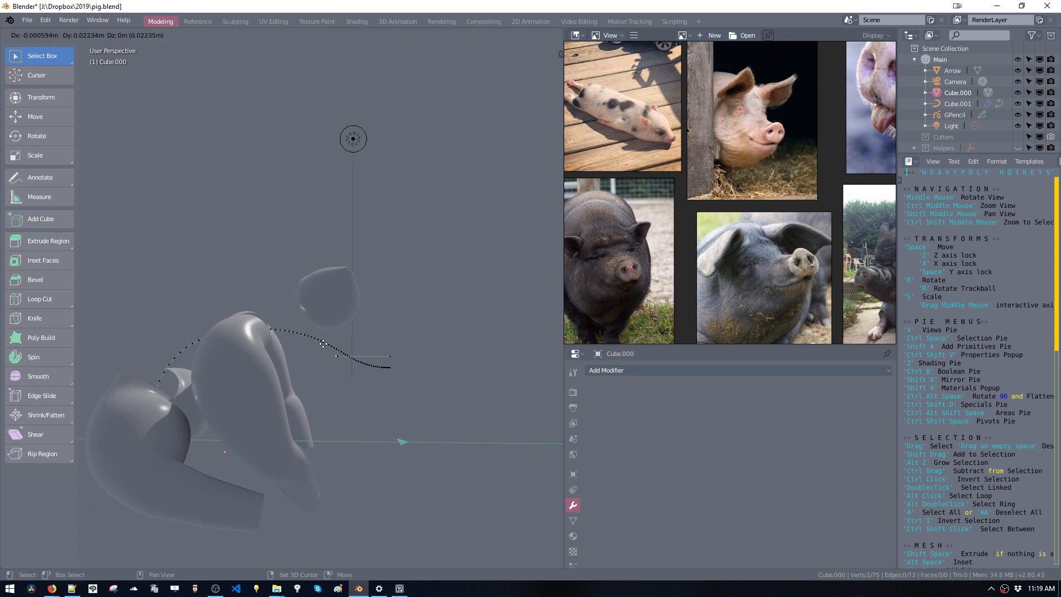
{"action": "key", "text": "space"}
{"action": "left_click", "coordinate": [284, 335]}
{"action": "key", "text": "space"}
{"action": "key", "text": "z"}
{"action": "left_click", "coordinate": [252, 303]}
Extrude the new path back over the body and down to the rump, and shift its upper rear vertex back along Y.
{"action": "key", "text": "shift+space"}
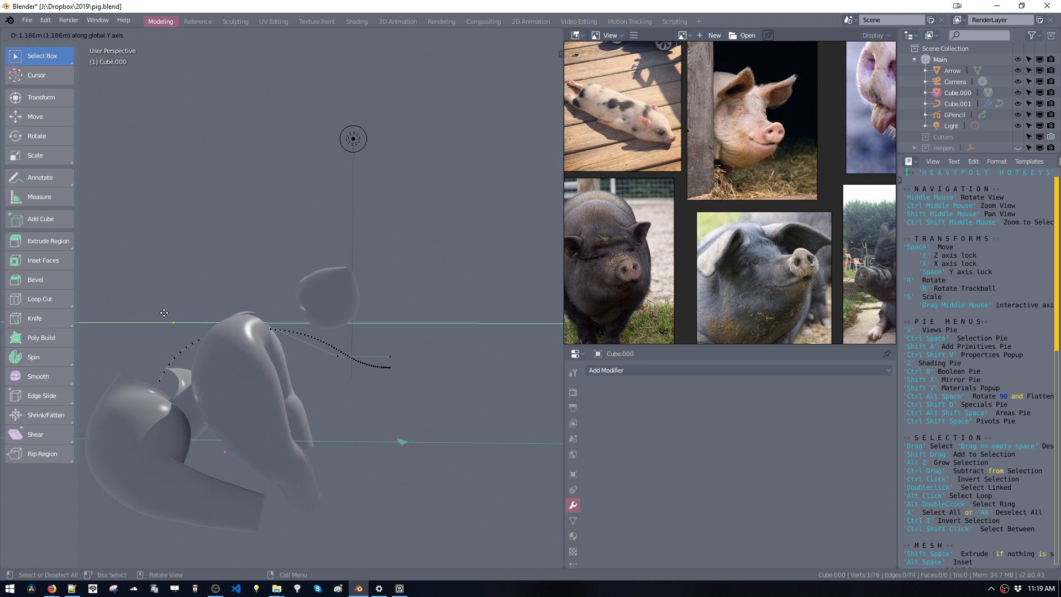
{"action": "key", "text": "z"}
{"action": "left_click", "coordinate": [152, 329]}
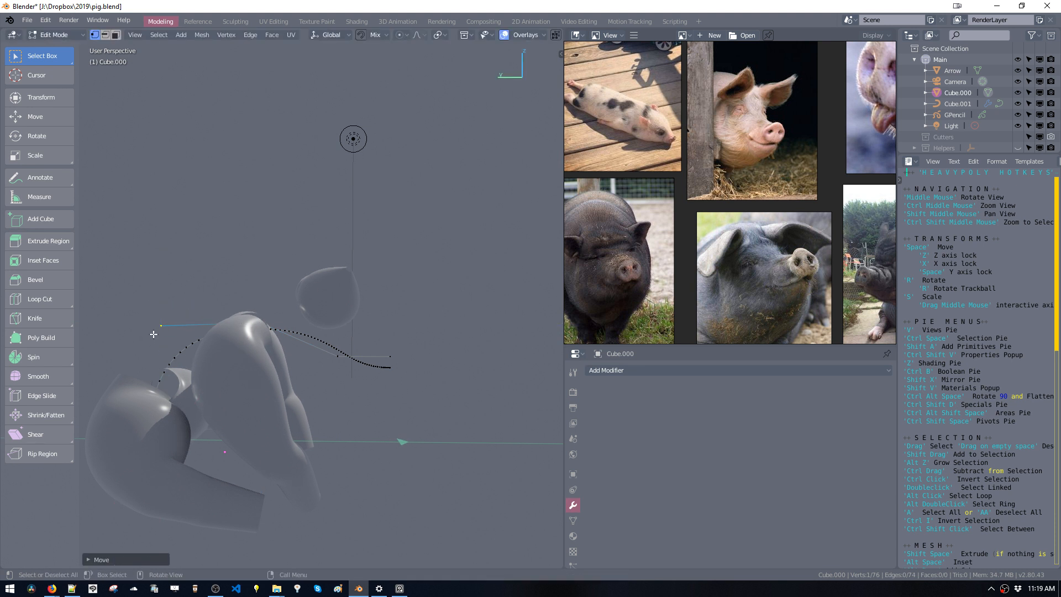
{"action": "key", "text": "shift+space"}
{"action": "key", "text": "space"}
{"action": "left_click", "coordinate": [136, 412]}
{"action": "left_click", "coordinate": [156, 325]}
{"action": "key", "text": "space"}
{"action": "key", "text": "space"}
{"action": "left_click", "coordinate": [122, 330]}
Select the dense vertex chain left from the converted curve and delete it, keeping the new low-poly path.
{"action": "middle_click_drag", "start_coordinate": [226, 335], "coordinate": [128, 335]}
{"action": "double_click", "coordinate": [302, 430]}
{"action": "middle_click_drag", "start_coordinate": [302, 431], "coordinate": [260, 406]}
{"action": "key", "text": "x"}
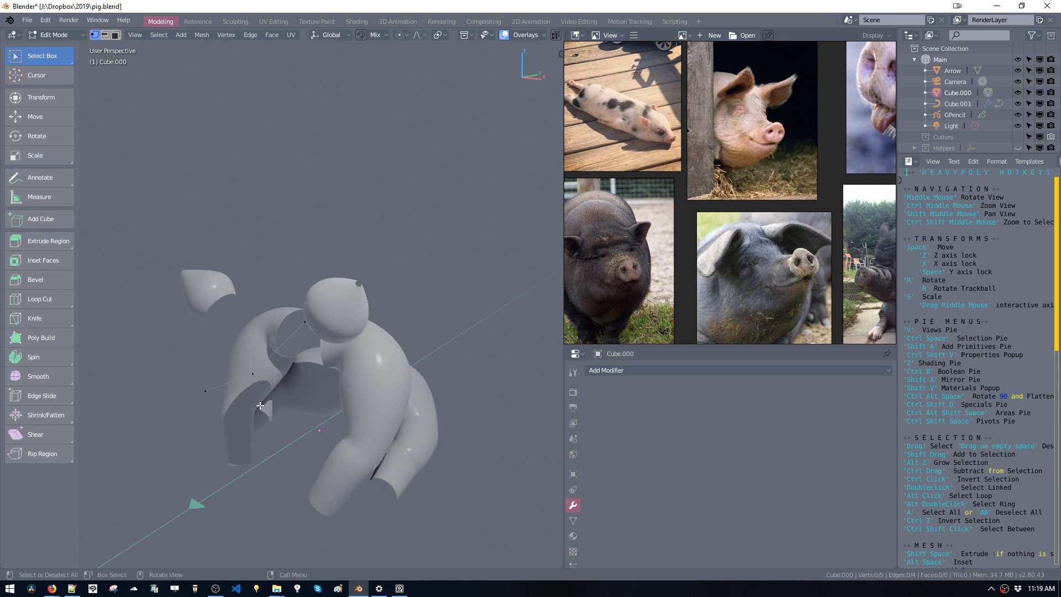
Select the whole linked low-poly body path and add a Skin modifier to it.
{"action": "double_click", "coordinate": [259, 379]}
{"action": "left_click", "coordinate": [639, 373]}
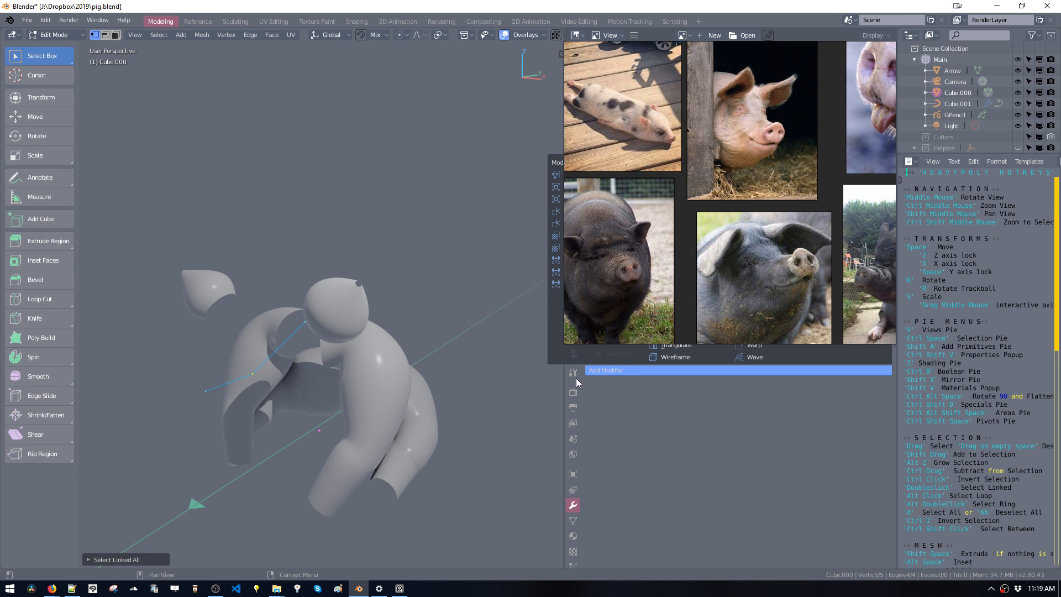
{"action": "left_click", "coordinate": [606, 371]}
{"action": "left_click", "coordinate": [606, 372]}
{"action": "left_click", "coordinate": [610, 372]}
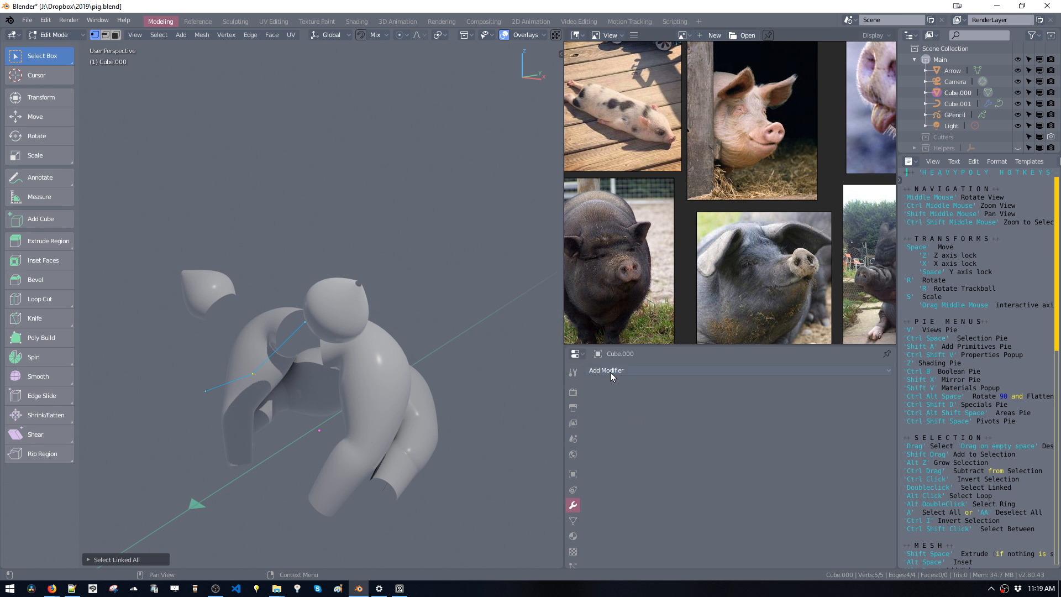
{"action": "key", "text": "ctrl+shift+v"}
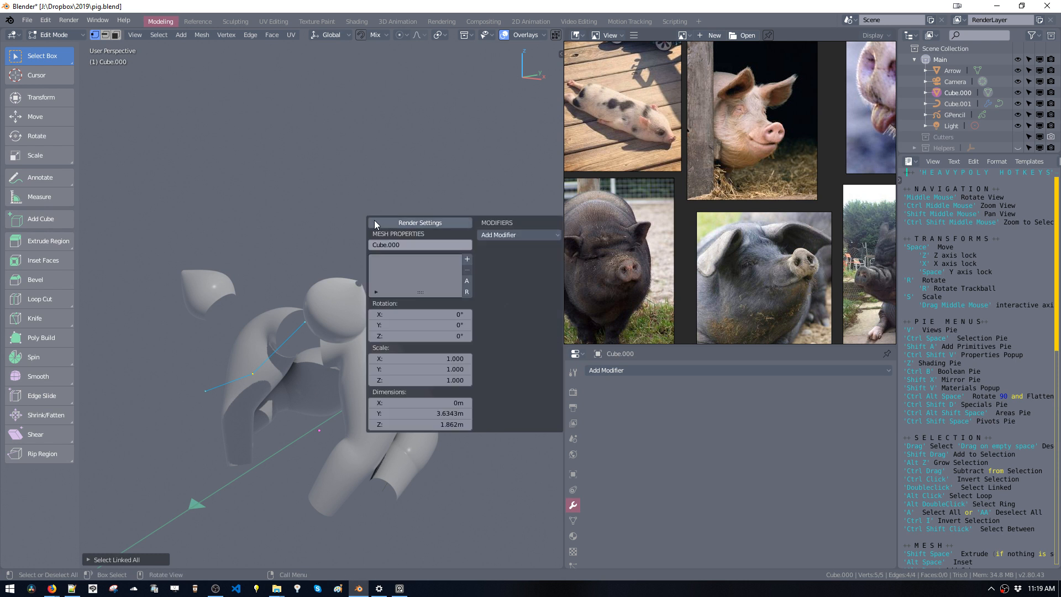
{"action": "left_click", "coordinate": [513, 234]}
{"action": "key", "text": "ctrl+shift+v"}
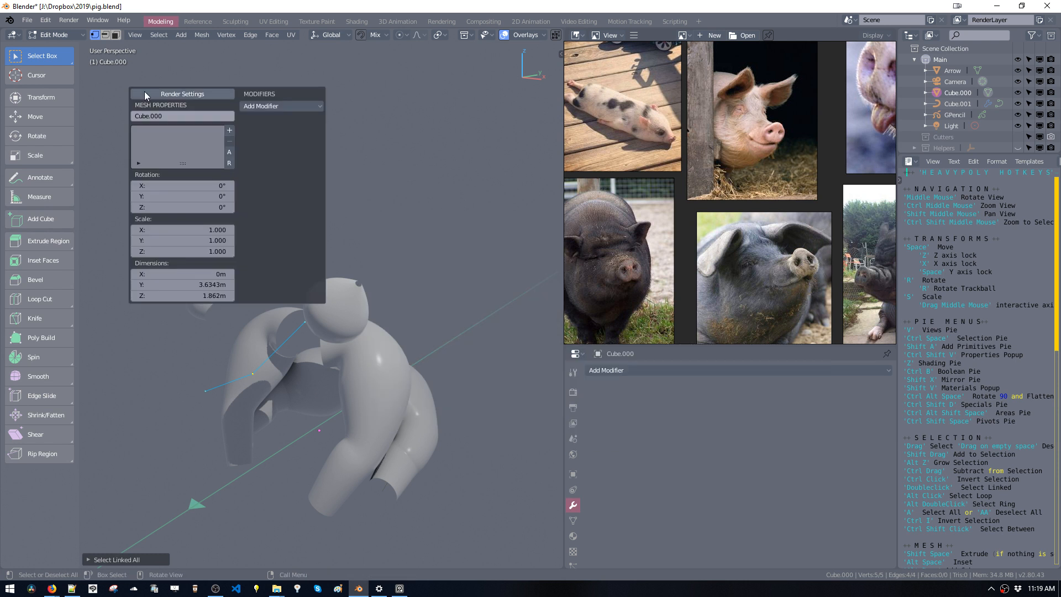
{"action": "left_click", "coordinate": [253, 108]}
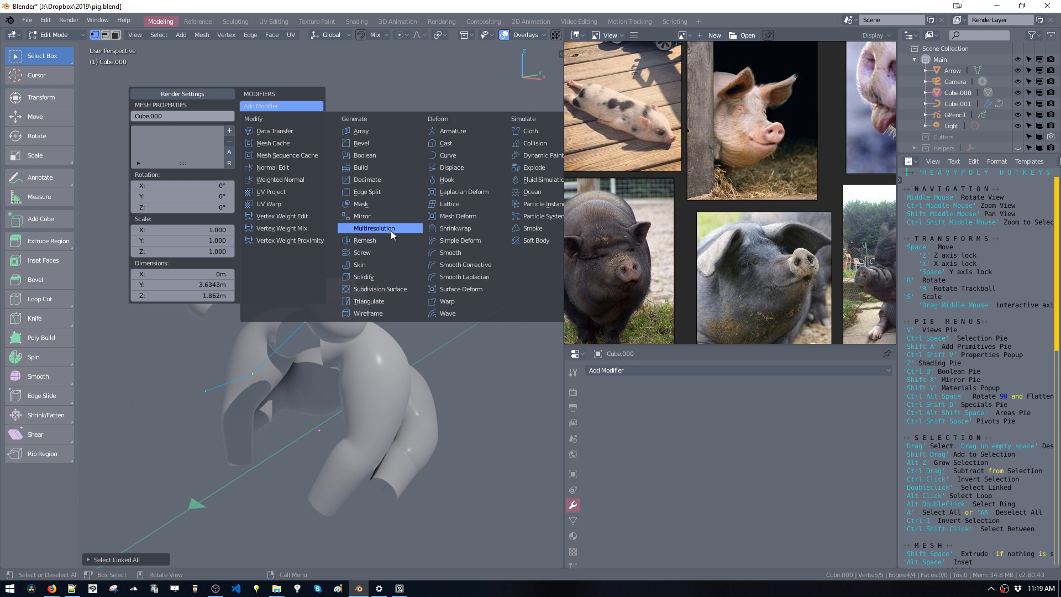
{"action": "left_click", "coordinate": [382, 265]}
{"action": "middle_click_drag", "start_coordinate": [376, 331], "coordinate": [362, 399]}
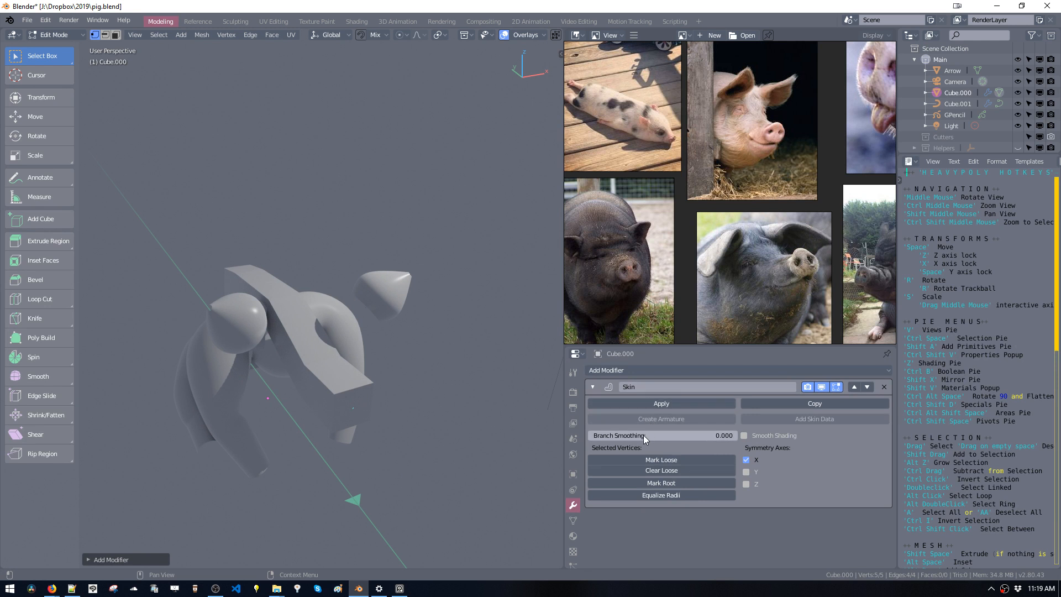
Try thickening the skin around the snout's end vertex, and undo the enlargement.
{"action": "left_click", "coordinate": [354, 416]}
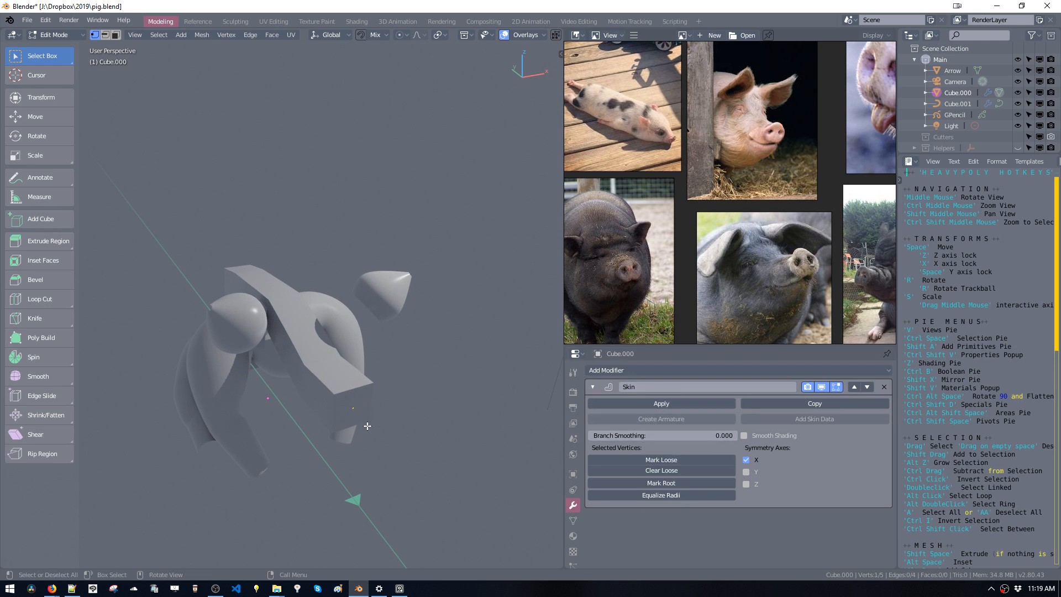
{"action": "key", "text": "alt+s"}
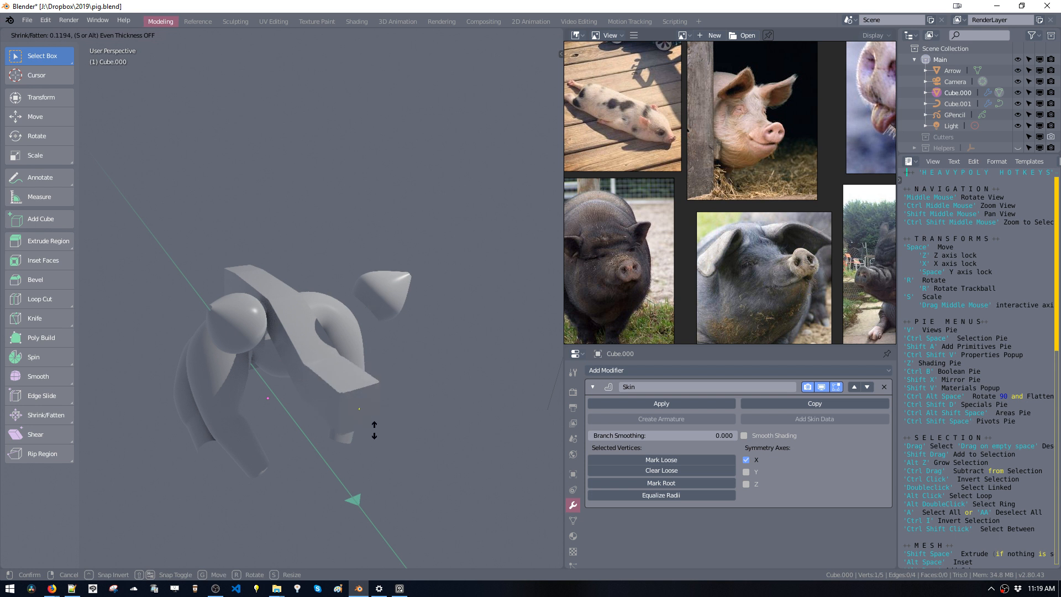
{"action": "right_click", "coordinate": [372, 432]}
{"action": "key", "text": "ctrl+a"}
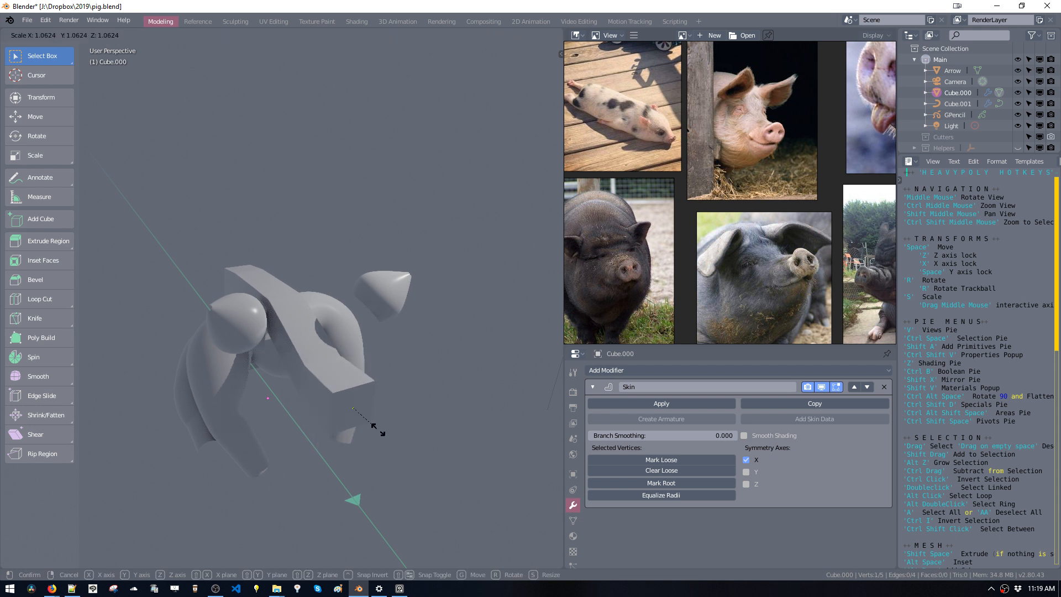
{"action": "right_click", "coordinate": [379, 434]}
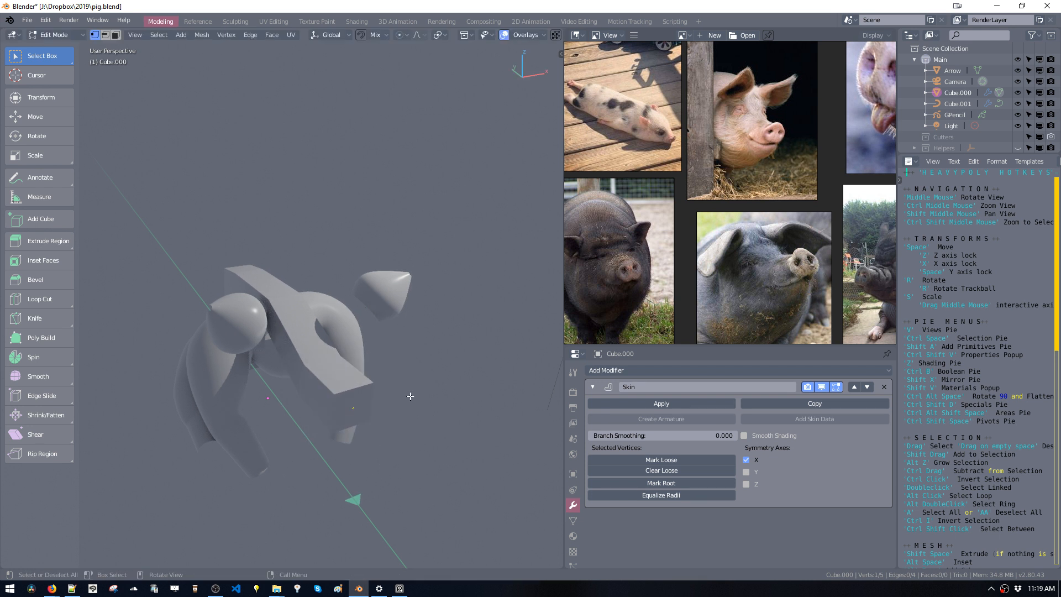
{"action": "middle_click_drag", "start_coordinate": [411, 395], "coordinate": [378, 368]}
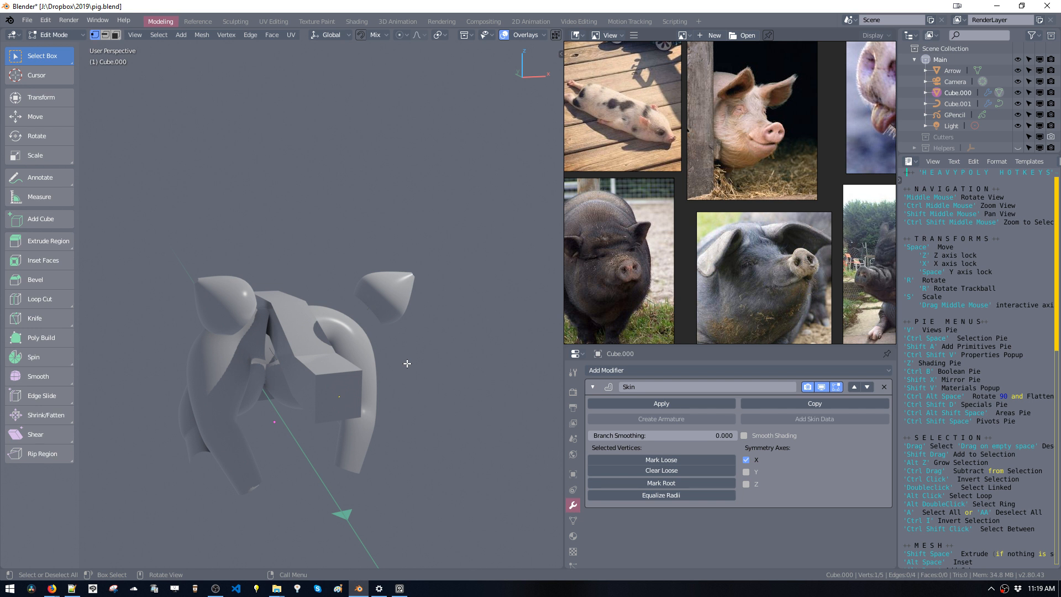
{"action": "middle_click_drag", "start_coordinate": [408, 363], "coordinate": [404, 412]}
{"action": "key", "text": "ctrl+a"}
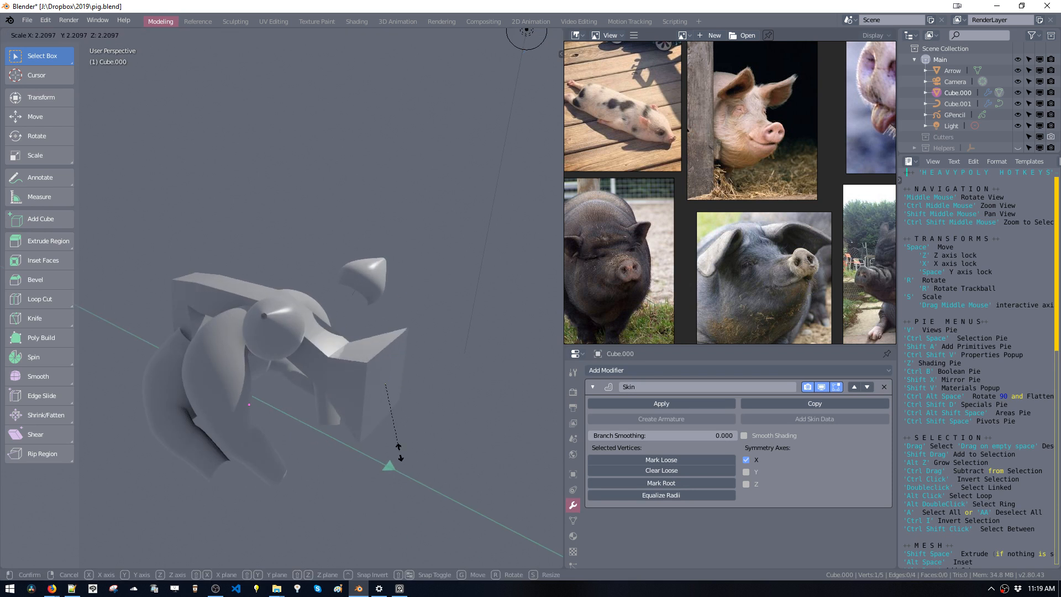
{"action": "left_click", "coordinate": [389, 430]}
{"action": "key", "text": "ctrl+z"}
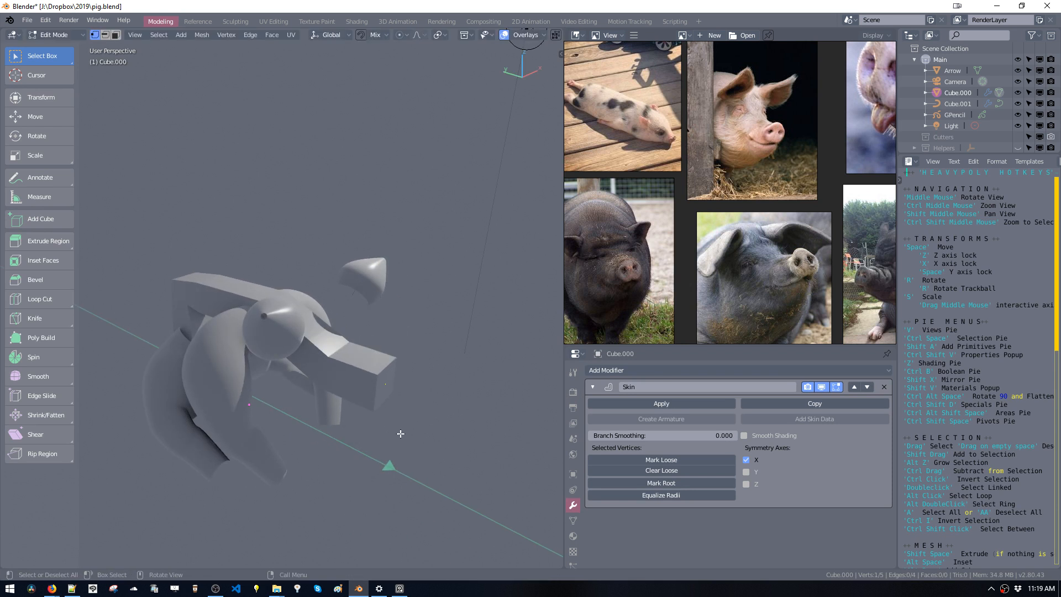
Enlarge the skin at the body's upper rear vertex and smooth the body with a Catmull-Clark subdivision surface modifier.
{"action": "middle_click_drag", "start_coordinate": [408, 433], "coordinate": [350, 349]}
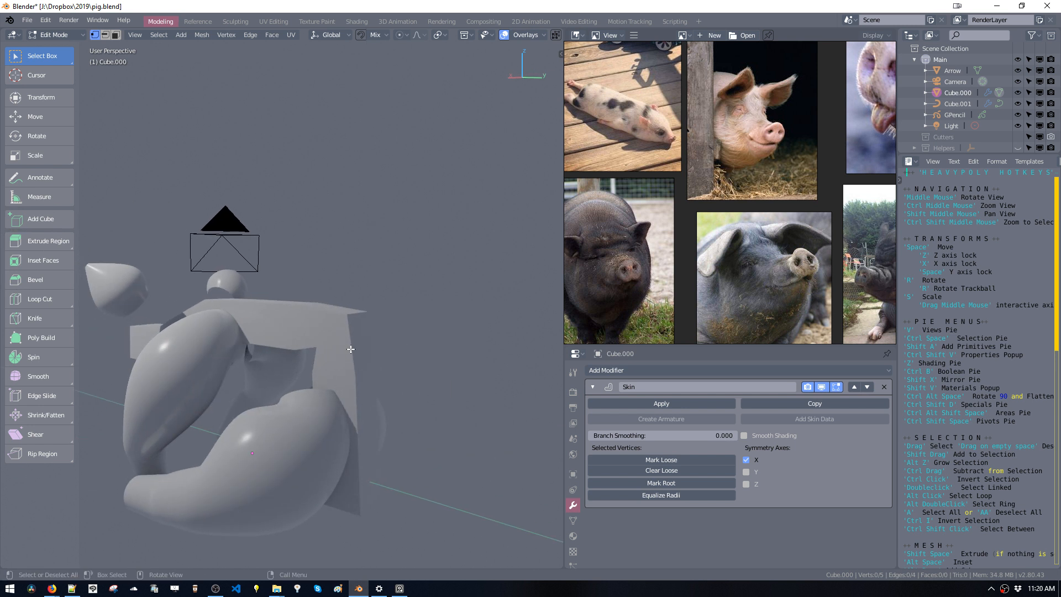
{"action": "key", "text": "ctrl+a"}
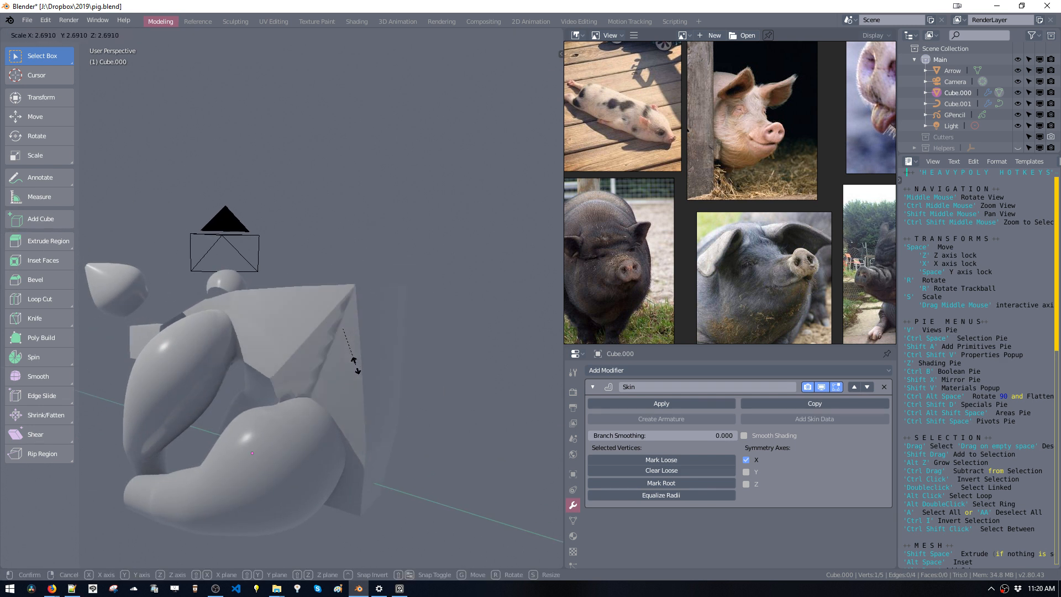
{"action": "left_click", "coordinate": [356, 365]}
{"action": "middle_click_drag", "start_coordinate": [359, 367], "coordinate": [382, 369]}
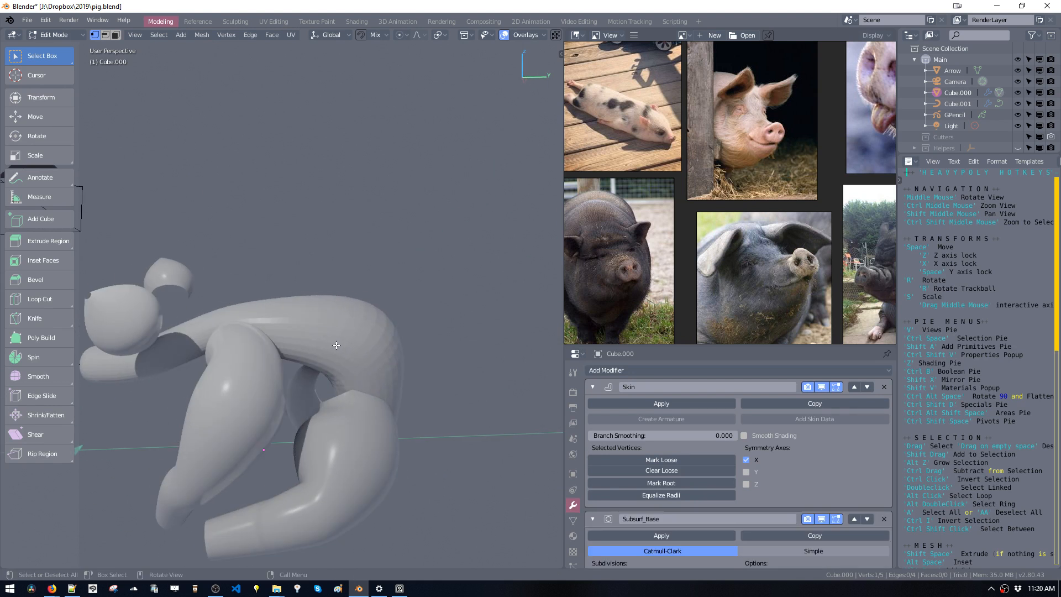
{"action": "key", "text": "ctrl+space"}
{"action": "left_click", "coordinate": [334, 311]}
{"action": "key", "text": "ctrl+a"}
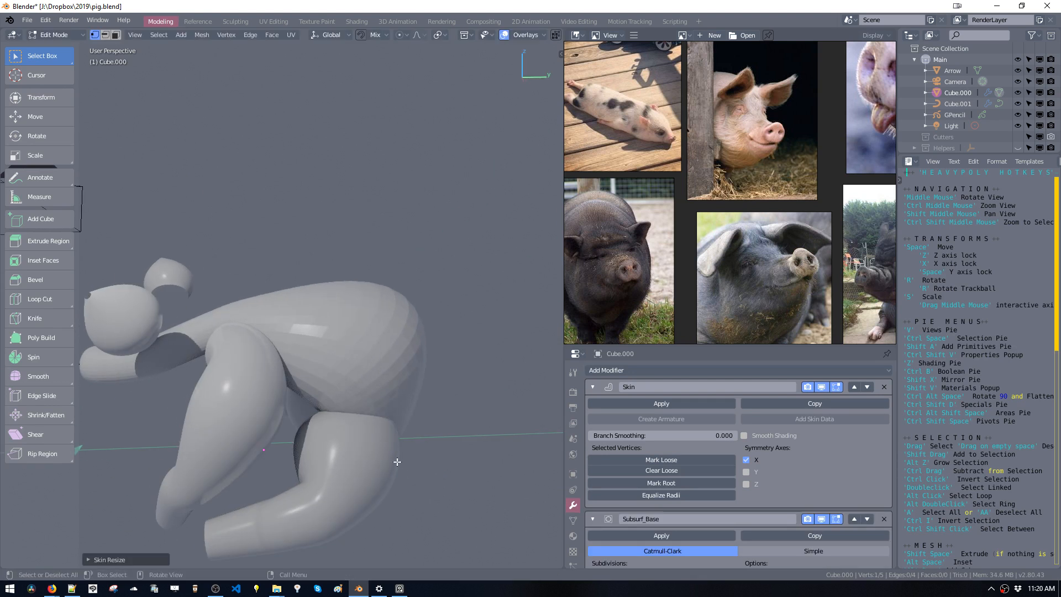
{"action": "left_click", "coordinate": [353, 408]}
Enlarge the skin at the rump's end vertex about 2.5 times and thicken it at the shoulder vertex.
{"action": "key", "text": "ctrl+a"}
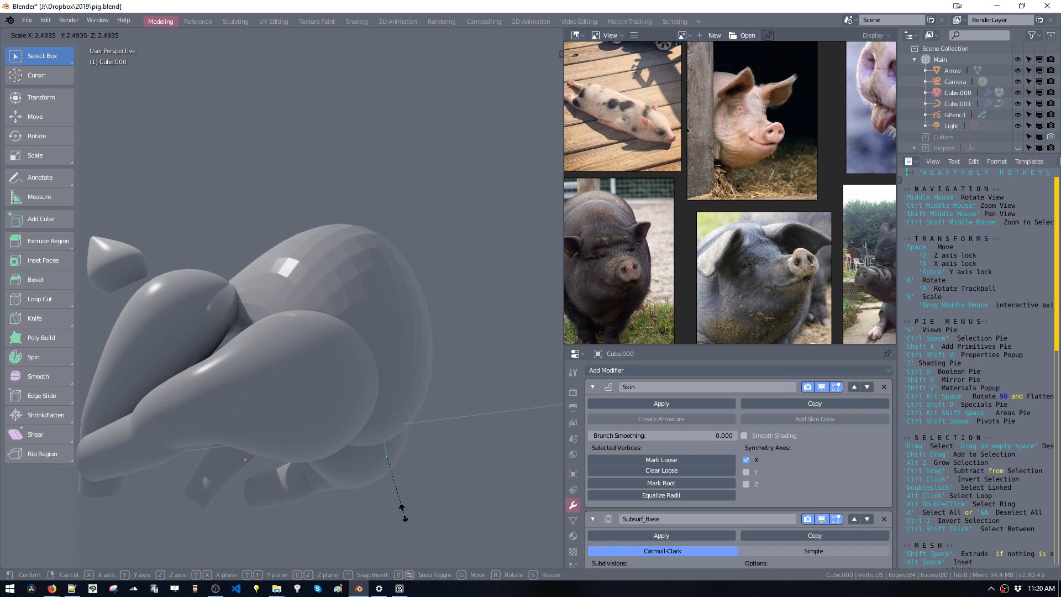
{"action": "left_click", "coordinate": [424, 520]}
{"action": "middle_click_drag", "start_coordinate": [423, 520], "coordinate": [293, 362]}
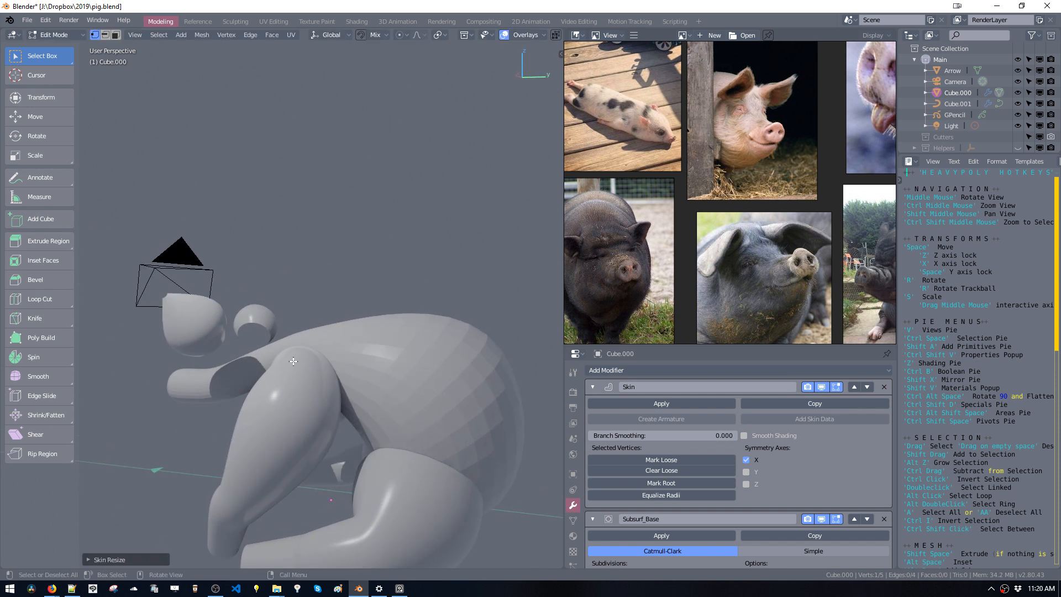
{"action": "key", "text": "ctrl+a"}
{"action": "left_click", "coordinate": [308, 426]}
Shorten the snout by shifting its end vertex back along Y.
{"action": "middle_click_drag", "start_coordinate": [308, 426], "coordinate": [275, 417]}
{"action": "left_click", "coordinate": [302, 419]}
{"action": "key", "text": "space"}
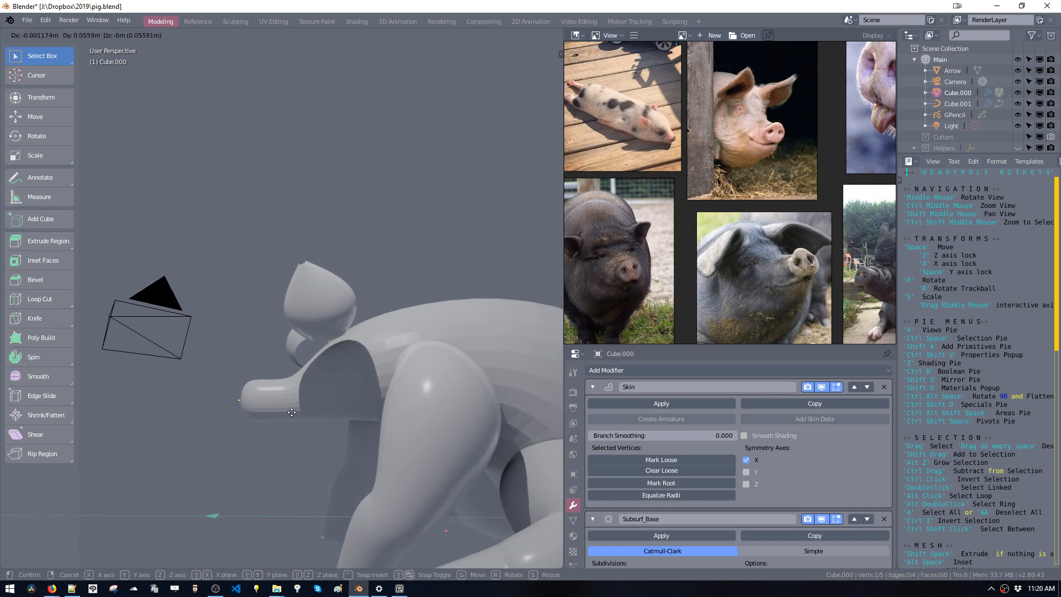
{"action": "left_click", "coordinate": [301, 410]}
{"action": "key", "text": "space"}
{"action": "left_click", "coordinate": [315, 407]}
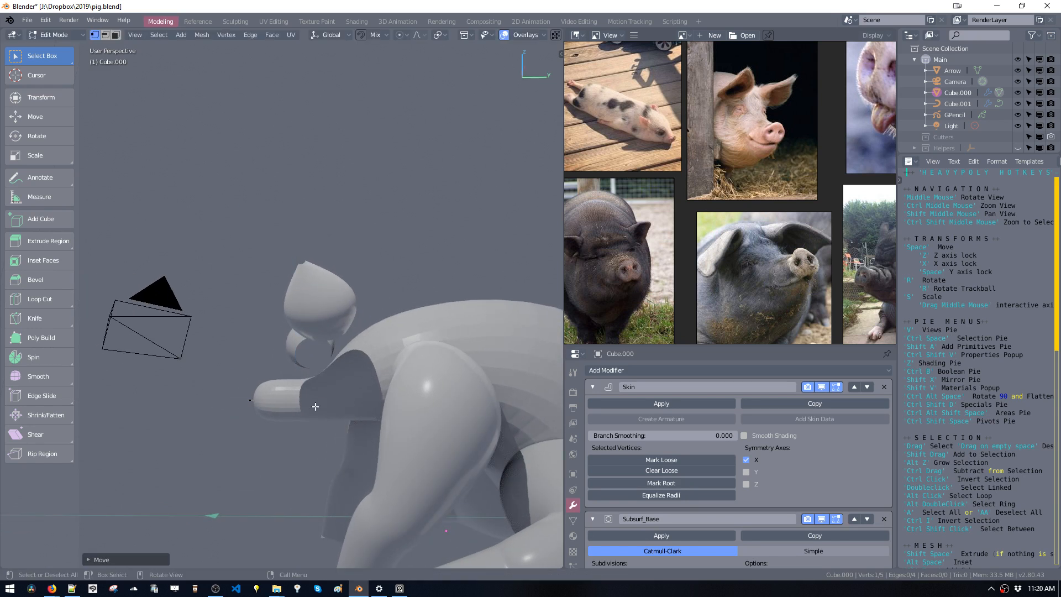
Show the model in wireframe and shift the head vertex behind the snout along Y.
{"action": "mouse_move", "coordinate": [338, 421]}
{"action": "middle_mouse_down"}
{"action": "mouse_move", "coordinate": [350, 431]}
{"action": "mouse_move", "coordinate": [267, 392]}
{"action": "middle_mouse_up"}
{"action": "key", "text": "z"}
{"action": "left_click", "coordinate": [287, 395]}
{"action": "key", "text": "space"}
{"action": "key", "text": "space"}
{"action": "left_click", "coordinate": [302, 401]}
In the right orthographic view, reposition the shoulder vertex and move the upper rear vertex down and slightly forward.
{"action": "key", "text": "v"}
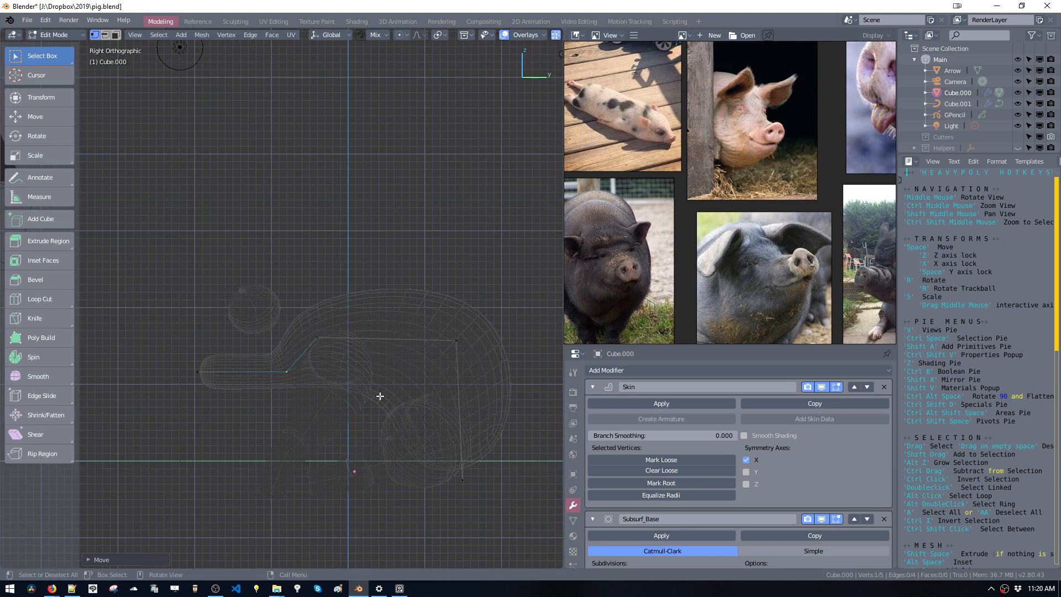
{"action": "left_click", "coordinate": [335, 351]}
{"action": "key", "text": "space"}
{"action": "left_click", "coordinate": [386, 337]}
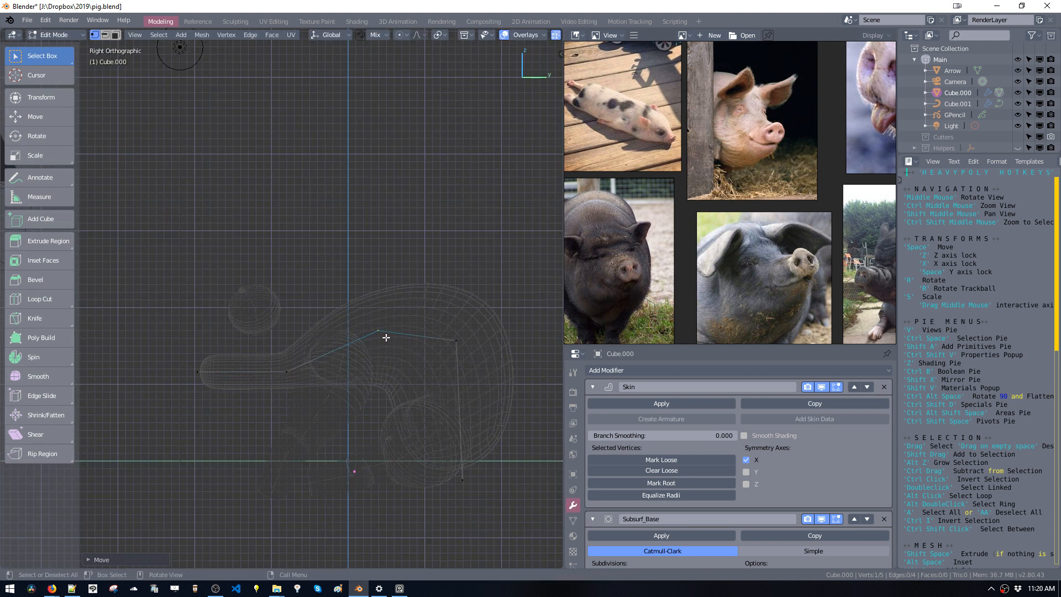
{"action": "left_click", "coordinate": [447, 342]}
{"action": "key", "text": "space"}
{"action": "left_click", "coordinate": [417, 369]}
{"action": "left_click", "coordinate": [372, 335]}
{"action": "key", "text": "space"}
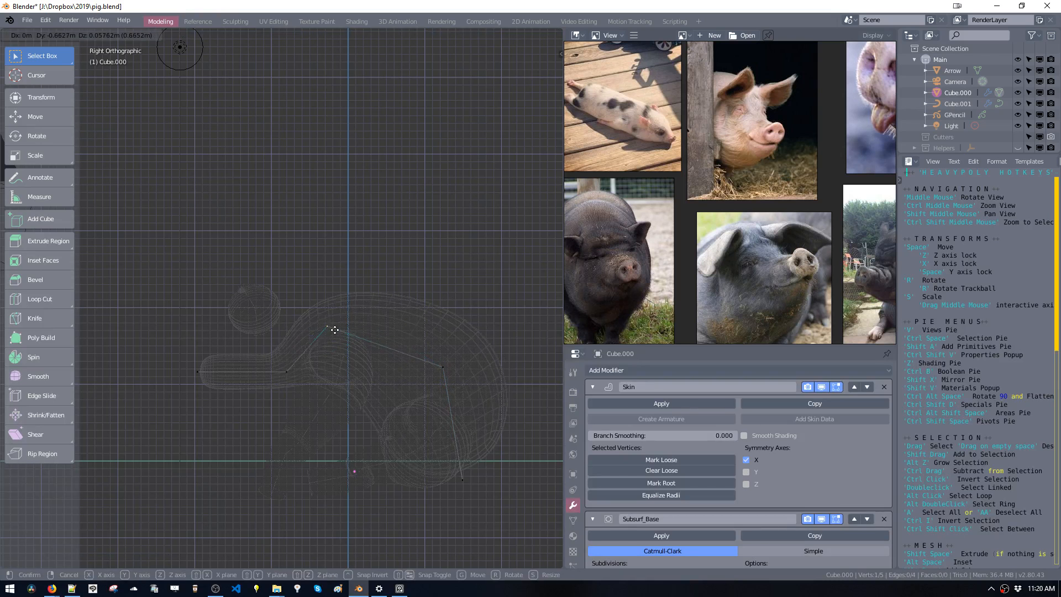
{"action": "left_click", "coordinate": [304, 338]}
Move the head vertex forward and down, and pull the snout's end vertex back level with it.
{"action": "left_click", "coordinate": [287, 371]}
{"action": "key", "text": "space"}
{"action": "left_click", "coordinate": [250, 386]}
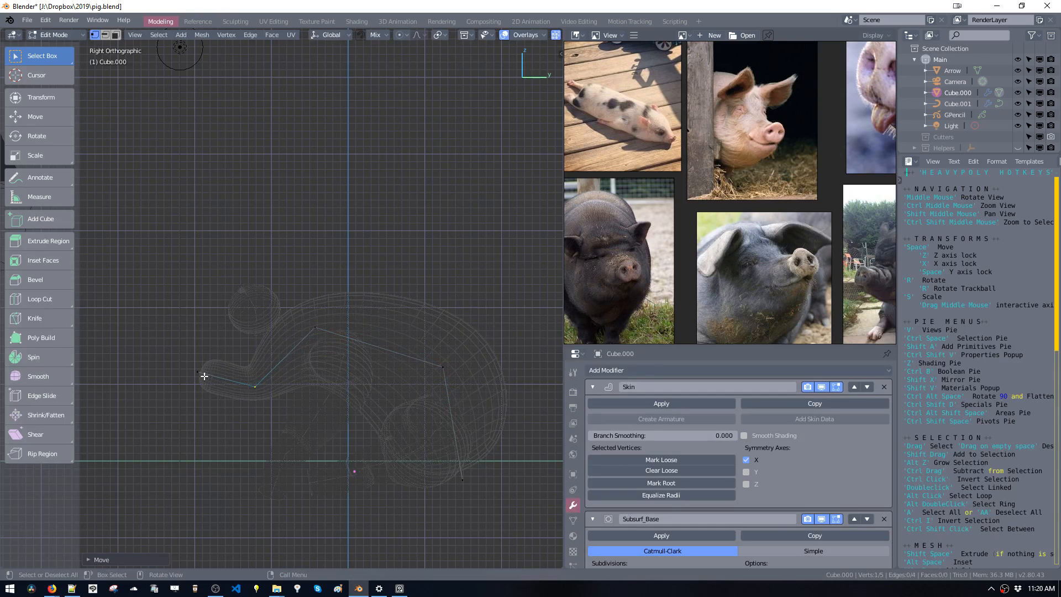
{"action": "left_click", "coordinate": [203, 377]}
{"action": "key", "text": "space"}
{"action": "left_click", "coordinate": [228, 394]}
Enlarge the skin at the shoulder vertex and readjust its thickness at the rump's end vertex.
{"action": "key", "text": "ctrl+a"}
{"action": "left_click", "coordinate": [339, 409]}
{"action": "key", "text": "ctrl+a"}
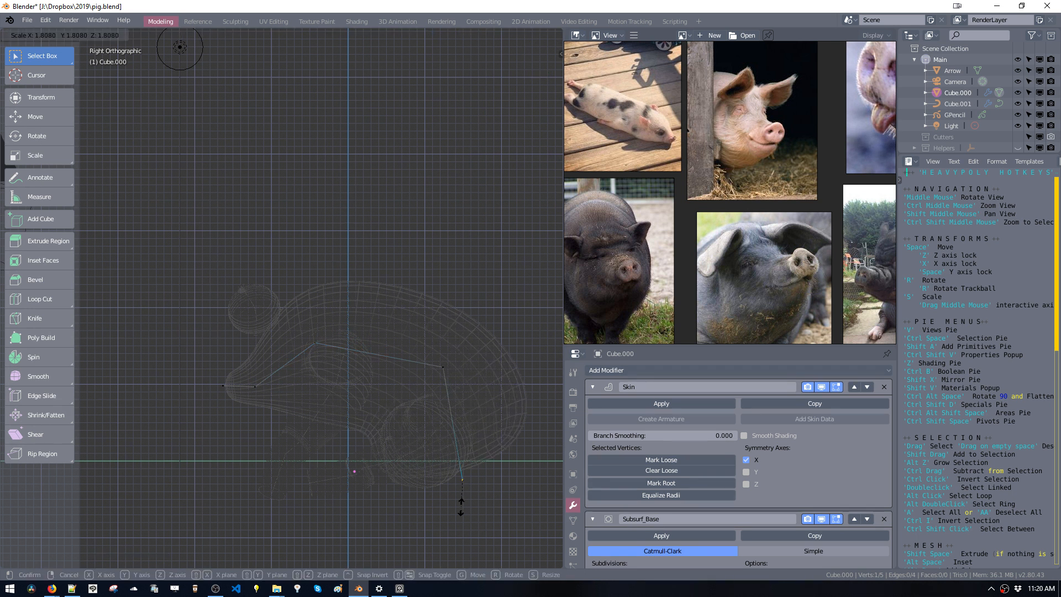
{"action": "left_click", "coordinate": [458, 495]}
{"action": "key", "text": "ctrl+a"}
{"action": "left_click", "coordinate": [442, 387]}
Move the rump's end vertex forward and slightly down, and the upper rear vertex forward and down.
{"action": "left_click", "coordinate": [466, 501]}
{"action": "key", "text": "g"}
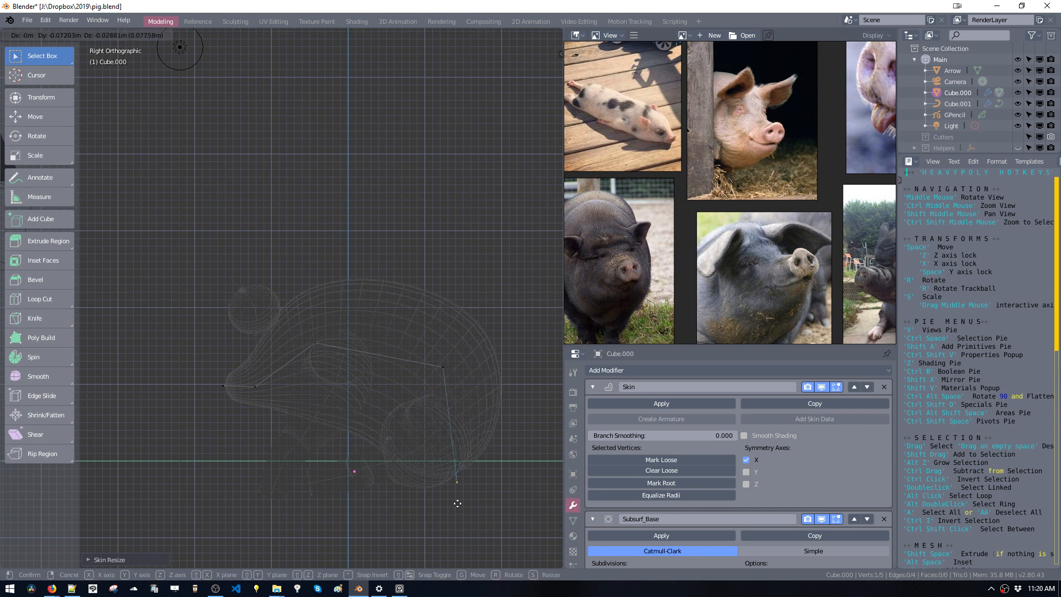
{"action": "left_click", "coordinate": [440, 509]}
{"action": "key", "text": "g"}
{"action": "left_click", "coordinate": [436, 441]}
Adjust the skin thickness at the upper rear and shoulder vertices, and nudge the shoulder vertex slightly back and down.
{"action": "key", "text": "ctrl+a"}
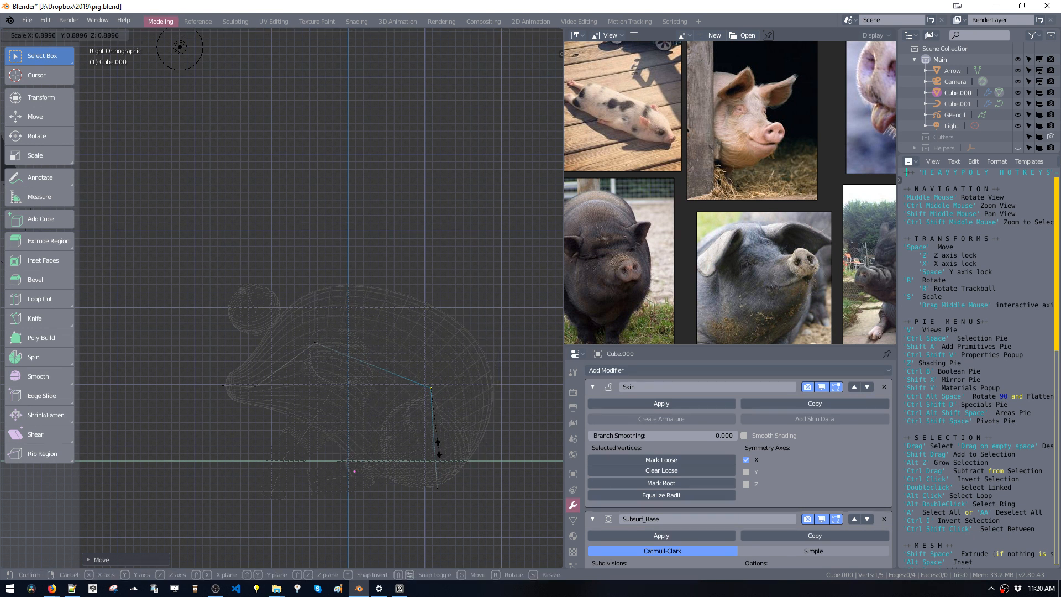
{"action": "left_click", "coordinate": [422, 434]}
{"action": "key", "text": "ctrl+a"}
{"action": "left_click", "coordinate": [331, 368]}
{"action": "key", "text": "space"}
{"action": "left_click", "coordinate": [336, 371]}
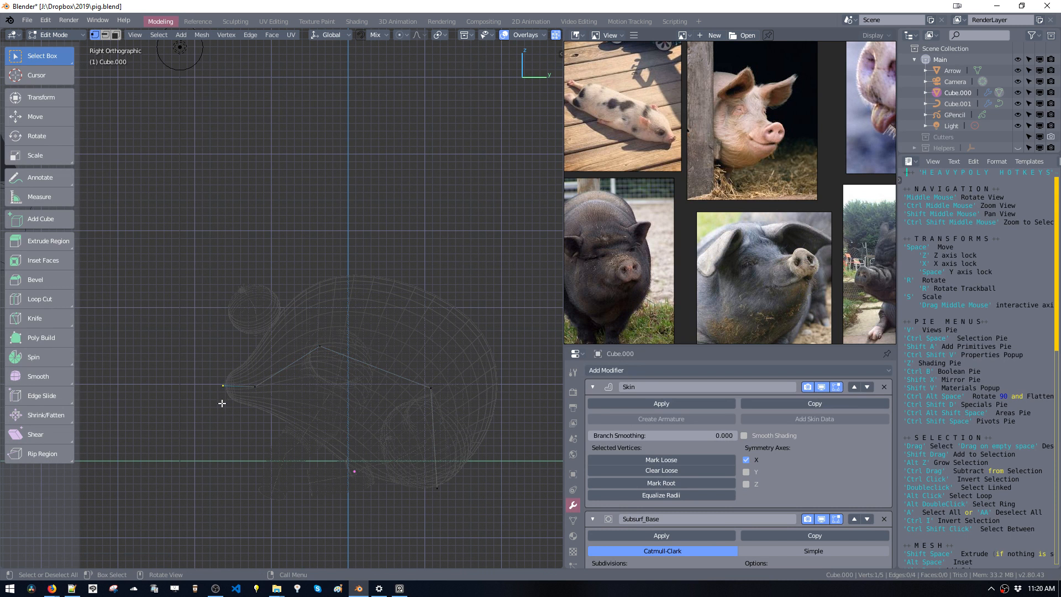
Extrude a very short new segment from the snout's end vertex, slightly forward and down.
{"action": "key", "text": "e"}
{"action": "left_click", "coordinate": [223, 404]}
{"action": "key", "text": "space"}
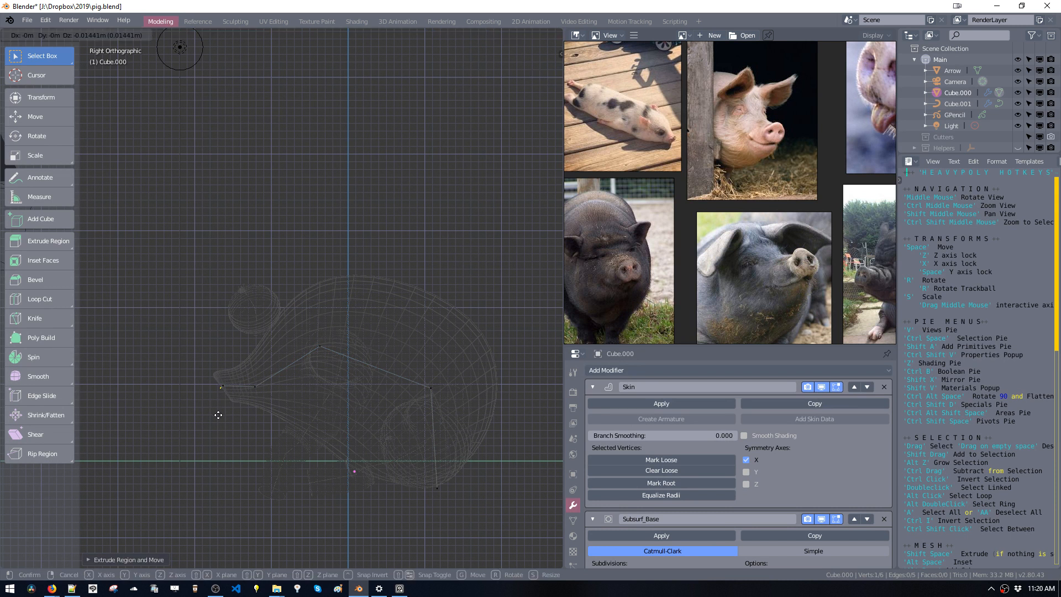
{"action": "left_click", "coordinate": [208, 406]}
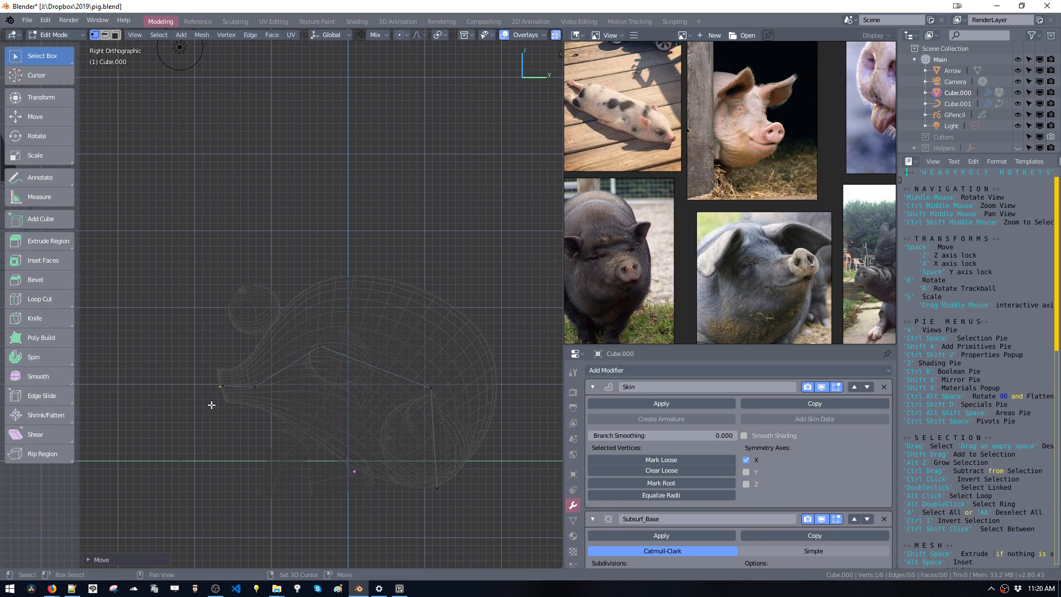
Return the viewport to solid shading to show the smoothed body with the ears and legs.
{"action": "middle_click_drag", "start_coordinate": [211, 403], "coordinate": [334, 412]}
{"action": "key", "text": "z"}
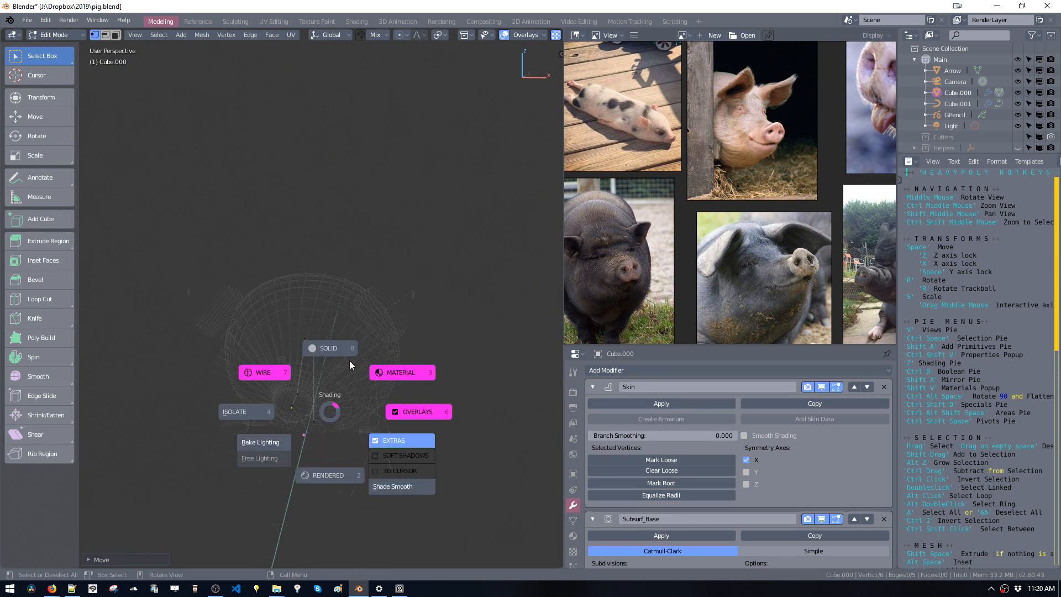
{"action": "left_click", "coordinate": [338, 350]}
{"action": "mouse_move", "coordinate": [338, 354]}
{"action": "middle_mouse_down"}
{"action": "mouse_move", "coordinate": [253, 355]}
{"action": "mouse_move", "coordinate": [331, 357]}
{"action": "mouse_move", "coordinate": [305, 361]}
{"action": "mouse_move", "coordinate": [355, 390]}
{"action": "middle_mouse_up"}
{"action": "key", "text": "z"}
{"action": "left_click", "coordinate": [328, 330]}
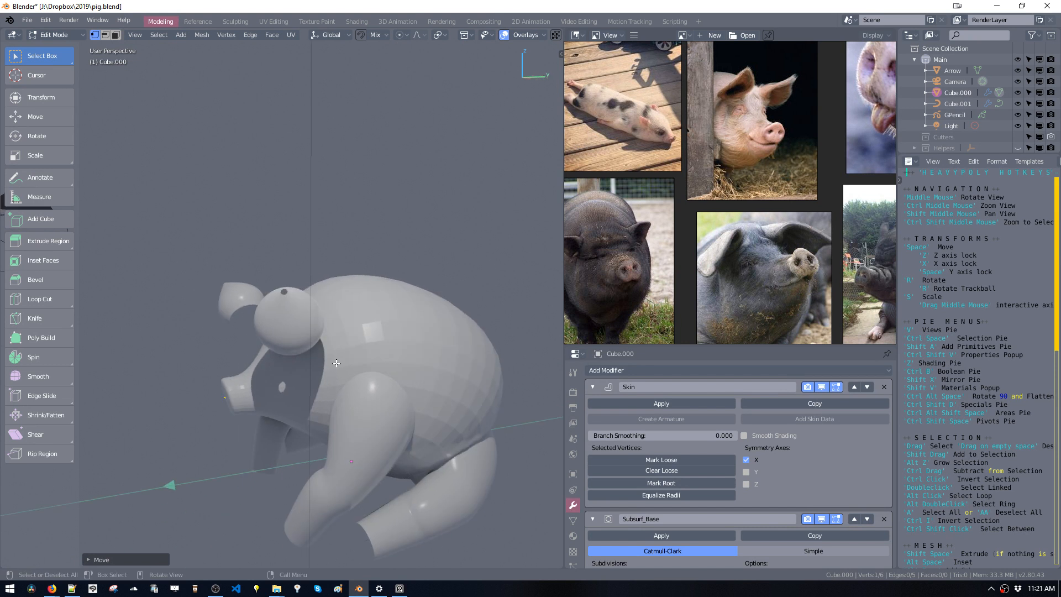
Select the four front path vertices from snout to shoulder and shift them together along Y.
{"action": "middle_click_drag", "start_coordinate": [268, 298], "coordinate": [266, 325]}
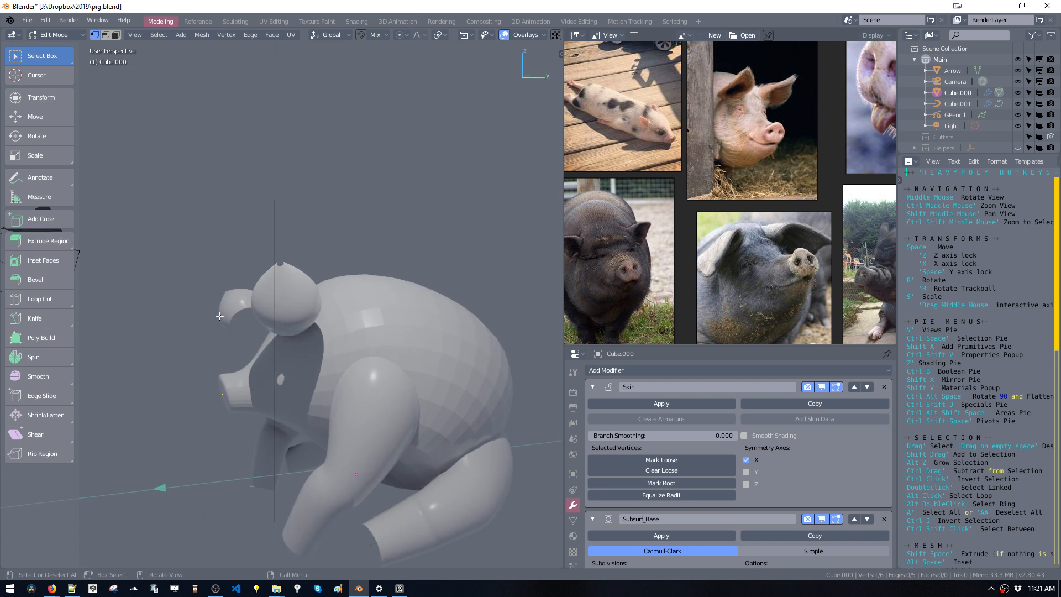
{"action": "left_click_drag", "start_coordinate": [221, 316], "coordinate": [323, 438]}
{"action": "mouse_move", "coordinate": [323, 438]}
{"action": "middle_mouse_down"}
{"action": "mouse_move", "coordinate": [289, 403]}
{"action": "mouse_move", "coordinate": [311, 423]}
{"action": "mouse_move", "coordinate": [294, 413]}
{"action": "middle_mouse_up"}
{"action": "key", "text": "space"}
{"action": "key", "text": "space"}
{"action": "left_click", "coordinate": [279, 424]}
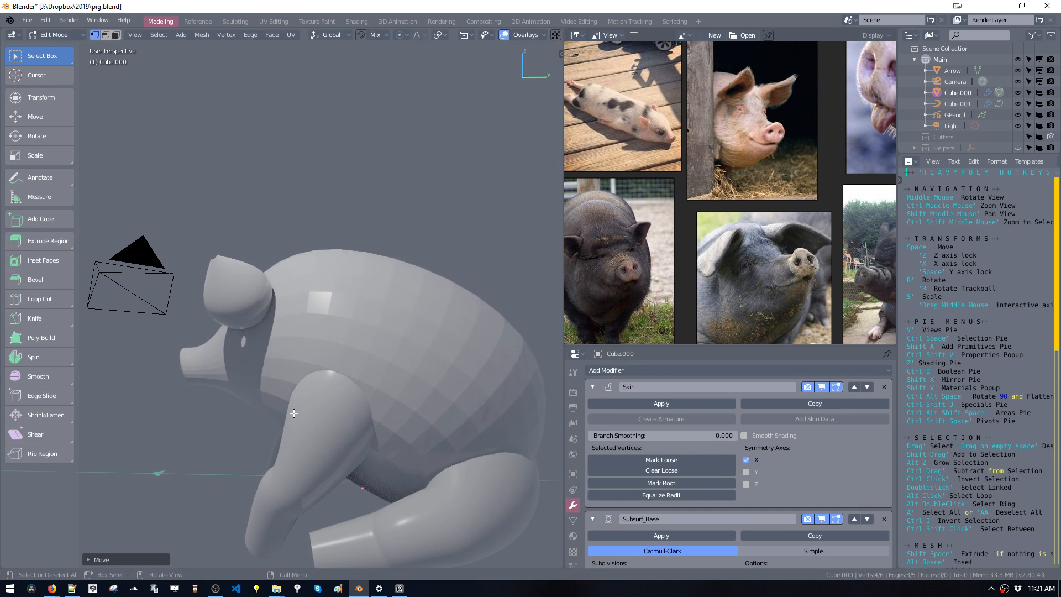
Select the whole front leg curve, shift it slightly back and down, and rotate it about 6 degrees.
{"action": "key", "text": "Tab"}
{"action": "left_click", "coordinate": [319, 473]}
{"action": "key", "text": "Tab"}
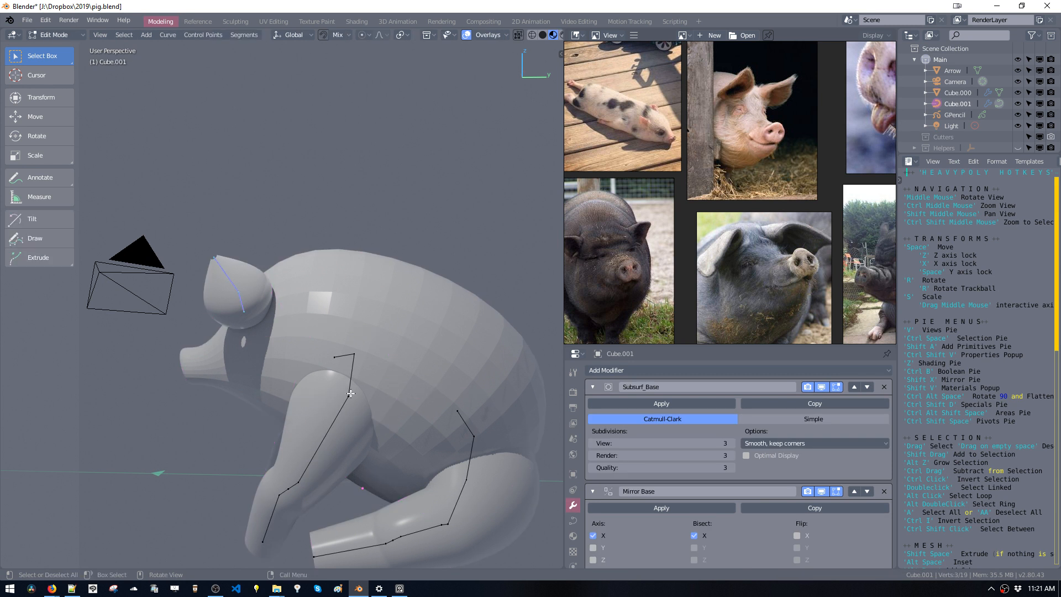
{"action": "key", "text": "space"}
{"action": "left_click", "coordinate": [375, 424]}
{"action": "key", "text": "r"}
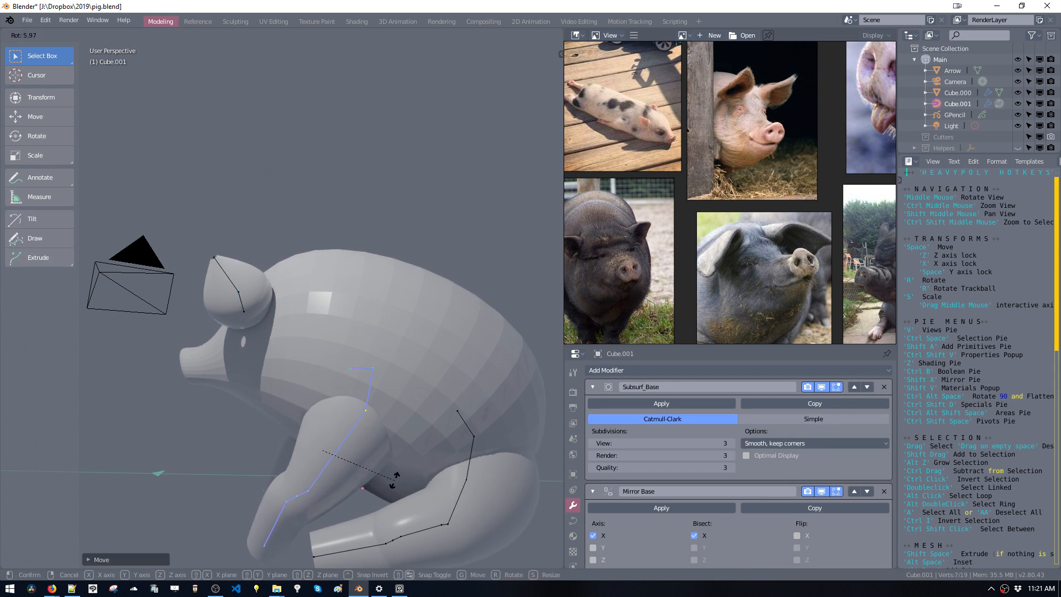
{"action": "left_click", "coordinate": [396, 481]}
Duplicate the front leg curve and place the copy out to the side of the body.
{"action": "middle_click_drag", "start_coordinate": [498, 431], "coordinate": [386, 377]}
{"action": "key", "text": "shift+d"}
{"action": "left_click", "coordinate": [506, 392]}
{"action": "middle_click_drag", "start_coordinate": [506, 393], "coordinate": [393, 396]}
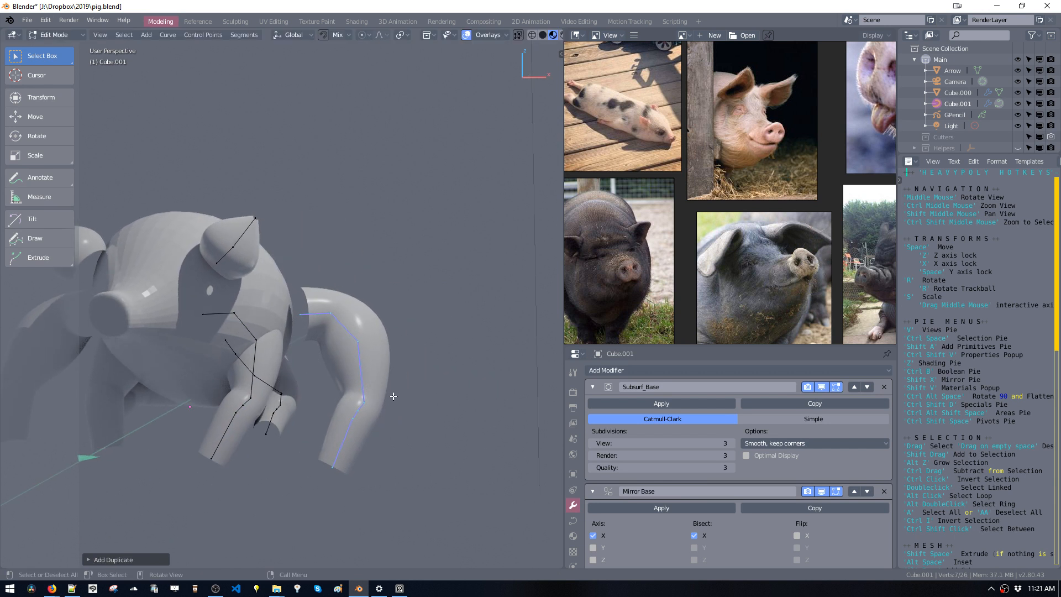
Reduce the ear and leg curves' thickness to zero so only their bare paths remain.
{"action": "key", "text": "ctrl+shift+v"}
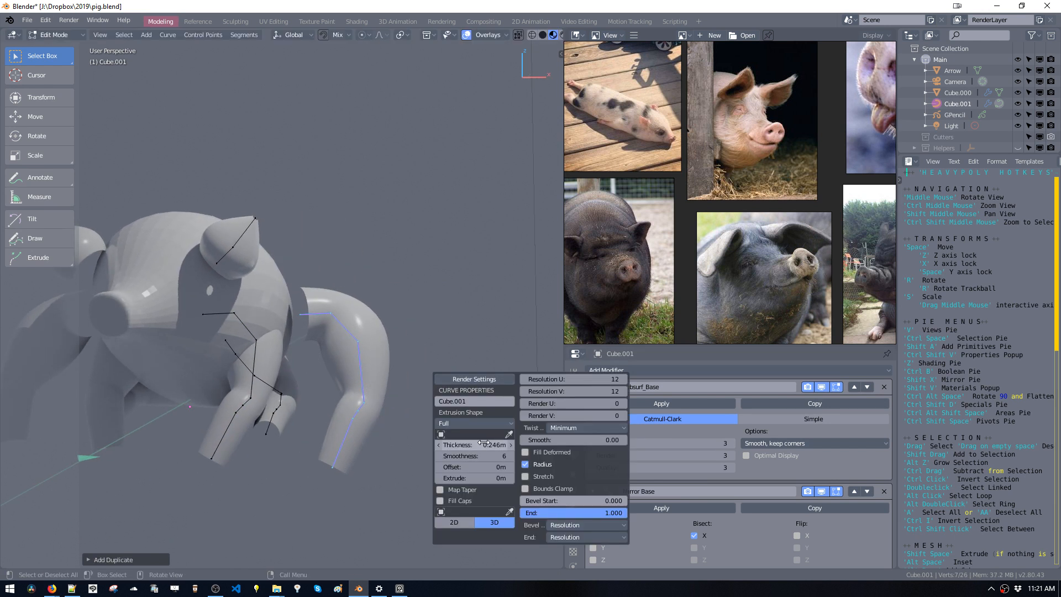
{"action": "left_click_drag", "start_coordinate": [466, 443], "coordinate": [304, 415]}
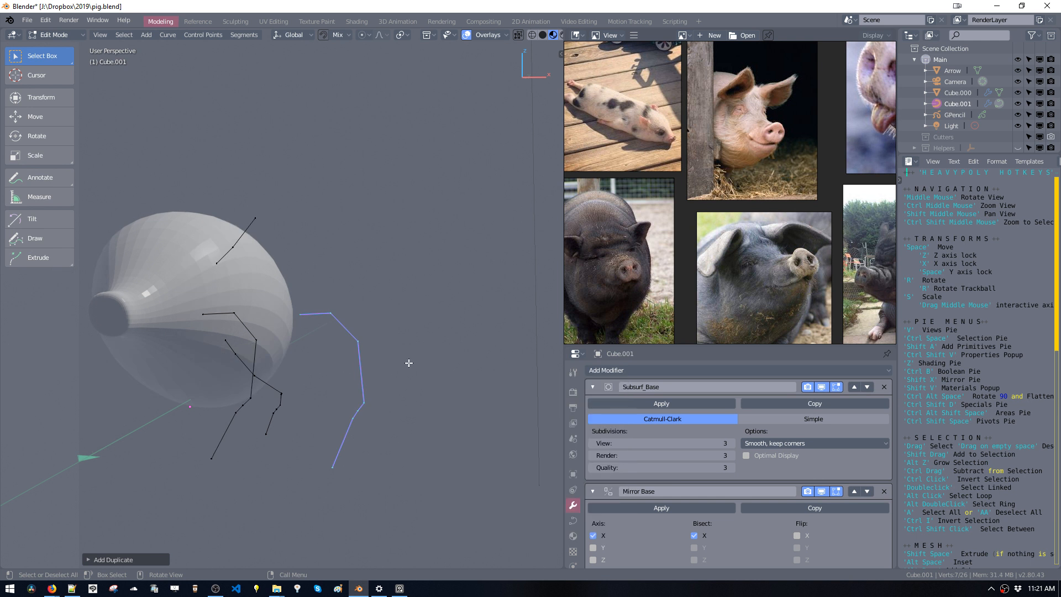
{"action": "middle_click_drag", "start_coordinate": [346, 297], "coordinate": [290, 224]}
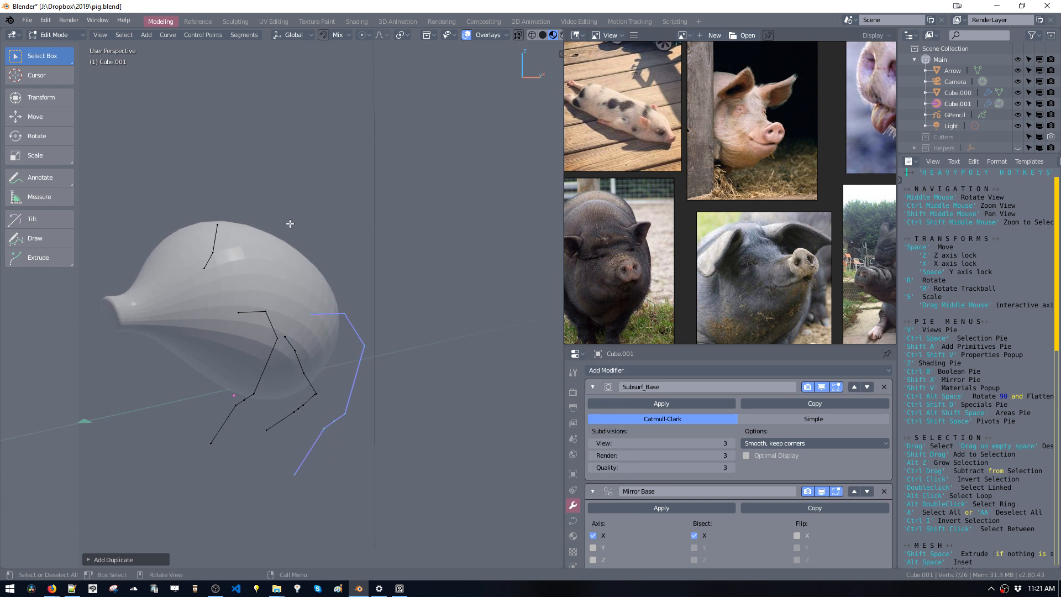
Try to convert the ear and leg curves to a mesh with their modifiers still in place.
{"action": "key", "text": "Tab"}
{"action": "left_click", "coordinate": [169, 35]}
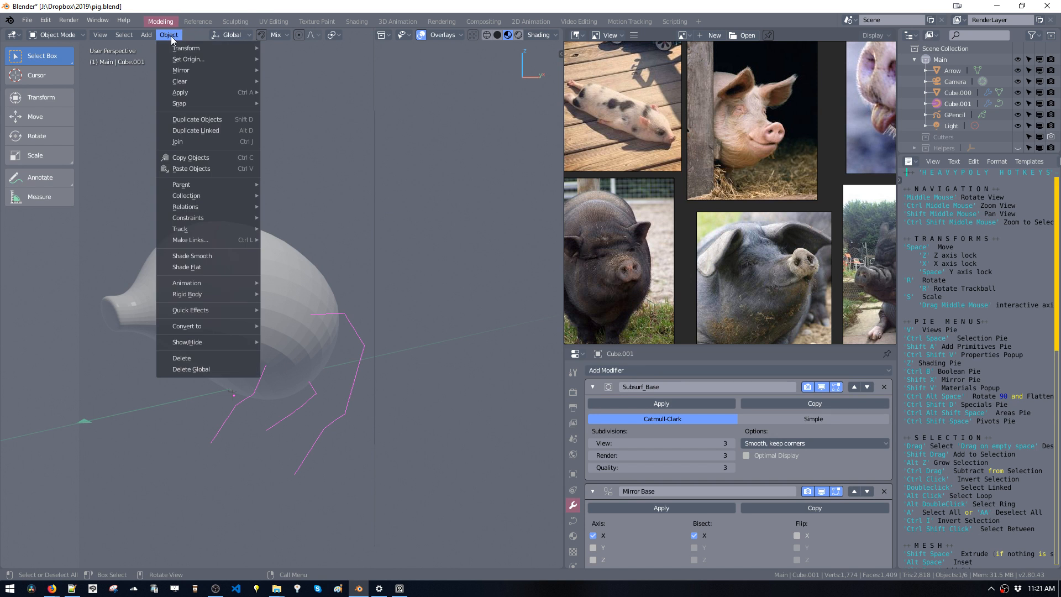
{"action": "mouse_move", "coordinate": [220, 327]}
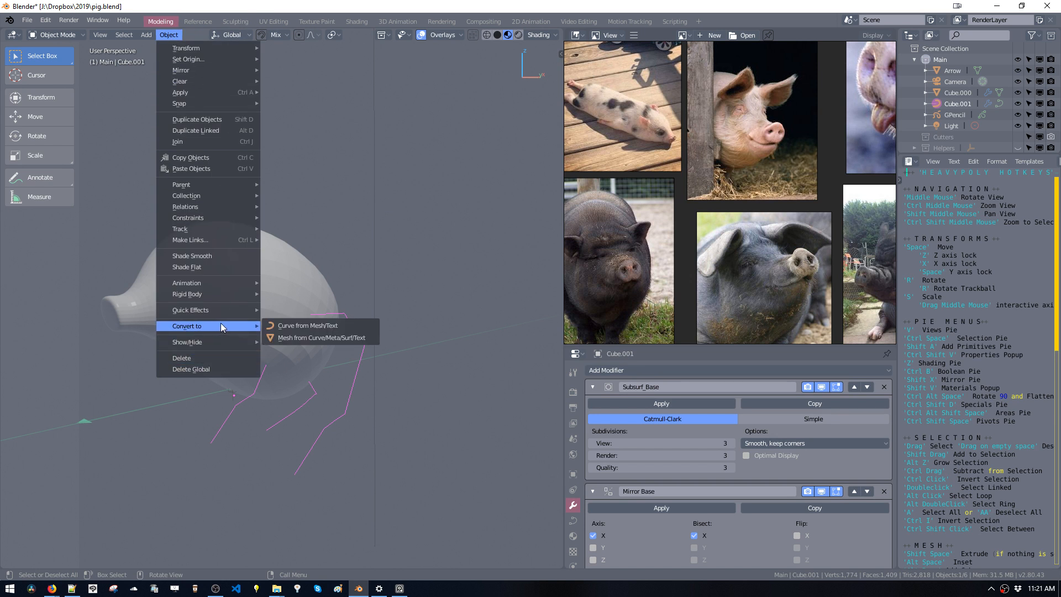
{"action": "left_click", "coordinate": [298, 338]}
{"action": "key", "text": "Tab"}
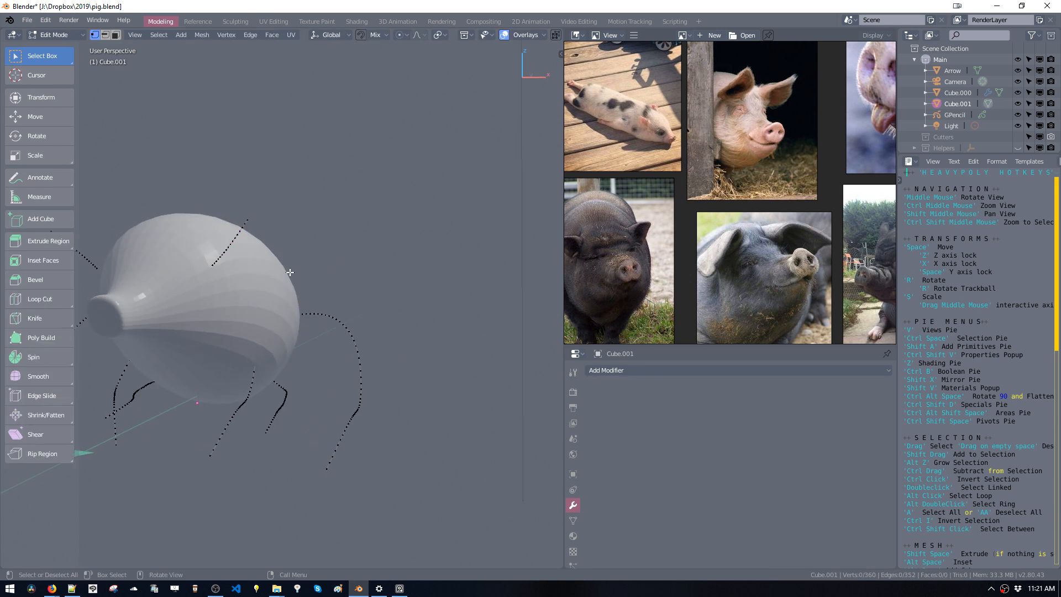
{"action": "middle_click_drag", "start_coordinate": [305, 280], "coordinate": [355, 250]}
{"action": "key", "text": "ctrl+z"}
{"action": "key", "text": "ctrl+z"}
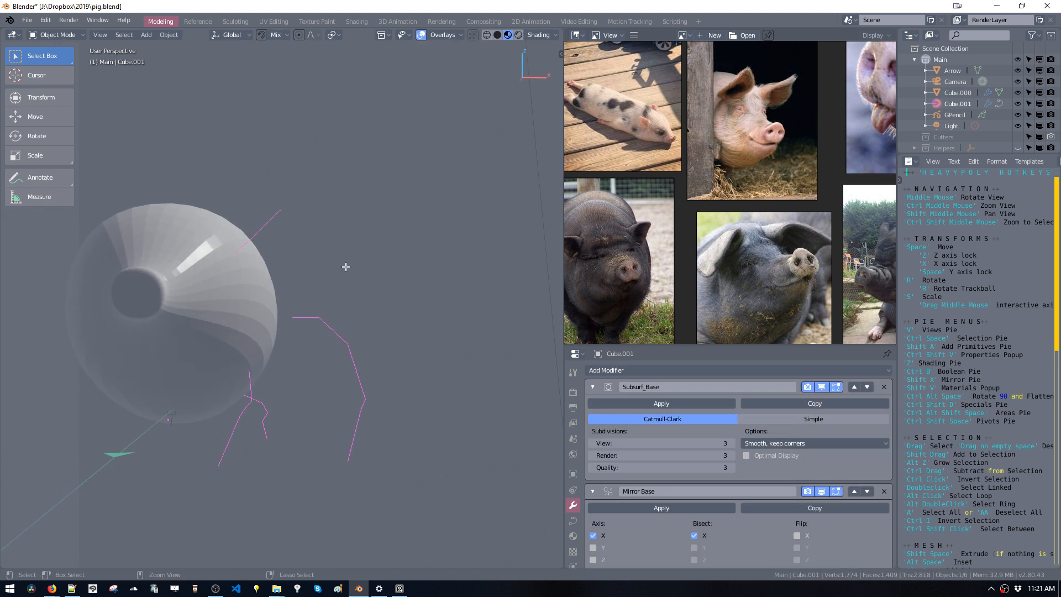
Remove the Subsurf_Base and Mirror Base modifiers from the ear and leg curves and convert them to a mesh.
{"action": "left_click", "coordinate": [884, 387]}
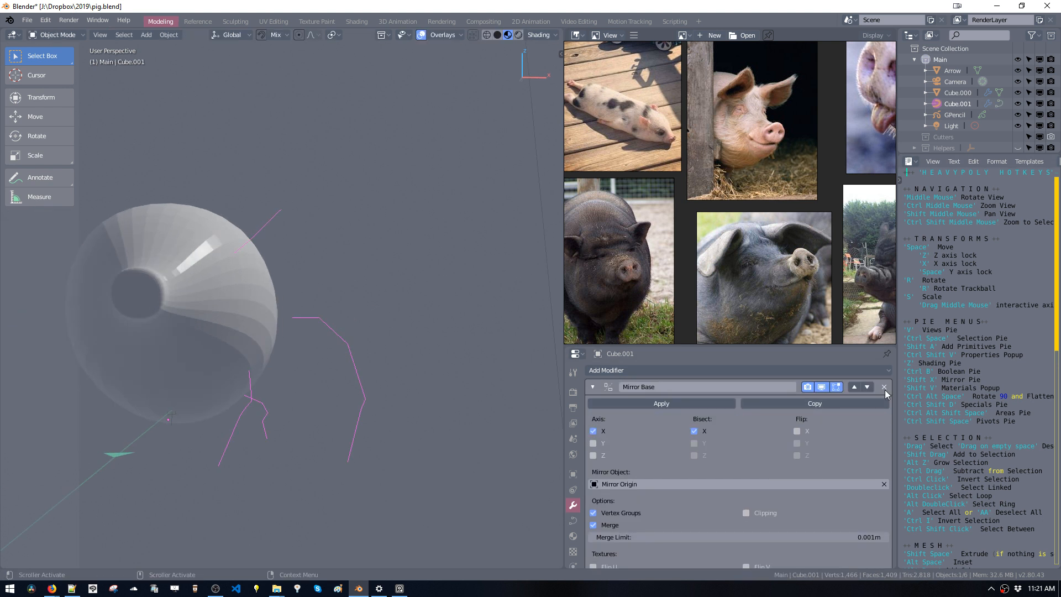
{"action": "left_click", "coordinate": [885, 388]}
{"action": "left_click", "coordinate": [171, 36]}
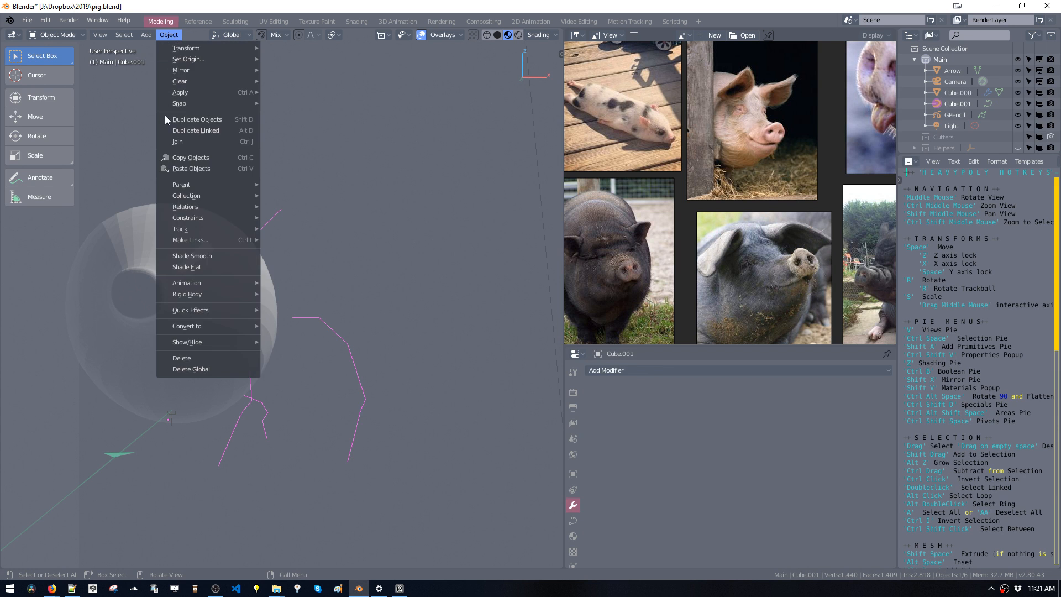
{"action": "mouse_move", "coordinate": [204, 325]}
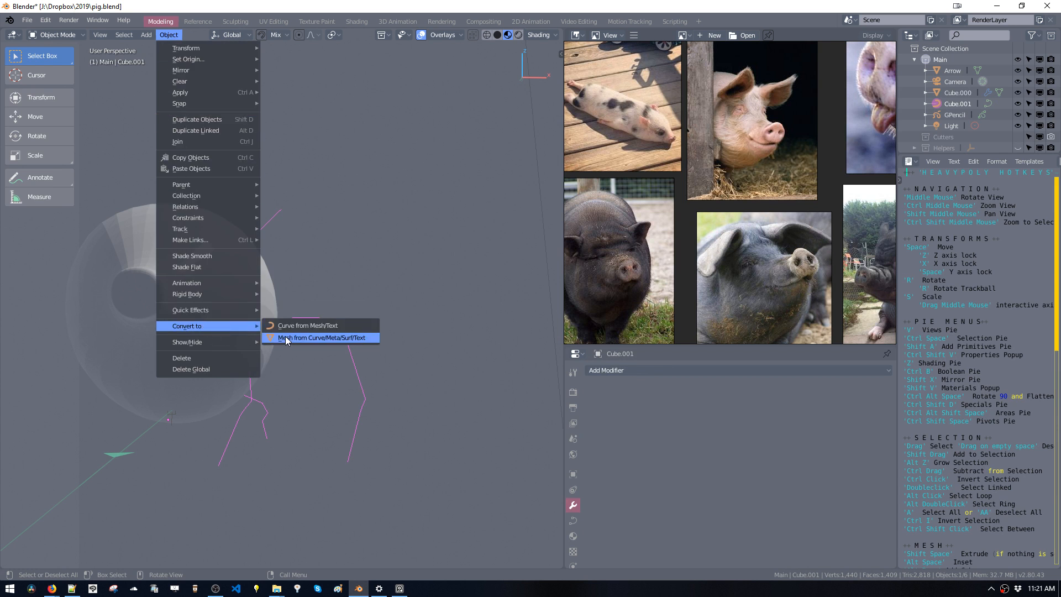
Convert the drawn leg and ear curves to a mesh and mirror it across the X axis in Edit Mode.
{"action": "left_click", "coordinate": [287, 339]}
{"action": "key", "text": "ctrl+space"}
{"action": "middle_click_drag", "start_coordinate": [293, 303], "coordinate": [317, 321], "text": "shift"}
{"action": "double_click", "coordinate": [358, 310]}
{"action": "key", "text": "x"}
{"action": "key", "text": "shift+x"}
{"action": "left_click", "coordinate": [447, 313]}
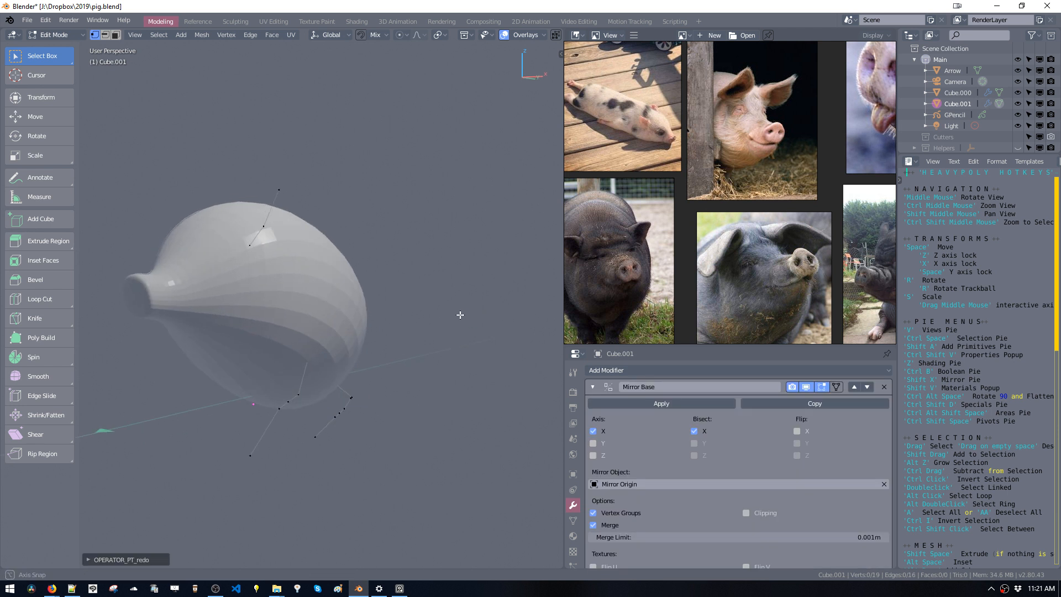
Add a Skin modifier to the mirrored leg and ear skeleton.
{"action": "left_click", "coordinate": [609, 371]}
{"action": "key", "text": "ctrl+shift+v"}
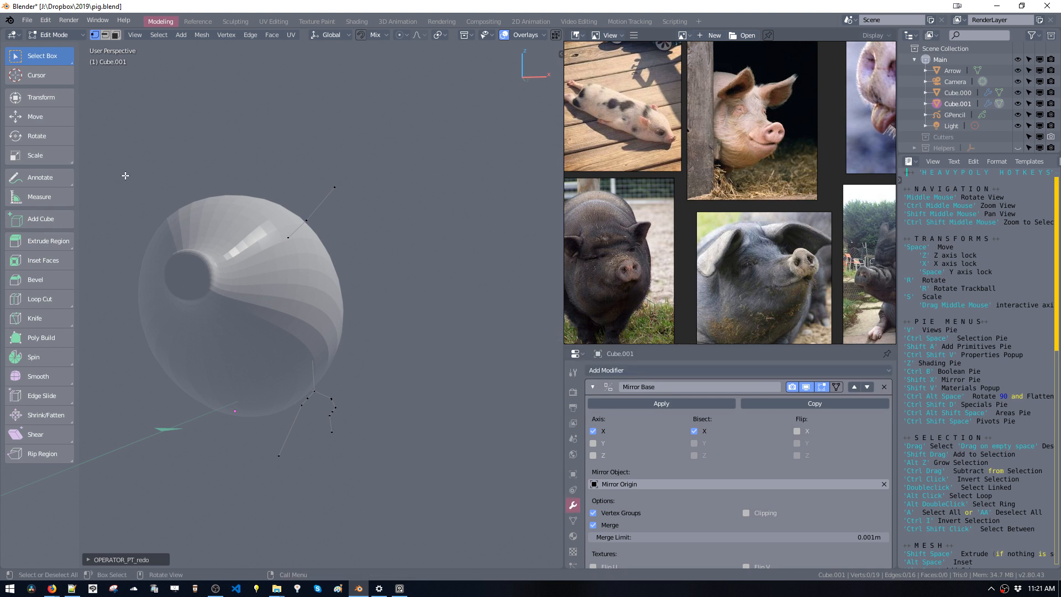
{"action": "key", "text": "ctrl+shift+v"}
{"action": "left_click", "coordinate": [211, 191]}
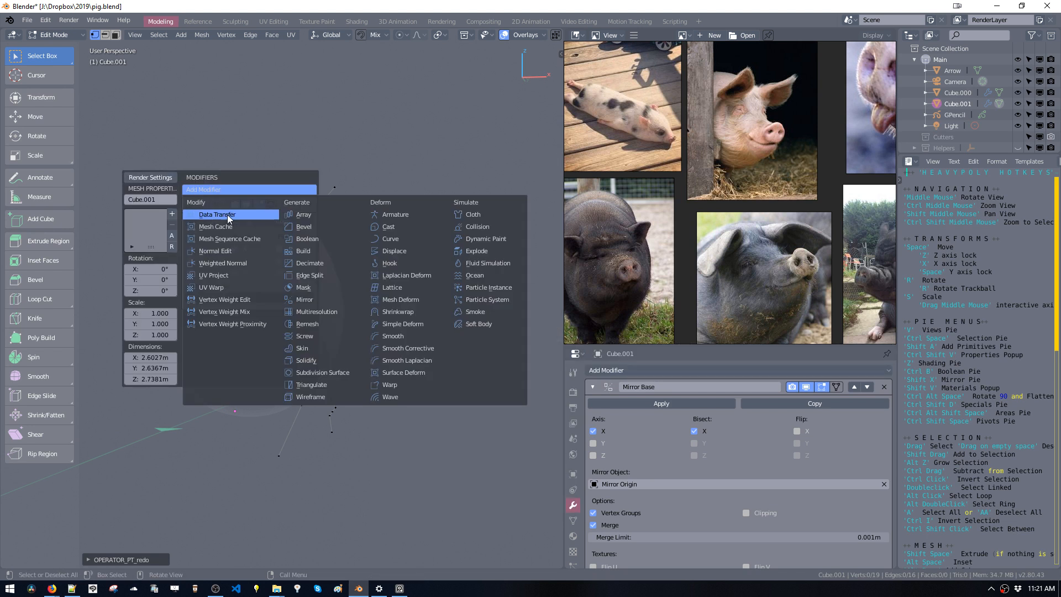
{"action": "left_click", "coordinate": [325, 347]}
{"action": "middle_click_drag", "start_coordinate": [370, 327], "coordinate": [342, 331]}
Mark a vertex on the hind leg and one on the ear as Skin roots.
{"action": "left_click", "coordinate": [346, 420]}
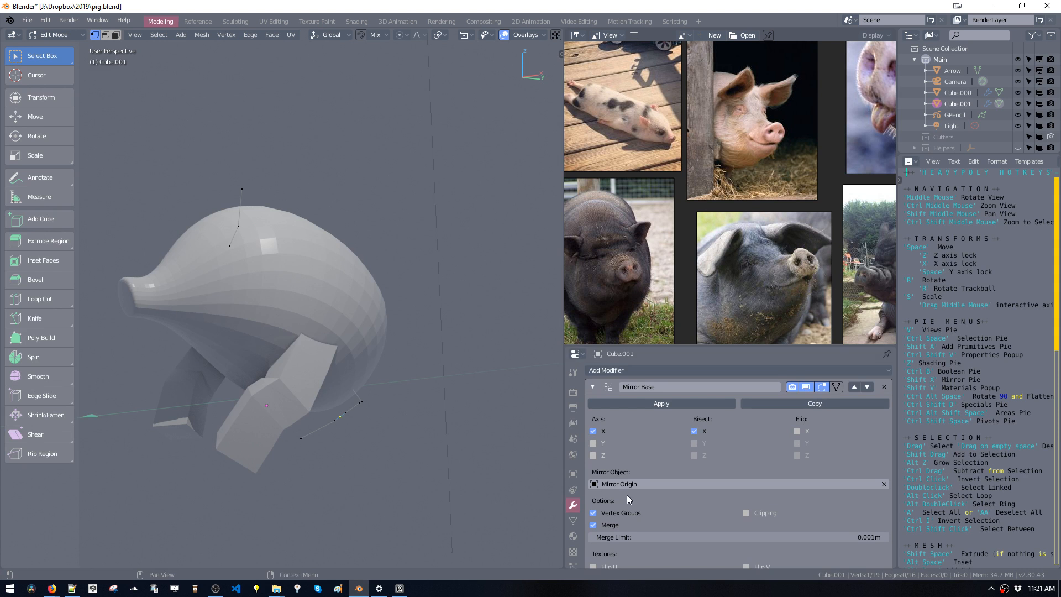
{"action": "scroll", "coordinate": [627, 495], "scroll_direction": "down", "scroll_amount": 3}
{"action": "scroll", "coordinate": [633, 427], "scroll_direction": "up", "scroll_amount": 2}
{"action": "left_click", "coordinate": [593, 381]}
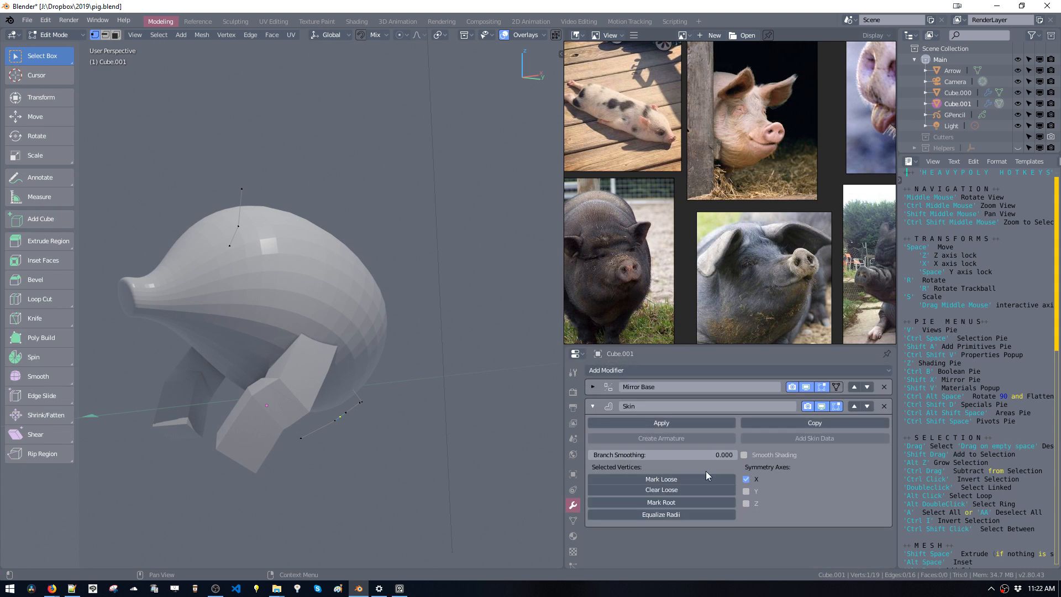
{"action": "left_click", "coordinate": [674, 503]}
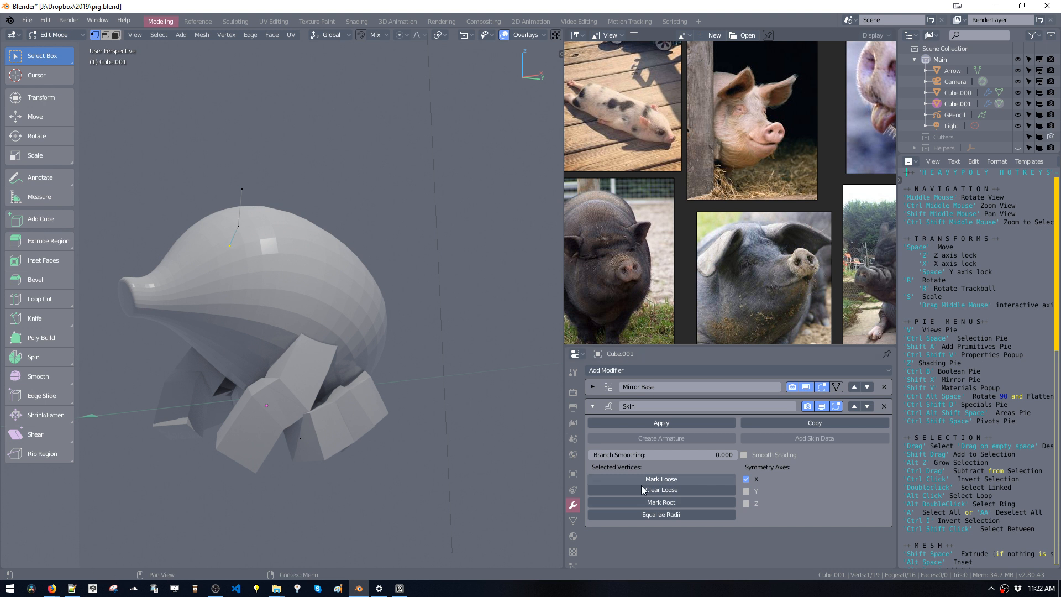
Smooth the blocky limbs and ears with a level 1 subdivision surface modifier.
{"action": "middle_click_drag", "start_coordinate": [260, 263], "coordinate": [352, 329]}
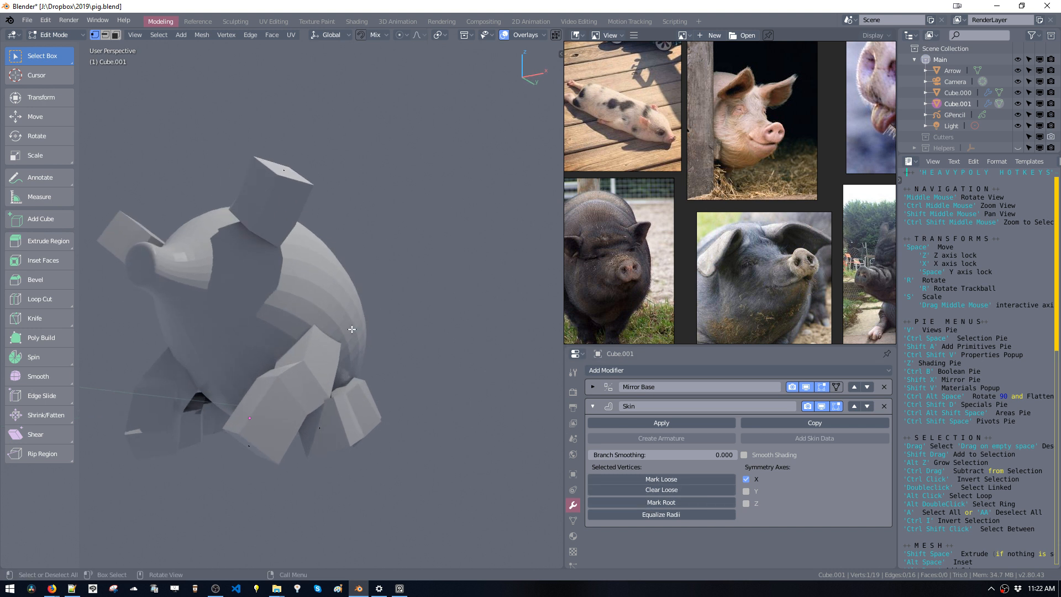
{"action": "key", "text": "ctrl+1"}
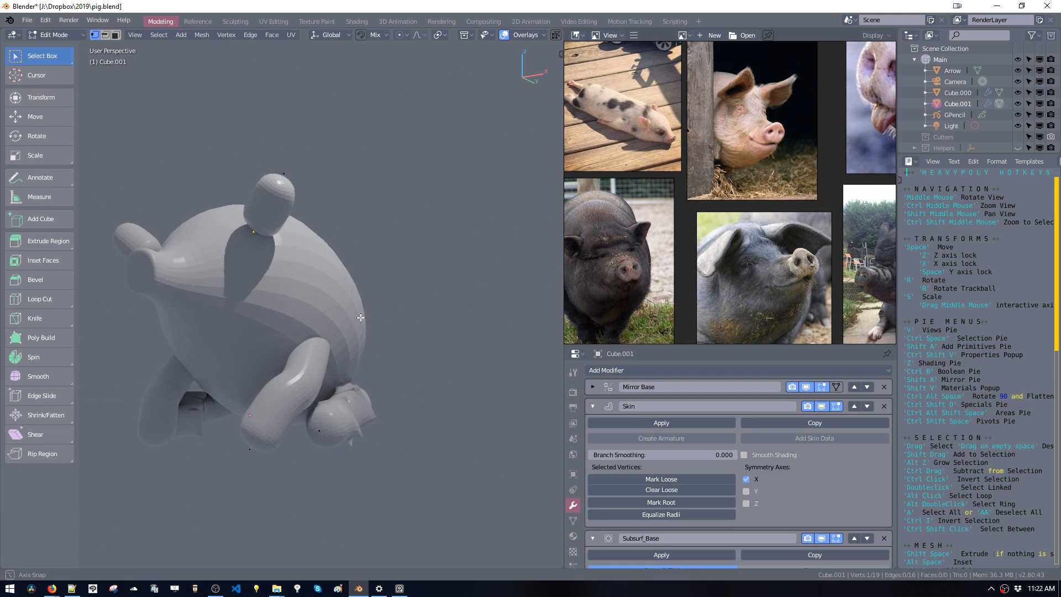
{"action": "middle_click_drag", "start_coordinate": [277, 242], "coordinate": [322, 229]}
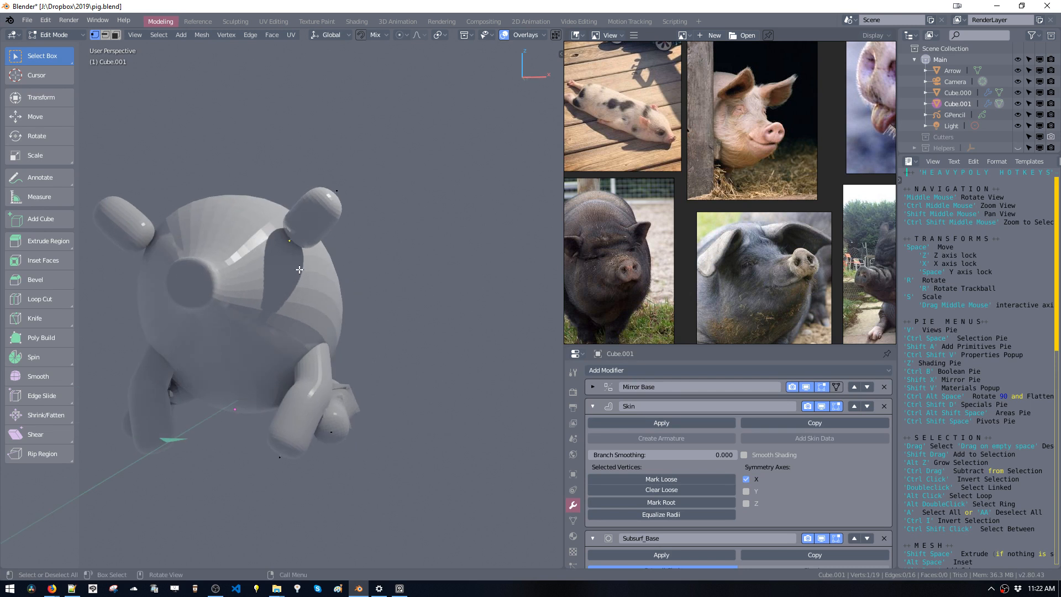
Switch the view to wireframe and enlarge the skin radius at the ear's middle vertex.
{"action": "key", "text": "z"}
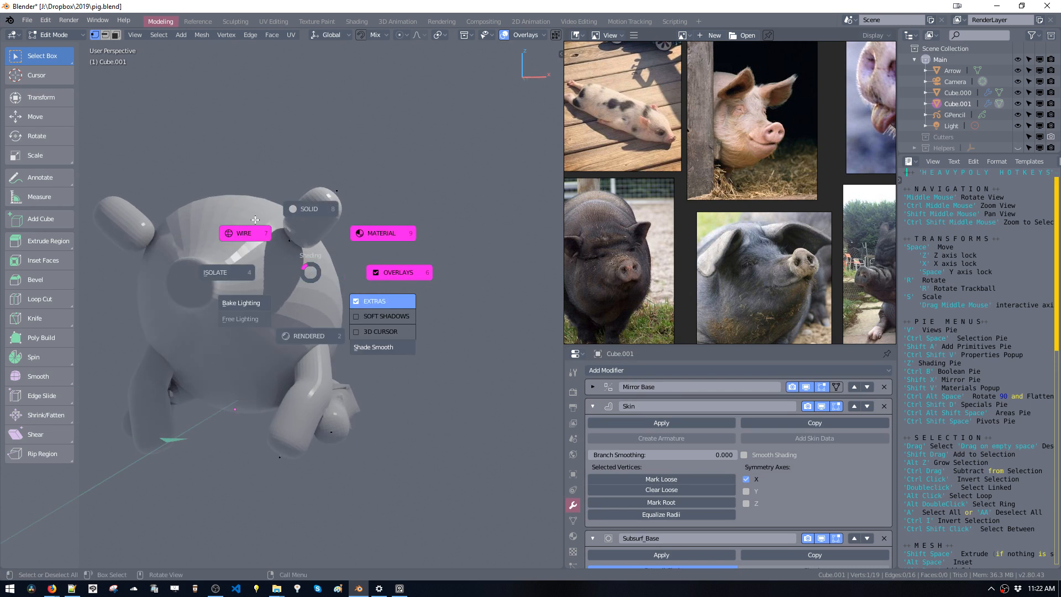
{"action": "left_click", "coordinate": [305, 267]}
{"action": "left_click", "coordinate": [309, 227]}
{"action": "mouse_move", "coordinate": [308, 227]}
{"action": "middle_mouse_down"}
{"action": "mouse_move", "coordinate": [333, 272]}
{"action": "mouse_move", "coordinate": [327, 261]}
{"action": "middle_mouse_up"}
{"action": "key", "text": "ctrl+a"}
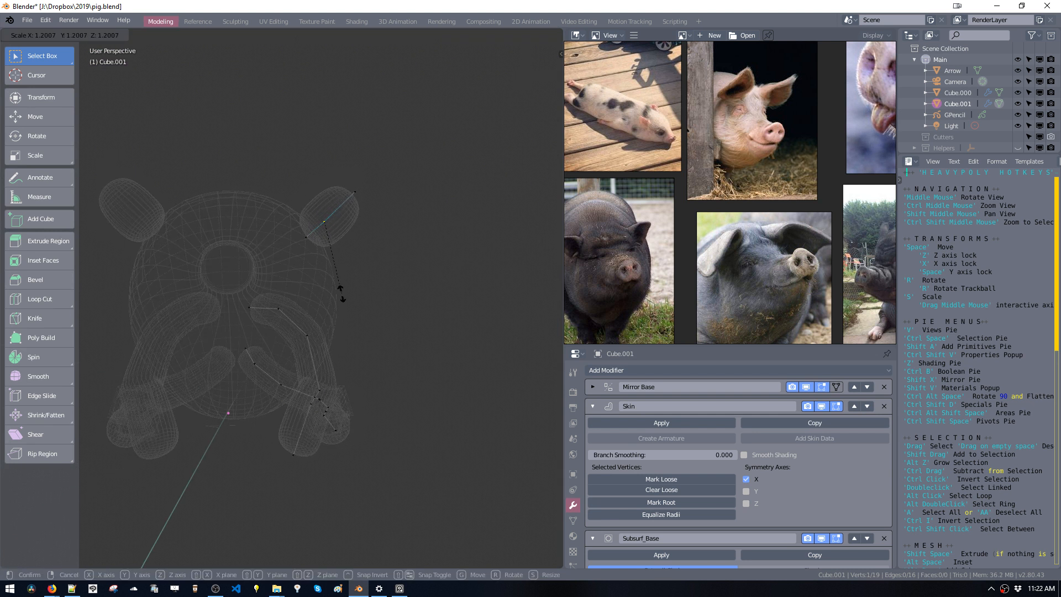
{"action": "left_click", "coordinate": [360, 326]}
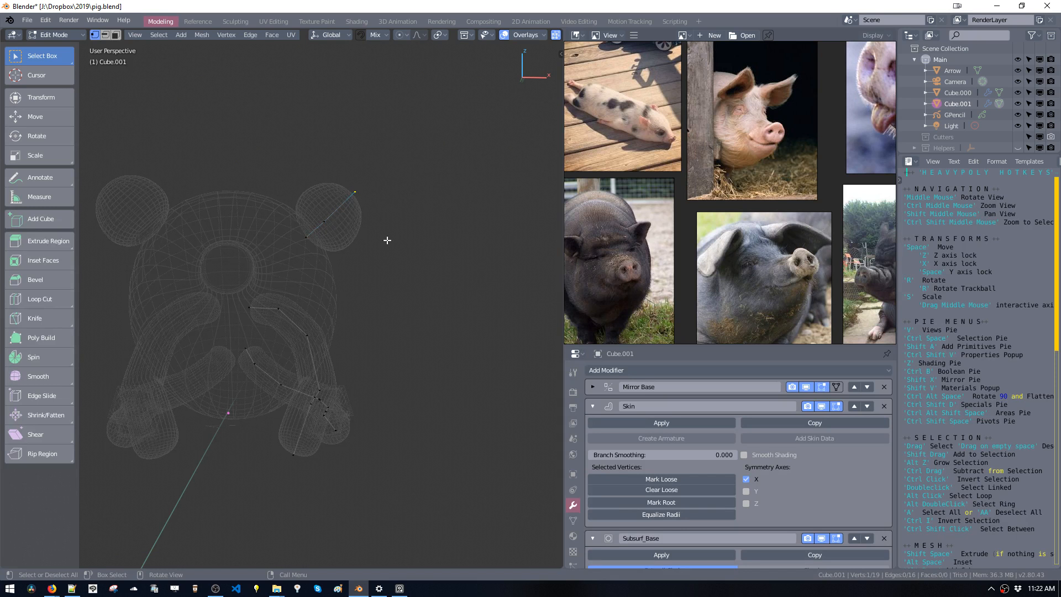
Taper the skin radius at the ear's tip and base, and reposition the ear's vertices.
{"action": "key", "text": "ctrl+a"}
{"action": "left_click", "coordinate": [357, 204]}
{"action": "key", "text": "ctrl+a"}
{"action": "left_click", "coordinate": [369, 215]}
{"action": "key", "text": "ctrl+a"}
{"action": "left_click", "coordinate": [350, 280]}
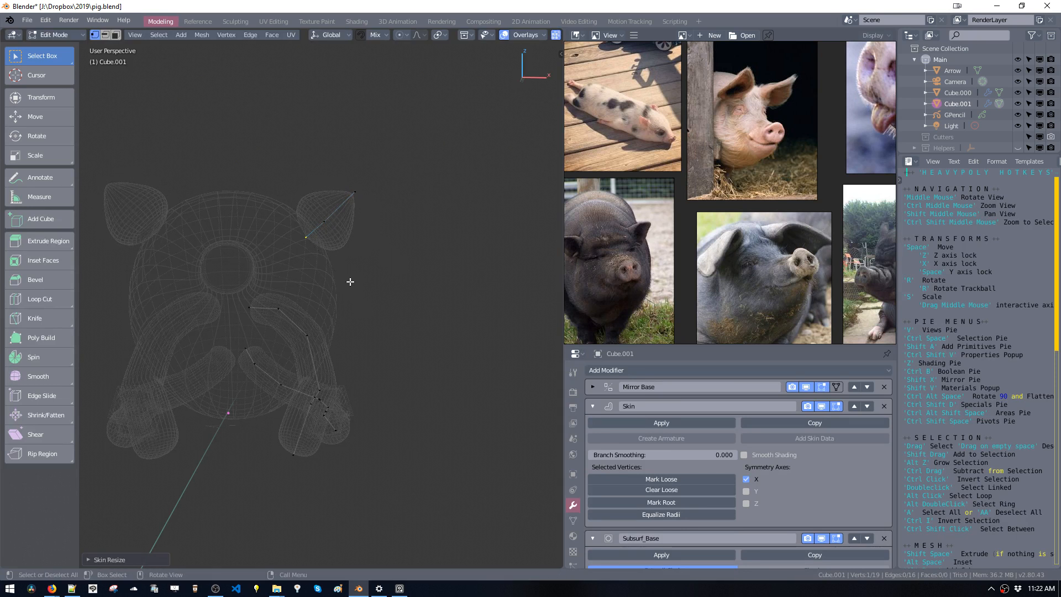
{"action": "key", "text": "g"}
{"action": "left_click", "coordinate": [327, 239]}
{"action": "key", "text": "g"}
{"action": "left_click", "coordinate": [322, 256]}
Select all vertices of the front and hind legs and enlarge their skin radius.
{"action": "middle_click_drag", "start_coordinate": [322, 256], "coordinate": [246, 298]}
{"action": "left_click_drag", "start_coordinate": [234, 292], "coordinate": [436, 523]}
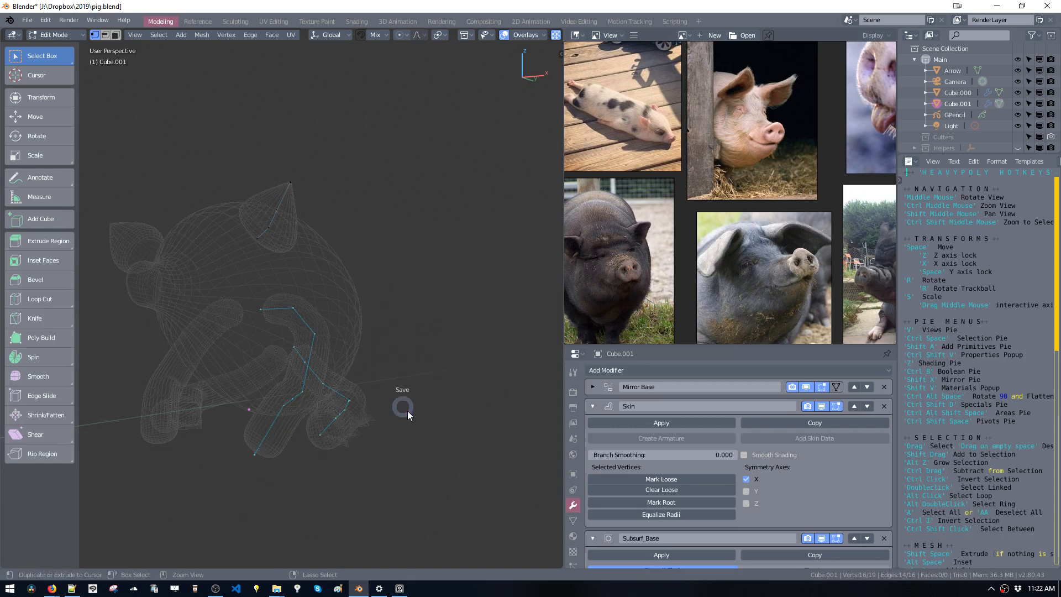
{"action": "key", "text": "ctrl+a"}
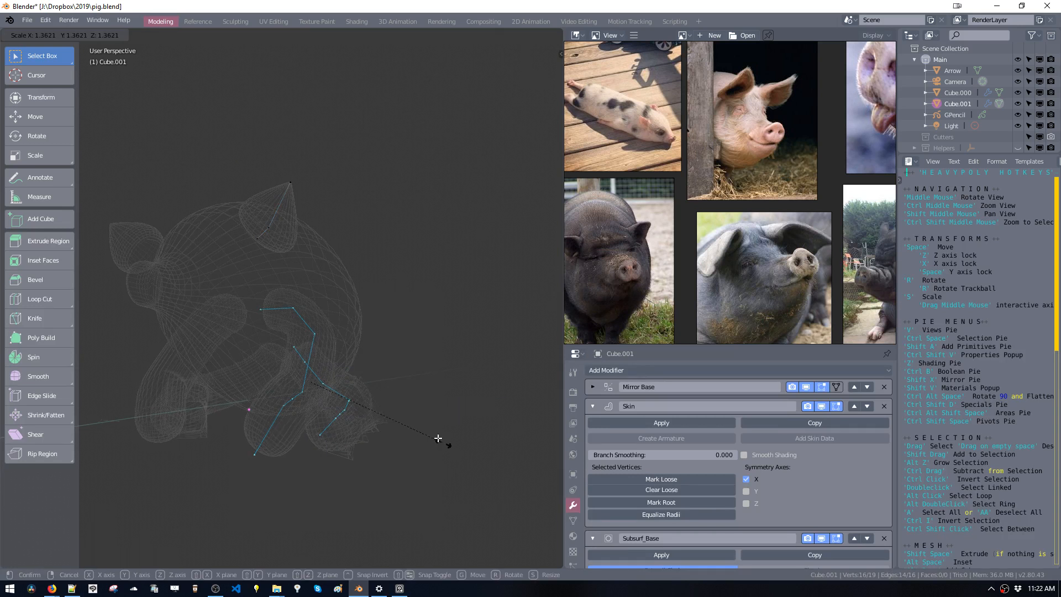
{"action": "left_click", "coordinate": [441, 441]}
Undo the last two changes and dissolve an extra vertex on the lower hind leg.
{"action": "middle_click_drag", "start_coordinate": [441, 441], "coordinate": [344, 416]}
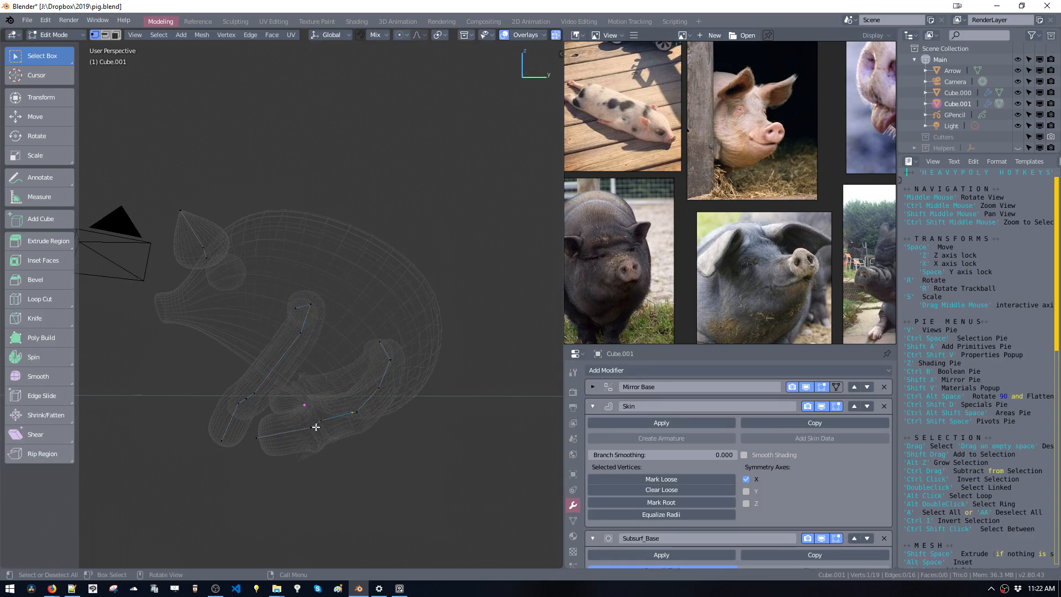
{"action": "key", "text": "ctrl+z"}
{"action": "key", "text": "ctrl+z"}
{"action": "key", "text": "ctrl+x"}
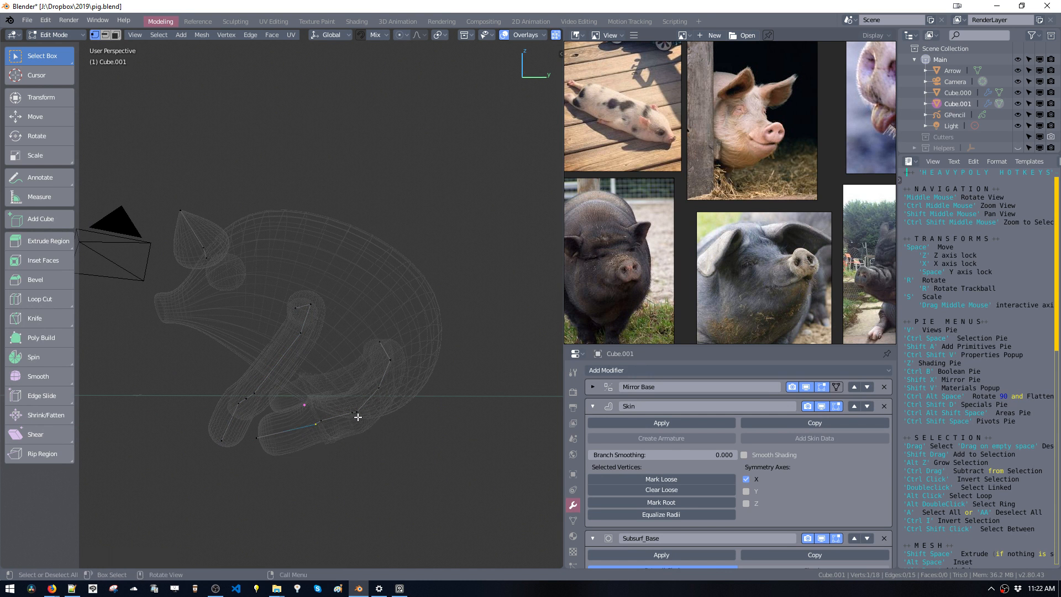
{"action": "middle_click_drag", "start_coordinate": [357, 418], "coordinate": [326, 475]}
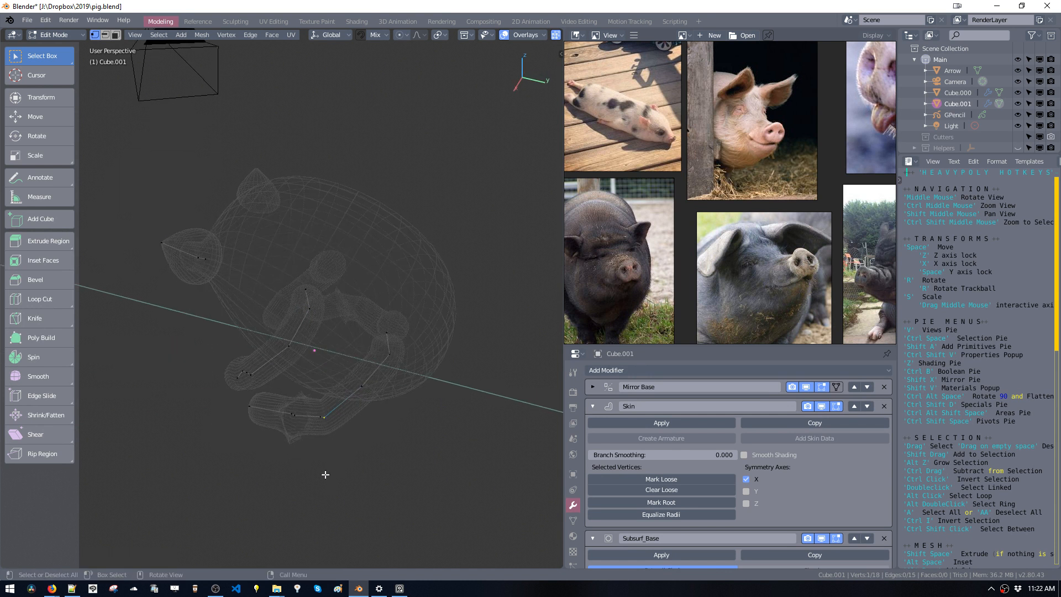
Zoom in on the hind foot and move its middle vertex back along the leg toward the ankle.
{"action": "left_click_drag", "start_coordinate": [288, 410], "coordinate": [301, 426]}
{"action": "middle_click", "coordinate": [302, 427], "text": "ctrl+shift"}
{"action": "middle_click_drag", "start_coordinate": [302, 426], "coordinate": [319, 317]}
{"action": "key", "text": "space"}
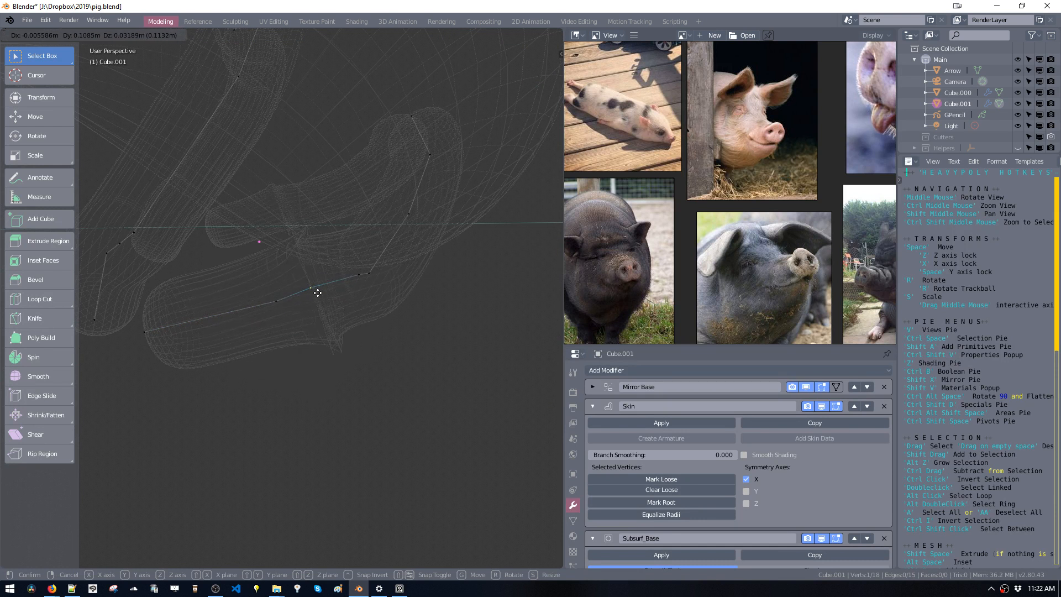
{"action": "left_click", "coordinate": [336, 294]}
{"action": "middle_click_drag", "start_coordinate": [336, 293], "coordinate": [393, 336]}
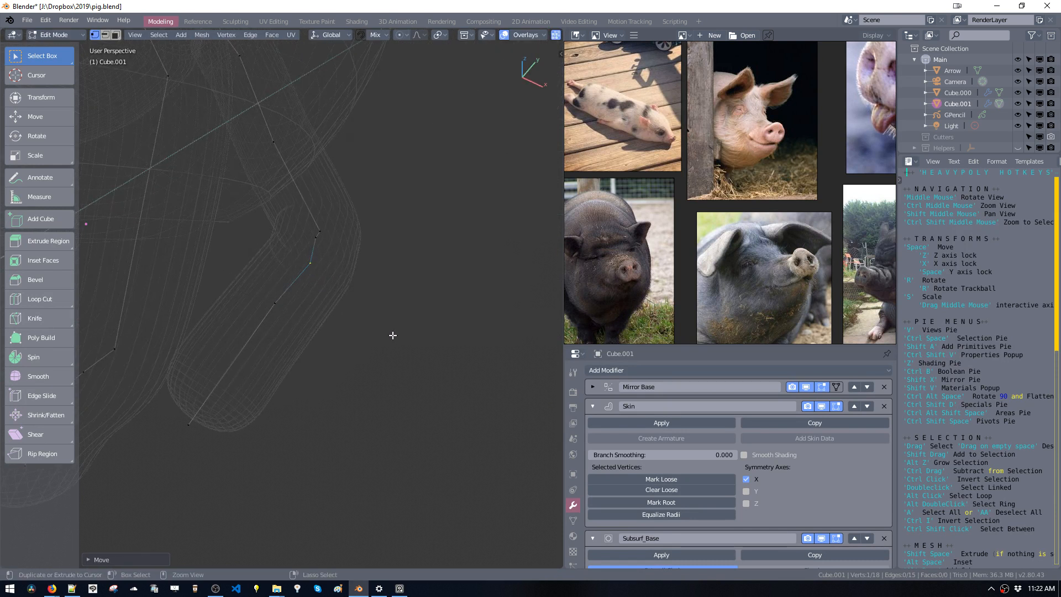
Dissolve the surplus vertices around the hind ankle and reposition the hind leg's upper vertex.
{"action": "key", "text": "ctrl+x"}
{"action": "middle_click_drag", "start_coordinate": [321, 306], "coordinate": [356, 333]}
{"action": "key", "text": "ctrl+x"}
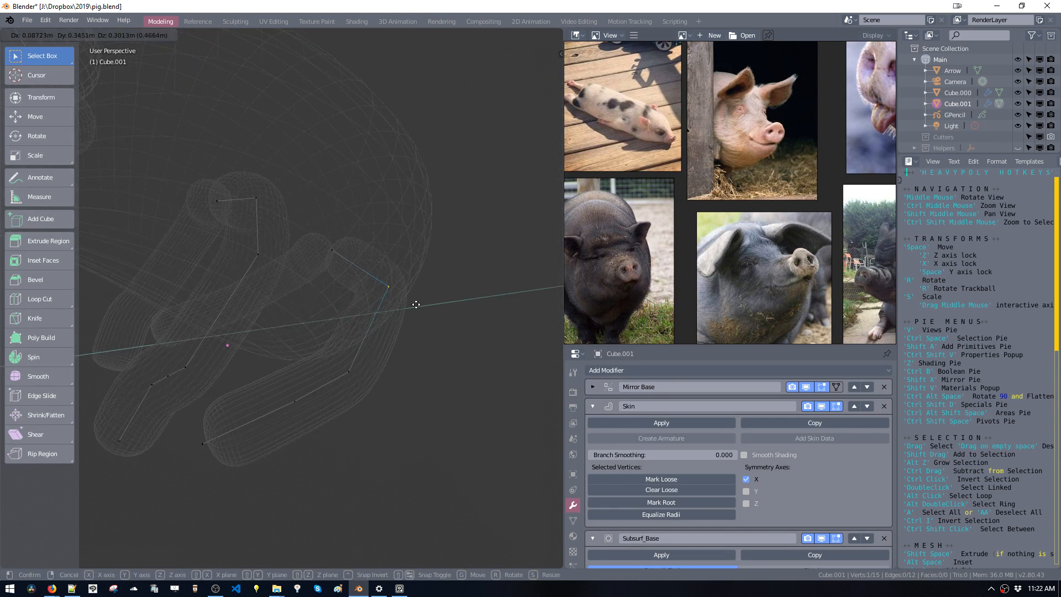
Select both leg chains and thicken their skin to make the legs bulkier.
{"action": "key", "text": "a"}
{"action": "middle_click_drag", "start_coordinate": [356, 334], "coordinate": [329, 422], "text": "ctrl"}
{"action": "left_click_drag", "start_coordinate": [211, 229], "coordinate": [345, 329]}
{"action": "left_click_drag", "start_coordinate": [180, 341], "coordinate": [353, 438], "text": "shift"}
{"action": "middle_click_drag", "start_coordinate": [353, 438], "coordinate": [343, 405]}
{"action": "key", "text": "ctrl+a"}
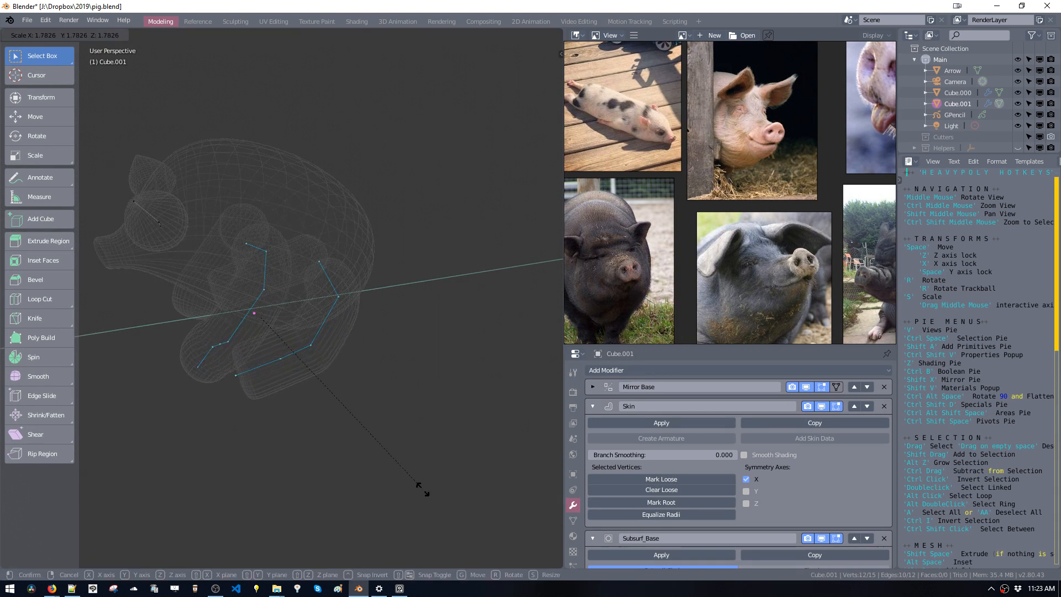
{"action": "left_click", "coordinate": [278, 383]}
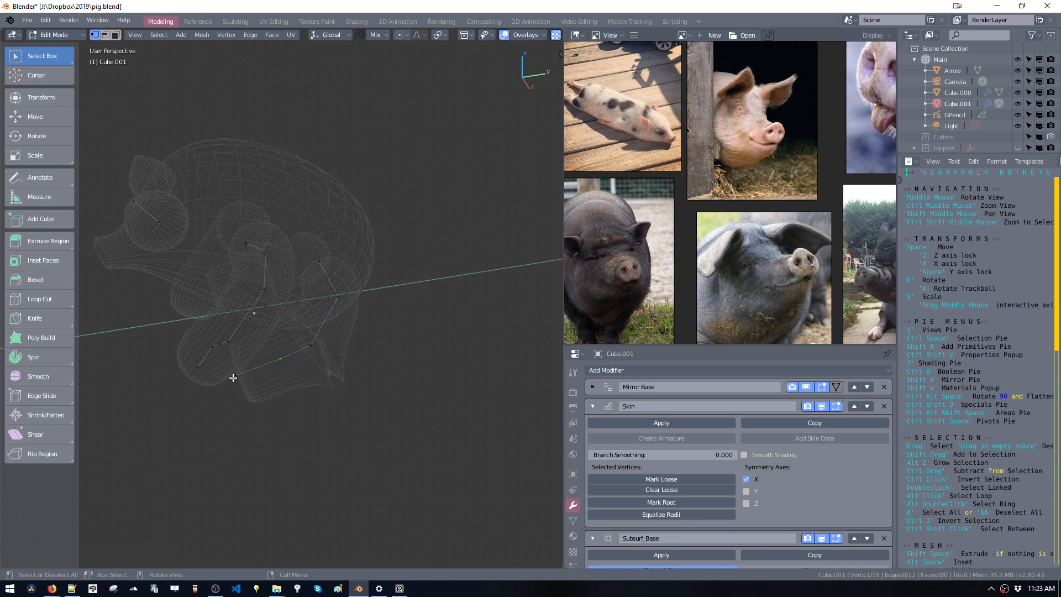
Adjust the skin radius at the hind leg's lower vertex and at its foot tip.
{"action": "key", "text": "ctrl+a"}
{"action": "left_click", "coordinate": [262, 382]}
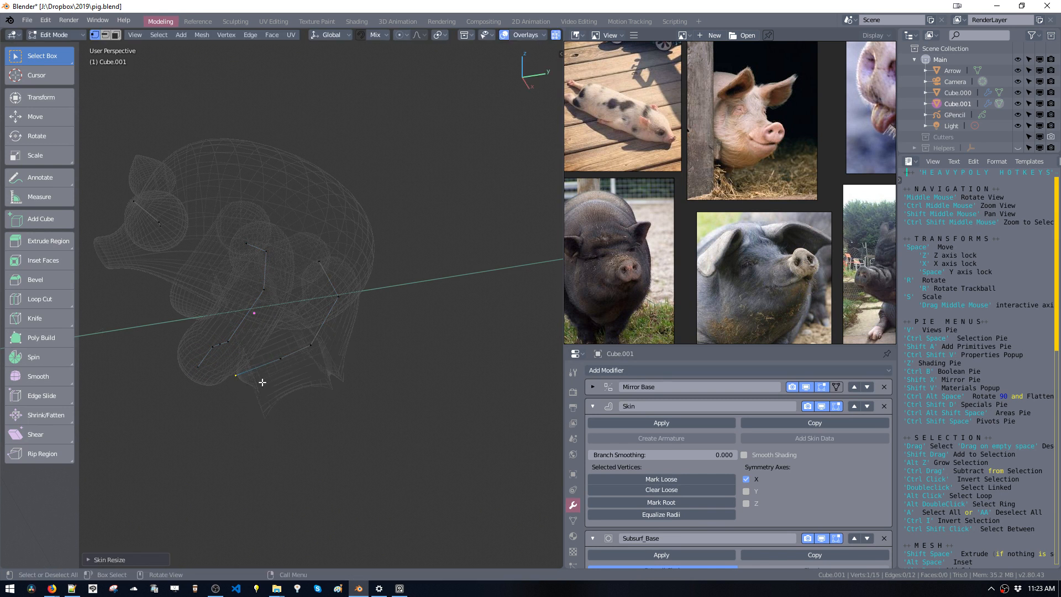
{"action": "key", "text": "ctrl+a"}
{"action": "left_click", "coordinate": [294, 387]}
Resize the skin at the front foot's tip and ankle, and dissolve an extra front ankle vertex.
{"action": "left_click", "coordinate": [197, 372]}
{"action": "middle_click_drag", "start_coordinate": [197, 372], "coordinate": [311, 383]}
{"action": "key", "text": "ctrl+a"}
{"action": "left_click", "coordinate": [274, 405]}
{"action": "left_click", "coordinate": [276, 364]}
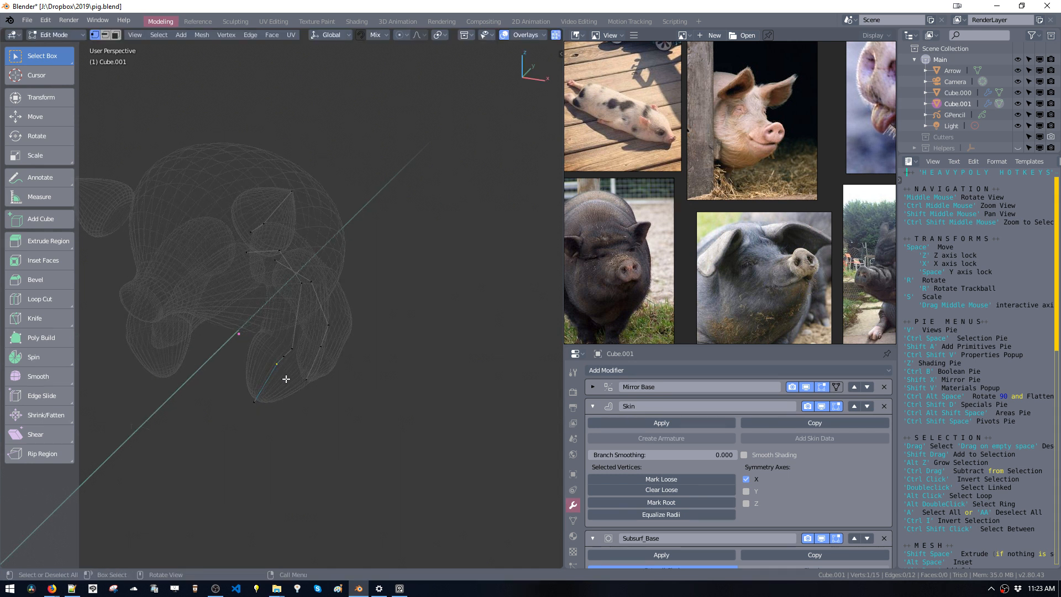
{"action": "key", "text": "ctrl+a"}
{"action": "left_click", "coordinate": [320, 411]}
{"action": "key", "text": "ctrl+x"}
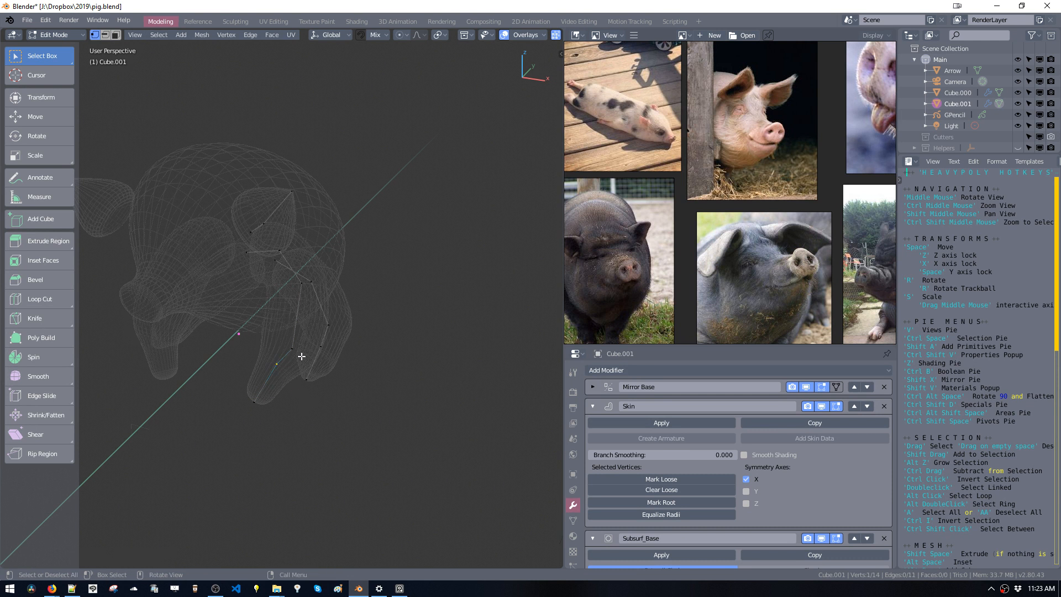
Adjust the skin radius of the remaining vertices along the lower front leg.
{"action": "mouse_move", "coordinate": [302, 356]}
{"action": "middle_mouse_down"}
{"action": "mouse_move", "coordinate": [339, 353]}
{"action": "mouse_move", "coordinate": [319, 371]}
{"action": "middle_mouse_up"}
{"action": "key", "text": "ctrl+a"}
{"action": "left_click", "coordinate": [348, 364]}
{"action": "key", "text": "ctrl+a"}
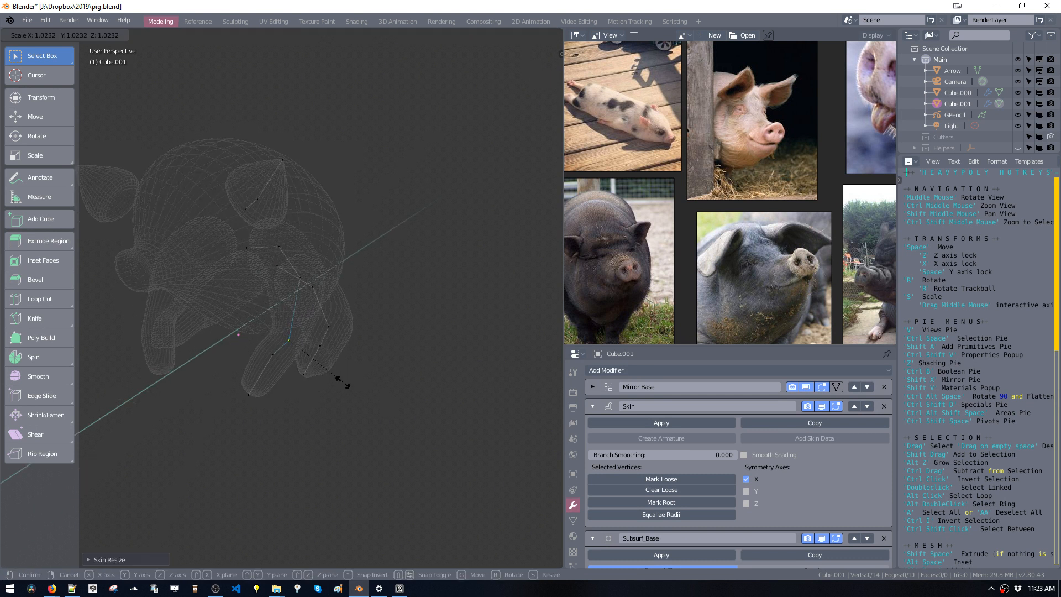
{"action": "left_click", "coordinate": [367, 412]}
Return the view to solid shading and shade the legs and ears object smooth in Object Mode.
{"action": "key", "text": "z"}
{"action": "mouse_move", "coordinate": [367, 412]}
{"action": "middle_mouse_down"}
{"action": "mouse_move", "coordinate": [321, 389]}
{"action": "mouse_move", "coordinate": [342, 371]}
{"action": "mouse_move", "coordinate": [321, 377]}
{"action": "middle_mouse_up"}
{"action": "left_click", "coordinate": [335, 371]}
{"action": "key", "text": "z"}
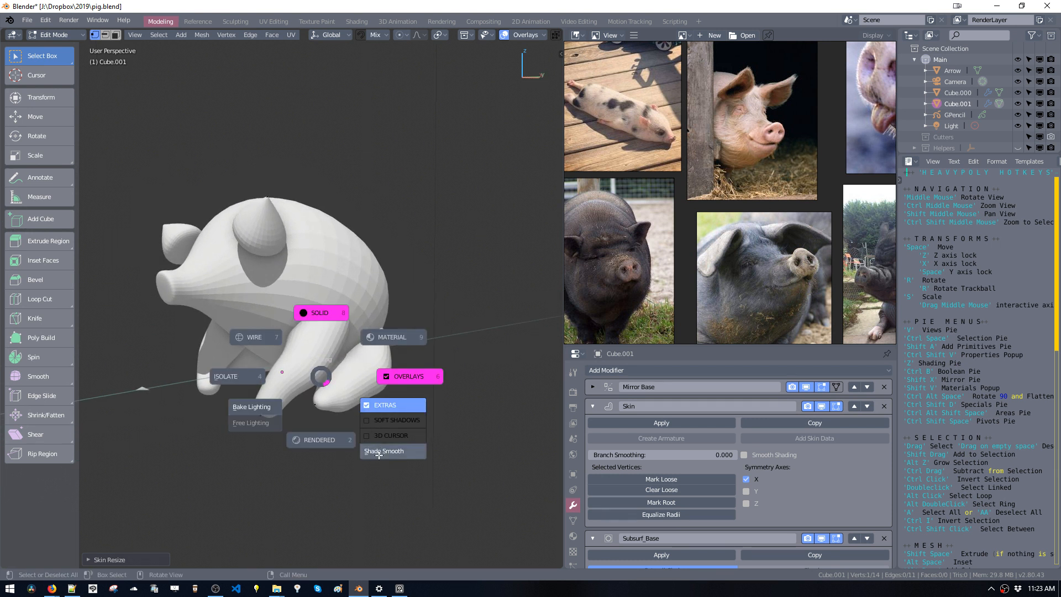
{"action": "left_click", "coordinate": [379, 452]}
{"action": "key", "text": "ctrl+space"}
{"action": "left_click", "coordinate": [312, 367]}
{"action": "key", "text": "z"}
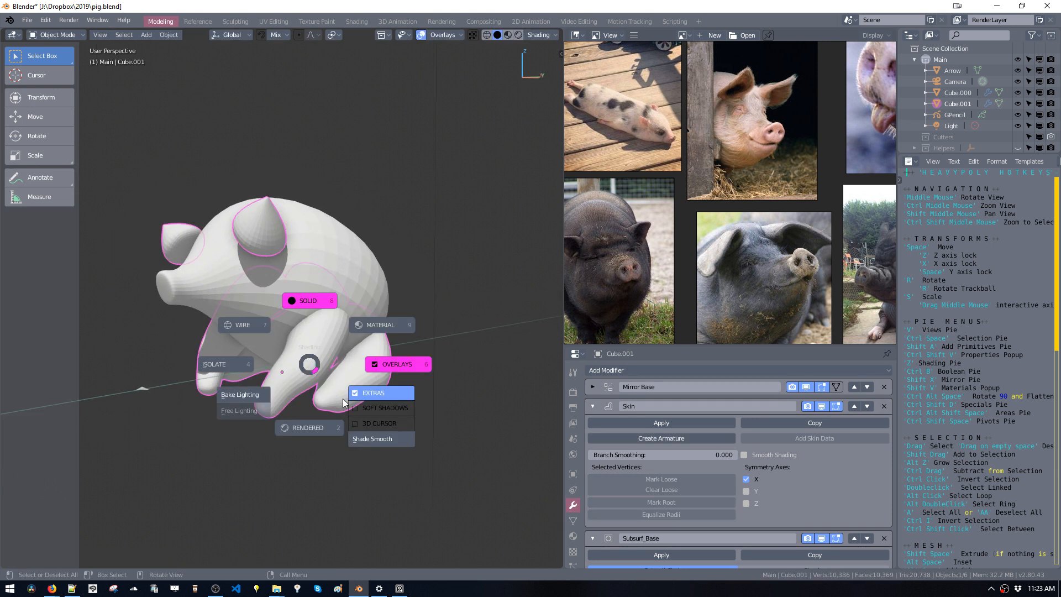
{"action": "left_click", "coordinate": [365, 442]}
Select the pig's body and shade it smooth.
{"action": "left_click", "coordinate": [299, 279]}
{"action": "key", "text": "z"}
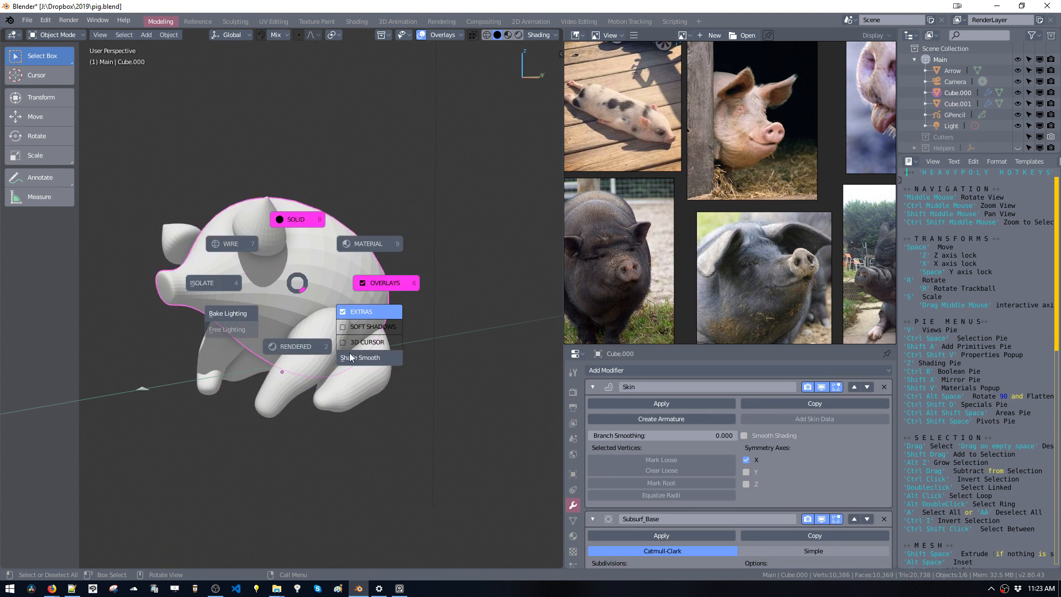
{"action": "left_click", "coordinate": [355, 354]}
Enable Auto Smooth in the body's normals settings and set its angle to 42.3°.
{"action": "mouse_move", "coordinate": [355, 354]}
{"action": "middle_mouse_down"}
{"action": "mouse_move", "coordinate": [288, 347]}
{"action": "mouse_move", "coordinate": [312, 299]}
{"action": "mouse_move", "coordinate": [334, 356]}
{"action": "mouse_move", "coordinate": [364, 359]}
{"action": "middle_mouse_up"}
{"action": "left_click", "coordinate": [573, 521]}
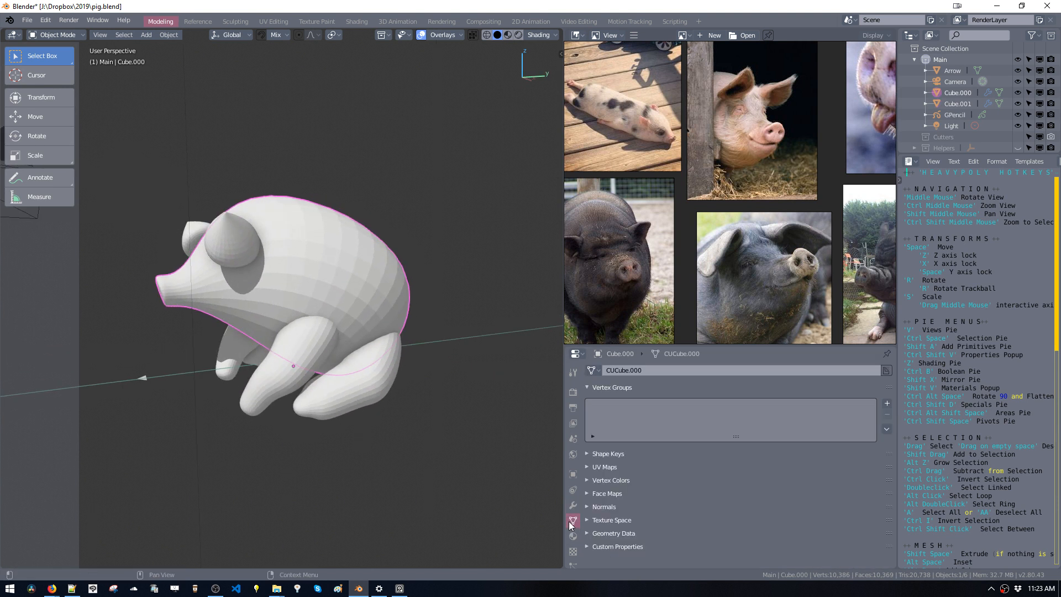
{"action": "left_click", "coordinate": [603, 507]}
{"action": "scroll", "coordinate": [862, 531], "scroll_direction": "down", "scroll_amount": 1}
{"action": "left_click", "coordinate": [869, 507]}
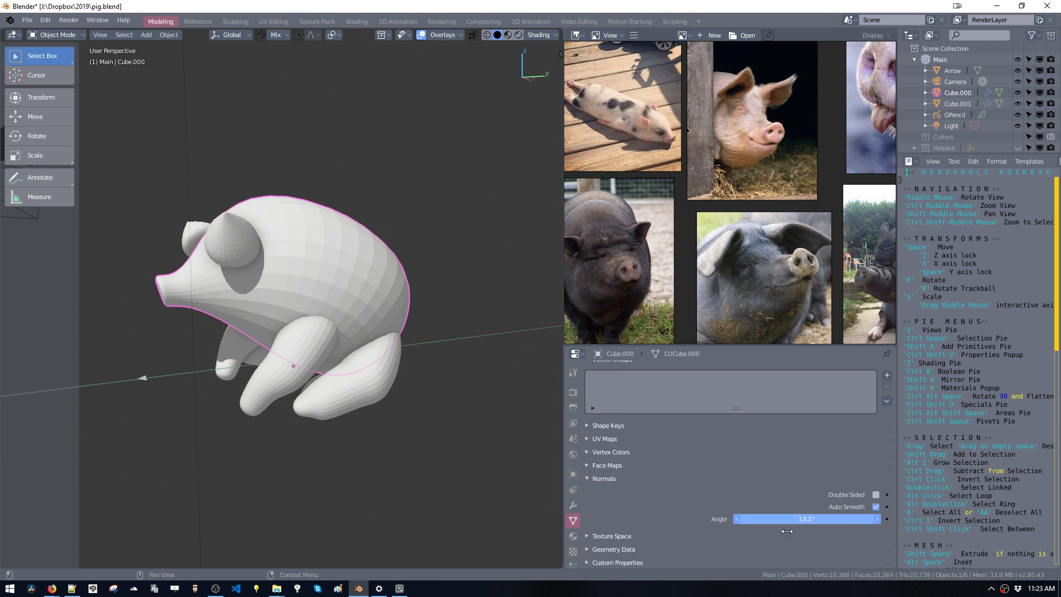
{"action": "left_click_drag", "start_coordinate": [832, 533], "coordinate": [839, 534]}
Switch the view to Material shading and display the body's modifier settings.
{"action": "key", "text": "z"}
{"action": "left_click", "coordinate": [424, 349]}
{"action": "middle_click_drag", "start_coordinate": [423, 347], "coordinate": [430, 324]}
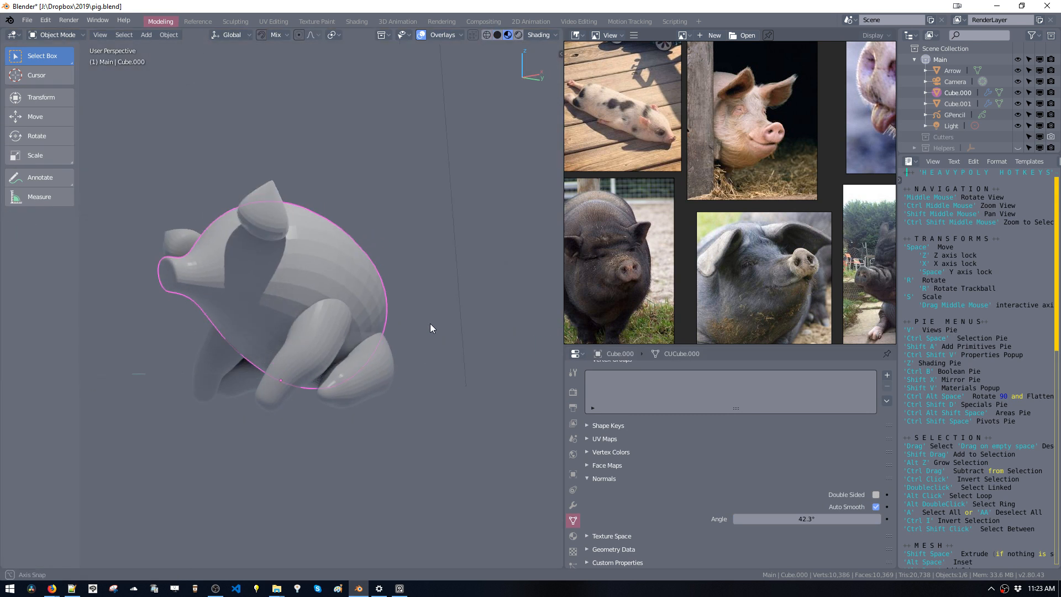
{"action": "middle_click_drag", "start_coordinate": [409, 362], "coordinate": [381, 370]}
{"action": "key", "text": "z"}
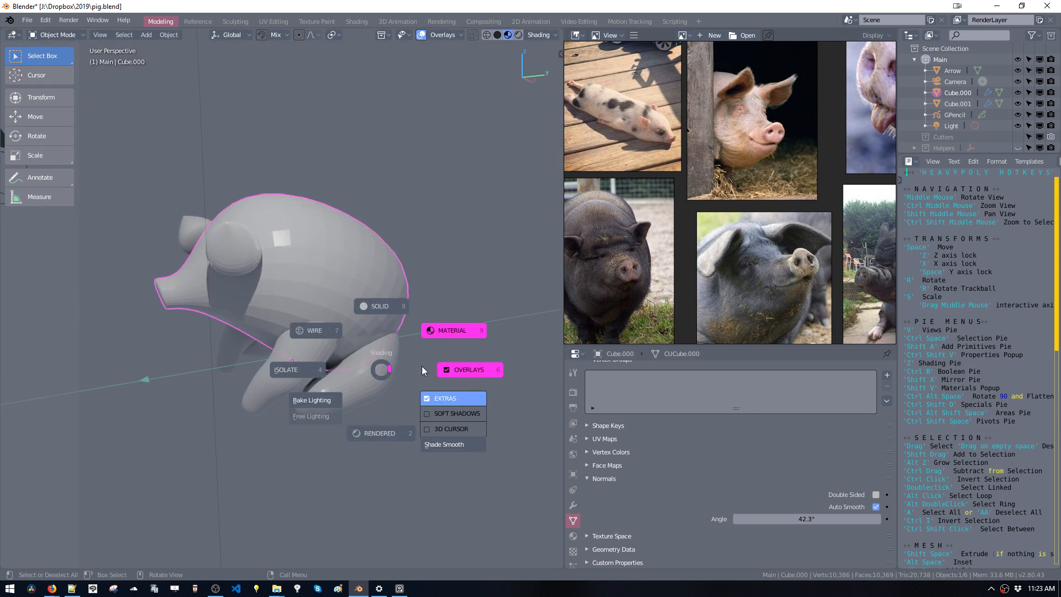
{"action": "key", "text": "Escape"}
{"action": "left_click", "coordinate": [574, 505]}
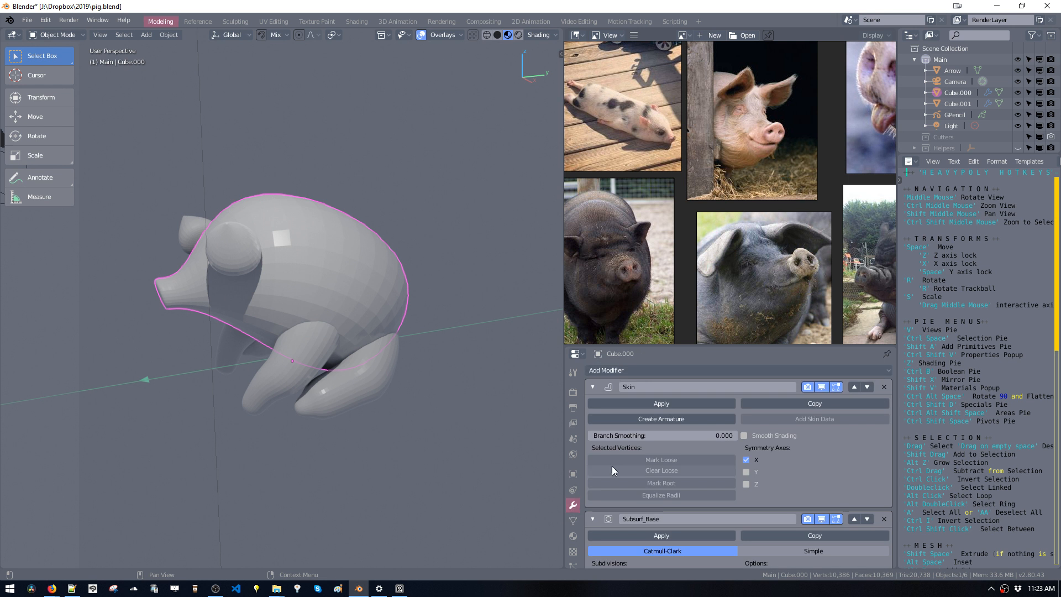
Enable Smooth Shading in the Skin modifiers of both the pig's body and the legs and ears object.
{"action": "left_click", "coordinate": [594, 519]}
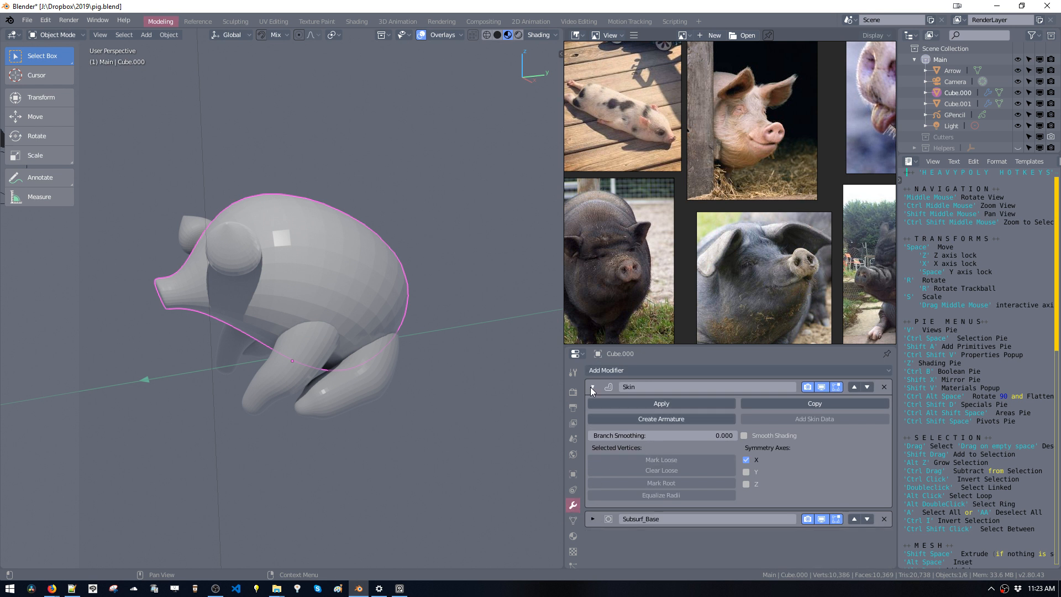
{"action": "left_click", "coordinate": [593, 519]}
{"action": "scroll", "coordinate": [595, 515], "scroll_direction": "down", "scroll_amount": 1}
{"action": "scroll", "coordinate": [628, 488], "scroll_direction": "down", "scroll_amount": 1}
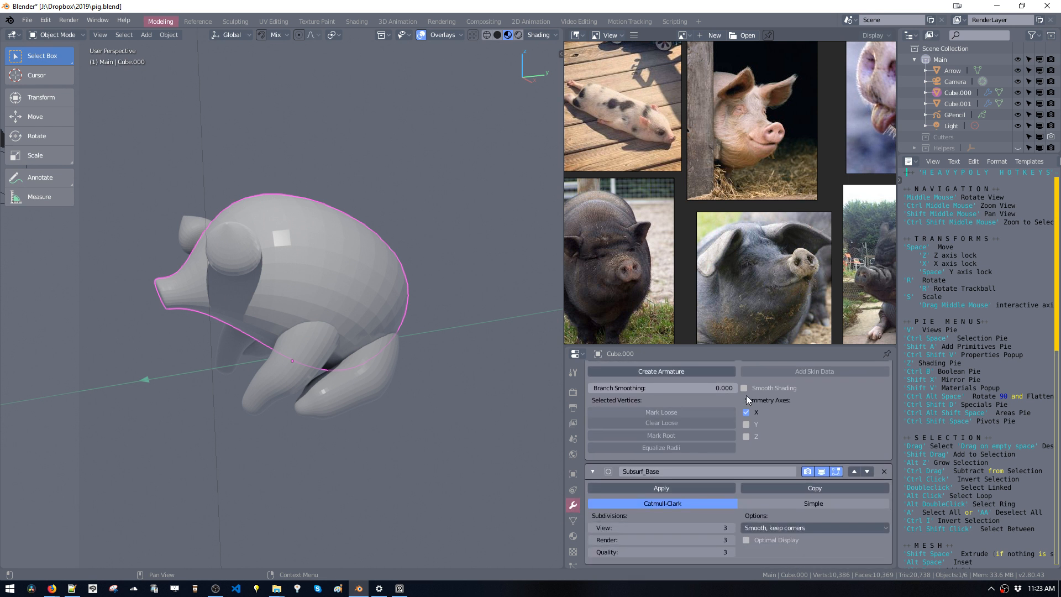
{"action": "left_click", "coordinate": [345, 381]}
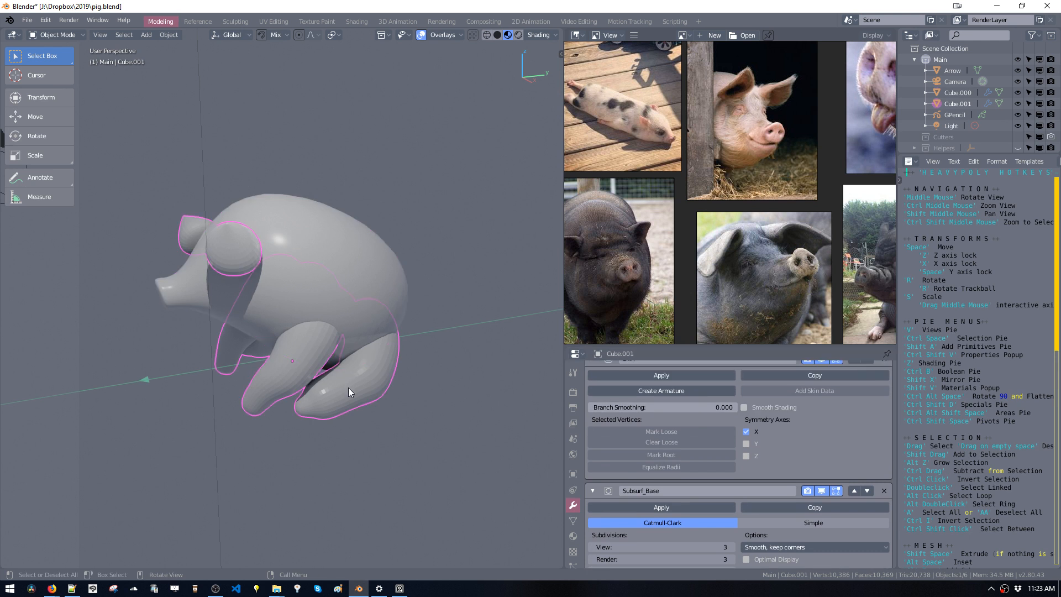
{"action": "left_click", "coordinate": [745, 408]}
{"action": "mouse_move", "coordinate": [311, 298]}
{"action": "middle_mouse_down"}
{"action": "mouse_move", "coordinate": [316, 261]}
{"action": "mouse_move", "coordinate": [390, 353]}
{"action": "middle_mouse_up"}
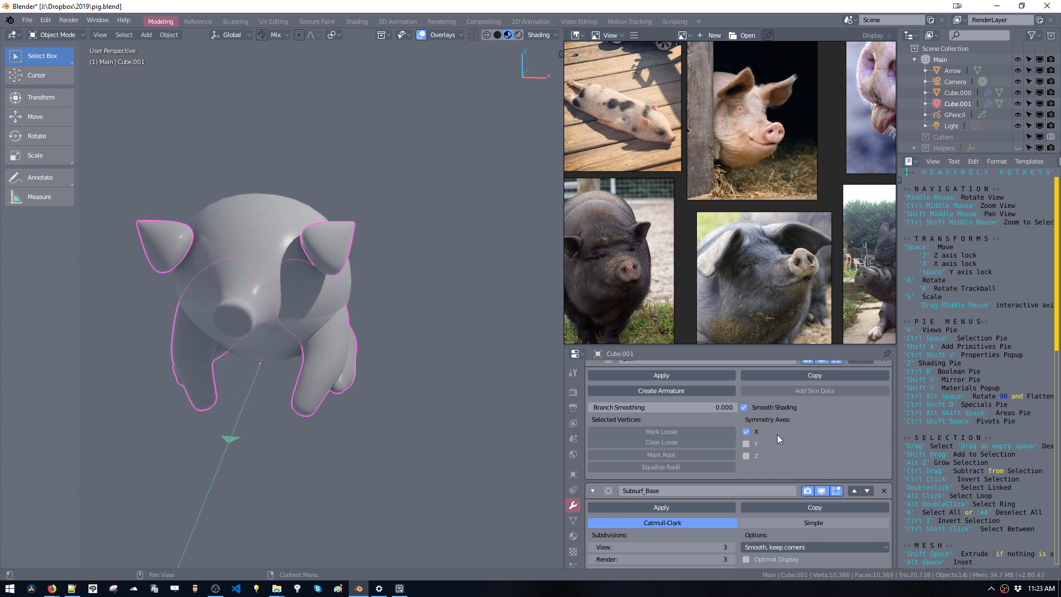
{"action": "middle_click_drag", "start_coordinate": [346, 298], "coordinate": [280, 297]}
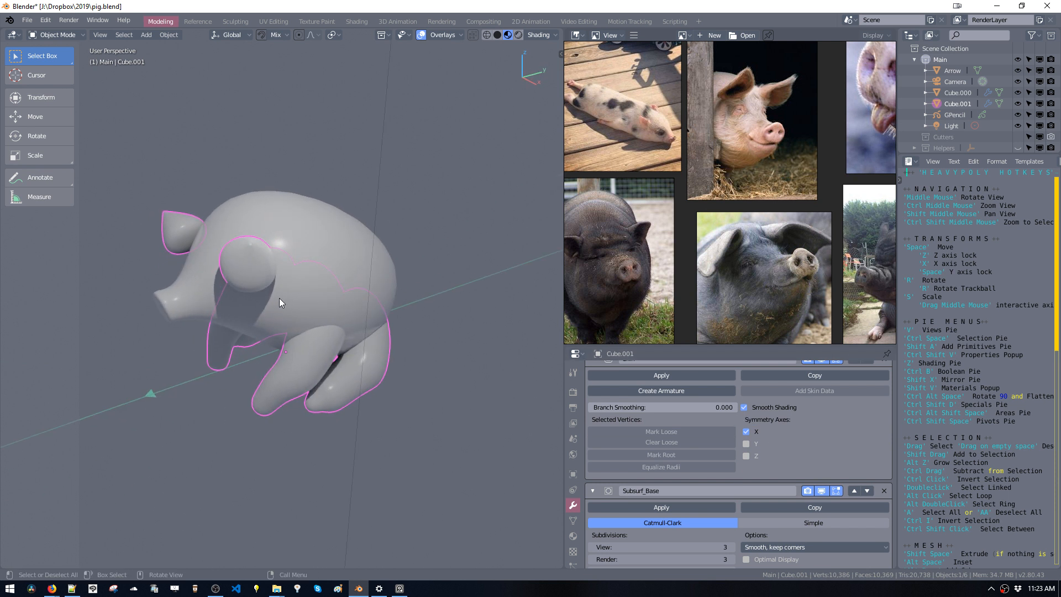
Collapse the Skin and Subsurf_Base modifier settings of the legs and ears object.
{"action": "scroll", "coordinate": [635, 398], "scroll_direction": "up", "scroll_amount": 3}
{"action": "left_click", "coordinate": [592, 408]}
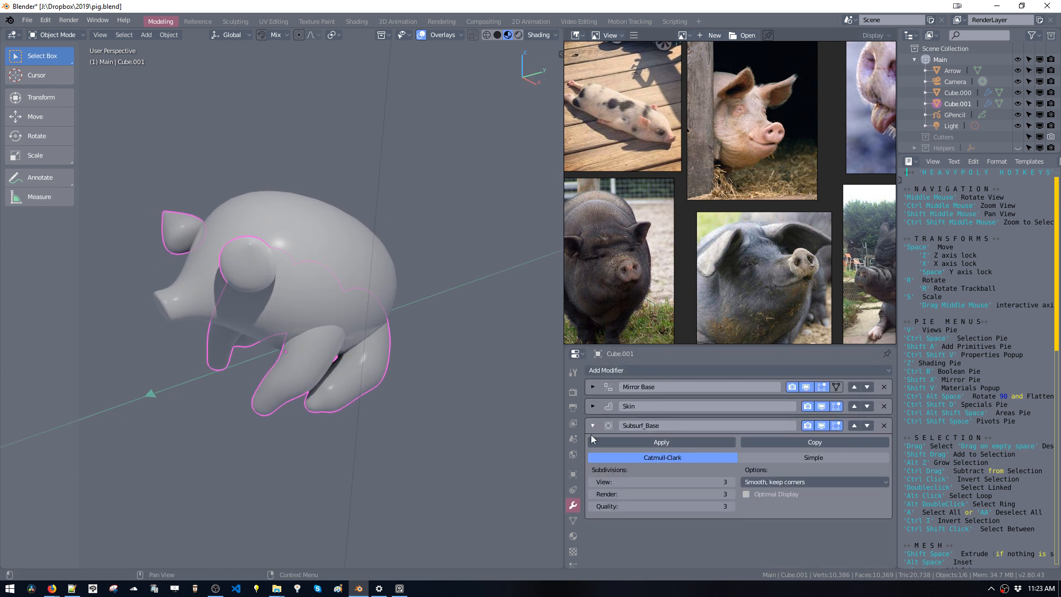
{"action": "left_click", "coordinate": [591, 430]}
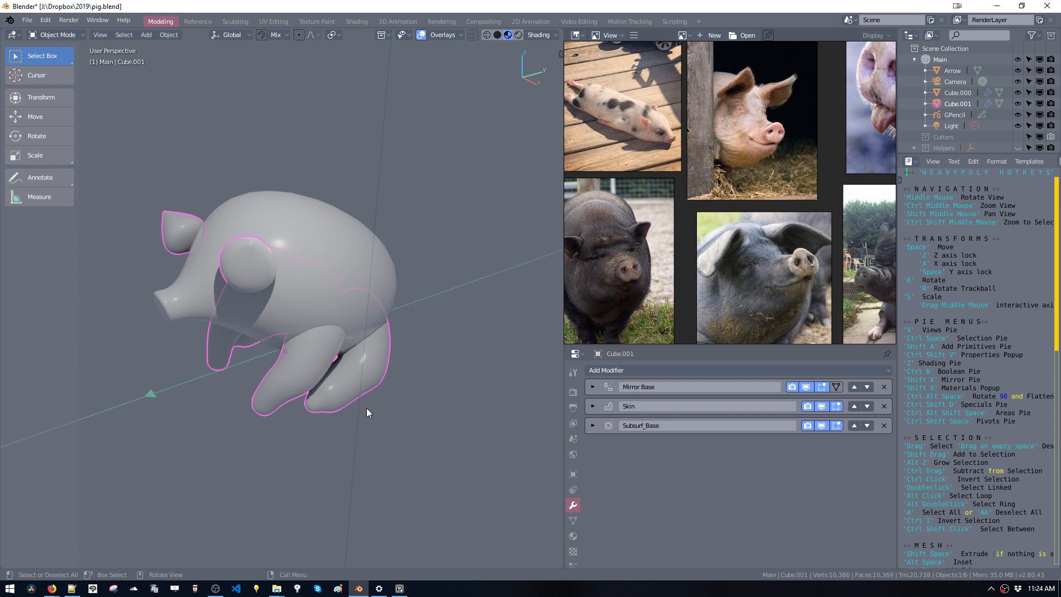
Enter Edit Mode on the legs and ears object and move the front leg's foot vertex slightly.
{"action": "middle_click_drag", "start_coordinate": [345, 403], "coordinate": [403, 396]}
{"action": "key", "text": "Tab"}
{"action": "key", "text": "ctrl+l"}
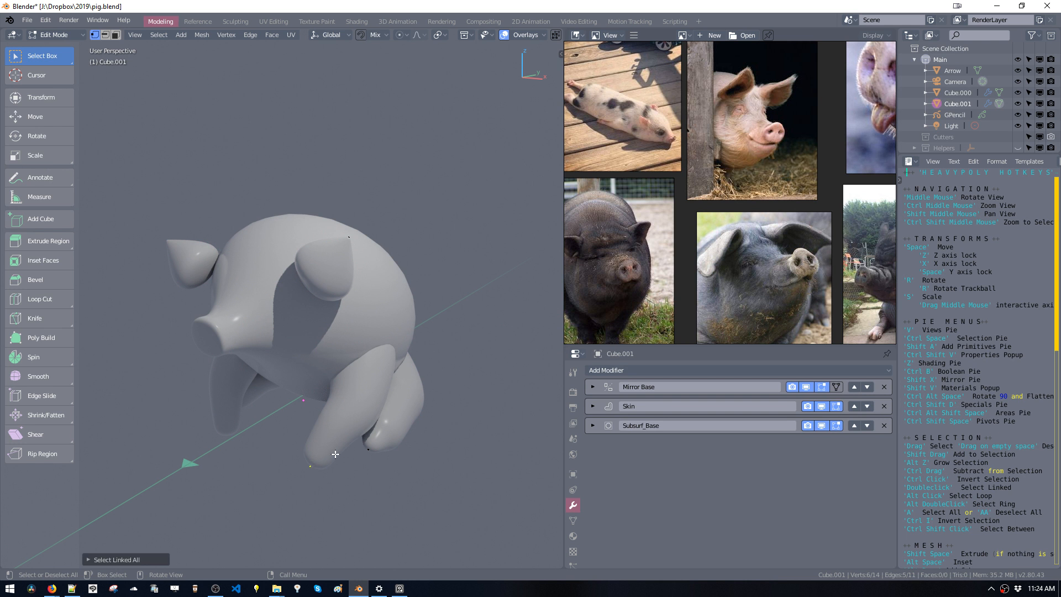
{"action": "middle_click_drag", "start_coordinate": [311, 466], "coordinate": [265, 469]}
{"action": "left_click", "coordinate": [304, 476]}
{"action": "key", "text": "space"}
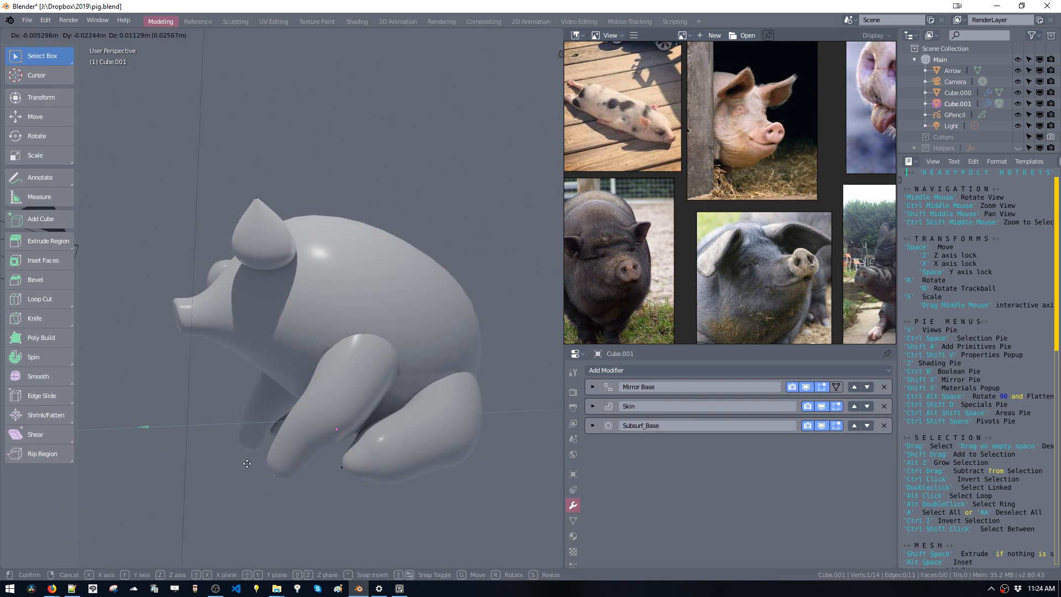
{"action": "left_click", "coordinate": [209, 344]}
{"action": "middle_click_drag", "start_coordinate": [209, 344], "coordinate": [356, 432]}
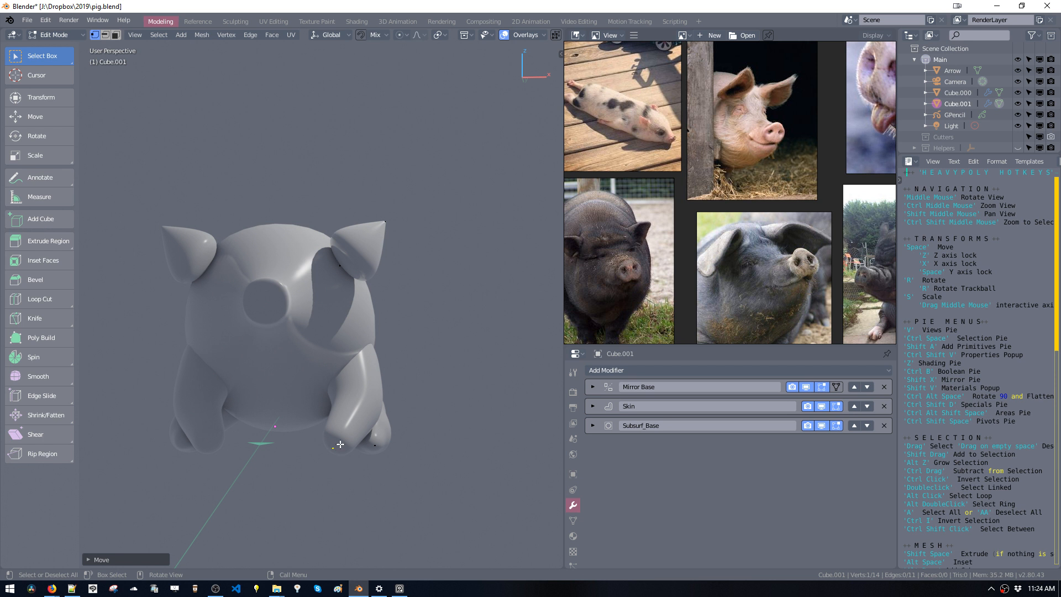
Select the whole front leg, move it up against the body and rotate it slightly about the X axis.
{"action": "middle_click_drag", "start_coordinate": [341, 444], "coordinate": [299, 439]}
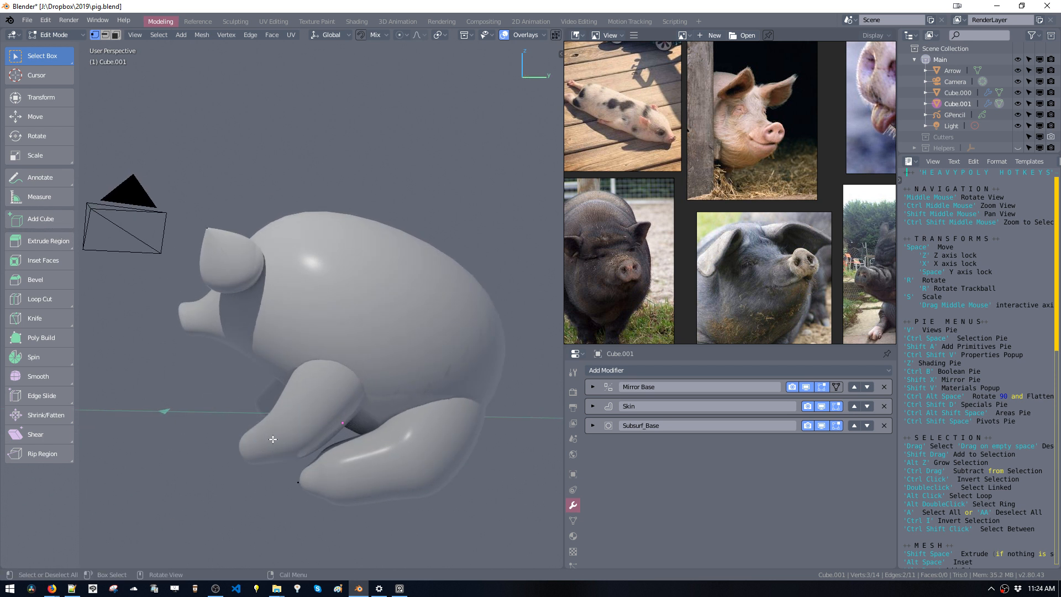
{"action": "middle_click_drag", "start_coordinate": [306, 457], "coordinate": [292, 485]}
{"action": "double_click", "coordinate": [307, 428]}
{"action": "key", "text": "space"}
{"action": "left_click", "coordinate": [317, 410]}
{"action": "key", "text": "space"}
{"action": "left_click", "coordinate": [402, 409]}
{"action": "key", "text": "r"}
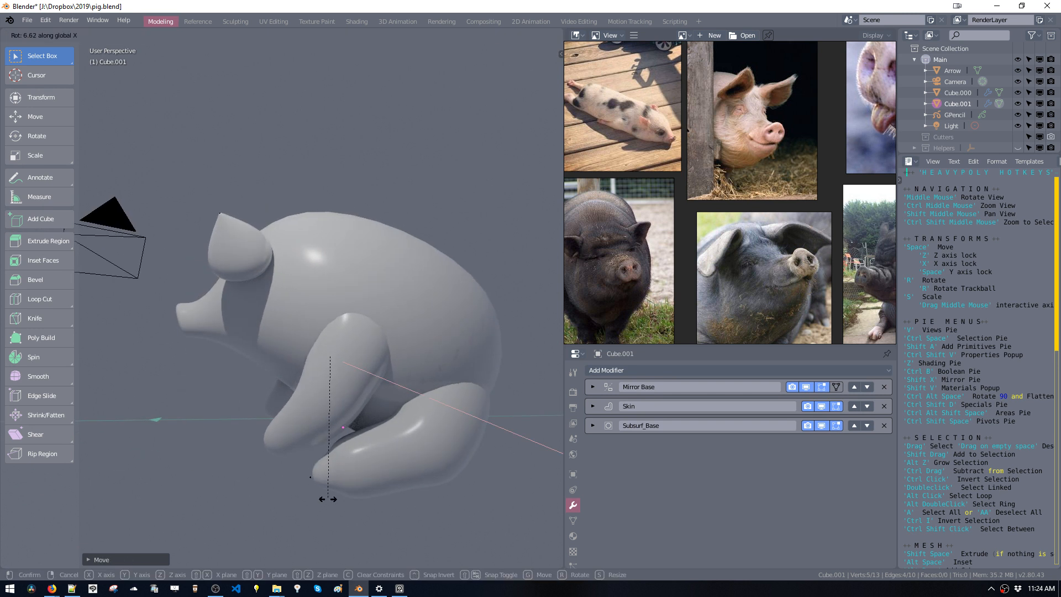
{"action": "left_click", "coordinate": [332, 479]}
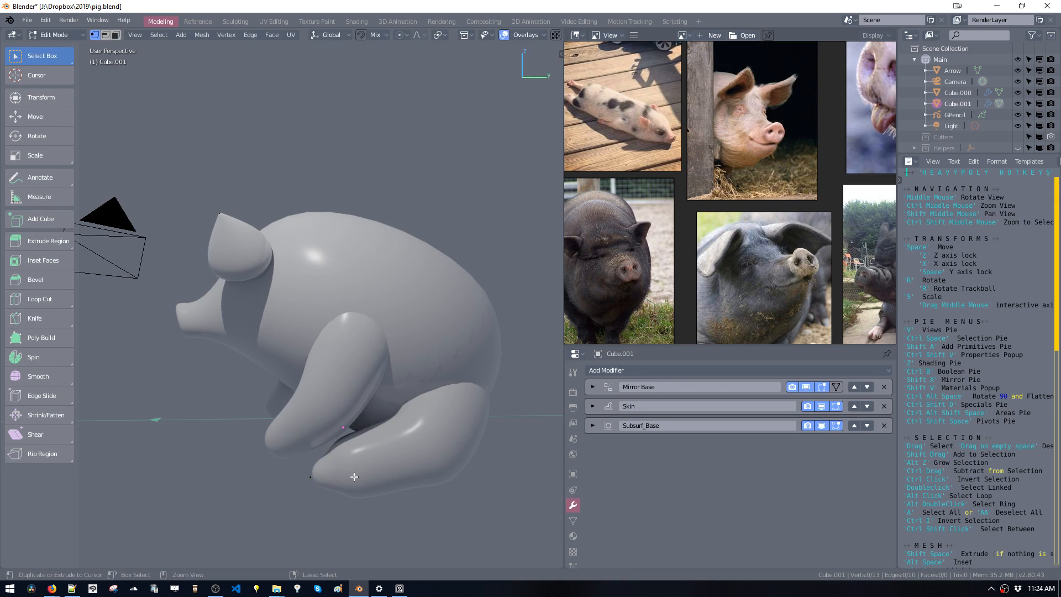
Dissolve a middle vertex of the hind leg and mark a skin root on the leg's remaining vertices.
{"action": "left_click_drag", "start_coordinate": [359, 476], "coordinate": [362, 455]}
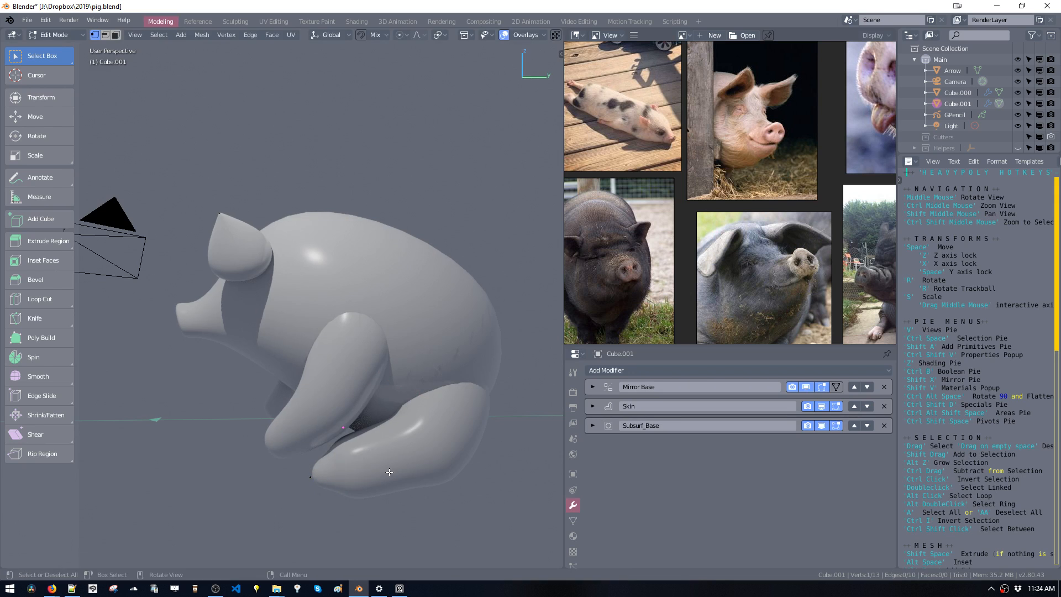
{"action": "key", "text": "ctrl+x"}
{"action": "key", "text": "ctrl+z"}
{"action": "key", "text": "ctrl+shift+z"}
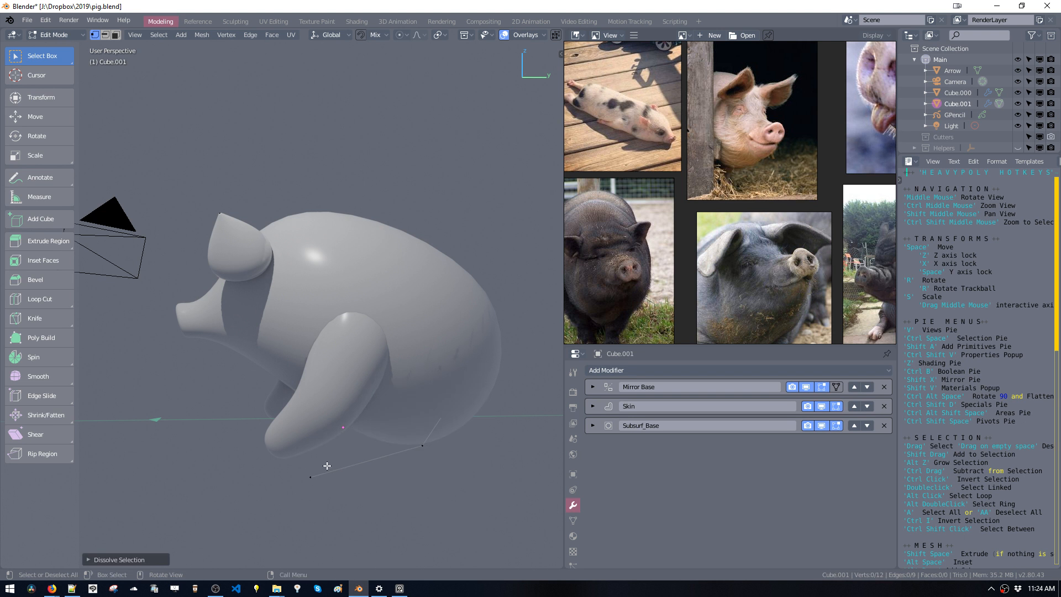
{"action": "left_click", "coordinate": [593, 407]}
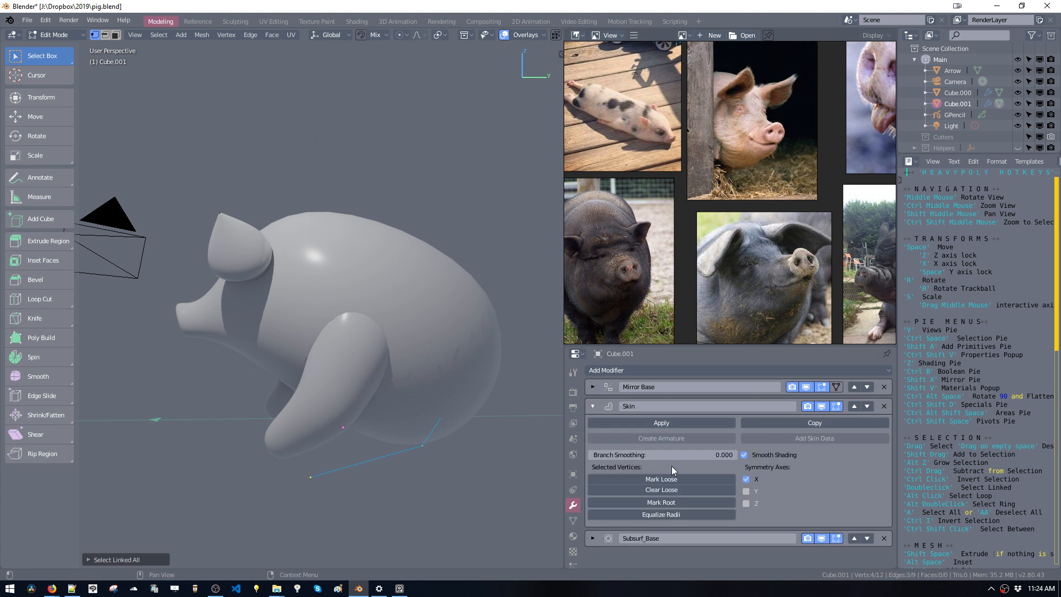
{"action": "left_click", "coordinate": [674, 503]}
Reposition the hind leg beside the body, including a shift along the X axis.
{"action": "middle_click_drag", "start_coordinate": [393, 467], "coordinate": [281, 464]}
{"action": "key", "text": "space"}
{"action": "left_click", "coordinate": [334, 474]}
{"action": "key", "text": "space"}
{"action": "key", "text": "x"}
{"action": "left_click", "coordinate": [392, 473]}
Move individual vertices of the hind leg to reshape it into a raised haunch with the foot below.
{"action": "left_click", "coordinate": [451, 417]}
{"action": "key", "text": "space"}
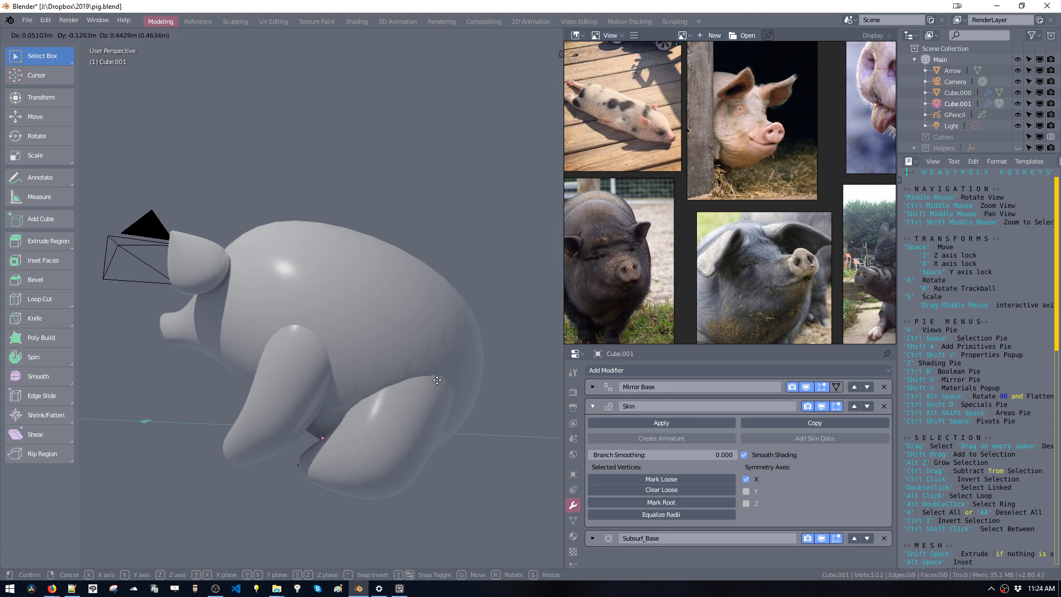
{"action": "left_click", "coordinate": [441, 393]}
{"action": "key", "text": "space"}
{"action": "left_click", "coordinate": [393, 462]}
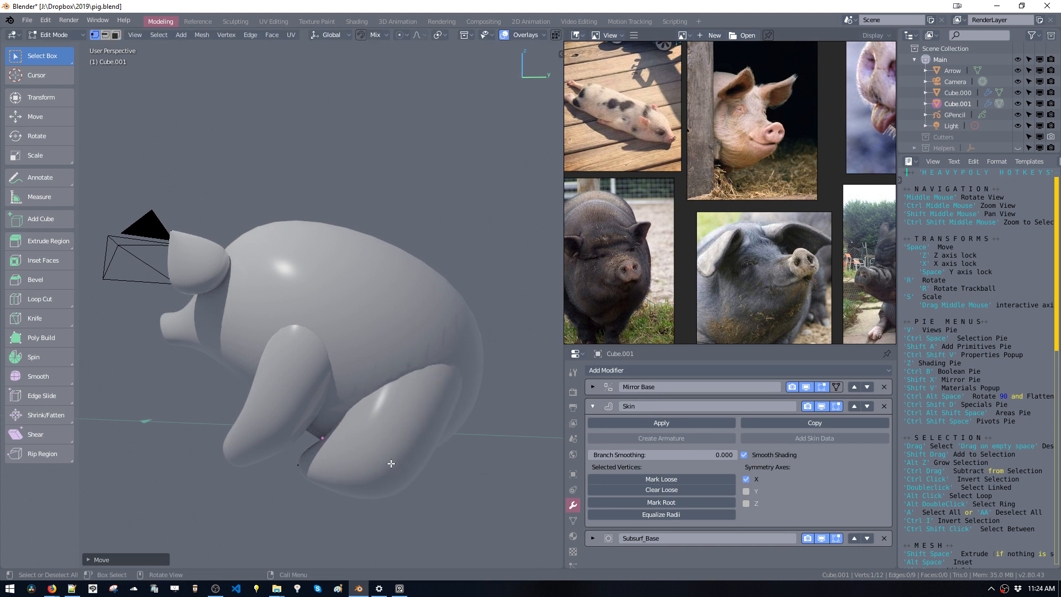
{"action": "middle_click_drag", "start_coordinate": [391, 463], "coordinate": [365, 462]}
{"action": "key", "text": "space"}
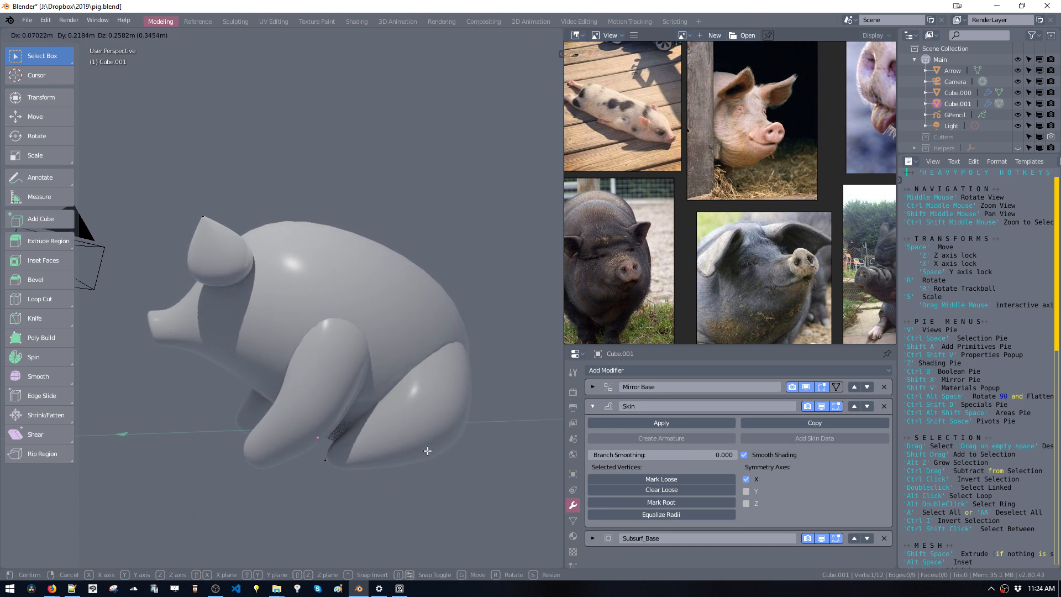
{"action": "left_click", "coordinate": [428, 451]}
{"action": "middle_click_drag", "start_coordinate": [428, 451], "coordinate": [375, 390]}
{"action": "key", "text": "space"}
{"action": "left_click", "coordinate": [301, 454]}
Switch from editing the legs and ears object to editing the pig's body mesh in vertex mode.
{"action": "key", "text": "ctrl+space"}
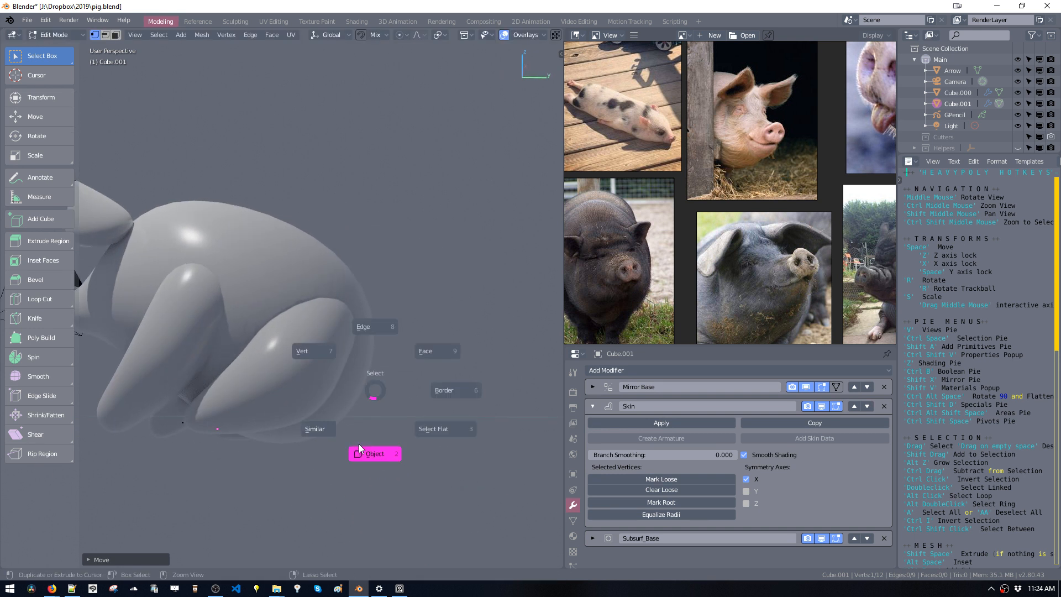
{"action": "left_click", "coordinate": [359, 449]}
{"action": "left_click", "coordinate": [334, 424]}
{"action": "key", "text": "ctrl+space"}
{"action": "middle_click_drag", "start_coordinate": [333, 423], "coordinate": [382, 433], "text": "shift"}
{"action": "left_click", "coordinate": [296, 357]}
Move the body's rear lower vertex along the Z axis and forward along the Y axis.
{"action": "left_click", "coordinate": [390, 478]}
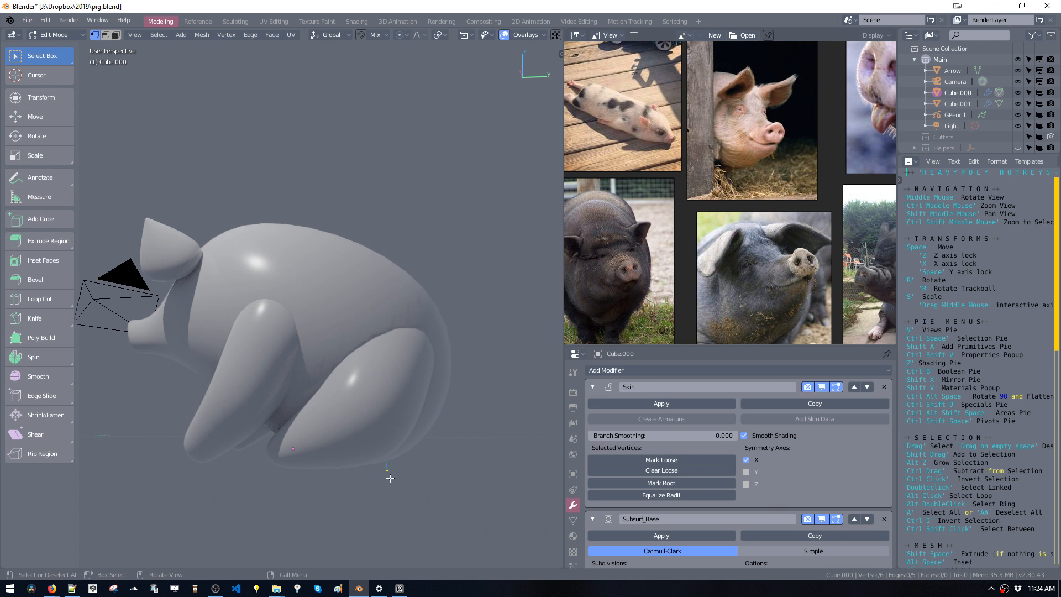
{"action": "middle_click_drag", "start_coordinate": [390, 478], "coordinate": [391, 454]}
{"action": "key", "text": "space"}
{"action": "key", "text": "z"}
{"action": "left_click", "coordinate": [287, 464]}
{"action": "key", "text": "space"}
{"action": "key", "text": "z"}
{"action": "left_click", "coordinate": [408, 440]}
{"action": "key", "text": "space"}
{"action": "middle_click_drag", "start_coordinate": [393, 455], "coordinate": [343, 448]}
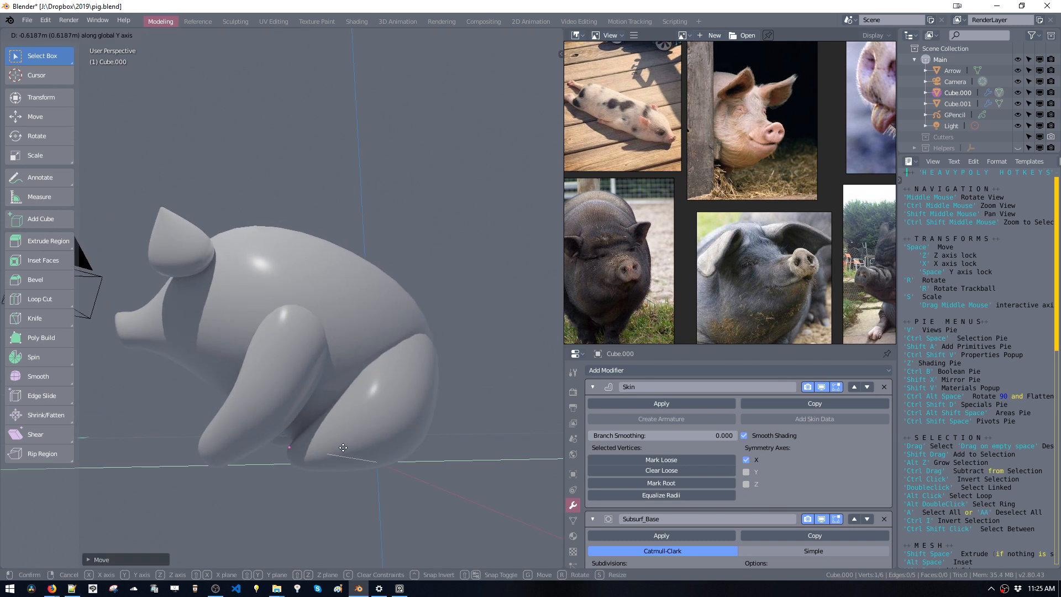
{"action": "left_click", "coordinate": [308, 453]}
Extrude a new vertex from the body's rear lower end and position it under the rump.
{"action": "middle_click_drag", "start_coordinate": [307, 439], "coordinate": [355, 486]}
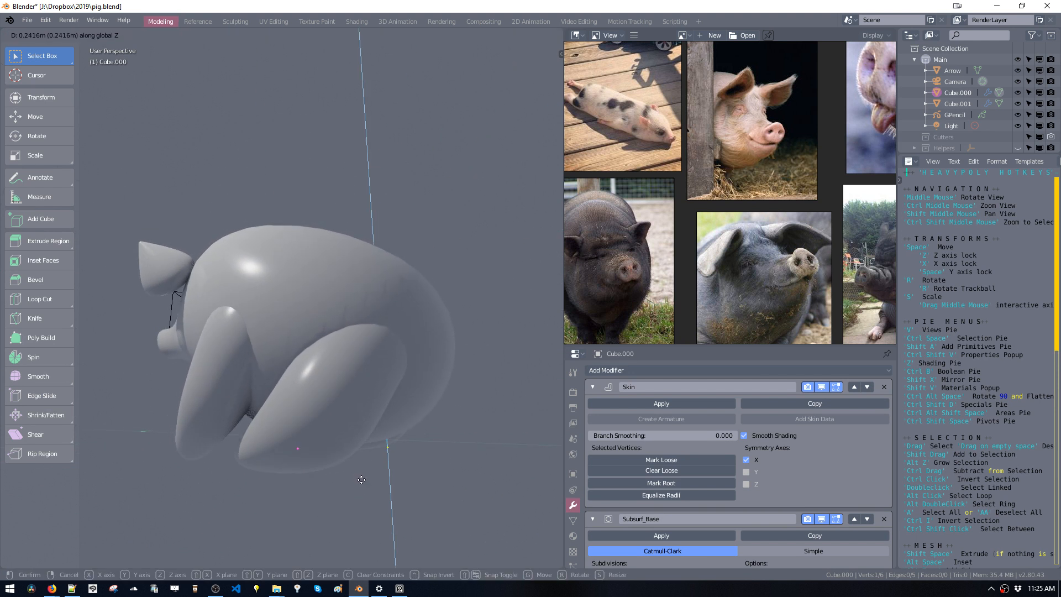
{"action": "key", "text": "e"}
{"action": "left_click", "coordinate": [279, 483]}
{"action": "middle_click_drag", "start_coordinate": [280, 483], "coordinate": [322, 392]}
{"action": "key", "text": "space"}
{"action": "key", "text": "space"}
{"action": "left_click", "coordinate": [357, 426]}
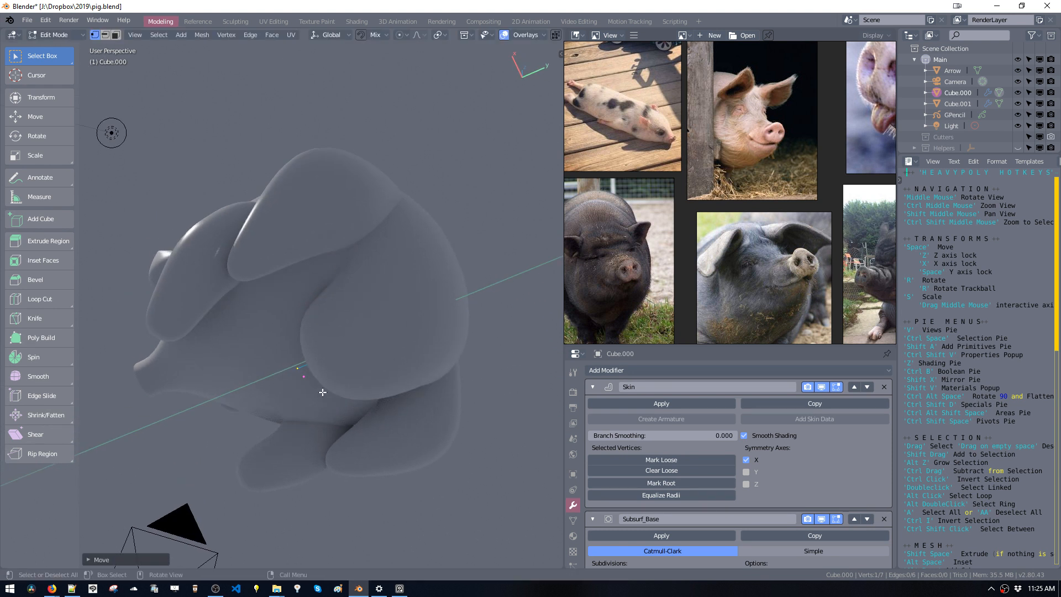
{"action": "key", "text": "s"}
{"action": "left_click", "coordinate": [348, 441]}
Switch the view to wireframe shading.
{"action": "middle_click_drag", "start_coordinate": [348, 441], "coordinate": [327, 431]}
{"action": "key", "text": "shift+z"}
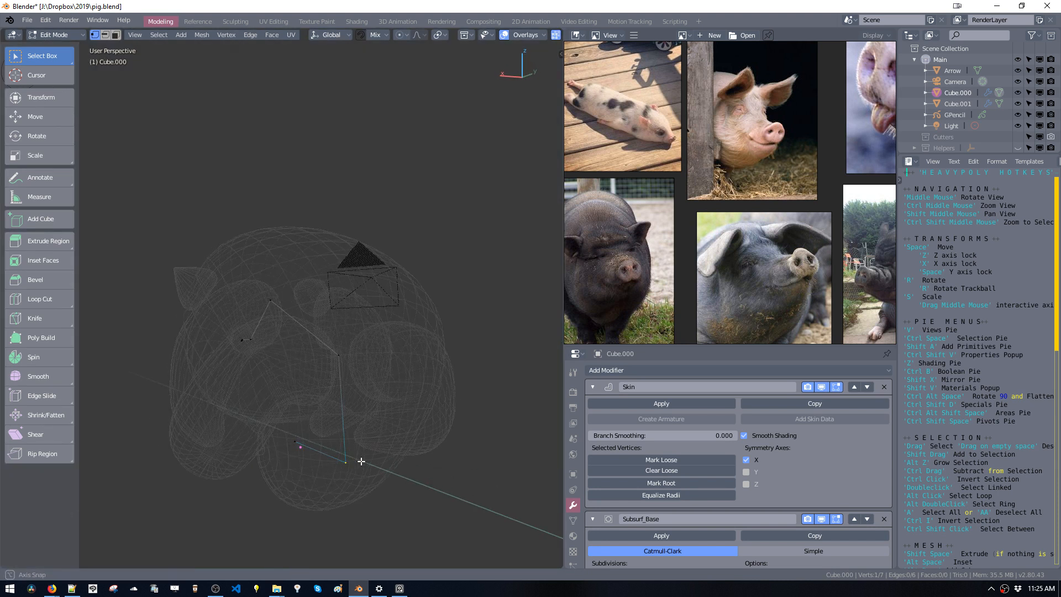
Try to raise the body's rear vertices along the Z axis to reshape the rump.
{"action": "middle_click_drag", "start_coordinate": [361, 462], "coordinate": [409, 450]}
{"action": "key", "text": "space"}
{"action": "key", "text": "z"}
{"action": "left_click", "coordinate": [412, 369]}
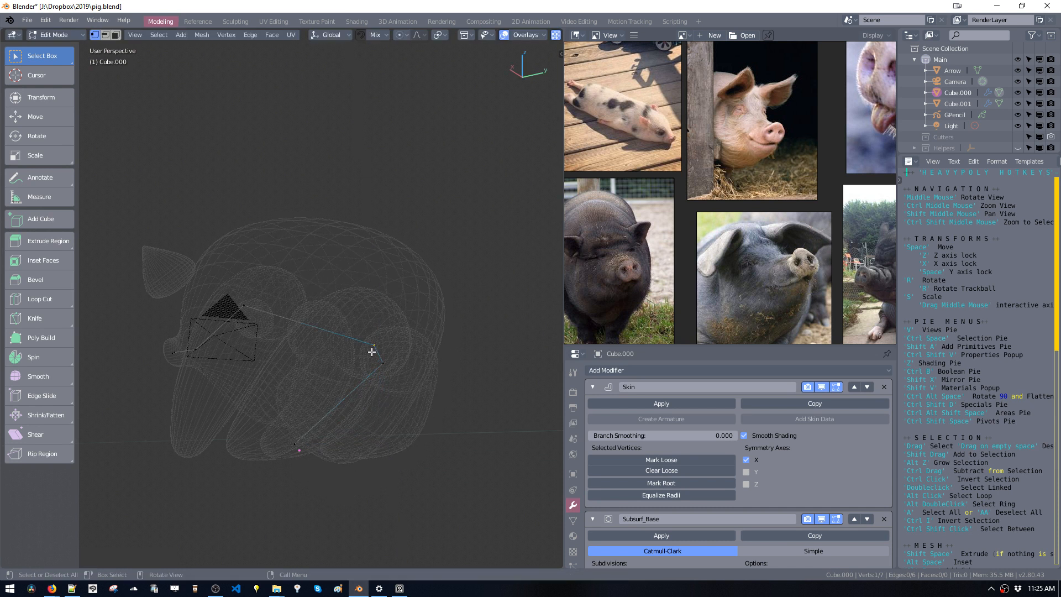
{"action": "middle_click_drag", "start_coordinate": [372, 352], "coordinate": [403, 374]}
{"action": "key", "text": "space"}
{"action": "key", "text": "z"}
{"action": "left_click", "coordinate": [391, 341]}
{"action": "key", "text": "space"}
{"action": "key", "text": "z"}
{"action": "key", "text": "space"}
{"action": "left_click", "coordinate": [346, 353]}
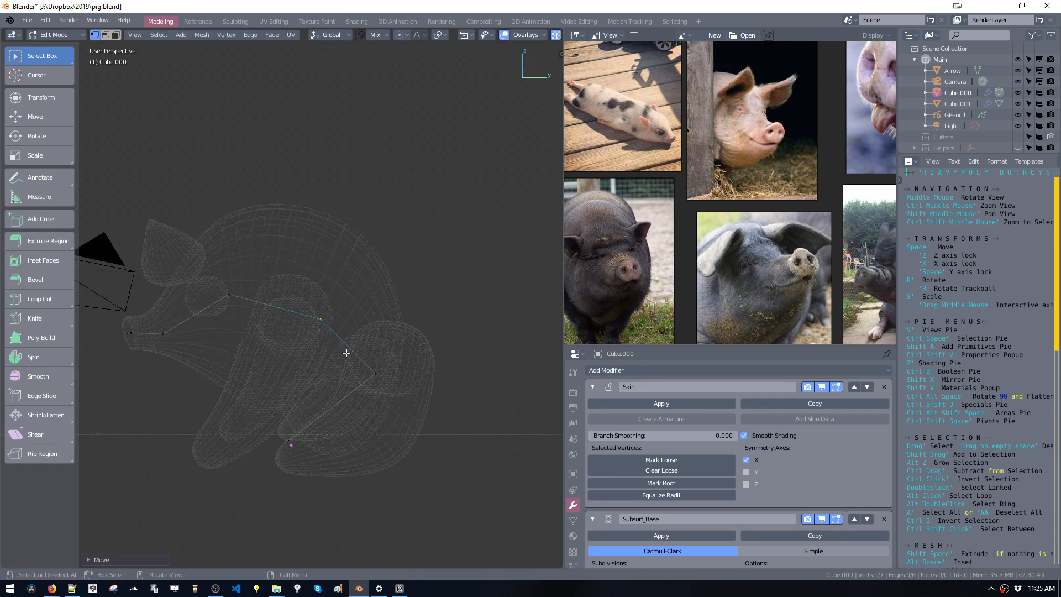
{"action": "key", "text": "ctrl+z"}
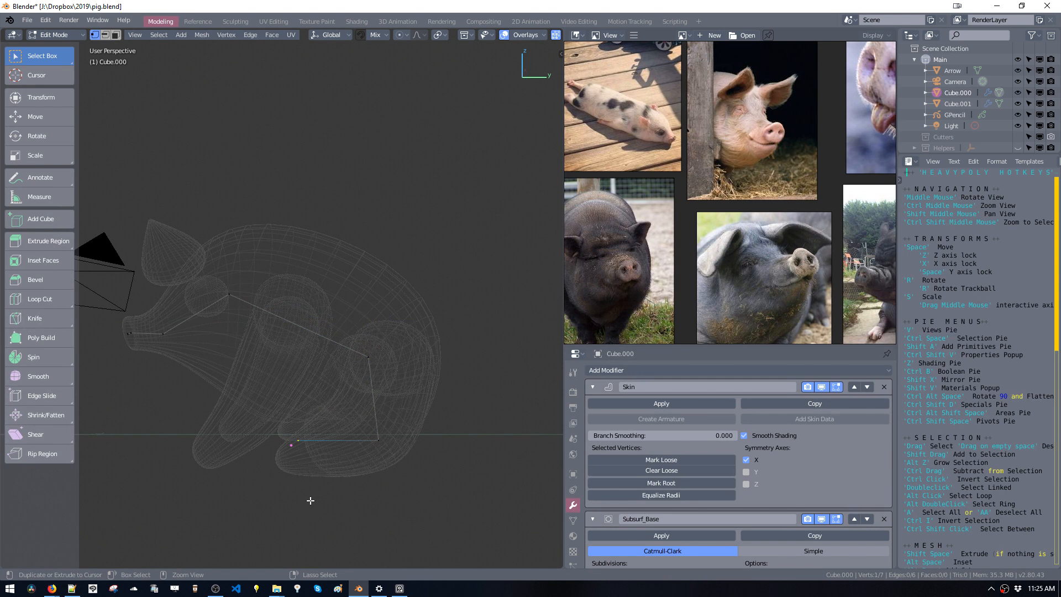
Select the body's two lowest rear vertices and move them forward along the Y axis.
{"action": "middle_click_drag", "start_coordinate": [382, 447], "coordinate": [362, 447]}
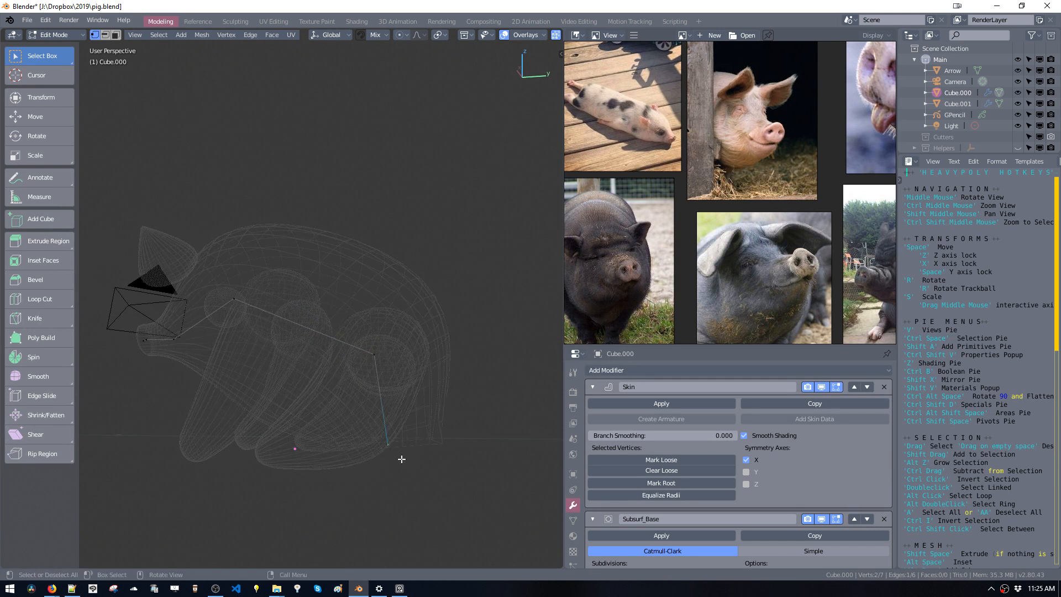
{"action": "key", "text": "space"}
{"action": "key", "text": "space"}
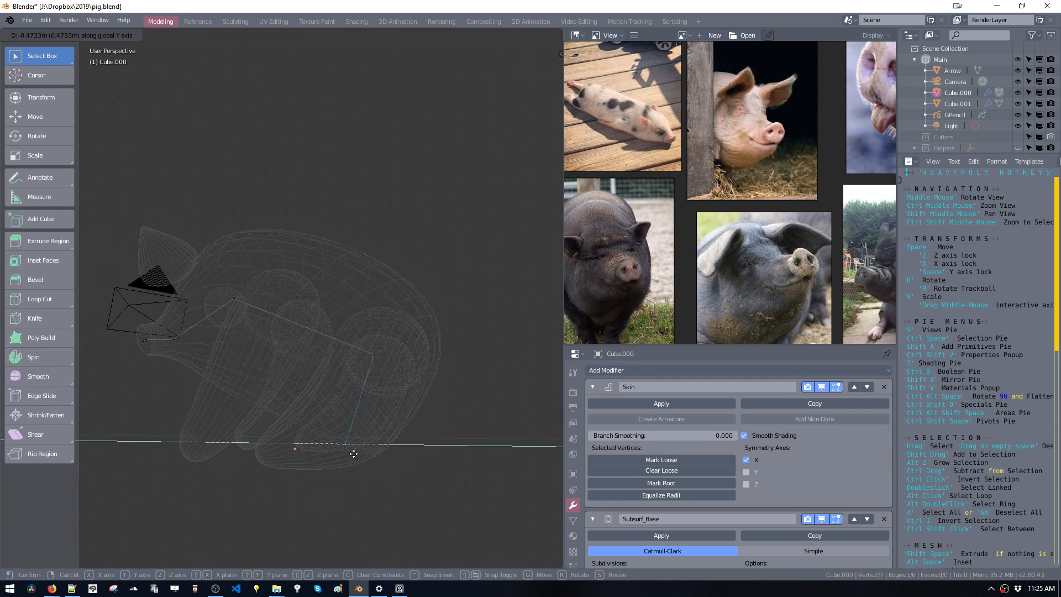
{"action": "left_click", "coordinate": [364, 454]}
{"action": "middle_click_drag", "start_coordinate": [370, 455], "coordinate": [393, 417]}
{"action": "key", "text": "space"}
{"action": "mouse_move", "coordinate": [394, 416]}
{"action": "middle_mouse_down"}
{"action": "mouse_move", "coordinate": [419, 419]}
{"action": "mouse_move", "coordinate": [331, 426]}
{"action": "mouse_move", "coordinate": [306, 408]}
{"action": "mouse_move", "coordinate": [344, 409]}
{"action": "mouse_move", "coordinate": [367, 535]}
{"action": "mouse_move", "coordinate": [389, 507]}
{"action": "mouse_move", "coordinate": [408, 536]}
{"action": "middle_mouse_up"}
{"action": "left_click", "coordinate": [400, 421]}
Return the view from wireframe to a shaded display and adjust the two lower rear vertices along the Y axis.
{"action": "key", "text": "z"}
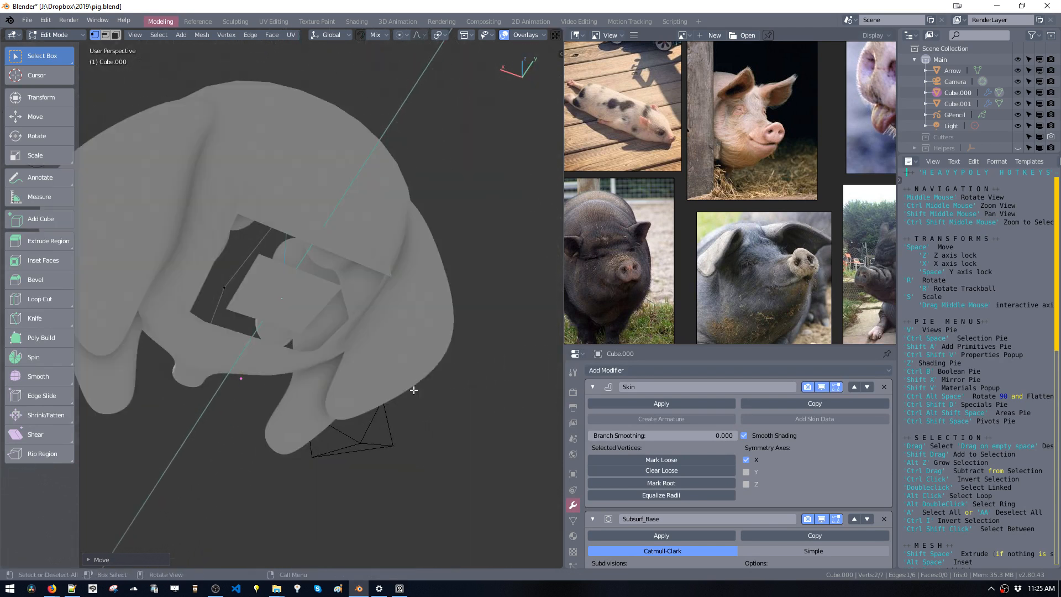
{"action": "middle_click_drag", "start_coordinate": [414, 391], "coordinate": [286, 371]}
{"action": "key", "text": "g"}
{"action": "key", "text": "y"}
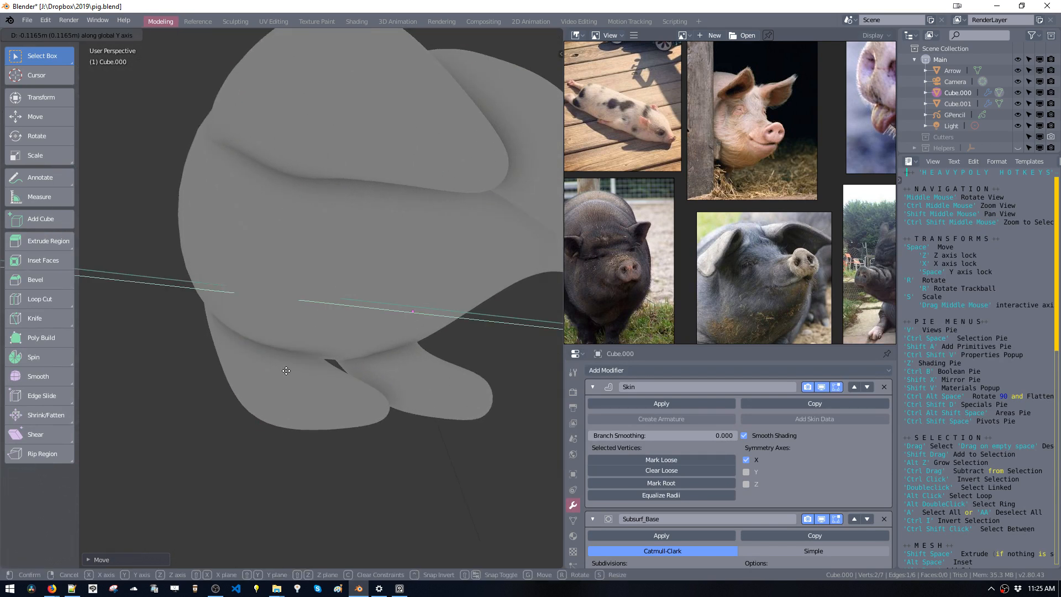
{"action": "left_click", "coordinate": [339, 388]}
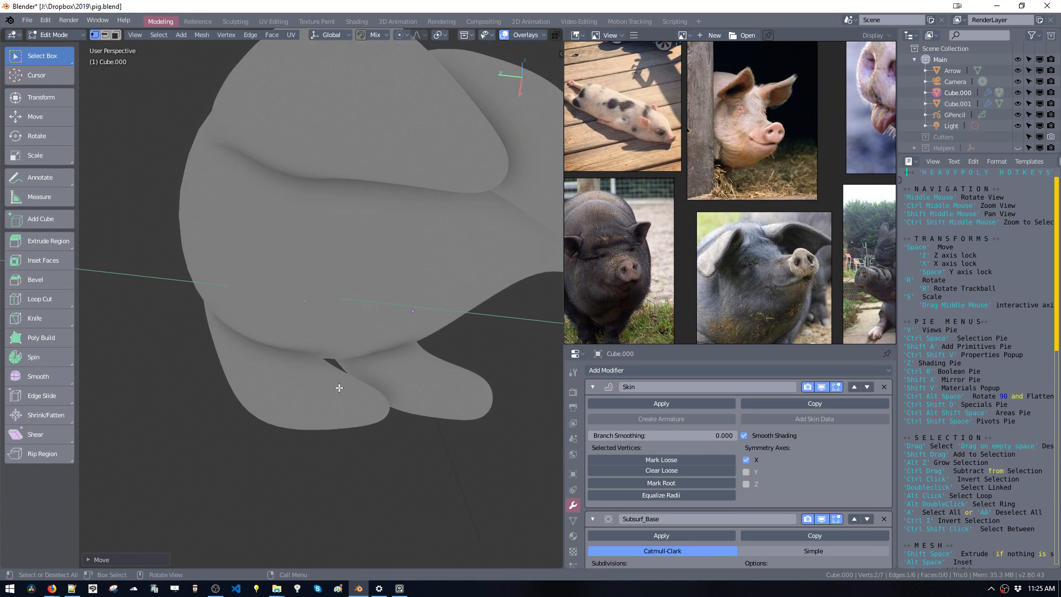
{"action": "middle_click_drag", "start_coordinate": [339, 388], "coordinate": [355, 483]}
{"action": "middle_click_drag", "start_coordinate": [309, 348], "coordinate": [445, 377]}
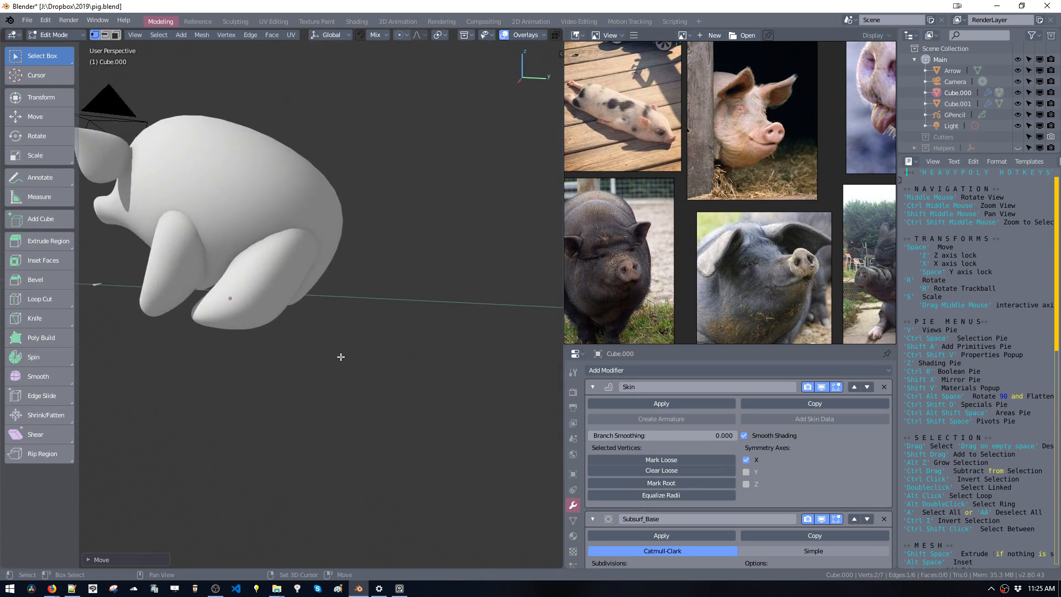
Enlarge the skin radius at the body's two selected lower rear vertices.
{"action": "middle_click_drag", "start_coordinate": [341, 357], "coordinate": [384, 422], "text": "shift"}
{"action": "key", "text": "s"}
{"action": "left_click", "coordinate": [349, 359]}
{"action": "key", "text": "ctrl+a"}
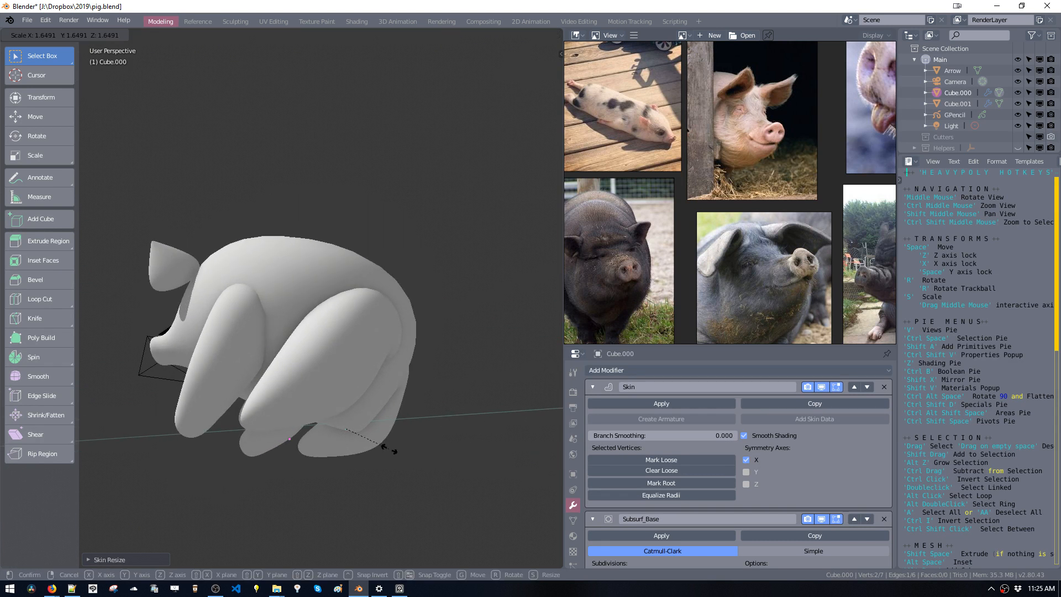
{"action": "left_click", "coordinate": [520, 506]}
Try rotating the two lower rear vertices about the X axis, and move them down along the Z axis.
{"action": "key", "text": "r"}
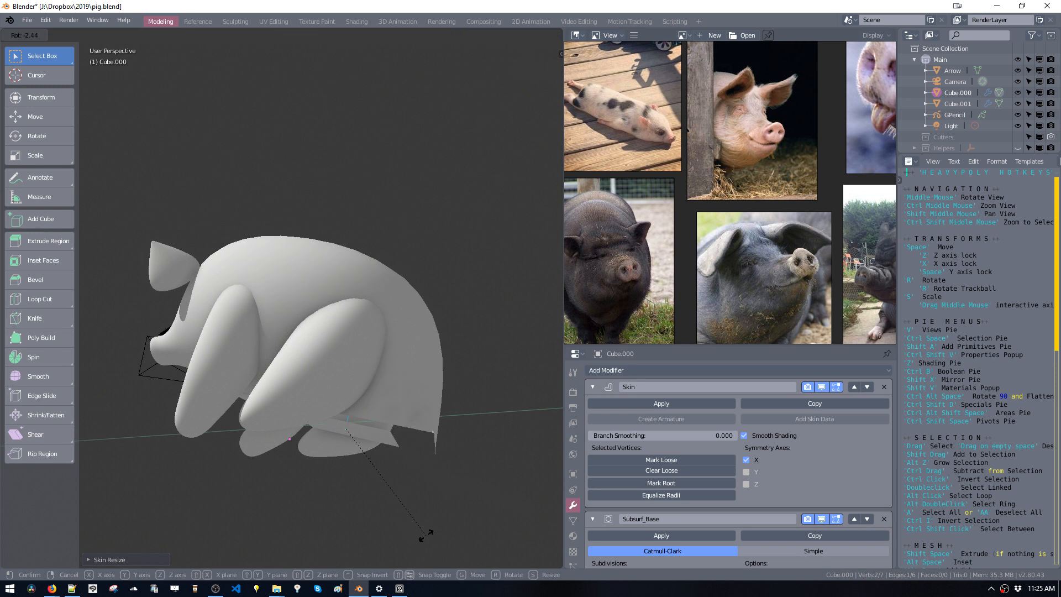
{"action": "key", "text": "x"}
{"action": "key", "text": "g"}
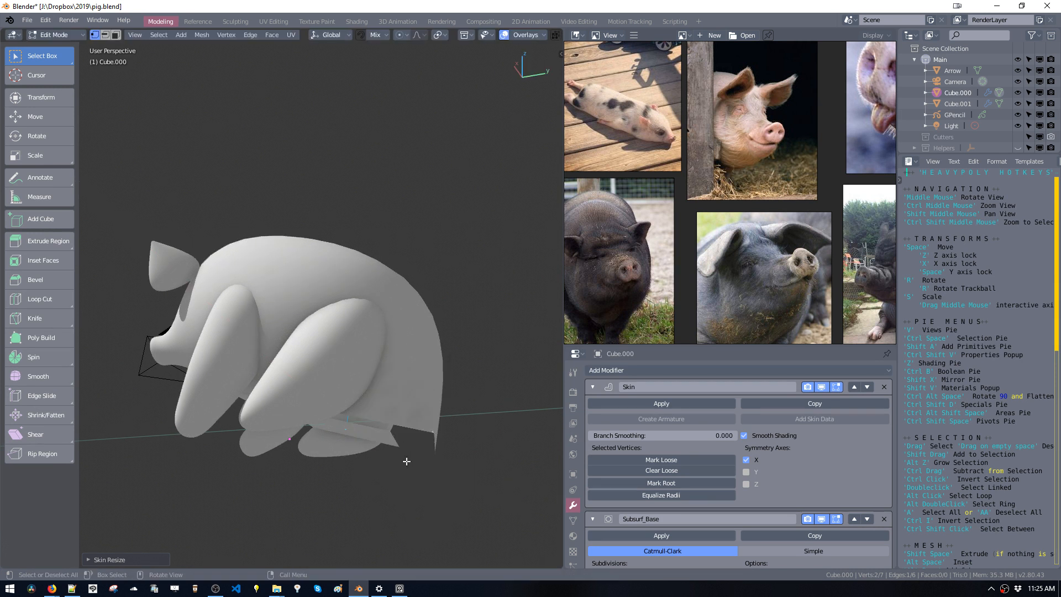
{"action": "key", "text": "z"}
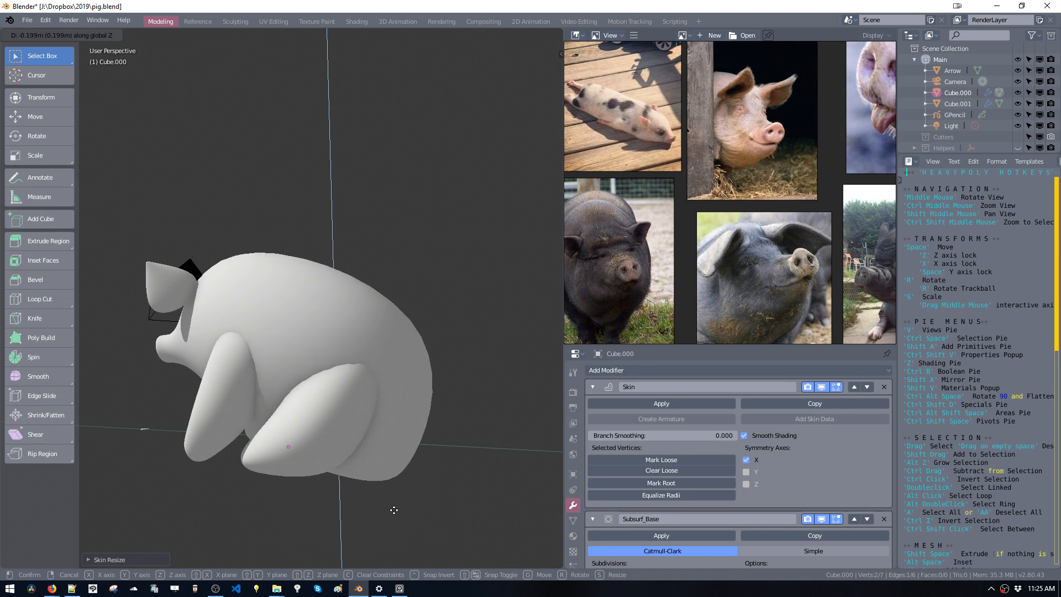
{"action": "left_click", "coordinate": [398, 506]}
Switch to the right orthographic view and adjust the height of the two lower rear vertices along the Z axis.
{"action": "key", "text": "v"}
{"action": "middle_click_drag", "start_coordinate": [398, 506], "coordinate": [397, 452]}
{"action": "left_click", "coordinate": [378, 482]}
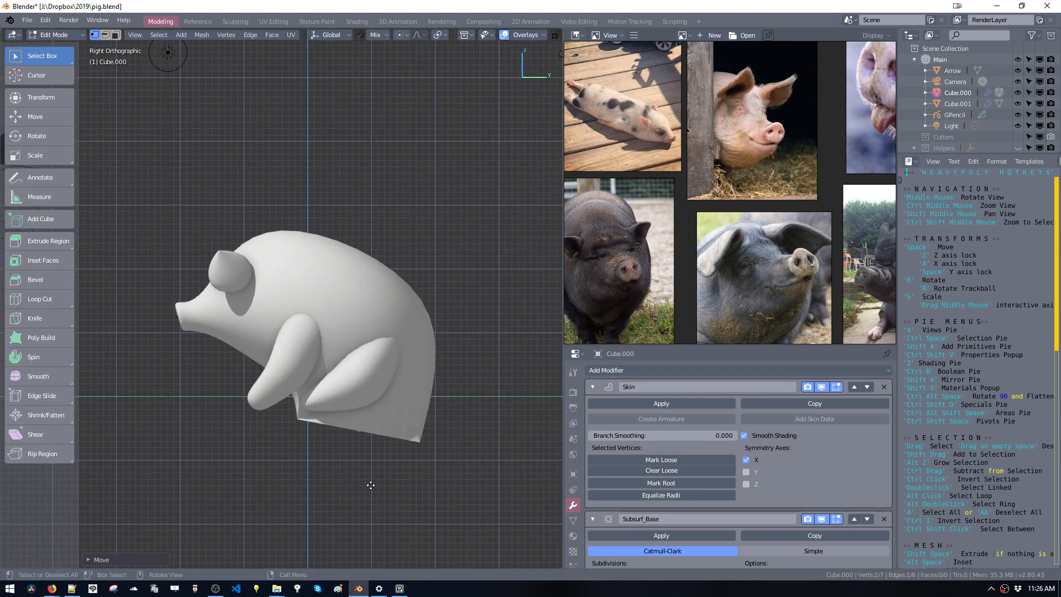
{"action": "key", "text": "space"}
{"action": "key", "text": "z"}
{"action": "left_click", "coordinate": [371, 555]}
{"action": "key", "text": "space"}
{"action": "key", "text": "z"}
{"action": "left_click", "coordinate": [370, 486]}
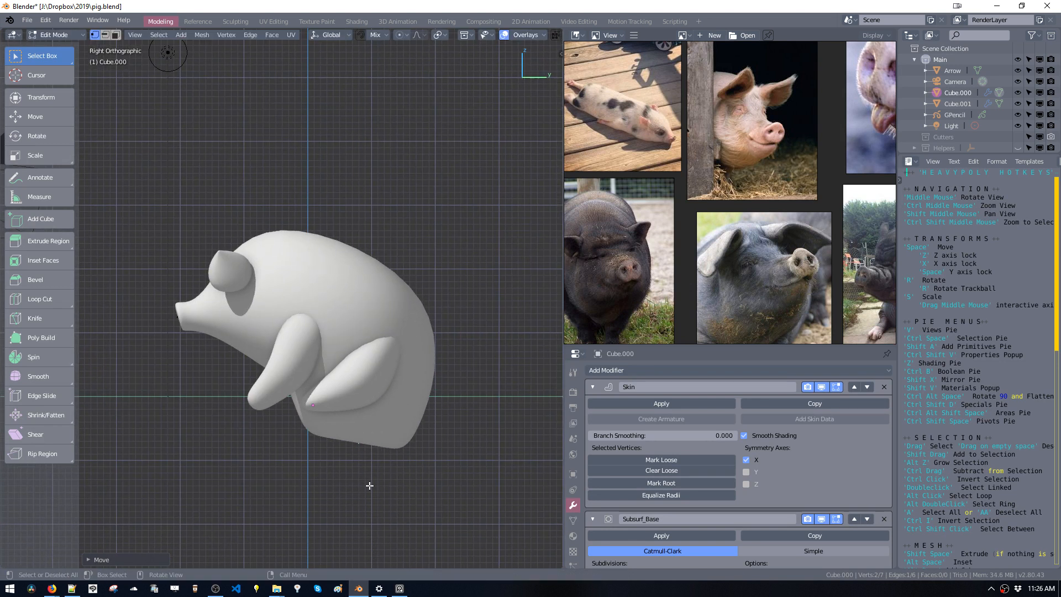
Reposition one of the body's lower rear vertices and dissolve the surplus one to simplify the rump.
{"action": "key", "text": "space"}
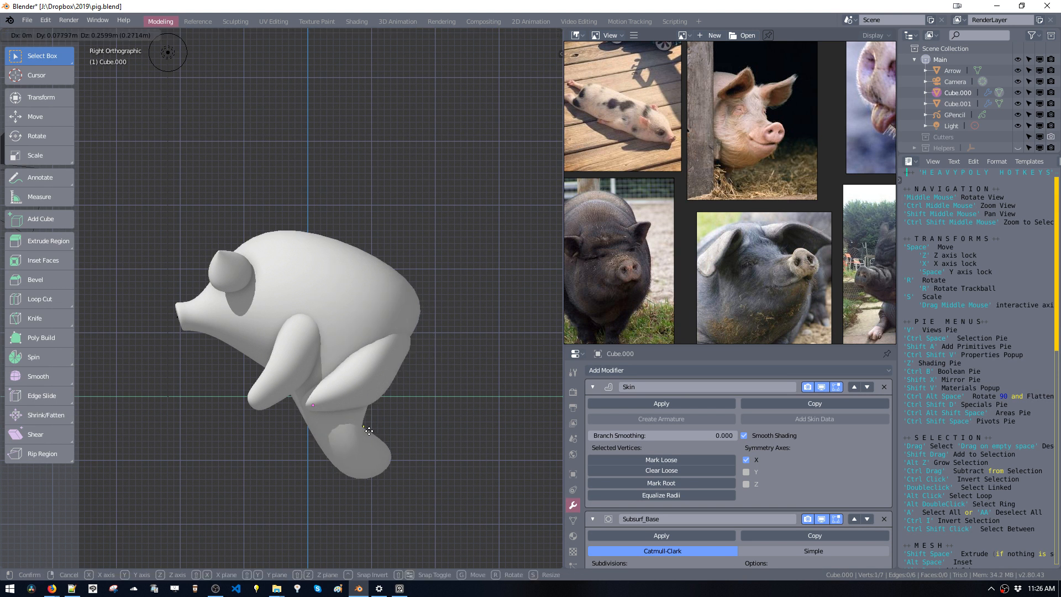
{"action": "left_click", "coordinate": [361, 536]}
{"action": "key", "text": "ctrl+x"}
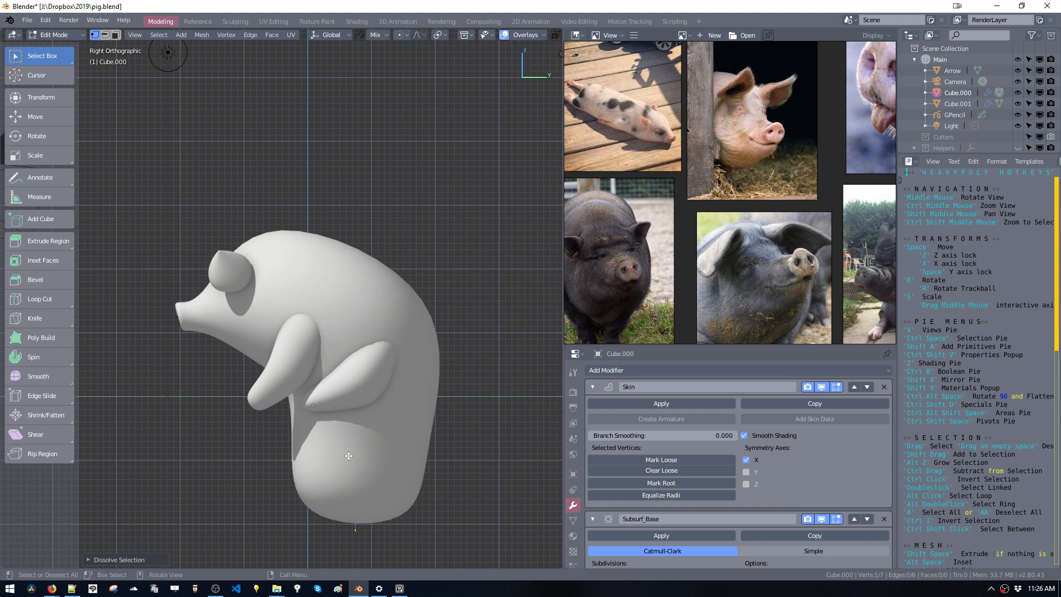
{"action": "key", "text": "ctrl+z"}
{"action": "key", "text": "ctrl+z"}
Raise the remaining lower rear vertex about 0.54 m along Z and shift it forward about 0.64 m along Y.
{"action": "key", "text": "space"}
{"action": "key", "text": "z"}
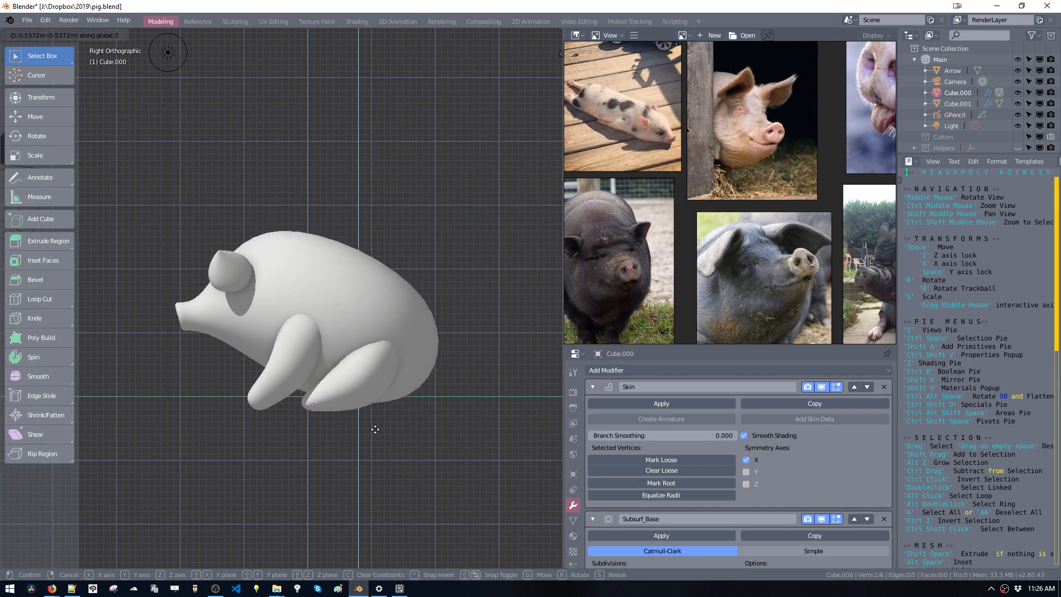
{"action": "left_click", "coordinate": [367, 434]}
{"action": "key", "text": "space"}
{"action": "key", "text": "y"}
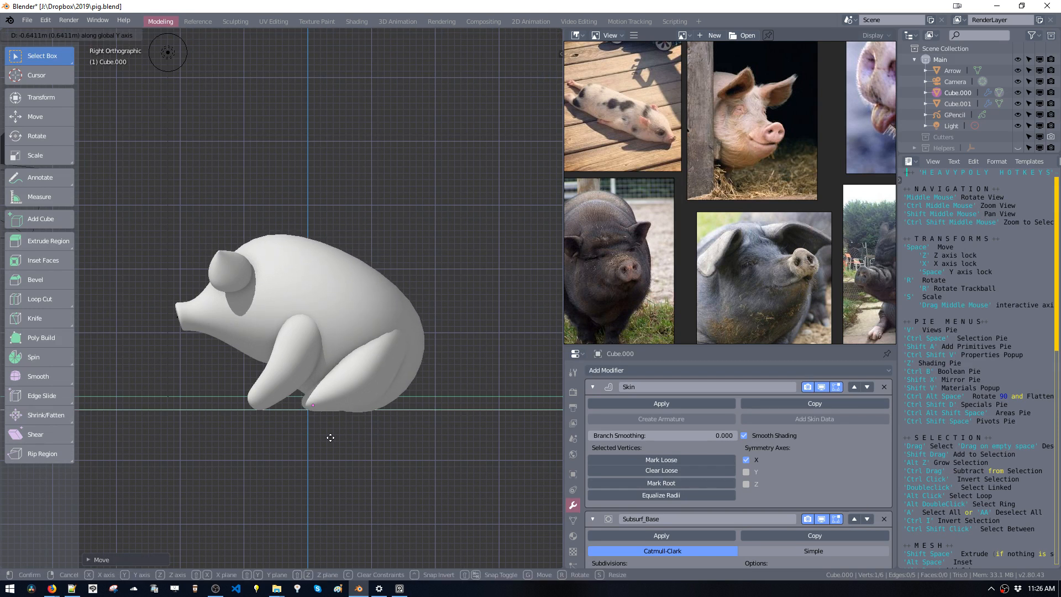
{"action": "left_click", "coordinate": [333, 439]}
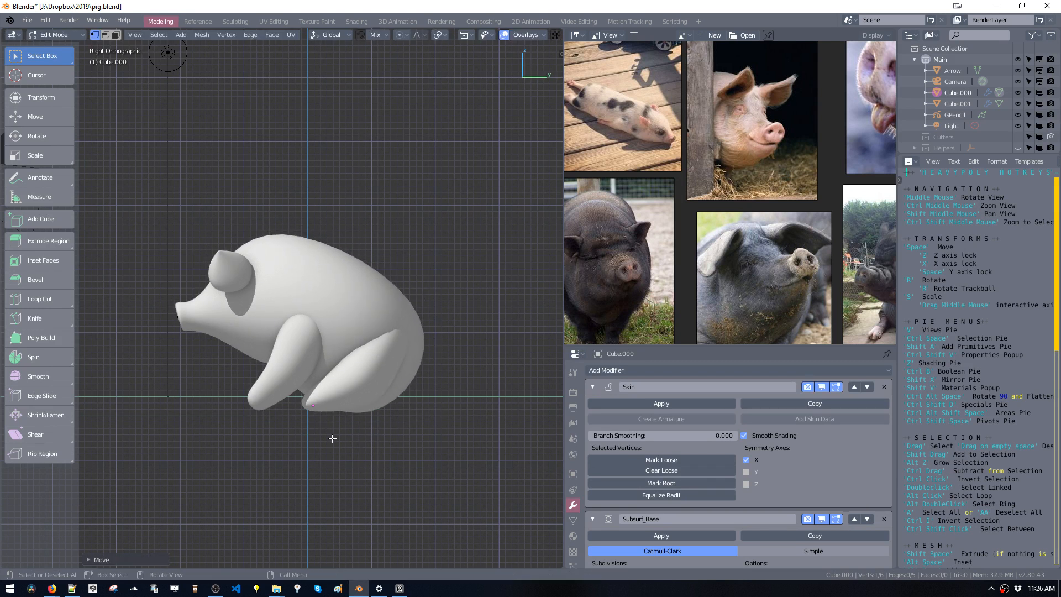
Nudge the lower rear vertex freely in side view to round out the rump.
{"action": "key", "text": "space"}
{"action": "key", "text": "x"}
{"action": "left_click", "coordinate": [344, 442]}
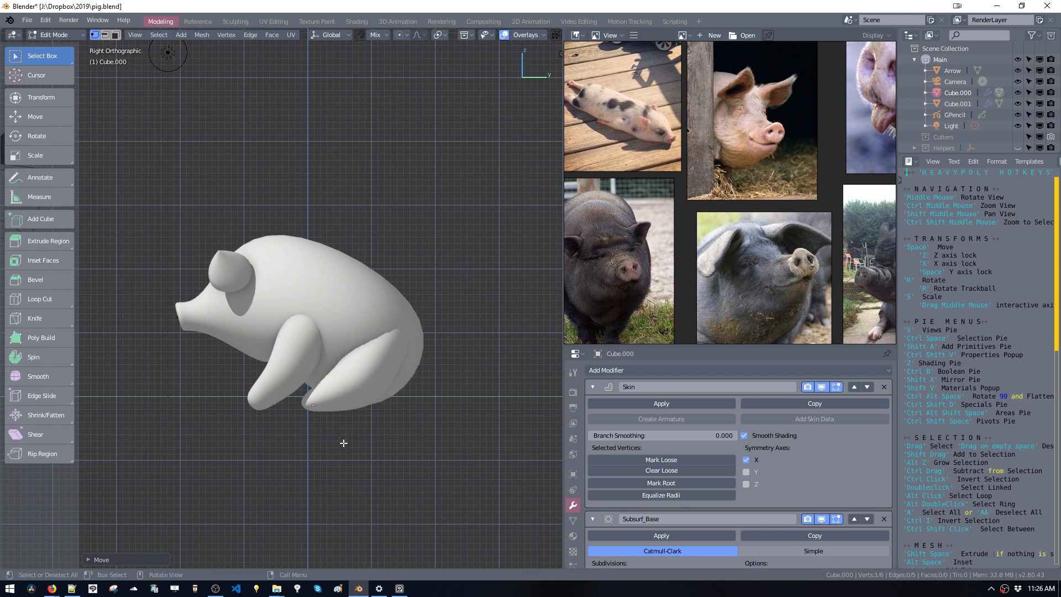
{"action": "key", "text": "space"}
{"action": "left_click", "coordinate": [366, 449]}
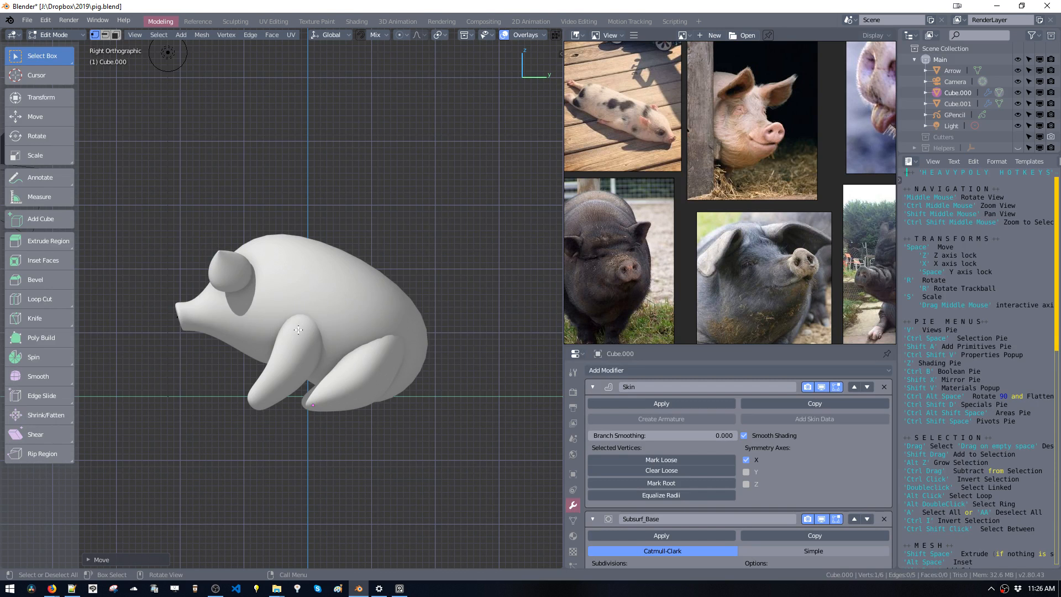
Select the body's upper rear vertex in Edit Mode and adjust its height along the Z axis.
{"action": "key", "text": "ctrl+Tab"}
{"action": "left_click", "coordinate": [281, 419]}
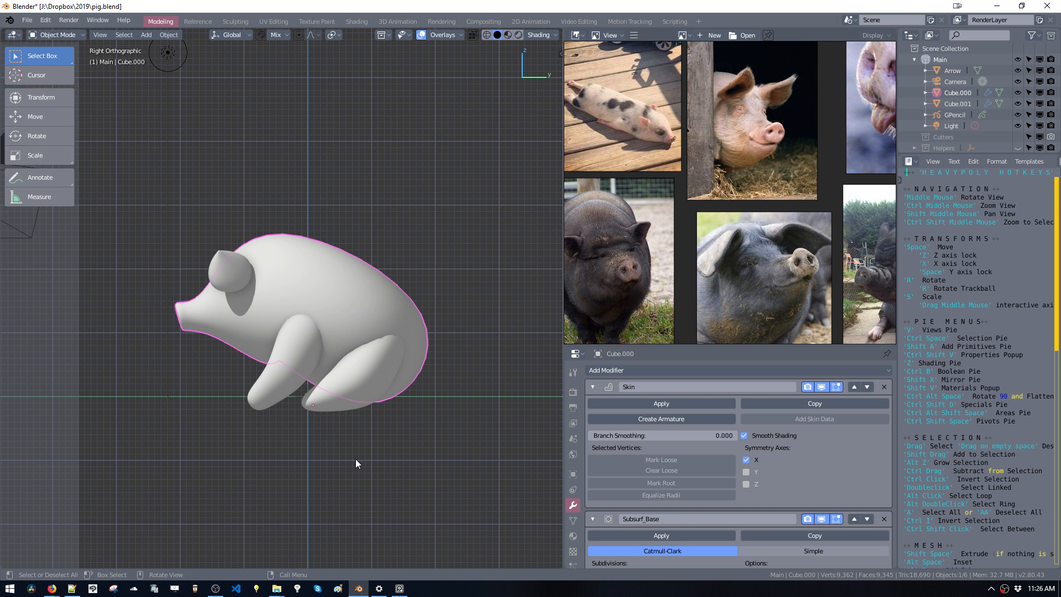
{"action": "key", "text": "ctrl+space"}
{"action": "left_click_drag", "start_coordinate": [299, 362], "coordinate": [418, 434]}
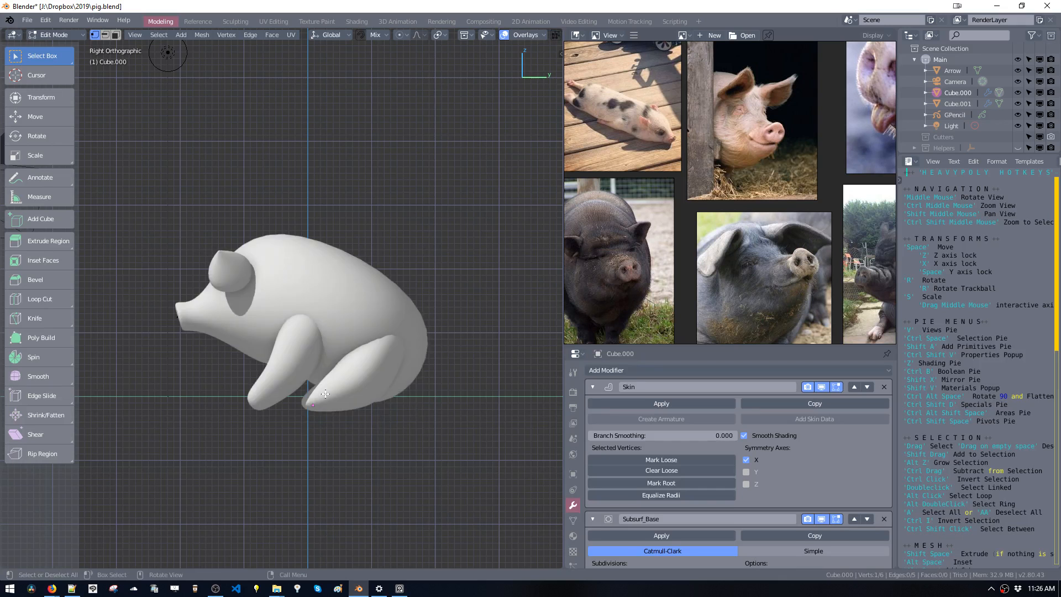
{"action": "left_click_drag", "start_coordinate": [362, 318], "coordinate": [408, 363]}
{"action": "key", "text": "space"}
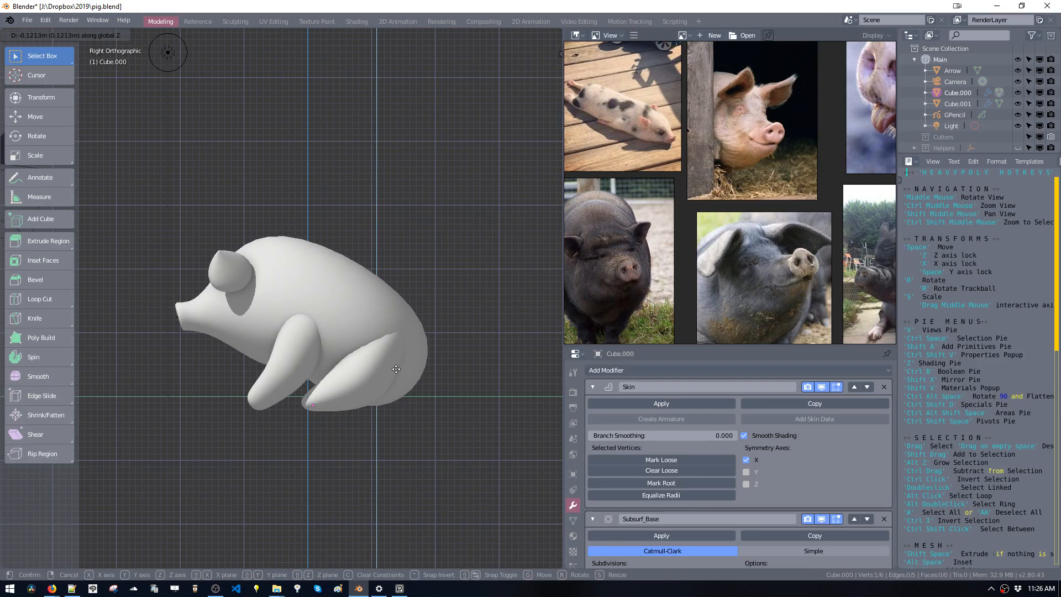
{"action": "left_click", "coordinate": [394, 364]}
Move the lower rear body vertex backward along Y and lower it about 0.18 m along Z.
{"action": "left_click_drag", "start_coordinate": [303, 388], "coordinate": [378, 444]}
{"action": "key", "text": "space"}
{"action": "middle_click_drag", "start_coordinate": [380, 434], "coordinate": [391, 435]}
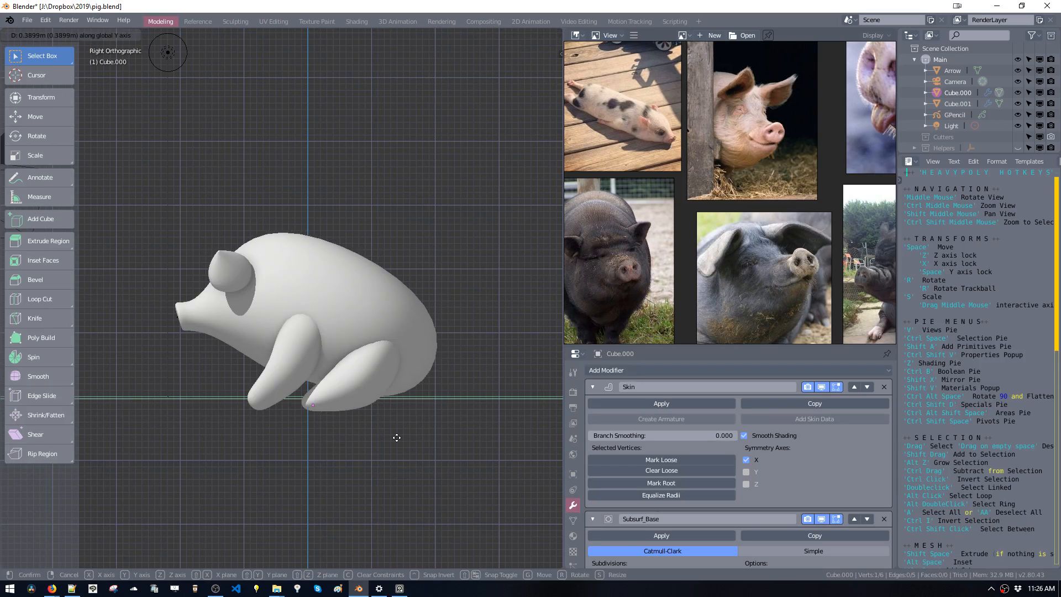
{"action": "left_click", "coordinate": [413, 451]}
{"action": "key", "text": "space"}
{"action": "key", "text": "z"}
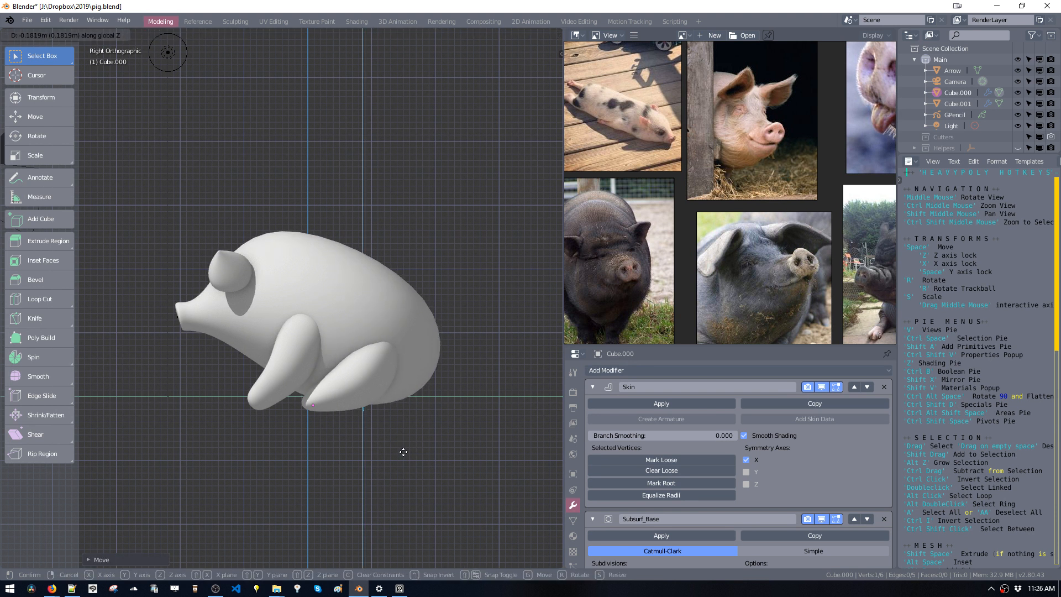
{"action": "left_click", "coordinate": [403, 450]}
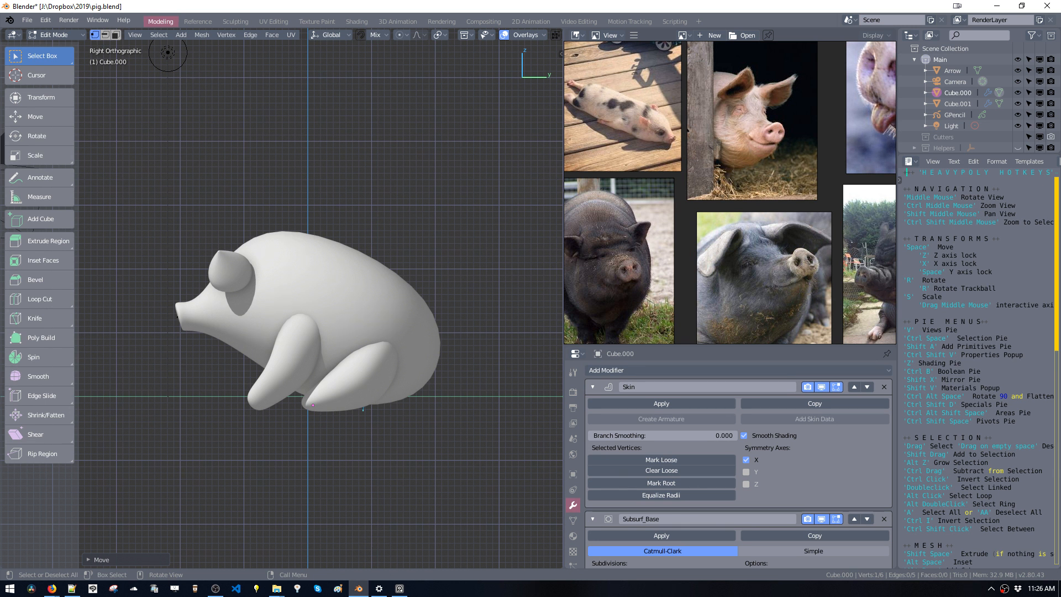
Switch to editing the mirrored legs-and-ears object and move the vertices at the ear's tip to reshape it.
{"action": "key", "text": "alt+Tab"}
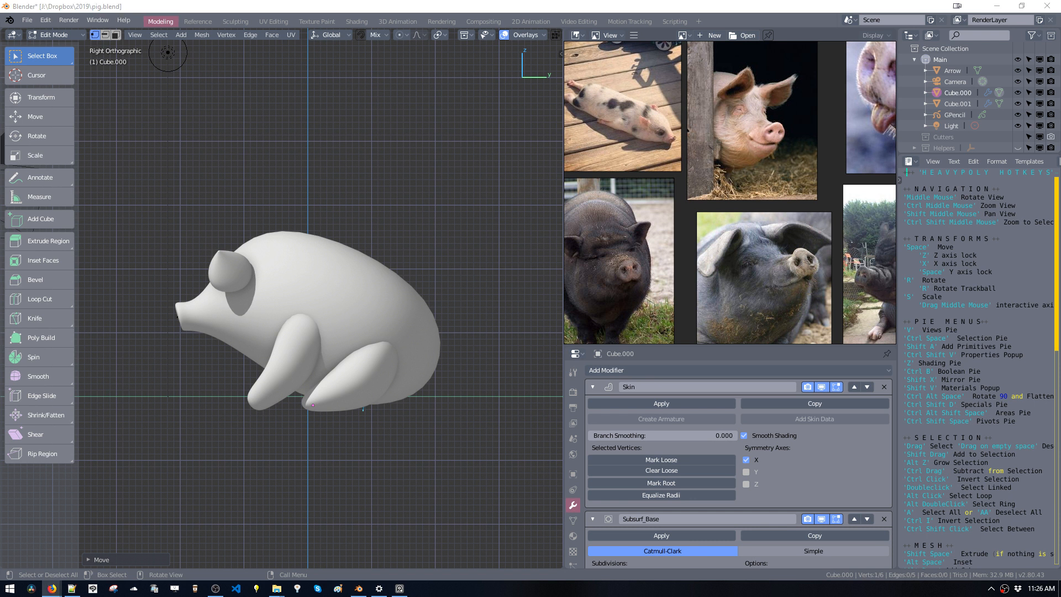
{"action": "middle_click_drag", "start_coordinate": [196, 487], "coordinate": [322, 249]}
{"action": "key", "text": "Tab"}
{"action": "left_click", "coordinate": [380, 275]}
{"action": "key", "text": "Tab"}
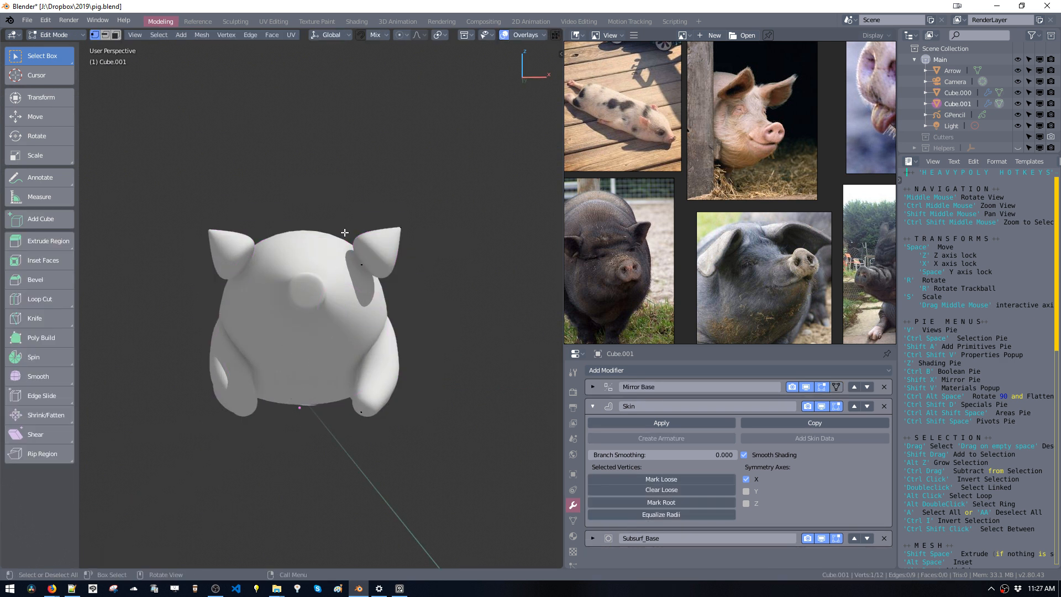
{"action": "left_click_drag", "start_coordinate": [344, 222], "coordinate": [408, 277]}
{"action": "middle_click_drag", "start_coordinate": [406, 277], "coordinate": [281, 267]}
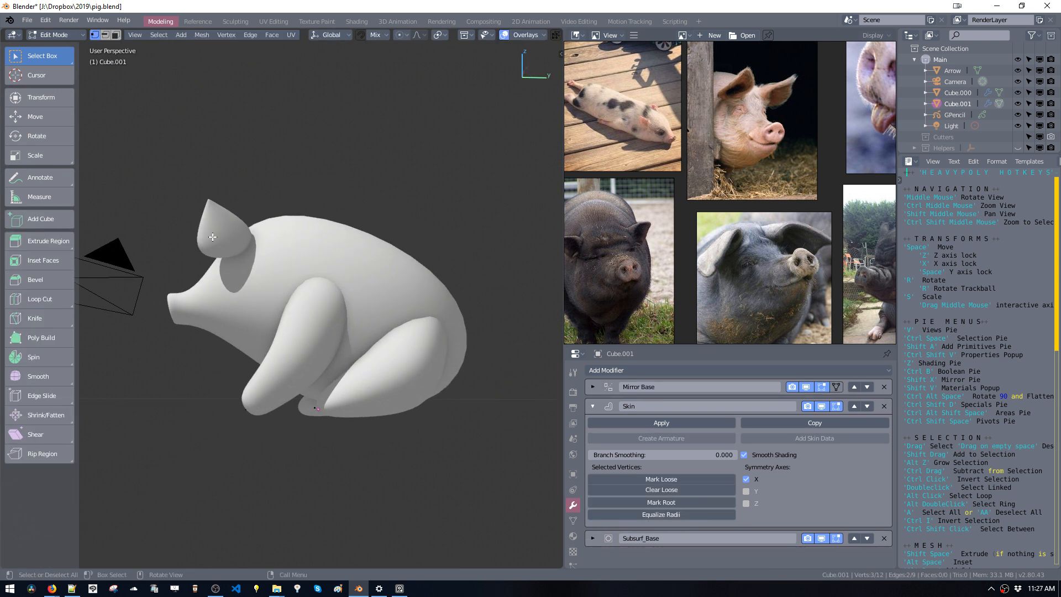
{"action": "middle_click_drag", "start_coordinate": [213, 236], "coordinate": [202, 209]}
{"action": "left_click_drag", "start_coordinate": [208, 173], "coordinate": [243, 234]}
{"action": "middle_click_drag", "start_coordinate": [243, 229], "coordinate": [219, 230]}
{"action": "key", "text": "space"}
{"action": "left_click", "coordinate": [227, 241]}
Select all three ear vertices and reposition the whole ear on the head.
{"action": "left_click_drag", "start_coordinate": [180, 175], "coordinate": [267, 264]}
{"action": "key", "text": "space"}
{"action": "left_click", "coordinate": [283, 255]}
{"action": "middle_click_drag", "start_coordinate": [284, 255], "coordinate": [426, 293]}
{"action": "key", "text": "space"}
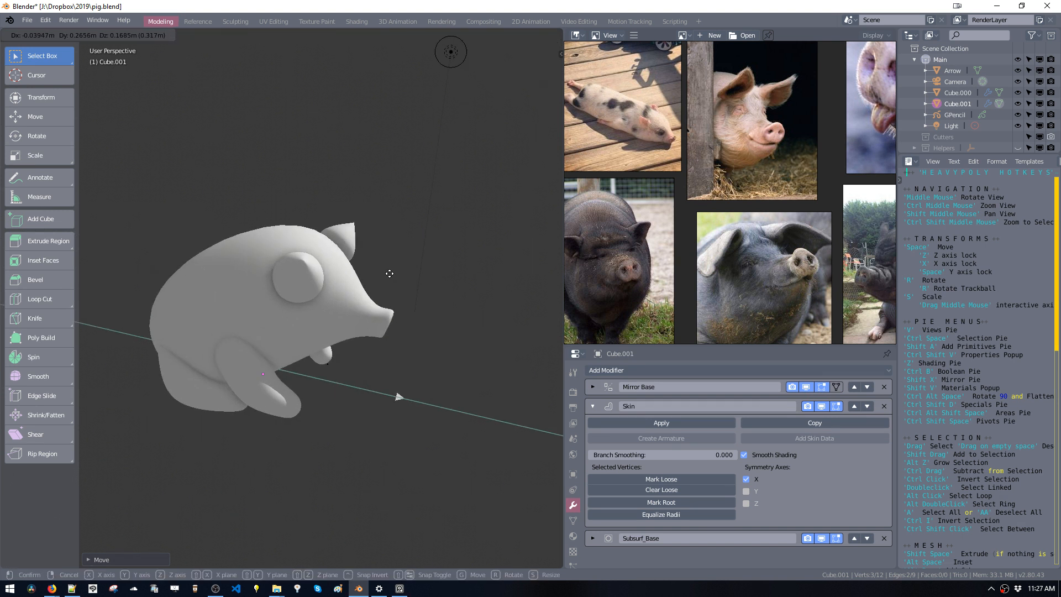
{"action": "left_click", "coordinate": [428, 346]}
Switch to editing the body object and enlarge the skin radius of the two snout-tip vertices.
{"action": "middle_click_drag", "start_coordinate": [429, 346], "coordinate": [409, 359]}
{"action": "key", "text": "Tab"}
{"action": "left_click", "coordinate": [355, 348]}
{"action": "key", "text": "Tab"}
{"action": "middle_click", "coordinate": [355, 342], "text": "ctrl+shift"}
{"action": "middle_click_drag", "start_coordinate": [409, 359], "coordinate": [267, 360], "text": "ctrl"}
{"action": "left_click_drag", "start_coordinate": [260, 278], "coordinate": [308, 325]}
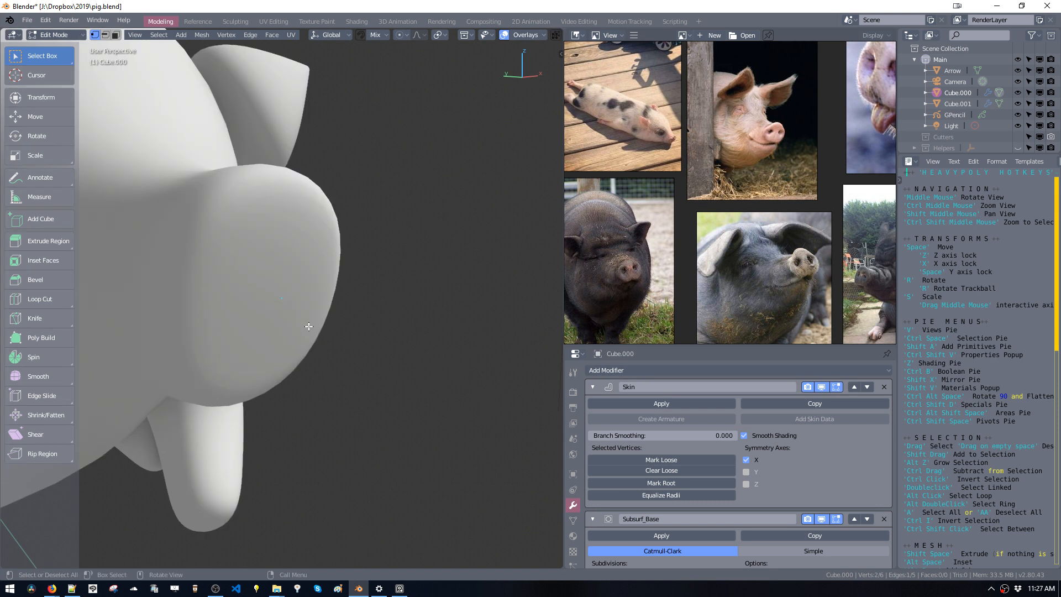
{"action": "middle_click_drag", "start_coordinate": [303, 326], "coordinate": [322, 465]}
{"action": "key", "text": "s"}
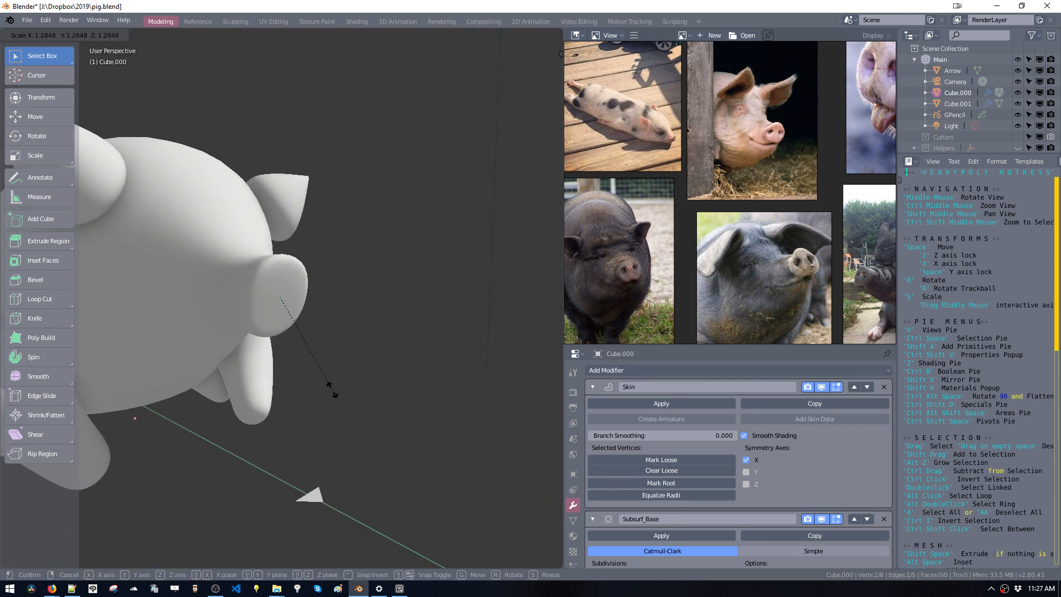
{"action": "left_click", "coordinate": [333, 395]}
Move the two snout-tip vertices back toward the head to shorten and flare the snout.
{"action": "middle_click_drag", "start_coordinate": [332, 394], "coordinate": [201, 387]}
{"action": "middle_click_drag", "start_coordinate": [336, 348], "coordinate": [235, 356], "text": "shift"}
{"action": "key", "text": "space"}
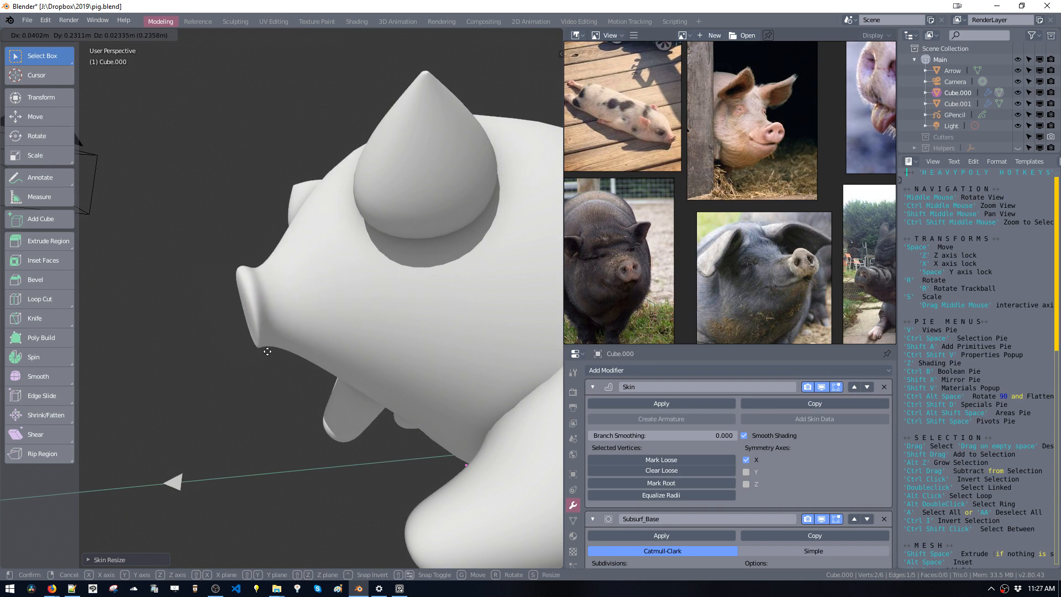
{"action": "left_click", "coordinate": [268, 353]}
{"action": "key", "text": "space"}
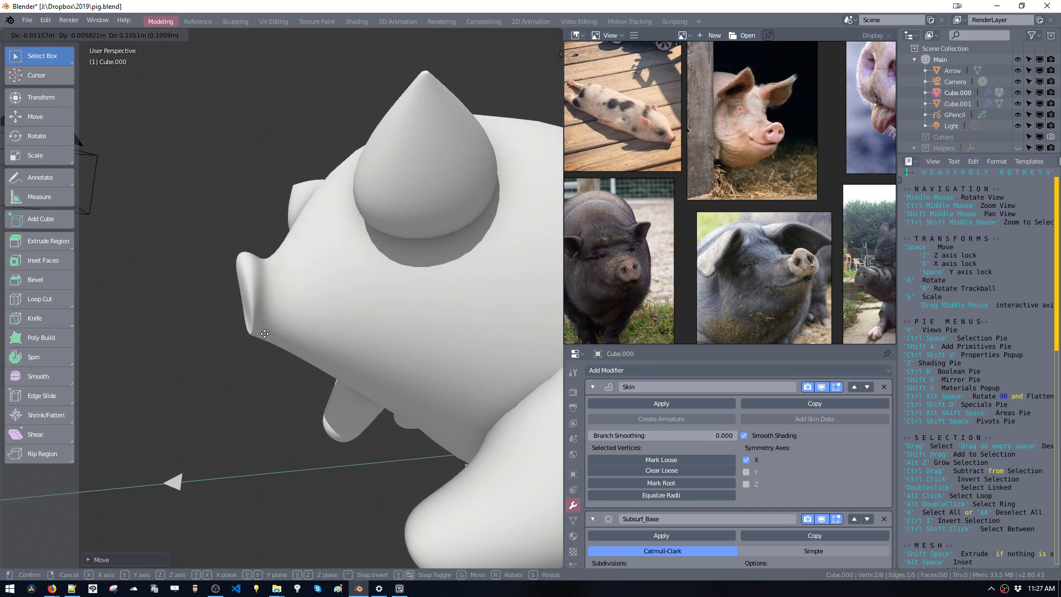
{"action": "left_click", "coordinate": [267, 351]}
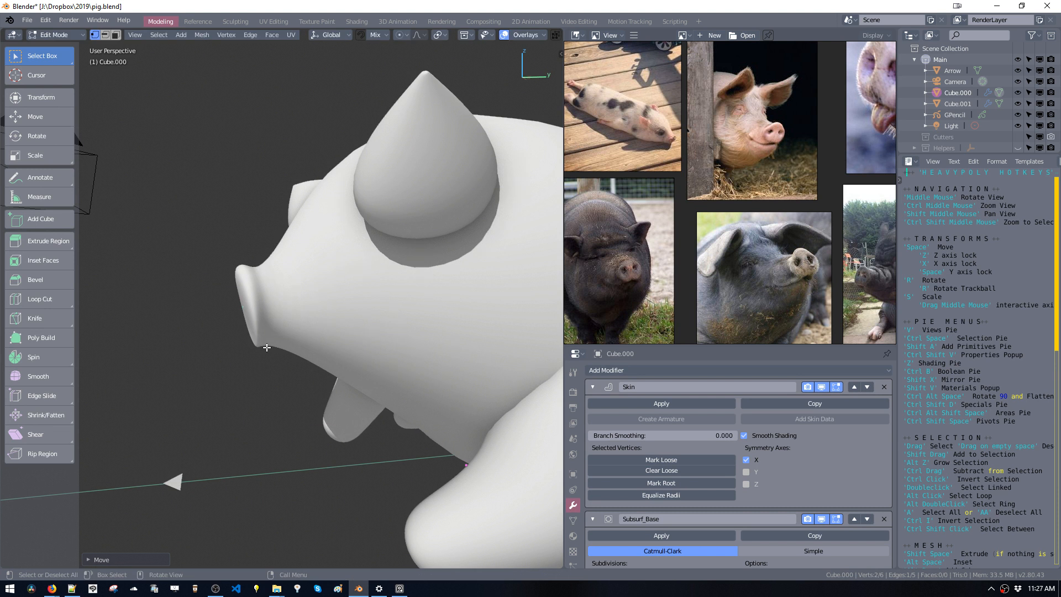
Switch back to editing the legs-and-ears object, select a front leg vertex and move it.
{"action": "middle_click_drag", "start_coordinate": [267, 352], "coordinate": [340, 374], "text": "ctrl"}
{"action": "key", "text": "Tab"}
{"action": "left_click", "coordinate": [333, 373]}
{"action": "key", "text": "Tab"}
{"action": "key", "text": "ctrl+space"}
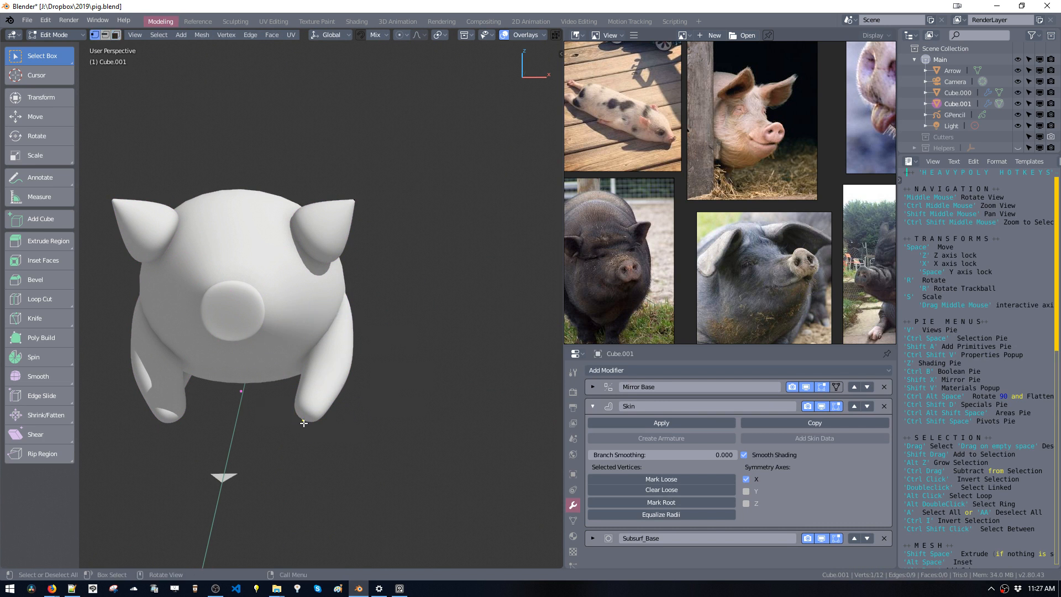
{"action": "left_click_drag", "start_coordinate": [304, 422], "coordinate": [314, 371]}
{"action": "middle_click_drag", "start_coordinate": [314, 371], "coordinate": [269, 365]}
{"action": "key", "text": "space"}
{"action": "left_click", "coordinate": [382, 383]}
Select the front leg's shoulder vertex and enlarge its skin radius.
{"action": "left_click_drag", "start_coordinate": [293, 281], "coordinate": [319, 327]}
{"action": "left_click_drag", "start_coordinate": [295, 311], "coordinate": [321, 326]}
{"action": "middle_click_drag", "start_coordinate": [322, 326], "coordinate": [389, 360]}
{"action": "key", "text": "s"}
{"action": "key", "text": "Escape"}
{"action": "key", "text": "ctrl+a"}
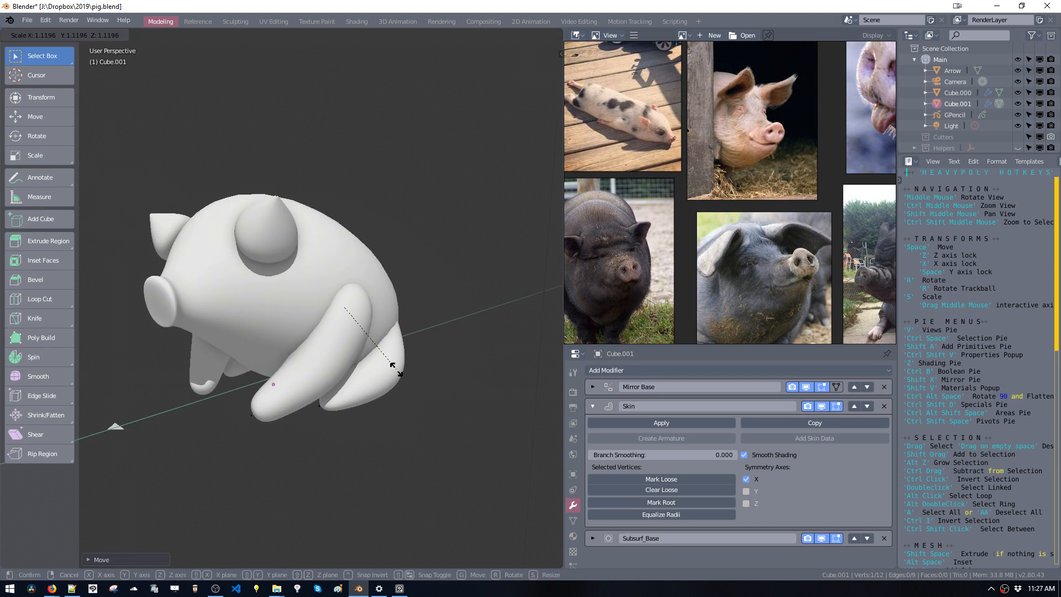
{"action": "left_click", "coordinate": [416, 406]}
Move the enlarged shoulder vertex forward and adjust it along the X axis to fit the body.
{"action": "middle_click_drag", "start_coordinate": [416, 407], "coordinate": [407, 381]}
{"action": "key", "text": "space"}
{"action": "left_click", "coordinate": [339, 394]}
{"action": "key", "text": "space"}
{"action": "key", "text": "x"}
{"action": "left_click", "coordinate": [397, 390]}
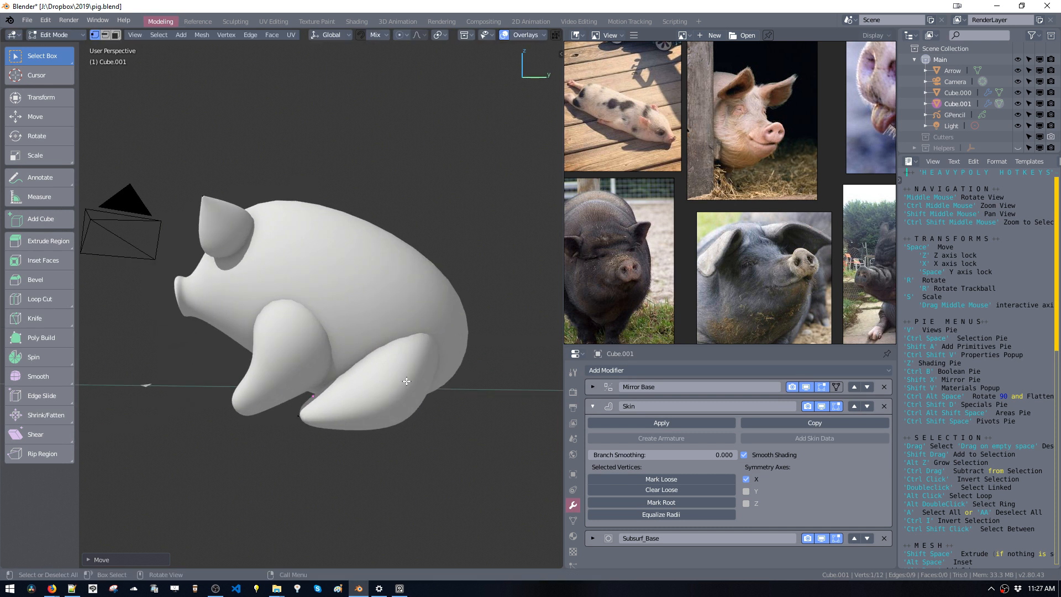
Reduce the skin radius at the hind leg's middle vertex and toggle X-ray display on and off.
{"action": "key", "text": "s"}
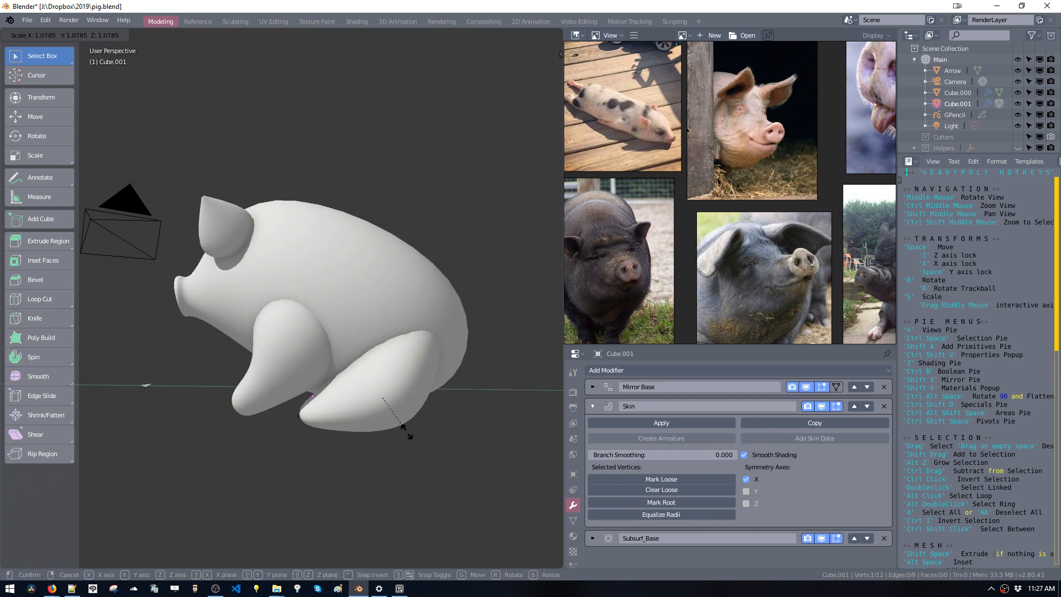
{"action": "left_click", "coordinate": [395, 415]}
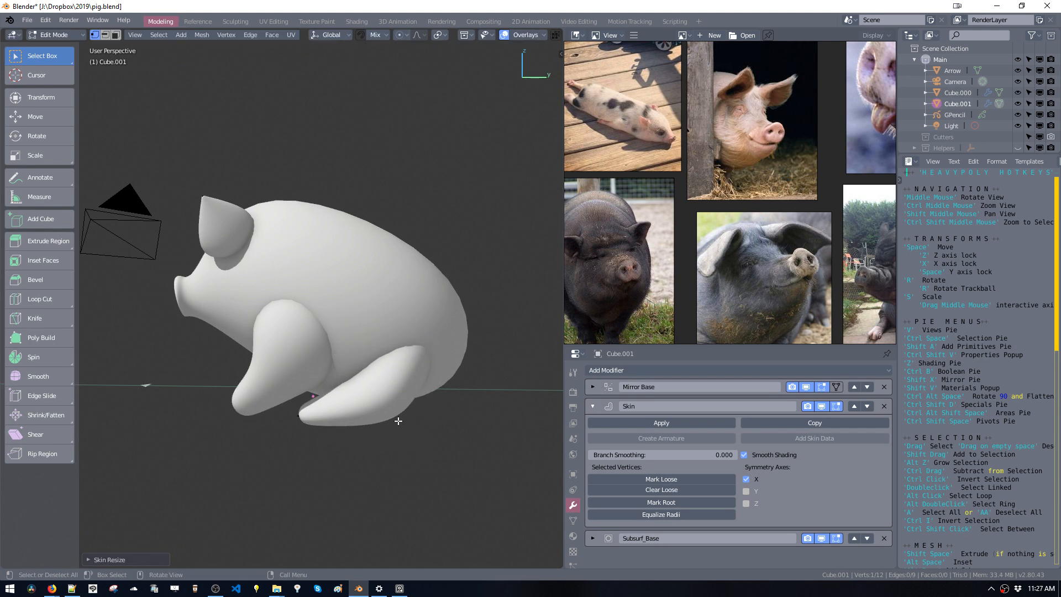
{"action": "key", "text": "alt+z"}
{"action": "key", "text": "alt+z"}
Select the hind leg's upper vertex, enlarge its skin radius and move it forward to form the haunch.
{"action": "left_click_drag", "start_coordinate": [420, 334], "coordinate": [430, 340]}
{"action": "key", "text": "ctrl+a"}
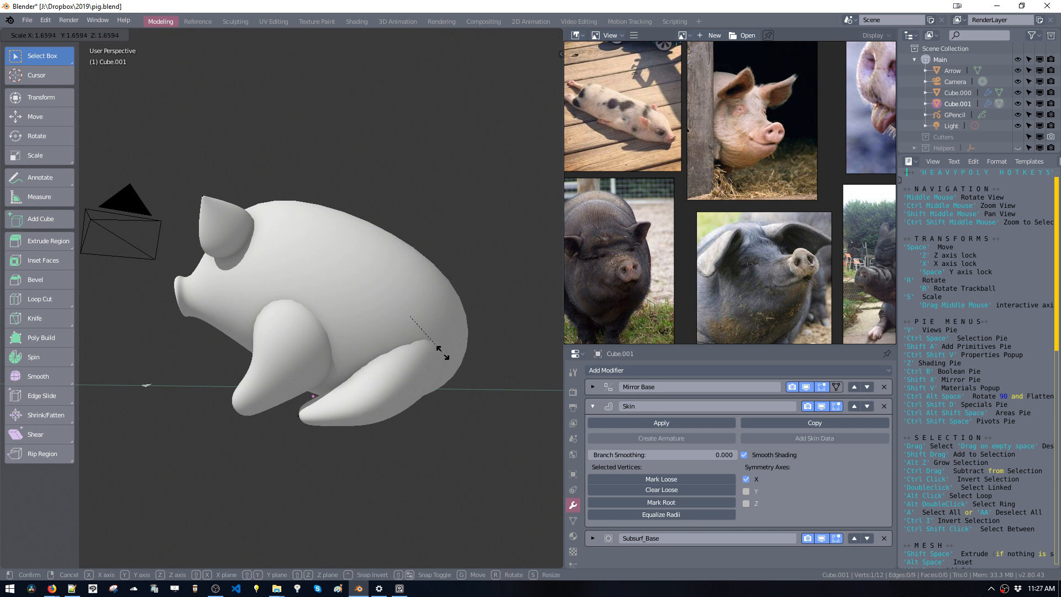
{"action": "left_click", "coordinate": [446, 359]}
{"action": "key", "text": "space"}
{"action": "left_click", "coordinate": [404, 333]}
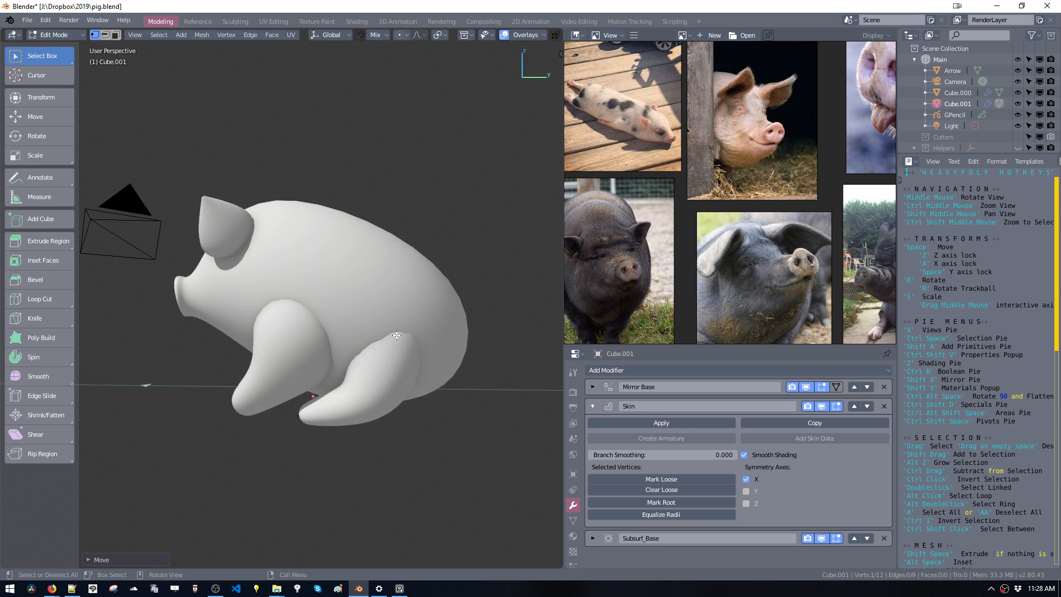
Move the hind leg's upper vertex along the X axis to fit the haunch against the body.
{"action": "middle_click_drag", "start_coordinate": [403, 335], "coordinate": [359, 391]}
{"action": "key", "text": "space"}
{"action": "key", "text": "x"}
{"action": "left_click", "coordinate": [413, 332]}
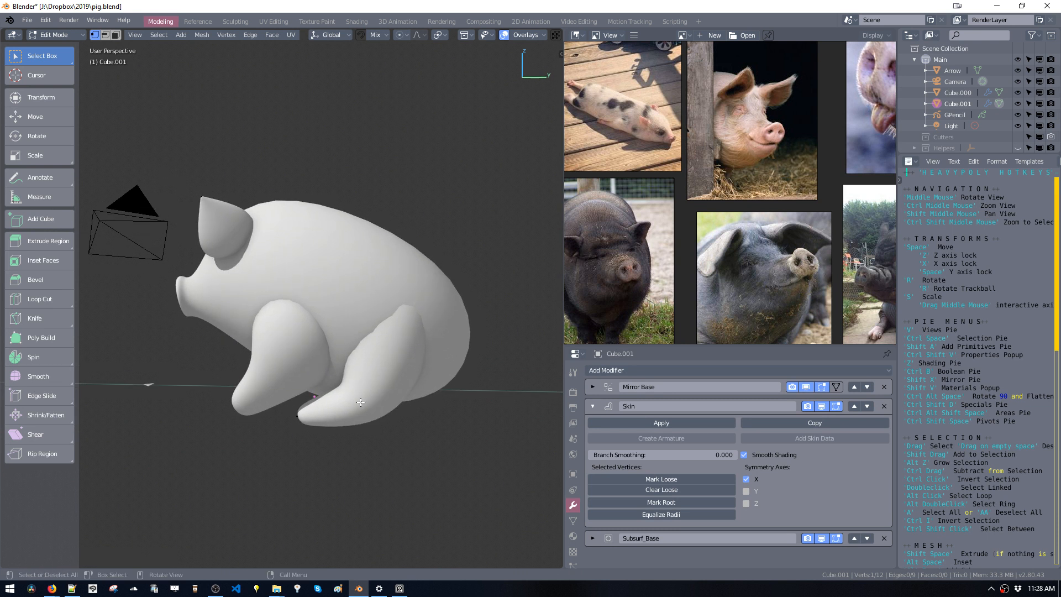
Select the hind leg's lower bend vertex, move it backward along the Y axis and enlarge its skin radius.
{"action": "left_click_drag", "start_coordinate": [350, 387], "coordinate": [386, 416]}
{"action": "key", "text": "space"}
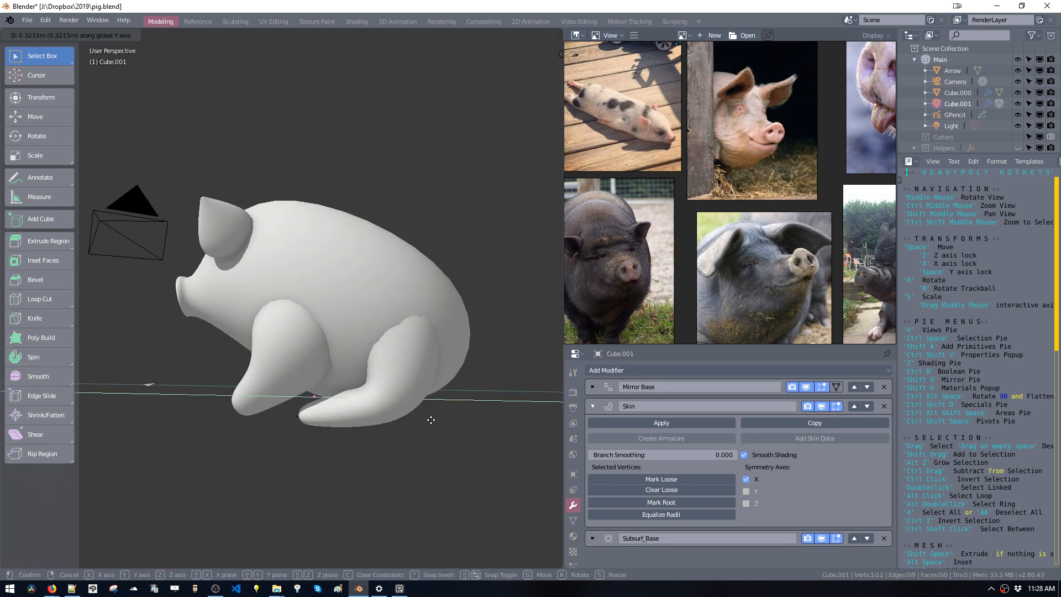
{"action": "left_click", "coordinate": [431, 420]}
{"action": "key", "text": "s"}
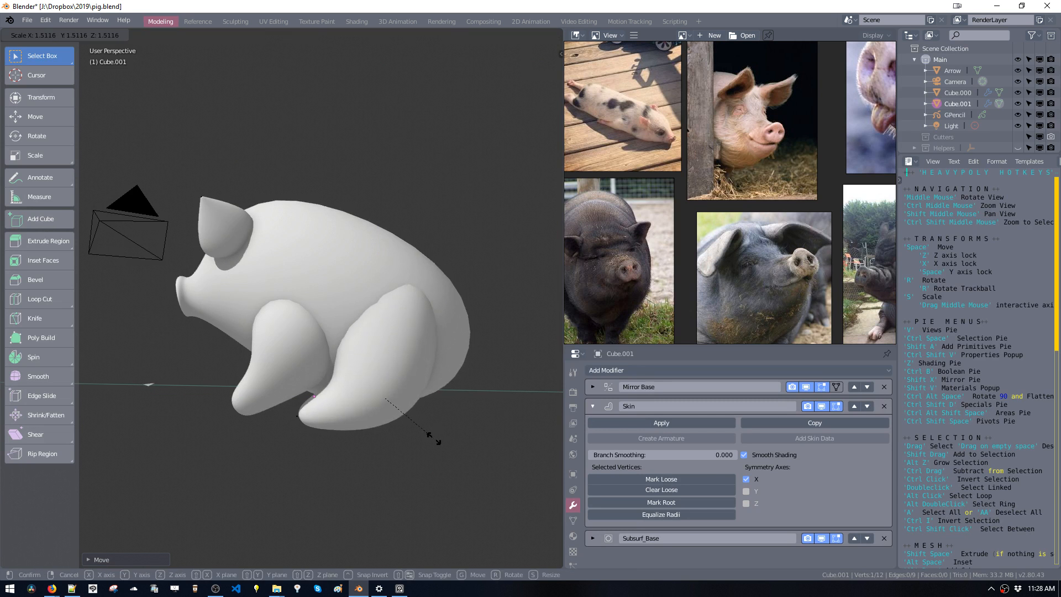
{"action": "left_click", "coordinate": [431, 435]}
Reselect the hind leg's upper vertex and reposition it to refit the haunch on the body.
{"action": "left_click_drag", "start_coordinate": [374, 271], "coordinate": [419, 318]}
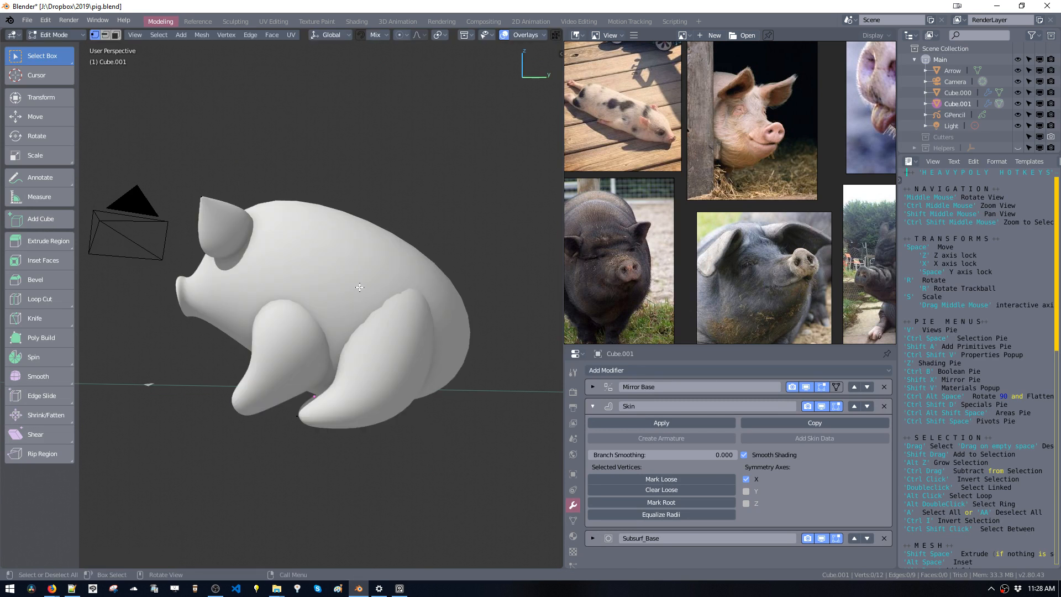
{"action": "left_click_drag", "start_coordinate": [350, 286], "coordinate": [383, 316]}
{"action": "key", "text": "space"}
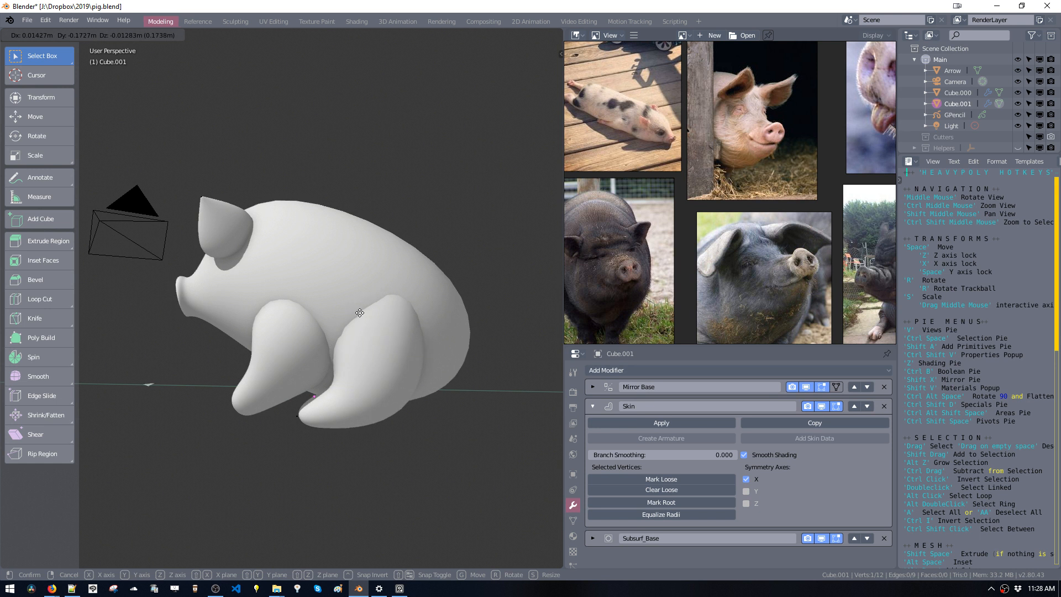
{"action": "left_click", "coordinate": [360, 313]}
{"action": "mouse_move", "coordinate": [360, 312]}
{"action": "middle_mouse_down"}
{"action": "mouse_move", "coordinate": [337, 313]}
{"action": "mouse_move", "coordinate": [374, 312]}
{"action": "middle_mouse_up"}
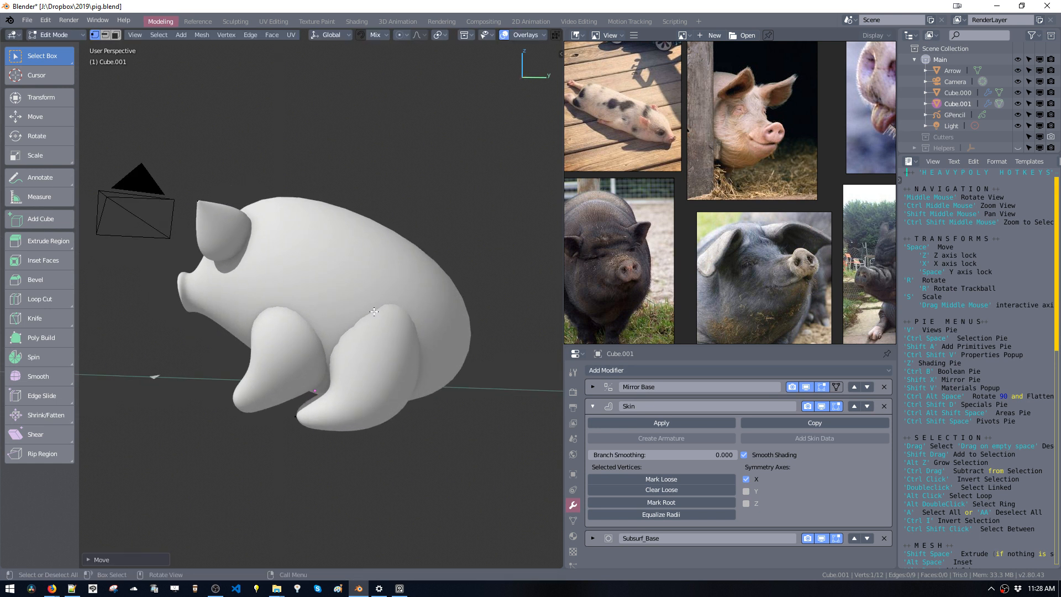
{"action": "left_click_drag", "start_coordinate": [355, 296], "coordinate": [387, 330]}
{"action": "key", "text": "space"}
{"action": "left_click", "coordinate": [361, 310]}
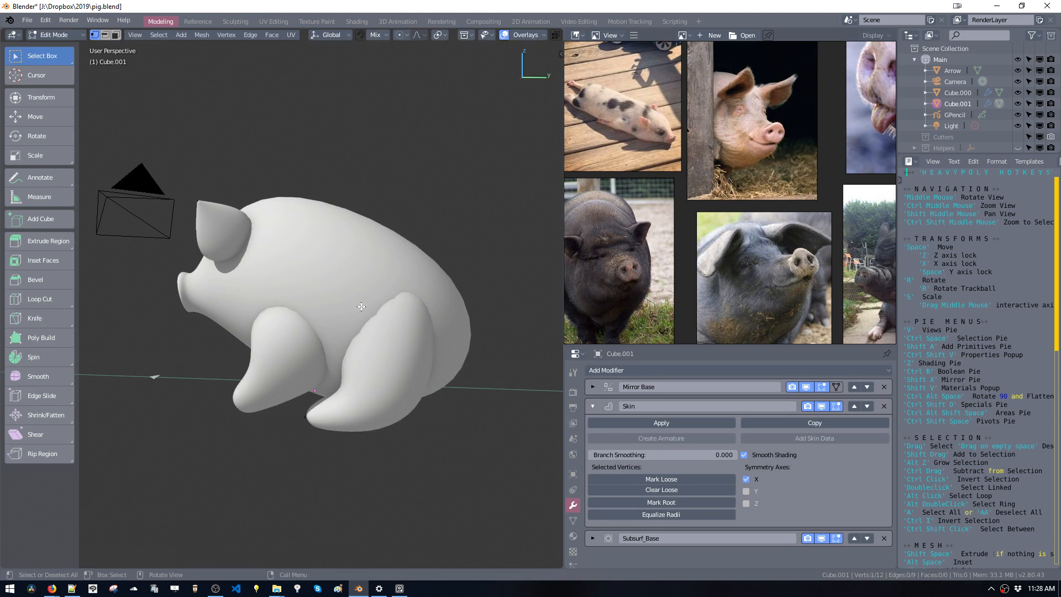
Select the hind leg's lower bend vertex and bevel it into two vertices.
{"action": "left_click_drag", "start_coordinate": [362, 307], "coordinate": [372, 317]}
{"action": "left_click_drag", "start_coordinate": [363, 388], "coordinate": [405, 424]}
{"action": "key", "text": "ctrl+shift+b"}
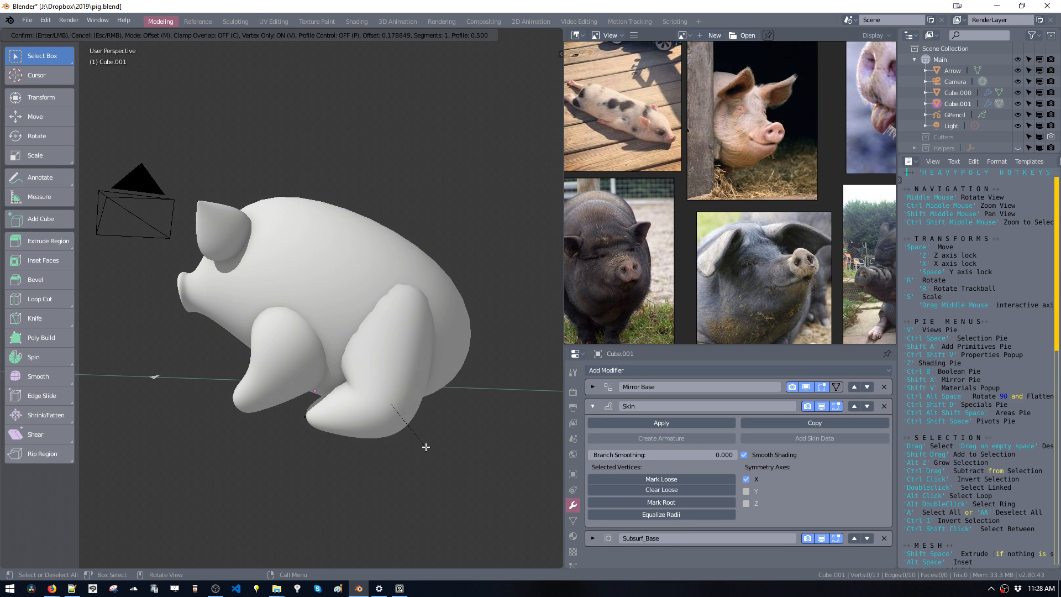
{"action": "right_click", "coordinate": [428, 451]}
Select the front leg's elbow vertex and bevel it into two vertices.
{"action": "middle_click_drag", "start_coordinate": [422, 446], "coordinate": [411, 402]}
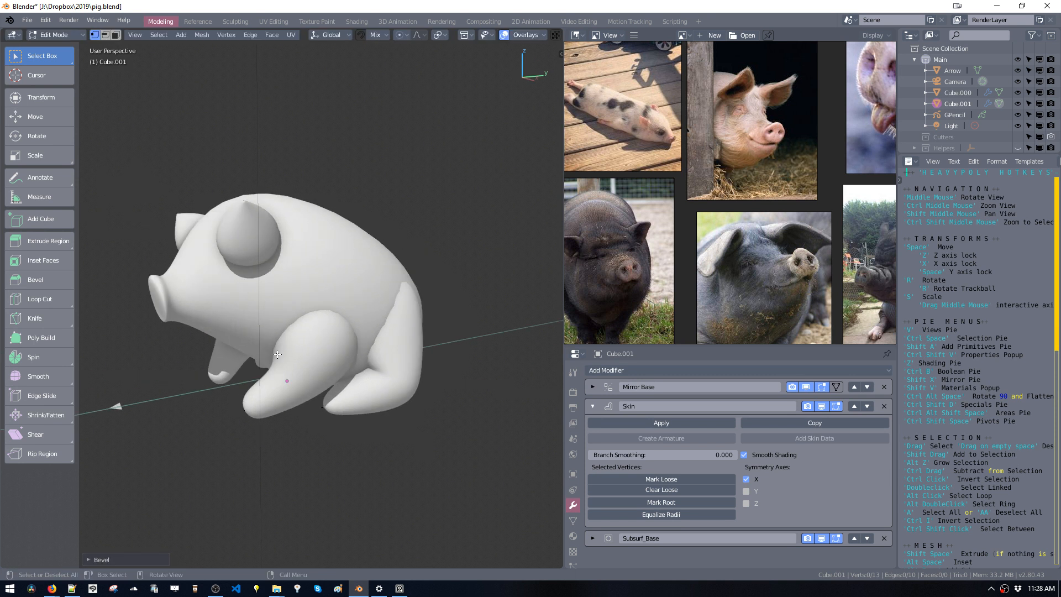
{"action": "left_click_drag", "start_coordinate": [280, 364], "coordinate": [327, 386]}
{"action": "key", "text": "ctrl+shift+b"}
{"action": "middle_click_drag", "start_coordinate": [326, 385], "coordinate": [405, 366]}
{"action": "left_click", "coordinate": [366, 408]}
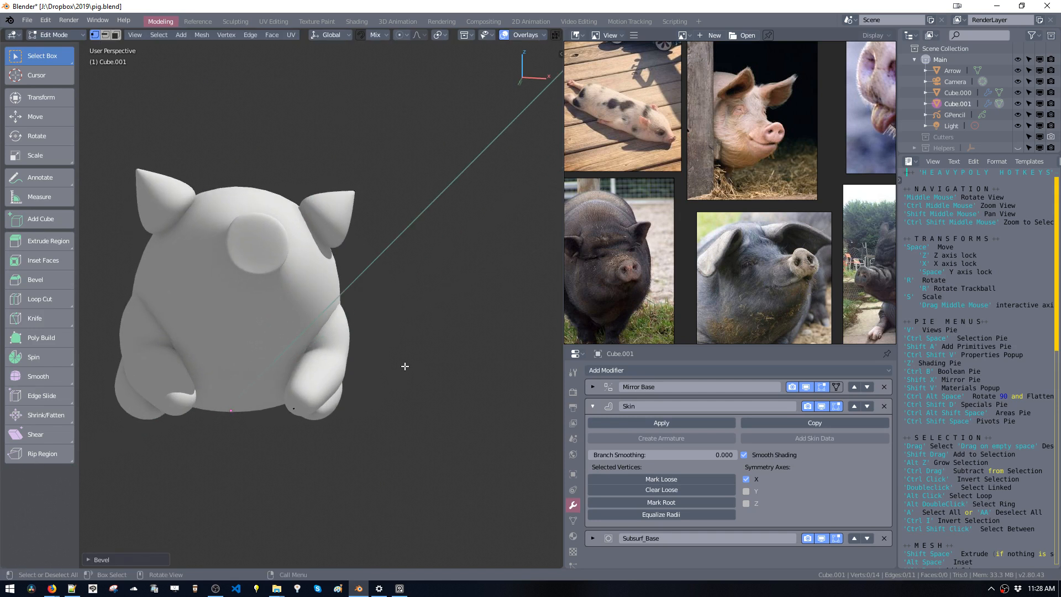
Select the front foot's end vertex and try out raised positions for it from several views.
{"action": "middle_click_drag", "start_coordinate": [311, 361], "coordinate": [249, 422]}
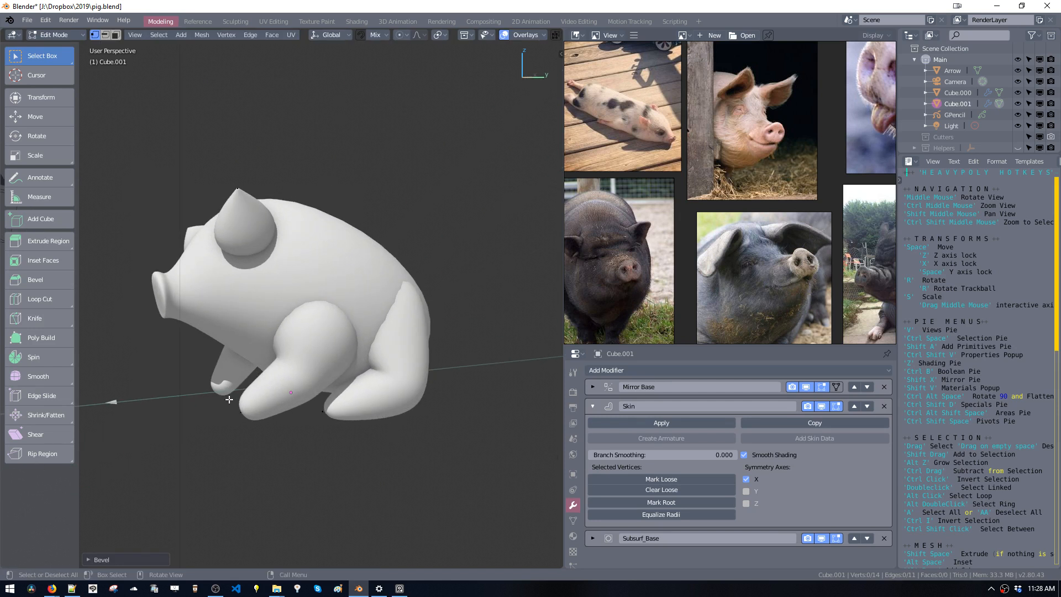
{"action": "left_click", "coordinate": [249, 422]}
{"action": "key", "text": "space"}
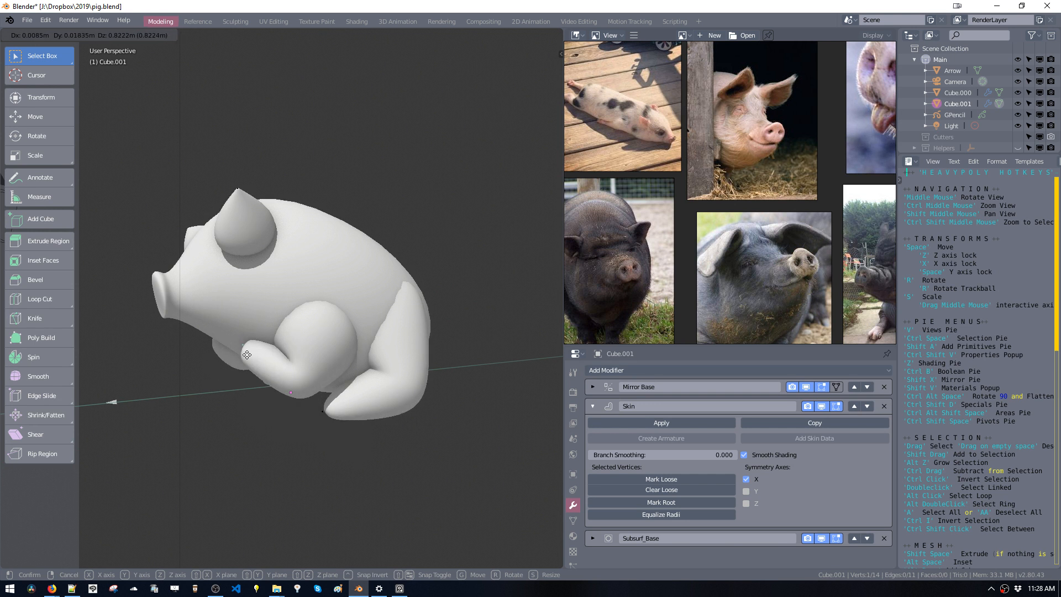
{"action": "left_click", "coordinate": [240, 347]}
{"action": "middle_click_drag", "start_coordinate": [240, 348], "coordinate": [311, 324]}
{"action": "key", "text": "space"}
{"action": "left_click", "coordinate": [327, 338]}
{"action": "key", "text": "space"}
{"action": "left_click", "coordinate": [309, 262]}
{"action": "middle_click_drag", "start_coordinate": [309, 262], "coordinate": [242, 317]}
{"action": "key", "text": "space"}
{"action": "left_click", "coordinate": [338, 297]}
Lower the front foot's end vertex to ground level and adjust its placement, including along the Z axis.
{"action": "key", "text": "space"}
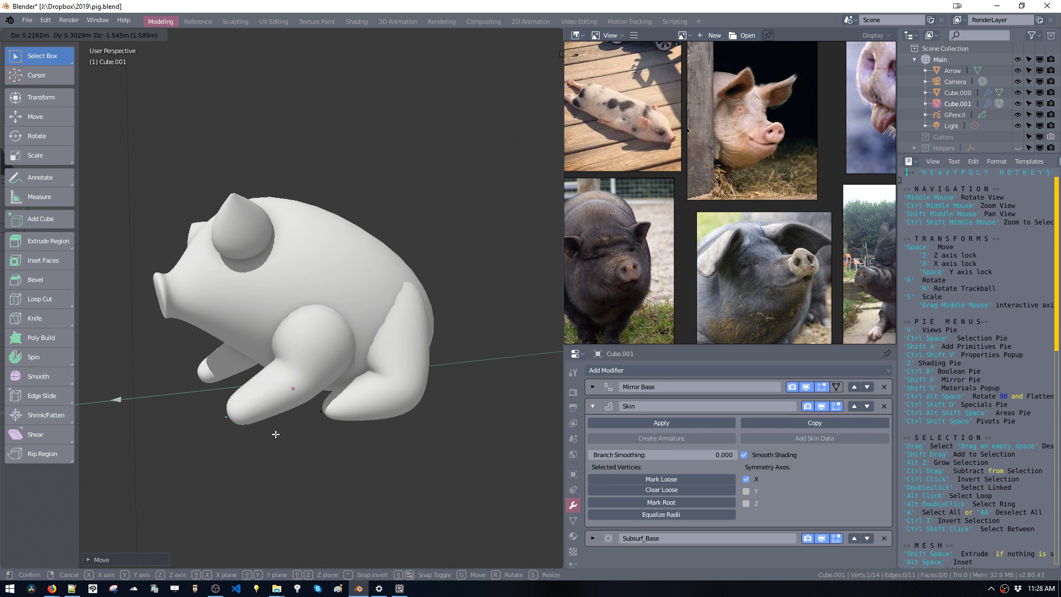
{"action": "left_click", "coordinate": [276, 434]}
{"action": "middle_click_drag", "start_coordinate": [276, 434], "coordinate": [374, 409]}
{"action": "key", "text": "space"}
{"action": "left_click", "coordinate": [303, 407]}
{"action": "middle_click_drag", "start_coordinate": [303, 407], "coordinate": [399, 402]}
{"action": "key", "text": "space"}
{"action": "key", "text": "z"}
{"action": "left_click", "coordinate": [310, 393]}
{"action": "middle_click_drag", "start_coordinate": [310, 393], "coordinate": [237, 403]}
Bring the sitting black pig reference into view, then reselect the front foot's end vertex and reposition it.
{"action": "middle_click_drag", "start_coordinate": [675, 259], "coordinate": [599, 210]}
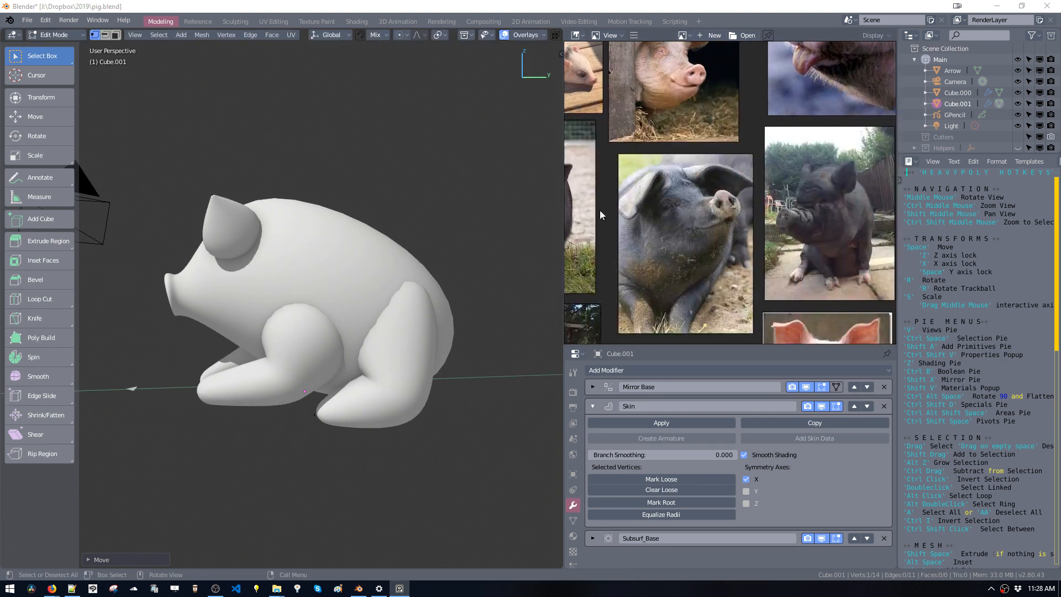
{"action": "middle_click_drag", "start_coordinate": [764, 273], "coordinate": [646, 247]}
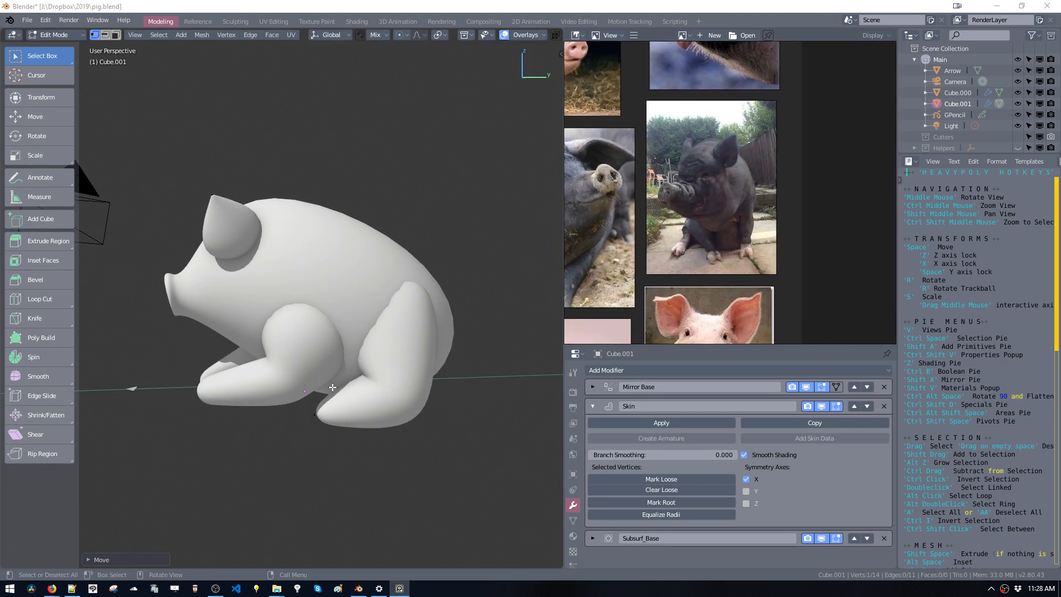
{"action": "left_click_drag", "start_coordinate": [191, 380], "coordinate": [250, 423]}
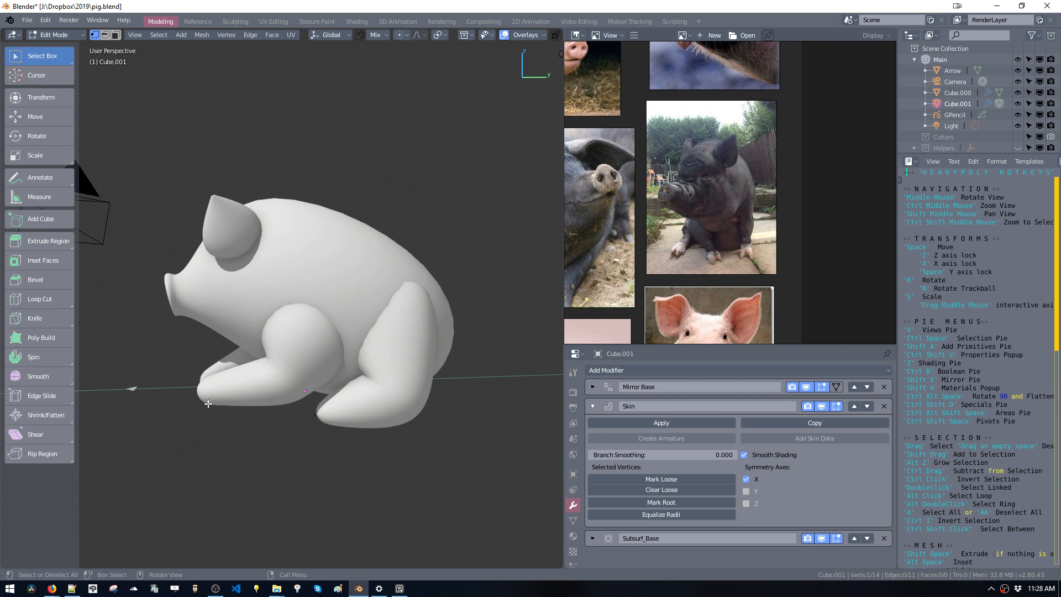
{"action": "key", "text": "space"}
{"action": "left_click", "coordinate": [257, 405]}
Try to bevel the end vertex of the front foot.
{"action": "middle_click_drag", "start_coordinate": [257, 405], "coordinate": [394, 384]}
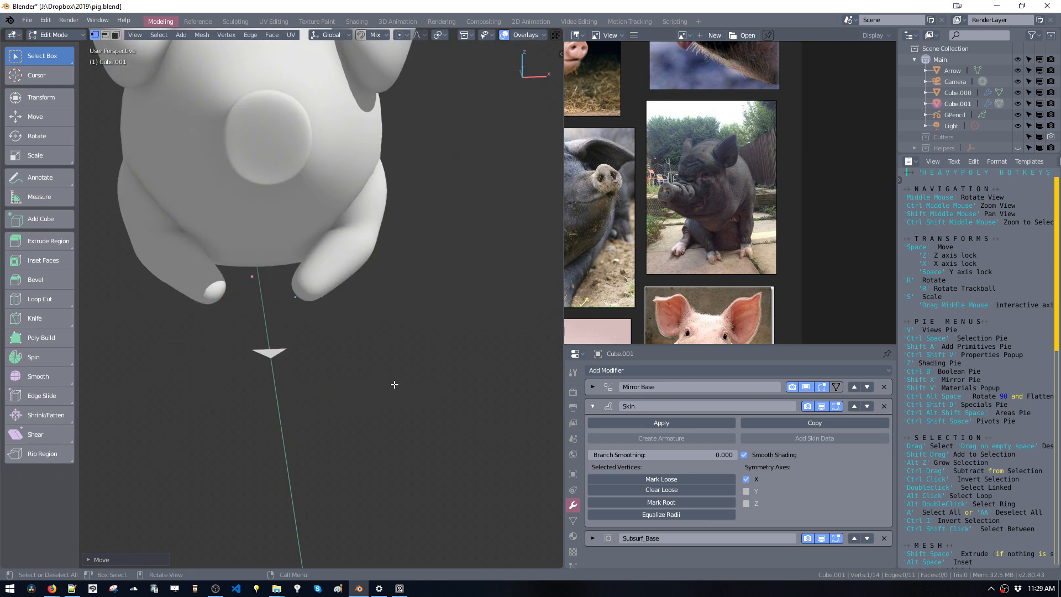
{"action": "key", "text": "ctrl+shift+b"}
{"action": "left_click", "coordinate": [367, 367]}
{"action": "key", "text": "ctrl+shift+b"}
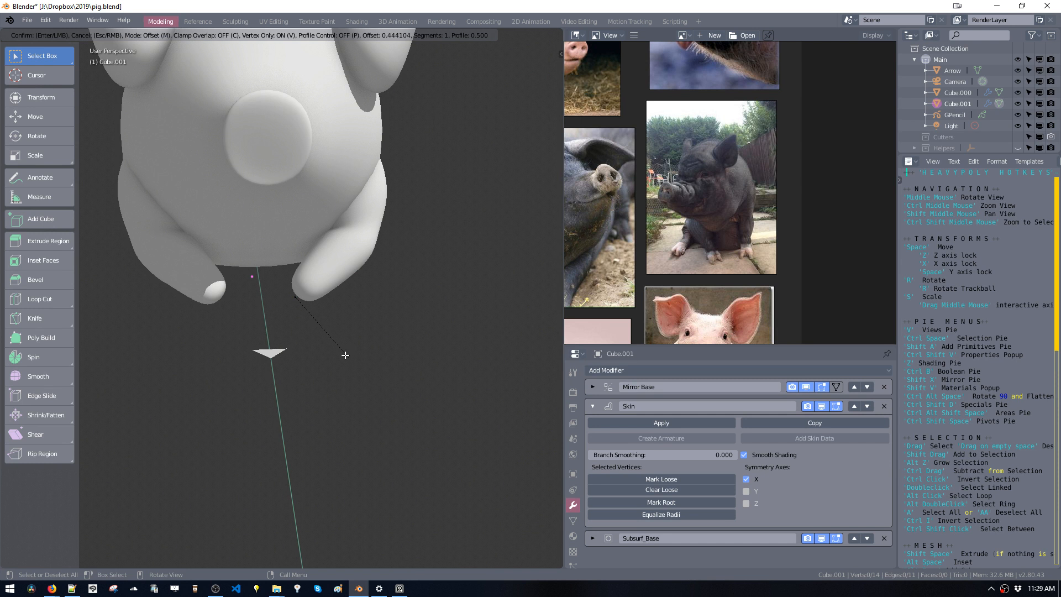
{"action": "left_click", "coordinate": [345, 355]}
{"action": "middle_click_drag", "start_coordinate": [345, 356], "coordinate": [390, 310]}
{"action": "mouse_move", "coordinate": [311, 313]}
{"action": "middle_mouse_down"}
{"action": "mouse_move", "coordinate": [286, 290]}
{"action": "mouse_move", "coordinate": [306, 336]}
{"action": "mouse_move", "coordinate": [315, 316]}
{"action": "middle_mouse_up"}
{"action": "left_click", "coordinate": [286, 289]}
{"action": "middle_click", "coordinate": [294, 297], "text": "ctrl+shift"}
{"action": "key", "text": "space"}
{"action": "left_click", "coordinate": [381, 377]}
{"action": "key", "text": "b"}
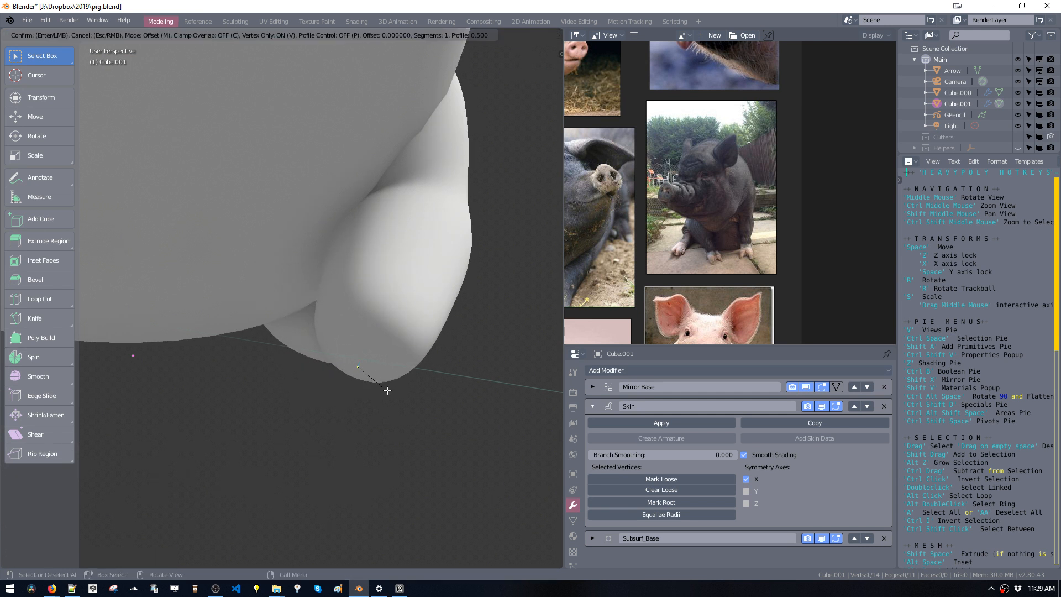
{"action": "left_click", "coordinate": [396, 405]}
Extrude two toe vertices from the end of the front foot, one toward each side.
{"action": "middle_click_drag", "start_coordinate": [381, 387], "coordinate": [326, 400]}
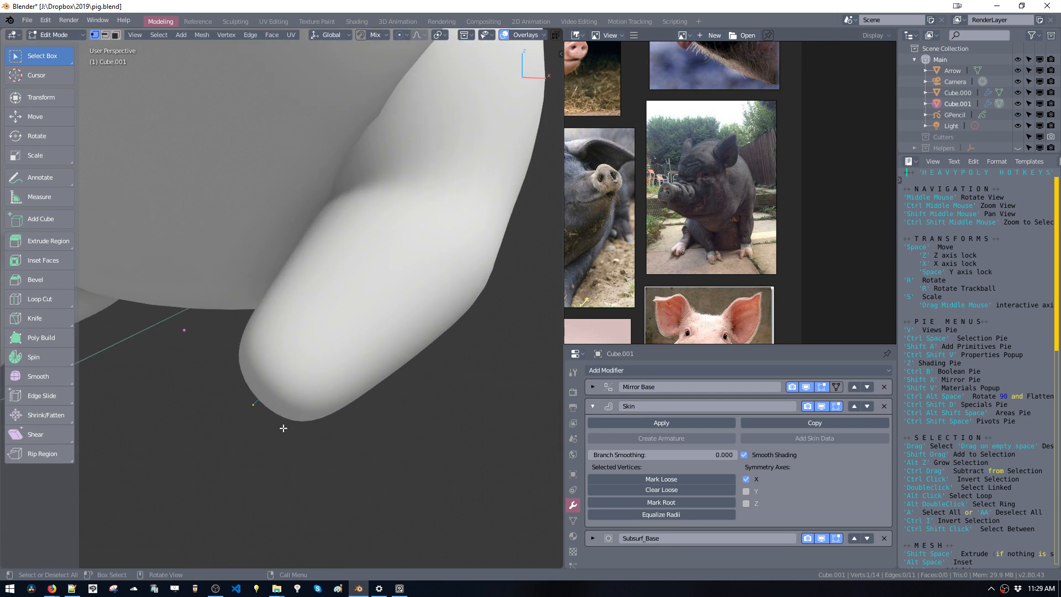
{"action": "key", "text": "shift+space"}
{"action": "left_click", "coordinate": [361, 519]}
{"action": "left_click_drag", "start_coordinate": [227, 375], "coordinate": [295, 428]}
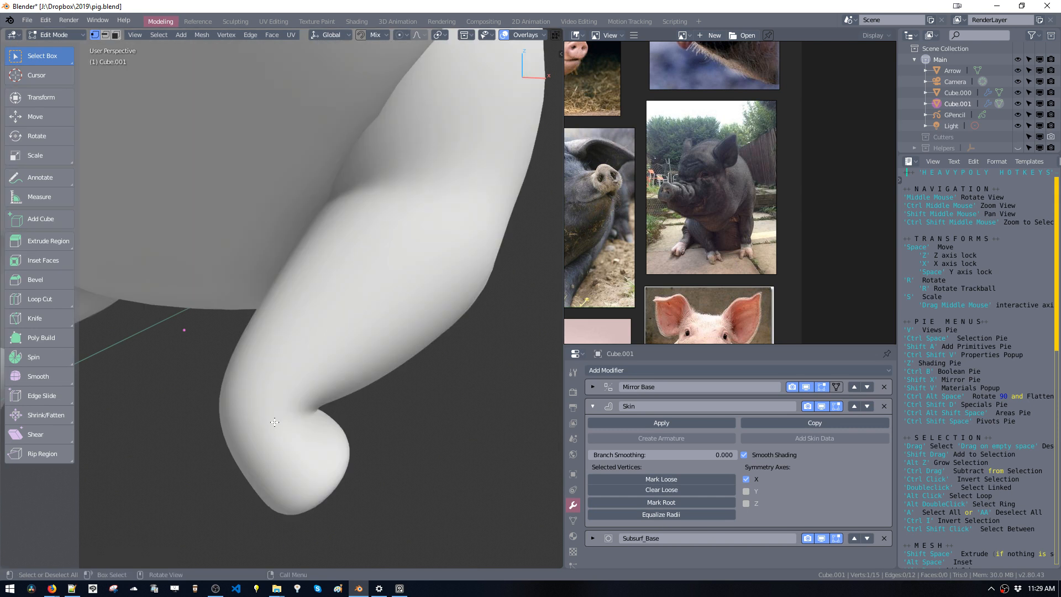
{"action": "key", "text": "shift+space"}
{"action": "left_click", "coordinate": [164, 476]}
{"action": "middle_click_drag", "start_coordinate": [221, 463], "coordinate": [343, 358]}
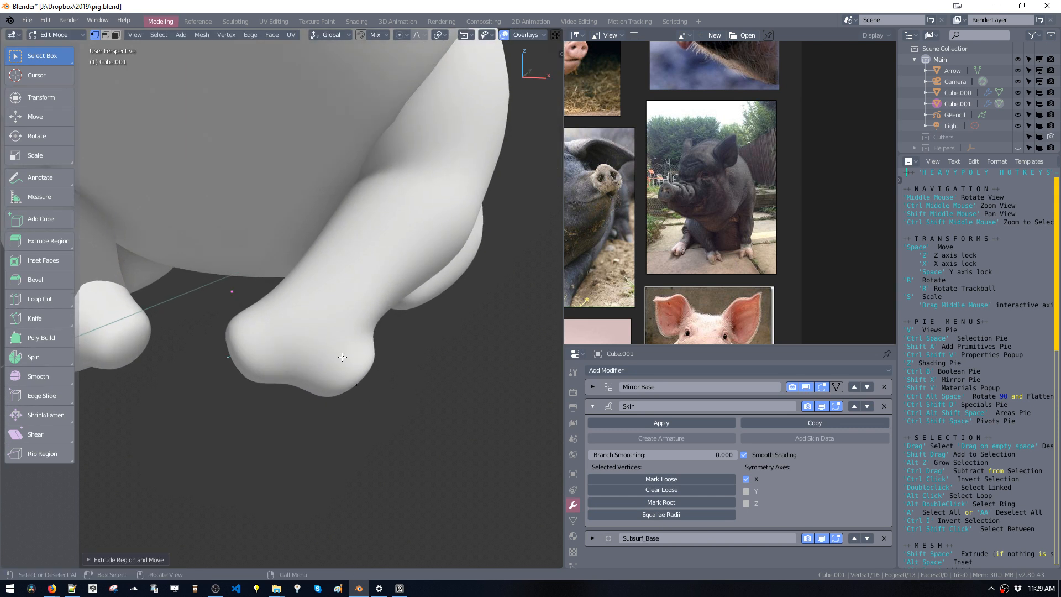
Select both toe vertices through the mesh in X-ray display and scale them closer together.
{"action": "key", "text": "alt+z"}
{"action": "left_click_drag", "start_coordinate": [207, 330], "coordinate": [302, 408]}
{"action": "key", "text": "alt+z"}
{"action": "key", "text": "s"}
{"action": "left_click", "coordinate": [313, 403]}
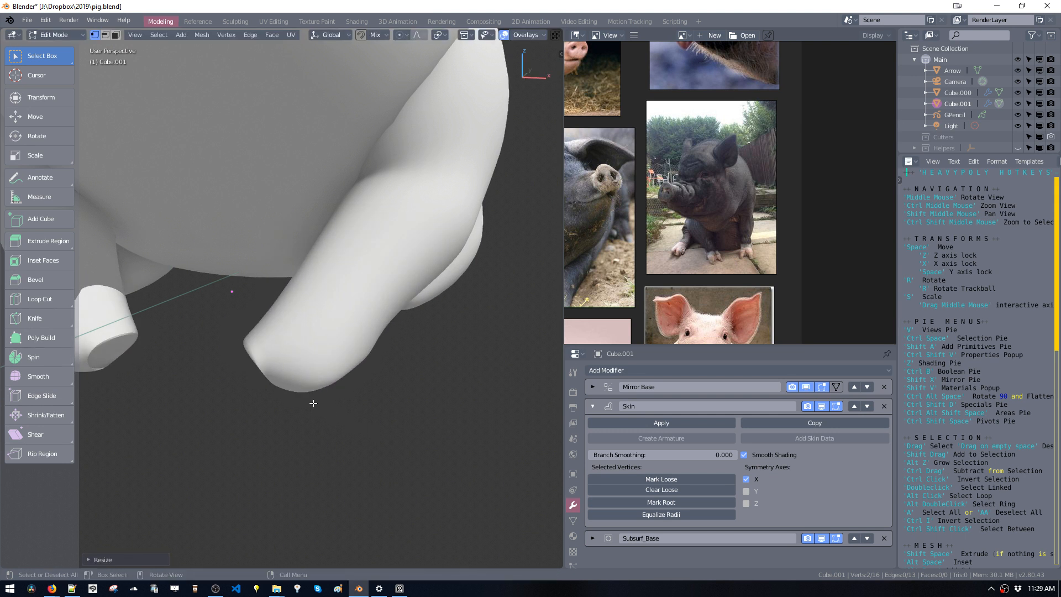
Extrude both toe vertices downward to lengthen the toes and adjust their placement.
{"action": "mouse_move", "coordinate": [320, 388]}
{"action": "middle_mouse_down"}
{"action": "mouse_move", "coordinate": [291, 348]}
{"action": "mouse_move", "coordinate": [307, 328]}
{"action": "mouse_move", "coordinate": [308, 381]}
{"action": "middle_mouse_up"}
{"action": "key", "text": "e"}
{"action": "left_click", "coordinate": [307, 451]}
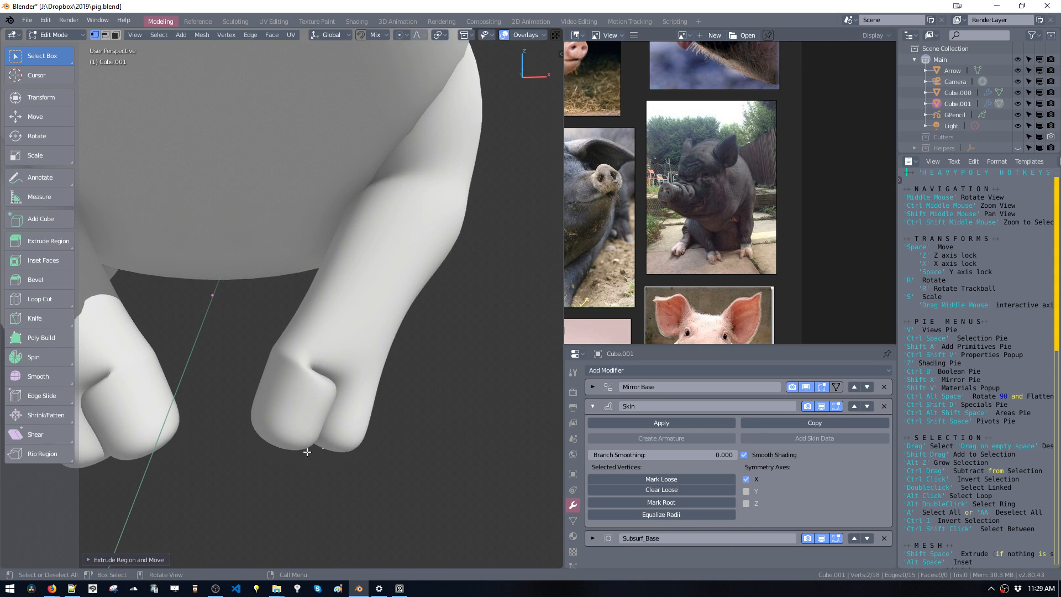
{"action": "key", "text": "g"}
{"action": "left_click", "coordinate": [365, 460]}
Switch to wireframe display, select the front foot's ankle and two toe base vertices, and move them back.
{"action": "middle_click_drag", "start_coordinate": [365, 460], "coordinate": [298, 374]}
{"action": "key", "text": "z"}
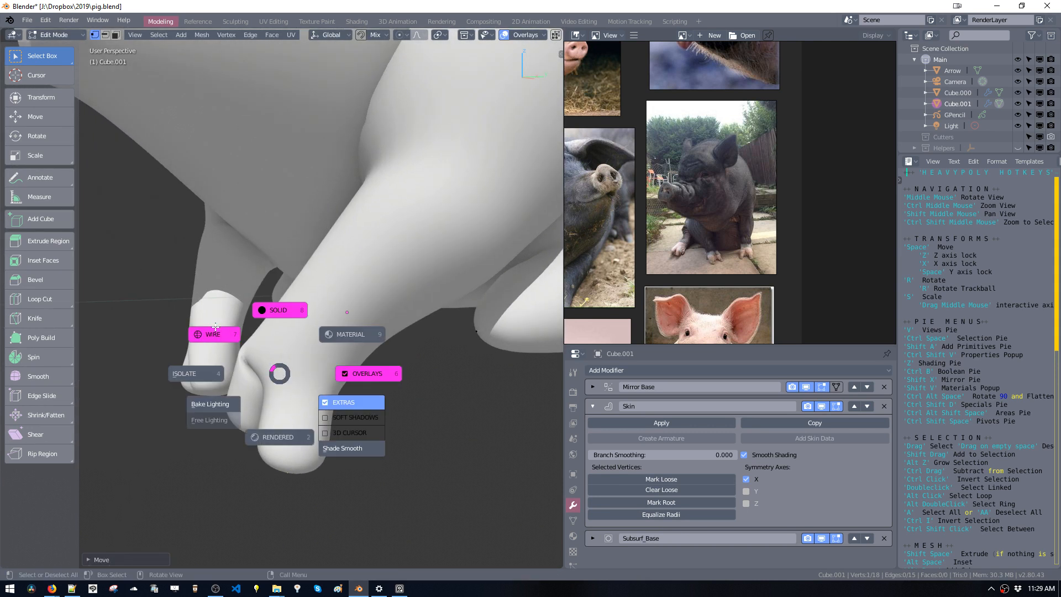
{"action": "left_click", "coordinate": [272, 366]}
{"action": "left_click_drag", "start_coordinate": [260, 318], "coordinate": [327, 380]}
{"action": "key", "text": "g"}
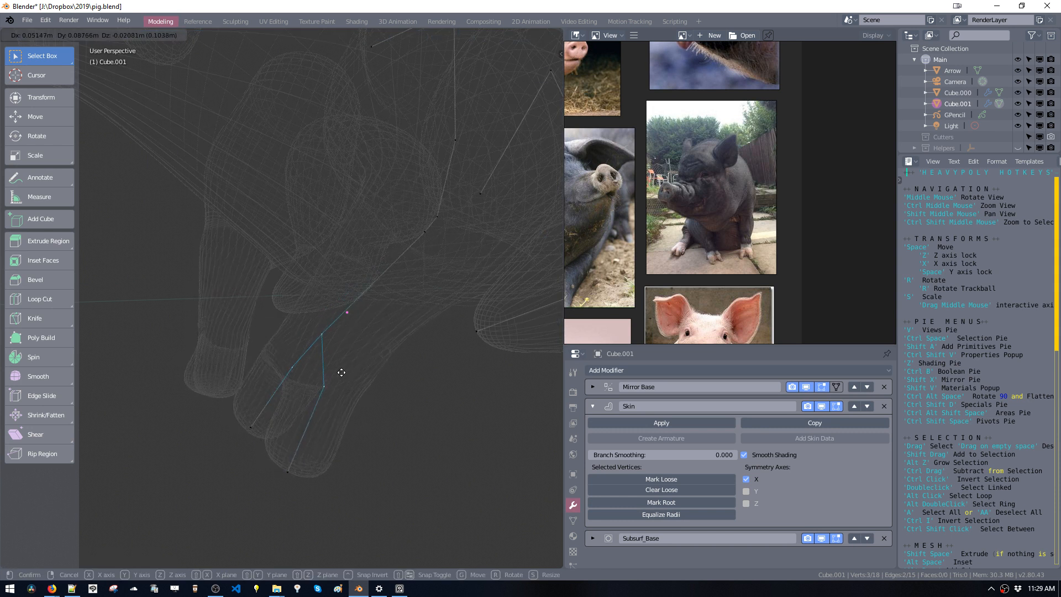
{"action": "left_click", "coordinate": [364, 388]}
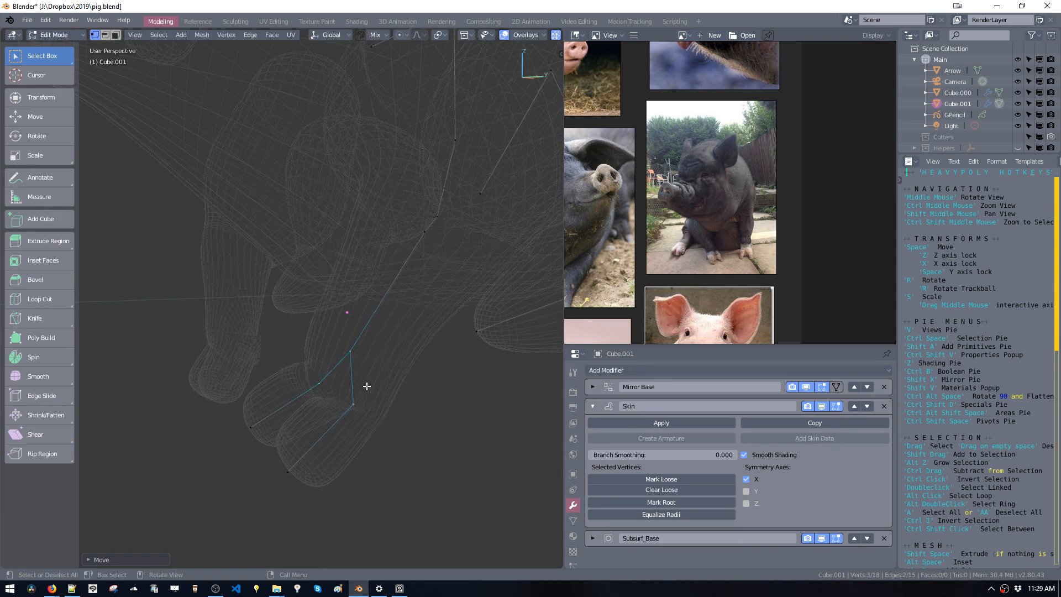
Adjust the front foot's ankle vertex, then reselect it with the two toe base vertices and shift all three.
{"action": "middle_click_drag", "start_coordinate": [367, 386], "coordinate": [267, 375]}
{"action": "key", "text": "space"}
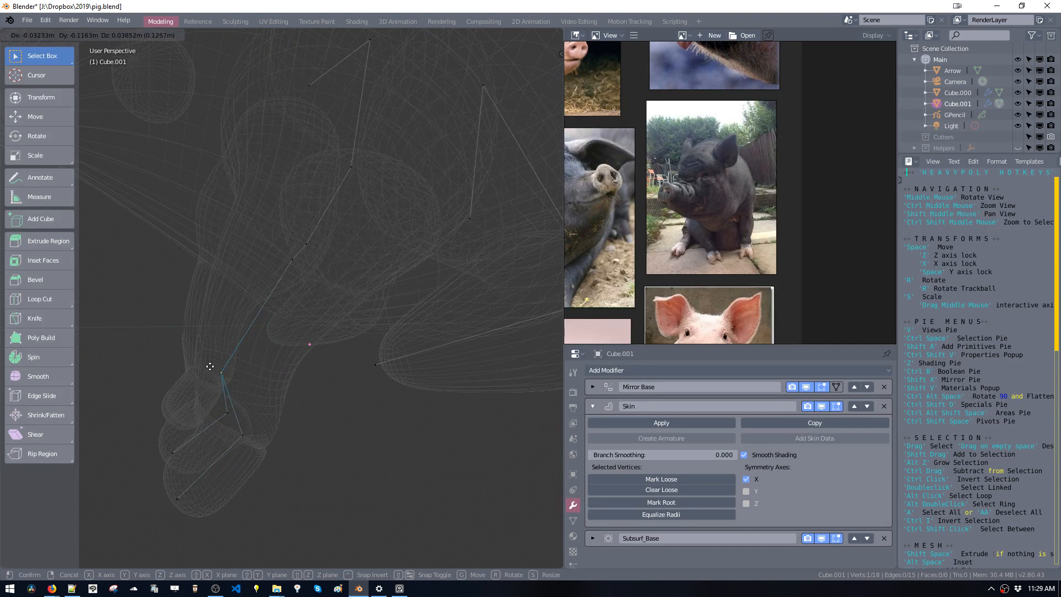
{"action": "left_click", "coordinate": [209, 366]}
{"action": "key", "text": "space"}
{"action": "left_click", "coordinate": [220, 372]}
{"action": "left_click_drag", "start_coordinate": [211, 363], "coordinate": [290, 452]}
{"action": "key", "text": "space"}
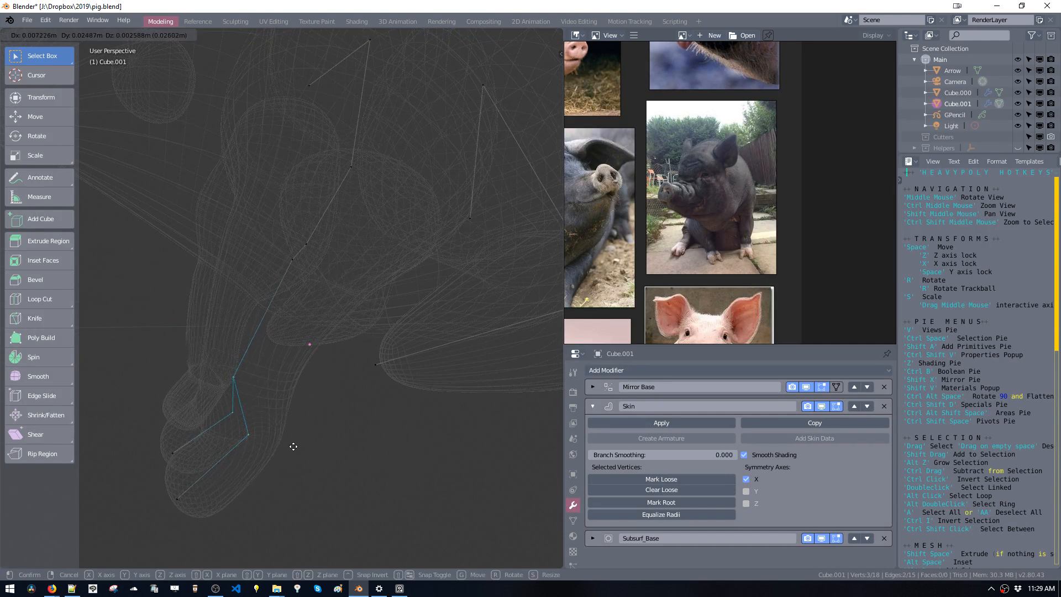
{"action": "left_click", "coordinate": [300, 441]}
Select the two toe tip vertices of the front foot and reposition them.
{"action": "left_click_drag", "start_coordinate": [135, 426], "coordinate": [225, 509]}
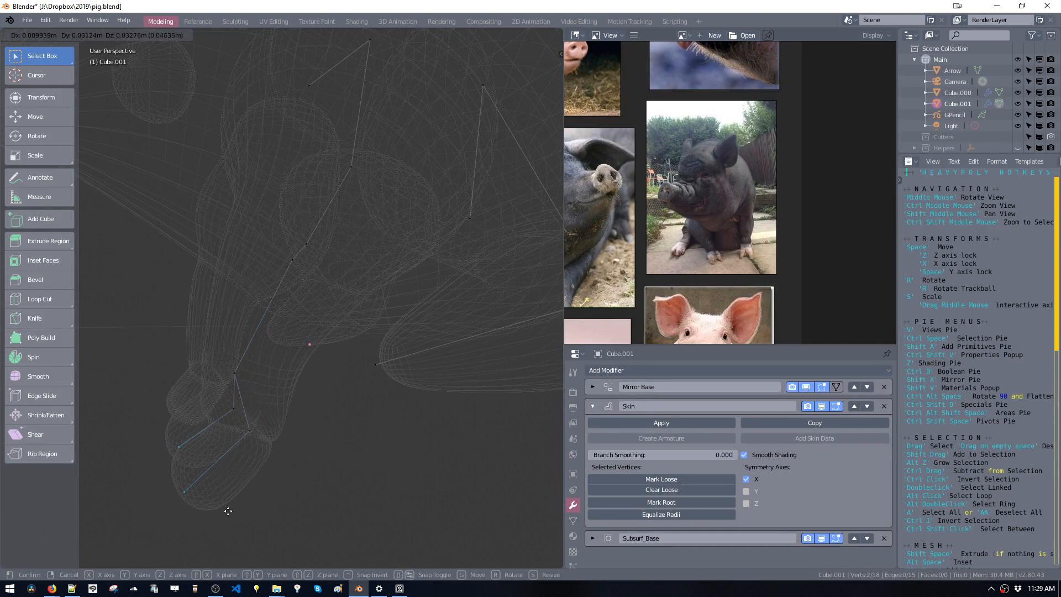
{"action": "middle_click_drag", "start_coordinate": [227, 498], "coordinate": [313, 468]}
{"action": "left_click", "coordinate": [384, 466]}
{"action": "key", "text": "space"}
{"action": "left_click", "coordinate": [431, 443]}
Extrude the two toe tip vertices and resize the skin radius at the toe ends.
{"action": "key", "text": "shift+space"}
{"action": "left_click", "coordinate": [435, 450]}
{"action": "key", "text": "s"}
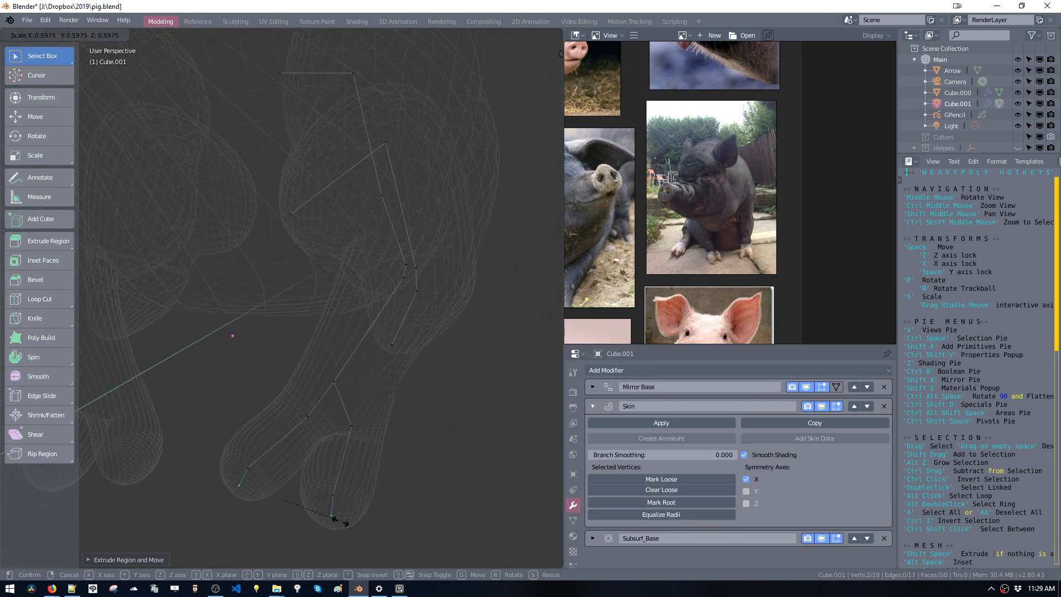
{"action": "left_click", "coordinate": [347, 508]}
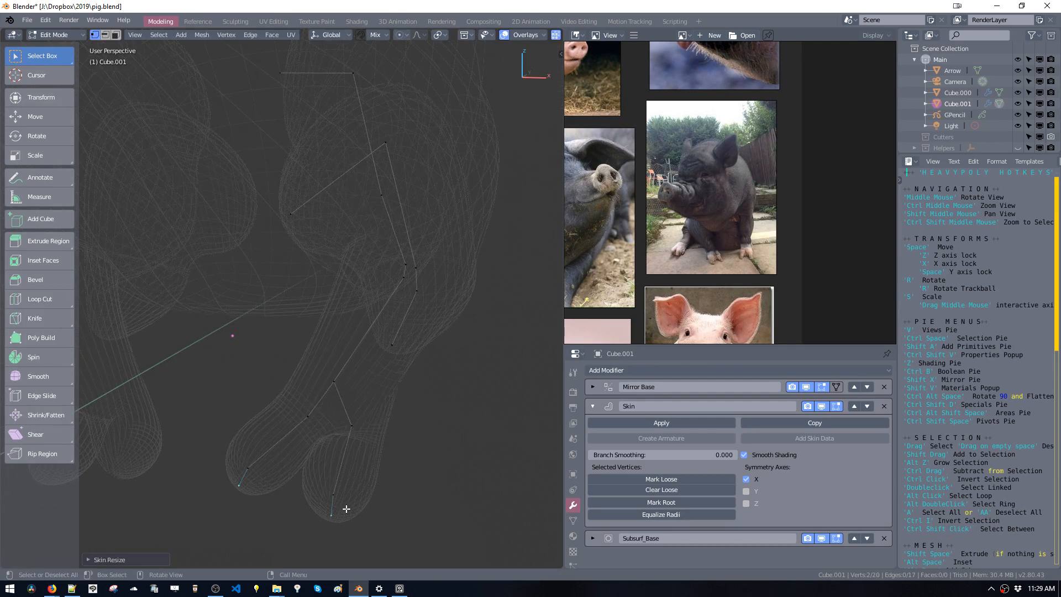
Move and scale the two mid-toe vertices, then slide them along the toe edges to shape the trotter.
{"action": "key", "text": "g"}
{"action": "left_click", "coordinate": [293, 473]}
{"action": "middle_click_drag", "start_coordinate": [294, 474], "coordinate": [277, 453]}
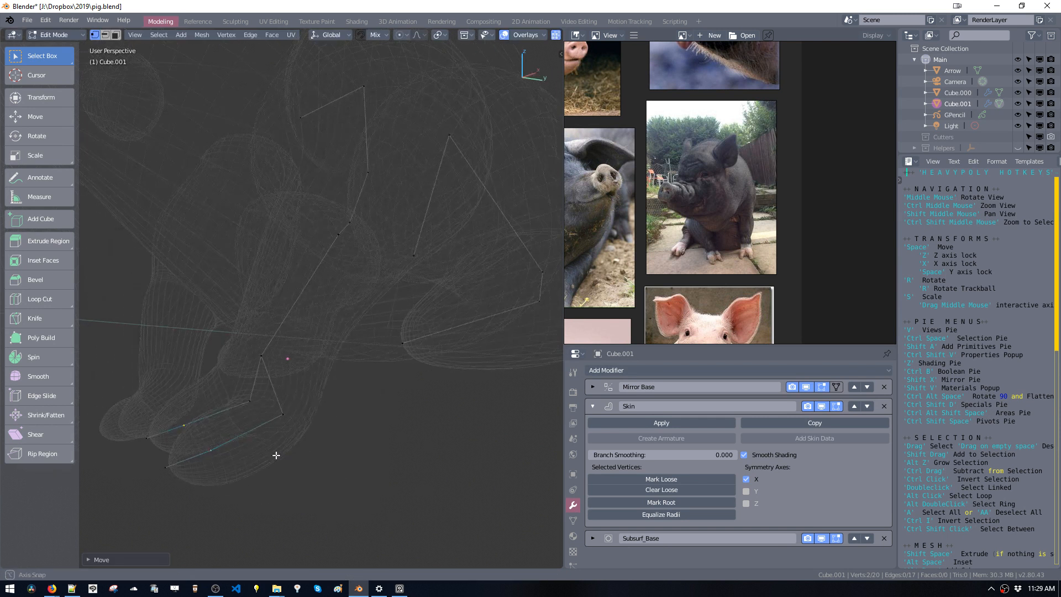
{"action": "key", "text": "s"}
{"action": "key", "text": "g"}
{"action": "key", "text": "g"}
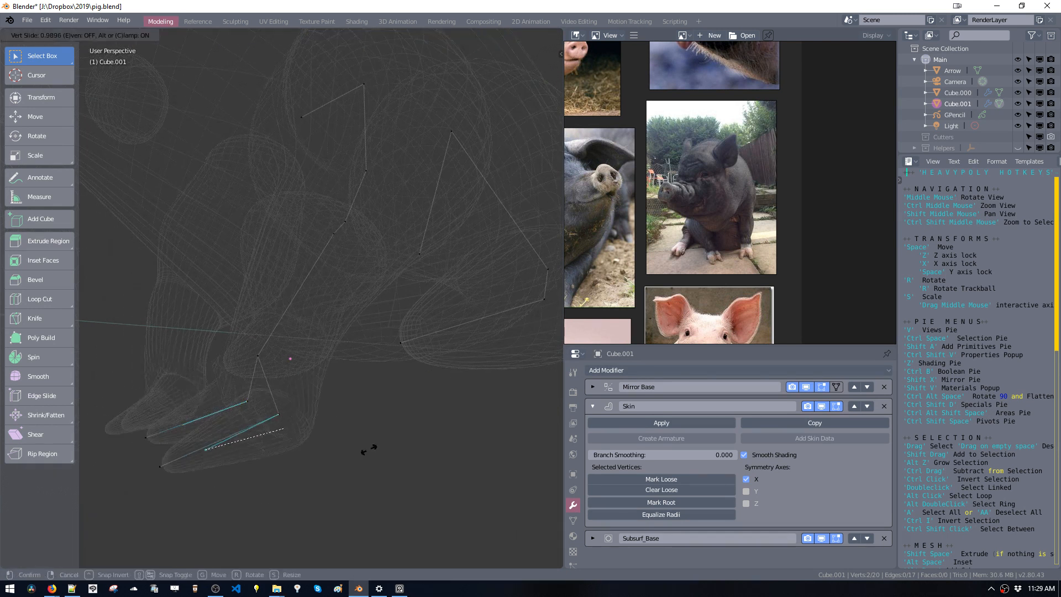
{"action": "left_click", "coordinate": [318, 465]}
{"action": "middle_click_drag", "start_coordinate": [317, 465], "coordinate": [344, 473]}
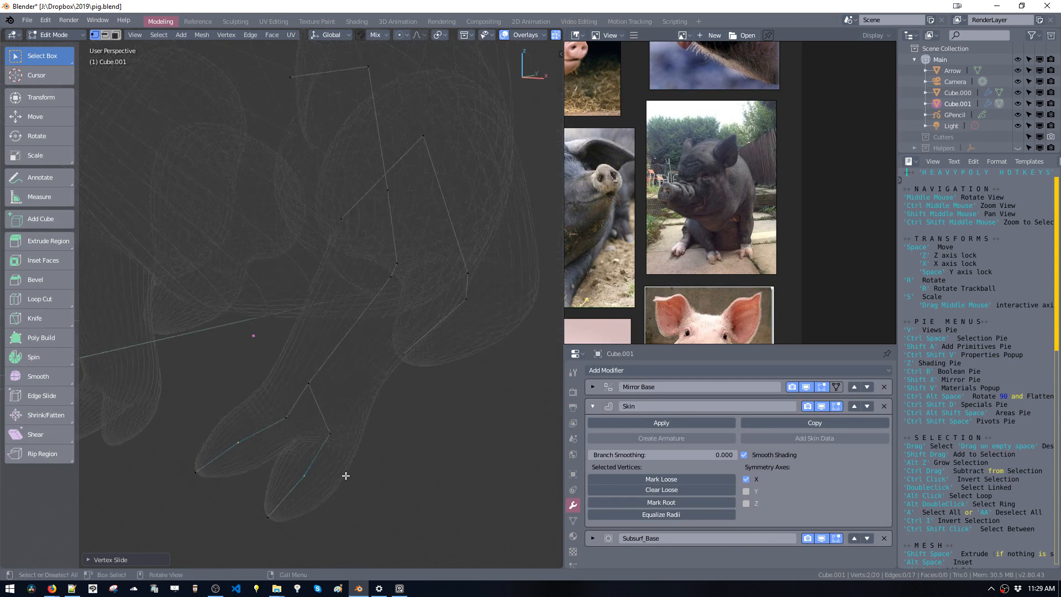
Slide the two mid-toe vertices along their edges once more and check the trotters on the whole body in Object Mode.
{"action": "key", "text": "g"}
{"action": "key", "text": "g"}
{"action": "left_click", "coordinate": [365, 463]}
{"action": "scroll", "coordinate": [365, 463], "scroll_direction": "down", "scroll_amount": 5}
{"action": "key", "text": "Tab"}
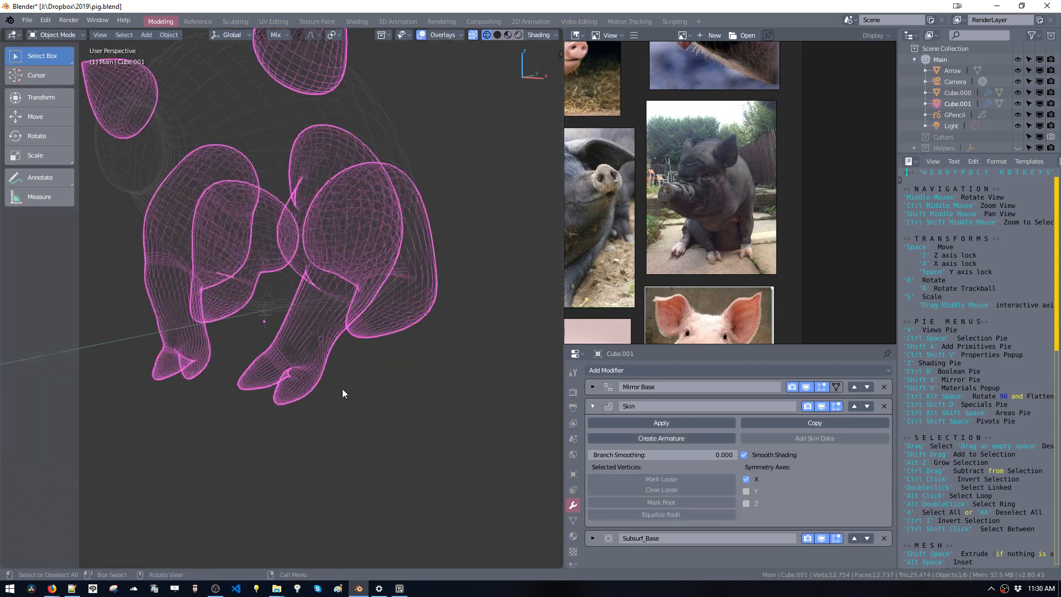
{"action": "mouse_move", "coordinate": [343, 391]}
{"action": "middle_mouse_down"}
{"action": "mouse_move", "coordinate": [386, 416]}
{"action": "mouse_move", "coordinate": [353, 402]}
{"action": "mouse_move", "coordinate": [353, 367]}
{"action": "mouse_move", "coordinate": [440, 347]}
{"action": "mouse_move", "coordinate": [339, 360]}
{"action": "middle_mouse_up"}
{"action": "key", "text": "shift+z"}
{"action": "scroll", "coordinate": [343, 361], "scroll_direction": "up", "scroll_amount": 4}
Select the two vertices at the middle of the front leg and reposition them from the front and side views.
{"action": "key", "text": "Tab"}
{"action": "key", "text": "shift+z"}
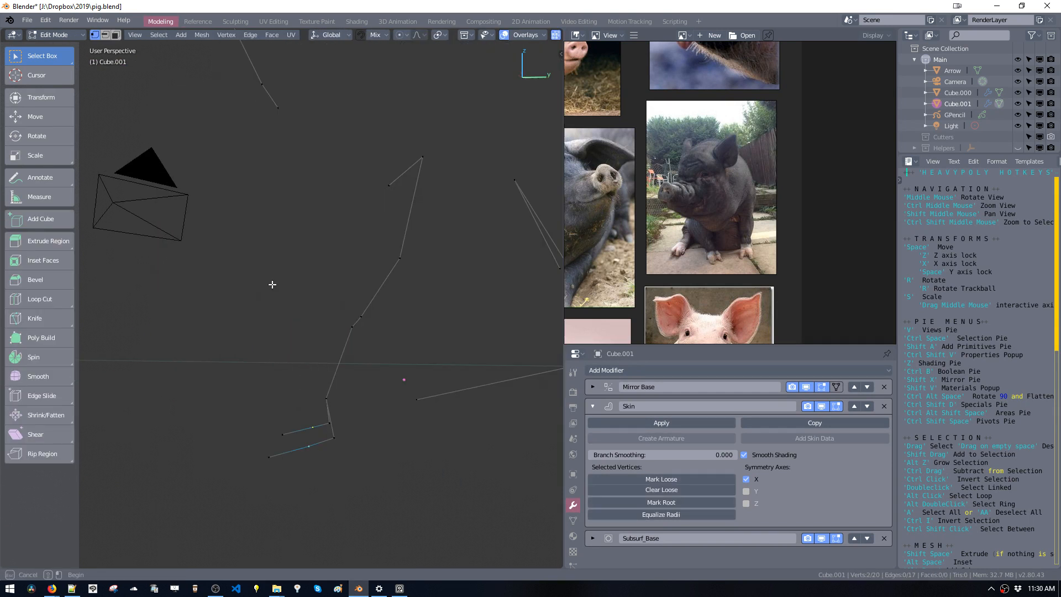
{"action": "key", "text": "shift+z"}
{"action": "key", "text": "shift+z"}
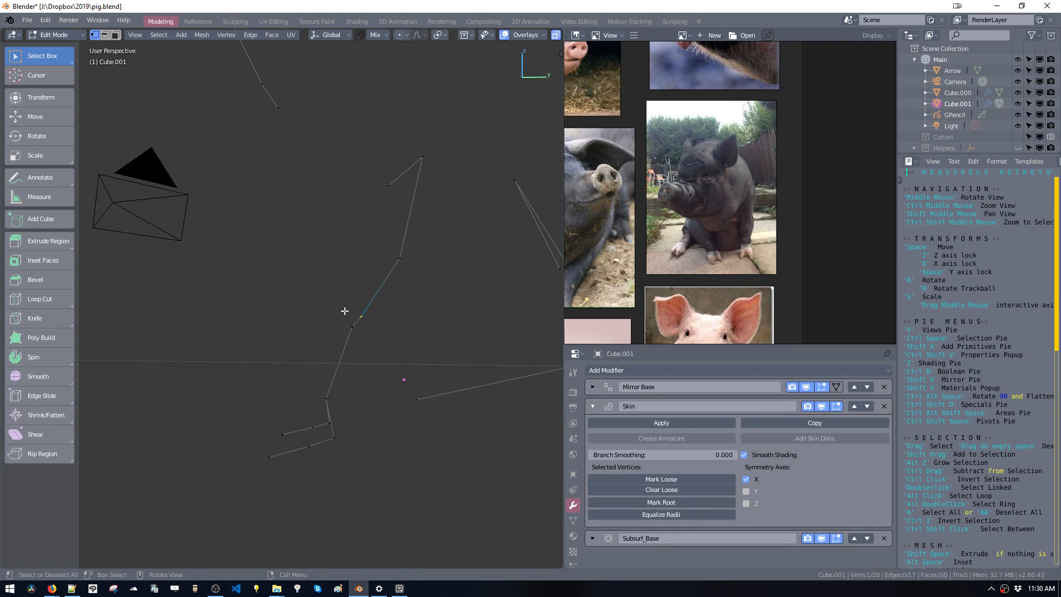
{"action": "left_click_drag", "start_coordinate": [343, 310], "coordinate": [382, 342], "text": "shift"}
{"action": "key", "text": "shift+z"}
{"action": "middle_click_drag", "start_coordinate": [382, 342], "coordinate": [451, 347]}
{"action": "scroll", "coordinate": [451, 347], "scroll_direction": "down", "scroll_amount": 2}
{"action": "key", "text": "space"}
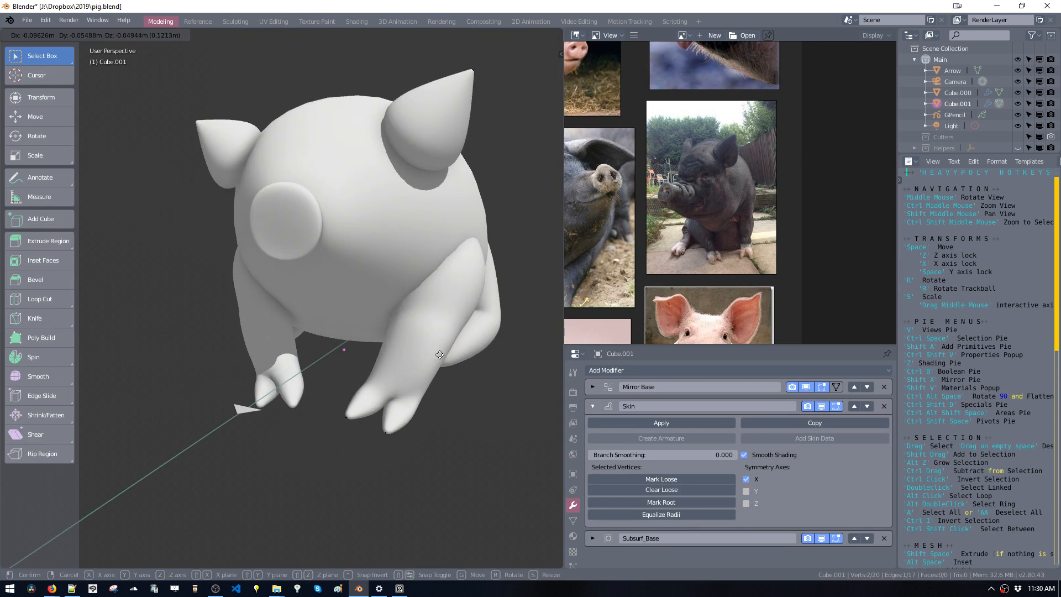
{"action": "left_click", "coordinate": [439, 361]}
{"action": "middle_click_drag", "start_coordinate": [439, 359], "coordinate": [337, 350]}
{"action": "key", "text": "space"}
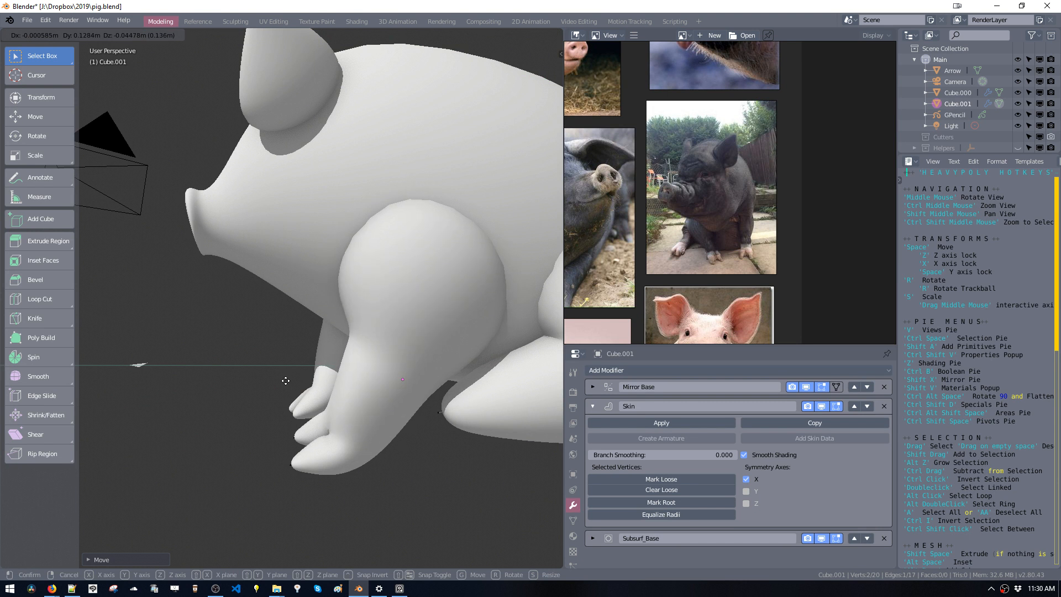
{"action": "left_click", "coordinate": [285, 381]}
Select the front foot's seven vertices, then move and rotate the whole foot.
{"action": "middle_click_drag", "start_coordinate": [286, 381], "coordinate": [326, 393]}
{"action": "left_click_drag", "start_coordinate": [315, 402], "coordinate": [415, 479]}
{"action": "left_click_drag", "start_coordinate": [298, 373], "coordinate": [328, 396]}
{"action": "key", "text": "alt+z"}
{"action": "middle_click_drag", "start_coordinate": [327, 396], "coordinate": [424, 432]}
{"action": "key", "text": "space"}
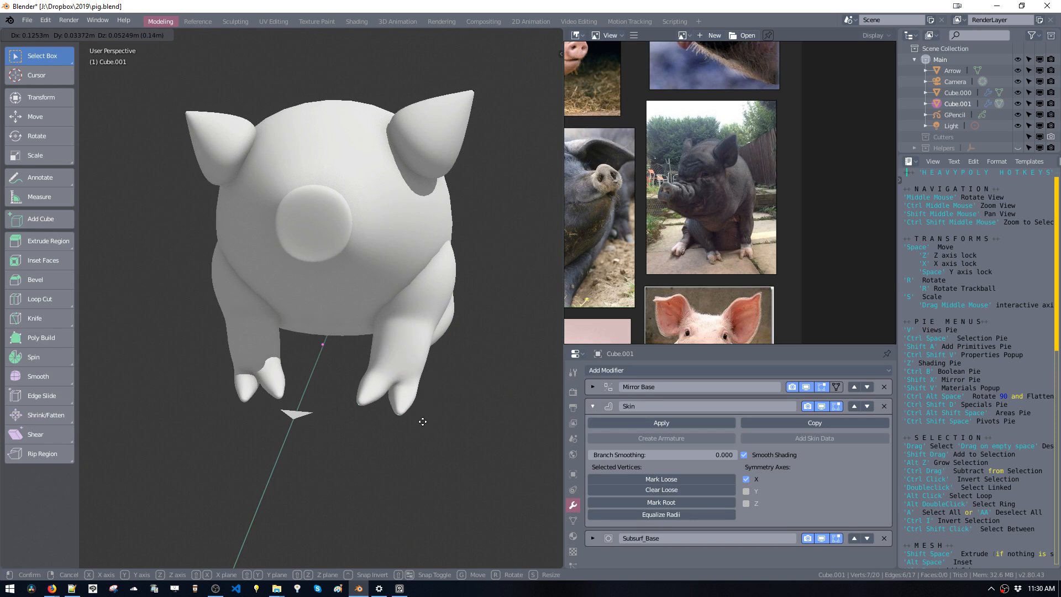
{"action": "left_click", "coordinate": [421, 426]}
{"action": "middle_click_drag", "start_coordinate": [421, 426], "coordinate": [432, 422]}
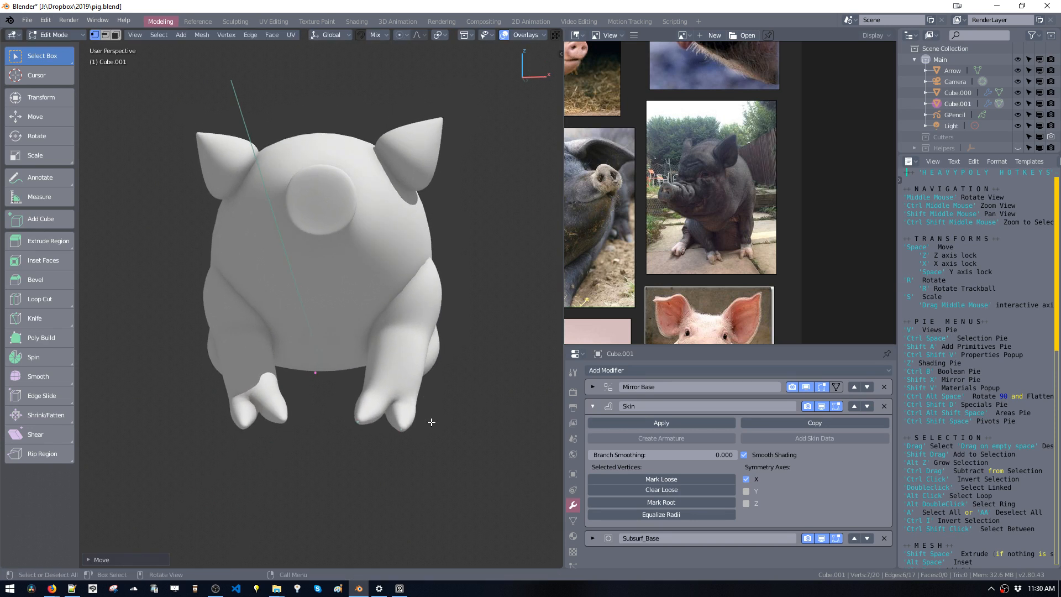
{"action": "key", "text": "r"}
{"action": "right_click", "coordinate": [464, 429]}
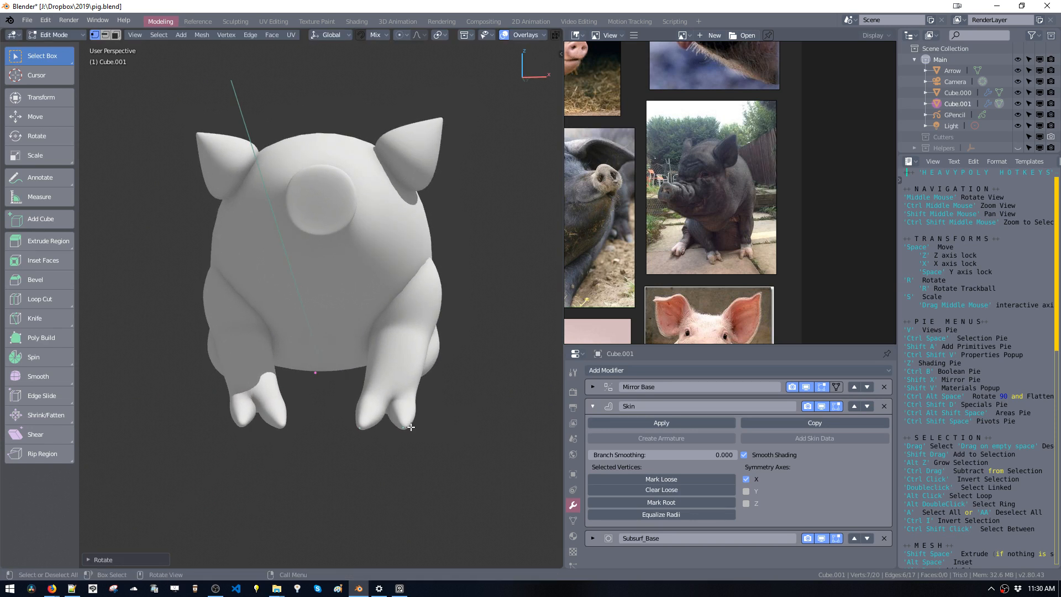
Select the outer toe tip vertex of the front foot and shift it along the X axis.
{"action": "left_click", "coordinate": [408, 427]}
{"action": "key", "text": "space"}
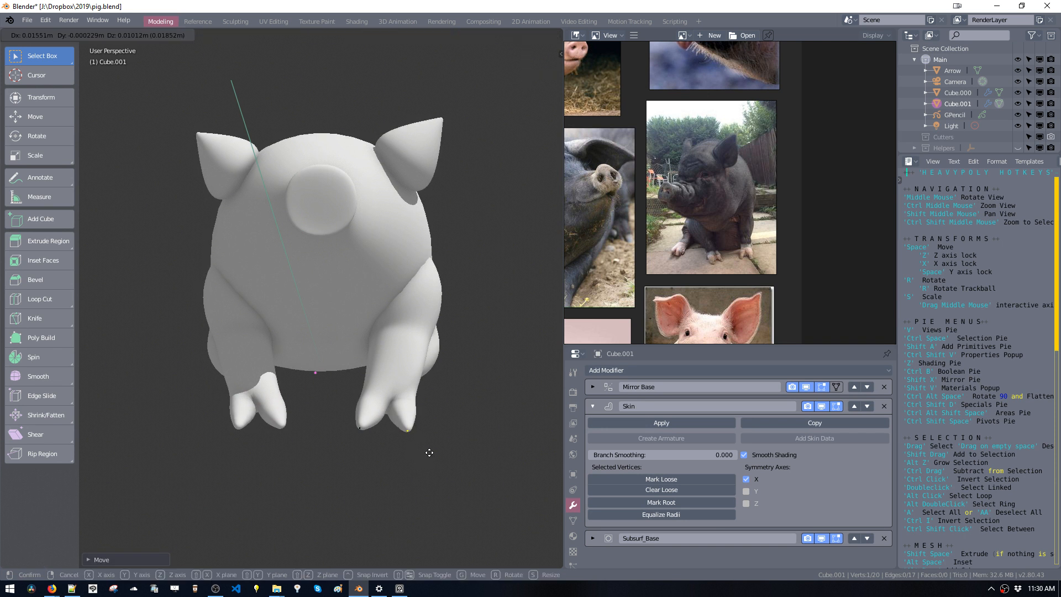
{"action": "key", "text": "x"}
{"action": "left_click", "coordinate": [406, 458]}
{"action": "middle_click_drag", "start_coordinate": [405, 459], "coordinate": [226, 366]}
{"action": "key", "text": "Tab"}
{"action": "key", "text": "Tab"}
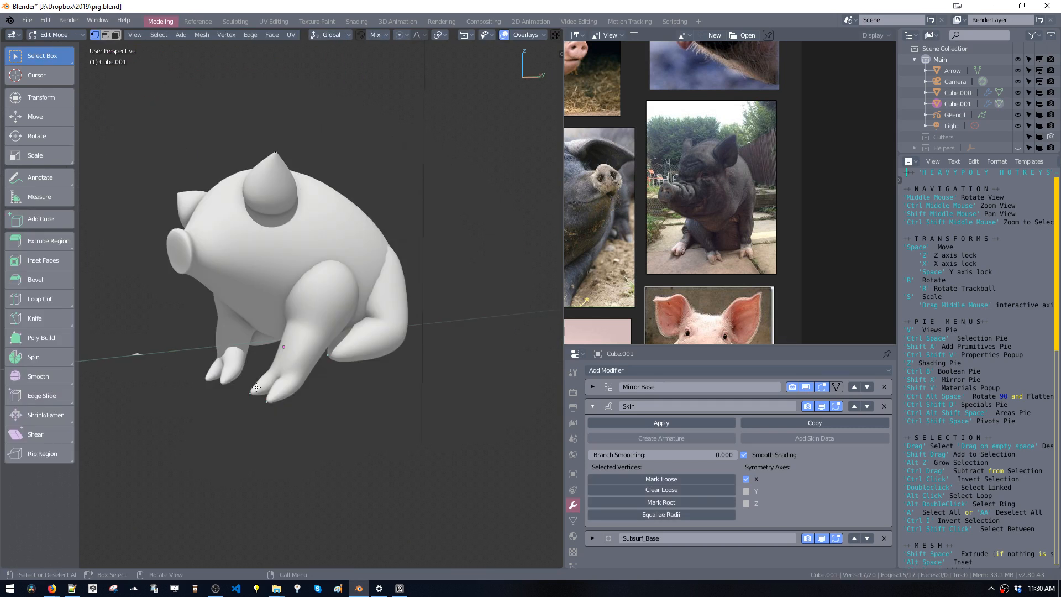
Scale the entire linked front leg down to about 0.65 and move it against the body.
{"action": "key", "text": "s"}
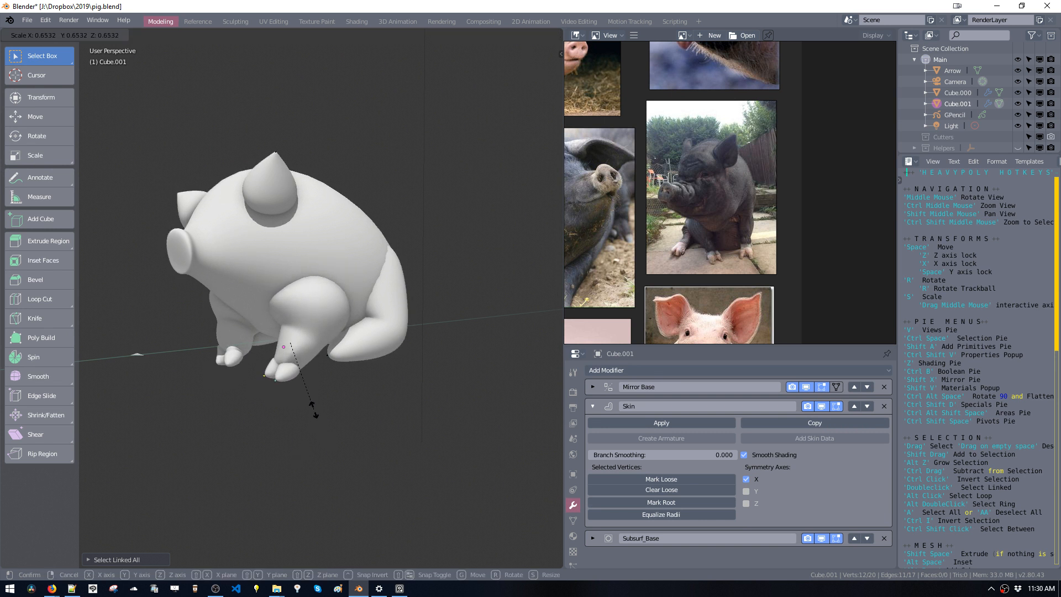
{"action": "left_click", "coordinate": [310, 408]}
{"action": "middle_click_drag", "start_coordinate": [310, 408], "coordinate": [377, 391]}
{"action": "key", "text": "g"}
{"action": "left_click", "coordinate": [368, 379]}
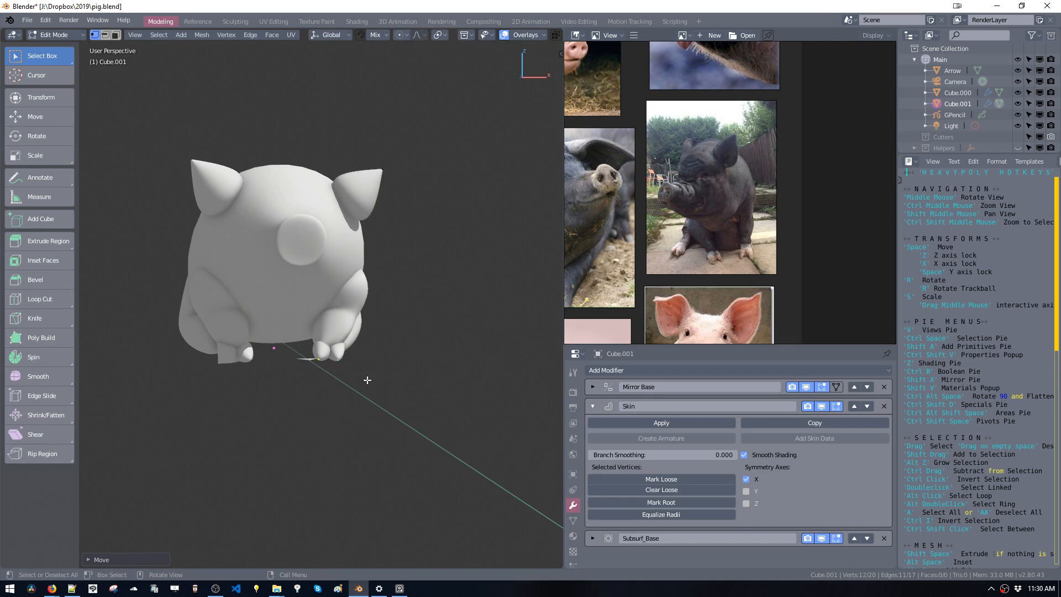
Fine-tune the position of the scaled front leg as seen from the front.
{"action": "middle_click_drag", "start_coordinate": [366, 380], "coordinate": [341, 380]}
{"action": "key", "text": "space"}
{"action": "middle_click_drag", "start_coordinate": [343, 381], "coordinate": [354, 383]}
{"action": "left_click", "coordinate": [351, 384]}
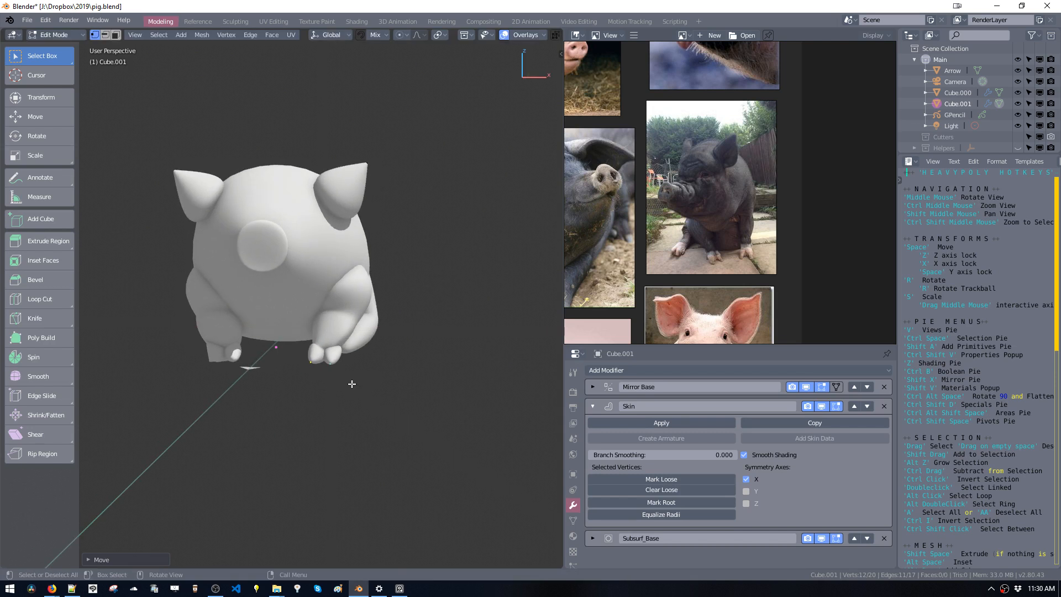
{"action": "key", "text": "shift+x"}
{"action": "left_click", "coordinate": [383, 340]}
{"action": "key", "text": "shift+x"}
{"action": "left_click", "coordinate": [392, 347]}
{"action": "mouse_move", "coordinate": [392, 347]}
{"action": "middle_mouse_down"}
{"action": "mouse_move", "coordinate": [313, 381]}
{"action": "mouse_move", "coordinate": [399, 367]}
{"action": "middle_mouse_up"}
Move a single toe tip vertex of the front foot along the X axis to reshape the trotter.
{"action": "scroll", "coordinate": [280, 382], "scroll_direction": "up", "scroll_amount": 4}
{"action": "left_click", "coordinate": [256, 389]}
{"action": "middle_click_drag", "start_coordinate": [256, 388], "coordinate": [371, 413]}
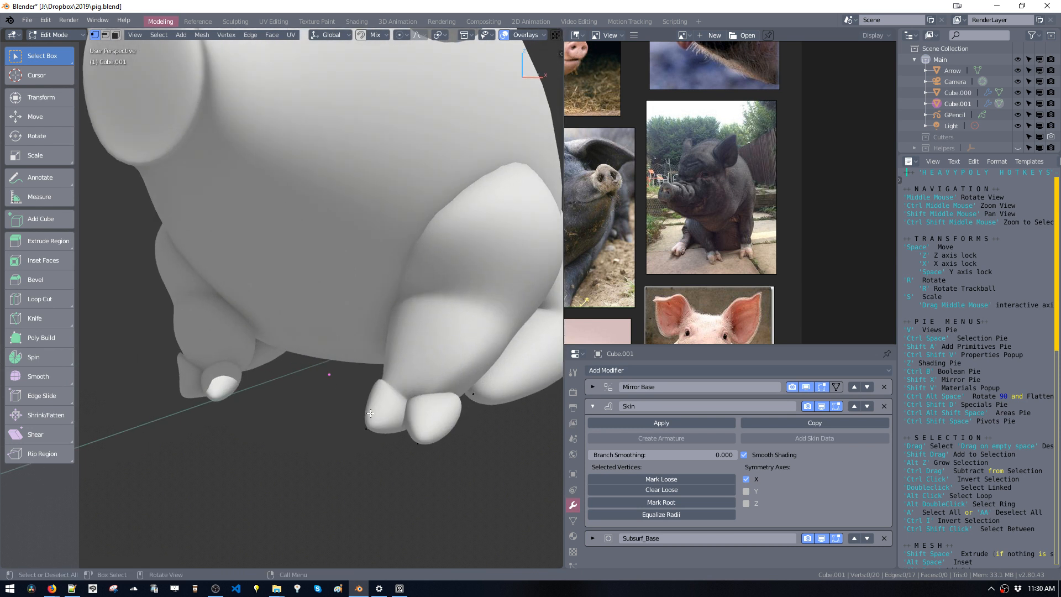
{"action": "key", "text": "g"}
{"action": "key", "text": "x"}
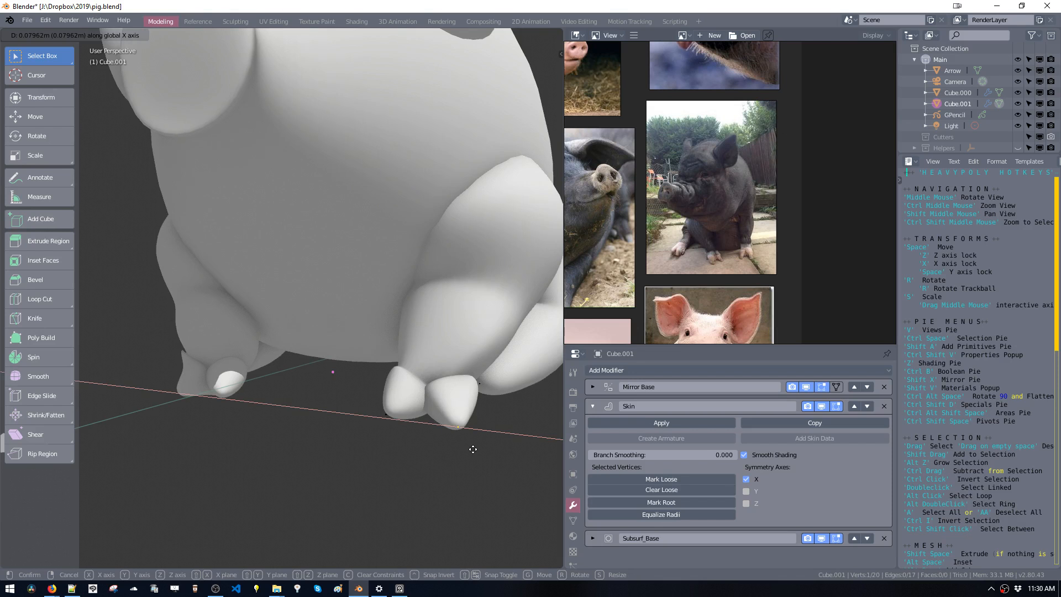
{"action": "left_click", "coordinate": [464, 446]}
{"action": "middle_click_drag", "start_coordinate": [465, 446], "coordinate": [378, 324]}
{"action": "key", "text": "Tab"}
{"action": "key", "text": "Tab"}
Select the two upper vertices of the front leg and move them to reshape the shoulder.
{"action": "left_click_drag", "start_coordinate": [355, 255], "coordinate": [410, 304]}
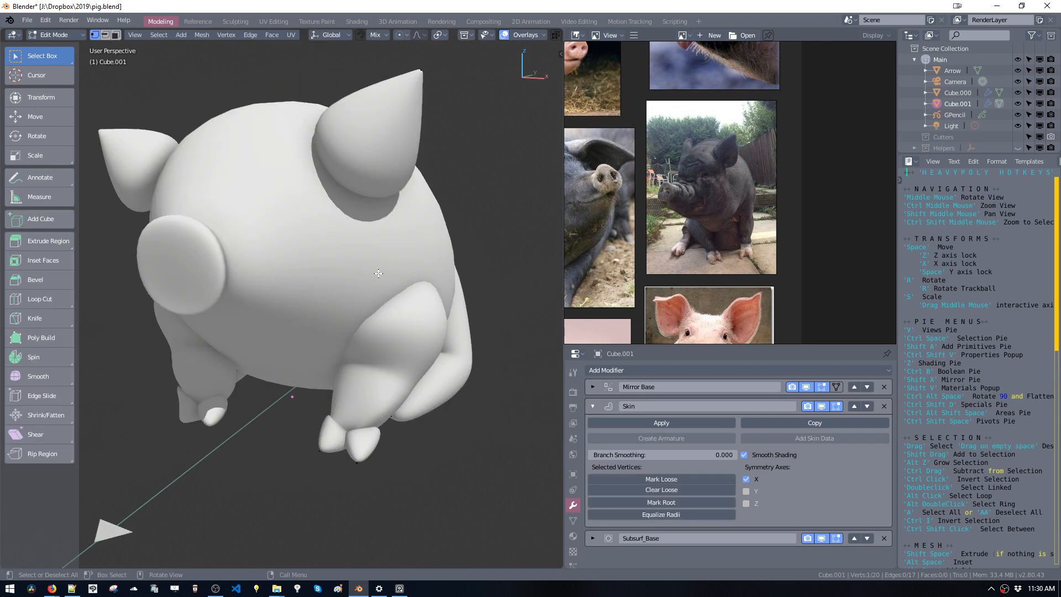
{"action": "middle_click_drag", "start_coordinate": [376, 274], "coordinate": [429, 275]}
{"action": "left_click_drag", "start_coordinate": [384, 247], "coordinate": [408, 288]}
{"action": "left_click_drag", "start_coordinate": [354, 258], "coordinate": [386, 285]}
{"action": "middle_click_drag", "start_coordinate": [386, 285], "coordinate": [270, 286]}
{"action": "key", "text": "space"}
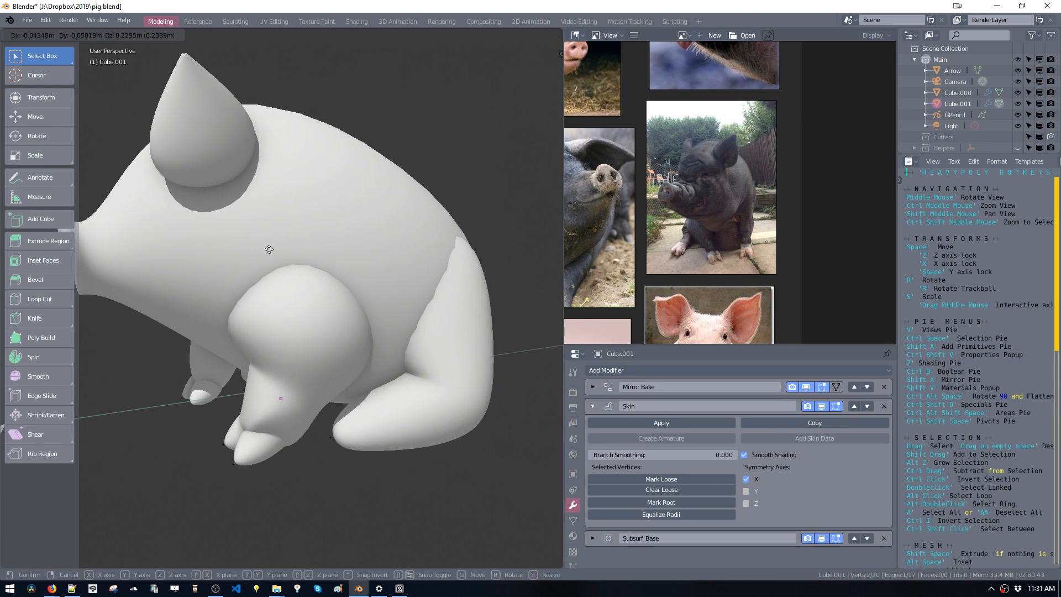
{"action": "left_click", "coordinate": [269, 247]}
Raise the topmost shoulder vertex to taper the upper front leg into the body.
{"action": "left_click_drag", "start_coordinate": [272, 238], "coordinate": [329, 255]}
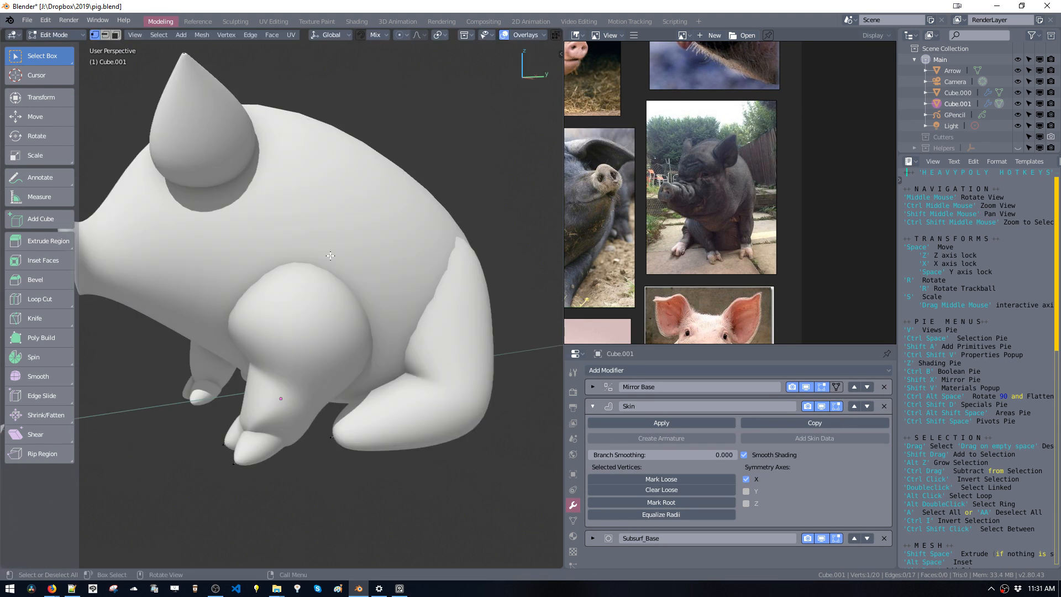
{"action": "key", "text": "space"}
{"action": "left_click", "coordinate": [338, 207]}
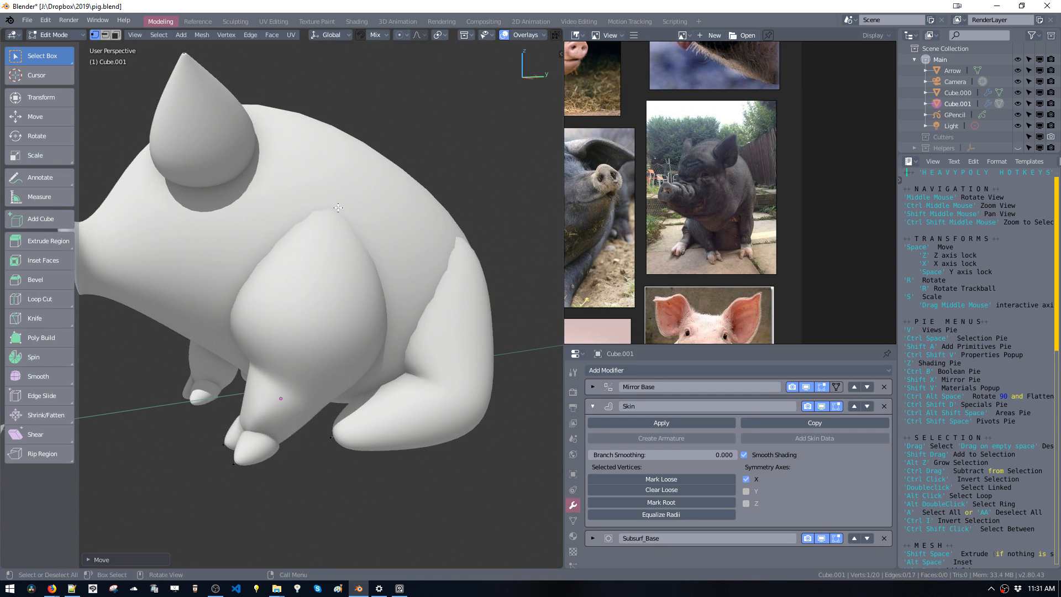
{"action": "middle_click_drag", "start_coordinate": [338, 208], "coordinate": [350, 345]}
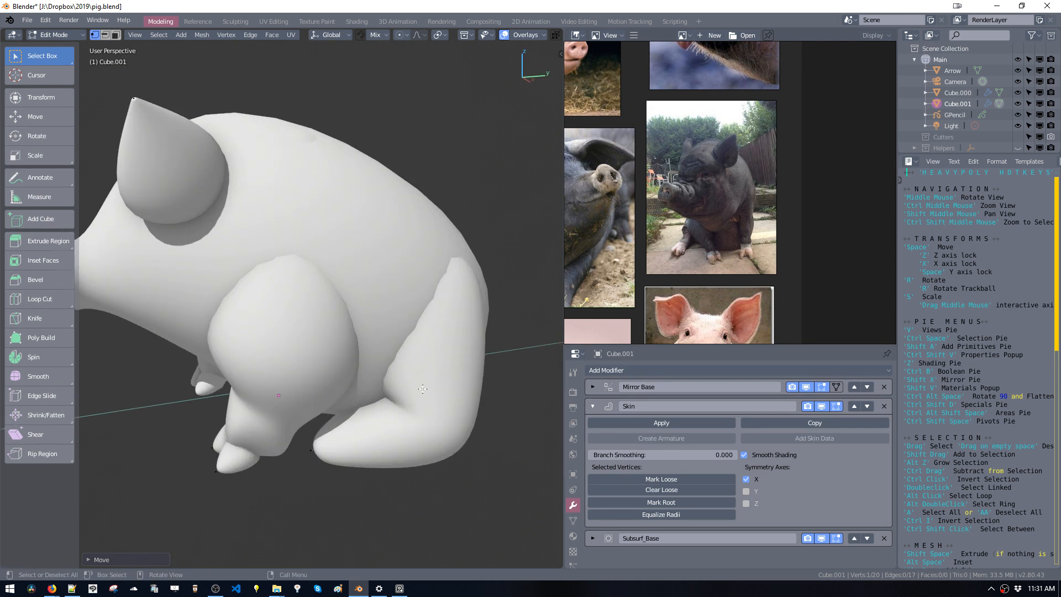
{"action": "key", "text": "ctrl+space"}
{"action": "key", "text": "ctrl+space"}
Select two vertices at the bend of the hind leg and reposition them from the side.
{"action": "middle_click_drag", "start_coordinate": [323, 280], "coordinate": [277, 301], "text": "shift"}
{"action": "left_click_drag", "start_coordinate": [318, 342], "coordinate": [406, 441]}
{"action": "left_click_drag", "start_coordinate": [357, 401], "coordinate": [392, 444]}
{"action": "middle_click_drag", "start_coordinate": [384, 425], "coordinate": [354, 415], "text": "alt"}
{"action": "key", "text": "space"}
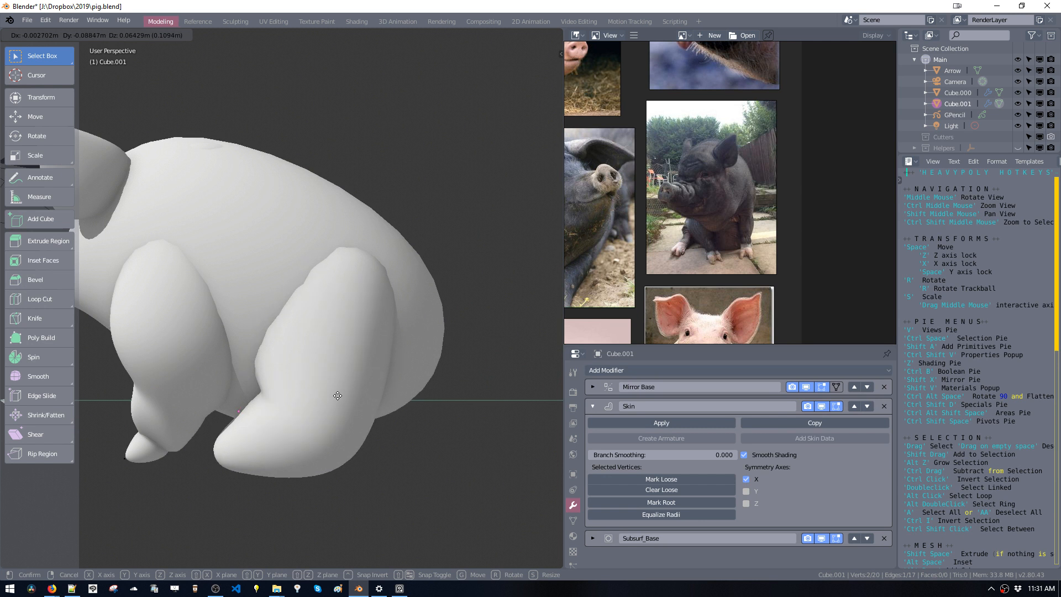
{"action": "left_click", "coordinate": [345, 397]}
Check the pig reference photos and separate the hind leg's vertices into their own object.
{"action": "middle_click_drag", "start_coordinate": [680, 268], "coordinate": [852, 86]}
{"action": "middle_click_drag", "start_coordinate": [642, 200], "coordinate": [744, 238]}
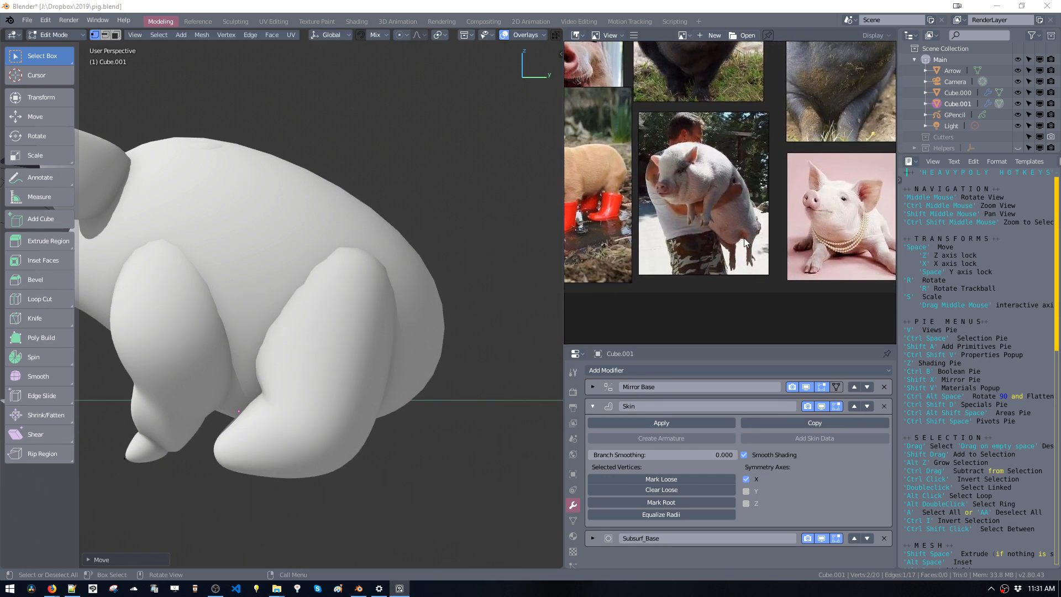
{"action": "middle_click_drag", "start_coordinate": [745, 238], "coordinate": [672, 309]}
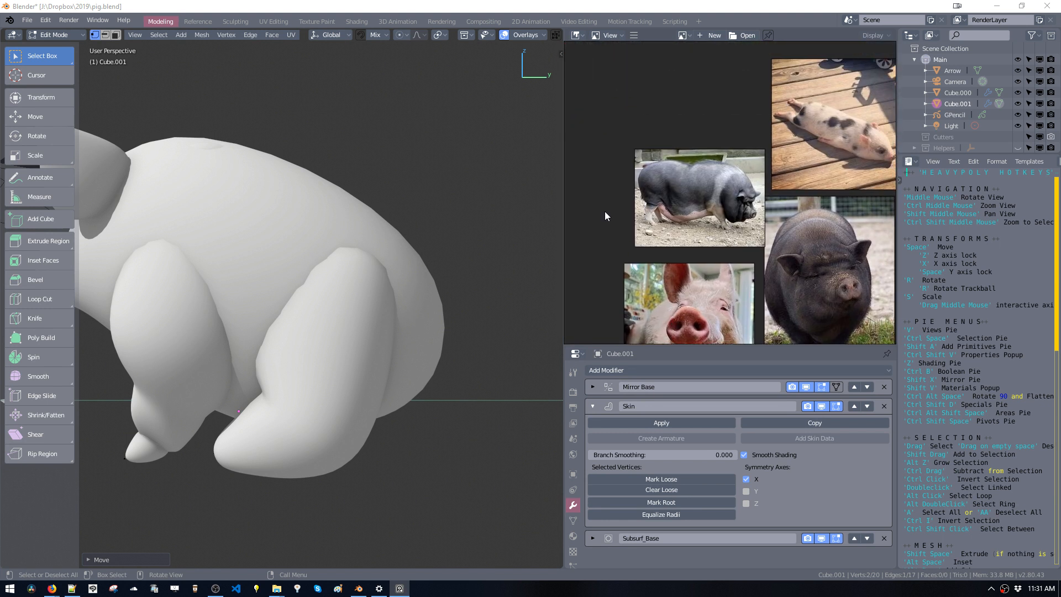
{"action": "middle_click_drag", "start_coordinate": [331, 322], "coordinate": [392, 312]}
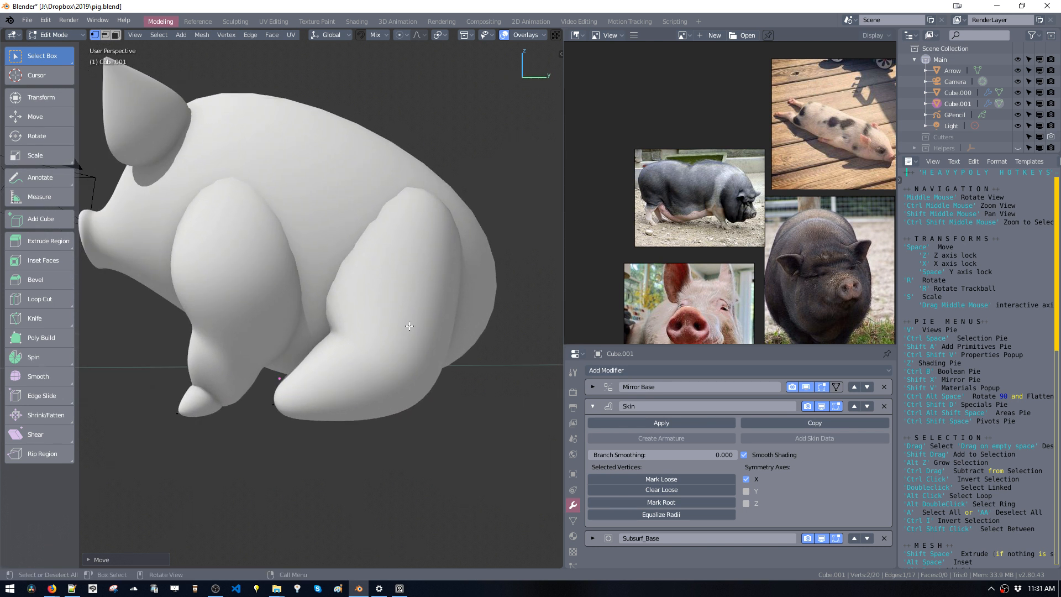
{"action": "left_click_drag", "start_coordinate": [242, 168], "coordinate": [392, 344]}
{"action": "key", "text": "p"}
{"action": "left_click", "coordinate": [369, 333]}
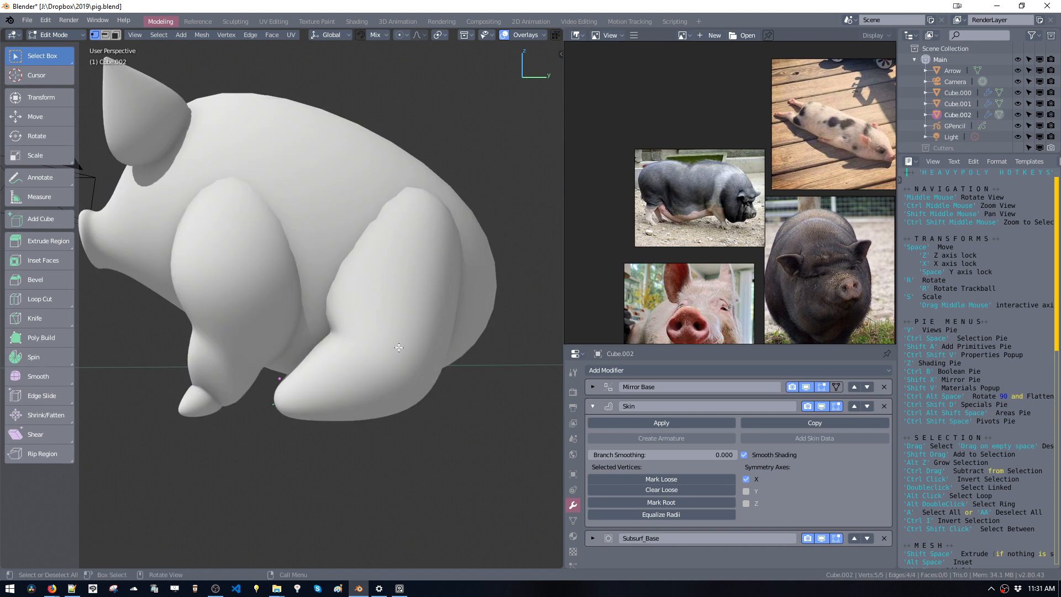
Select all vertices of the separated hind leg and reposition the leg along the body.
{"action": "left_click_drag", "start_coordinate": [227, 176], "coordinate": [457, 452]}
{"action": "key", "text": "space"}
{"action": "key", "text": "space"}
{"action": "left_click", "coordinate": [449, 405]}
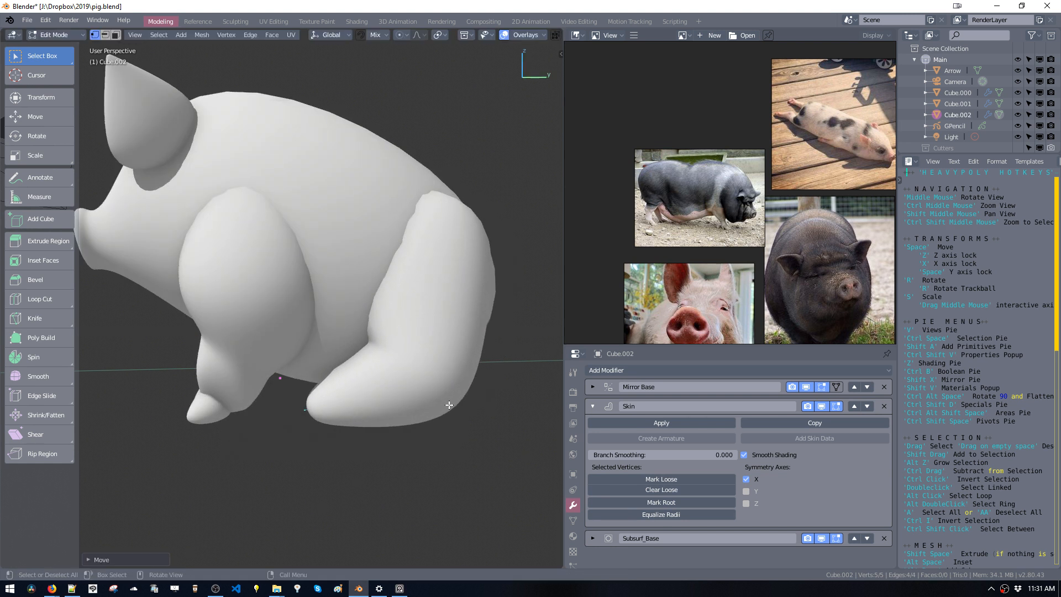
{"action": "mouse_move", "coordinate": [449, 405]}
{"action": "middle_mouse_down"}
{"action": "mouse_move", "coordinate": [434, 392]}
{"action": "mouse_move", "coordinate": [450, 398]}
{"action": "mouse_move", "coordinate": [431, 400]}
{"action": "middle_mouse_up"}
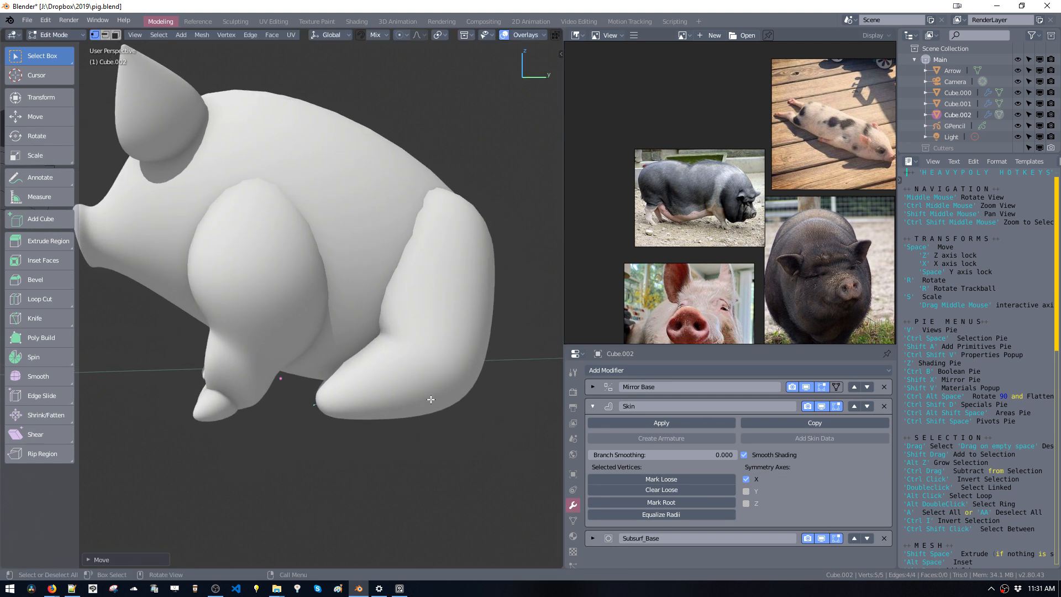
Move the vertex at the tip of the hind foot to shorten and raise the foot.
{"action": "middle_click_drag", "start_coordinate": [319, 410], "coordinate": [291, 303]}
{"action": "left_click_drag", "start_coordinate": [292, 308], "coordinate": [362, 414]}
{"action": "key", "text": "space"}
{"action": "left_click", "coordinate": [397, 420]}
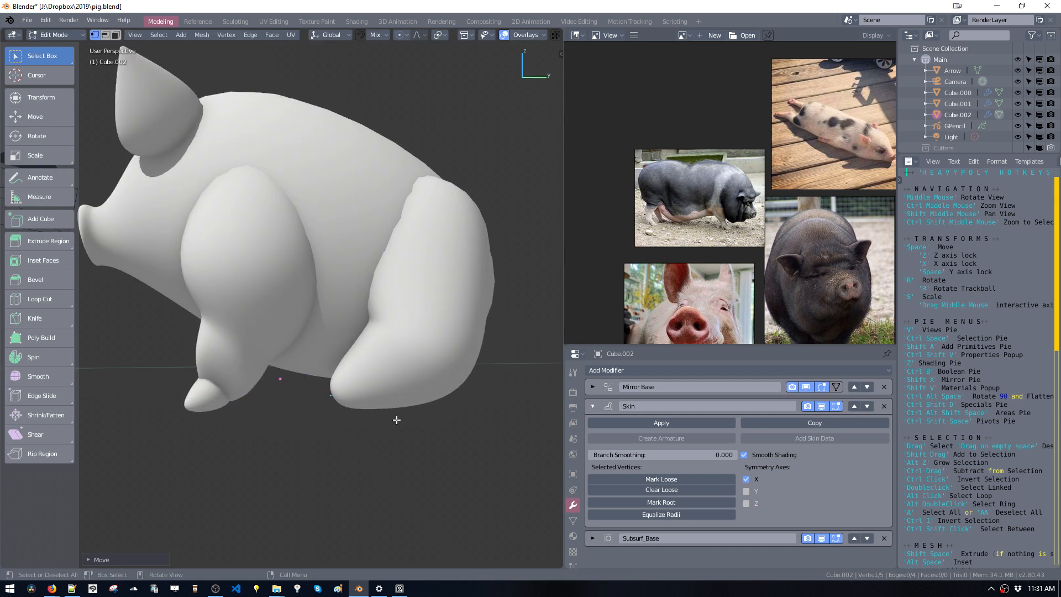
Reduce the skin radius of two vertices around the hind leg's heel to about 0.66.
{"action": "left_click_drag", "start_coordinate": [401, 317], "coordinate": [446, 410]}
{"action": "key", "text": "s"}
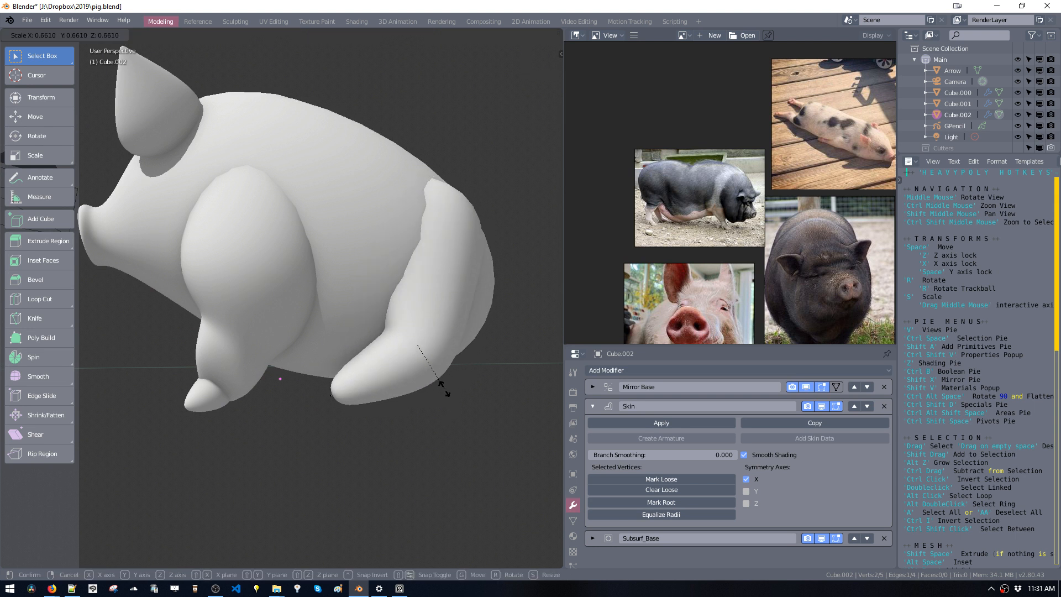
{"action": "left_click", "coordinate": [441, 385]}
Select the hind leg's upper thigh vertex, enlarge its skin radius and reposition it to form a rounded haunch.
{"action": "left_click_drag", "start_coordinate": [409, 304], "coordinate": [438, 337]}
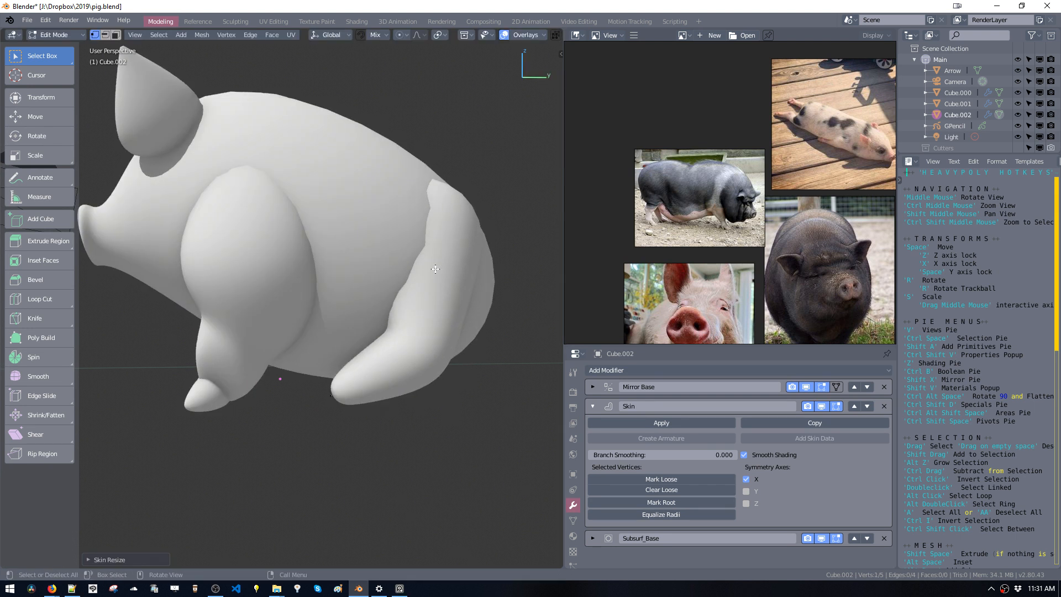
{"action": "middle_click_drag", "start_coordinate": [436, 269], "coordinate": [440, 310], "text": "shift"}
{"action": "left_click_drag", "start_coordinate": [375, 209], "coordinate": [453, 294]}
{"action": "middle_click_drag", "start_coordinate": [452, 280], "coordinate": [430, 322]}
{"action": "key", "text": "space"}
{"action": "left_click", "coordinate": [510, 287]}
{"action": "key", "text": "ctrl+a"}
{"action": "left_click", "coordinate": [482, 374]}
{"action": "key", "text": "space"}
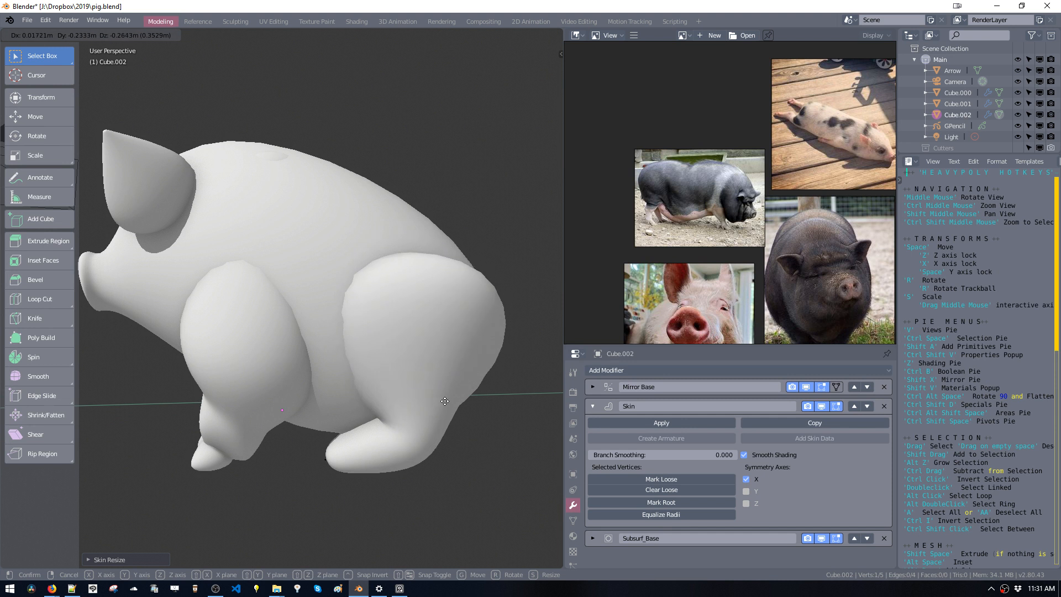
{"action": "left_click", "coordinate": [459, 394]}
Adjust the haunch vertex's position again and shift it inward along the X axis.
{"action": "middle_click_drag", "start_coordinate": [458, 394], "coordinate": [446, 372]}
{"action": "key", "text": "space"}
{"action": "key", "text": "space"}
{"action": "left_click", "coordinate": [387, 381]}
{"action": "key", "text": "space"}
{"action": "key", "text": "x"}
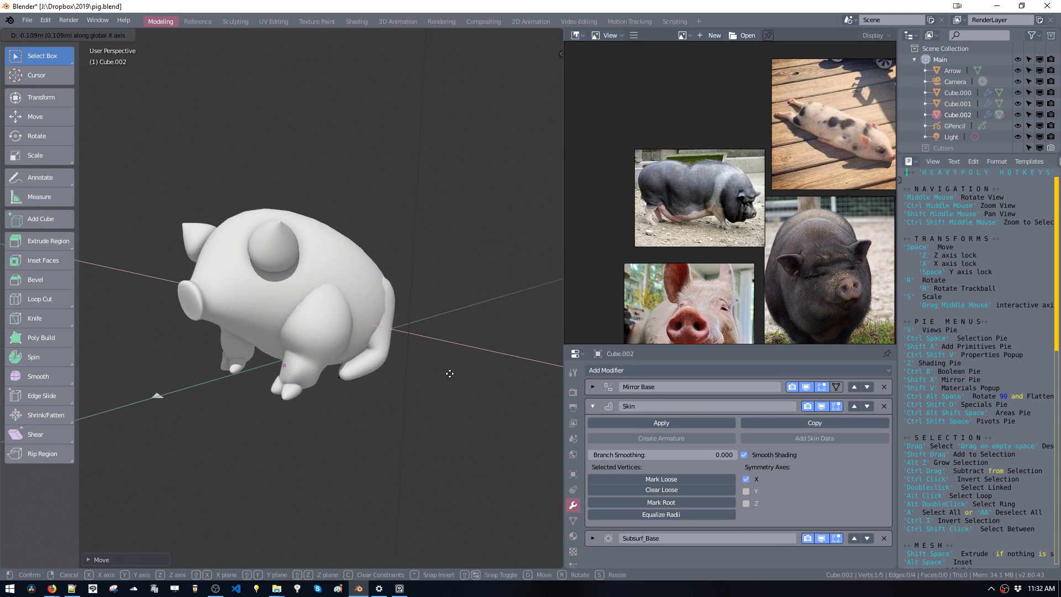
{"action": "left_click", "coordinate": [450, 374]}
Return to Object Mode, save the pig file and change the viewport shading.
{"action": "key", "text": "Tab"}
{"action": "mouse_move", "coordinate": [438, 329]}
{"action": "middle_mouse_down"}
{"action": "mouse_move", "coordinate": [360, 304]}
{"action": "mouse_move", "coordinate": [443, 255]}
{"action": "mouse_move", "coordinate": [540, 343]}
{"action": "middle_mouse_up"}
{"action": "key", "text": "ctrl+s"}
{"action": "key", "text": "z"}
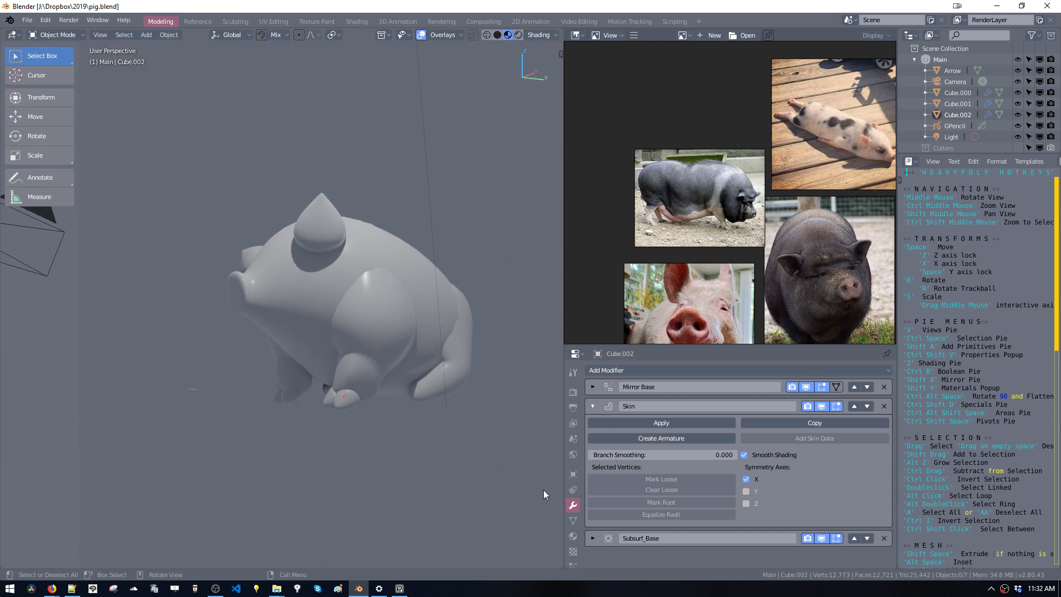
Assign the existing SSS material to the selected hind leg object.
{"action": "left_click", "coordinate": [573, 536]}
{"action": "left_click", "coordinate": [592, 417]}
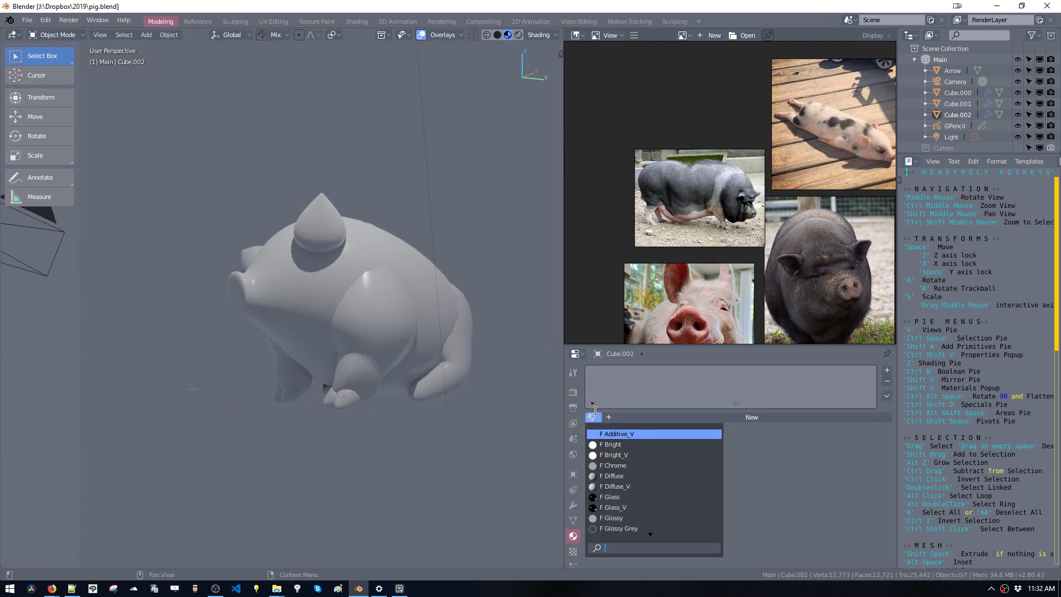
{"action": "type", "text": "ss"}
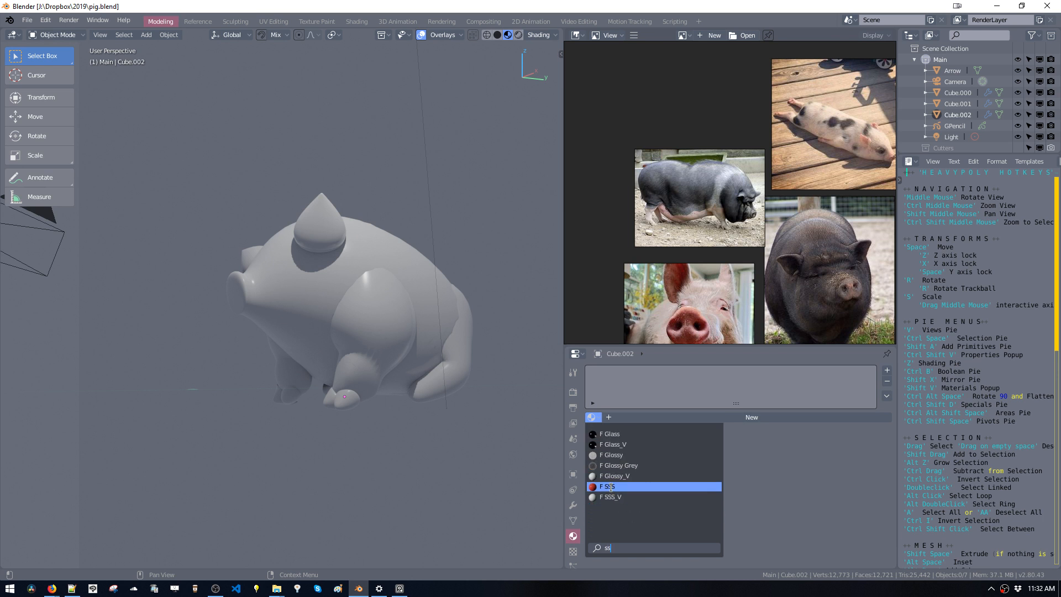
{"action": "left_click", "coordinate": [610, 486]}
Select the pig's body and assign the existing SSS material to it.
{"action": "middle_click_drag", "start_coordinate": [416, 283], "coordinate": [387, 289]}
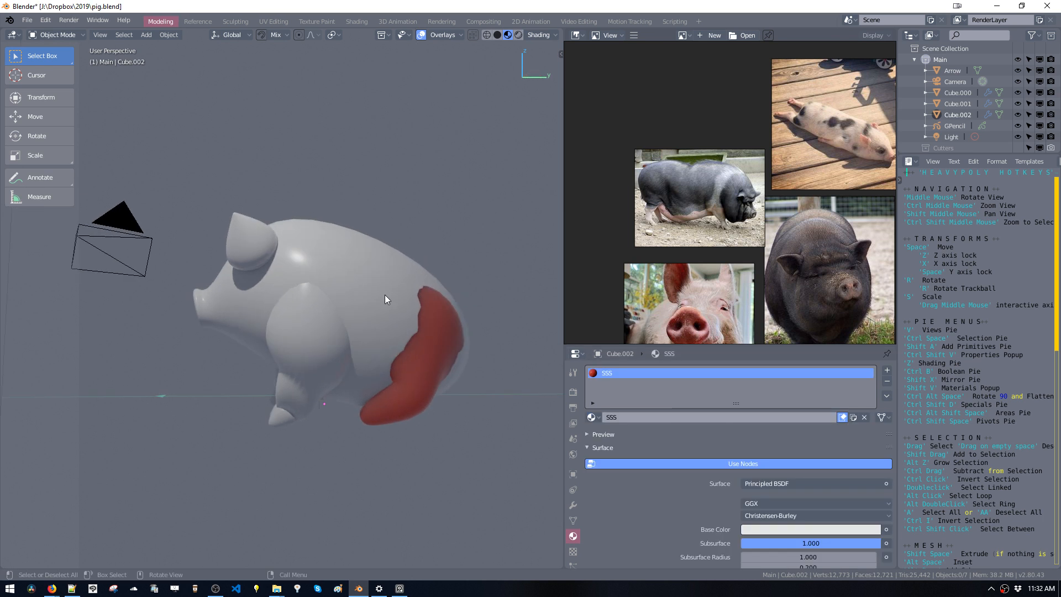
{"action": "left_click", "coordinate": [385, 299]}
{"action": "key", "text": "shift+v"}
{"action": "left_click", "coordinate": [453, 391]}
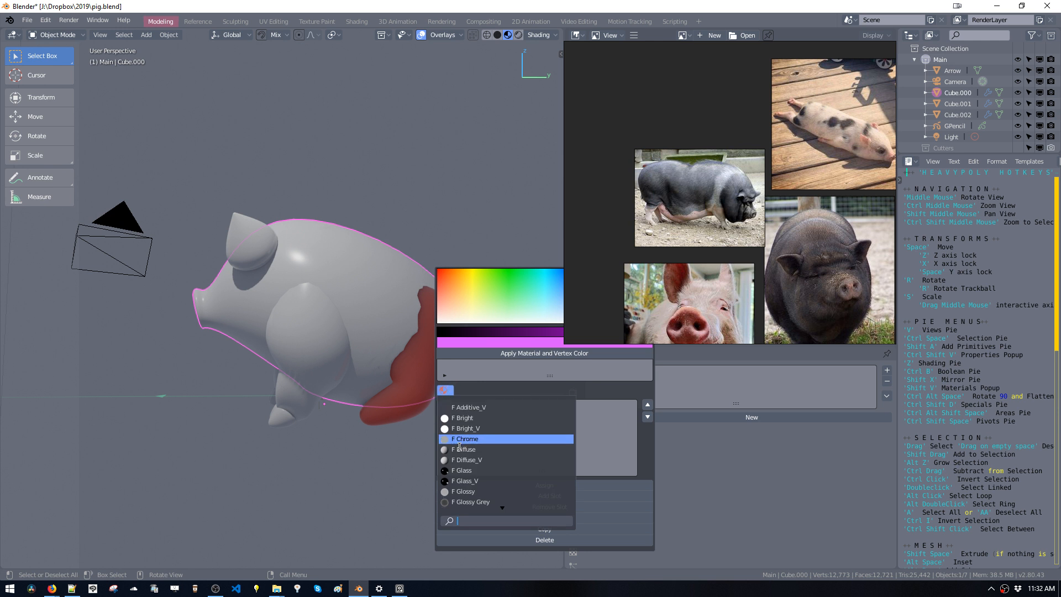
{"action": "type", "text": "sss"}
{"action": "left_click", "coordinate": [457, 407]}
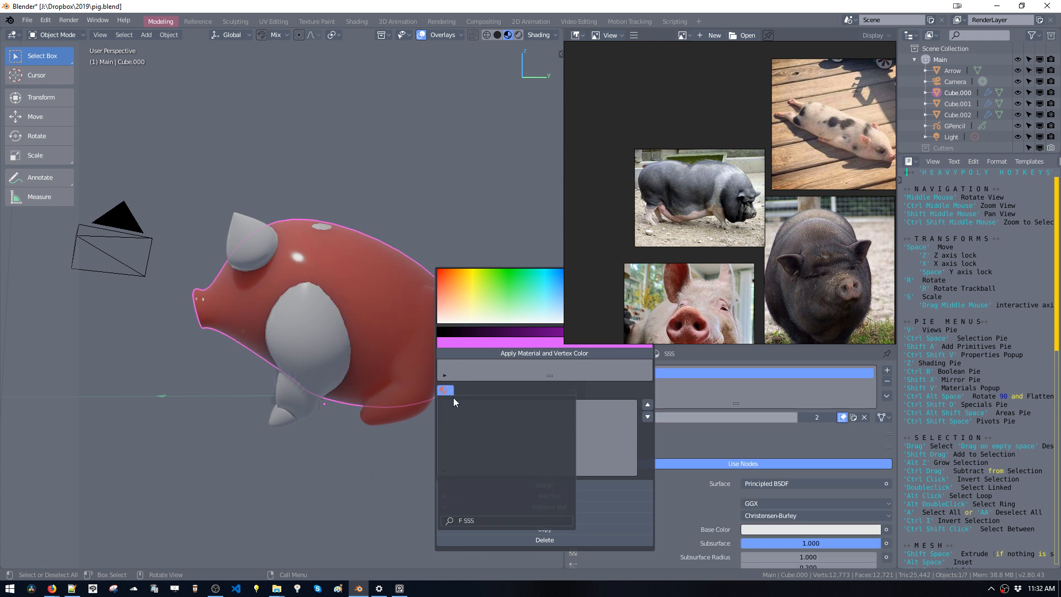
Assign the SSS material to the object containing the ears and front legs, and deselect everything.
{"action": "left_click", "coordinate": [328, 343]}
{"action": "key", "text": "shift+v"}
{"action": "left_click", "coordinate": [420, 414]}
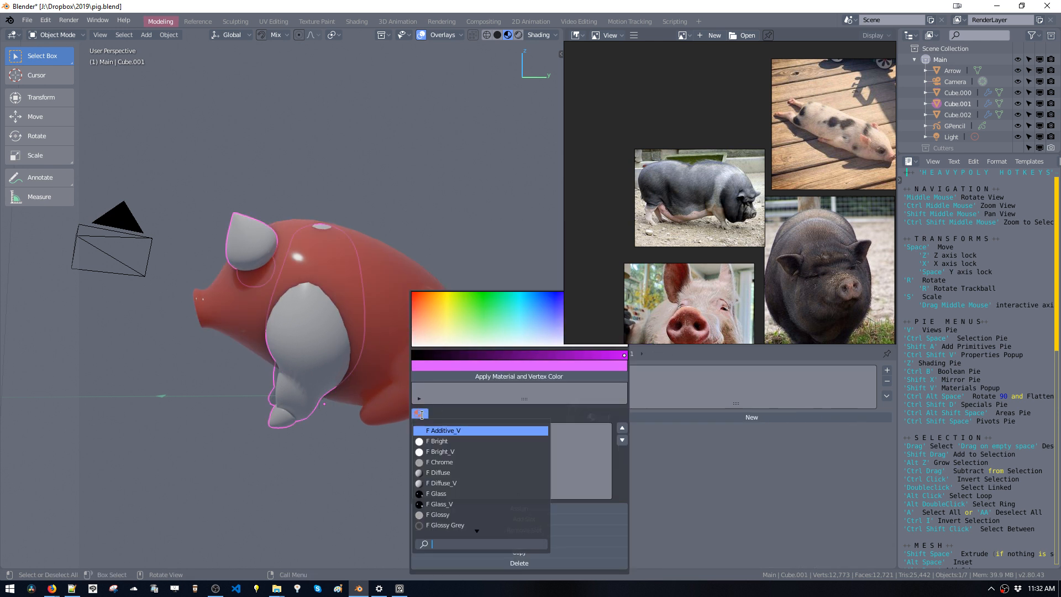
{"action": "type", "text": "sss"}
{"action": "left_click", "coordinate": [445, 431]}
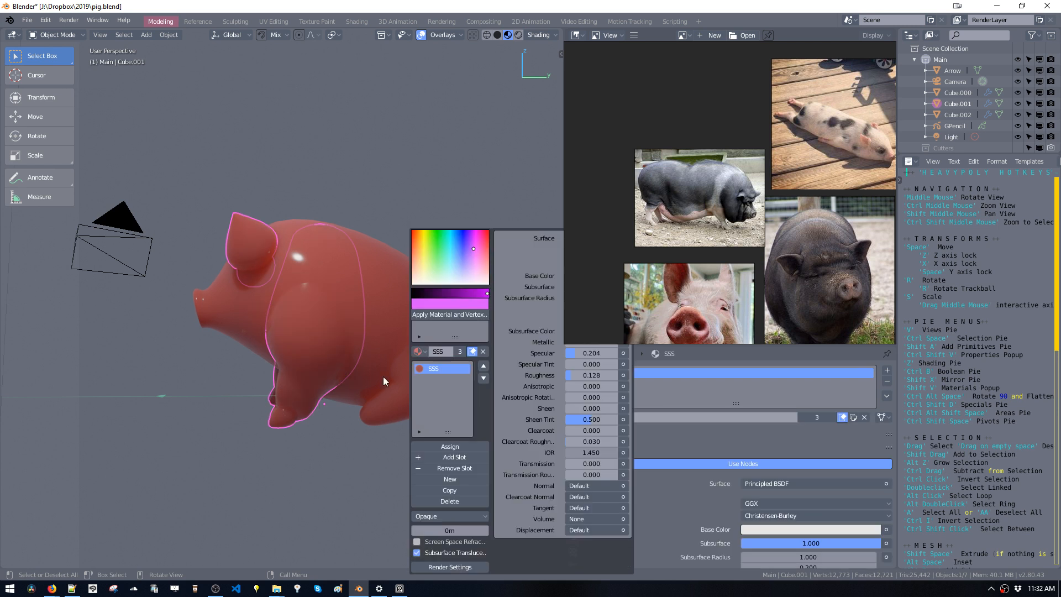
{"action": "key", "text": "alt+a"}
{"action": "middle_click_drag", "start_coordinate": [299, 257], "coordinate": [559, 329]}
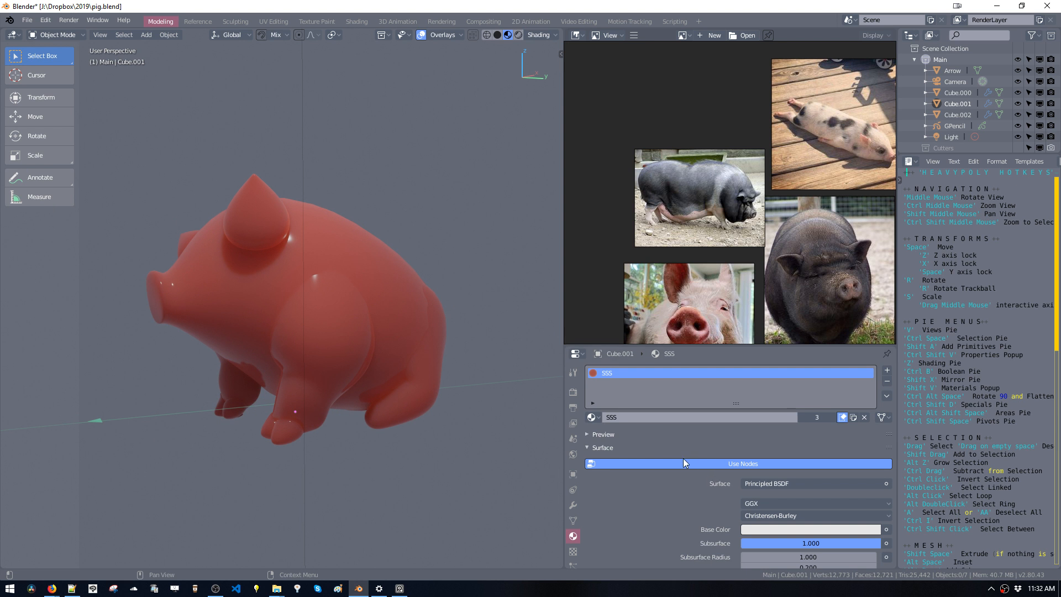
Try a light orange subsurface colour of about R 0.700, G 0.424, B 0.180 on the SSS material.
{"action": "key", "text": "ctrl+shift+v"}
{"action": "key", "text": "shift+v"}
{"action": "key", "text": "shift+v"}
{"action": "scroll", "coordinate": [723, 509], "scroll_direction": "down", "scroll_amount": 5}
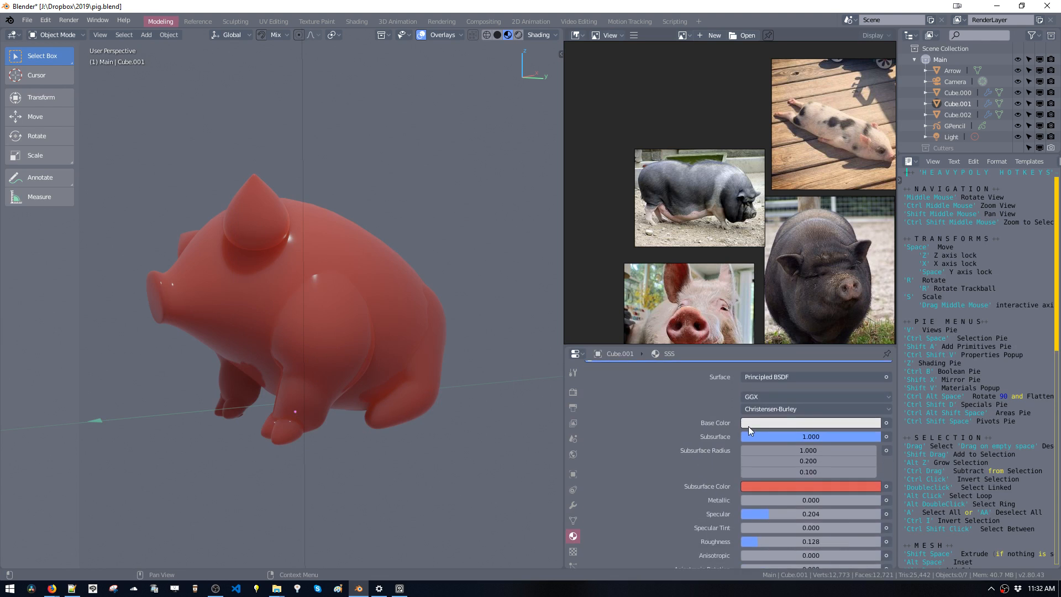
{"action": "left_click", "coordinate": [784, 486]}
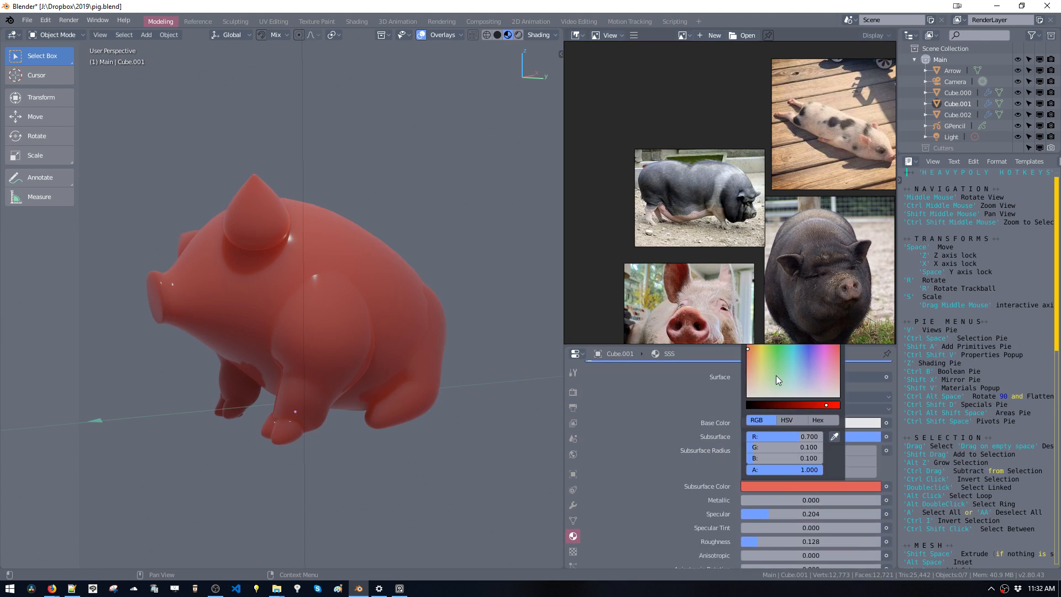
{"action": "left_click", "coordinate": [776, 379]}
{"action": "left_click_drag", "start_coordinate": [776, 377], "coordinate": [755, 359]}
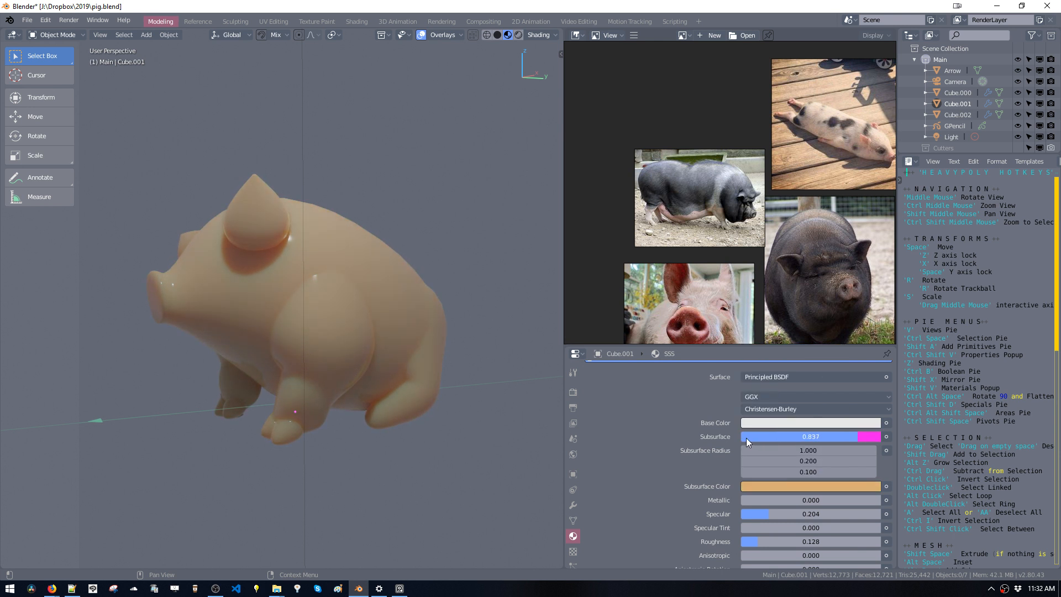
Lower the material's subsurface amount to about 0.494 and set its subsurface colour to pink, R 0.700, G 0.350, B 0.666.
{"action": "left_click_drag", "start_coordinate": [746, 438], "coordinate": [708, 436]}
{"action": "middle_click_drag", "start_coordinate": [431, 343], "coordinate": [473, 322]}
{"action": "left_click", "coordinate": [823, 486]}
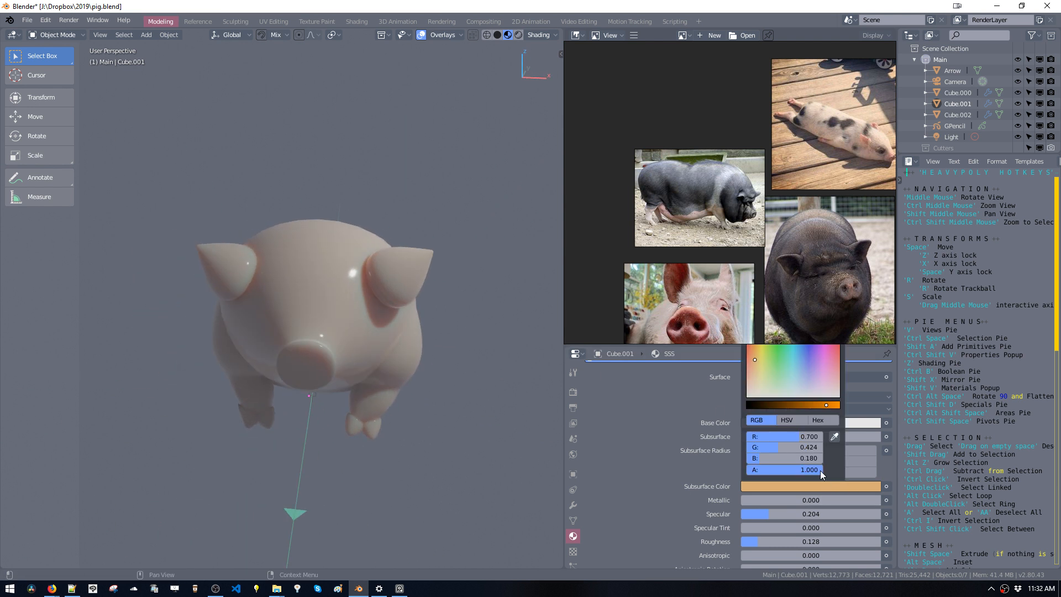
{"action": "mouse_move", "coordinate": [818, 363]}
{"action": "left_mouse_down"}
{"action": "mouse_move", "coordinate": [809, 356]}
{"action": "mouse_move", "coordinate": [826, 377]}
{"action": "left_mouse_up"}
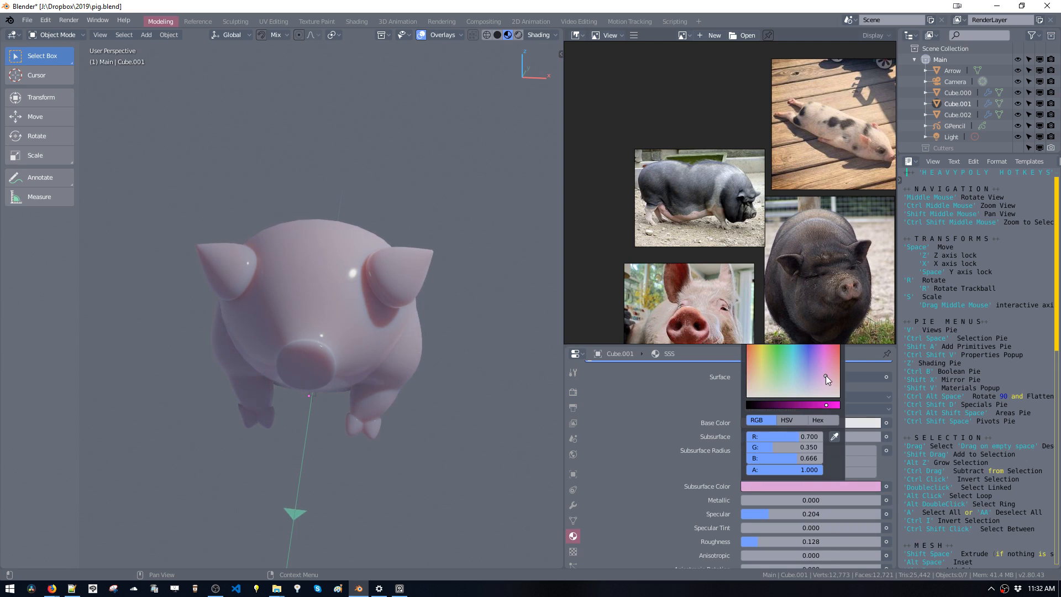
Set the material's subsurface radius to about 7.744, 0.308 and 0.606.
{"action": "middle_click_drag", "start_coordinate": [373, 316], "coordinate": [243, 287]}
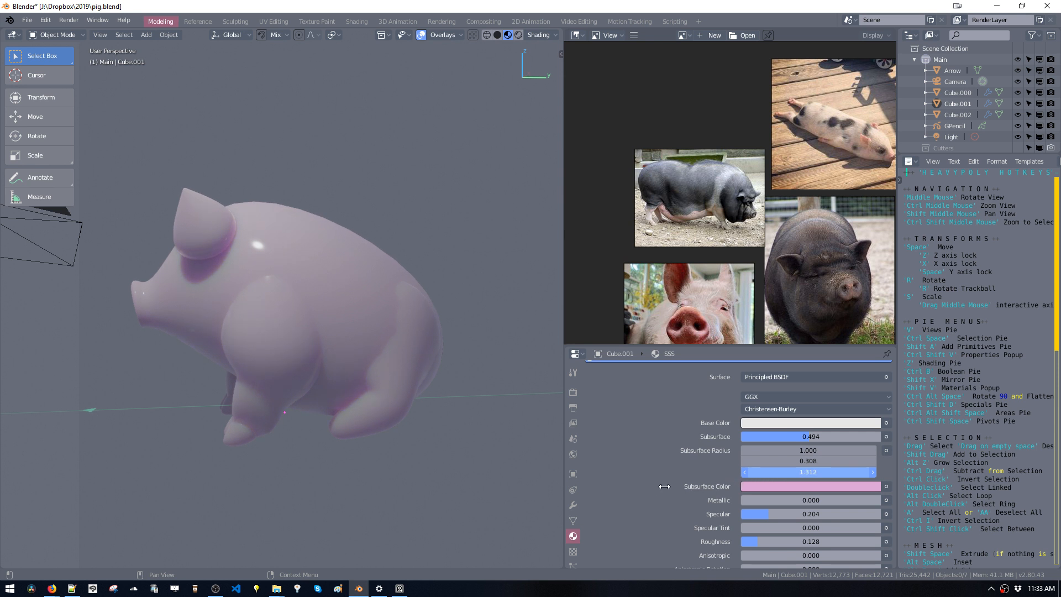
{"action": "left_click_drag", "start_coordinate": [660, 487], "coordinate": [808, 472]}
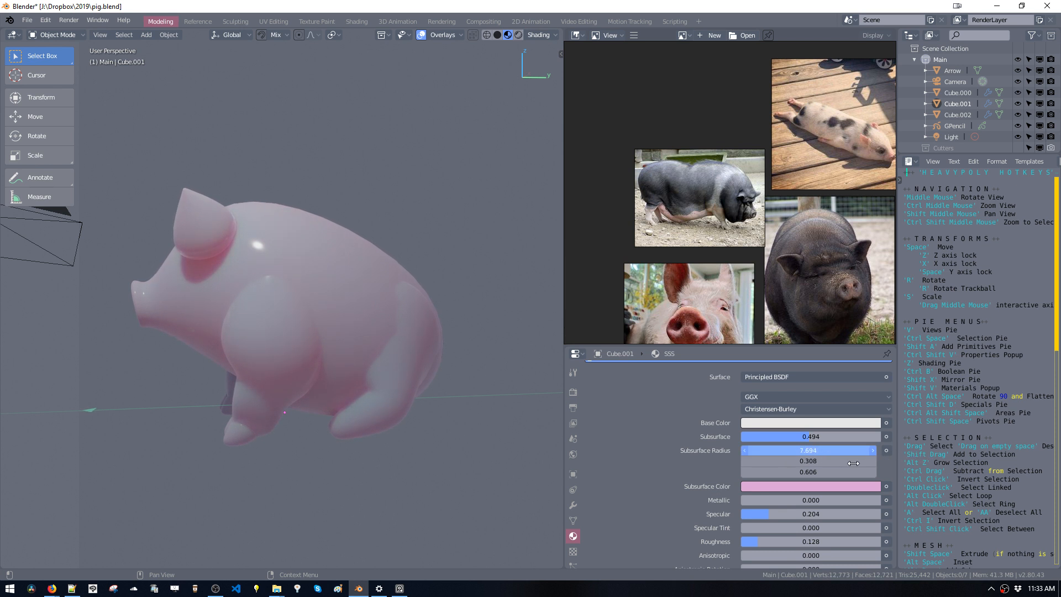
{"action": "left_click_drag", "start_coordinate": [854, 463], "coordinate": [856, 463]}
Hide the viewport's toolbar and inspect the pink pig's shading from the front.
{"action": "middle_click_drag", "start_coordinate": [360, 287], "coordinate": [439, 291]}
{"action": "key", "text": "t"}
{"action": "middle_click_drag", "start_coordinate": [373, 284], "coordinate": [501, 299]}
{"action": "key", "text": "z"}
{"action": "middle_click_drag", "start_coordinate": [437, 288], "coordinate": [393, 289]}
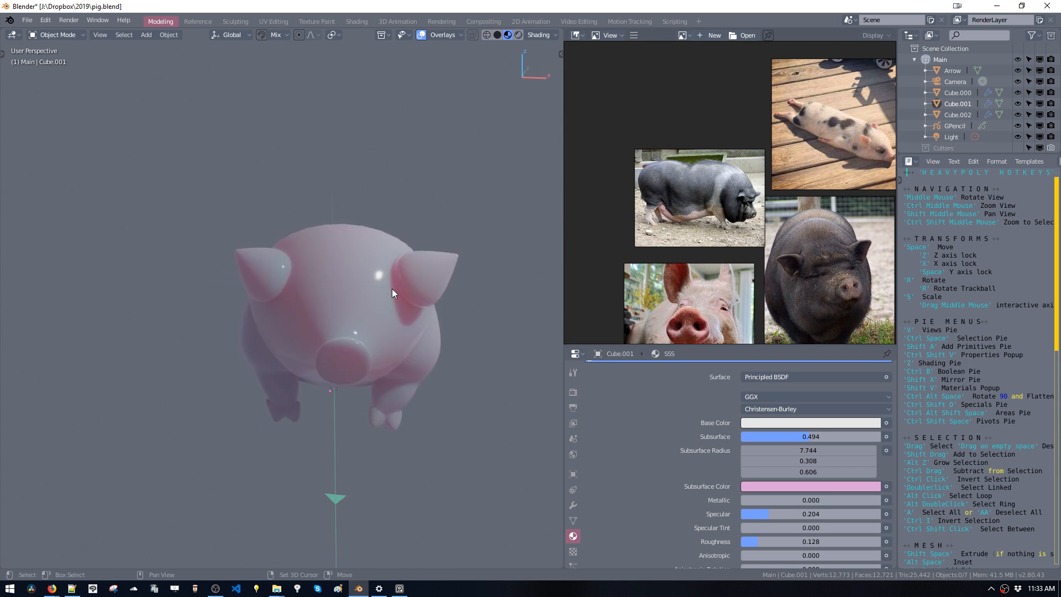
Duplicate the point light and place the copy on the opposite side of the pig.
{"action": "middle_click_drag", "start_coordinate": [413, 327], "coordinate": [421, 290]}
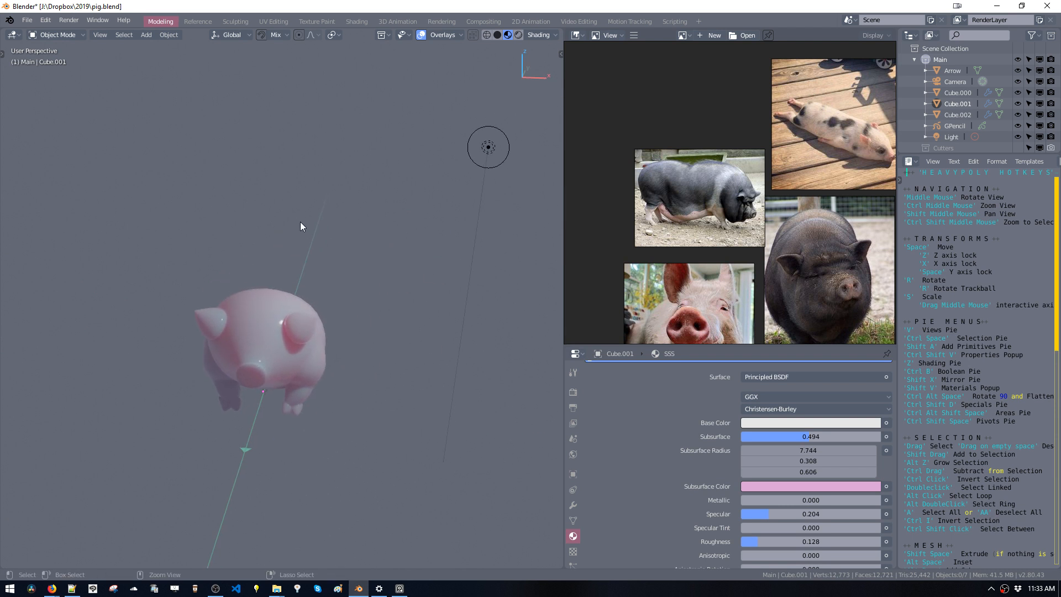
{"action": "left_click", "coordinate": [477, 176]}
{"action": "middle_click_drag", "start_coordinate": [438, 191], "coordinate": [505, 181]}
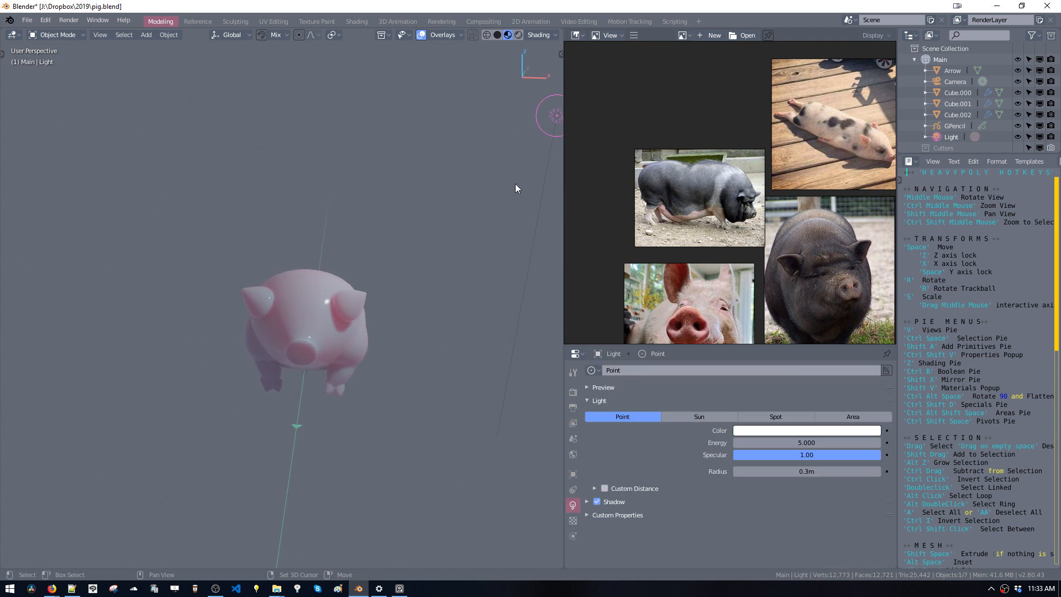
{"action": "key", "text": "shift+d"}
{"action": "left_click", "coordinate": [127, 209]}
{"action": "key", "text": "space"}
{"action": "middle_click_drag", "start_coordinate": [286, 180], "coordinate": [393, 187]}
{"action": "left_click", "coordinate": [327, 161]}
Change the duplicated light's type from point to area.
{"action": "key", "text": "ctrl+shift+v"}
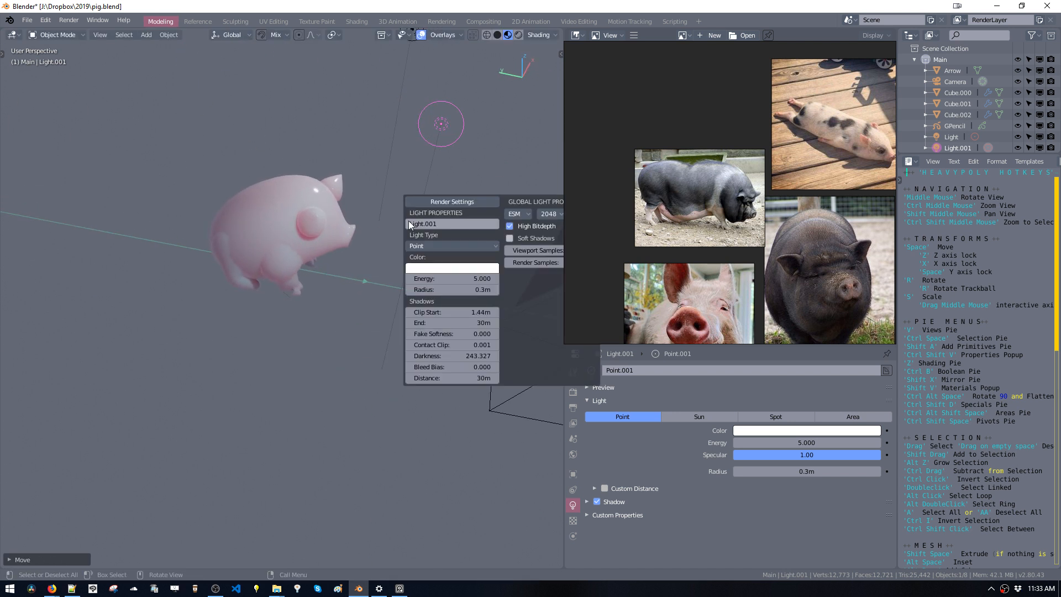
{"action": "left_click", "coordinate": [443, 248]}
{"action": "left_click", "coordinate": [437, 194]}
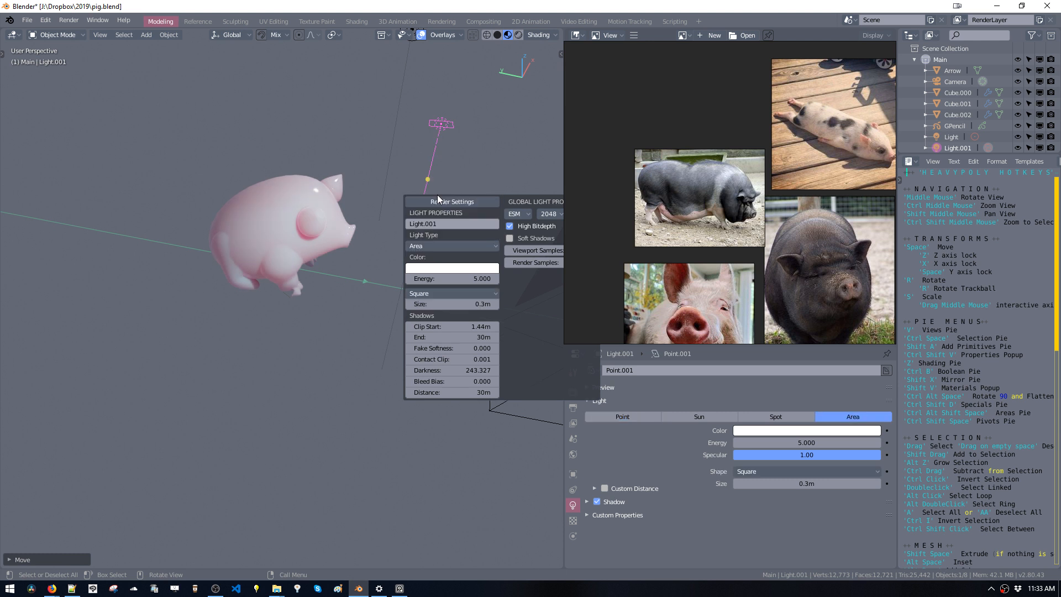
{"action": "middle_click_drag", "start_coordinate": [394, 165], "coordinate": [454, 215]}
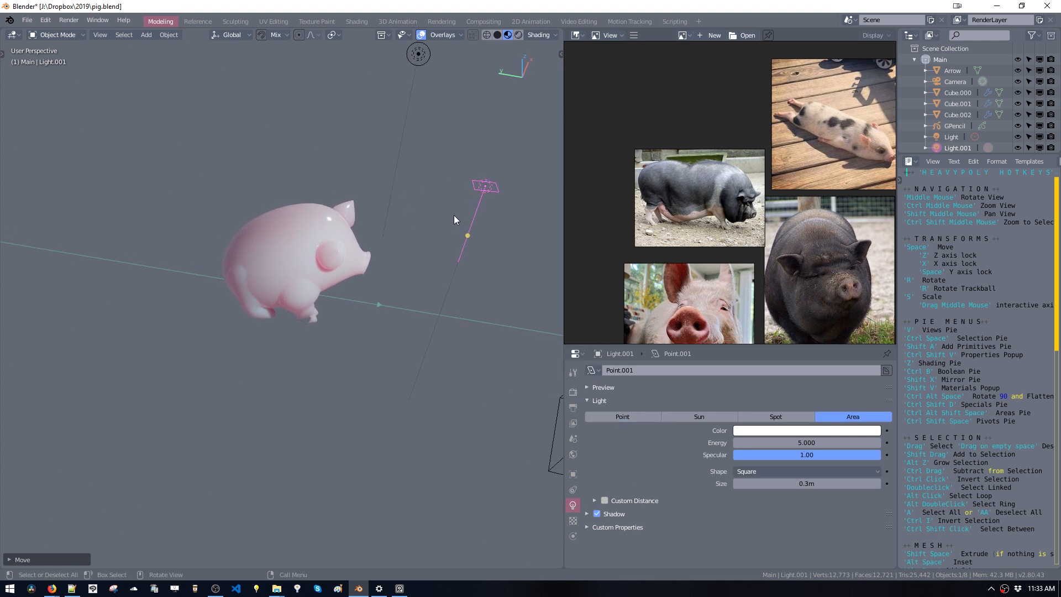
Change the area light's shape to Rectangle, with size X 0.417 m and Y 4.8 m.
{"action": "key", "text": "ctrl+shift+v"}
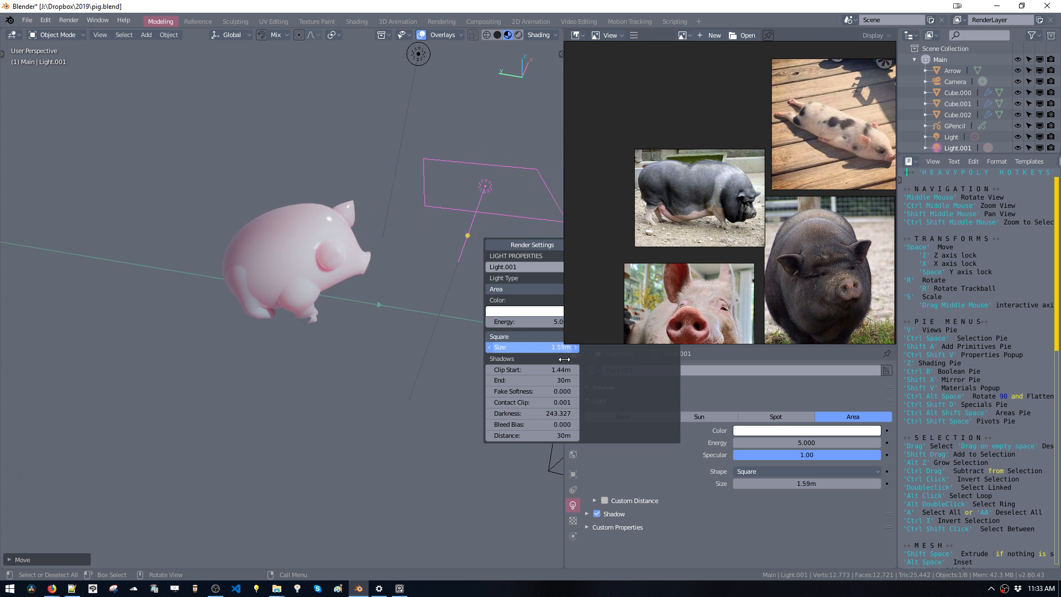
{"action": "left_click", "coordinate": [526, 335]}
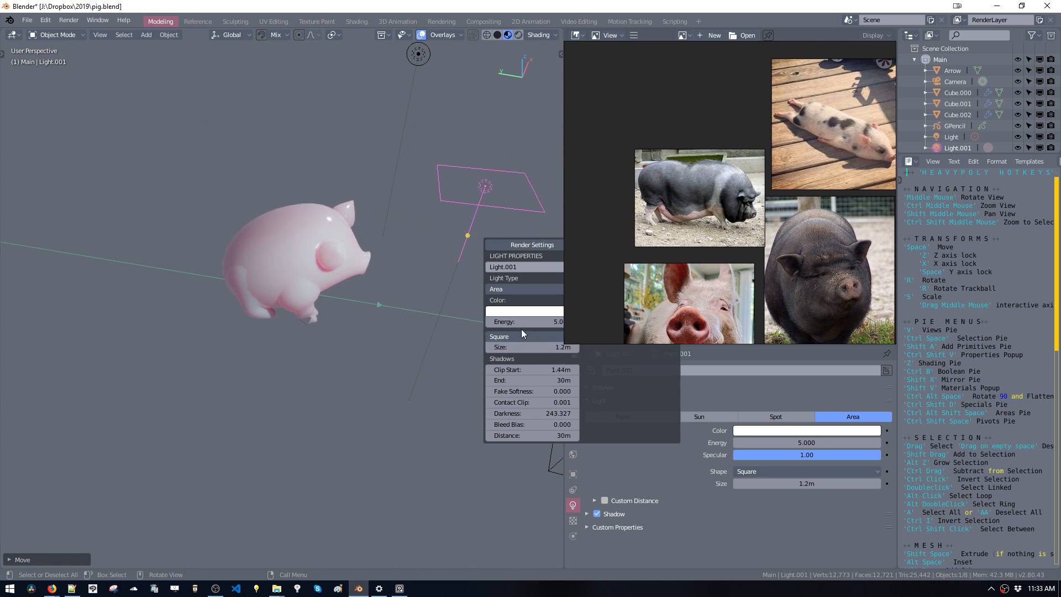
{"action": "left_click", "coordinate": [518, 311]}
{"action": "left_click_drag", "start_coordinate": [524, 350], "coordinate": [598, 370]}
{"action": "middle_click_drag", "start_coordinate": [328, 278], "coordinate": [221, 249]}
{"action": "middle_click_drag", "start_coordinate": [329, 315], "coordinate": [452, 285], "text": "ctrl"}
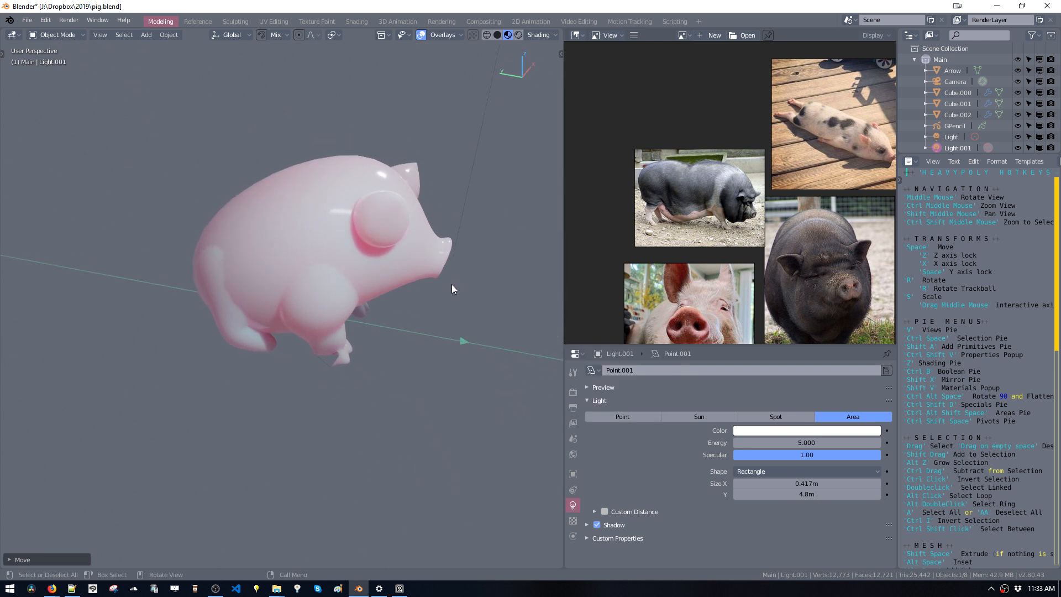
Switch the area light's shape back to Square.
{"action": "key", "text": "ctrl+shift+v"}
{"action": "left_click", "coordinate": [481, 337]}
{"action": "left_click", "coordinate": [478, 386]}
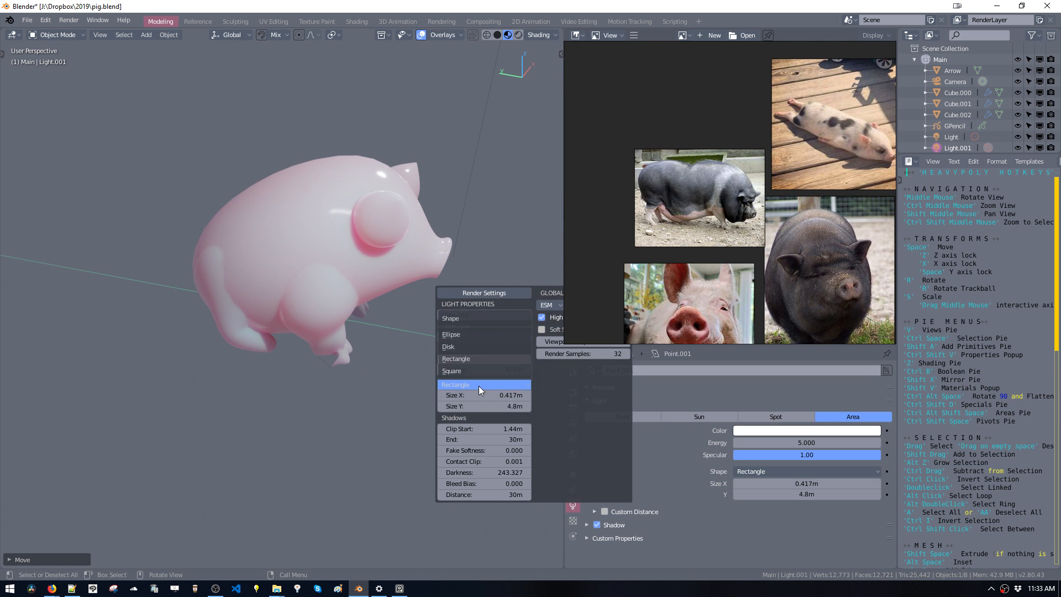
{"action": "left_click", "coordinate": [472, 353]}
Duplicate the area light along the X axis to the pig's other side and delete the original point light.
{"action": "middle_click_drag", "start_coordinate": [407, 234], "coordinate": [438, 190]}
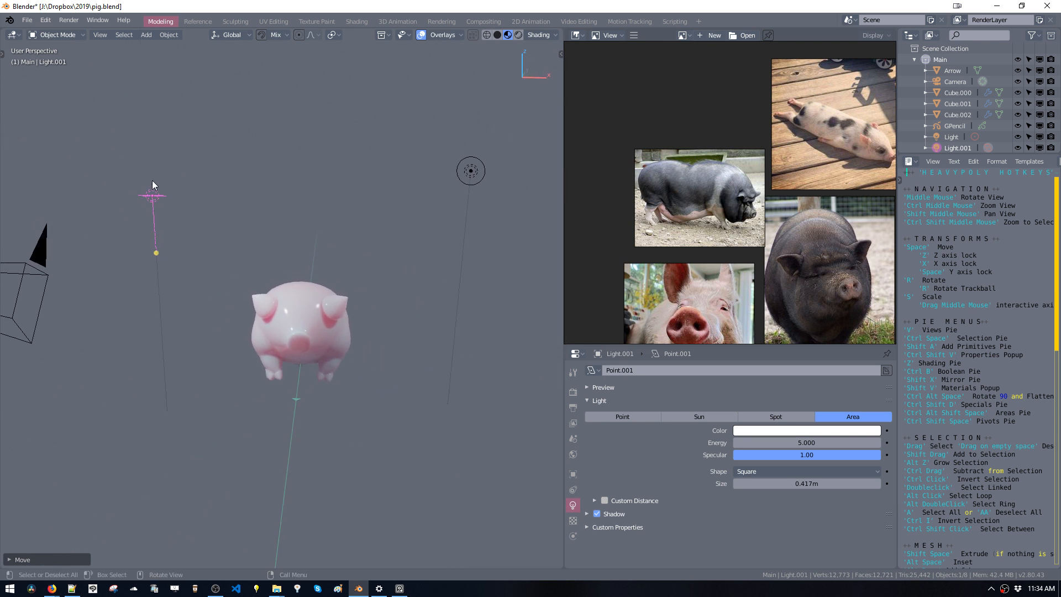
{"action": "key", "text": "shift+d"}
{"action": "key", "text": "x"}
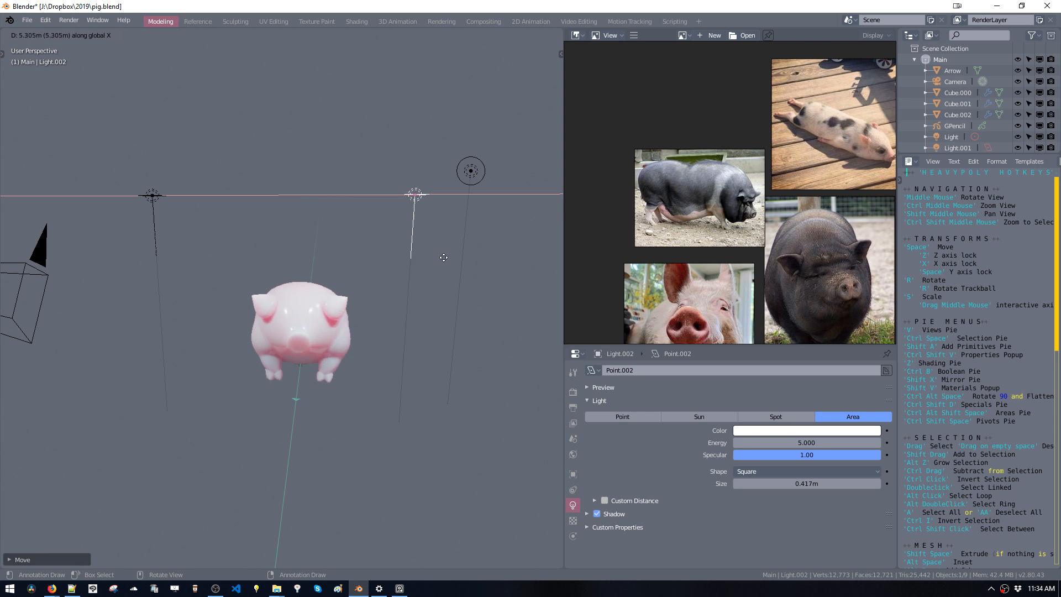
{"action": "left_click", "coordinate": [531, 286]}
{"action": "left_click", "coordinate": [472, 170]}
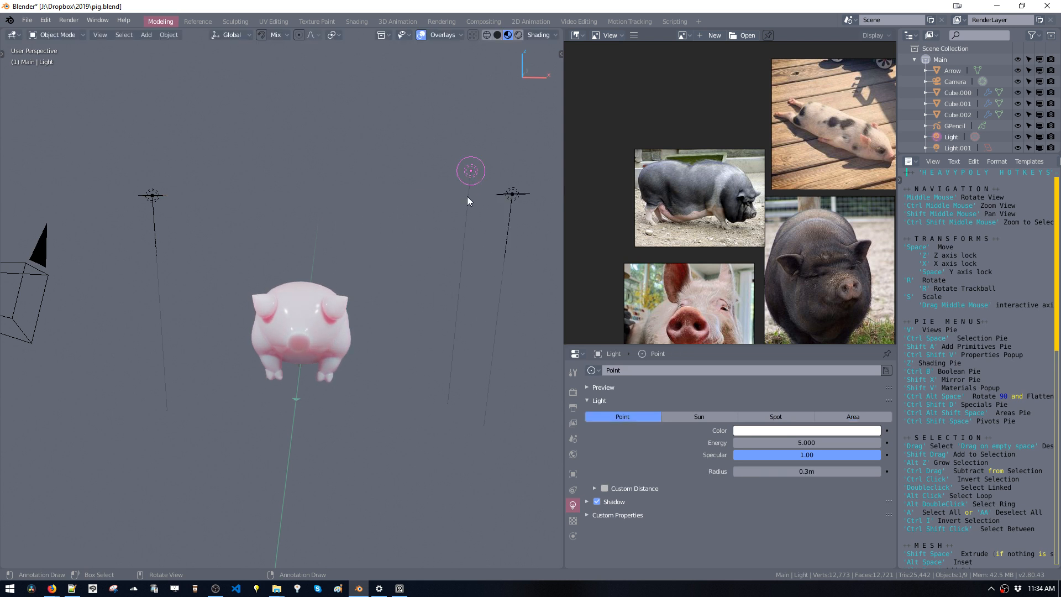
{"action": "key", "text": "x"}
Move the second area light closer to the pig so that it hangs above its side.
{"action": "left_click", "coordinate": [512, 195]}
{"action": "key", "text": "space"}
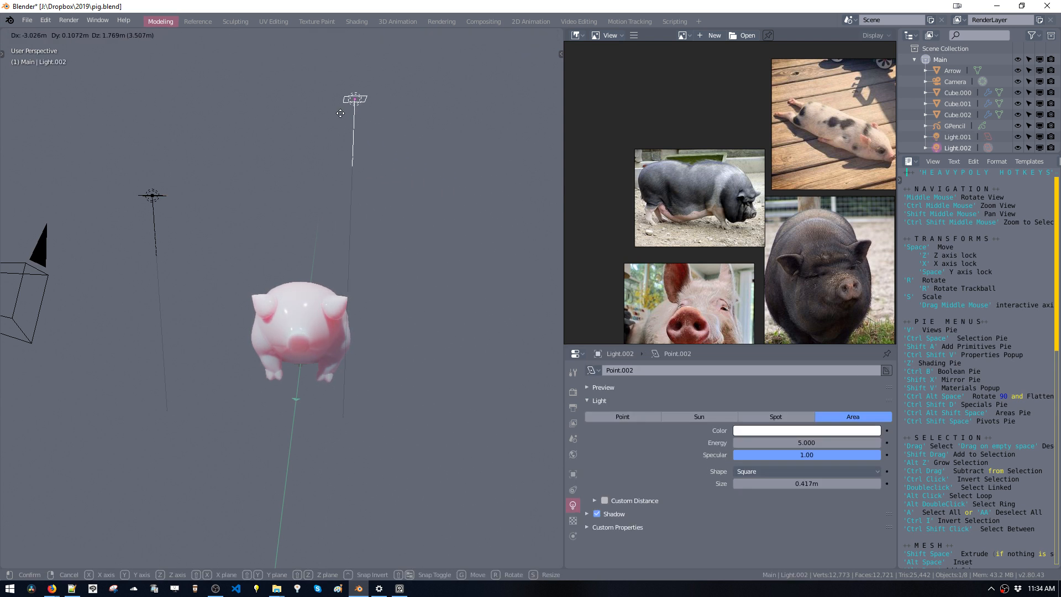
{"action": "left_click", "coordinate": [363, 154]}
{"action": "middle_click_drag", "start_coordinate": [362, 155], "coordinate": [409, 294]}
{"action": "key", "text": "space"}
{"action": "key", "text": "space"}
{"action": "left_click", "coordinate": [269, 246]}
Enable Soft Shadows in the global light properties and check the shadows on the pig up close.
{"action": "key", "text": "ctrl+shift+v"}
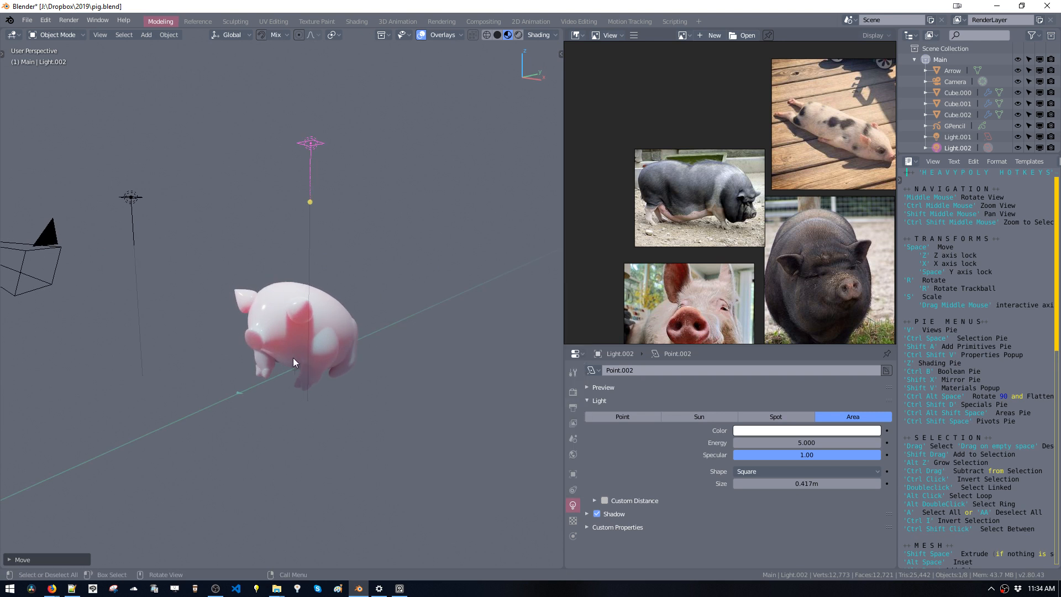
{"action": "scroll", "coordinate": [353, 264], "scroll_direction": "up", "scroll_amount": 8}
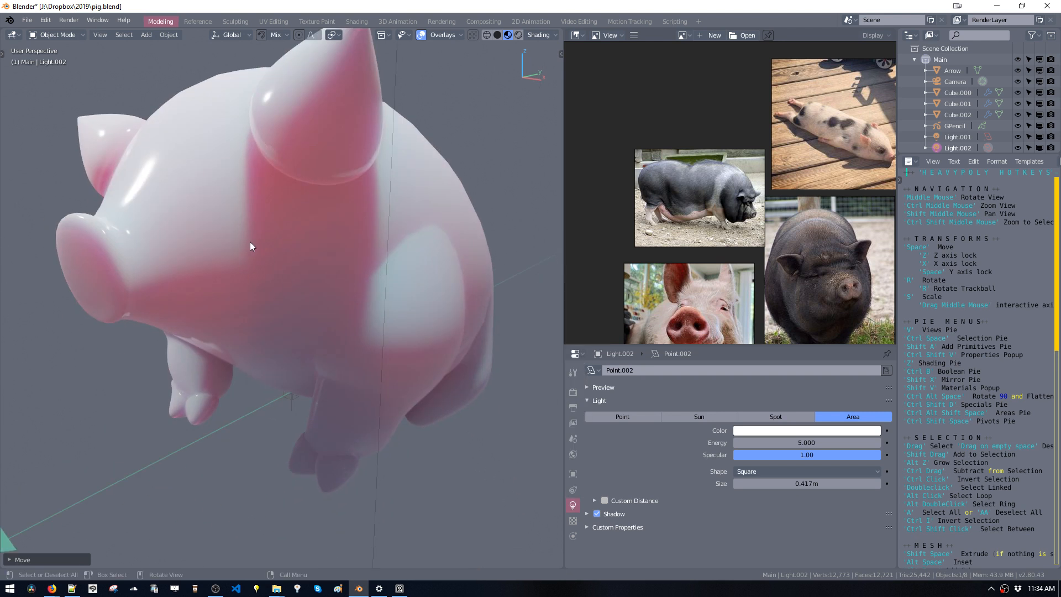
{"action": "key", "text": "ctrl+shift+v"}
{"action": "middle_click_drag", "start_coordinate": [395, 293], "coordinate": [406, 326], "text": "ctrl"}
{"action": "middle_click_drag", "start_coordinate": [407, 327], "coordinate": [359, 305]}
{"action": "key", "text": "ctrl+shift+v"}
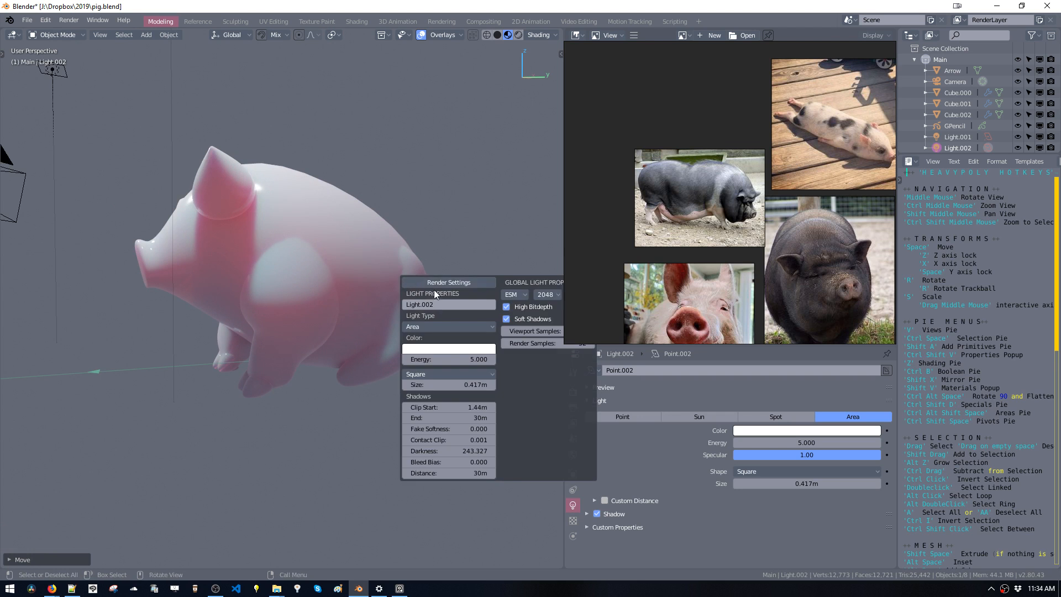
Scale up the area light above the pig in several passes to soften its shadows.
{"action": "key", "text": "s"}
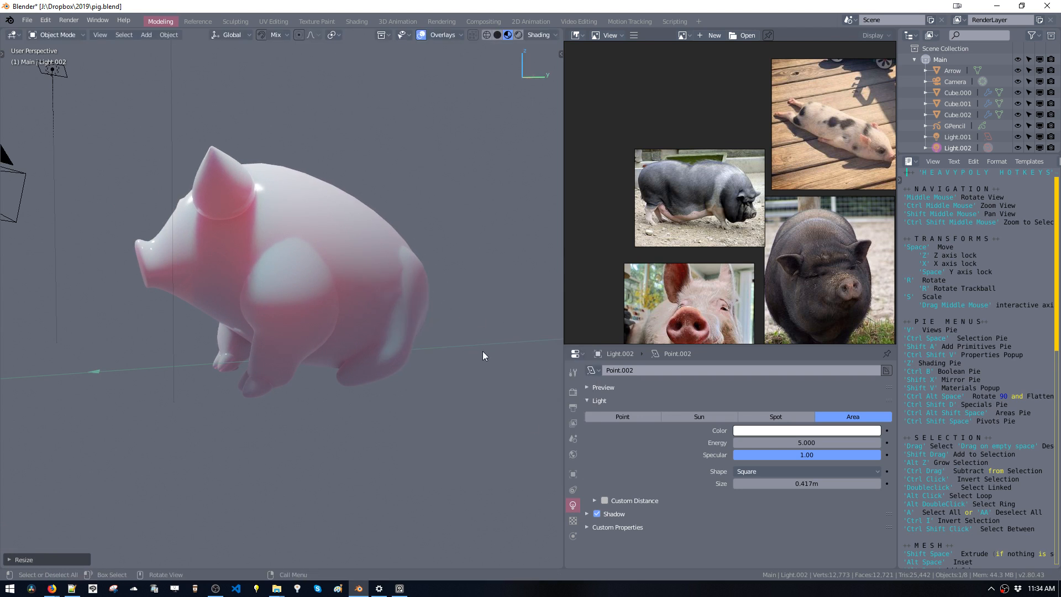
{"action": "left_click", "coordinate": [537, 443]}
{"action": "key", "text": "s"}
{"action": "left_click", "coordinate": [442, 403]}
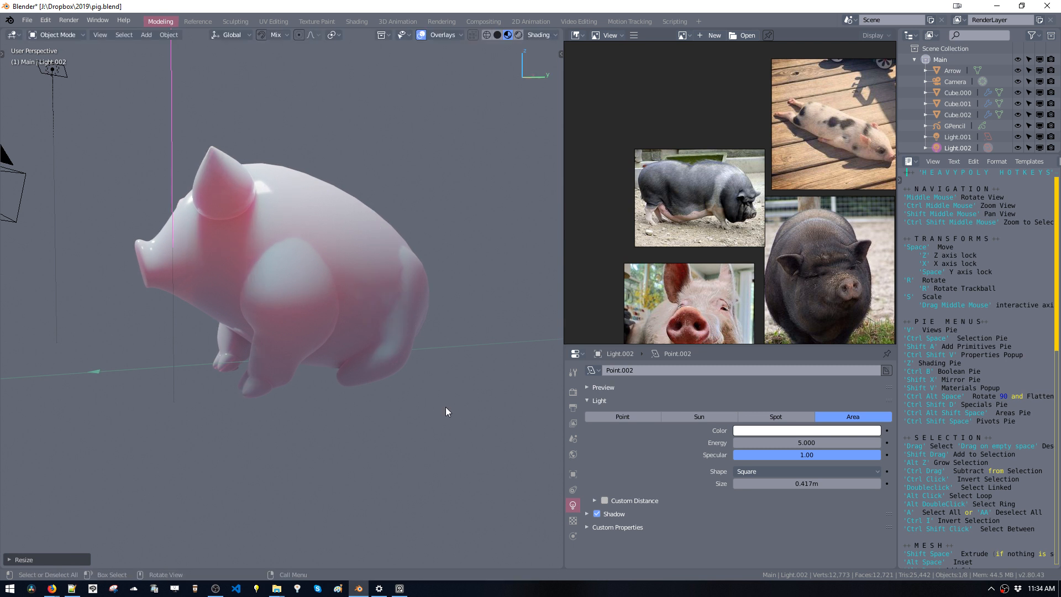
{"action": "key", "text": "s"}
{"action": "left_click", "coordinate": [457, 434]}
{"action": "key", "text": "s"}
{"action": "left_click", "coordinate": [399, 373]}
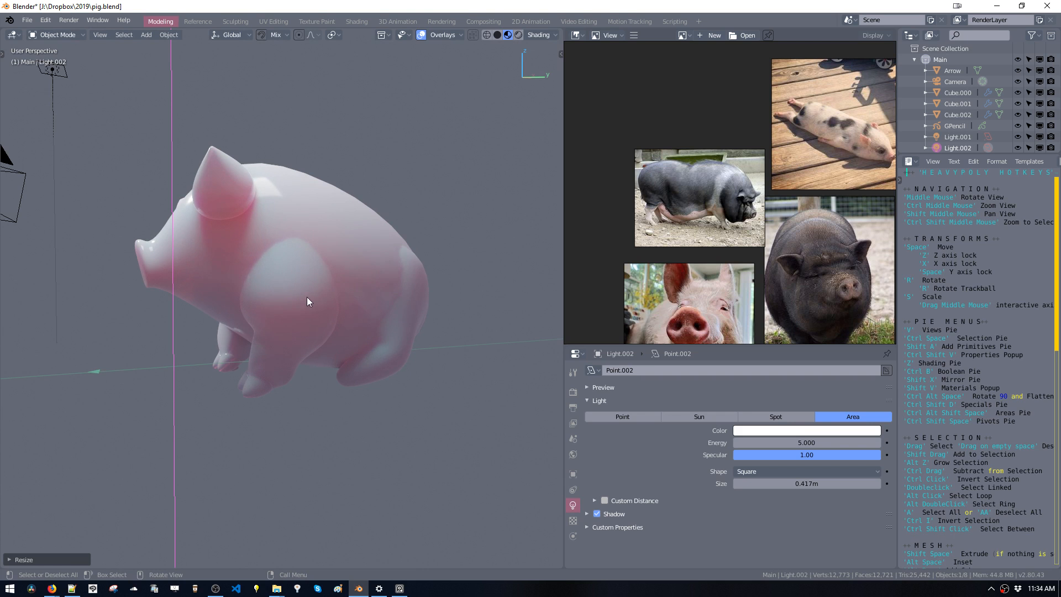
Scale up the second area light on the pig's other side in several passes to roughly match the first one.
{"action": "middle_click_drag", "start_coordinate": [308, 301], "coordinate": [221, 155]}
{"action": "left_click", "coordinate": [255, 194]}
{"action": "key", "text": "s"}
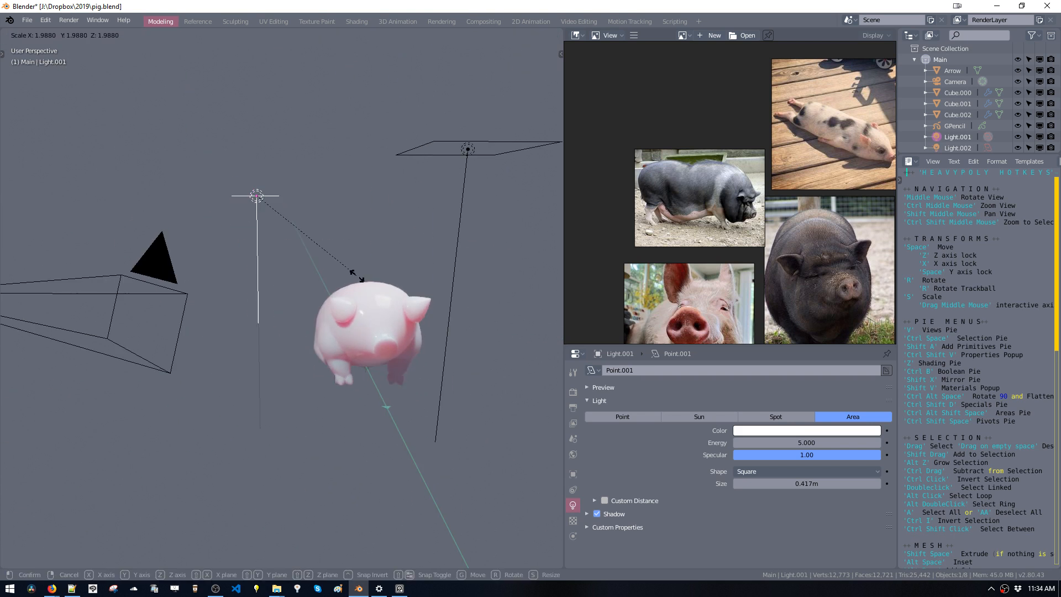
{"action": "left_click", "coordinate": [469, 435]}
{"action": "key", "text": "s"}
{"action": "left_click", "coordinate": [465, 426]}
{"action": "key", "text": "s"}
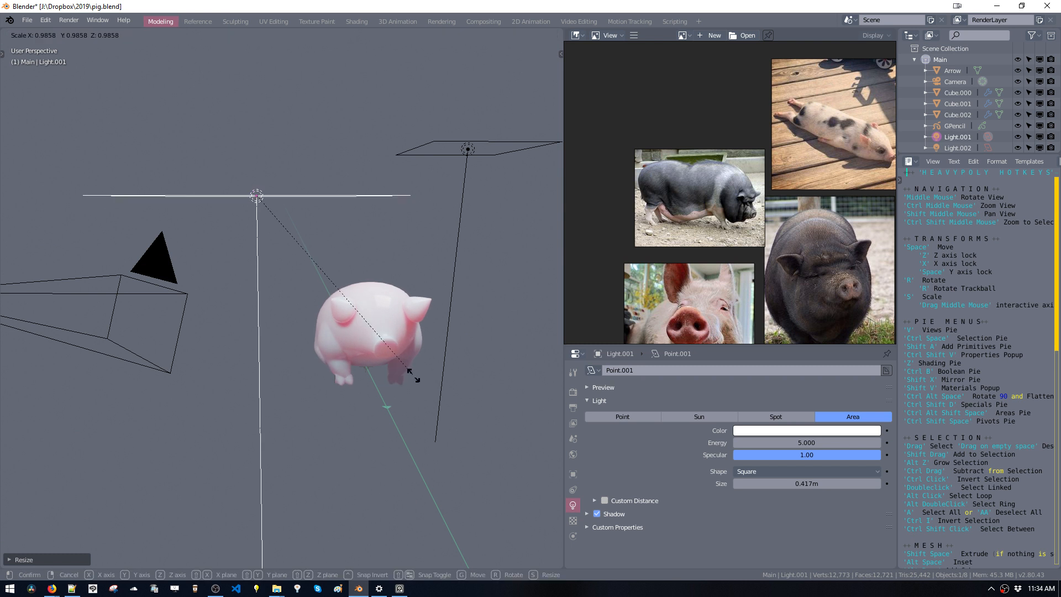
{"action": "left_click", "coordinate": [346, 307]}
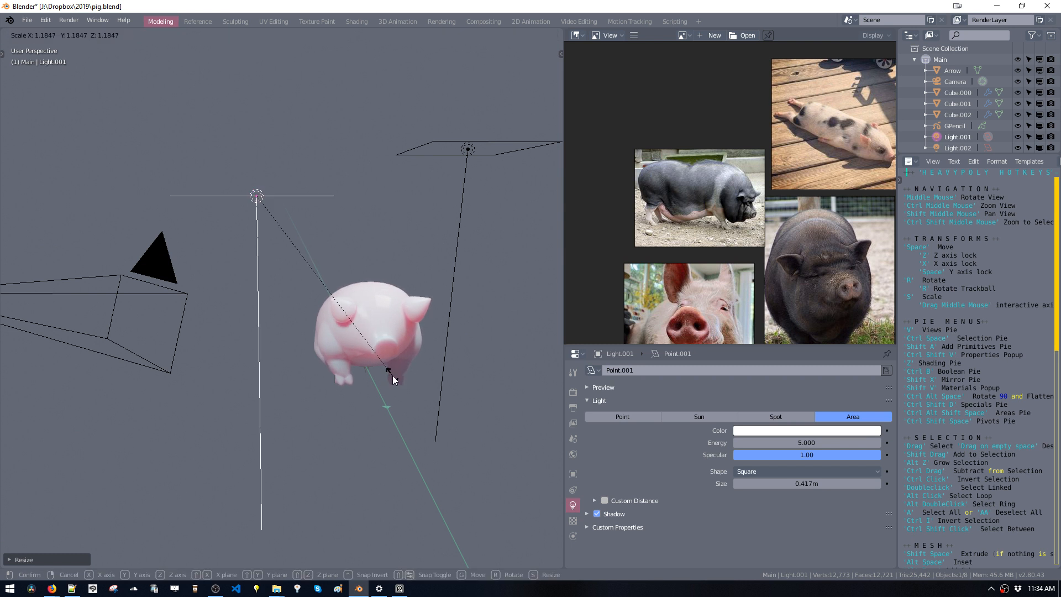
Turn off the display of extras so that the light and camera outlines are hidden around the pig.
{"action": "mouse_move", "coordinate": [404, 362]}
{"action": "middle_mouse_down"}
{"action": "mouse_move", "coordinate": [436, 334]}
{"action": "mouse_move", "coordinate": [518, 331]}
{"action": "mouse_move", "coordinate": [390, 294]}
{"action": "mouse_move", "coordinate": [436, 324]}
{"action": "mouse_move", "coordinate": [262, 291]}
{"action": "mouse_move", "coordinate": [430, 325]}
{"action": "mouse_move", "coordinate": [408, 328]}
{"action": "middle_mouse_up"}
{"action": "left_click", "coordinate": [260, 289]}
{"action": "middle_click", "coordinate": [272, 283], "text": "ctrl+shift"}
{"action": "scroll", "coordinate": [347, 314], "scroll_direction": "down", "scroll_amount": 4}
{"action": "key", "text": "z"}
{"action": "left_click", "coordinate": [496, 328]}
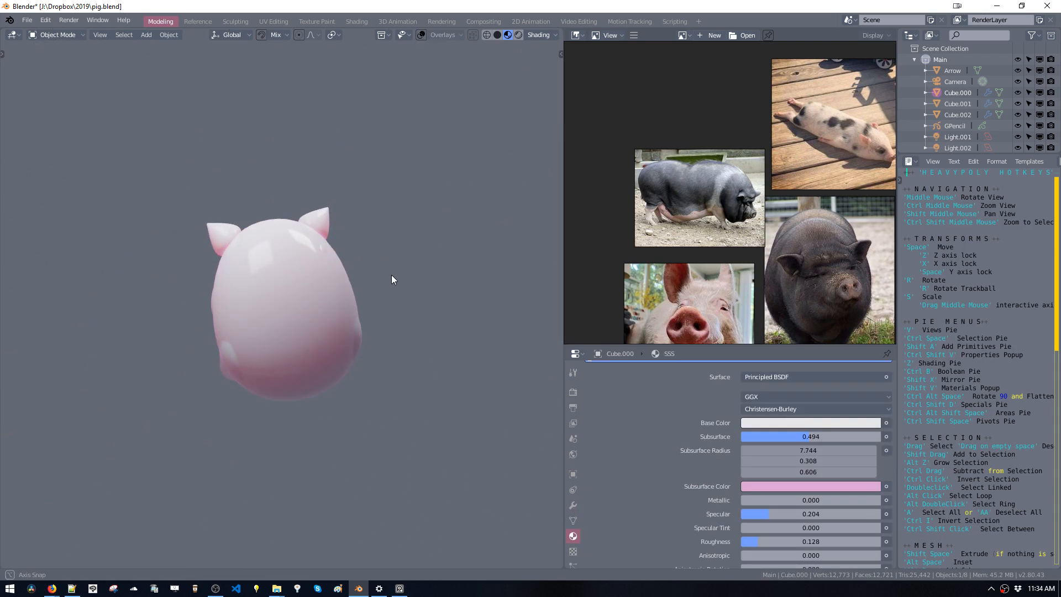
{"action": "mouse_move", "coordinate": [392, 274]}
{"action": "middle_mouse_down"}
{"action": "mouse_move", "coordinate": [304, 284]}
{"action": "mouse_move", "coordinate": [399, 292]}
{"action": "middle_mouse_up"}
{"action": "key", "text": "z"}
{"action": "left_click", "coordinate": [369, 287]}
{"action": "key", "text": "z"}
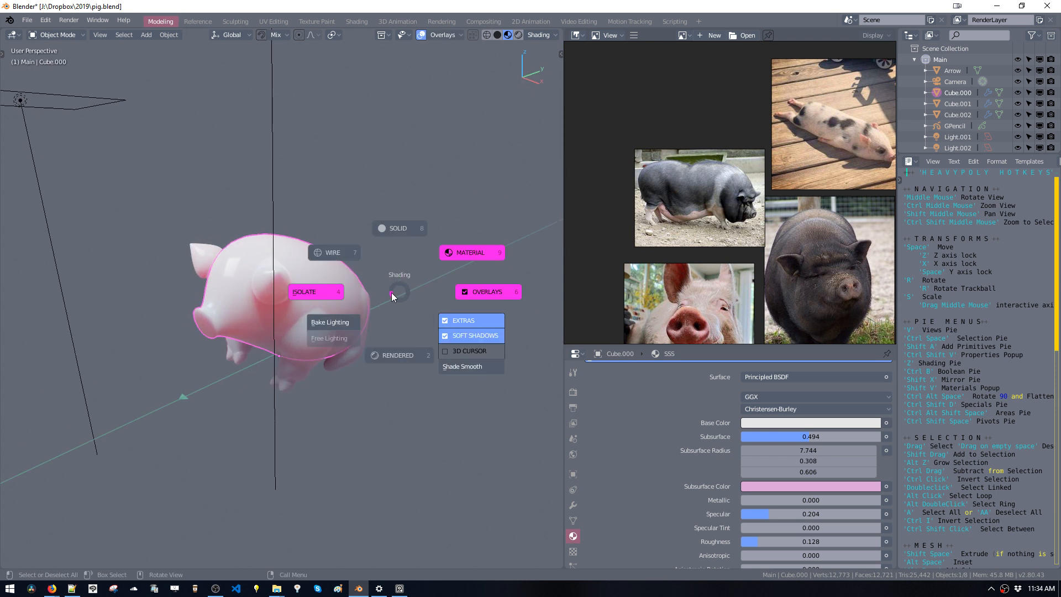
{"action": "left_click", "coordinate": [452, 322]}
Select the green arrow object on the ground in front of the pig and delete it.
{"action": "middle_click_drag", "start_coordinate": [298, 308], "coordinate": [415, 332]}
{"action": "scroll", "coordinate": [362, 313], "scroll_direction": "up", "scroll_amount": 2}
{"action": "key", "text": "a"}
{"action": "key", "text": "a"}
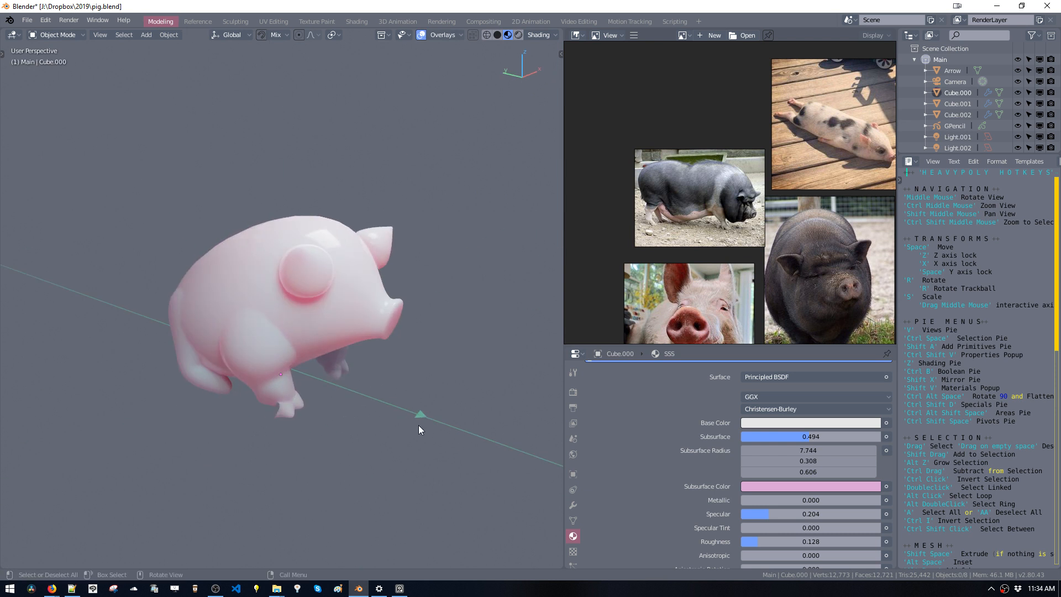
{"action": "left_click", "coordinate": [423, 417]}
{"action": "middle_click_drag", "start_coordinate": [398, 410], "coordinate": [374, 386]}
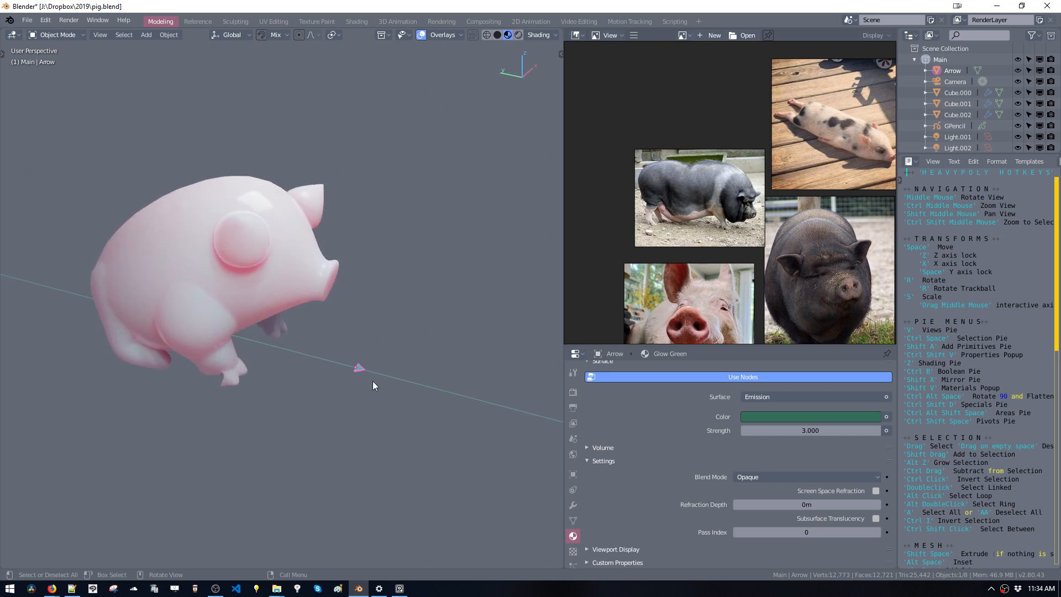
{"action": "key", "text": "space"}
{"action": "left_click", "coordinate": [561, 444]}
{"action": "key", "text": "Delete"}
Deselect all objects and save the pig file with the pig viewed from the front.
{"action": "middle_click_drag", "start_coordinate": [456, 407], "coordinate": [371, 335]}
{"action": "left_click", "coordinate": [370, 327]}
{"action": "key", "text": "a"}
{"action": "key", "text": "a"}
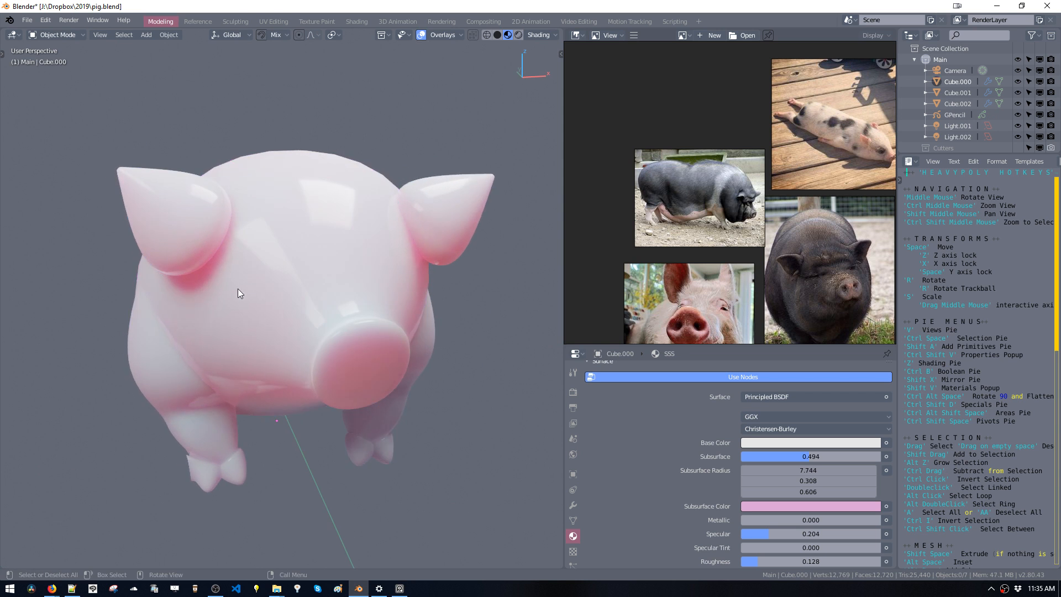
{"action": "key", "text": "ctrl+s"}
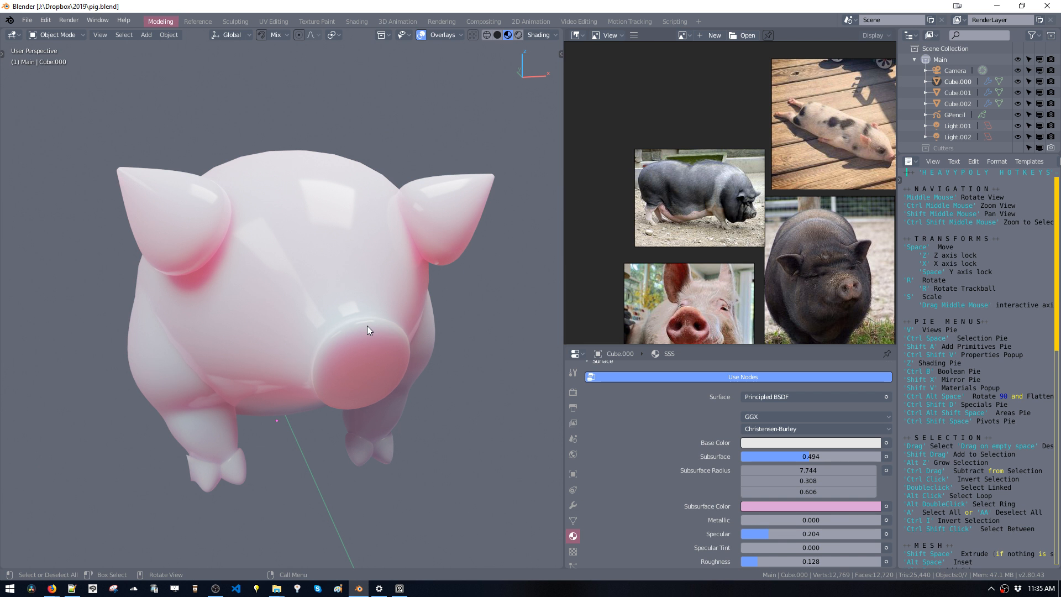
Examine the pig's shape from the side, back and front against the reference photos.
{"action": "middle_click_drag", "start_coordinate": [465, 284], "coordinate": [353, 285]}
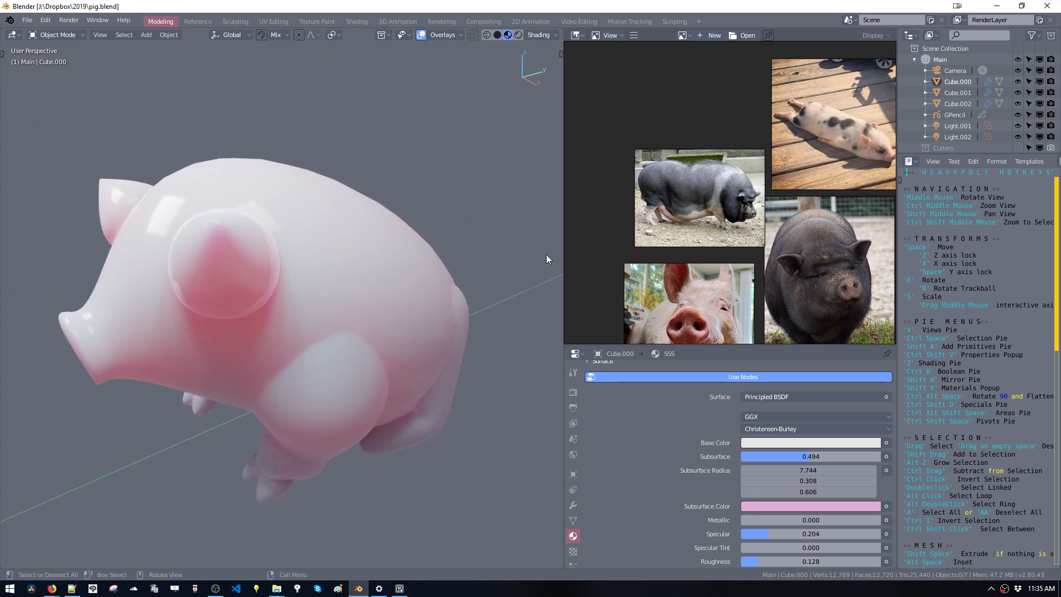
{"action": "scroll", "coordinate": [616, 238], "scroll_direction": "down", "scroll_amount": 2}
{"action": "scroll", "coordinate": [641, 257], "scroll_direction": "up", "scroll_amount": 2}
{"action": "scroll", "coordinate": [641, 257], "scroll_direction": "up", "scroll_amount": 3}
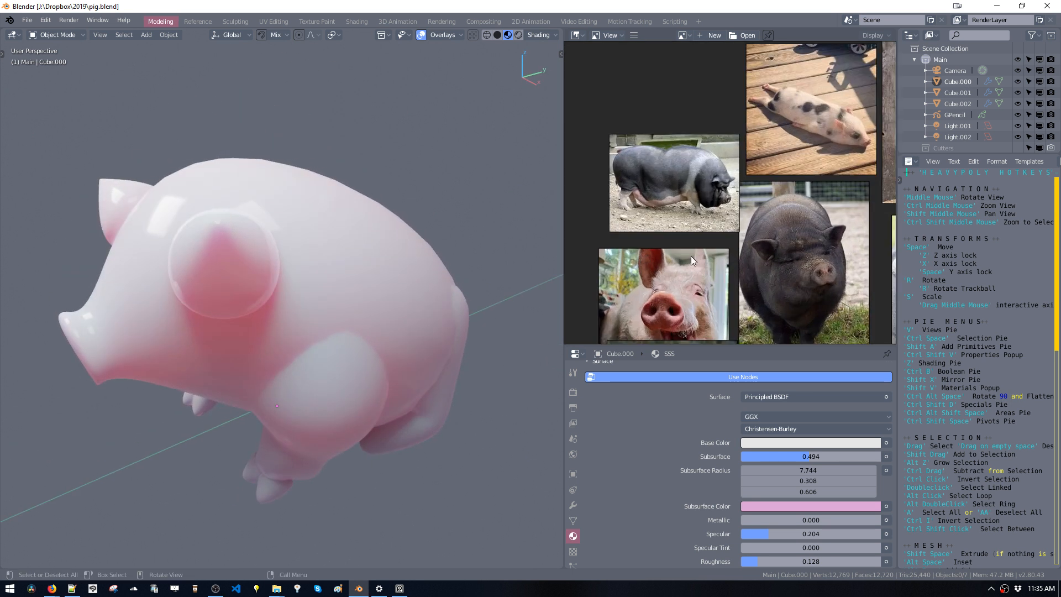
{"action": "middle_click_drag", "start_coordinate": [407, 304], "coordinate": [334, 273]}
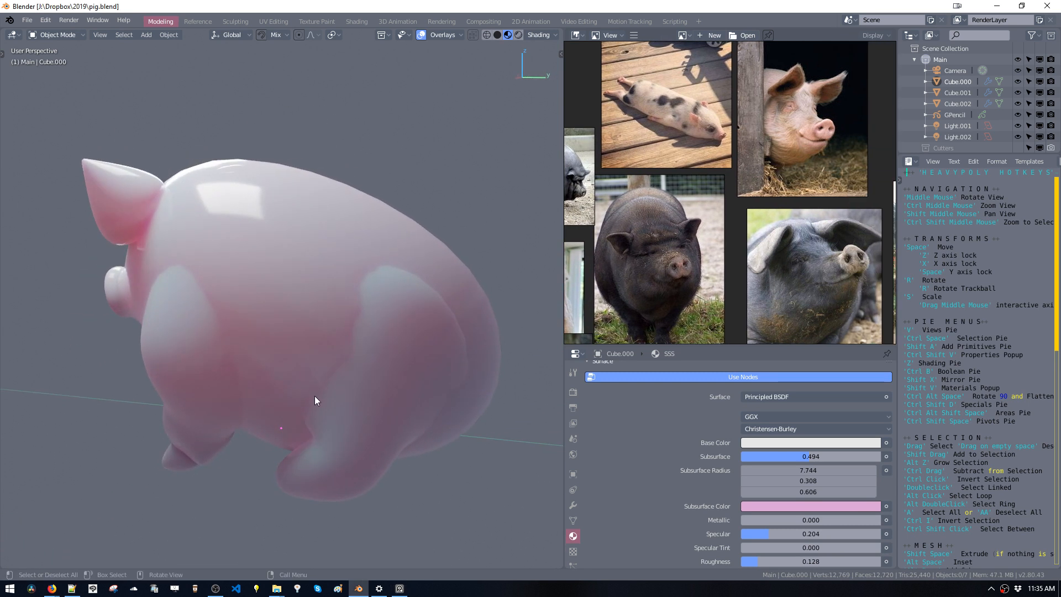
{"action": "middle_click_drag", "start_coordinate": [402, 292], "coordinate": [280, 344]}
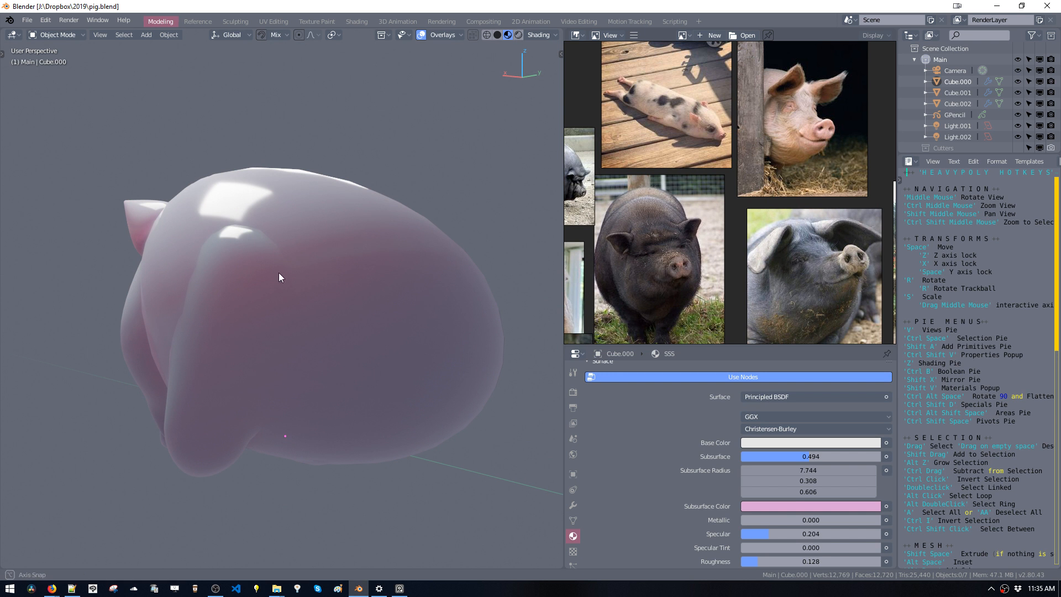
{"action": "middle_click_drag", "start_coordinate": [279, 273], "coordinate": [520, 282]}
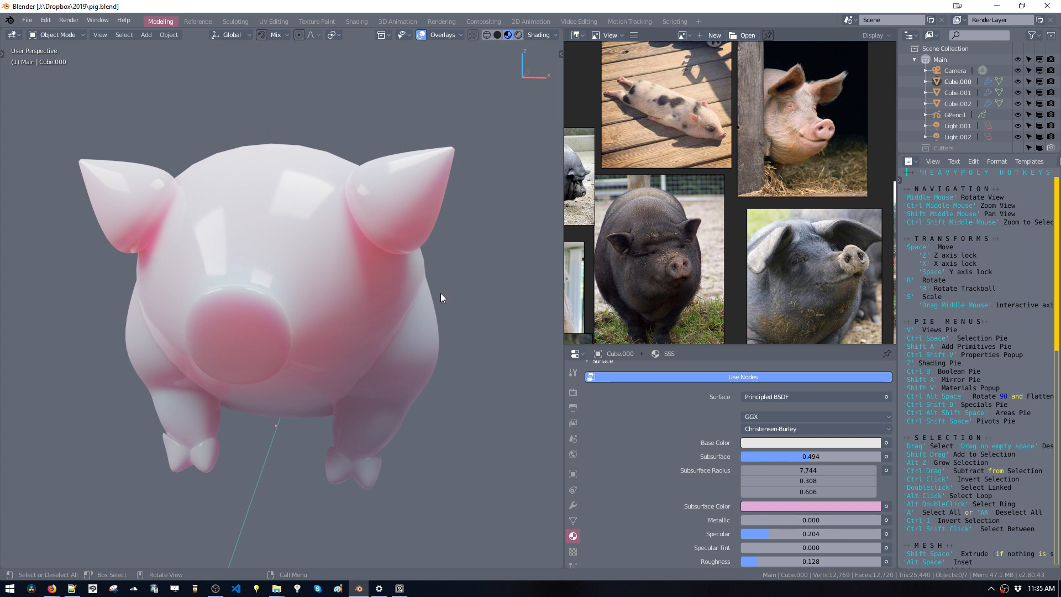
{"action": "middle_click_drag", "start_coordinate": [441, 298], "coordinate": [402, 278]}
Separate the ear's vertices from the front leg mesh into their own object.
{"action": "left_click", "coordinate": [330, 188]}
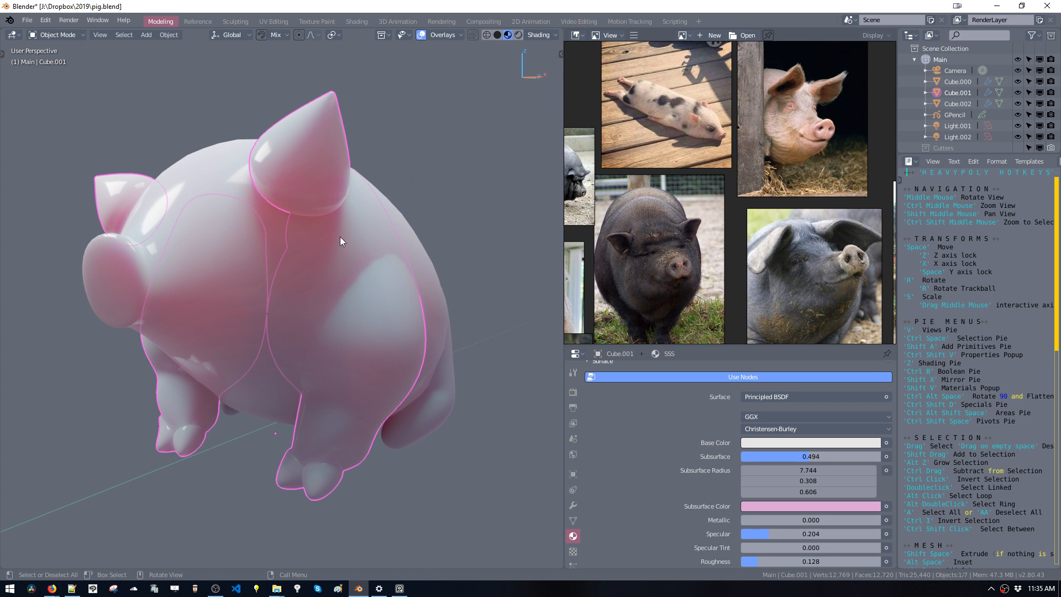
{"action": "key", "text": "Tab"}
{"action": "left_click_drag", "start_coordinate": [213, 78], "coordinate": [313, 216]}
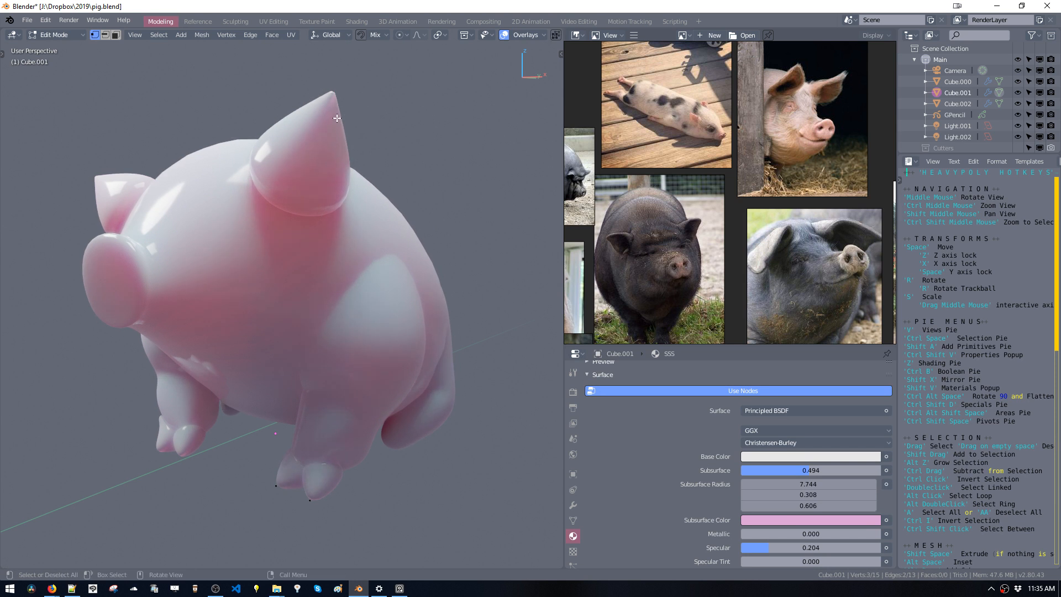
{"action": "key", "text": "p"}
Flatten the ear by setting its mean skin radius to 0.118 in X and 0.260 in Y.
{"action": "key", "text": "n"}
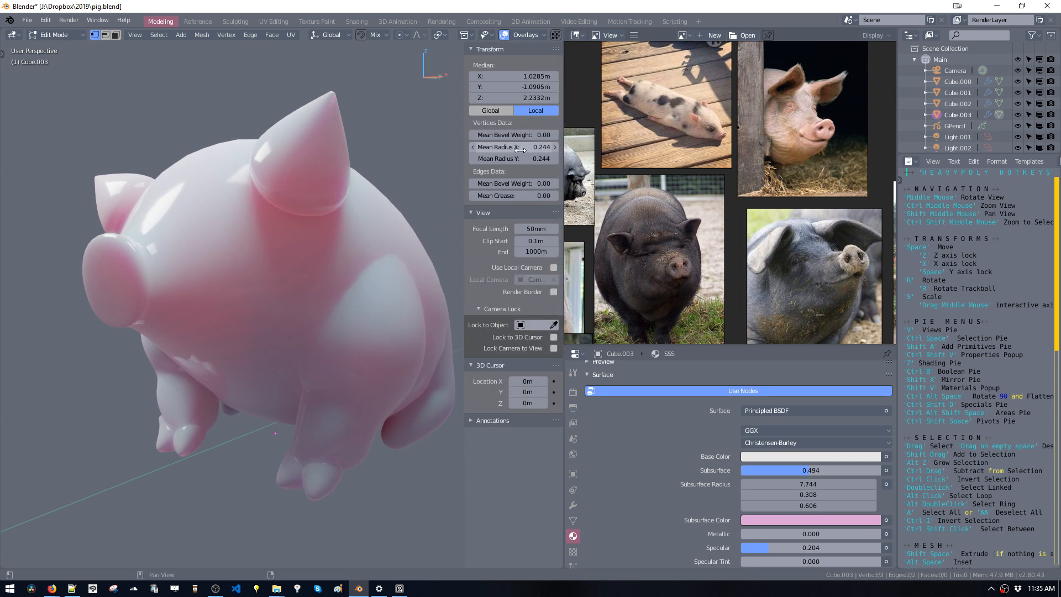
{"action": "middle_click_drag", "start_coordinate": [385, 155], "coordinate": [398, 182]}
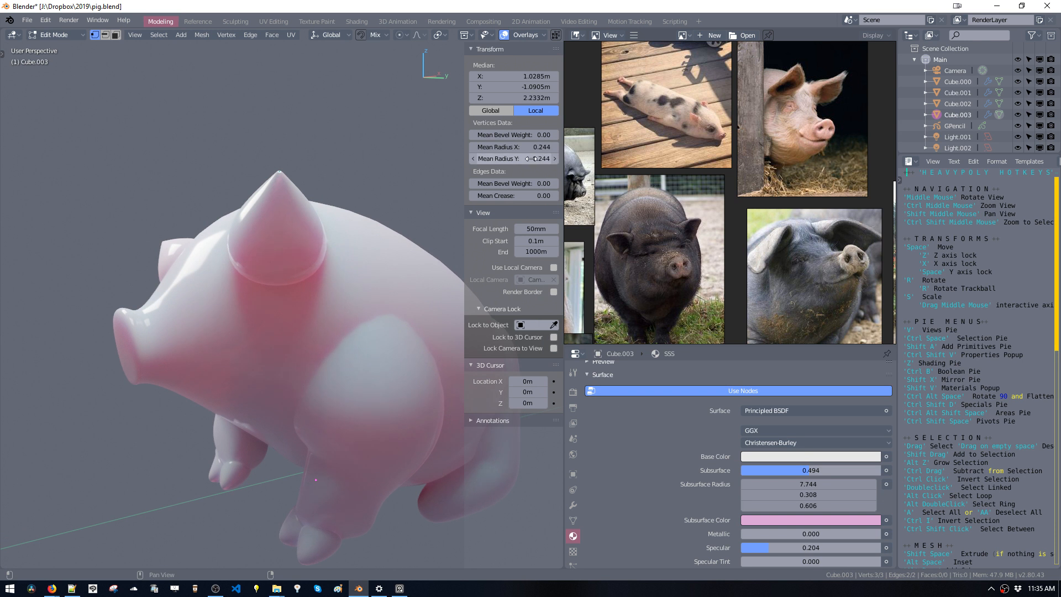
{"action": "left_click_drag", "start_coordinate": [520, 157], "coordinate": [509, 147]}
{"action": "middle_click_drag", "start_coordinate": [298, 173], "coordinate": [290, 222]}
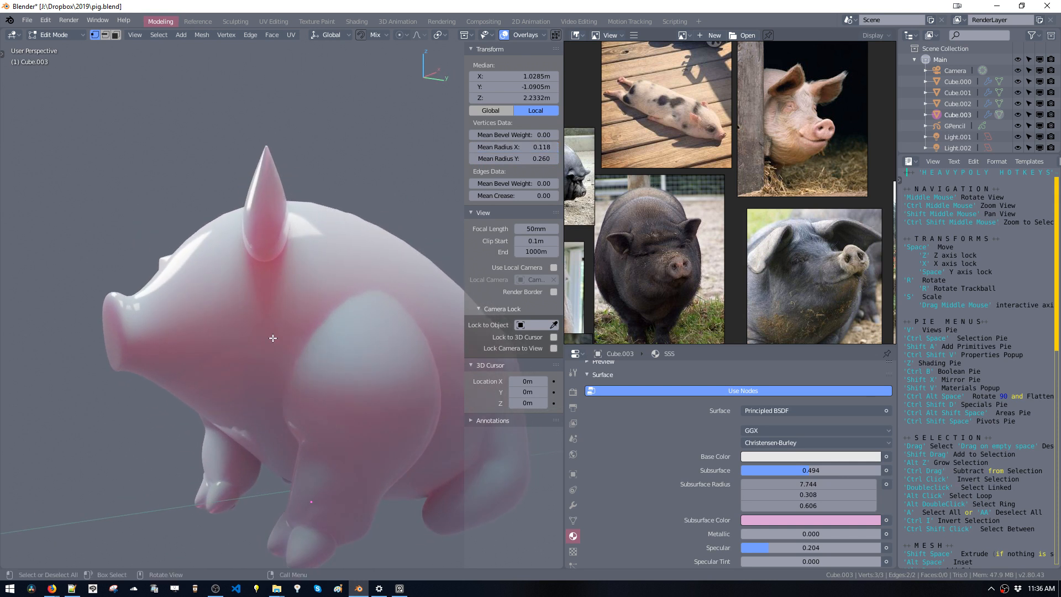
Rotate the ear forward about 32 degrees and move its tip vertex slightly forward and down.
{"action": "middle_click_drag", "start_coordinate": [273, 338], "coordinate": [338, 294]}
{"action": "key", "text": "r"}
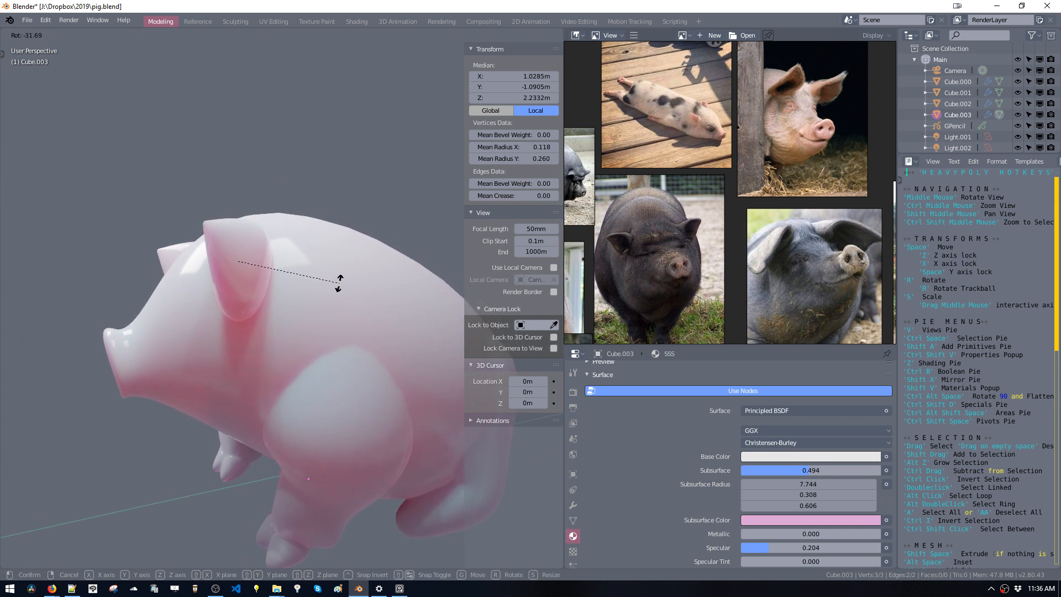
{"action": "left_click", "coordinate": [336, 289]}
{"action": "left_click", "coordinate": [197, 224]}
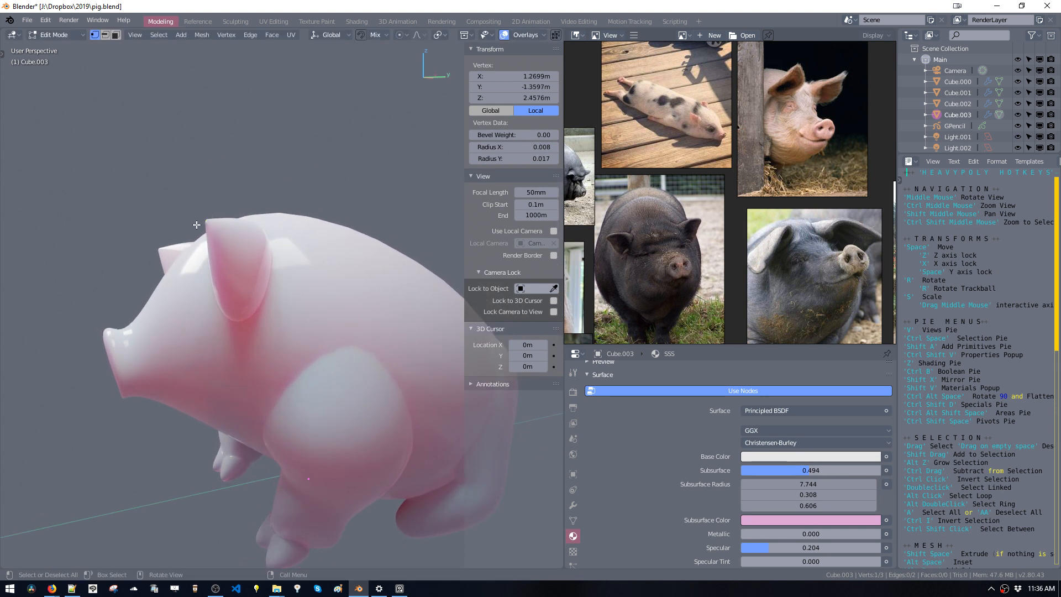
{"action": "key", "text": "space"}
{"action": "left_click", "coordinate": [187, 232]}
{"action": "mouse_move", "coordinate": [188, 232]}
{"action": "middle_mouse_down"}
{"action": "mouse_move", "coordinate": [305, 249]}
{"action": "mouse_move", "coordinate": [265, 251]}
{"action": "middle_mouse_up"}
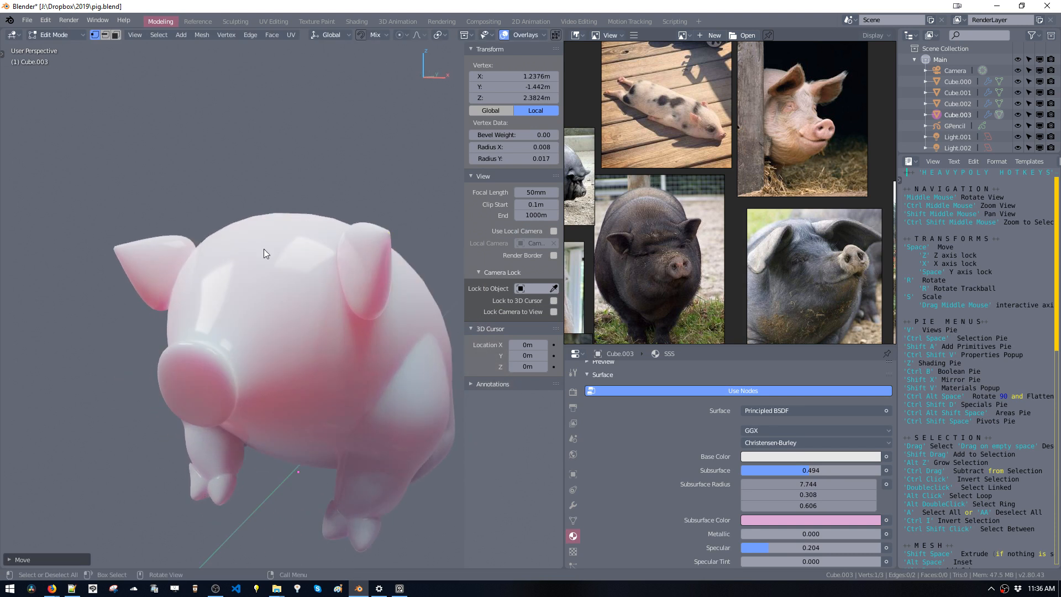
Switch to wireframe shading and move the ear's middle vertex outward and back in several passes.
{"action": "key", "text": "z"}
{"action": "left_click", "coordinate": [179, 187]}
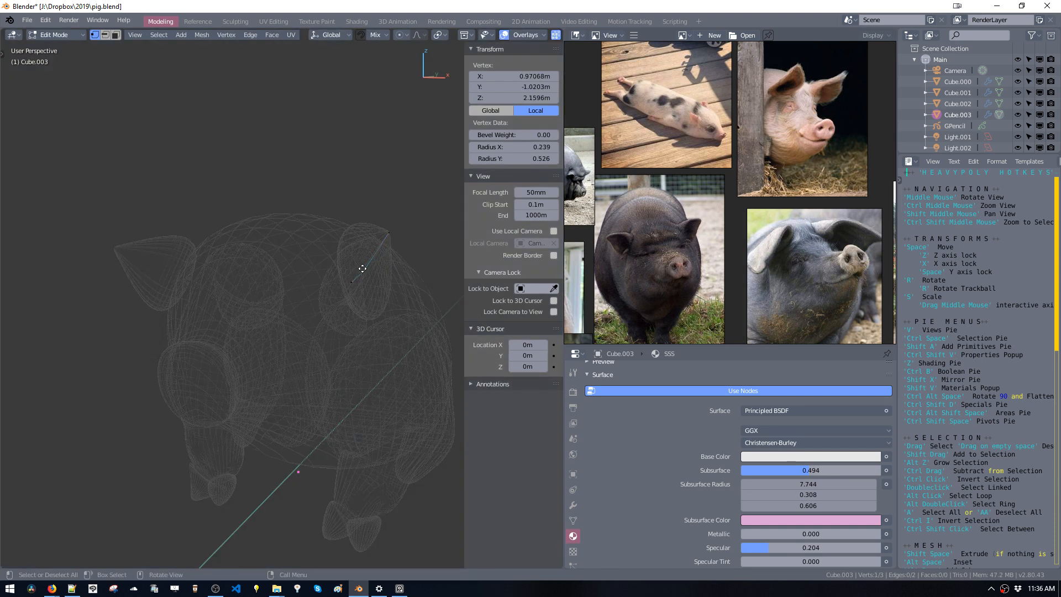
{"action": "left_click", "coordinate": [360, 259]}
{"action": "key", "text": "space"}
{"action": "left_click", "coordinate": [422, 291]}
{"action": "middle_click_drag", "start_coordinate": [442, 232], "coordinate": [239, 280]}
{"action": "key", "text": "space"}
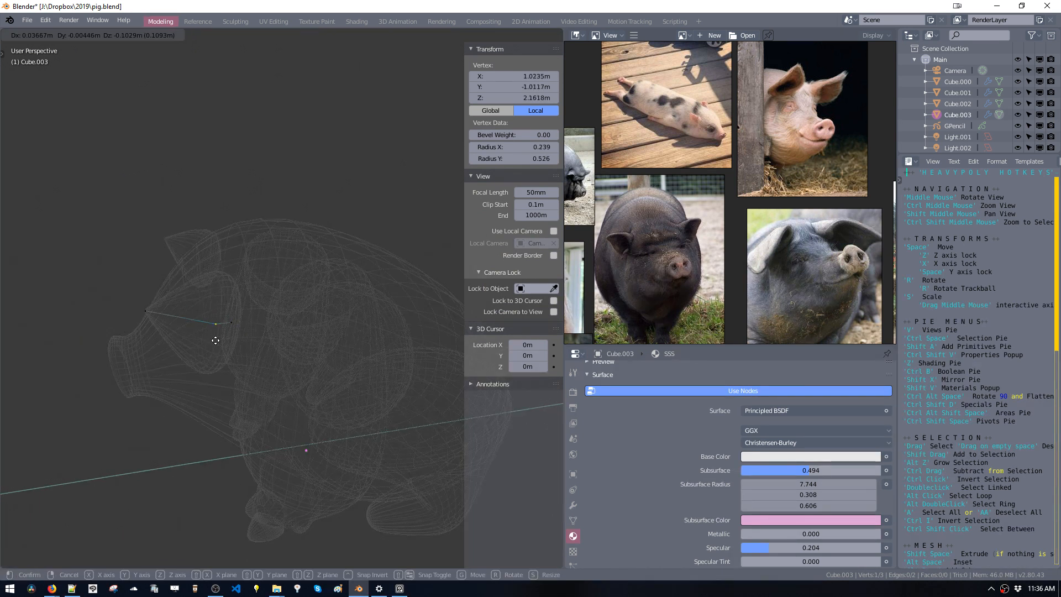
{"action": "left_click", "coordinate": [215, 334]}
{"action": "middle_click_drag", "start_coordinate": [220, 334], "coordinate": [421, 353]}
{"action": "key", "text": "space"}
{"action": "left_click", "coordinate": [280, 422]}
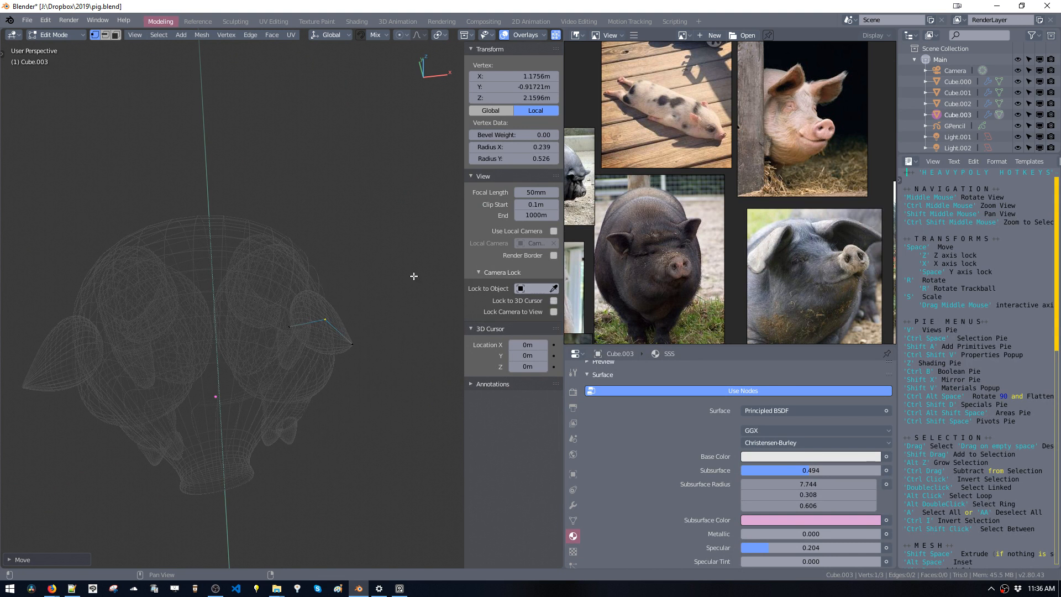
Move the ear's base vertex in toward the head and raise the middle vertex to arch the ear.
{"action": "middle_click_drag", "start_coordinate": [413, 275], "coordinate": [315, 337]}
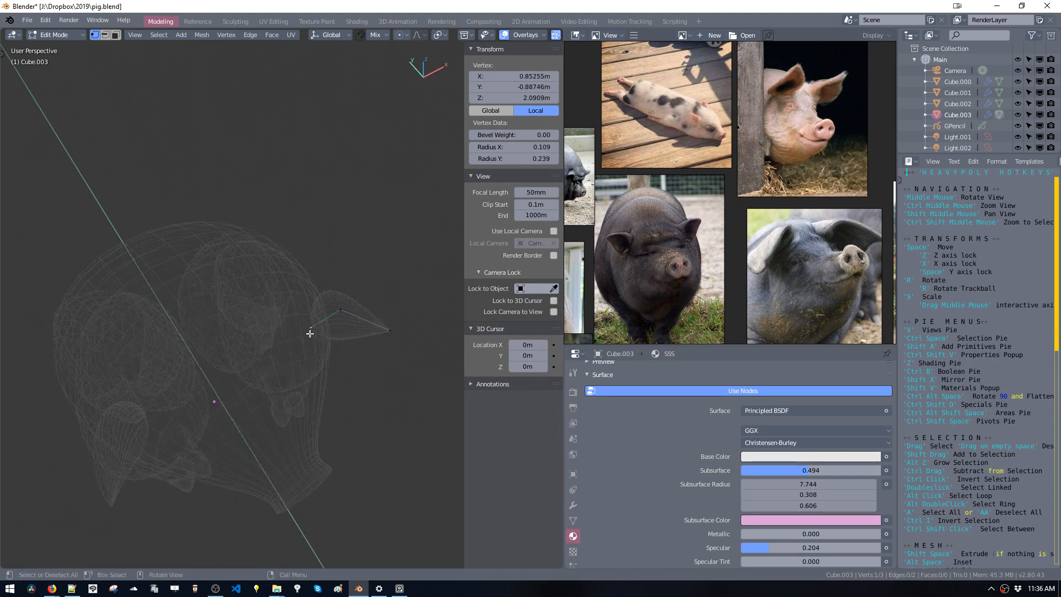
{"action": "key", "text": "space"}
{"action": "left_click", "coordinate": [299, 334]}
{"action": "left_click", "coordinate": [345, 321]}
{"action": "key", "text": "space"}
{"action": "left_click", "coordinate": [340, 301]}
{"action": "middle_click_drag", "start_coordinate": [338, 299], "coordinate": [213, 268]}
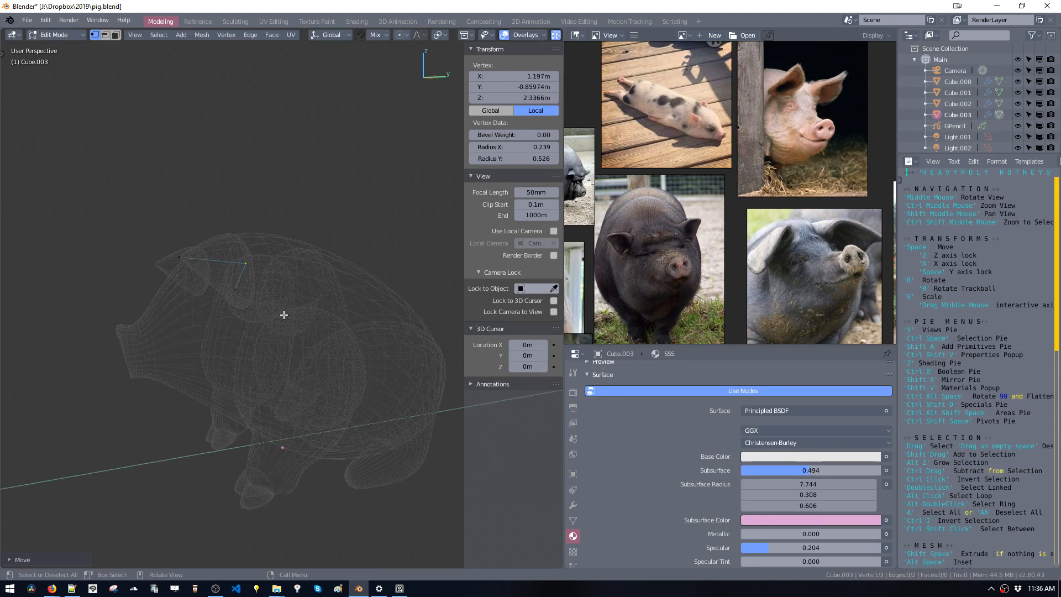
Lower the ear's tip vertex so the ear droops and nudge the middle vertex slightly down.
{"action": "key", "text": "space"}
{"action": "left_click", "coordinate": [246, 288]}
{"action": "key", "text": "space"}
{"action": "left_click", "coordinate": [205, 286]}
{"action": "middle_click_drag", "start_coordinate": [206, 286], "coordinate": [243, 287]}
{"action": "key", "text": "space"}
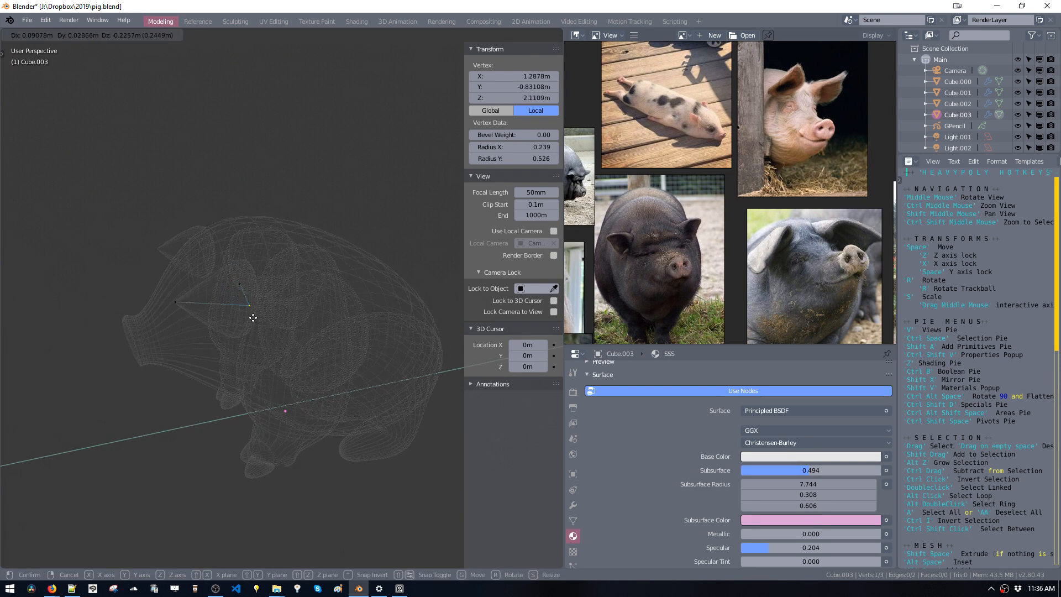
{"action": "left_click", "coordinate": [246, 297]}
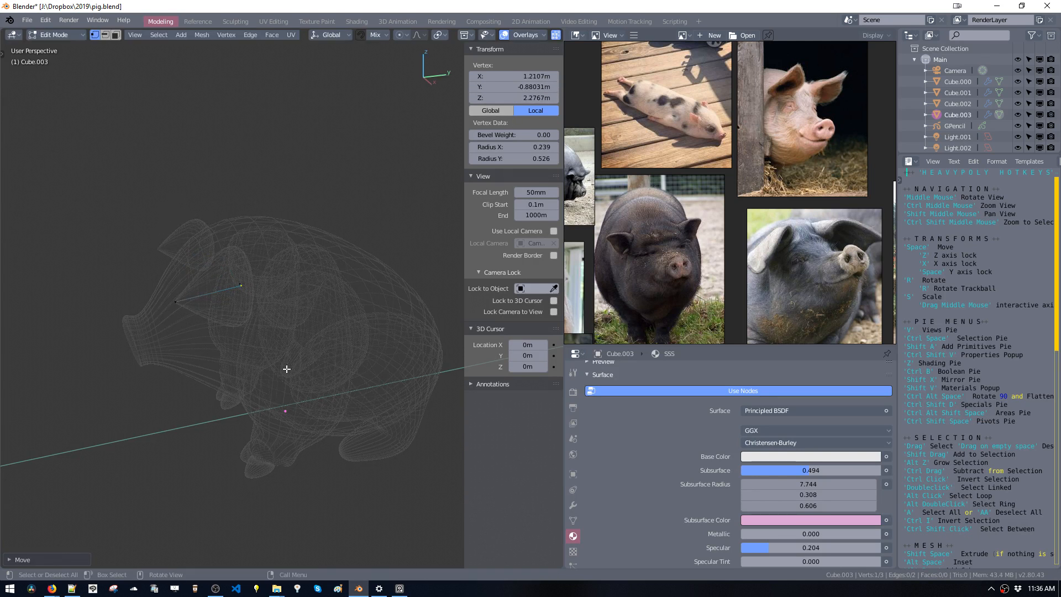
Rotate the ear's middle vertex and shrink its skin radius slightly to about 0.233 by 0.512.
{"action": "key", "text": "r"}
{"action": "left_click", "coordinate": [281, 345]}
{"action": "key", "text": "ctrl+a"}
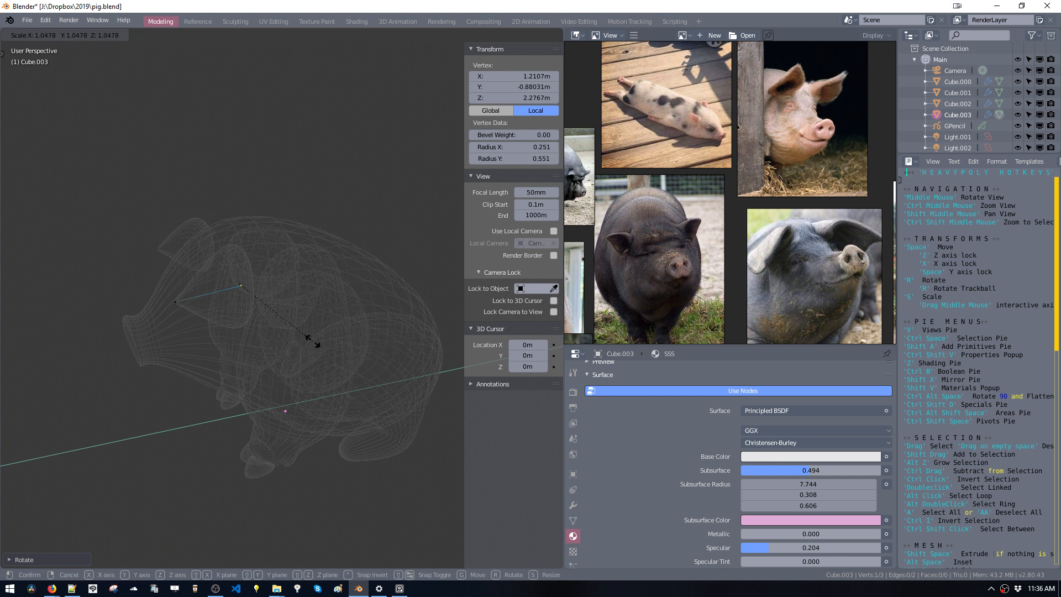
{"action": "left_click", "coordinate": [309, 340]}
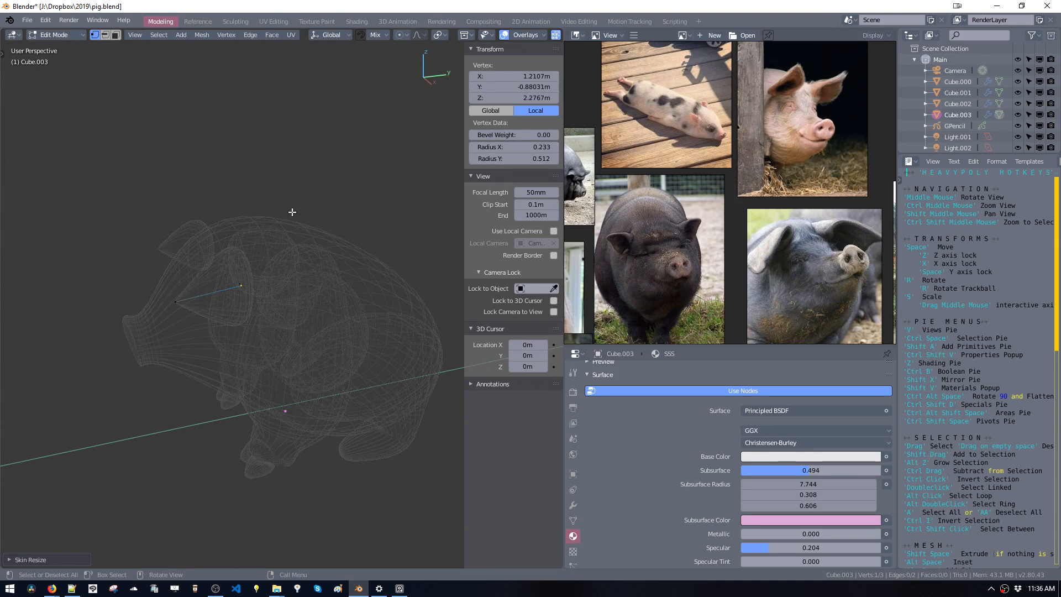
Move the ear's middle vertex inward toward the head and slightly up in two passes.
{"action": "middle_click_drag", "start_coordinate": [212, 256], "coordinate": [316, 263]}
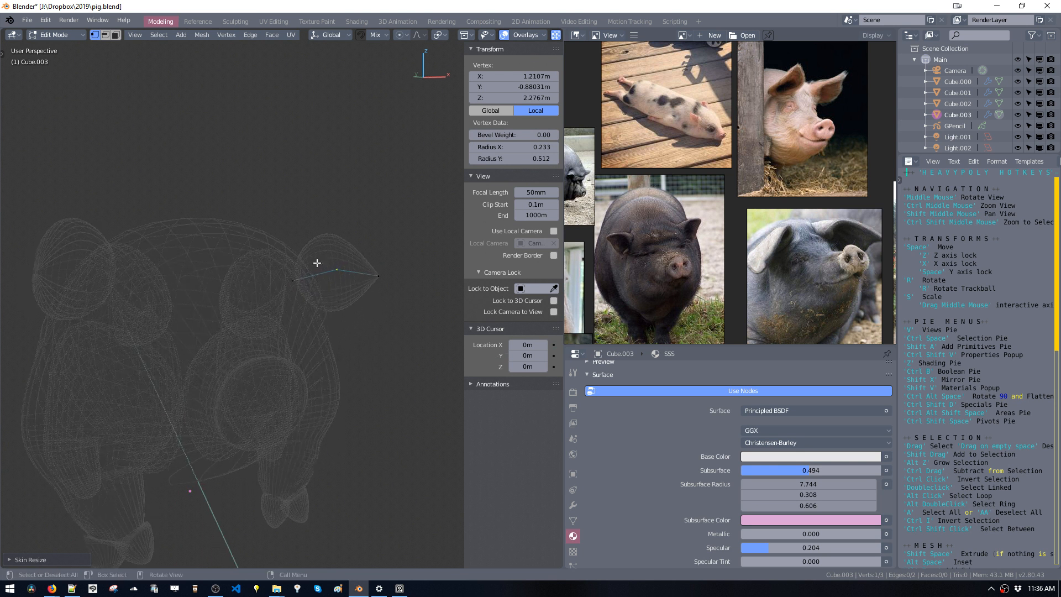
{"action": "key", "text": "space"}
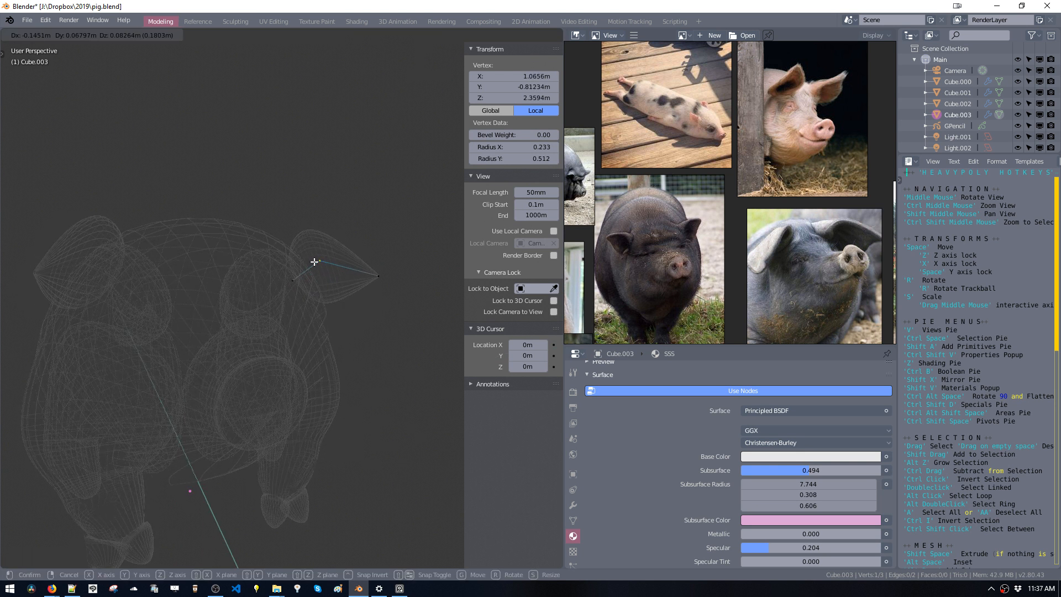
{"action": "left_click", "coordinate": [314, 262]}
{"action": "middle_click_drag", "start_coordinate": [307, 263], "coordinate": [264, 263]}
{"action": "key", "text": "space"}
{"action": "left_click", "coordinate": [282, 262]}
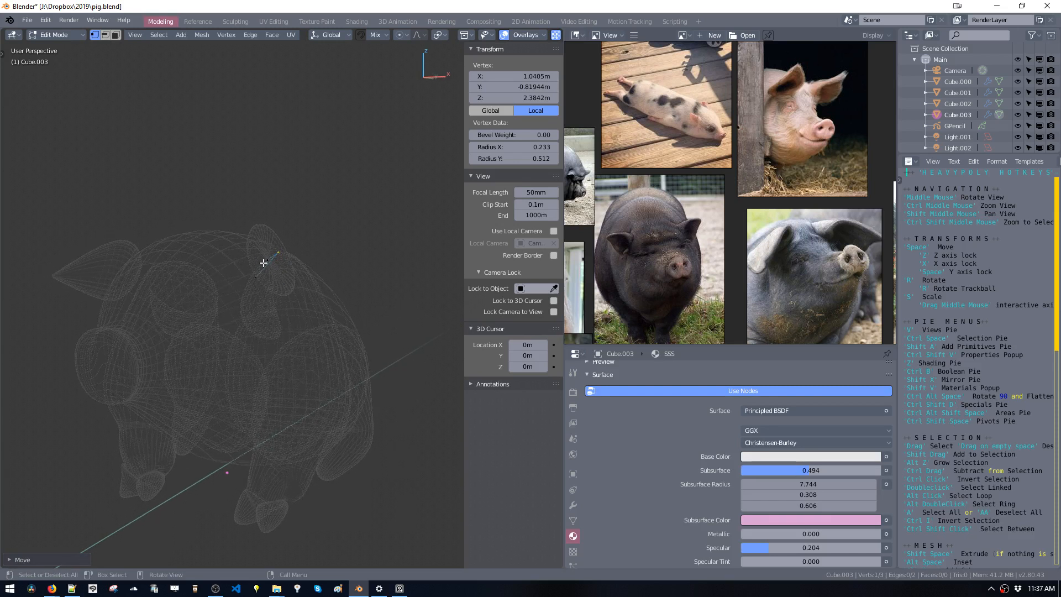
Reposition the ear's base vertex and nudge the middle vertex further inward and up.
{"action": "key", "text": "space"}
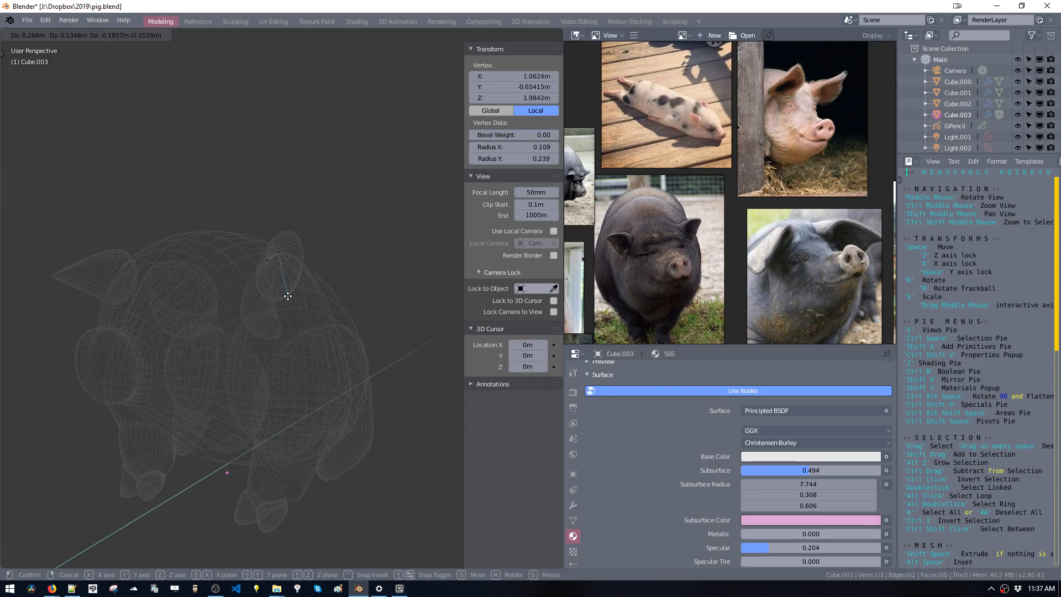
{"action": "left_click", "coordinate": [267, 266]}
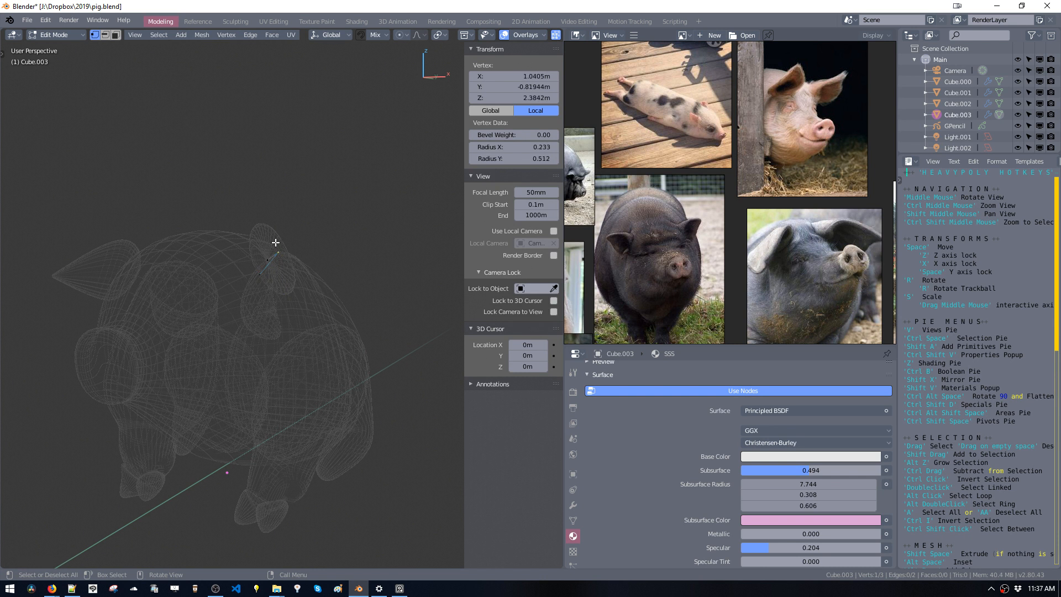
{"action": "key", "text": "space"}
{"action": "left_click", "coordinate": [274, 253]}
{"action": "key", "text": "alt+s"}
{"action": "left_click", "coordinate": [277, 266]}
Examine the ears outside edit mode and in a different shading, ending back in wireframe vertex editing.
{"action": "middle_click_drag", "start_coordinate": [261, 260], "coordinate": [197, 221]}
{"action": "key", "text": "Tab"}
{"action": "middle_click_drag", "start_coordinate": [201, 319], "coordinate": [307, 301], "text": "alt"}
{"action": "mouse_move", "coordinate": [306, 273]}
{"action": "middle_mouse_down"}
{"action": "mouse_move", "coordinate": [337, 277]}
{"action": "mouse_move", "coordinate": [291, 284]}
{"action": "mouse_move", "coordinate": [317, 239]}
{"action": "mouse_move", "coordinate": [308, 228]}
{"action": "mouse_move", "coordinate": [378, 247]}
{"action": "middle_mouse_up"}
{"action": "key", "text": "z"}
{"action": "left_click", "coordinate": [335, 263]}
{"action": "key", "text": "z"}
{"action": "left_click", "coordinate": [248, 181]}
{"action": "key", "text": "ctrl+space"}
{"action": "left_click", "coordinate": [285, 195]}
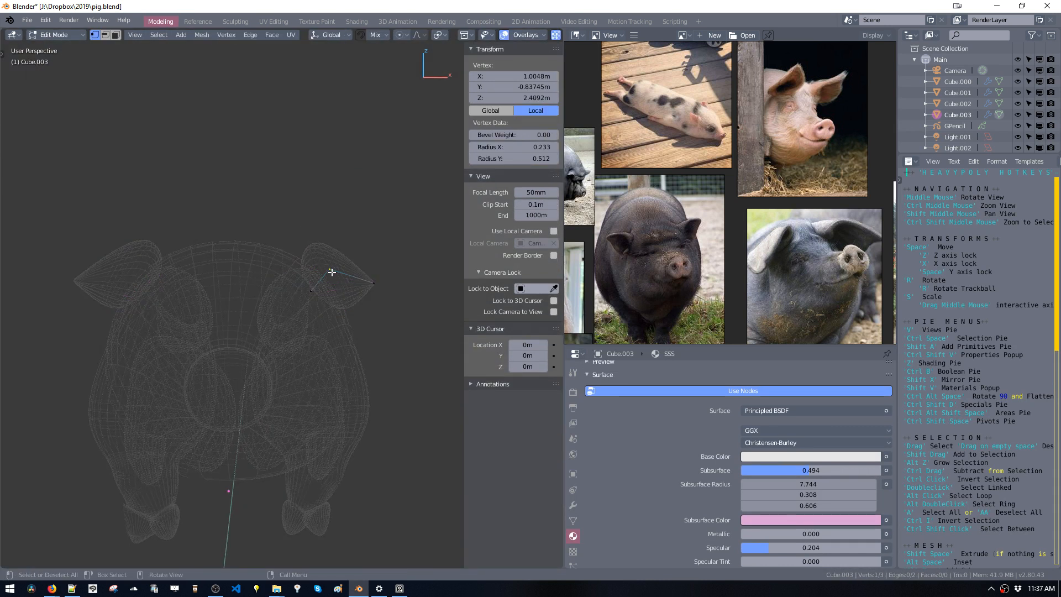
Lower the ear's base vertex and shift the middle vertex slightly, working from the front.
{"action": "key", "text": "space"}
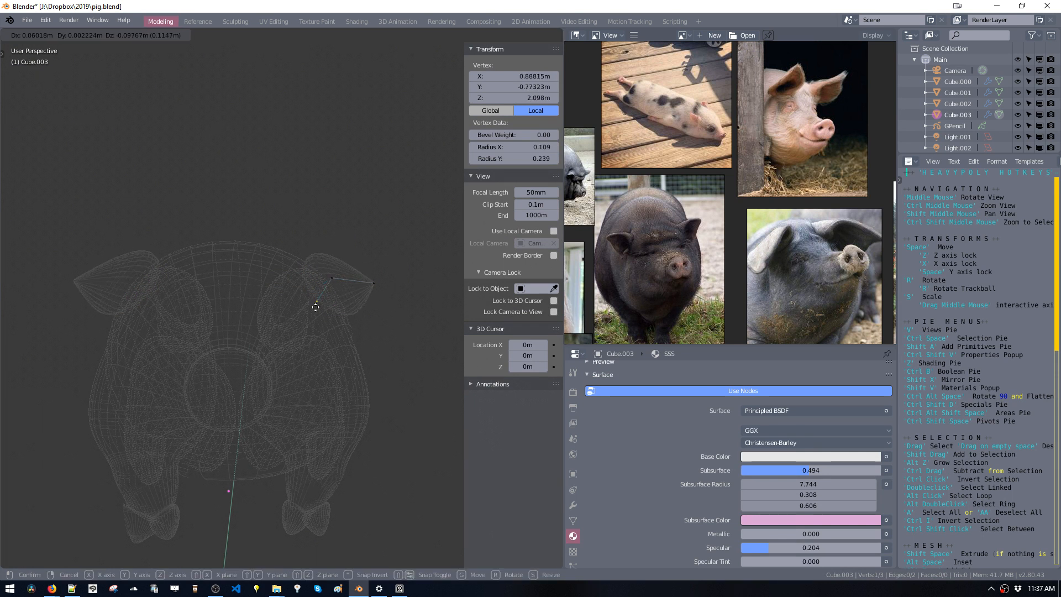
{"action": "left_click", "coordinate": [318, 305]}
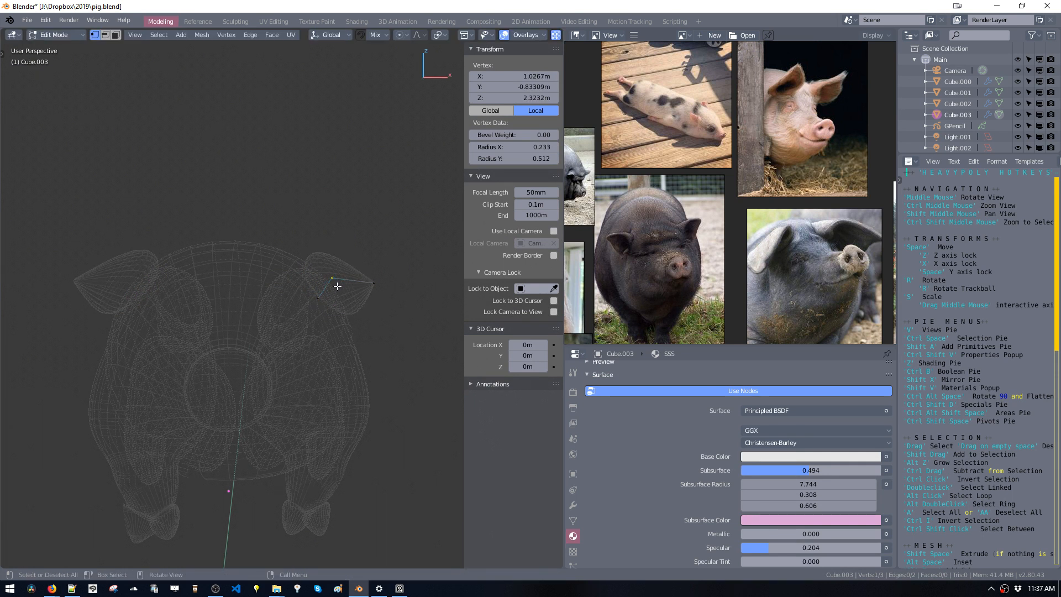
{"action": "key", "text": "space"}
{"action": "left_click", "coordinate": [341, 291]}
Reposition the ear's tip vertex in several passes to about X 1.343, Y -1.204, Z 2.399 m.
{"action": "middle_click_drag", "start_coordinate": [343, 293], "coordinate": [403, 334]}
{"action": "left_click", "coordinate": [347, 285]}
{"action": "key", "text": "space"}
{"action": "left_click", "coordinate": [227, 249]}
{"action": "key", "text": "space"}
{"action": "left_click", "coordinate": [355, 285]}
{"action": "key", "text": "space"}
{"action": "left_click", "coordinate": [367, 313]}
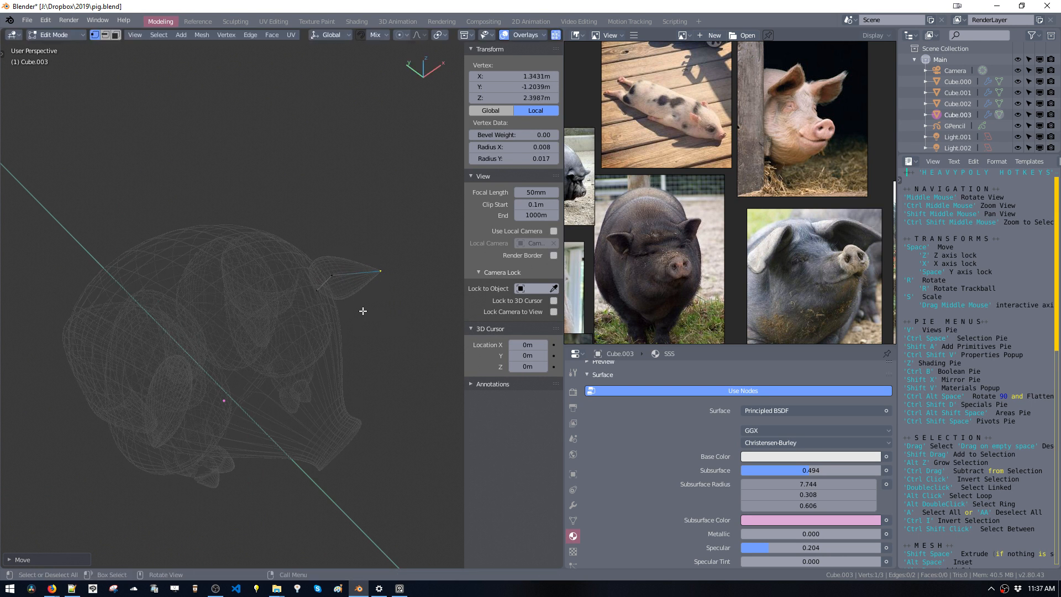
Nudge the ear's middle vertex in several small moves and shift the tip vertex slightly down and inward.
{"action": "key", "text": "space"}
{"action": "left_click", "coordinate": [331, 275]}
{"action": "key", "text": "space"}
{"action": "left_click", "coordinate": [329, 274]}
{"action": "left_click", "coordinate": [330, 272]}
{"action": "key", "text": "space"}
{"action": "left_click", "coordinate": [329, 270]}
{"action": "key", "text": "space"}
{"action": "left_click", "coordinate": [311, 294]}
{"action": "left_click", "coordinate": [330, 266]}
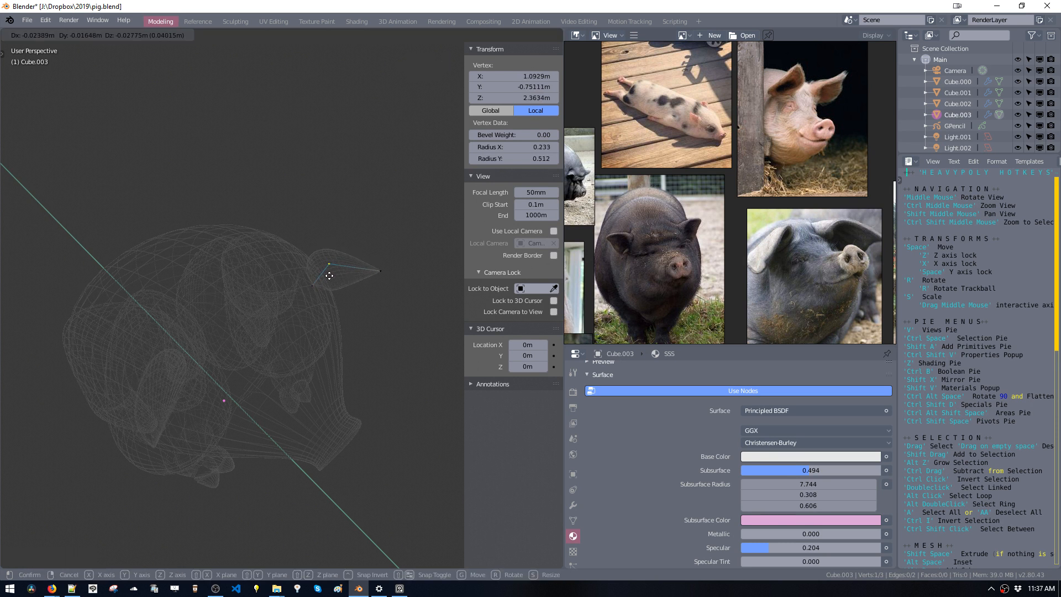
{"action": "key", "text": "space"}
{"action": "left_click", "coordinate": [376, 289]}
Switch the viewport to solid shading and on to the material preview.
{"action": "key", "text": "z"}
{"action": "left_click", "coordinate": [351, 237]}
{"action": "middle_click_drag", "start_coordinate": [346, 279], "coordinate": [321, 251]}
{"action": "key", "text": "z"}
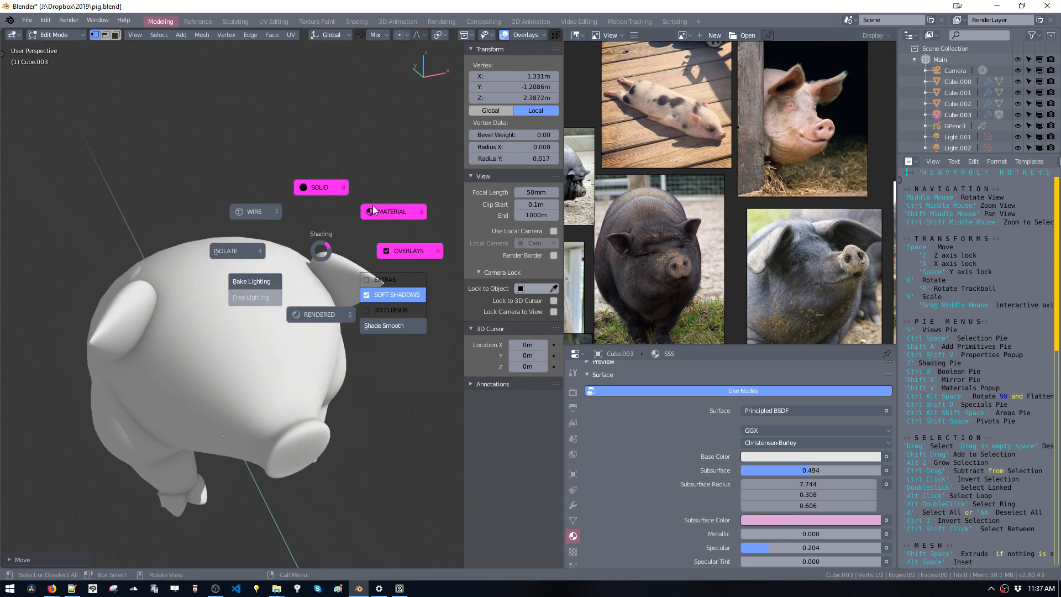
{"action": "left_click", "coordinate": [373, 212]}
Move the ear's tip vertex closer to the head, adjusting it from several viewing angles.
{"action": "middle_click_drag", "start_coordinate": [334, 209], "coordinate": [296, 239]}
{"action": "key", "text": "g"}
{"action": "left_click", "coordinate": [384, 258]}
{"action": "key", "text": "space"}
{"action": "left_click", "coordinate": [362, 257]}
{"action": "middle_click_drag", "start_coordinate": [362, 256], "coordinate": [249, 298]}
{"action": "key", "text": "space"}
{"action": "left_click", "coordinate": [173, 304]}
{"action": "middle_click_drag", "start_coordinate": [173, 305], "coordinate": [406, 283]}
Raise the ear's tip vertex from the front to about Z 2.613 m so the ear points outward.
{"action": "key", "text": "space"}
{"action": "left_click", "coordinate": [269, 254]}
{"action": "key", "text": "space"}
{"action": "left_click", "coordinate": [410, 279]}
{"action": "key", "text": "space"}
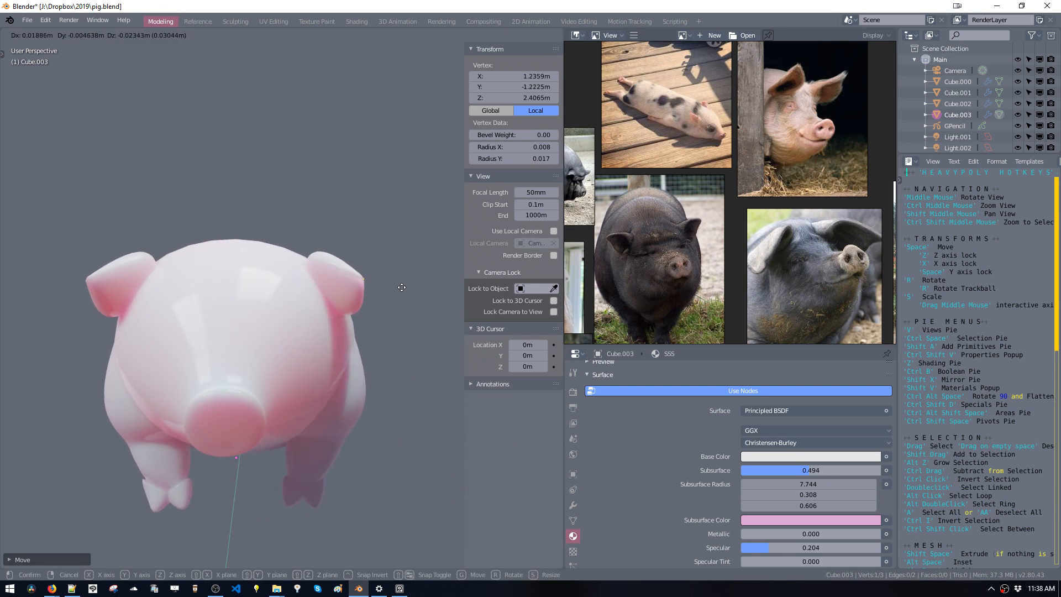
{"action": "left_click", "coordinate": [394, 272]}
{"action": "key", "text": "space"}
{"action": "left_click", "coordinate": [393, 266]}
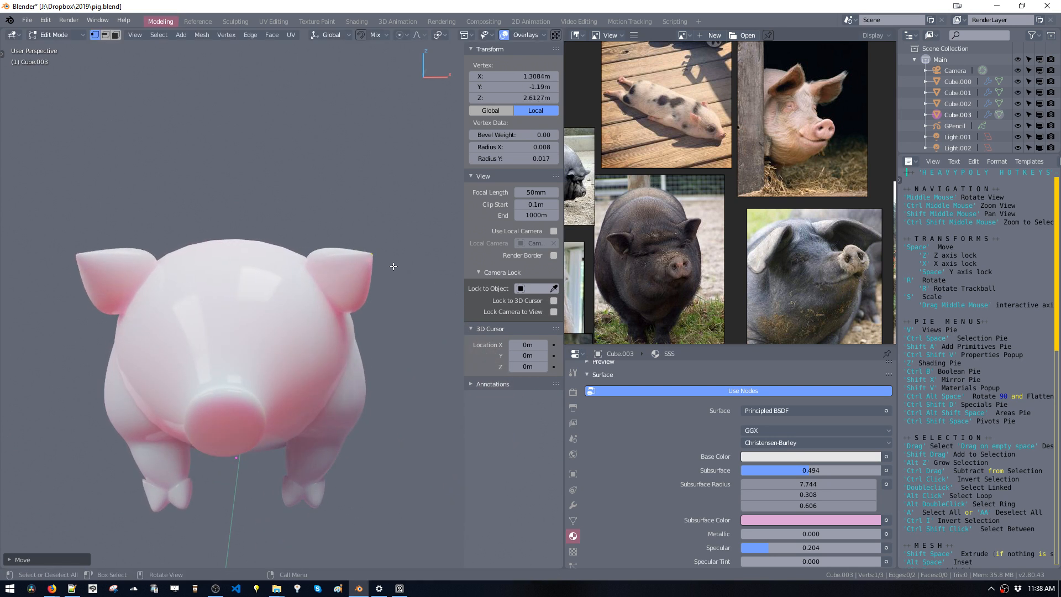
Leave the ear, select the hind leg object and select its two foot vertices in vertex mode.
{"action": "middle_click_drag", "start_coordinate": [393, 265], "coordinate": [173, 241]}
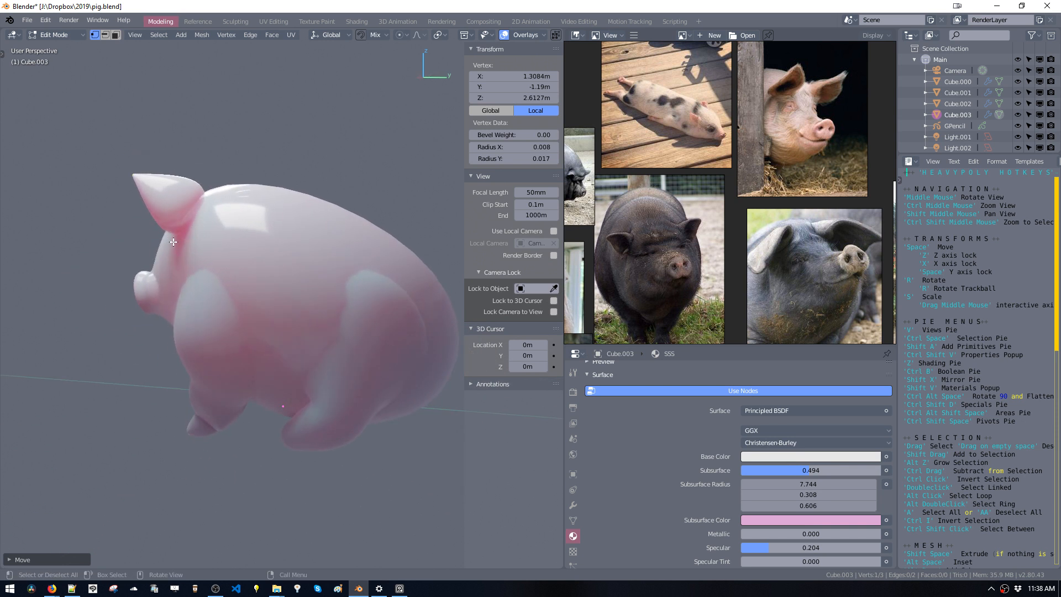
{"action": "middle_click_drag", "start_coordinate": [381, 356], "coordinate": [366, 278], "text": "shift"}
{"action": "key", "text": "Tab"}
{"action": "left_click", "coordinate": [334, 324]}
{"action": "key", "text": "ctrl+space"}
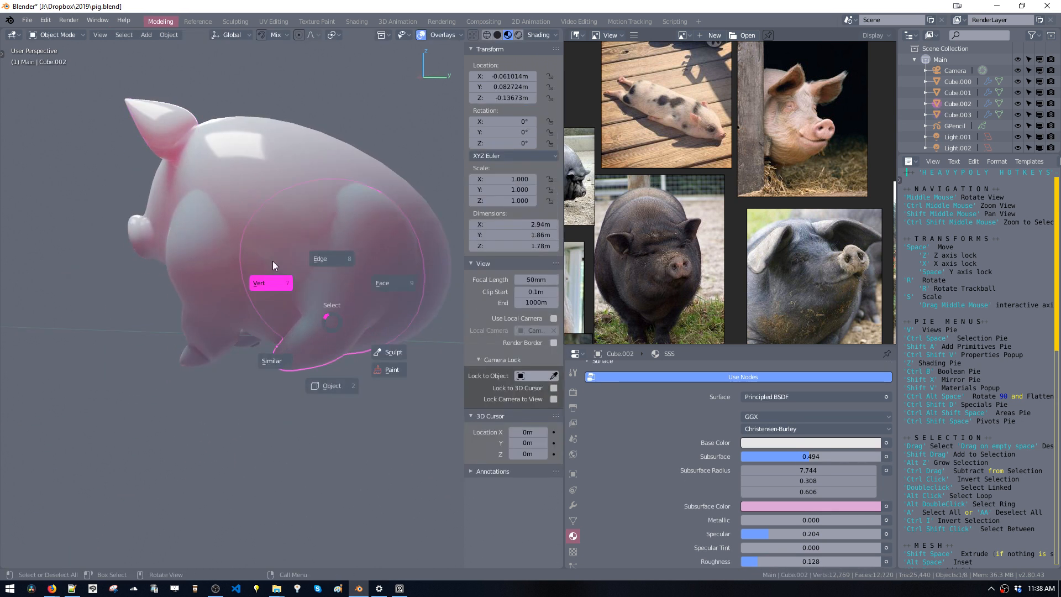
{"action": "left_click", "coordinate": [273, 262]}
{"action": "left_click_drag", "start_coordinate": [339, 345], "coordinate": [367, 377]}
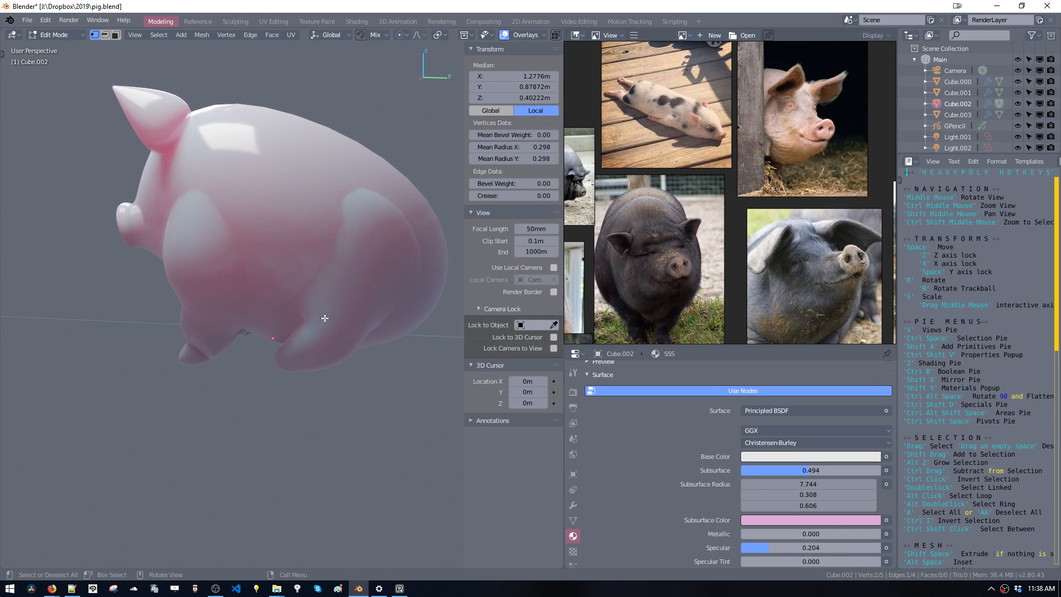
Lower the hind foot's two vertices and scale the distance between them to lengthen the foot.
{"action": "key", "text": "s"}
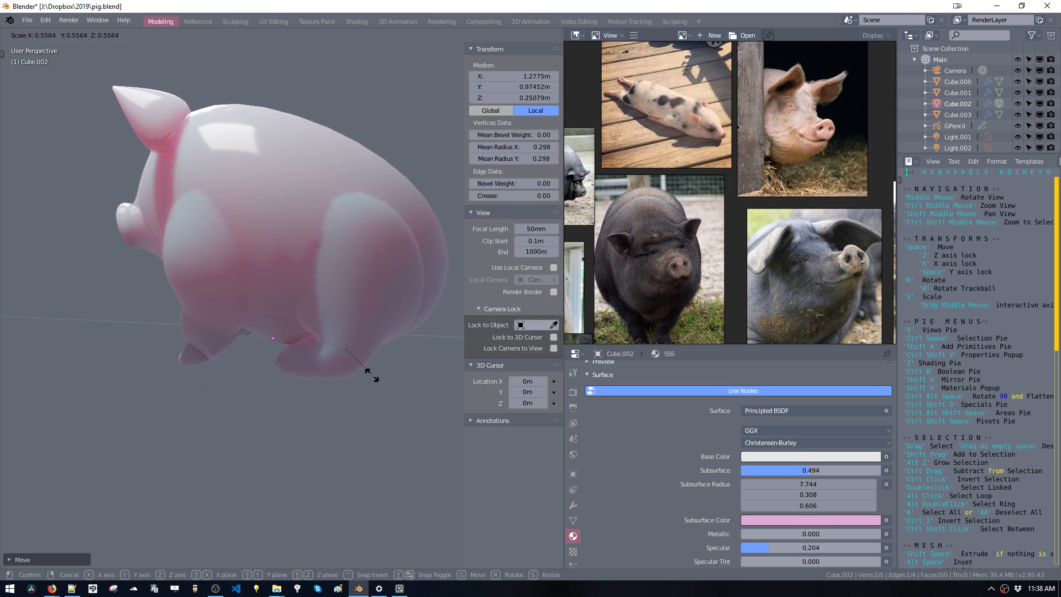
{"action": "left_click", "coordinate": [360, 354]}
{"action": "mouse_move", "coordinate": [361, 353]}
{"action": "middle_mouse_down"}
{"action": "mouse_move", "coordinate": [399, 349]}
{"action": "mouse_move", "coordinate": [367, 354]}
{"action": "middle_mouse_up"}
{"action": "key", "text": "s"}
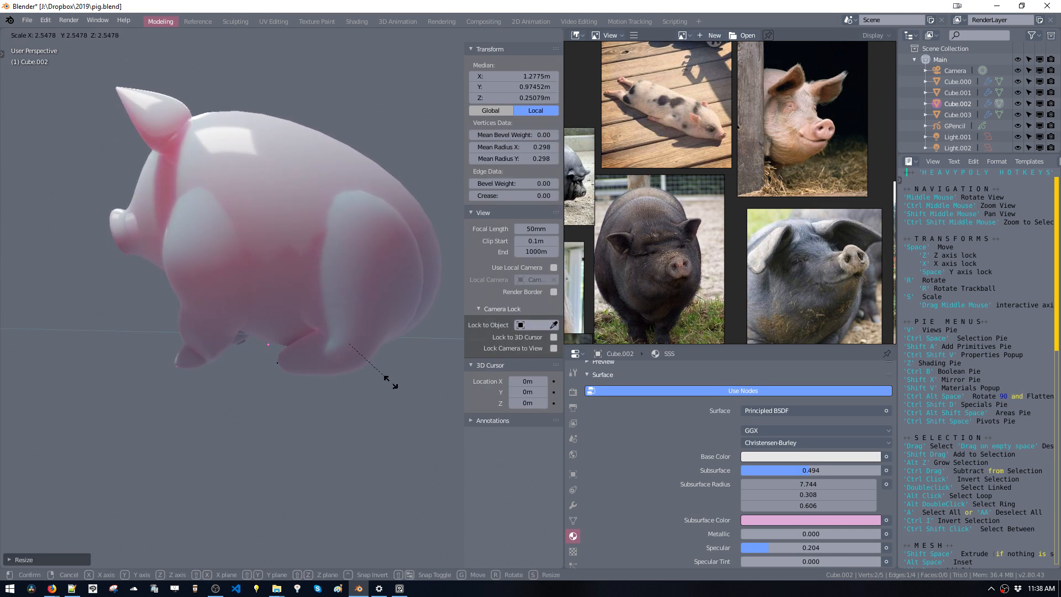
{"action": "left_click", "coordinate": [391, 381]}
Move the hind foot vertices inward along the X axis and adjust their position from other angles.
{"action": "key", "text": "space"}
{"action": "key", "text": "x"}
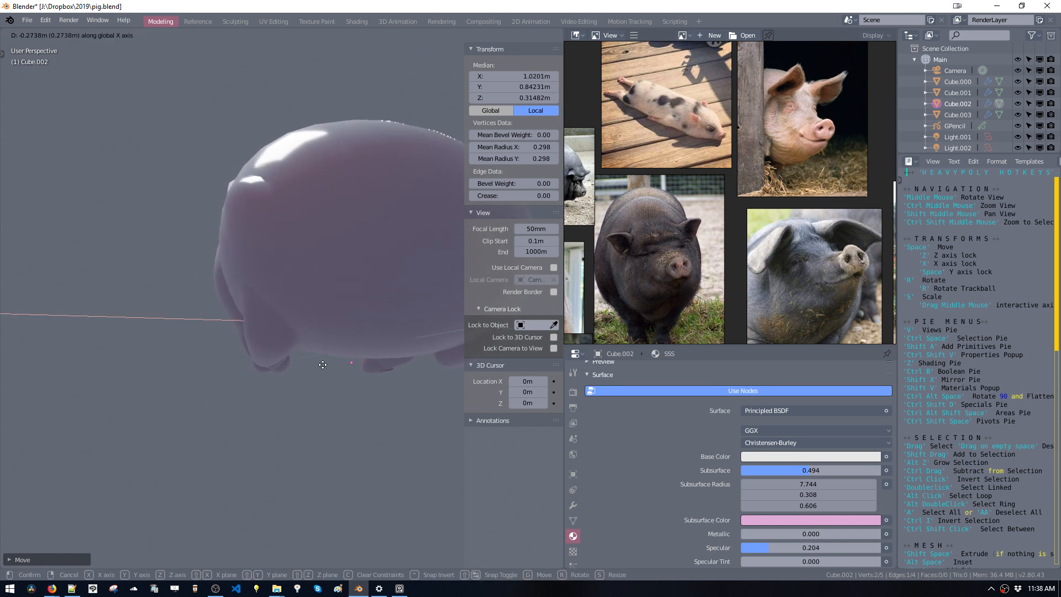
{"action": "left_click", "coordinate": [294, 366]}
{"action": "middle_click_drag", "start_coordinate": [295, 367], "coordinate": [431, 380]}
{"action": "middle_click_drag", "start_coordinate": [327, 348], "coordinate": [266, 354]}
{"action": "key", "text": "space"}
{"action": "left_click", "coordinate": [383, 354]}
Try to dissolve the hind leg's inner end vertex.
{"action": "left_click_drag", "start_coordinate": [280, 233], "coordinate": [356, 285]}
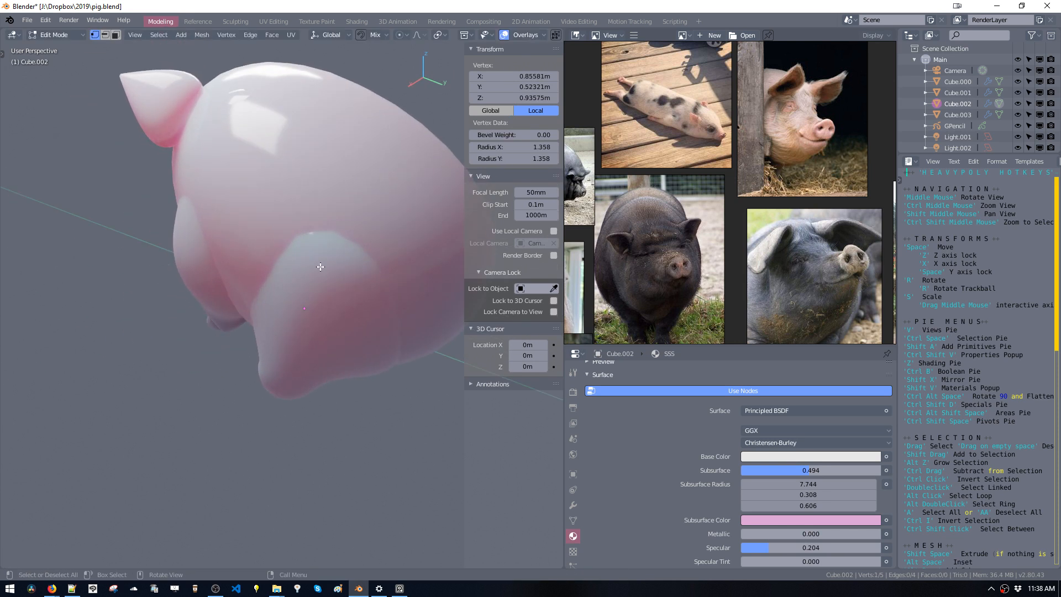
{"action": "middle_click_drag", "start_coordinate": [320, 266], "coordinate": [261, 236]}
{"action": "middle_click_drag", "start_coordinate": [297, 288], "coordinate": [329, 284]}
{"action": "key", "text": "alt+z"}
{"action": "left_click_drag", "start_coordinate": [374, 265], "coordinate": [404, 317]}
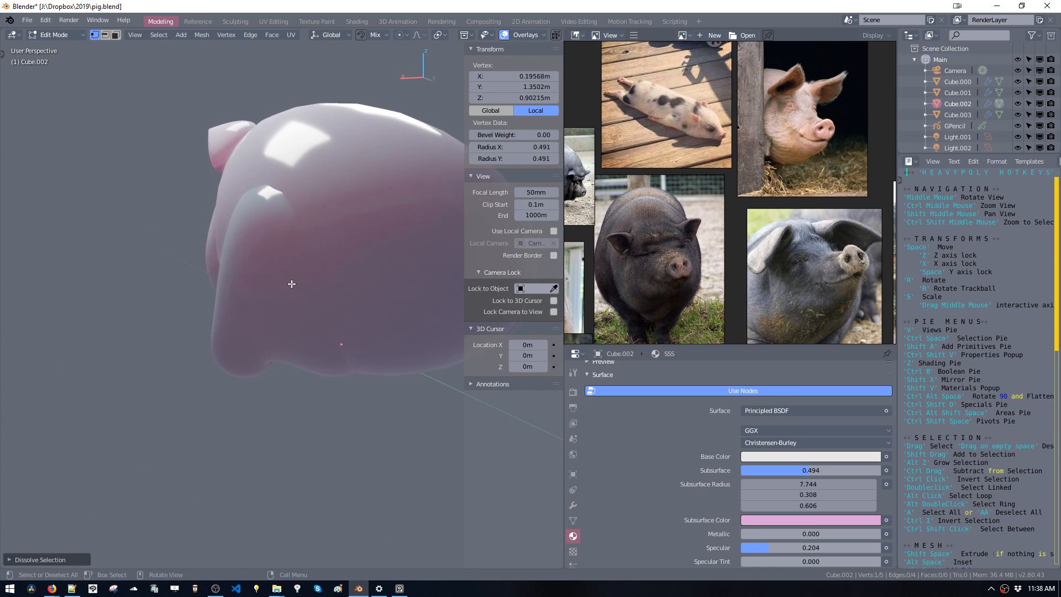
{"action": "key", "text": "x"}
{"action": "key", "text": "ctrl+z"}
{"action": "key", "text": "ctrl+z"}
{"action": "key", "text": "ctrl+z"}
Move the hind leg's thigh vertex and enlarge its skin radius slightly.
{"action": "key", "text": "space"}
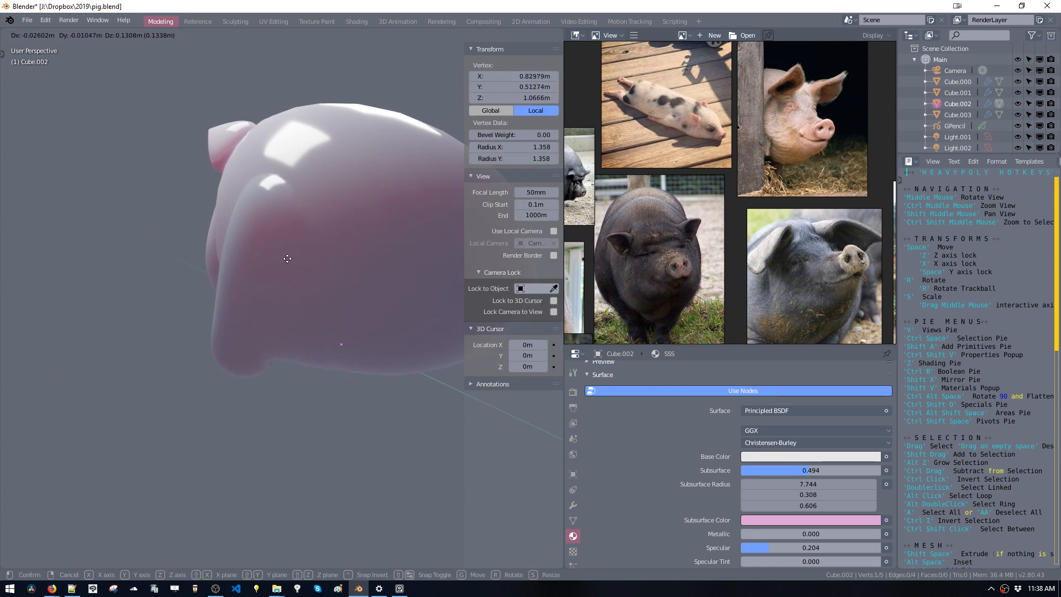
{"action": "left_click", "coordinate": [307, 272]}
{"action": "middle_click_drag", "start_coordinate": [307, 272], "coordinate": [354, 315]}
{"action": "key", "text": "ctrl+a"}
{"action": "left_click", "coordinate": [433, 319]}
Shift the hind leg's selected vertex along the X axis and fine-tune its position freely.
{"action": "key", "text": "space"}
{"action": "key", "text": "x"}
{"action": "left_click", "coordinate": [322, 308]}
{"action": "key", "text": "space"}
{"action": "left_click", "coordinate": [420, 289]}
Enlarge the skin radius of all five hind leg vertices to a mean of about 0.668.
{"action": "key", "text": "a"}
{"action": "key", "text": "ctrl+a"}
{"action": "left_click", "coordinate": [420, 344]}
{"action": "middle_click_drag", "start_coordinate": [420, 344], "coordinate": [300, 308]}
{"action": "key", "text": "space"}
{"action": "key", "text": "x"}
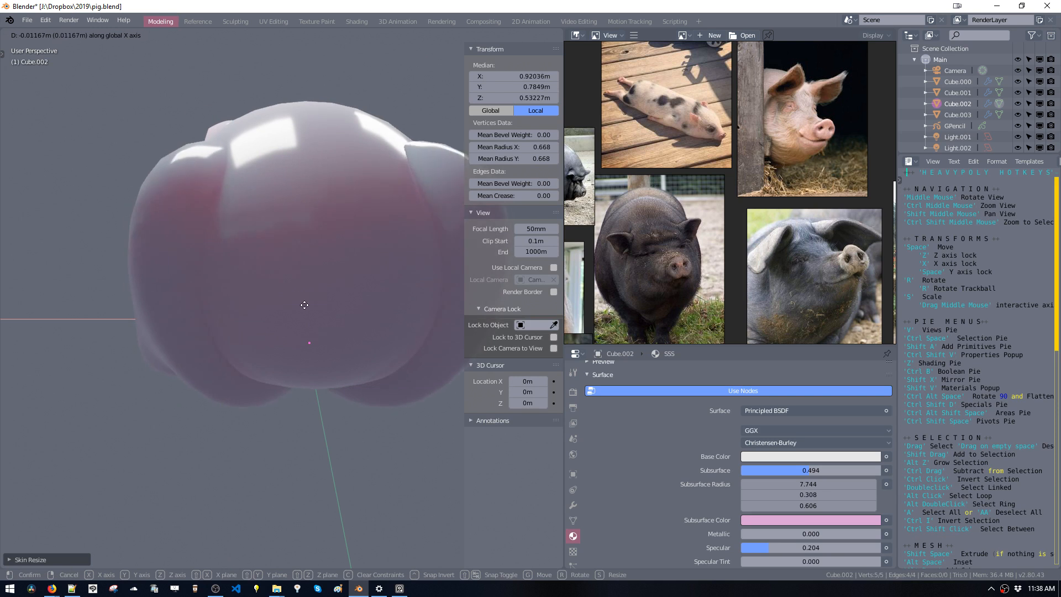
{"action": "right_click", "coordinate": [303, 306]}
Reposition the hind leg's inner end vertex and thigh vertex, and set the thigh's Y skin radius to 1.370.
{"action": "left_click_drag", "start_coordinate": [315, 313], "coordinate": [315, 310]}
{"action": "key", "text": "space"}
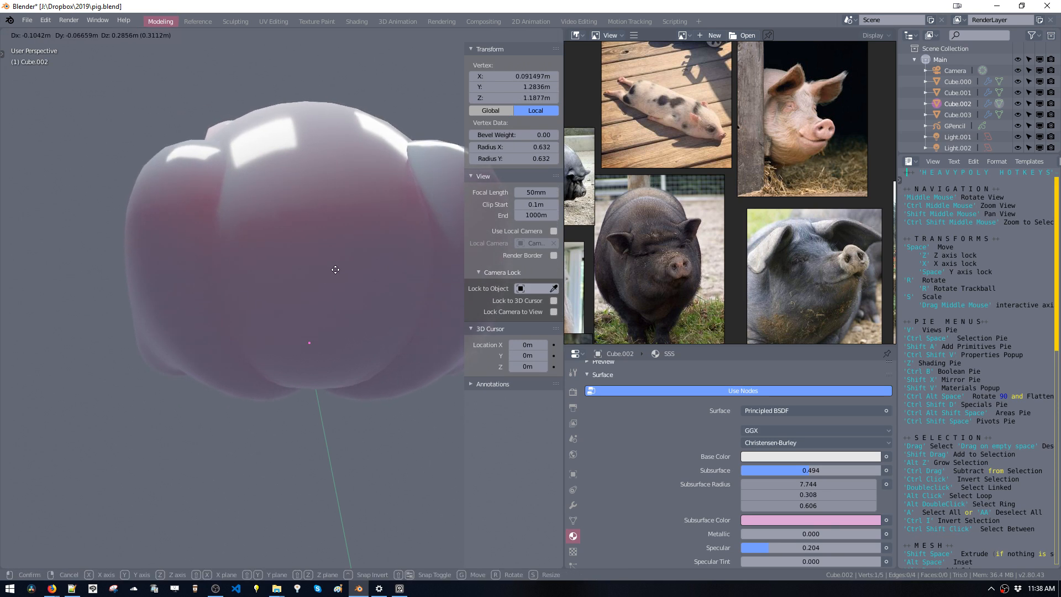
{"action": "left_click", "coordinate": [262, 246]}
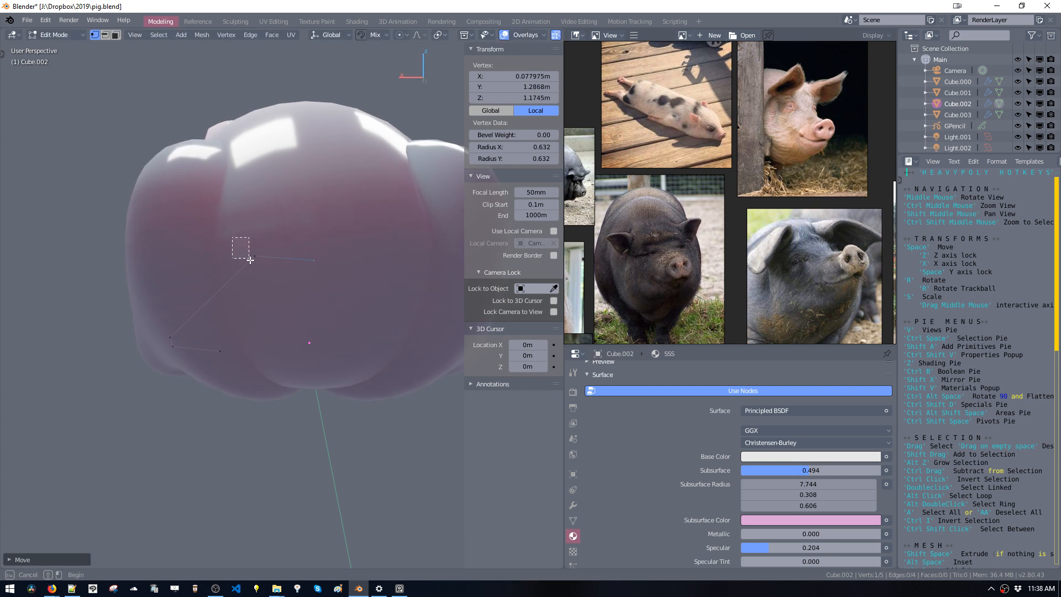
{"action": "key", "text": "space"}
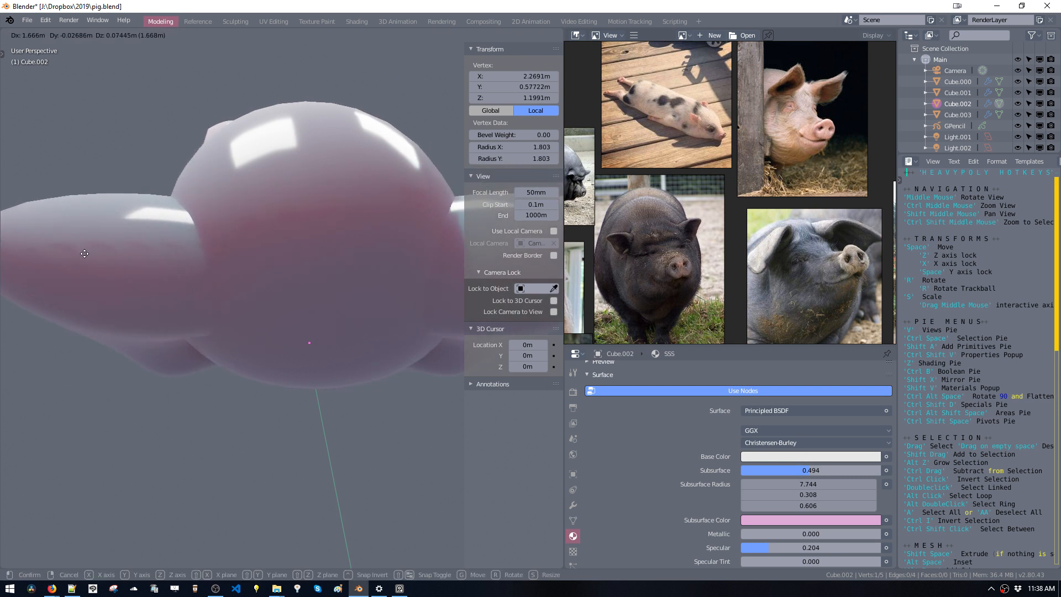
{"action": "left_click", "coordinate": [546, 192]}
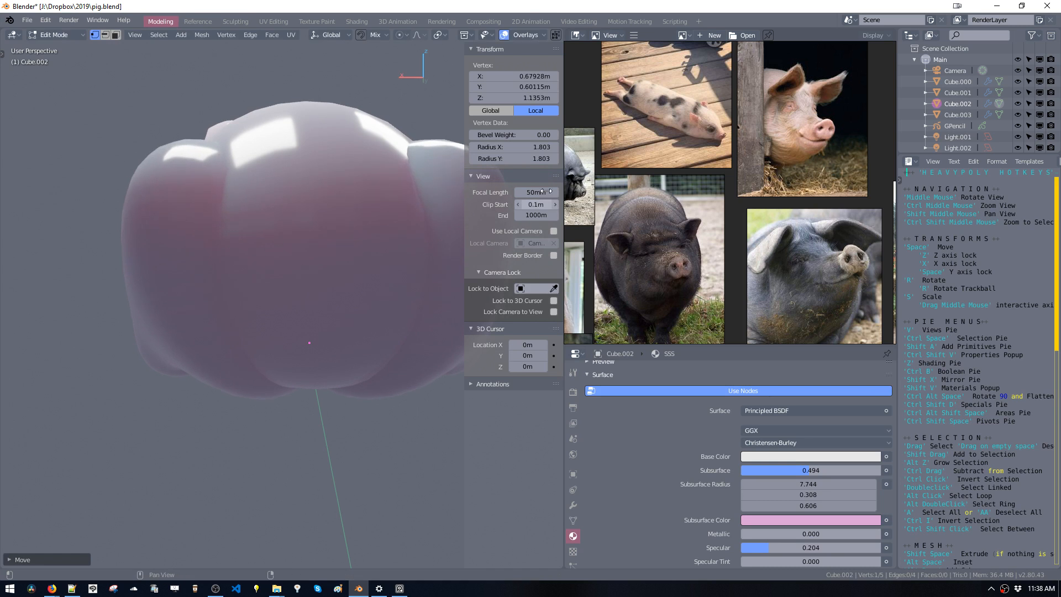
{"action": "left_click_drag", "start_coordinate": [529, 158], "coordinate": [494, 157]}
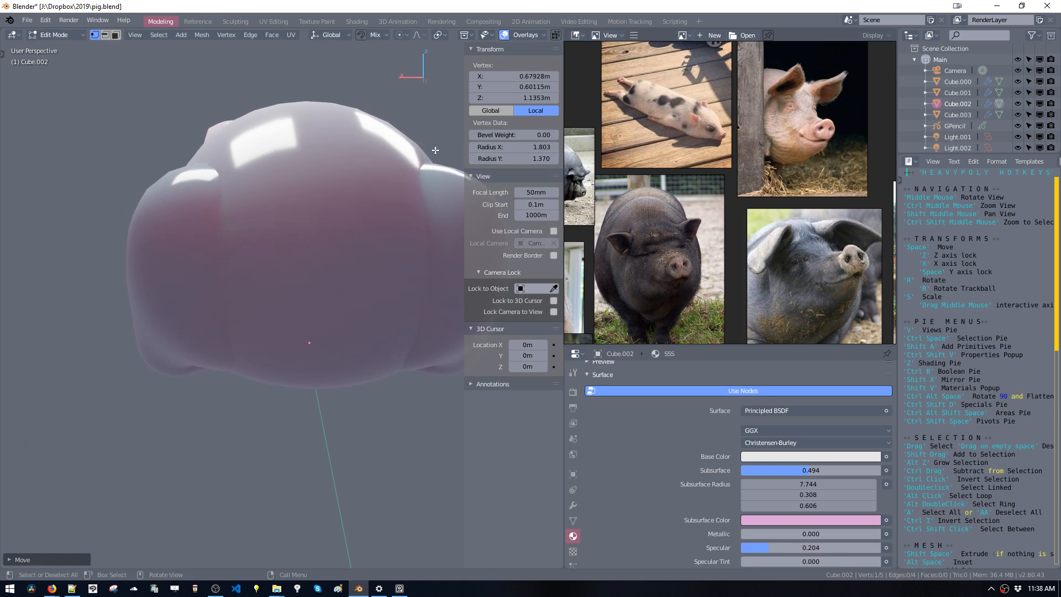
Move the thigh vertex inward and down to about X 0.196, Y 0.787, Z 0.908 m.
{"action": "middle_click_drag", "start_coordinate": [237, 163], "coordinate": [216, 229]}
{"action": "key", "text": "space"}
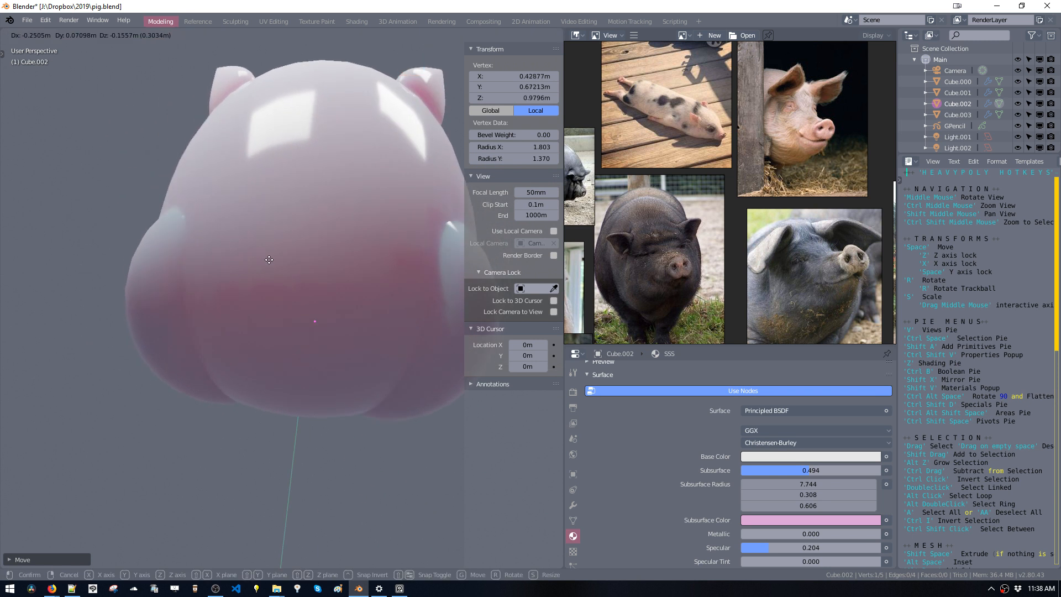
{"action": "left_click", "coordinate": [290, 268]}
{"action": "middle_click_drag", "start_coordinate": [290, 268], "coordinate": [305, 244]}
{"action": "key", "text": "space"}
{"action": "key", "text": "space"}
{"action": "left_click", "coordinate": [387, 253]}
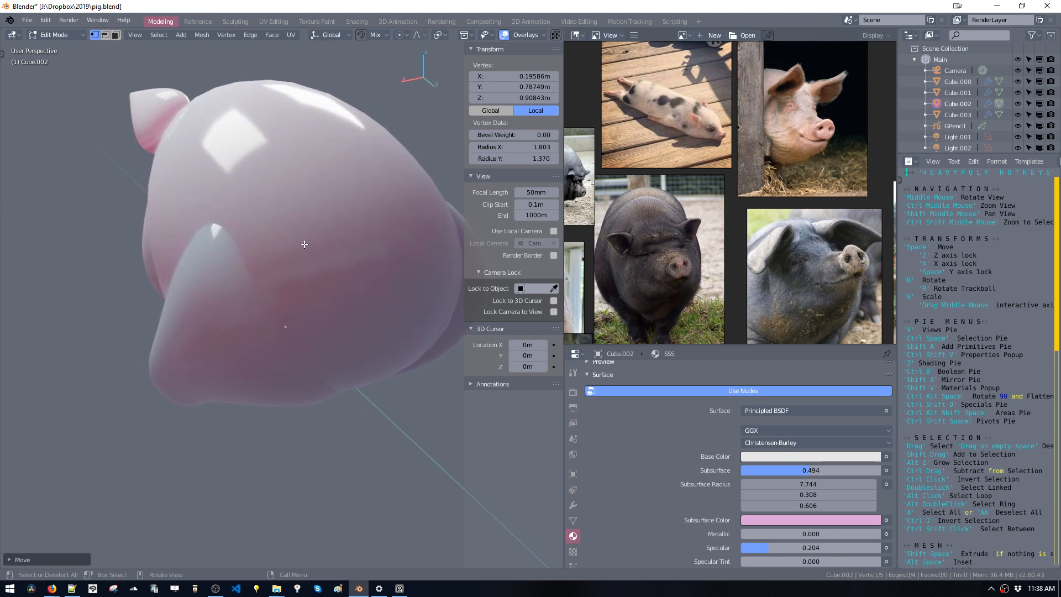
Isolate the hind legs and move their inner end vertex to about X 0.104, Y 1.237, Z 1.254 m.
{"action": "key", "text": "z"}
{"action": "left_click", "coordinate": [207, 247]}
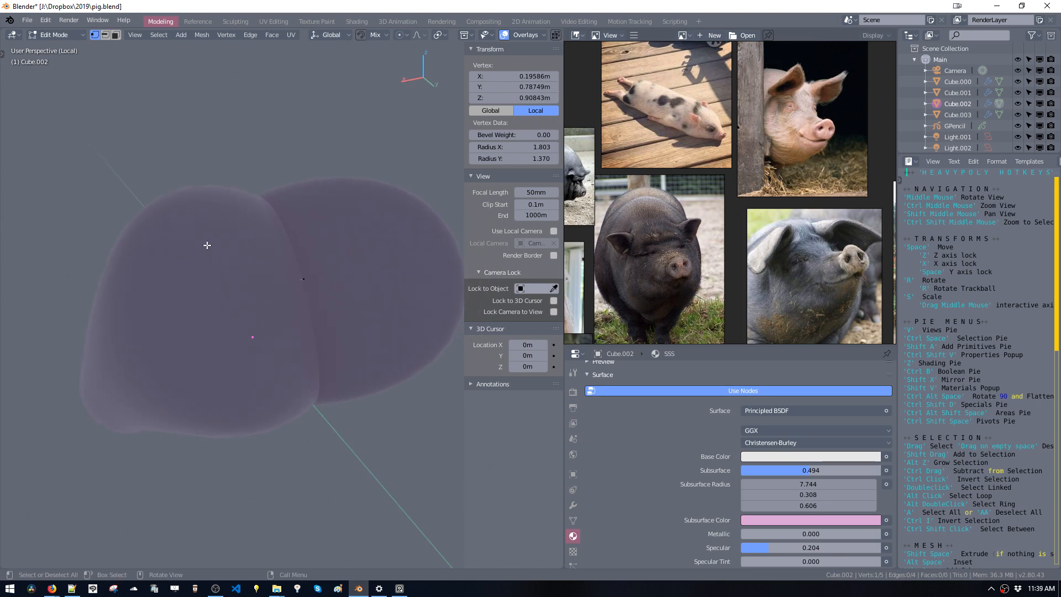
{"action": "mouse_move", "coordinate": [237, 247]}
{"action": "middle_mouse_down"}
{"action": "mouse_move", "coordinate": [202, 248]}
{"action": "mouse_move", "coordinate": [241, 181]}
{"action": "middle_mouse_up"}
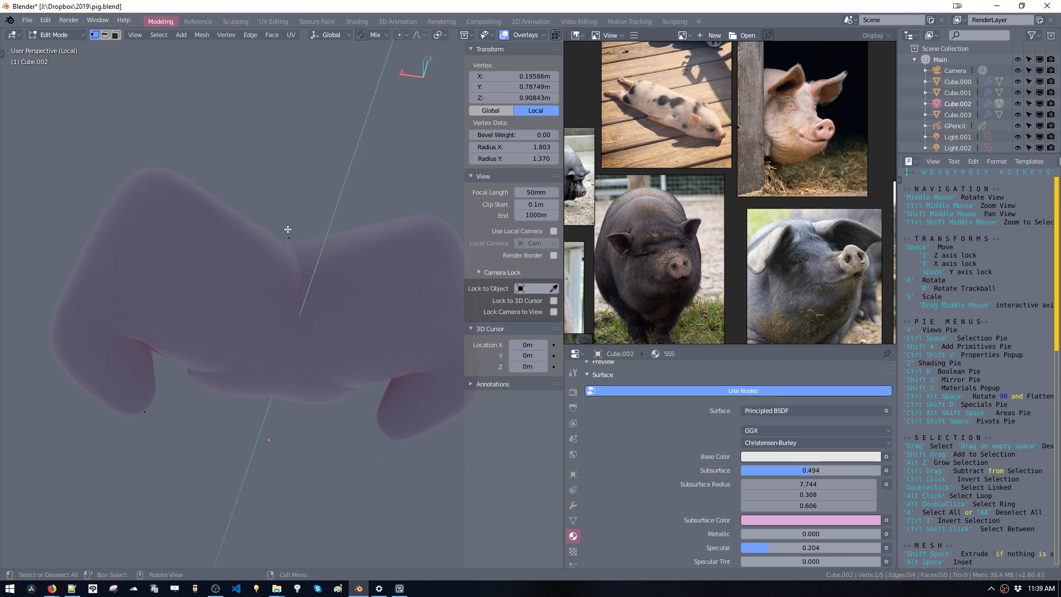
{"action": "middle_click_drag", "start_coordinate": [297, 238], "coordinate": [309, 302]}
{"action": "left_click", "coordinate": [279, 236]}
{"action": "key", "text": "g"}
{"action": "left_click", "coordinate": [318, 325]}
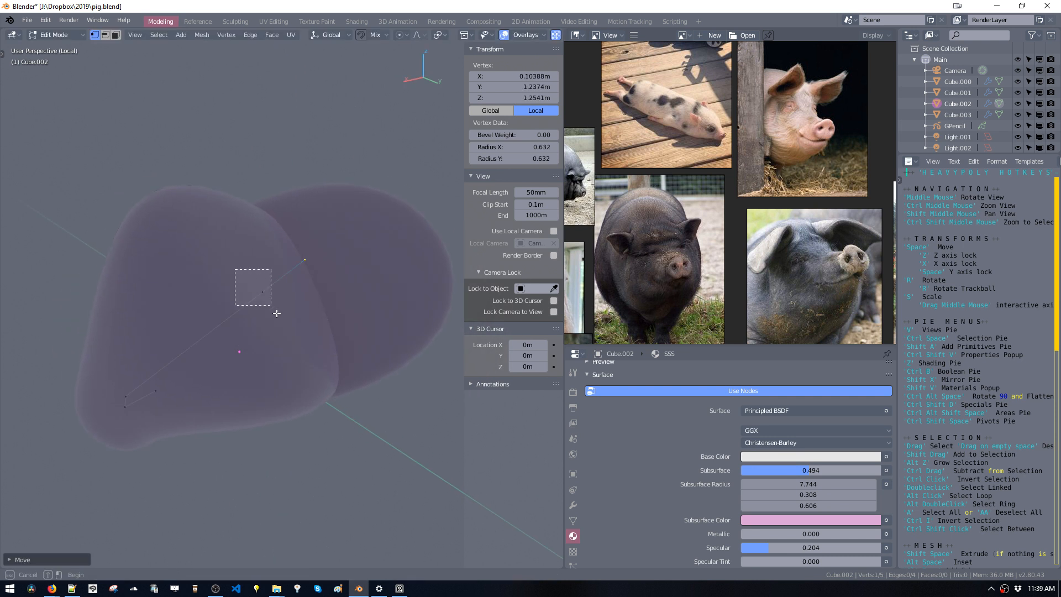
Move the isolated leg's thigh vertex outward to about X 0.461, Y 0.729, Z 0.981 m.
{"action": "left_click_drag", "start_coordinate": [277, 314], "coordinate": [281, 316]}
{"action": "middle_click_drag", "start_coordinate": [281, 316], "coordinate": [235, 304]}
{"action": "key", "text": "space"}
{"action": "left_click", "coordinate": [217, 293]}
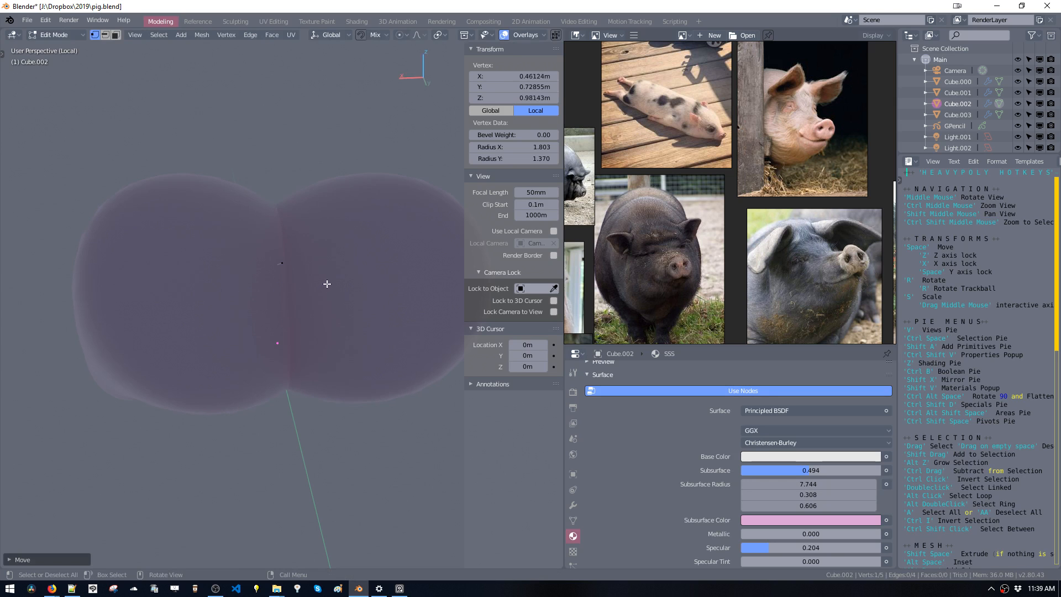
{"action": "key", "text": "Escape"}
{"action": "middle_click_drag", "start_coordinate": [318, 277], "coordinate": [294, 242]}
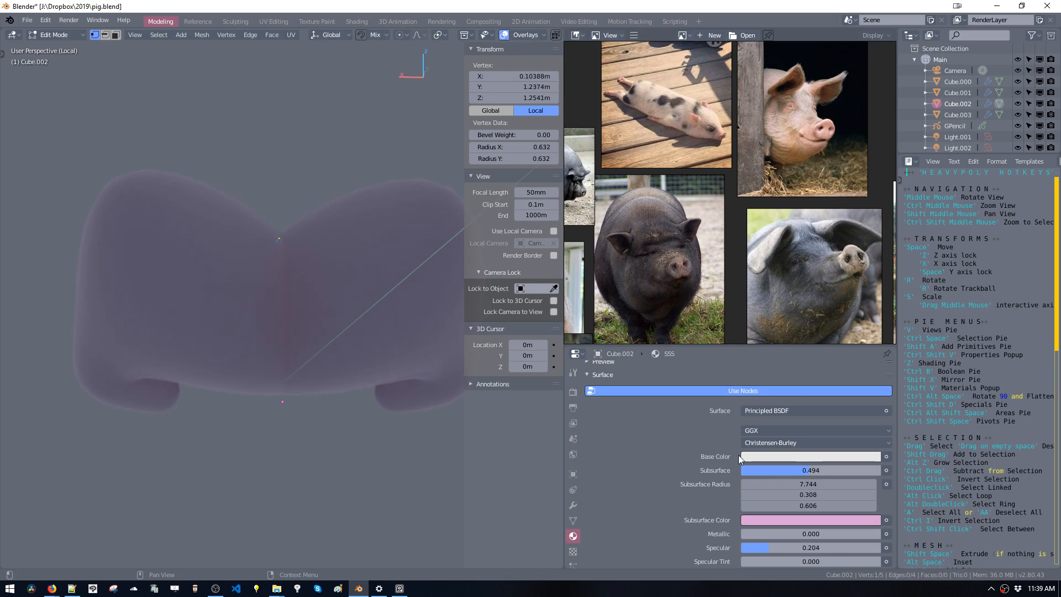
Reorder the hind leg's modifiers so Mirror Base comes last, after Skin and Subsurf_Base.
{"action": "left_click", "coordinate": [572, 505]}
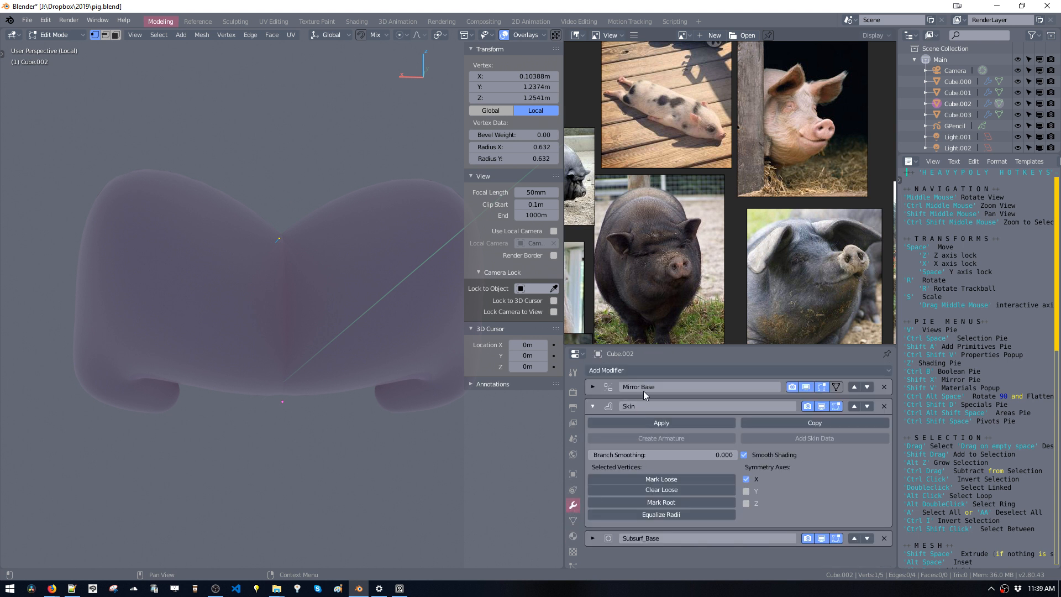
{"action": "left_click", "coordinate": [867, 387]}
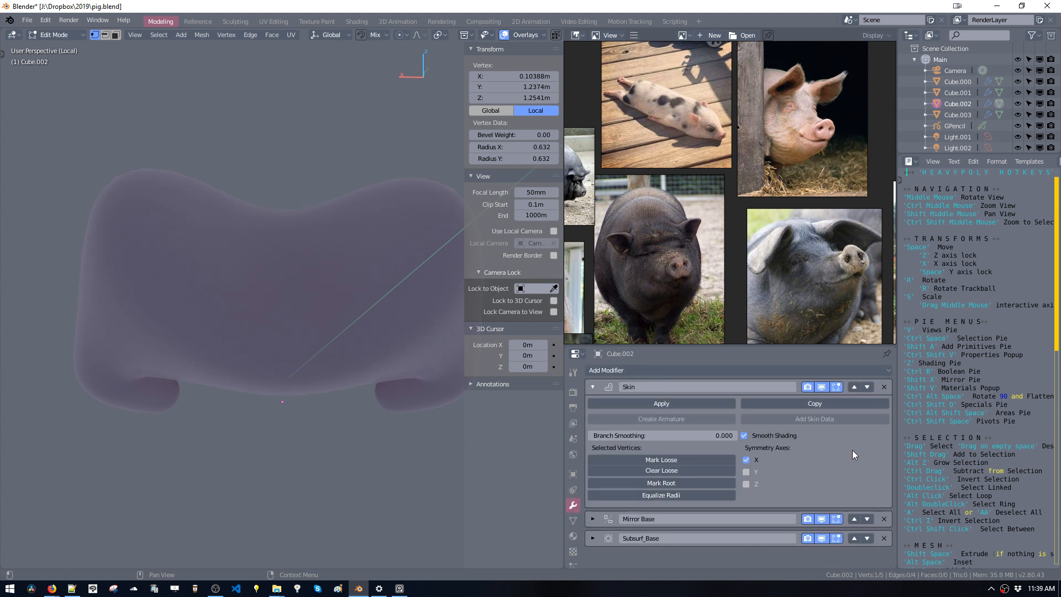
{"action": "left_click", "coordinate": [867, 519]}
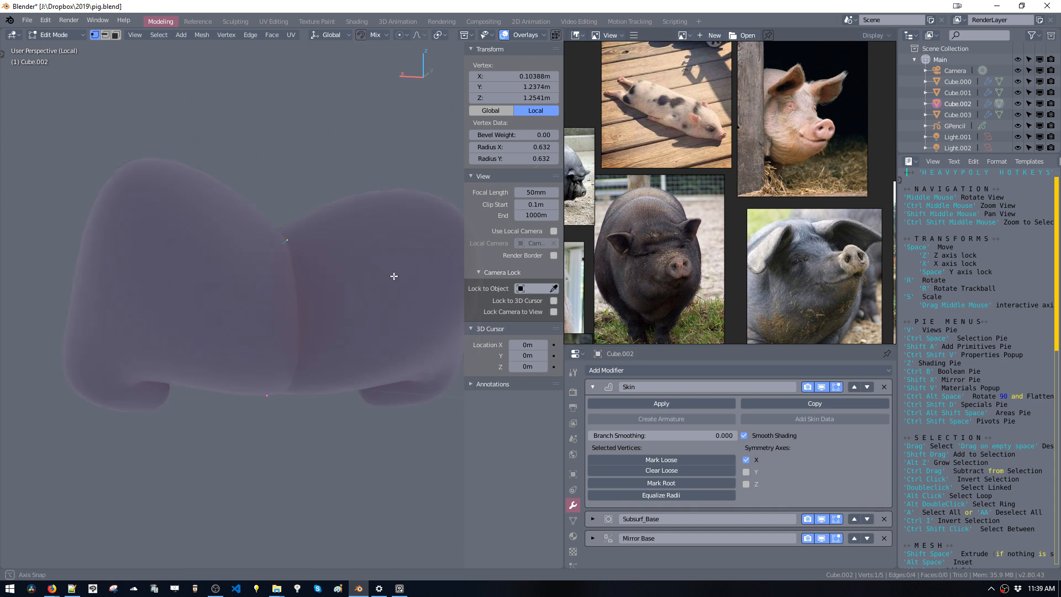
Move the hind leg's thigh vertex outward and back to about X 0.873, Y 1.504, Z 1.082 m.
{"action": "middle_click_drag", "start_coordinate": [393, 275], "coordinate": [362, 251]}
{"action": "left_click_drag", "start_coordinate": [251, 187], "coordinate": [360, 370]}
{"action": "left_click_drag", "start_coordinate": [296, 307], "coordinate": [342, 340]}
{"action": "middle_click_drag", "start_coordinate": [343, 341], "coordinate": [320, 348]}
{"action": "key", "text": "space"}
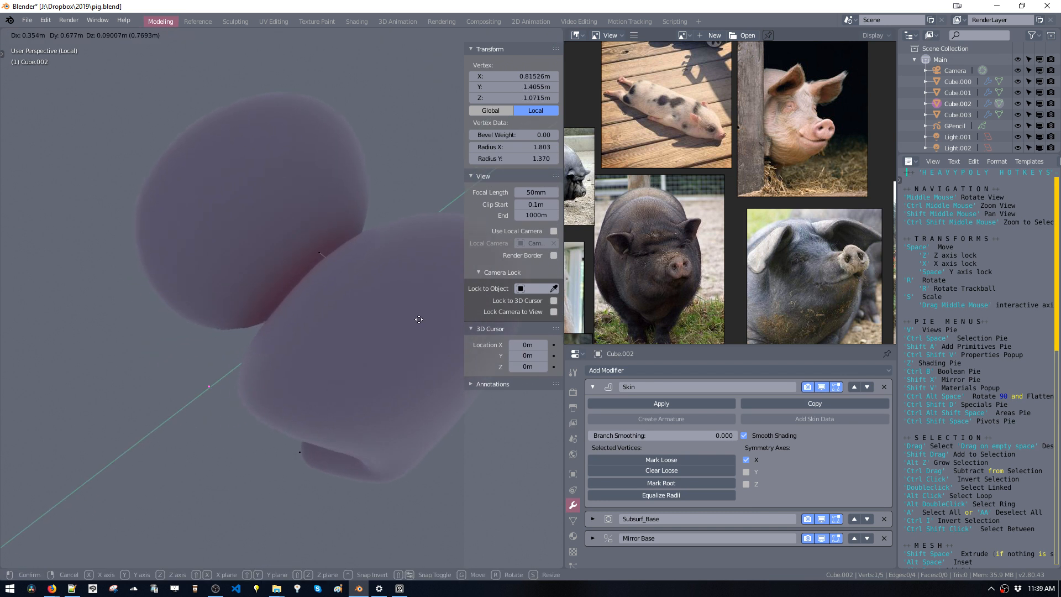
{"action": "left_click", "coordinate": [426, 322]}
Move the hind leg's inner end vertex across the mirror centre in two moves, first to about X -0.559, Y 1.173, Z 1.146 m.
{"action": "middle_click_drag", "start_coordinate": [357, 235], "coordinate": [408, 228]}
{"action": "left_click", "coordinate": [273, 230]}
{"action": "key", "text": "space"}
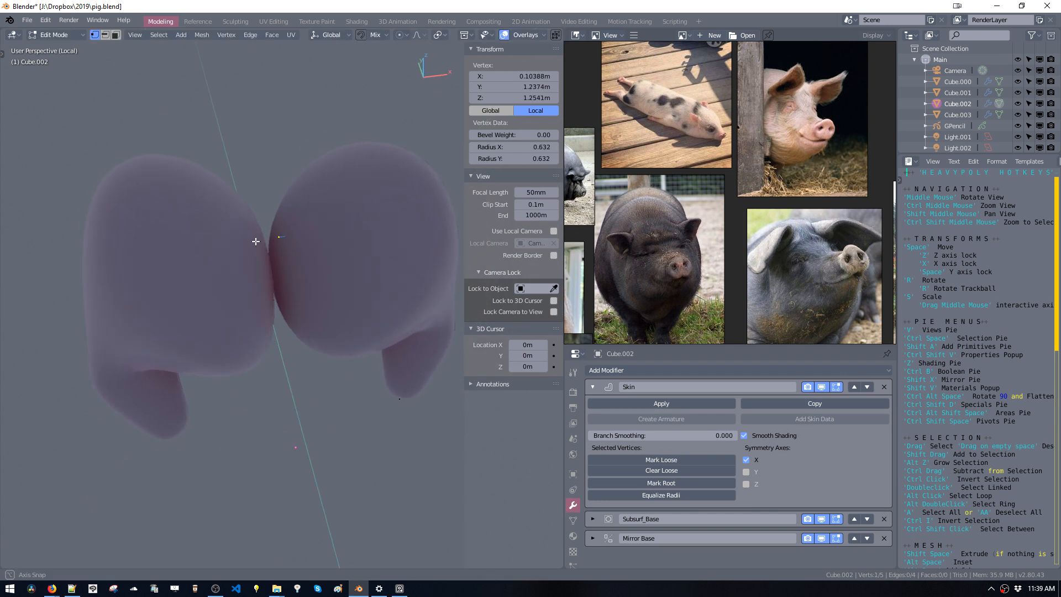
{"action": "left_click", "coordinate": [179, 257]}
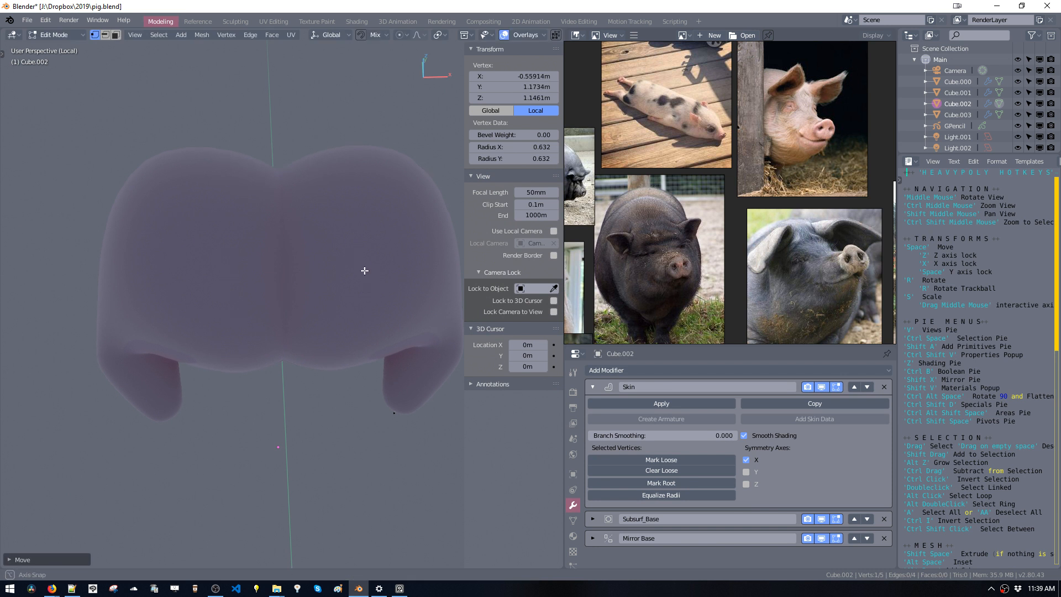
{"action": "middle_click_drag", "start_coordinate": [365, 270], "coordinate": [162, 247]}
{"action": "key", "text": "space"}
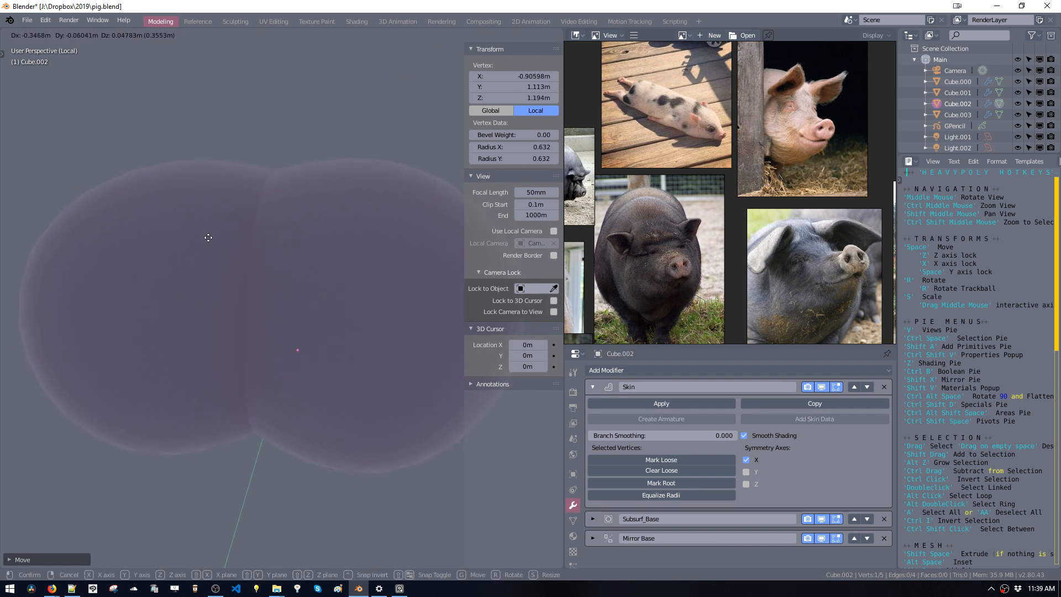
{"action": "left_click", "coordinate": [177, 243]}
Shrink the thigh vertex's skin to a Y radius of 1.171 and set its X radius to 1.340.
{"action": "left_click_drag", "start_coordinate": [161, 259], "coordinate": [172, 297]}
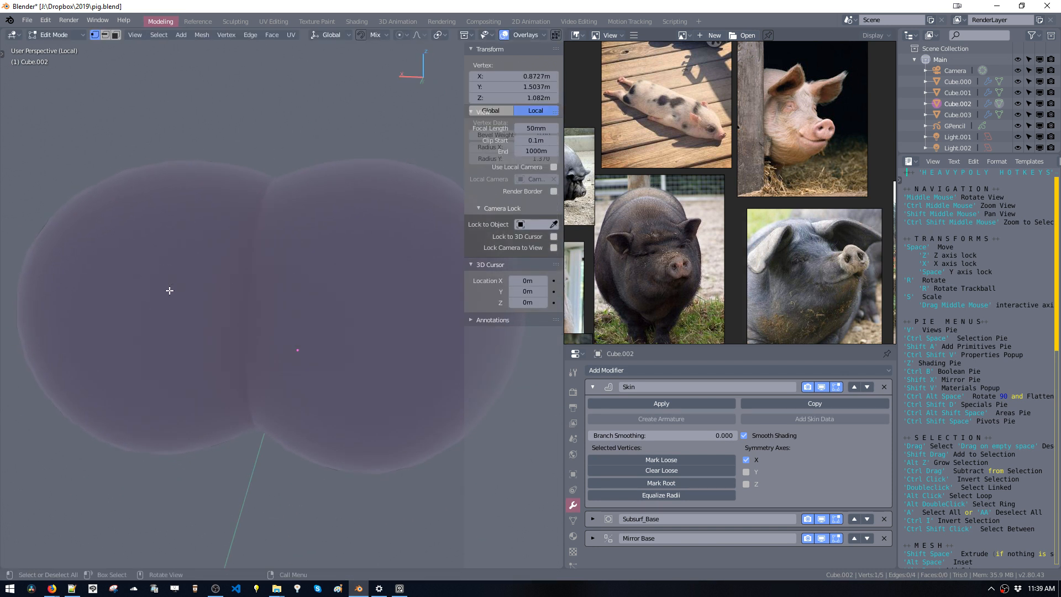
{"action": "middle_click_drag", "start_coordinate": [169, 289], "coordinate": [281, 319]}
{"action": "key", "text": "ctrl+a"}
{"action": "left_click", "coordinate": [379, 410]}
{"action": "scroll", "coordinate": [376, 432], "scroll_direction": "down", "scroll_amount": 2}
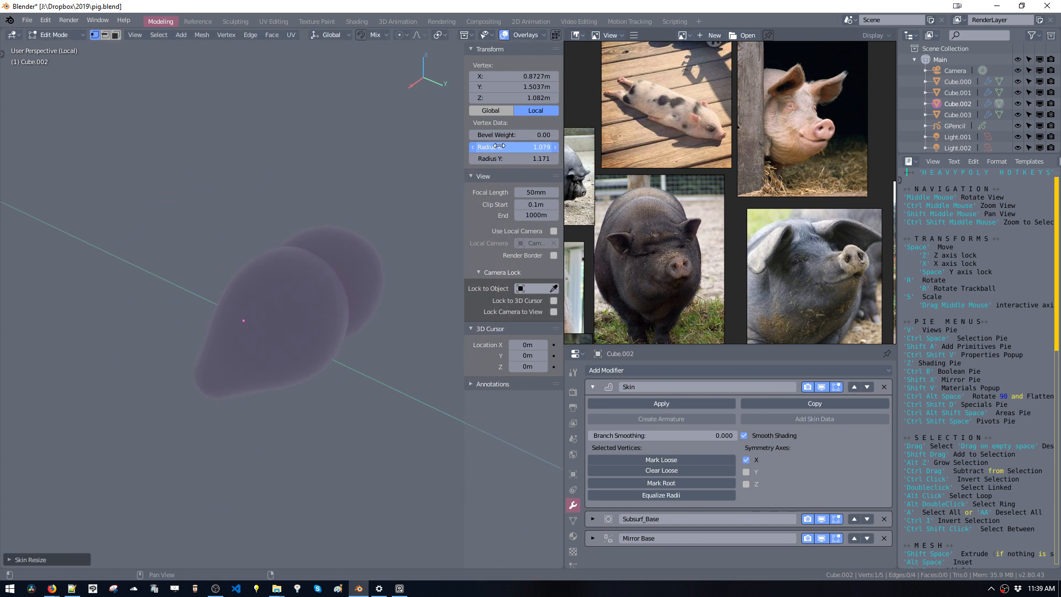
{"action": "middle_click_drag", "start_coordinate": [374, 196], "coordinate": [442, 171]}
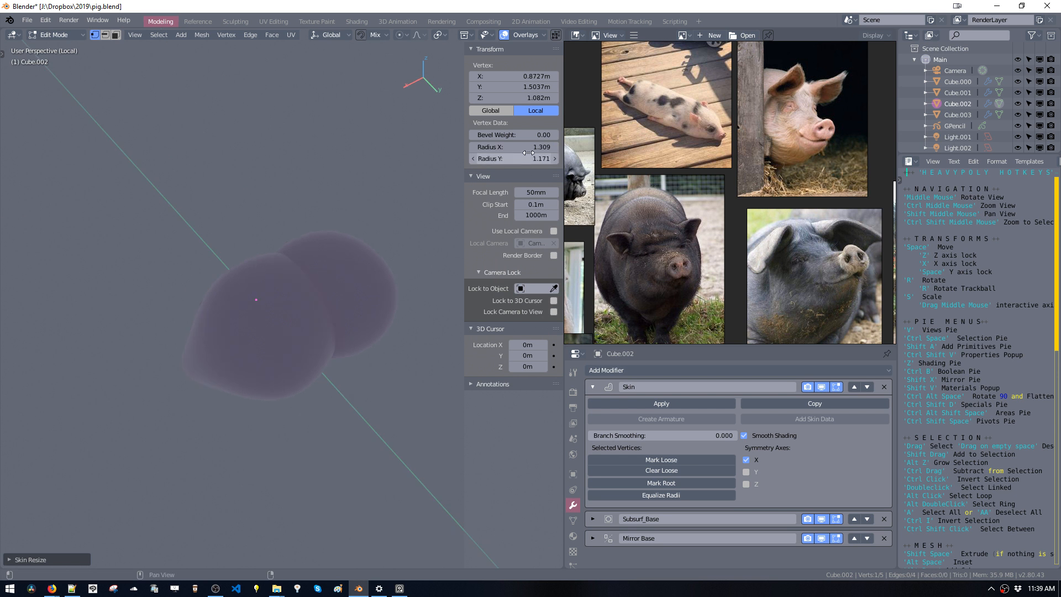
{"action": "left_click_drag", "start_coordinate": [513, 137], "coordinate": [542, 148]}
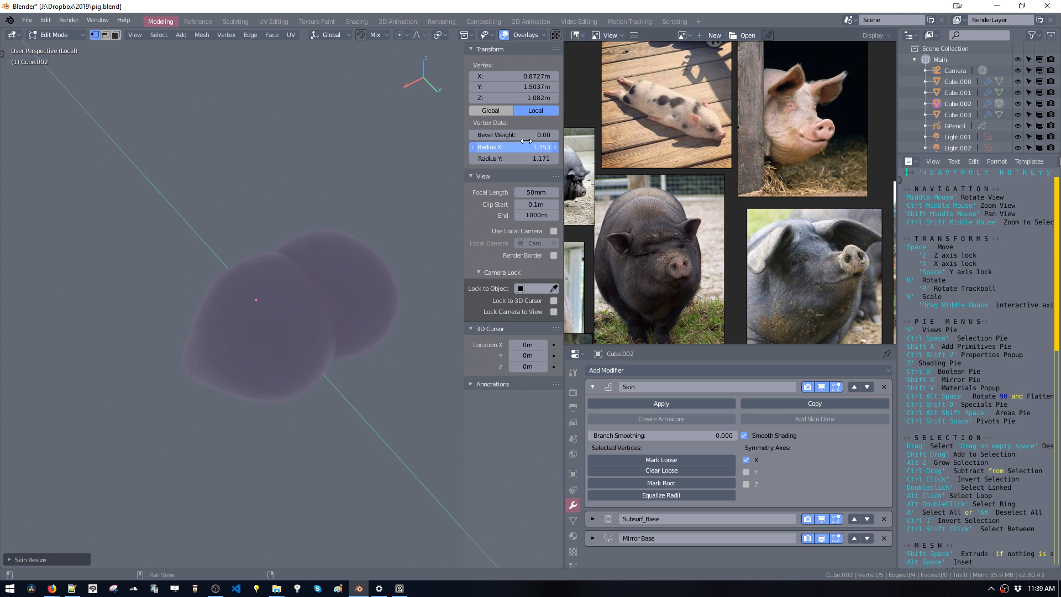
Exit the hind leg's isolated view to show the whole pig, and hide the sidebar.
{"action": "middle_click_drag", "start_coordinate": [351, 225], "coordinate": [334, 180]}
{"action": "key", "text": "v"}
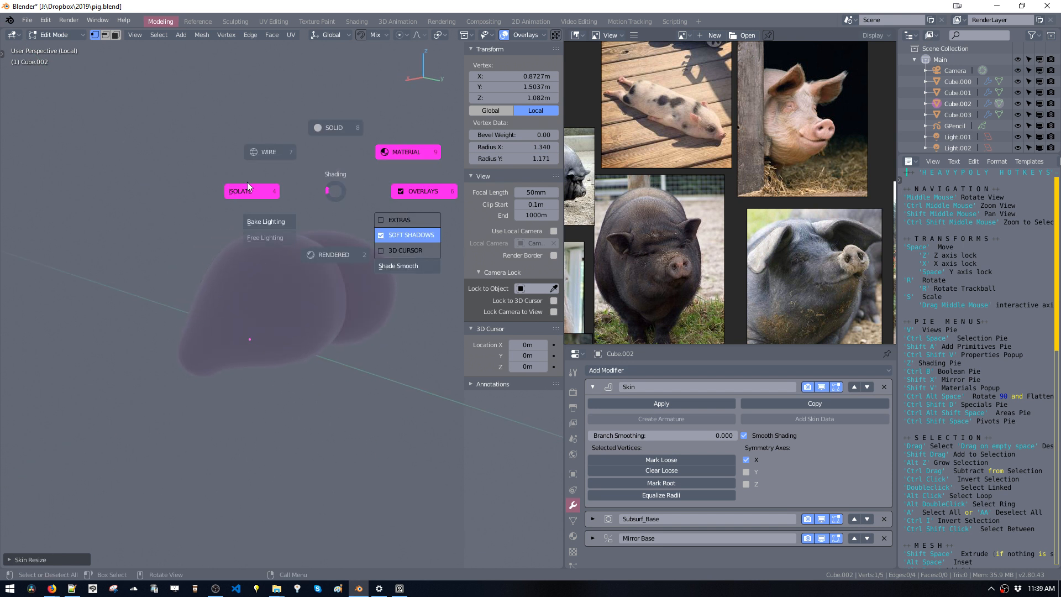
{"action": "left_click", "coordinate": [252, 190]}
{"action": "middle_click_drag", "start_coordinate": [263, 193], "coordinate": [326, 387]}
{"action": "key", "text": "n"}
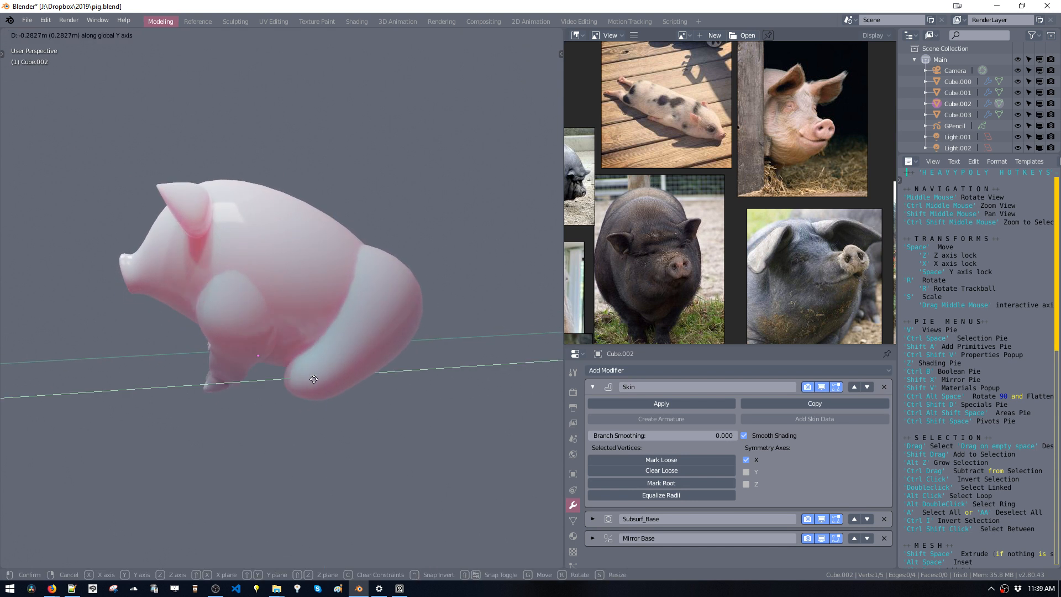
Move the whole hind leg about 0.28 m forward along Y, and shift it sideways along X.
{"action": "middle_click_drag", "start_coordinate": [332, 381], "coordinate": [285, 360]}
{"action": "key", "text": "space"}
{"action": "key", "text": "x"}
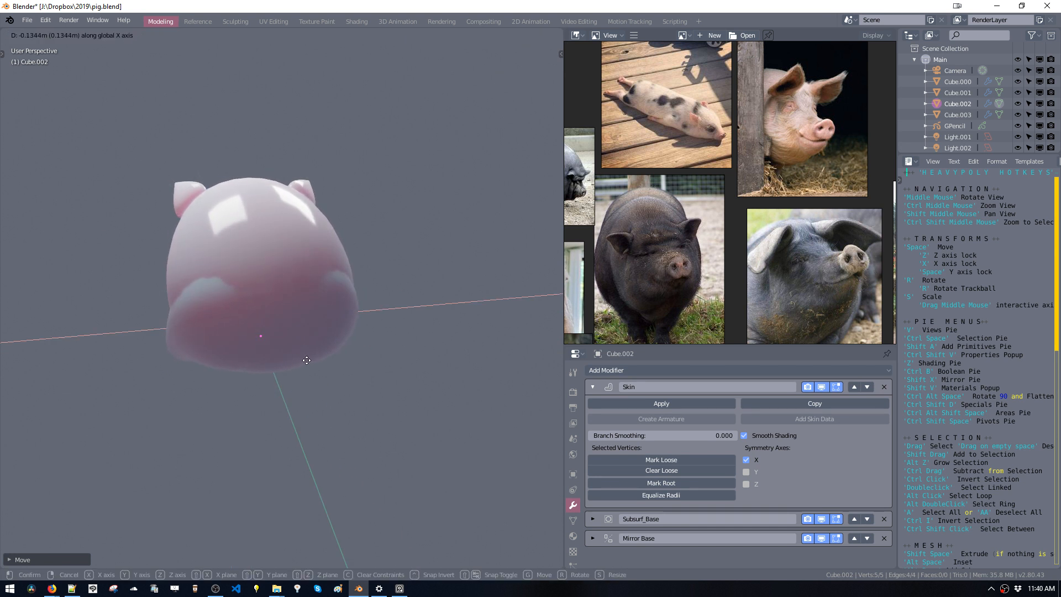
{"action": "left_click", "coordinate": [295, 359]}
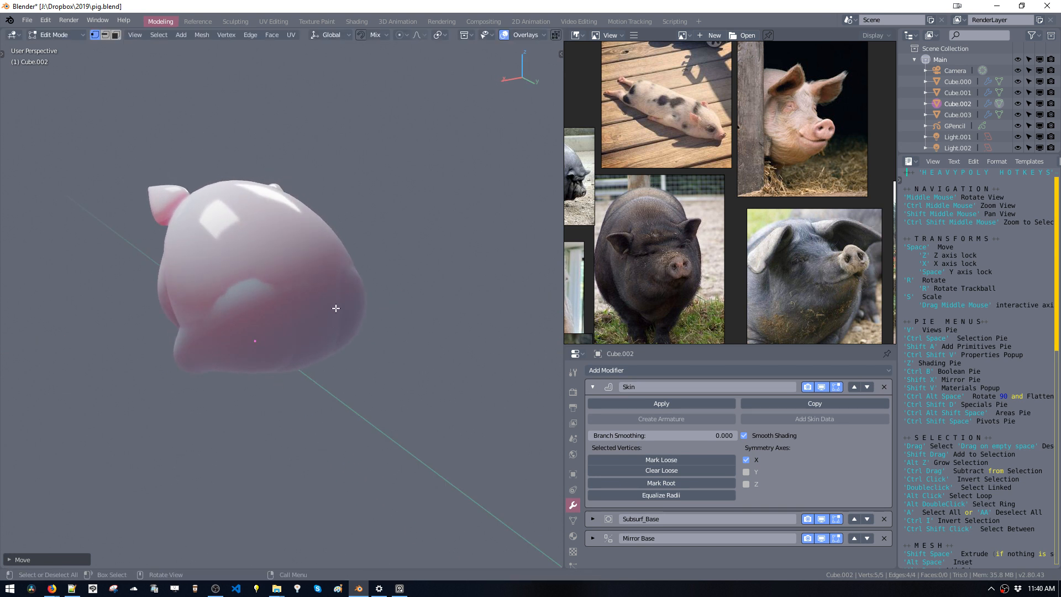
Switch to the body mesh, then scale and reposition one of its rear vertices.
{"action": "left_click", "coordinate": [328, 335]}
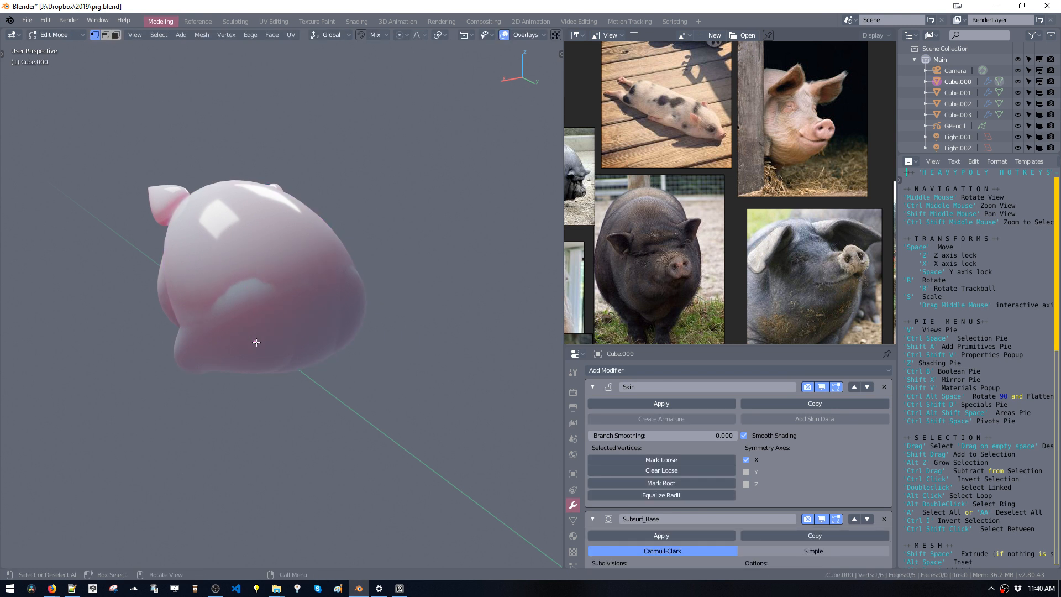
{"action": "key", "text": "s"}
{"action": "middle_click_drag", "start_coordinate": [297, 377], "coordinate": [327, 321]}
{"action": "left_click", "coordinate": [275, 358]}
{"action": "key", "text": "g"}
{"action": "left_click", "coordinate": [328, 360]}
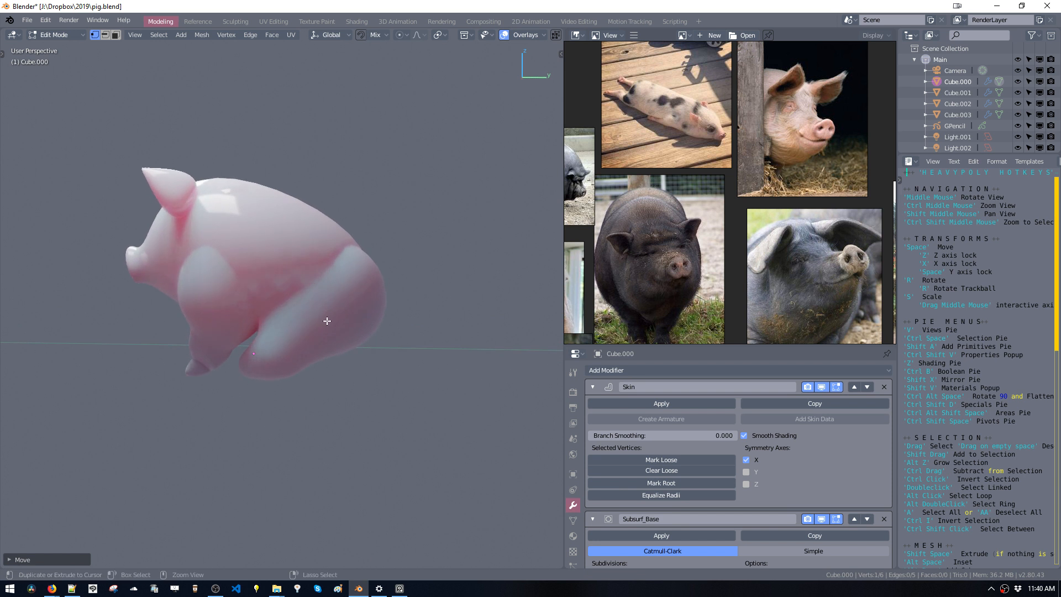
Select the whole hind leg, rotate it about 27° from the side, and move it about 0.17 m forward along Y.
{"action": "key", "text": "ctrl+space"}
{"action": "left_click", "coordinate": [328, 324]}
{"action": "key", "text": "ctrl+space"}
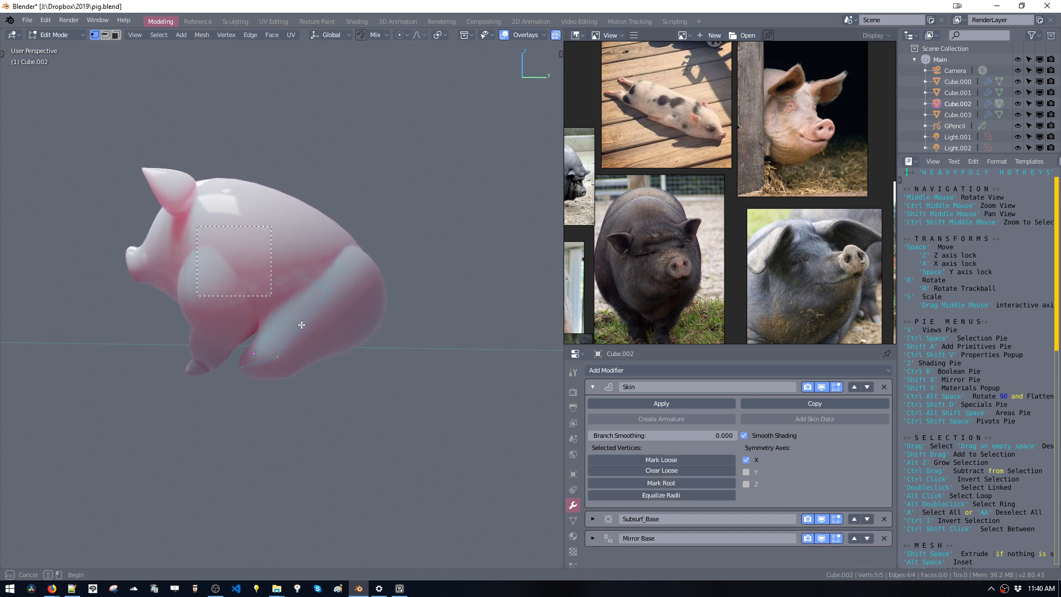
{"action": "key", "text": "r"}
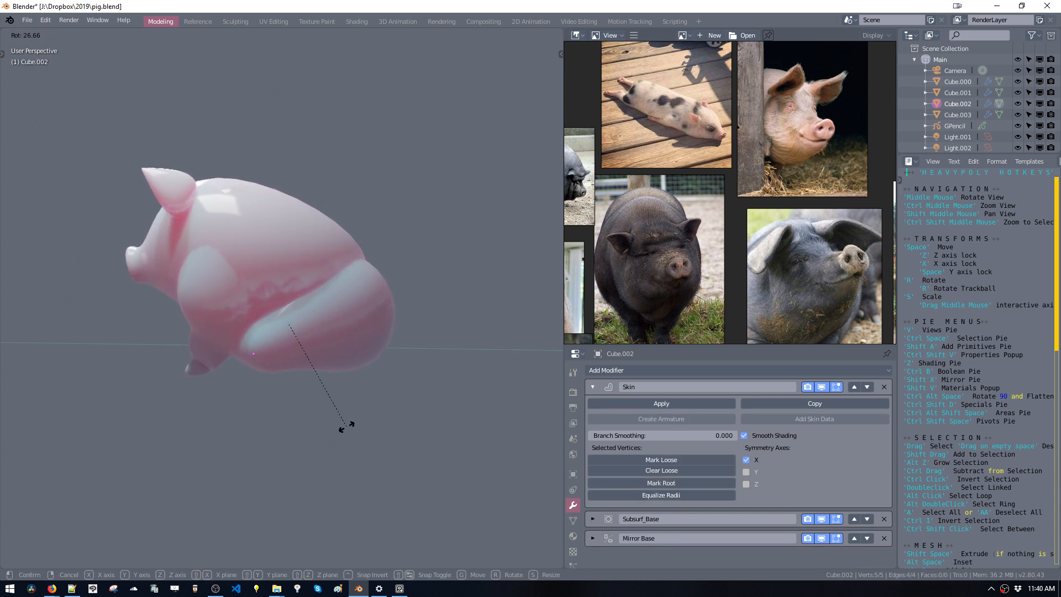
{"action": "left_click", "coordinate": [332, 426]}
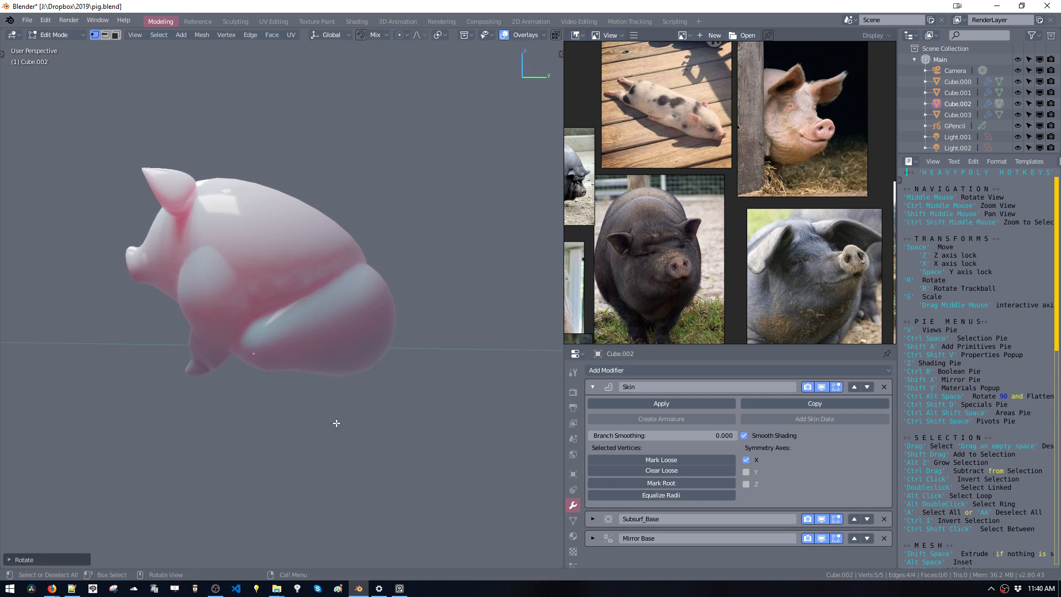
{"action": "key", "text": "space"}
{"action": "key", "text": "space"}
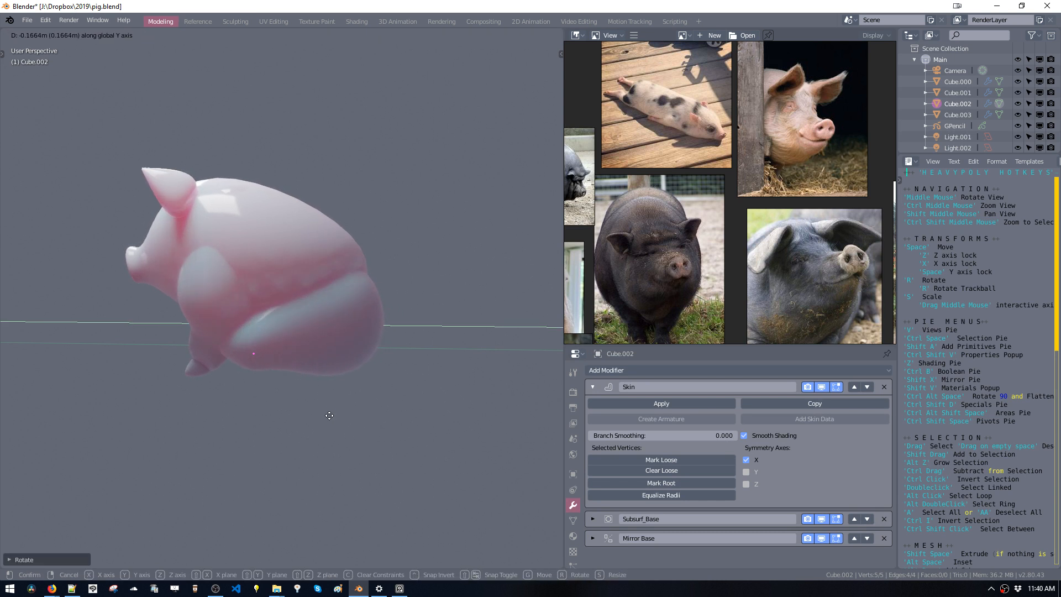
{"action": "left_click", "coordinate": [332, 416]}
In the right orthographic view, readjust the hind leg's rotation and move it back and down behind the front leg.
{"action": "middle_click_drag", "start_coordinate": [280, 348], "coordinate": [300, 337]}
{"action": "key", "text": "v"}
{"action": "left_click", "coordinate": [402, 338]}
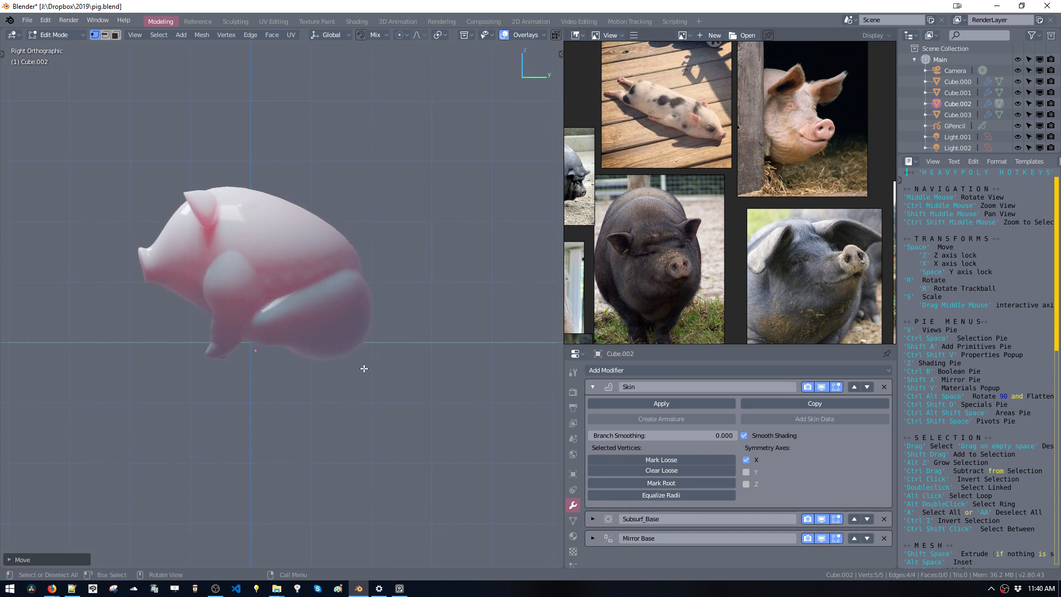
{"action": "key", "text": "r"}
{"action": "left_click", "coordinate": [421, 368]}
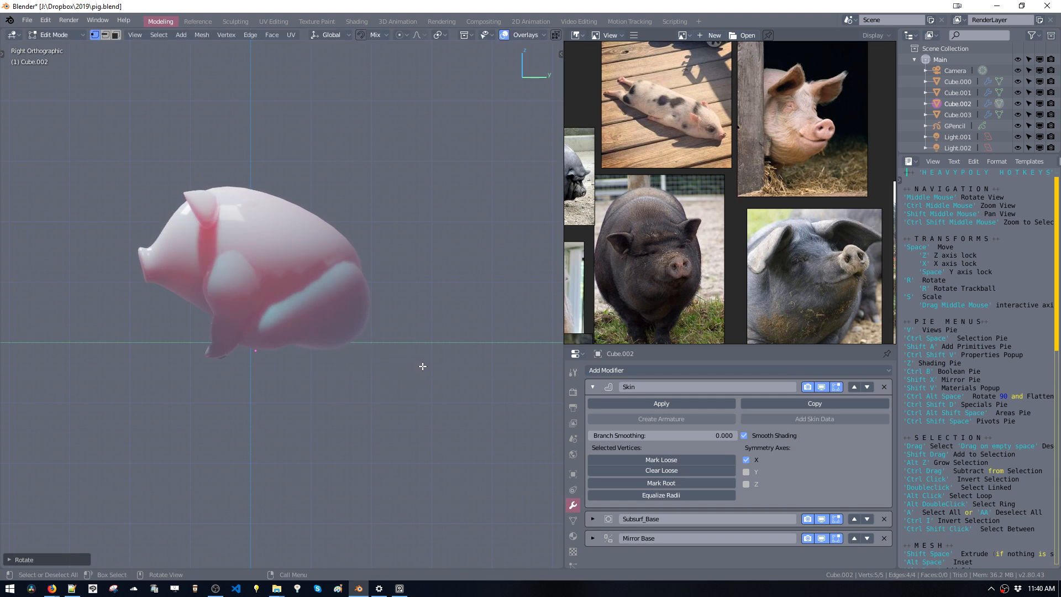
{"action": "key", "text": "r"}
{"action": "key", "text": "g"}
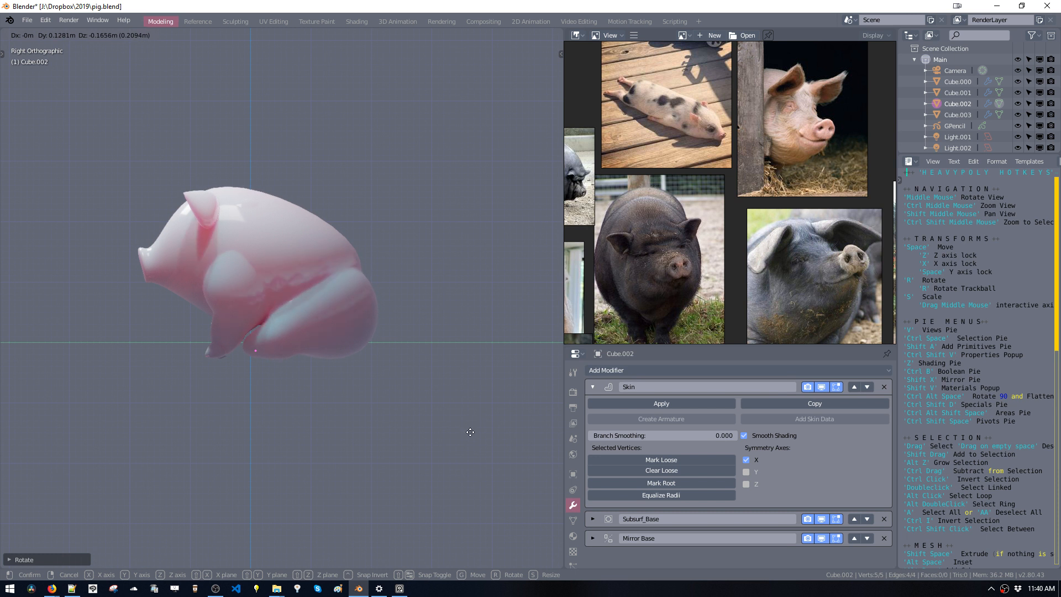
{"action": "left_click", "coordinate": [445, 404]}
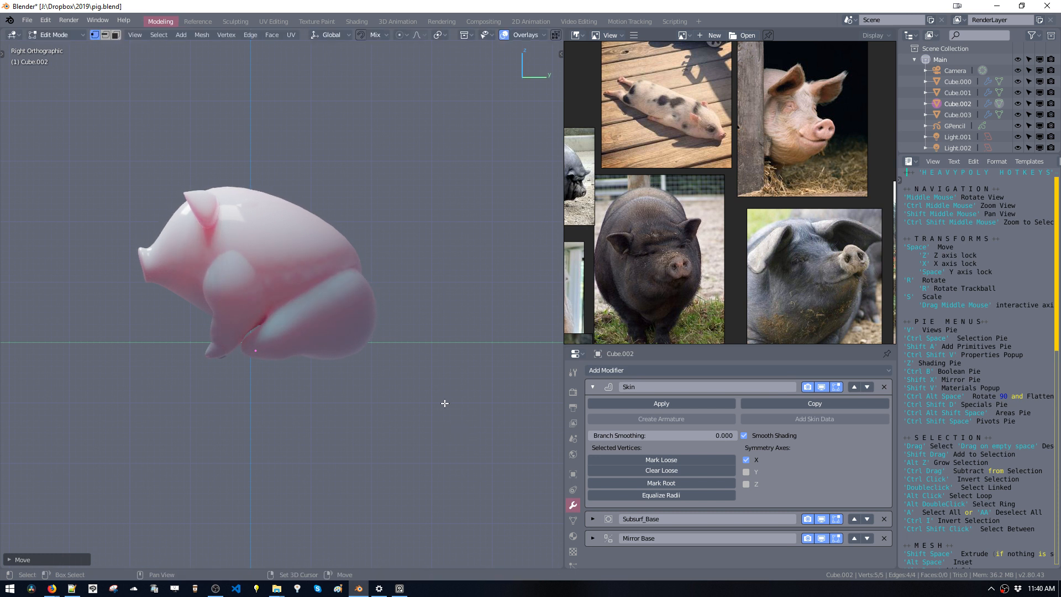
Switch to editing the body in the right orthographic view and move its rear vertex forward and down.
{"action": "key", "text": "Tab"}
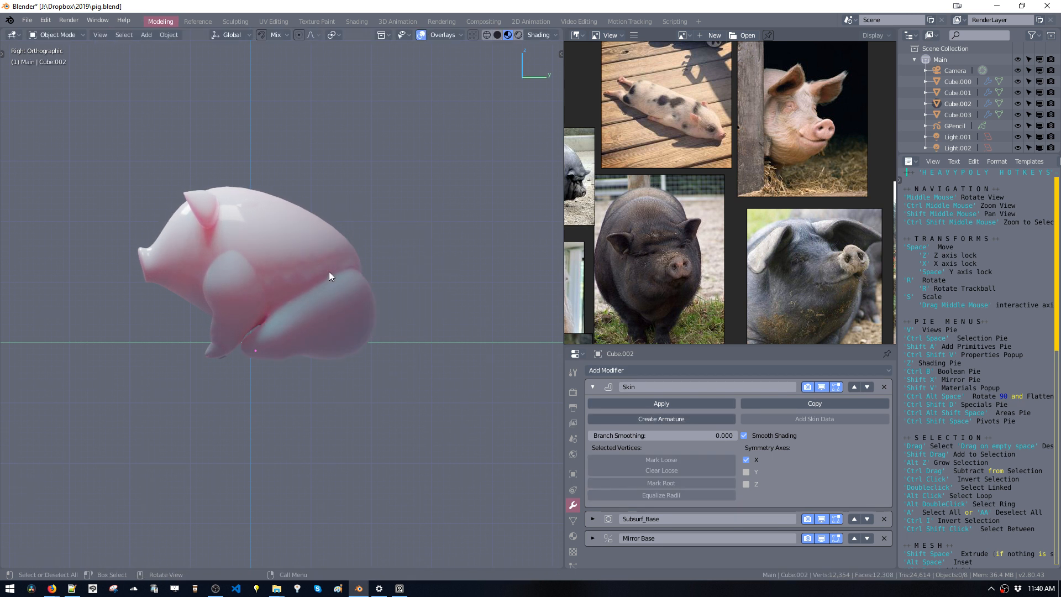
{"action": "left_click", "coordinate": [310, 254]}
{"action": "middle_click_drag", "start_coordinate": [311, 255], "coordinate": [274, 250]}
{"action": "key", "text": "Tab"}
{"action": "key", "text": "v"}
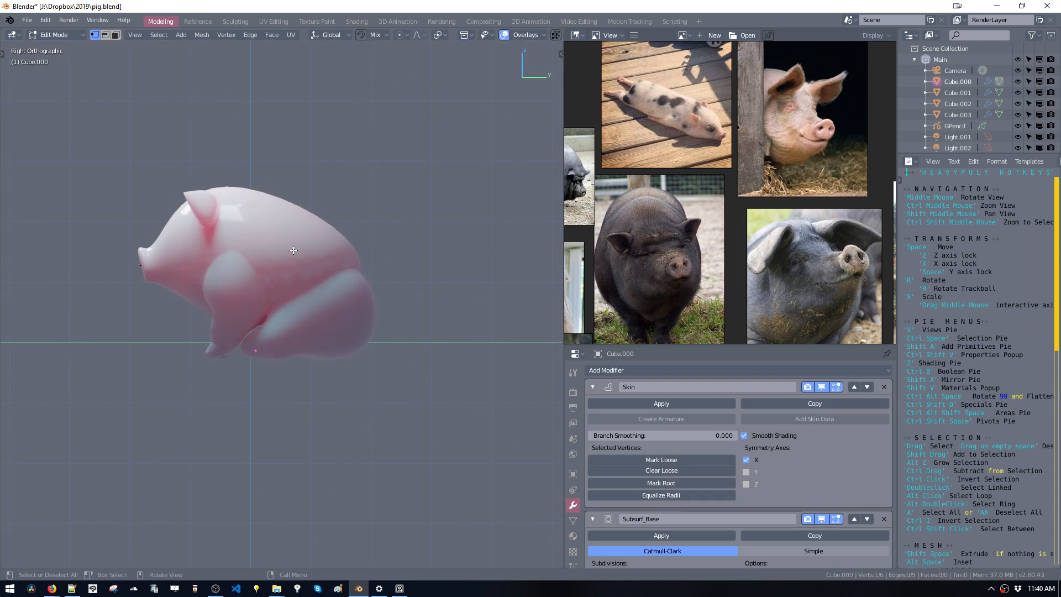
{"action": "key", "text": "ctrl+space"}
{"action": "left_click_drag", "start_coordinate": [247, 203], "coordinate": [343, 312]}
{"action": "left_click_drag", "start_coordinate": [298, 266], "coordinate": [326, 296]}
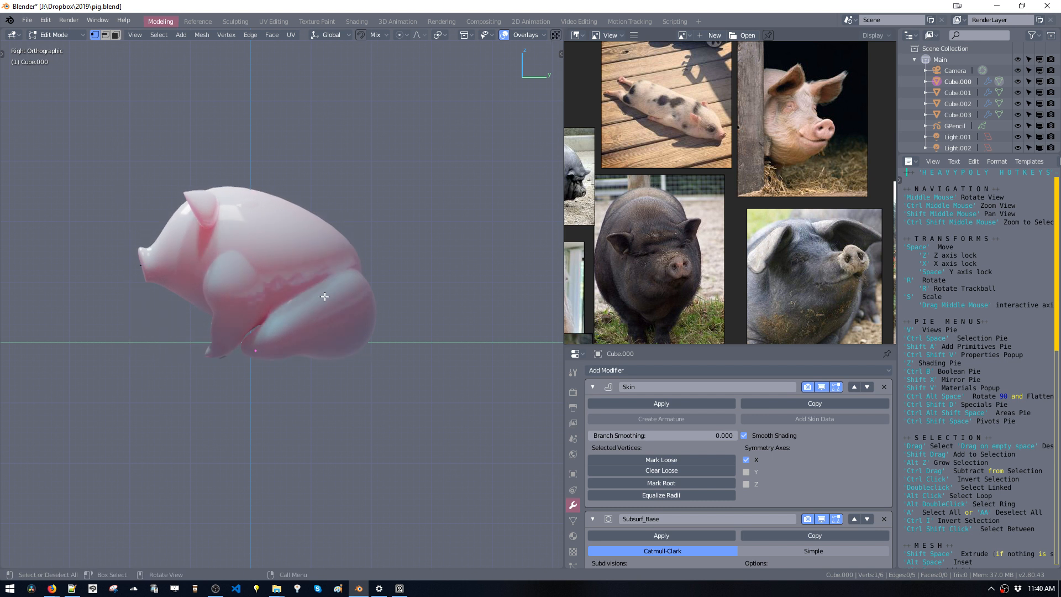
{"action": "key", "text": "space"}
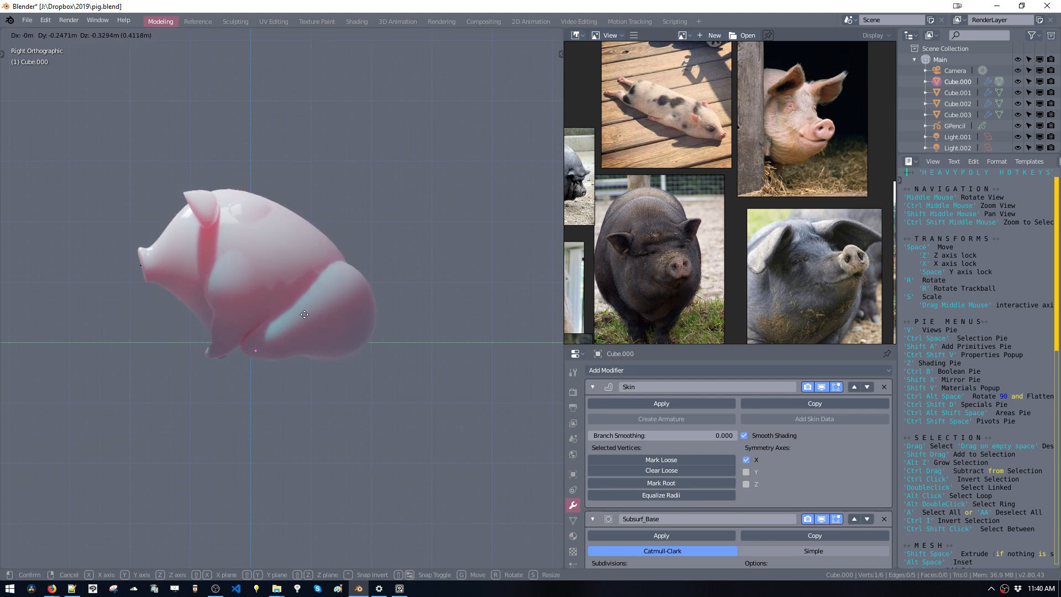
{"action": "left_click", "coordinate": [296, 297]}
{"action": "key", "text": "space"}
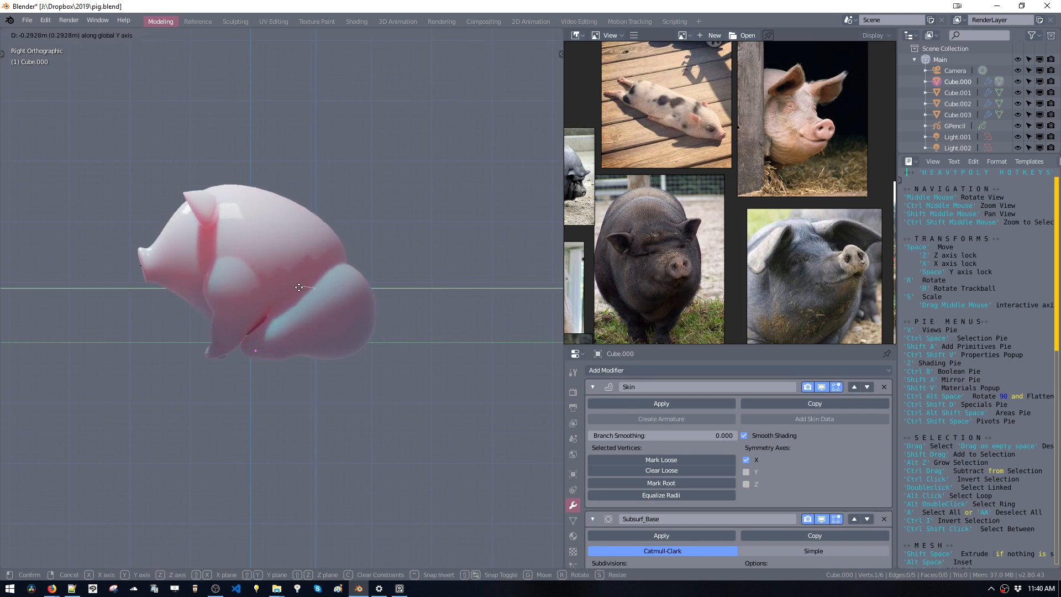
{"action": "left_click", "coordinate": [297, 307]}
Shift the body's rear vertex slightly back and down near the thigh.
{"action": "left_click_drag", "start_coordinate": [320, 344], "coordinate": [319, 345]}
{"action": "key", "text": "space"}
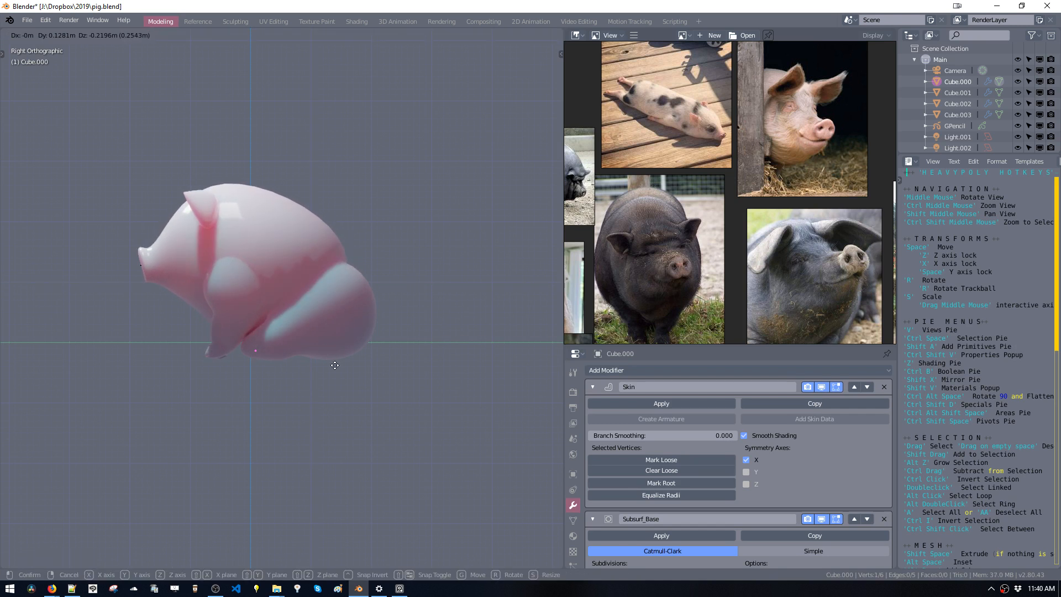
{"action": "left_click", "coordinate": [339, 354]}
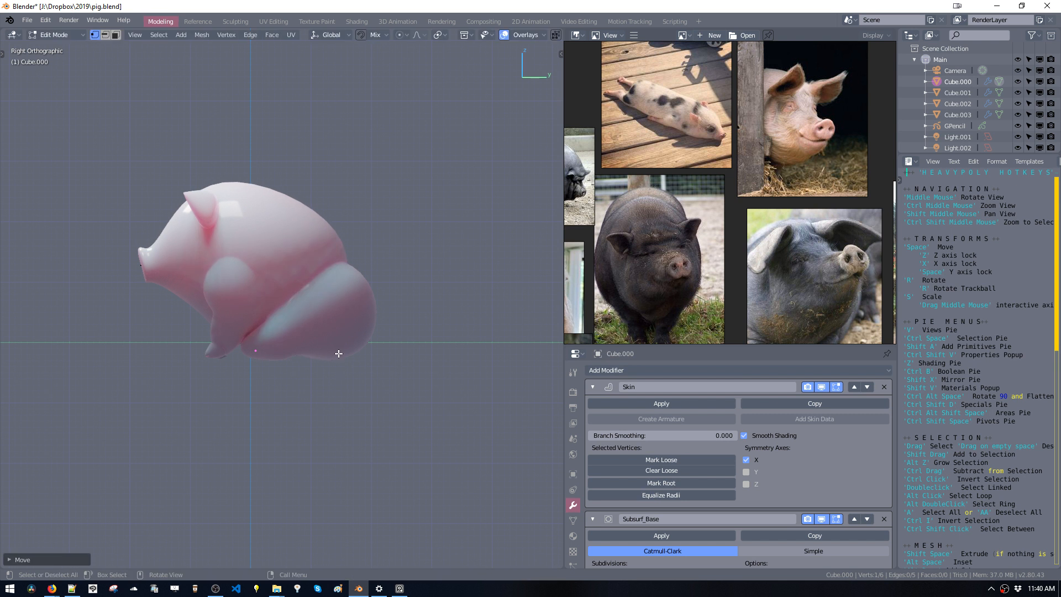
In the right orthographic view, move the body's rear vertex about 0.87 m back and 0.96 m down toward the thigh.
{"action": "middle_click_drag", "start_coordinate": [316, 324], "coordinate": [354, 331]}
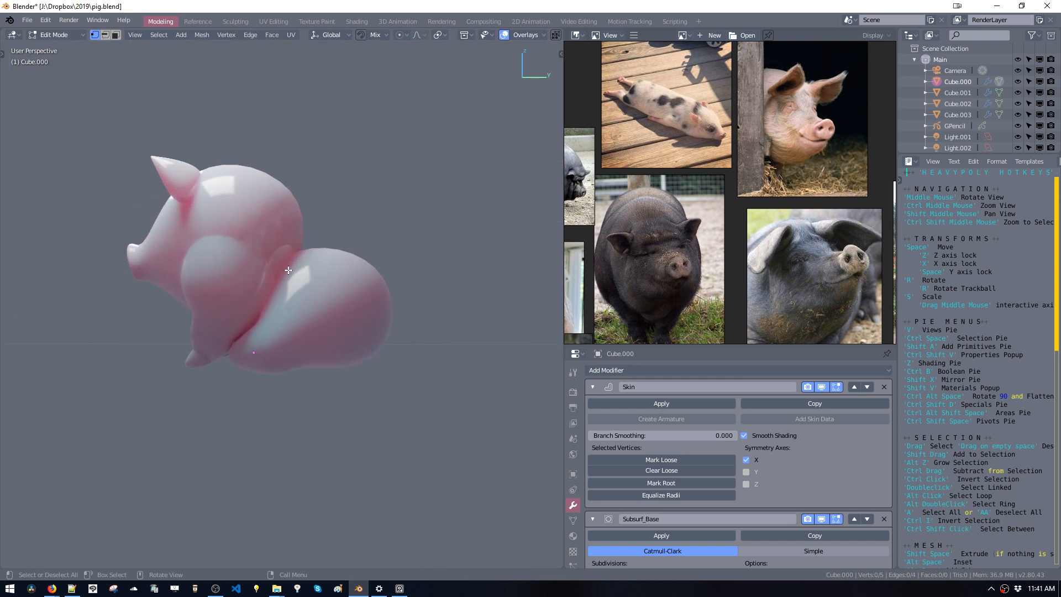
{"action": "key", "text": "v"}
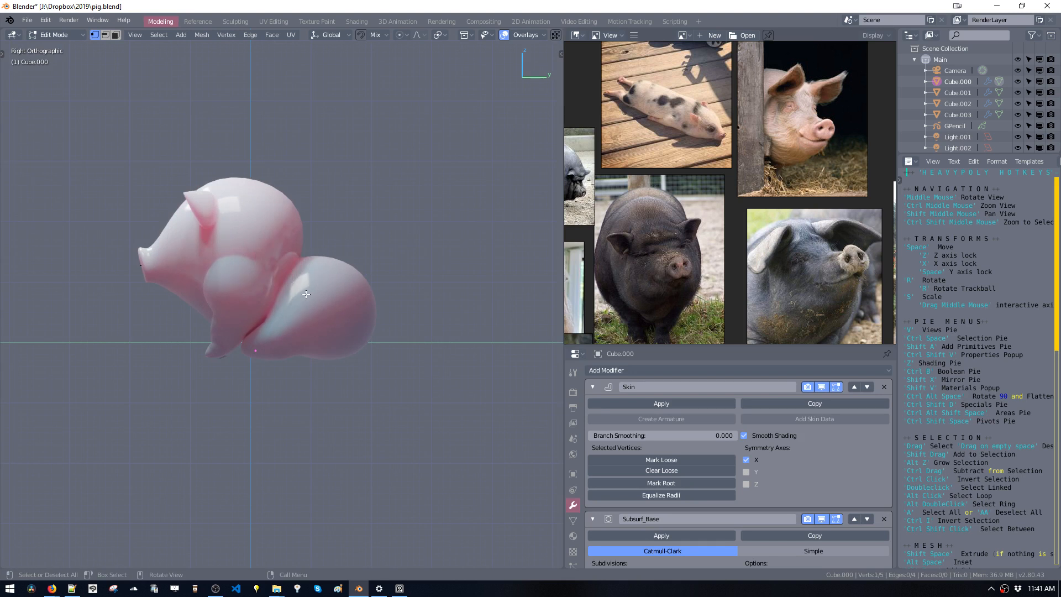
{"action": "key", "text": "space"}
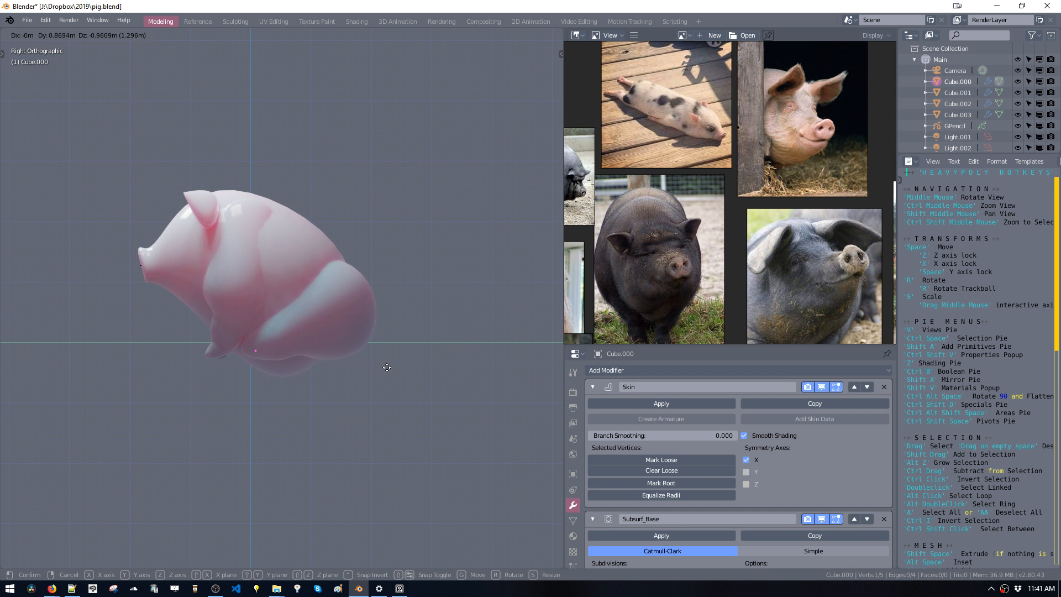
{"action": "left_click", "coordinate": [385, 362]}
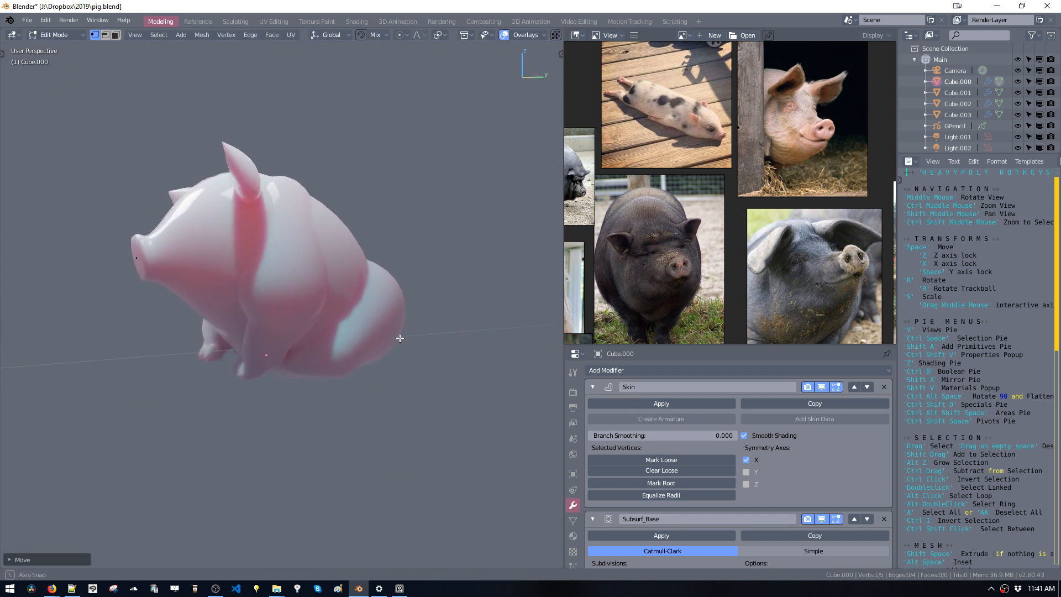
Switch to editing the front leg and adjust the height of its upper vertex along the Z axis.
{"action": "middle_click_drag", "start_coordinate": [398, 339], "coordinate": [356, 289]}
{"action": "key", "text": "ctrl+space"}
{"action": "left_click", "coordinate": [332, 356]}
{"action": "left_click", "coordinate": [291, 329]}
{"action": "key", "text": "Tab"}
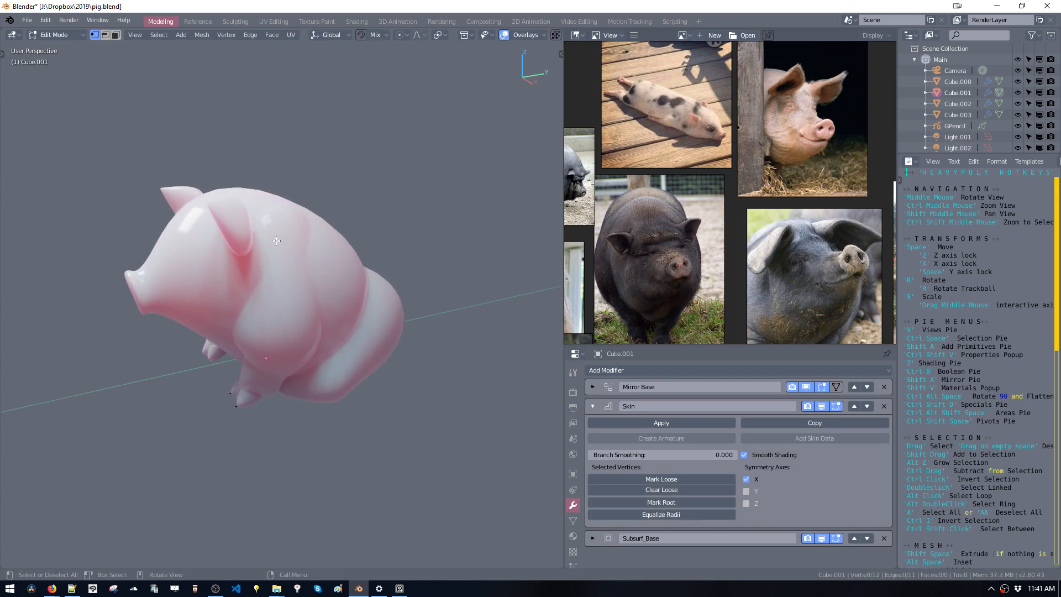
{"action": "left_click_drag", "start_coordinate": [299, 233], "coordinate": [299, 232]}
{"action": "middle_click_drag", "start_coordinate": [299, 233], "coordinate": [207, 232]}
{"action": "key", "text": "g"}
{"action": "key", "text": "z"}
{"action": "left_click", "coordinate": [330, 226]}
{"action": "key", "text": "space"}
{"action": "key", "text": "z"}
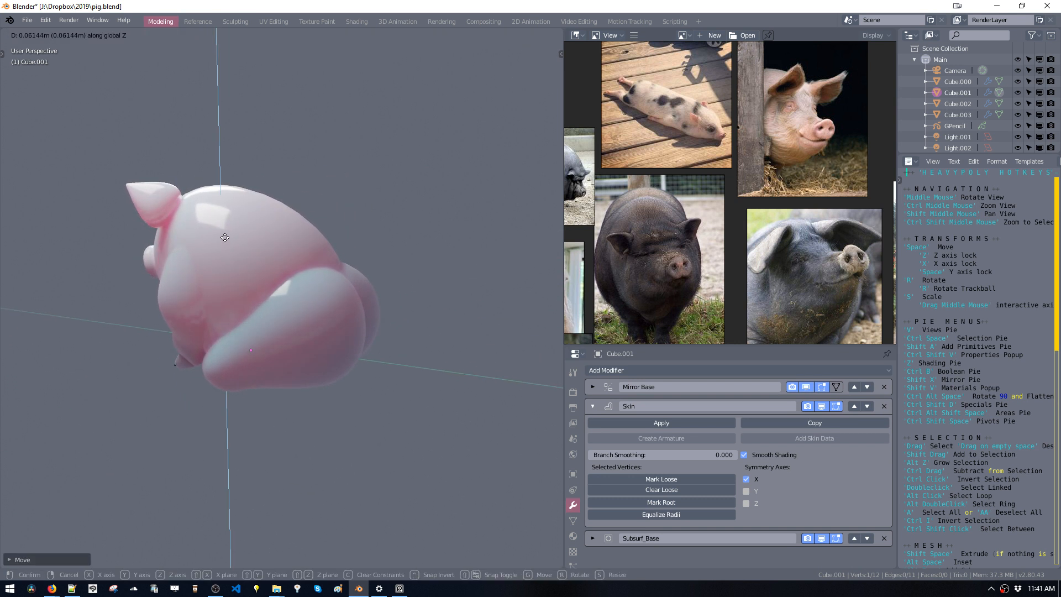
{"action": "left_click", "coordinate": [319, 303]}
Switch to editing the body in wireframe from the right and move its rear vertex up and forward to mid-body.
{"action": "middle_click_drag", "start_coordinate": [319, 303], "coordinate": [314, 233]}
{"action": "left_click", "coordinate": [253, 260]}
{"action": "key", "text": "ctrl+space"}
{"action": "left_click", "coordinate": [317, 267]}
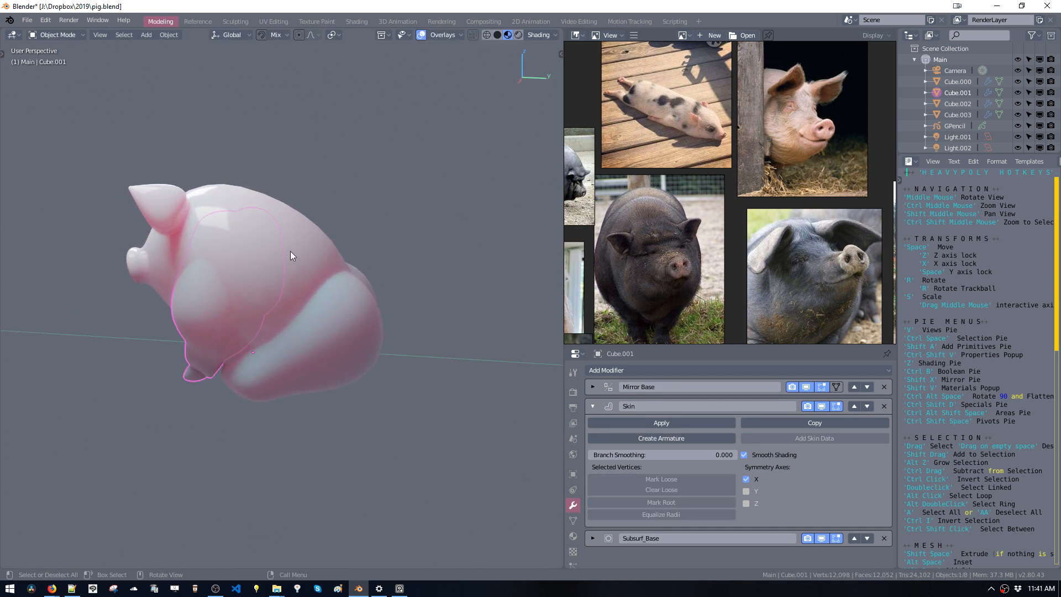
{"action": "left_click", "coordinate": [291, 252]}
{"action": "key", "text": "Tab"}
{"action": "left_click_drag", "start_coordinate": [304, 313], "coordinate": [304, 314]}
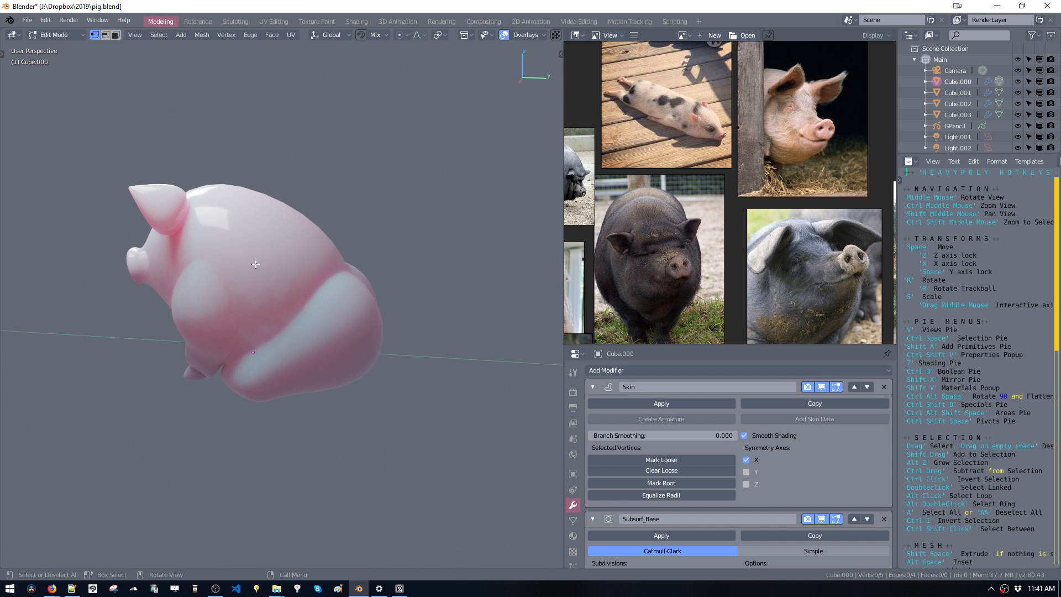
{"action": "key", "text": "z"}
{"action": "left_click", "coordinate": [218, 239]}
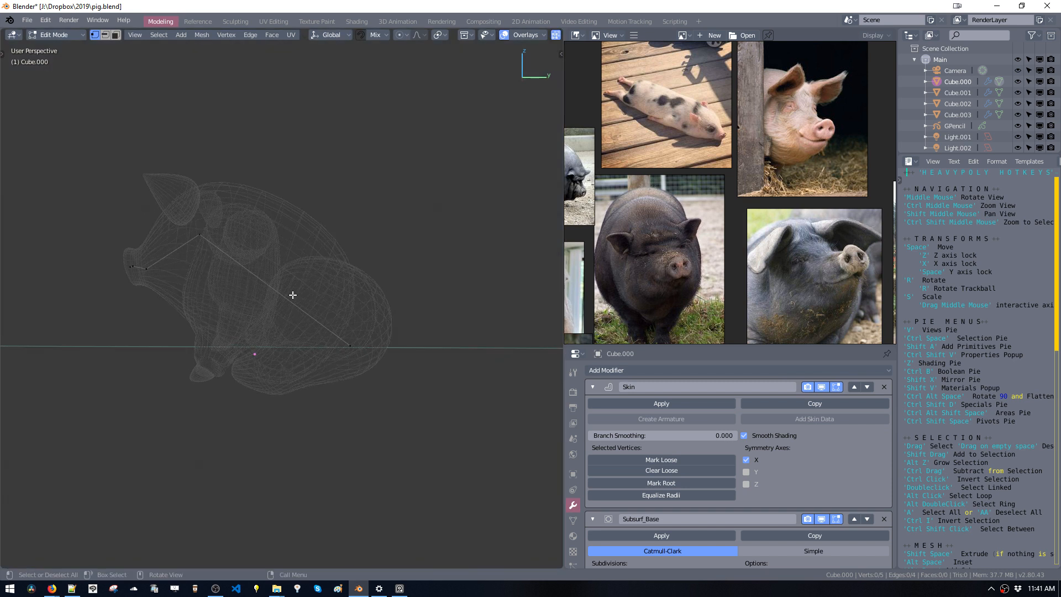
{"action": "key", "text": "v"}
{"action": "left_click", "coordinate": [371, 298]}
{"action": "scroll", "coordinate": [320, 310], "scroll_direction": "up", "scroll_amount": 2}
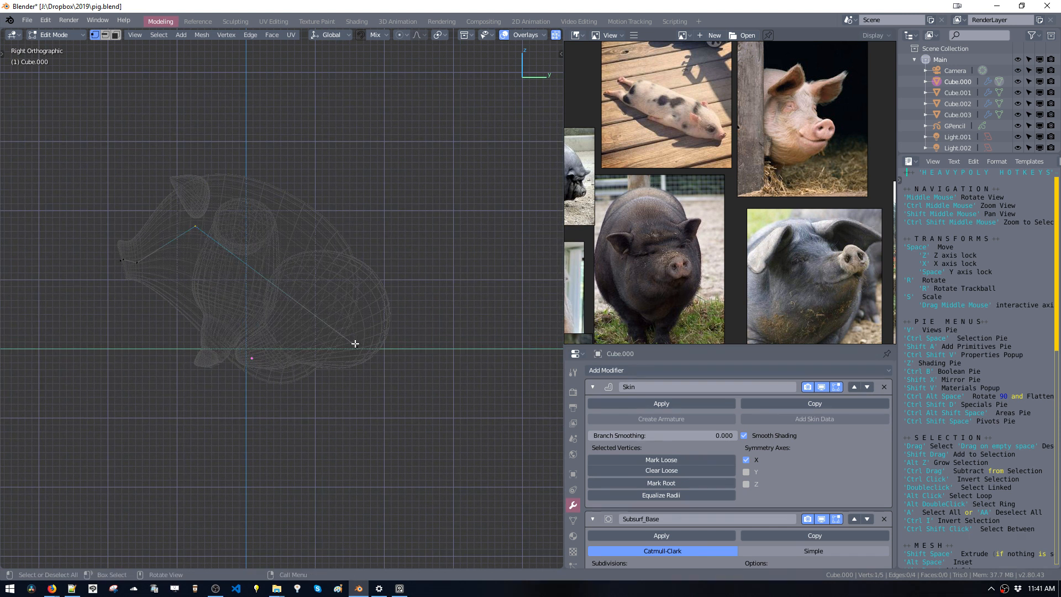
{"action": "key", "text": "g"}
{"action": "left_click", "coordinate": [270, 266]}
Extrude a new rear vertex down toward the rump, scale its skin to about 0.41, and shift it back and slightly up.
{"action": "key", "text": "e"}
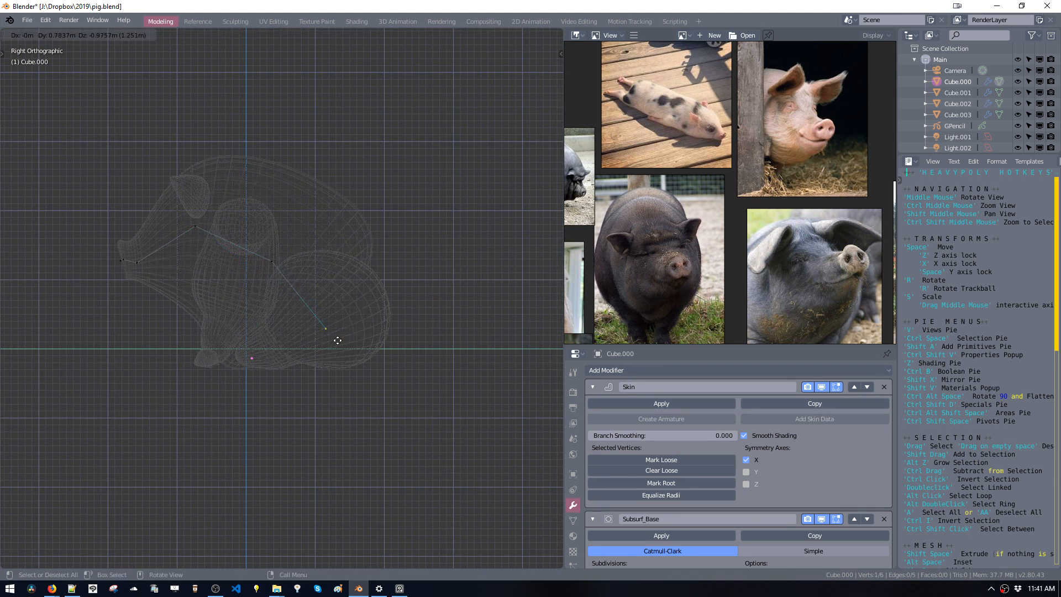
{"action": "left_click", "coordinate": [338, 382]}
{"action": "key", "text": "s"}
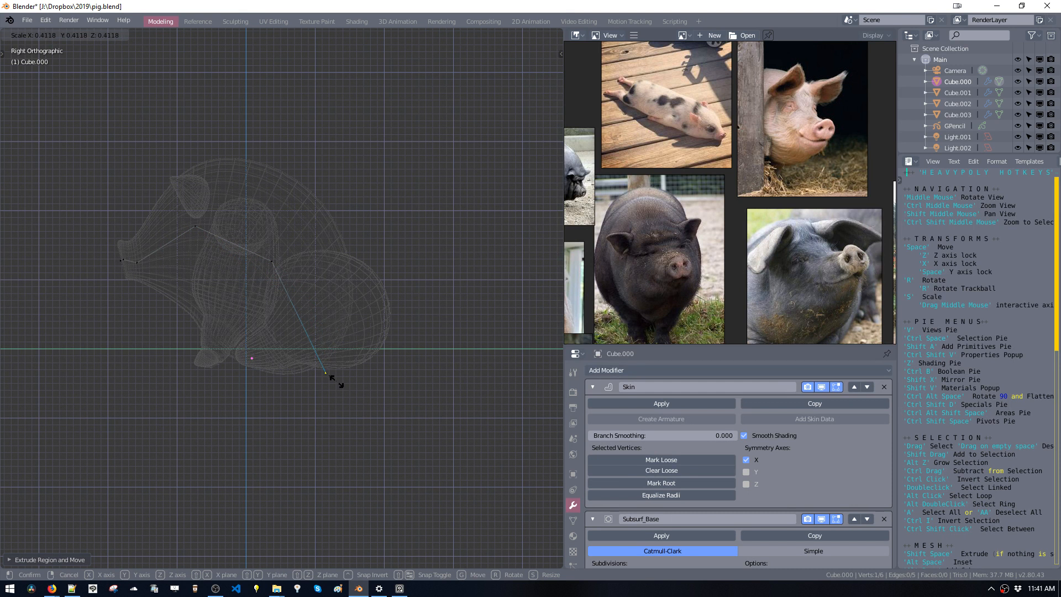
{"action": "left_click", "coordinate": [339, 381]}
{"action": "key", "text": "g"}
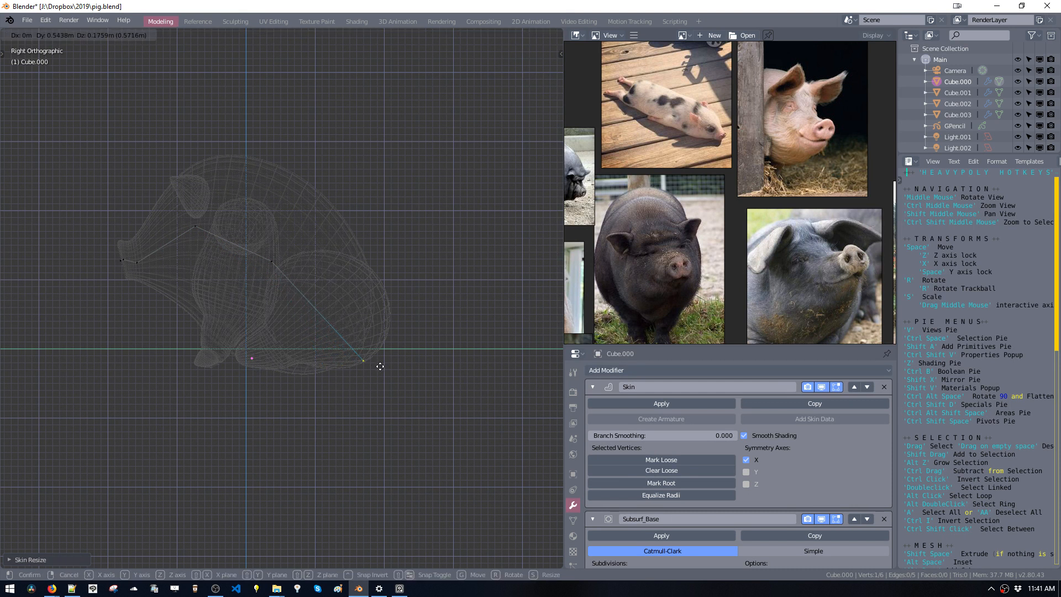
{"action": "left_click", "coordinate": [376, 361]}
Shift the rump vertex slightly forward along Y and move the mid-body vertex back and down along the spine.
{"action": "key", "text": "g"}
{"action": "left_click", "coordinate": [298, 269]}
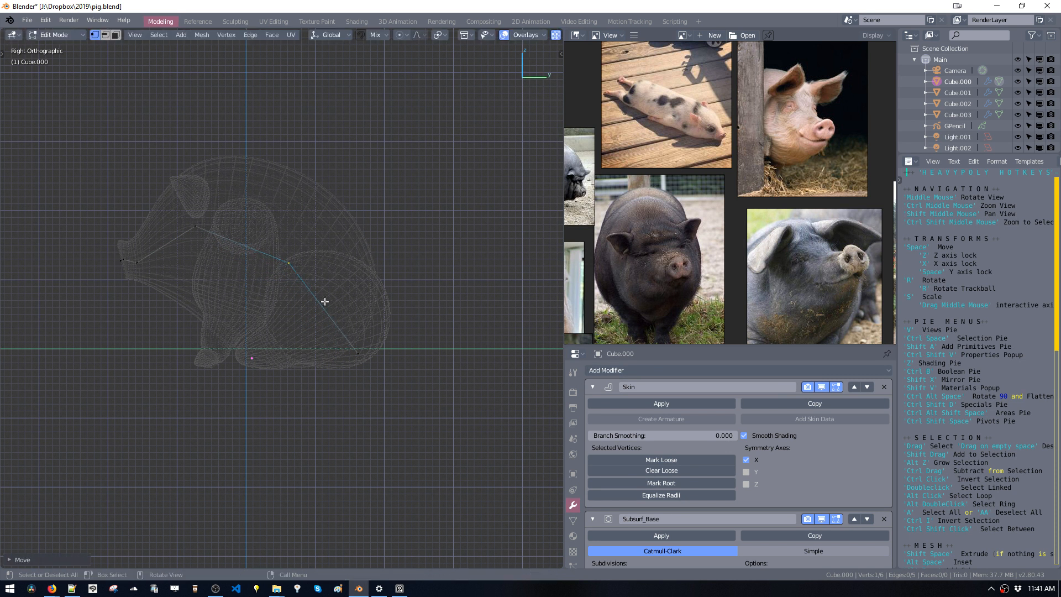
{"action": "key", "text": "g"}
{"action": "key", "text": "y"}
{"action": "left_click", "coordinate": [345, 362]}
{"action": "key", "text": "g"}
{"action": "left_click", "coordinate": [302, 303]}
Scale the mid-body vertex's skin to about 0.78, then fine-tune its size and position to smooth the back's curve.
{"action": "key", "text": "s"}
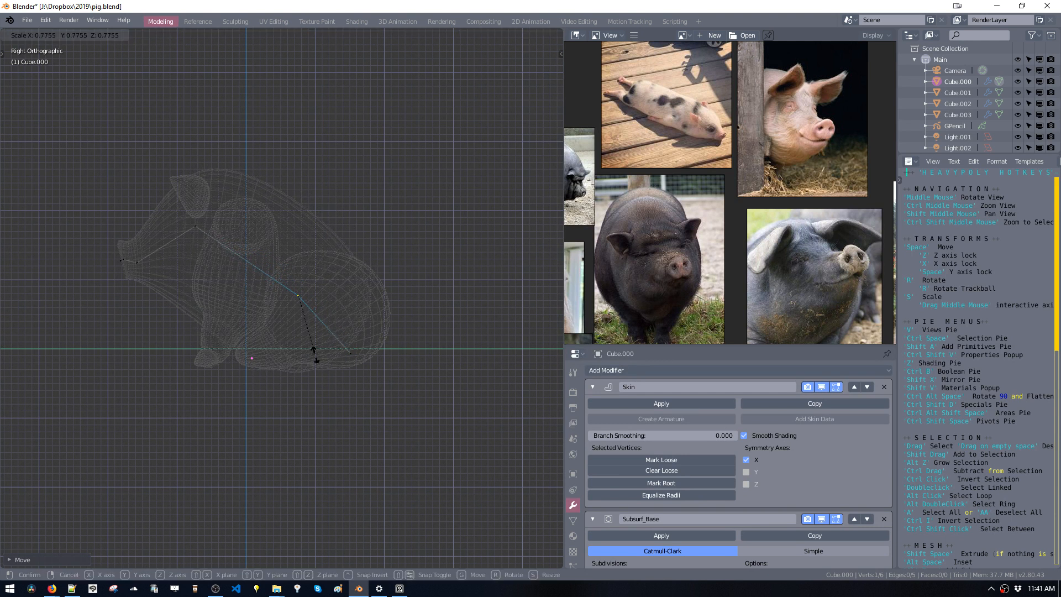
{"action": "left_click", "coordinate": [315, 356]}
{"action": "key", "text": "g"}
{"action": "left_click", "coordinate": [326, 343]}
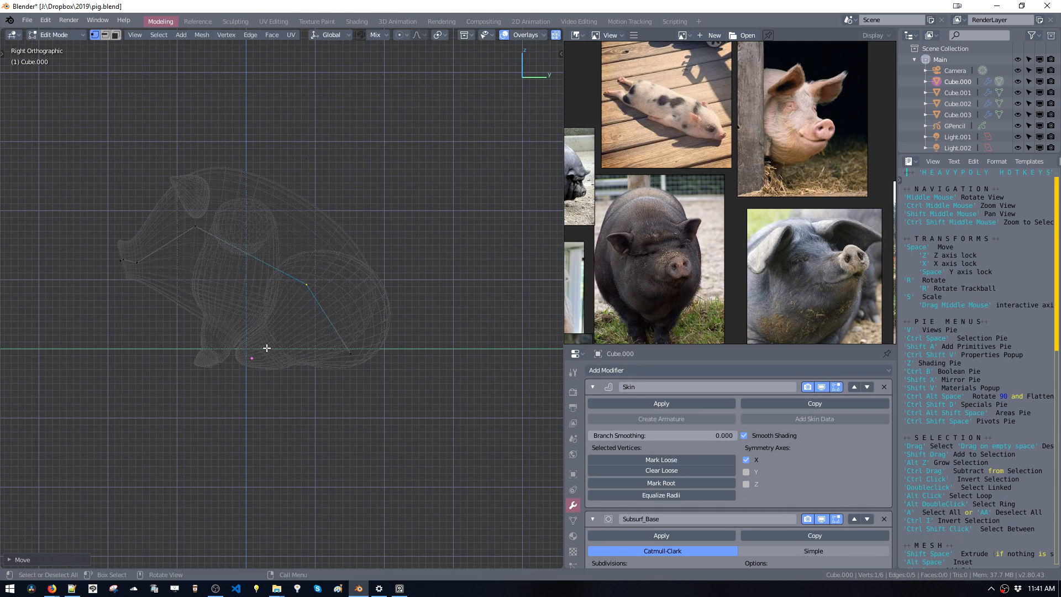
{"action": "key", "text": "s"}
{"action": "left_click", "coordinate": [278, 371]}
{"action": "key", "text": "g"}
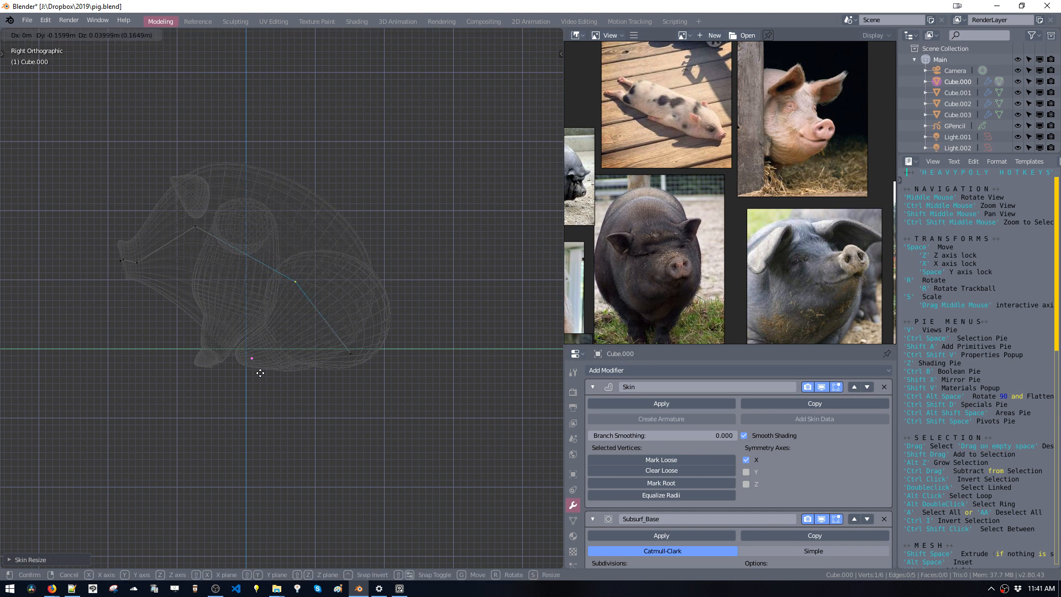
{"action": "left_click", "coordinate": [268, 378]}
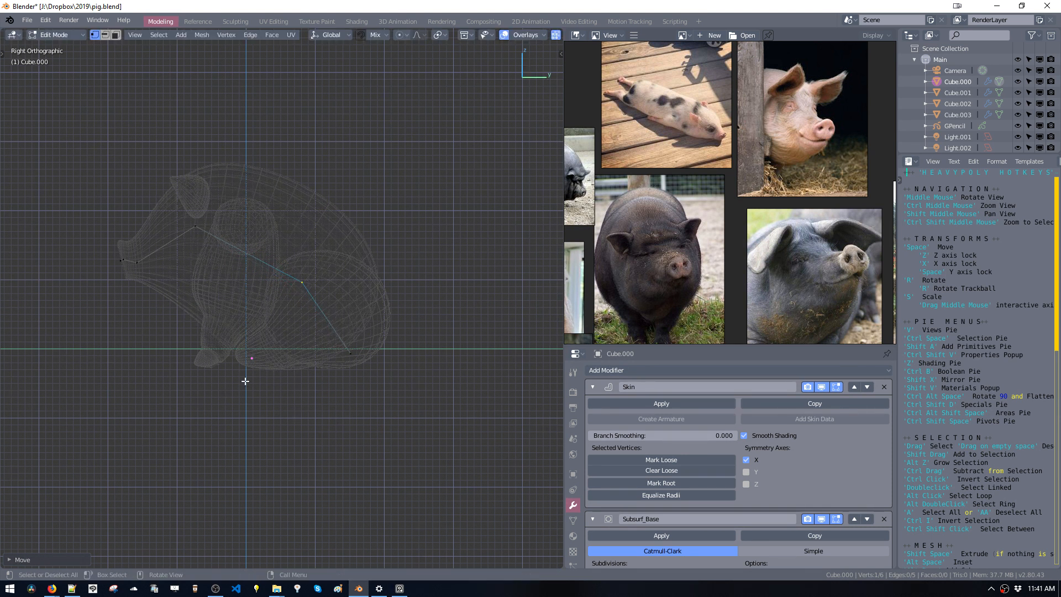
Resize the mid-body vertex's skin again and move the vertex about 0.12 m forward and 0.34 m down.
{"action": "key", "text": "ctrl+a"}
{"action": "left_click", "coordinate": [252, 397]}
{"action": "key", "text": "g"}
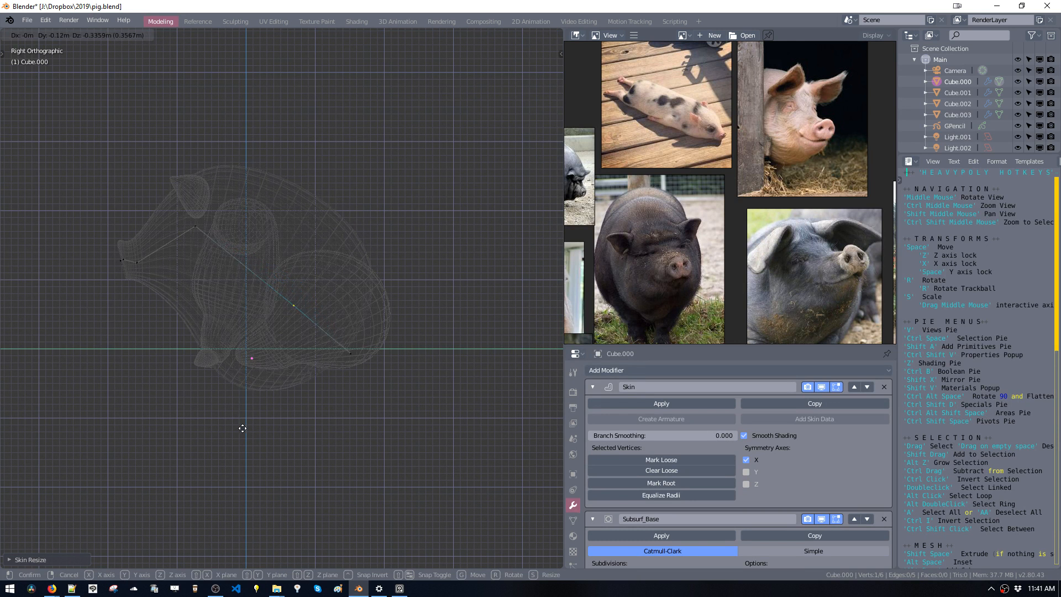
{"action": "left_click", "coordinate": [244, 433]}
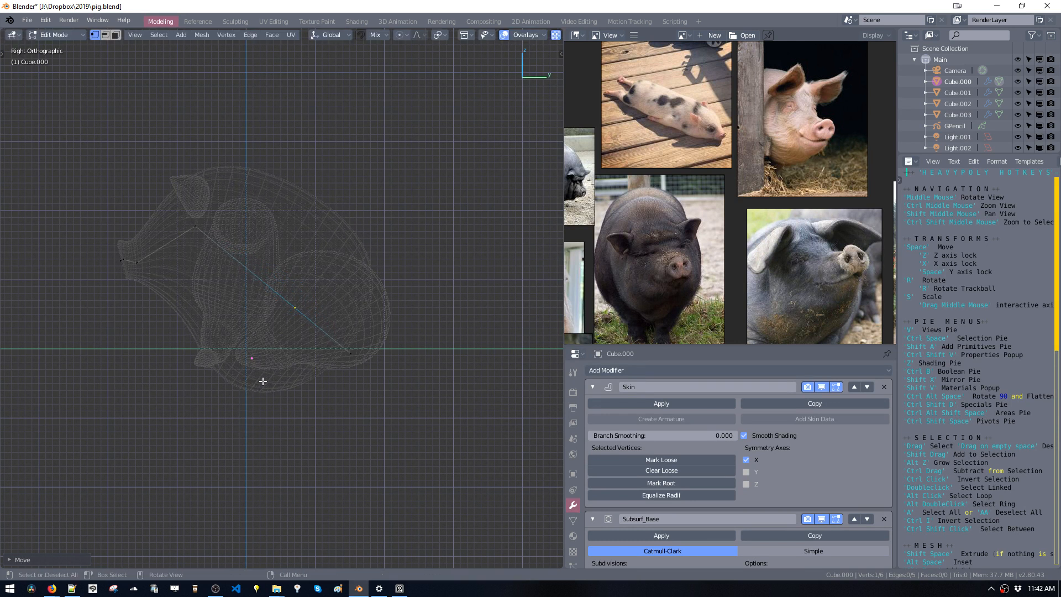
Return the viewport to material shading and resize the skin at the mid-body vertex.
{"action": "middle_click_drag", "start_coordinate": [268, 363], "coordinate": [355, 305]}
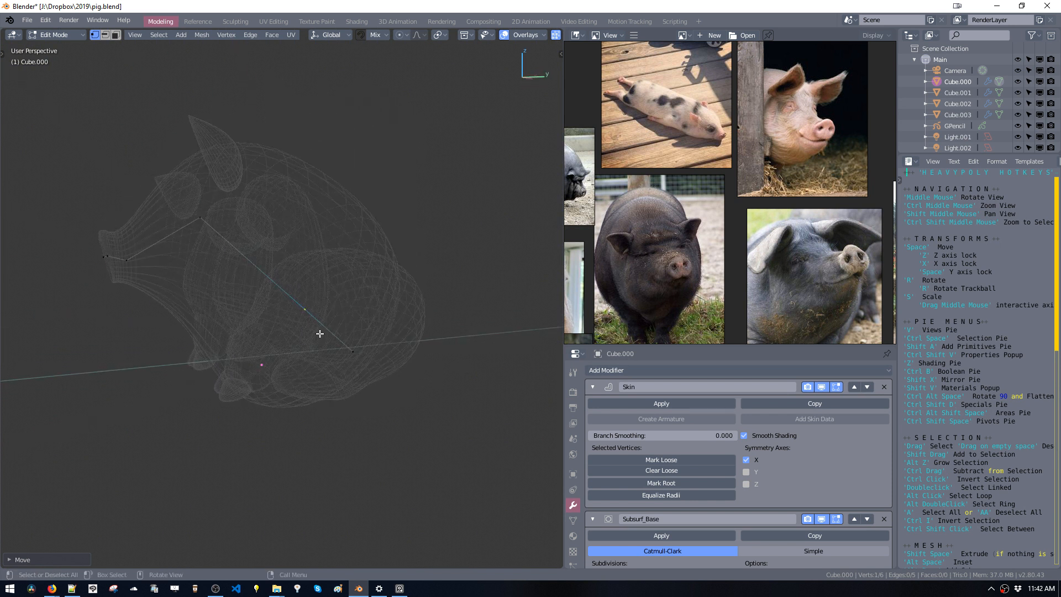
{"action": "key", "text": "z"}
{"action": "left_click", "coordinate": [256, 301]}
{"action": "key", "text": "z"}
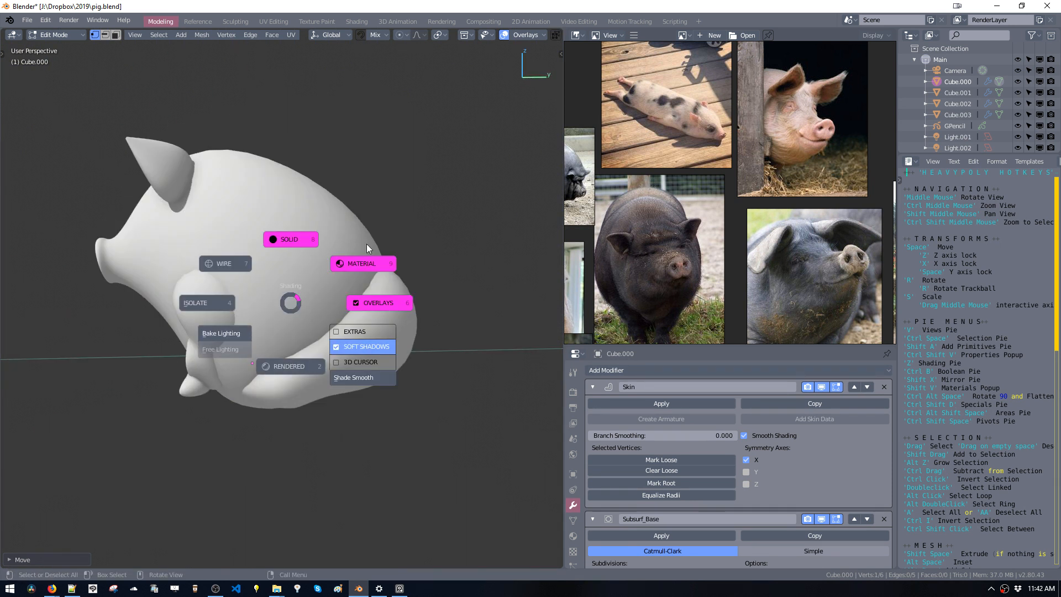
{"action": "left_click", "coordinate": [366, 242]}
{"action": "key", "text": "ctrl+space"}
{"action": "left_click", "coordinate": [354, 274]}
{"action": "middle_click_drag", "start_coordinate": [354, 274], "coordinate": [375, 272]}
{"action": "key", "text": "ctrl+space"}
{"action": "left_click", "coordinate": [323, 222]}
{"action": "middle_click_drag", "start_coordinate": [323, 222], "coordinate": [342, 248]}
{"action": "key", "text": "ctrl+a"}
{"action": "left_click", "coordinate": [367, 384]}
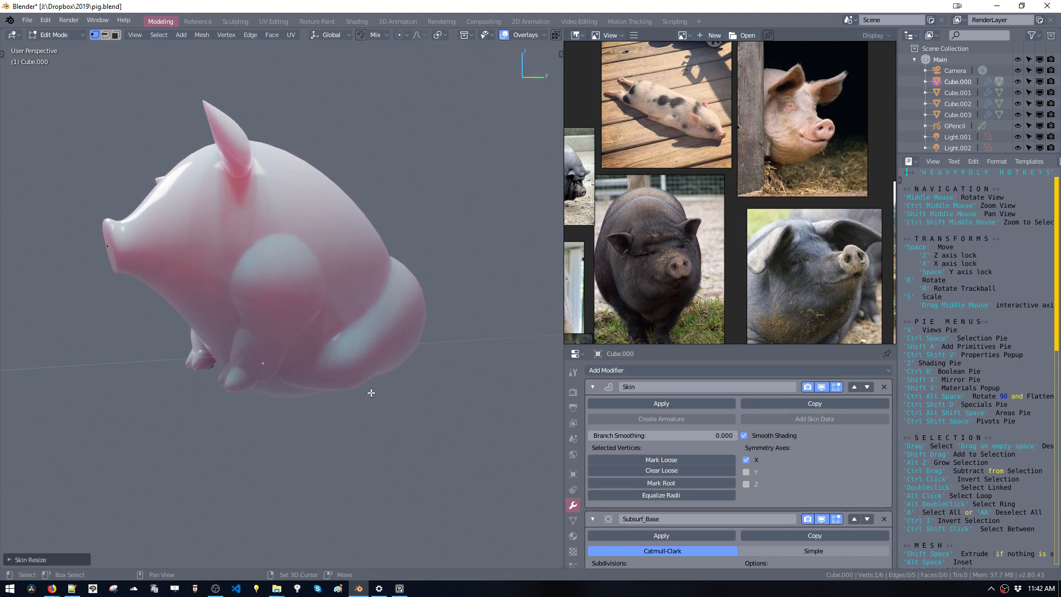
Move the mid-body vertex slightly and refine its skin size so the body blends with the hind leg.
{"action": "middle_click_drag", "start_coordinate": [367, 386], "coordinate": [322, 407]}
{"action": "key", "text": "space"}
{"action": "left_click", "coordinate": [317, 392]}
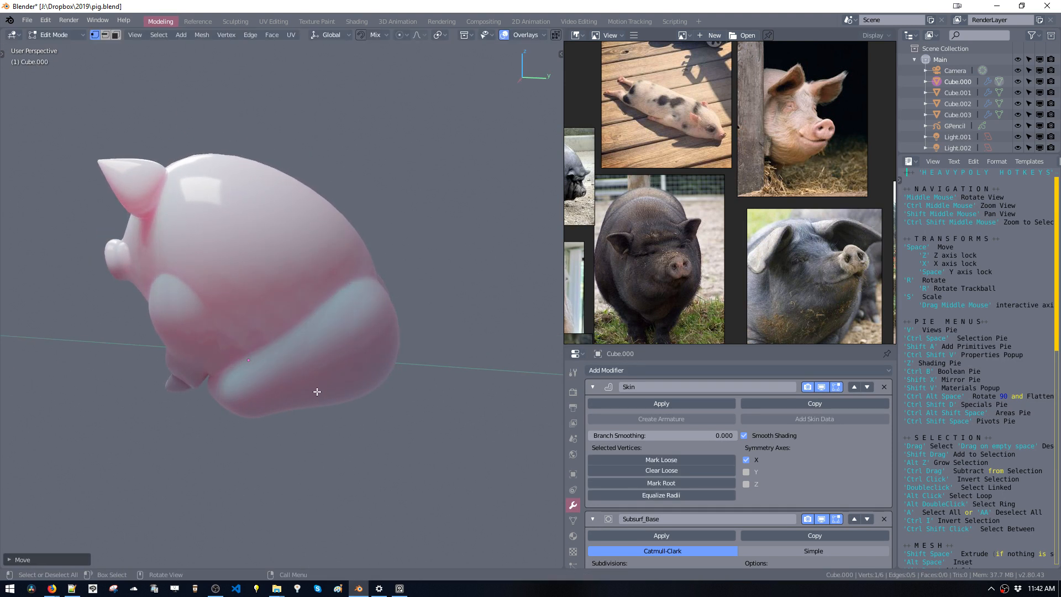
{"action": "key", "text": "ctrl+a"}
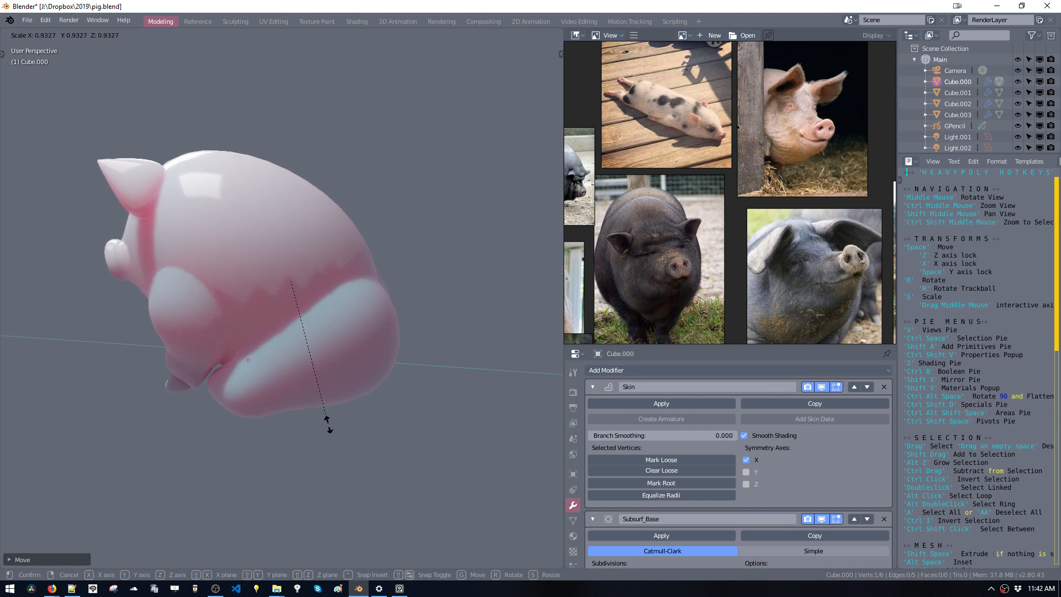
{"action": "left_click", "coordinate": [334, 414]}
Save the file and switch to editing the hind leg, with the pearl-necklace piglet reference in view.
{"action": "middle_click_drag", "start_coordinate": [334, 415], "coordinate": [214, 357]}
{"action": "middle_click_drag", "start_coordinate": [353, 265], "coordinate": [374, 307]}
{"action": "middle_click_drag", "start_coordinate": [700, 298], "coordinate": [603, 261]}
{"action": "middle_click_drag", "start_coordinate": [599, 314], "coordinate": [668, 177]}
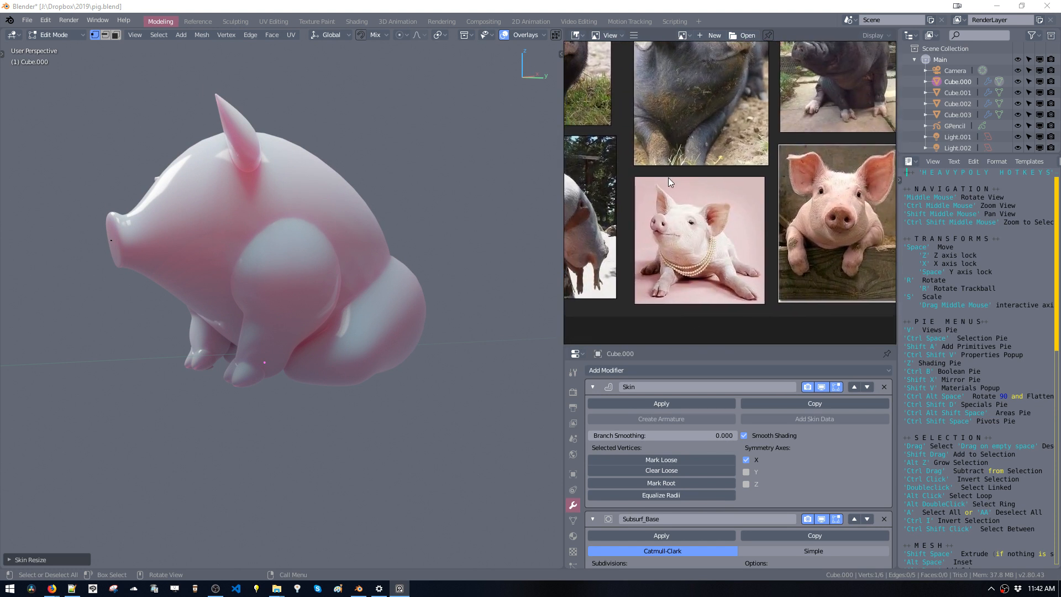
{"action": "middle_click_drag", "start_coordinate": [632, 219], "coordinate": [667, 196]}
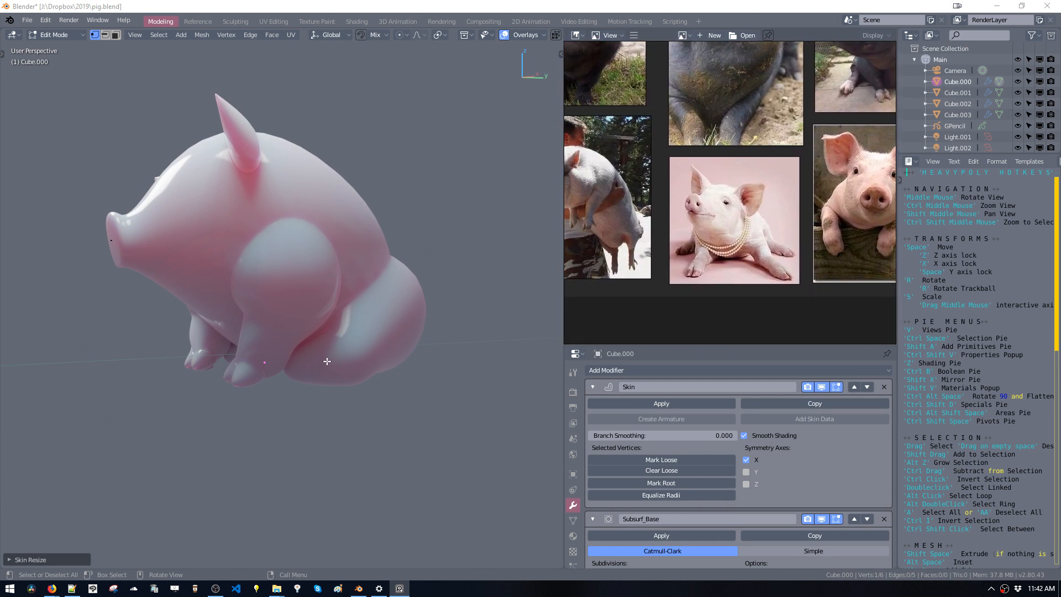
{"action": "left_click", "coordinate": [340, 299]}
{"action": "key", "text": "ctrl+space"}
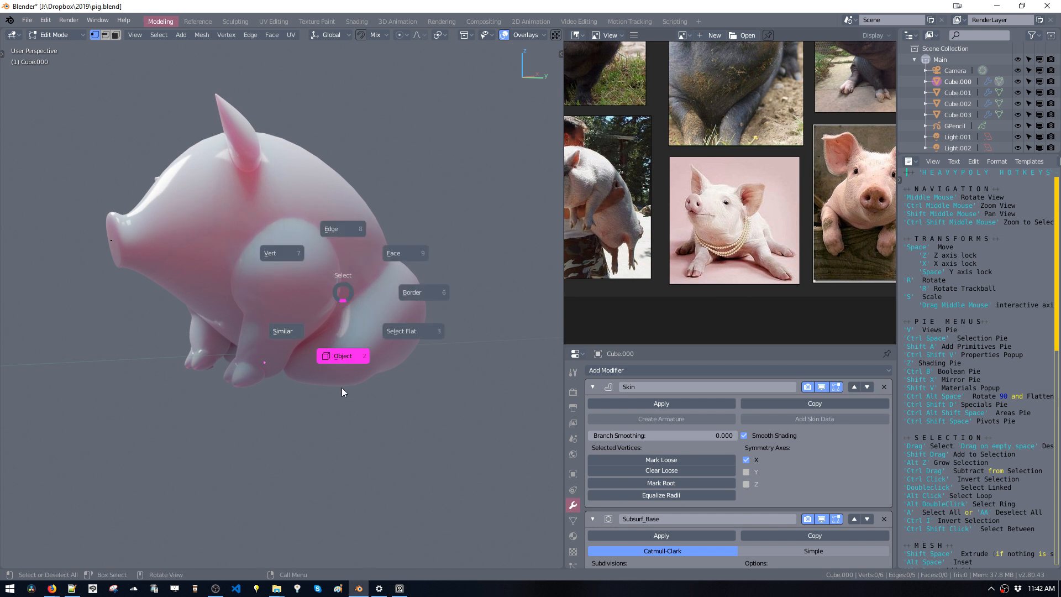
{"action": "key", "text": "ctrl+s"}
{"action": "left_click", "coordinate": [357, 362]}
{"action": "key", "text": "Tab"}
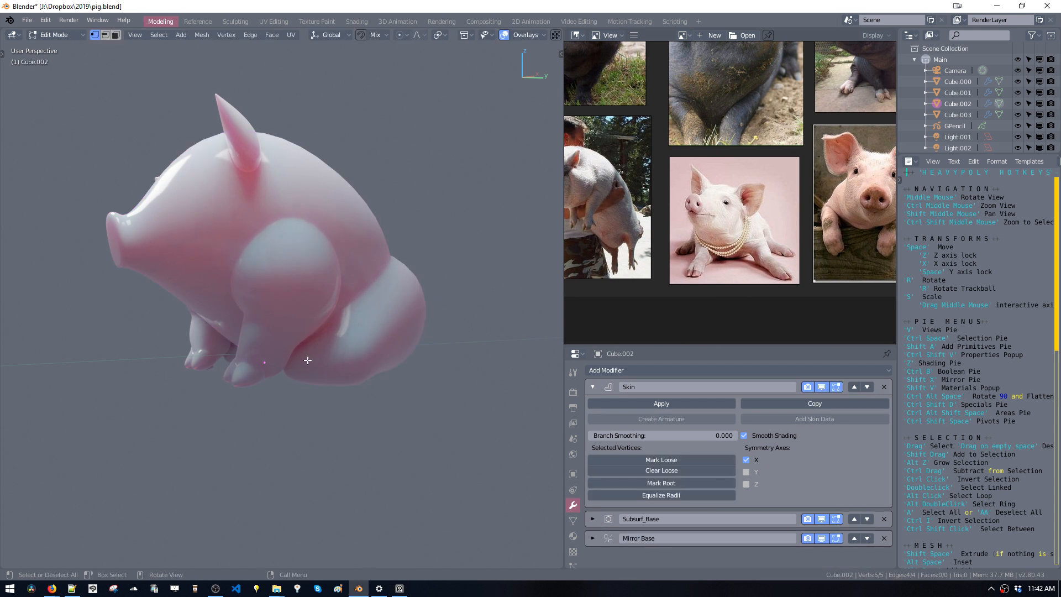
Select the hind leg's foot vertex and extrude two short toe branches from it, one forward and one downward.
{"action": "key", "text": "b"}
{"action": "left_click_drag", "start_coordinate": [269, 340], "coordinate": [309, 383]}
{"action": "middle_click", "coordinate": [285, 379], "text": "ctrl+shift"}
{"action": "middle_click_drag", "start_coordinate": [334, 294], "coordinate": [269, 346], "text": "ctrl"}
{"action": "key", "text": "e"}
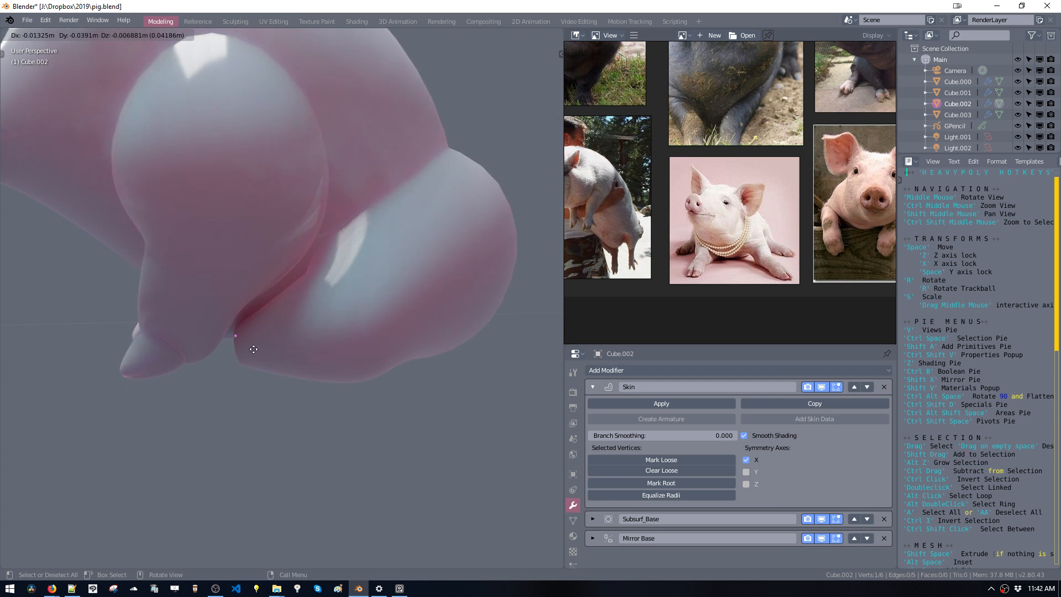
{"action": "left_click", "coordinate": [252, 350]}
{"action": "key", "text": "e"}
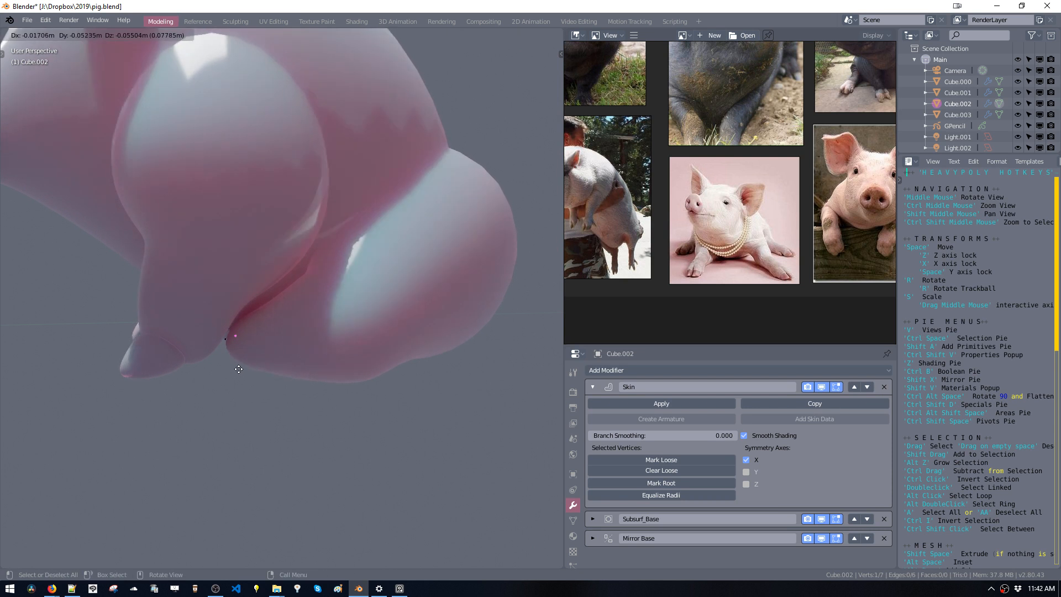
{"action": "left_click", "coordinate": [231, 388]}
In wireframe, move the foot vertex and its two toe vertices back, then extrude both toe vertices forward.
{"action": "key", "text": "z"}
{"action": "left_click", "coordinate": [207, 341]}
{"action": "middle_click_drag", "start_coordinate": [206, 342], "coordinate": [217, 299], "text": "ctrl"}
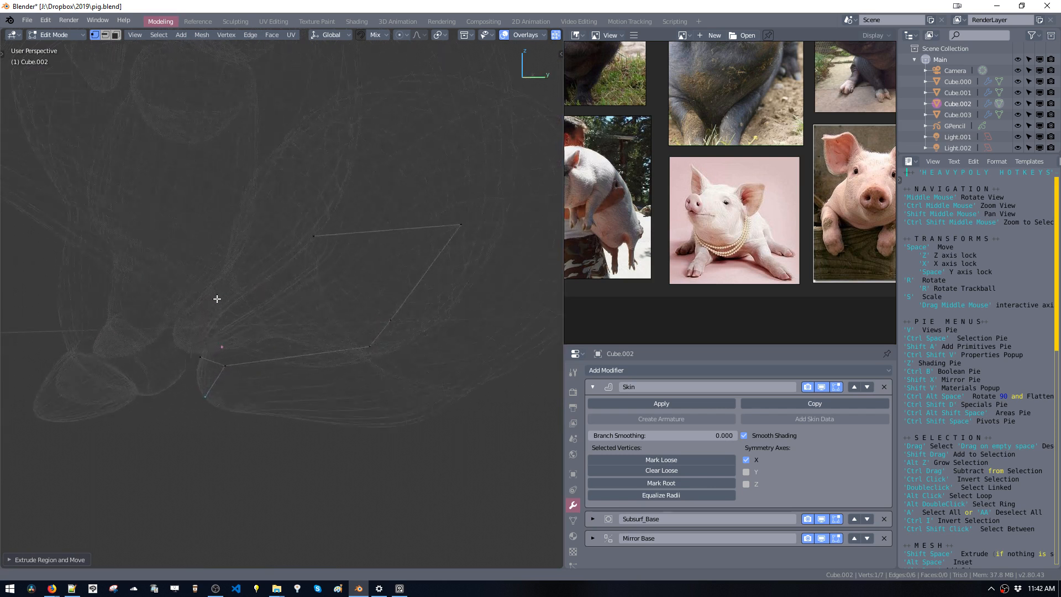
{"action": "left_click_drag", "start_coordinate": [166, 329], "coordinate": [229, 407]}
{"action": "key", "text": "space"}
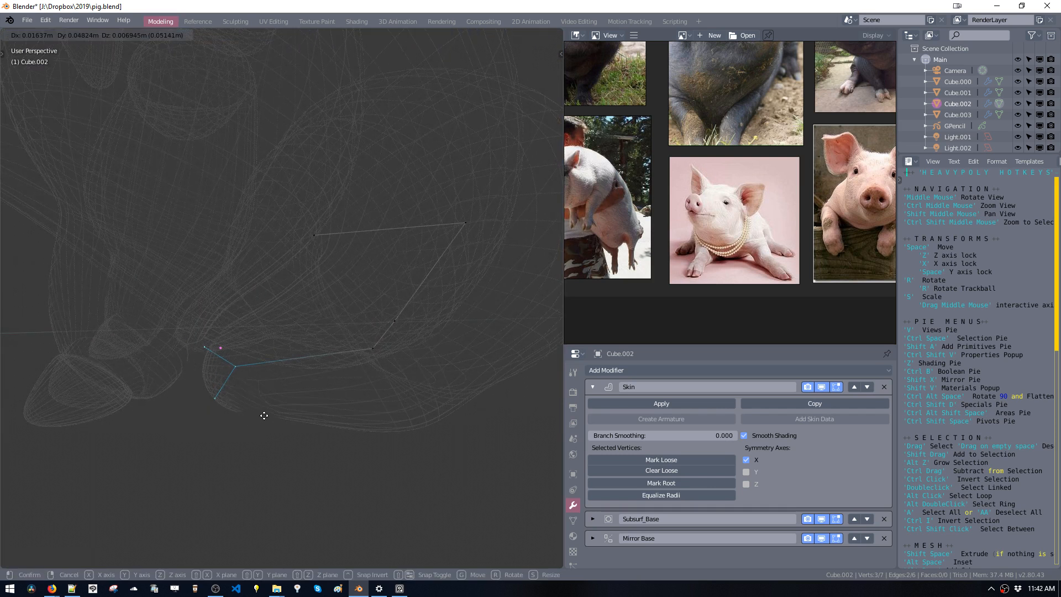
{"action": "left_click", "coordinate": [276, 415]}
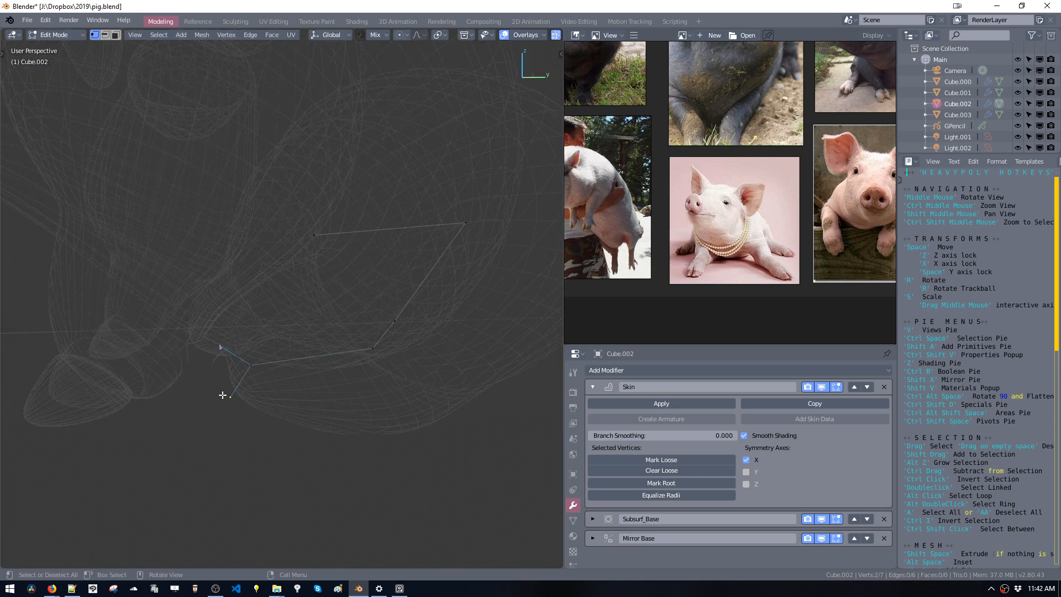
{"action": "key", "text": "shift+space"}
{"action": "left_click", "coordinate": [177, 397]}
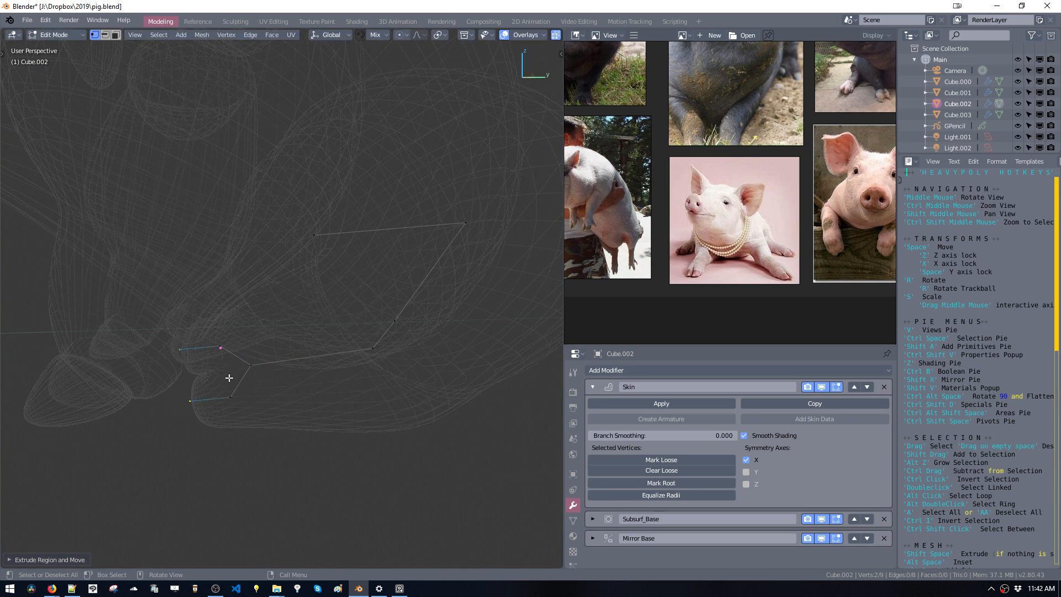
Scale the hind foot's toe branches slightly, and move the two toe-tip vertices a little further forward.
{"action": "mouse_move", "coordinate": [230, 378]}
{"action": "middle_mouse_down"}
{"action": "mouse_move", "coordinate": [215, 336]}
{"action": "mouse_move", "coordinate": [231, 359]}
{"action": "middle_mouse_up"}
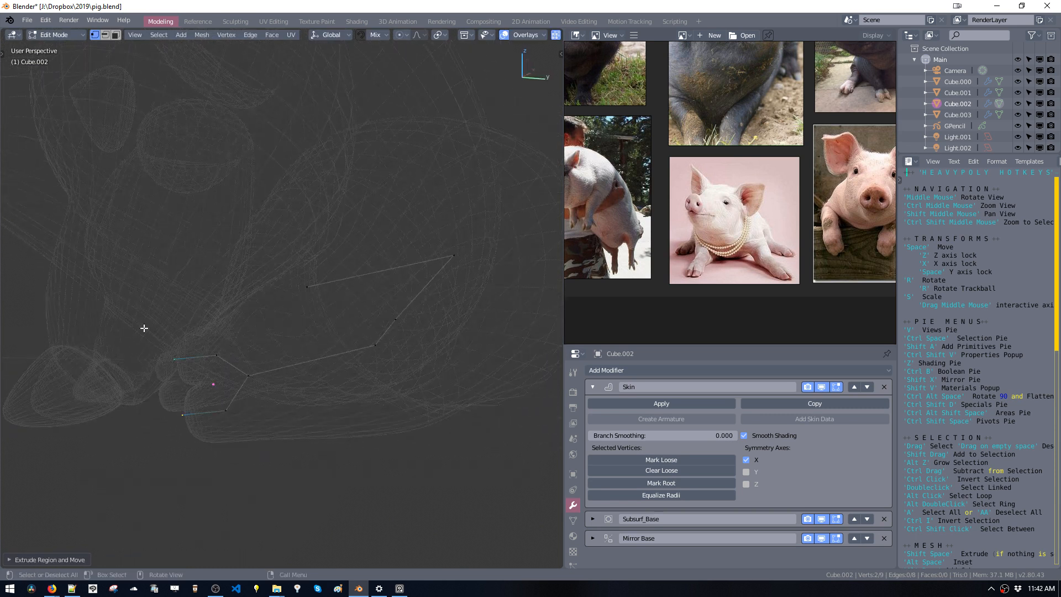
{"action": "left_click_drag", "start_coordinate": [144, 327], "coordinate": [262, 435]}
{"action": "key", "text": "s"}
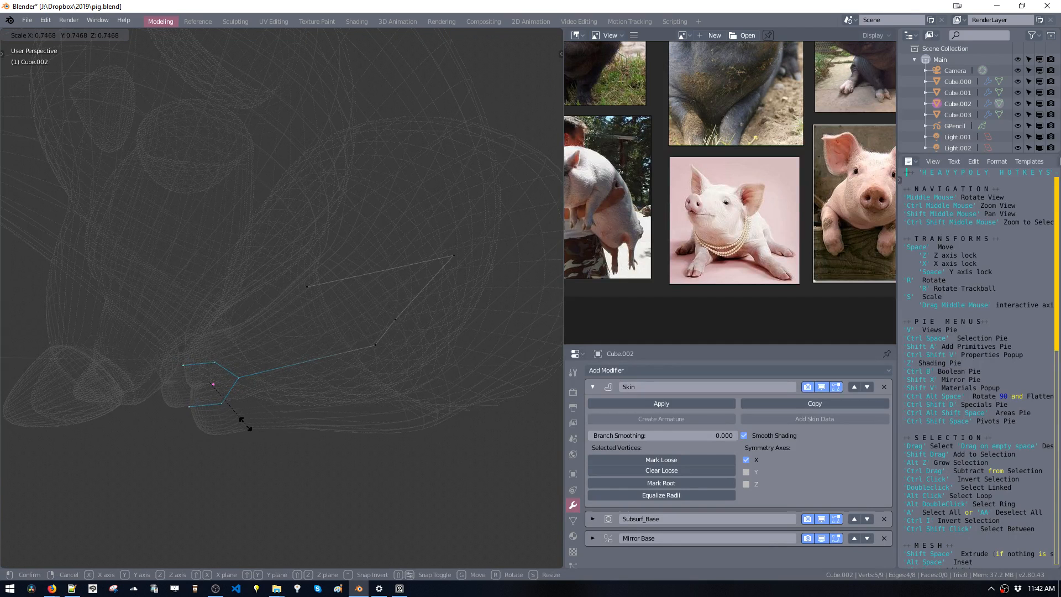
{"action": "left_click", "coordinate": [256, 437]}
{"action": "left_click_drag", "start_coordinate": [198, 419], "coordinate": [197, 419]}
{"action": "key", "text": "g"}
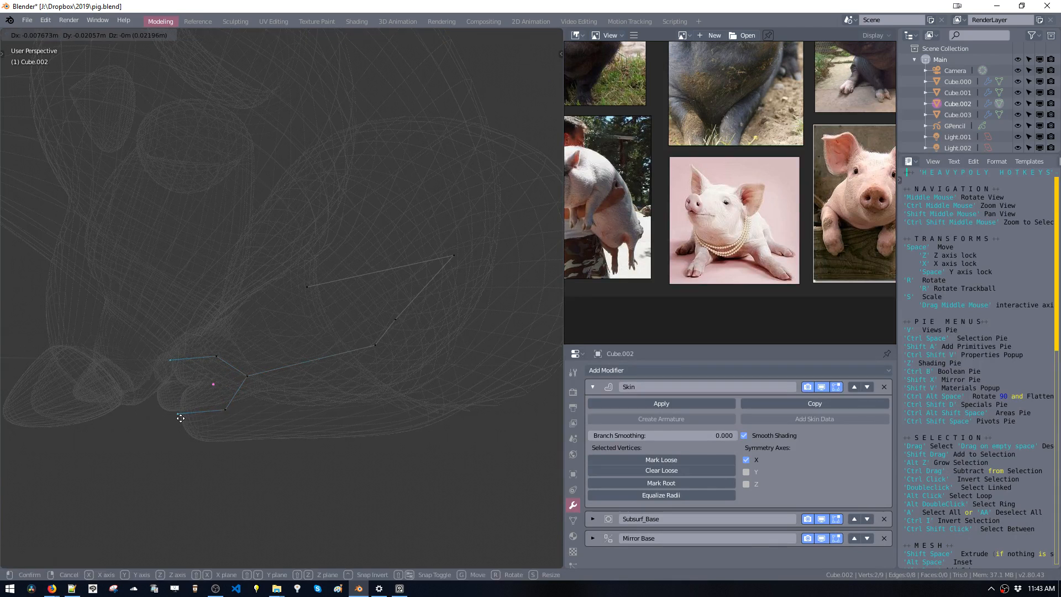
{"action": "left_click", "coordinate": [179, 422]}
Select the five foot and toe vertices, rotate them so the toes sit side by side, and reposition the foot under the leg.
{"action": "left_click_drag", "start_coordinate": [127, 334], "coordinate": [277, 436]}
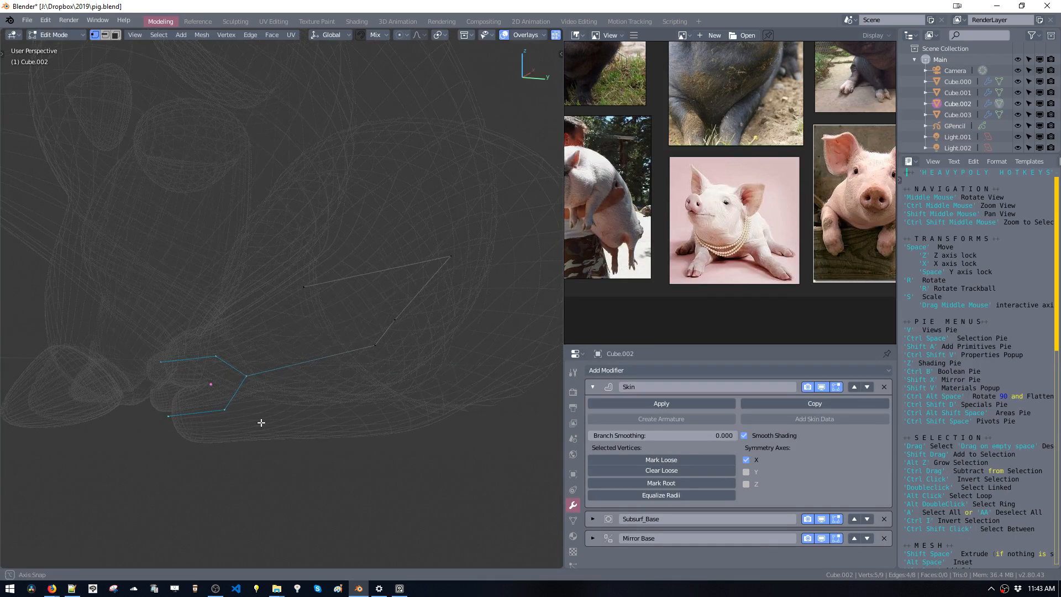
{"action": "middle_click_drag", "start_coordinate": [260, 421], "coordinate": [359, 419]}
{"action": "key", "text": "r"}
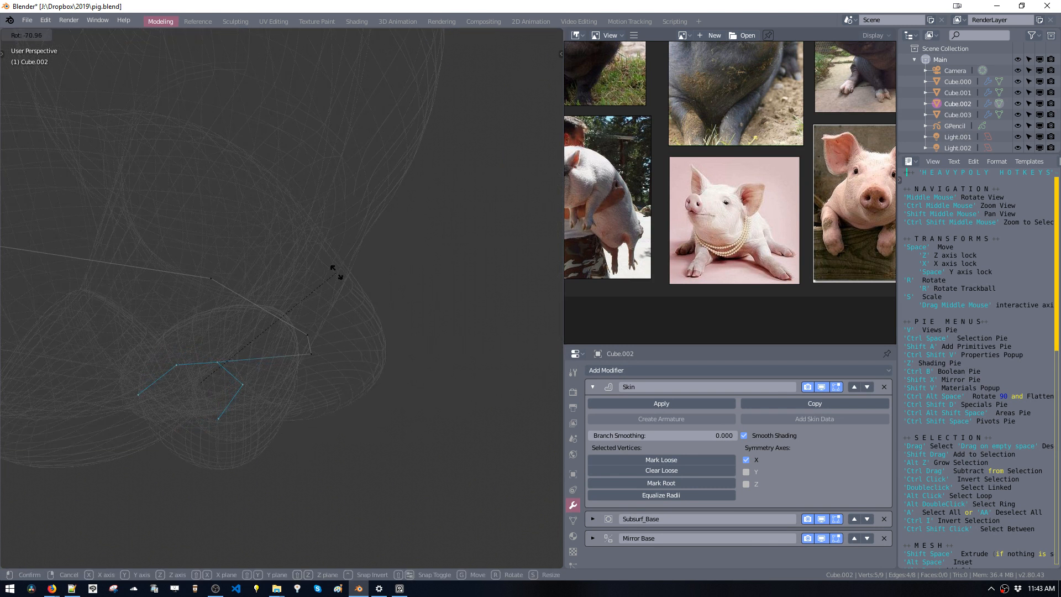
{"action": "left_click", "coordinate": [320, 255]}
{"action": "key", "text": "space"}
{"action": "left_click", "coordinate": [403, 337]}
{"action": "middle_click_drag", "start_coordinate": [403, 338], "coordinate": [335, 341]}
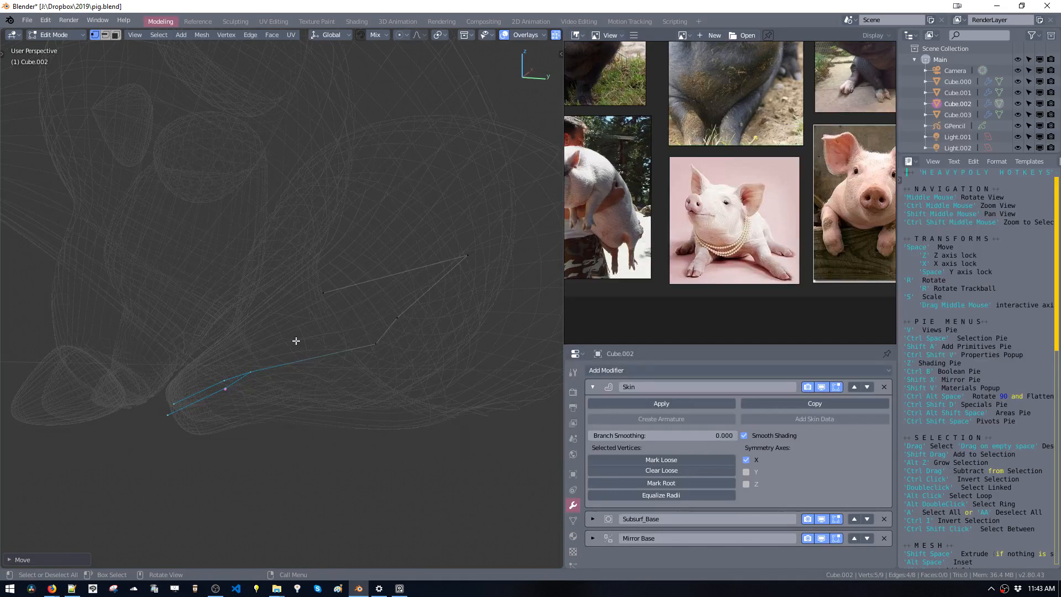
Return to object mode, deselect everything, and examine the hind foot in solid and material shading.
{"action": "key", "text": "Tab"}
{"action": "mouse_move", "coordinate": [291, 304]}
{"action": "middle_mouse_down"}
{"action": "mouse_move", "coordinate": [313, 364]}
{"action": "mouse_move", "coordinate": [268, 319]}
{"action": "mouse_move", "coordinate": [280, 370]}
{"action": "middle_mouse_up"}
{"action": "key", "text": "a"}
{"action": "key", "text": "a"}
{"action": "key", "text": "z"}
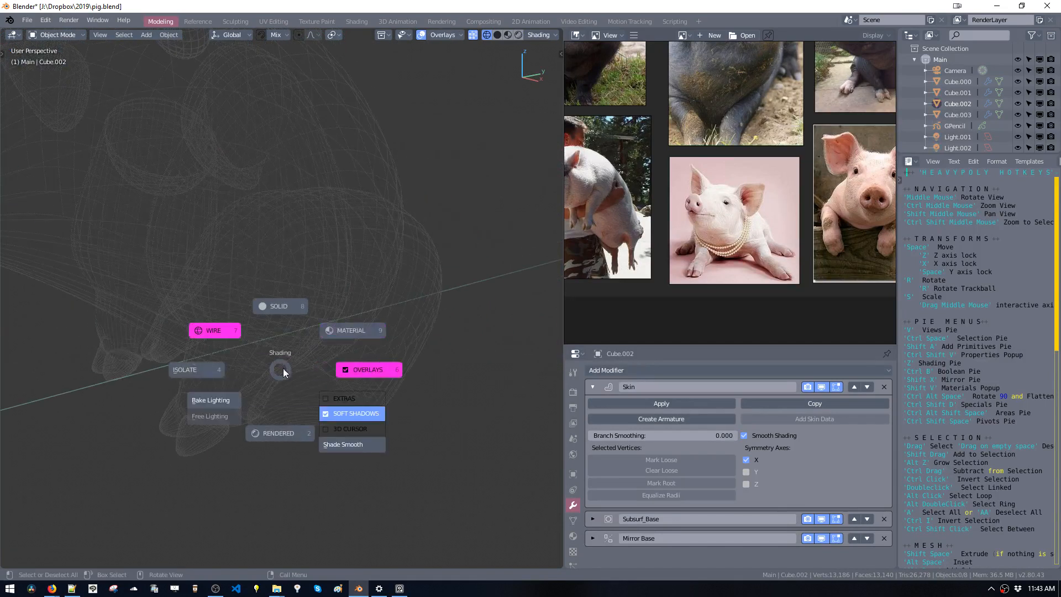
{"action": "left_click", "coordinate": [270, 306]}
{"action": "middle_click_drag", "start_coordinate": [244, 303], "coordinate": [247, 335]}
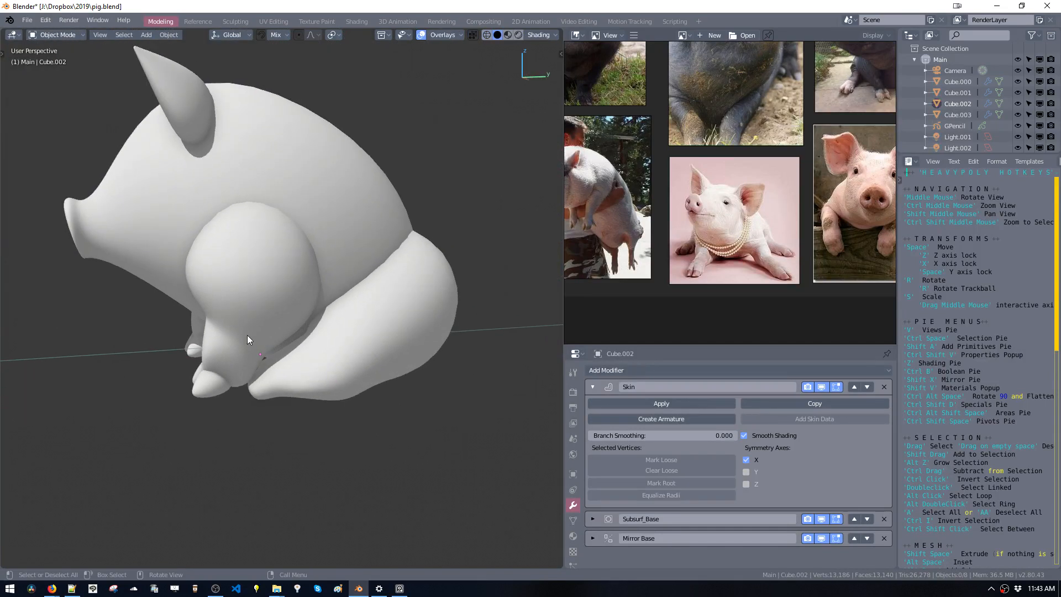
{"action": "key", "text": "z"}
{"action": "left_click", "coordinate": [298, 291]}
{"action": "mouse_move", "coordinate": [298, 290]}
{"action": "middle_mouse_down"}
{"action": "mouse_move", "coordinate": [256, 304]}
{"action": "mouse_move", "coordinate": [325, 294]}
{"action": "mouse_move", "coordinate": [258, 257]}
{"action": "mouse_move", "coordinate": [247, 325]}
{"action": "middle_mouse_up"}
Edit the hind leg again and rotate the selected foot and toe vertices in side view.
{"action": "key", "text": "Tab"}
{"action": "key", "text": "r"}
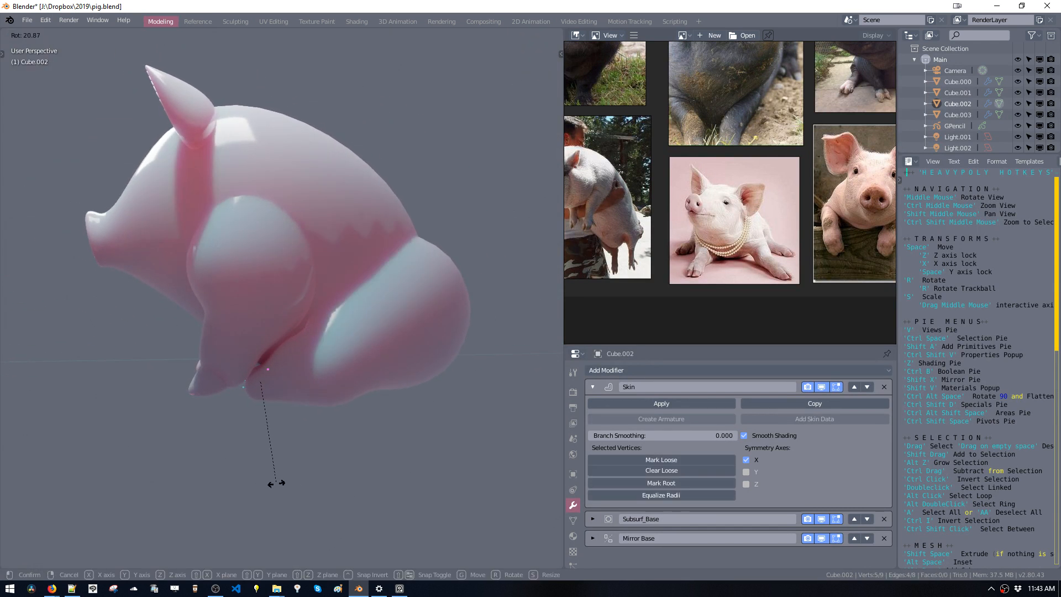
{"action": "left_click", "coordinate": [283, 359]}
In wireframe, select the hind leg's ankle vertex behind the toes and move it.
{"action": "mouse_move", "coordinate": [279, 383]}
{"action": "middle_mouse_down"}
{"action": "mouse_move", "coordinate": [284, 370]}
{"action": "mouse_move", "coordinate": [308, 374]}
{"action": "middle_mouse_up"}
{"action": "key", "text": "z"}
{"action": "left_click", "coordinate": [237, 331]}
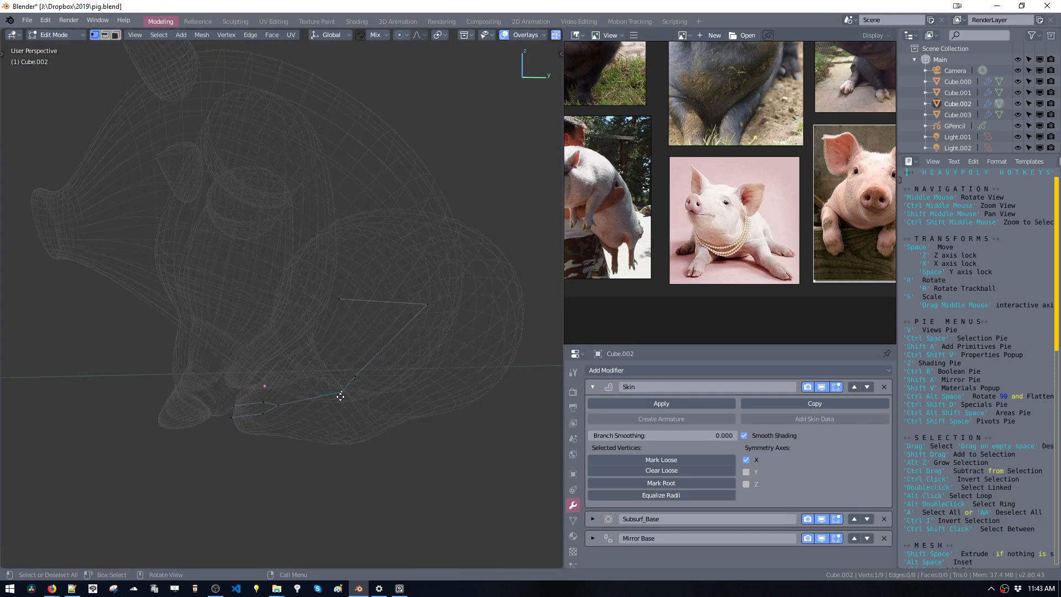
{"action": "left_click_drag", "start_coordinate": [341, 396], "coordinate": [376, 394]}
{"action": "key", "text": "b"}
{"action": "key", "text": "space"}
{"action": "left_click", "coordinate": [379, 392]}
Viewed from above, move the ankle vertex and the neighbouring heel vertex to straighten the lower hind leg.
{"action": "middle_click_drag", "start_coordinate": [363, 389], "coordinate": [265, 464]}
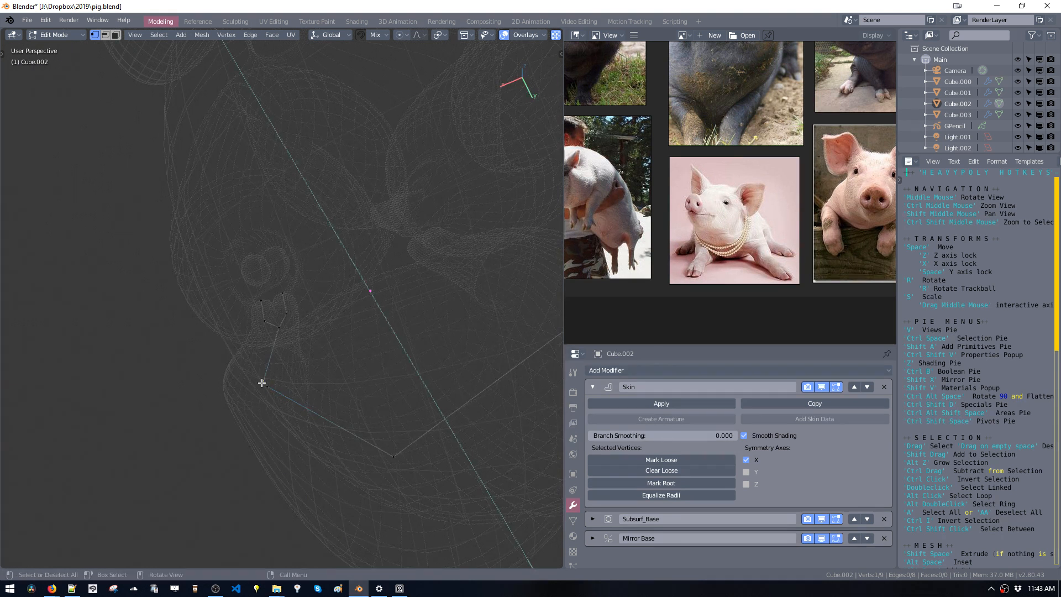
{"action": "middle_click_drag", "start_coordinate": [262, 383], "coordinate": [237, 405]}
{"action": "key", "text": "space"}
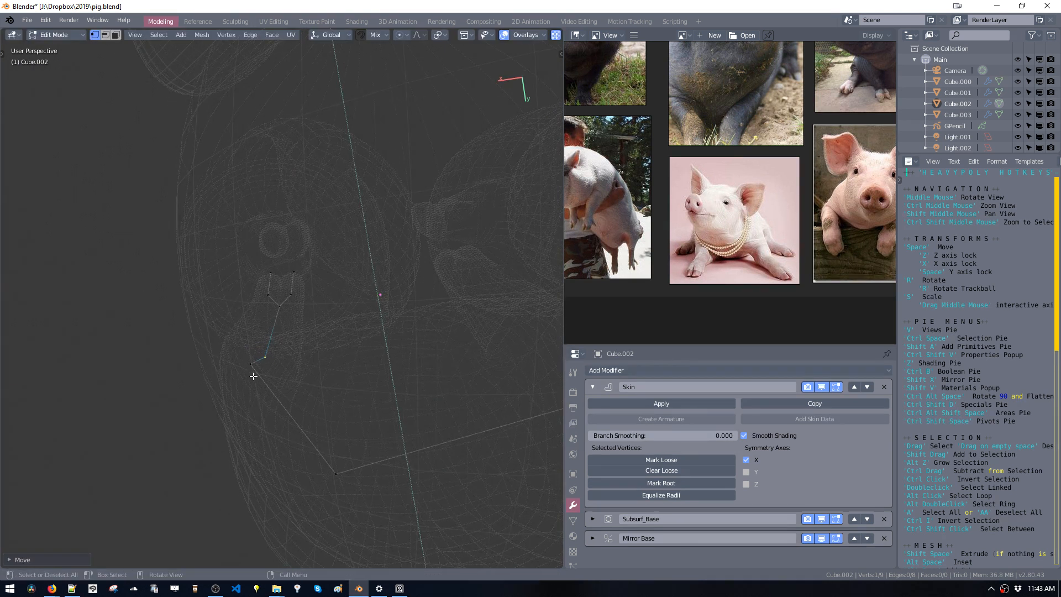
{"action": "left_click", "coordinate": [260, 400]}
{"action": "key", "text": "space"}
{"action": "left_click", "coordinate": [272, 367]}
{"action": "left_click", "coordinate": [259, 387]}
{"action": "key", "text": "space"}
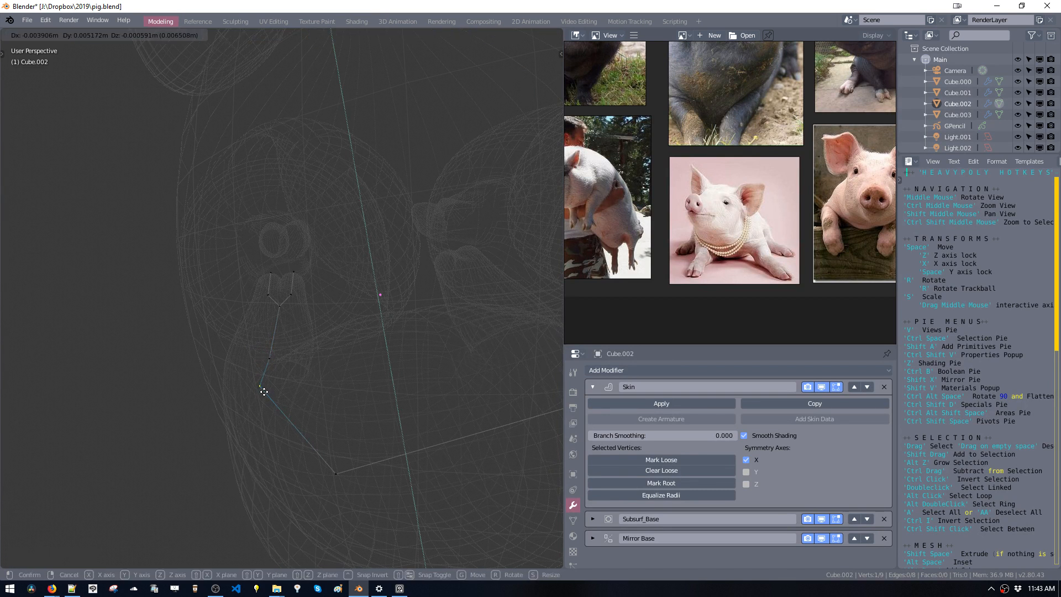
{"action": "left_click", "coordinate": [267, 395]}
Return to object mode and examine the reshaped hind leg and toes with shaded display from several angles.
{"action": "mouse_move", "coordinate": [267, 395]}
{"action": "middle_mouse_down"}
{"action": "mouse_move", "coordinate": [370, 320]}
{"action": "mouse_move", "coordinate": [360, 388]}
{"action": "mouse_move", "coordinate": [408, 395]}
{"action": "middle_mouse_up"}
{"action": "key", "text": "Tab"}
{"action": "key", "text": "z"}
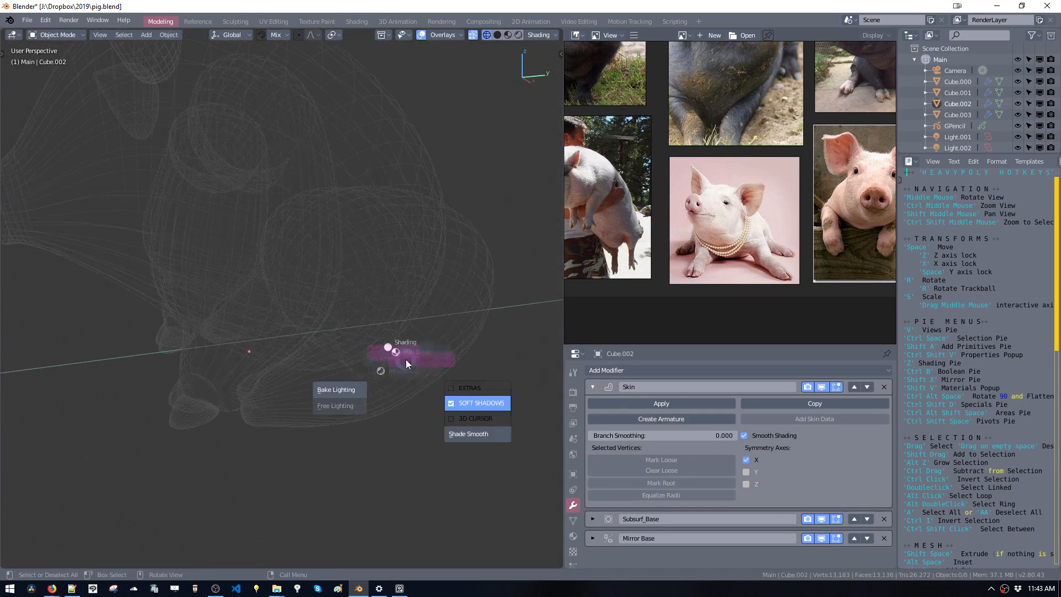
{"action": "left_click", "coordinate": [405, 354]}
{"action": "middle_click_drag", "start_coordinate": [402, 309], "coordinate": [387, 354], "text": "ctrl"}
{"action": "mouse_move", "coordinate": [387, 354]}
{"action": "middle_mouse_down"}
{"action": "mouse_move", "coordinate": [352, 355]}
{"action": "mouse_move", "coordinate": [361, 315]}
{"action": "mouse_move", "coordinate": [248, 341]}
{"action": "mouse_move", "coordinate": [324, 309]}
{"action": "mouse_move", "coordinate": [307, 280]}
{"action": "mouse_move", "coordinate": [310, 305]}
{"action": "mouse_move", "coordinate": [331, 287]}
{"action": "mouse_move", "coordinate": [308, 280]}
{"action": "mouse_move", "coordinate": [421, 282]}
{"action": "mouse_move", "coordinate": [393, 277]}
{"action": "middle_mouse_up"}
{"action": "key", "text": "z"}
{"action": "left_click", "coordinate": [377, 319]}
Switch from the hind leg to the front leg object and enter vertex editing on it.
{"action": "key", "text": "ctrl+space"}
{"action": "left_click", "coordinate": [234, 253]}
{"action": "key", "text": "Tab"}
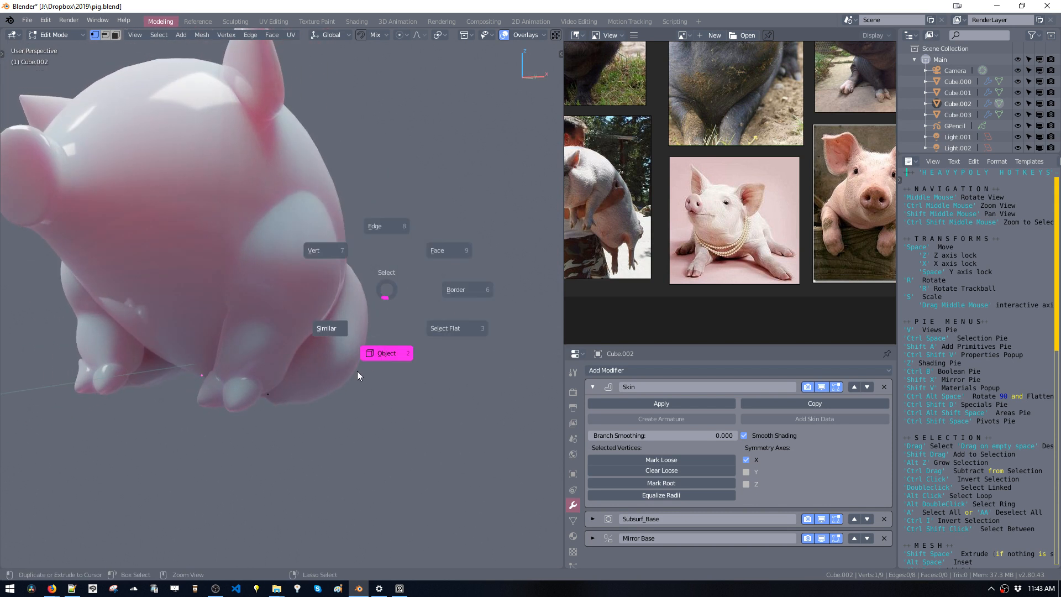
{"action": "left_click", "coordinate": [358, 370]}
{"action": "left_click", "coordinate": [250, 341]}
{"action": "key", "text": "ctrl+space"}
{"action": "middle_click_drag", "start_coordinate": [239, 334], "coordinate": [194, 362]}
Select the front leg's foot vertices and move them down along Z, then forward along Y.
{"action": "left_click_drag", "start_coordinate": [194, 367], "coordinate": [248, 423]}
{"action": "middle_click_drag", "start_coordinate": [247, 420], "coordinate": [256, 397]}
{"action": "key", "text": "ctrl+z"}
{"action": "key", "text": "space"}
{"action": "key", "text": "z"}
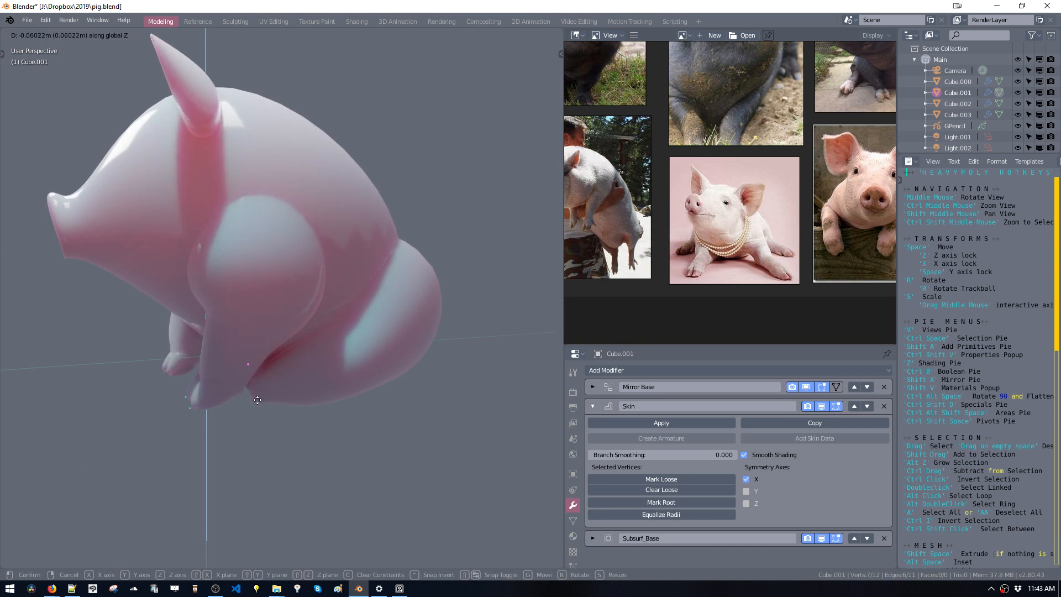
{"action": "left_click", "coordinate": [254, 390]}
{"action": "key", "text": "space"}
{"action": "key", "text": "space"}
{"action": "left_click", "coordinate": [243, 398]}
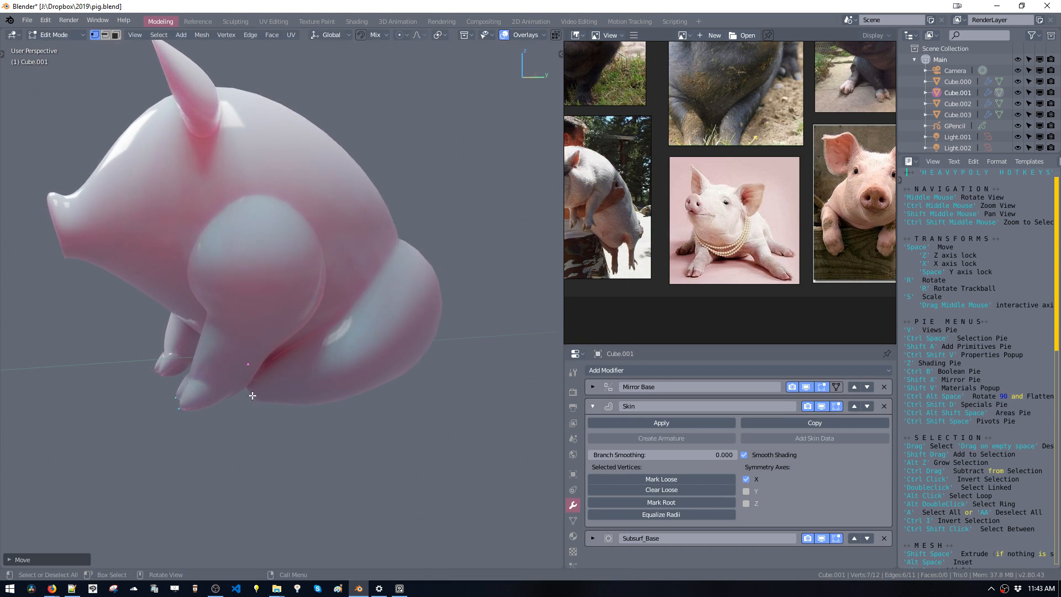
Leave editing of the front leg and select the hind leg object.
{"action": "middle_click_drag", "start_coordinate": [244, 399], "coordinate": [237, 381]}
{"action": "key", "text": "Tab"}
{"action": "left_click", "coordinate": [351, 377]}
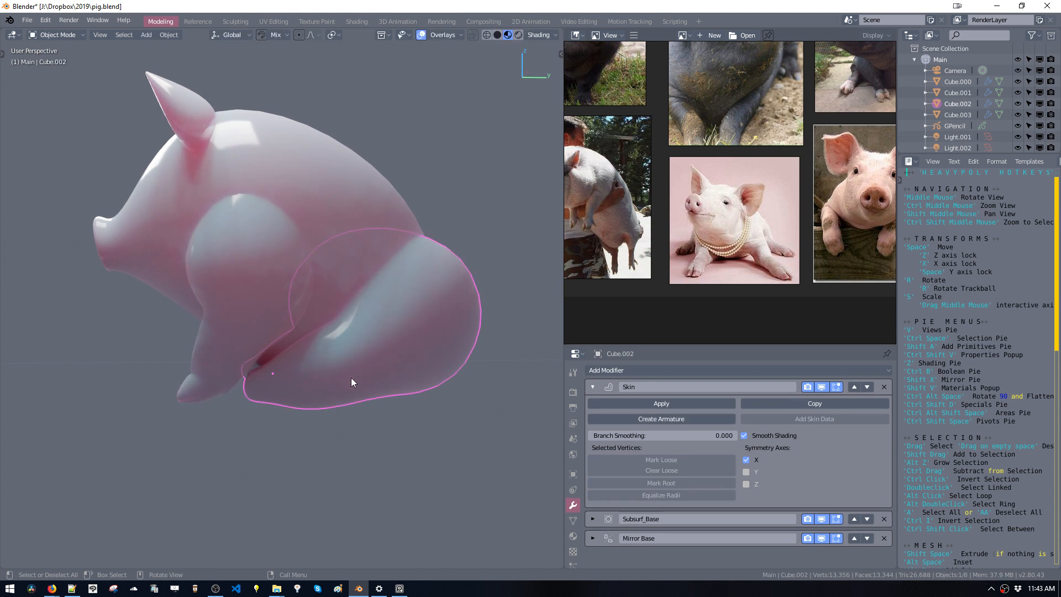
Move the hind leg's heel vertex back and down in side-view wireframe, and rotate the two heel vertices about 16 degrees.
{"action": "key", "text": "Tab"}
{"action": "middle_click_drag", "start_coordinate": [335, 352], "coordinate": [292, 350], "text": "shift"}
{"action": "key", "text": "z"}
{"action": "key", "text": "v"}
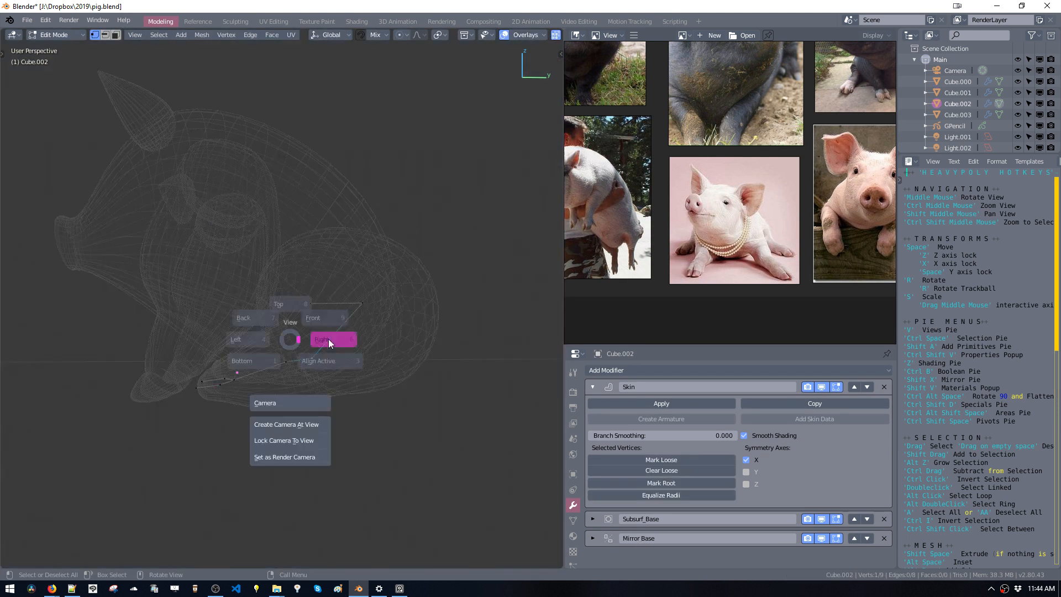
{"action": "left_click", "coordinate": [331, 338]}
{"action": "key", "text": "space"}
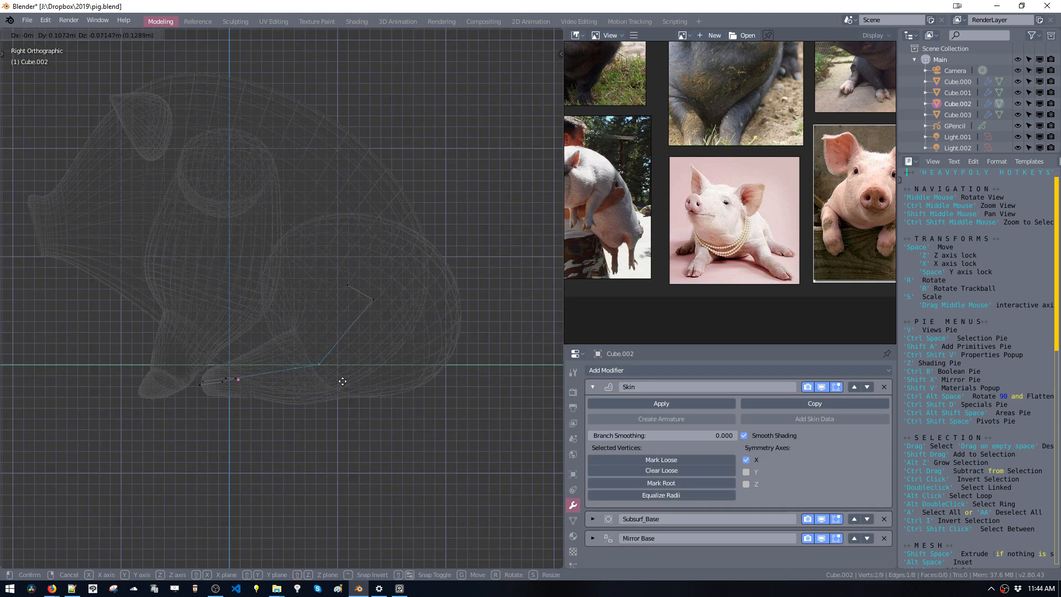
{"action": "left_click", "coordinate": [336, 377]}
{"action": "key", "text": "r"}
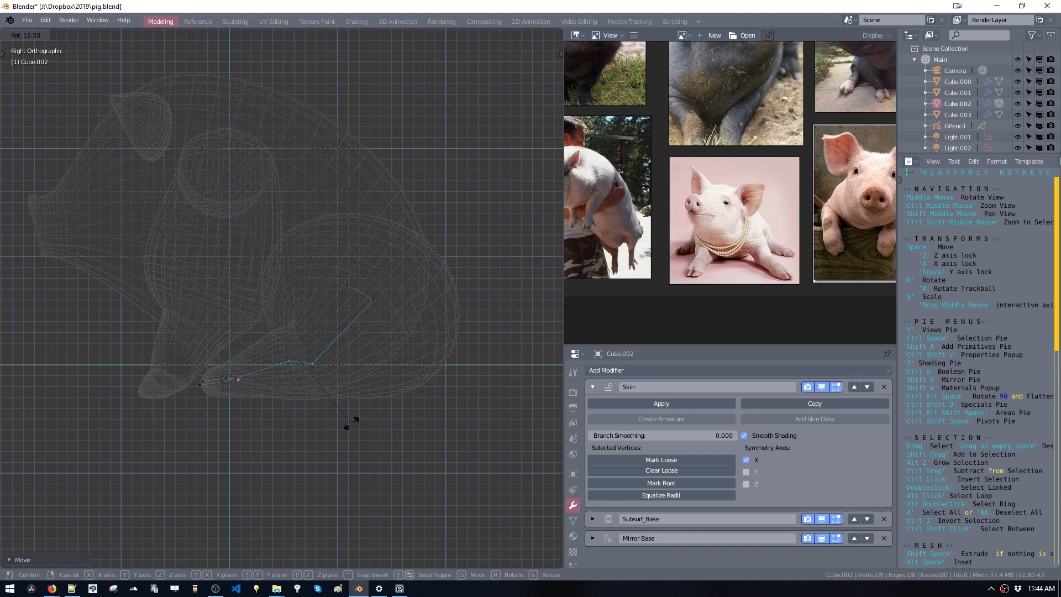
{"action": "left_click", "coordinate": [352, 423]}
Shift the hind leg's upper bend vertex forward and adjust the position of the hip end vertex.
{"action": "middle_click_drag", "start_coordinate": [363, 307], "coordinate": [354, 342], "text": "shift"}
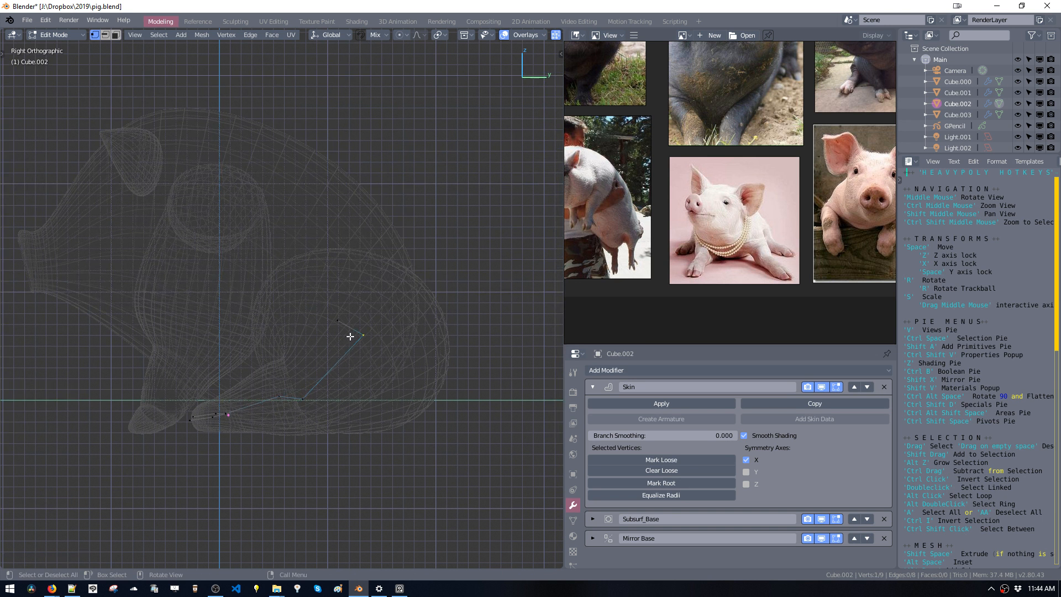
{"action": "key", "text": "g"}
{"action": "left_click", "coordinate": [337, 336]}
{"action": "key", "text": "g"}
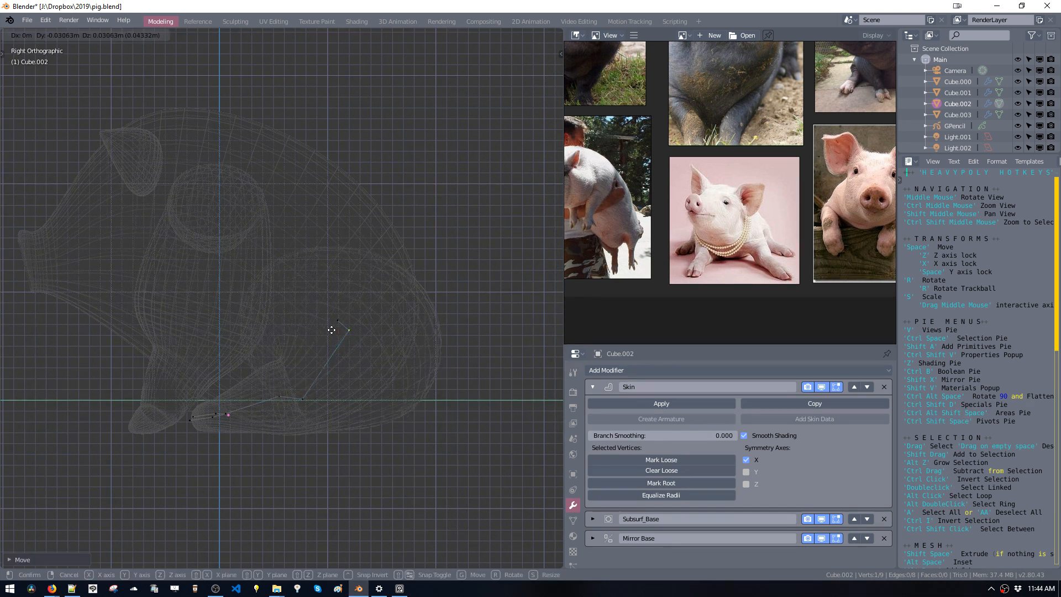
{"action": "left_click", "coordinate": [337, 340]}
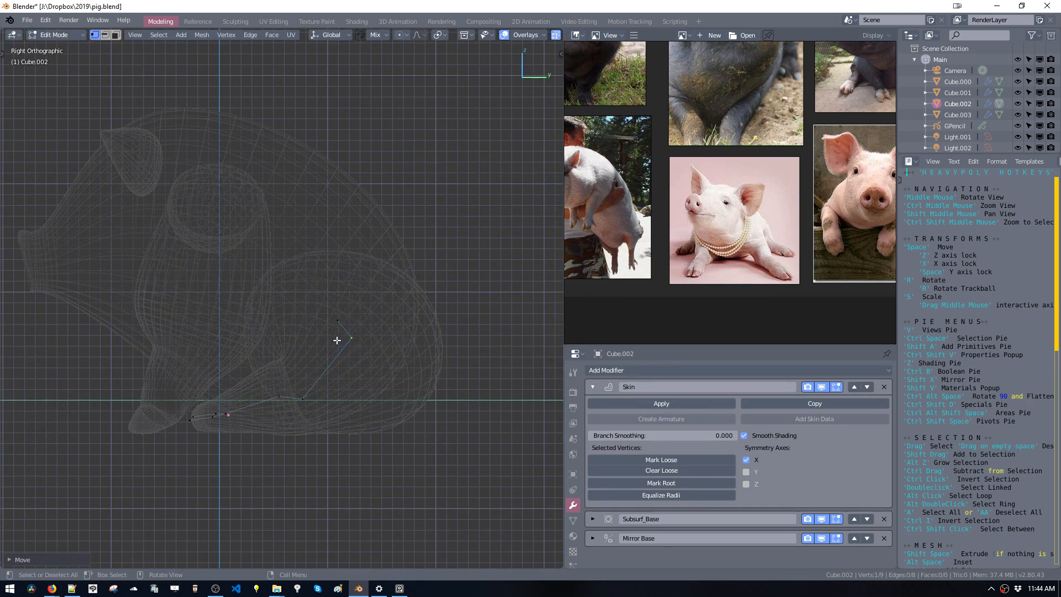
{"action": "key", "text": "g"}
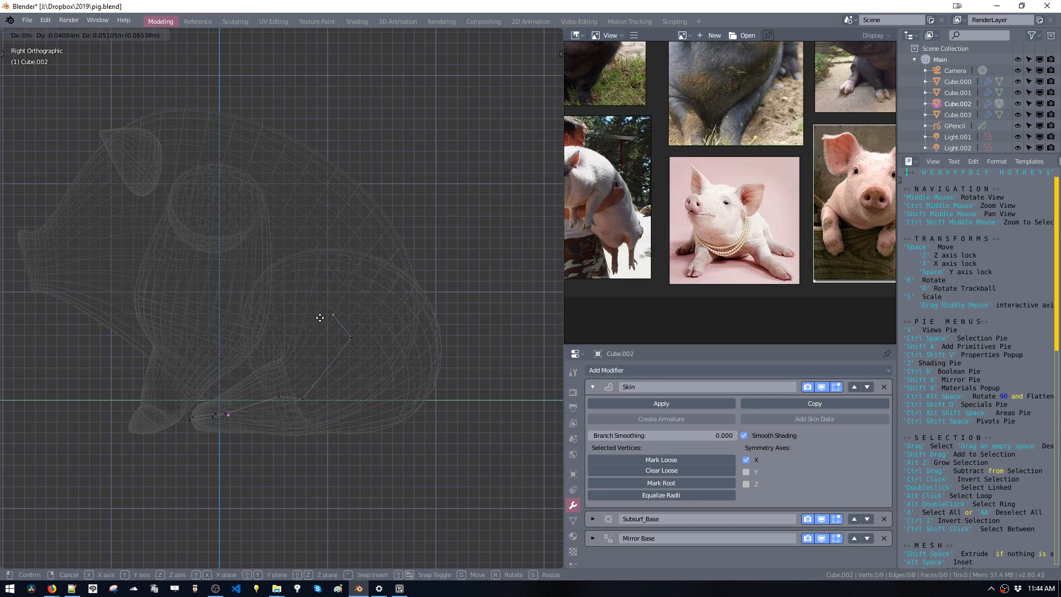
{"action": "left_click", "coordinate": [329, 327]}
Return to material-shaded Object Mode with nothing selected and save the file.
{"action": "middle_click_drag", "start_coordinate": [294, 278], "coordinate": [324, 270], "text": "shift"}
{"action": "key", "text": "ctrl+space"}
{"action": "key", "text": "z"}
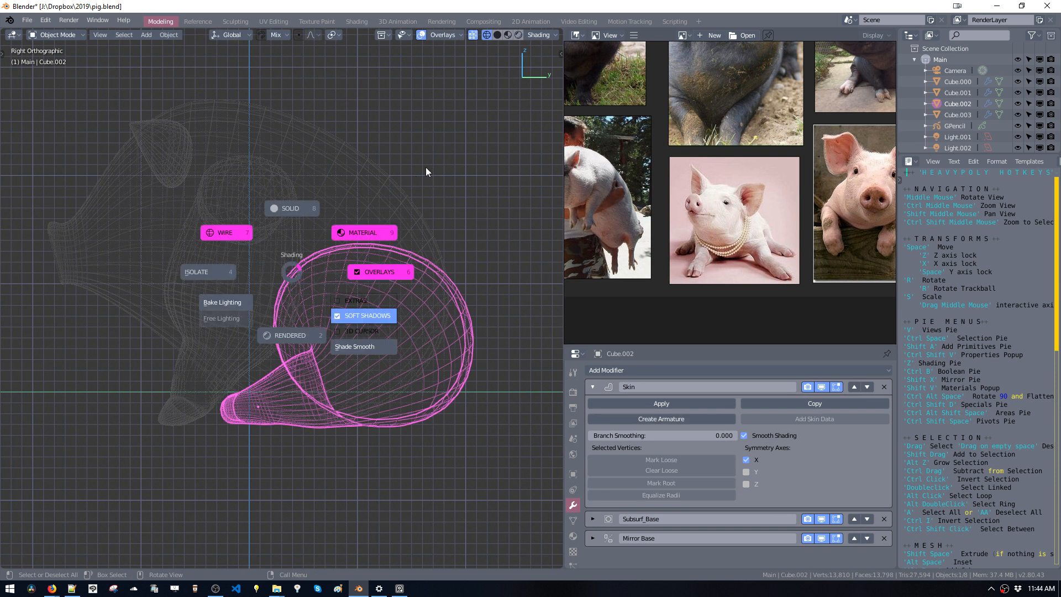
{"action": "key", "text": "a"}
{"action": "key", "text": "a"}
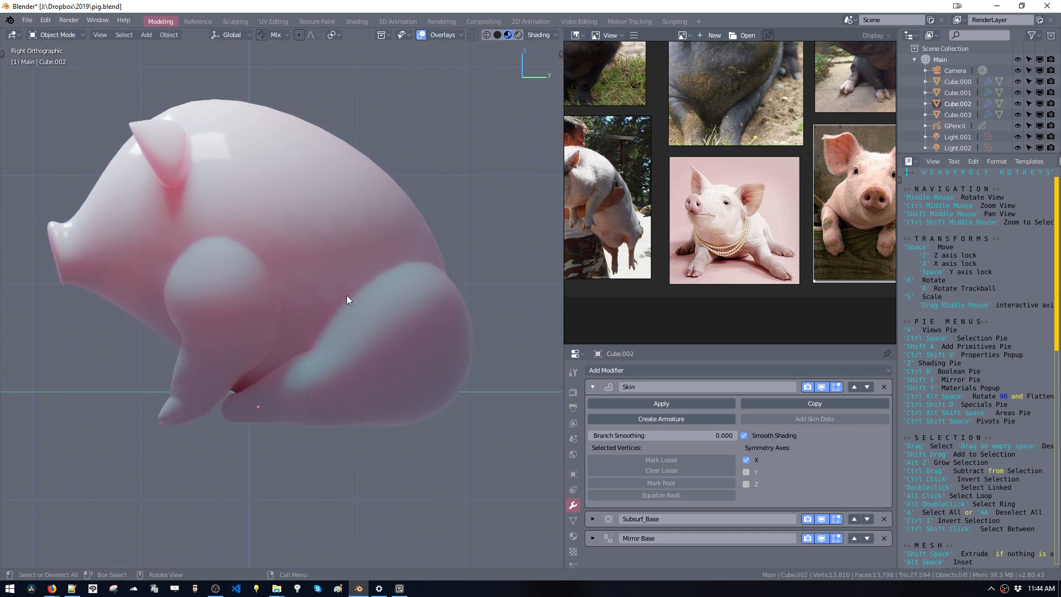
{"action": "middle_click_drag", "start_coordinate": [395, 267], "coordinate": [403, 295]}
{"action": "key", "text": "ctrl+s"}
Edit the hind leg in wireframe side view and move its hip end vertex up and forward.
{"action": "key", "text": "v"}
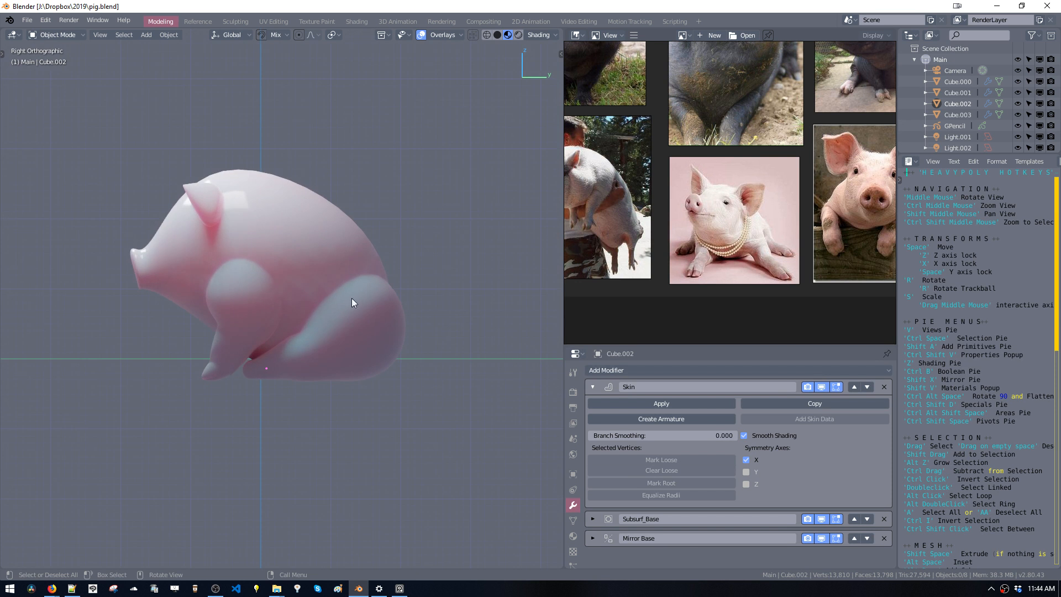
{"action": "left_click", "coordinate": [345, 318]}
{"action": "key", "text": "Tab"}
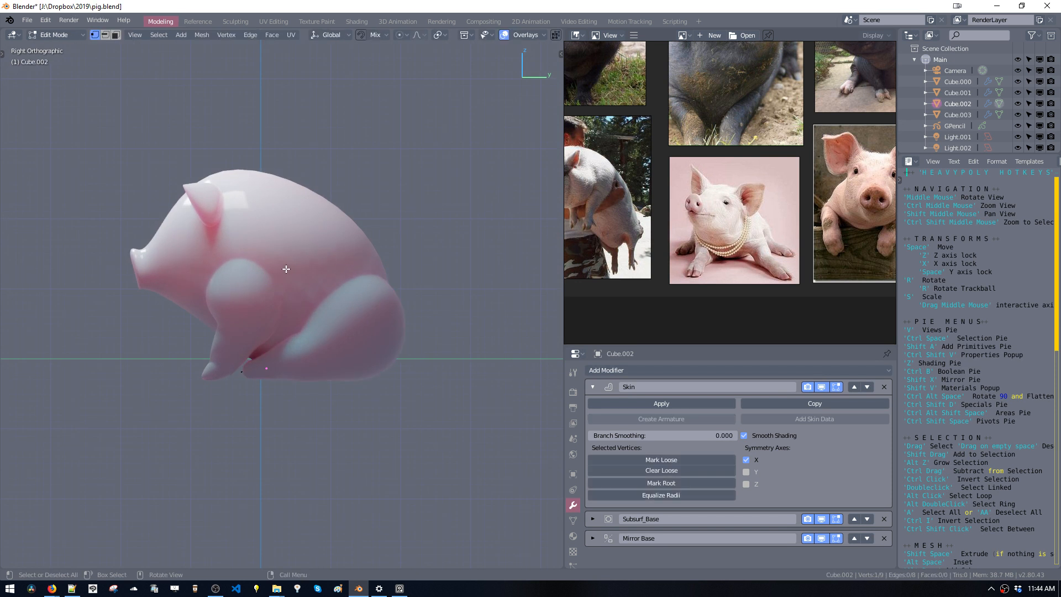
{"action": "key", "text": "z"}
{"action": "left_click", "coordinate": [293, 280]}
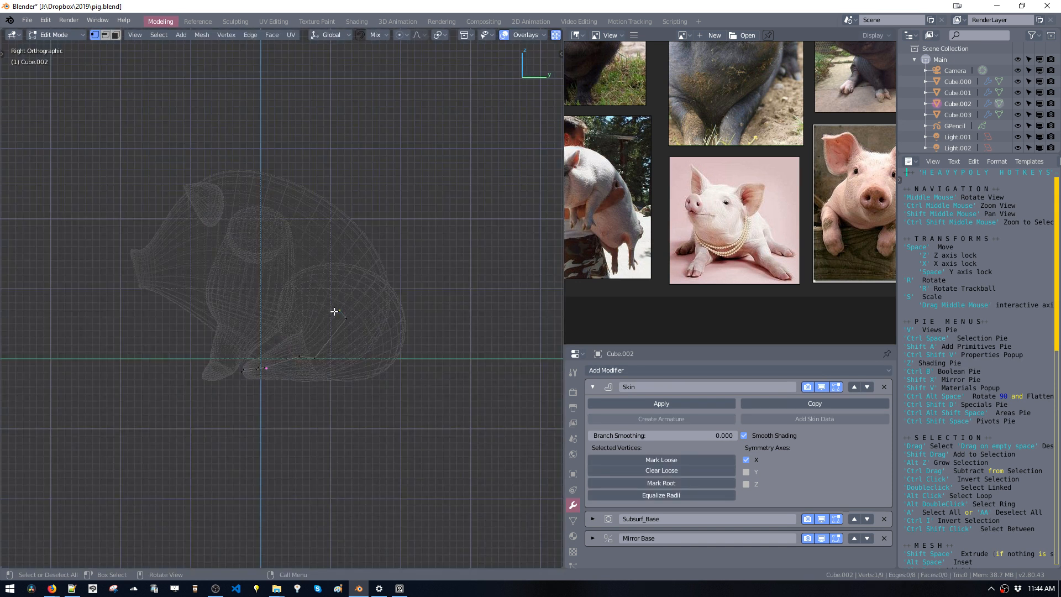
{"action": "key", "text": "g"}
{"action": "left_click", "coordinate": [308, 294]}
Refine the hip end vertex's position in material shading to reshape the thigh's upper bulge.
{"action": "key", "text": "z"}
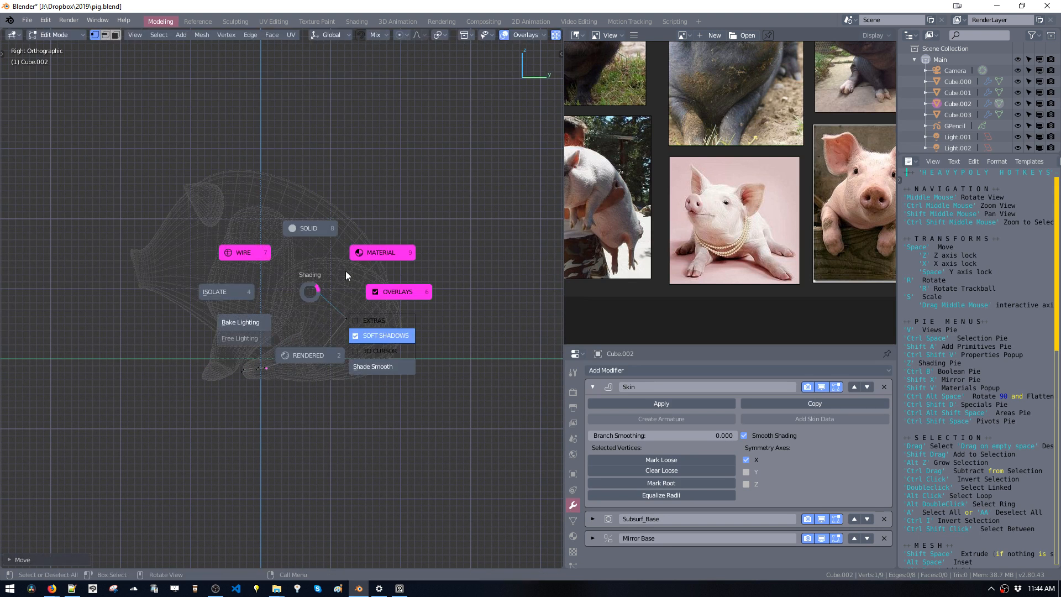
{"action": "left_click", "coordinate": [354, 260]}
{"action": "key", "text": "g"}
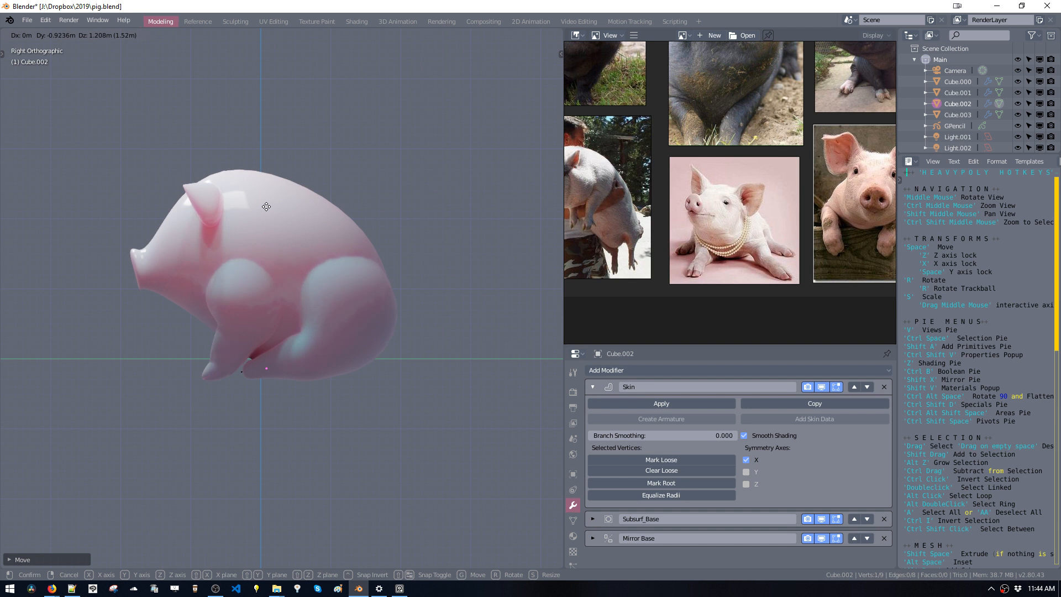
{"action": "left_click", "coordinate": [266, 218]}
{"action": "middle_click_drag", "start_coordinate": [266, 219], "coordinate": [358, 304]}
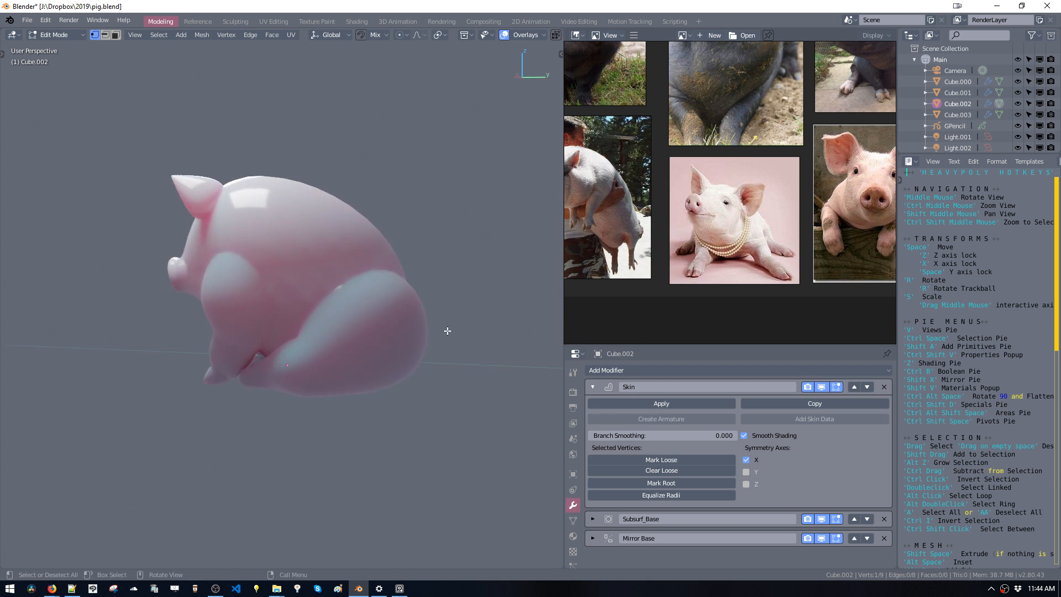
{"action": "middle_click_drag", "start_coordinate": [448, 331], "coordinate": [398, 325], "text": "alt"}
{"action": "key", "text": "space"}
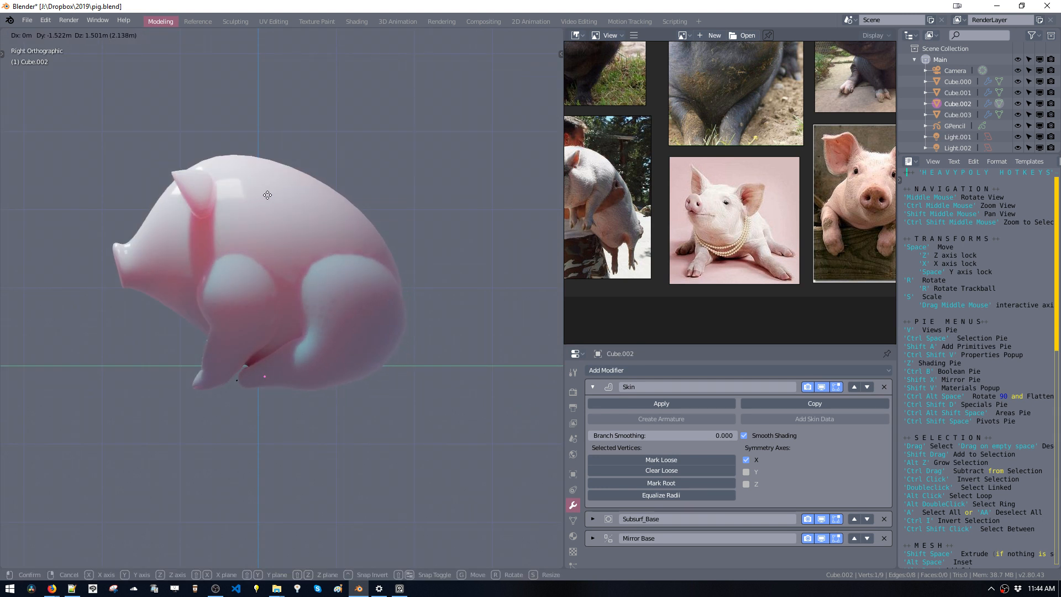
{"action": "left_click", "coordinate": [290, 189]}
Select hind leg skeleton vertices and move them along the X axis while viewing the pig from below.
{"action": "middle_click_drag", "start_coordinate": [290, 189], "coordinate": [402, 262]}
{"action": "left_click_drag", "start_coordinate": [270, 341], "coordinate": [290, 373]}
{"action": "left_click_drag", "start_coordinate": [300, 353], "coordinate": [306, 362]}
{"action": "middle_click_drag", "start_coordinate": [306, 362], "coordinate": [233, 290]}
{"action": "key", "text": "g"}
{"action": "key", "text": "x"}
{"action": "left_click", "coordinate": [246, 365]}
{"action": "key", "text": "g"}
{"action": "key", "text": "x"}
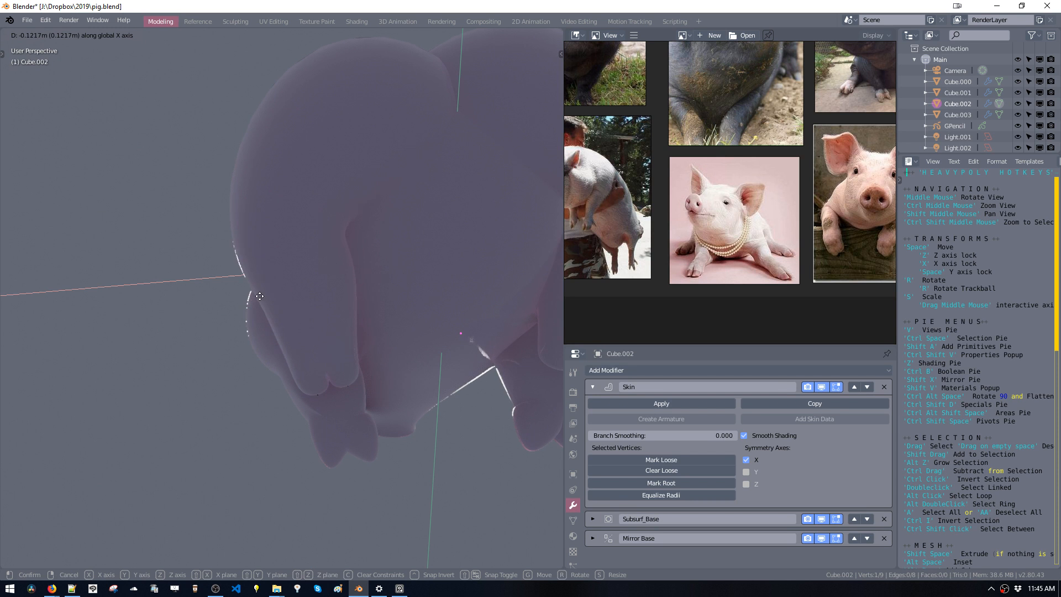
{"action": "left_click", "coordinate": [191, 281]}
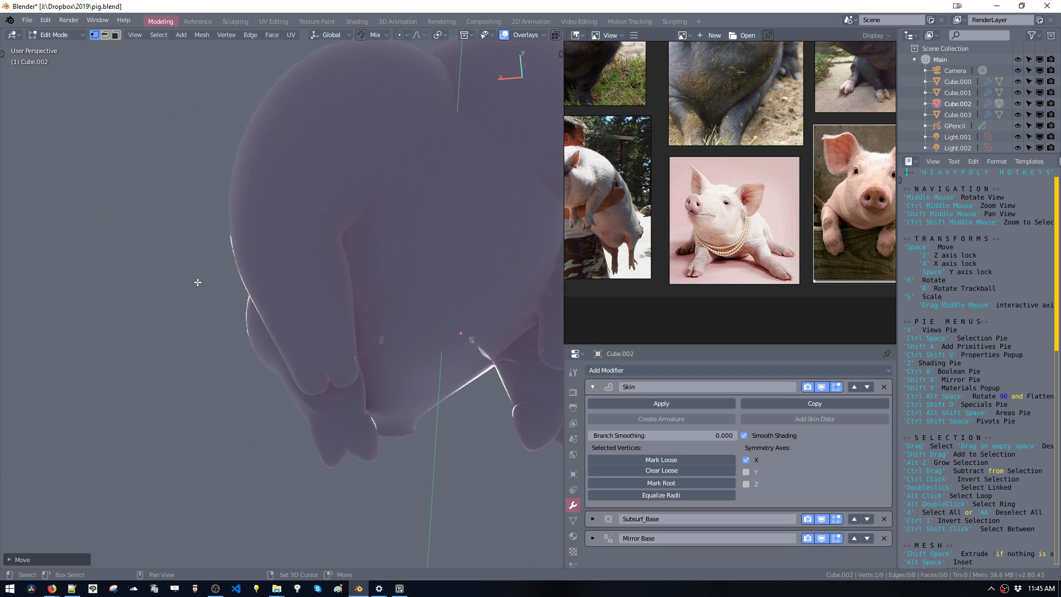
Select a vertex in the hind foot and scale its skin radius down to about 0.85.
{"action": "middle_click_drag", "start_coordinate": [197, 282], "coordinate": [311, 350]}
{"action": "left_click", "coordinate": [266, 334]}
{"action": "left_click_drag", "start_coordinate": [263, 315], "coordinate": [262, 351]}
{"action": "key", "text": "s"}
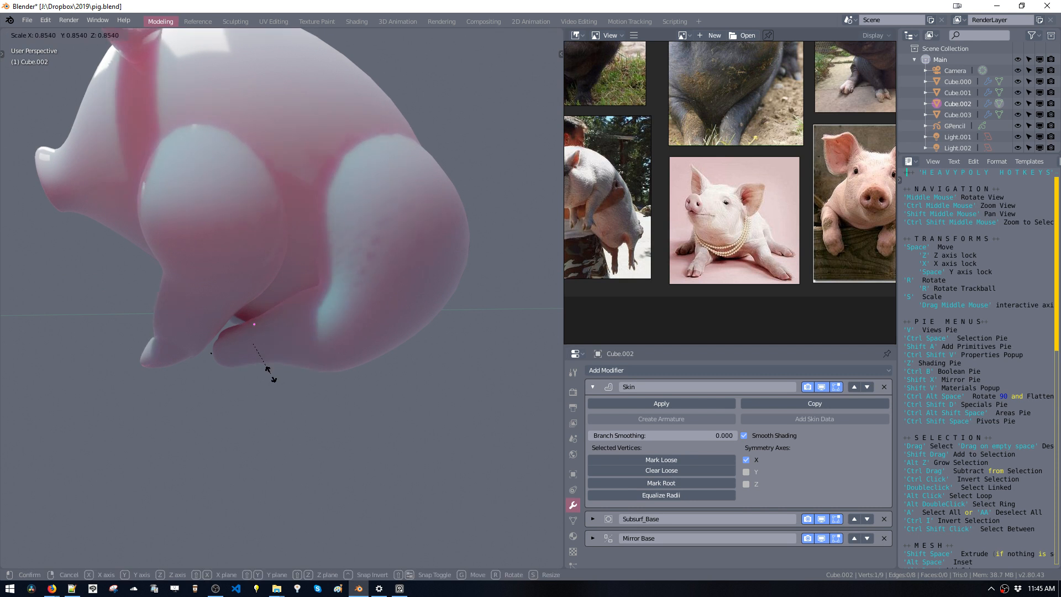
{"action": "left_click", "coordinate": [269, 370]}
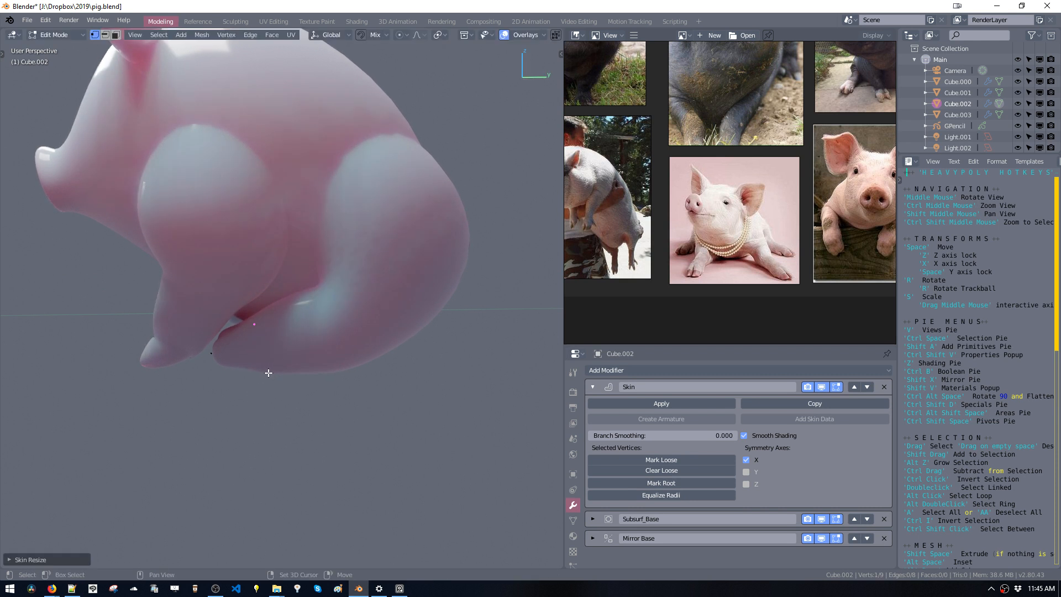
Compare the hind foot with the front feet from several angles and switch to wireframe display.
{"action": "mouse_move", "coordinate": [271, 371]}
{"action": "middle_mouse_down"}
{"action": "mouse_move", "coordinate": [320, 329]}
{"action": "mouse_move", "coordinate": [296, 357]}
{"action": "mouse_move", "coordinate": [263, 357]}
{"action": "middle_mouse_up"}
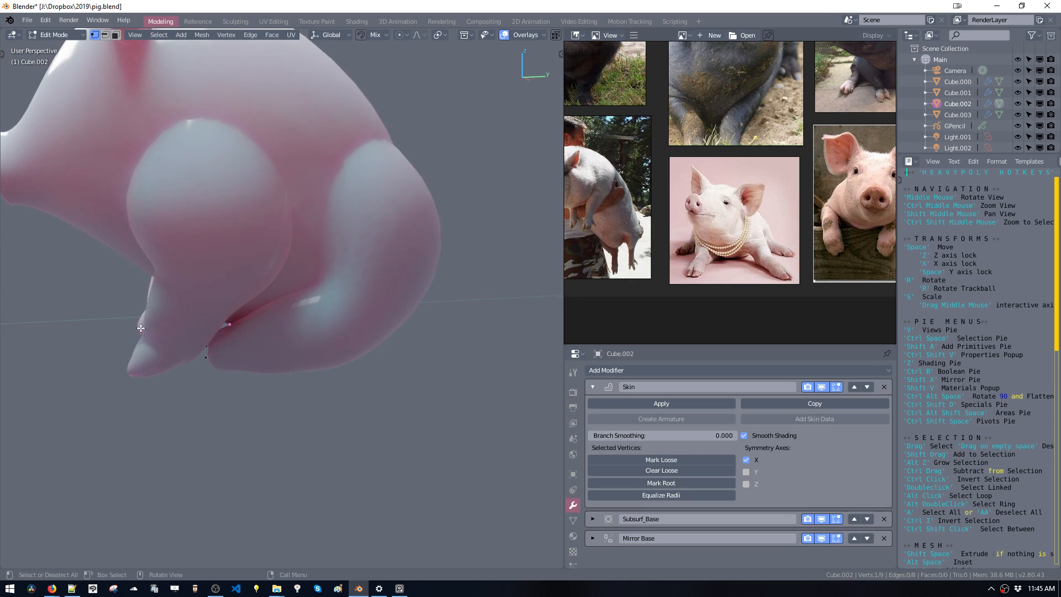
{"action": "middle_click_drag", "start_coordinate": [141, 328], "coordinate": [194, 287]}
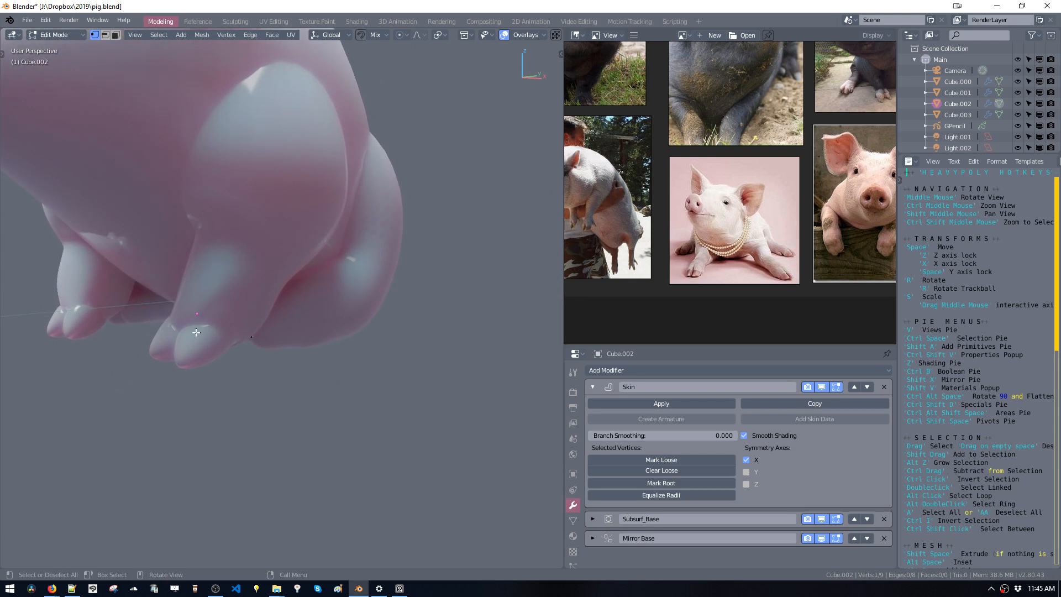
{"action": "middle_click_drag", "start_coordinate": [197, 328], "coordinate": [141, 310]}
{"action": "key", "text": "z"}
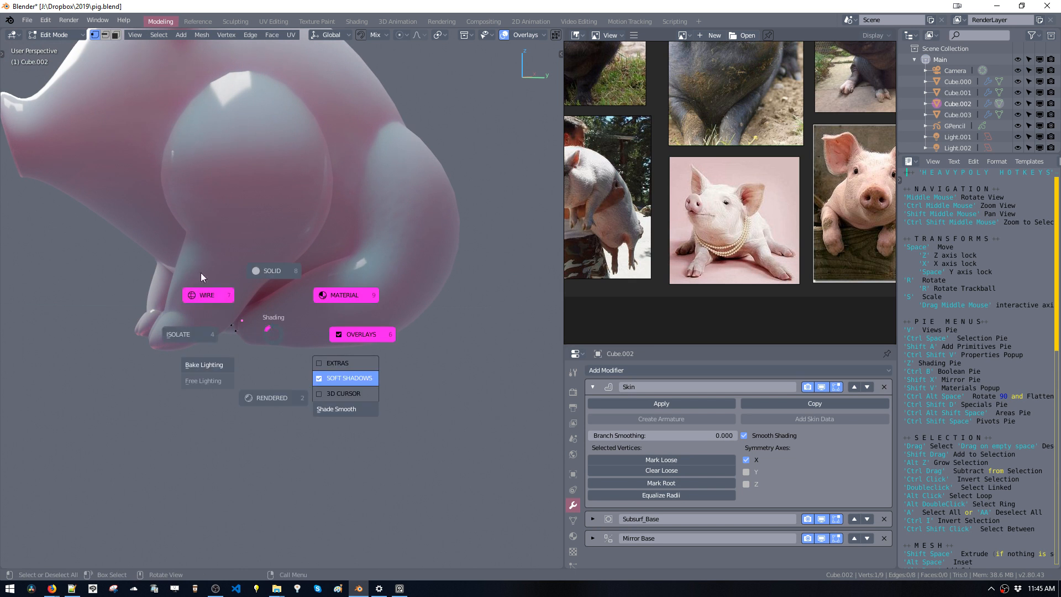
{"action": "left_click", "coordinate": [202, 276]}
{"action": "scroll", "coordinate": [263, 311], "scroll_direction": "up", "scroll_amount": 2}
Try a vertex bevel on the hind leg's ankle vertex where the toes branch off.
{"action": "key", "text": "ctrl+shift+b"}
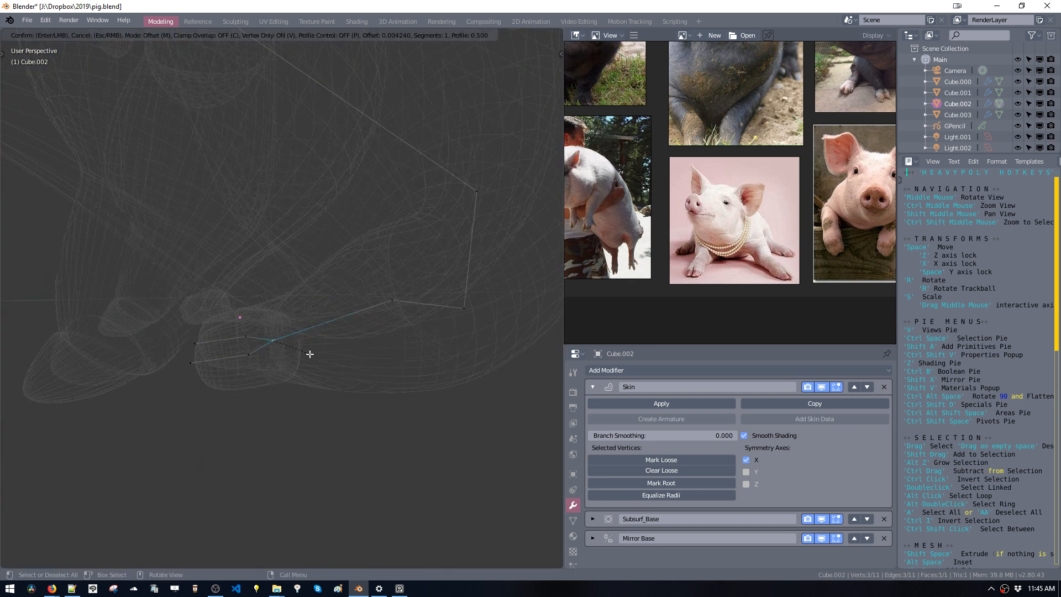
{"action": "left_click", "coordinate": [299, 350]}
{"action": "middle_click_drag", "start_coordinate": [298, 350], "coordinate": [302, 365]}
{"action": "key", "text": "ctrl+z"}
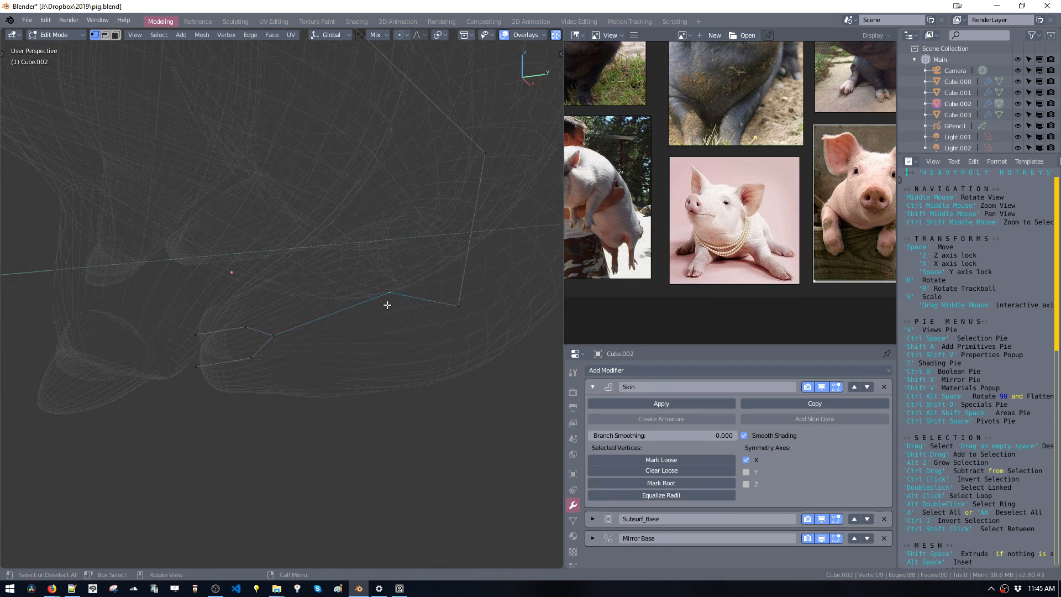
Bevel the hind leg's heel vertex to add an extra vertex and slide it along the edge toward the ankle.
{"action": "key", "text": "ctrl+shift+b"}
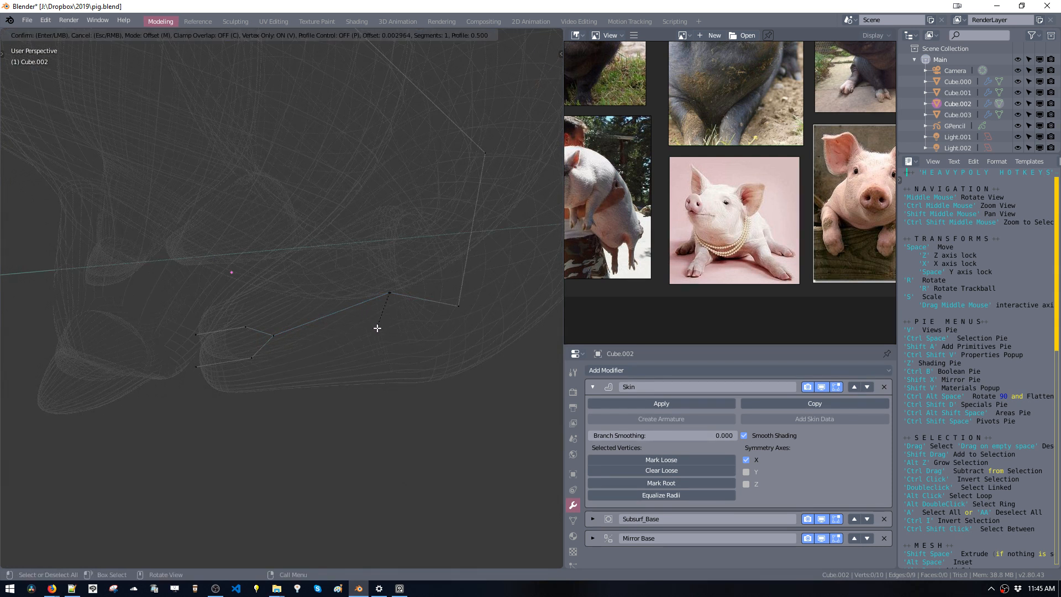
{"action": "left_click", "coordinate": [375, 326]}
{"action": "key", "text": "shift+v"}
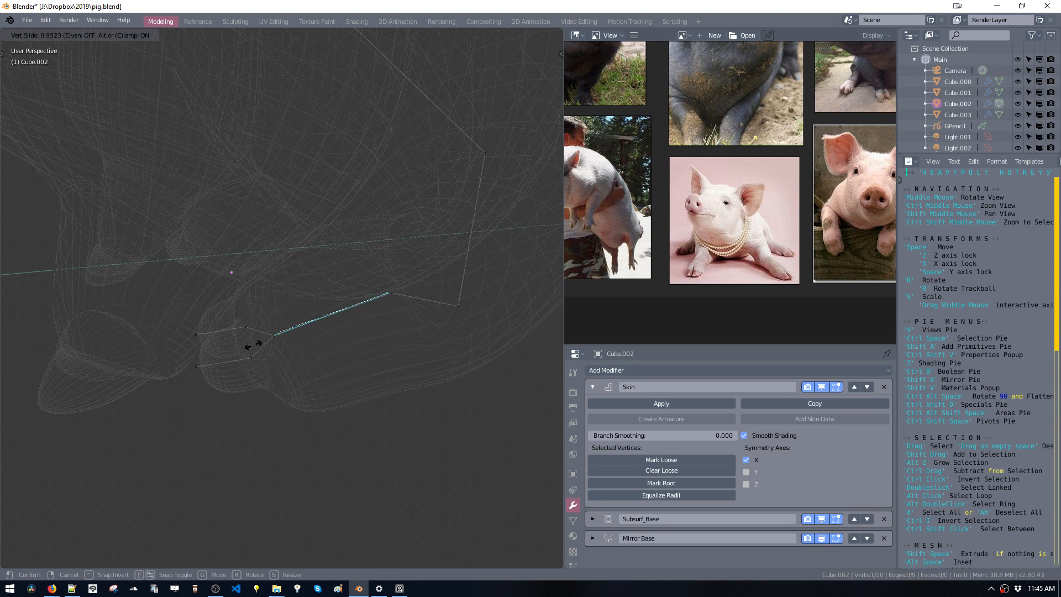
{"action": "left_click", "coordinate": [265, 345]}
Raise the added vertex off the ankle and resize its skin radius to thin the foot.
{"action": "key", "text": "space"}
{"action": "middle_click_drag", "start_coordinate": [301, 362], "coordinate": [296, 312]}
{"action": "left_click", "coordinate": [291, 343]}
{"action": "key", "text": "s"}
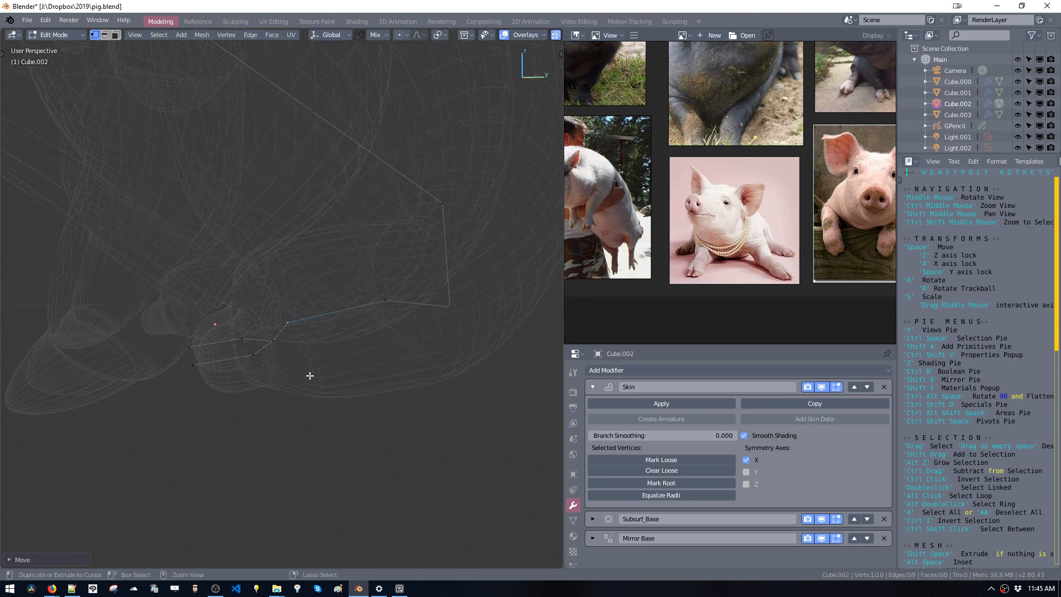
{"action": "left_click", "coordinate": [296, 361]}
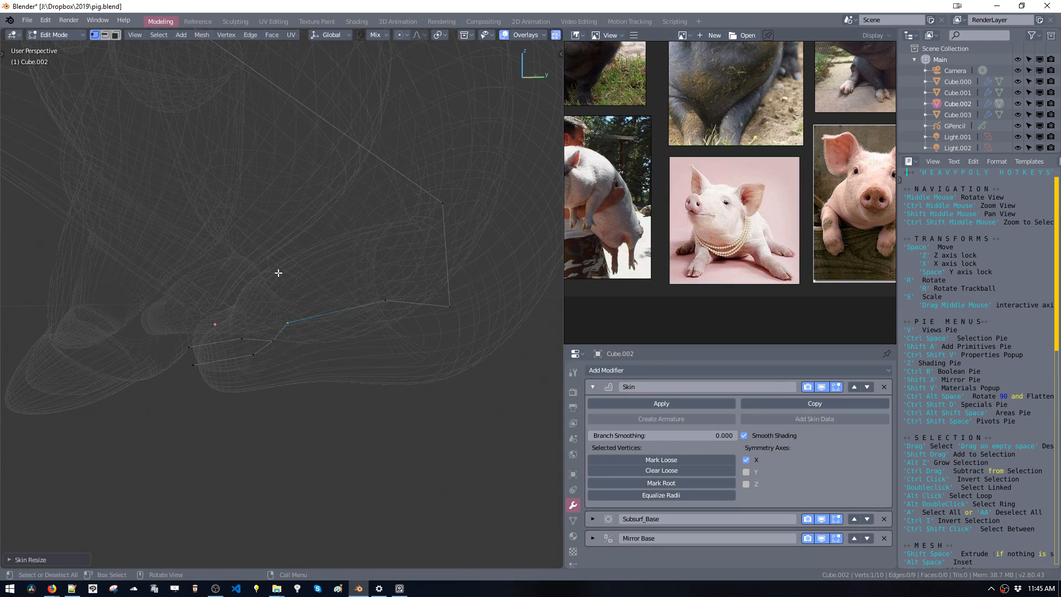
{"action": "middle_click_drag", "start_coordinate": [278, 273], "coordinate": [287, 367]}
{"action": "key", "text": "s"}
{"action": "left_click", "coordinate": [297, 361]}
Adjust the added ankle vertex along the Y and Z axes, finishing with a drop of about 0.02 m.
{"action": "key", "text": "space"}
{"action": "key", "text": "z"}
{"action": "left_click", "coordinate": [294, 364]}
{"action": "key", "text": "space"}
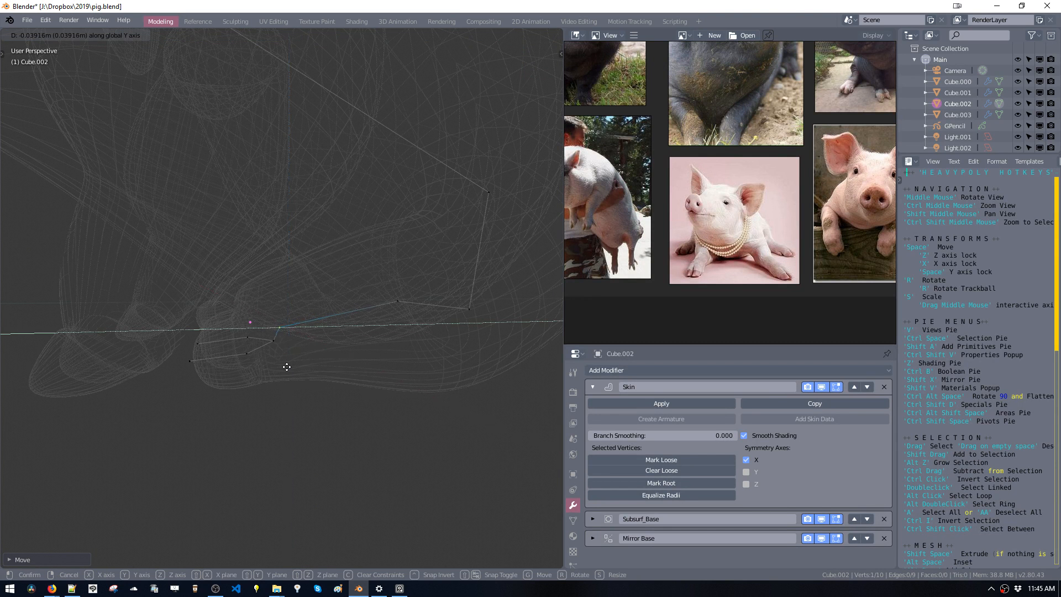
{"action": "left_click", "coordinate": [292, 367]}
{"action": "key", "text": "space"}
{"action": "key", "text": "z"}
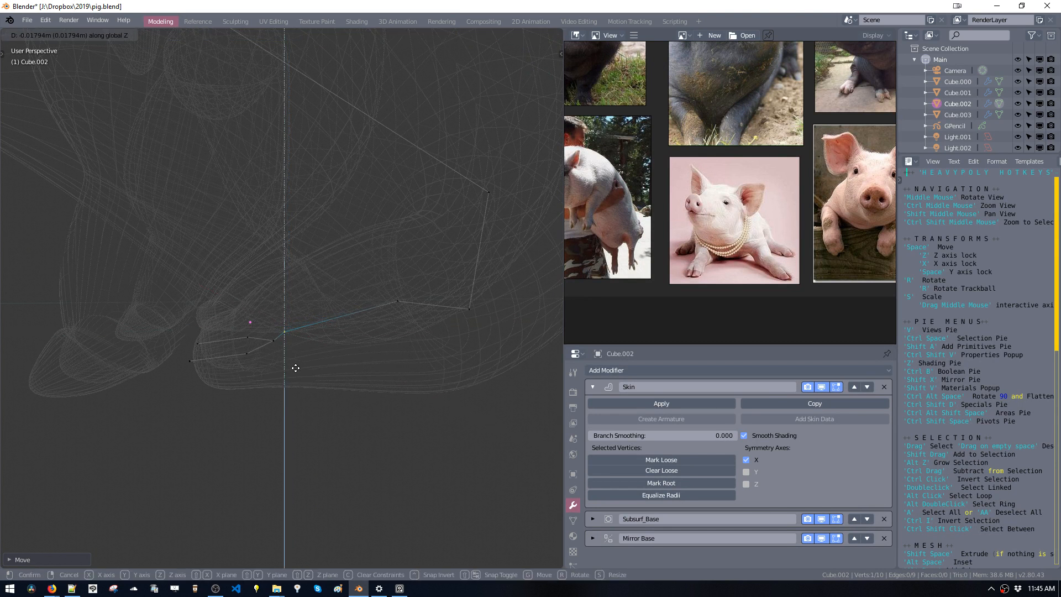
{"action": "left_click", "coordinate": [296, 369]}
Show the leg in material shading and move the ankle vertex along the Y axis.
{"action": "key", "text": "z"}
{"action": "left_click", "coordinate": [367, 308]}
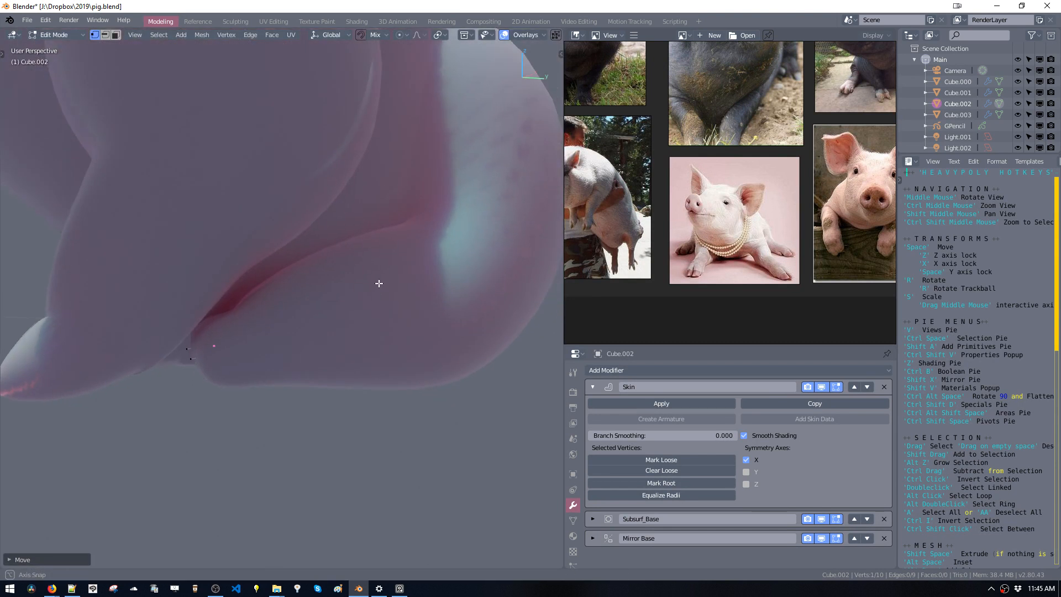
{"action": "middle_click_drag", "start_coordinate": [379, 284], "coordinate": [351, 305]}
{"action": "key", "text": "space"}
{"action": "key", "text": "space"}
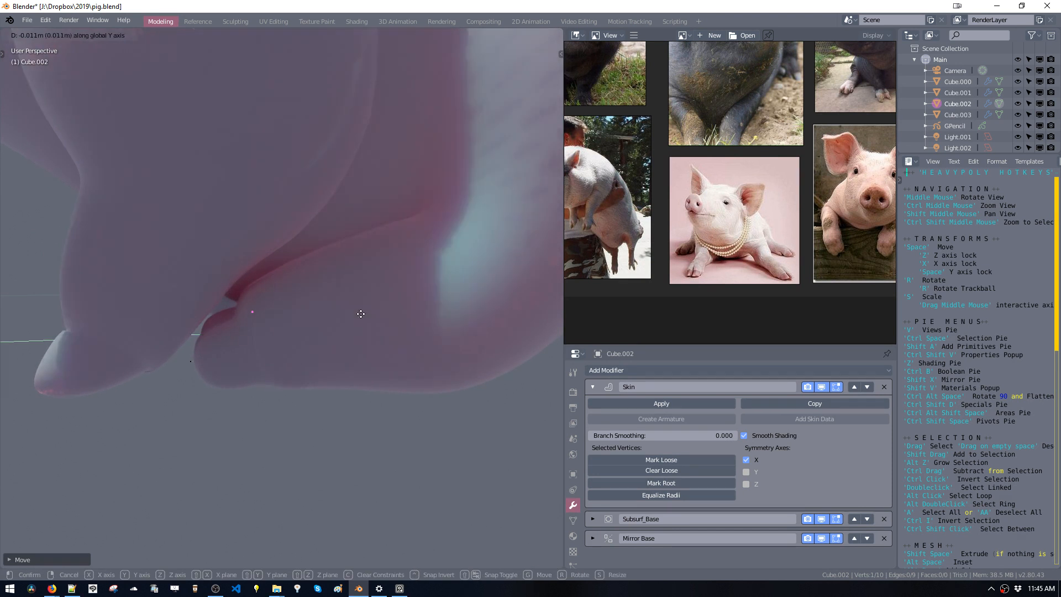
{"action": "left_click", "coordinate": [322, 303]}
Select the two toe base vertices in wireframe and move them along the Z axis.
{"action": "mouse_move", "coordinate": [322, 303]}
{"action": "middle_mouse_down"}
{"action": "mouse_move", "coordinate": [325, 327]}
{"action": "mouse_move", "coordinate": [341, 340]}
{"action": "mouse_move", "coordinate": [289, 323]}
{"action": "middle_mouse_up"}
{"action": "key", "text": "z"}
{"action": "left_click", "coordinate": [322, 318]}
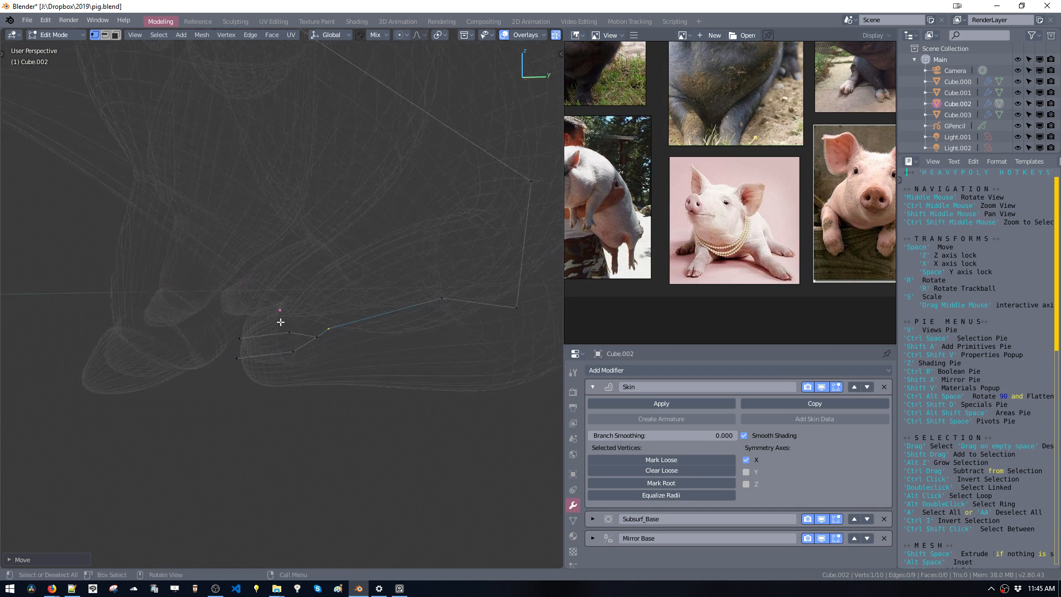
{"action": "left_click_drag", "start_coordinate": [278, 320], "coordinate": [306, 358]}
{"action": "middle_click_drag", "start_coordinate": [306, 362], "coordinate": [293, 353]}
{"action": "key", "text": "space"}
{"action": "key", "text": "z"}
{"action": "left_click", "coordinate": [290, 354]}
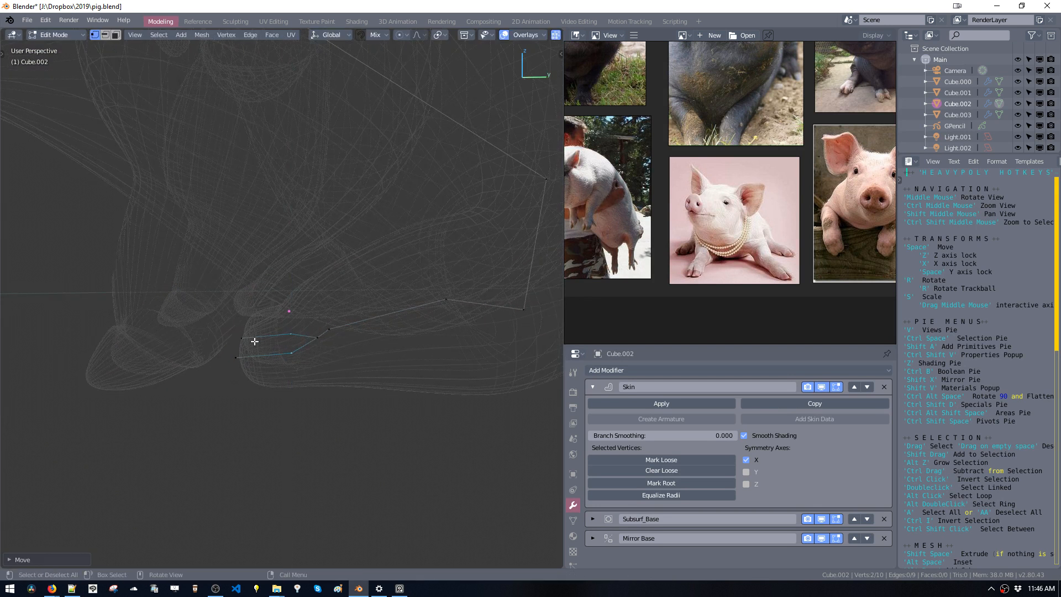
Select the four toe vertices and shrink their skin radii with the foot shown in material shading.
{"action": "left_click_drag", "start_coordinate": [229, 330], "coordinate": [295, 373]}
{"action": "key", "text": "z"}
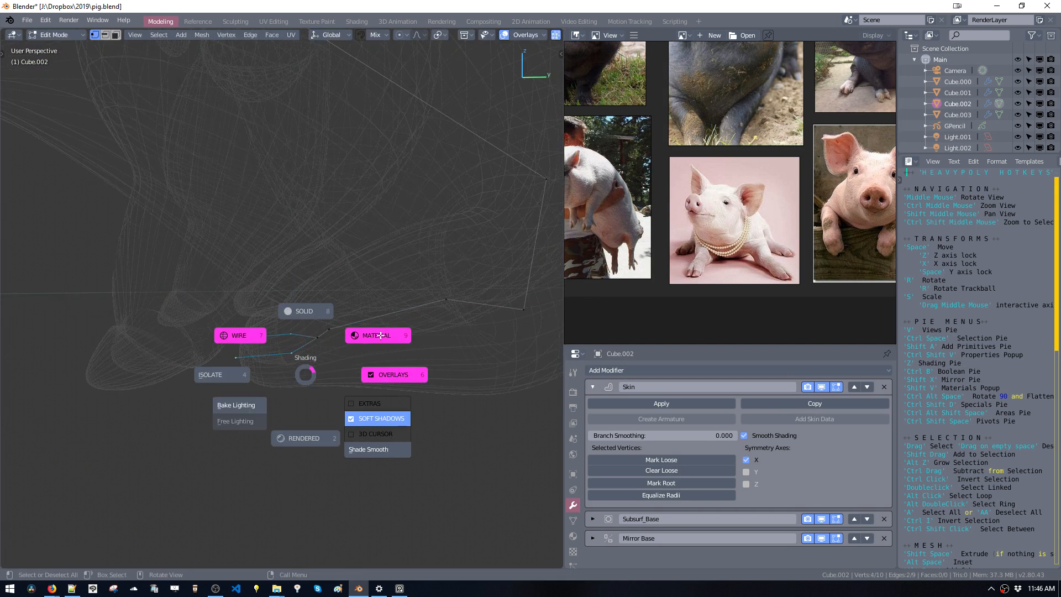
{"action": "left_click", "coordinate": [343, 390]}
{"action": "key", "text": "ctrl+a"}
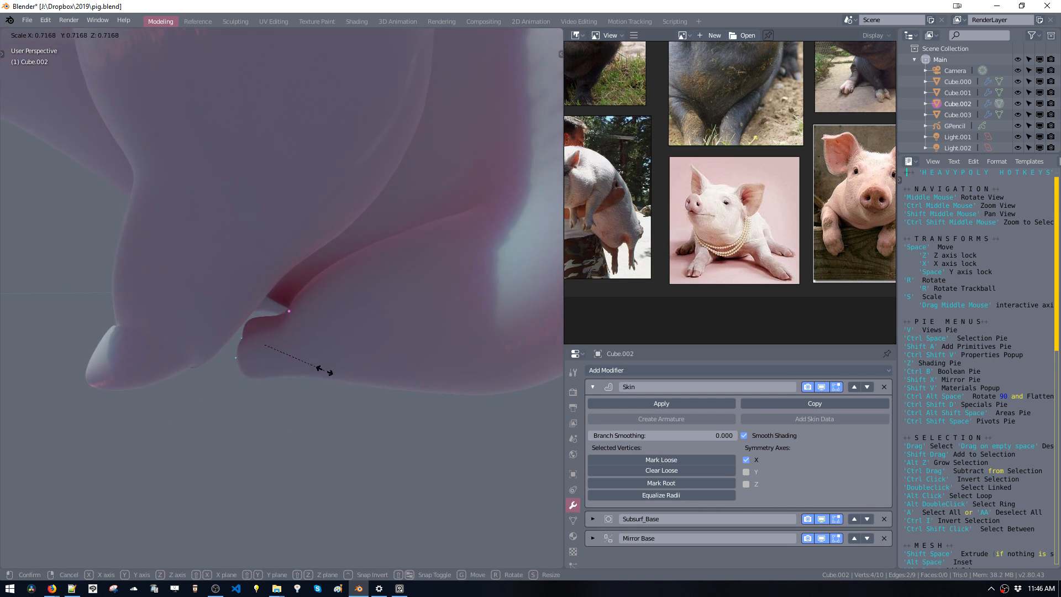
{"action": "left_click", "coordinate": [331, 384]}
Resize the skin radii of the two toe tip vertices and move them along the Z axis.
{"action": "left_click_drag", "start_coordinate": [251, 377], "coordinate": [256, 391]}
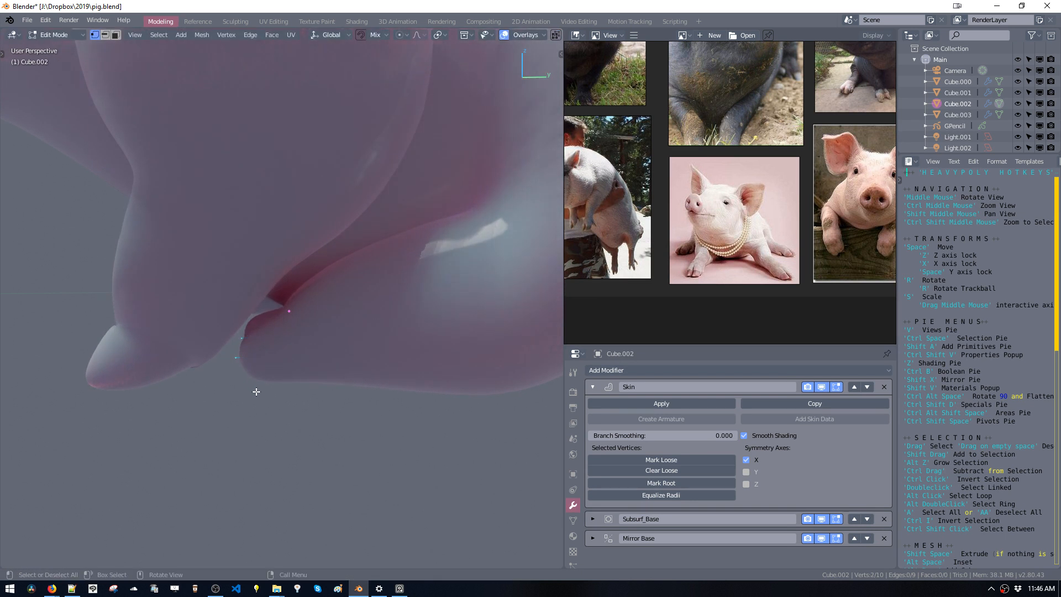
{"action": "key", "text": "ctrl+a"}
{"action": "left_click", "coordinate": [241, 362]}
{"action": "key", "text": "g"}
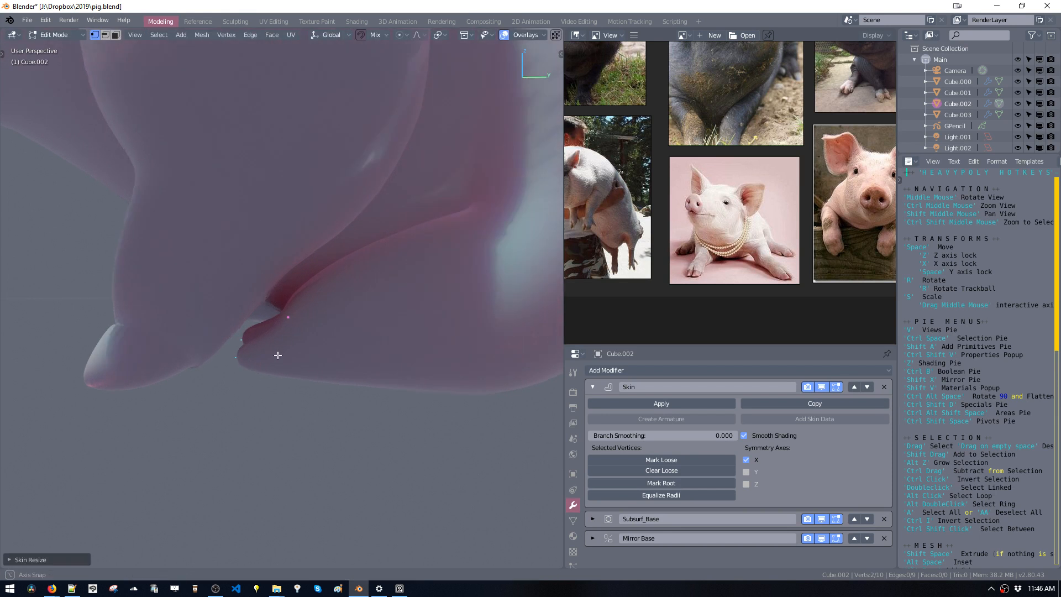
{"action": "key", "text": "z"}
{"action": "left_click", "coordinate": [273, 329]}
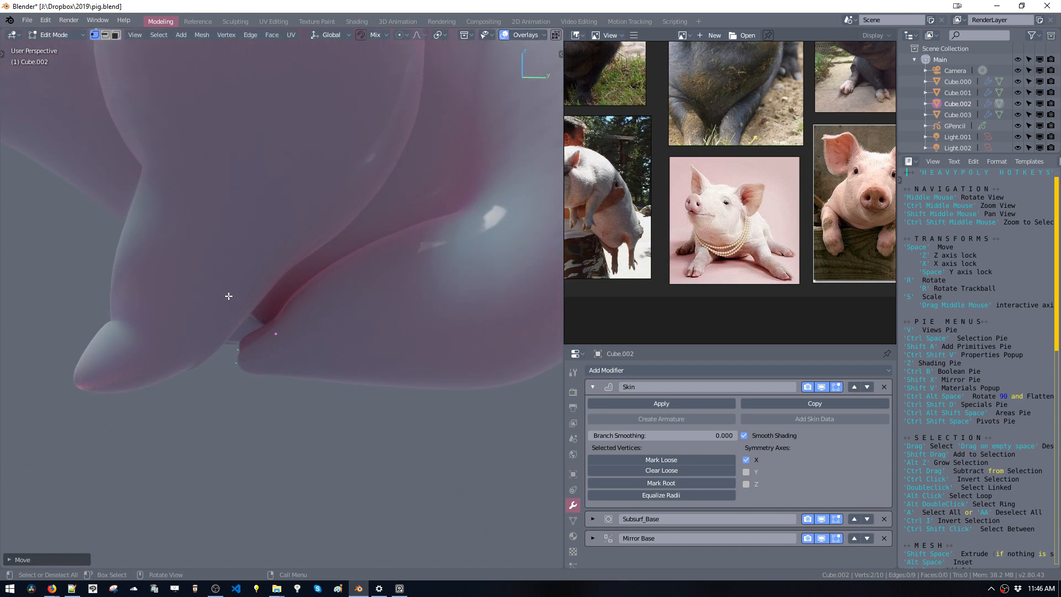
Select the toe vertices and the vertex joining them through the mesh and move them down about 0.04 m.
{"action": "key", "text": "alt+z"}
{"action": "left_click_drag", "start_coordinate": [221, 290], "coordinate": [348, 386]}
{"action": "key", "text": "b"}
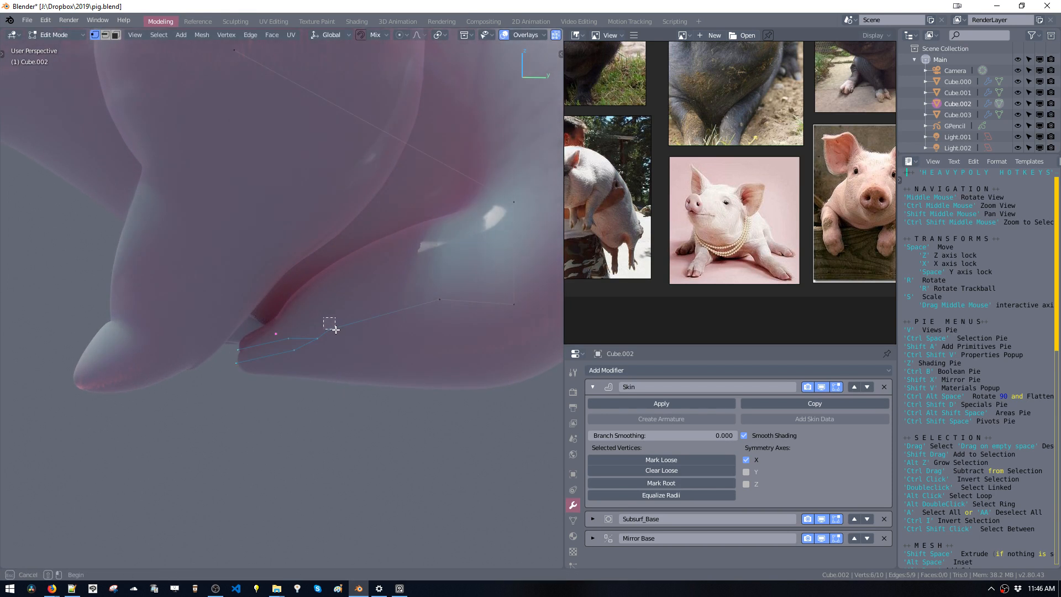
{"action": "left_click_drag", "start_coordinate": [339, 333], "coordinate": [339, 336]}
{"action": "left_click_drag", "start_coordinate": [220, 318], "coordinate": [321, 375]}
{"action": "key", "text": "alt+z"}
{"action": "key", "text": "g"}
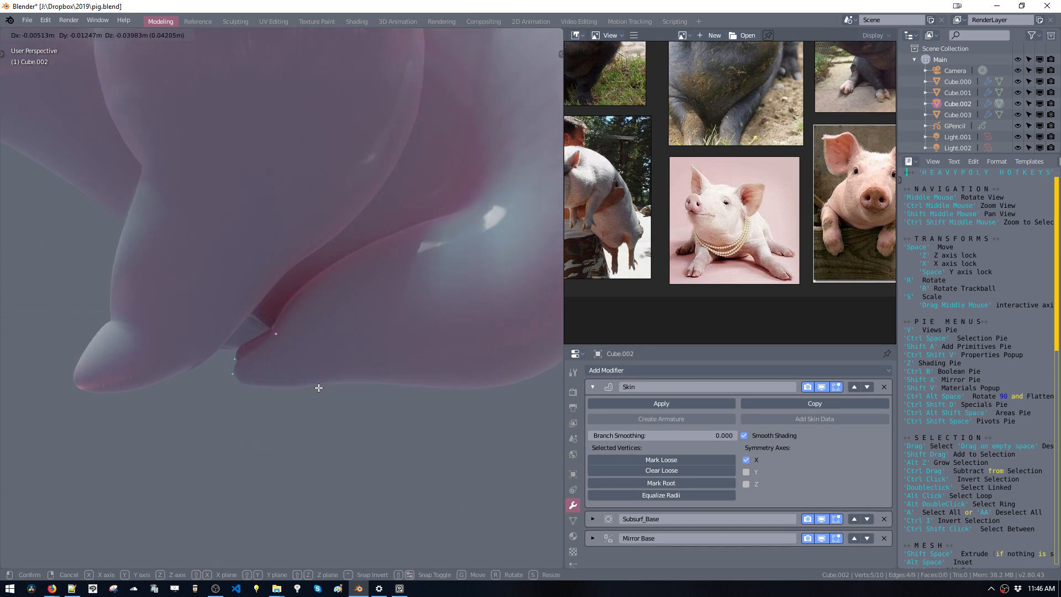
{"action": "left_click", "coordinate": [319, 388]}
Select only the vertex where the two toes join and lower it slightly.
{"action": "left_click_drag", "start_coordinate": [311, 328], "coordinate": [329, 358]}
{"action": "key", "text": "space"}
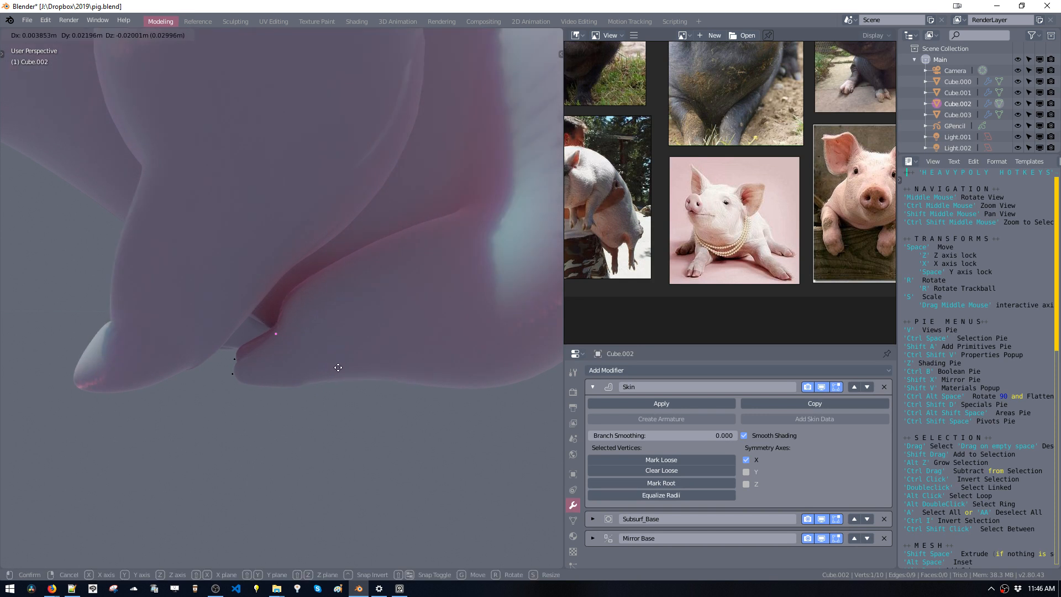
{"action": "left_click", "coordinate": [327, 380]}
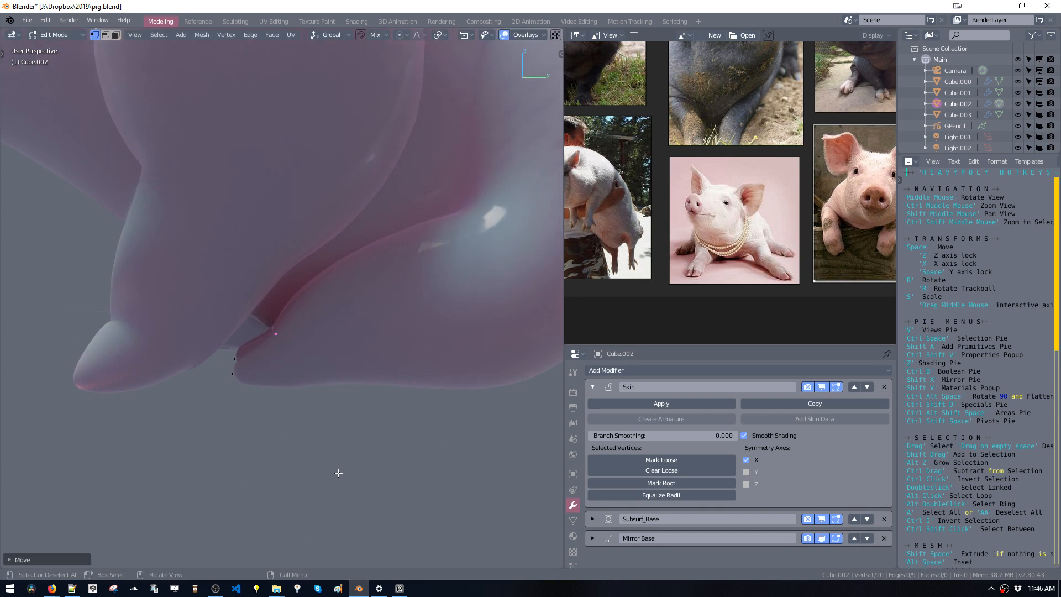
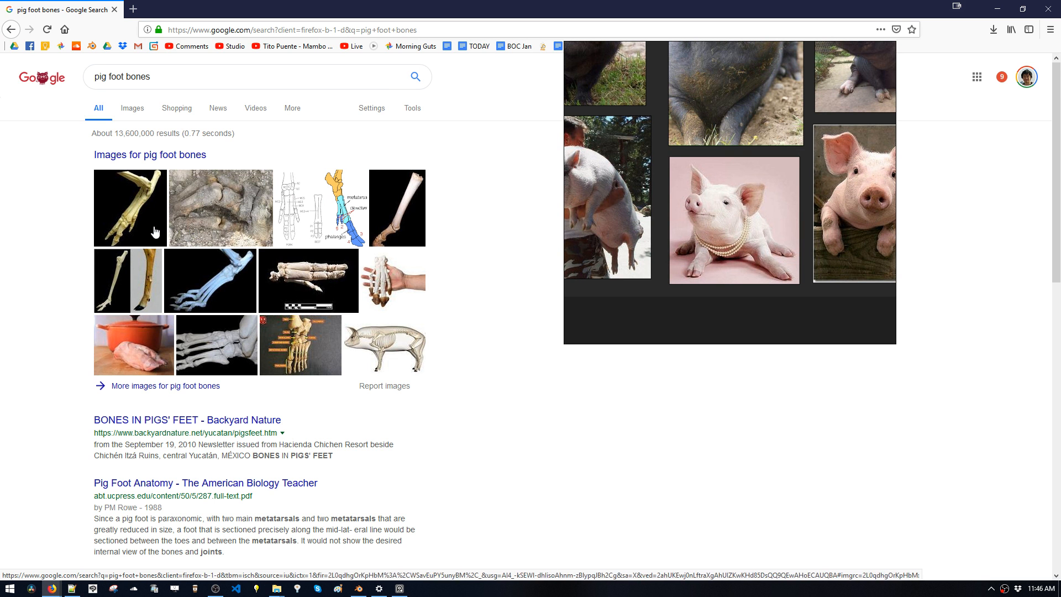
Browse the "pig foot bones" image results in Firefox and examine the pig foot and leg bone references.
{"action": "left_click", "coordinate": [145, 112]}
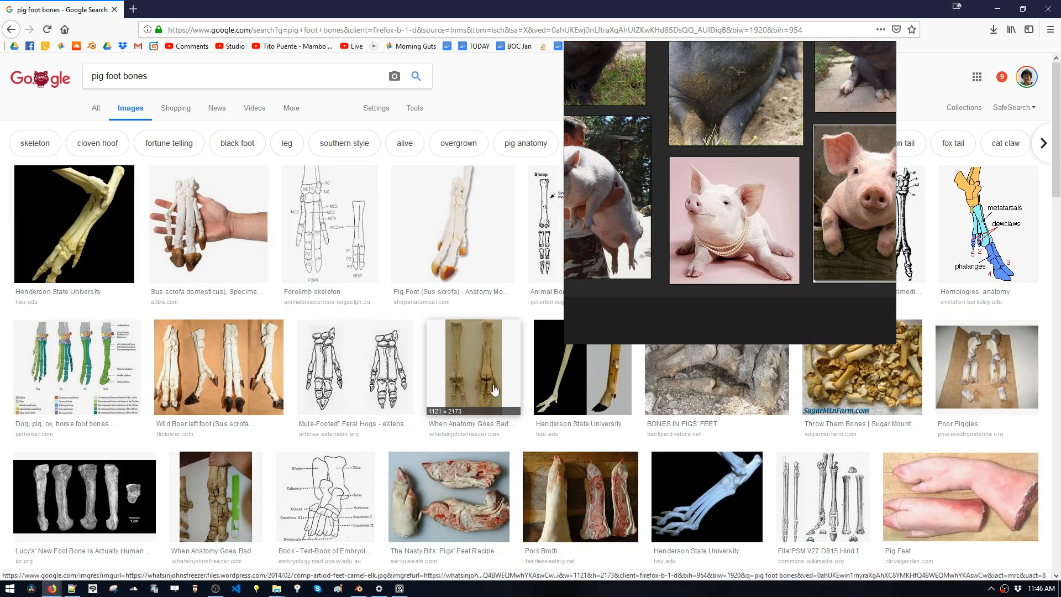
{"action": "left_click", "coordinate": [478, 490]}
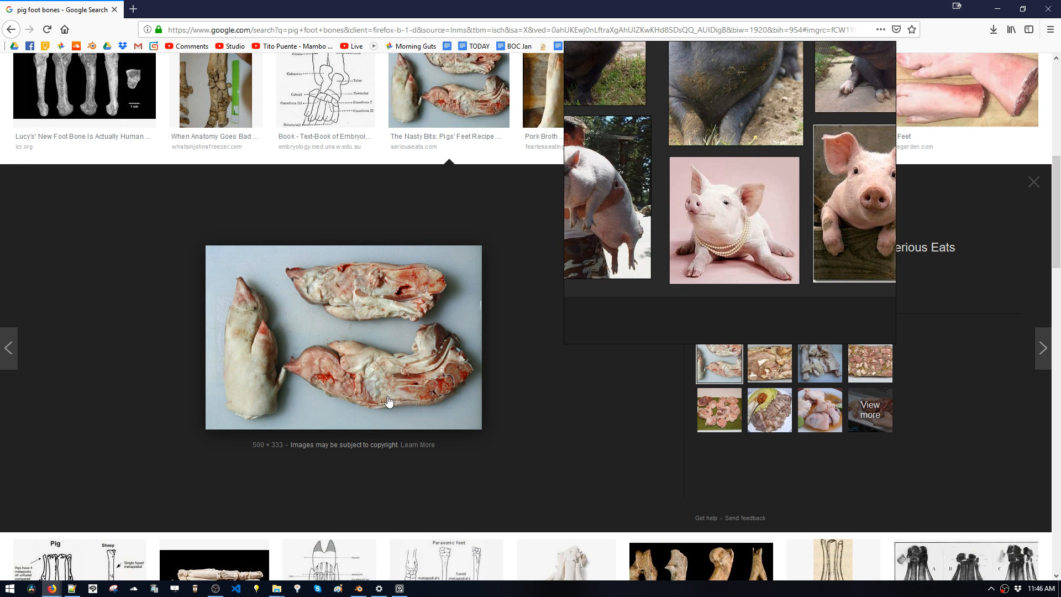
{"action": "scroll", "coordinate": [309, 316], "scroll_direction": "up", "scroll_amount": 5}
{"action": "scroll", "coordinate": [315, 320], "scroll_direction": "up", "scroll_amount": 2}
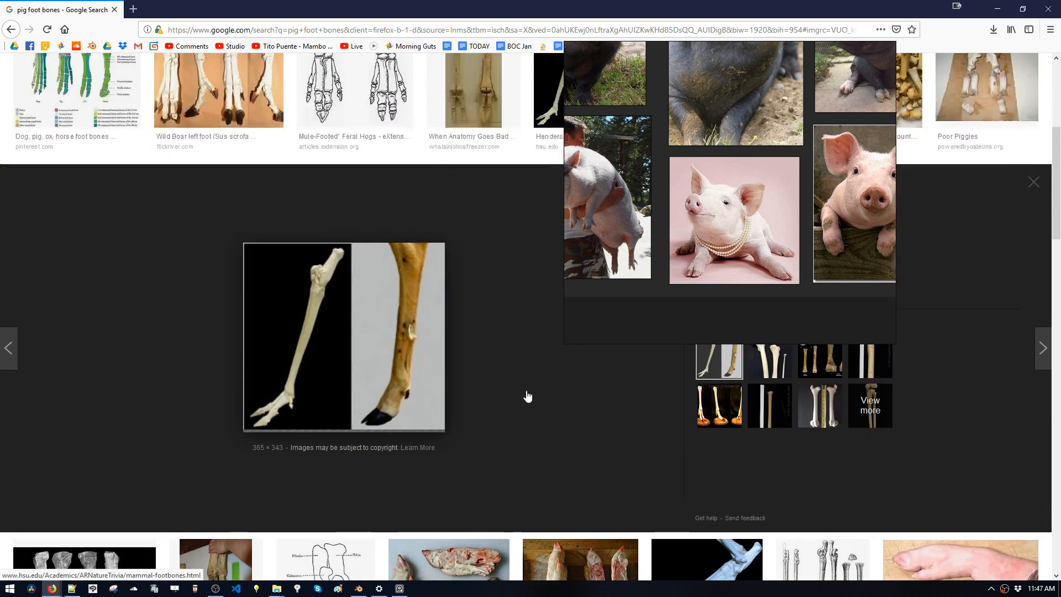
{"action": "left_click", "coordinate": [562, 387]}
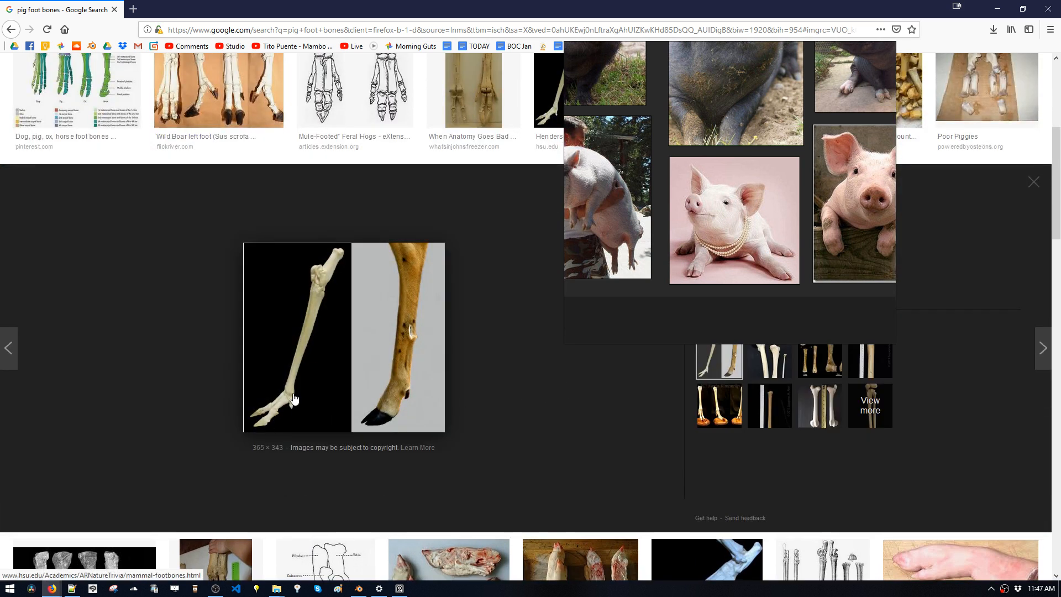
{"action": "scroll", "coordinate": [282, 409], "scroll_direction": "up", "scroll_amount": 5}
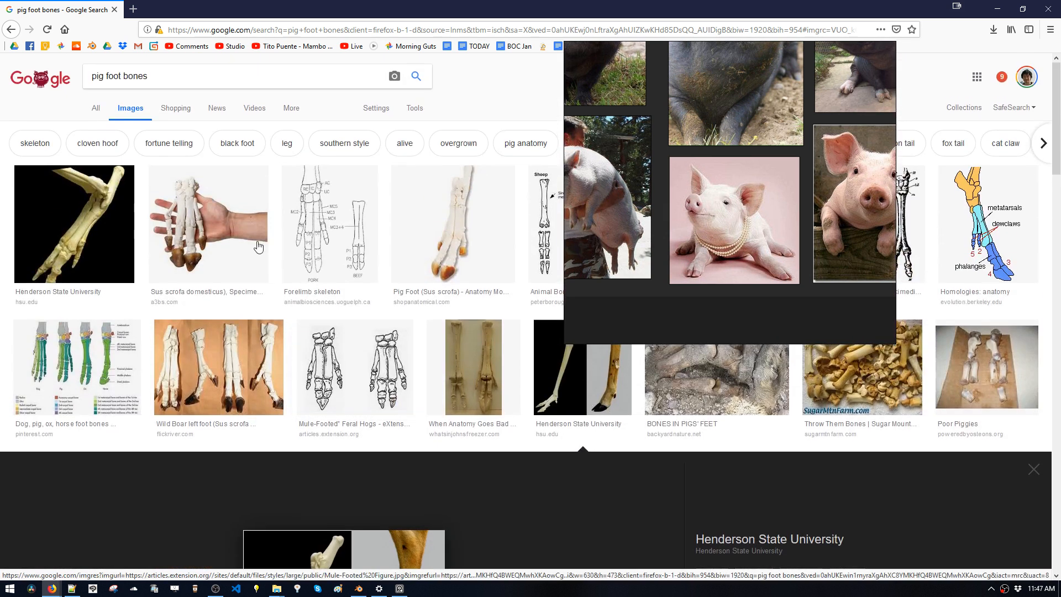
Search images for "foot bones", look over the human foot anatomy references, and return to Blender.
{"action": "double_click", "coordinate": [100, 77]}
{"action": "key", "text": "Delete"}
{"action": "key", "text": "Delete"}
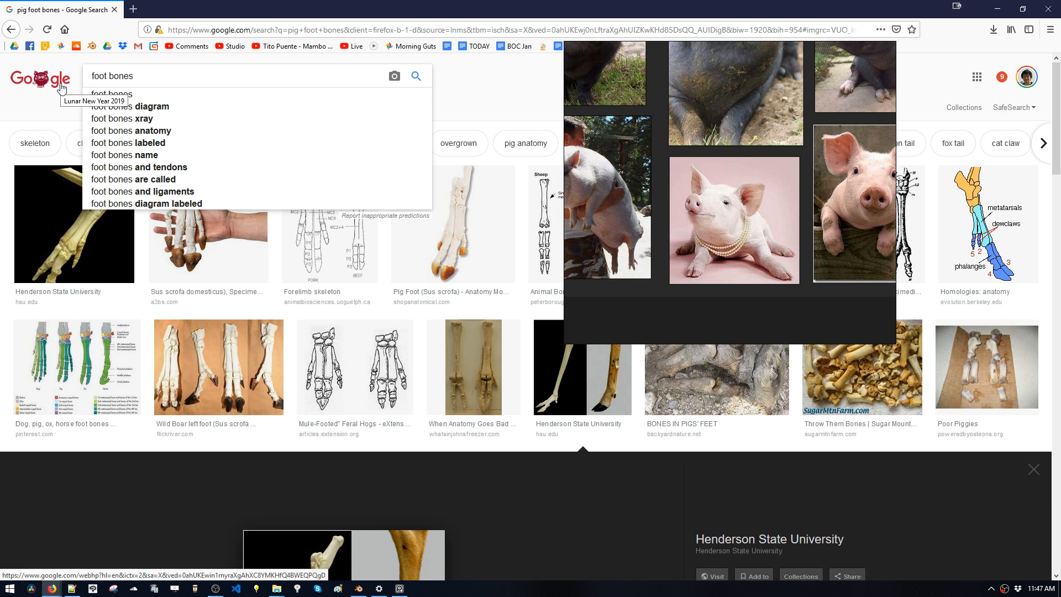
{"action": "key", "text": "Return"}
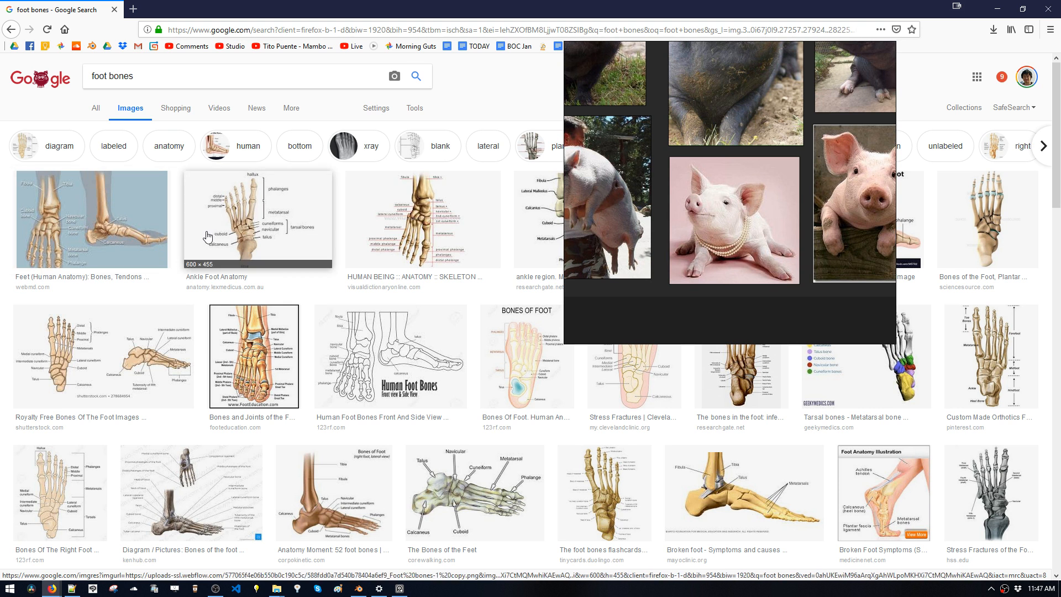
{"action": "scroll", "coordinate": [345, 370], "scroll_direction": "down", "scroll_amount": 4}
{"action": "scroll", "coordinate": [345, 371], "scroll_direction": "up", "scroll_amount": 4}
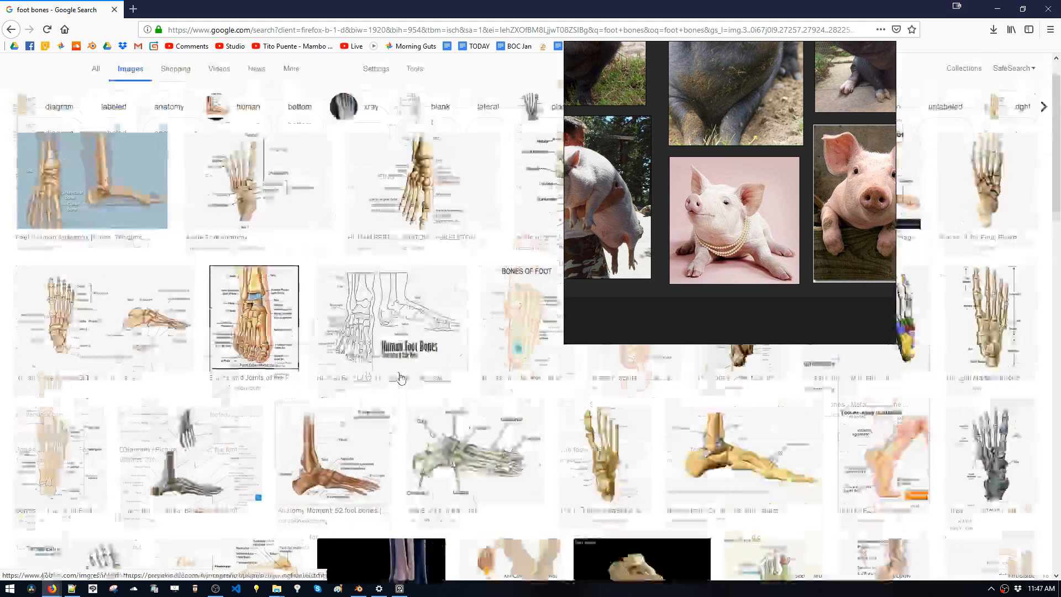
{"action": "scroll", "coordinate": [854, 529], "scroll_direction": "down", "scroll_amount": 4}
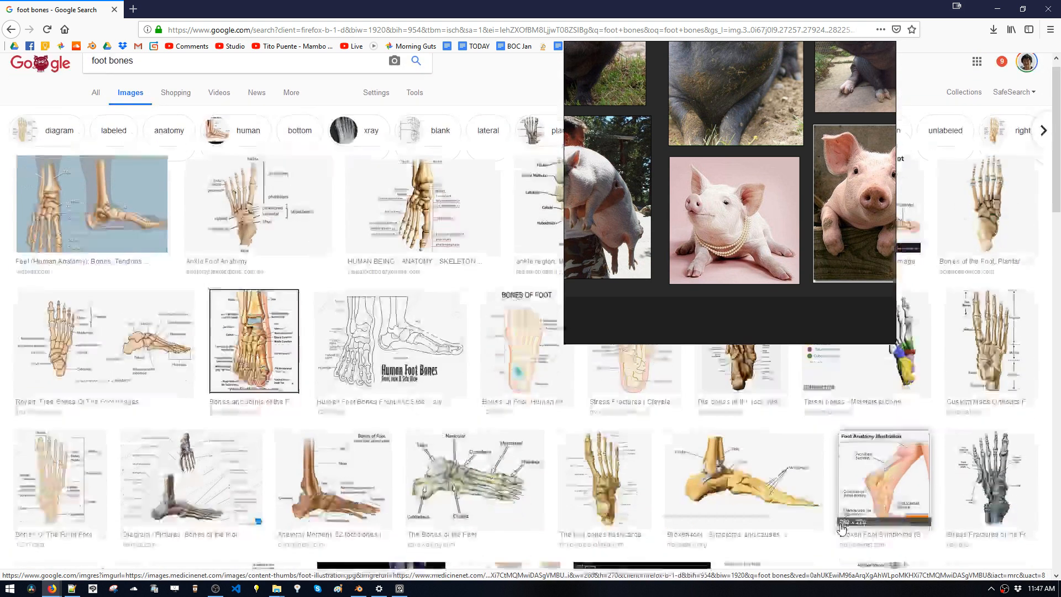
{"action": "scroll", "coordinate": [850, 519], "scroll_direction": "down", "scroll_amount": 15}
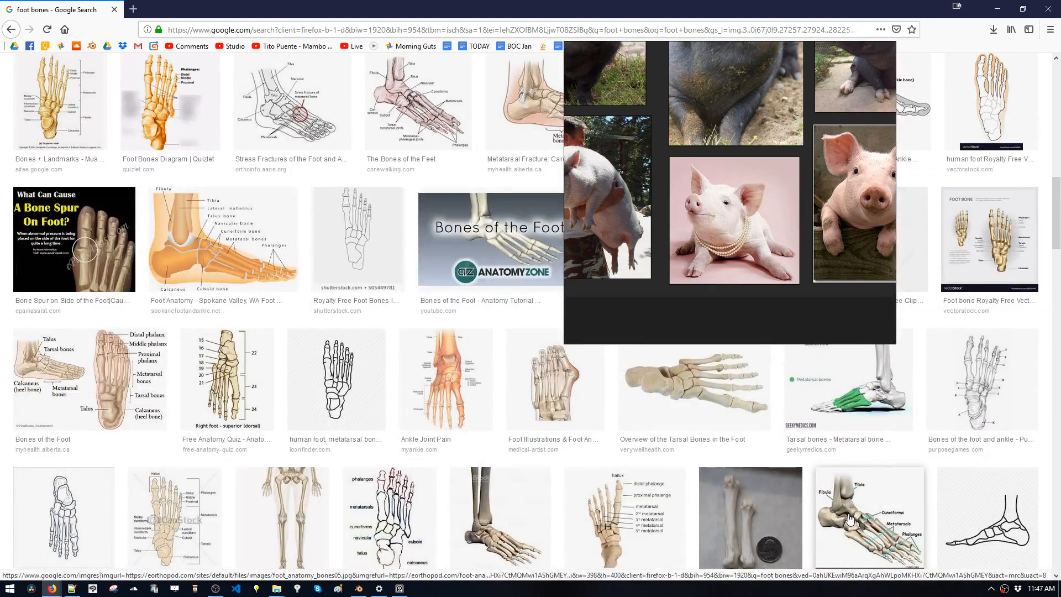
{"action": "left_click", "coordinate": [362, 589]}
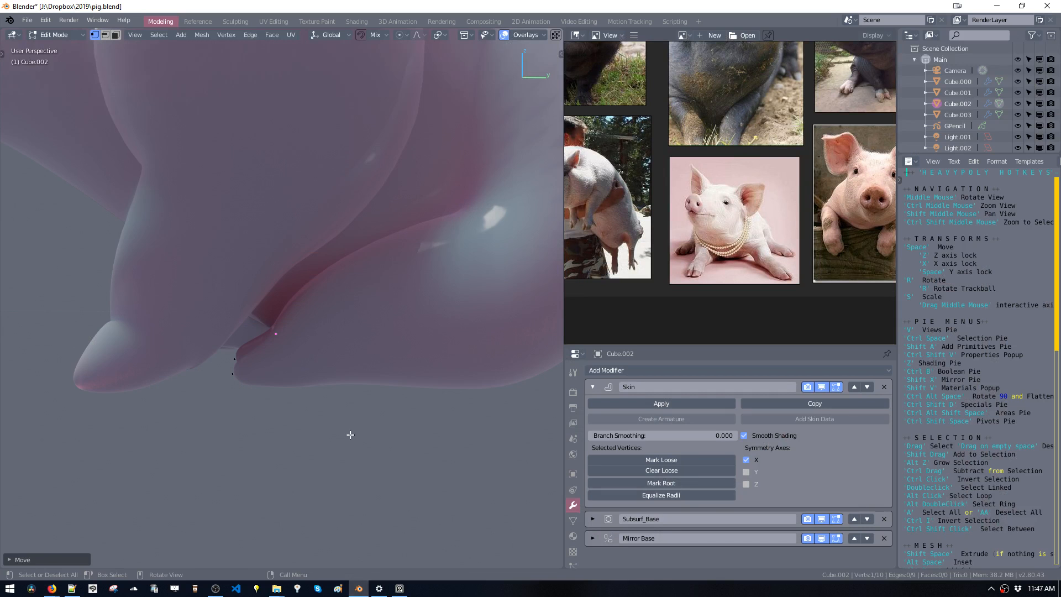
Select the two hind toe tip vertices and resize their skin radii, checking the foot from the right side.
{"action": "left_click_drag", "start_coordinate": [216, 348], "coordinate": [240, 379]}
{"action": "key", "text": "s"}
{"action": "left_click", "coordinate": [291, 470]}
{"action": "middle_click_drag", "start_coordinate": [291, 470], "coordinate": [279, 398]}
{"action": "key", "text": "ctrl+a"}
{"action": "left_click", "coordinate": [355, 501]}
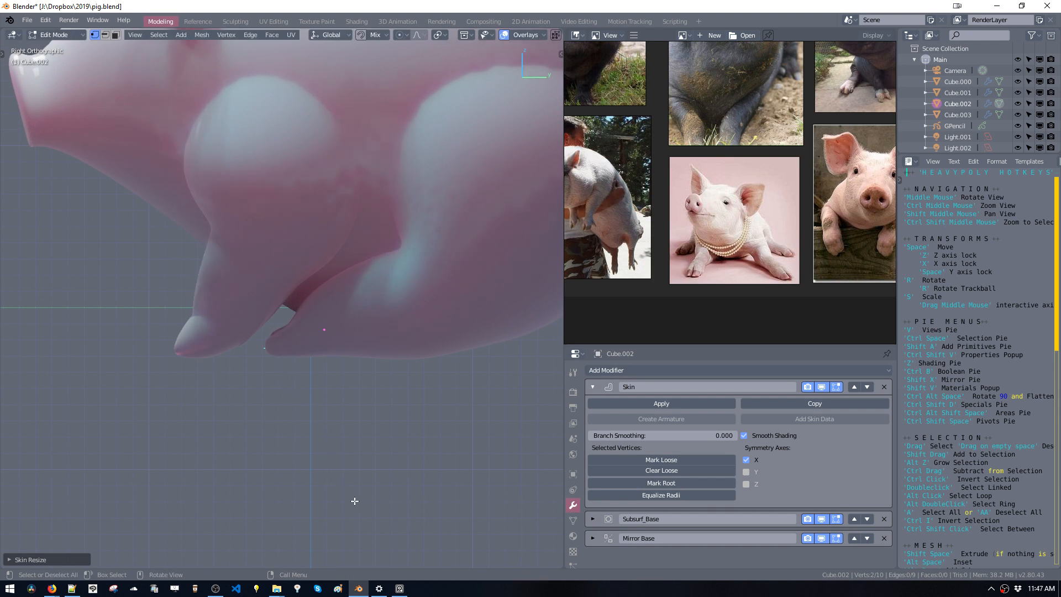
Resize the toe tips' skin radii again and lower the tips about 0.02 m along the Z axis.
{"action": "key", "text": "ctrl+a"}
{"action": "left_click", "coordinate": [325, 447]}
{"action": "key", "text": "space"}
{"action": "key", "text": "z"}
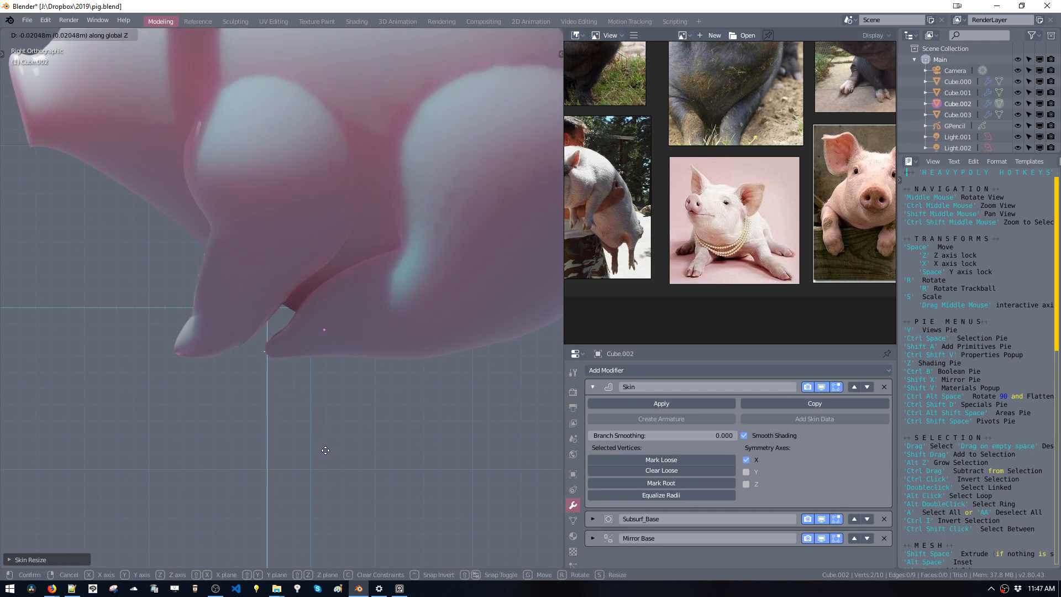
{"action": "left_click", "coordinate": [323, 448]}
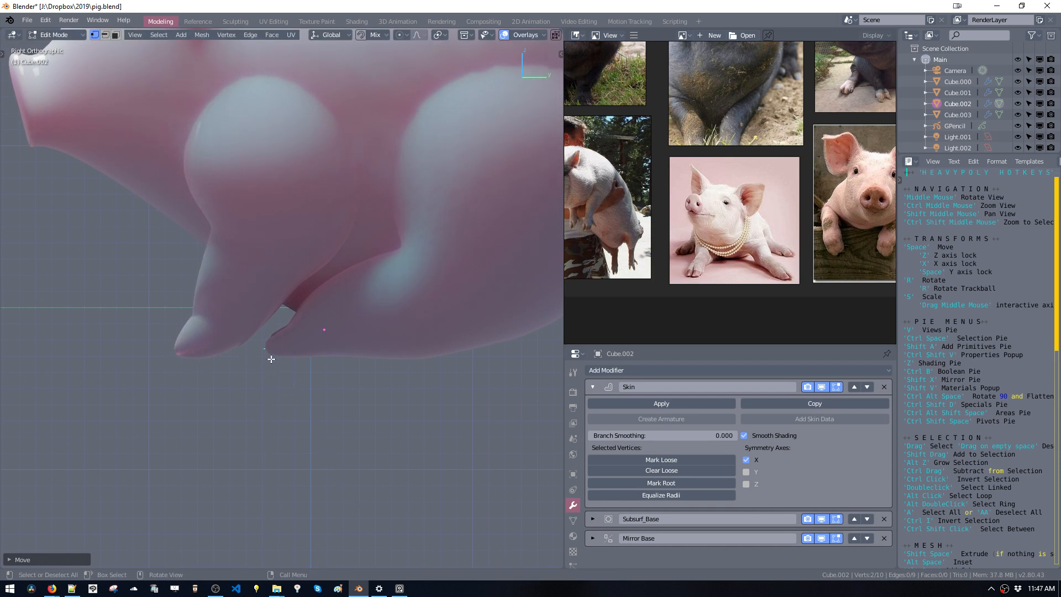
Select the six hind foot and ankle vertices in wireframe and lower them about 0.014 m along the Z axis.
{"action": "middle_click_drag", "start_coordinate": [330, 359], "coordinate": [288, 360], "text": "shift"}
{"action": "key", "text": "z"}
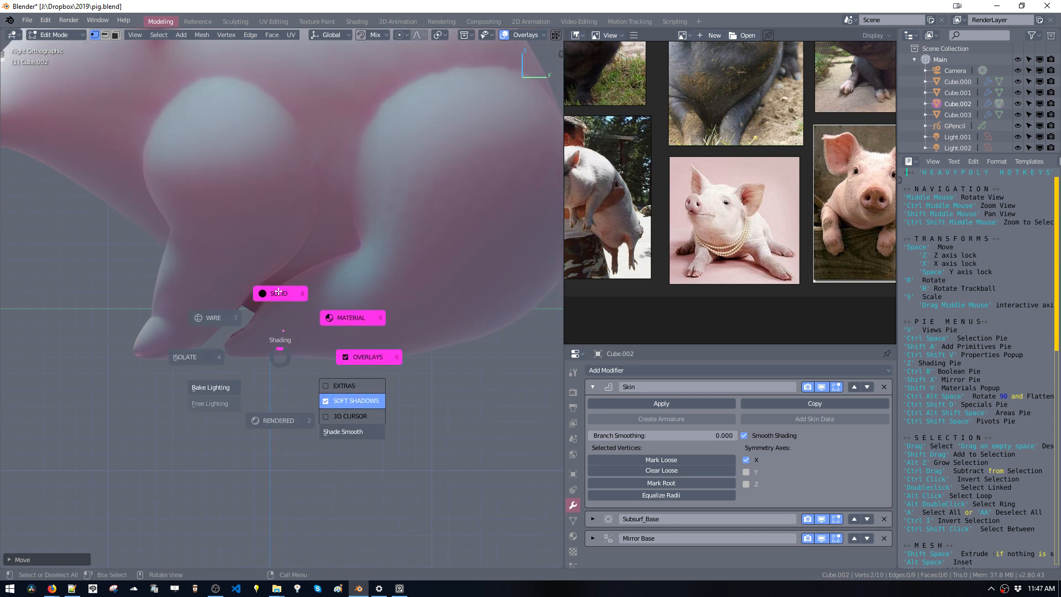
{"action": "left_click", "coordinate": [273, 294]}
{"action": "key", "text": "z"}
{"action": "left_click", "coordinate": [304, 301]}
{"action": "key", "text": "z"}
{"action": "left_click", "coordinate": [208, 309]}
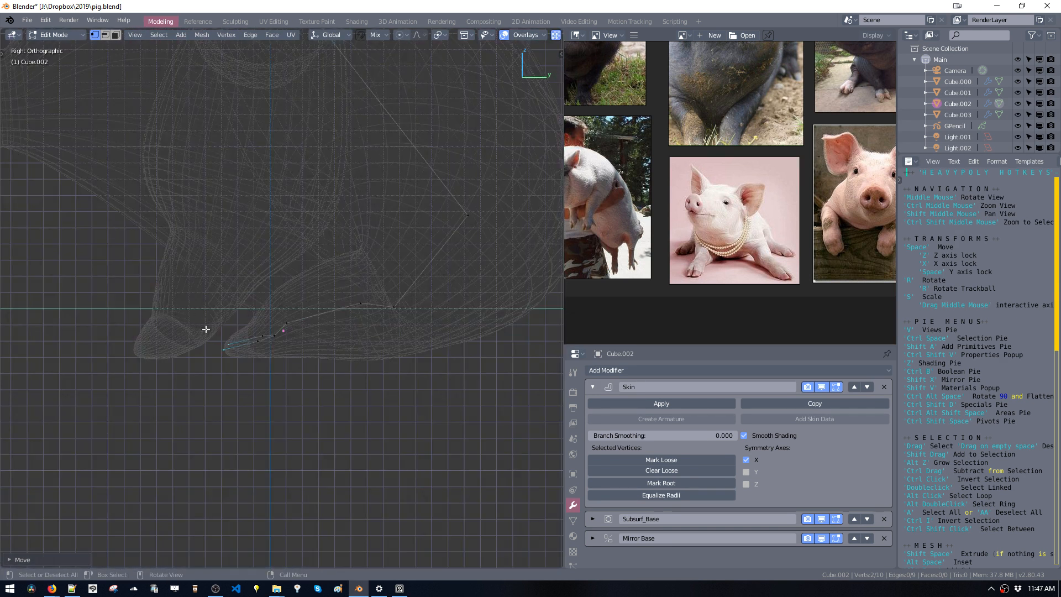
{"action": "left_click_drag", "start_coordinate": [304, 363], "coordinate": [302, 366]}
{"action": "key", "text": "space"}
{"action": "key", "text": "z"}
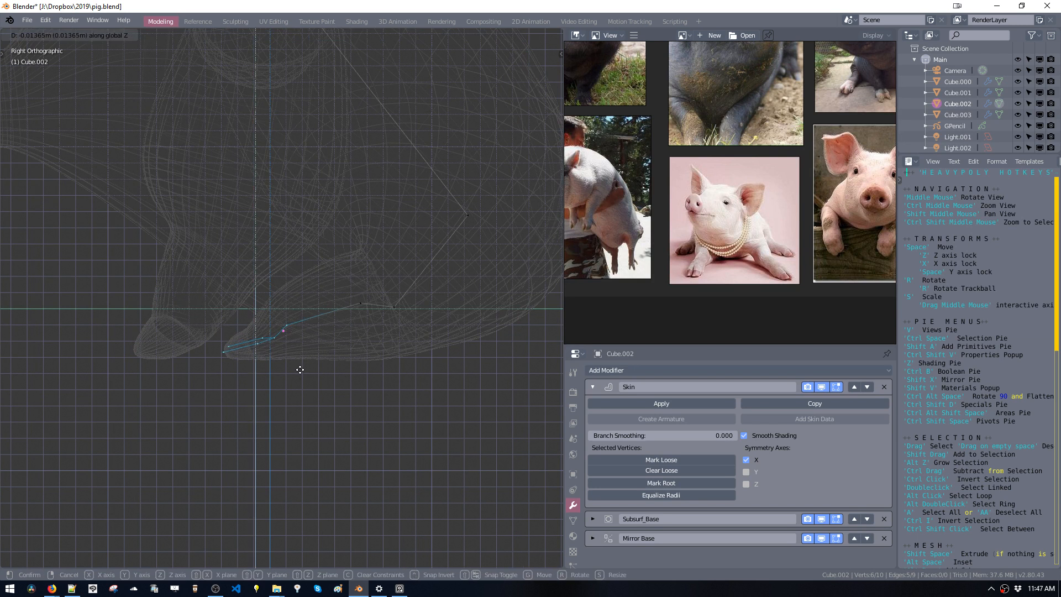
{"action": "left_click", "coordinate": [299, 369]}
Leave mesh editing and inspect the whole pig in material shading from the front three-quarter view.
{"action": "key", "text": "ctrl+space"}
{"action": "left_click", "coordinate": [307, 365]}
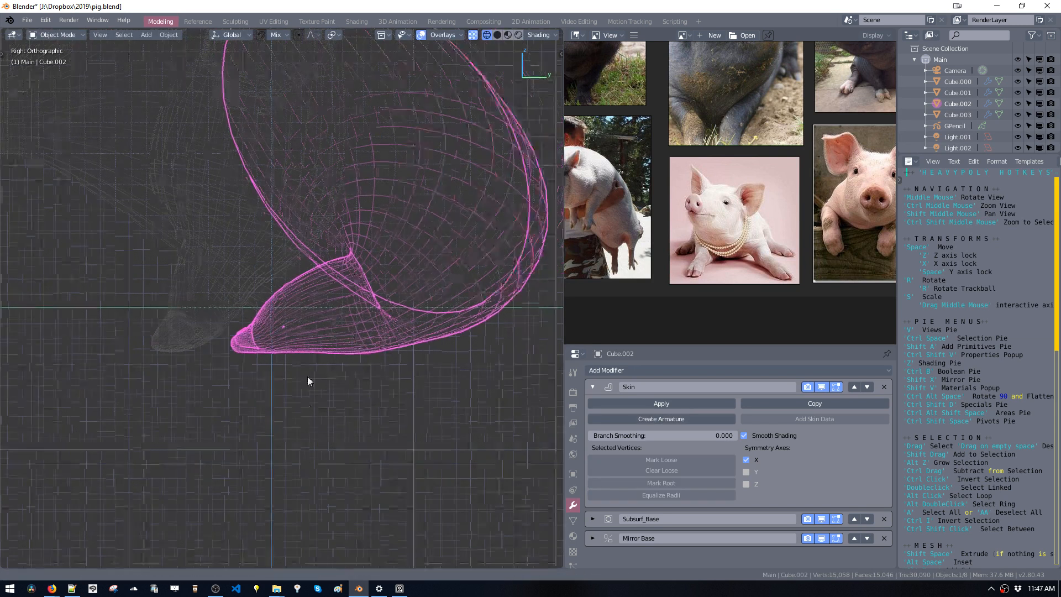
{"action": "mouse_move", "coordinate": [307, 379]}
{"action": "middle_mouse_down"}
{"action": "mouse_move", "coordinate": [261, 342]}
{"action": "mouse_move", "coordinate": [269, 357]}
{"action": "mouse_move", "coordinate": [275, 336]}
{"action": "mouse_move", "coordinate": [209, 332]}
{"action": "middle_mouse_up"}
{"action": "key", "text": "z"}
{"action": "left_click", "coordinate": [279, 336]}
{"action": "mouse_move", "coordinate": [339, 334]}
{"action": "middle_mouse_down"}
{"action": "mouse_move", "coordinate": [236, 330]}
{"action": "mouse_move", "coordinate": [239, 341]}
{"action": "mouse_move", "coordinate": [182, 352]}
{"action": "mouse_move", "coordinate": [303, 351]}
{"action": "mouse_move", "coordinate": [327, 336]}
{"action": "mouse_move", "coordinate": [418, 346]}
{"action": "mouse_move", "coordinate": [407, 310]}
{"action": "mouse_move", "coordinate": [304, 299]}
{"action": "middle_mouse_up"}
{"action": "scroll", "coordinate": [287, 359], "scroll_direction": "down", "scroll_amount": 5}
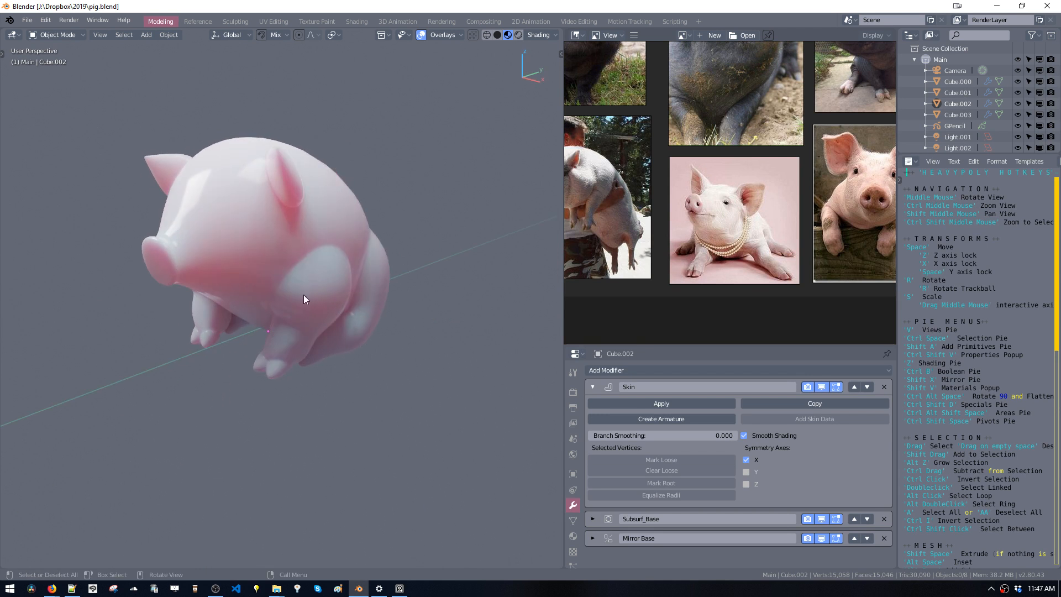
Open the front leg object for mesh editing and resize the skin radius of its upper leg vertex.
{"action": "left_click", "coordinate": [326, 305]}
{"action": "key", "text": "ctrl+space"}
{"action": "left_click", "coordinate": [259, 231]}
{"action": "middle_click_drag", "start_coordinate": [258, 231], "coordinate": [299, 244]}
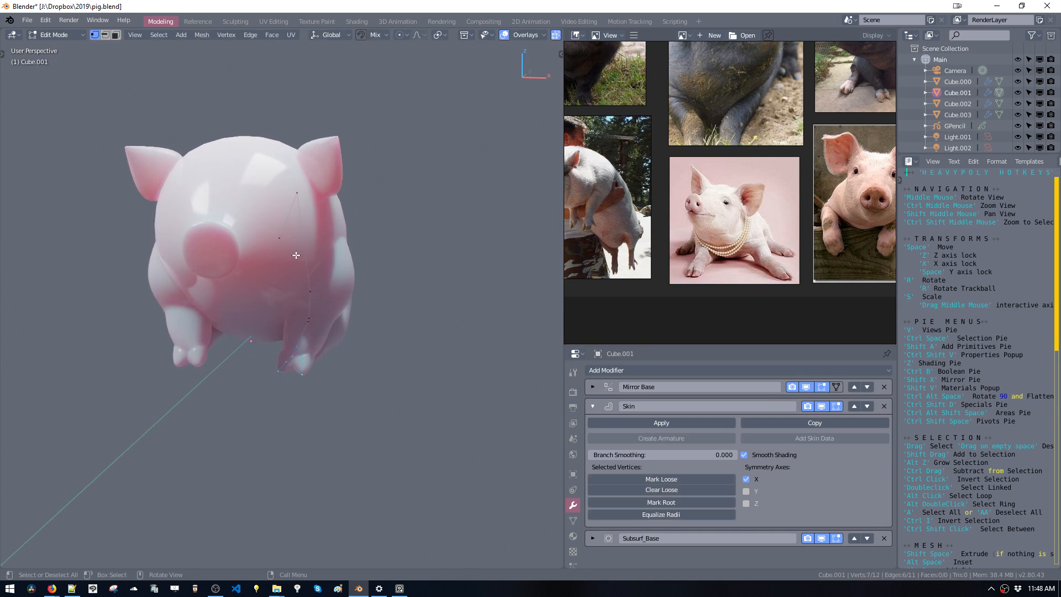
{"action": "left_click_drag", "start_coordinate": [295, 255], "coordinate": [338, 295]}
{"action": "key", "text": "s"}
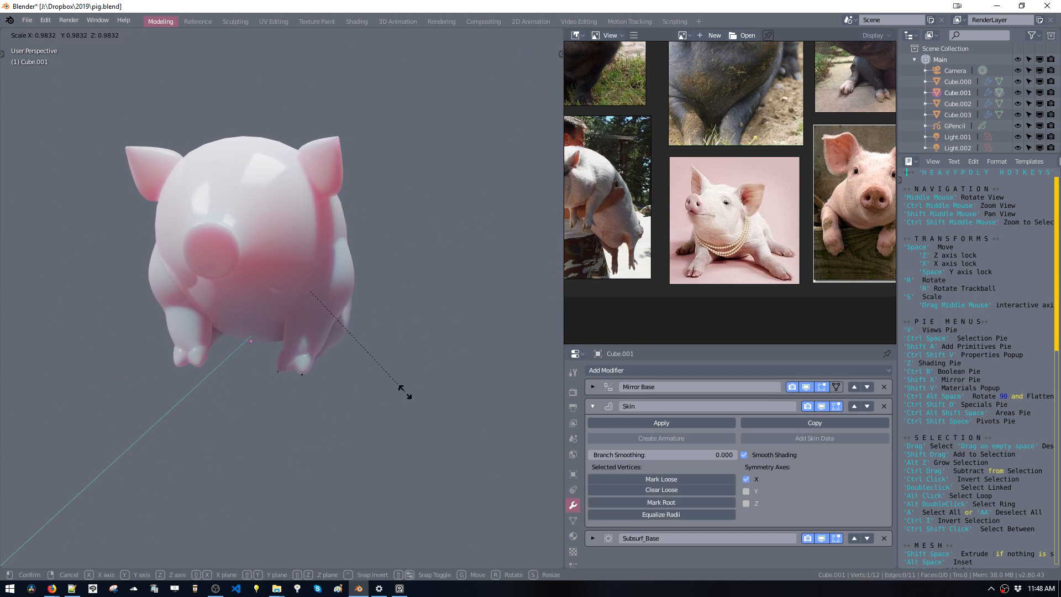
{"action": "left_click", "coordinate": [341, 322]}
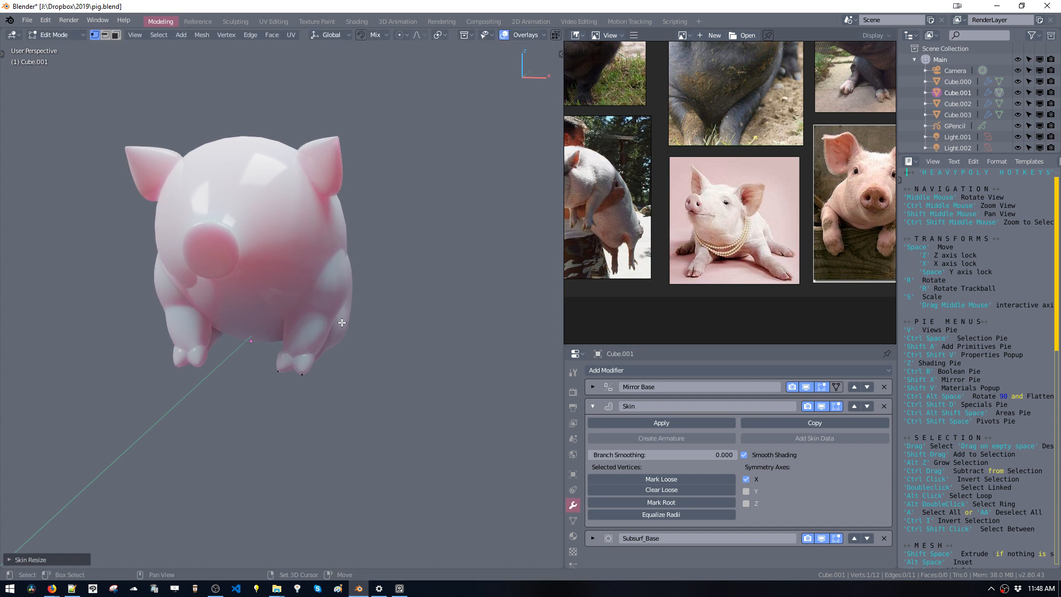
Refine the front leg's thickness with three further skin radius adjustments.
{"action": "middle_click_drag", "start_coordinate": [341, 322], "coordinate": [324, 383]}
{"action": "key", "text": "s"}
{"action": "left_click", "coordinate": [327, 366]}
{"action": "key", "text": "s"}
{"action": "left_click", "coordinate": [412, 385]}
{"action": "key", "text": "s"}
{"action": "left_click", "coordinate": [406, 441]}
Adjust the selected front leg vertex sideways along the X axis in two moves.
{"action": "middle_click_drag", "start_coordinate": [406, 440], "coordinate": [338, 260]}
{"action": "key", "text": "g"}
{"action": "key", "text": "x"}
{"action": "left_click", "coordinate": [415, 388]}
{"action": "key", "text": "g"}
{"action": "key", "text": "x"}
{"action": "left_click", "coordinate": [384, 370]}
Switch from the front leg to editing the body object's skeleton, Cube.000.
{"action": "key", "text": "Tab"}
{"action": "left_click", "coordinate": [338, 260]}
{"action": "key", "text": "Tab"}
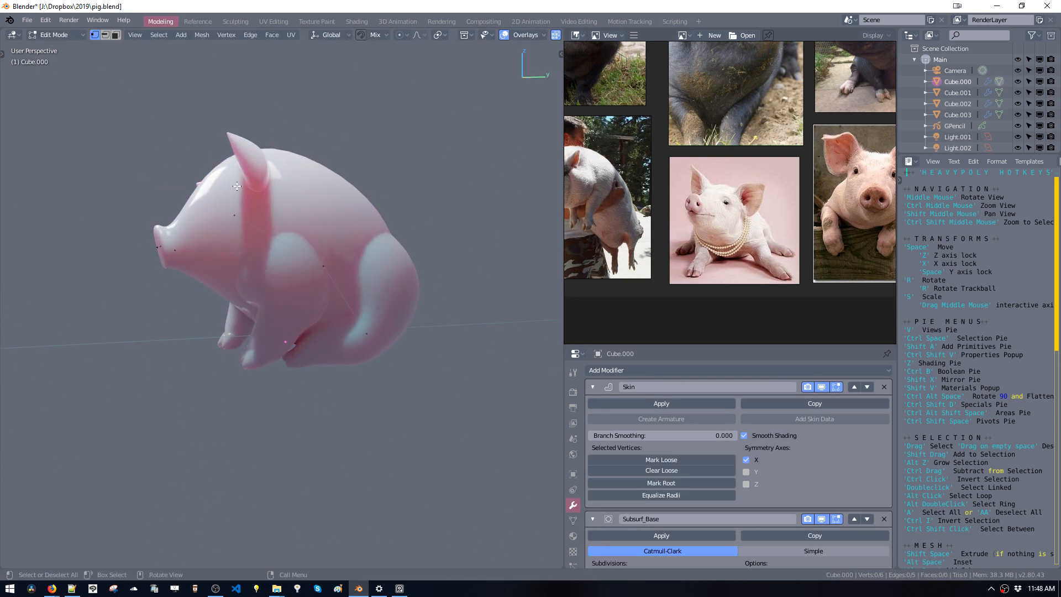
Try a vertex bevel on the body's neck vertex behind the head, and undo it.
{"action": "left_click_drag", "start_coordinate": [228, 179], "coordinate": [295, 241]}
{"action": "key", "text": "ctrl+shift+b"}
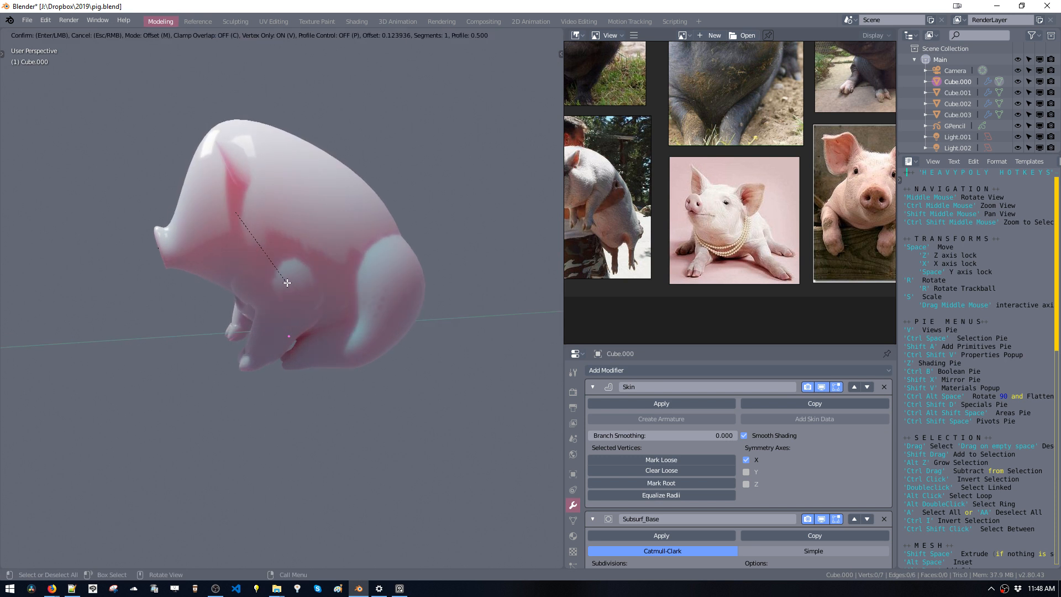
{"action": "left_click", "coordinate": [281, 275]}
{"action": "key", "text": "ctrl+z"}
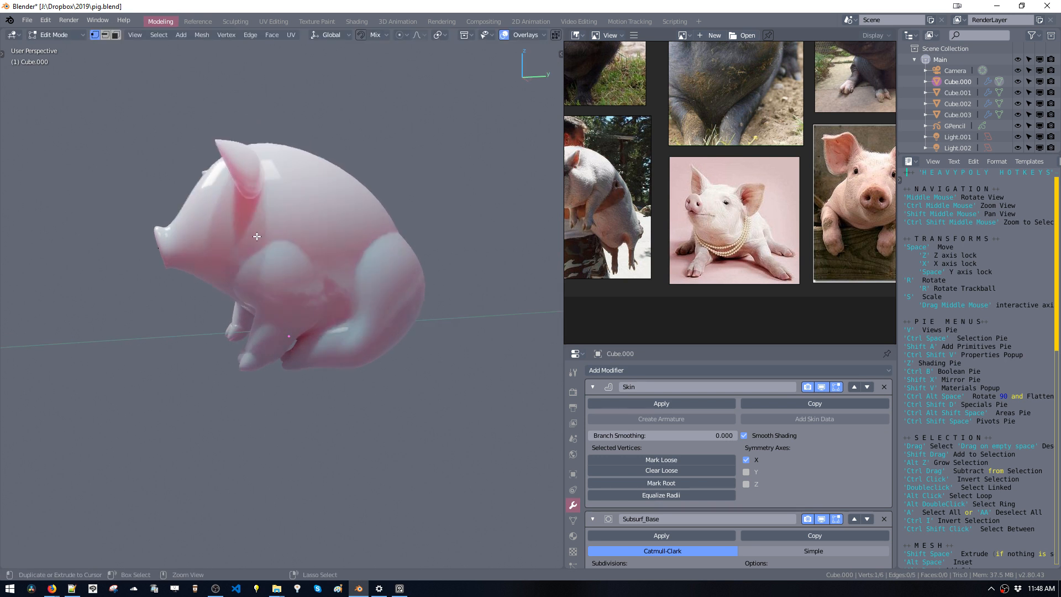
In wireframe shading, vertex-bevel the mid-body vertex of the Cube.000 skeleton so it splits into two vertices.
{"action": "key", "text": "z"}
{"action": "left_click", "coordinate": [191, 203]}
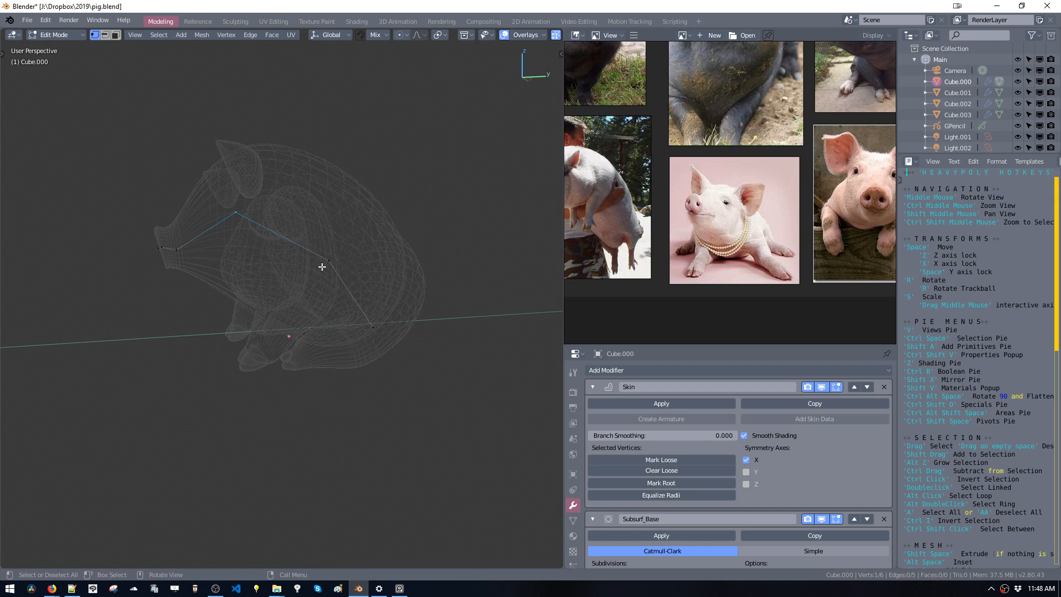
{"action": "key", "text": "ctrl+shift+b"}
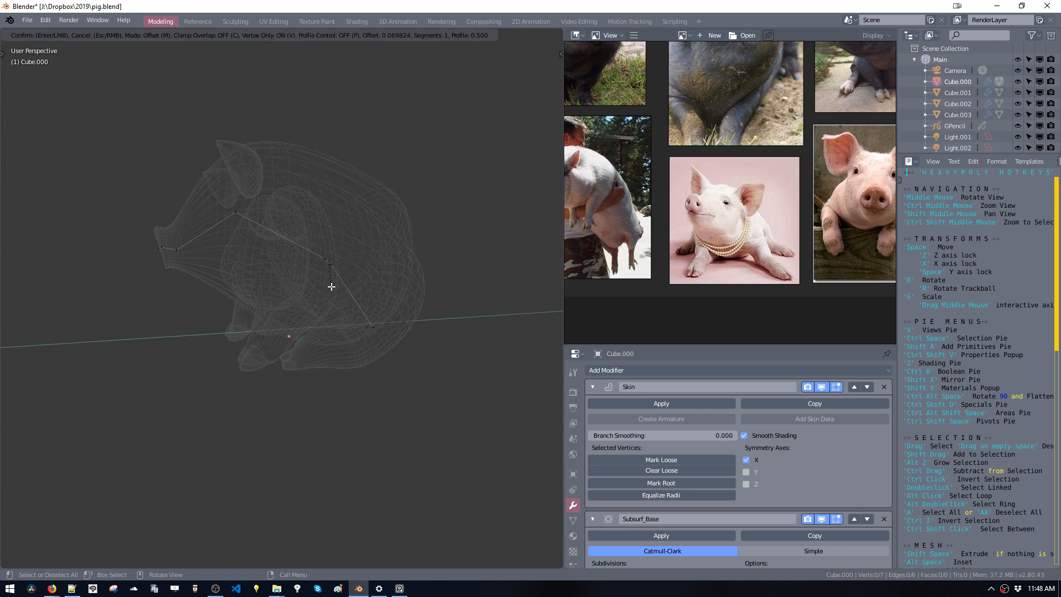
{"action": "left_click", "coordinate": [331, 284]}
Try moving the front one of the two split body vertices and scaling its skin radius, and undo both changes.
{"action": "key", "text": "space"}
{"action": "key", "text": "x"}
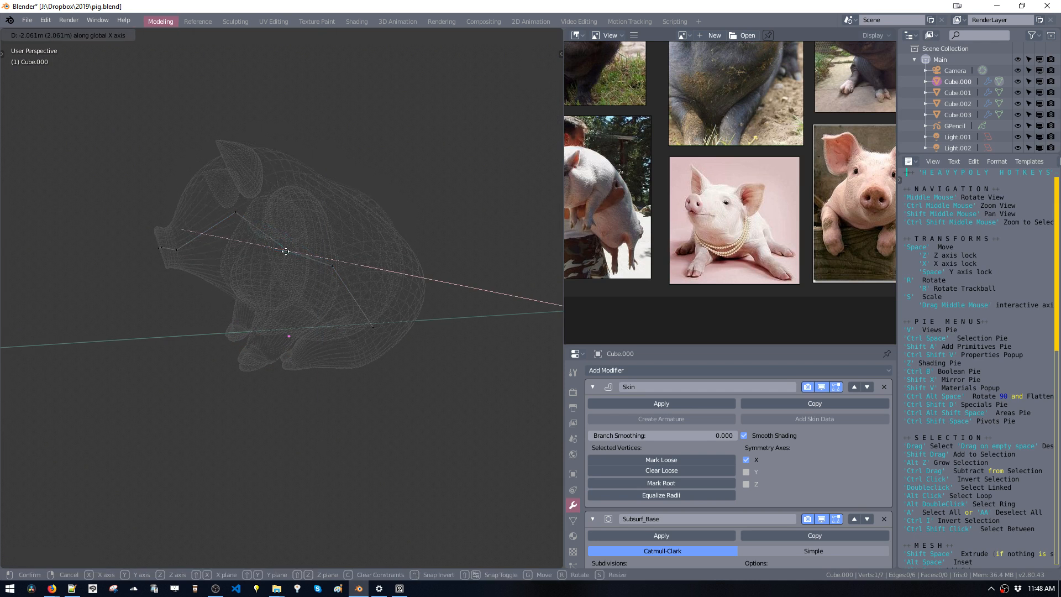
{"action": "key", "text": "z"}
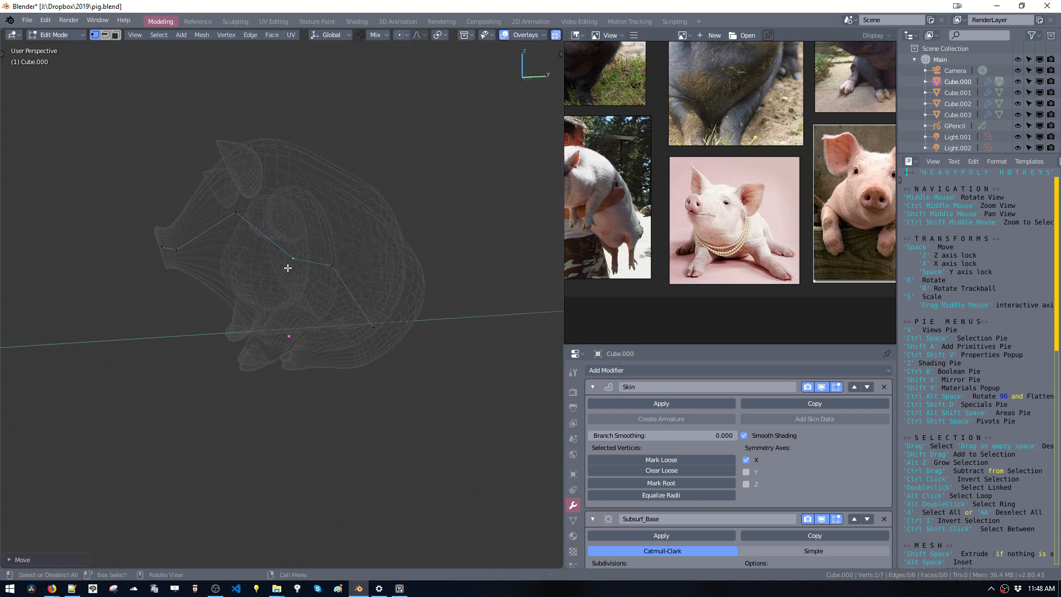
{"action": "left_click", "coordinate": [292, 246]}
{"action": "key", "text": "s"}
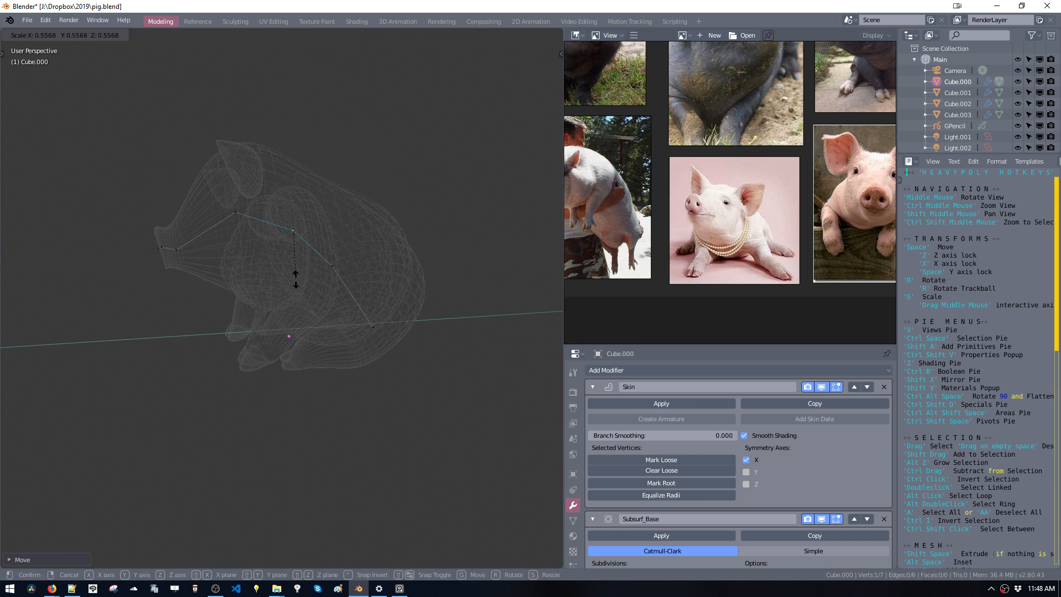
{"action": "key", "text": "Escape"}
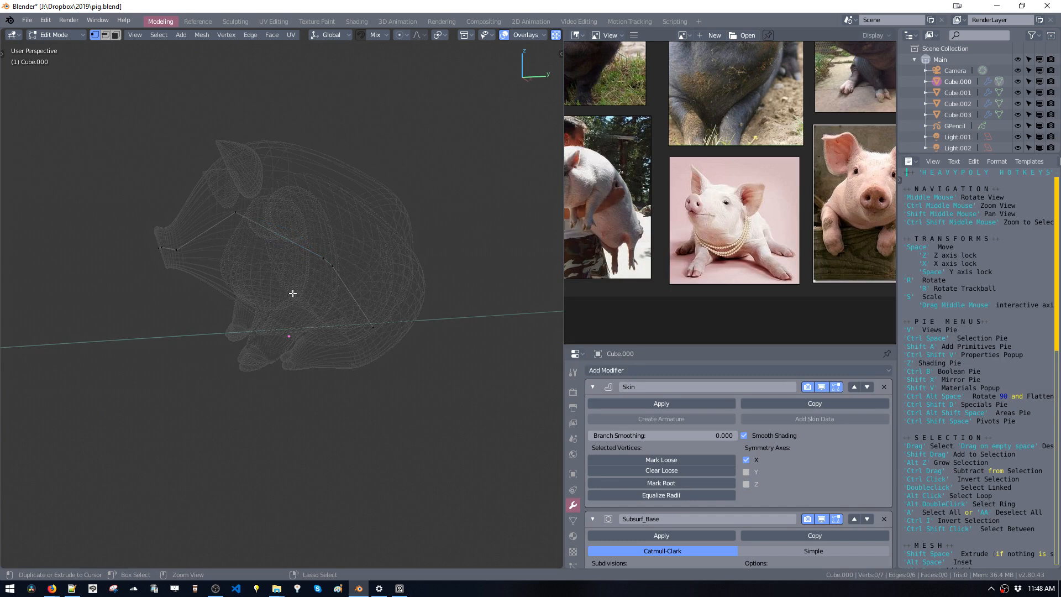
Switch from the body to editing the front leg object, Cube.001, in wireframe shading.
{"action": "key", "text": "Tab"}
{"action": "mouse_move", "coordinate": [295, 209]}
{"action": "middle_mouse_down"}
{"action": "mouse_move", "coordinate": [352, 270]}
{"action": "mouse_move", "coordinate": [226, 252]}
{"action": "mouse_move", "coordinate": [247, 250]}
{"action": "mouse_move", "coordinate": [254, 226]}
{"action": "mouse_move", "coordinate": [189, 241]}
{"action": "mouse_move", "coordinate": [317, 244]}
{"action": "mouse_move", "coordinate": [330, 271]}
{"action": "mouse_move", "coordinate": [320, 296]}
{"action": "mouse_move", "coordinate": [292, 299]}
{"action": "mouse_move", "coordinate": [294, 270]}
{"action": "mouse_move", "coordinate": [281, 283]}
{"action": "mouse_move", "coordinate": [224, 288]}
{"action": "middle_mouse_up"}
{"action": "key", "text": "z"}
{"action": "left_click", "coordinate": [308, 274]}
{"action": "left_click", "coordinate": [321, 297]}
{"action": "key", "text": "Tab"}
{"action": "key", "text": "z"}
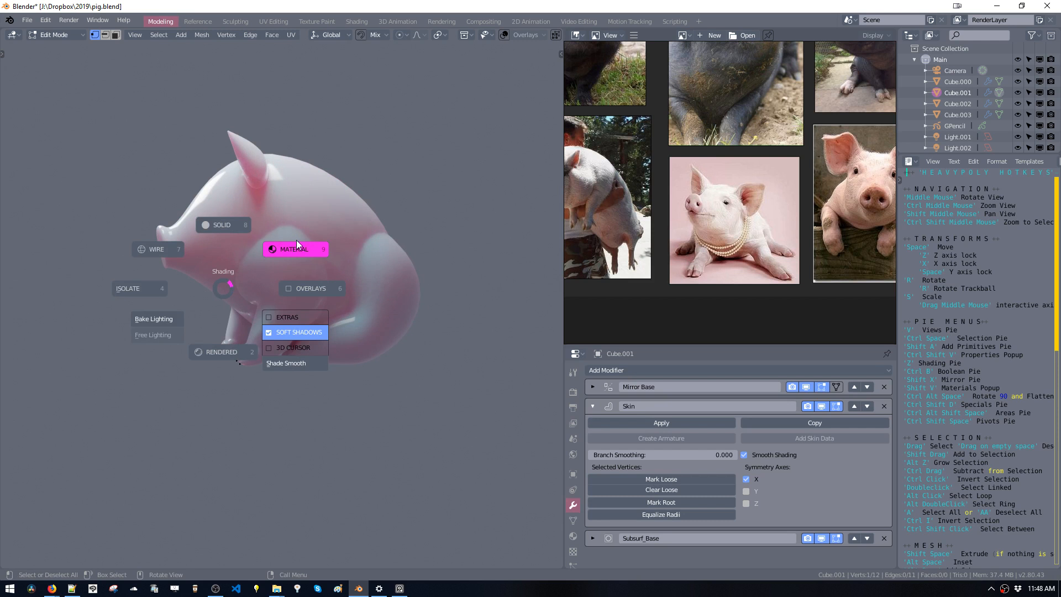
{"action": "left_click", "coordinate": [142, 247]}
Reposition the front leg's elbow vertex in two free moves from an angled side view.
{"action": "middle_click_drag", "start_coordinate": [250, 313], "coordinate": [327, 331]}
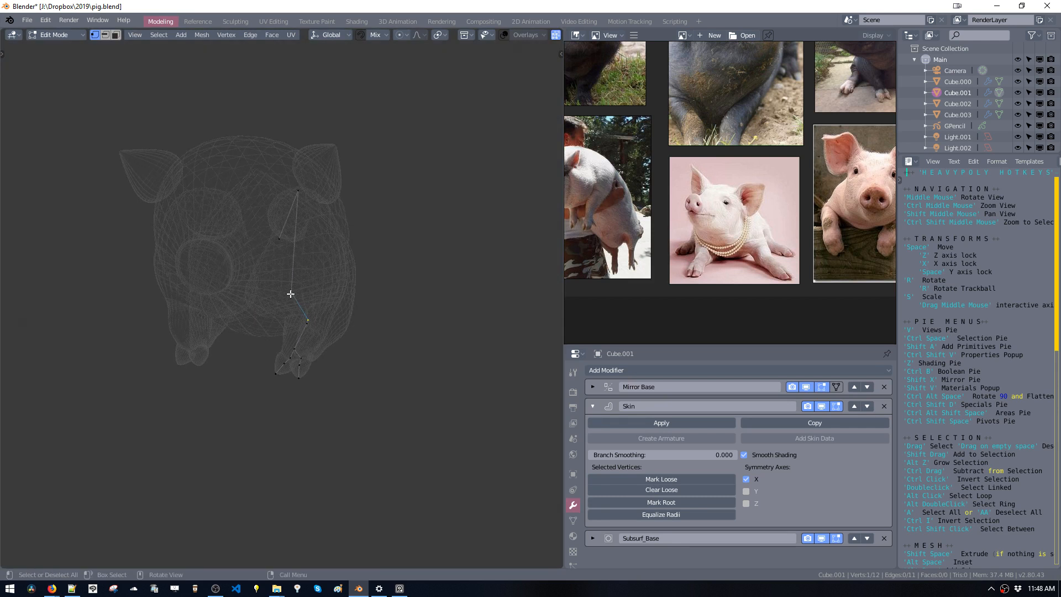
{"action": "middle_click_drag", "start_coordinate": [291, 294], "coordinate": [192, 282]}
{"action": "key", "text": "space"}
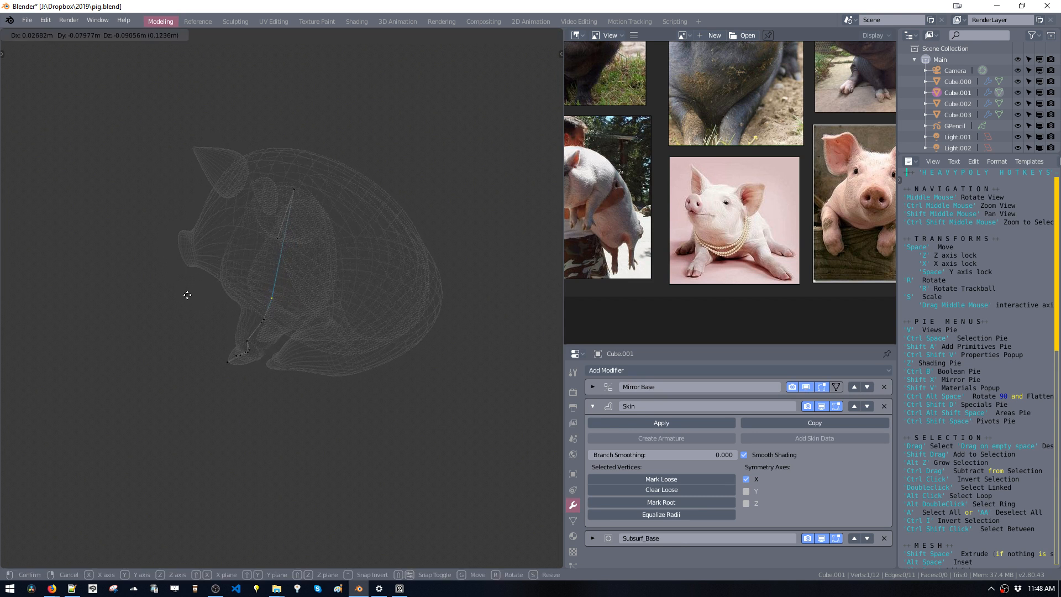
{"action": "left_click", "coordinate": [187, 296]}
{"action": "key", "text": "space"}
{"action": "left_click", "coordinate": [194, 303]}
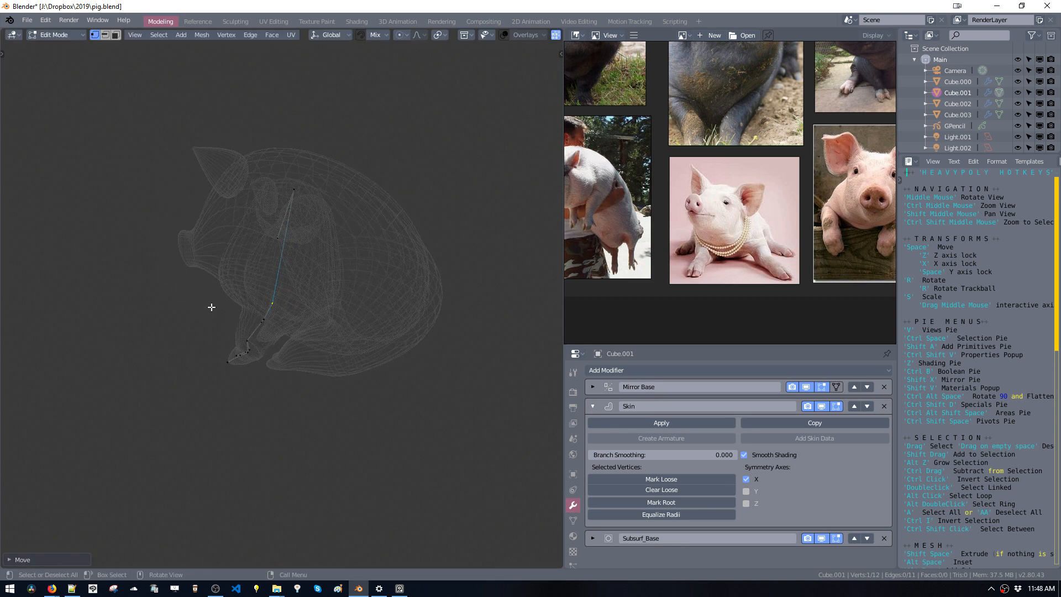
Show the material shading and reposition the selected front leg vertex in two moves from the front.
{"action": "key", "text": "z"}
{"action": "mouse_move", "coordinate": [211, 305]}
{"action": "middle_mouse_down"}
{"action": "mouse_move", "coordinate": [287, 321]}
{"action": "mouse_move", "coordinate": [399, 274]}
{"action": "mouse_move", "coordinate": [403, 294]}
{"action": "mouse_move", "coordinate": [367, 317]}
{"action": "mouse_move", "coordinate": [320, 294]}
{"action": "mouse_move", "coordinate": [248, 285]}
{"action": "mouse_move", "coordinate": [254, 327]}
{"action": "mouse_move", "coordinate": [340, 277]}
{"action": "mouse_move", "coordinate": [334, 317]}
{"action": "mouse_move", "coordinate": [363, 284]}
{"action": "mouse_move", "coordinate": [337, 310]}
{"action": "middle_mouse_up"}
{"action": "left_click", "coordinate": [332, 311]}
{"action": "key", "text": "space"}
{"action": "left_click", "coordinate": [240, 330]}
{"action": "key", "text": "space"}
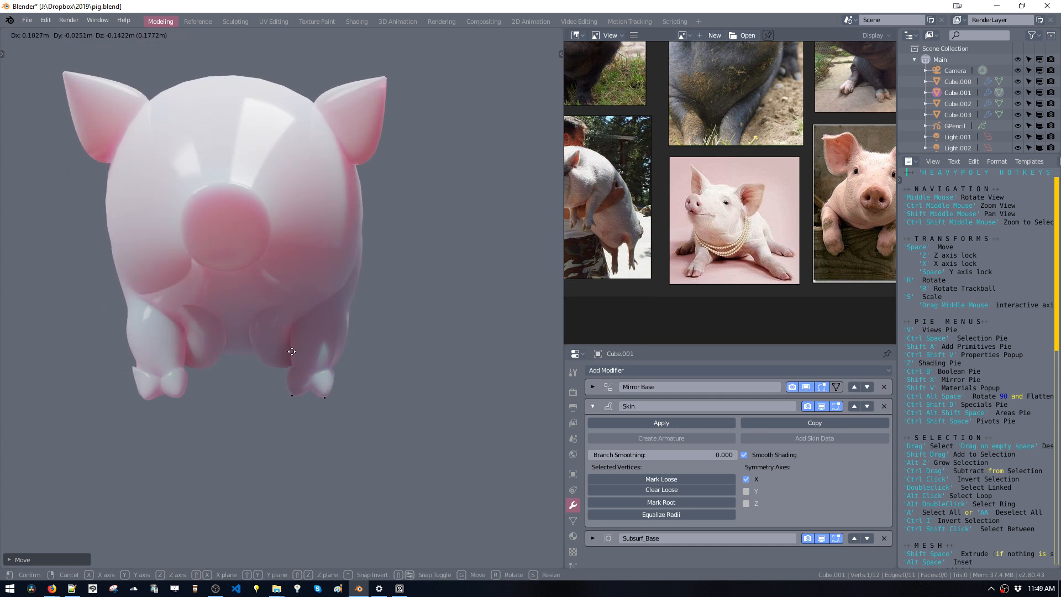
{"action": "left_click", "coordinate": [262, 260]}
Adjust the selected front leg vertex with three more moves, the first one along the Y axis.
{"action": "middle_click_drag", "start_coordinate": [266, 262], "coordinate": [380, 300]}
{"action": "key", "text": "space"}
{"action": "key", "text": "space"}
{"action": "left_click", "coordinate": [236, 273]}
{"action": "key", "text": "space"}
{"action": "left_click", "coordinate": [227, 269]}
{"action": "key", "text": "space"}
{"action": "left_click", "coordinate": [384, 305]}
Fine-tune the selected front leg vertex with two small free moves in the front view.
{"action": "key", "text": "space"}
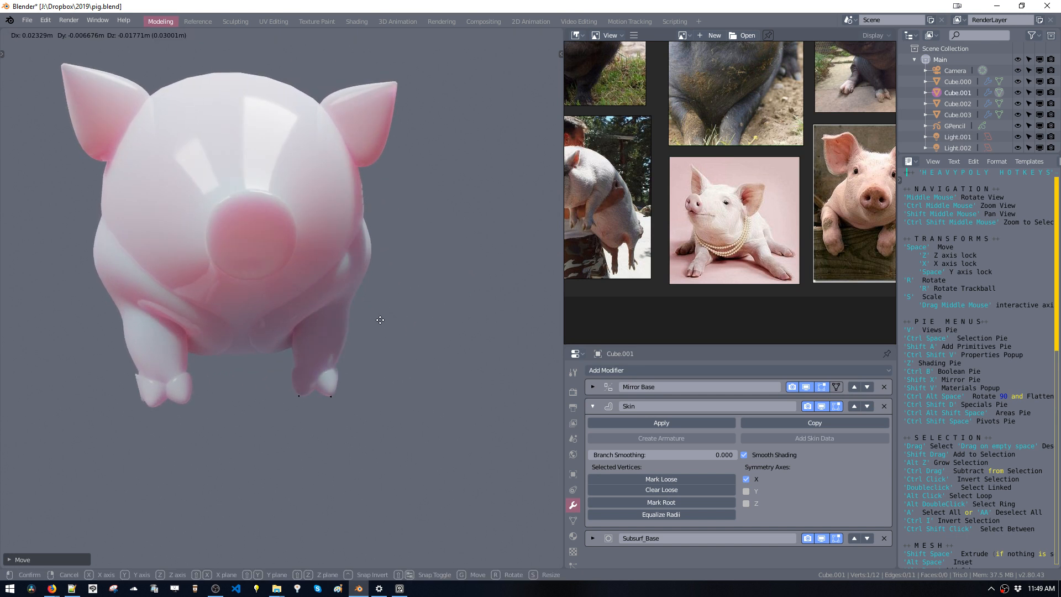
{"action": "left_click", "coordinate": [397, 328]}
{"action": "middle_click_drag", "start_coordinate": [400, 332], "coordinate": [323, 326]}
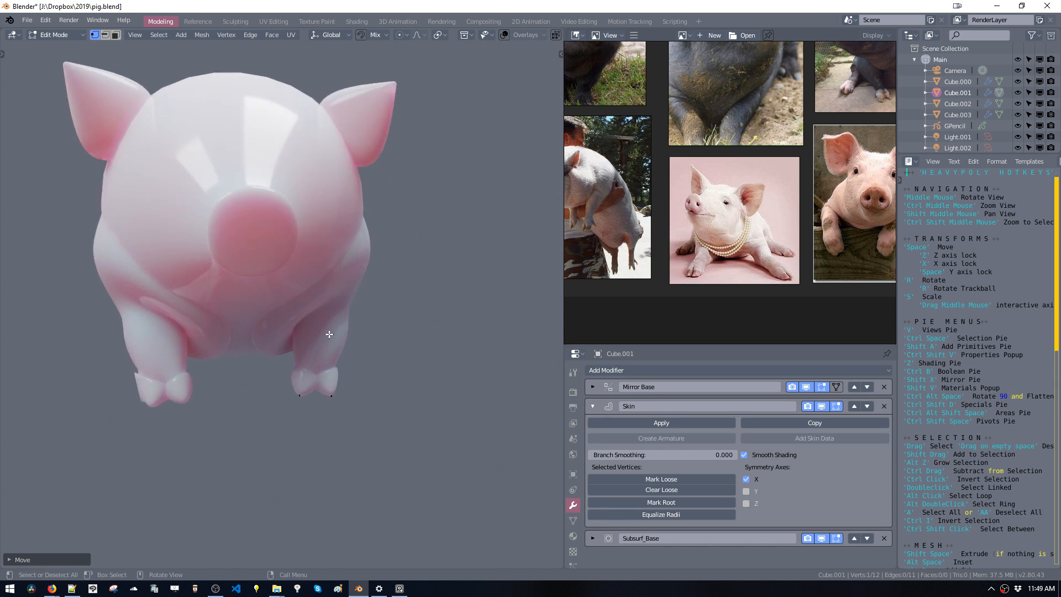
{"action": "key", "text": "space"}
{"action": "left_click", "coordinate": [309, 318]}
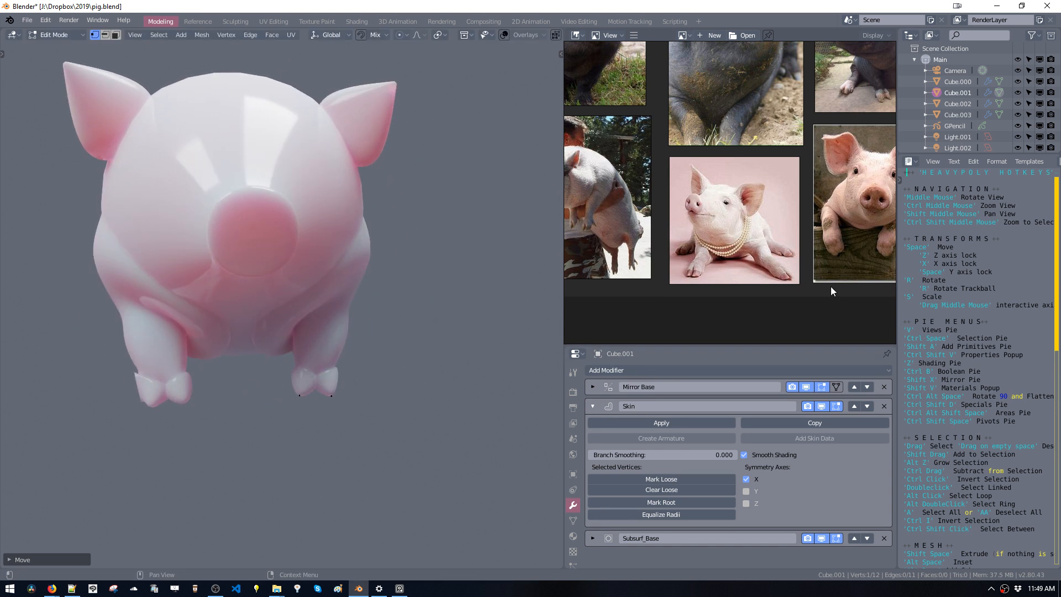
Look through the pig reference photos to compare the front legs and body shape.
{"action": "middle_click_drag", "start_coordinate": [831, 286], "coordinate": [778, 311]}
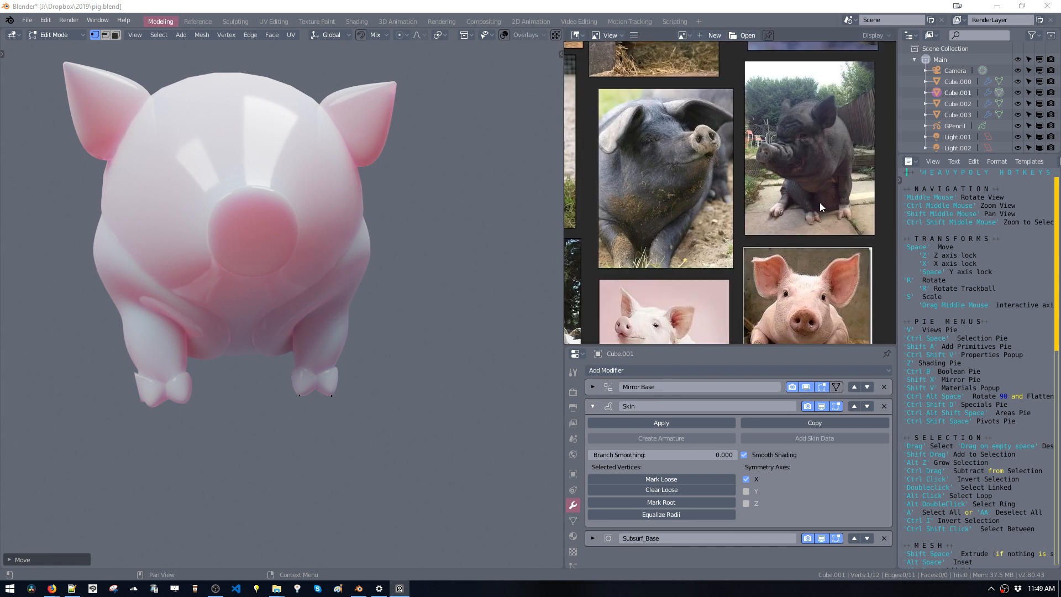
{"action": "middle_click_drag", "start_coordinate": [796, 192], "coordinate": [861, 203]}
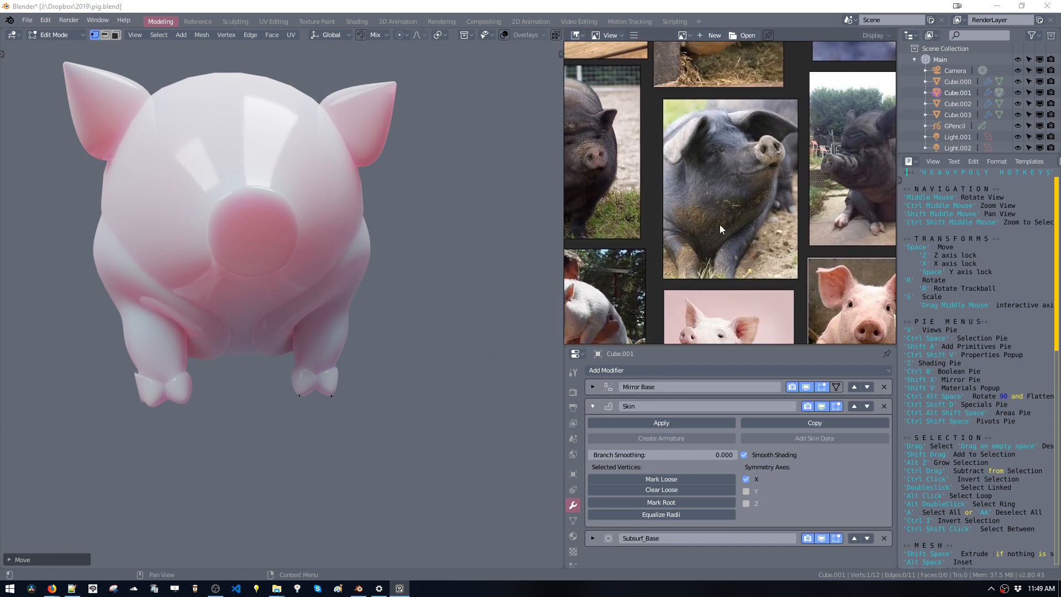
{"action": "middle_click_drag", "start_coordinate": [660, 239], "coordinate": [834, 293]}
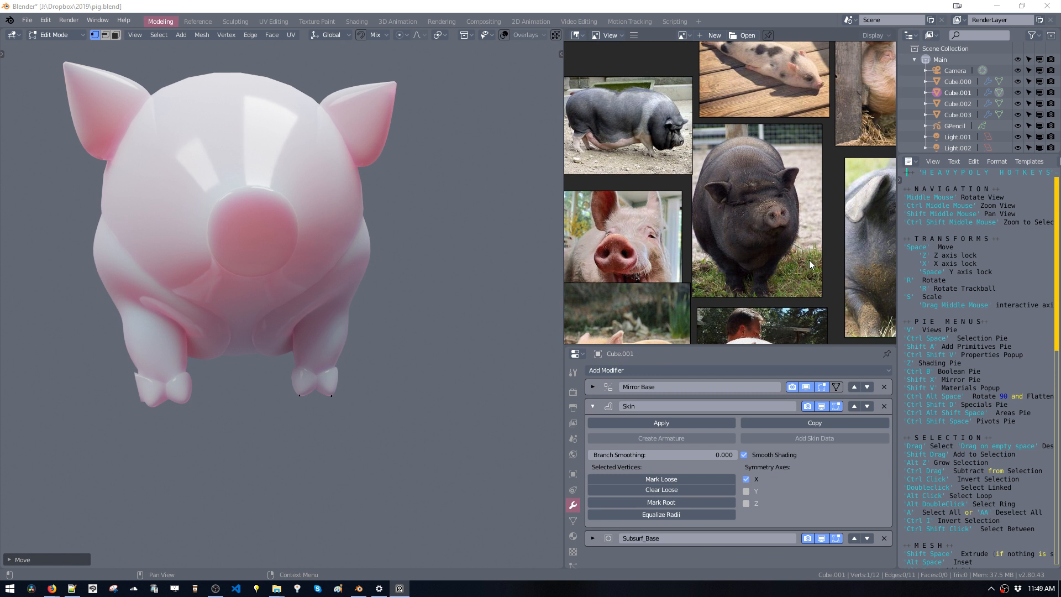
{"action": "mouse_move", "coordinate": [807, 235]}
{"action": "left_mouse_down"}
{"action": "mouse_move", "coordinate": [775, 261]}
{"action": "mouse_move", "coordinate": [785, 214]}
{"action": "left_mouse_up"}
{"action": "middle_click_drag", "start_coordinate": [812, 205], "coordinate": [729, 250]}
{"action": "mouse_move", "coordinate": [796, 205]}
{"action": "middle_mouse_down"}
{"action": "mouse_move", "coordinate": [720, 274]}
{"action": "mouse_move", "coordinate": [706, 316]}
{"action": "mouse_move", "coordinate": [639, 257]}
{"action": "mouse_move", "coordinate": [717, 257]}
{"action": "mouse_move", "coordinate": [733, 244]}
{"action": "middle_mouse_up"}
Shift the front leg vertex about 0.1 m along Y, lower it about 0.06 m, readjust it along Y and save the file.
{"action": "middle_click_drag", "start_coordinate": [320, 200], "coordinate": [407, 293]}
{"action": "key", "text": "g"}
{"action": "key", "text": "y"}
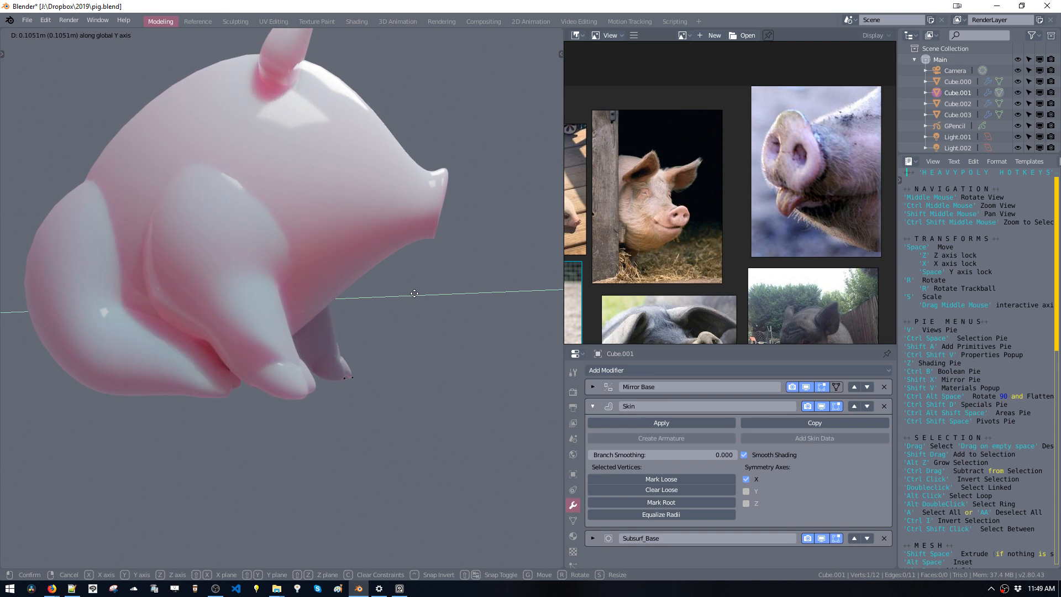
{"action": "key", "text": "z"}
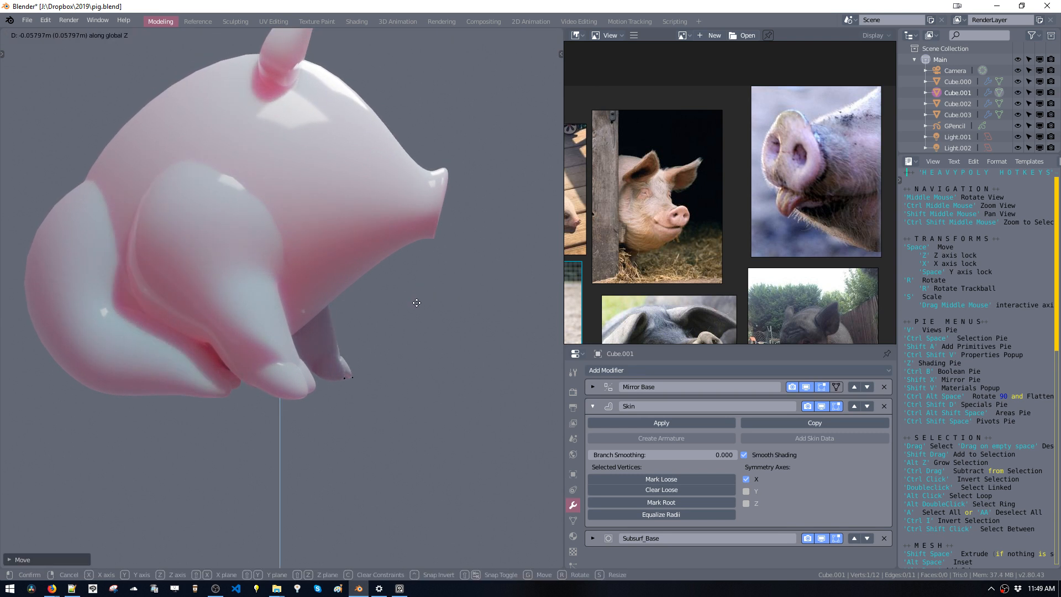
{"action": "left_click", "coordinate": [418, 305]}
{"action": "key", "text": "space"}
{"action": "key", "text": "space"}
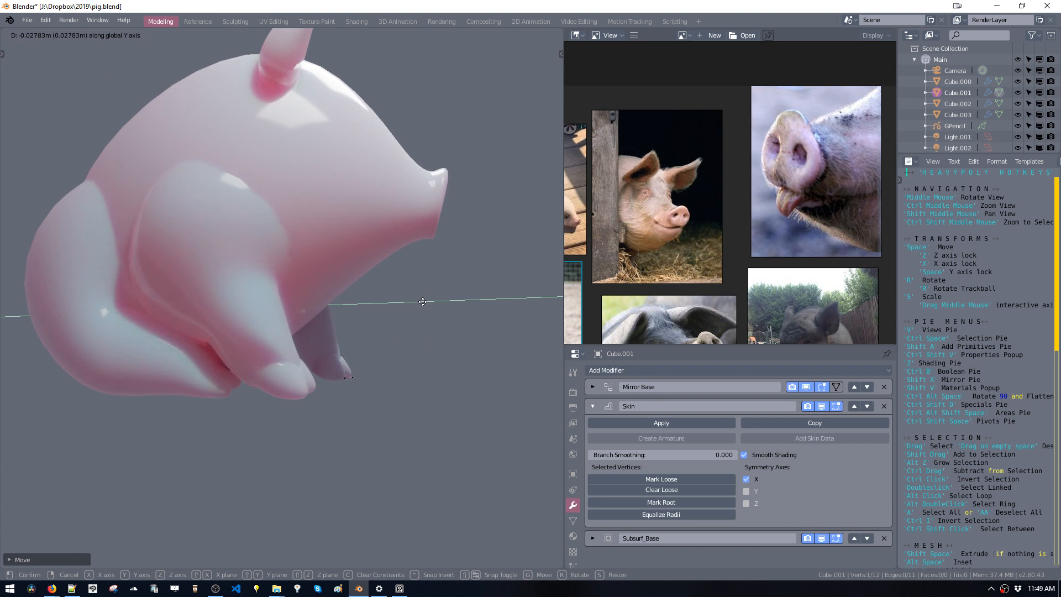
{"action": "left_click", "coordinate": [426, 304]}
{"action": "key", "text": "ctrl+space"}
{"action": "middle_click_drag", "start_coordinate": [465, 291], "coordinate": [311, 278]}
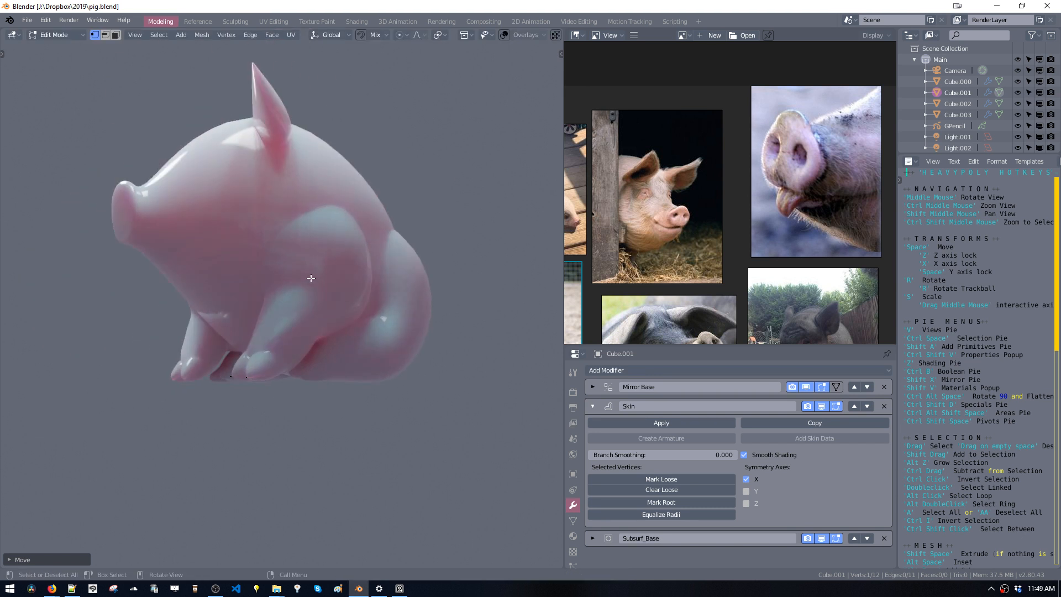
Move the selected front leg vertex along the Y axis and raise it about 0.01 m along Z.
{"action": "key", "text": "ctrl+space"}
{"action": "middle_click_drag", "start_coordinate": [352, 311], "coordinate": [315, 319]}
{"action": "key", "text": "ctrl+space"}
{"action": "middle_click_drag", "start_coordinate": [285, 250], "coordinate": [326, 265]}
{"action": "key", "text": "space"}
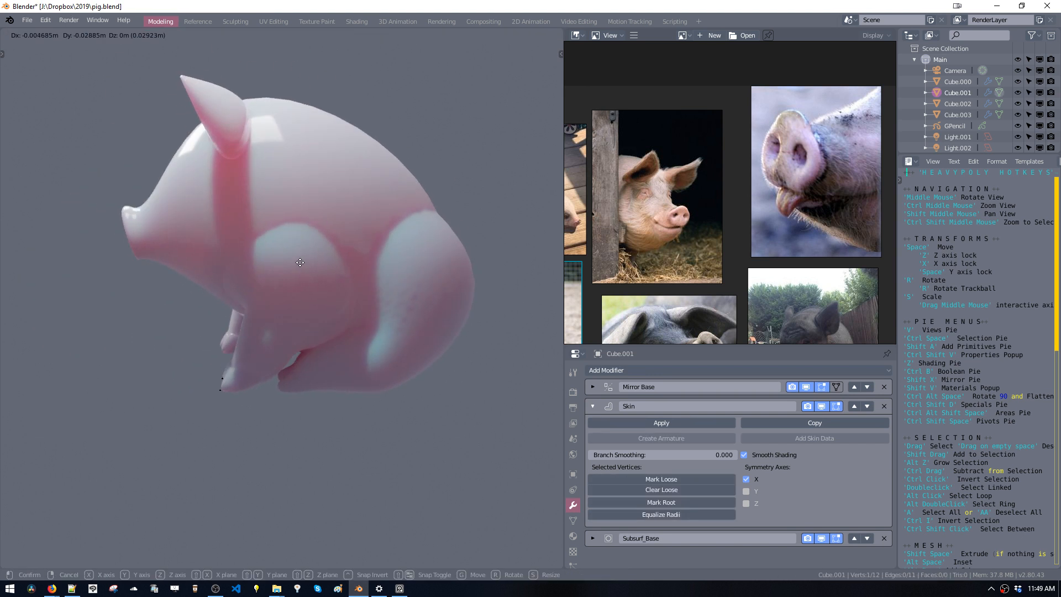
{"action": "key", "text": "space"}
{"action": "left_click", "coordinate": [325, 274]}
{"action": "key", "text": "space"}
{"action": "key", "text": "z"}
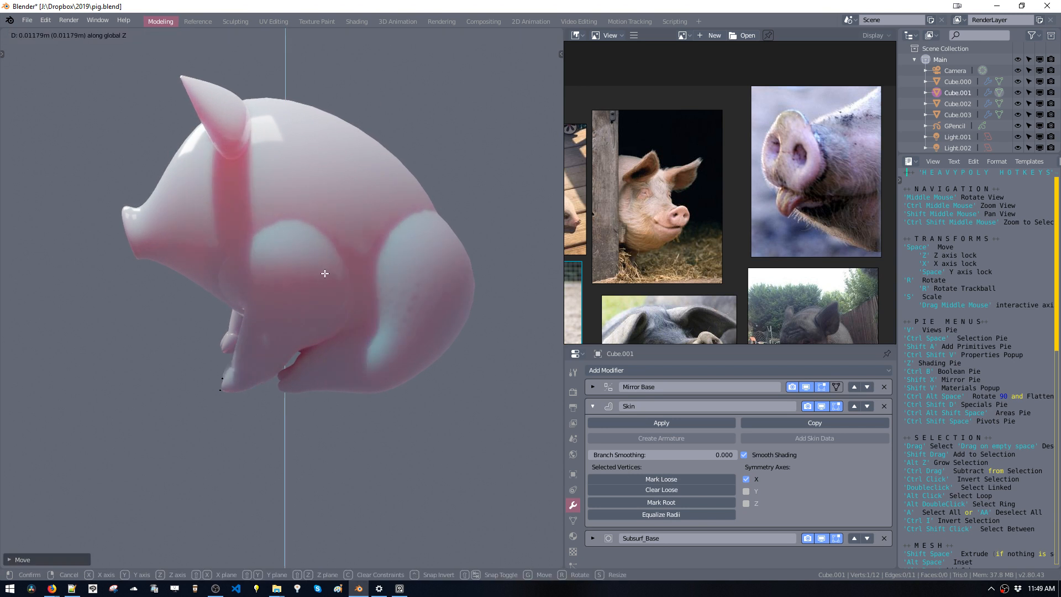
{"action": "left_click", "coordinate": [325, 275]}
Scale the selected front leg vertex's skin radius to about 0.91 and save the file.
{"action": "key", "text": "ctrl+a"}
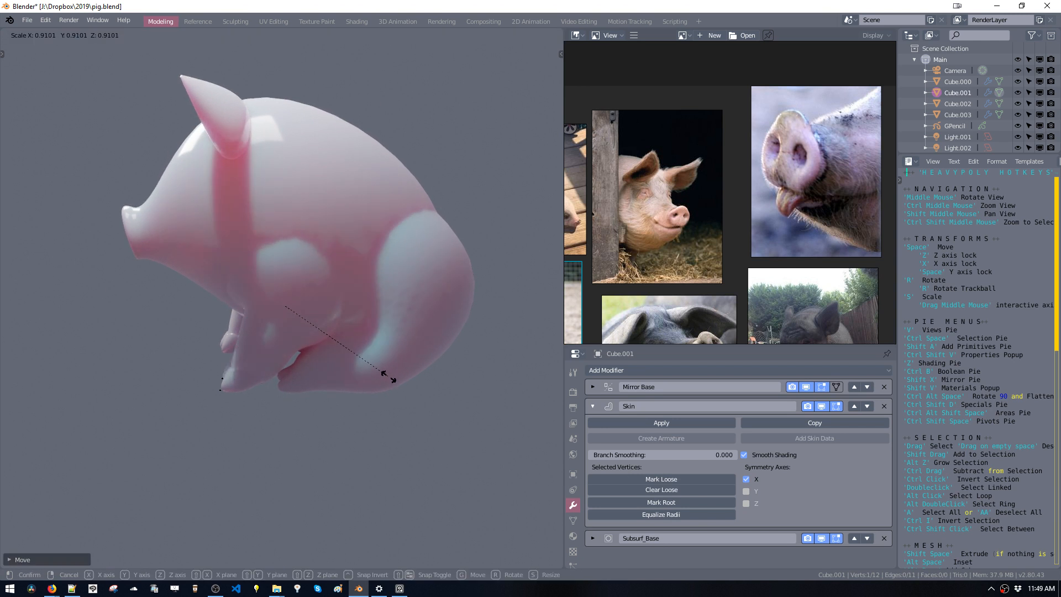
{"action": "left_click", "coordinate": [385, 373]}
{"action": "middle_click_drag", "start_coordinate": [393, 377], "coordinate": [441, 365]}
{"action": "key", "text": "ctrl+s"}
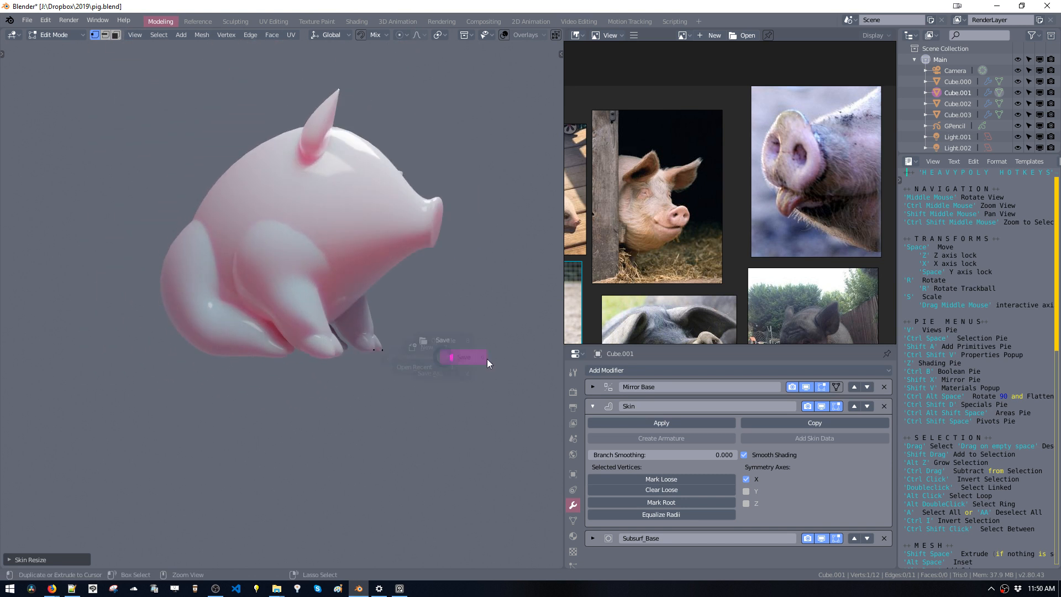
Return to Object Mode and set the Subsurf_Base viewport subdivisions of the body, Cube.000, to 4.
{"action": "middle_click_drag", "start_coordinate": [496, 340], "coordinate": [419, 310]}
{"action": "key", "text": "ctrl+space"}
{"action": "left_click", "coordinate": [425, 379]}
{"action": "middle_click_drag", "start_coordinate": [425, 381], "coordinate": [282, 353]}
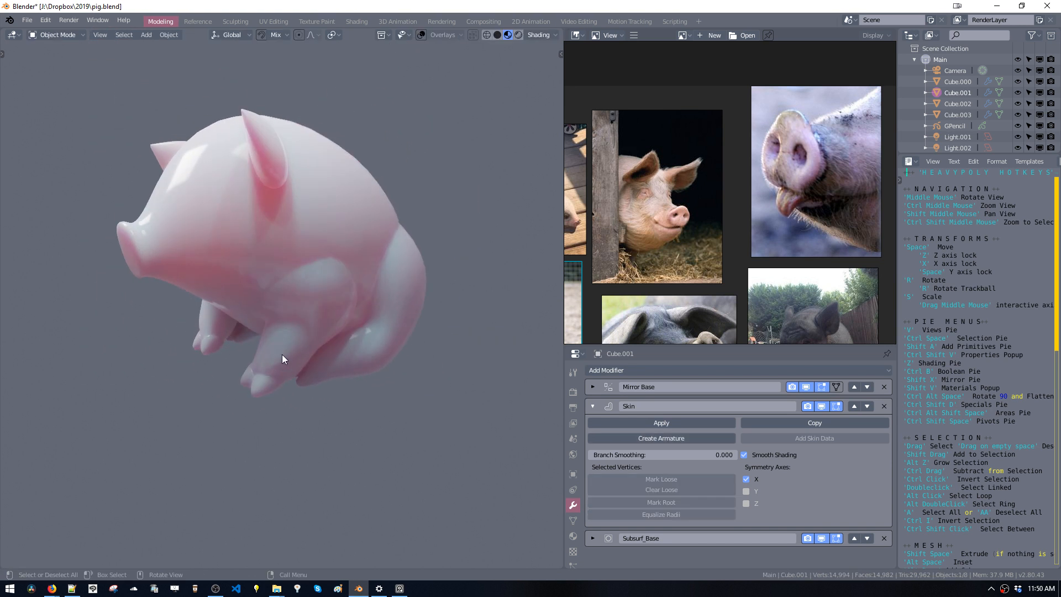
{"action": "middle_click_drag", "start_coordinate": [268, 289], "coordinate": [298, 323], "text": "shift"}
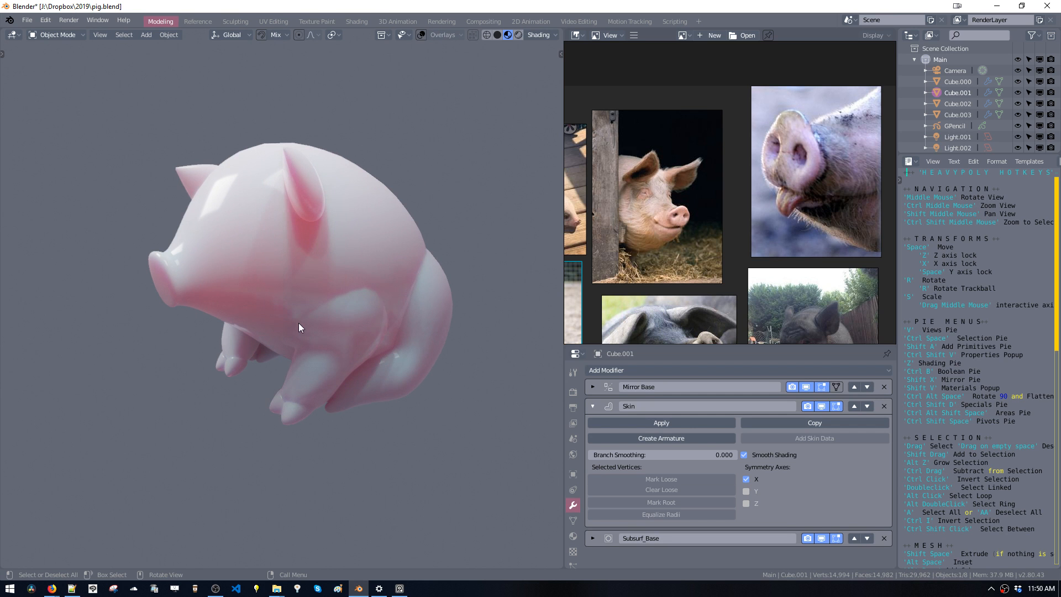
{"action": "left_click", "coordinate": [248, 235]}
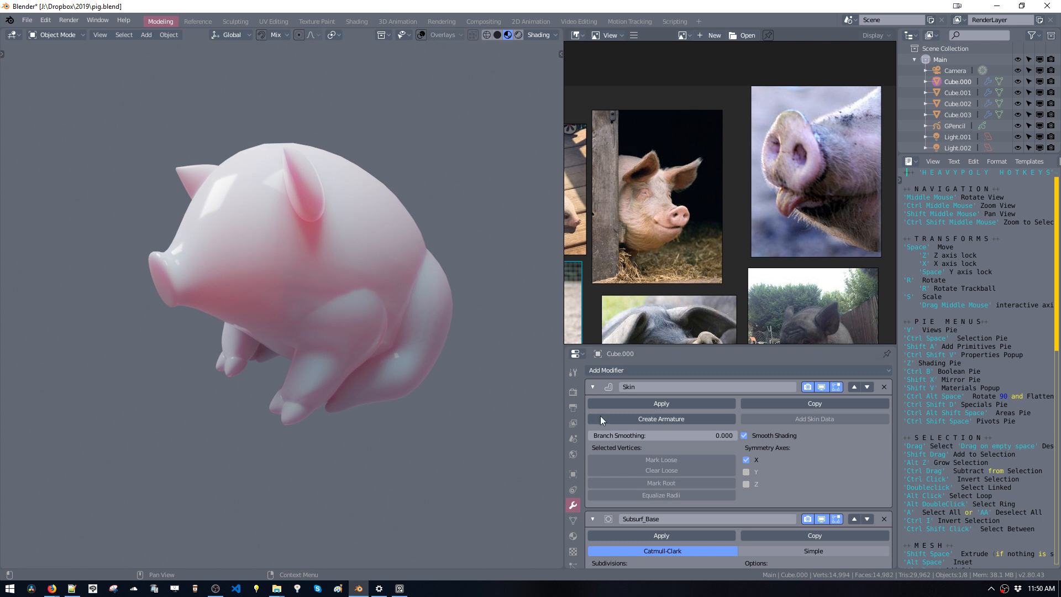
{"action": "scroll", "coordinate": [626, 474], "scroll_direction": "down", "scroll_amount": 2}
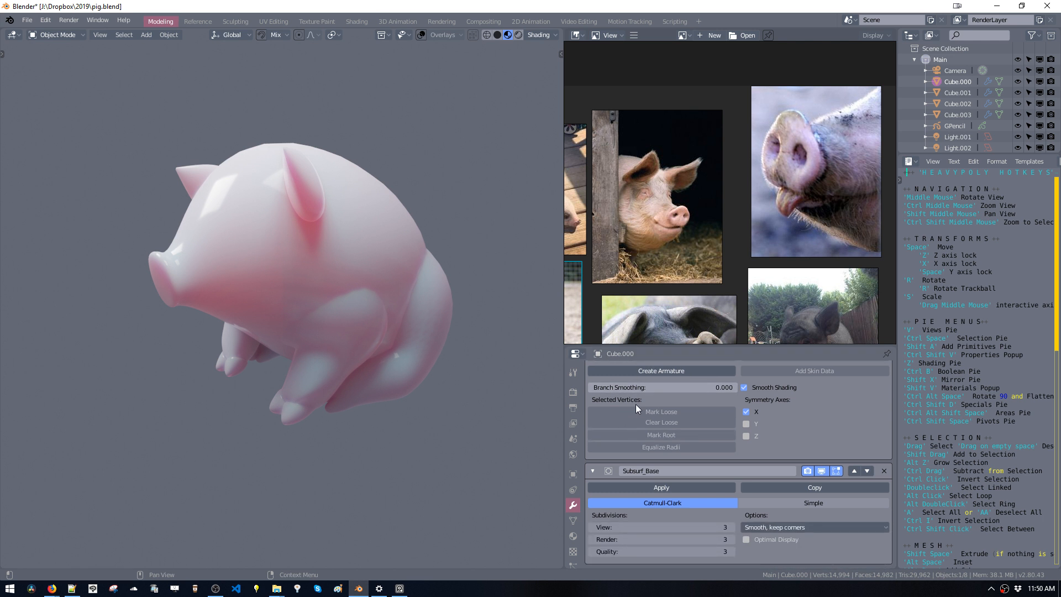
{"action": "left_click", "coordinate": [732, 528]}
Set the Subsurf_Base viewport subdivisions of the hind leg object, Cube.002, to 4.
{"action": "middle_click_drag", "start_coordinate": [335, 291], "coordinate": [320, 315]}
{"action": "left_click", "coordinate": [416, 322]}
{"action": "middle_click_drag", "start_coordinate": [416, 321], "coordinate": [391, 327]}
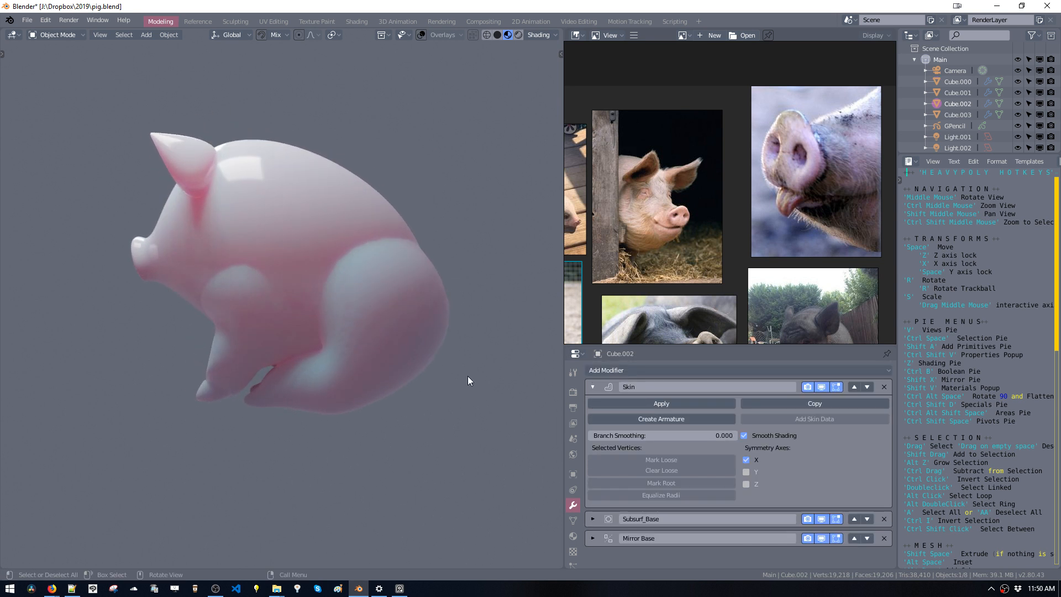
{"action": "left_click", "coordinate": [593, 519]}
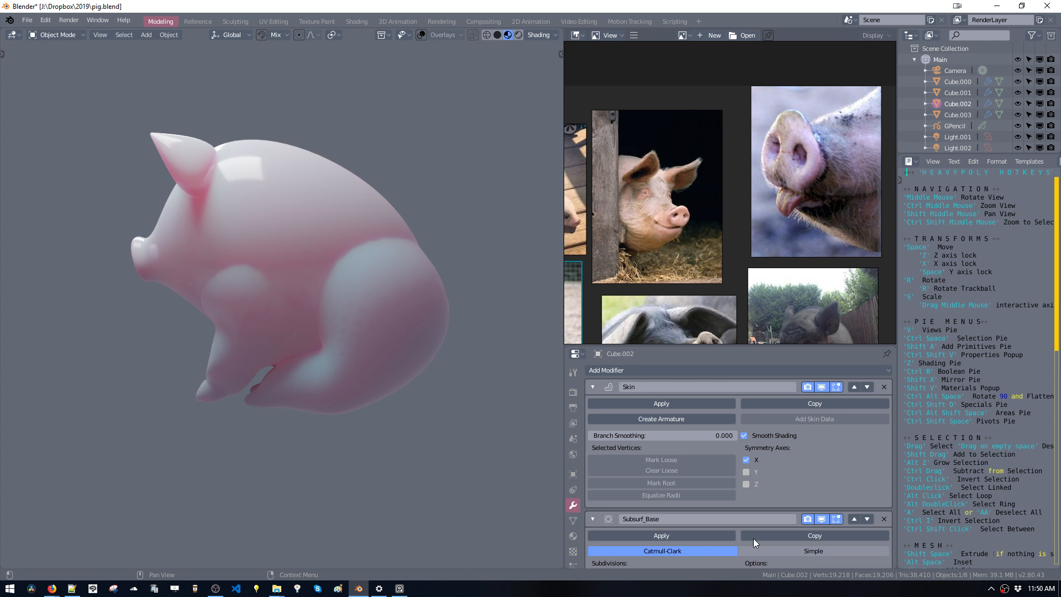
{"action": "scroll", "coordinate": [743, 520], "scroll_direction": "down", "scroll_amount": 3}
{"action": "left_click", "coordinate": [732, 508]}
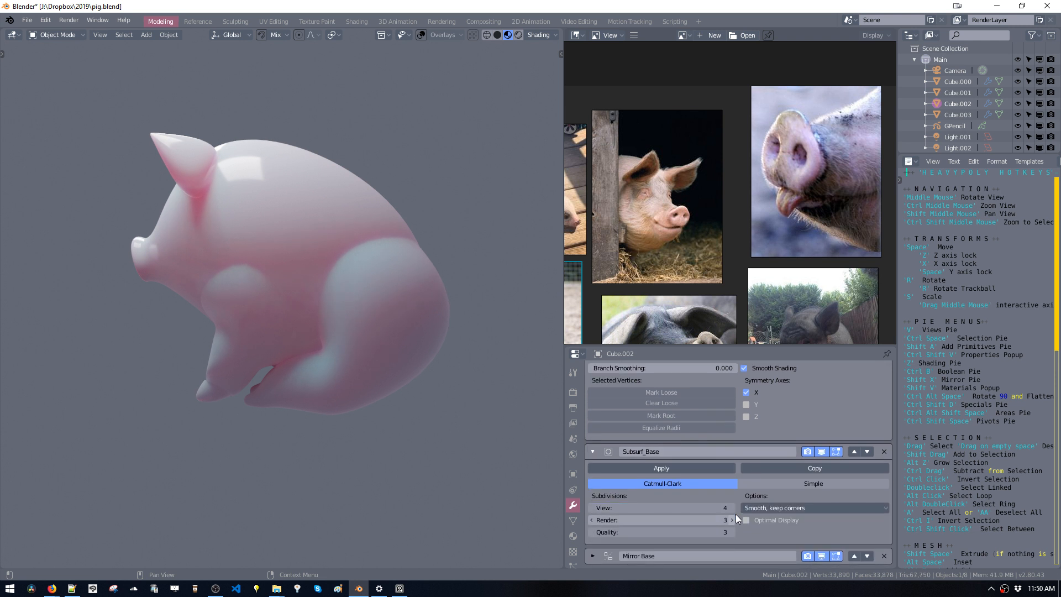
Set the Subsurf_Base viewport subdivisions of the front leg object, Cube.001, to 4.
{"action": "left_click", "coordinate": [258, 322]}
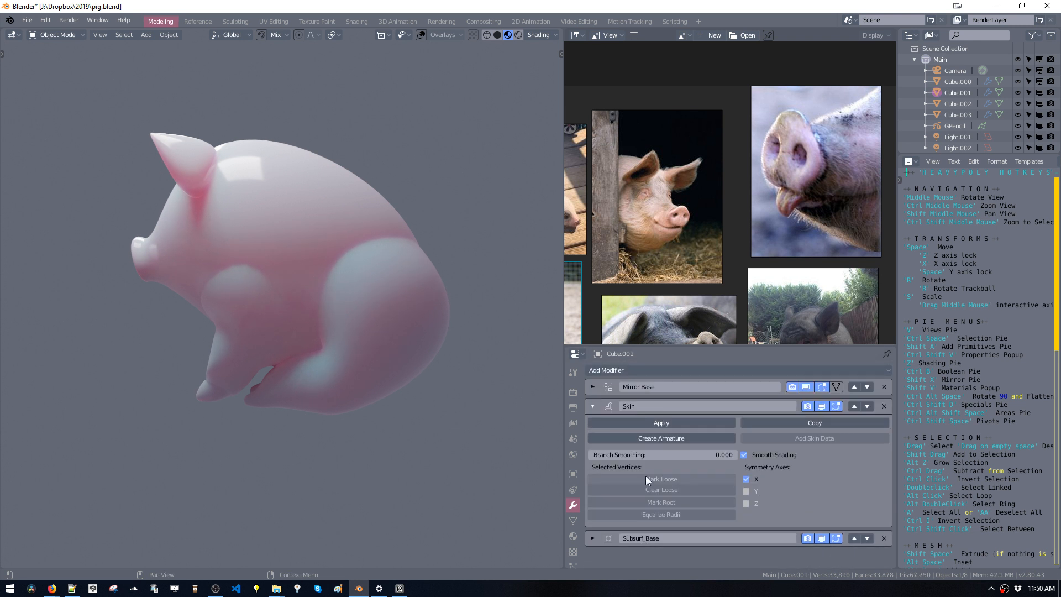
{"action": "left_click", "coordinate": [597, 539]}
{"action": "scroll", "coordinate": [737, 509], "scroll_direction": "down", "scroll_amount": 3}
{"action": "left_click", "coordinate": [731, 528]}
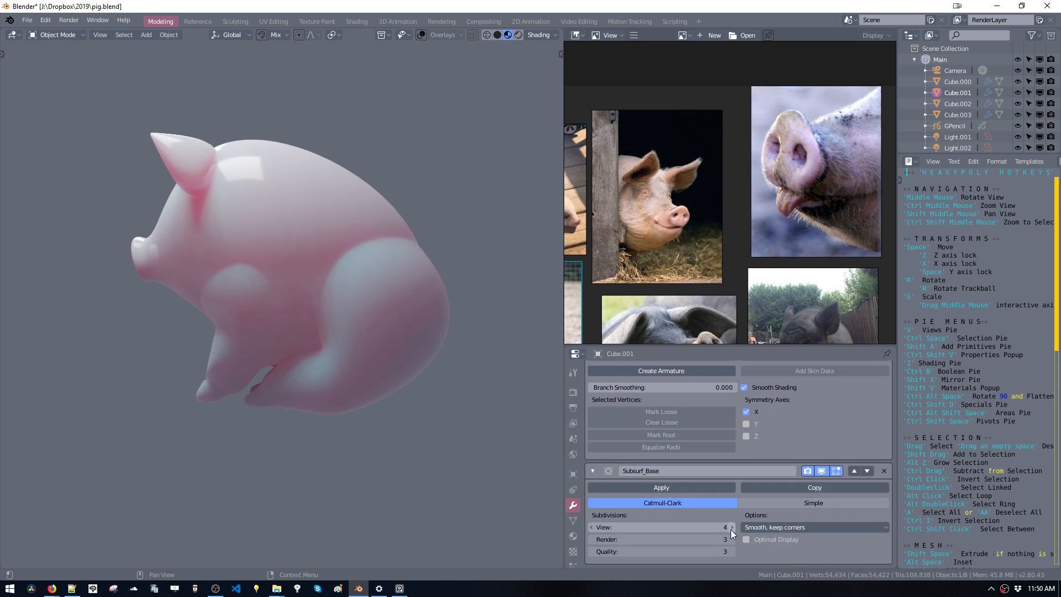
Check the smoothed pig from several angles and save pig.blend.
{"action": "middle_click_drag", "start_coordinate": [453, 359], "coordinate": [382, 332]}
{"action": "key", "text": "ctrl+space"}
{"action": "left_click", "coordinate": [429, 364]}
{"action": "key", "text": "ctrl+s"}
{"action": "mouse_move", "coordinate": [320, 282]}
{"action": "middle_mouse_down"}
{"action": "mouse_move", "coordinate": [375, 278]}
{"action": "mouse_move", "coordinate": [331, 277]}
{"action": "middle_mouse_up"}
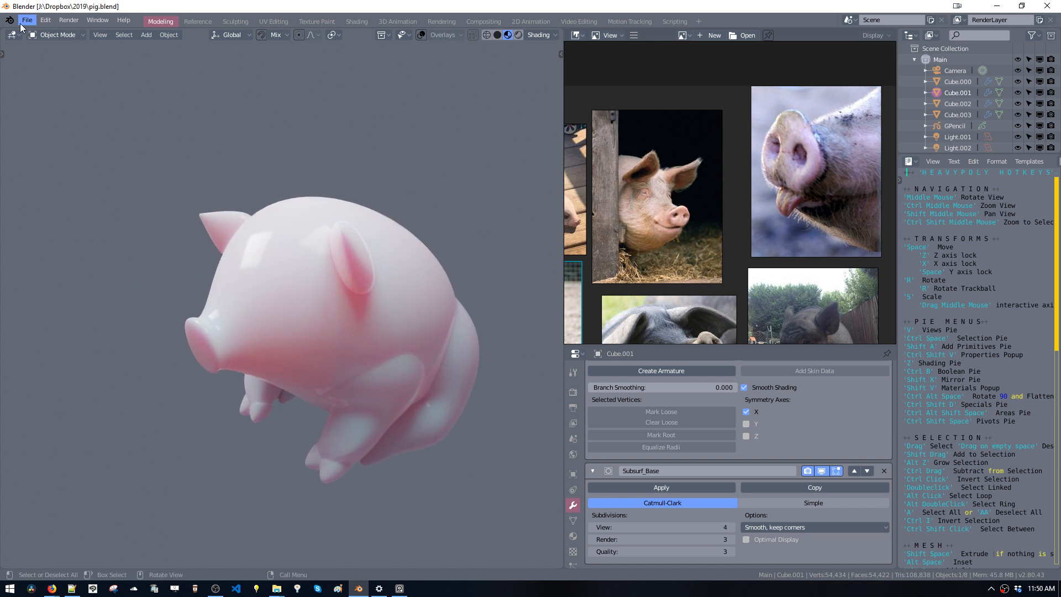
Select all the pig's parts and convert them to plain meshes, baking in their Skin and Subsurf modifiers.
{"action": "left_click_drag", "start_coordinate": [128, 163], "coordinate": [464, 455]}
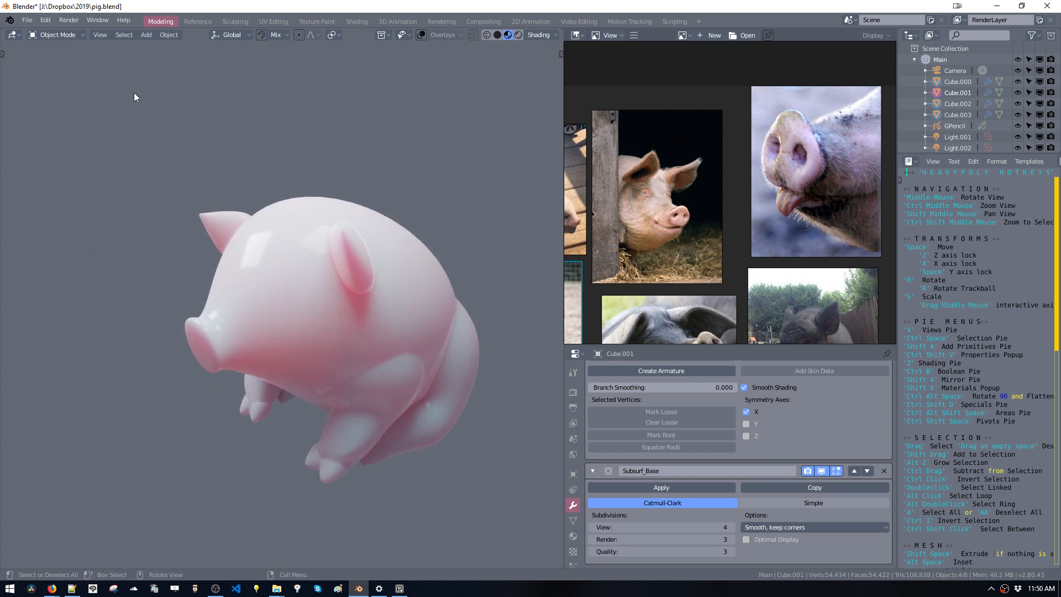
{"action": "left_click", "coordinate": [166, 35]}
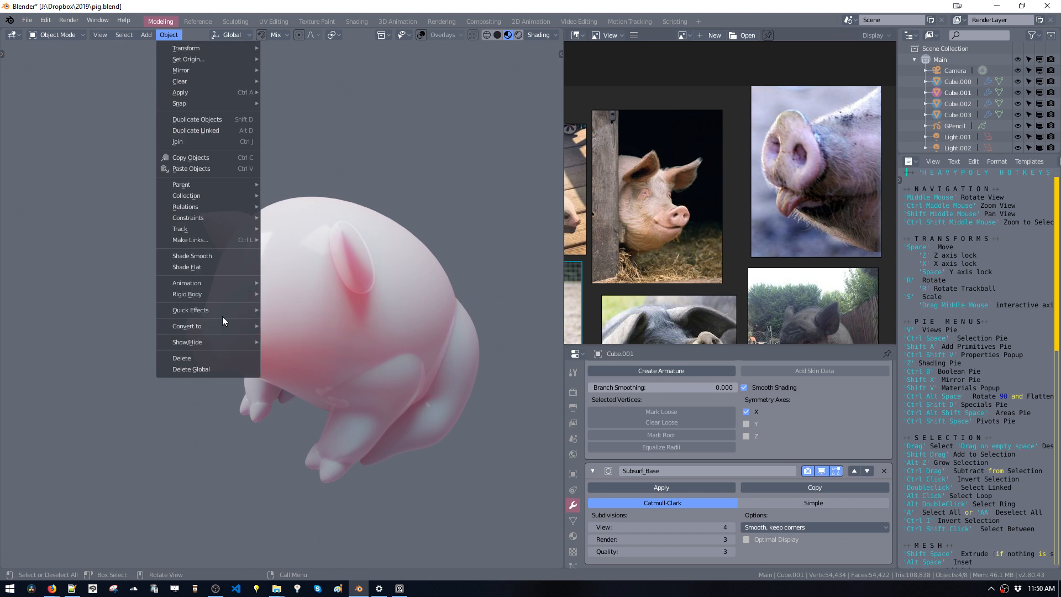
{"action": "mouse_move", "coordinate": [247, 327]}
{"action": "left_click", "coordinate": [293, 337]}
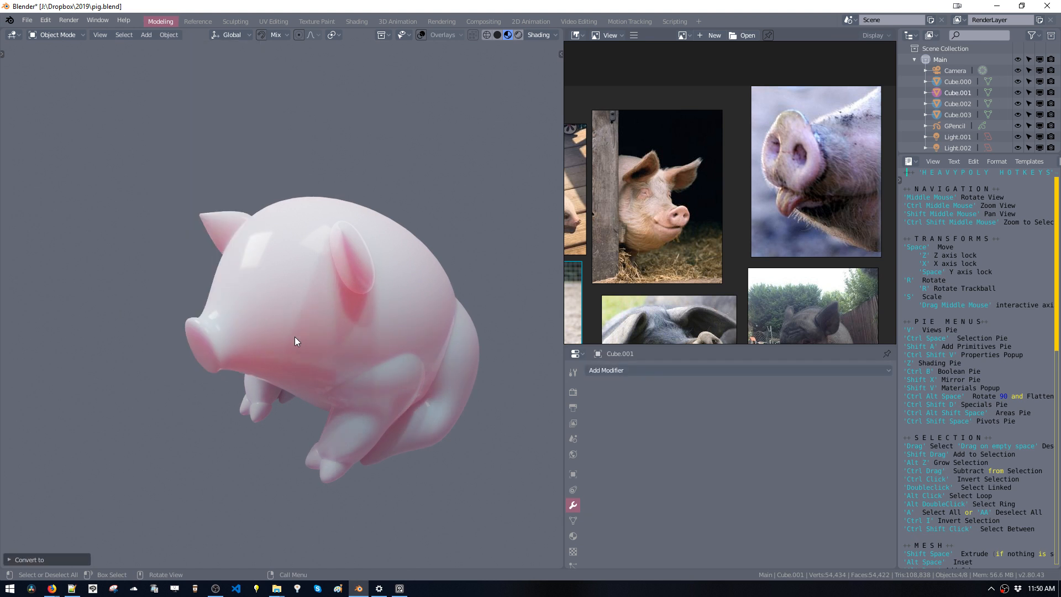
Turn the viewport overlays on and merge the front legs, Cube.001, into the body, Cube.000, with a Boolean Add.
{"action": "middle_click_drag", "start_coordinate": [342, 258], "coordinate": [379, 245]}
{"action": "key", "text": "z"}
{"action": "left_click", "coordinate": [367, 243]}
{"action": "left_click", "coordinate": [359, 344]}
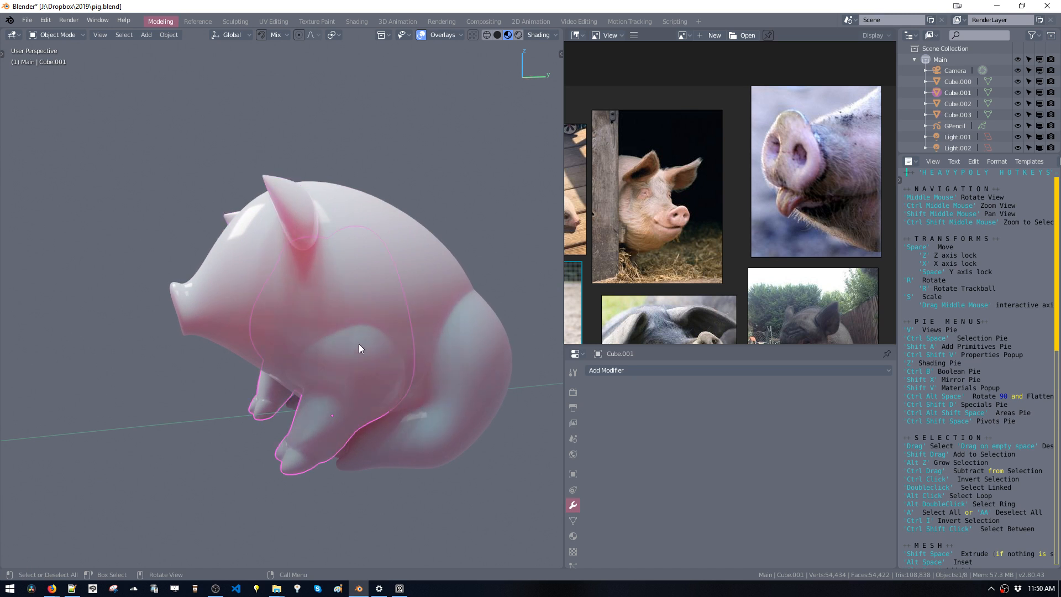
{"action": "left_click", "coordinate": [362, 295], "text": "ctrl"}
{"action": "key", "text": "ctrl+b"}
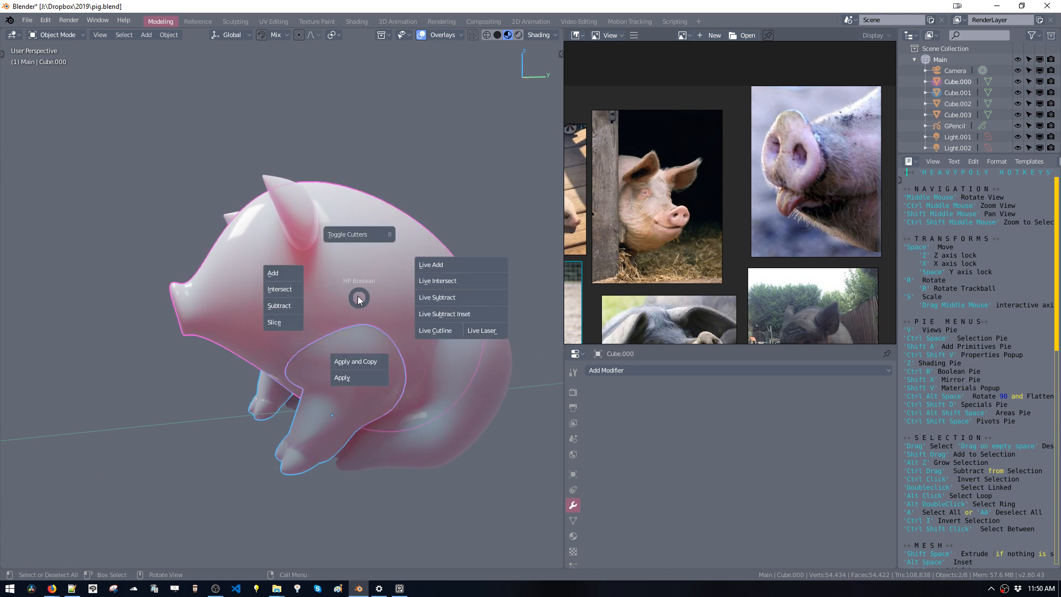
{"action": "left_click", "coordinate": [293, 273]}
Merge the hind legs, Cube.002, into the body, Cube.000, with a Boolean Add.
{"action": "middle_click_drag", "start_coordinate": [384, 340], "coordinate": [330, 303]}
{"action": "left_click", "coordinate": [330, 305], "text": "ctrl"}
{"action": "key", "text": "ctrl+b"}
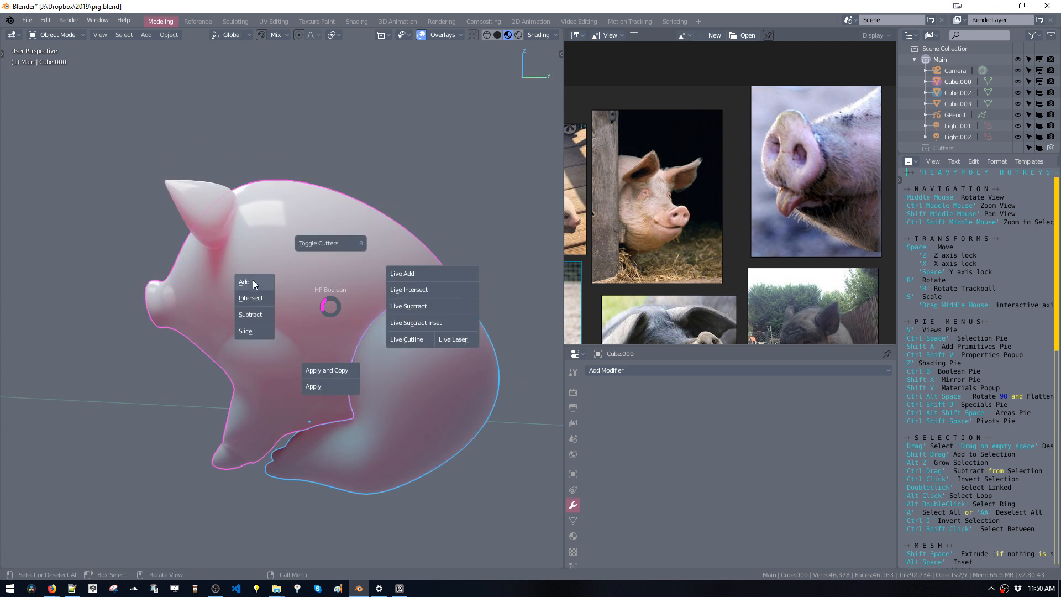
{"action": "left_click", "coordinate": [253, 280]}
Examine the merged body's wireframe around the leg joints in Edit Mode, then return to Object Mode.
{"action": "middle_click_drag", "start_coordinate": [266, 282], "coordinate": [287, 289]}
{"action": "key", "text": "Tab"}
{"action": "left_click", "coordinate": [303, 314]}
{"action": "middle_click", "coordinate": [325, 317], "text": "ctrl+shift"}
{"action": "mouse_move", "coordinate": [475, 354]}
{"action": "middle_mouse_down", "text": "shift"}
{"action": "mouse_move", "coordinate": [281, 244]}
{"action": "mouse_move", "coordinate": [367, 254]}
{"action": "mouse_move", "coordinate": [391, 346]}
{"action": "mouse_move", "coordinate": [396, 475]}
{"action": "middle_mouse_up", "text": "shift"}
{"action": "middle_click_drag", "start_coordinate": [380, 349], "coordinate": [393, 543], "text": "ctrl"}
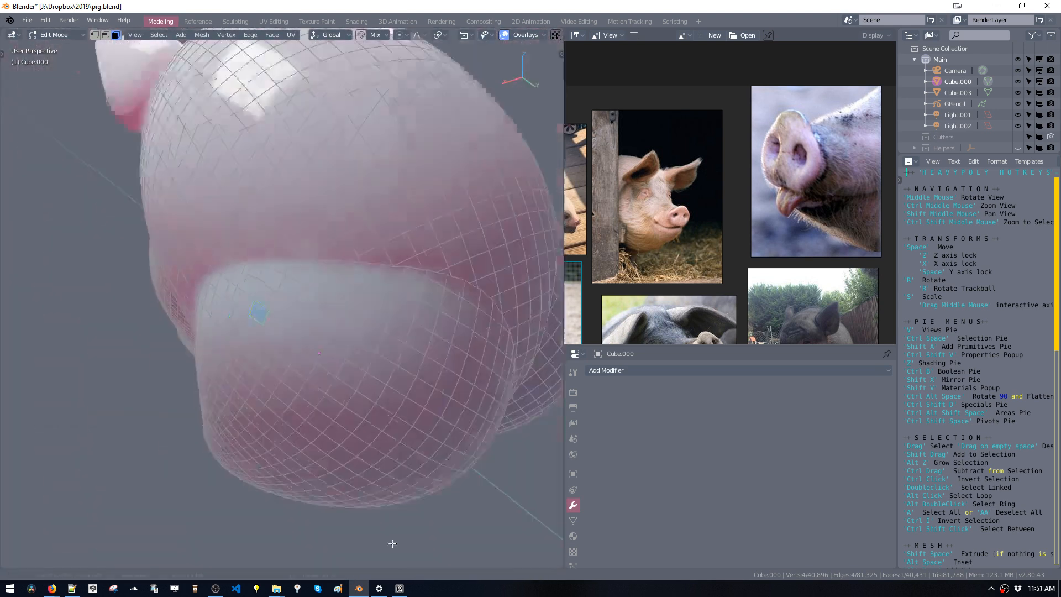
{"action": "mouse_move", "coordinate": [342, 339]}
{"action": "middle_mouse_down"}
{"action": "mouse_move", "coordinate": [414, 334]}
{"action": "mouse_move", "coordinate": [384, 304]}
{"action": "mouse_move", "coordinate": [398, 252]}
{"action": "mouse_move", "coordinate": [393, 215]}
{"action": "mouse_move", "coordinate": [403, 260]}
{"action": "mouse_move", "coordinate": [366, 343]}
{"action": "mouse_move", "coordinate": [363, 256]}
{"action": "middle_mouse_up"}
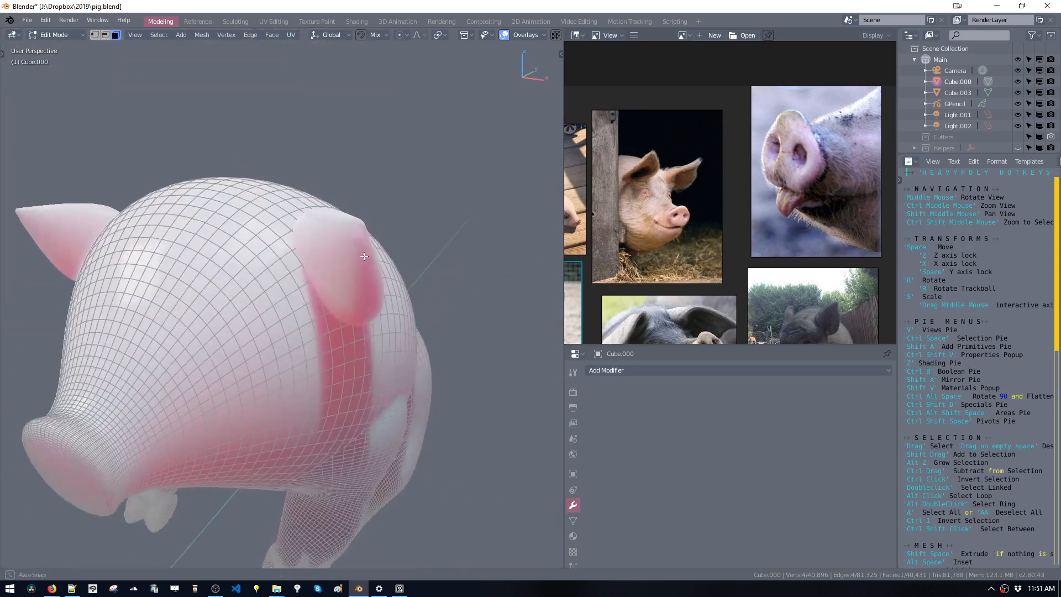
{"action": "key", "text": "Tab"}
Select the ears object, Cube.003, enter Sculpt Mode, and show the list of sculpting brushes.
{"action": "left_click", "coordinate": [344, 289]}
{"action": "left_click", "coordinate": [281, 300], "text": "shift"}
{"action": "middle_click_drag", "start_coordinate": [354, 307], "coordinate": [317, 274]}
{"action": "mouse_move", "coordinate": [333, 230]}
{"action": "middle_mouse_down"}
{"action": "mouse_move", "coordinate": [367, 227]}
{"action": "mouse_move", "coordinate": [331, 261]}
{"action": "mouse_move", "coordinate": [360, 265]}
{"action": "mouse_move", "coordinate": [374, 302]}
{"action": "middle_mouse_up"}
{"action": "left_click", "coordinate": [398, 240]}
{"action": "key", "text": "ctrl+Tab"}
{"action": "left_click", "coordinate": [413, 297]}
{"action": "mouse_move", "coordinate": [319, 259]}
{"action": "left_mouse_down"}
{"action": "mouse_move", "coordinate": [336, 280]}
{"action": "mouse_move", "coordinate": [325, 290]}
{"action": "left_mouse_up"}
{"action": "key", "text": "t"}
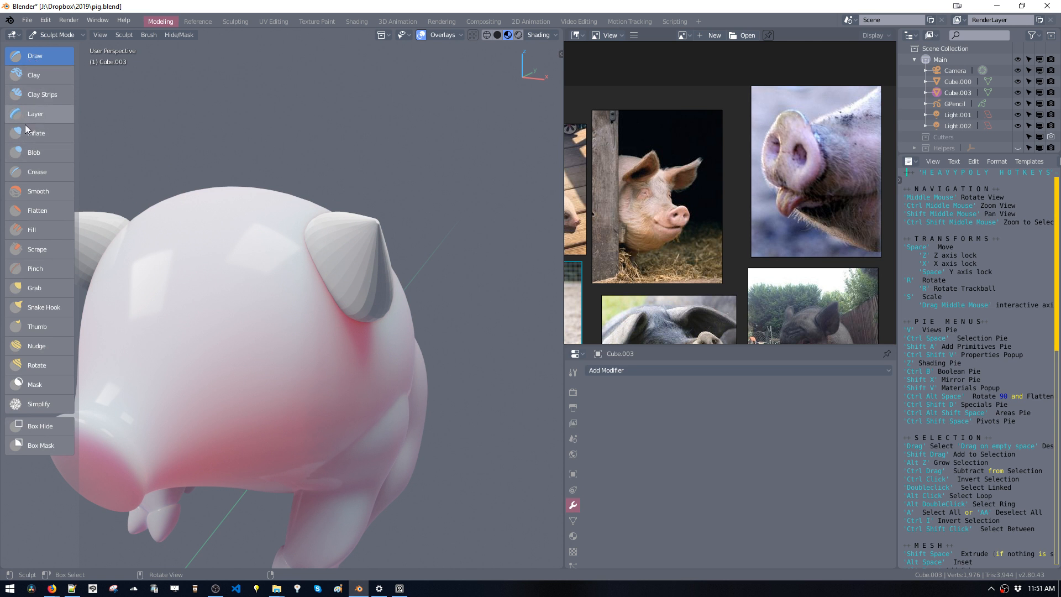
Try to hollow the inside of the ears with the Blob brush and check them in Object Mode.
{"action": "left_click", "coordinate": [24, 158]}
{"action": "middle_click_drag", "start_coordinate": [255, 258], "coordinate": [352, 260]}
{"action": "mouse_move", "coordinate": [352, 260]}
{"action": "left_mouse_down"}
{"action": "mouse_move", "coordinate": [349, 247]}
{"action": "mouse_move", "coordinate": [393, 248]}
{"action": "mouse_move", "coordinate": [355, 225]}
{"action": "mouse_move", "coordinate": [406, 214]}
{"action": "mouse_move", "coordinate": [389, 243]}
{"action": "mouse_move", "coordinate": [400, 247]}
{"action": "mouse_move", "coordinate": [350, 251]}
{"action": "left_mouse_up"}
{"action": "middle_click_drag", "start_coordinate": [350, 252], "coordinate": [358, 287]}
{"action": "mouse_move", "coordinate": [357, 287]}
{"action": "left_mouse_down"}
{"action": "mouse_move", "coordinate": [361, 243]}
{"action": "mouse_move", "coordinate": [388, 246]}
{"action": "mouse_move", "coordinate": [337, 237]}
{"action": "mouse_move", "coordinate": [381, 271]}
{"action": "mouse_move", "coordinate": [370, 235]}
{"action": "mouse_move", "coordinate": [383, 249]}
{"action": "mouse_move", "coordinate": [410, 225]}
{"action": "mouse_move", "coordinate": [380, 272]}
{"action": "left_mouse_up"}
{"action": "mouse_move", "coordinate": [380, 271]}
{"action": "middle_mouse_down"}
{"action": "mouse_move", "coordinate": [294, 258]}
{"action": "mouse_move", "coordinate": [243, 276]}
{"action": "mouse_move", "coordinate": [291, 277]}
{"action": "mouse_move", "coordinate": [224, 246]}
{"action": "mouse_move", "coordinate": [241, 268]}
{"action": "mouse_move", "coordinate": [144, 265]}
{"action": "mouse_move", "coordinate": [159, 290]}
{"action": "mouse_move", "coordinate": [137, 247]}
{"action": "mouse_move", "coordinate": [155, 217]}
{"action": "mouse_move", "coordinate": [254, 216]}
{"action": "mouse_move", "coordinate": [293, 186]}
{"action": "mouse_move", "coordinate": [250, 235]}
{"action": "mouse_move", "coordinate": [261, 293]}
{"action": "mouse_move", "coordinate": [239, 286]}
{"action": "mouse_move", "coordinate": [317, 251]}
{"action": "mouse_move", "coordinate": [343, 255]}
{"action": "mouse_move", "coordinate": [290, 258]}
{"action": "mouse_move", "coordinate": [322, 262]}
{"action": "mouse_move", "coordinate": [357, 246]}
{"action": "mouse_move", "coordinate": [373, 287]}
{"action": "mouse_move", "coordinate": [294, 273]}
{"action": "middle_mouse_up"}
{"action": "key", "text": "Tab"}
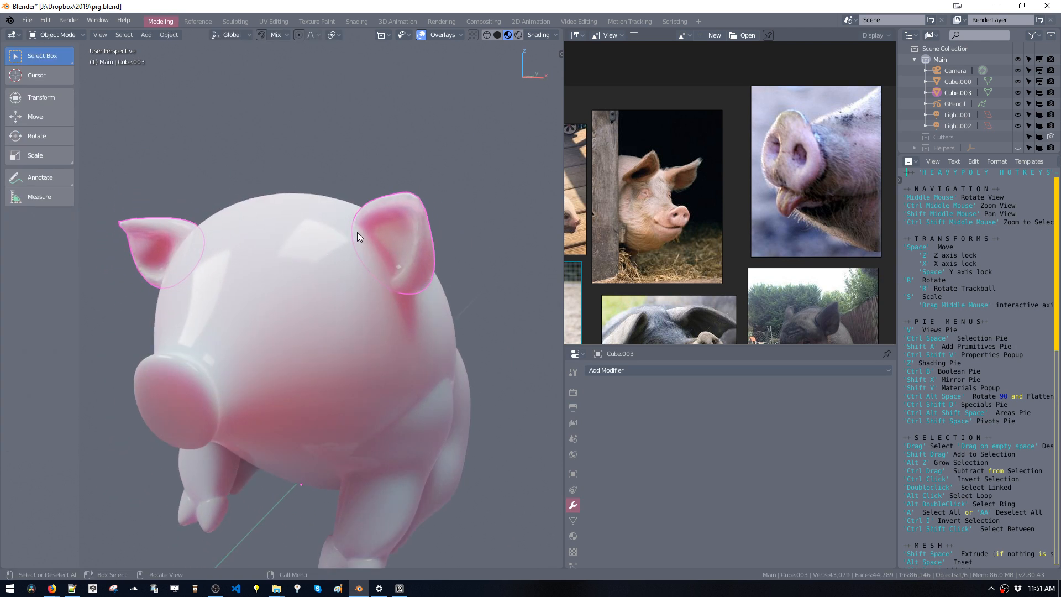
{"action": "mouse_move", "coordinate": [357, 232]}
{"action": "middle_mouse_down"}
{"action": "mouse_move", "coordinate": [323, 256]}
{"action": "mouse_move", "coordinate": [348, 244]}
{"action": "middle_mouse_up"}
Return to Sculpt Mode and undo all the Blob brush strokes on the ears.
{"action": "key", "text": "Tab"}
{"action": "key", "text": "ctrl+z"}
{"action": "key", "text": "ctrl+z"}
{"action": "key", "text": "ctrl+z"}
{"action": "key", "text": "ctrl+z"}
{"action": "key", "text": "ctrl+z"}
{"action": "key", "text": "ctrl+z"}
{"action": "key", "text": "ctrl+z"}
{"action": "key", "text": "ctrl+z"}
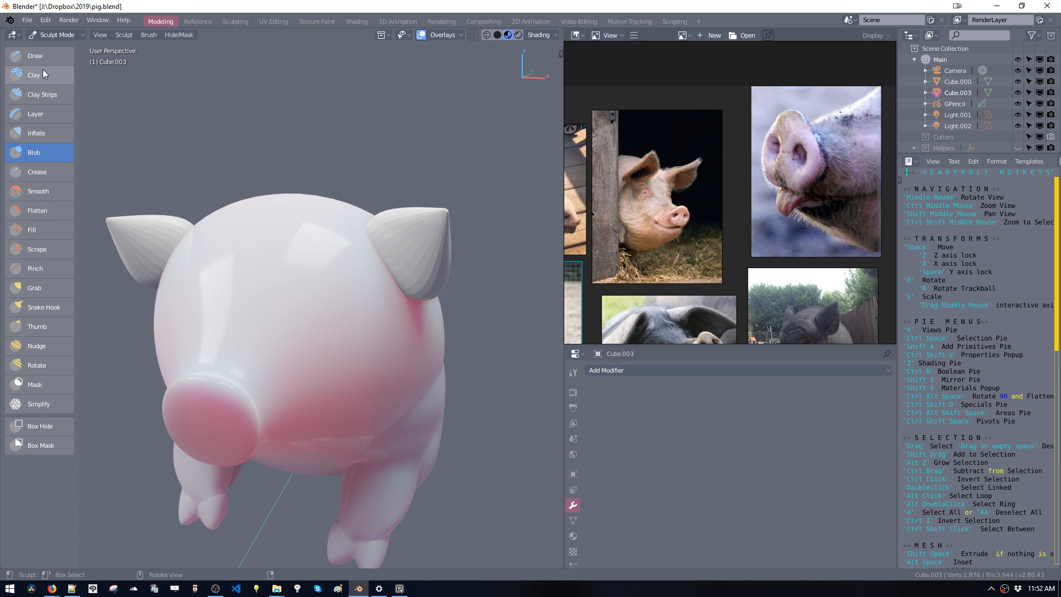
Resize the Grab brush and push in the front face of the ear to form a hollow.
{"action": "left_click", "coordinate": [31, 285]}
{"action": "key", "text": "f"}
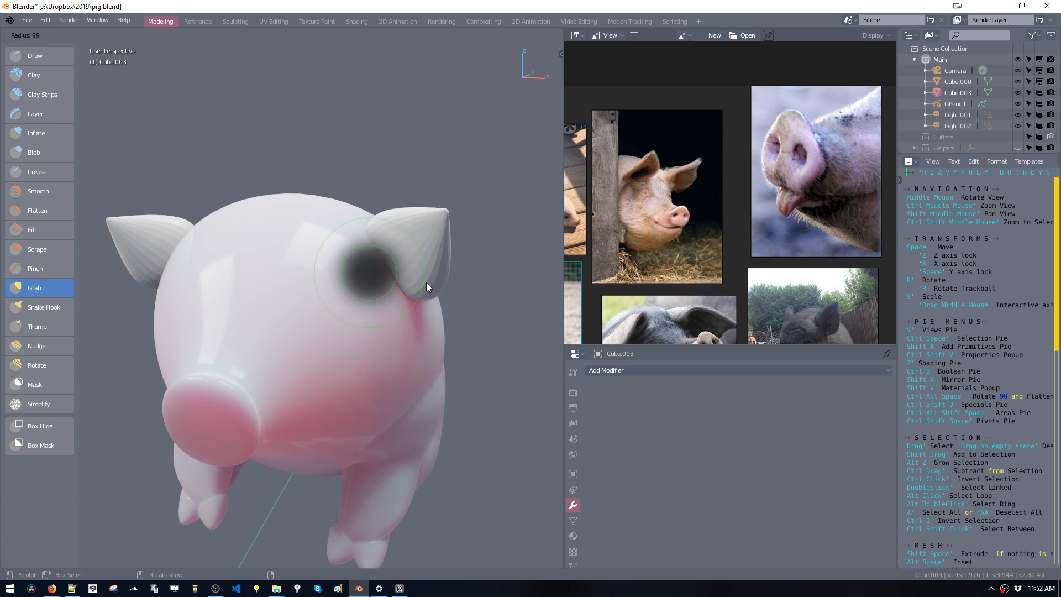
{"action": "left_click", "coordinate": [429, 284]}
{"action": "mouse_move", "coordinate": [429, 288]}
{"action": "left_mouse_down"}
{"action": "mouse_move", "coordinate": [398, 270]}
{"action": "mouse_move", "coordinate": [409, 260]}
{"action": "mouse_move", "coordinate": [384, 252]}
{"action": "mouse_move", "coordinate": [392, 244]}
{"action": "mouse_move", "coordinate": [406, 267]}
{"action": "mouse_move", "coordinate": [422, 237]}
{"action": "left_mouse_up"}
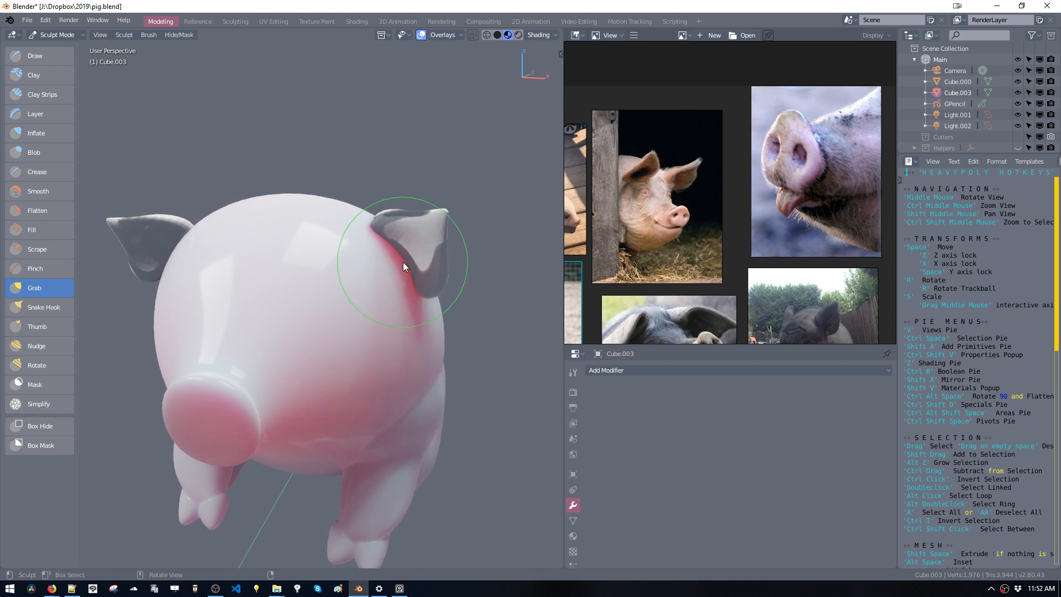
{"action": "mouse_move", "coordinate": [413, 245]}
{"action": "left_mouse_down"}
{"action": "mouse_move", "coordinate": [413, 256]}
{"action": "mouse_move", "coordinate": [426, 238]}
{"action": "left_mouse_up"}
Switch the viewport to Solid shading and refine the hollow and lower edge of the ear with Grab strokes.
{"action": "mouse_move", "coordinate": [426, 237]}
{"action": "middle_mouse_down"}
{"action": "mouse_move", "coordinate": [436, 187]}
{"action": "mouse_move", "coordinate": [313, 231]}
{"action": "mouse_move", "coordinate": [329, 243]}
{"action": "mouse_move", "coordinate": [408, 240]}
{"action": "mouse_move", "coordinate": [422, 200]}
{"action": "mouse_move", "coordinate": [448, 224]}
{"action": "mouse_move", "coordinate": [432, 225]}
{"action": "middle_mouse_up"}
{"action": "key", "text": "z"}
{"action": "left_click", "coordinate": [422, 177]}
{"action": "middle_click_drag", "start_coordinate": [210, 233], "coordinate": [319, 228]}
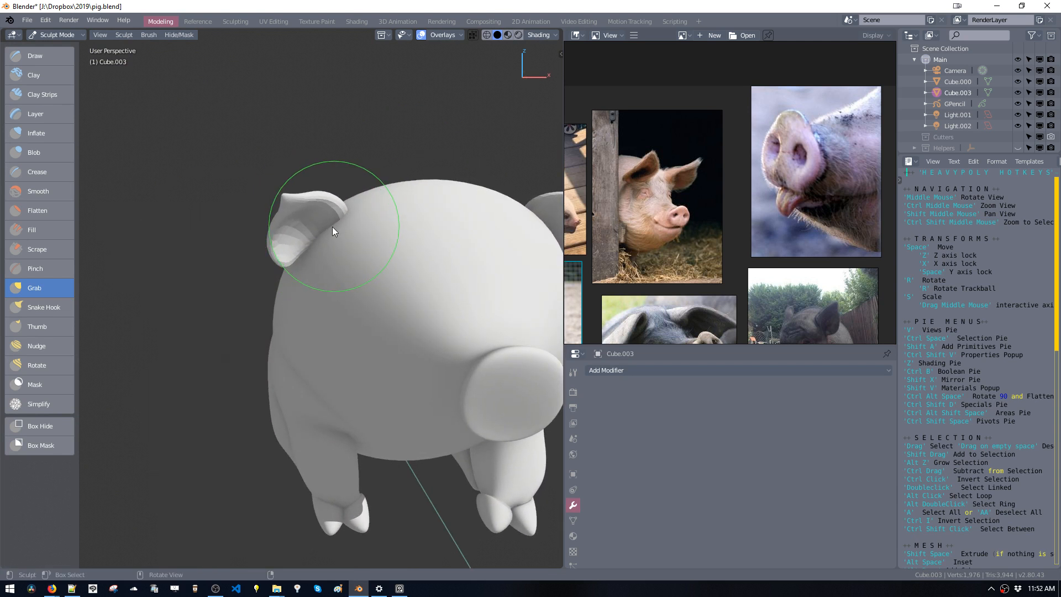
{"action": "middle_click_drag", "start_coordinate": [332, 226], "coordinate": [340, 205]}
{"action": "left_click_drag", "start_coordinate": [340, 206], "coordinate": [330, 204]}
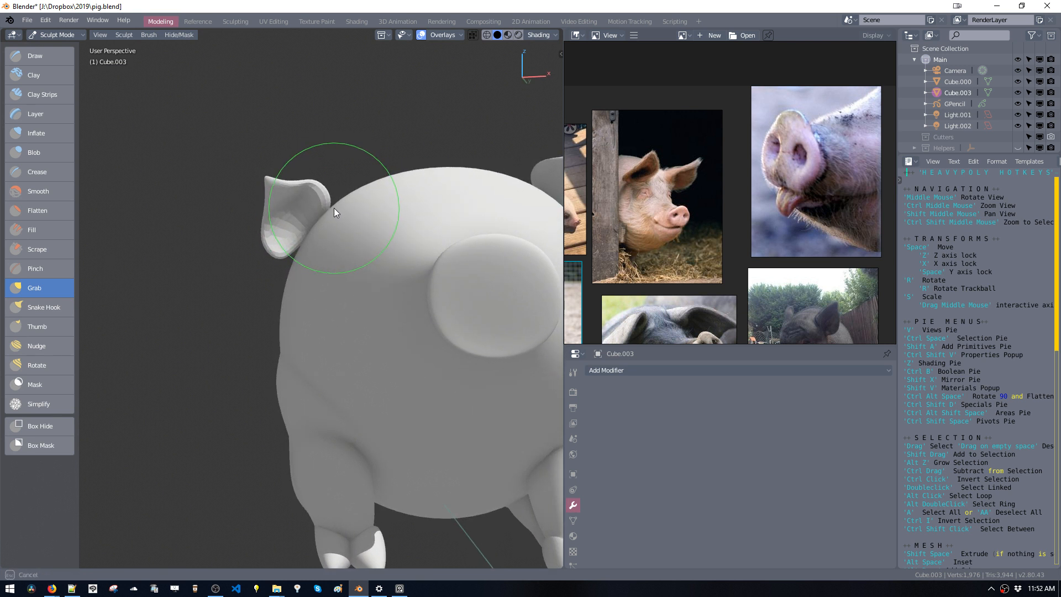
{"action": "left_click_drag", "start_coordinate": [300, 239], "coordinate": [304, 243]}
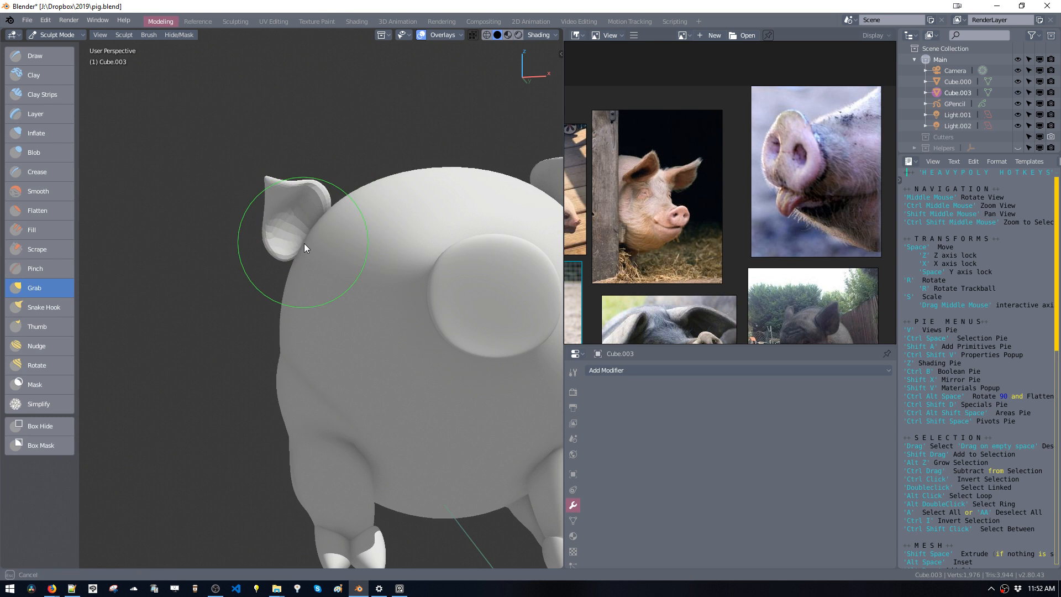
{"action": "mouse_move", "coordinate": [289, 229]}
{"action": "middle_mouse_down"}
{"action": "mouse_move", "coordinate": [383, 221]}
{"action": "mouse_move", "coordinate": [435, 289]}
{"action": "mouse_move", "coordinate": [399, 286]}
{"action": "mouse_move", "coordinate": [337, 241]}
{"action": "middle_mouse_up"}
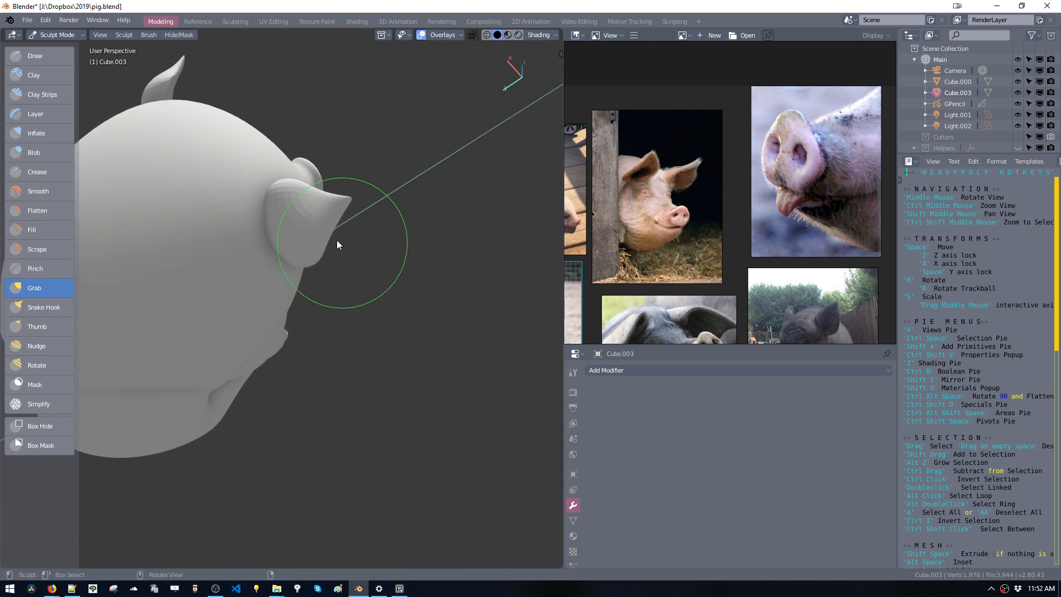
{"action": "mouse_move", "coordinate": [291, 200]}
{"action": "middle_mouse_down"}
{"action": "mouse_move", "coordinate": [320, 184]}
{"action": "mouse_move", "coordinate": [165, 141]}
{"action": "mouse_move", "coordinate": [191, 178]}
{"action": "mouse_move", "coordinate": [245, 185]}
{"action": "mouse_move", "coordinate": [214, 185]}
{"action": "mouse_move", "coordinate": [190, 203]}
{"action": "mouse_move", "coordinate": [257, 230]}
{"action": "mouse_move", "coordinate": [303, 224]}
{"action": "mouse_move", "coordinate": [306, 193]}
{"action": "middle_mouse_up"}
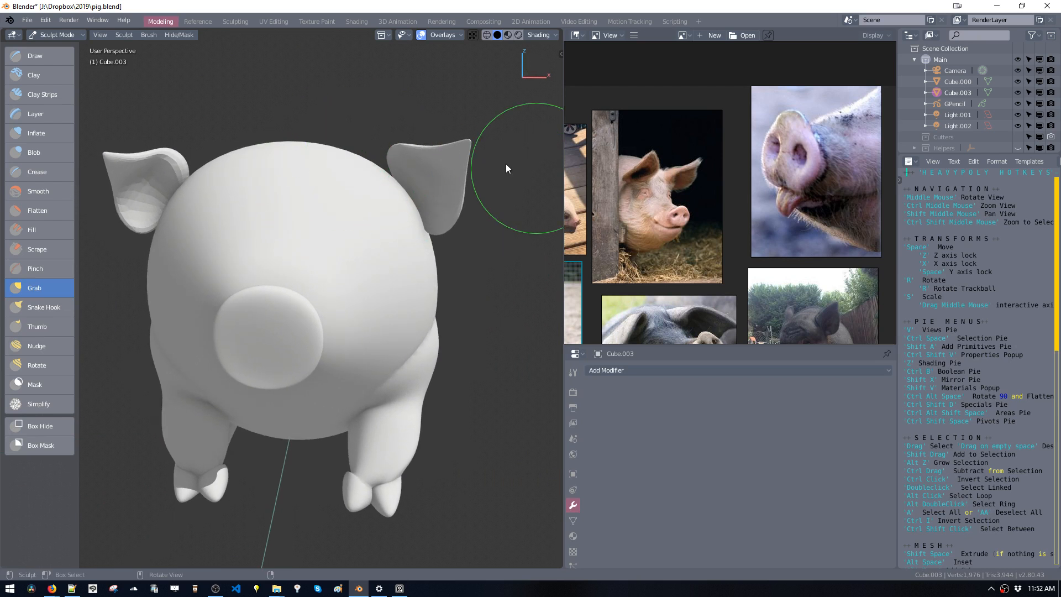
Reduce the Grab brush radius and adjust the ear's inner edge, checking its shape from several angles.
{"action": "mouse_move", "coordinate": [398, 167]}
{"action": "middle_mouse_down"}
{"action": "mouse_move", "coordinate": [416, 176]}
{"action": "mouse_move", "coordinate": [438, 217]}
{"action": "middle_mouse_up"}
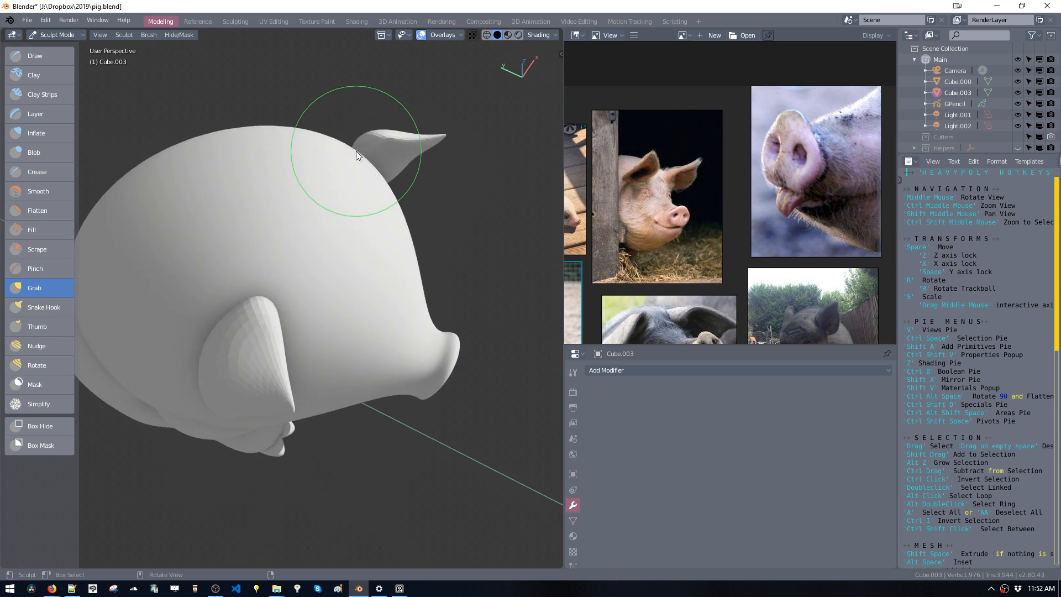
{"action": "mouse_move", "coordinate": [356, 151]}
{"action": "middle_mouse_down", "text": "shift"}
{"action": "mouse_move", "coordinate": [341, 276]}
{"action": "mouse_move", "coordinate": [303, 246]}
{"action": "mouse_move", "coordinate": [320, 247]}
{"action": "mouse_move", "coordinate": [299, 224]}
{"action": "mouse_move", "coordinate": [208, 169]}
{"action": "middle_mouse_up", "text": "shift"}
{"action": "key", "text": "f"}
{"action": "left_click", "coordinate": [334, 273]}
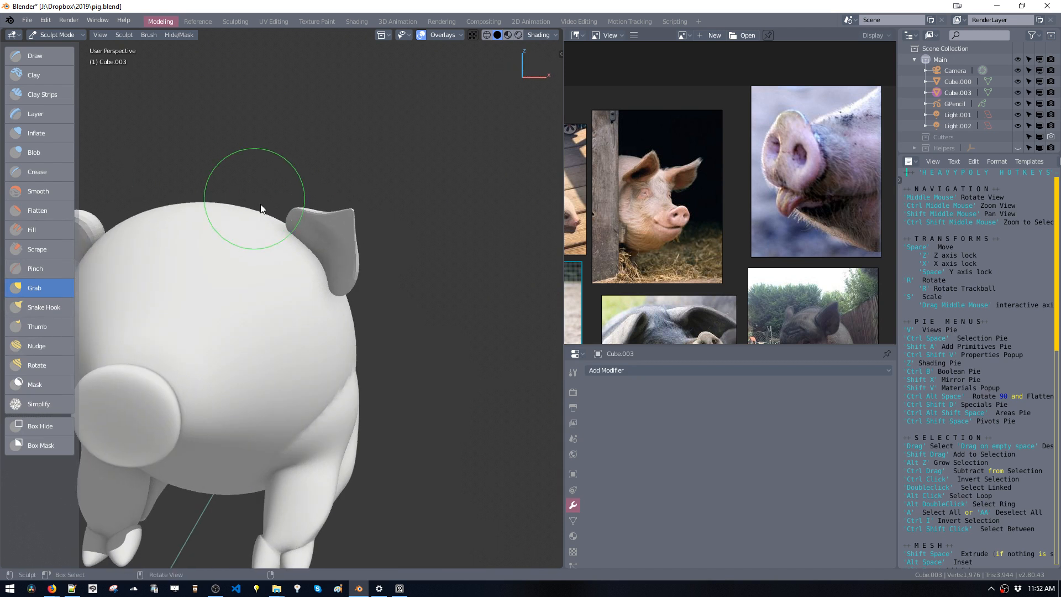
{"action": "left_click_drag", "start_coordinate": [291, 235], "coordinate": [296, 237]}
{"action": "mouse_move", "coordinate": [295, 237]}
{"action": "middle_mouse_down"}
{"action": "mouse_move", "coordinate": [387, 261]}
{"action": "mouse_move", "coordinate": [396, 208]}
{"action": "mouse_move", "coordinate": [387, 206]}
{"action": "middle_mouse_up"}
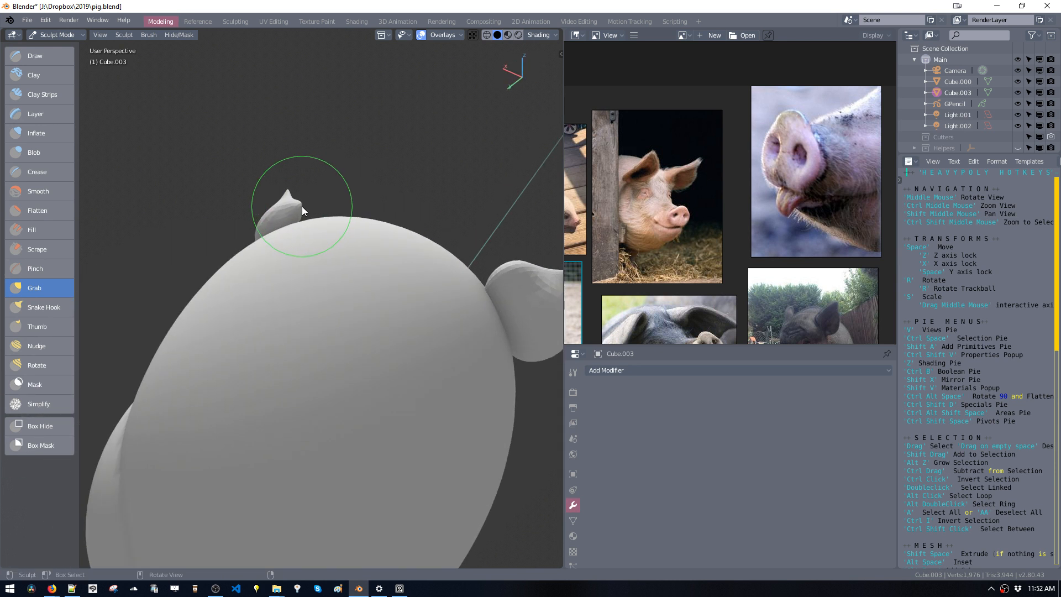
{"action": "mouse_move", "coordinate": [307, 208]}
{"action": "middle_mouse_down"}
{"action": "mouse_move", "coordinate": [225, 189]}
{"action": "mouse_move", "coordinate": [264, 211]}
{"action": "mouse_move", "coordinate": [254, 214]}
{"action": "middle_mouse_up"}
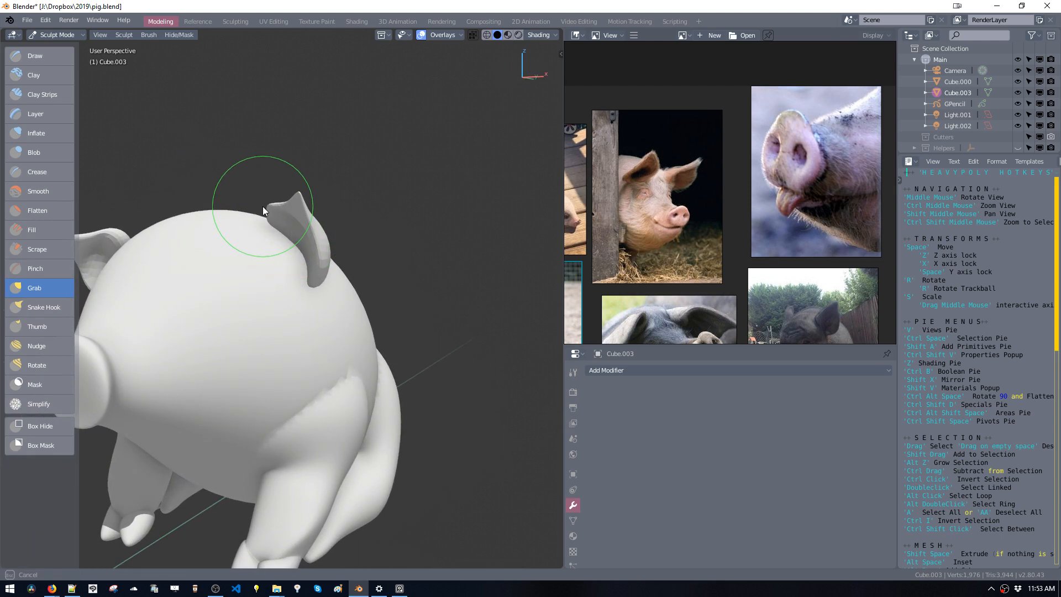
{"action": "mouse_move", "coordinate": [265, 217]}
{"action": "middle_mouse_down"}
{"action": "mouse_move", "coordinate": [291, 230]}
{"action": "mouse_move", "coordinate": [290, 262]}
{"action": "mouse_move", "coordinate": [343, 278]}
{"action": "mouse_move", "coordinate": [324, 250]}
{"action": "mouse_move", "coordinate": [402, 291]}
{"action": "mouse_move", "coordinate": [325, 254]}
{"action": "mouse_move", "coordinate": [299, 263]}
{"action": "mouse_move", "coordinate": [292, 285]}
{"action": "mouse_move", "coordinate": [296, 260]}
{"action": "middle_mouse_up"}
Return the ears to Object Mode and switch the viewport to LookDev shading.
{"action": "key", "text": "ctrl+Tab"}
{"action": "key", "text": "z"}
{"action": "left_click", "coordinate": [380, 230]}
Select the merged body, Cube.000, and enter Sculpt Mode on it.
{"action": "left_click", "coordinate": [293, 284]}
{"action": "middle_click_drag", "start_coordinate": [297, 261], "coordinate": [311, 266]}
{"action": "middle_click_drag", "start_coordinate": [310, 303], "coordinate": [320, 307]}
{"action": "key", "text": "ctrl+space"}
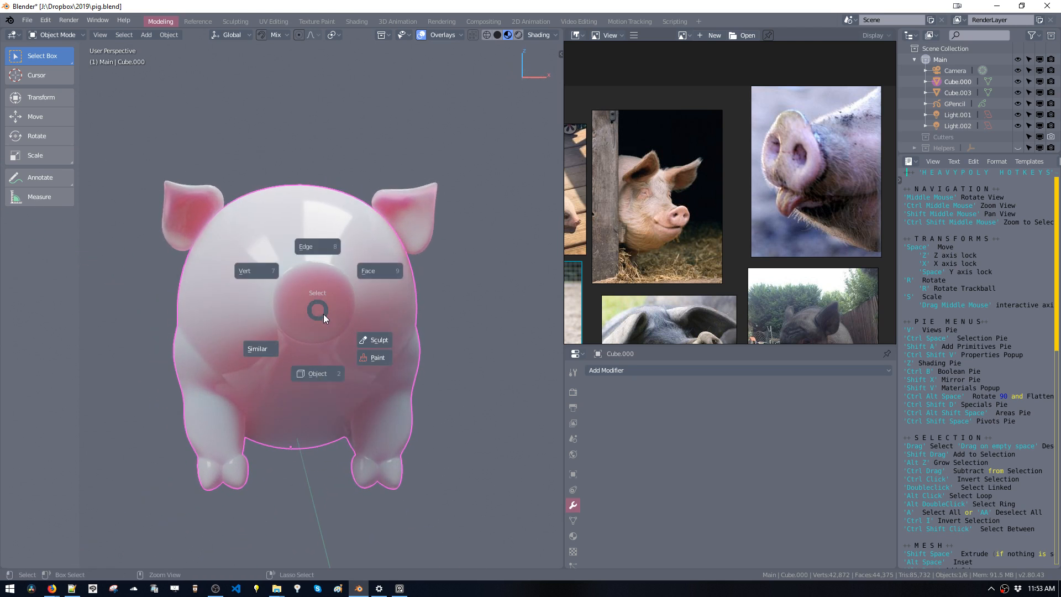
{"action": "left_click", "coordinate": [365, 341]}
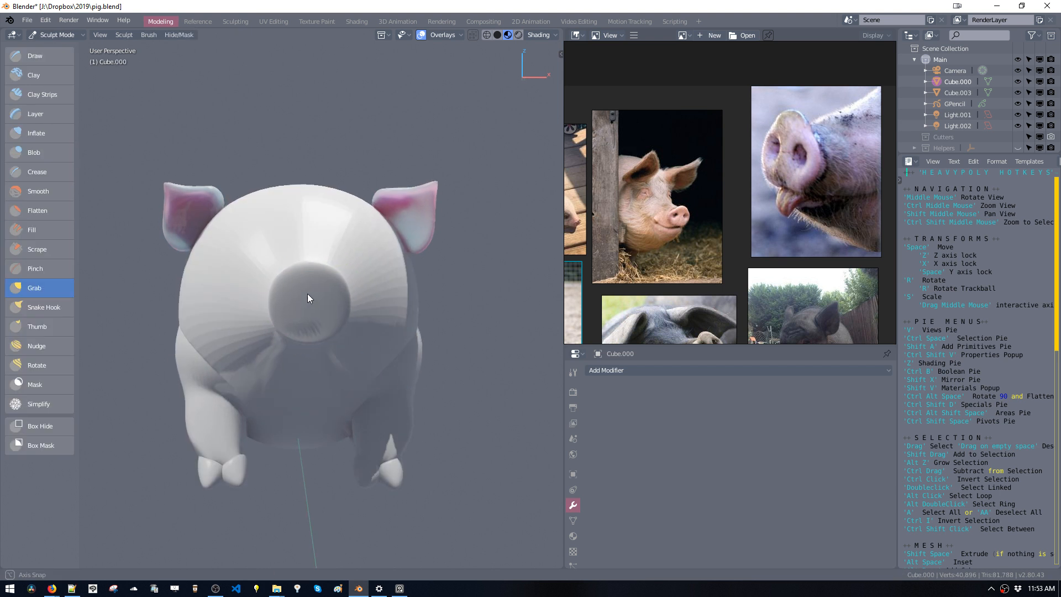
Switch the viewport to Solid shading and try a Grab stroke on the snout, then undo it.
{"action": "key", "text": "z"}
{"action": "left_click", "coordinate": [283, 191]}
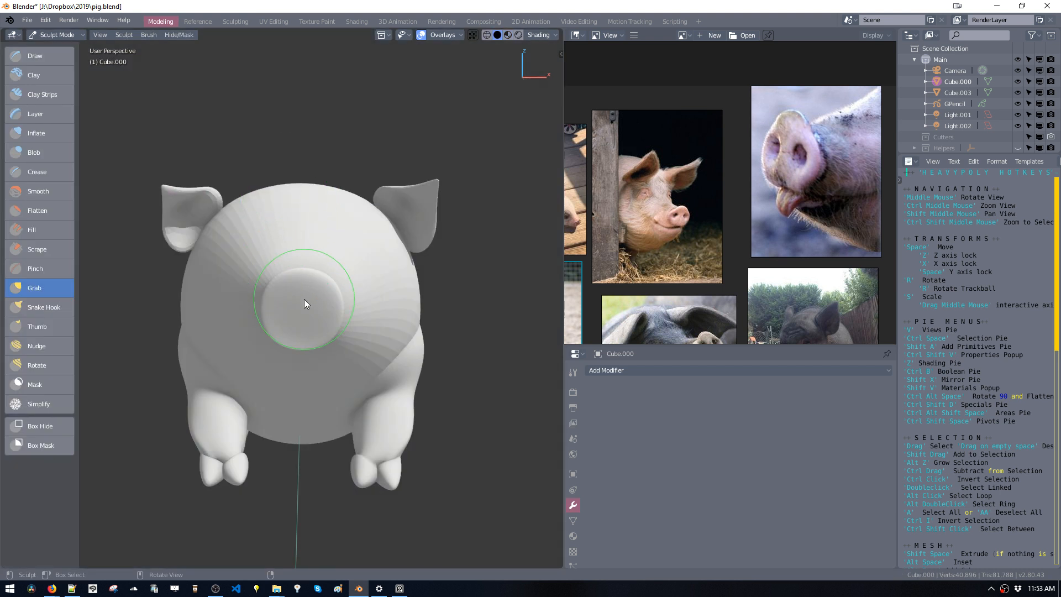
{"action": "mouse_move", "coordinate": [304, 296]}
{"action": "left_mouse_down"}
{"action": "mouse_move", "coordinate": [300, 276]}
{"action": "mouse_move", "coordinate": [304, 293]}
{"action": "mouse_move", "coordinate": [344, 306]}
{"action": "left_mouse_up"}
{"action": "key", "text": "ctrl+z"}
{"action": "mouse_move", "coordinate": [326, 304]}
{"action": "middle_mouse_down"}
{"action": "mouse_move", "coordinate": [318, 283]}
{"action": "mouse_move", "coordinate": [324, 303]}
{"action": "middle_mouse_up"}
Align the view to the front, try another Grab stroke on the snout's side, and undo it.
{"action": "key", "text": "v"}
{"action": "left_click", "coordinate": [384, 263]}
{"action": "scroll", "coordinate": [347, 276], "scroll_direction": "up", "scroll_amount": 2}
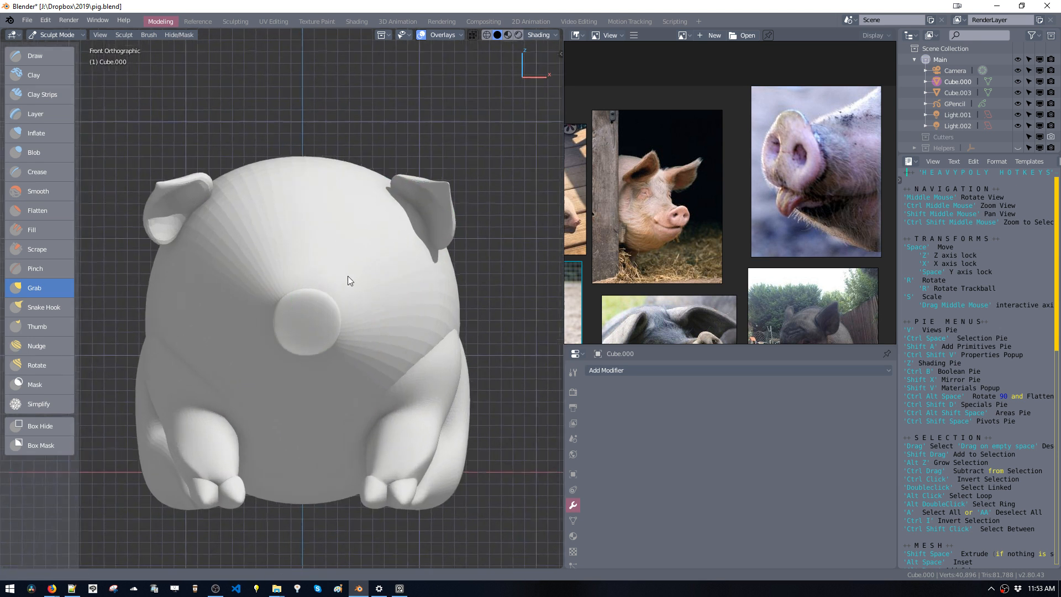
{"action": "left_click_drag", "start_coordinate": [339, 319], "coordinate": [347, 302]}
{"action": "key", "text": "ctrl+z"}
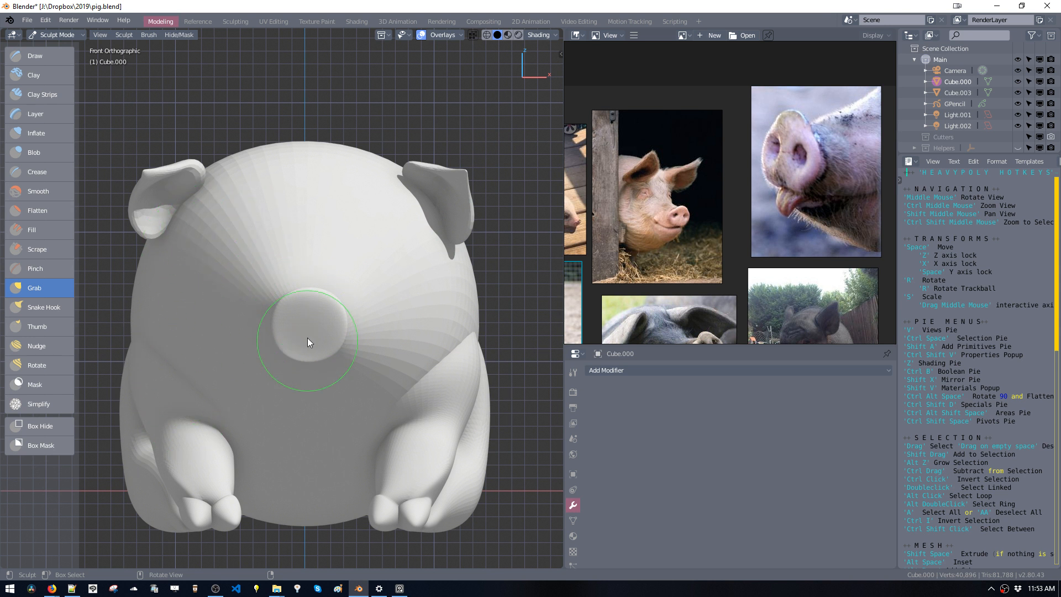
Try pulling the lower part of the snout outward with the Grab brush in the front view, then undo it.
{"action": "scroll", "coordinate": [308, 340], "scroll_direction": "up", "scroll_amount": 6}
{"action": "middle_click_drag", "start_coordinate": [343, 288], "coordinate": [270, 290], "text": "shift"}
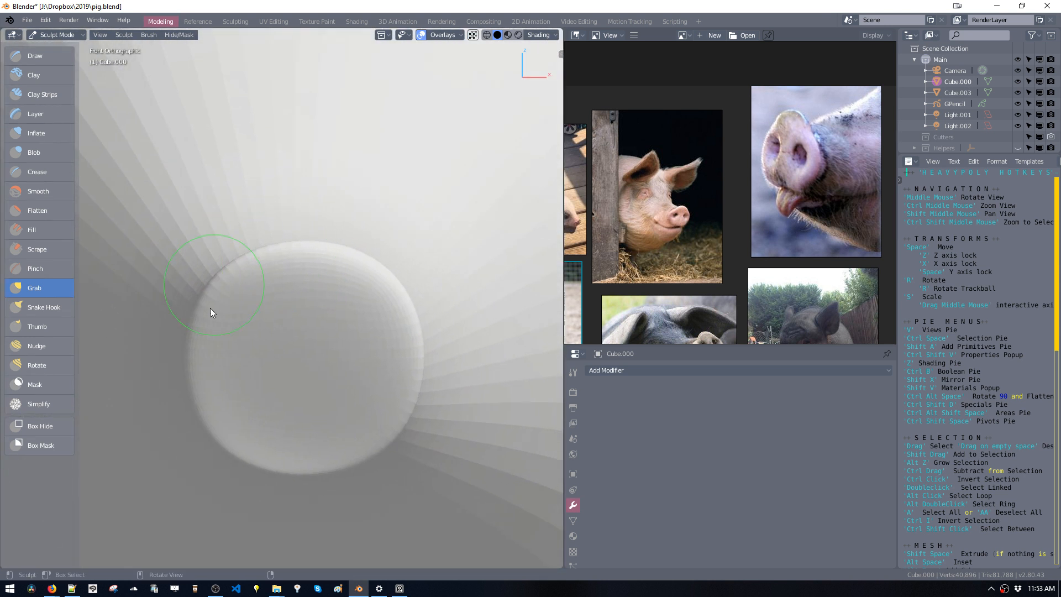
{"action": "scroll", "coordinate": [337, 261], "scroll_direction": "down", "scroll_amount": 2}
{"action": "middle_click_drag", "start_coordinate": [338, 279], "coordinate": [314, 240], "text": "shift"}
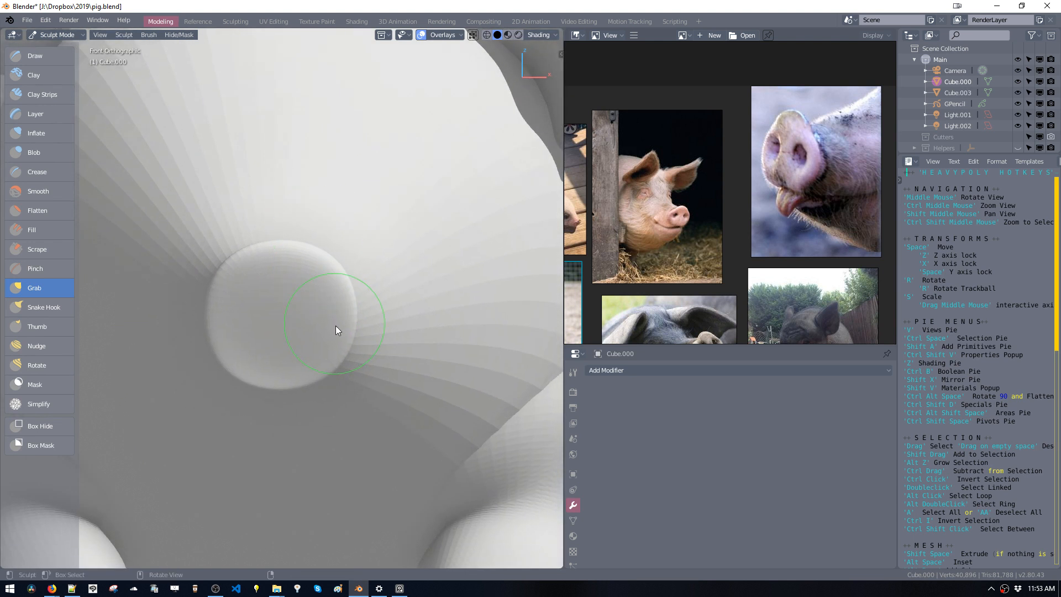
{"action": "mouse_move", "coordinate": [336, 326]}
{"action": "left_mouse_down"}
{"action": "mouse_move", "coordinate": [351, 362]}
{"action": "mouse_move", "coordinate": [336, 369]}
{"action": "mouse_move", "coordinate": [355, 382]}
{"action": "mouse_move", "coordinate": [224, 376]}
{"action": "mouse_move", "coordinate": [278, 415]}
{"action": "mouse_move", "coordinate": [280, 399]}
{"action": "mouse_move", "coordinate": [228, 385]}
{"action": "mouse_move", "coordinate": [223, 396]}
{"action": "mouse_move", "coordinate": [260, 380]}
{"action": "mouse_move", "coordinate": [234, 389]}
{"action": "left_mouse_up"}
{"action": "key", "text": "ctrl+z"}
Set the Grab brush radius to 91 px and try reshaping the lower corners of the snout.
{"action": "key", "text": "f"}
{"action": "left_click", "coordinate": [363, 372]}
{"action": "key", "text": "f"}
{"action": "left_click", "coordinate": [227, 390]}
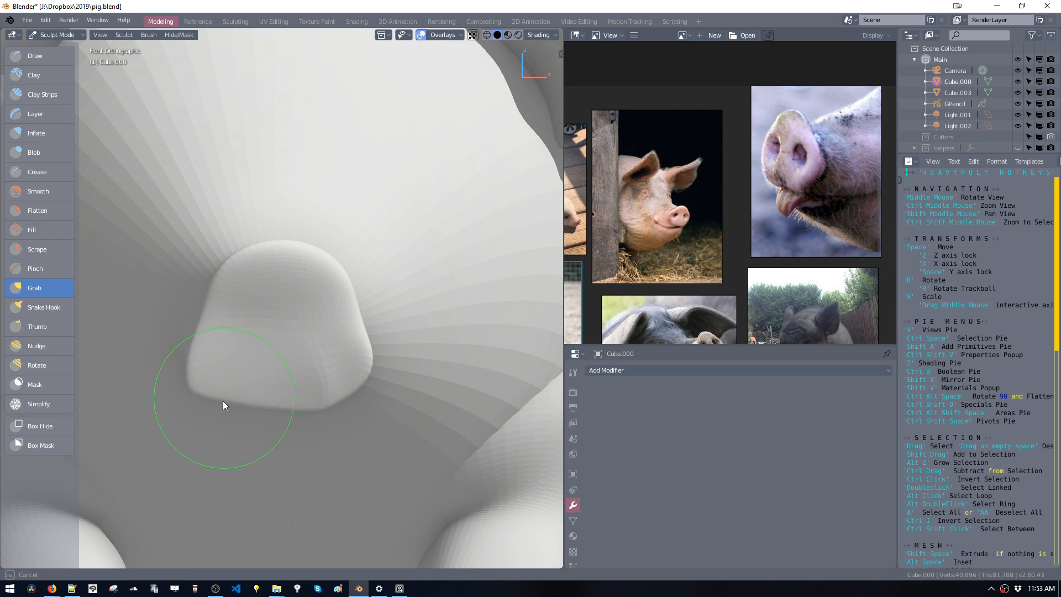
{"action": "left_click_drag", "start_coordinate": [237, 393], "coordinate": [277, 373]}
Undo the snout reshaping back to Object Mode and enter Sculpt Mode on the body again.
{"action": "key", "text": "ctrl+z"}
{"action": "key", "text": "ctrl+z"}
{"action": "key", "text": "ctrl+z"}
{"action": "key", "text": "ctrl+z"}
{"action": "key", "text": "ctrl+z"}
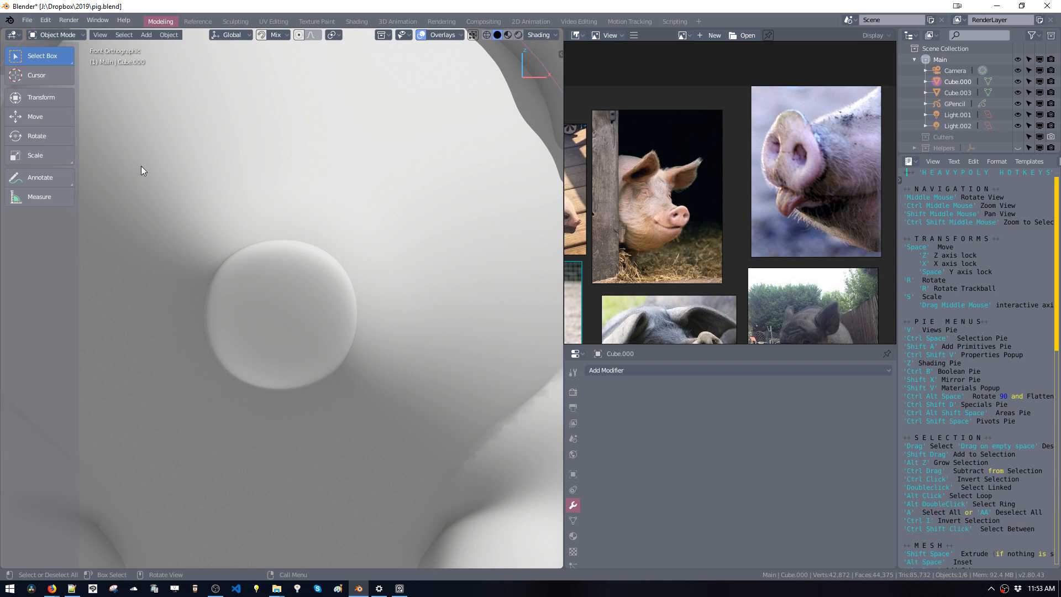
{"action": "key", "text": "ctrl+space"}
{"action": "left_click", "coordinate": [215, 200]}
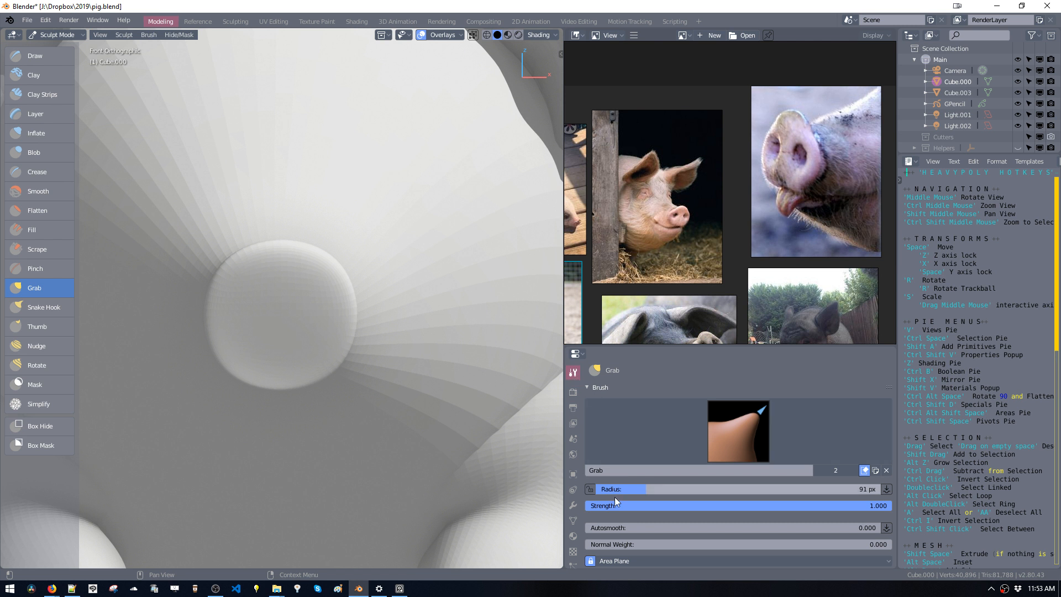
Look through the Grab brush's stroke and symmetry settings and turn off X mirror symmetry.
{"action": "scroll", "coordinate": [629, 377], "scroll_direction": "down", "scroll_amount": 5}
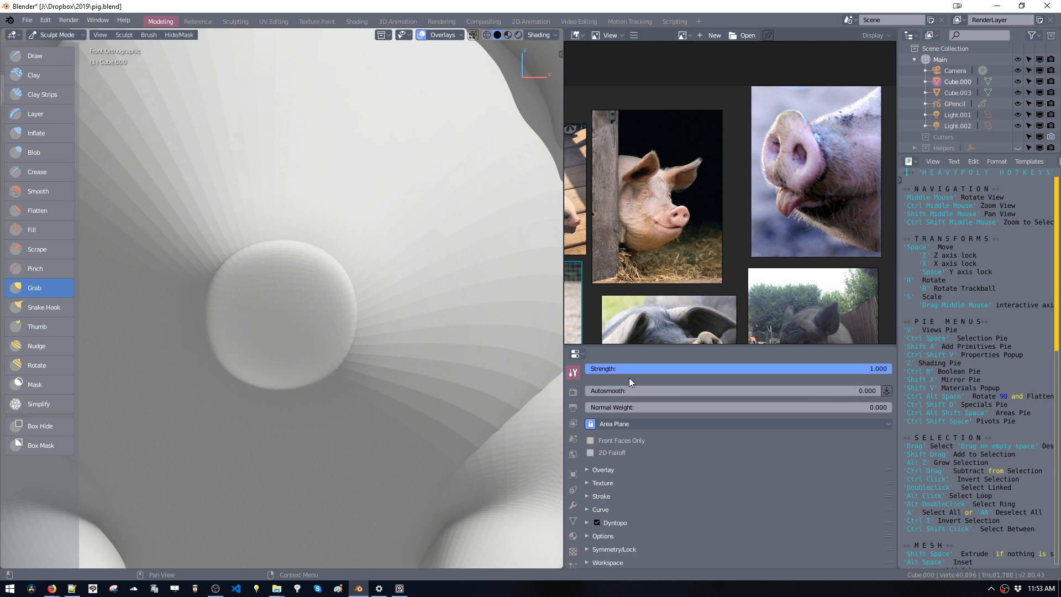
{"action": "left_click", "coordinate": [587, 496]}
{"action": "scroll", "coordinate": [587, 496], "scroll_direction": "down", "scroll_amount": 2}
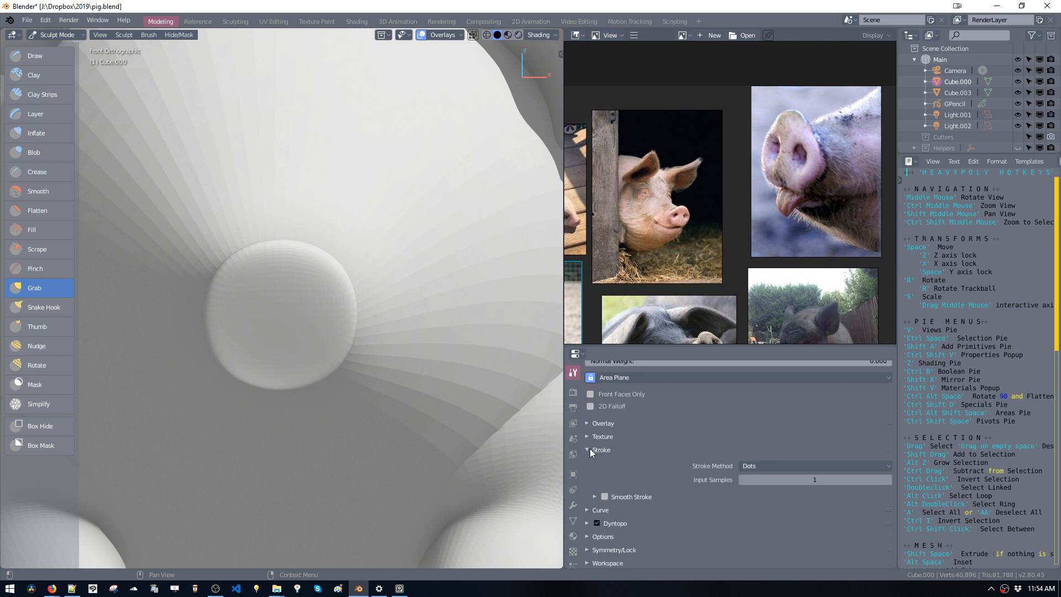
{"action": "left_click", "coordinate": [590, 449]}
{"action": "scroll", "coordinate": [596, 458], "scroll_direction": "up", "scroll_amount": 3}
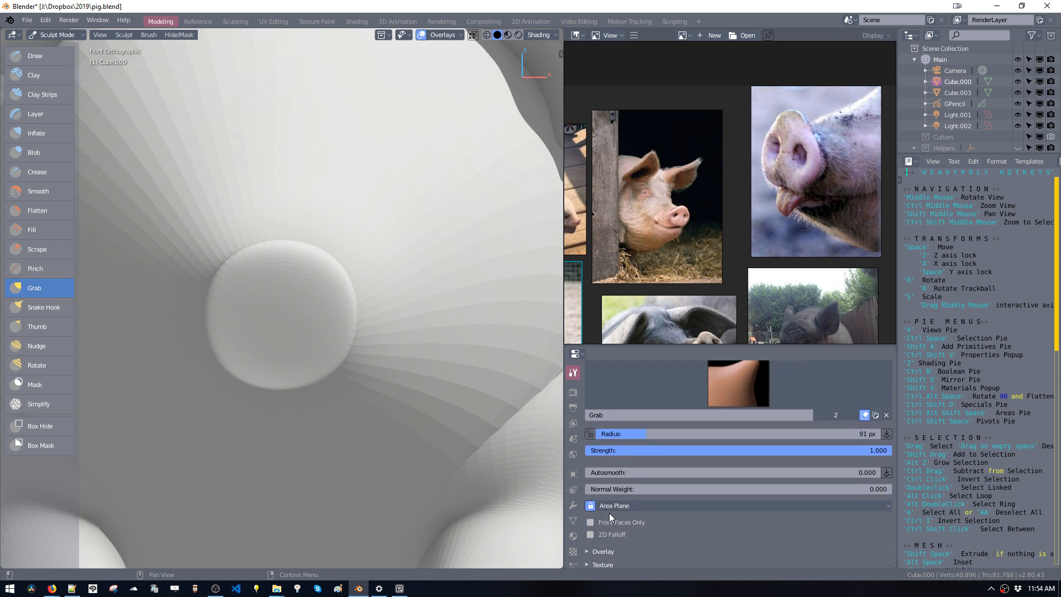
{"action": "scroll", "coordinate": [609, 513], "scroll_direction": "down", "scroll_amount": 3}
{"action": "left_click", "coordinate": [624, 544]}
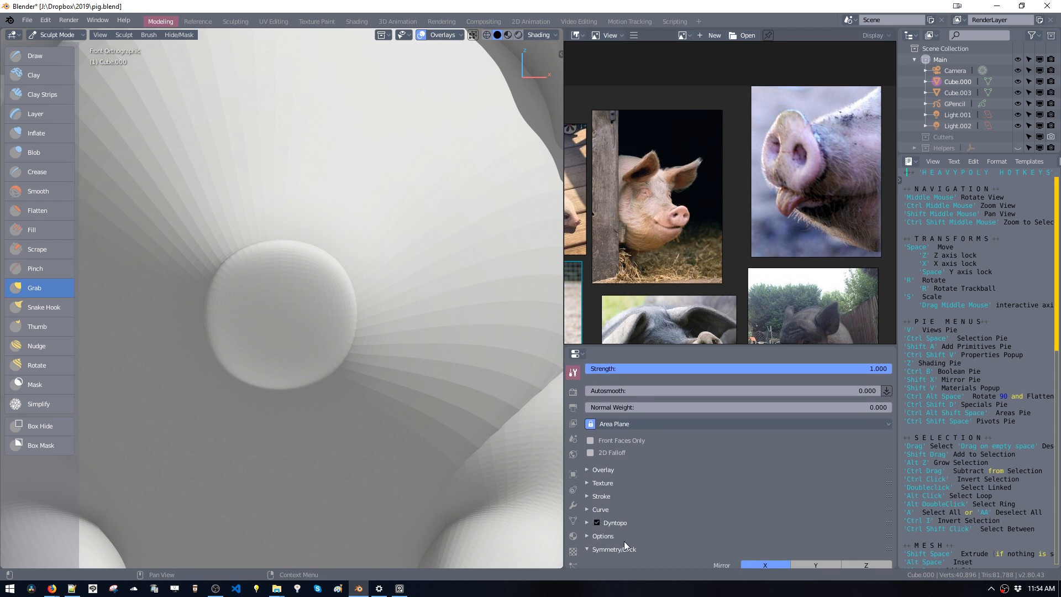
{"action": "scroll", "coordinate": [655, 466], "scroll_direction": "down", "scroll_amount": 5}
{"action": "left_click", "coordinate": [748, 441]}
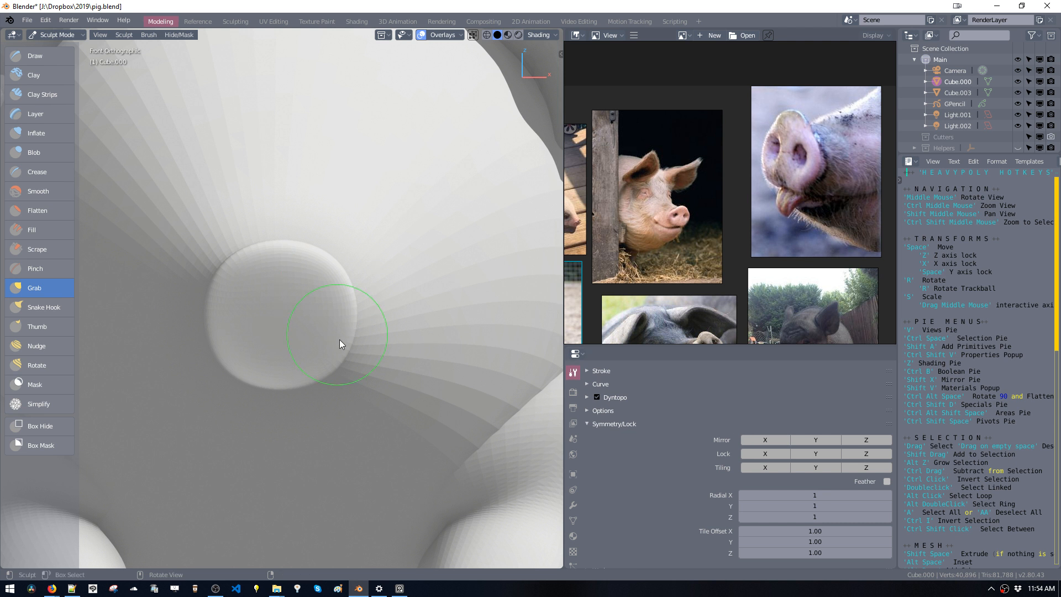
Enlarge the Grab brush and pull the snout's lower corners outward and slightly downward on both sides.
{"action": "key", "text": "f"}
{"action": "left_click", "coordinate": [365, 377]}
{"action": "left_click_drag", "start_coordinate": [340, 360], "coordinate": [355, 372]}
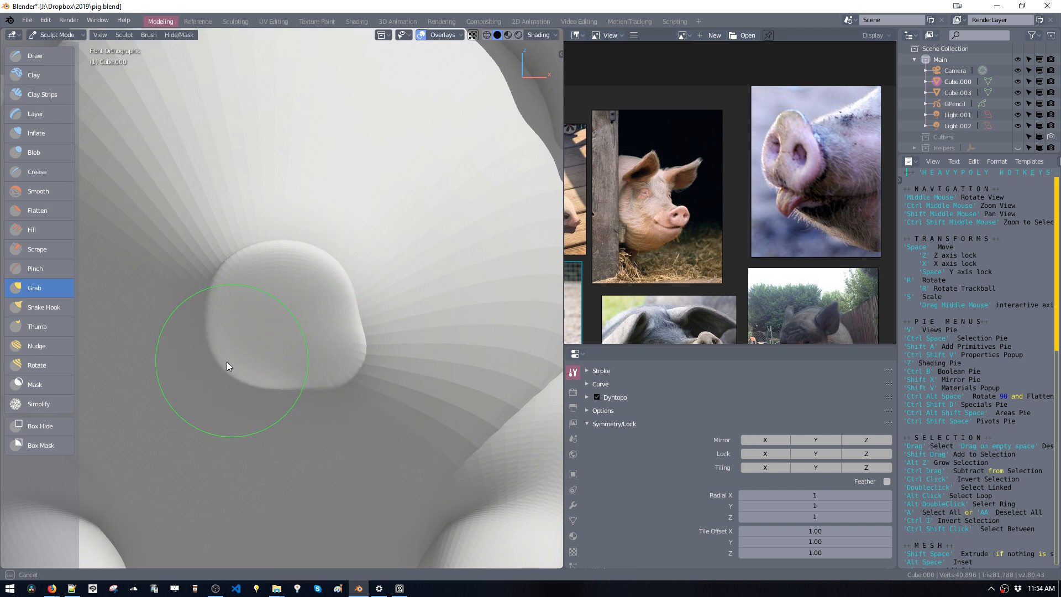
{"action": "mouse_move", "coordinate": [229, 361]}
{"action": "left_mouse_down"}
{"action": "mouse_move", "coordinate": [217, 369]}
{"action": "mouse_move", "coordinate": [211, 338]}
{"action": "left_mouse_up"}
{"action": "left_click_drag", "start_coordinate": [219, 370], "coordinate": [216, 379]}
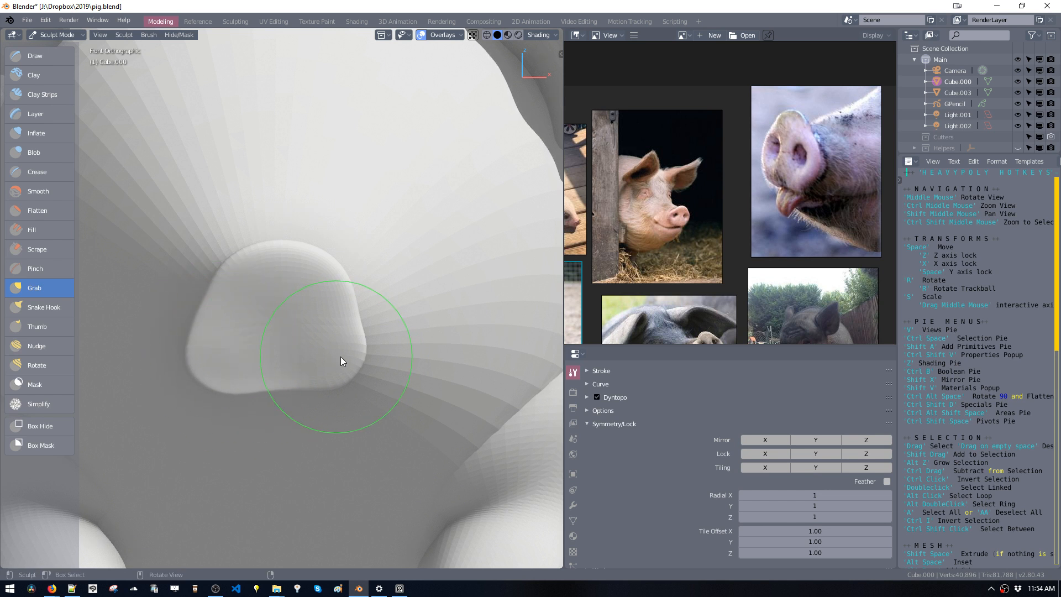
{"action": "mouse_move", "coordinate": [340, 356]}
{"action": "left_mouse_down"}
{"action": "mouse_move", "coordinate": [356, 334]}
{"action": "mouse_move", "coordinate": [352, 367]}
{"action": "left_mouse_up"}
{"action": "left_click_drag", "start_coordinate": [341, 379], "coordinate": [339, 387]}
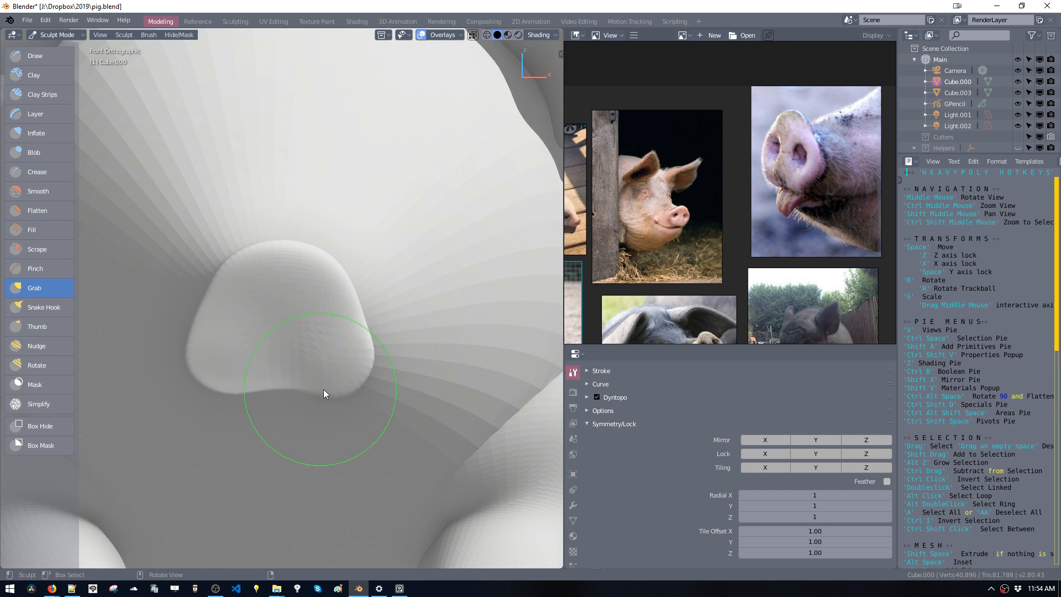
{"action": "mouse_move", "coordinate": [346, 386]}
{"action": "left_mouse_down"}
{"action": "mouse_move", "coordinate": [363, 351]}
{"action": "mouse_move", "coordinate": [367, 367]}
{"action": "left_mouse_up"}
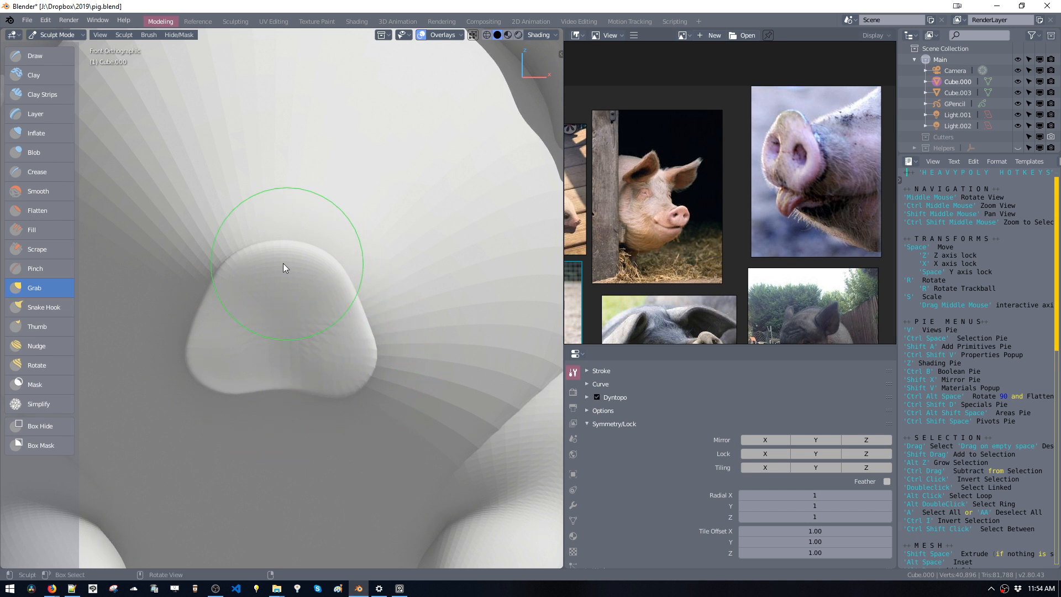
Narrow the snout's upper sides with the Grab brush to give it a rounded triangular outline.
{"action": "mouse_move", "coordinate": [237, 263]}
{"action": "left_mouse_down"}
{"action": "mouse_move", "coordinate": [318, 267]}
{"action": "mouse_move", "coordinate": [296, 257]}
{"action": "mouse_move", "coordinate": [332, 285]}
{"action": "left_mouse_up"}
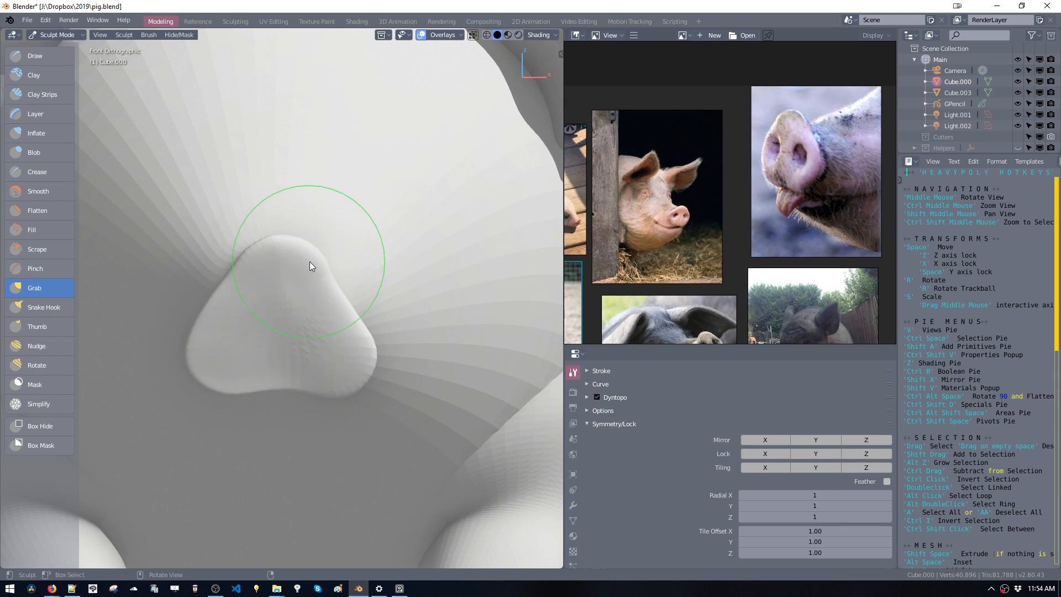
{"action": "mouse_move", "coordinate": [287, 262]}
{"action": "left_mouse_down"}
{"action": "mouse_move", "coordinate": [287, 291]}
{"action": "mouse_move", "coordinate": [275, 277]}
{"action": "mouse_move", "coordinate": [289, 313]}
{"action": "mouse_move", "coordinate": [308, 310]}
{"action": "mouse_move", "coordinate": [231, 288]}
{"action": "left_mouse_up"}
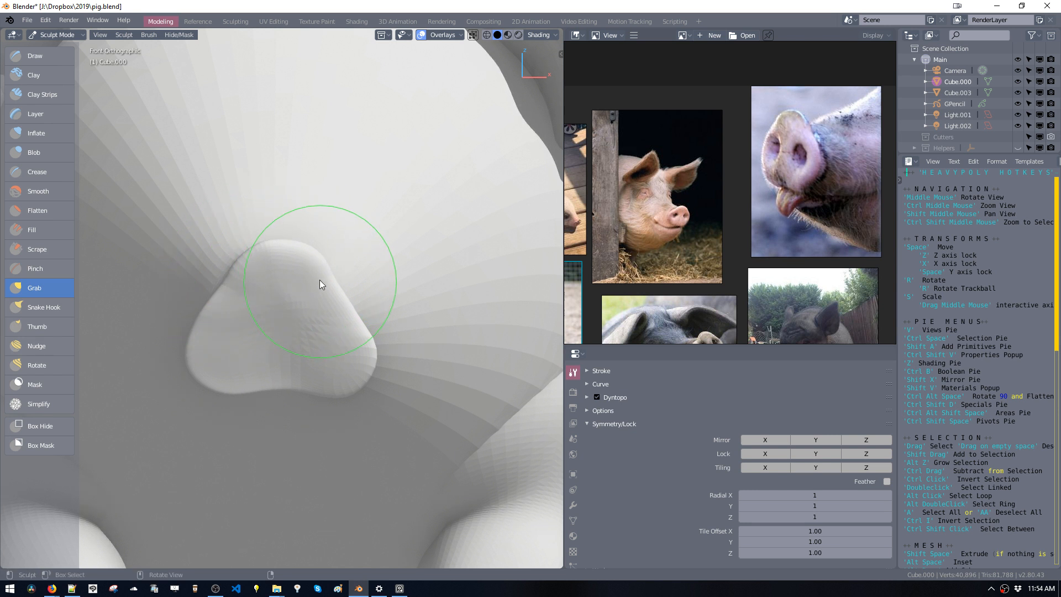
{"action": "left_click_drag", "start_coordinate": [331, 298], "coordinate": [323, 321]}
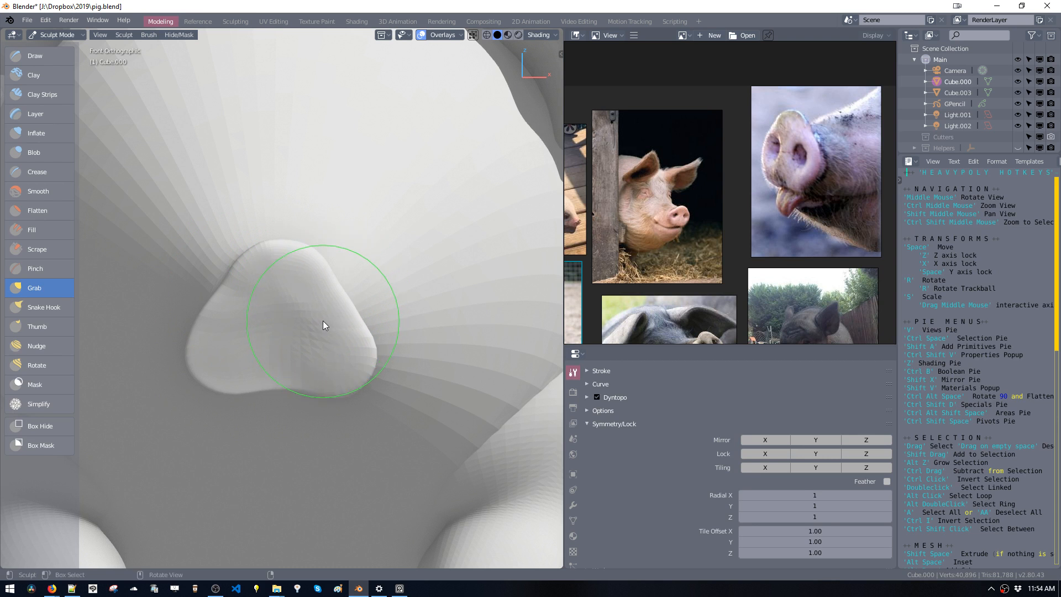
Try carving two nostrils into the snout with a smaller subtracting Draw brush, then undo the strokes.
{"action": "left_click", "coordinate": [27, 56]}
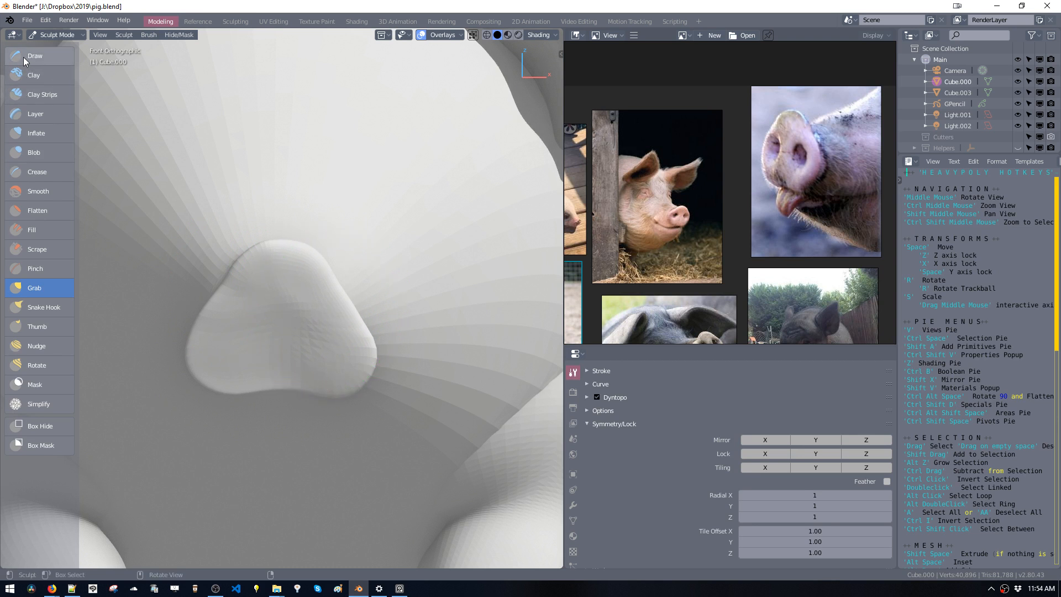
{"action": "key", "text": "f"}
{"action": "left_click", "coordinate": [286, 324]}
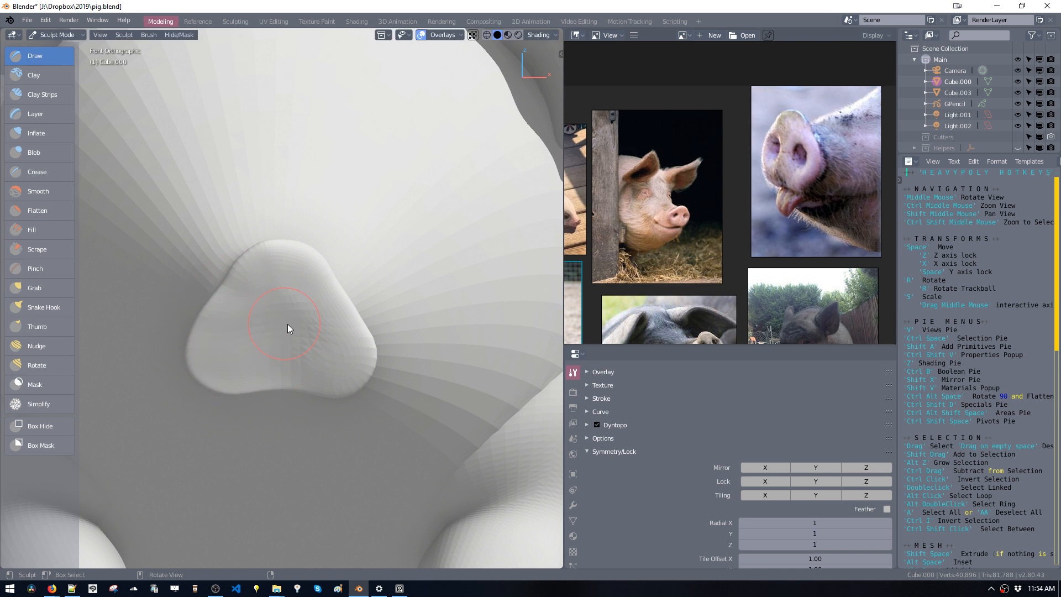
{"action": "mouse_move", "coordinate": [320, 329]}
{"action": "left_mouse_down", "text": "ctrl"}
{"action": "mouse_move", "coordinate": [241, 334]}
{"action": "mouse_move", "coordinate": [244, 318]}
{"action": "left_mouse_up", "text": "ctrl"}
{"action": "key", "text": "ctrl+z"}
{"action": "key", "text": "f"}
{"action": "left_click", "coordinate": [274, 319]}
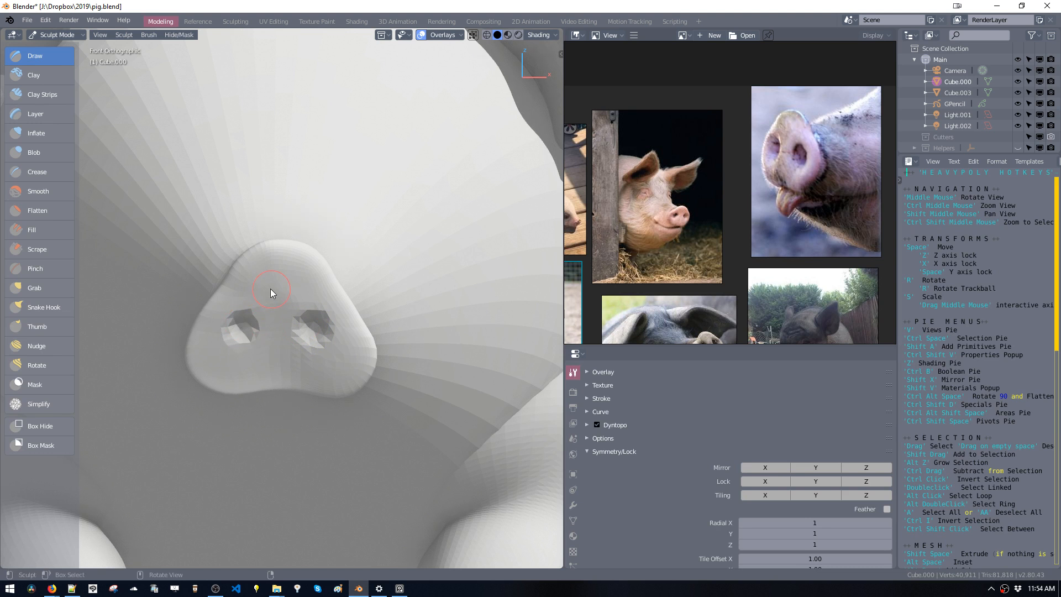
{"action": "key", "text": "ctrl+z"}
{"action": "key", "text": "ctrl+z"}
Return the body to Object Mode and re-enter Sculpt Mode on it.
{"action": "key", "text": "ctrl+space"}
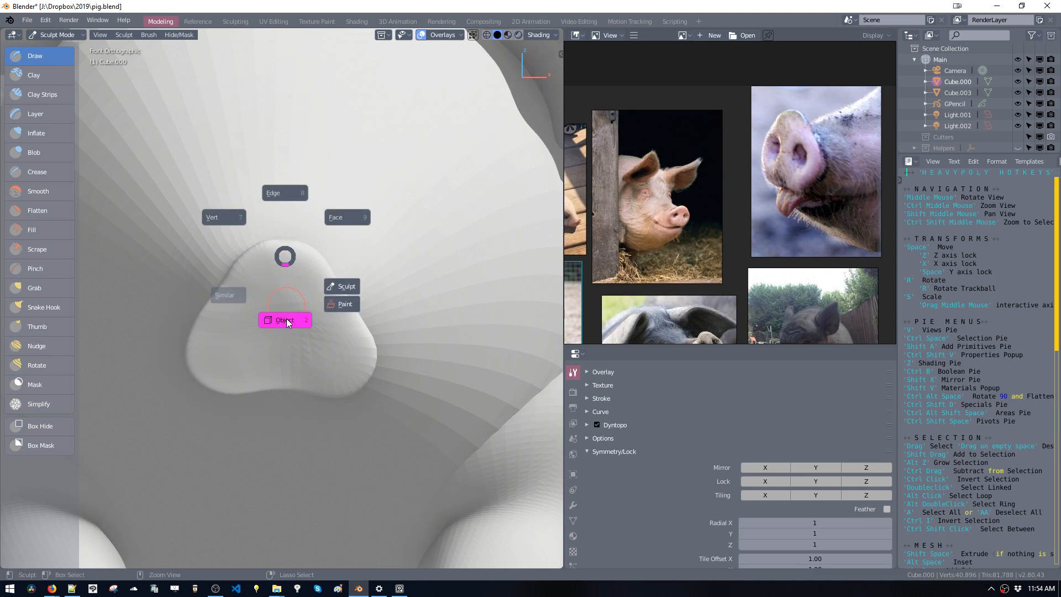
{"action": "left_click", "coordinate": [287, 320]}
{"action": "mouse_move", "coordinate": [290, 303]}
{"action": "middle_mouse_down"}
{"action": "mouse_move", "coordinate": [341, 319]}
{"action": "mouse_move", "coordinate": [340, 473]}
{"action": "mouse_move", "coordinate": [304, 352]}
{"action": "mouse_move", "coordinate": [274, 323]}
{"action": "mouse_move", "coordinate": [229, 306]}
{"action": "mouse_move", "coordinate": [314, 347]}
{"action": "mouse_move", "coordinate": [336, 327]}
{"action": "mouse_move", "coordinate": [316, 317]}
{"action": "mouse_move", "coordinate": [305, 371]}
{"action": "mouse_move", "coordinate": [314, 359]}
{"action": "mouse_move", "coordinate": [270, 365]}
{"action": "mouse_move", "coordinate": [326, 336]}
{"action": "mouse_move", "coordinate": [279, 301]}
{"action": "mouse_move", "coordinate": [273, 207]}
{"action": "mouse_move", "coordinate": [266, 214]}
{"action": "middle_mouse_up"}
{"action": "key", "text": "z"}
{"action": "key", "text": "Escape"}
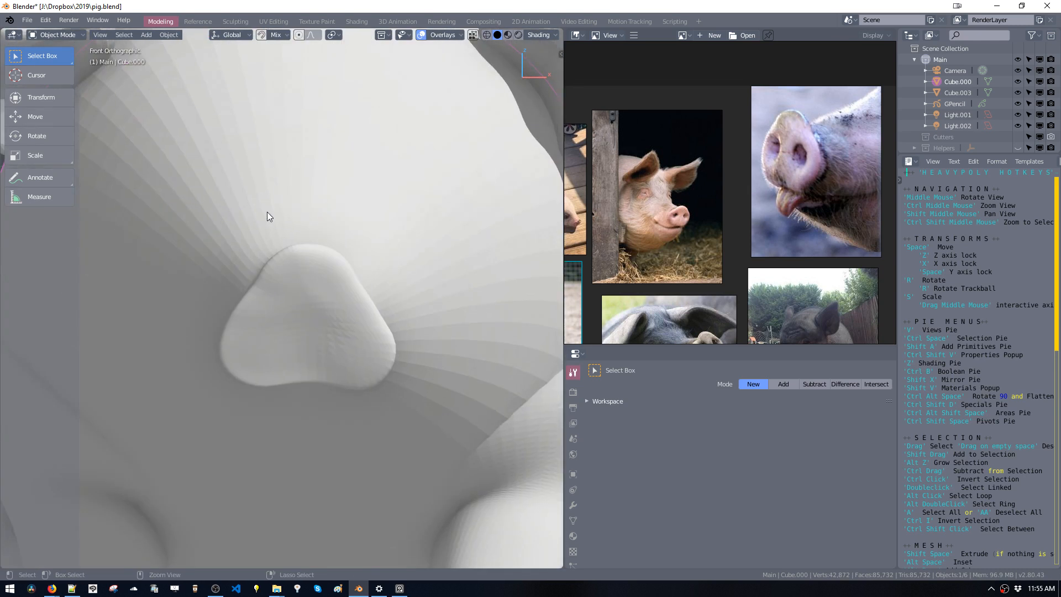
{"action": "key", "text": "ctrl+space"}
{"action": "left_click", "coordinate": [312, 239]}
Smooth the uneven surface on the front face of the snout.
{"action": "mouse_move", "coordinate": [317, 299]}
{"action": "left_mouse_down"}
{"action": "mouse_move", "coordinate": [337, 327]}
{"action": "mouse_move", "coordinate": [281, 292]}
{"action": "mouse_move", "coordinate": [316, 344]}
{"action": "left_mouse_up"}
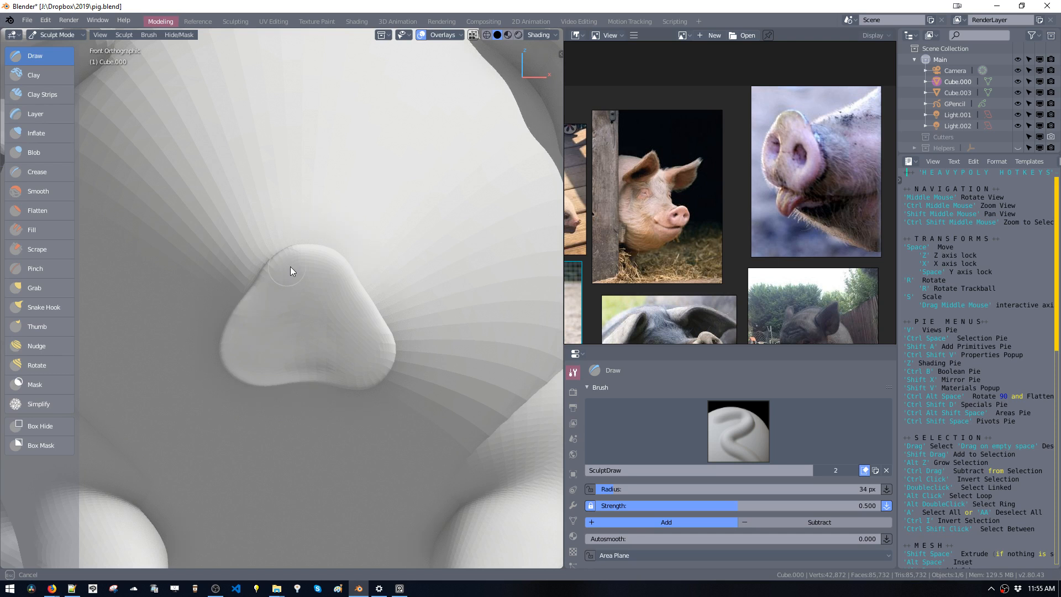
{"action": "mouse_move", "coordinate": [367, 341]}
{"action": "left_mouse_down"}
{"action": "mouse_move", "coordinate": [356, 336]}
{"action": "mouse_move", "coordinate": [312, 360]}
{"action": "left_mouse_up"}
{"action": "mouse_move", "coordinate": [307, 322]}
{"action": "left_mouse_down"}
{"action": "mouse_move", "coordinate": [303, 306]}
{"action": "mouse_move", "coordinate": [271, 351]}
{"action": "mouse_move", "coordinate": [297, 303]}
{"action": "mouse_move", "coordinate": [301, 323]}
{"action": "mouse_move", "coordinate": [266, 323]}
{"action": "mouse_move", "coordinate": [276, 344]}
{"action": "left_mouse_up"}
{"action": "mouse_move", "coordinate": [307, 291]}
{"action": "left_mouse_down", "text": "shift"}
{"action": "mouse_move", "coordinate": [343, 317]}
{"action": "mouse_move", "coordinate": [289, 351]}
{"action": "left_mouse_up", "text": "shift"}
{"action": "scroll", "coordinate": [294, 325], "scroll_direction": "up", "scroll_amount": 4}
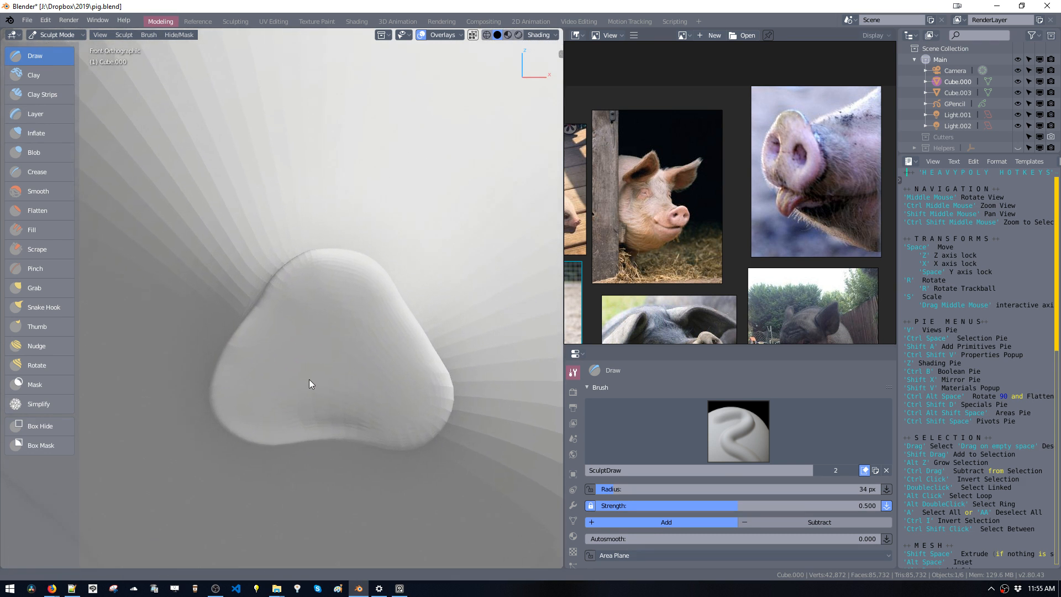
{"action": "middle_click_drag", "start_coordinate": [309, 379], "coordinate": [307, 384], "text": "shift"}
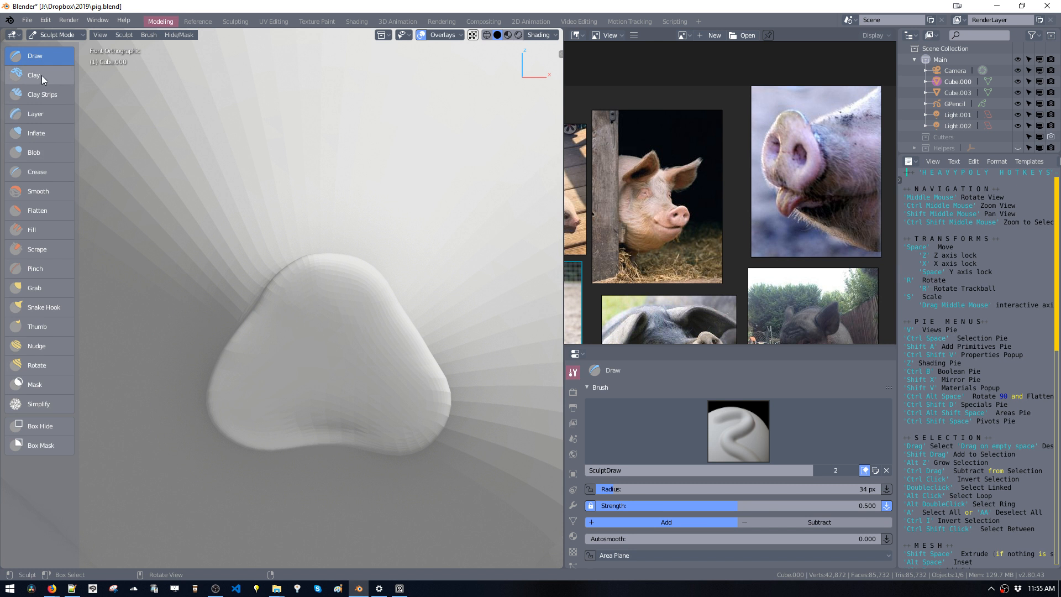
Carve two nostrils into the snout's front face with the subtracting Draw brush at 34 px radius.
{"action": "left_click_drag", "start_coordinate": [379, 378], "coordinate": [370, 369]}
{"action": "left_click_drag", "start_coordinate": [280, 382], "coordinate": [280, 357]}
{"action": "left_click_drag", "start_coordinate": [282, 360], "coordinate": [285, 359], "text": "ctrl"}
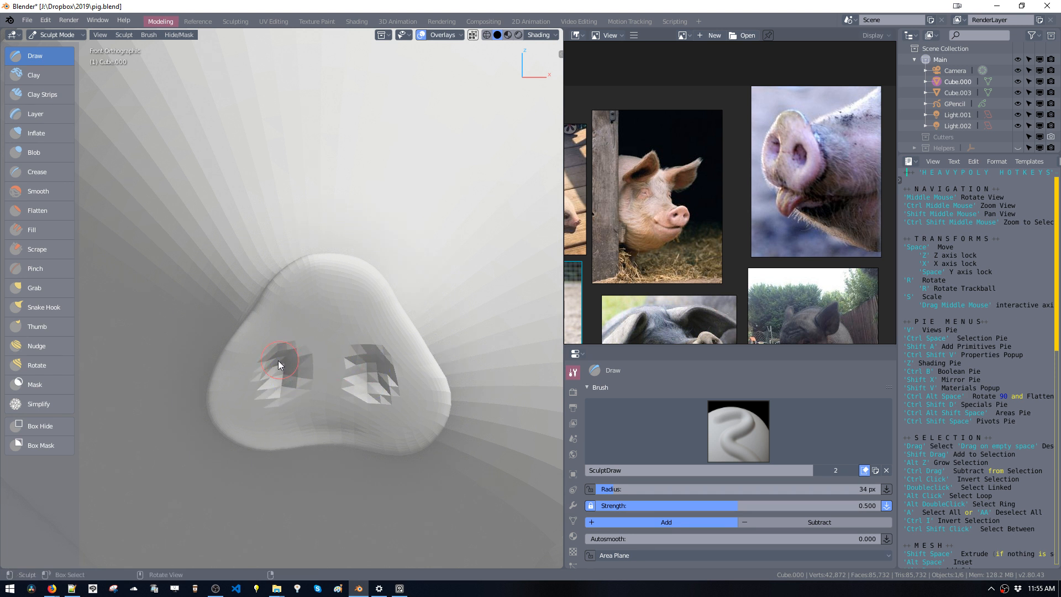
Deepen both nostrils with further subtracting Draw strokes from angled perspective views.
{"action": "mouse_move", "coordinate": [277, 360]}
{"action": "middle_mouse_down"}
{"action": "mouse_move", "coordinate": [303, 351]}
{"action": "mouse_move", "coordinate": [210, 361]}
{"action": "mouse_move", "coordinate": [239, 314]}
{"action": "mouse_move", "coordinate": [277, 360]}
{"action": "middle_mouse_up"}
{"action": "middle_click", "coordinate": [296, 369], "text": "ctrl+shift"}
{"action": "scroll", "coordinate": [295, 370], "scroll_direction": "down", "scroll_amount": 5}
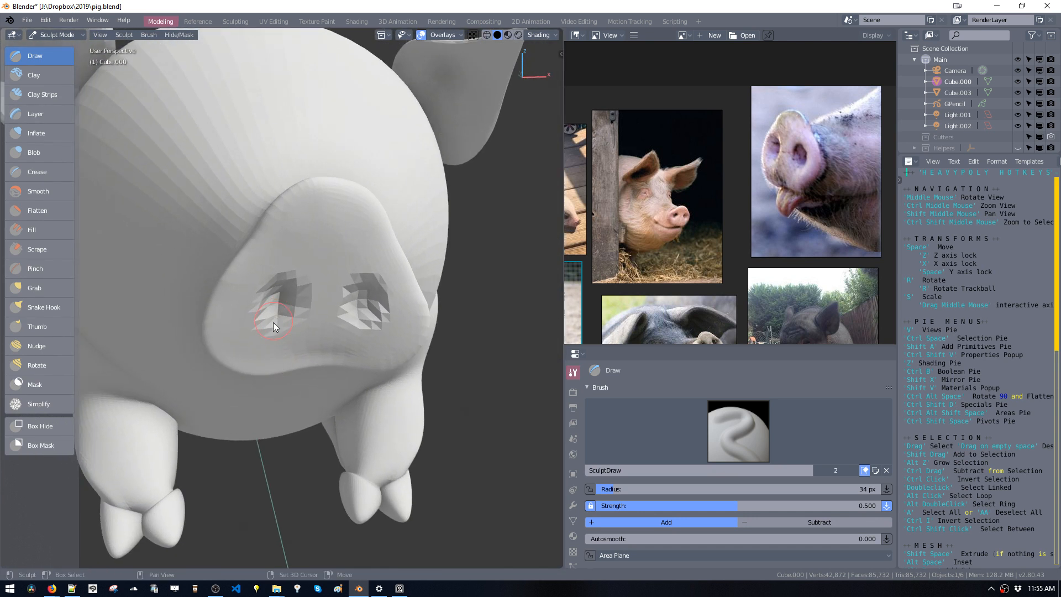
{"action": "left_click_drag", "start_coordinate": [276, 309], "coordinate": [287, 282], "text": "ctrl"}
{"action": "mouse_move", "coordinate": [280, 294]}
{"action": "middle_mouse_down"}
{"action": "mouse_move", "coordinate": [249, 293]}
{"action": "mouse_move", "coordinate": [279, 315]}
{"action": "middle_mouse_up"}
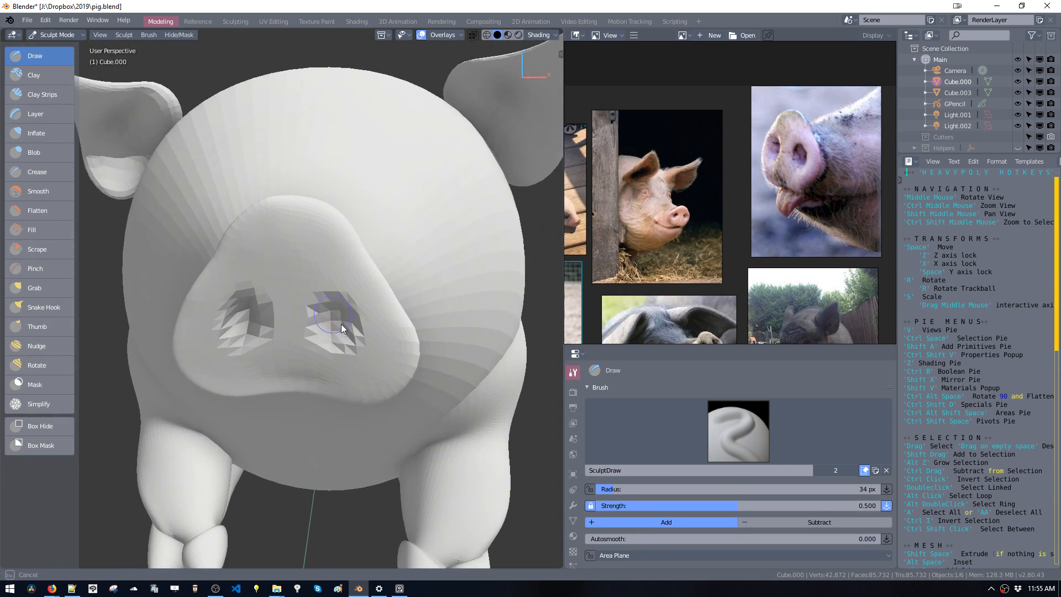
{"action": "mouse_move", "coordinate": [341, 324]}
{"action": "left_mouse_down", "text": "ctrl"}
{"action": "mouse_move", "coordinate": [330, 307]}
{"action": "mouse_move", "coordinate": [318, 318]}
{"action": "left_mouse_up", "text": "ctrl"}
Add a level 3 Subdivision Surface modifier to the body and return to Object Mode.
{"action": "middle_click_drag", "start_coordinate": [317, 318], "coordinate": [267, 290]}
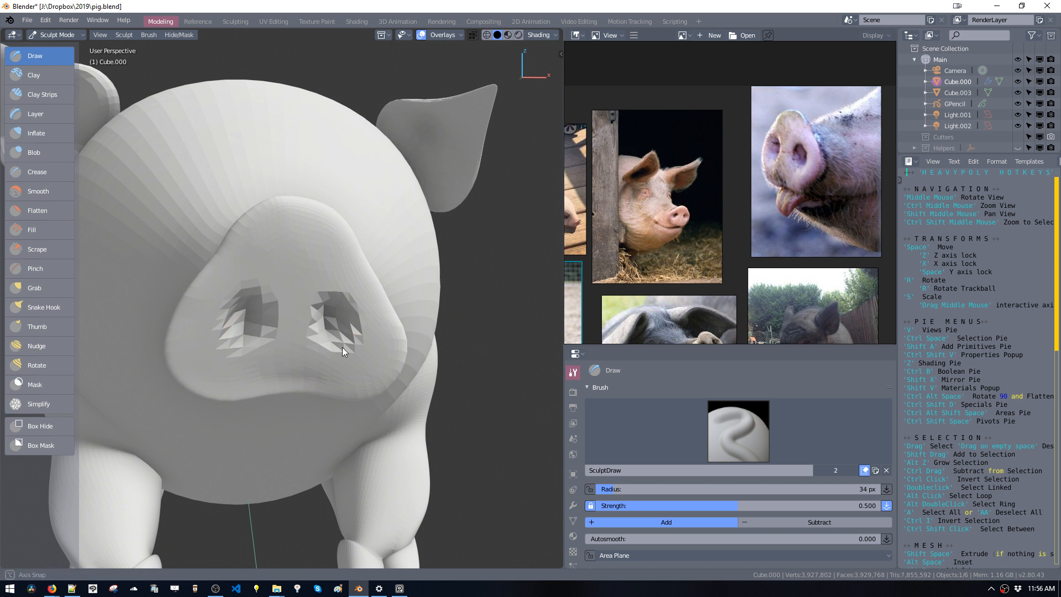
{"action": "middle_click_drag", "start_coordinate": [343, 347], "coordinate": [351, 357]}
{"action": "left_click", "coordinate": [574, 506]}
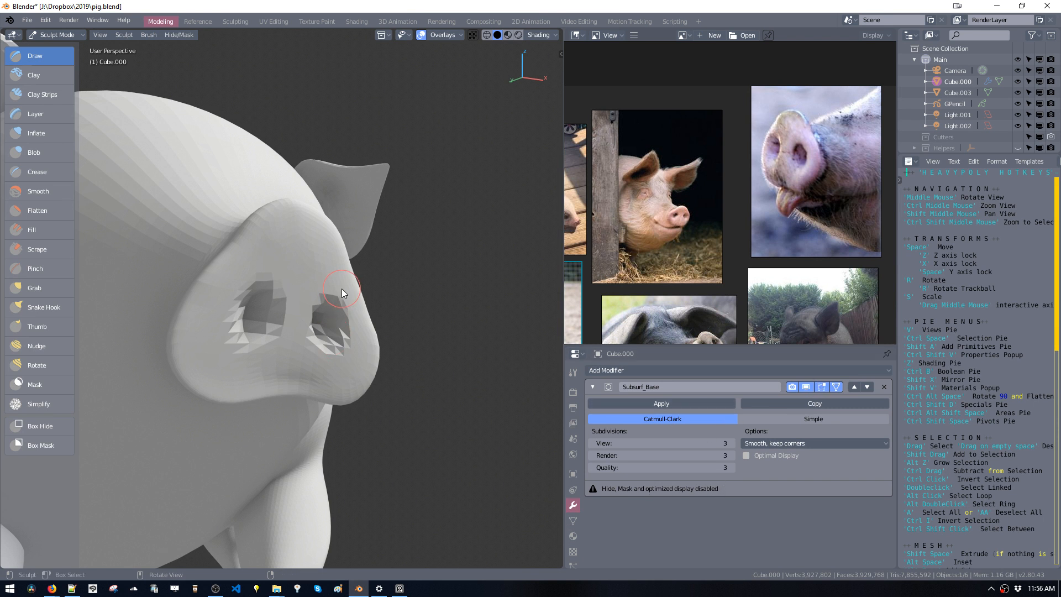
{"action": "key", "text": "ctrl+space"}
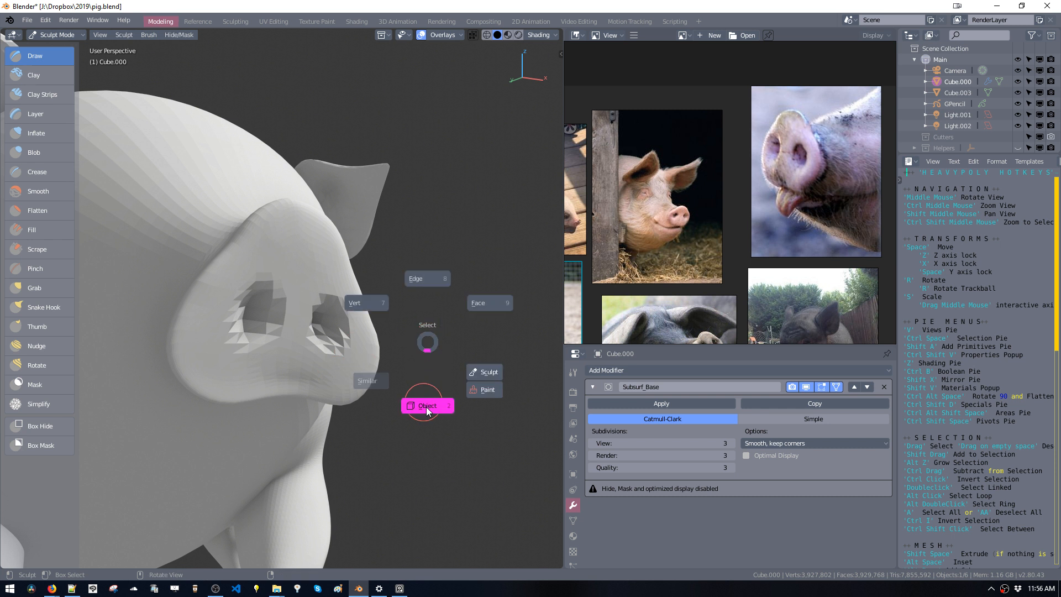
{"action": "left_click", "coordinate": [403, 432]}
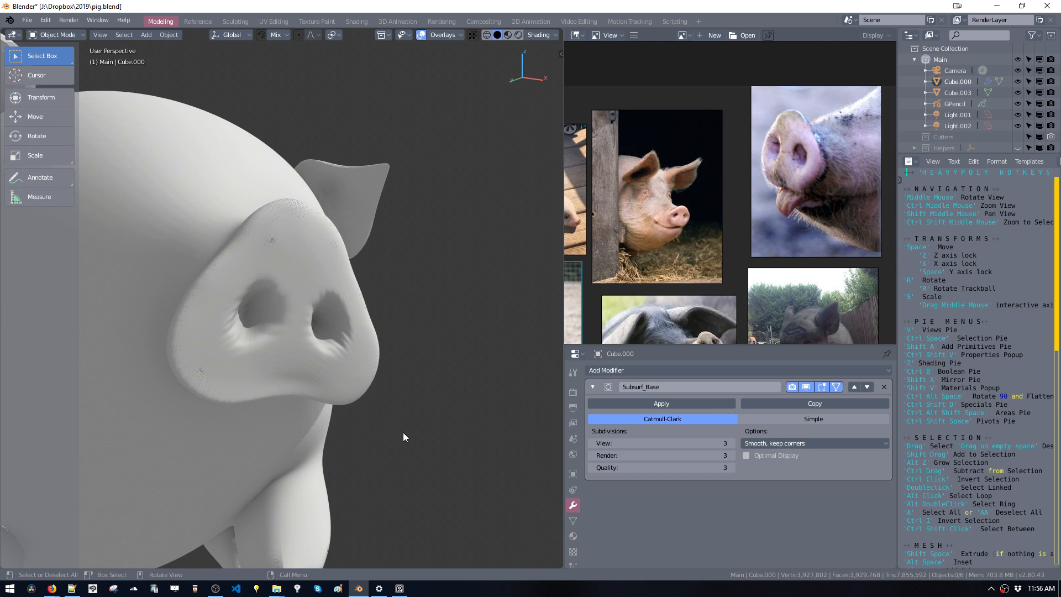
Inspect the subdivided pig from several sides and preview it in Material shading.
{"action": "middle_click_drag", "start_coordinate": [369, 393], "coordinate": [323, 369]}
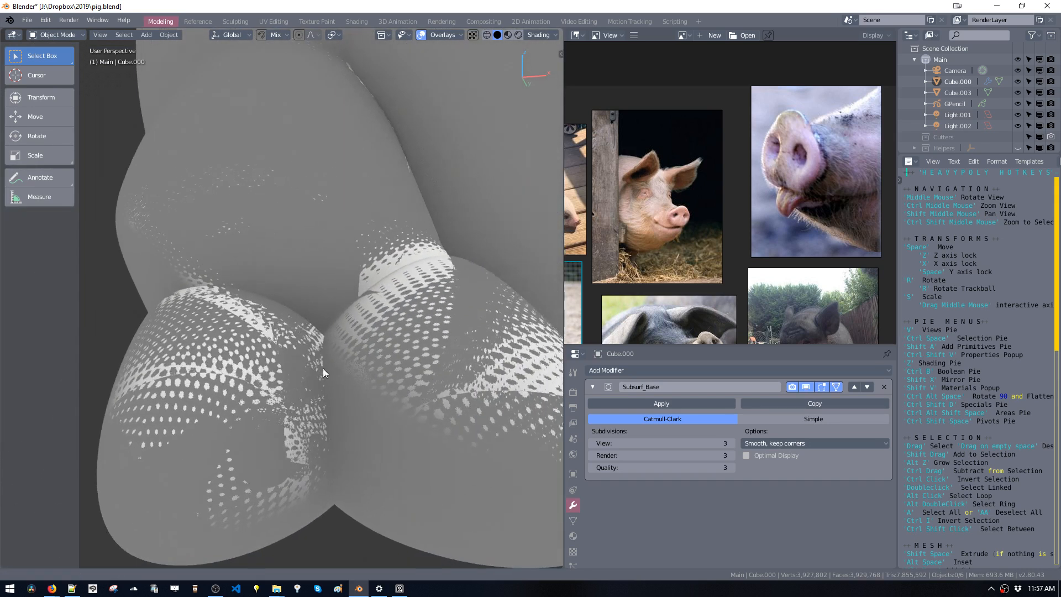
{"action": "middle_click_drag", "start_coordinate": [483, 318], "coordinate": [299, 354]}
{"action": "middle_click_drag", "start_coordinate": [313, 276], "coordinate": [400, 373]}
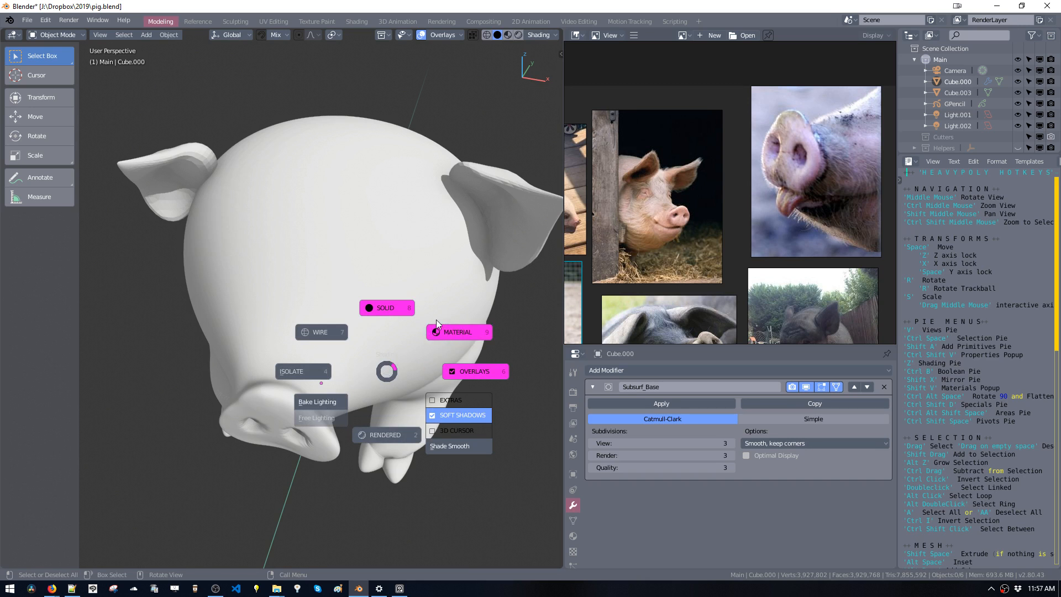
{"action": "left_click", "coordinate": [436, 319]}
{"action": "middle_click_drag", "start_coordinate": [417, 330], "coordinate": [244, 228]}
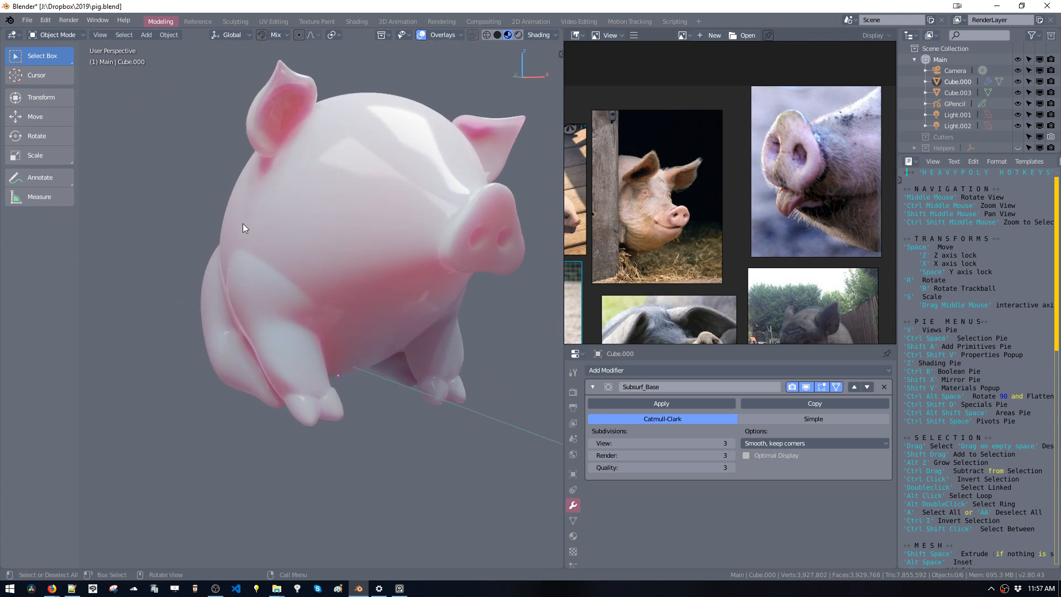
Revert the pig file to its last saved version.
{"action": "left_click", "coordinate": [27, 21]}
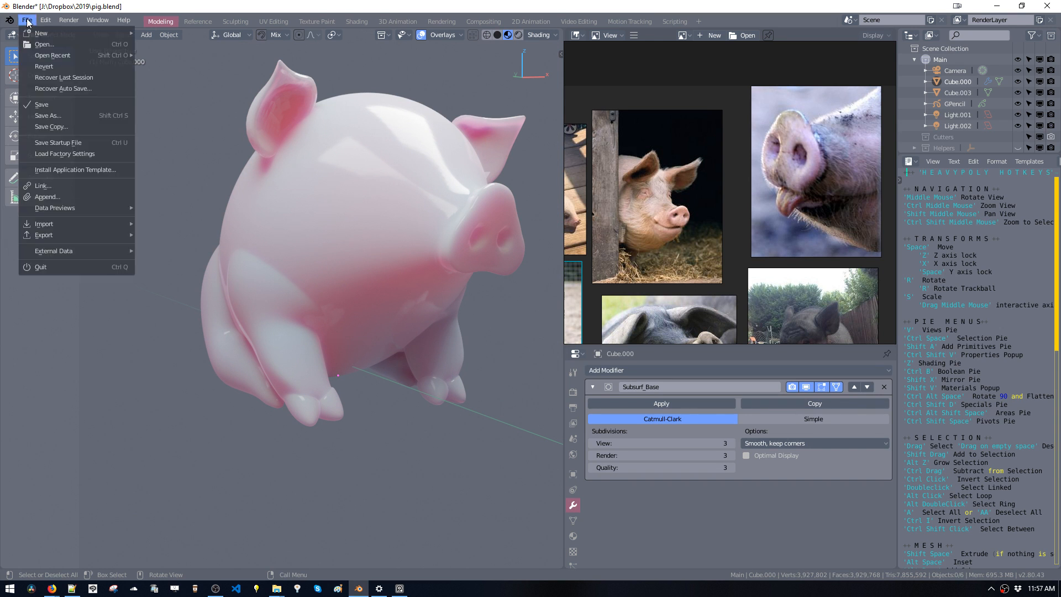
{"action": "left_click", "coordinate": [55, 66]}
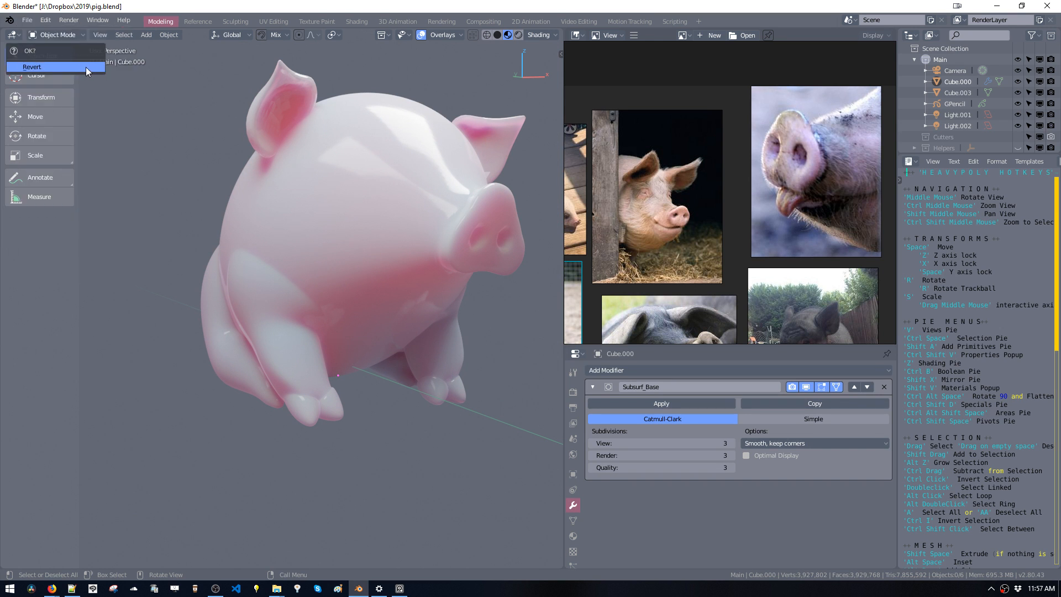
{"action": "left_click", "coordinate": [86, 67]}
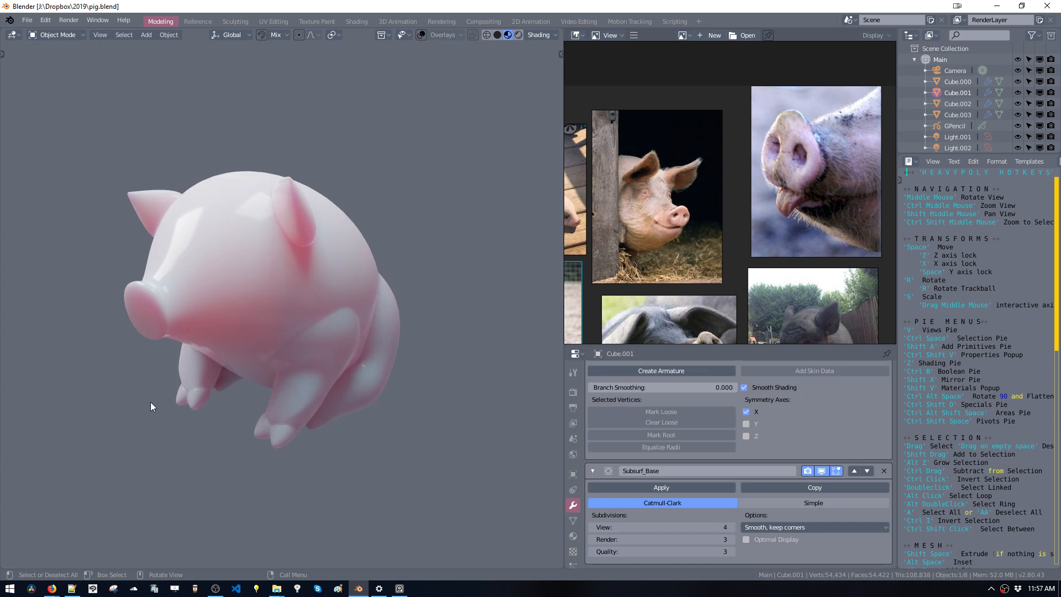
Make the pig's body the active object and leave it in Object Mode.
{"action": "middle_click_drag", "start_coordinate": [194, 289], "coordinate": [279, 251]}
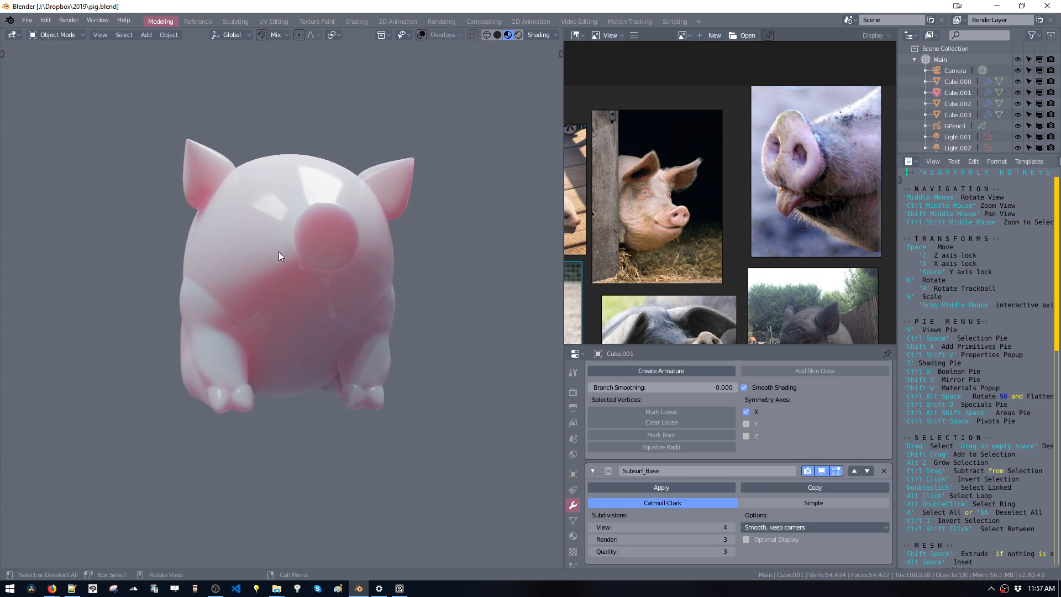
{"action": "key", "text": "ctrl+space"}
{"action": "middle_click_drag", "start_coordinate": [303, 201], "coordinate": [325, 267]}
{"action": "left_click", "coordinate": [330, 278]}
{"action": "left_click", "coordinate": [340, 273]}
{"action": "key", "text": "ctrl+space"}
{"action": "left_click", "coordinate": [320, 248]}
{"action": "key", "text": "ctrl+space"}
{"action": "left_click", "coordinate": [335, 325]}
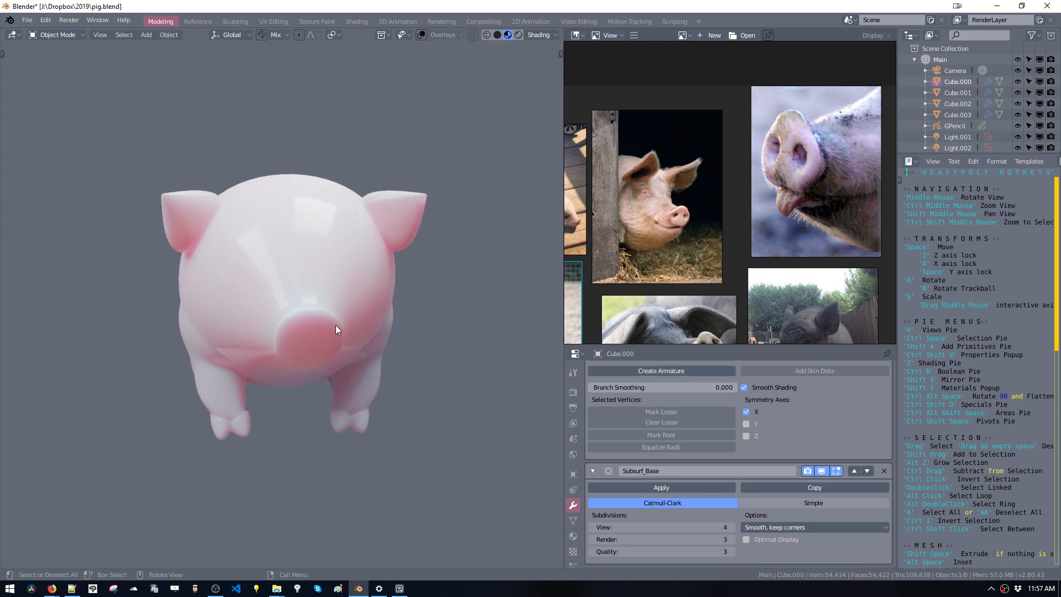
Enter Edit Mode on the body and move a single vertex at the pig's rump about -0.1 m along Y.
{"action": "middle_click_drag", "start_coordinate": [336, 325], "coordinate": [218, 299]}
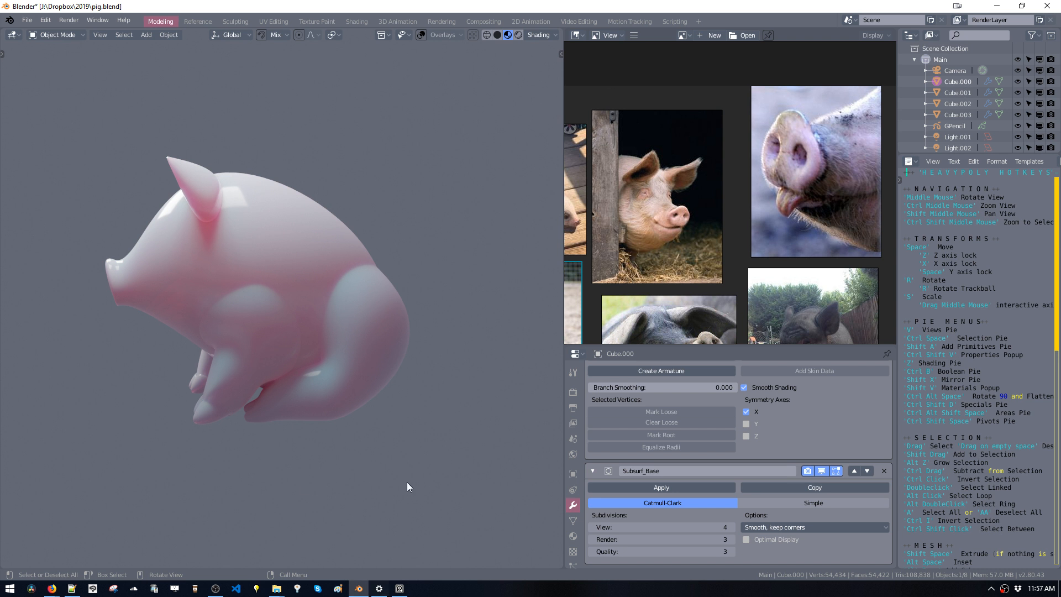
{"action": "middle_click_drag", "start_coordinate": [407, 487], "coordinate": [313, 351]}
{"action": "key", "text": "Tab"}
{"action": "left_click", "coordinate": [304, 356]}
{"action": "left_click", "coordinate": [333, 303]}
{"action": "key", "text": "ctrl+space"}
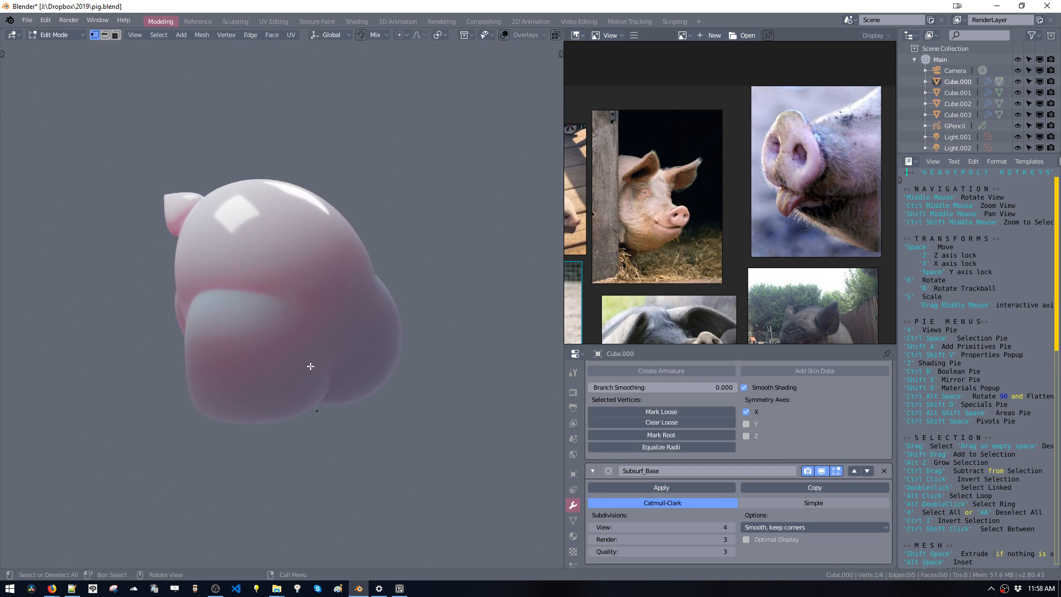
{"action": "middle_click_drag", "start_coordinate": [317, 419], "coordinate": [345, 409]}
{"action": "key", "text": "space"}
{"action": "key", "text": "space"}
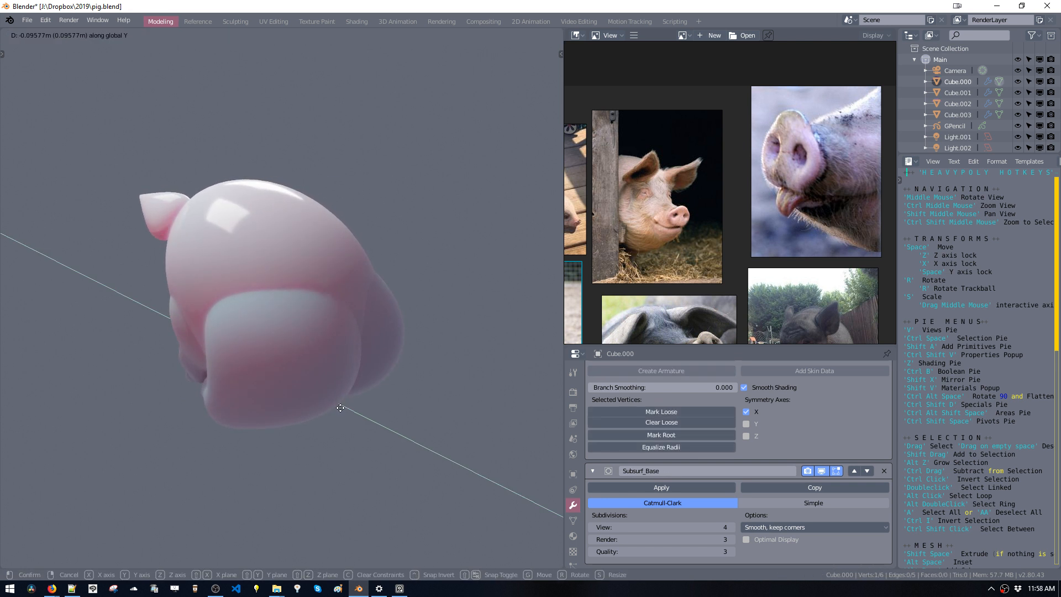
{"action": "left_click", "coordinate": [342, 409]}
Raise the selected rump vertex about 0.04 m along Z and shift it along Y.
{"action": "key", "text": "space"}
{"action": "key", "text": "space"}
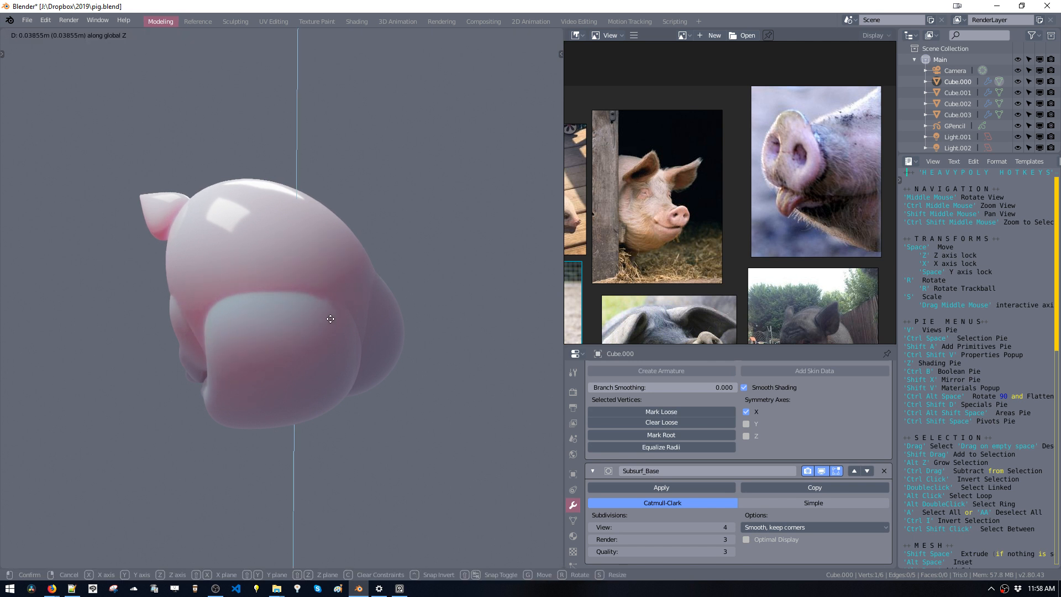
{"action": "left_click", "coordinate": [333, 319]}
{"action": "key", "text": "space"}
{"action": "key", "text": "space"}
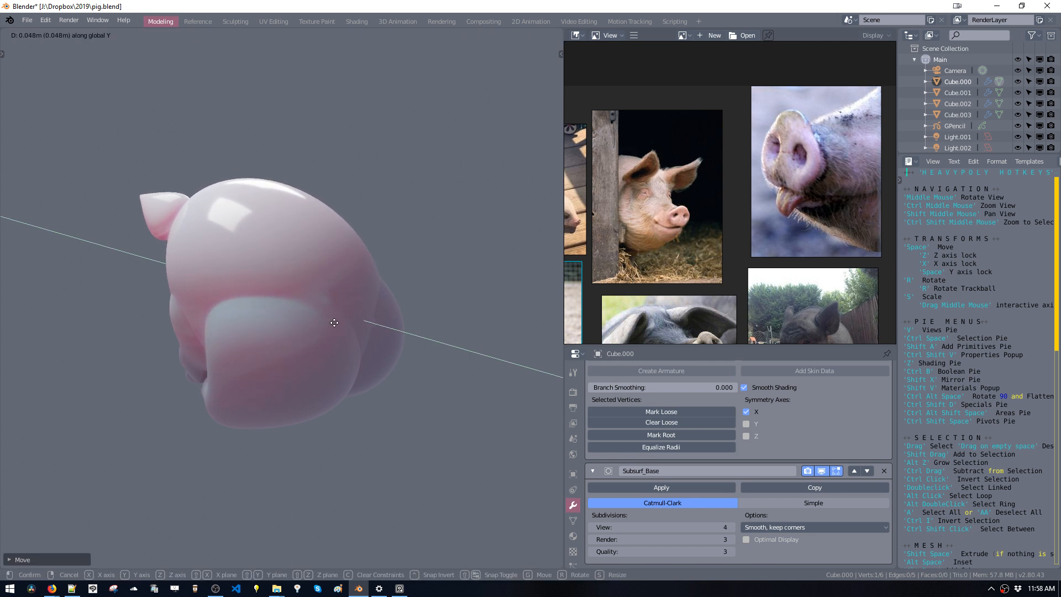
{"action": "left_click", "coordinate": [323, 357]}
{"action": "middle_click_drag", "start_coordinate": [343, 350], "coordinate": [378, 327]}
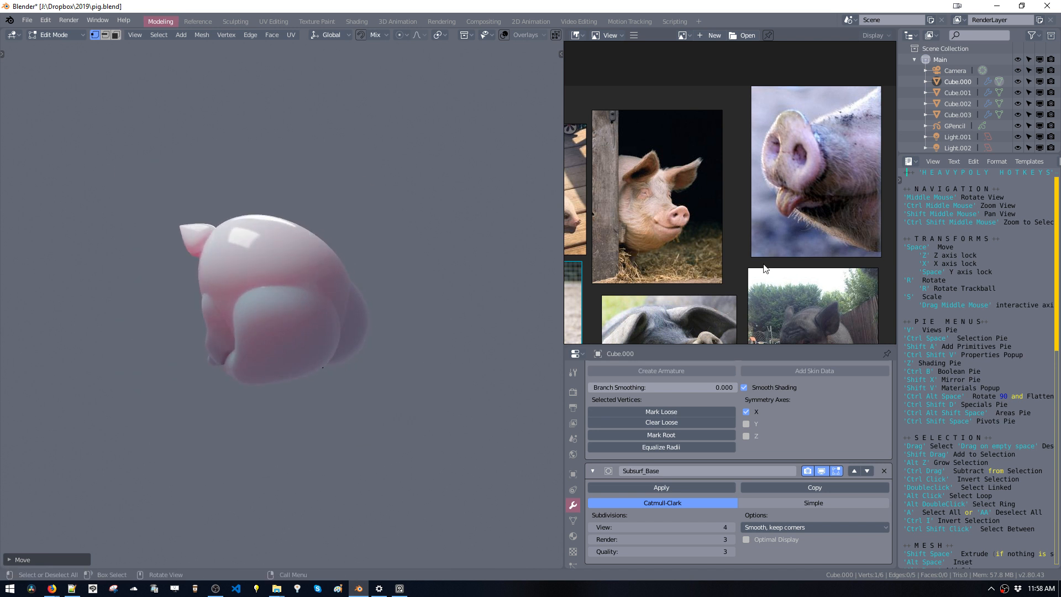
Duplicate an existing light and place the copy behind the pig at about X -0.631, Y 2.324, Z 1.036.
{"action": "left_click", "coordinate": [948, 135]}
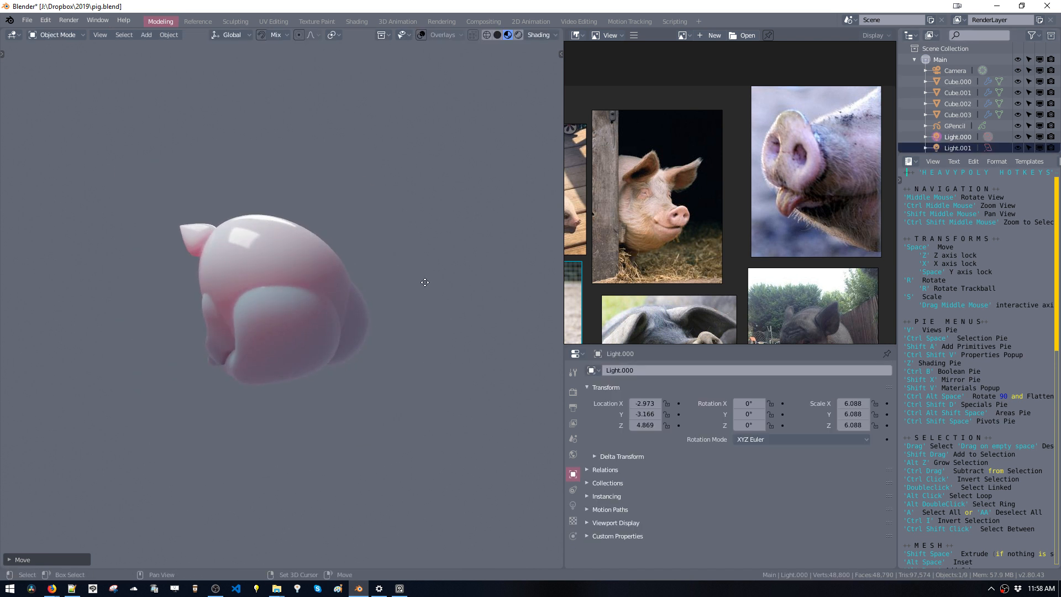
{"action": "key", "text": "g"}
{"action": "key", "text": "shift+d"}
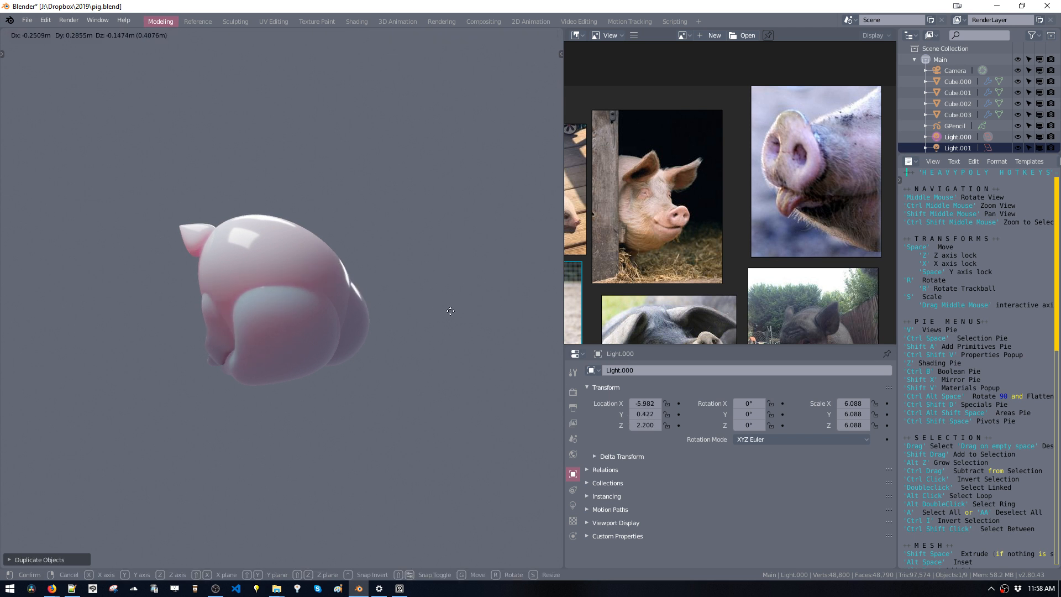
{"action": "left_click", "coordinate": [494, 353]}
{"action": "middle_click_drag", "start_coordinate": [491, 351], "coordinate": [238, 320]}
{"action": "key", "text": "space"}
{"action": "left_click", "coordinate": [145, 318]}
{"action": "key", "text": "space"}
{"action": "left_click", "coordinate": [230, 362]}
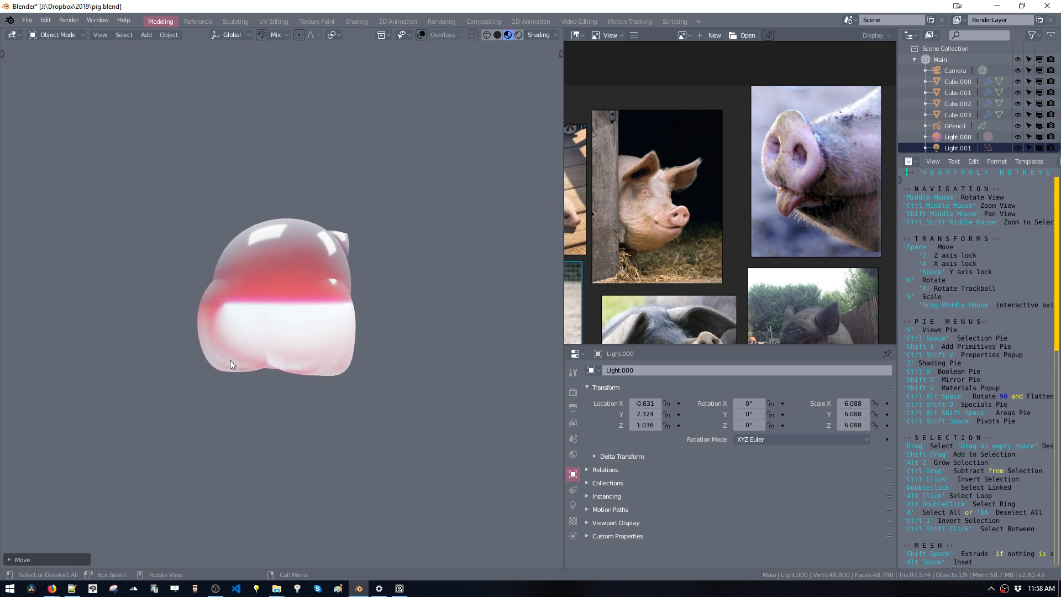
Move the new light farther from the rump, to about X 0.912, Y 4.356, Z 1.059.
{"action": "middle_click_drag", "start_coordinate": [326, 365], "coordinate": [353, 365]}
{"action": "key", "text": "space"}
{"action": "left_click", "coordinate": [232, 362]}
{"action": "middle_click_drag", "start_coordinate": [237, 360], "coordinate": [336, 339]}
{"action": "key", "text": "space"}
{"action": "key", "text": "space"}
{"action": "left_click", "coordinate": [216, 357]}
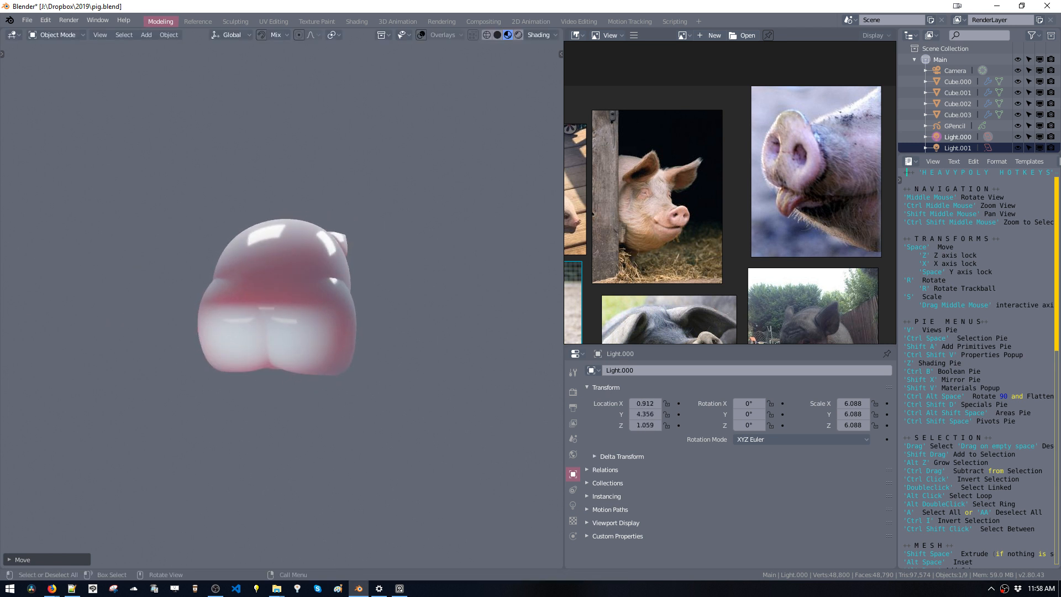
Move the light to about X 2.438, Y 4.586, Z 1.146 and trackball-rotate it to about -77°, -5.59°, -115°.
{"action": "key", "text": "r"}
{"action": "key", "text": "r"}
{"action": "left_click", "coordinate": [247, 416]}
{"action": "key", "text": "space"}
{"action": "left_click", "coordinate": [127, 375]}
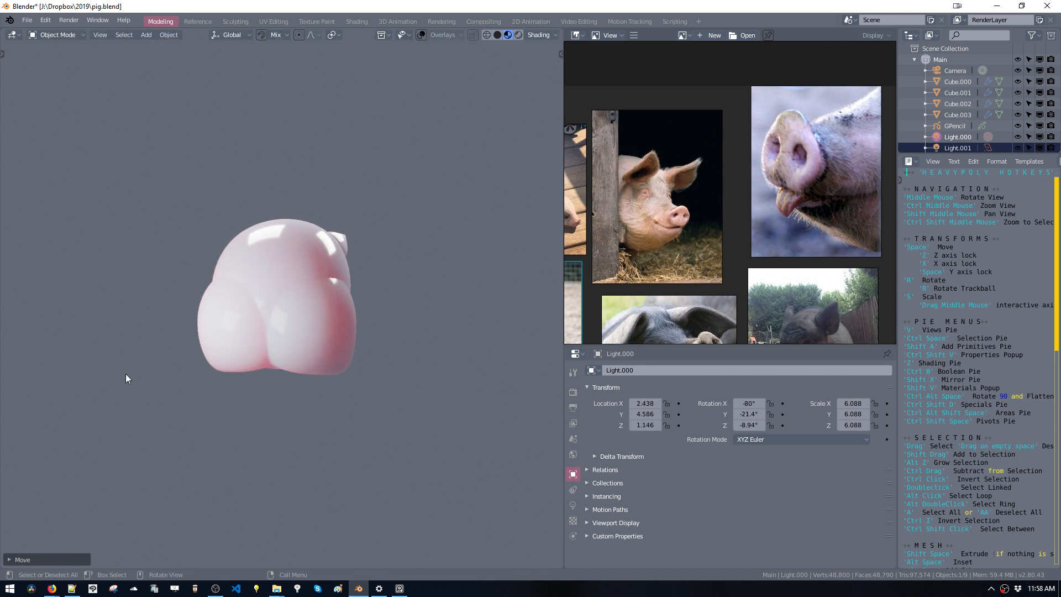
{"action": "key", "text": "r"}
{"action": "key", "text": "r"}
{"action": "left_click", "coordinate": [185, 379]}
Shift the light to about X 2.759, Y 4.418, Z 1.126 and trackball-rotate it to about -73.7°, -25.9°, -134°.
{"action": "middle_click_drag", "start_coordinate": [188, 379], "coordinate": [330, 363]}
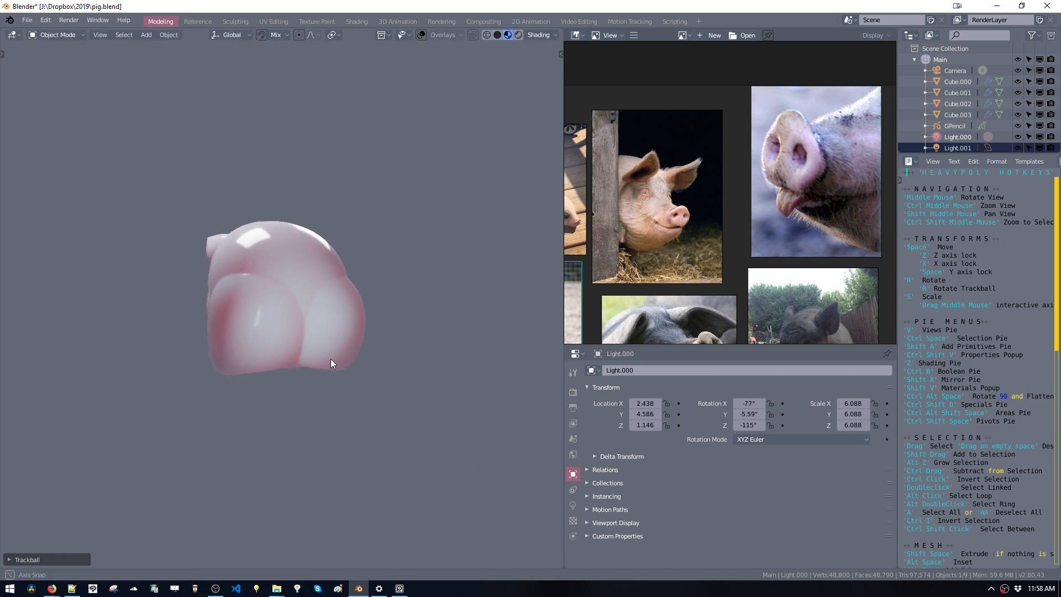
{"action": "key", "text": "space"}
{"action": "left_click", "coordinate": [286, 360]}
{"action": "key", "text": "r"}
{"action": "key", "text": "r"}
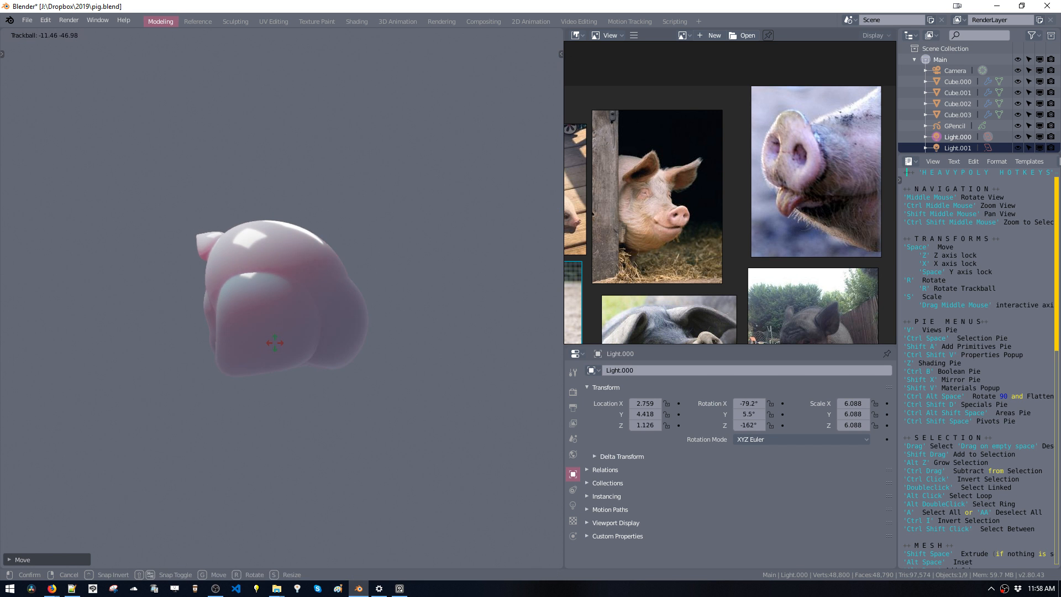
{"action": "left_click", "coordinate": [302, 373]}
{"action": "middle_click_drag", "start_coordinate": [303, 373], "coordinate": [332, 348]}
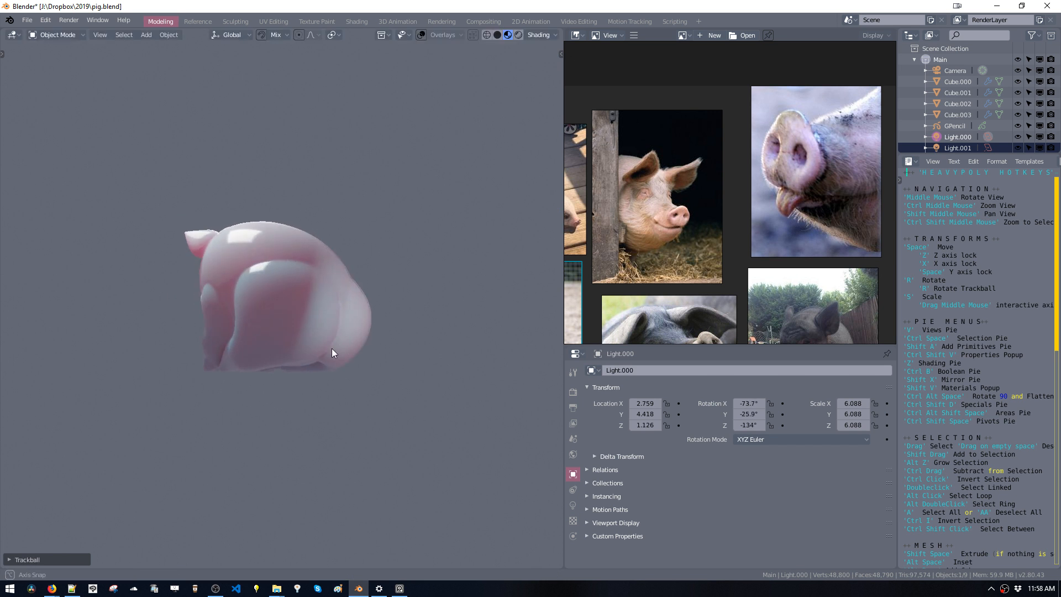
Move the light away from the pig's side to about X 6.914, Y 4.185, Z 1.050.
{"action": "key", "text": "space"}
{"action": "left_click", "coordinate": [210, 297]}
{"action": "middle_click_drag", "start_coordinate": [210, 297], "coordinate": [236, 336]}
{"action": "key", "text": "space"}
{"action": "key", "text": "x"}
{"action": "left_click", "coordinate": [174, 327]}
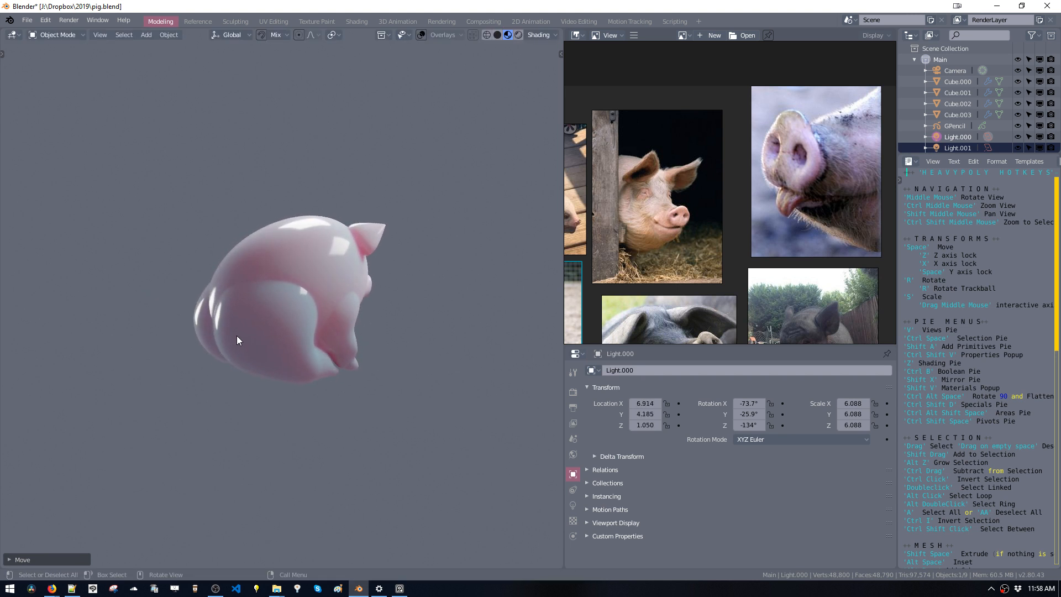
Scale the light up to about 40.448 on all axes.
{"action": "key", "text": "s"}
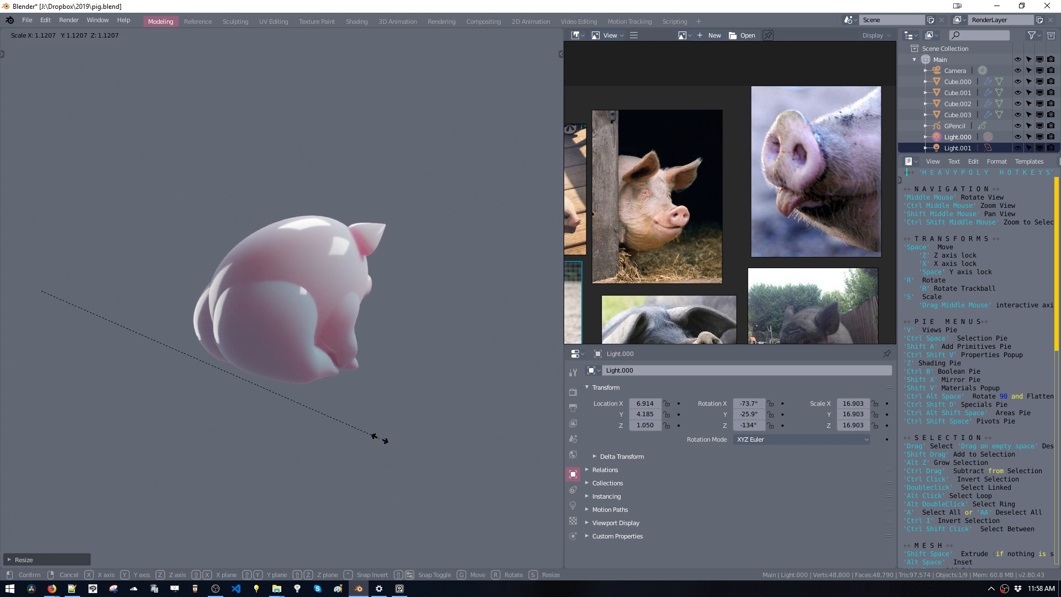
{"action": "left_click", "coordinate": [379, 441]}
{"action": "key", "text": "s"}
{"action": "left_click", "coordinate": [482, 530]}
{"action": "key", "text": "s"}
{"action": "left_click", "coordinate": [490, 523]}
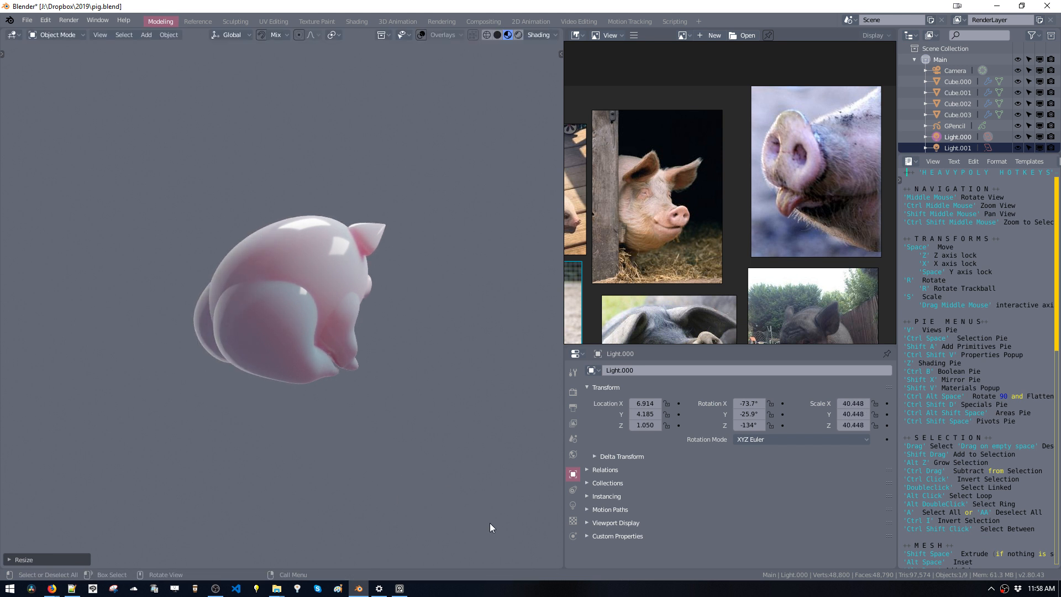
Move the light to about X 13.13, Y 3.520, Z 0.923, finishing with a shift along X.
{"action": "key", "text": "space"}
{"action": "left_click", "coordinate": [454, 474]}
{"action": "key", "text": "space"}
{"action": "key", "text": "x"}
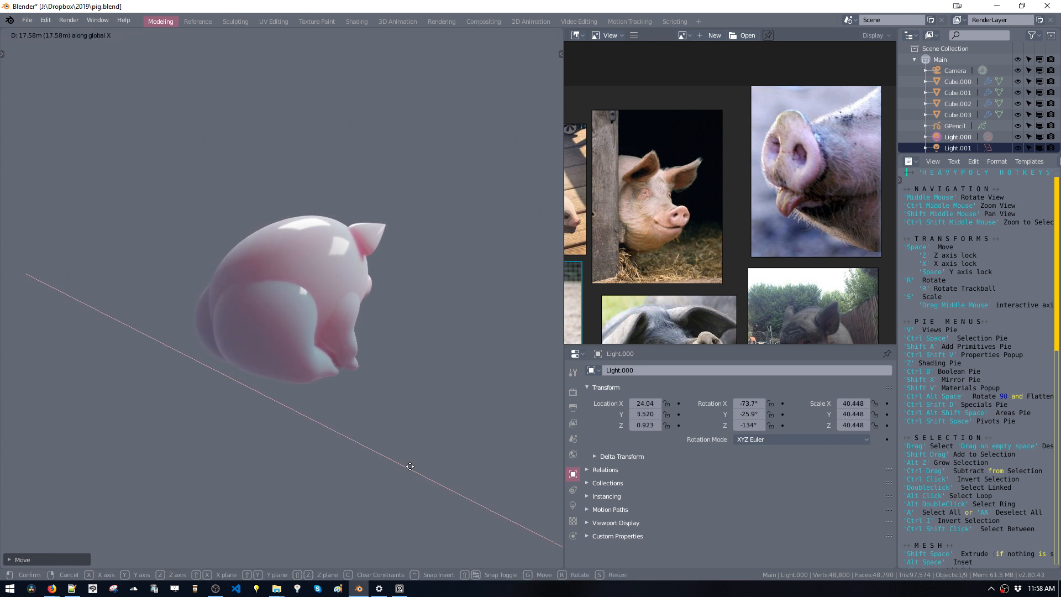
{"action": "left_click", "coordinate": [437, 482]}
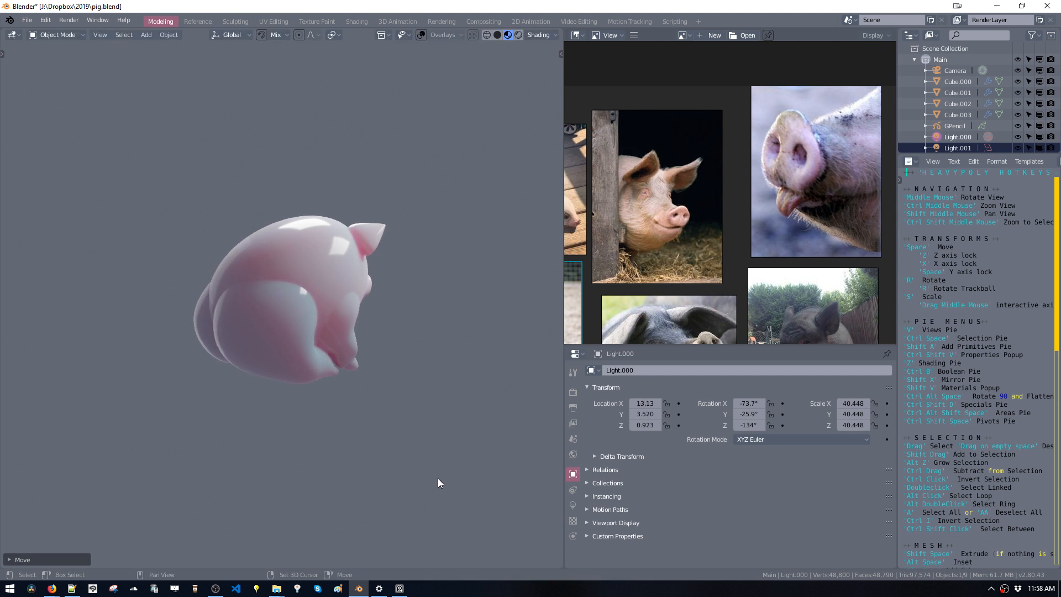
Scale the light to about 48.497 and open its power value for editing.
{"action": "key", "text": "s"}
{"action": "left_click", "coordinate": [532, 553]}
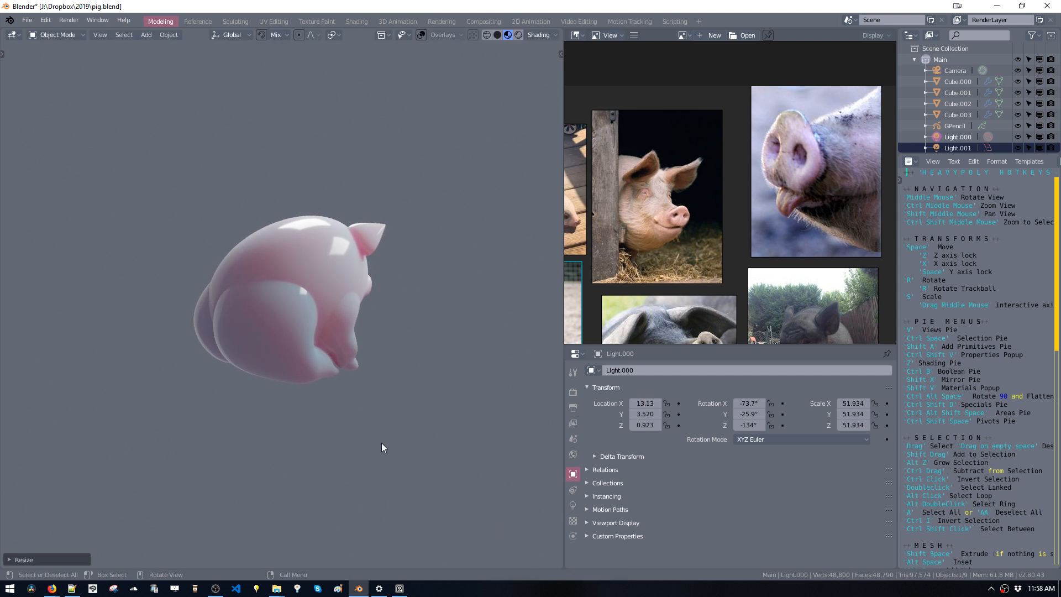
{"action": "key", "text": "s"}
{"action": "left_click", "coordinate": [362, 437]}
{"action": "mouse_move", "coordinate": [375, 376]}
{"action": "middle_mouse_down"}
{"action": "mouse_move", "coordinate": [466, 365]}
{"action": "mouse_move", "coordinate": [552, 380]}
{"action": "mouse_move", "coordinate": [353, 367]}
{"action": "mouse_move", "coordinate": [373, 366]}
{"action": "middle_mouse_up"}
{"action": "key", "text": "ctrl+shift+v"}
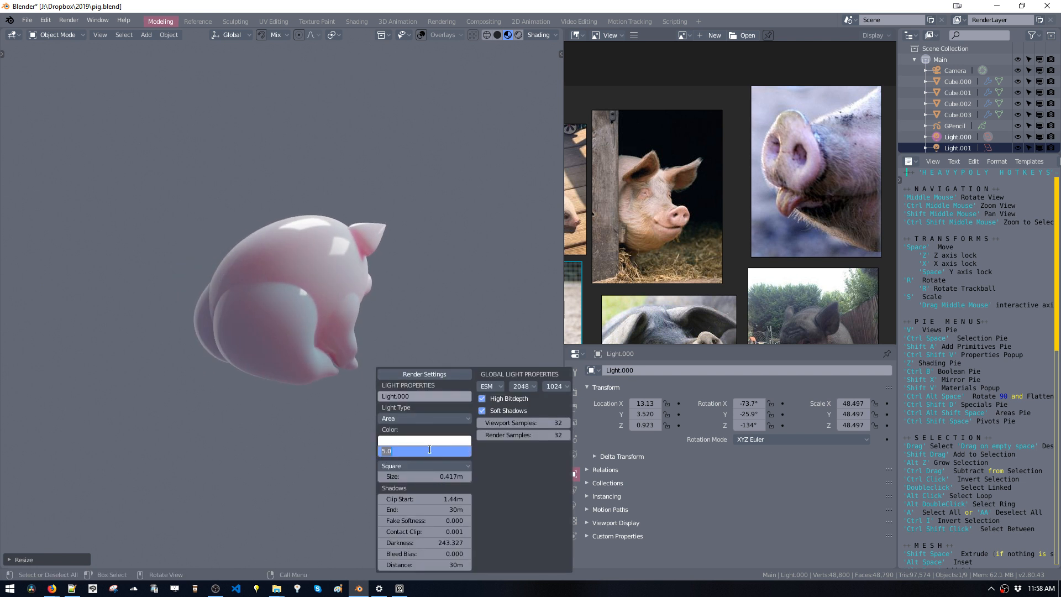
Select the leg mesh and set the SSS material's roughness to 0.335.
{"action": "mouse_move", "coordinate": [251, 274]}
{"action": "middle_mouse_down"}
{"action": "mouse_move", "coordinate": [276, 257]}
{"action": "mouse_move", "coordinate": [373, 284]}
{"action": "mouse_move", "coordinate": [260, 277]}
{"action": "middle_mouse_up"}
{"action": "left_click", "coordinate": [292, 331]}
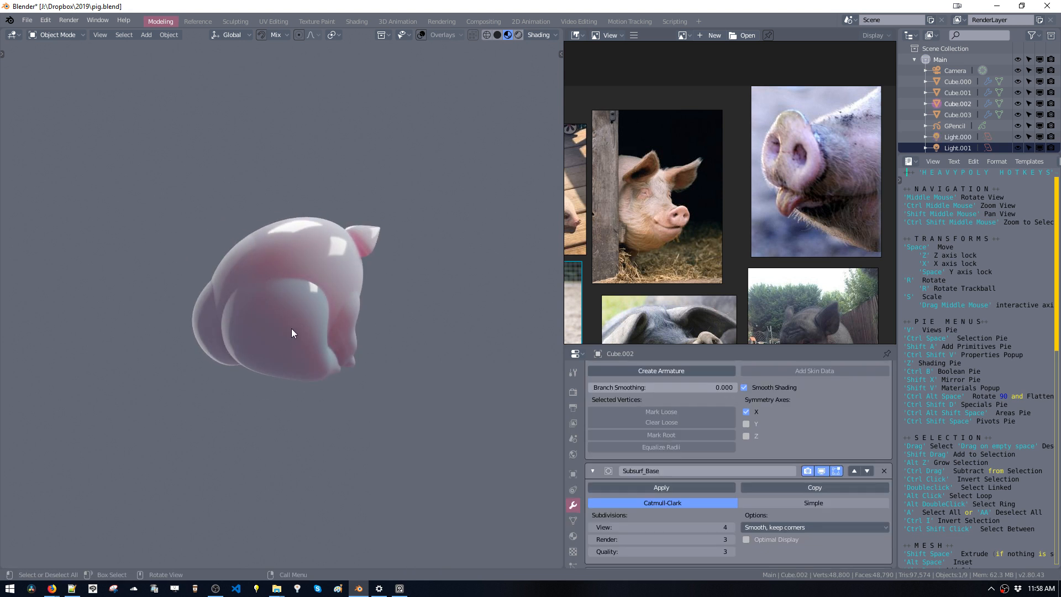
{"action": "key", "text": "ctrl+shift+v"}
{"action": "key", "text": "ctrl+shift+v"}
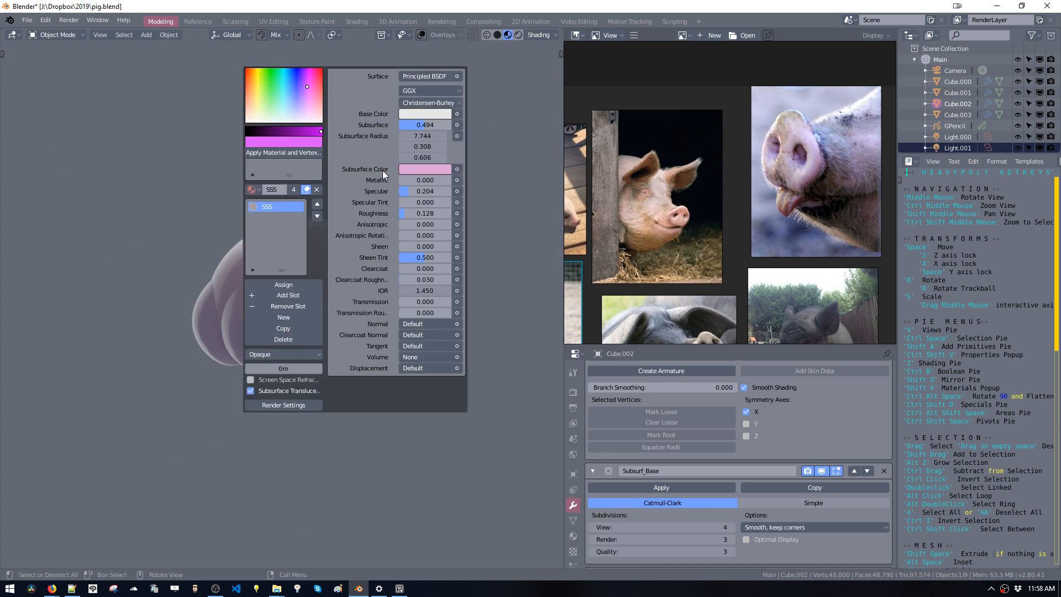
{"action": "left_click", "coordinate": [411, 214]}
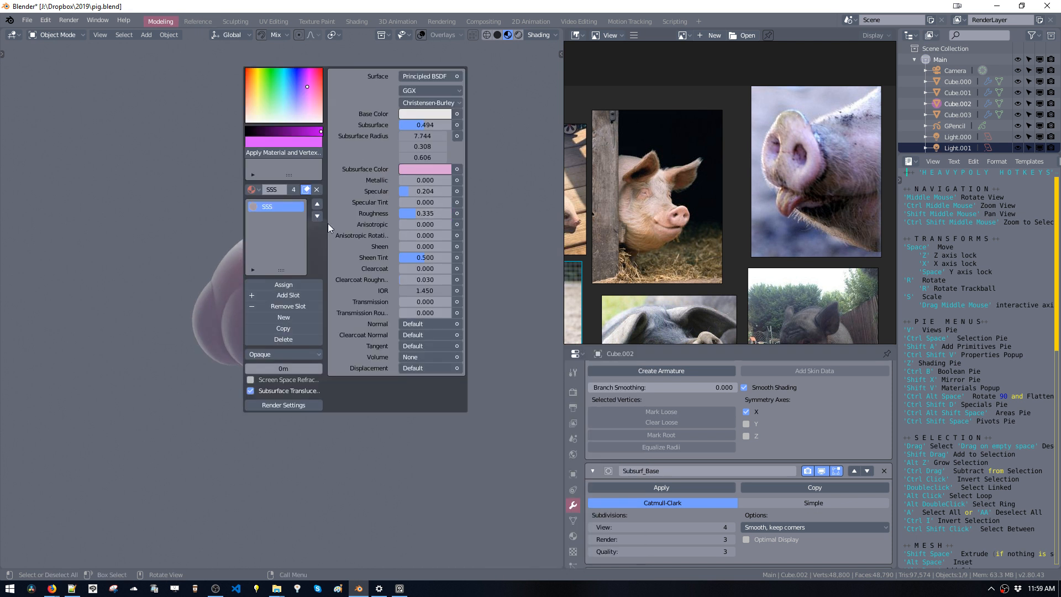
{"action": "middle_click_drag", "start_coordinate": [376, 292], "coordinate": [343, 283]}
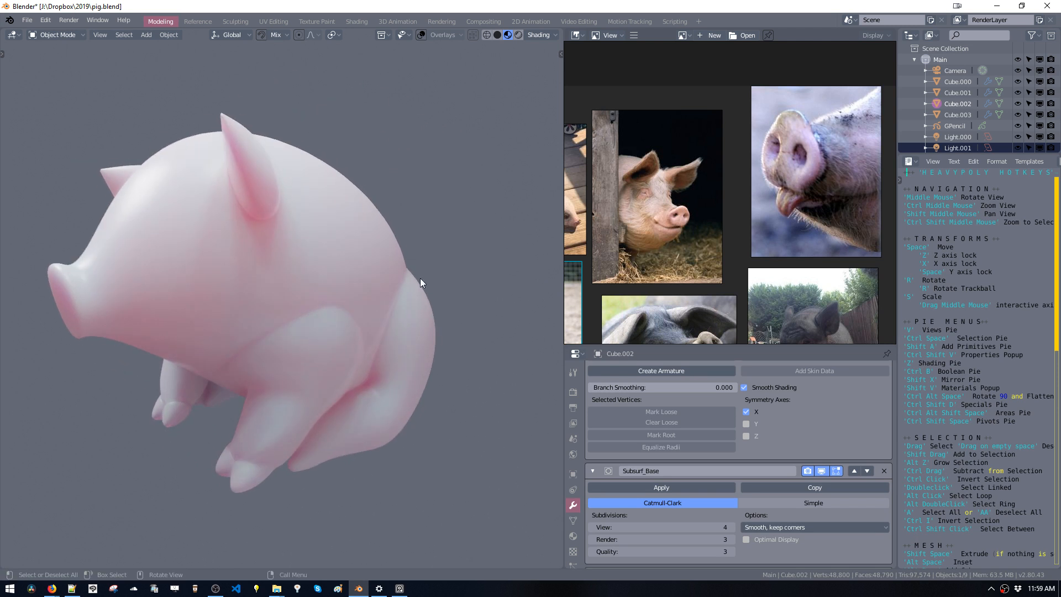
Set the SSS material's clearcoat to about 0.011 and save the pig file.
{"action": "key", "text": "shift+v"}
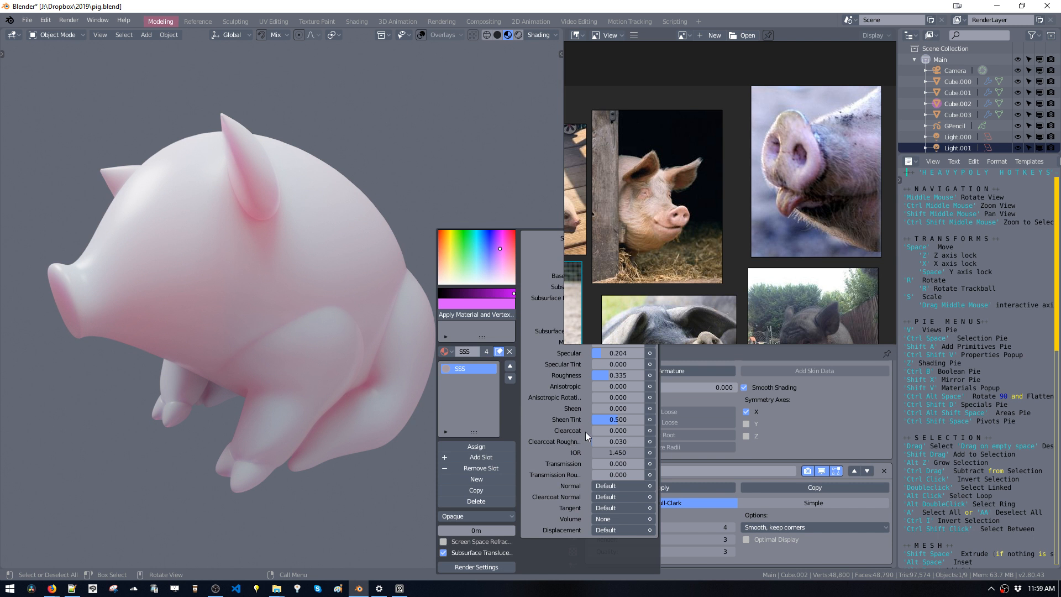
{"action": "left_click_drag", "start_coordinate": [598, 428], "coordinate": [513, 422]}
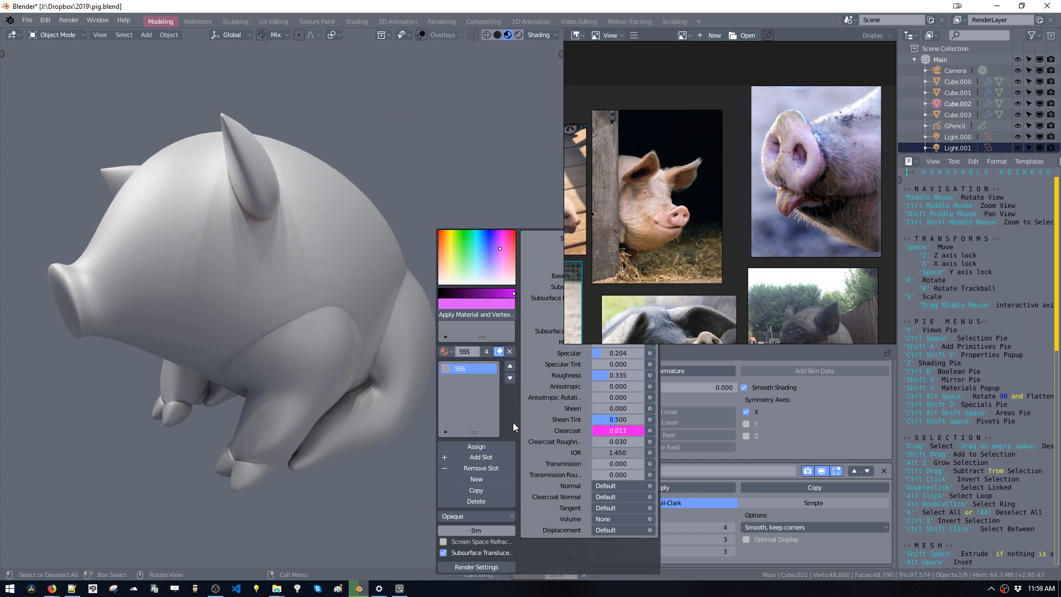
{"action": "key", "text": "ctrl+s"}
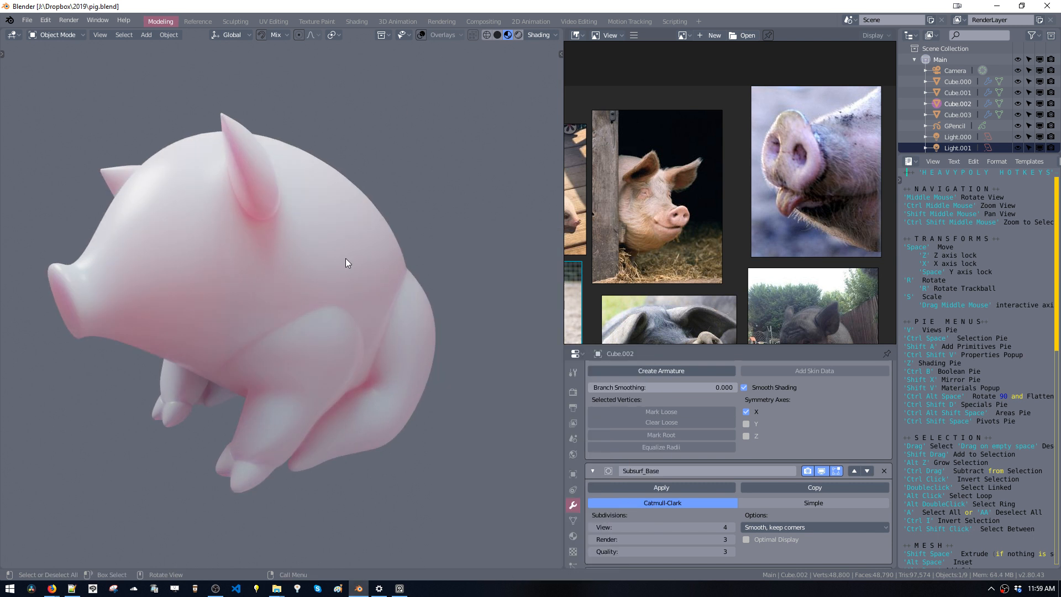
{"action": "key", "text": "shift+v"}
Add a mesh plane and lower it about 0.34 m along Z beneath the pig.
{"action": "middle_click_drag", "start_coordinate": [251, 224], "coordinate": [294, 287]}
{"action": "key", "text": "shift+a"}
{"action": "mouse_move", "coordinate": [361, 298]}
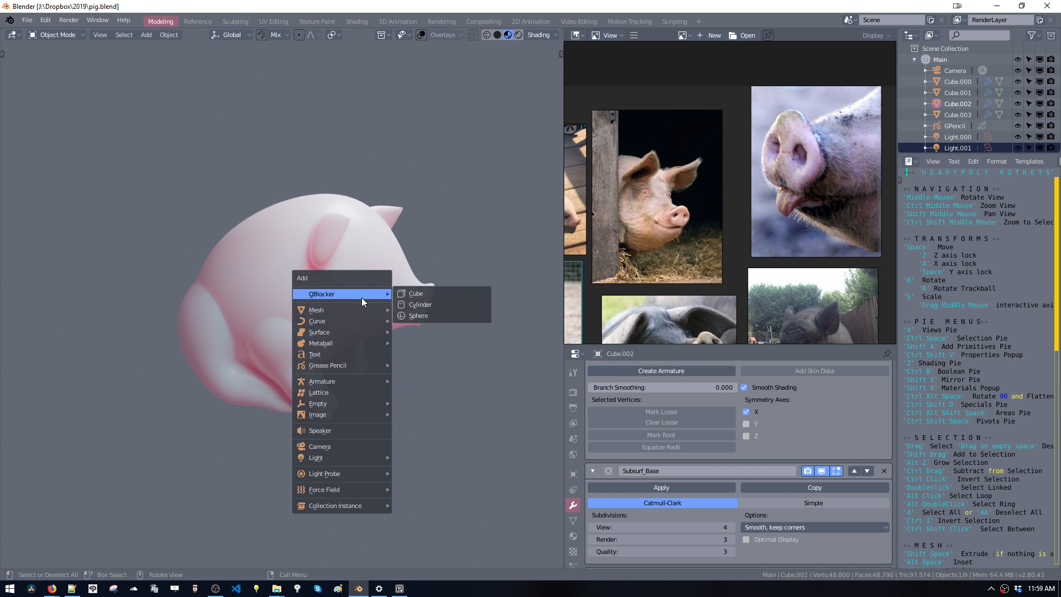
{"action": "left_click", "coordinate": [417, 307]}
{"action": "key", "text": "g"}
{"action": "key", "text": "z"}
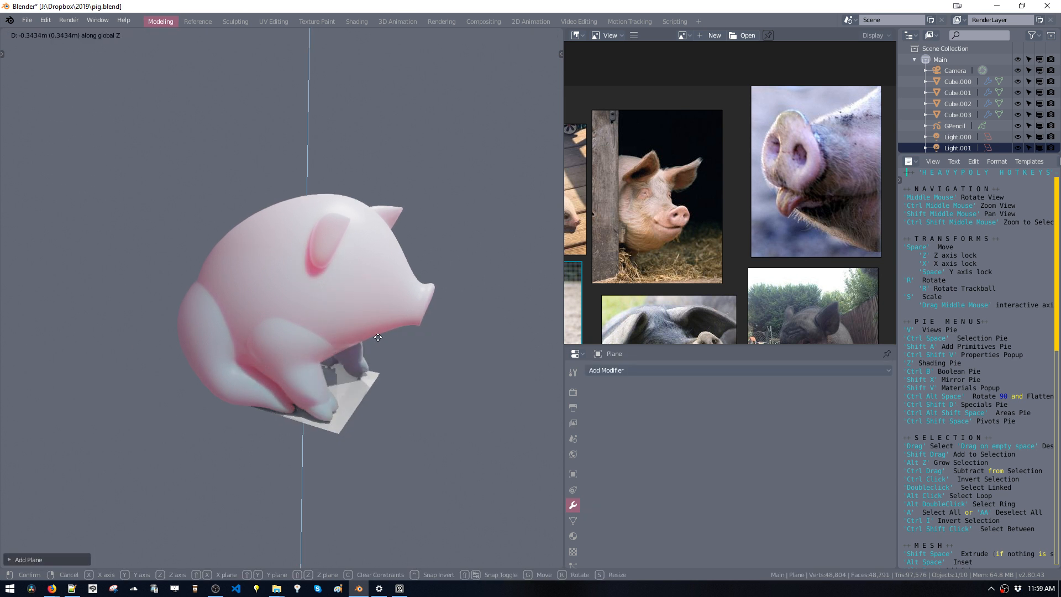
{"action": "left_click", "coordinate": [378, 337]}
Scale the plane up into a wide ground surface and raise it about 0.08 m along Z.
{"action": "key", "text": "s"}
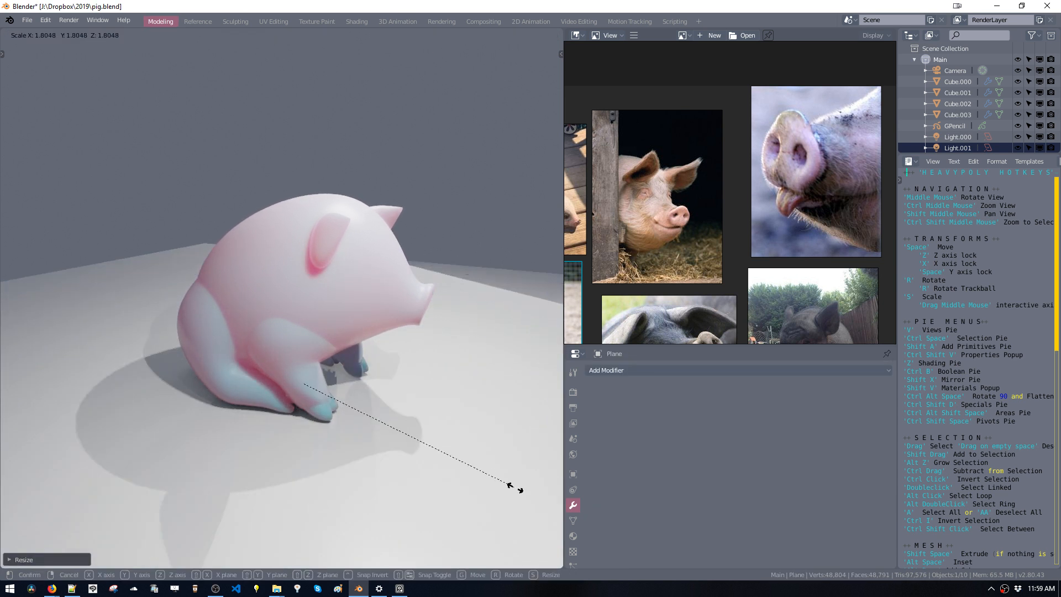
{"action": "left_click", "coordinate": [514, 487]}
{"action": "key", "text": "g"}
{"action": "key", "text": "z"}
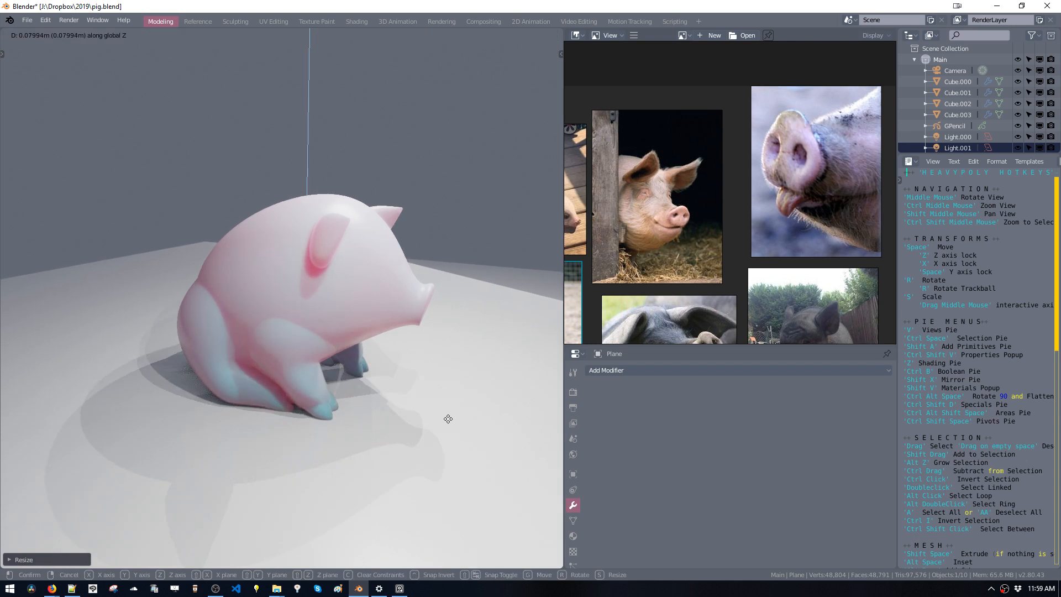
{"action": "left_click", "coordinate": [446, 425]}
Adjust the ground plane's height along Z so that it meets the pig's feet, checking from the side.
{"action": "middle_click_drag", "start_coordinate": [423, 364], "coordinate": [397, 377]}
{"action": "key", "text": "space"}
{"action": "key", "text": "z"}
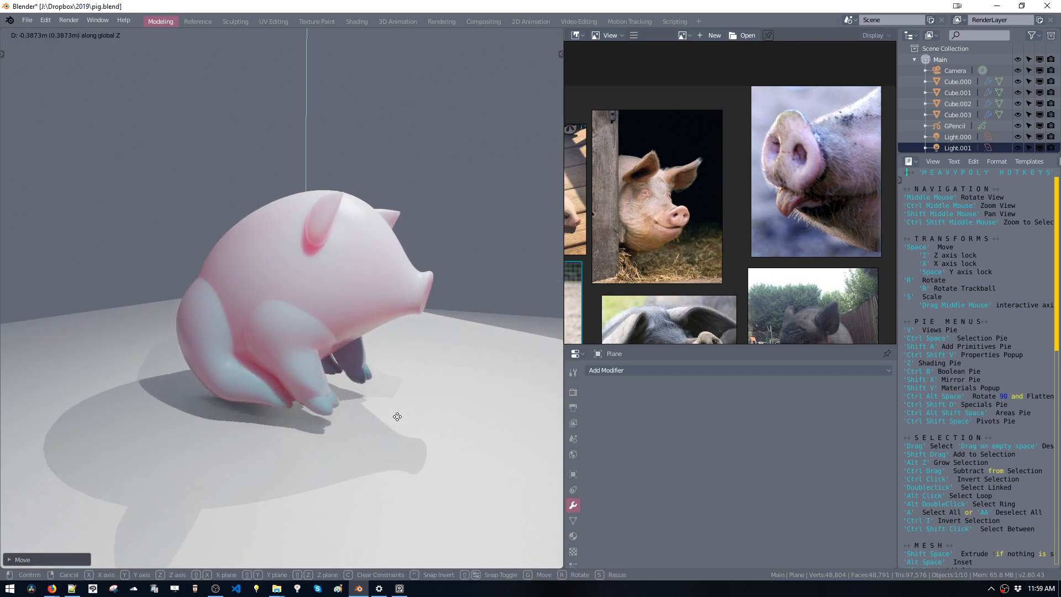
{"action": "left_click", "coordinate": [408, 307]}
{"action": "mouse_move", "coordinate": [422, 279]}
{"action": "middle_mouse_down"}
{"action": "mouse_move", "coordinate": [483, 304]}
{"action": "mouse_move", "coordinate": [571, 303]}
{"action": "mouse_move", "coordinate": [417, 274]}
{"action": "mouse_move", "coordinate": [433, 279]}
{"action": "middle_mouse_up"}
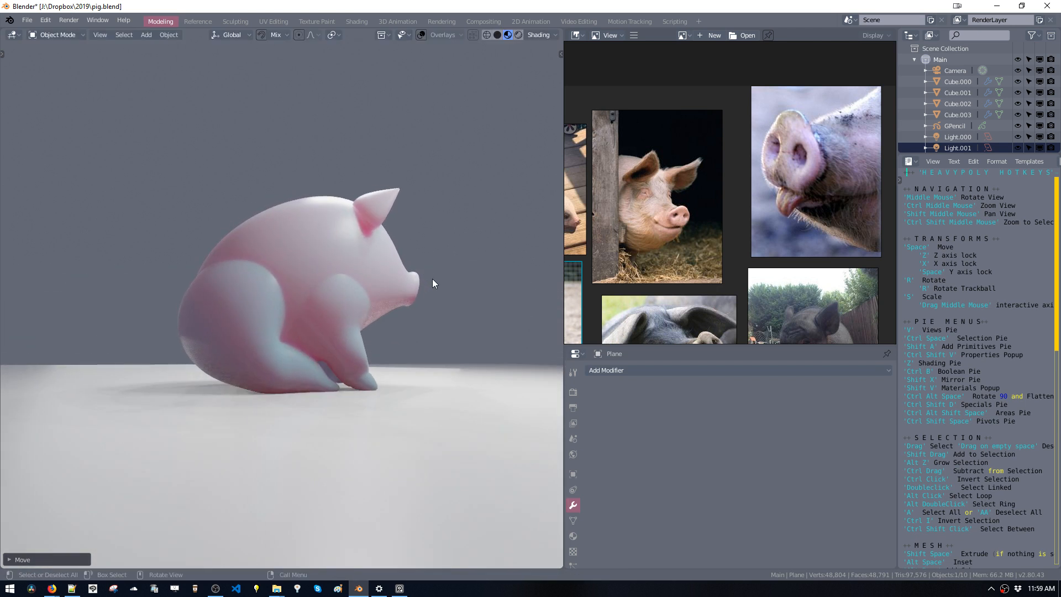
{"action": "middle_click_drag", "start_coordinate": [270, 341], "coordinate": [337, 350]}
{"action": "key", "text": "v"}
{"action": "key", "text": "Escape"}
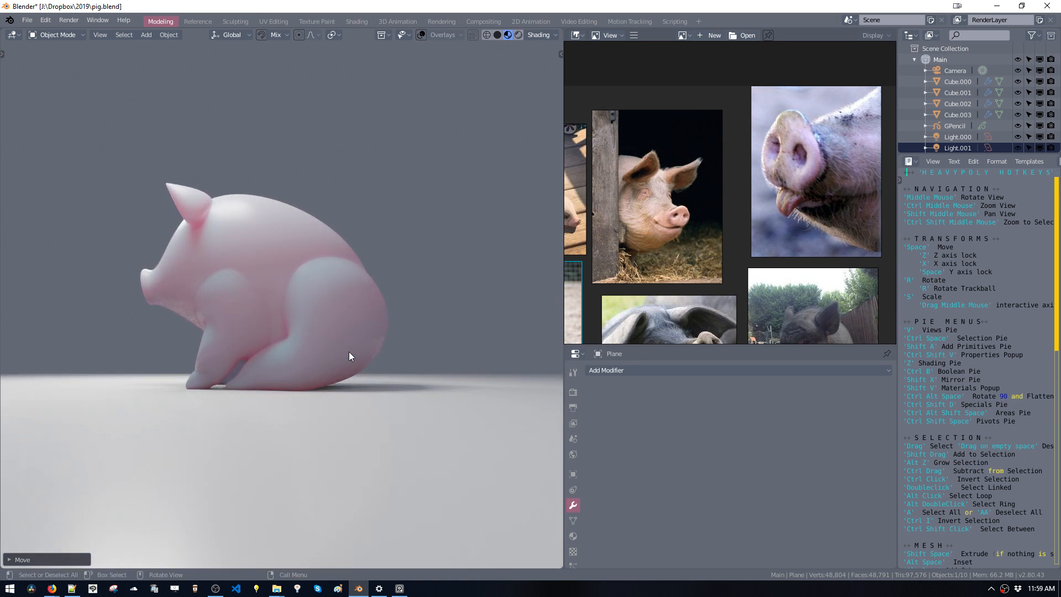
Edit the hind-leg mesh from the right side view and move two haunch vertices about 0.03 m back and down.
{"action": "key", "text": "ctrl+space"}
{"action": "left_click", "coordinate": [347, 408]}
{"action": "left_click", "coordinate": [343, 355]}
{"action": "key", "text": "Tab"}
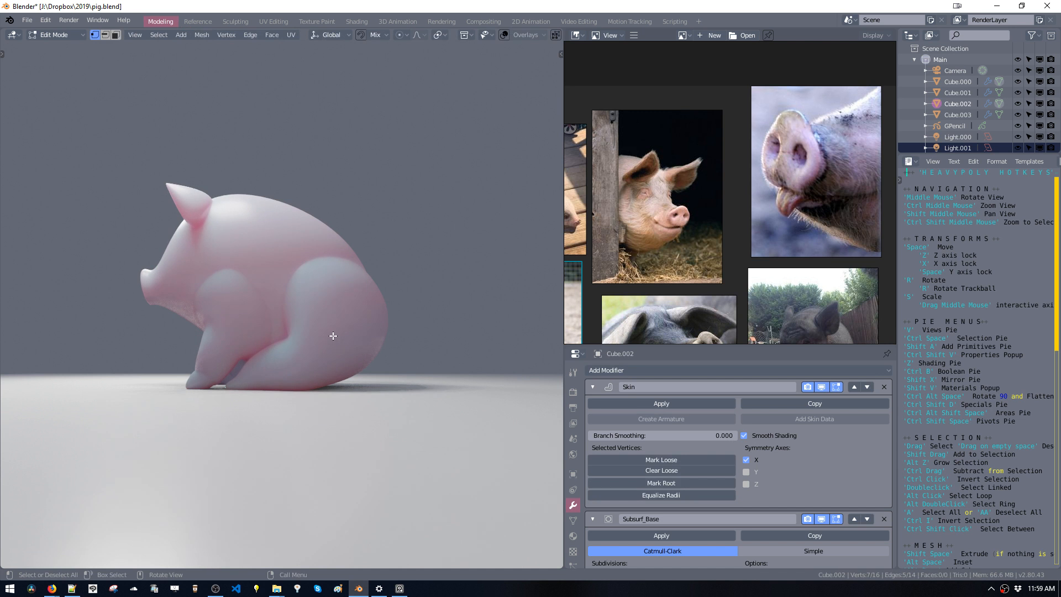
{"action": "key", "text": "v"}
{"action": "left_click", "coordinate": [439, 337]}
{"action": "key", "text": "ctrl+space"}
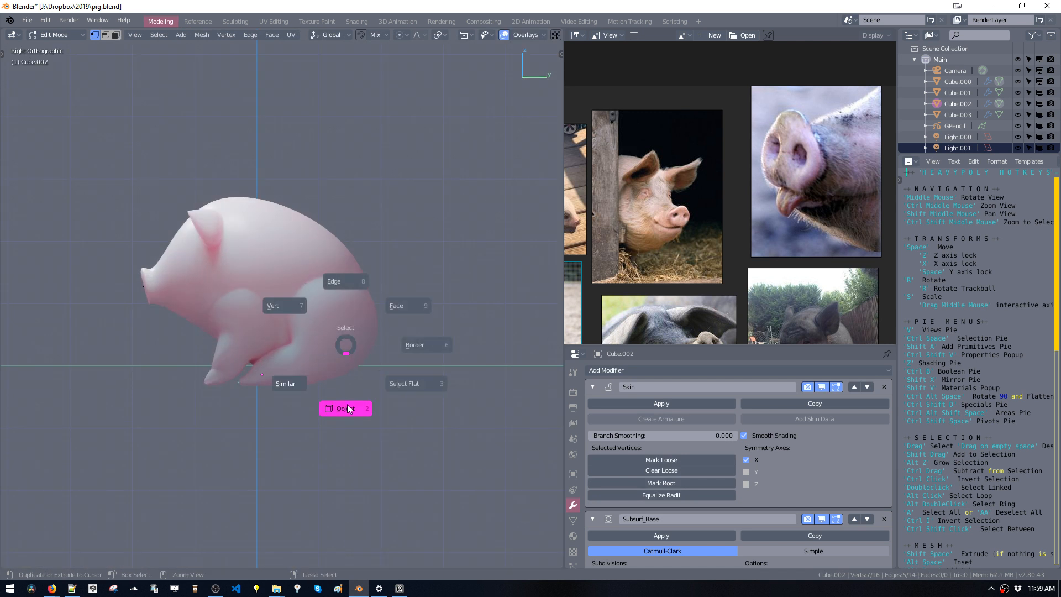
{"action": "left_click", "coordinate": [347, 408]}
{"action": "left_click", "coordinate": [342, 357]}
{"action": "key", "text": "ctrl+space"}
{"action": "left_click", "coordinate": [329, 338]}
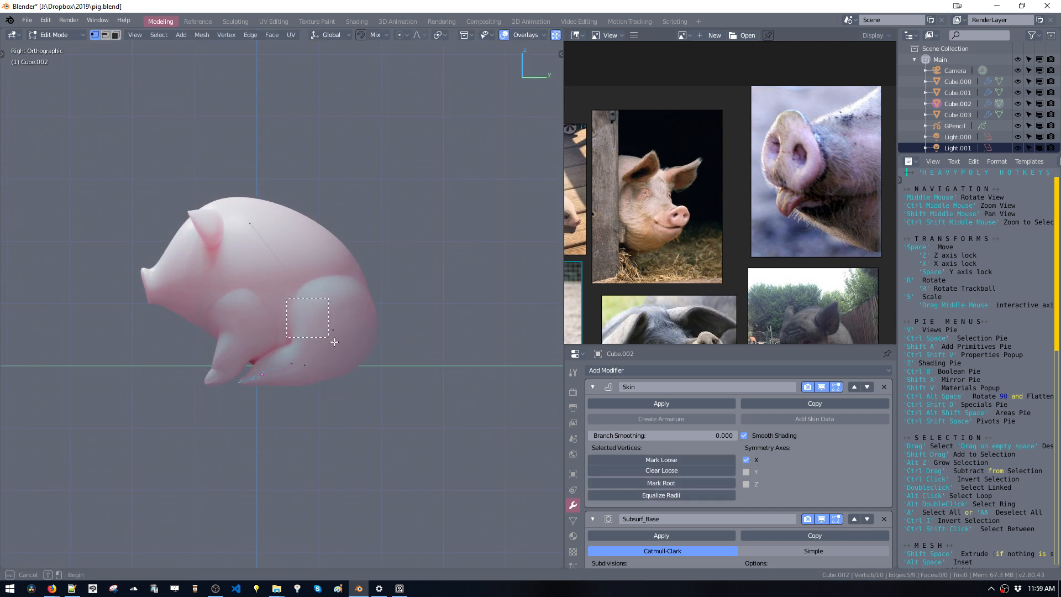
{"action": "left_click_drag", "start_coordinate": [302, 366], "coordinate": [319, 349], "text": "shift"}
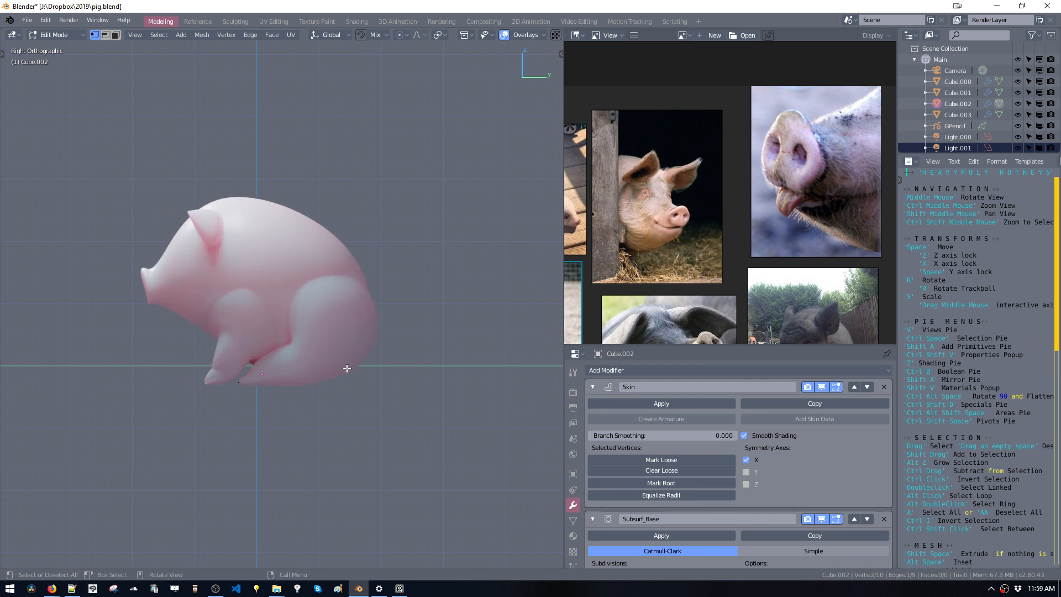
{"action": "key", "text": "space"}
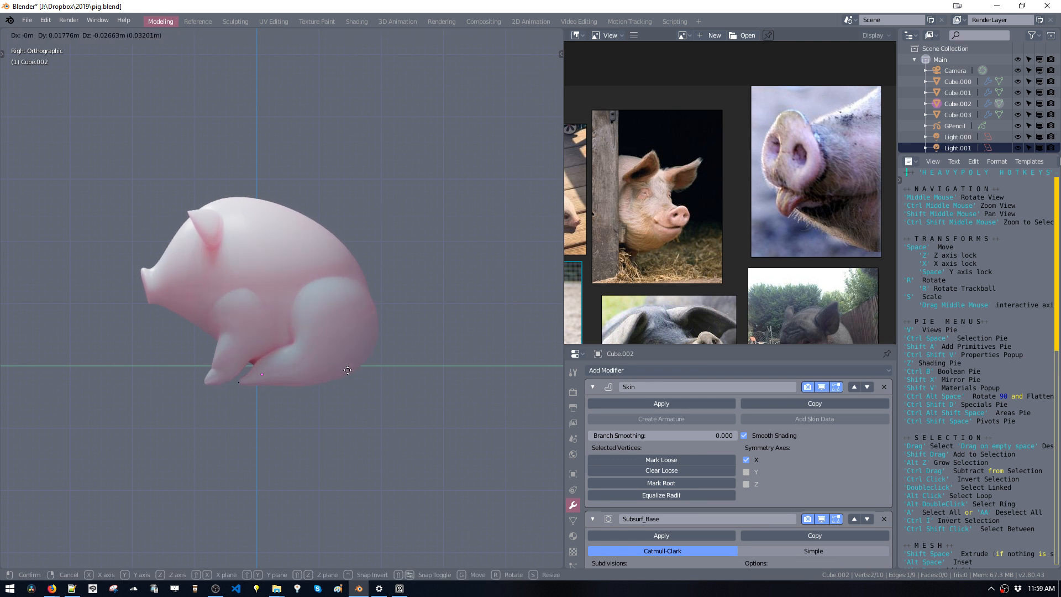
{"action": "left_click", "coordinate": [346, 370]}
Move the uppermost hind-leg vertex backward and down inside the body in the right side view.
{"action": "key", "text": "Tab"}
{"action": "middle_click_drag", "start_coordinate": [367, 374], "coordinate": [360, 339]}
{"action": "key", "text": "Tab"}
{"action": "key", "text": "v"}
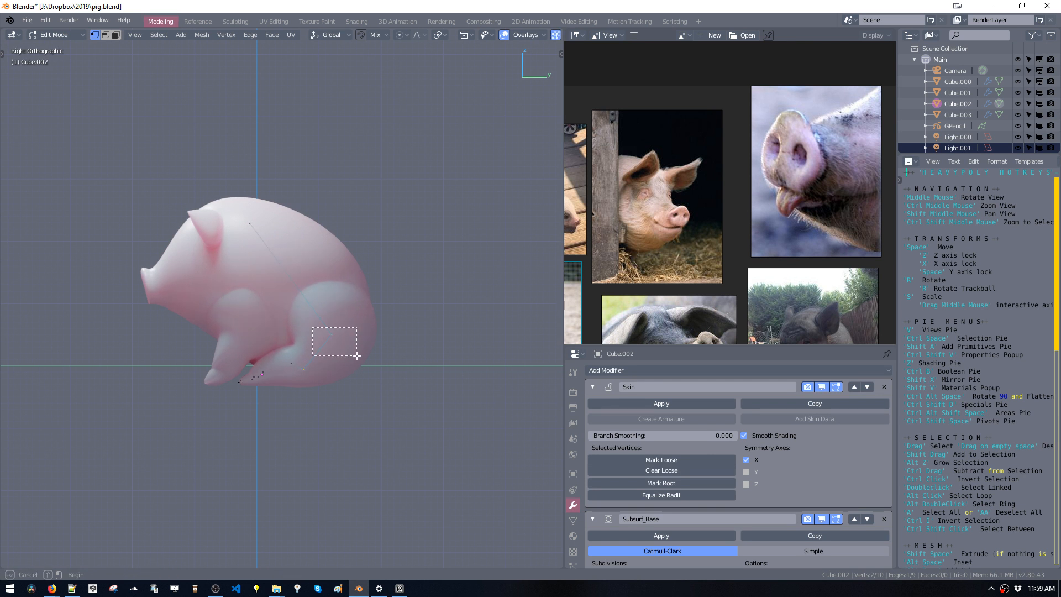
{"action": "left_click_drag", "start_coordinate": [357, 356], "coordinate": [351, 362]}
{"action": "key", "text": "space"}
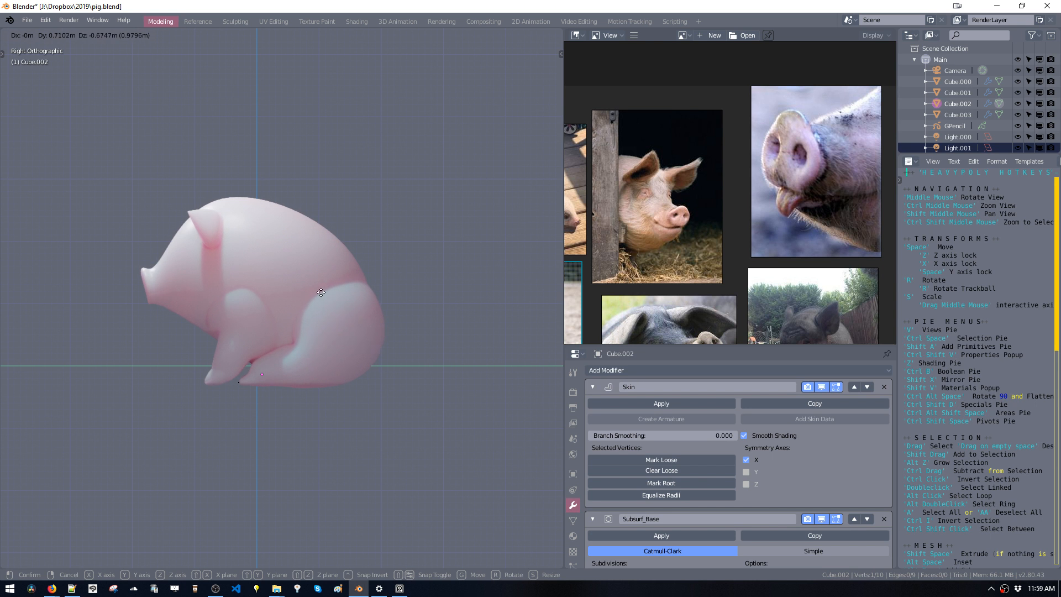
{"action": "left_click", "coordinate": [323, 295]}
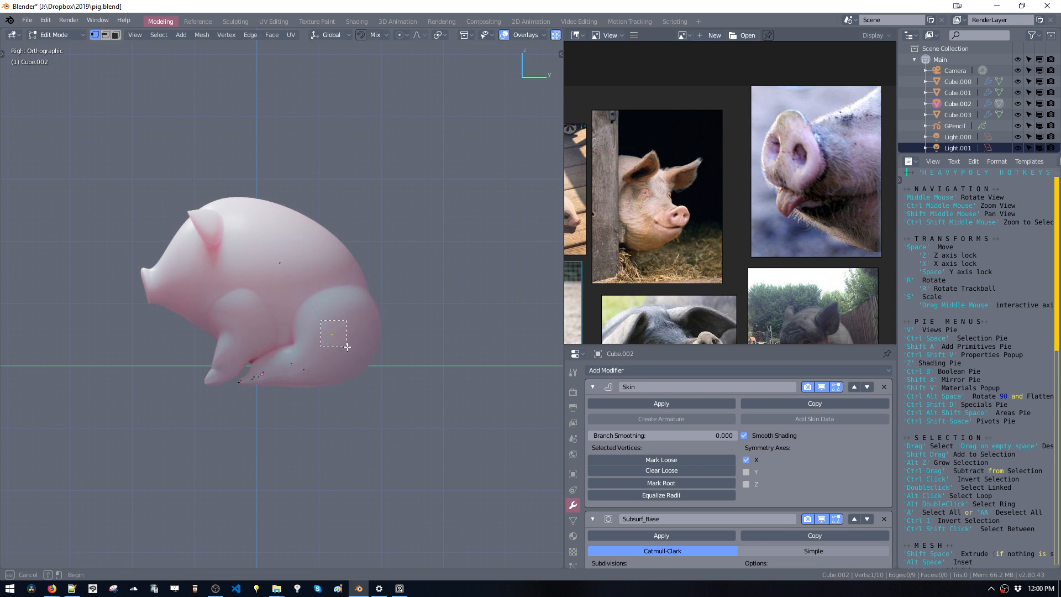
Lower the haunch vertex about 0.04 m, then shift the upper leg vertex about 0.14 m along Y and 0.12 m down.
{"action": "left_click_drag", "start_coordinate": [347, 346], "coordinate": [347, 346]}
{"action": "key", "text": "space"}
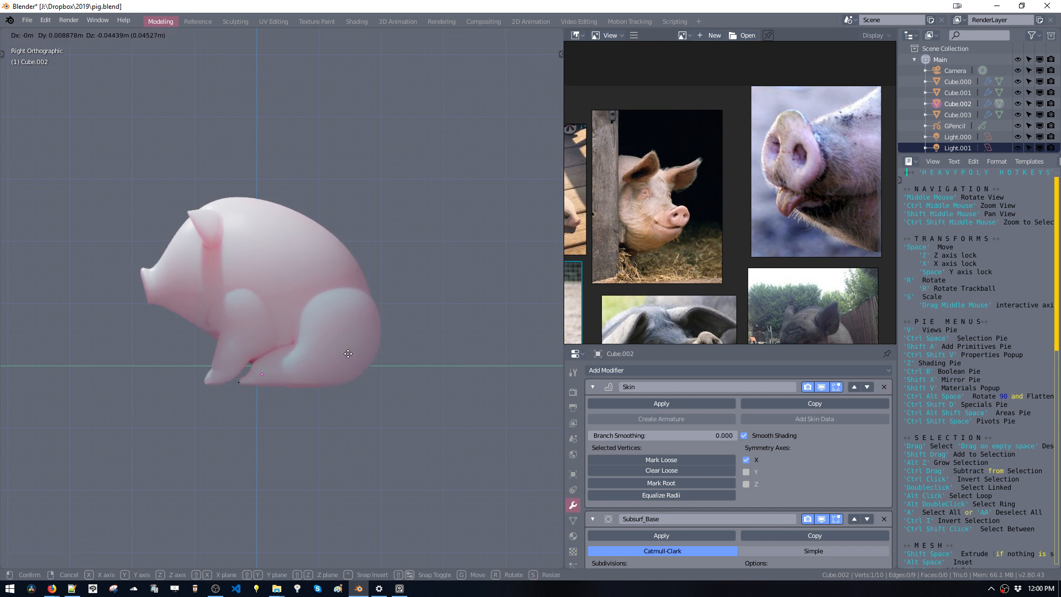
{"action": "left_click", "coordinate": [348, 353]}
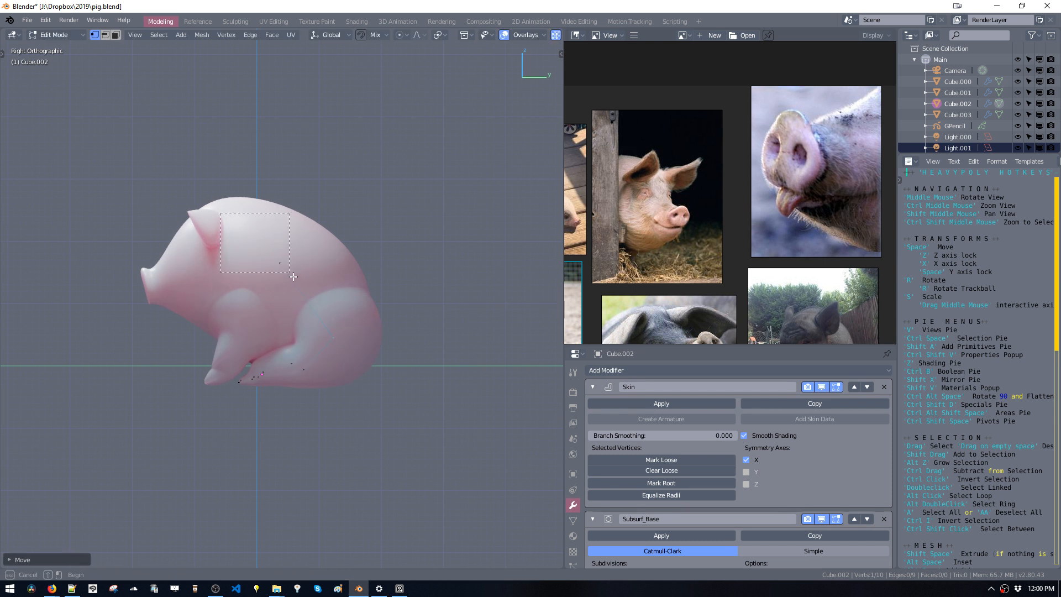
{"action": "left_click_drag", "start_coordinate": [293, 276], "coordinate": [293, 276]}
{"action": "key", "text": "space"}
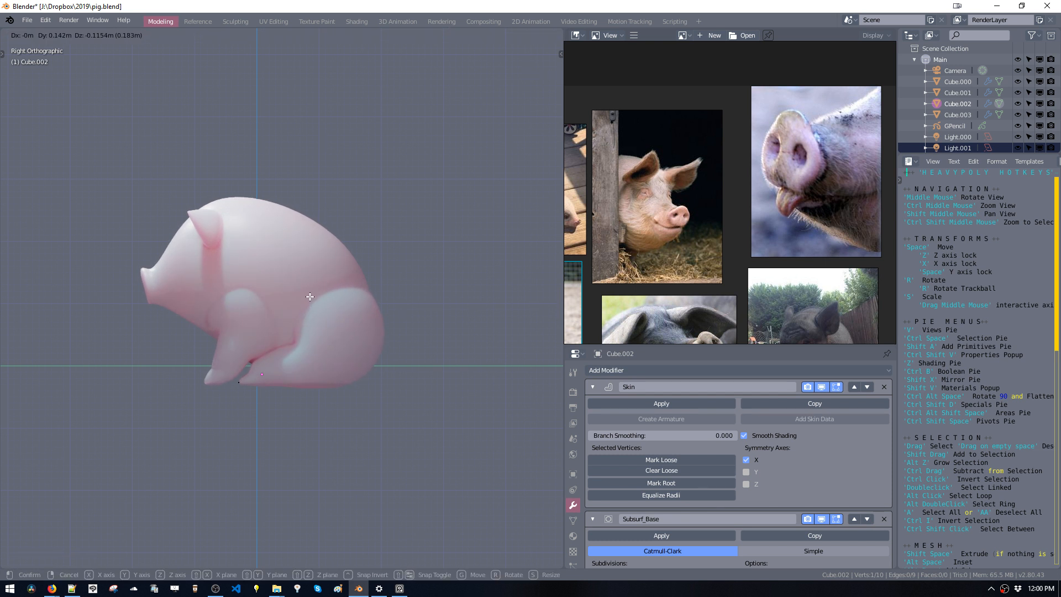
{"action": "left_click", "coordinate": [313, 297]}
Adjust the upper hind-leg vertex along X, Z and Y from a rotated view to reshape the thigh.
{"action": "middle_click_drag", "start_coordinate": [312, 297], "coordinate": [406, 297]}
{"action": "key", "text": "space"}
{"action": "key", "text": "x"}
{"action": "left_click", "coordinate": [253, 311]}
{"action": "key", "text": "space"}
{"action": "key", "text": "z"}
{"action": "left_click", "coordinate": [334, 288]}
{"action": "key", "text": "space"}
{"action": "key", "text": "space"}
{"action": "left_click", "coordinate": [310, 299]}
Return to object mode and shift the whole hind-leg object slightly back, then adjust it along Y.
{"action": "key", "text": "ctrl+space"}
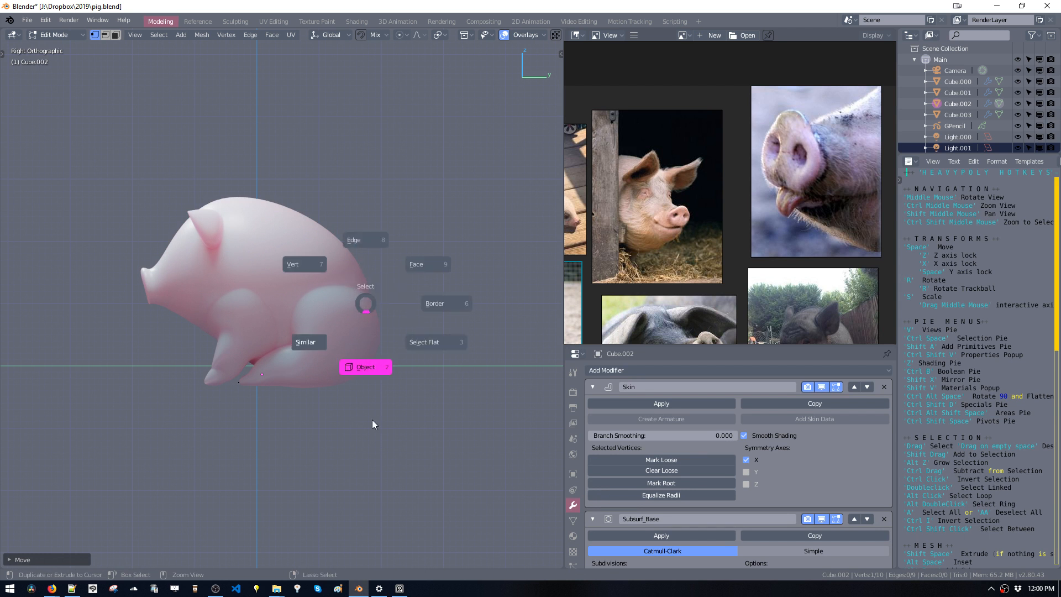
{"action": "key", "text": "space"}
{"action": "key", "text": "space"}
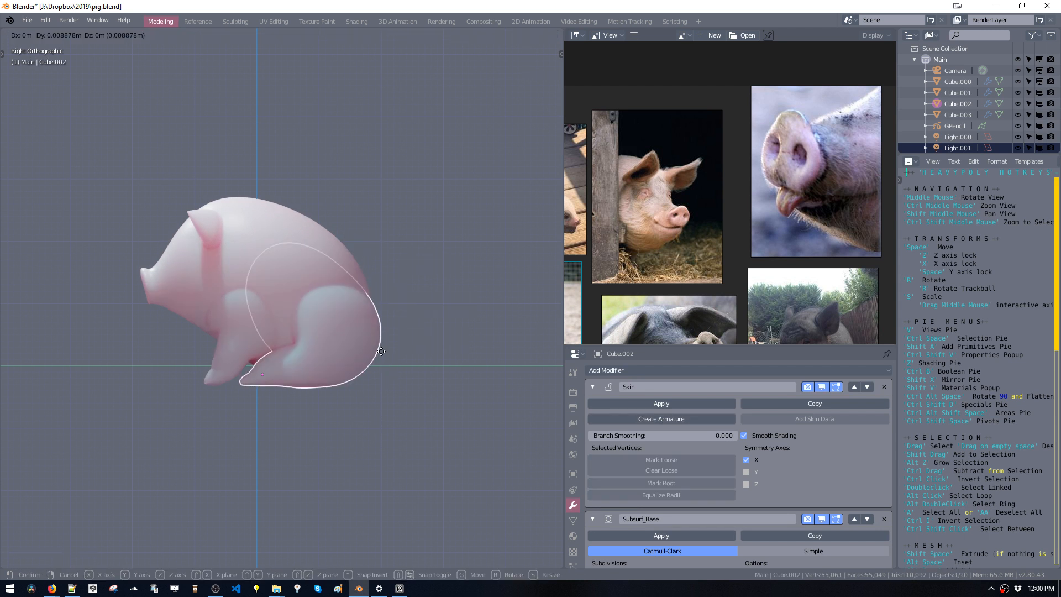
{"action": "left_click", "coordinate": [360, 347]}
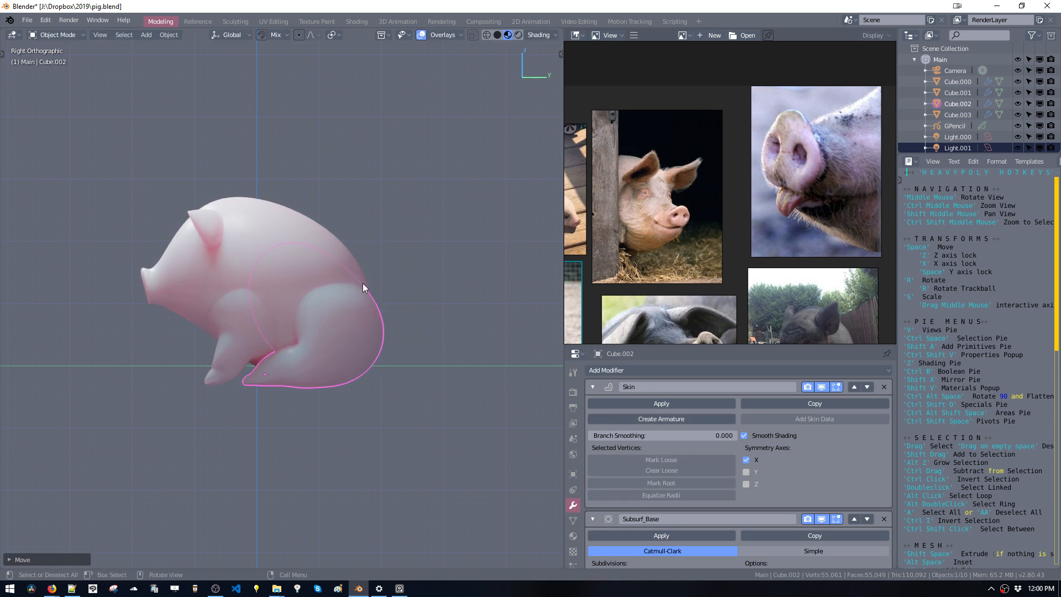
{"action": "middle_click_drag", "start_coordinate": [362, 284], "coordinate": [306, 337]}
{"action": "key", "text": "space"}
{"action": "key", "text": "space"}
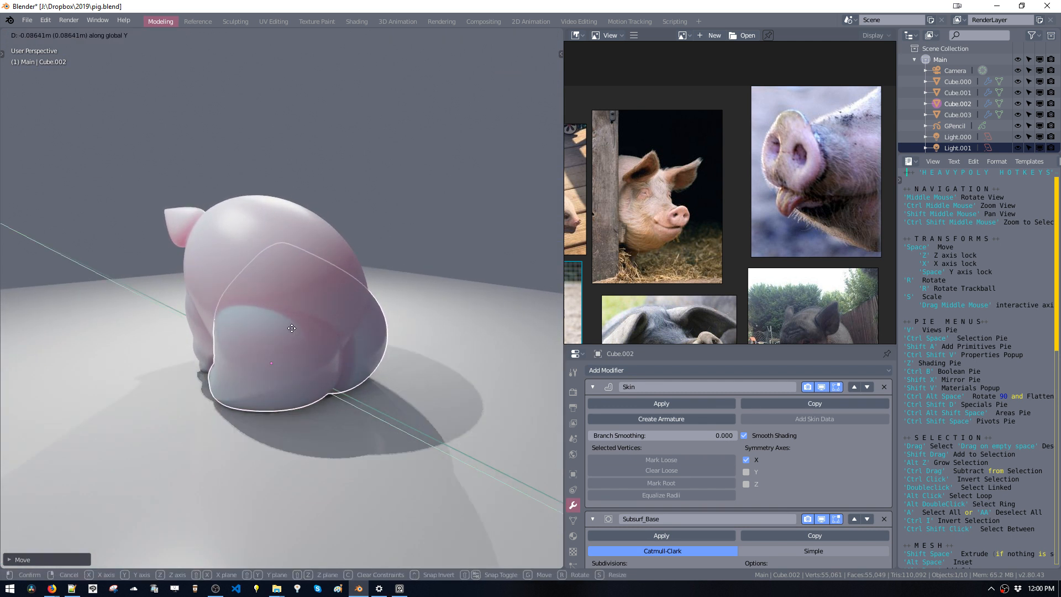
{"action": "left_click", "coordinate": [296, 332]}
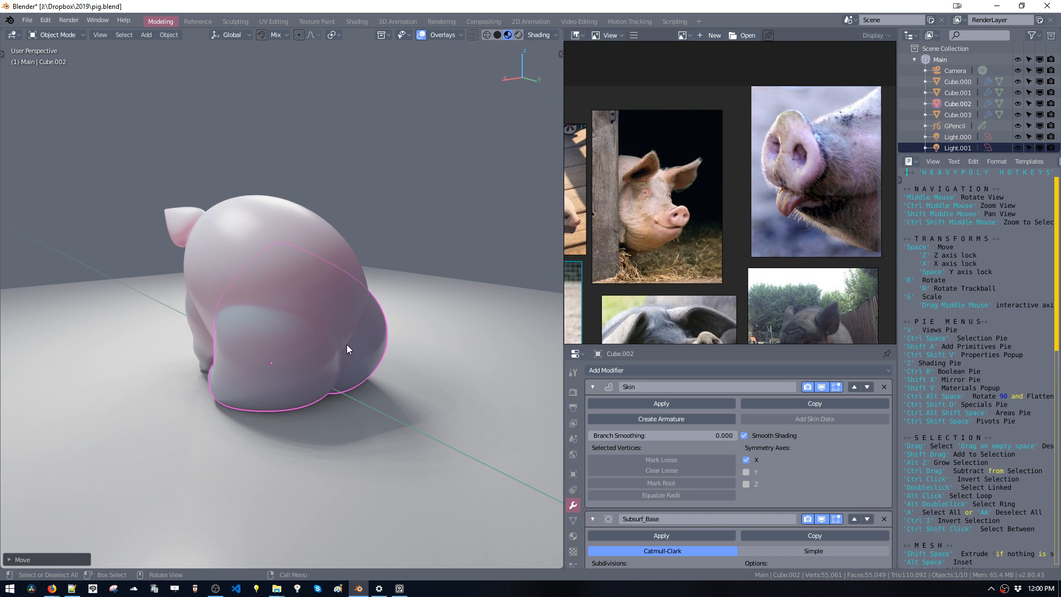
Fine-tune the hind-leg object's position along Y, checking its fit against the body from the rear and side.
{"action": "key", "text": "space"}
{"action": "key", "text": "space"}
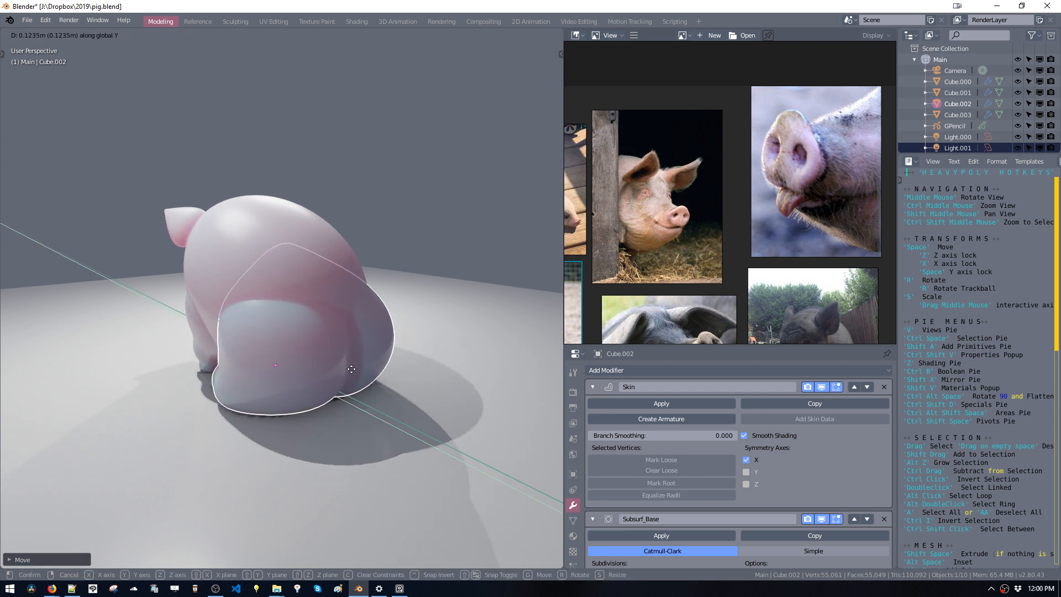
{"action": "left_click", "coordinate": [347, 323]}
{"action": "mouse_move", "coordinate": [347, 319]}
{"action": "middle_mouse_down"}
{"action": "mouse_move", "coordinate": [225, 284]}
{"action": "mouse_move", "coordinate": [355, 329]}
{"action": "middle_mouse_up"}
{"action": "key", "text": "y"}
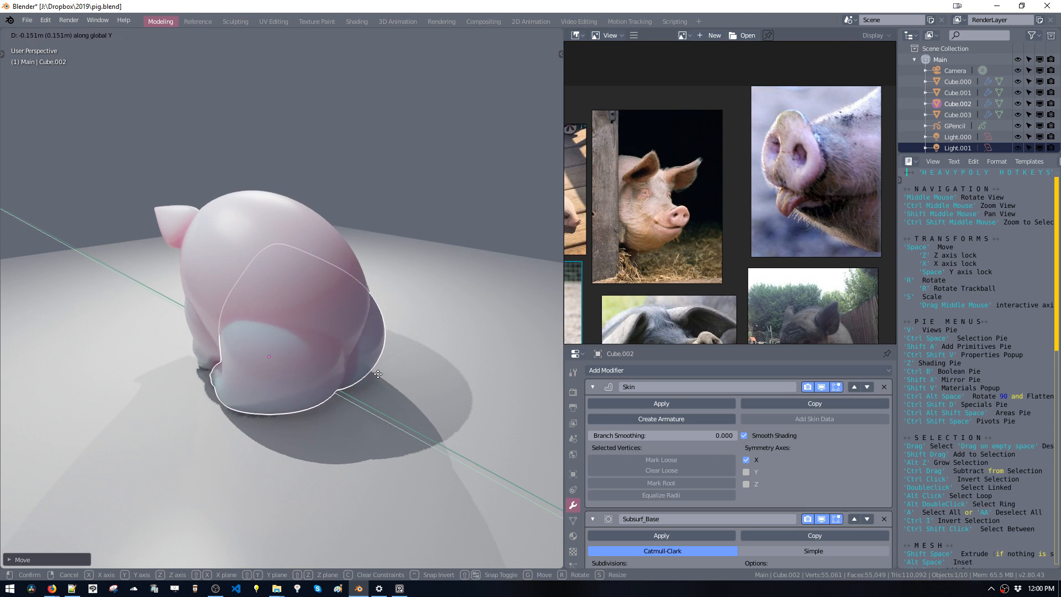
{"action": "left_click", "coordinate": [365, 364]}
{"action": "middle_click_drag", "start_coordinate": [365, 365], "coordinate": [447, 372]}
{"action": "key", "text": "space"}
{"action": "key", "text": "space"}
{"action": "left_click", "coordinate": [415, 373]}
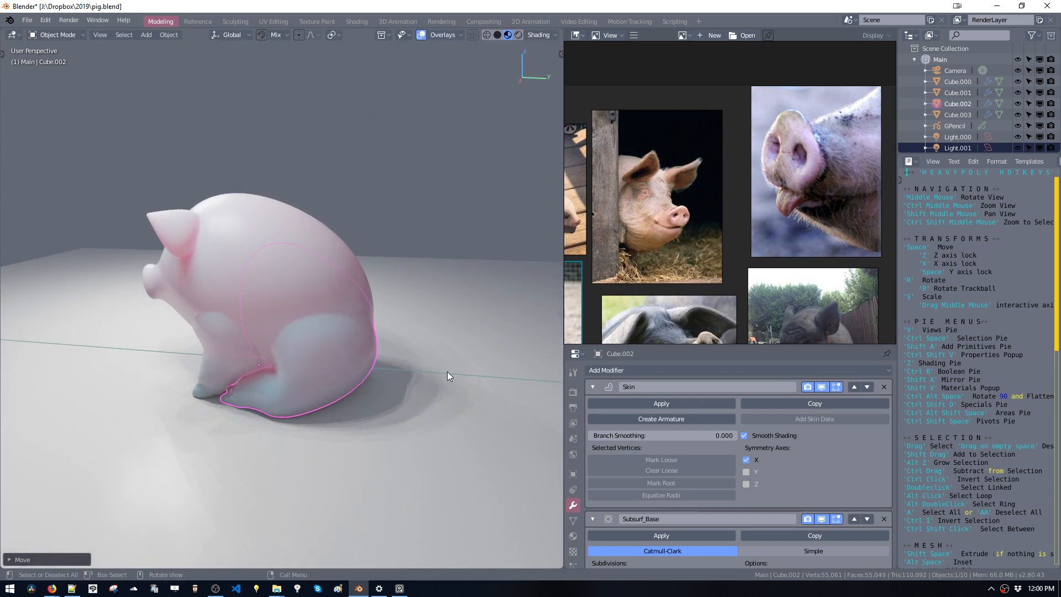
{"action": "key", "text": "space"}
{"action": "key", "text": "space"}
{"action": "left_click", "coordinate": [456, 382]}
Deselect everything and save the pig file.
{"action": "key", "text": "a"}
{"action": "key", "text": "a"}
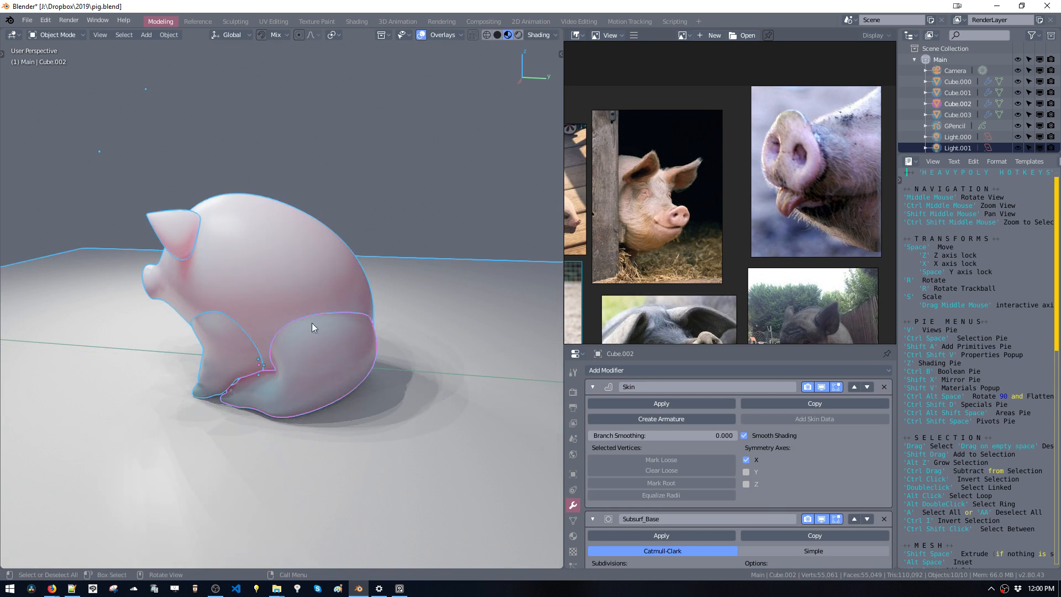
{"action": "middle_click_drag", "start_coordinate": [313, 322], "coordinate": [247, 282]}
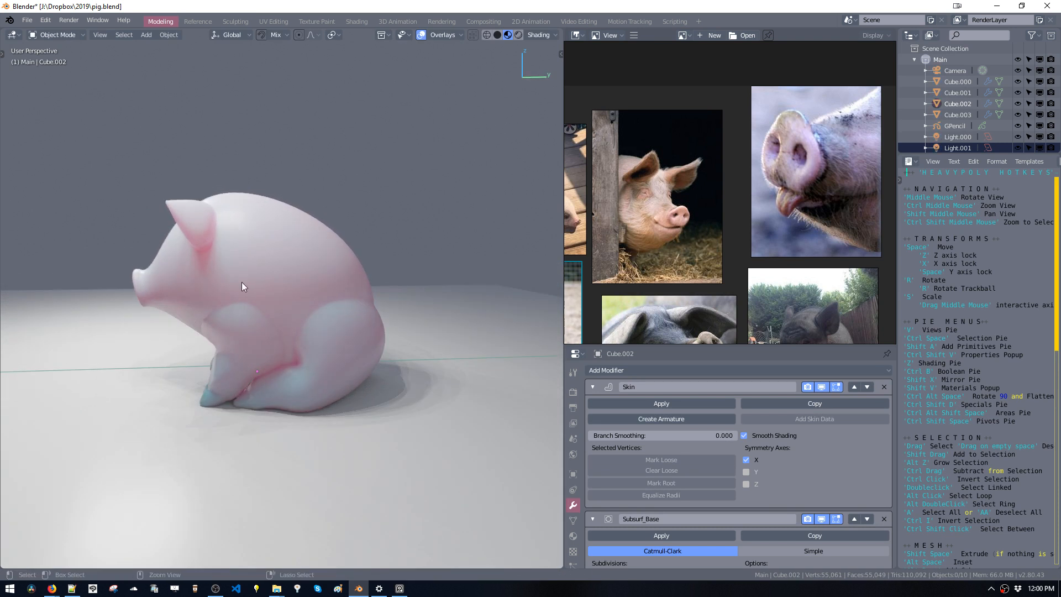
{"action": "middle_click_drag", "start_coordinate": [310, 286], "coordinate": [294, 277]}
{"action": "key", "text": "ctrl+s"}
Edit the body mesh and lower its mid-back vertex slightly along Z, then return to object mode.
{"action": "left_click", "coordinate": [290, 284]}
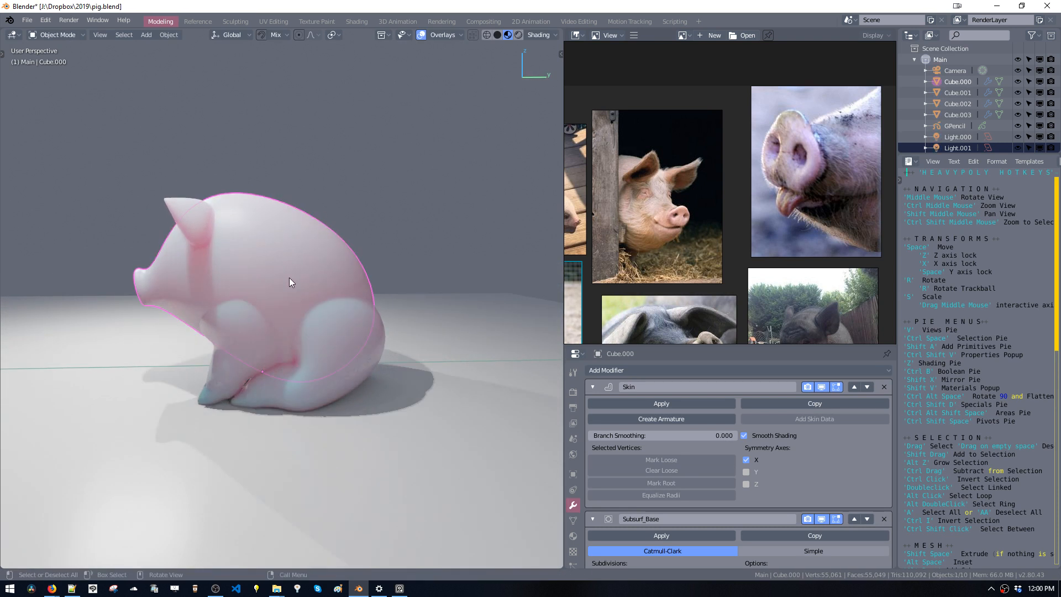
{"action": "key", "text": "ctrl+space"}
{"action": "left_click", "coordinate": [191, 179]}
{"action": "left_click_drag", "start_coordinate": [254, 244], "coordinate": [283, 272]}
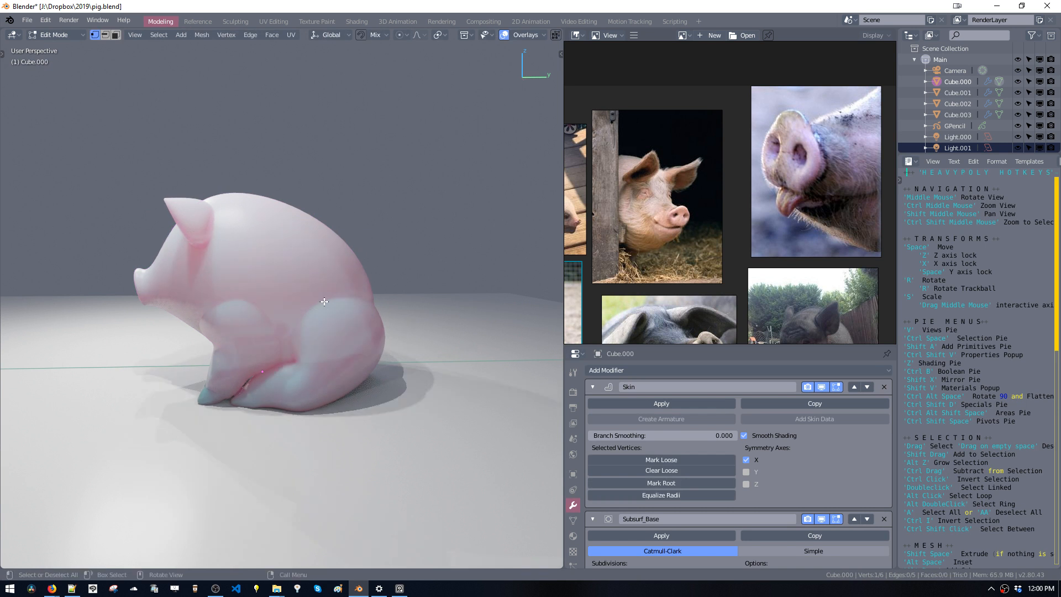
{"action": "key", "text": "space"}
{"action": "key", "text": "z"}
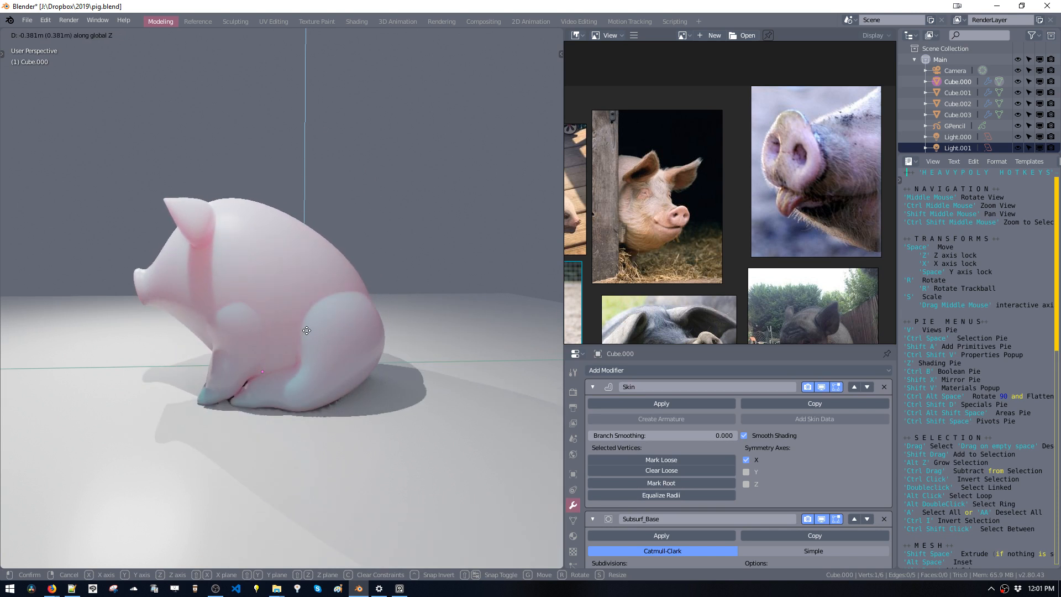
{"action": "left_click", "coordinate": [308, 316]}
{"action": "key", "text": "Tab"}
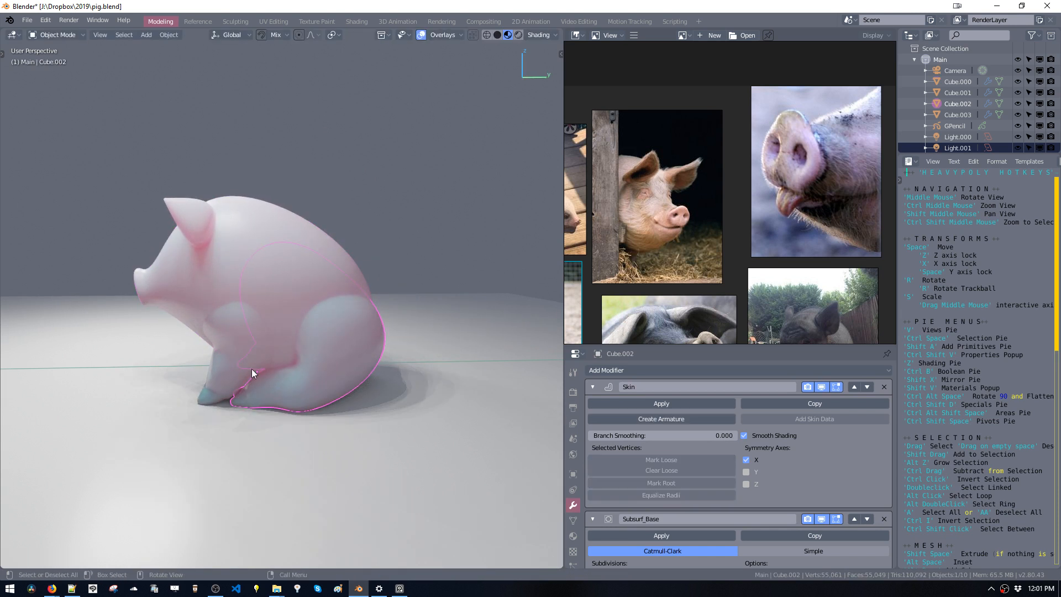
Isolate the front and hind legs to examine where they meet, then restore the full scene.
{"action": "left_click", "coordinate": [231, 378], "text": "shift"}
{"action": "key", "text": "z"}
{"action": "left_click", "coordinate": [155, 380]}
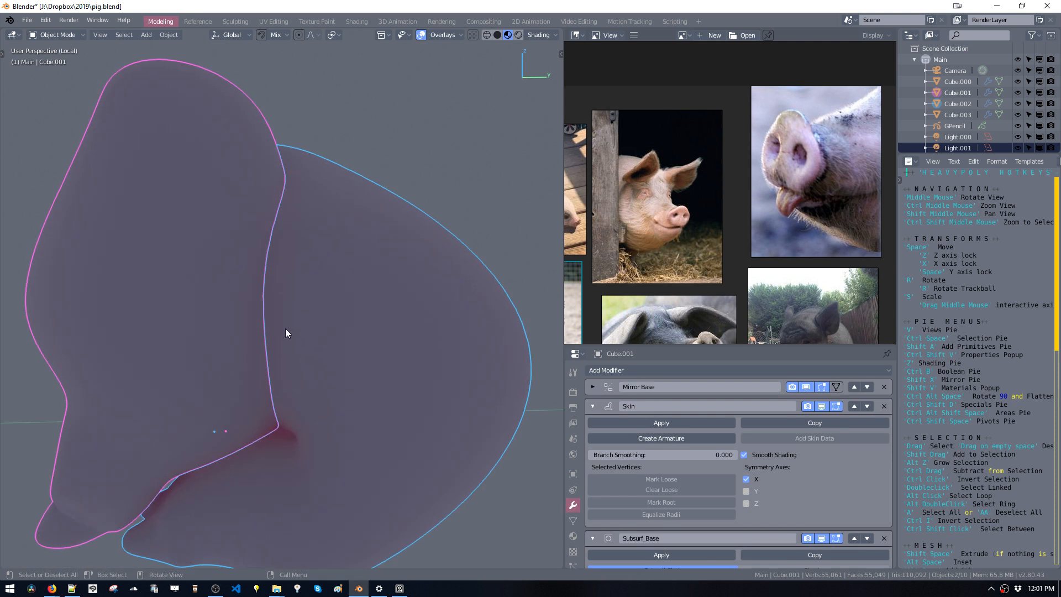
{"action": "key", "text": "a"}
{"action": "key", "text": "a"}
{"action": "scroll", "coordinate": [321, 315], "scroll_direction": "down", "scroll_amount": 8}
{"action": "mouse_move", "coordinate": [261, 350]}
{"action": "middle_mouse_down"}
{"action": "mouse_move", "coordinate": [81, 293]}
{"action": "mouse_move", "coordinate": [49, 293]}
{"action": "mouse_move", "coordinate": [104, 282]}
{"action": "mouse_move", "coordinate": [157, 295]}
{"action": "mouse_move", "coordinate": [337, 301]}
{"action": "mouse_move", "coordinate": [407, 287]}
{"action": "mouse_move", "coordinate": [431, 303]}
{"action": "mouse_move", "coordinate": [386, 325]}
{"action": "mouse_move", "coordinate": [321, 317]}
{"action": "mouse_move", "coordinate": [360, 281]}
{"action": "mouse_move", "coordinate": [392, 299]}
{"action": "mouse_move", "coordinate": [299, 296]}
{"action": "middle_mouse_up"}
{"action": "key", "text": "z"}
{"action": "left_click", "coordinate": [266, 311]}
Edit the body in the wireframe right side view and extrude short new vertices from the snout tip, forward and down.
{"action": "left_click", "coordinate": [300, 297]}
{"action": "key", "text": "Tab"}
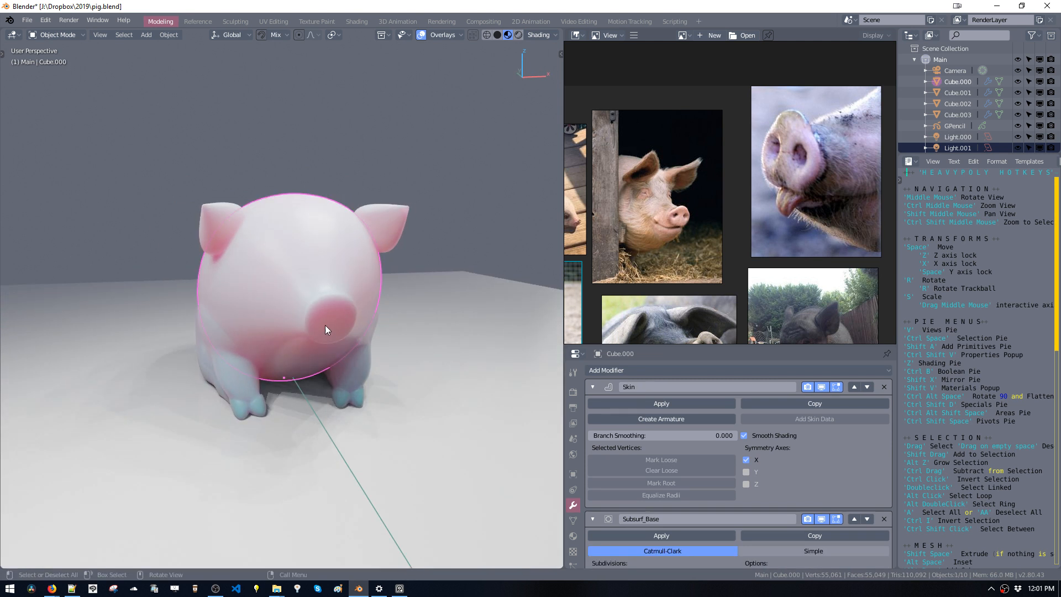
{"action": "middle_click_drag", "start_coordinate": [339, 325], "coordinate": [403, 350]}
{"action": "key", "text": "v"}
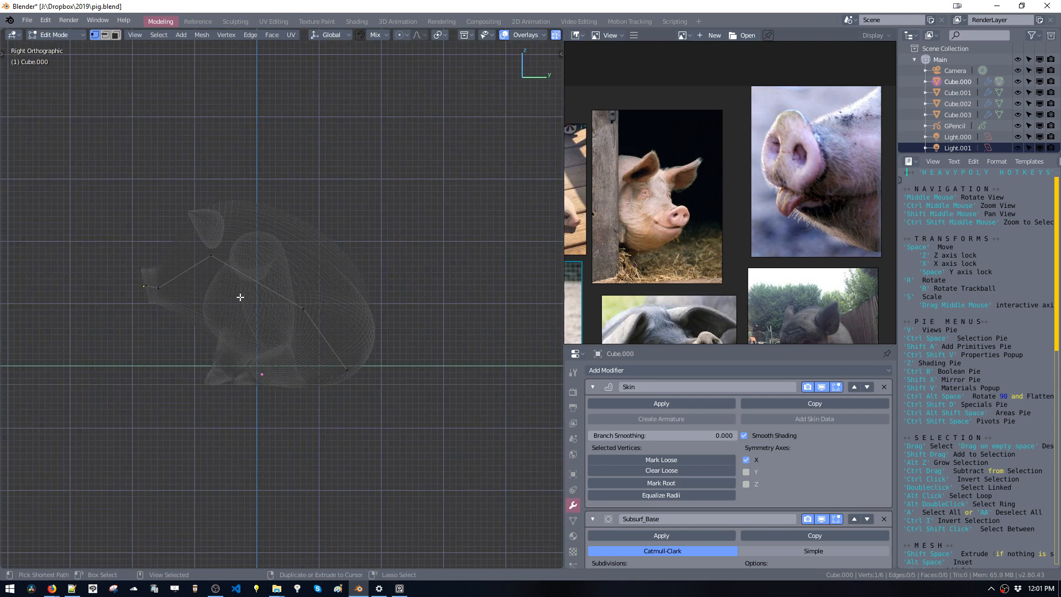
{"action": "middle_click_drag", "start_coordinate": [240, 297], "coordinate": [328, 271], "text": "ctrl"}
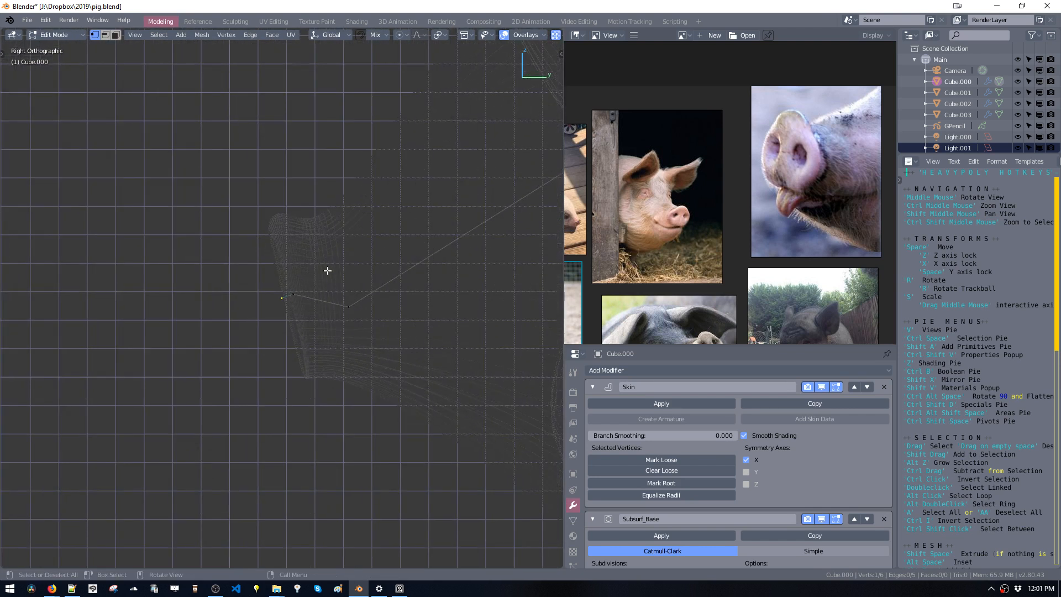
{"action": "key", "text": "shift+space"}
{"action": "left_click", "coordinate": [298, 283]}
{"action": "key", "text": "shift+space"}
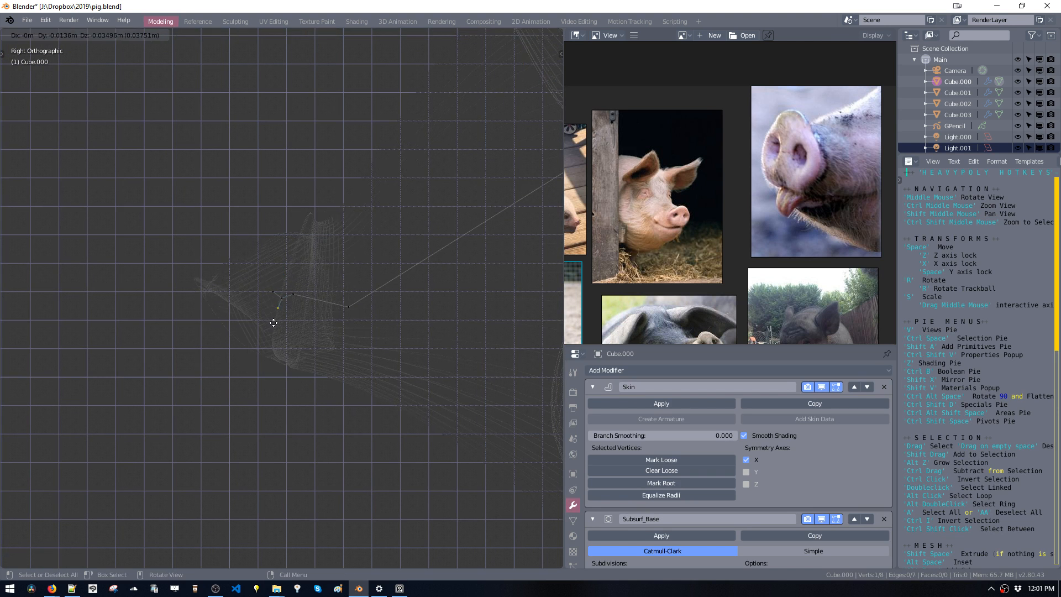
{"action": "left_click", "coordinate": [273, 321]}
{"action": "key", "text": "shift+space"}
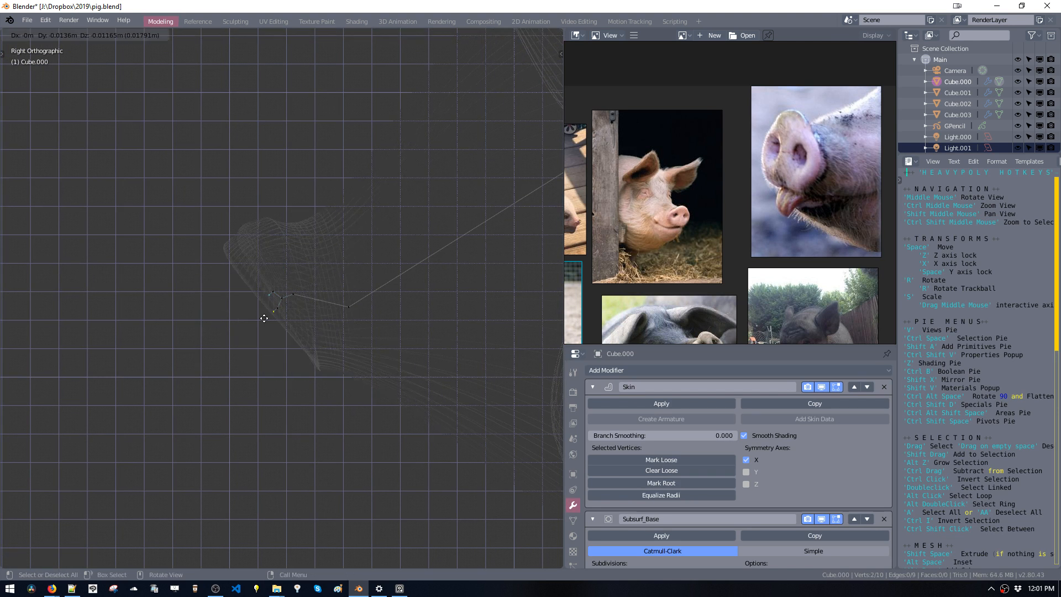
{"action": "left_click", "coordinate": [255, 321]}
Switch to material shading and try to move the snout's tip vertices out to the side.
{"action": "mouse_move", "coordinate": [254, 320]}
{"action": "middle_mouse_down"}
{"action": "mouse_move", "coordinate": [360, 321]}
{"action": "mouse_move", "coordinate": [289, 337]}
{"action": "mouse_move", "coordinate": [397, 355]}
{"action": "mouse_move", "coordinate": [384, 352]}
{"action": "middle_mouse_up"}
{"action": "key", "text": "z"}
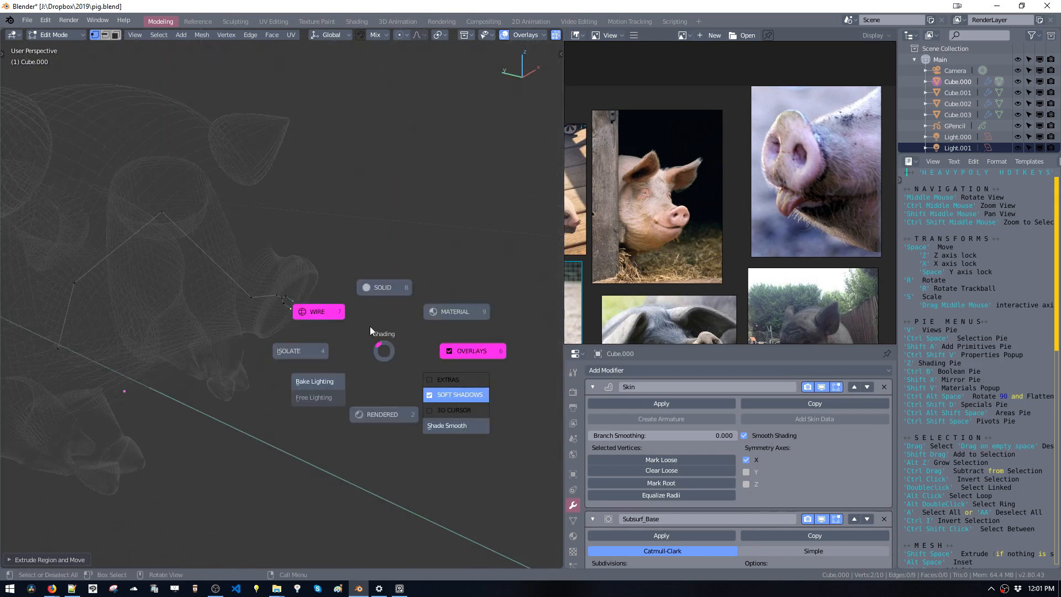
{"action": "left_click", "coordinate": [436, 313]}
{"action": "middle_click_drag", "start_coordinate": [436, 312], "coordinate": [302, 321]}
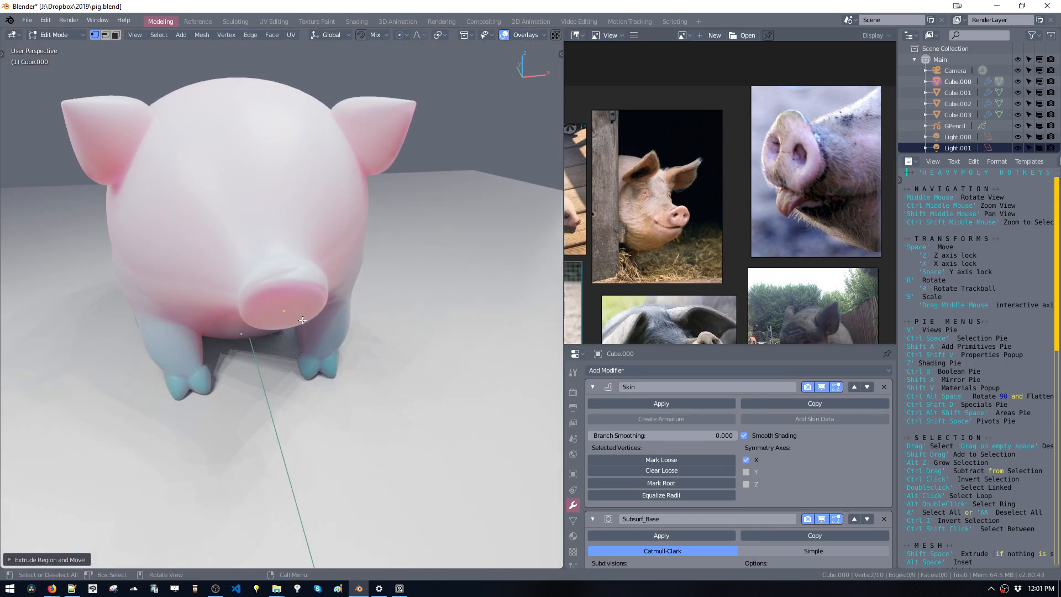
{"action": "key", "text": "shift+space"}
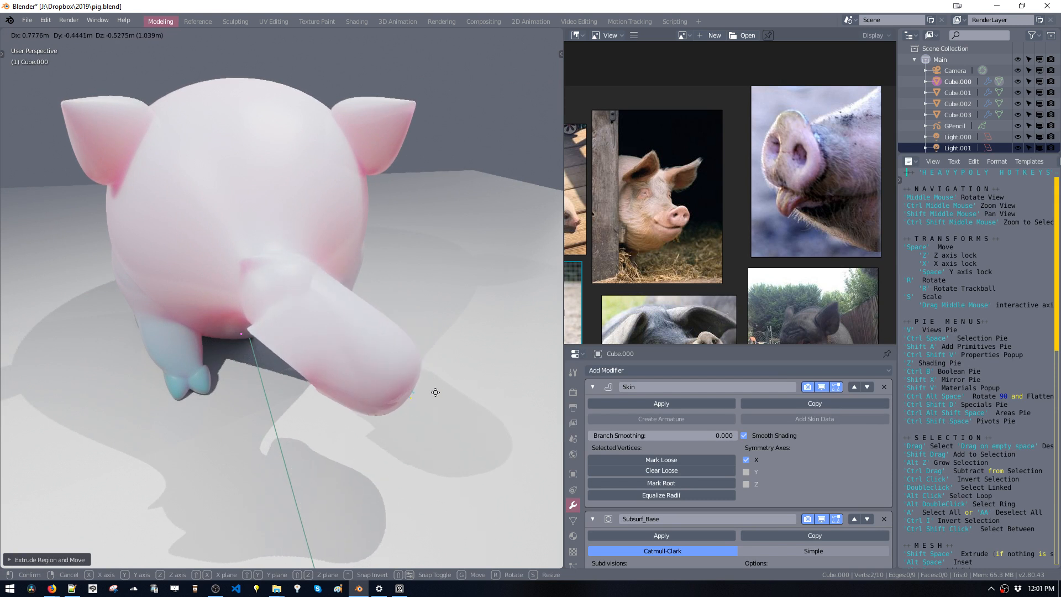
{"action": "left_click", "coordinate": [440, 359]}
Undo the trial extrusions and moves on the snout tip and return the body to object mode.
{"action": "middle_click_drag", "start_coordinate": [440, 359], "coordinate": [313, 337]}
{"action": "key", "text": "x"}
{"action": "key", "text": "ctrl+z"}
{"action": "key", "text": "ctrl+z"}
{"action": "key", "text": "ctrl+z"}
{"action": "key", "text": "ctrl+z"}
{"action": "key", "text": "ctrl+z"}
{"action": "key", "text": "ctrl+z"}
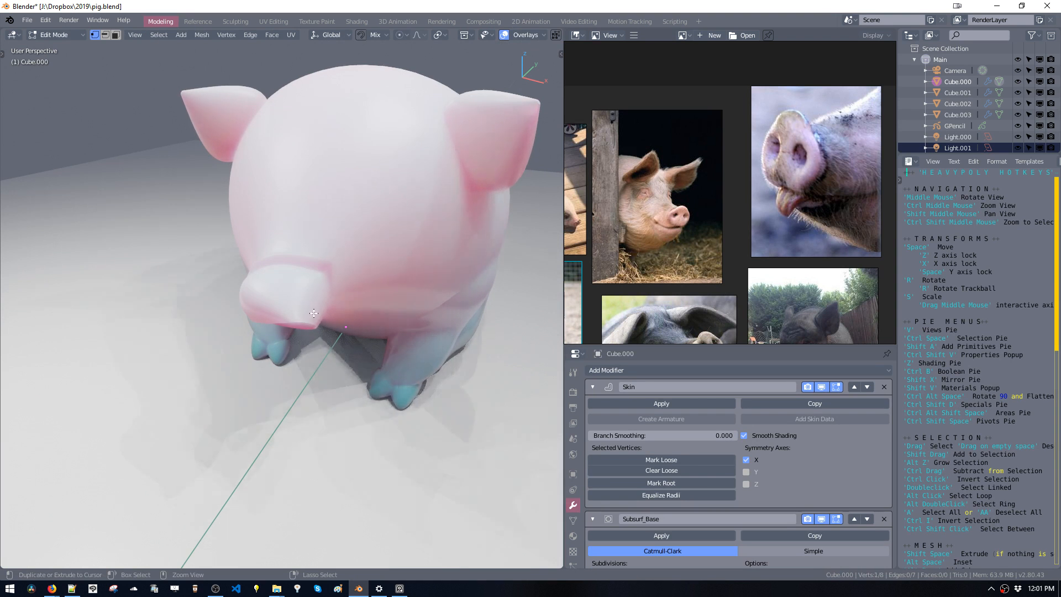
{"action": "key", "text": "ctrl+z"}
{"action": "key", "text": "ctrl+z"}
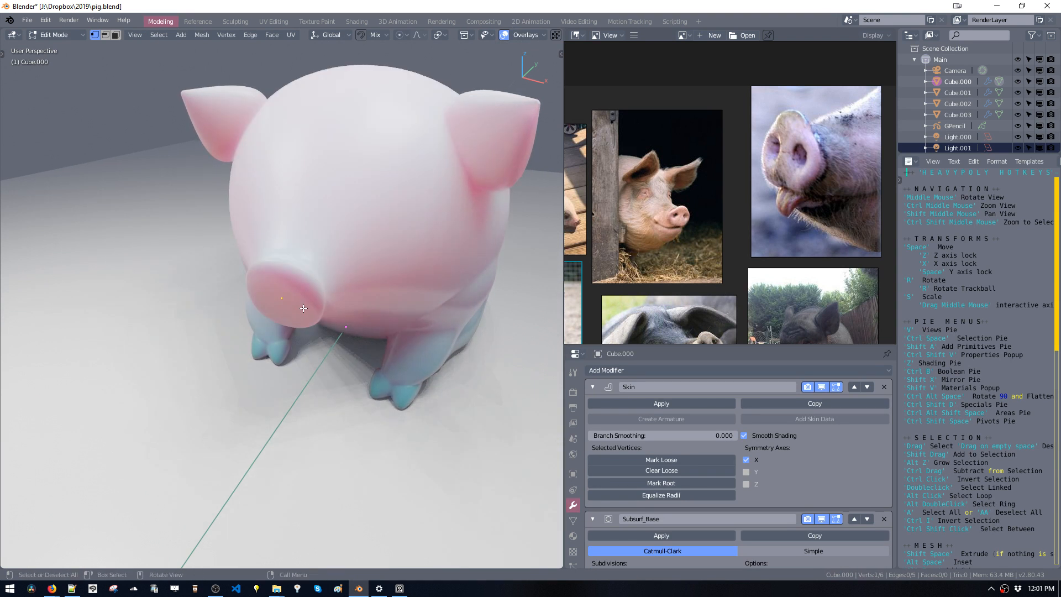
{"action": "middle_click_drag", "start_coordinate": [303, 307], "coordinate": [492, 275]}
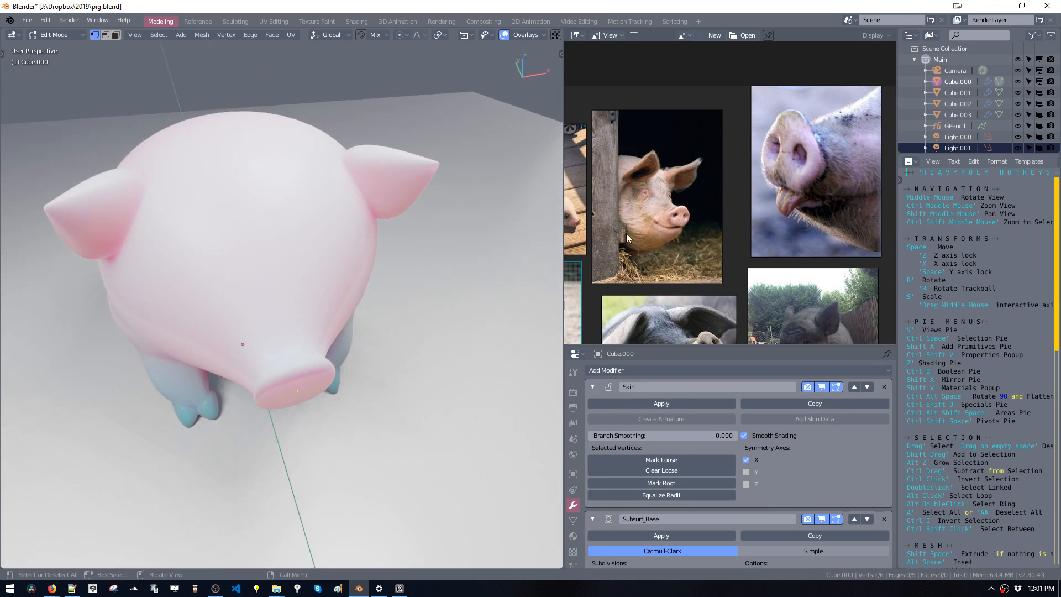
{"action": "middle_click_drag", "start_coordinate": [256, 344], "coordinate": [266, 403]}
{"action": "middle_click_drag", "start_coordinate": [757, 514], "coordinate": [765, 411]}
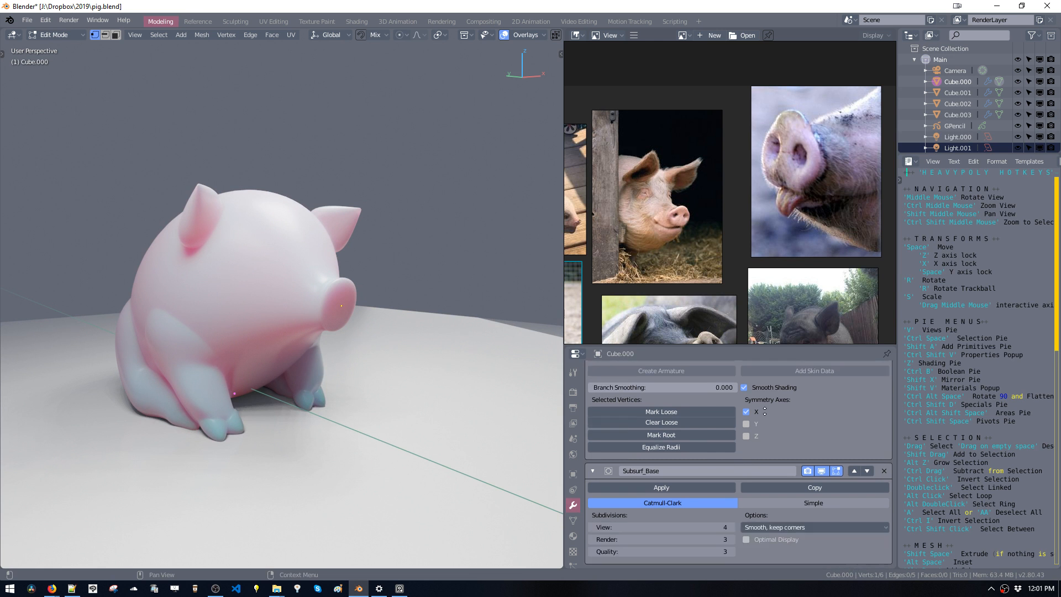
{"action": "scroll", "coordinate": [618, 507], "scroll_direction": "up", "scroll_amount": 2}
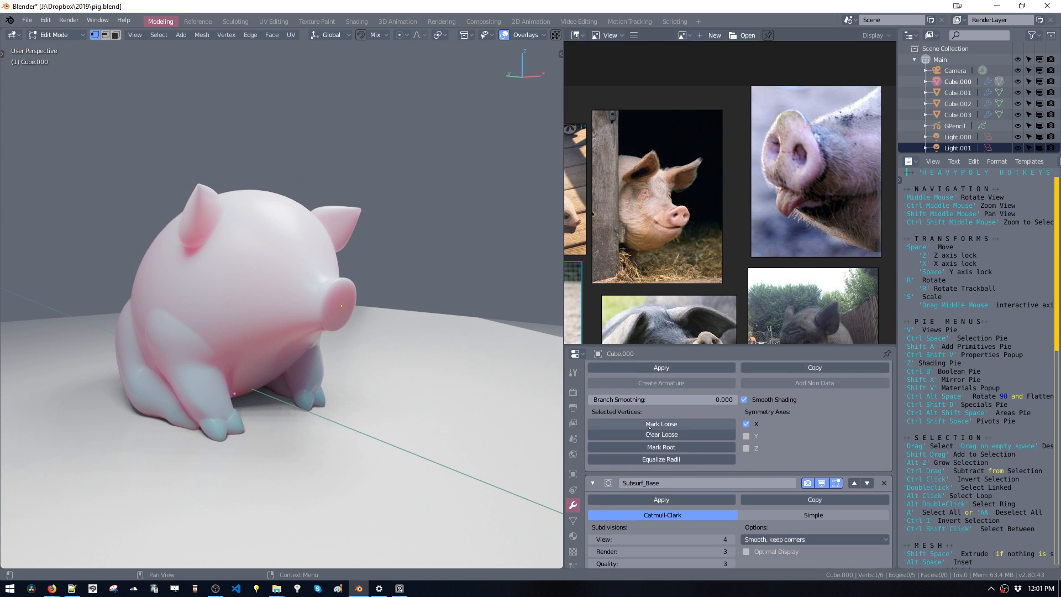
{"action": "key", "text": "Tab"}
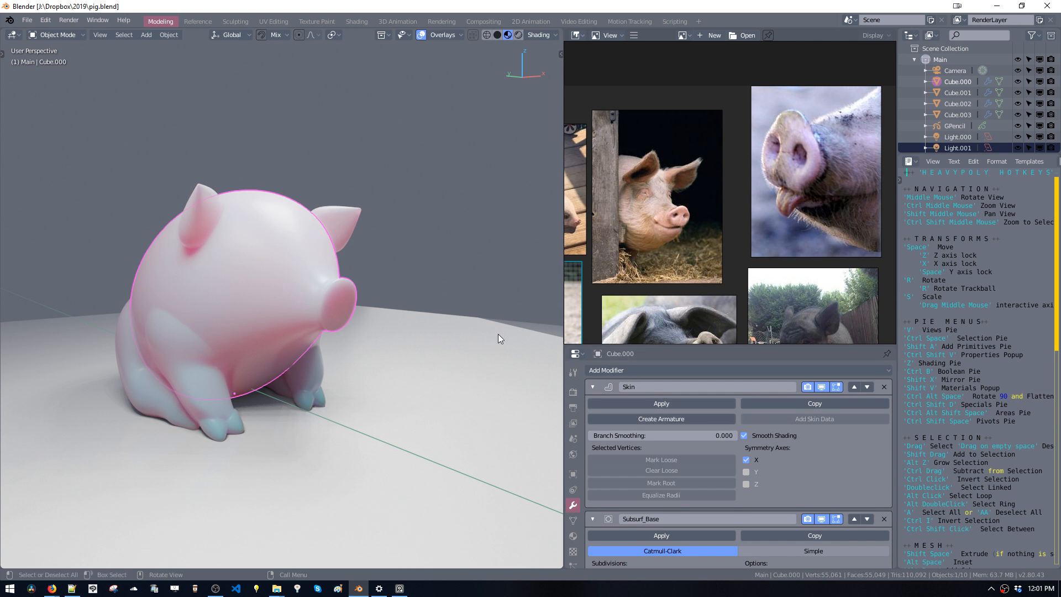
Set the third subsurface radius value of the SSS material to 0.247, and try 1.679 for the second value before undoing it.
{"action": "key", "text": "shift+v"}
{"action": "key", "text": "shift+v"}
{"action": "key", "text": "shift+v"}
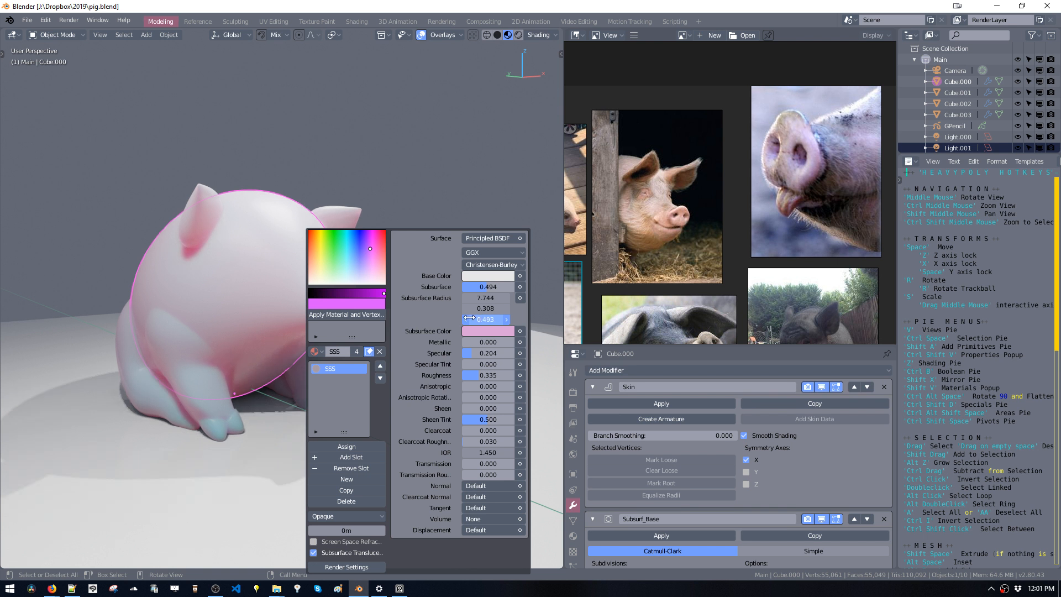
{"action": "left_click_drag", "start_coordinate": [469, 318], "coordinate": [430, 315]}
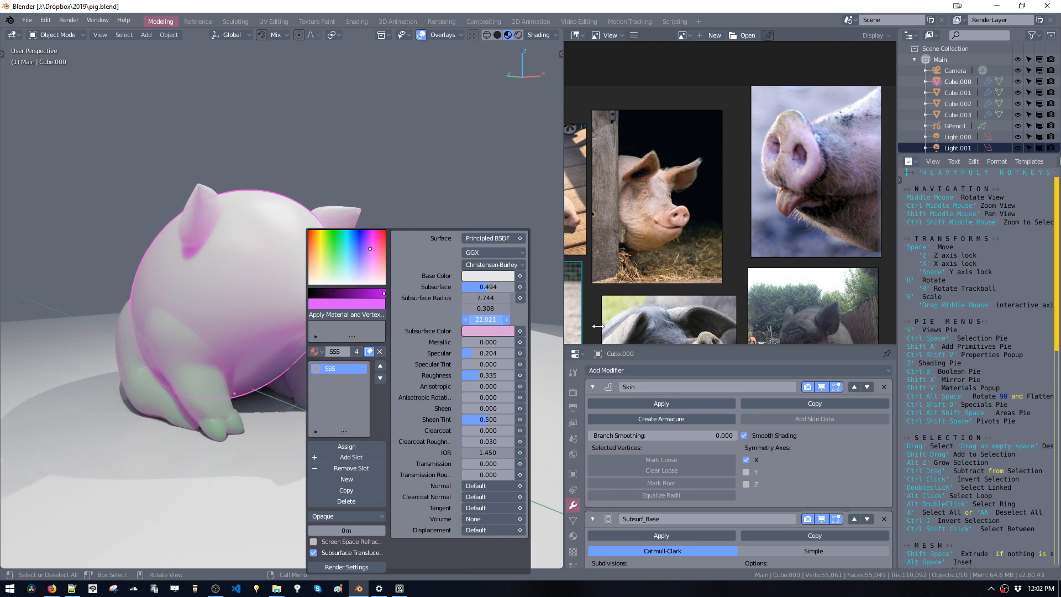
{"action": "left_click_drag", "start_coordinate": [361, 318], "coordinate": [353, 318]}
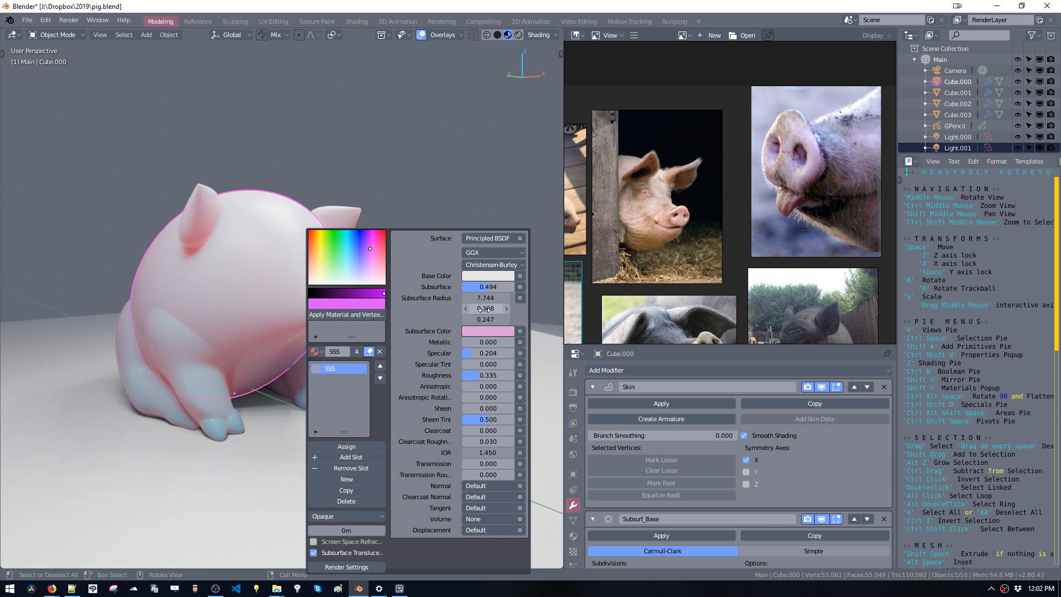
{"action": "mouse_move", "coordinate": [496, 308]}
{"action": "left_mouse_down"}
{"action": "mouse_move", "coordinate": [390, 319]}
{"action": "mouse_move", "coordinate": [405, 318]}
{"action": "left_mouse_up"}
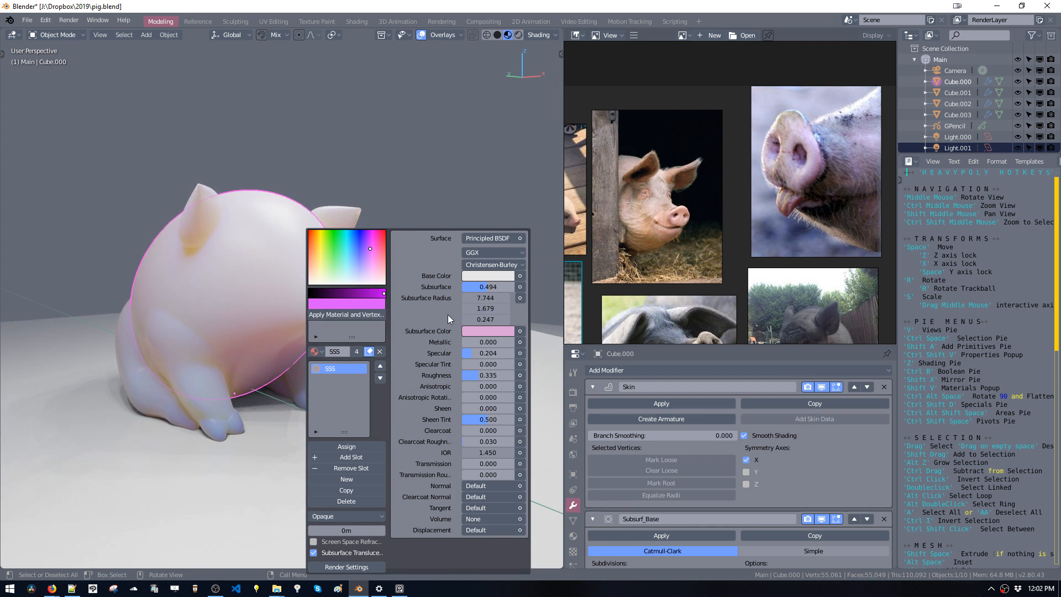
{"action": "key", "text": "ctrl+z"}
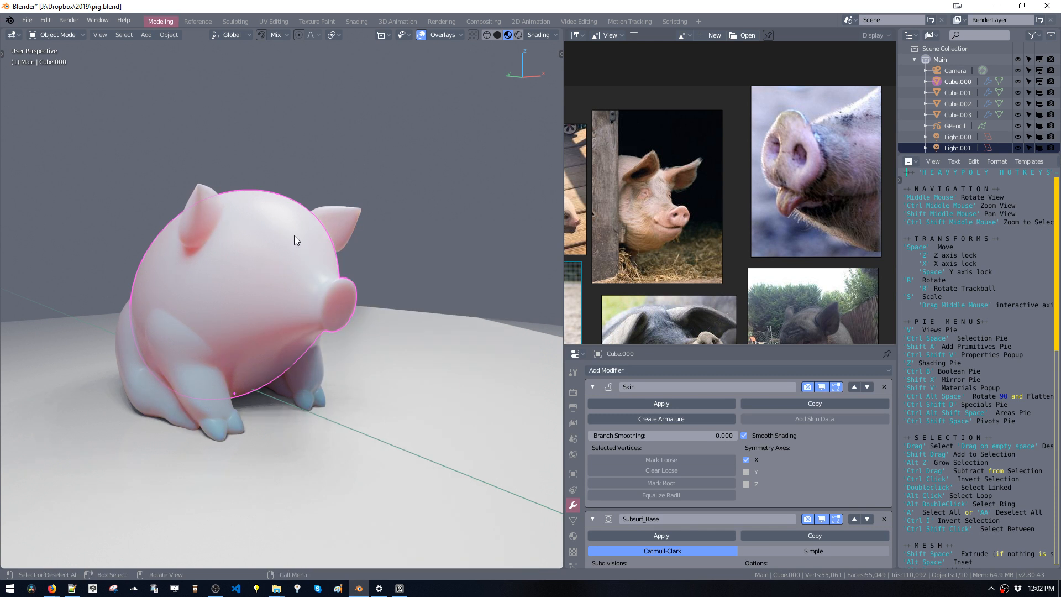
Deselect everything and examine the pig's shape and shading from the side, front and rear.
{"action": "mouse_move", "coordinate": [294, 235]}
{"action": "middle_mouse_down"}
{"action": "mouse_move", "coordinate": [382, 238]}
{"action": "mouse_move", "coordinate": [343, 242]}
{"action": "mouse_move", "coordinate": [355, 251]}
{"action": "middle_mouse_up"}
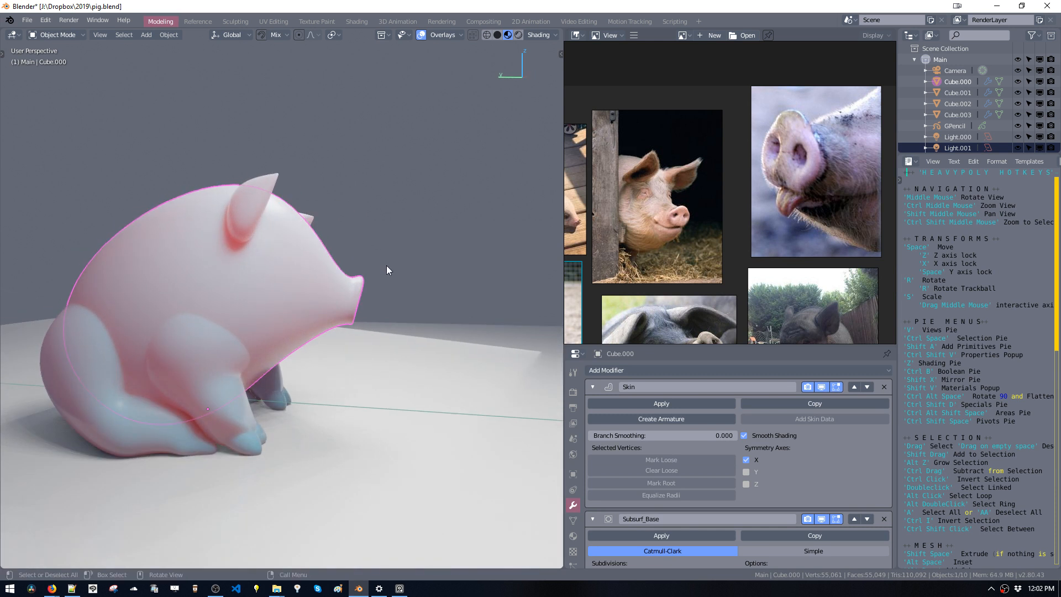
{"action": "middle_click_drag", "start_coordinate": [431, 298], "coordinate": [259, 327]}
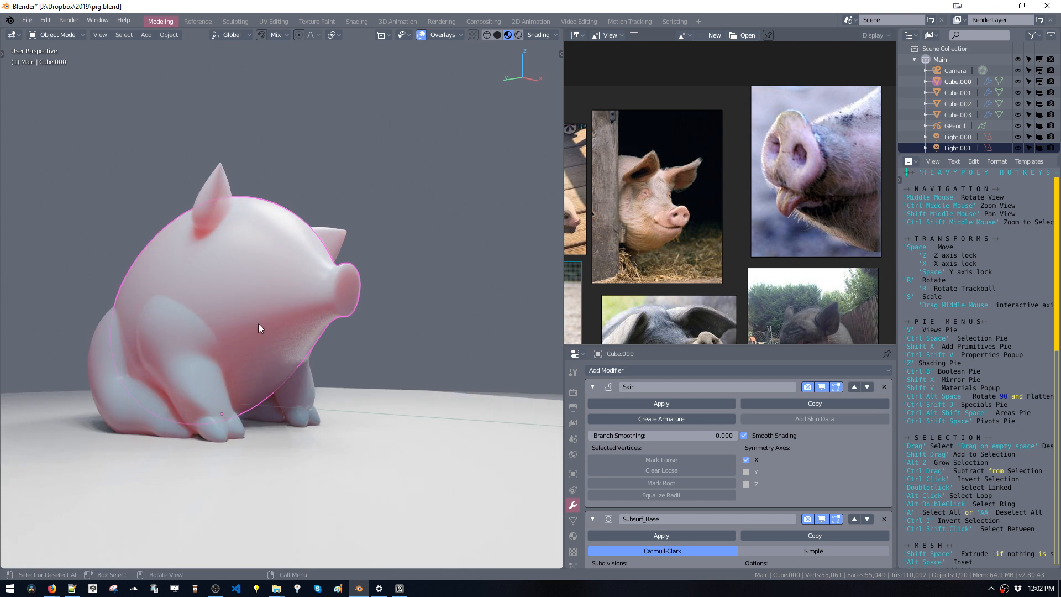
{"action": "middle_click_drag", "start_coordinate": [271, 366], "coordinate": [294, 390]}
{"action": "key", "text": "a"}
{"action": "key", "text": "a"}
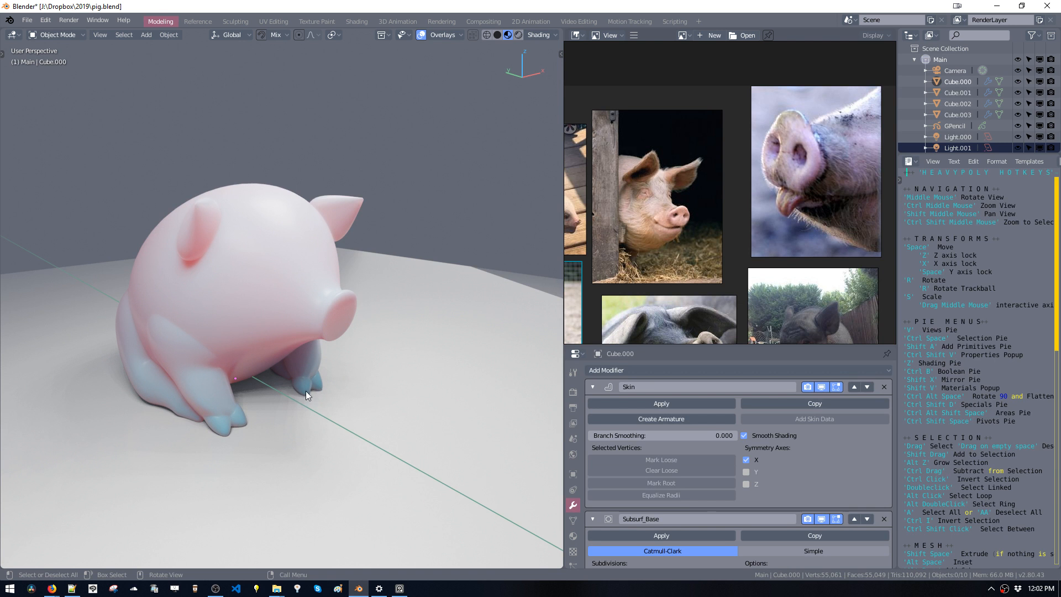
{"action": "middle_click_drag", "start_coordinate": [326, 394], "coordinate": [326, 379]}
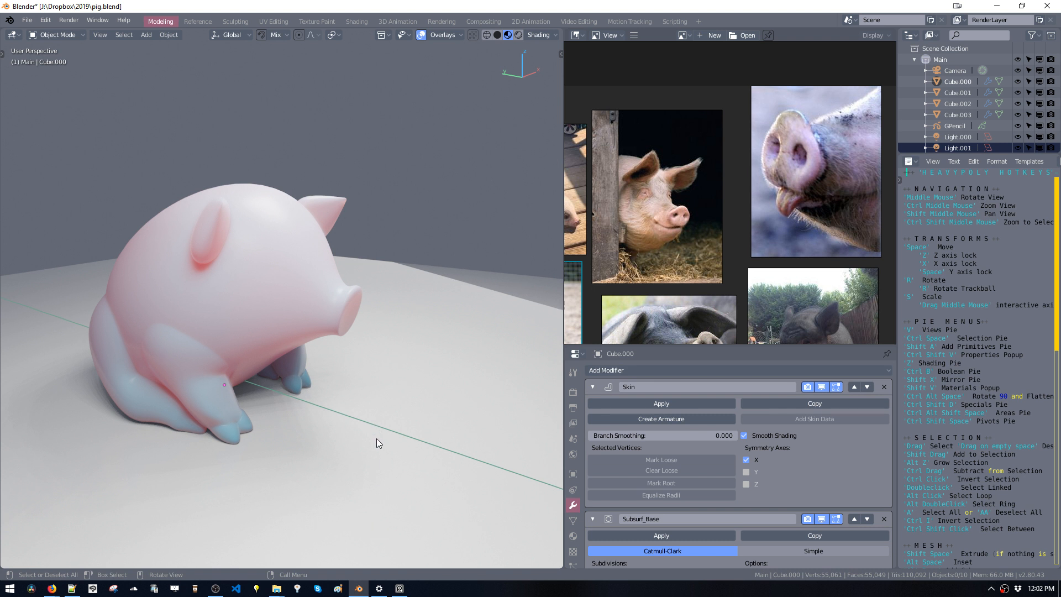
{"action": "middle_click_drag", "start_coordinate": [152, 304], "coordinate": [335, 343]}
{"action": "middle_click_drag", "start_coordinate": [253, 352], "coordinate": [284, 350]}
Edit the body, duplicate two connected vertices, place the copy behind the rump and mark it as a skin root.
{"action": "left_click", "coordinate": [250, 360]}
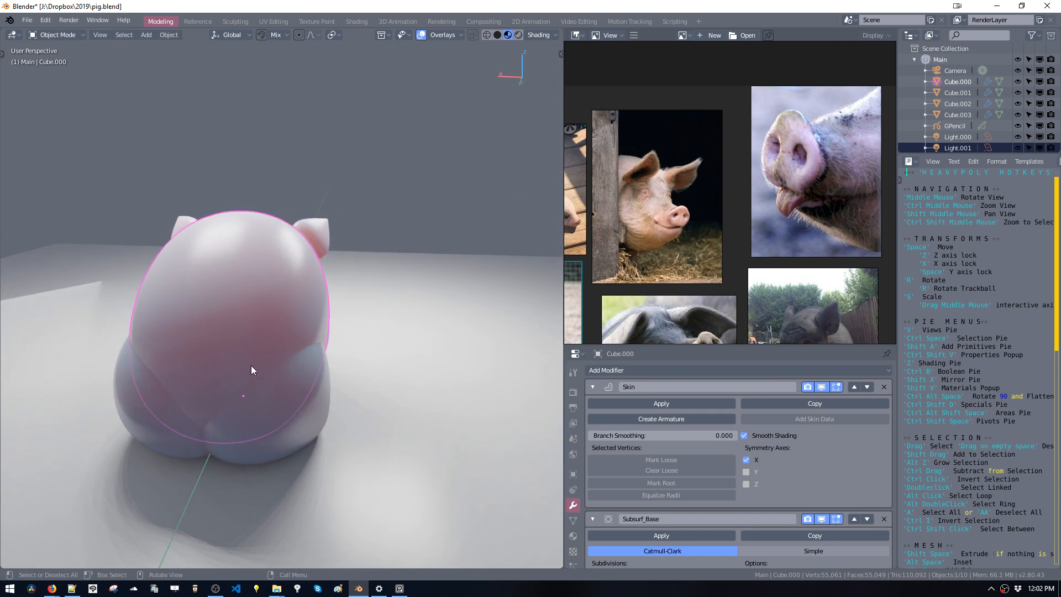
{"action": "key", "text": "shift+a"}
{"action": "key", "text": "Tab"}
{"action": "left_click_drag", "start_coordinate": [228, 451], "coordinate": [230, 456]}
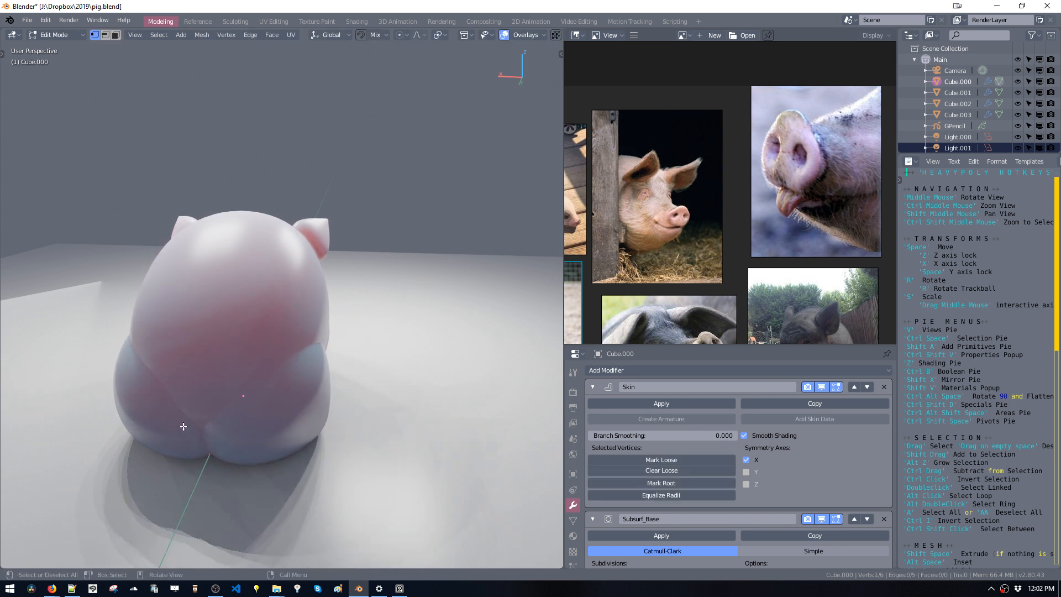
{"action": "left_click_drag", "start_coordinate": [186, 417], "coordinate": [242, 483]}
{"action": "left_click_drag", "start_coordinate": [187, 310], "coordinate": [252, 473]}
{"action": "mouse_move", "coordinate": [234, 410]}
{"action": "middle_mouse_down"}
{"action": "mouse_move", "coordinate": [143, 382]}
{"action": "mouse_move", "coordinate": [111, 354]}
{"action": "middle_mouse_up"}
{"action": "key", "text": "shift+d"}
{"action": "key", "text": "z"}
{"action": "left_click", "coordinate": [92, 325]}
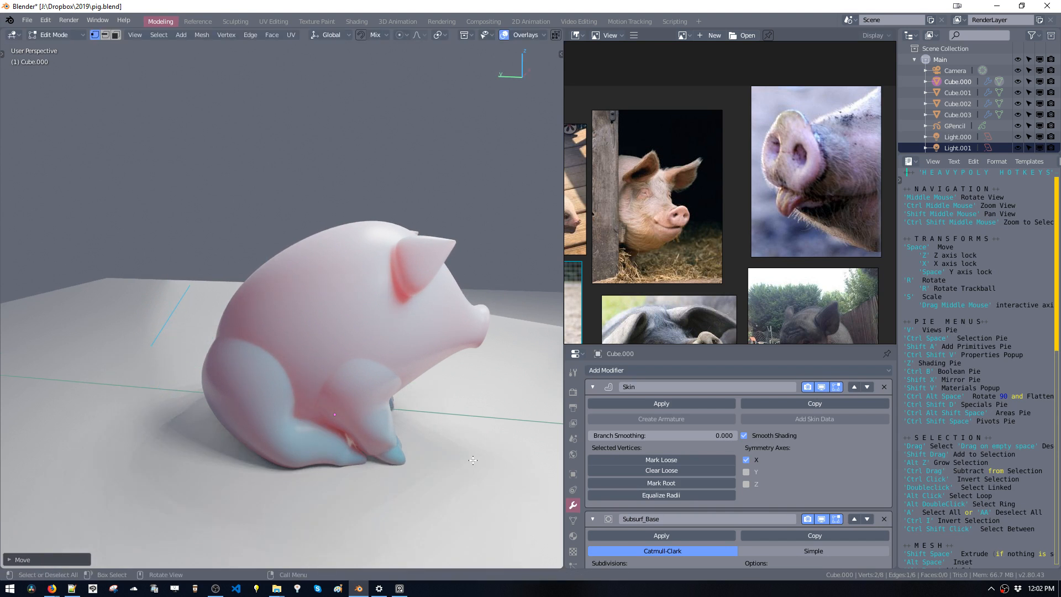
{"action": "left_click", "coordinate": [643, 485]}
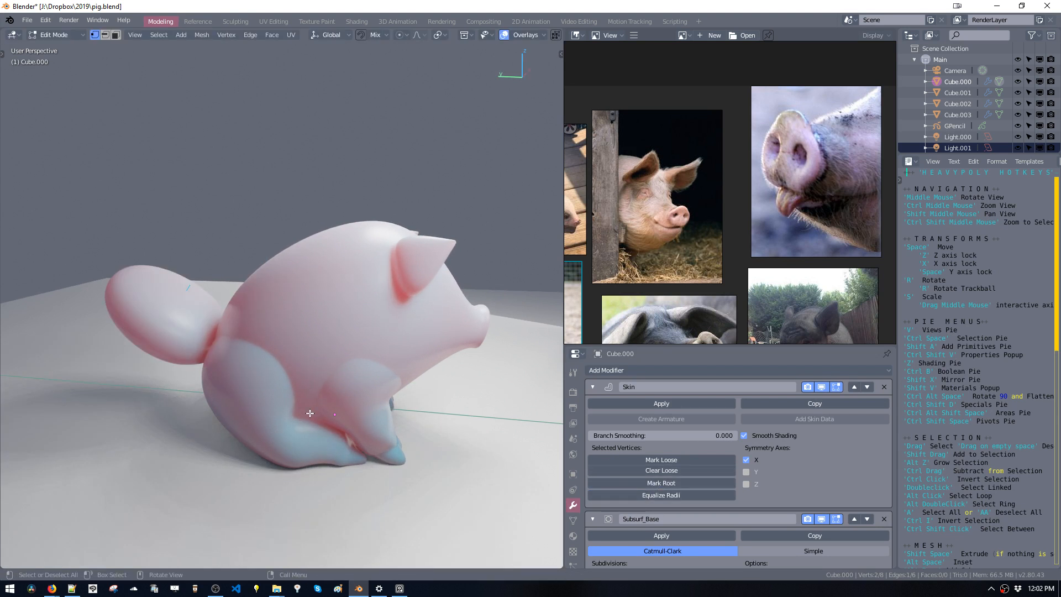
Separate the duplicated edge into its own tail object, scale it down and move one end vertex away from the rump.
{"action": "key", "text": "p"}
{"action": "middle_click_drag", "start_coordinate": [255, 489], "coordinate": [280, 500]}
{"action": "key", "text": "s"}
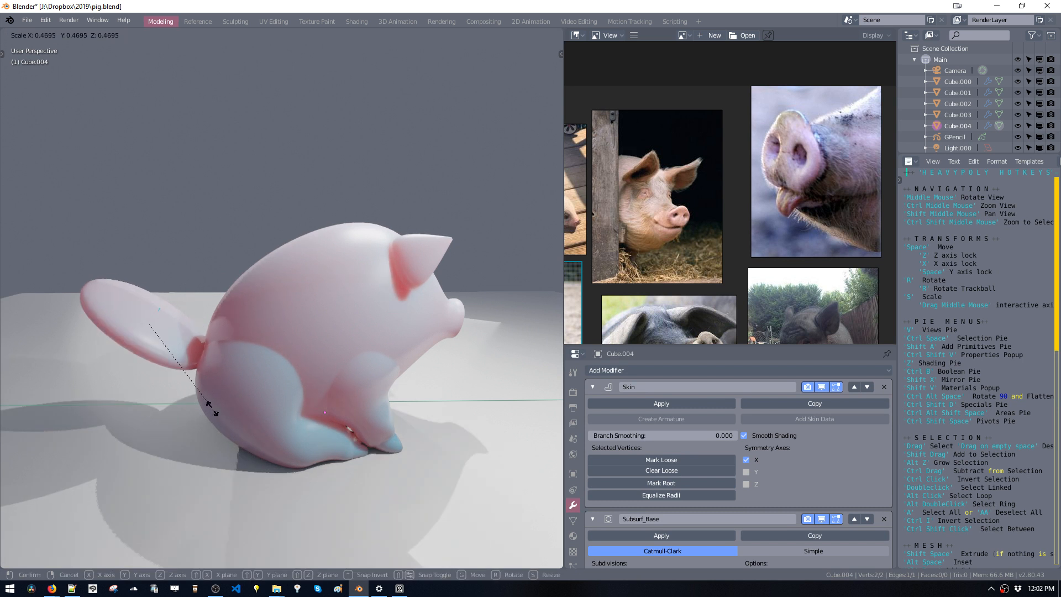
{"action": "left_click", "coordinate": [191, 373]}
{"action": "middle_click_drag", "start_coordinate": [193, 378], "coordinate": [259, 365]}
{"action": "left_click", "coordinate": [118, 320]}
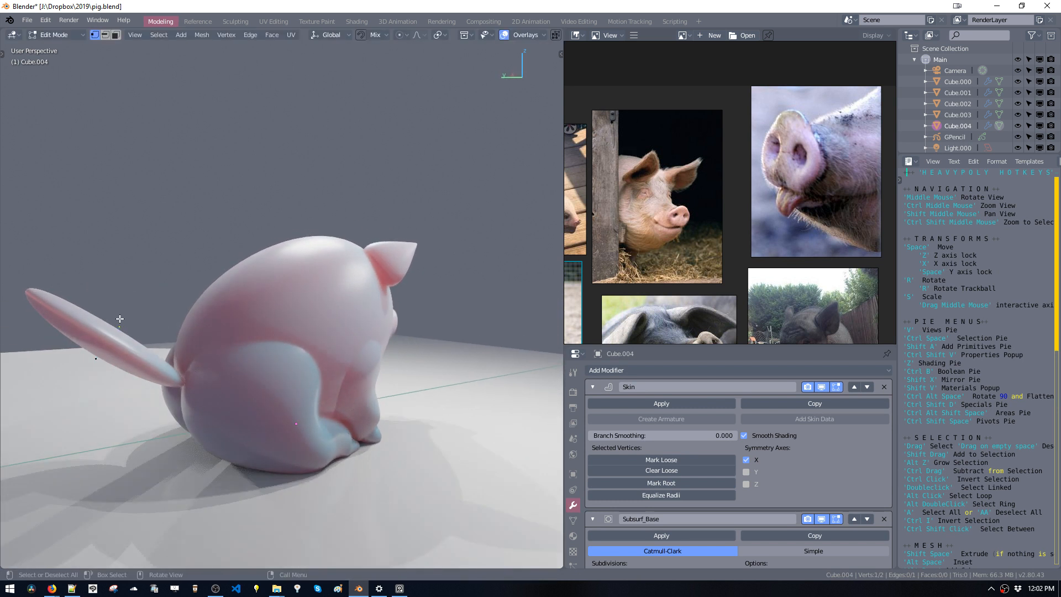
{"action": "key", "text": "space"}
{"action": "left_click", "coordinate": [53, 330]}
Shrink the whole tail edge and reduce its skin radius to form a small stub.
{"action": "key", "text": "a"}
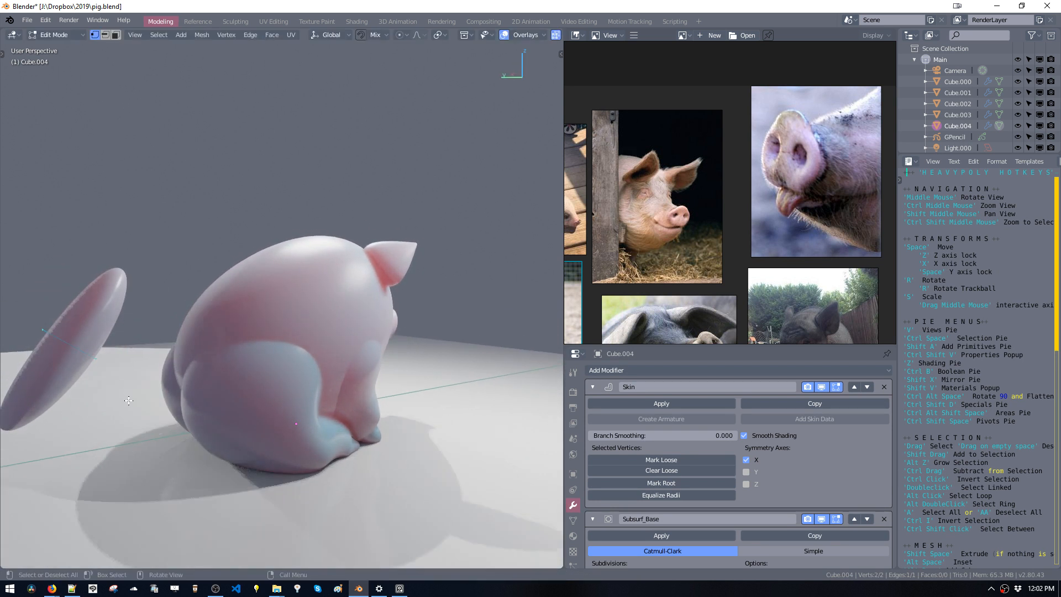
{"action": "key", "text": "s"}
{"action": "left_click", "coordinate": [97, 365]}
{"action": "key", "text": "ctrl+a"}
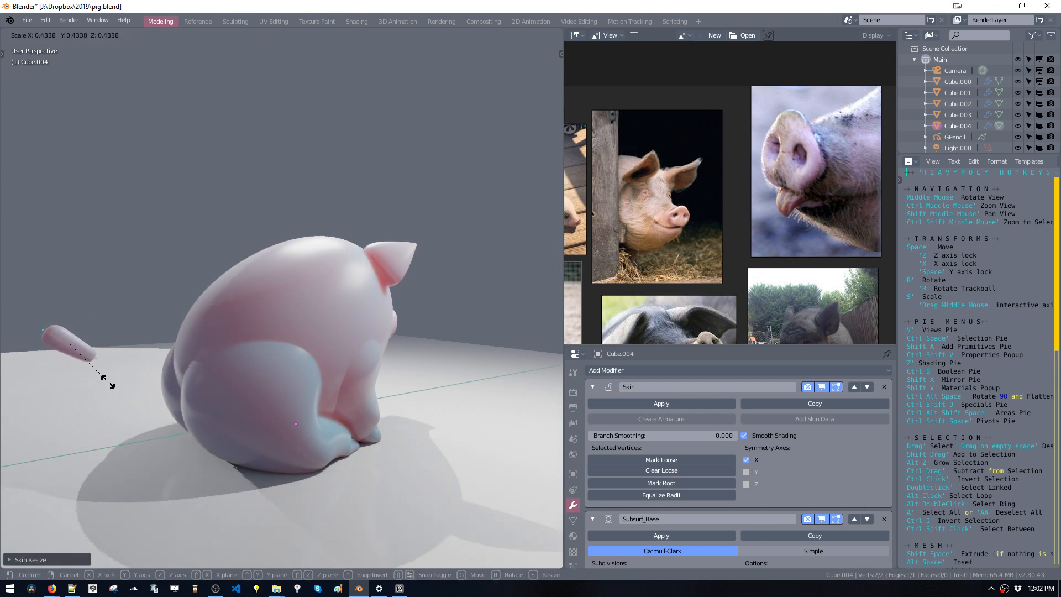
{"action": "left_click", "coordinate": [99, 362]}
In the right side view, move the tail stub against the back of the rump.
{"action": "key", "text": "v"}
{"action": "key", "text": "space"}
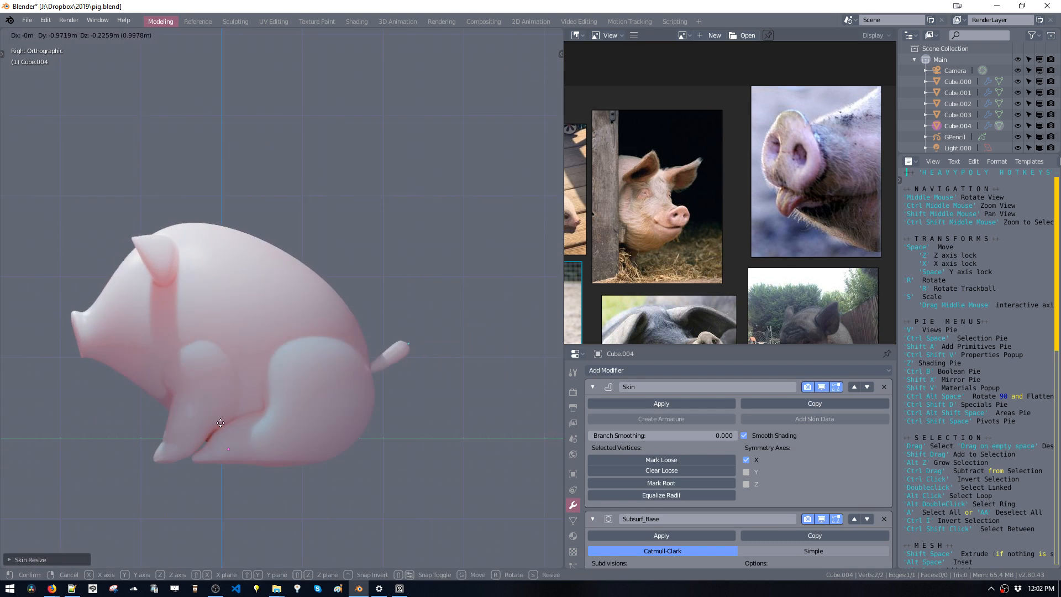
{"action": "left_click", "coordinate": [238, 417]}
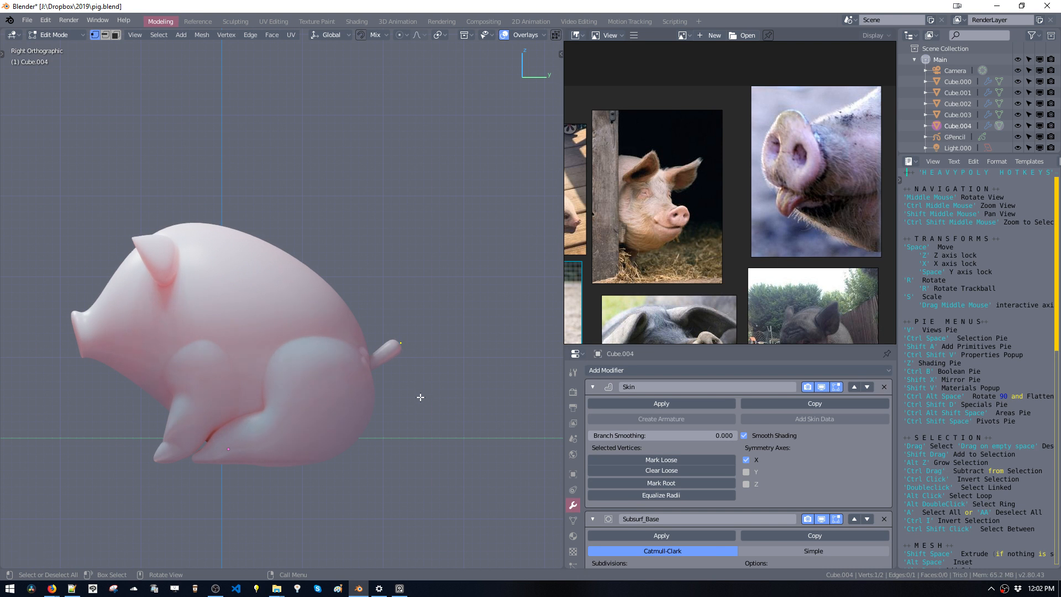
Thin the skin at the tail's tip vertex and lower the tip so the stub points straight back.
{"action": "key", "text": "ctrl+a"}
{"action": "left_click", "coordinate": [404, 366]}
{"action": "key", "text": "s"}
{"action": "left_click", "coordinate": [420, 449]}
{"action": "left_click", "coordinate": [401, 351]}
{"action": "key", "text": "space"}
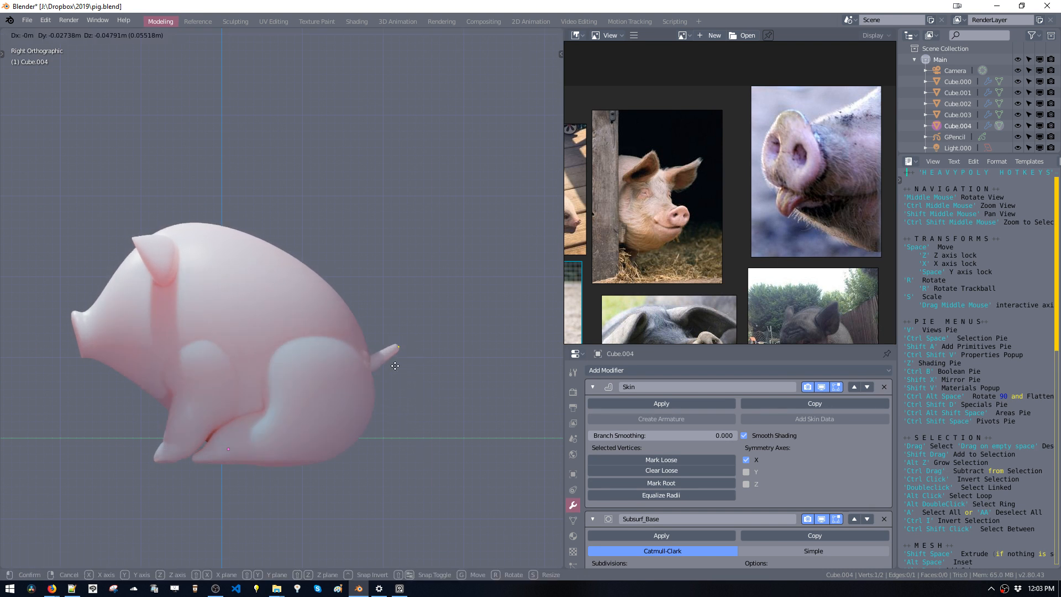
{"action": "left_click", "coordinate": [389, 384]}
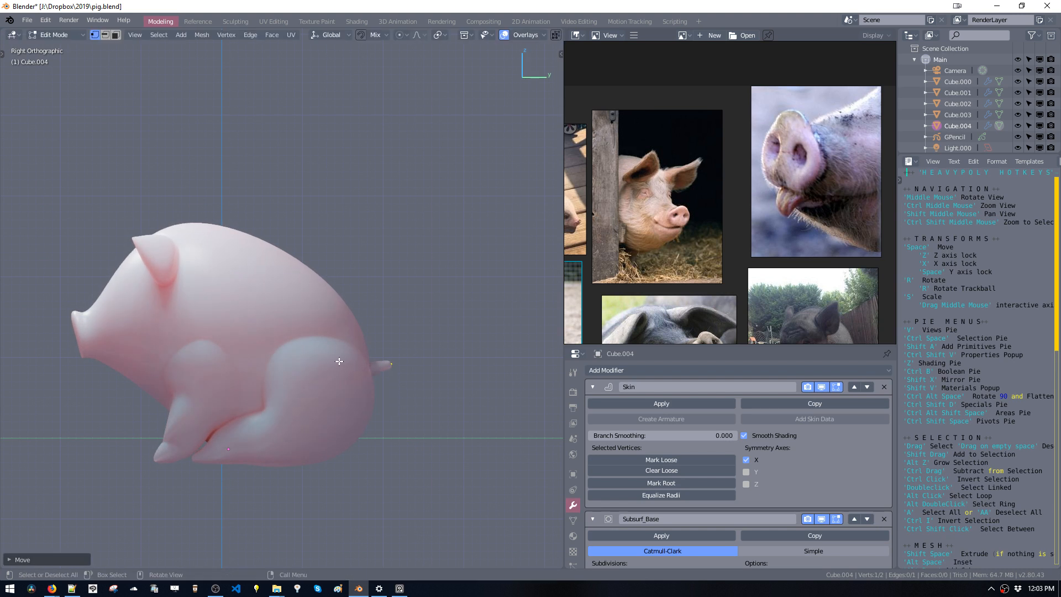
Select both tail vertices and move the stub slightly up on the rump.
{"action": "left_click_drag", "start_coordinate": [325, 345], "coordinate": [443, 427]}
{"action": "key", "text": "space"}
{"action": "left_click", "coordinate": [431, 393]}
Extrude three more vertices from the tail tip: up and backward, over toward the body, and down into a hook.
{"action": "middle_click_drag", "start_coordinate": [747, 371], "coordinate": [791, 264]}
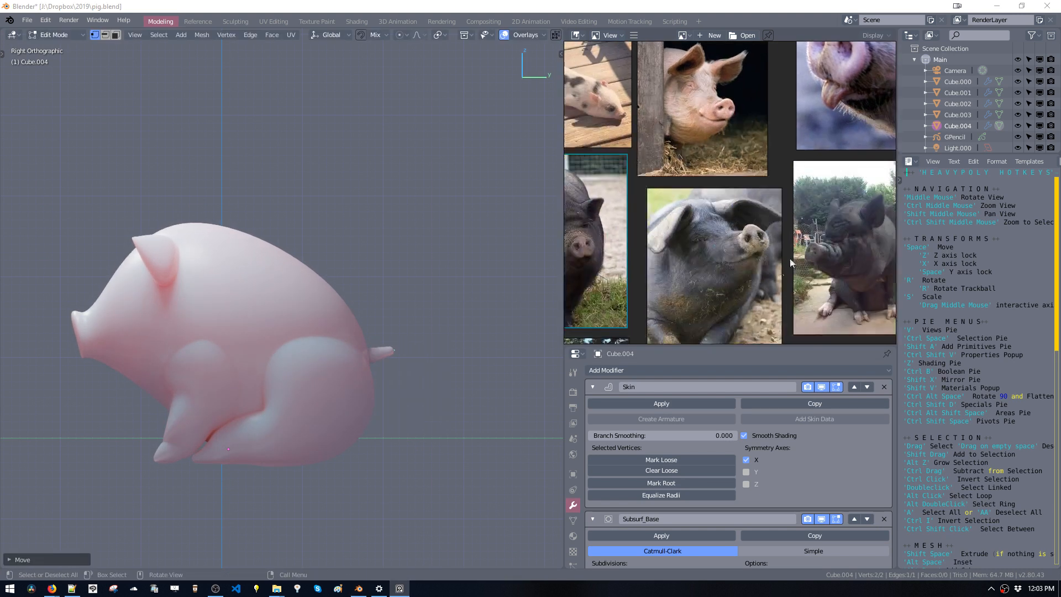
{"action": "key", "text": "shift+space"}
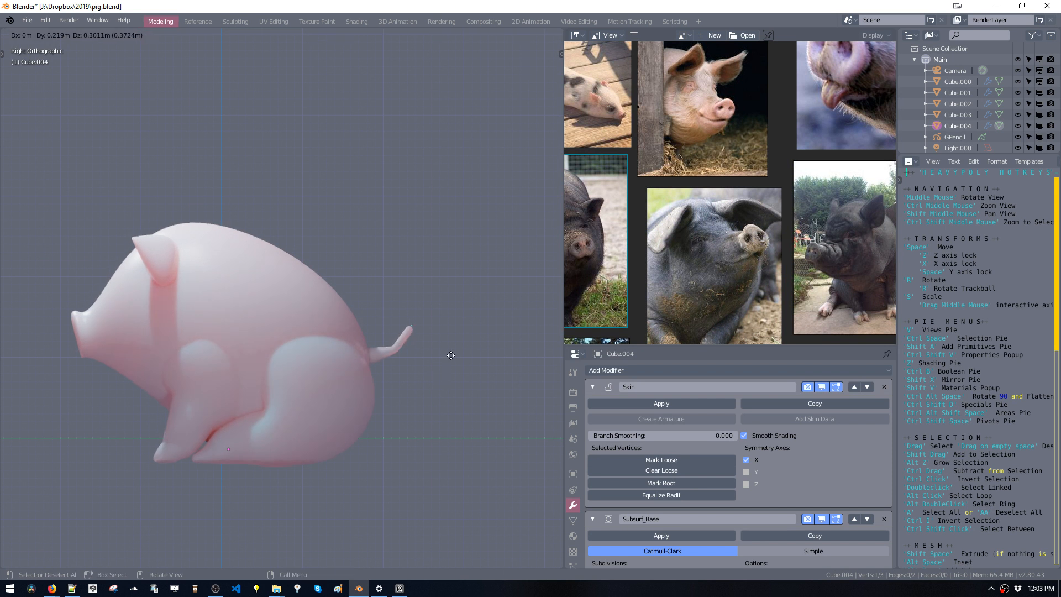
{"action": "left_click", "coordinate": [451, 351]}
{"action": "key", "text": "shift+space"}
{"action": "left_click", "coordinate": [406, 311]}
{"action": "key", "text": "shift+space"}
{"action": "left_click", "coordinate": [410, 344]}
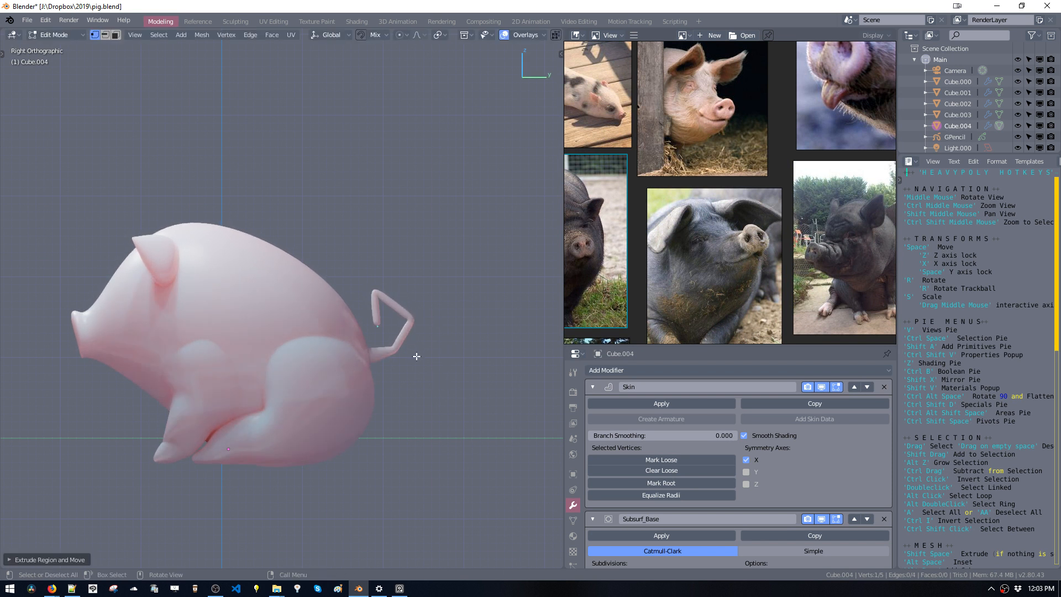
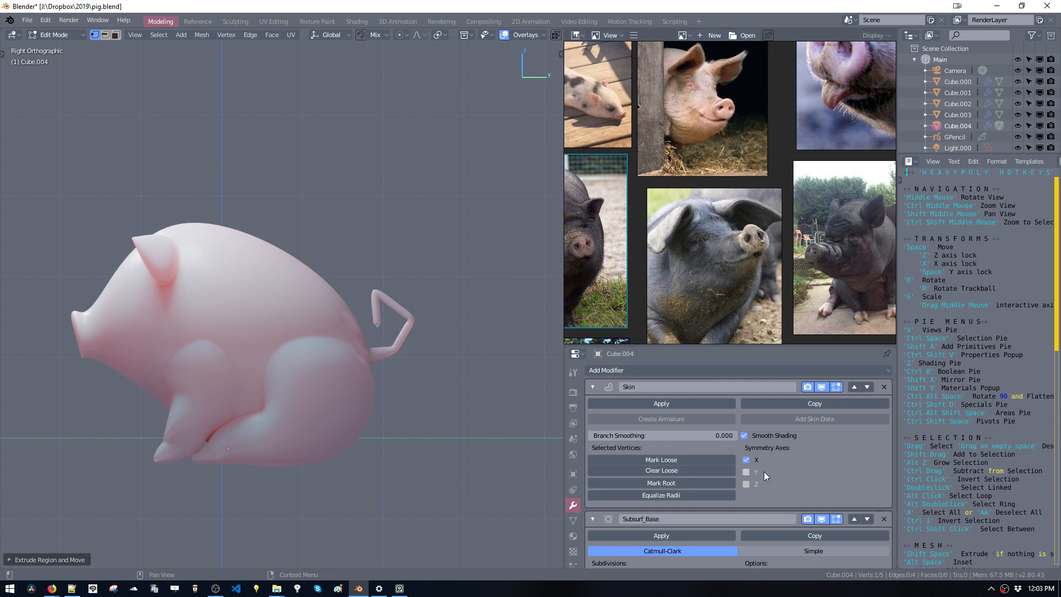
Move the tail's Subsurf_Base modifier above the Skin modifier to smooth the hook into a curl.
{"action": "middle_click_drag", "start_coordinate": [769, 473], "coordinate": [763, 380]}
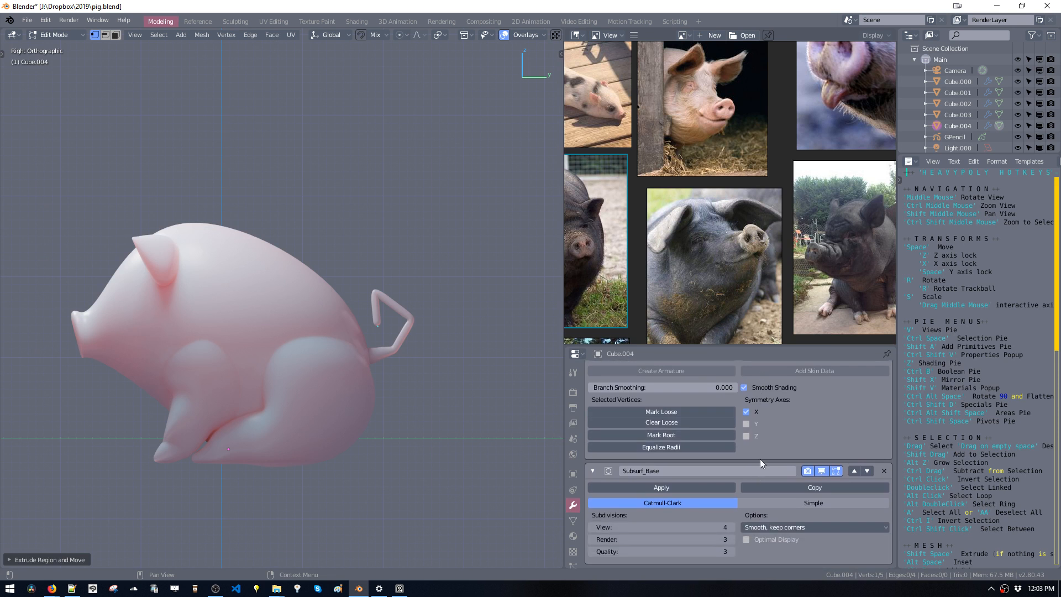
{"action": "scroll", "coordinate": [785, 487], "scroll_direction": "up", "scroll_amount": 3}
{"action": "left_click", "coordinate": [854, 519]}
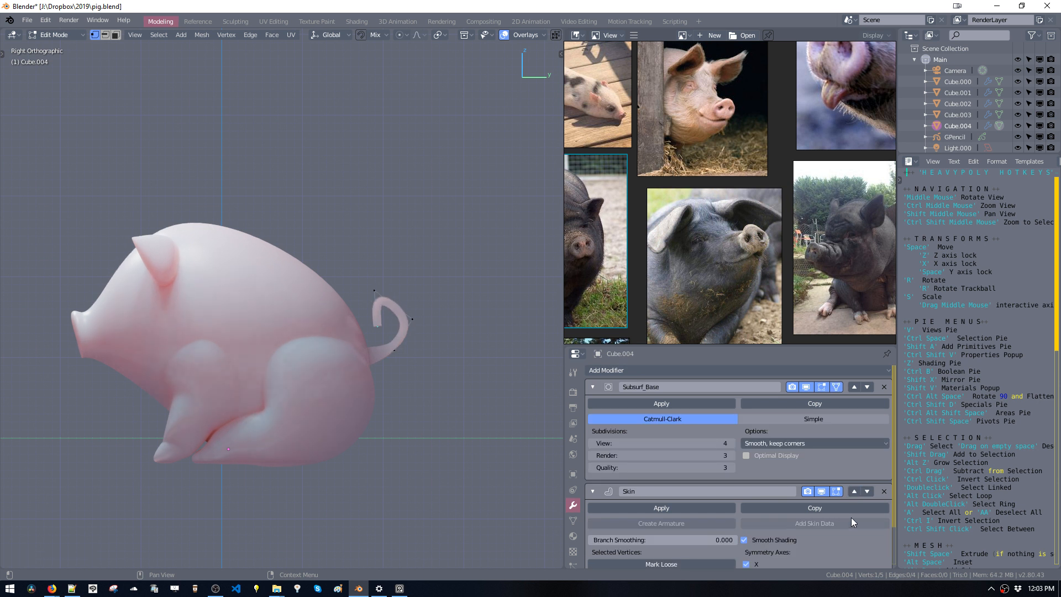
Move the tail's end vertex sideways along the X axis.
{"action": "middle_click_drag", "start_coordinate": [464, 287], "coordinate": [431, 285]}
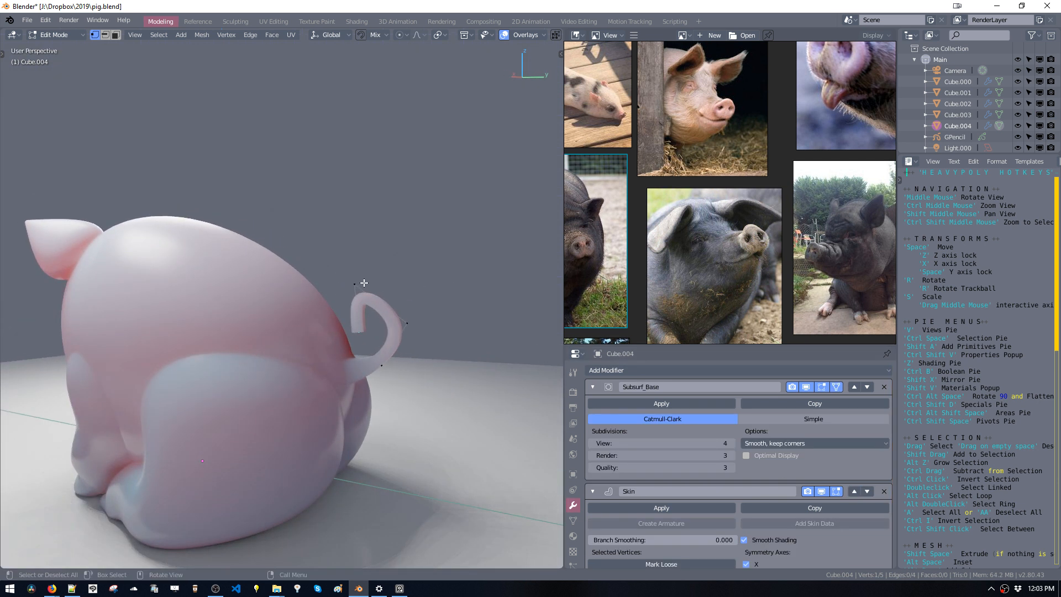
{"action": "key", "text": "v"}
{"action": "middle_click_drag", "start_coordinate": [394, 339], "coordinate": [354, 293]}
{"action": "key", "text": "space"}
{"action": "key", "text": "x"}
{"action": "left_click", "coordinate": [487, 389]}
Extrude further vertices from the tail's end, continuing the hook around into a second loop.
{"action": "key", "text": "shift+space"}
{"action": "left_click", "coordinate": [450, 282]}
{"action": "middle_click_drag", "start_coordinate": [450, 282], "coordinate": [480, 326]}
{"action": "key", "text": "shift+space"}
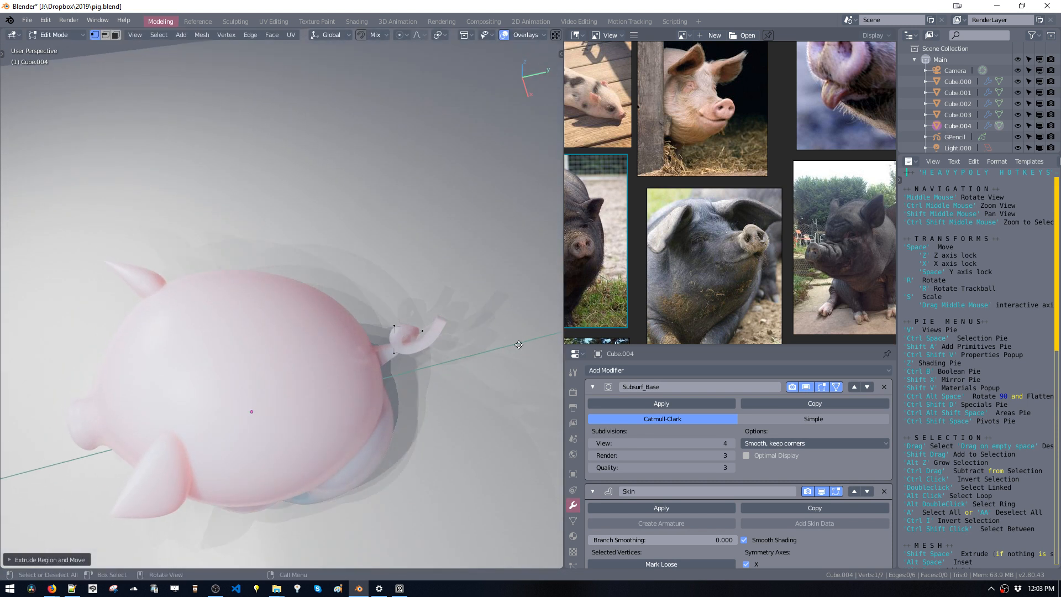
{"action": "left_click", "coordinate": [478, 333]}
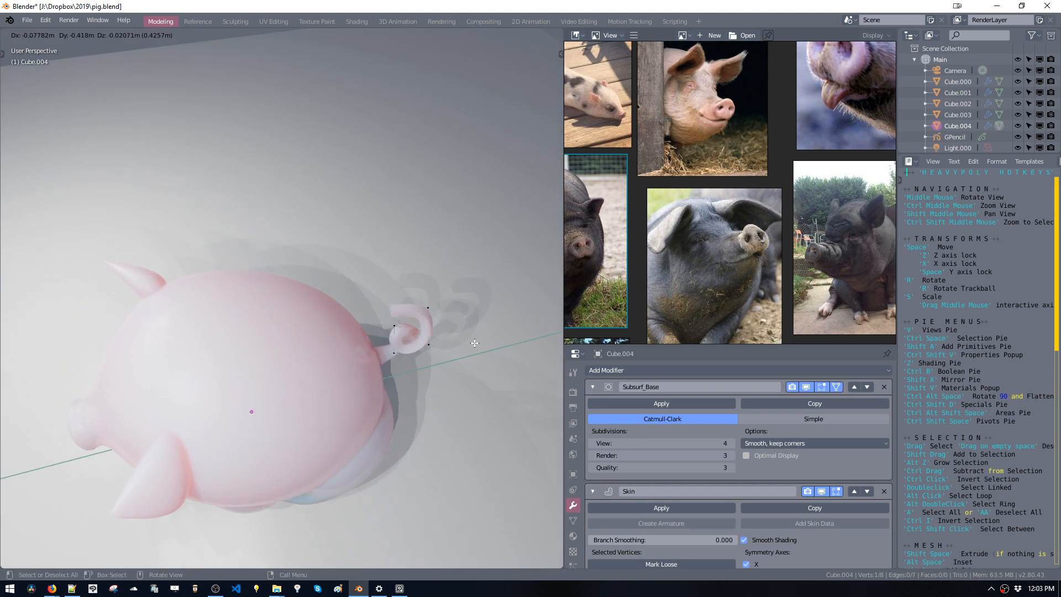
{"action": "key", "text": "shift+space"}
{"action": "left_click", "coordinate": [509, 363]}
Move the tail's end vertex outward and extrude another vertex upward from it.
{"action": "middle_click_drag", "start_coordinate": [510, 364], "coordinate": [377, 330]}
{"action": "key", "text": "space"}
{"action": "left_click", "coordinate": [545, 330]}
{"action": "key", "text": "shift+space"}
{"action": "left_click", "coordinate": [546, 283]}
Select the upper vertices of the tail curl and delete them.
{"action": "key", "text": "v"}
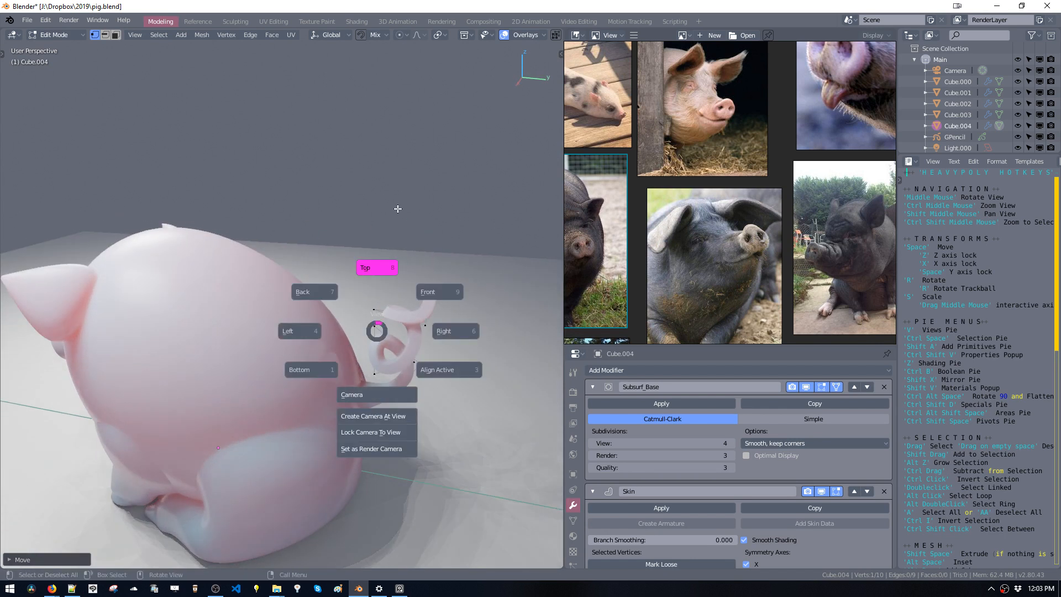
{"action": "left_click", "coordinate": [398, 208]}
{"action": "middle_click_drag", "start_coordinate": [346, 188], "coordinate": [277, 173], "text": "shift"}
{"action": "left_click_drag", "start_coordinate": [292, 236], "coordinate": [388, 350]}
{"action": "key", "text": "x"}
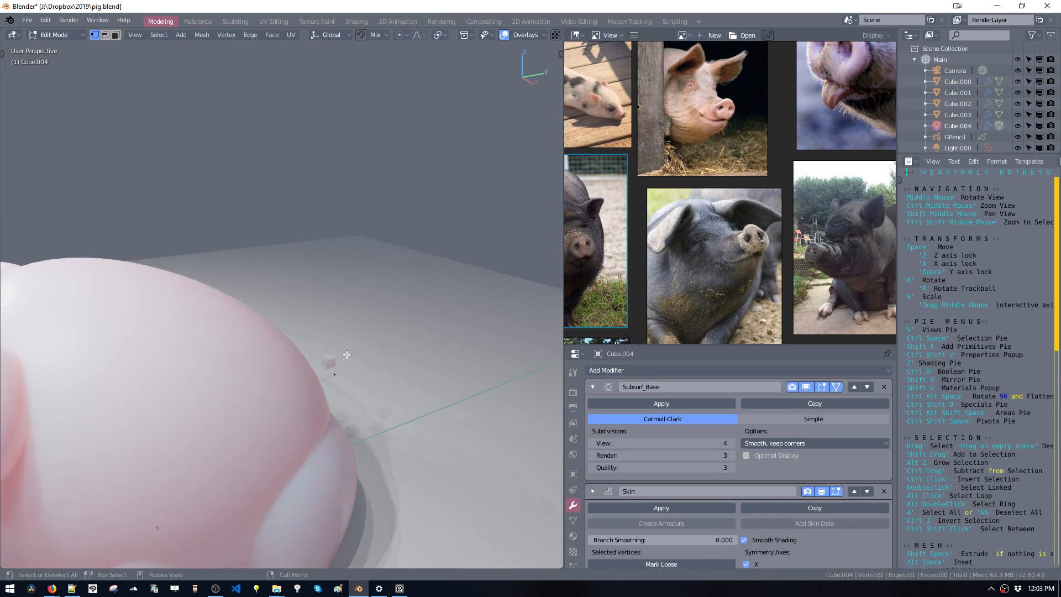
Try to extrude a new vertex upward from the remaining tail stub and undo the attempt.
{"action": "middle_click_drag", "start_coordinate": [326, 355], "coordinate": [280, 349]}
{"action": "left_click", "coordinate": [302, 378]}
{"action": "key", "text": "shift+space"}
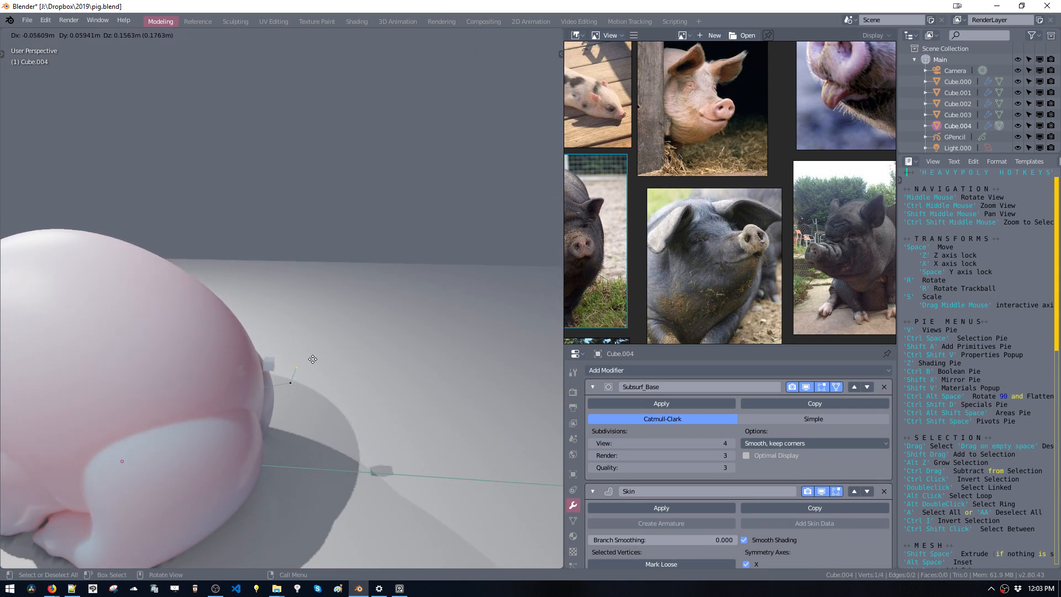
{"action": "left_click", "coordinate": [324, 355]}
{"action": "key", "text": "ctrl+z"}
{"action": "key", "text": "ctrl+z"}
{"action": "key", "text": "ctrl+z"}
{"action": "key", "text": "ctrl+z"}
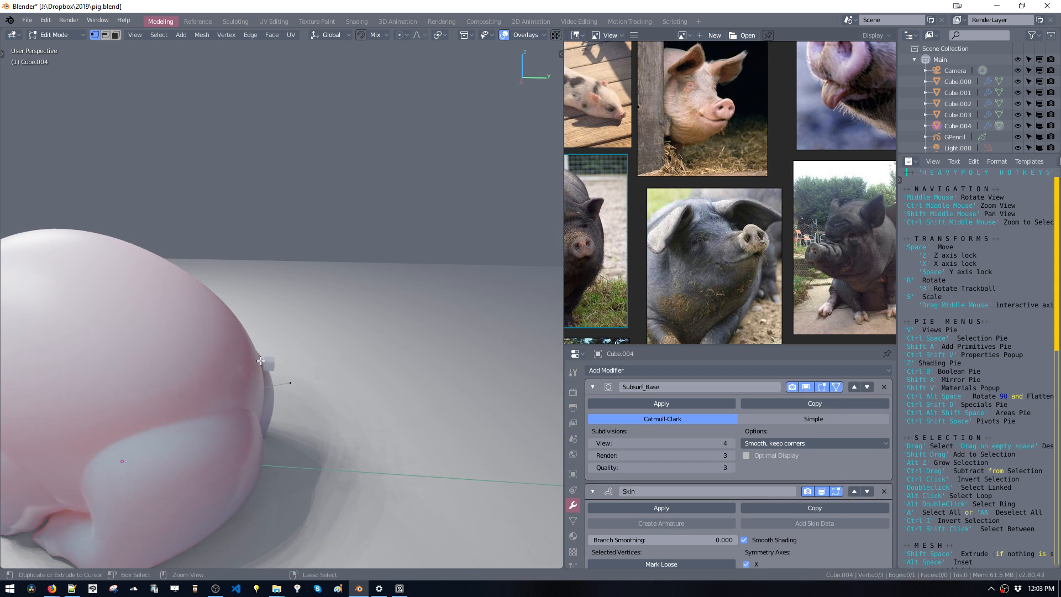
{"action": "key", "text": "x"}
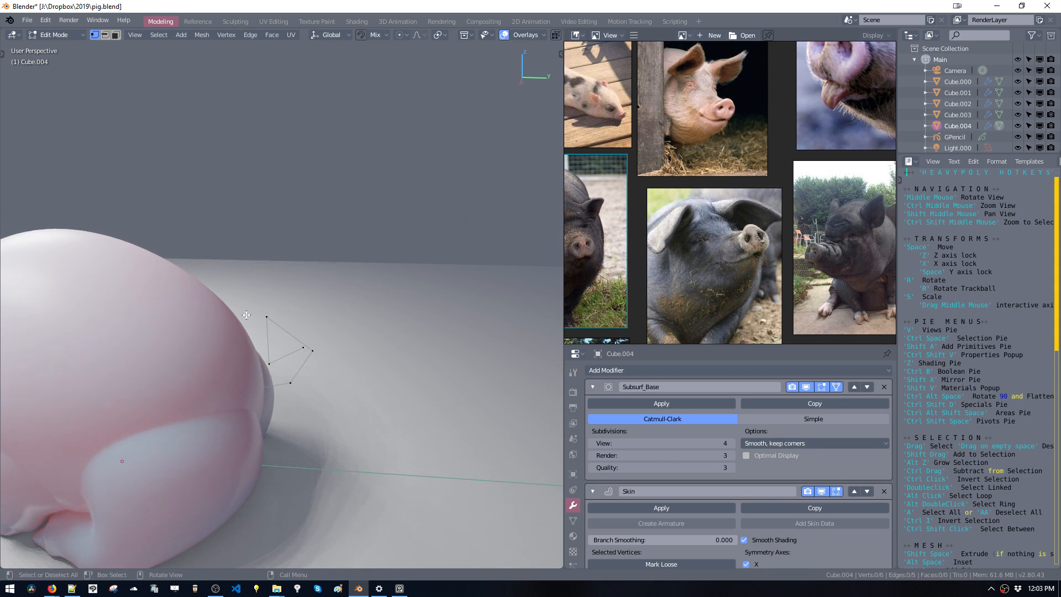
In the top view, move the tail's end vertex across to the other side of the loop.
{"action": "middle_click_drag", "start_coordinate": [289, 346], "coordinate": [348, 362]}
{"action": "key", "text": "v"}
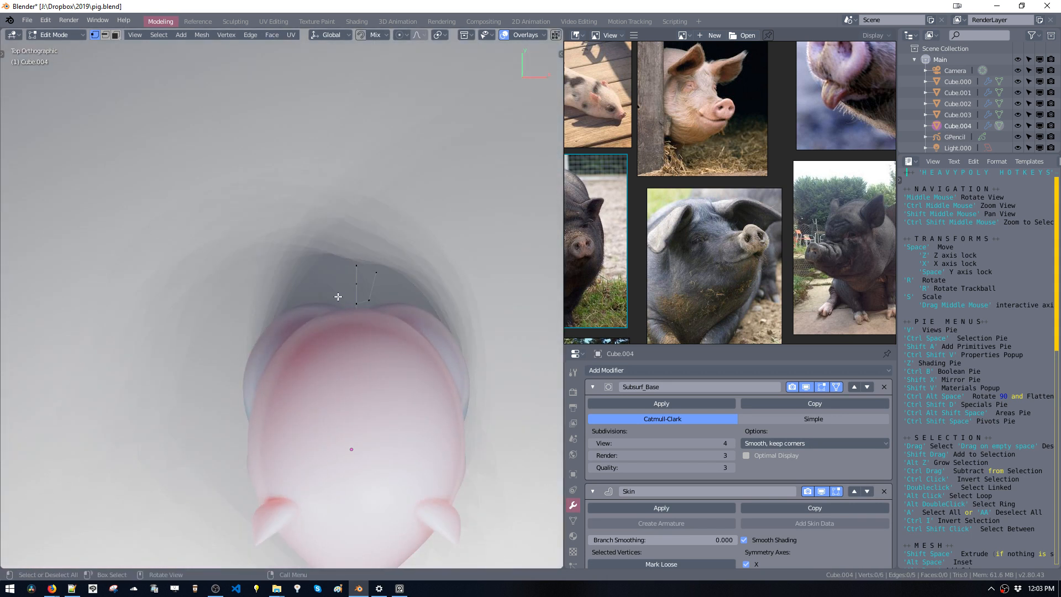
{"action": "middle_click_drag", "start_coordinate": [344, 297], "coordinate": [336, 315], "text": "shift"}
{"action": "left_click", "coordinate": [338, 314]}
{"action": "key", "text": "space"}
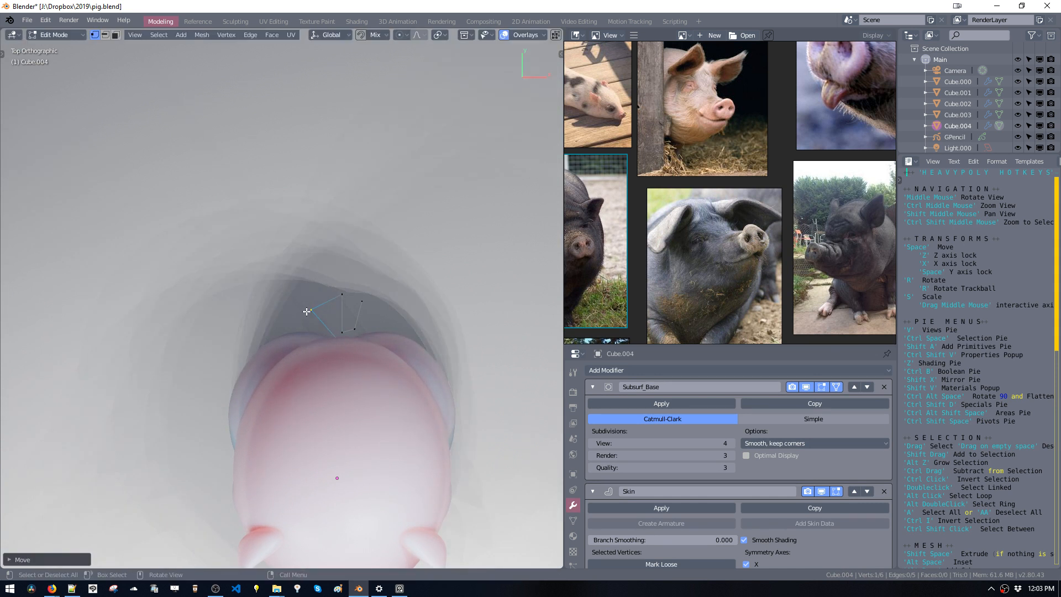
{"action": "left_click", "coordinate": [303, 310]}
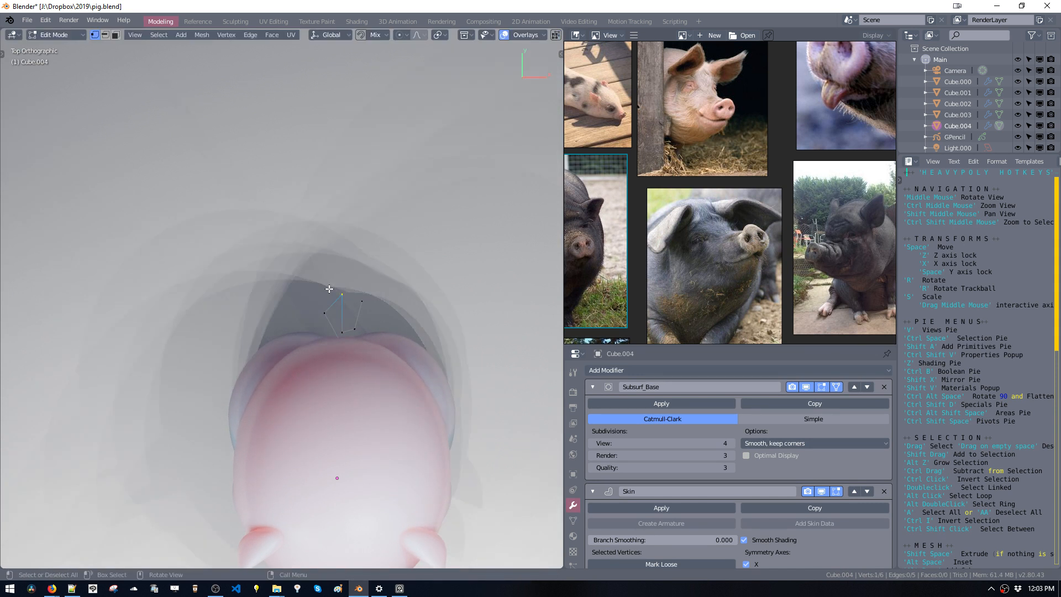
Reposition the remaining loop vertices from above so the tail winds in an even turn.
{"action": "key", "text": "space"}
{"action": "left_click", "coordinate": [353, 309]}
{"action": "key", "text": "space"}
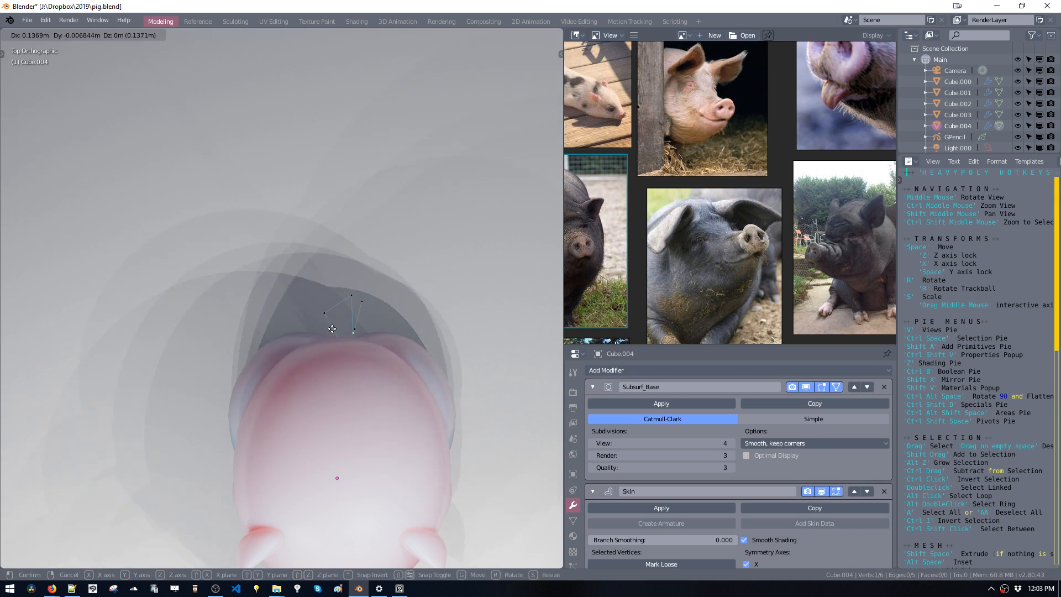
{"action": "left_click", "coordinate": [344, 329]}
{"action": "left_click", "coordinate": [356, 330]}
{"action": "key", "text": "space"}
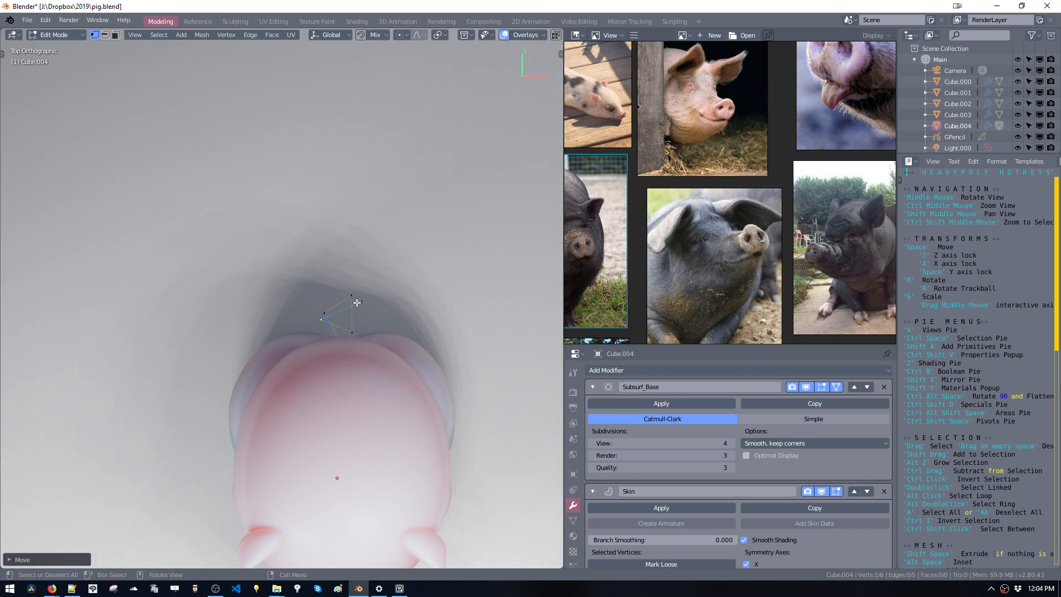
{"action": "left_click", "coordinate": [338, 288]}
Lower a loop vertex toward the rump and shift the end vertex sideways to shape the tail's first turn.
{"action": "middle_click_drag", "start_coordinate": [338, 287], "coordinate": [253, 254]}
{"action": "key", "text": "space"}
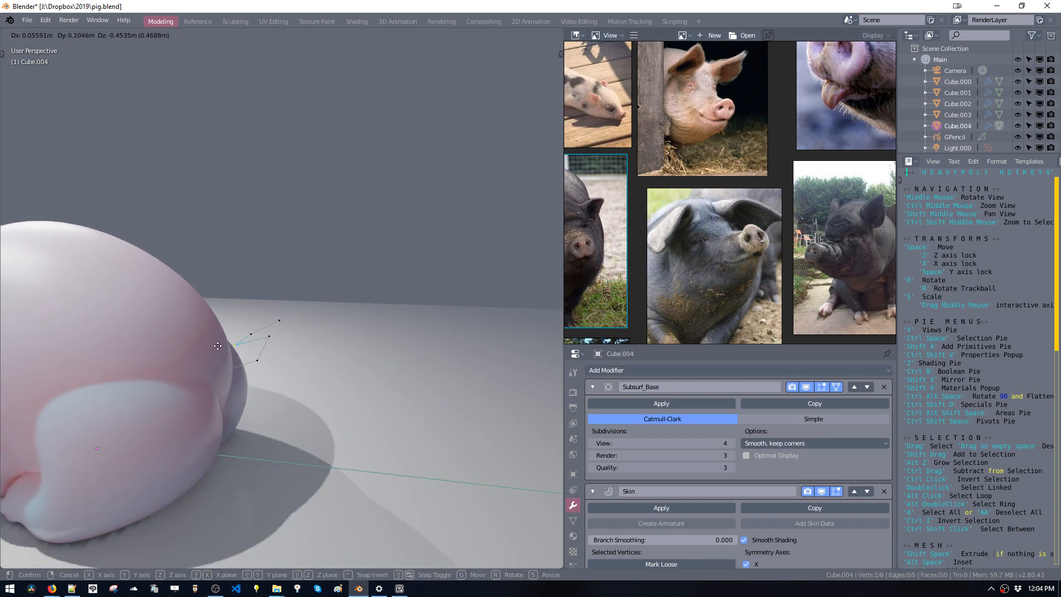
{"action": "left_click", "coordinate": [221, 336]}
{"action": "middle_click_drag", "start_coordinate": [221, 337], "coordinate": [237, 368]}
{"action": "key", "text": "space"}
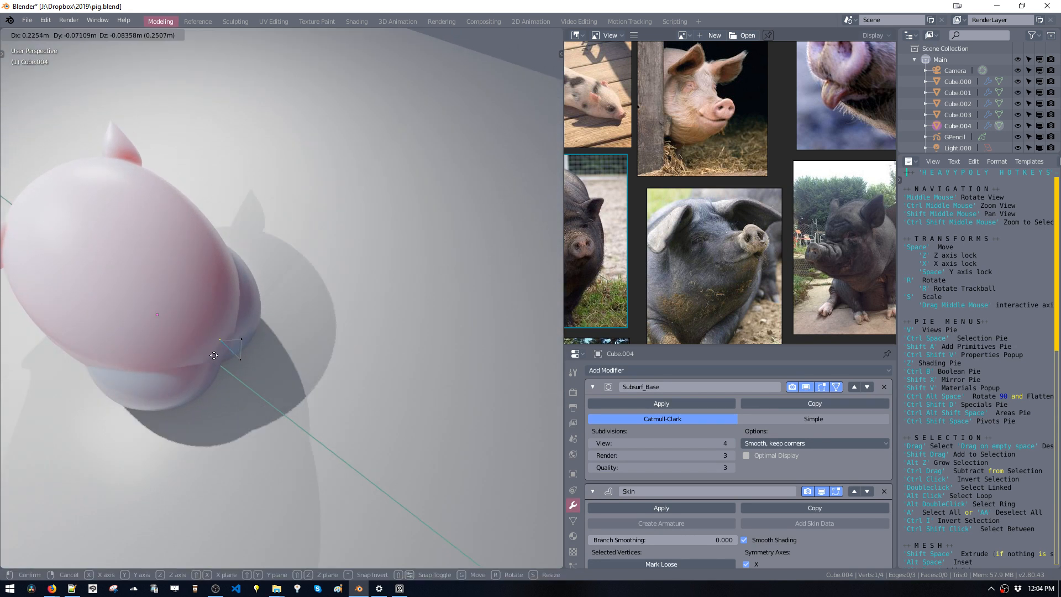
{"action": "left_click", "coordinate": [227, 342]}
Extrude six more vertices upward from the tail's end, alternating direction to form a zigzag spiral.
{"action": "key", "text": "shift+space"}
{"action": "left_click", "coordinate": [245, 330]}
{"action": "middle_click_drag", "start_coordinate": [245, 330], "coordinate": [213, 229]}
{"action": "key", "text": "shift+space"}
{"action": "left_click", "coordinate": [369, 287]}
{"action": "key", "text": "shift+space"}
{"action": "left_click", "coordinate": [451, 255]}
{"action": "key", "text": "shift+space"}
{"action": "left_click", "coordinate": [356, 233]}
{"action": "key", "text": "shift+space"}
{"action": "left_click", "coordinate": [459, 243]}
{"action": "key", "text": "shift+space"}
{"action": "left_click", "coordinate": [464, 230]}
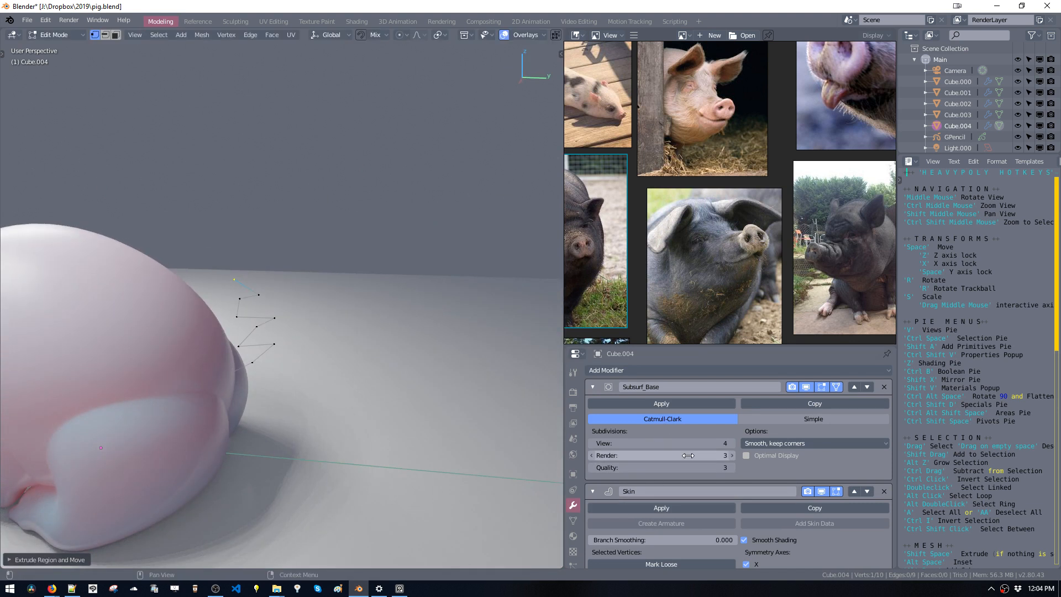
Mark the selected tail end vertex as the skin root and reduce its skin radius.
{"action": "scroll", "coordinate": [708, 474], "scroll_direction": "down", "scroll_amount": 2}
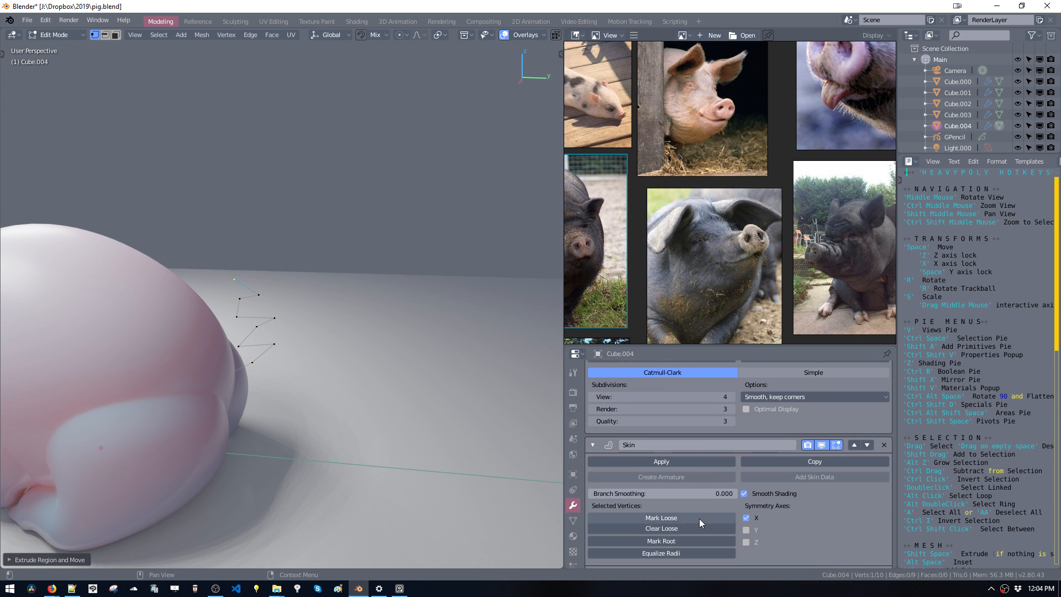
{"action": "left_click", "coordinate": [681, 539]}
{"action": "middle_click_drag", "start_coordinate": [338, 383], "coordinate": [323, 344]}
{"action": "key", "text": "ctrl+a"}
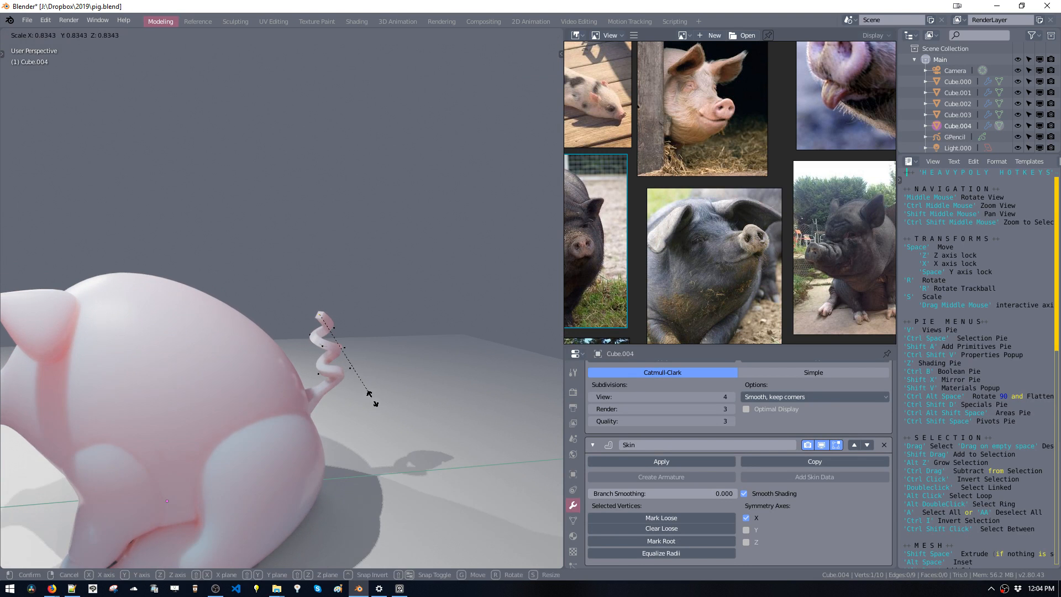
{"action": "left_click", "coordinate": [362, 386]}
Select the eight spiral vertices beyond the tail's base and rotate them to tilt the spiral.
{"action": "middle_click_drag", "start_coordinate": [360, 383], "coordinate": [326, 332]}
{"action": "left_click_drag", "start_coordinate": [313, 314], "coordinate": [363, 390]}
{"action": "left_click", "coordinate": [290, 283]}
{"action": "key", "text": "r"}
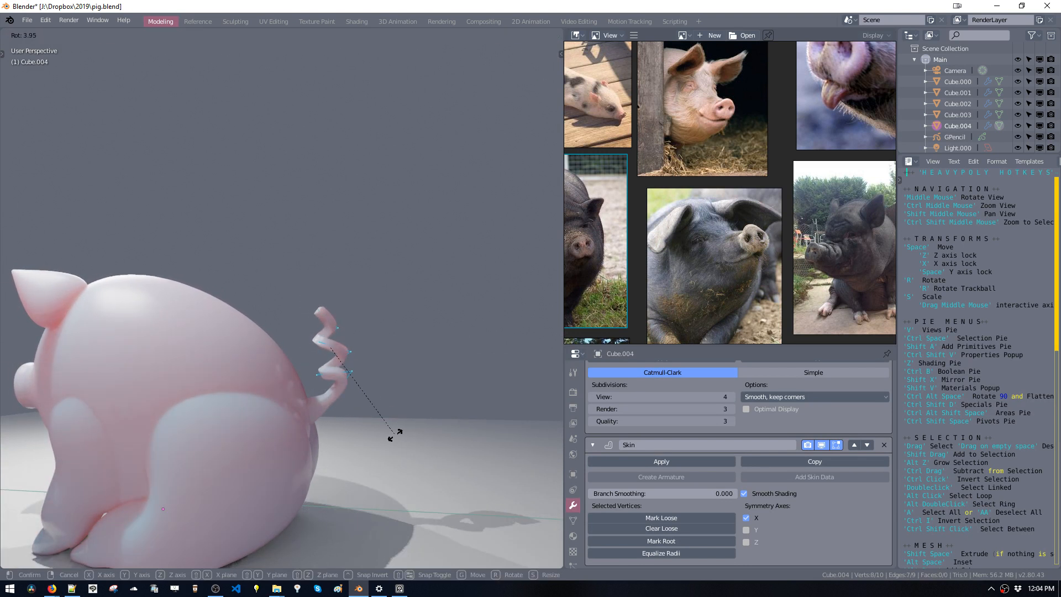
{"action": "left_click", "coordinate": [302, 441]}
Move the selected spiral vertices closer to the rump.
{"action": "middle_click_drag", "start_coordinate": [298, 337], "coordinate": [423, 435]}
{"action": "key", "text": "space"}
{"action": "right_click", "coordinate": [386, 400]}
{"action": "key", "text": "space"}
{"action": "left_click", "coordinate": [410, 411]}
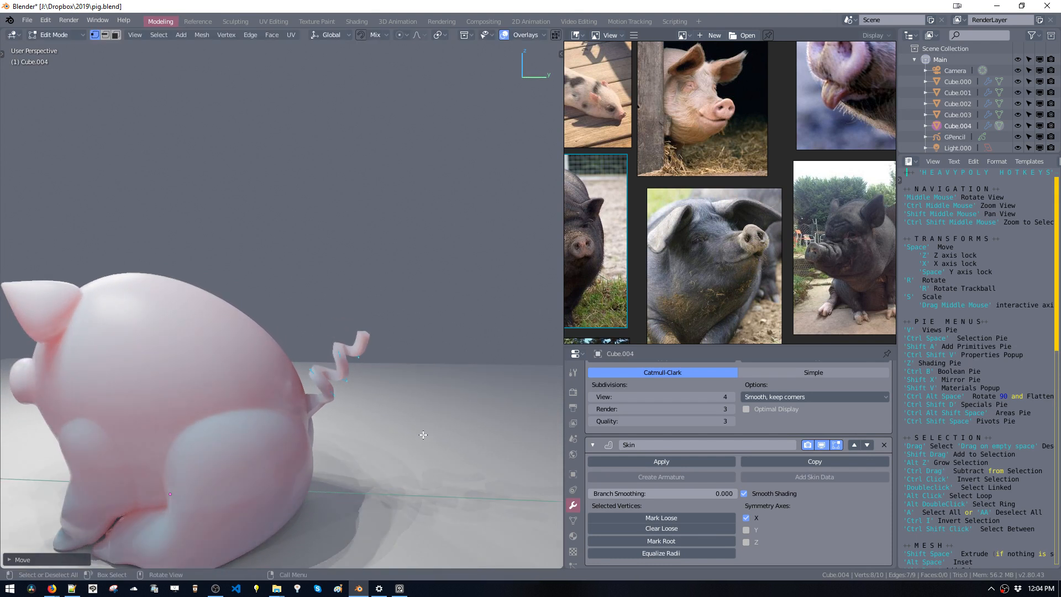
Scale the entire tail to about 0.78 and rotate it about -3.4°.
{"action": "key", "text": "s"}
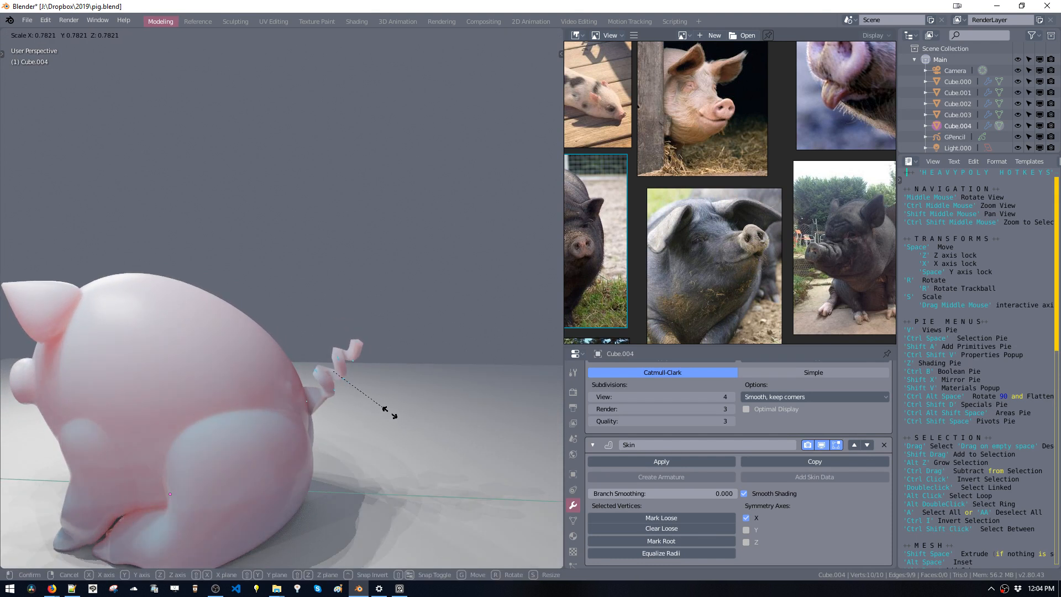
{"action": "left_click", "coordinate": [392, 414]}
{"action": "middle_click_drag", "start_coordinate": [392, 414], "coordinate": [410, 420]}
{"action": "key", "text": "r"}
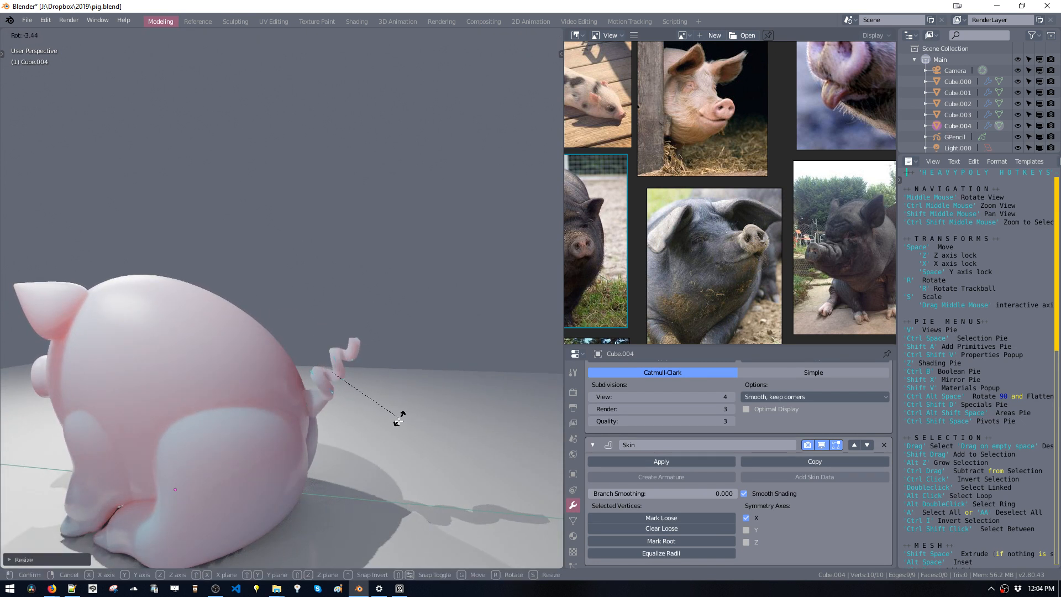
{"action": "left_click", "coordinate": [399, 419]}
Move the whole tail down on the rump and rotate it to point backward.
{"action": "key", "text": "space"}
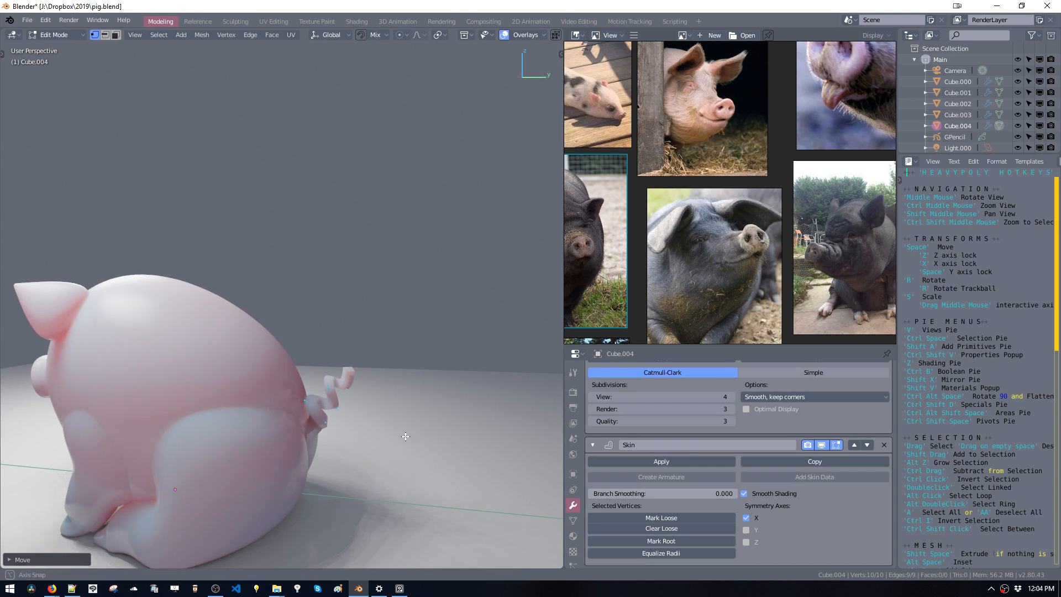
{"action": "left_click", "coordinate": [411, 475]}
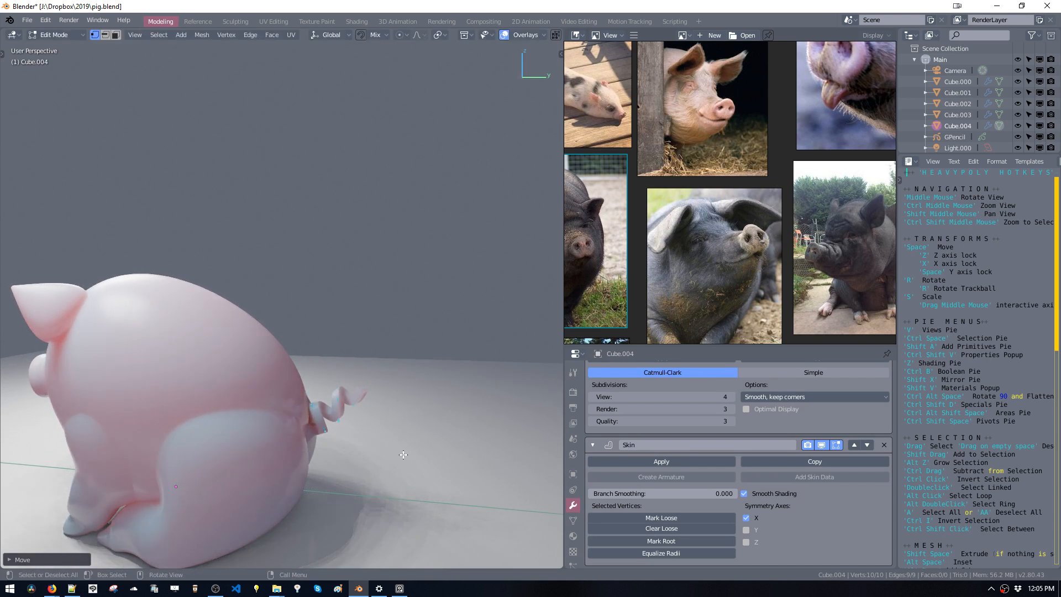
{"action": "middle_click_drag", "start_coordinate": [410, 476], "coordinate": [350, 338]}
{"action": "key", "text": "r"}
{"action": "left_click", "coordinate": [431, 457]}
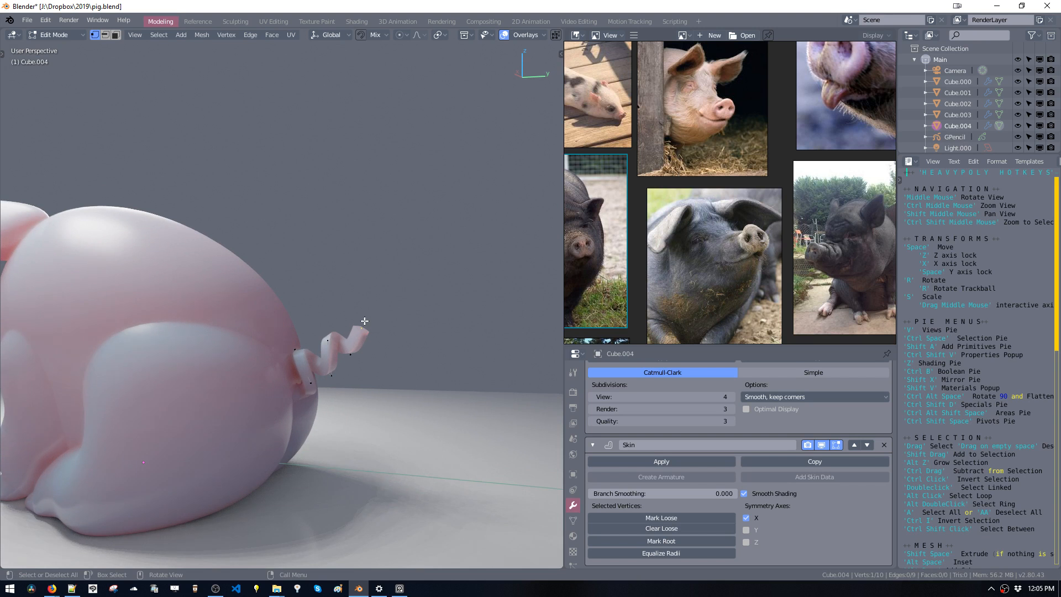
Enable Connected proportional editing and scale down the skin thickness at the tail's tip.
{"action": "left_click", "coordinate": [402, 35]}
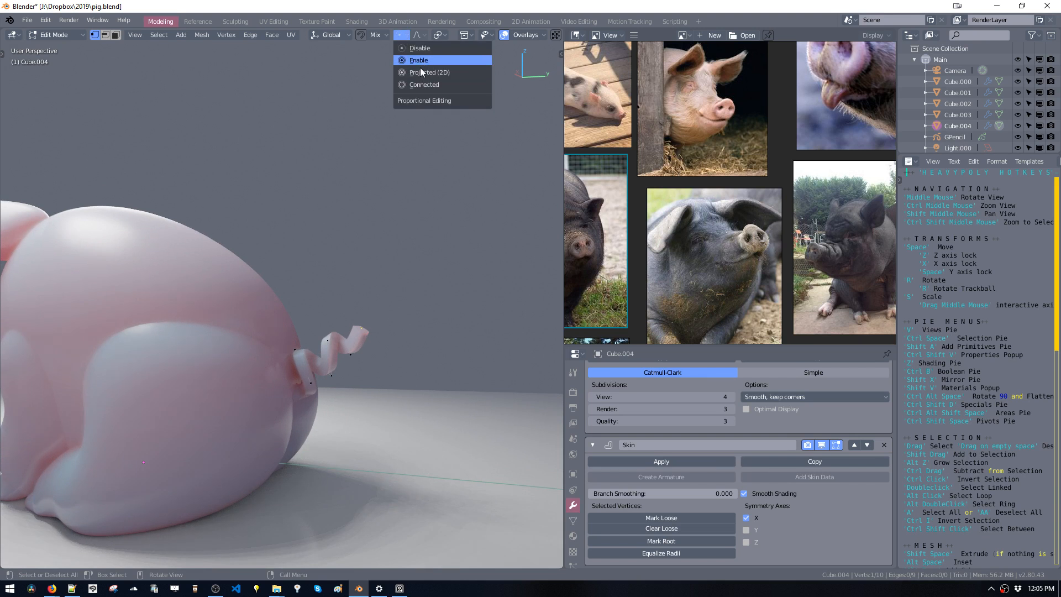
{"action": "left_click", "coordinate": [412, 87]}
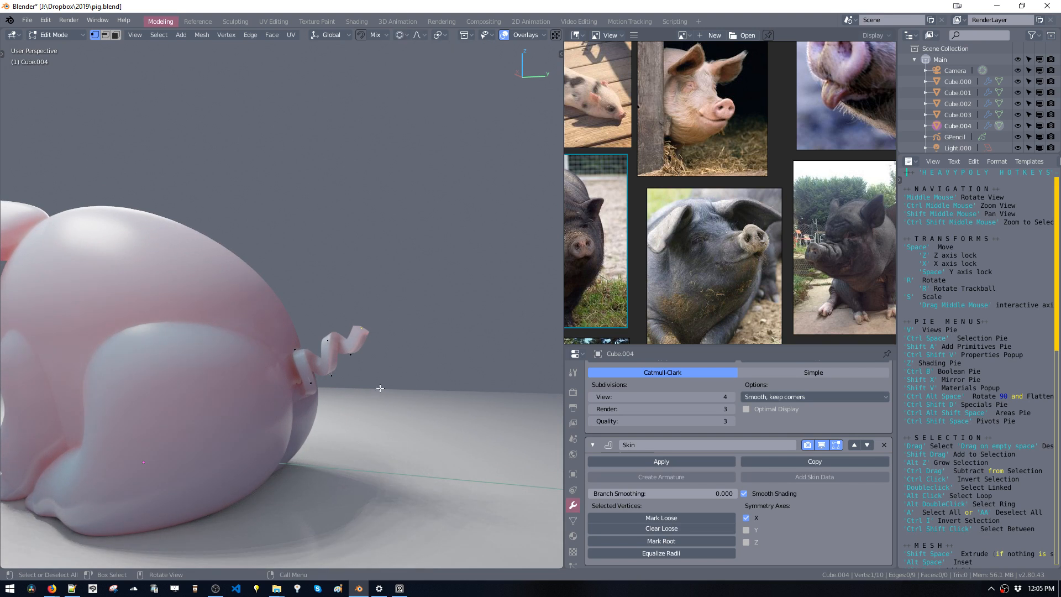
{"action": "key", "text": "s"}
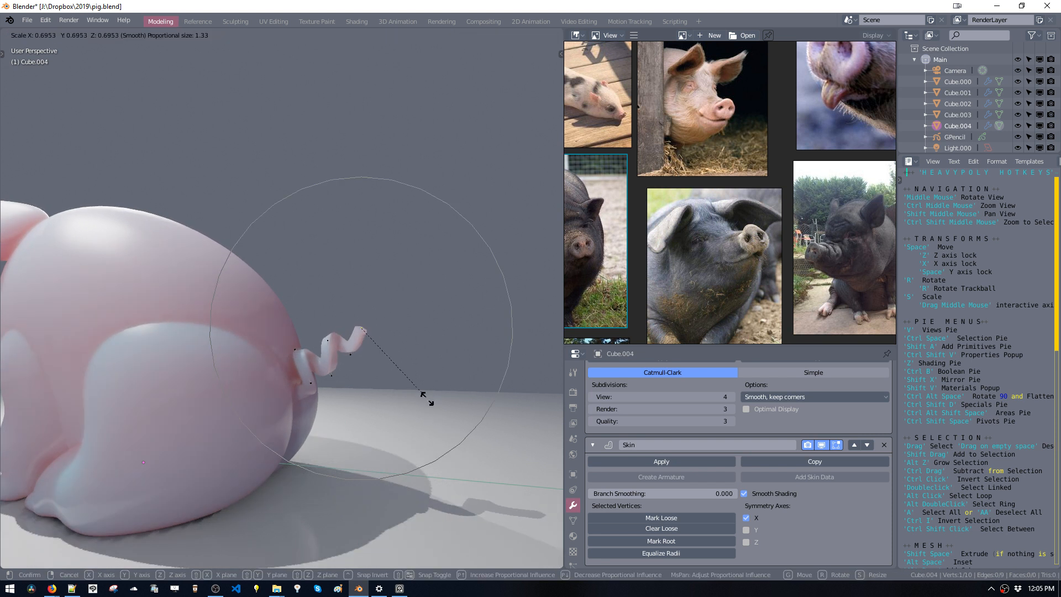
{"action": "left_click", "coordinate": [408, 366]}
Select the tail's base vertex and scale up the skin thickness where it meets the body.
{"action": "left_click_drag", "start_coordinate": [302, 415], "coordinate": [302, 415]}
{"action": "key", "text": "s"}
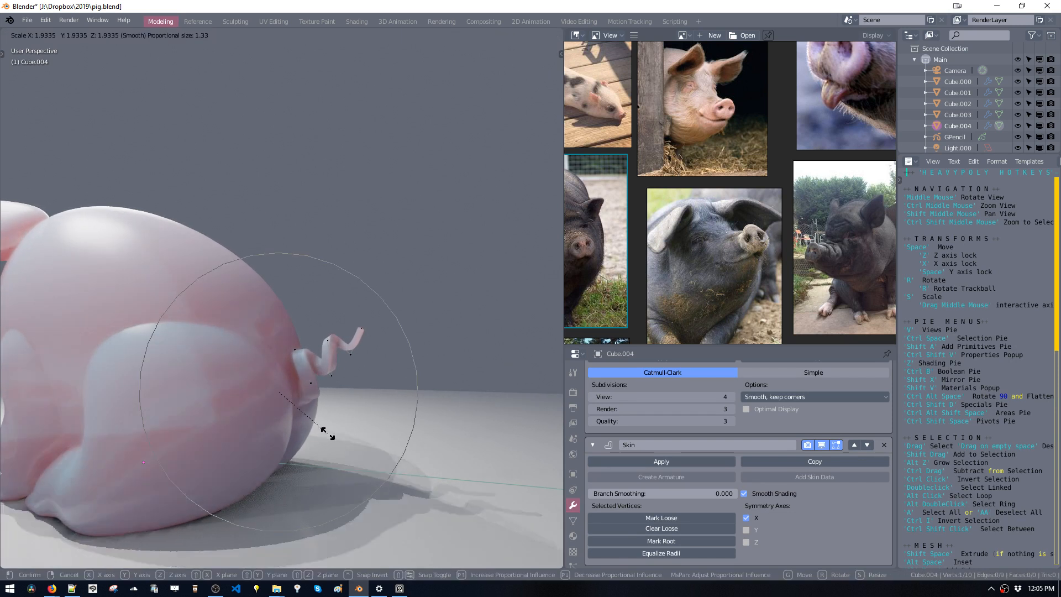
{"action": "left_click", "coordinate": [326, 404]}
Move the tail's tip vertex outward with a proportional size of 3.45 to stretch the curl.
{"action": "middle_click_drag", "start_coordinate": [365, 387], "coordinate": [407, 393]}
{"action": "left_click", "coordinate": [392, 349]}
{"action": "middle_click_drag", "start_coordinate": [392, 348], "coordinate": [376, 321]}
{"action": "key", "text": "space"}
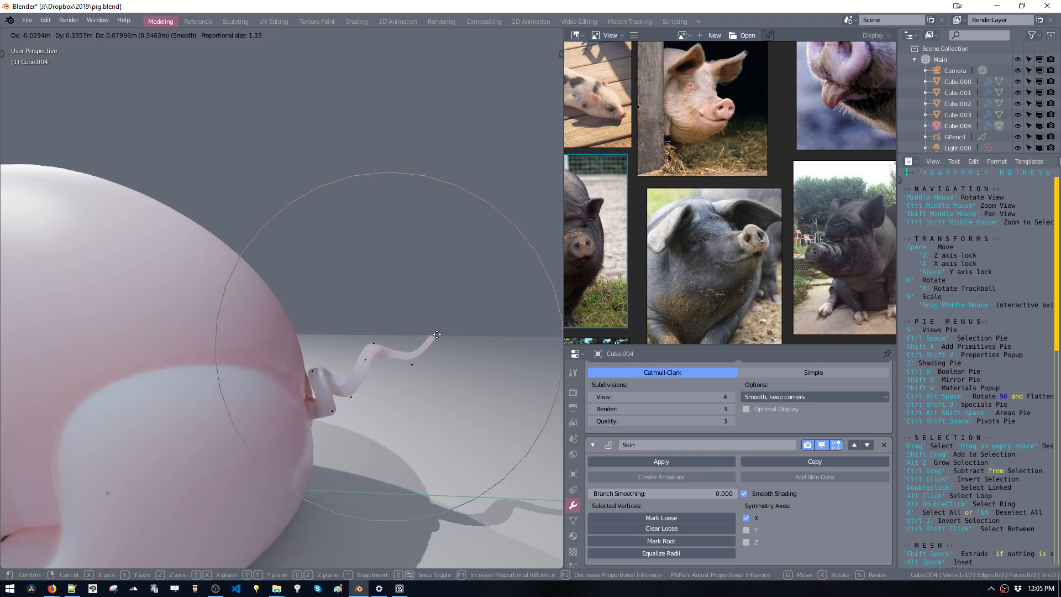
{"action": "scroll", "coordinate": [421, 337], "scroll_direction": "down", "scroll_amount": 6}
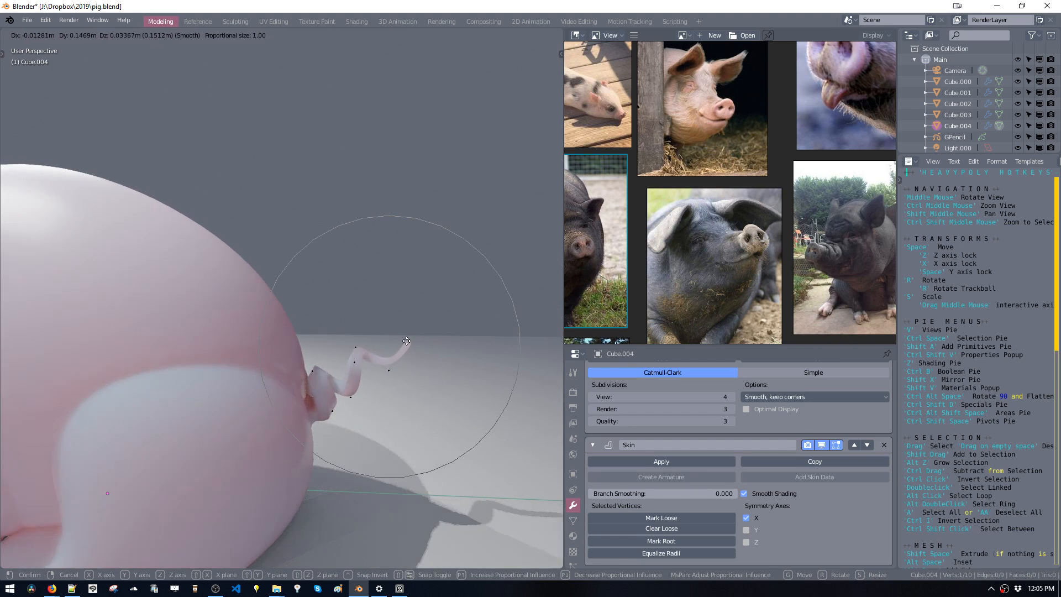
{"action": "scroll", "coordinate": [425, 335], "scroll_direction": "down", "scroll_amount": 5}
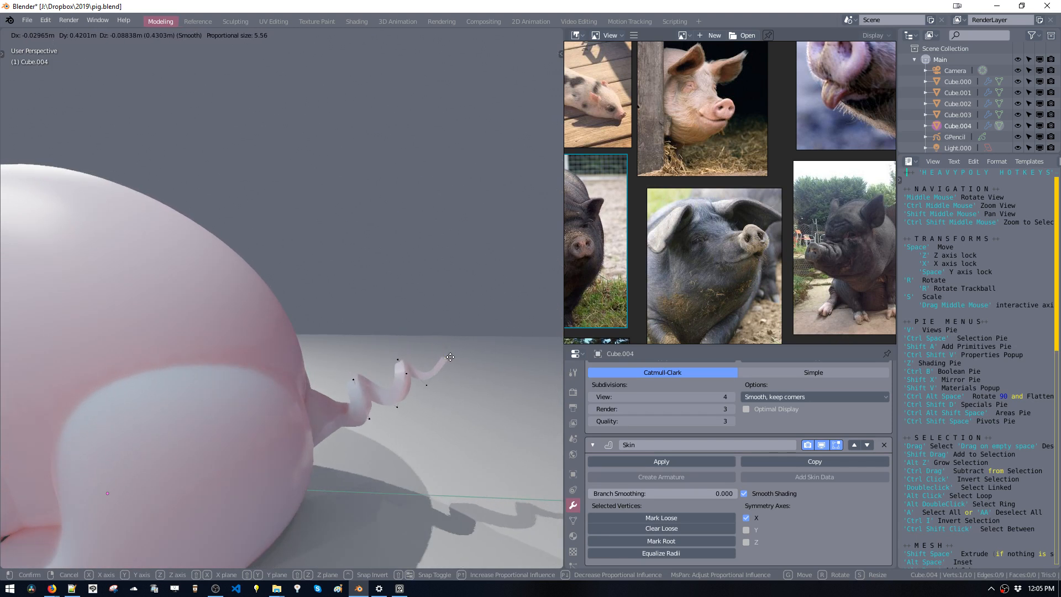
{"action": "scroll", "coordinate": [448, 355], "scroll_direction": "up", "scroll_amount": 1}
{"action": "left_click", "coordinate": [423, 353]}
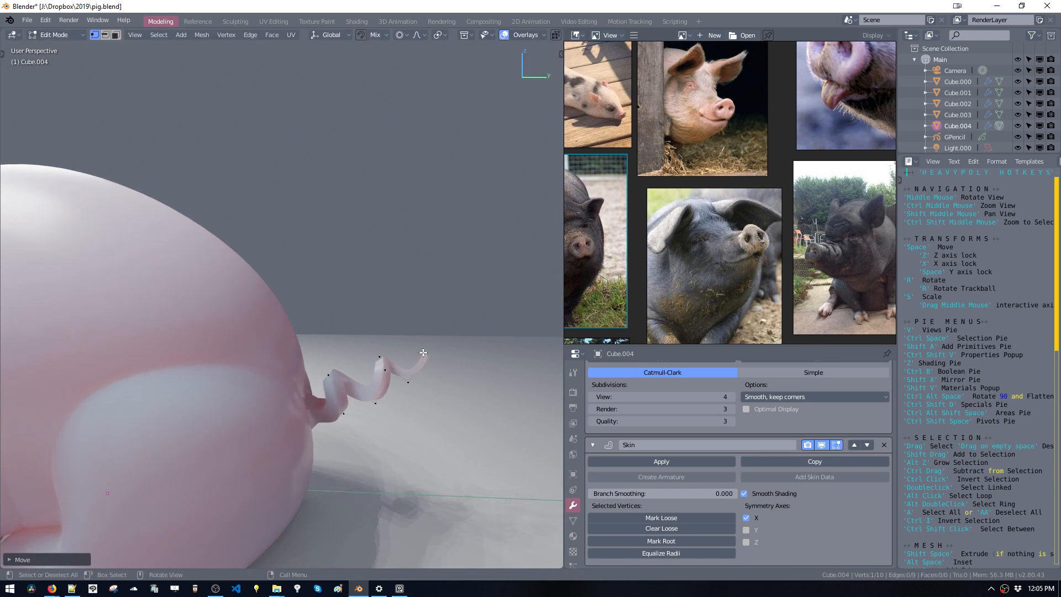
Rotate the curl around its tip with proportional editing and move it upward to stand more upright.
{"action": "key", "text": "r"}
{"action": "left_click", "coordinate": [275, 379]}
{"action": "key", "text": "g"}
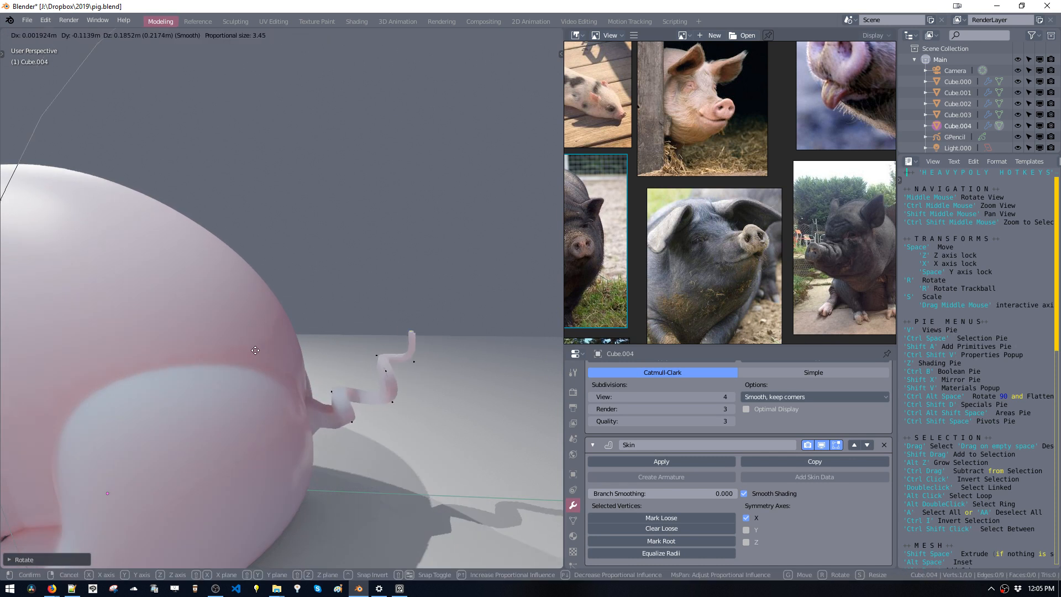
{"action": "left_click", "coordinate": [181, 368]}
Rotate the tail curl about 33 degrees with a proportional size of 3.45 and move it back behind the body.
{"action": "key", "text": "r"}
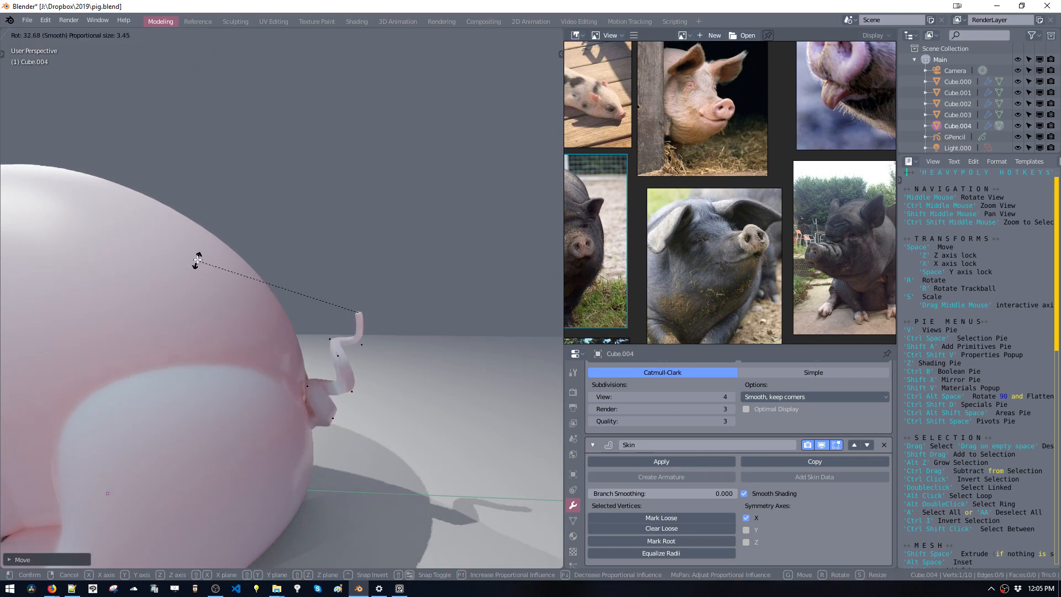
{"action": "left_click", "coordinate": [198, 260]}
{"action": "key", "text": "space"}
{"action": "left_click", "coordinate": [226, 301]}
{"action": "key", "text": "space"}
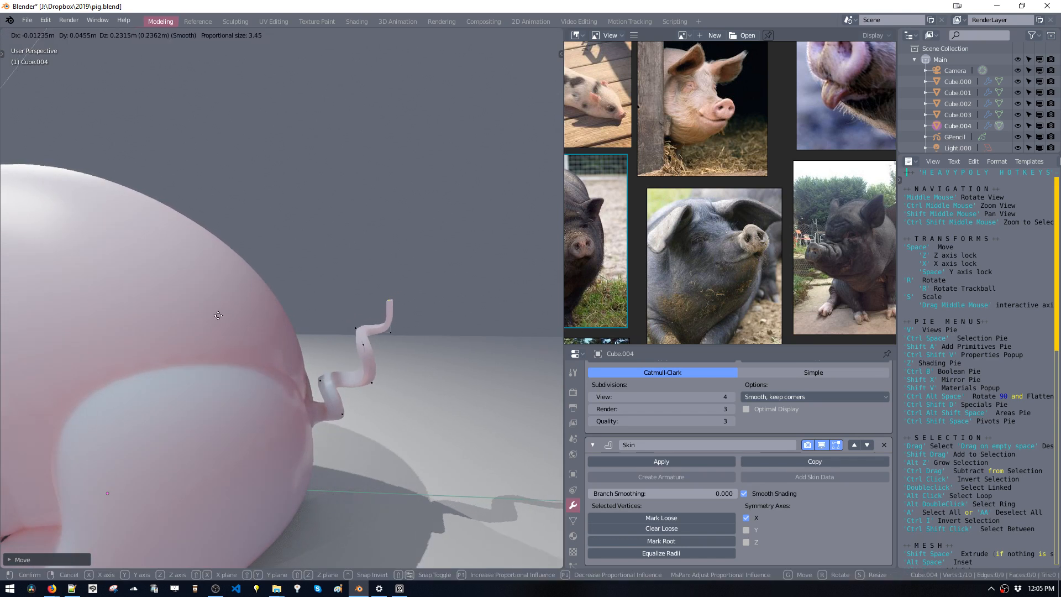
{"action": "left_click", "coordinate": [217, 323]}
Switch proportional editing to Enable and lower the tail's tip about 0.16 m with a proportional size of 0.83.
{"action": "left_click", "coordinate": [404, 37]}
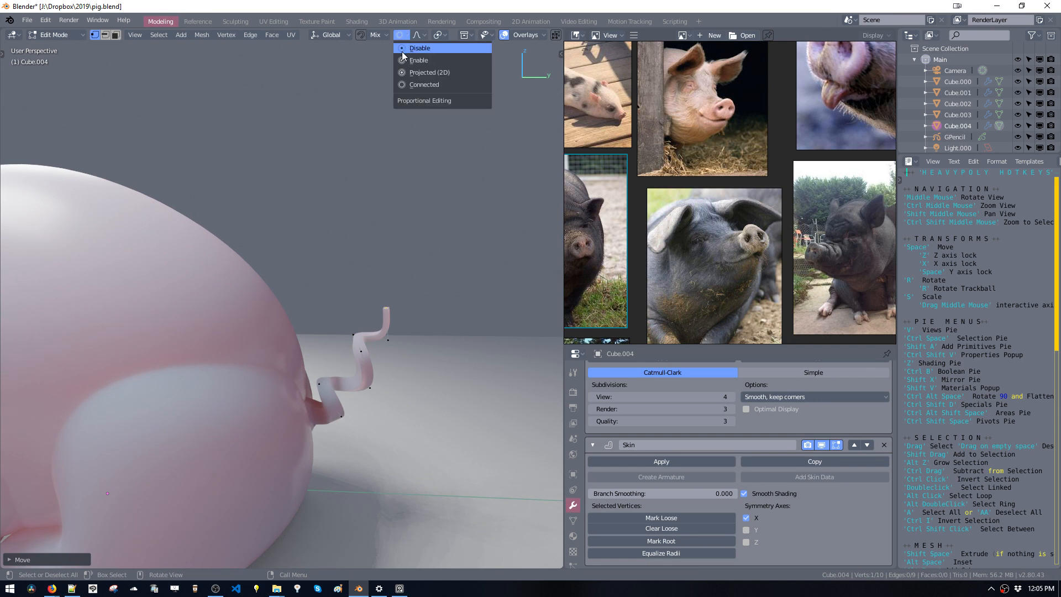
{"action": "left_click", "coordinate": [403, 60]}
{"action": "key", "text": "space"}
{"action": "left_click", "coordinate": [305, 357]}
{"action": "key", "text": "ctrl+z"}
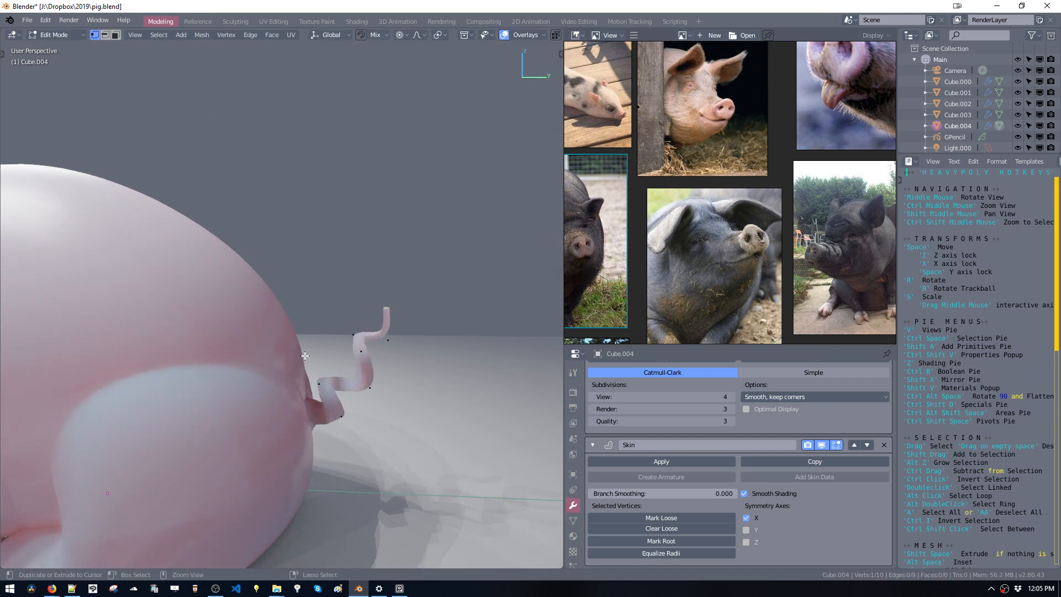
{"action": "key", "text": "space"}
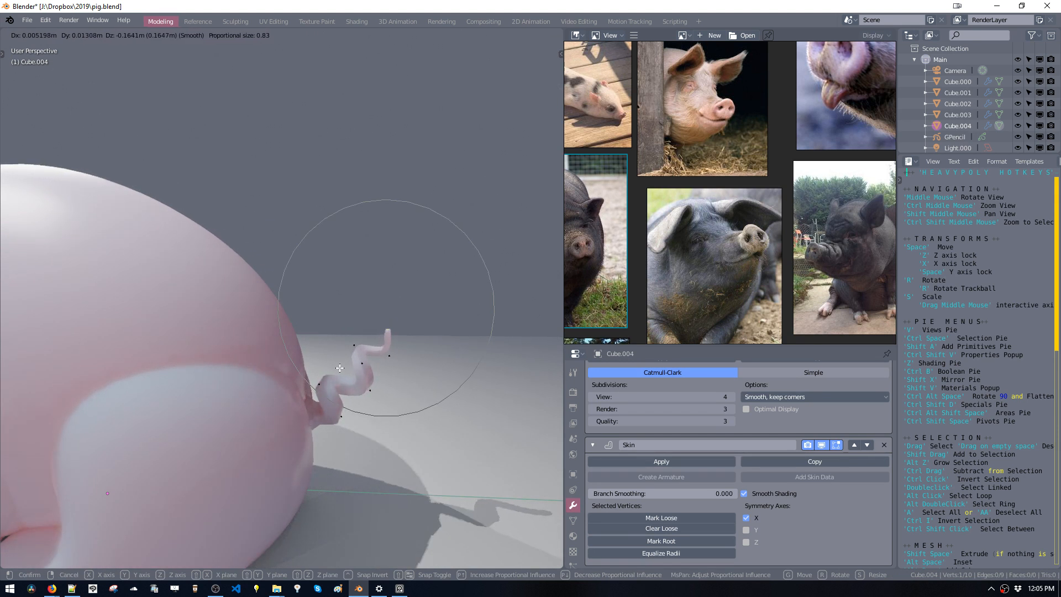
{"action": "left_click", "coordinate": [340, 366]}
Rotate the tail's tip and shift it slightly upward with a proportional size of 0.83 so the end leans toward the body.
{"action": "key", "text": "r"}
{"action": "left_click", "coordinate": [247, 372]}
{"action": "key", "text": "space"}
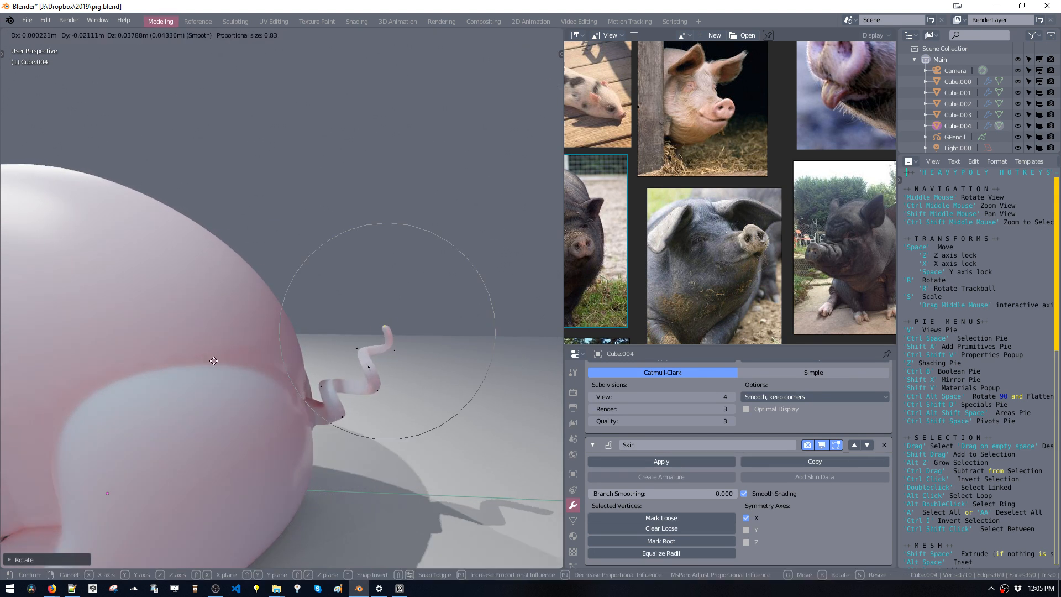
{"action": "left_click", "coordinate": [226, 362]}
{"action": "key", "text": "r"}
{"action": "left_click", "coordinate": [209, 366]}
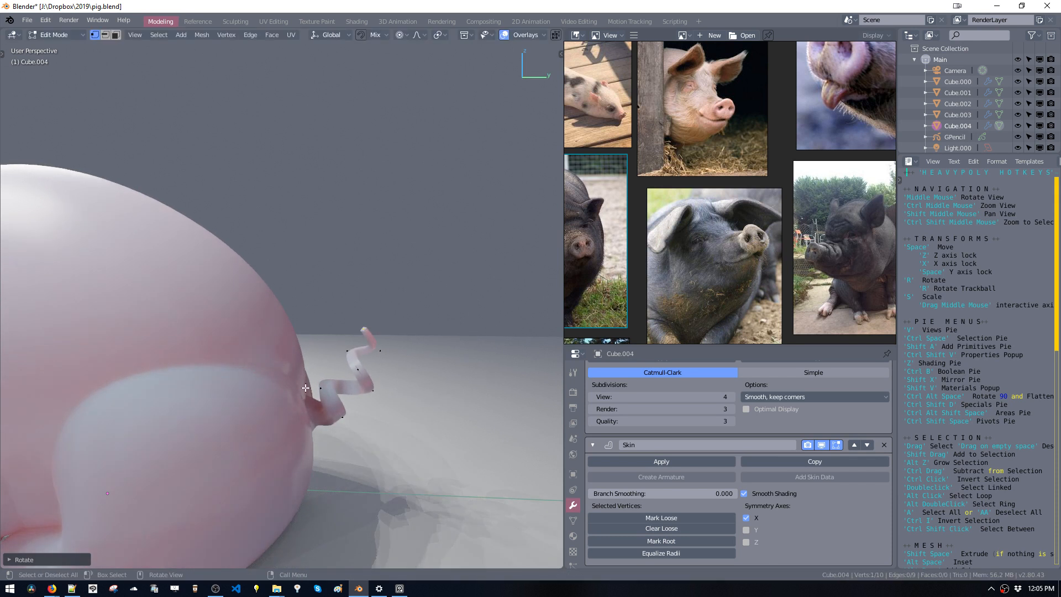
Move the lower curl's outer bend outward and pull the tail's tip up toward the body with proportional editing.
{"action": "key", "text": "space"}
{"action": "left_click", "coordinate": [367, 397]}
{"action": "key", "text": "space"}
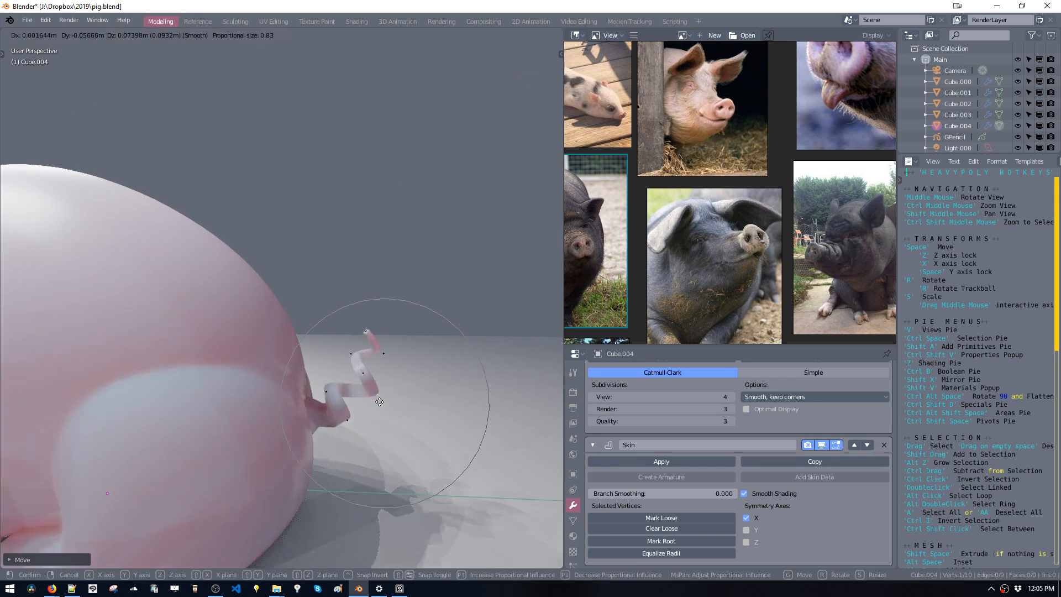
{"action": "left_click", "coordinate": [368, 327]}
{"action": "key", "text": "space"}
{"action": "left_click", "coordinate": [367, 319]}
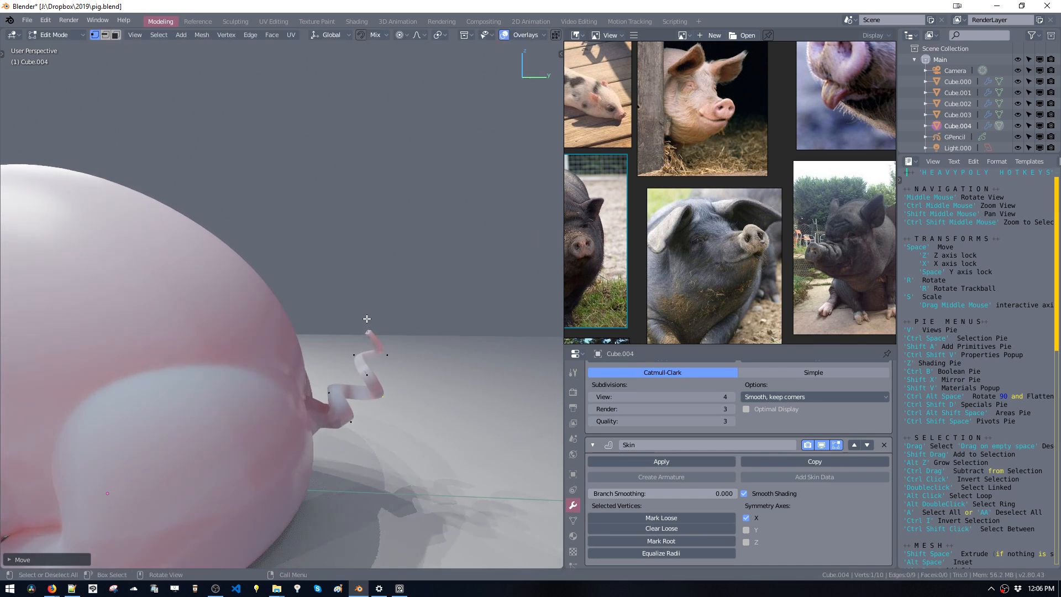
{"action": "left_click", "coordinate": [369, 330]}
{"action": "key", "text": "space"}
{"action": "left_click", "coordinate": [357, 315]}
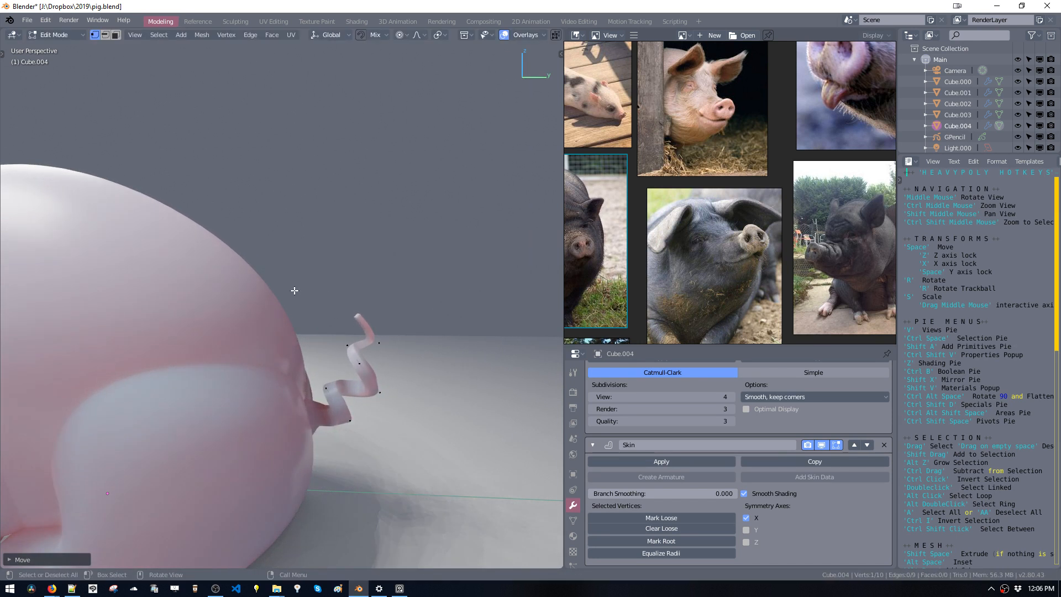
Box-select the vertices of the tail's curl, rotate them with proportional editing and return to Object Mode.
{"action": "left_click_drag", "start_coordinate": [296, 292], "coordinate": [406, 437]}
{"action": "key", "text": "r"}
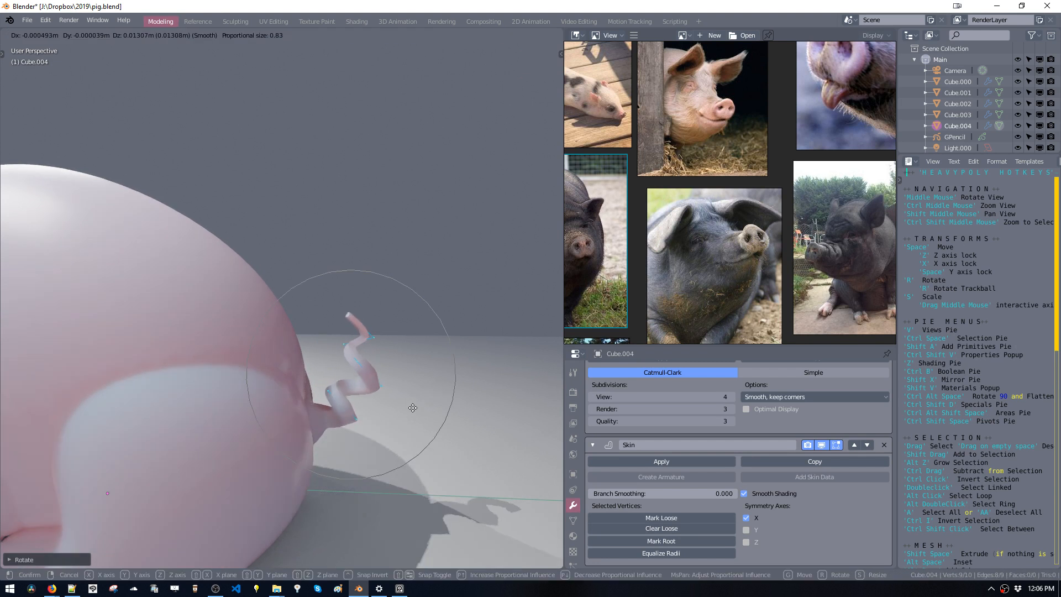
{"action": "right_click", "coordinate": [414, 409]}
{"action": "key", "text": "Tab"}
Set the tail's Subsurf_Base view subdivisions to 1 and collapse the Subsurf_Base and Skin modifiers.
{"action": "middle_click_drag", "start_coordinate": [406, 426], "coordinate": [426, 370]}
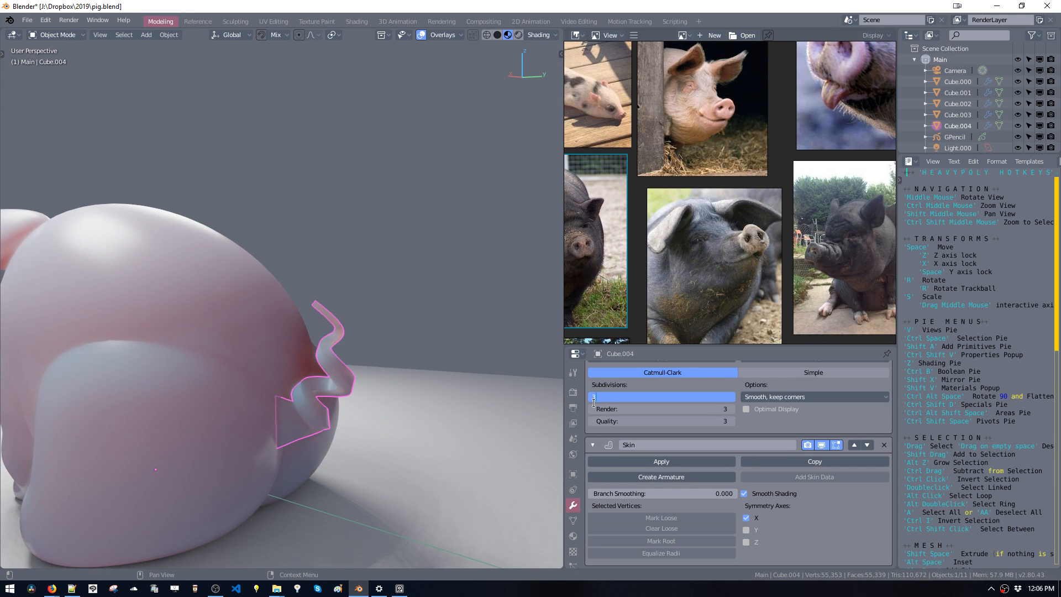
{"action": "type", "text": "1"}
{"action": "key", "text": "Return"}
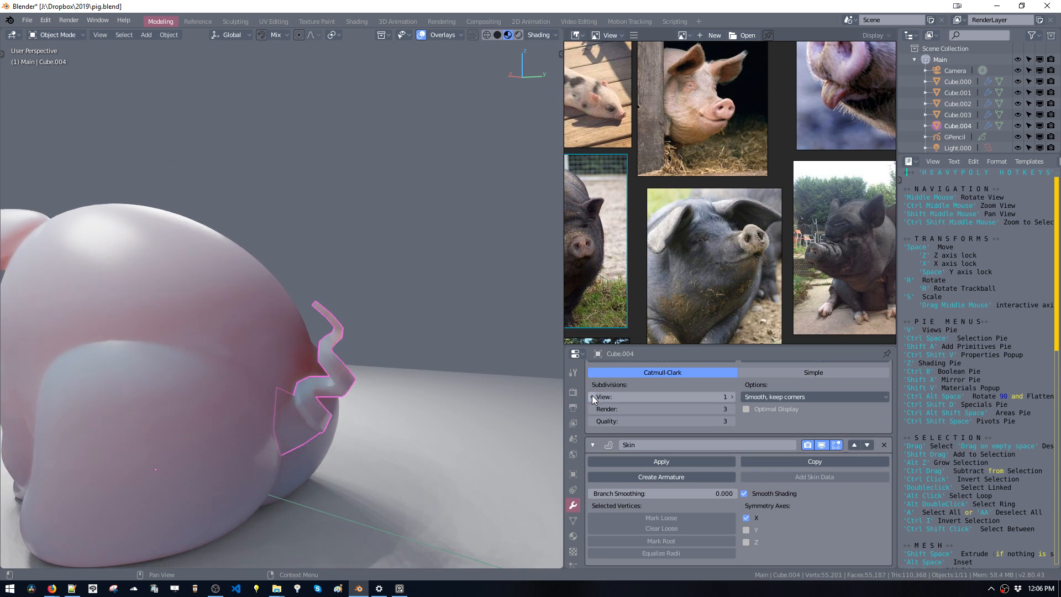
{"action": "middle_click_drag", "start_coordinate": [405, 360], "coordinate": [320, 360]}
{"action": "scroll", "coordinate": [665, 479], "scroll_direction": "up", "scroll_amount": 2}
{"action": "left_click", "coordinate": [592, 491]}
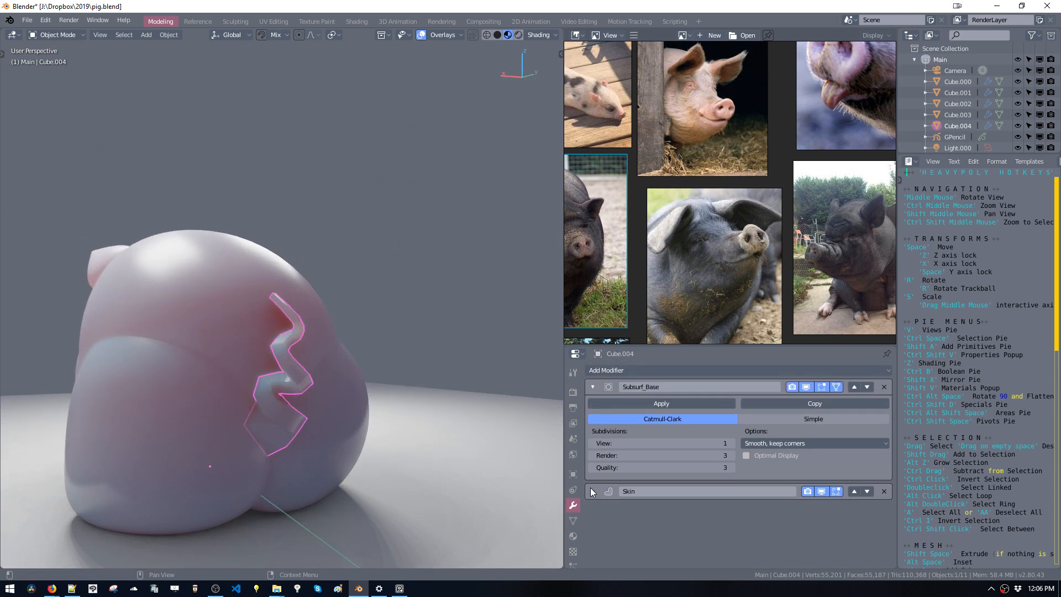
{"action": "left_click", "coordinate": [593, 387]}
Add a second Subdivision Surface modifier below the tail's Skin modifier and set its view subdivisions to 2.
{"action": "left_click", "coordinate": [604, 370]}
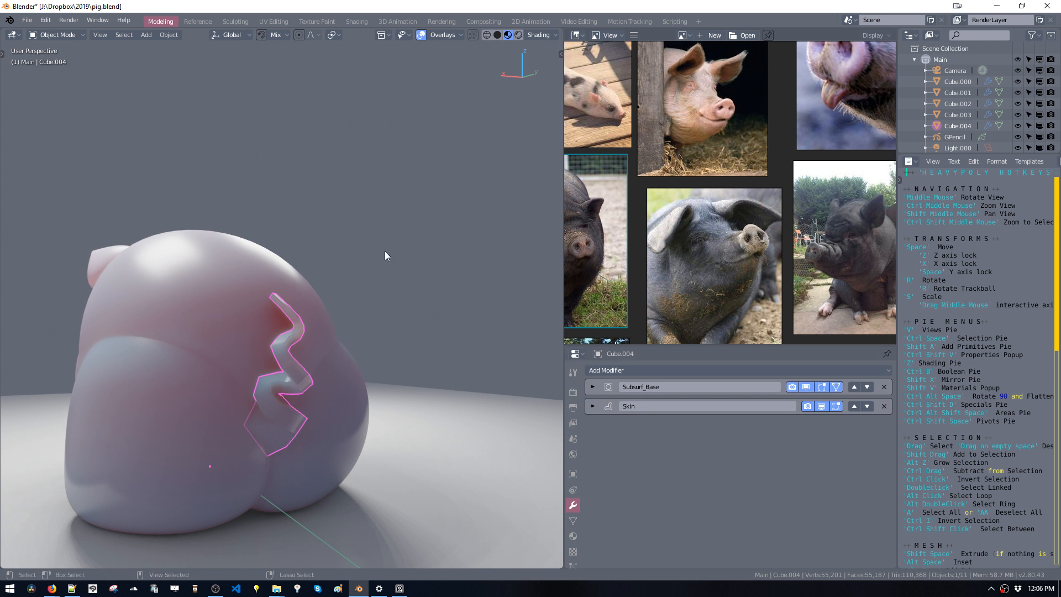
{"action": "key", "text": "ctrl+shift+v"}
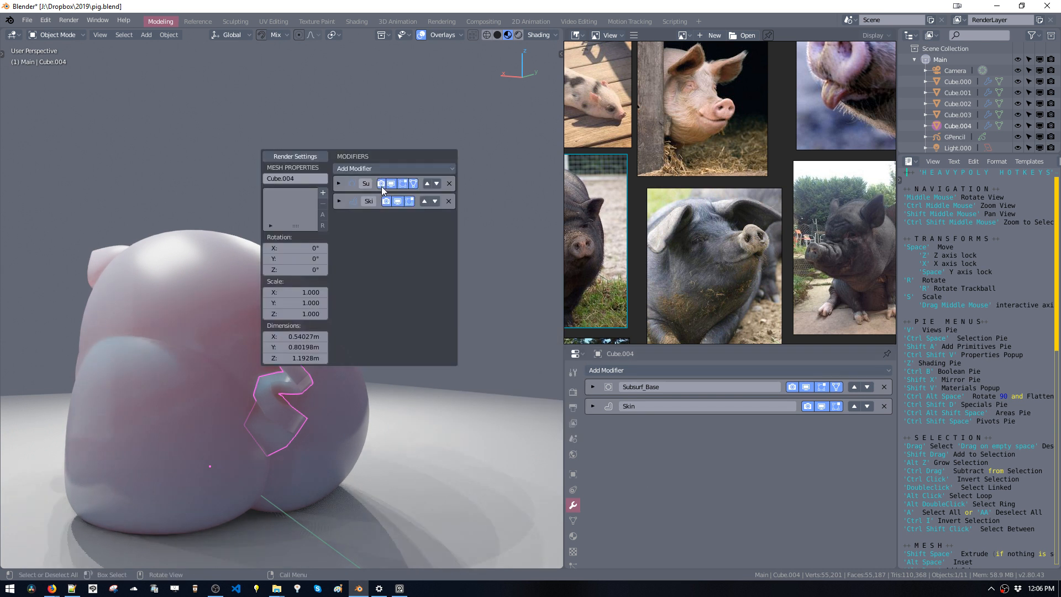
{"action": "left_click", "coordinate": [377, 168]}
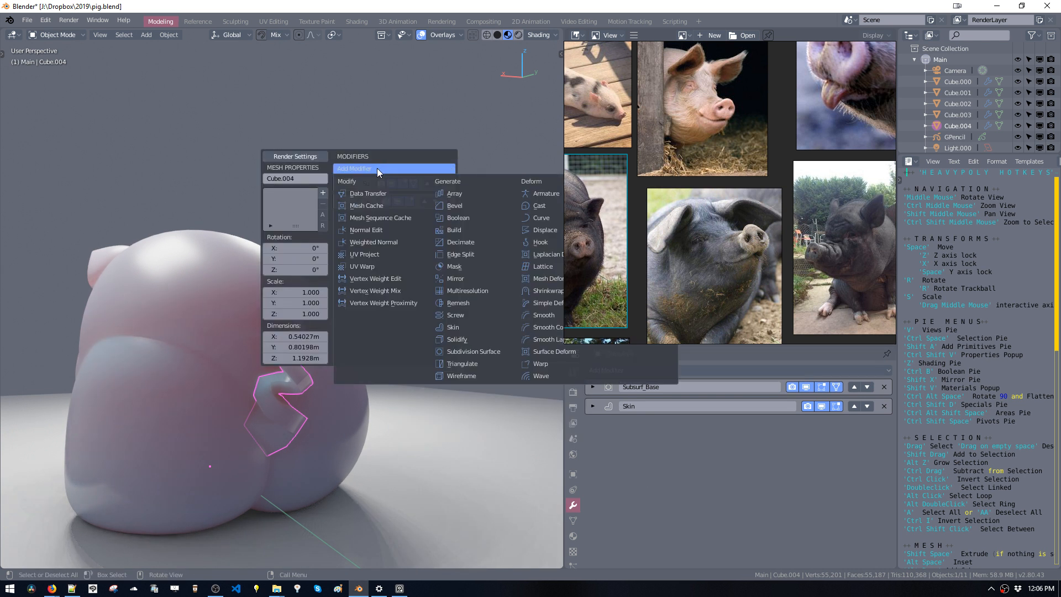
{"action": "left_click", "coordinate": [473, 352]}
{"action": "scroll", "coordinate": [359, 398], "scroll_direction": "up", "scroll_amount": 5}
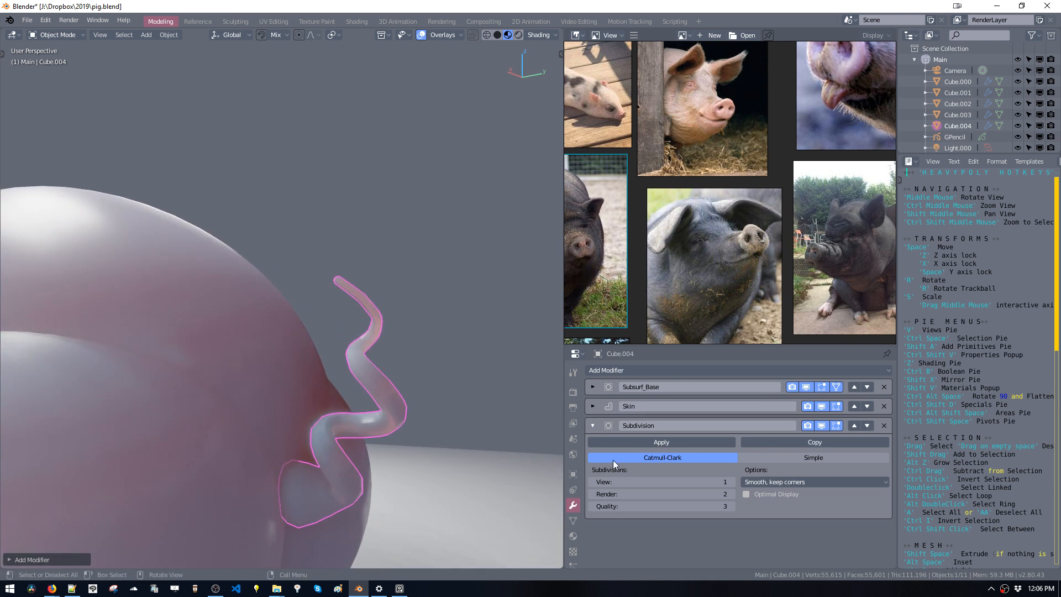
{"action": "left_click", "coordinate": [730, 481]}
Move the whole tail object upward along the global Z axis on the pig's rear.
{"action": "middle_click_drag", "start_coordinate": [410, 376], "coordinate": [232, 423]}
{"action": "key", "text": "g"}
{"action": "key", "text": "z"}
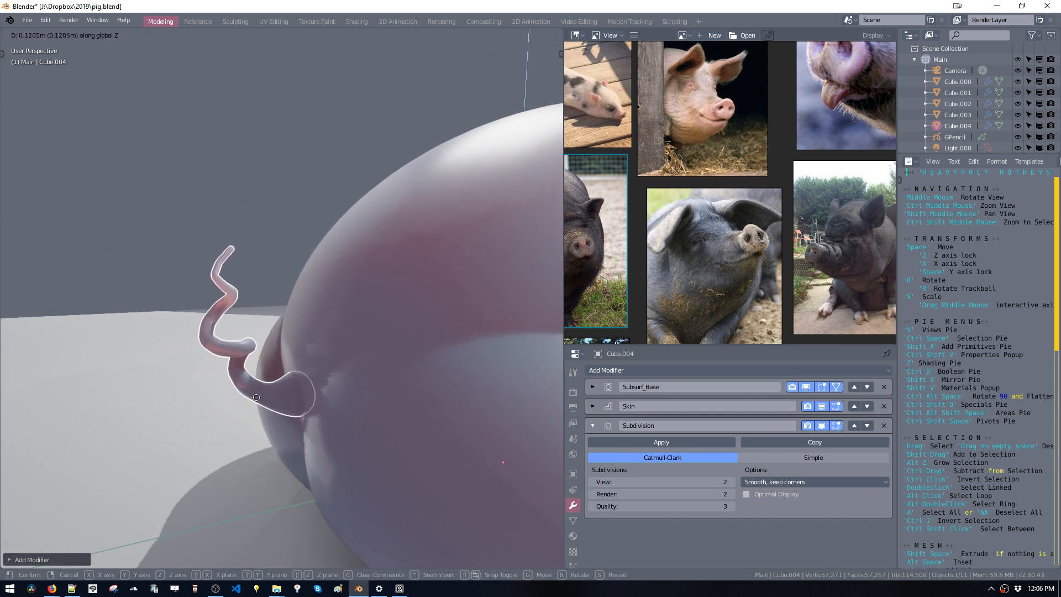
{"action": "left_click", "coordinate": [258, 404]}
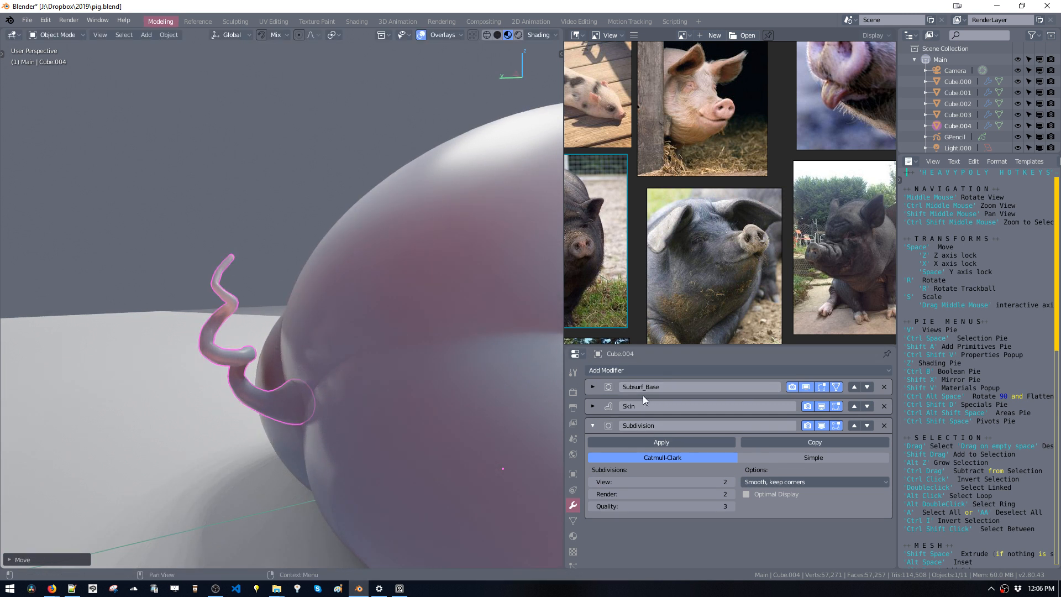
Select the tail's base vertex in vertex mode and reposition it inside the body, adjusting its height along Z.
{"action": "middle_click_drag", "start_coordinate": [283, 441], "coordinate": [326, 435]}
{"action": "key", "text": "ctrl+space"}
{"action": "middle_click_drag", "start_coordinate": [359, 392], "coordinate": [514, 440]}
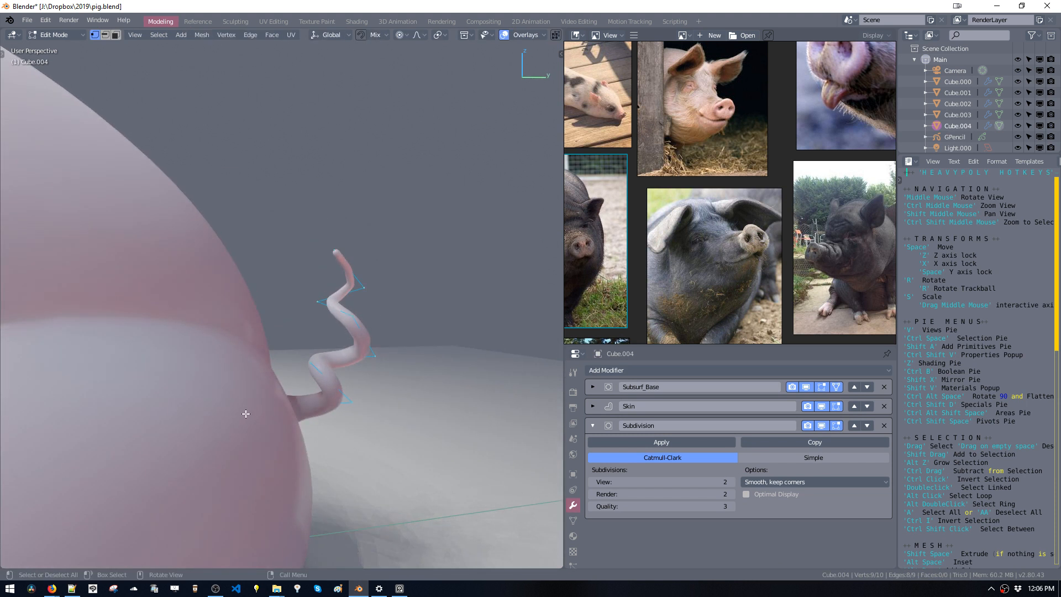
{"action": "mouse_move", "coordinate": [243, 412]}
{"action": "middle_mouse_down"}
{"action": "mouse_move", "coordinate": [253, 394]}
{"action": "mouse_move", "coordinate": [270, 426]}
{"action": "mouse_move", "coordinate": [240, 410]}
{"action": "middle_mouse_up"}
{"action": "left_click_drag", "start_coordinate": [225, 400], "coordinate": [263, 440]}
{"action": "key", "text": "space"}
{"action": "key", "text": "space"}
{"action": "left_click", "coordinate": [239, 425]}
{"action": "key", "text": "space"}
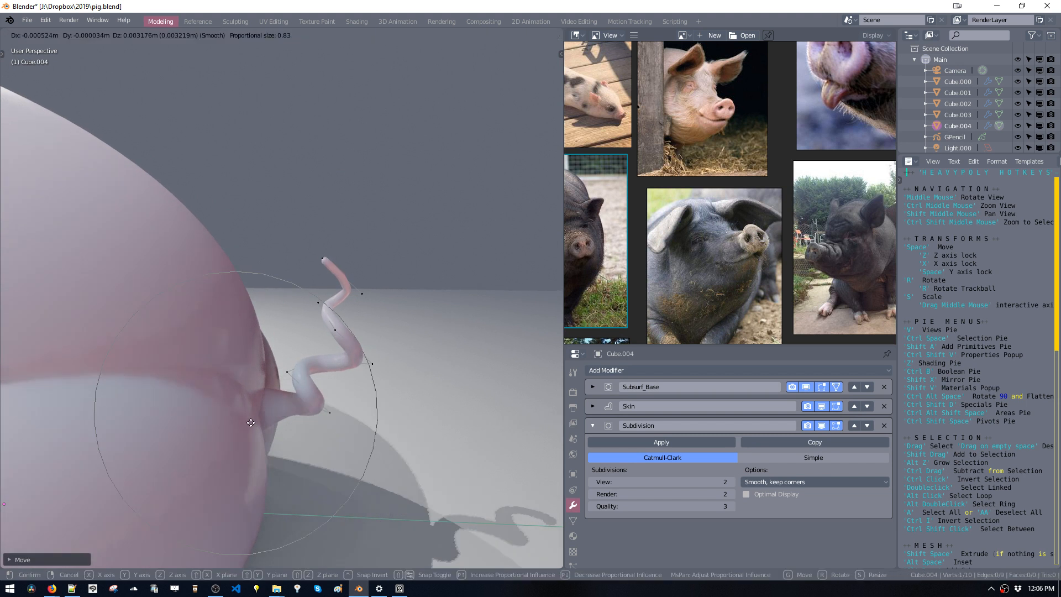
{"action": "key", "text": "z"}
{"action": "left_click", "coordinate": [245, 417]}
Turn off proportional editing and move the vertex at the tail's first bend downward.
{"action": "key", "text": "Tab"}
{"action": "middle_click_drag", "start_coordinate": [285, 408], "coordinate": [325, 426]}
{"action": "key", "text": "Tab"}
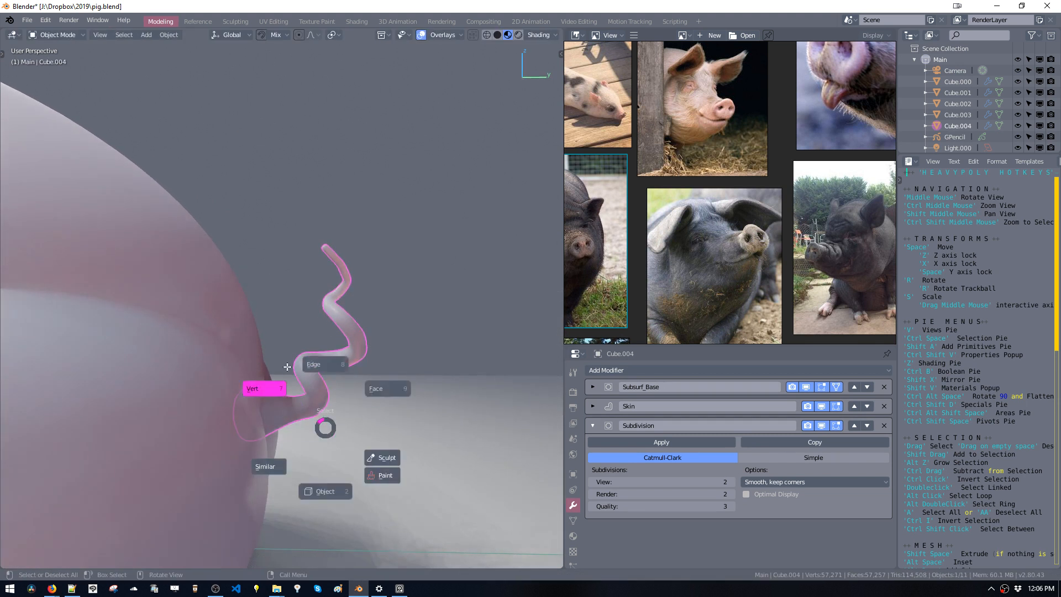
{"action": "left_click", "coordinate": [404, 35]}
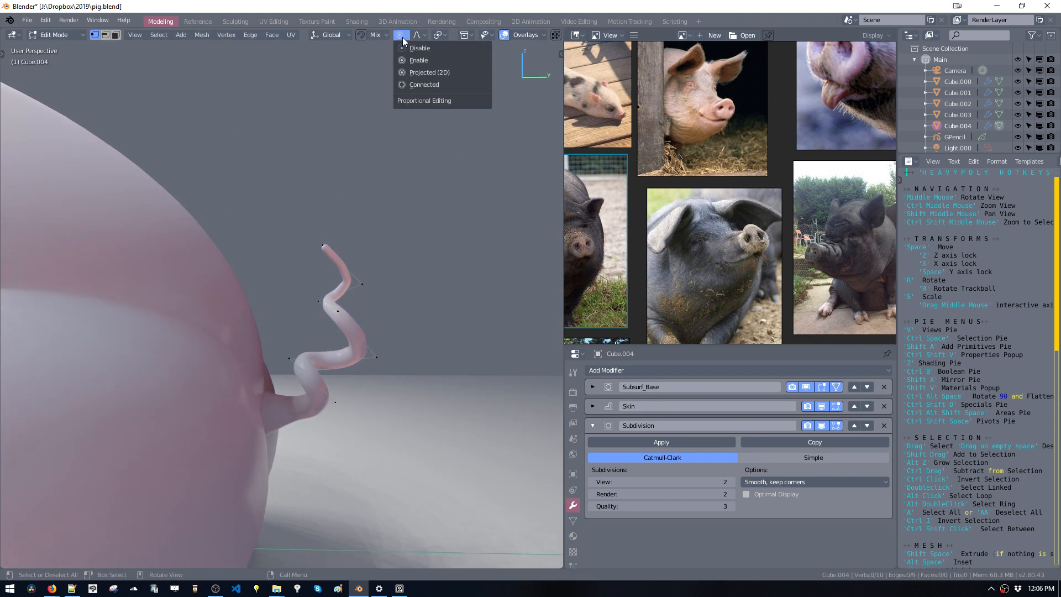
{"action": "left_click", "coordinate": [415, 86]}
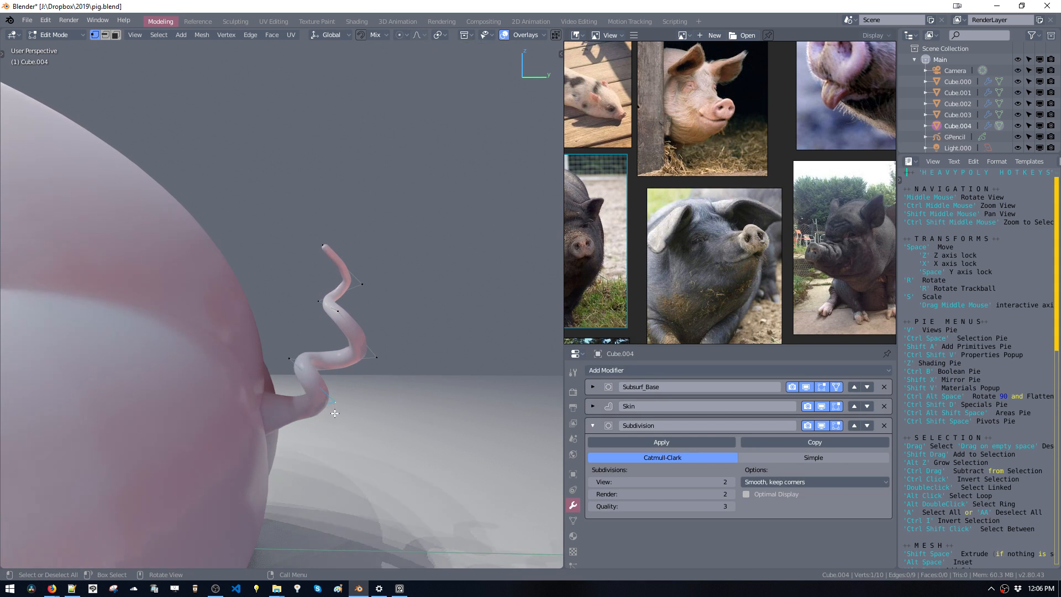
{"action": "key", "text": "space"}
{"action": "left_click", "coordinate": [332, 429]}
Move the lower curl's side vertices individually to widen the spiral as seen from behind.
{"action": "middle_click_drag", "start_coordinate": [296, 358], "coordinate": [215, 346]}
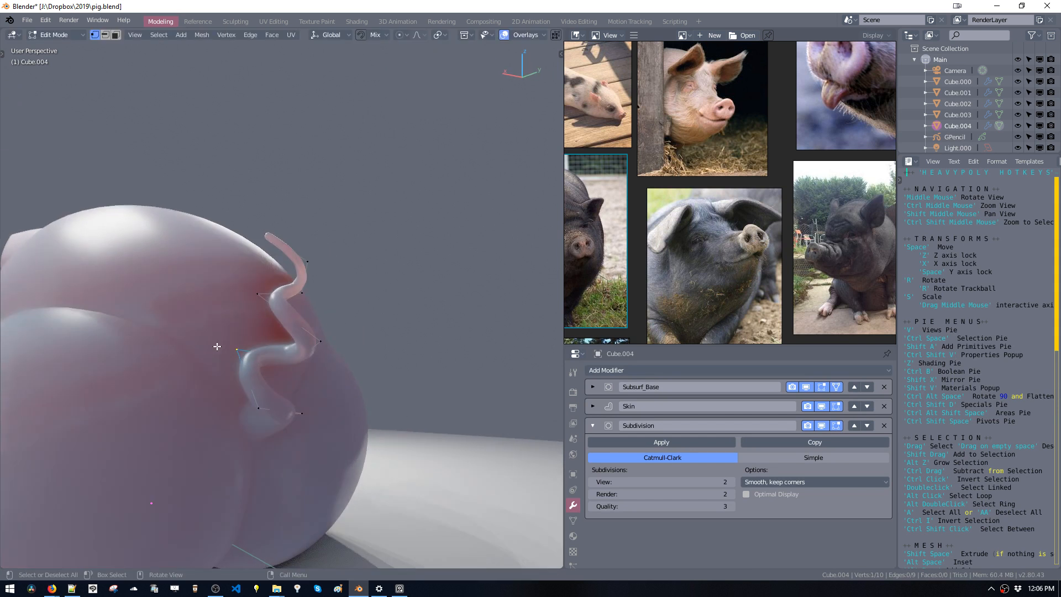
{"action": "key", "text": "space"}
{"action": "left_click", "coordinate": [211, 342]}
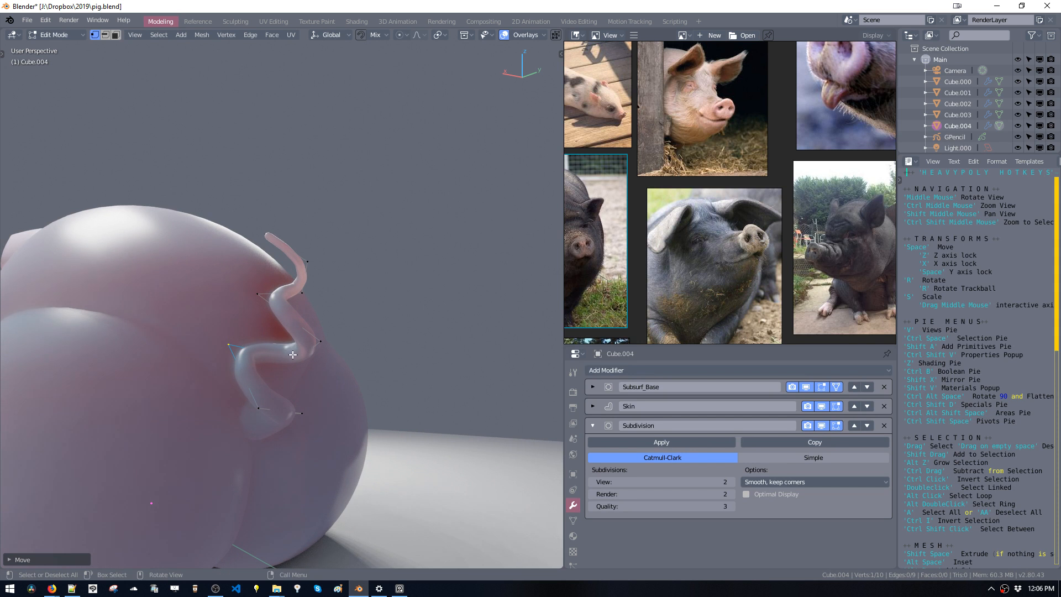
{"action": "key", "text": "space"}
{"action": "left_click", "coordinate": [303, 392]}
Reposition the upper curl's vertices individually to tighten the spiral near the tip, and return to Object Mode.
{"action": "middle_click_drag", "start_coordinate": [303, 391], "coordinate": [316, 357]}
{"action": "key", "text": "Tab"}
{"action": "key", "text": "Tab"}
{"action": "key", "text": "space"}
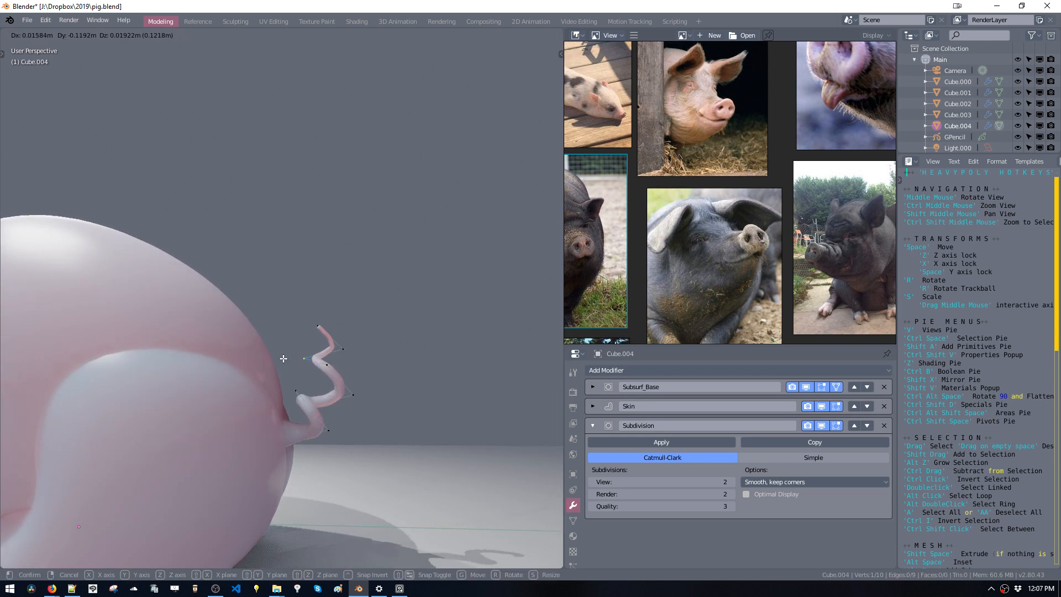
{"action": "left_click", "coordinate": [283, 358]}
{"action": "left_click", "coordinate": [322, 372]}
{"action": "key", "text": "space"}
{"action": "left_click", "coordinate": [315, 380]}
{"action": "key", "text": "Tab"}
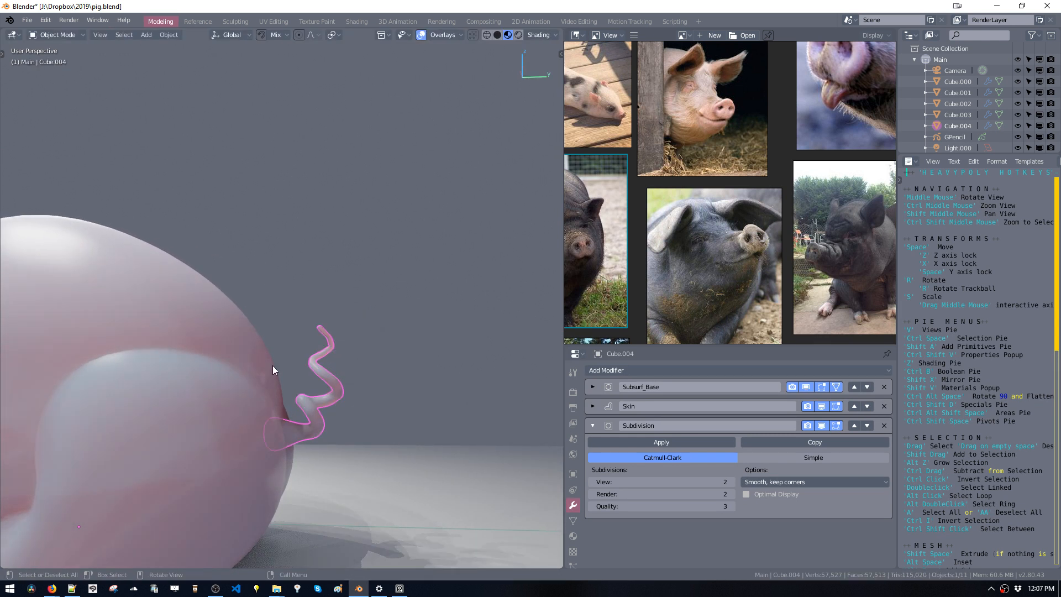
Deselect all objects with the whole pig in view and save the file.
{"action": "middle_click_drag", "start_coordinate": [273, 366], "coordinate": [212, 304]}
{"action": "key", "text": "a"}
{"action": "key", "text": "a"}
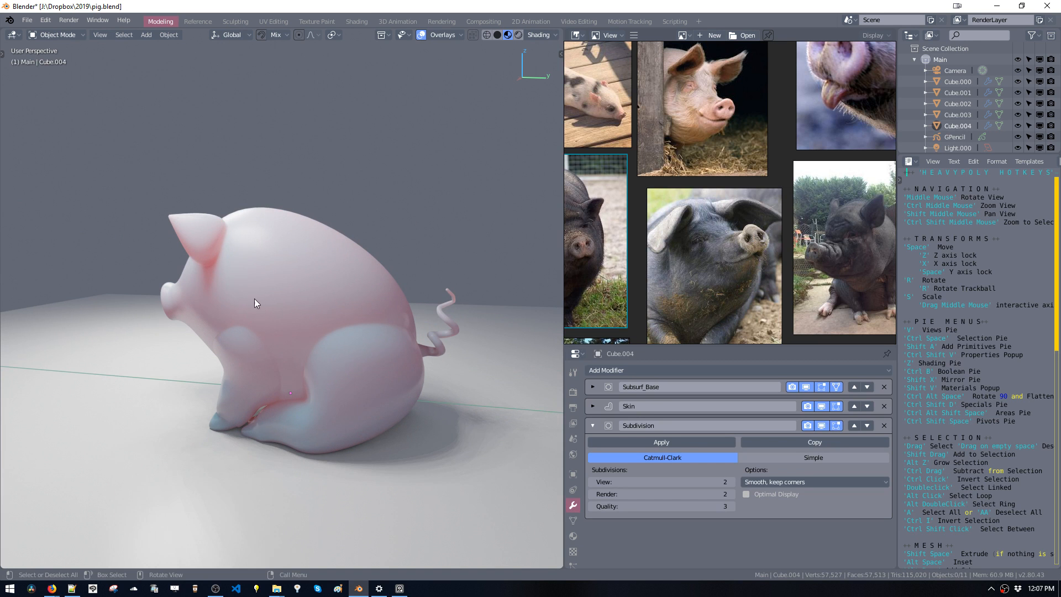
{"action": "key", "text": "ctrl+s"}
{"action": "left_click", "coordinate": [392, 294]}
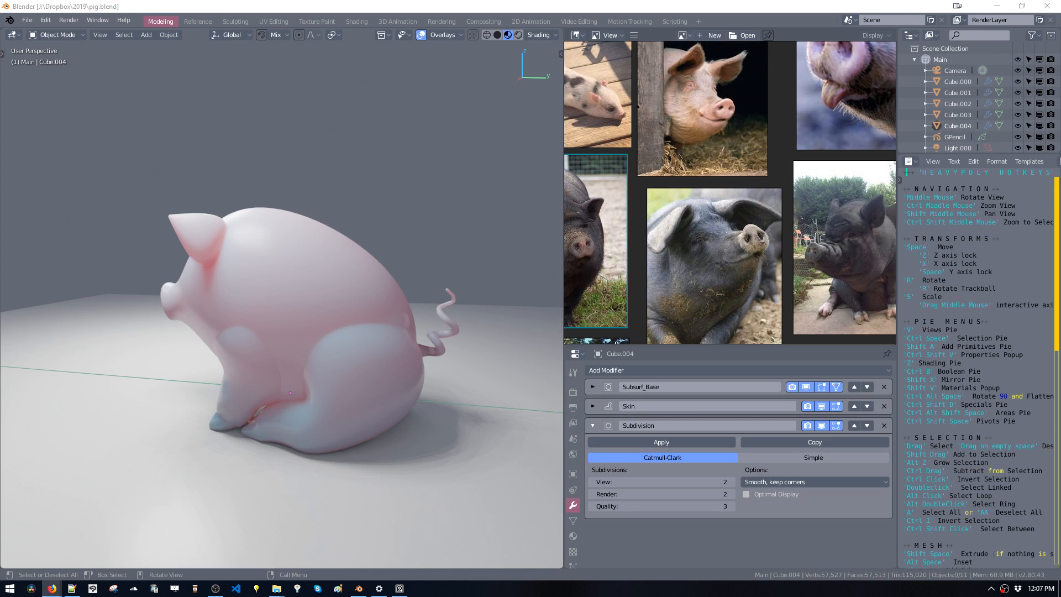
Switch to Firefox and search the web for "lip comarella".
{"action": "key", "text": "super+2"}
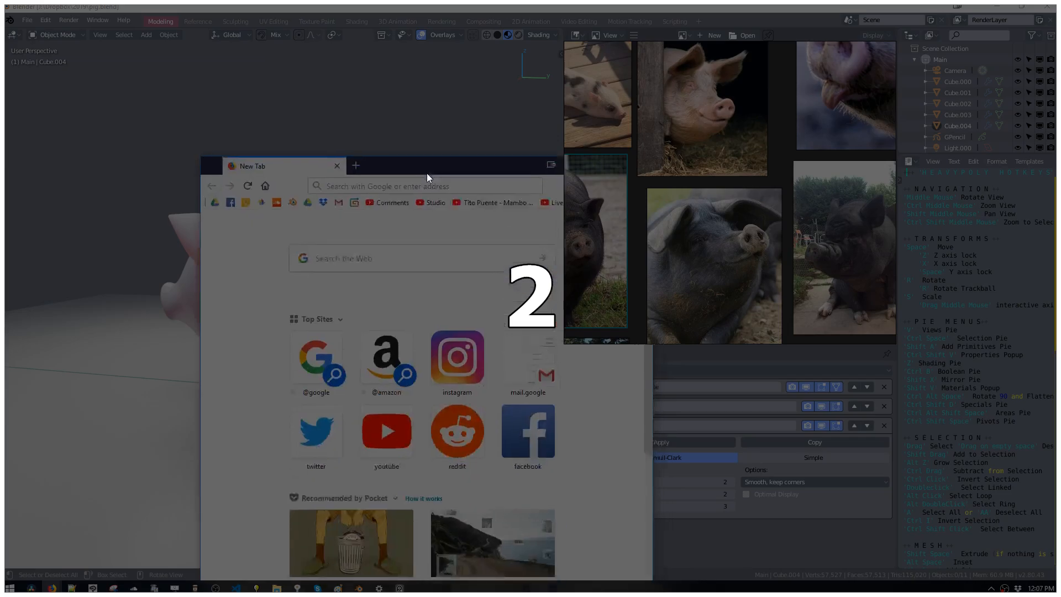
{"action": "left_click", "coordinate": [439, 103]}
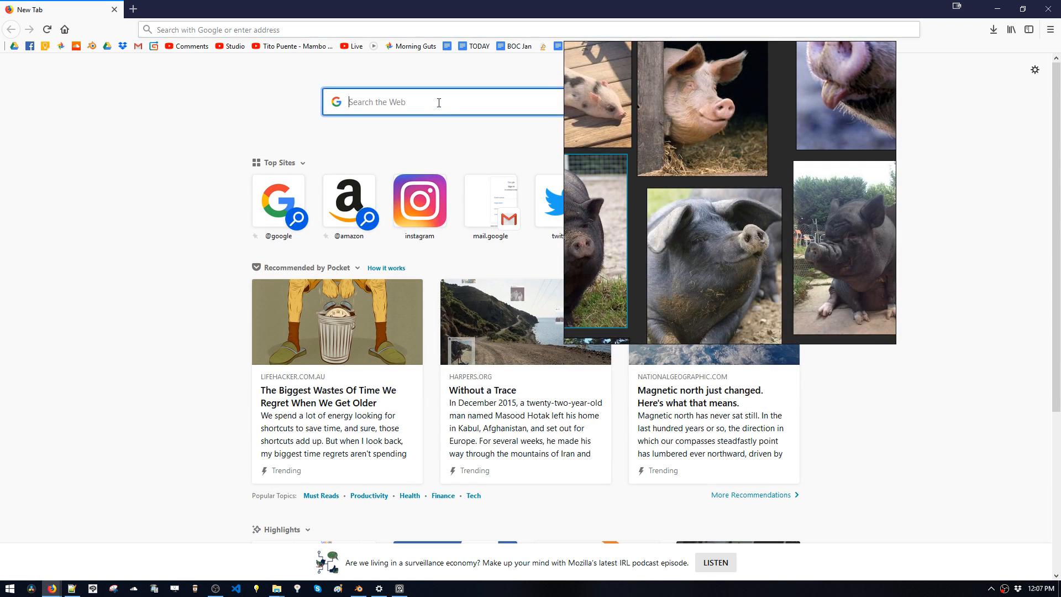
{"action": "type", "text": "s"}
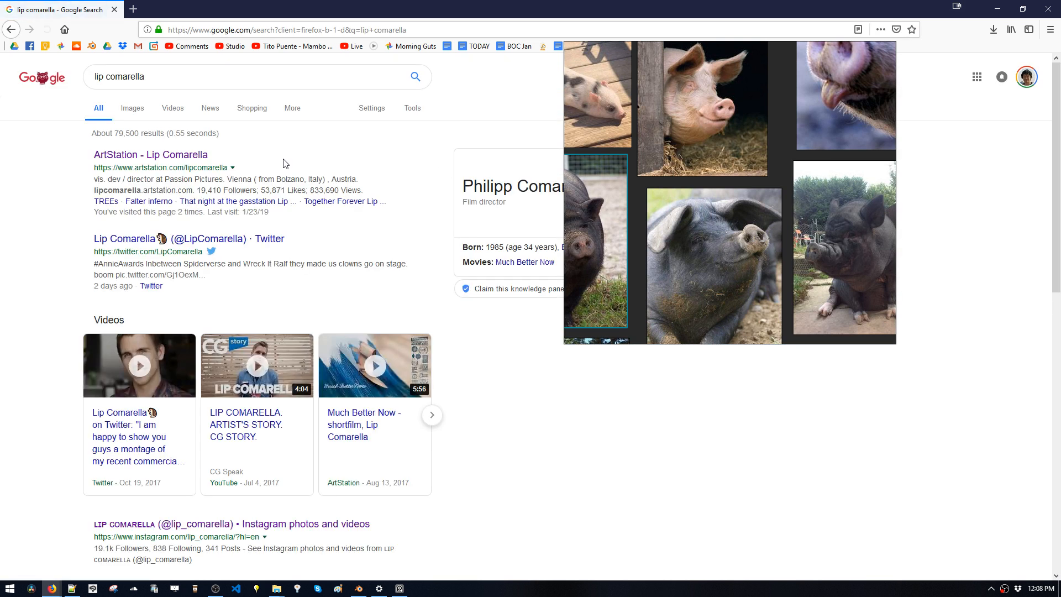
Refine the web search to "lip comarella greenpeace" and open the ArtStation result for RANG TAN - GREENPEACE.
{"action": "left_click", "coordinate": [183, 83]}
{"action": "type", "text": "gree"}
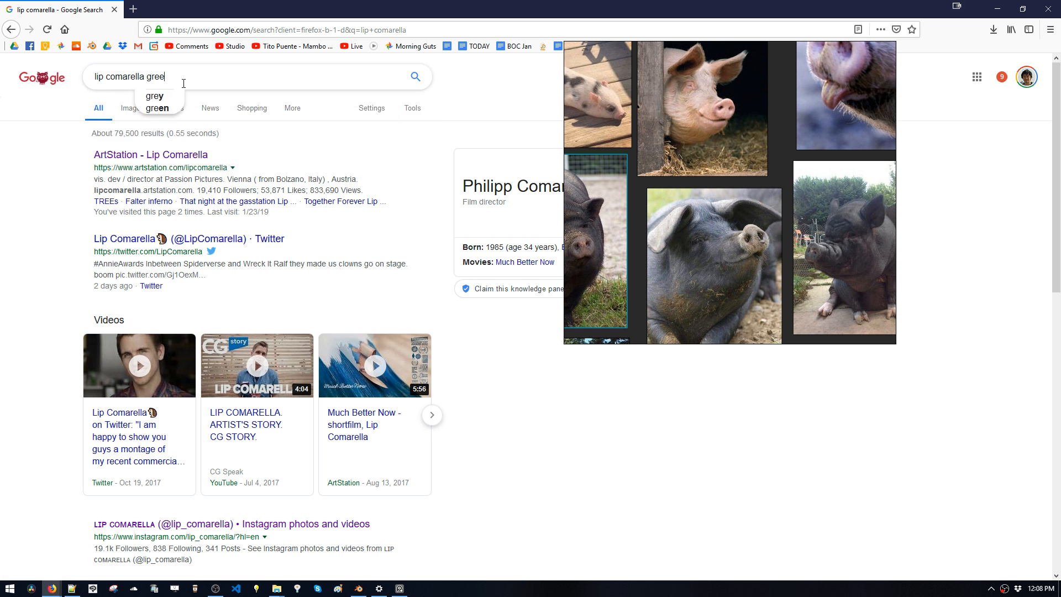
{"action": "type", "text": "npeace"}
{"action": "key", "text": "Return"}
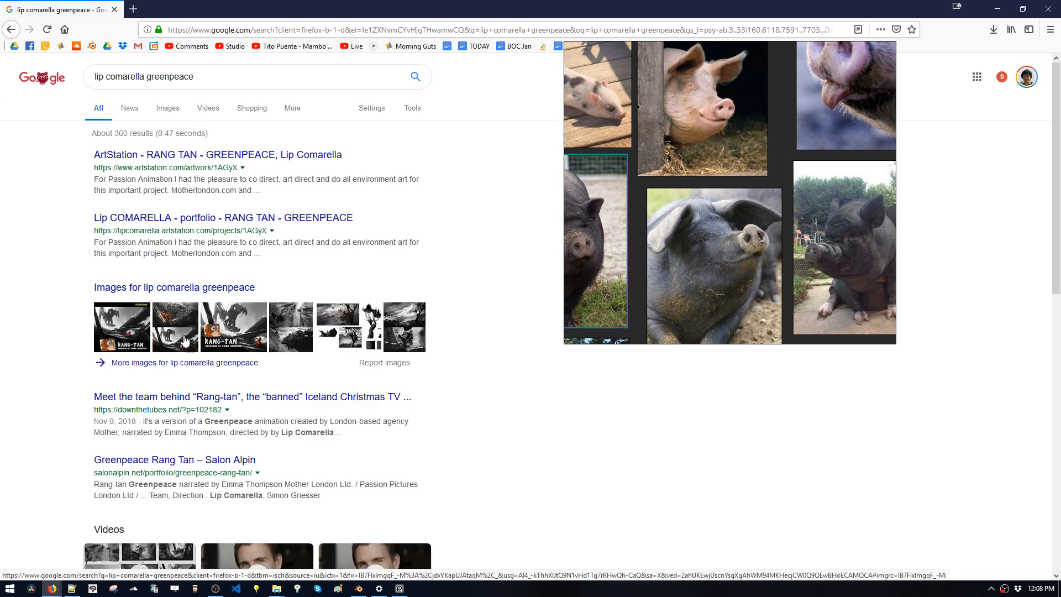
{"action": "left_click", "coordinate": [211, 159]}
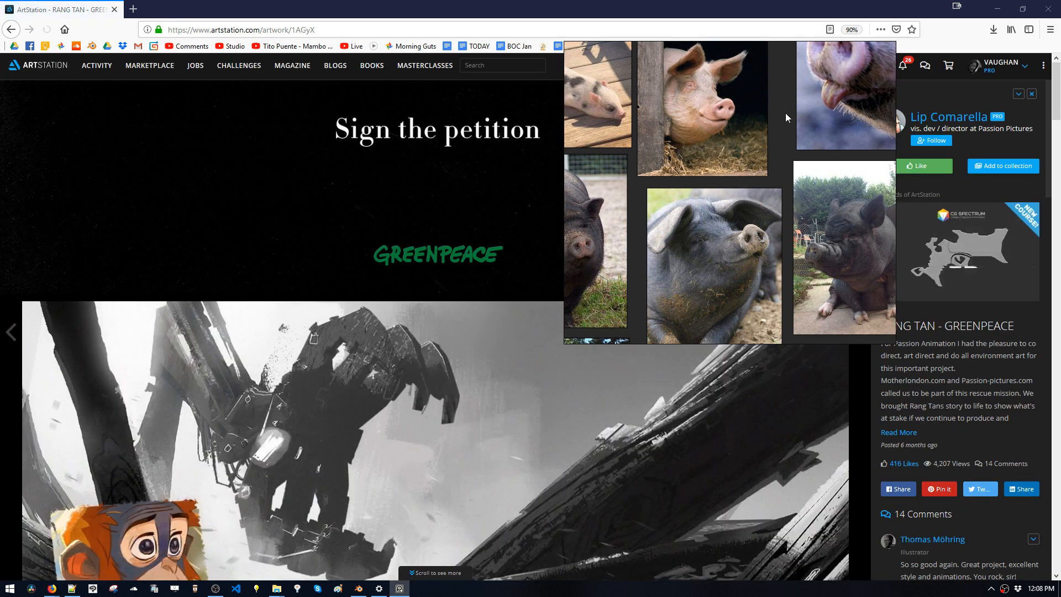
Move the floating pig reference board down, clear of the artwork page, and play the Rang-Tan video.
{"action": "left_click_drag", "start_coordinate": [785, 122], "coordinate": [766, 552]}
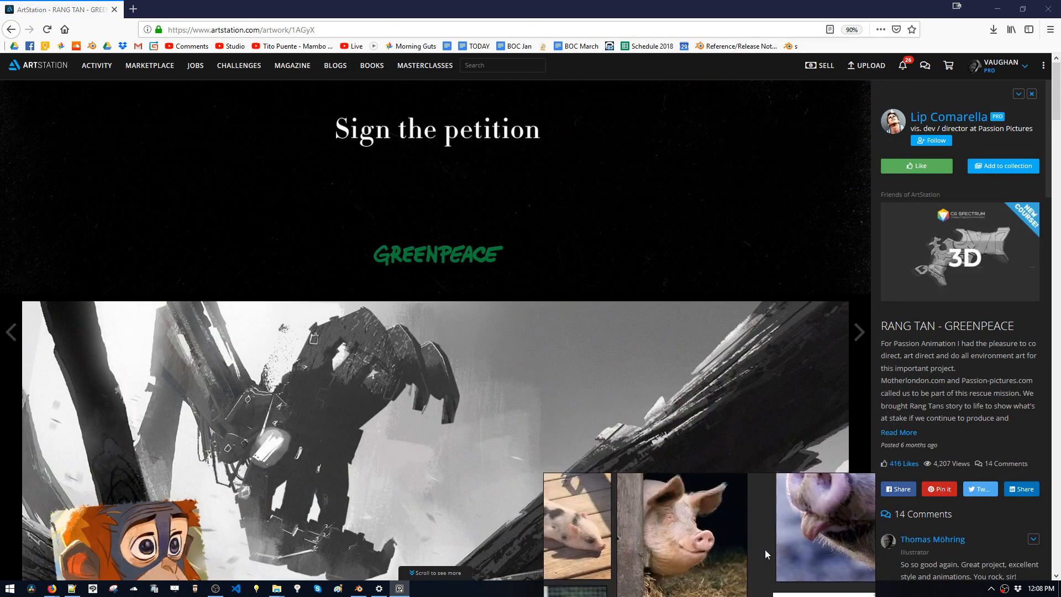
{"action": "scroll", "coordinate": [768, 311], "scroll_direction": "down", "scroll_amount": 5}
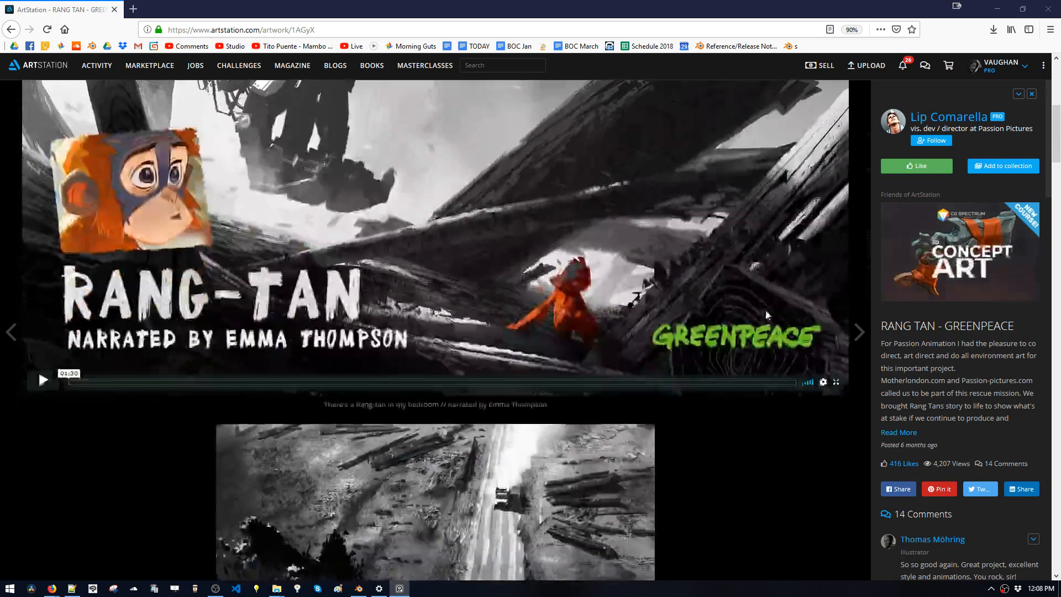
{"action": "scroll", "coordinate": [400, 366], "scroll_direction": "up", "scroll_amount": 3}
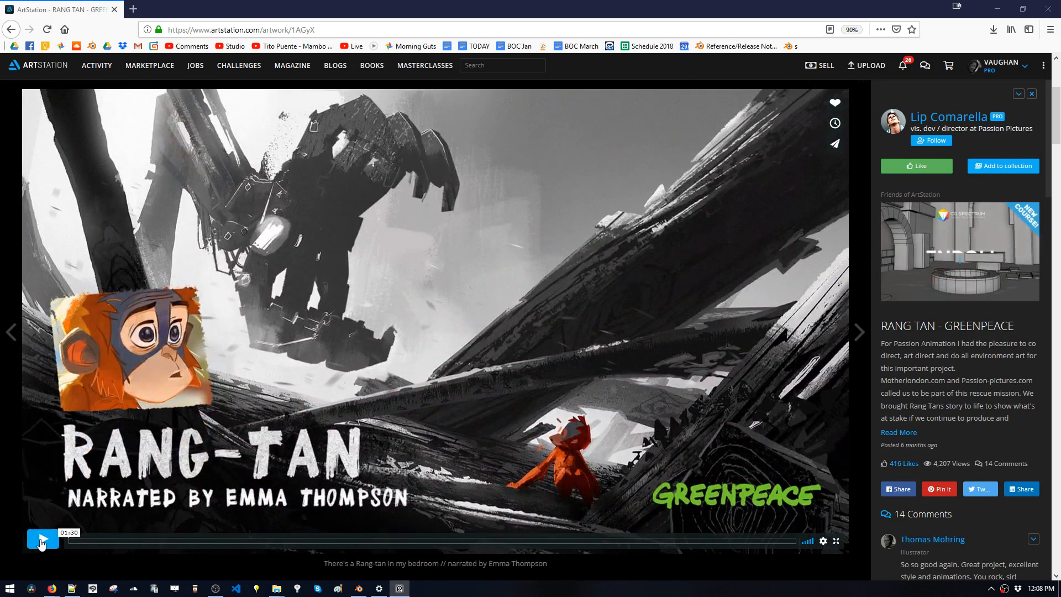
{"action": "left_click", "coordinate": [41, 542]}
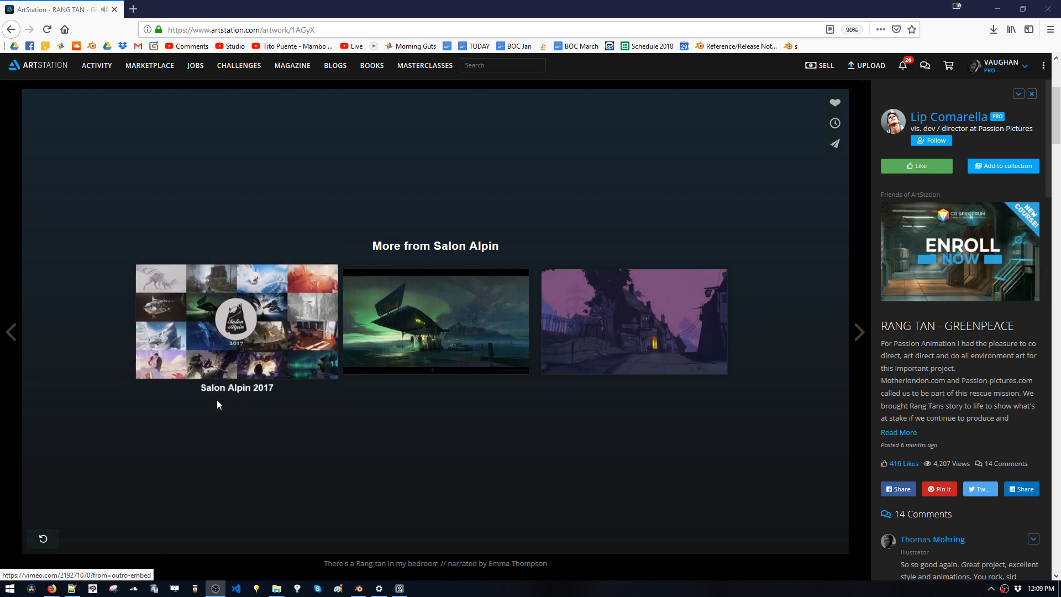
Open the green gas station video among the Salon Alpin suggestions and look through its Vimeo page.
{"action": "mouse_move", "coordinate": [948, 118]}
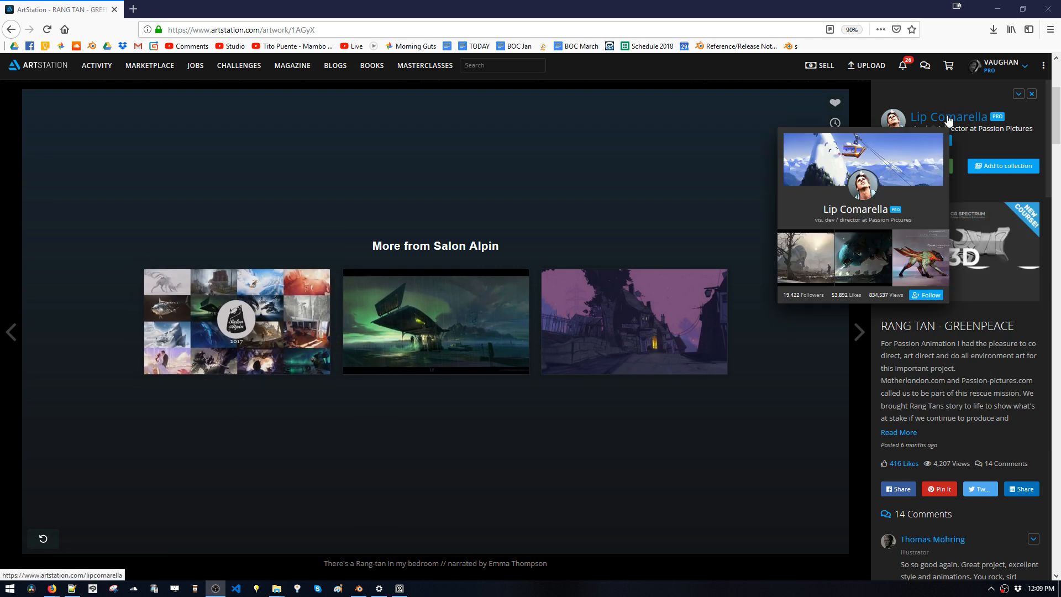
{"action": "left_click", "coordinate": [451, 343]}
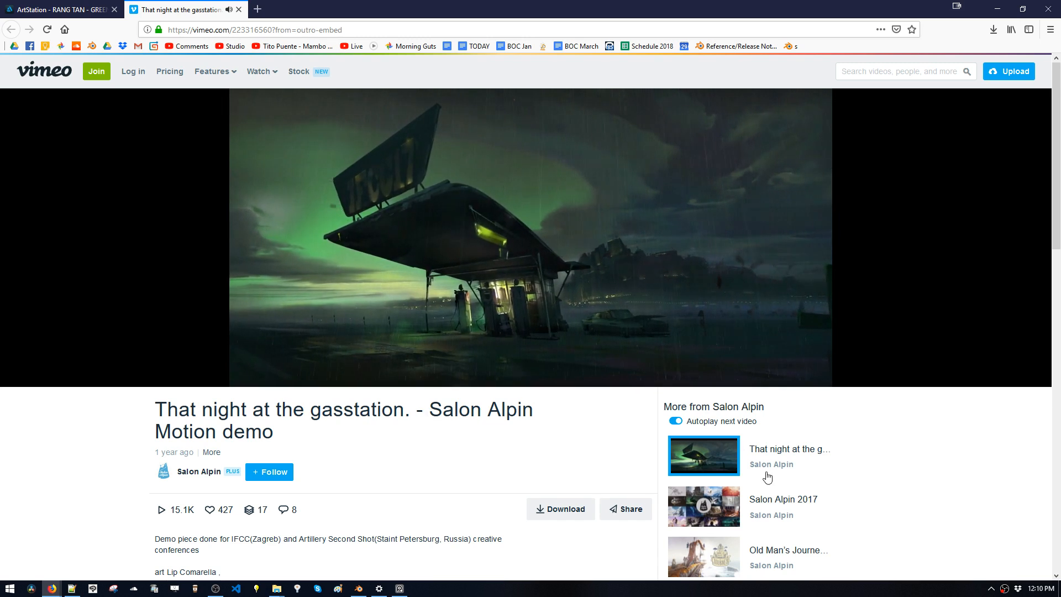
{"action": "scroll", "coordinate": [778, 475], "scroll_direction": "down", "scroll_amount": 1}
{"action": "scroll", "coordinate": [778, 474], "scroll_direction": "down", "scroll_amount": 3}
{"action": "scroll", "coordinate": [784, 465], "scroll_direction": "up", "scroll_amount": 4}
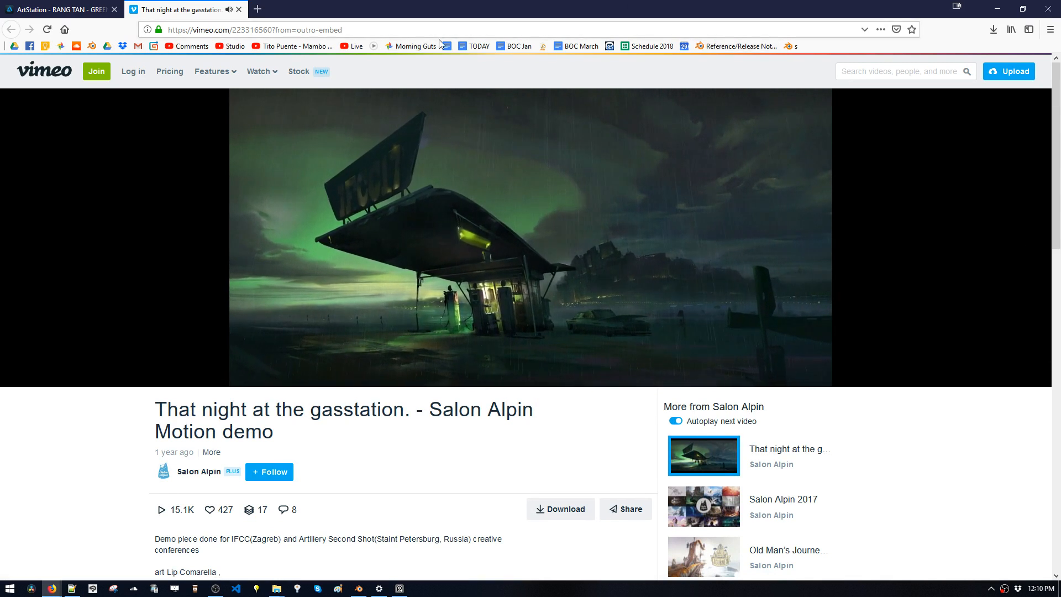
Search the web for "salon alpin" and open the studio's own website, salonalpin.net.
{"action": "left_click", "coordinate": [413, 32]}
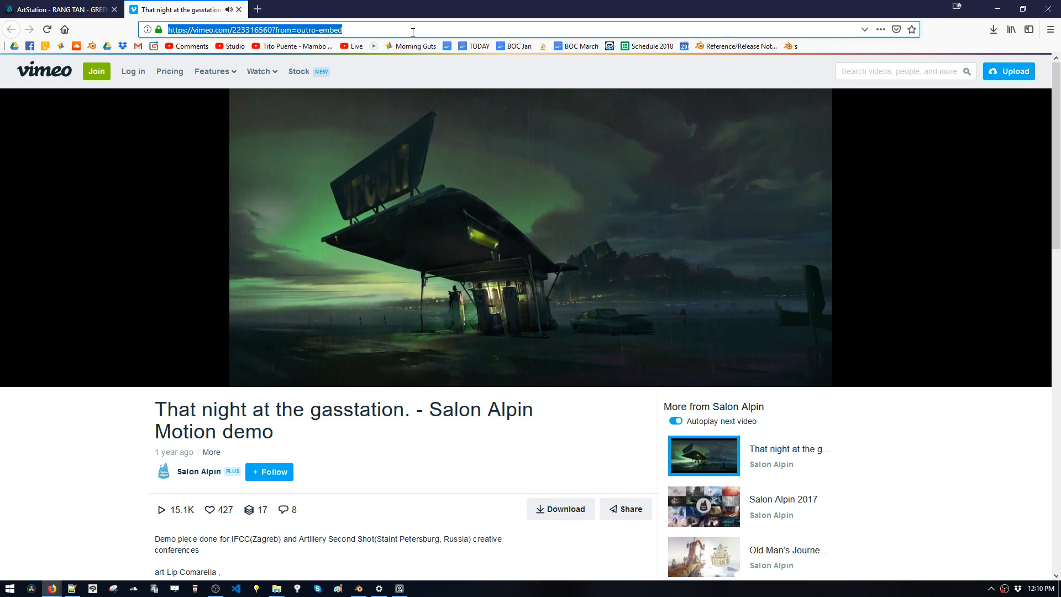
{"action": "type", "text": "salon alpin"}
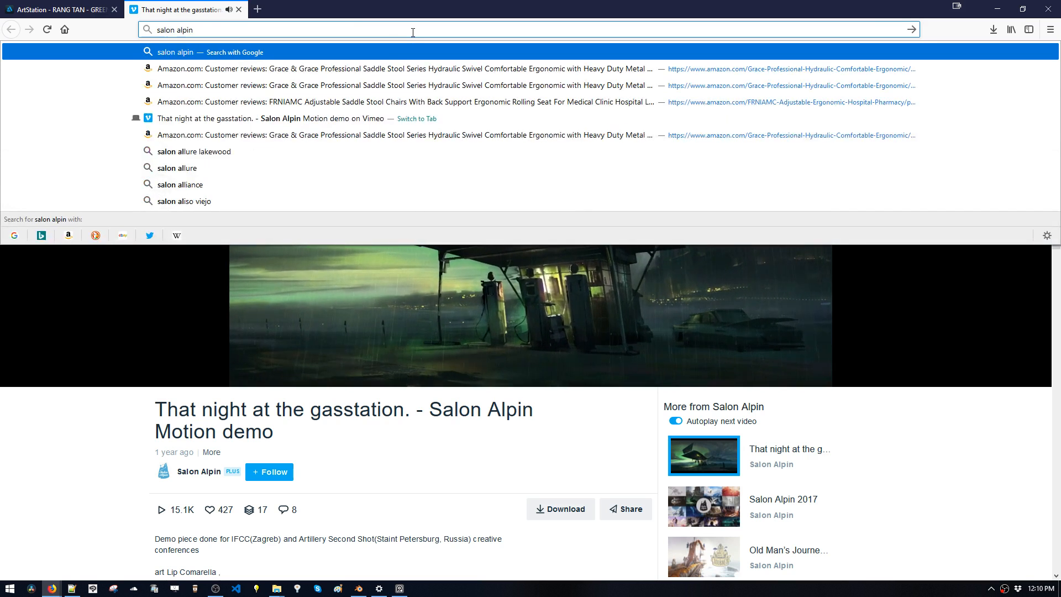
{"action": "key", "text": "Return"}
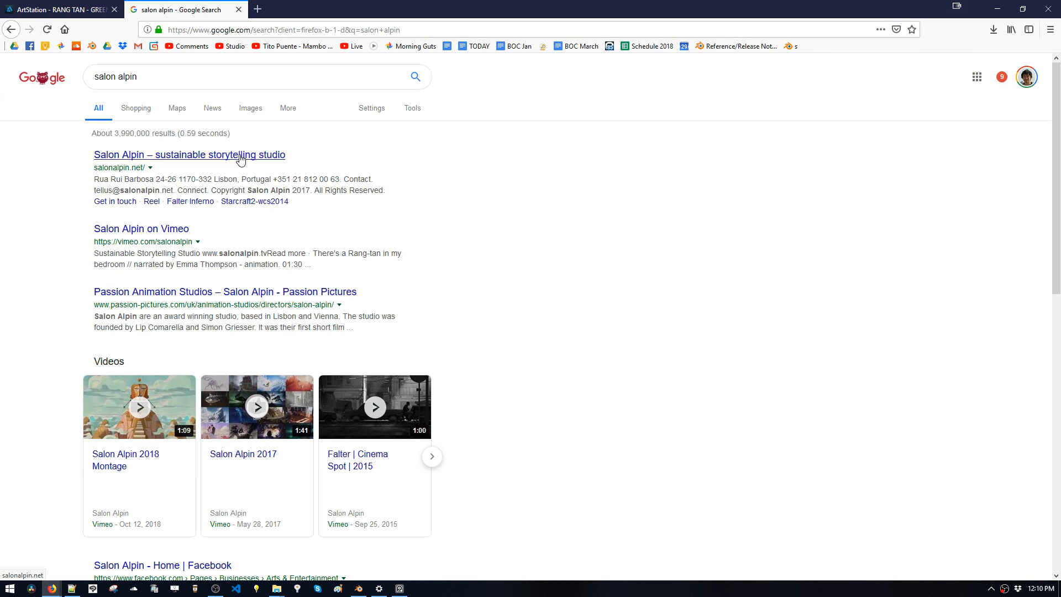
{"action": "left_click", "coordinate": [241, 159]}
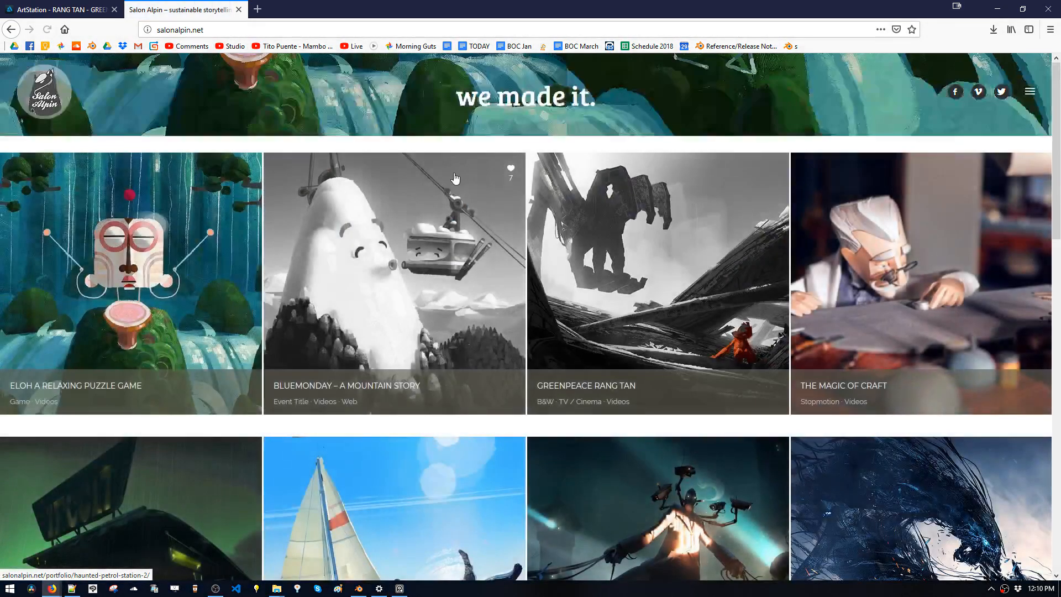
Open The Magic of Craft project in the studio's portfolio and play its video.
{"action": "left_click", "coordinate": [944, 233]}
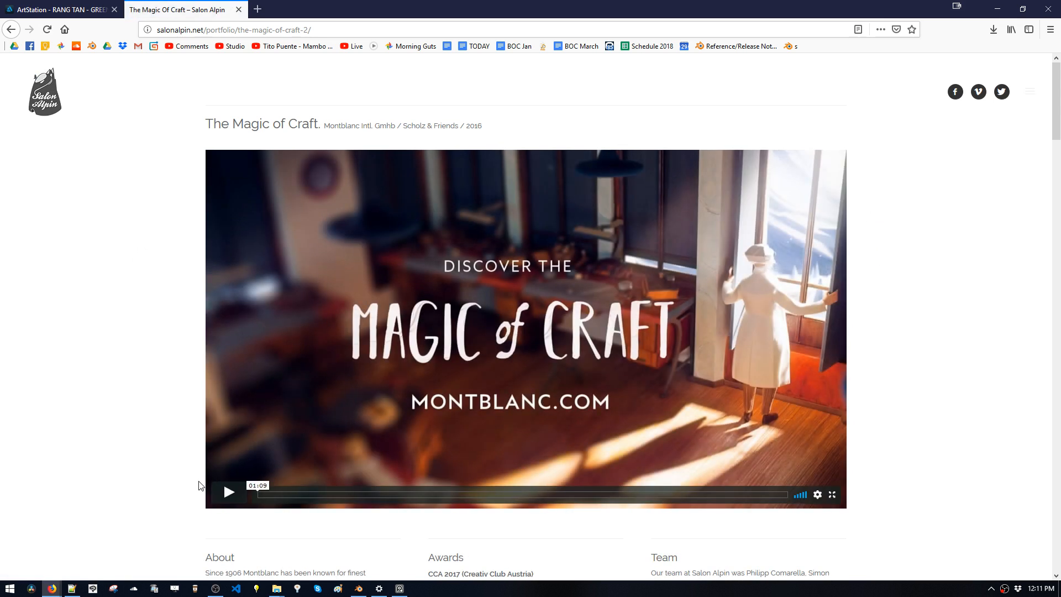
{"action": "left_click", "coordinate": [229, 494]}
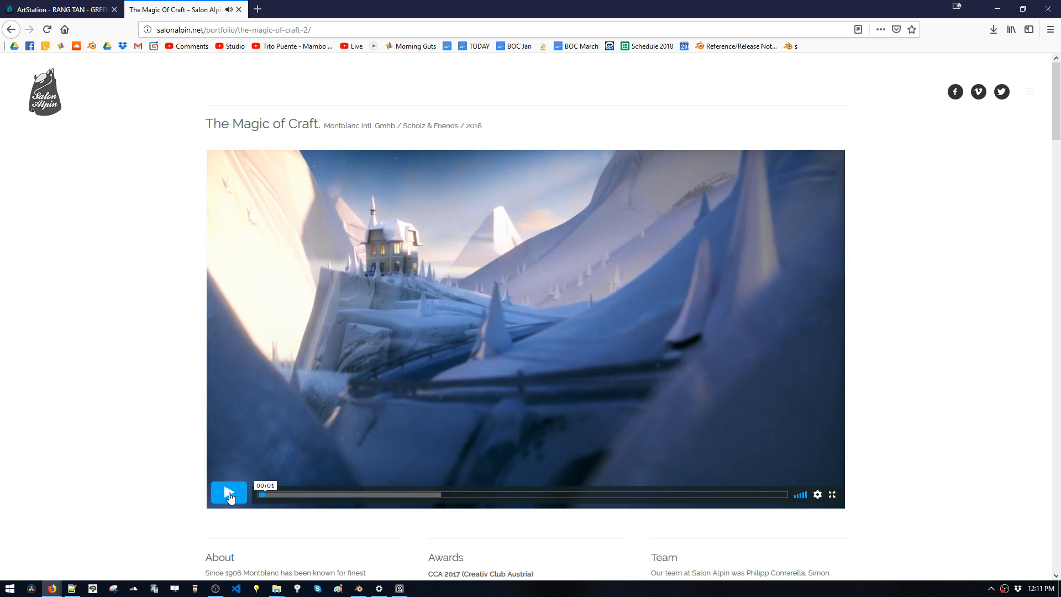
{"action": "left_click", "coordinate": [229, 494]}
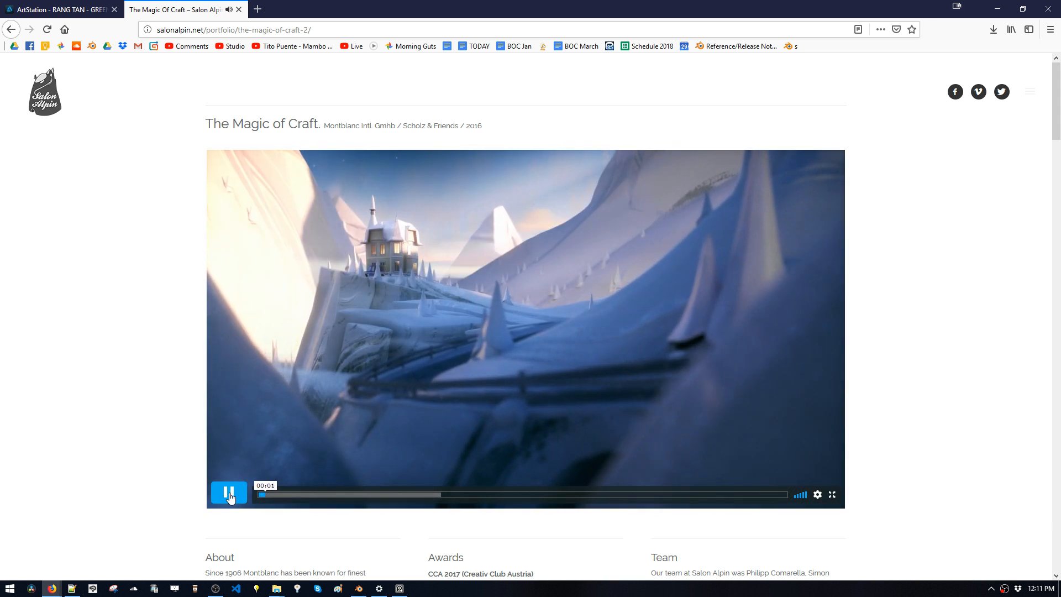